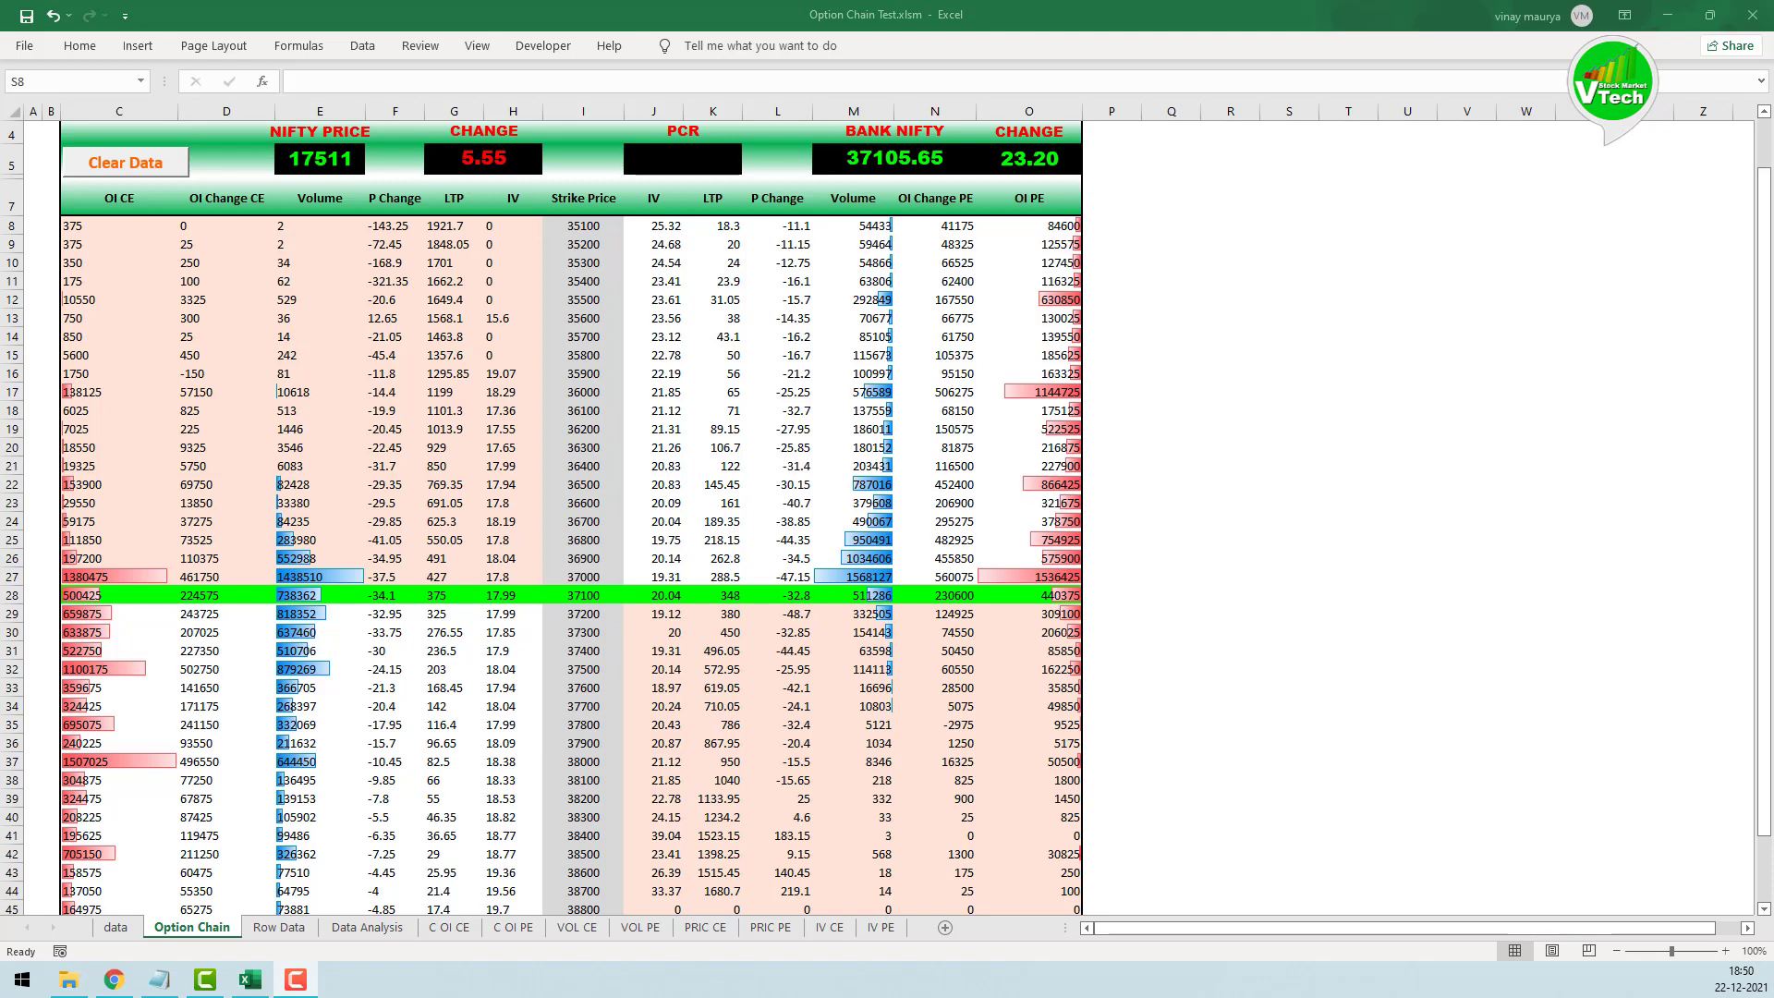
Step: Hide the eight sheets from C OI CE through IV PE, leaving data, Option Chain, Row Data and Data Analysis
click(278, 928)
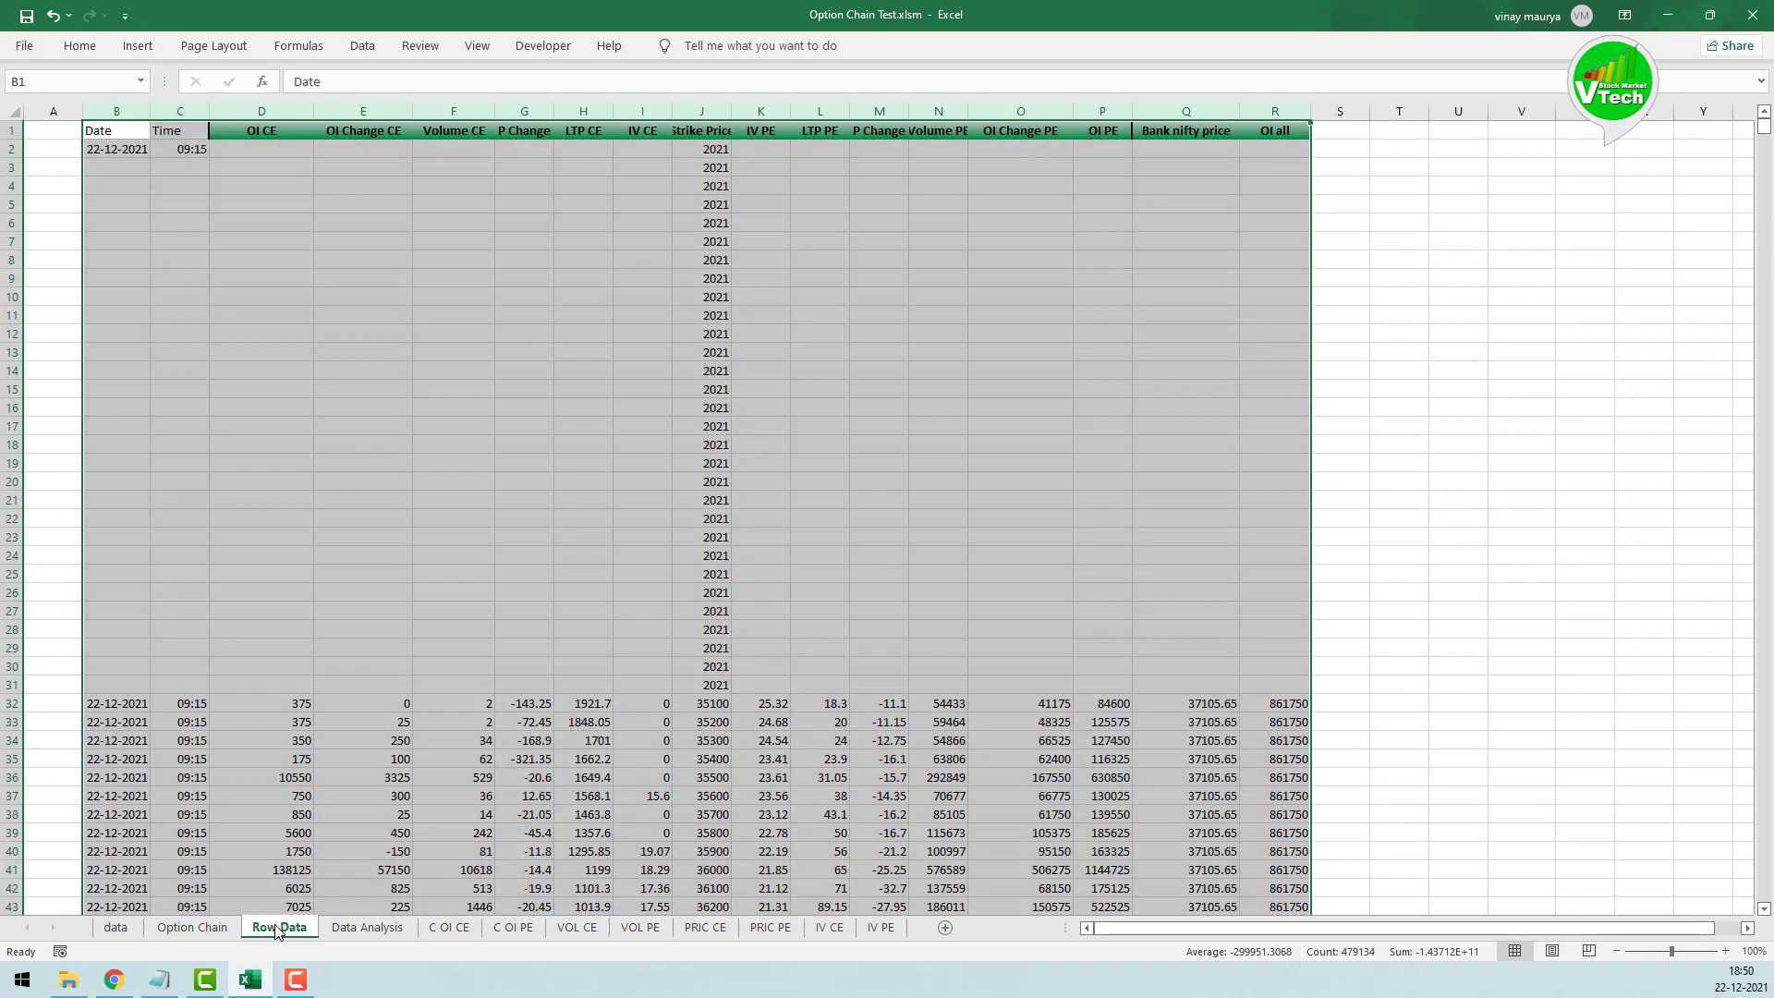
drag(1493, 933, 1478, 933)
click(447, 928)
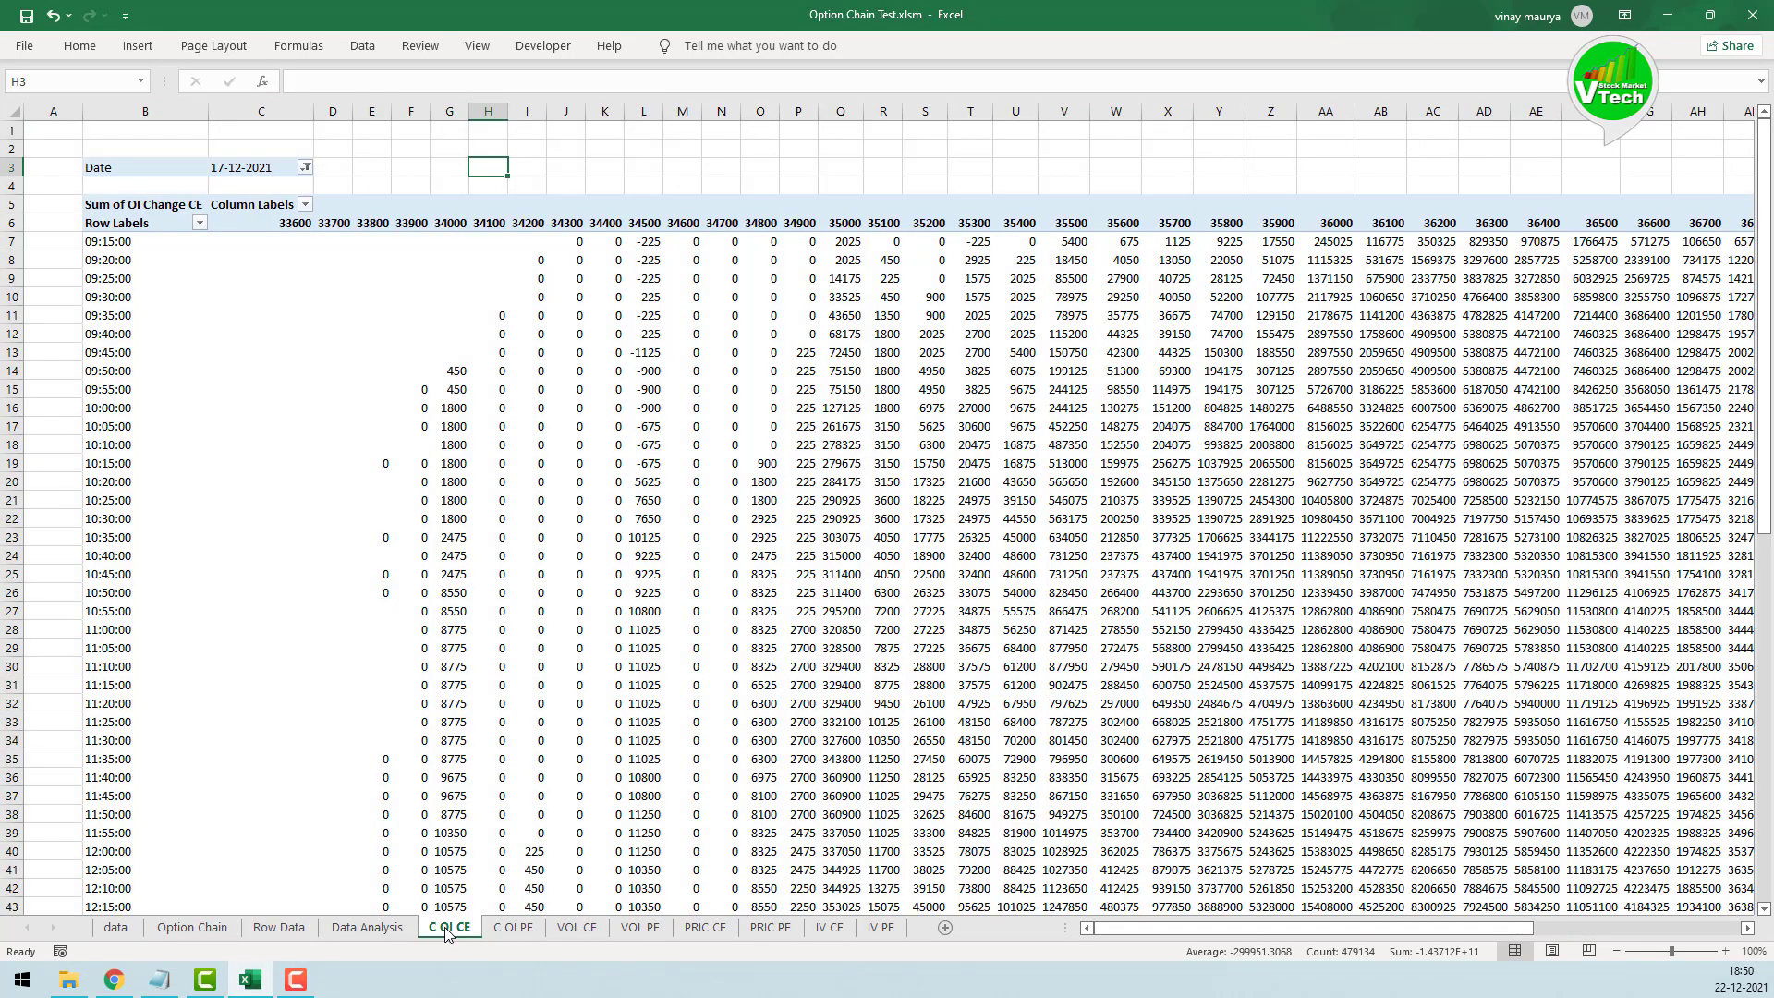
right_click(447, 928)
click(504, 861)
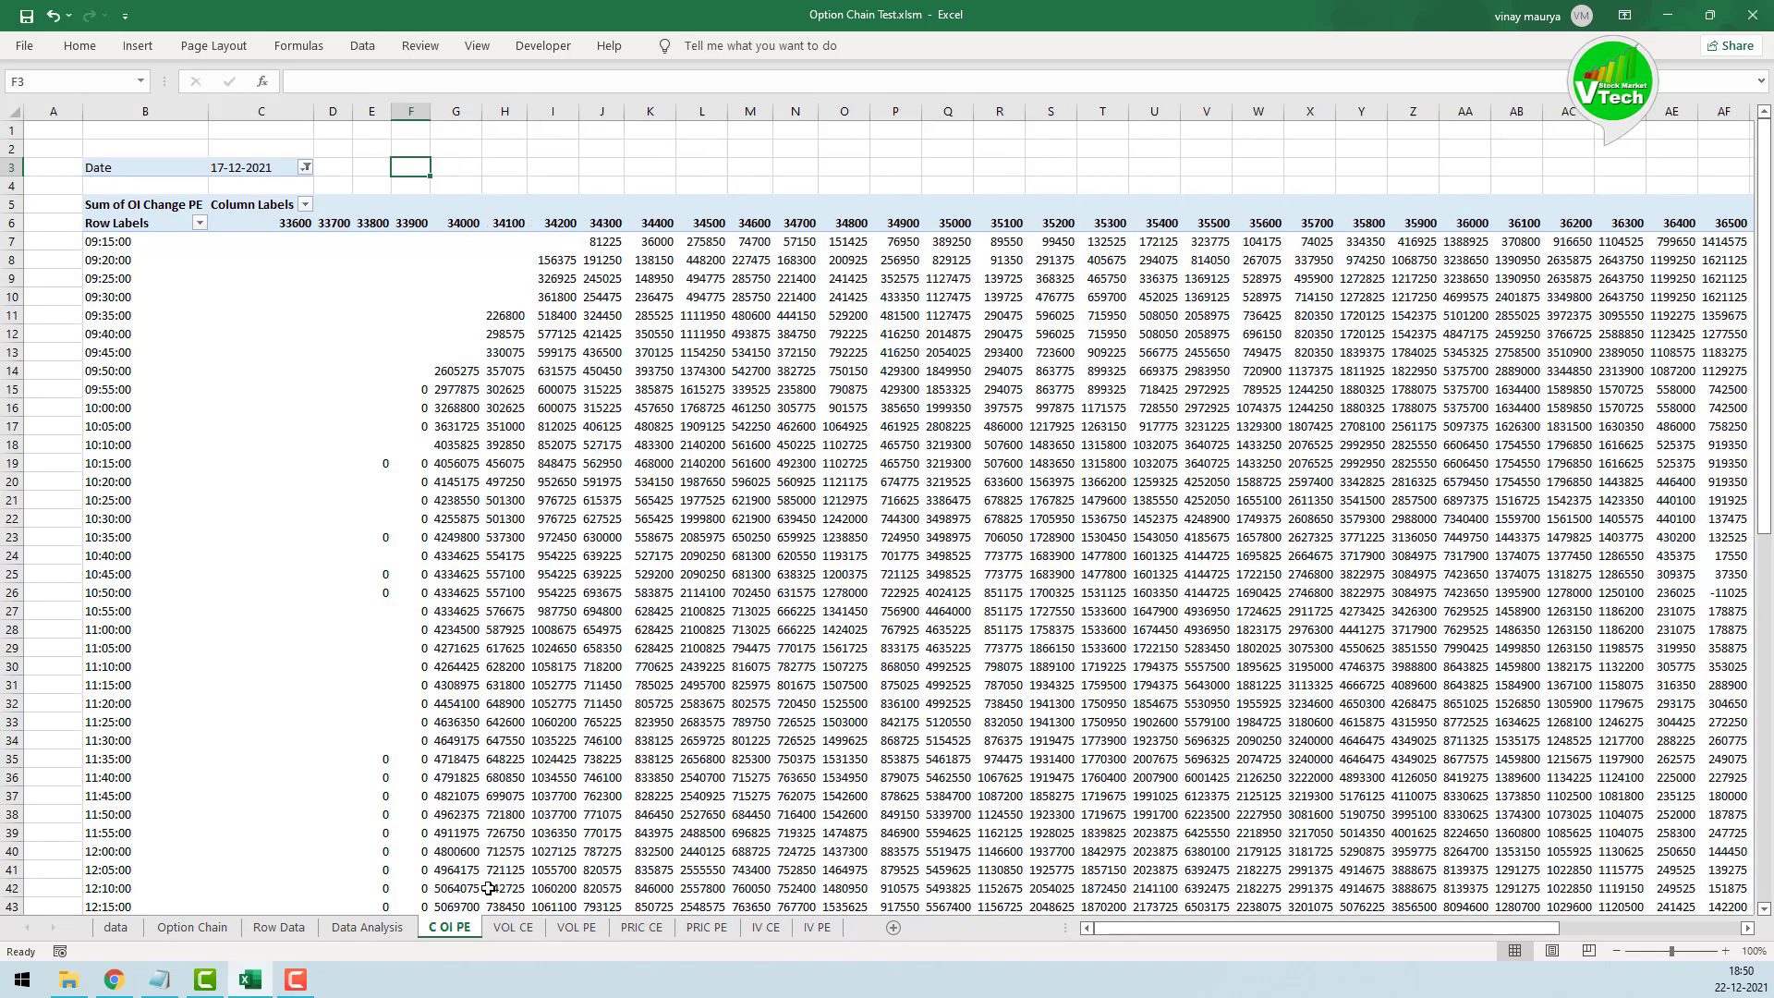
right_click(453, 933)
click(495, 858)
right_click(451, 929)
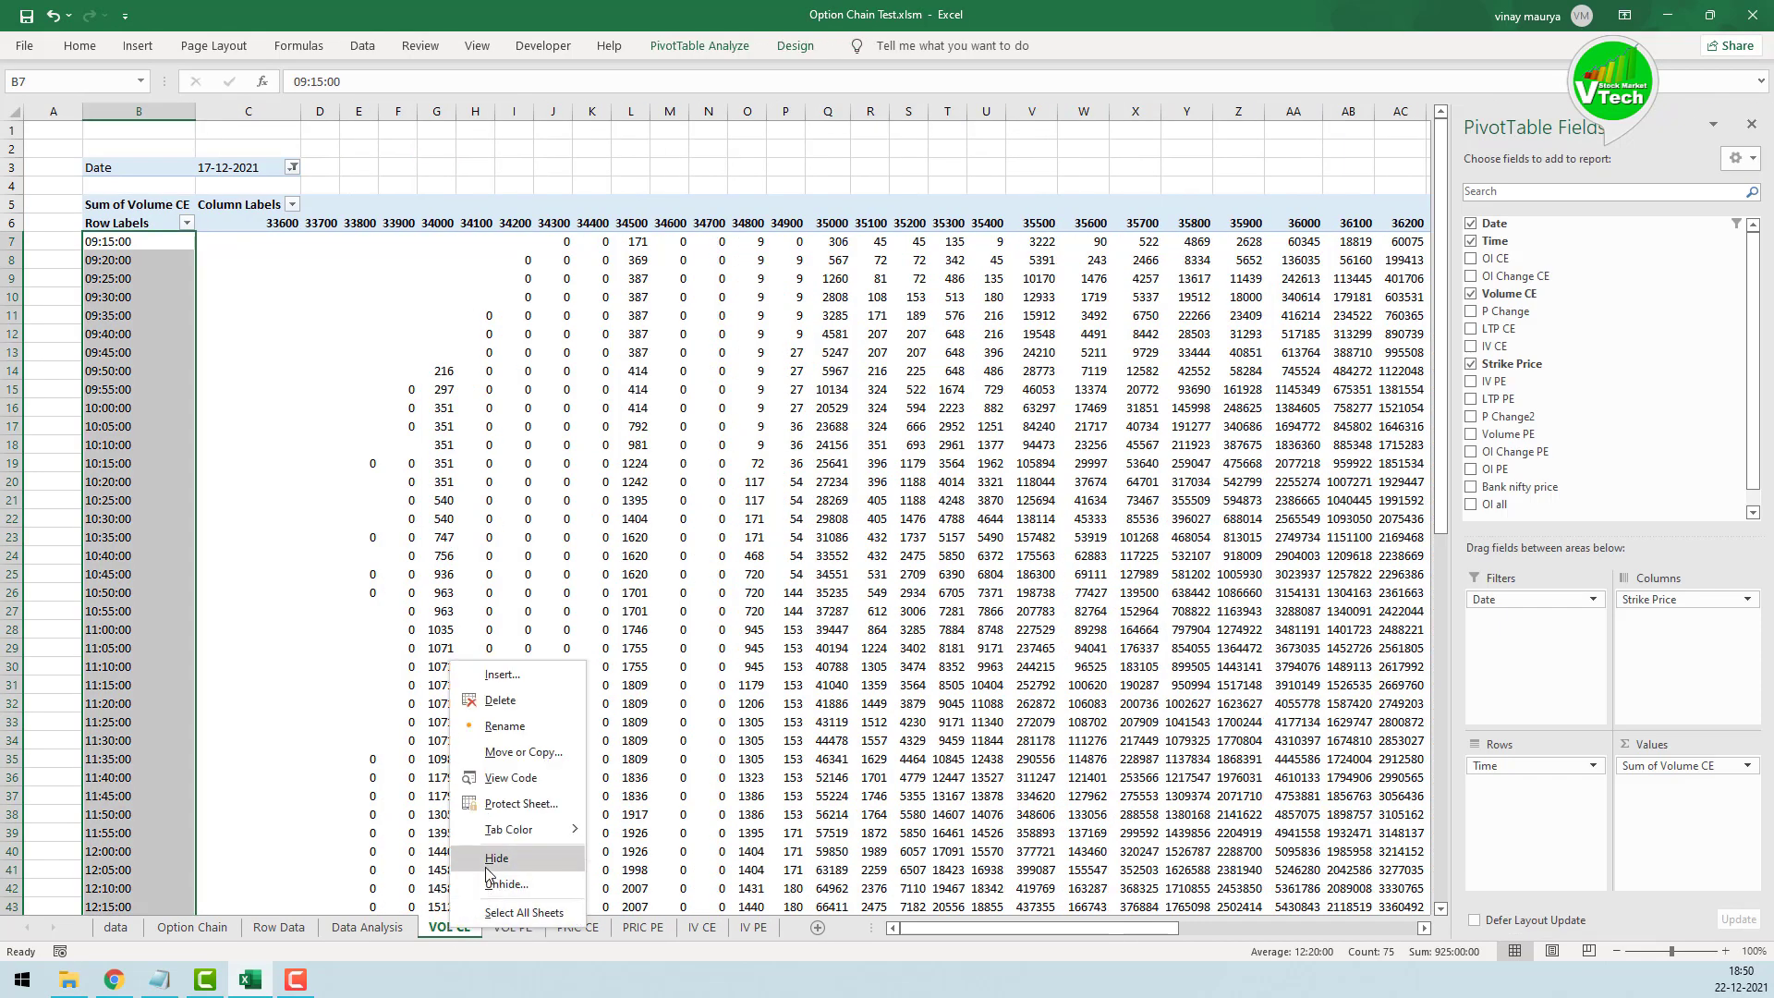
click(491, 859)
right_click(452, 931)
click(495, 858)
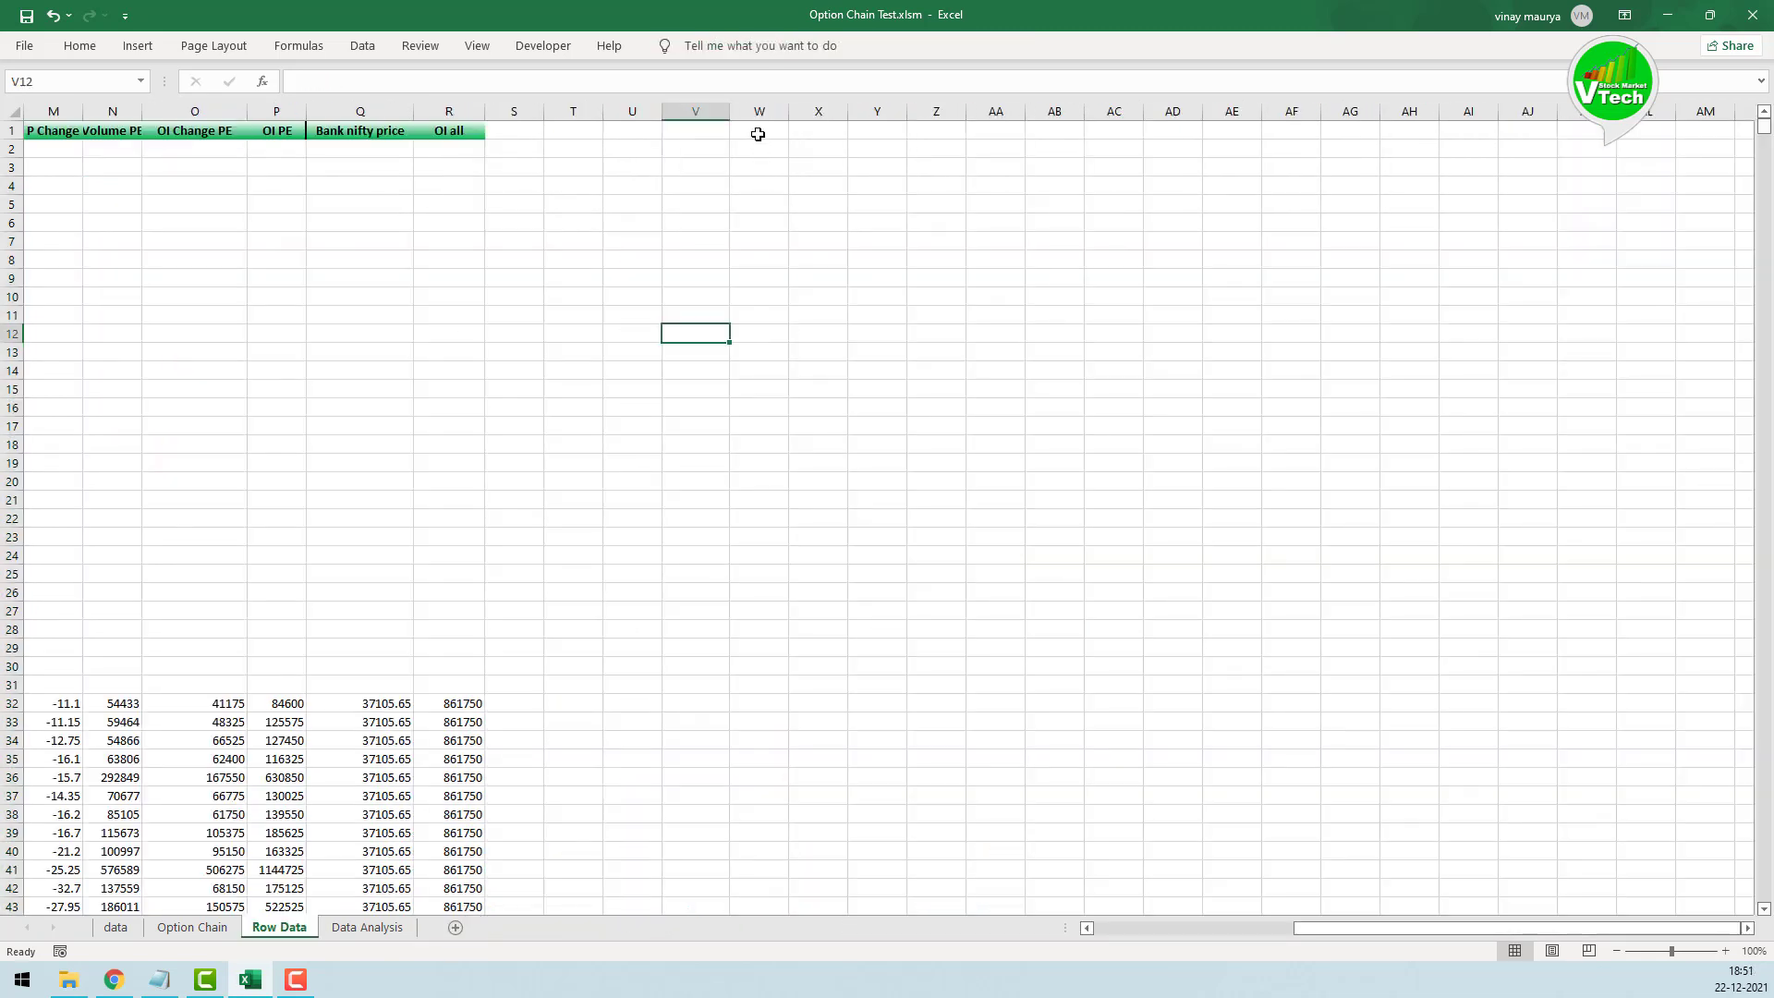
Step: Enter the header "bank nifty price" in cell W1 of the Row Data sheet
click(757, 133)
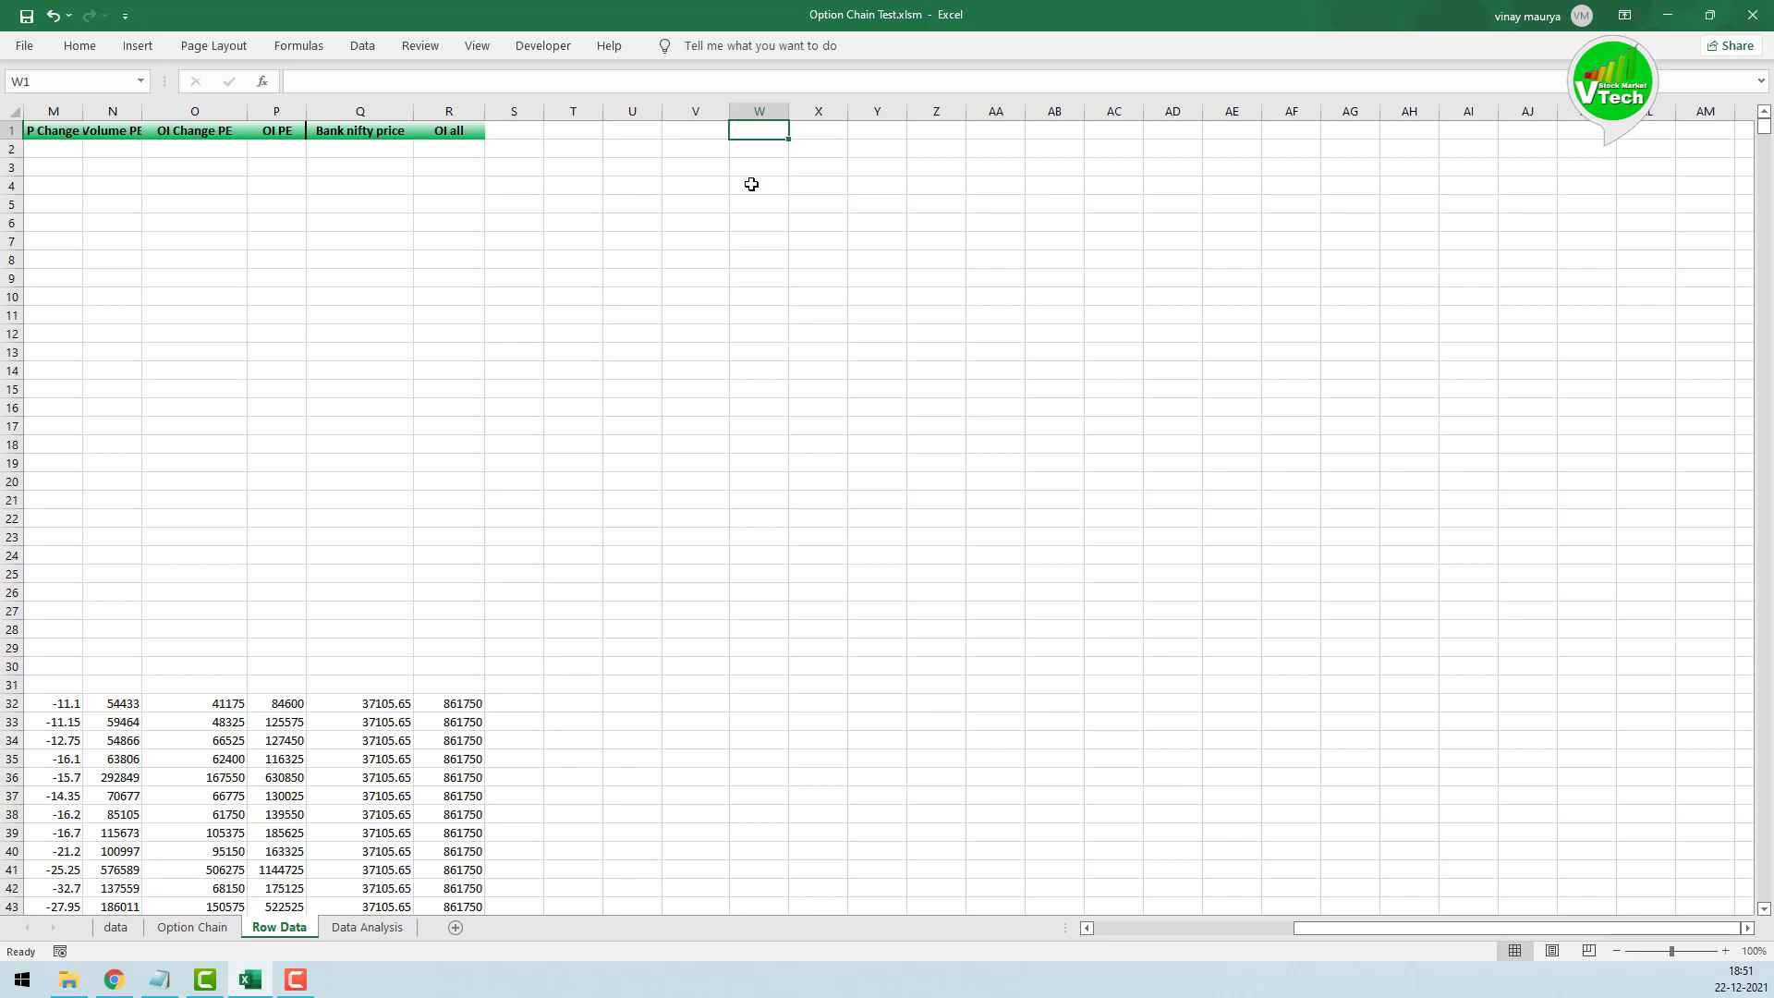
text(ba)
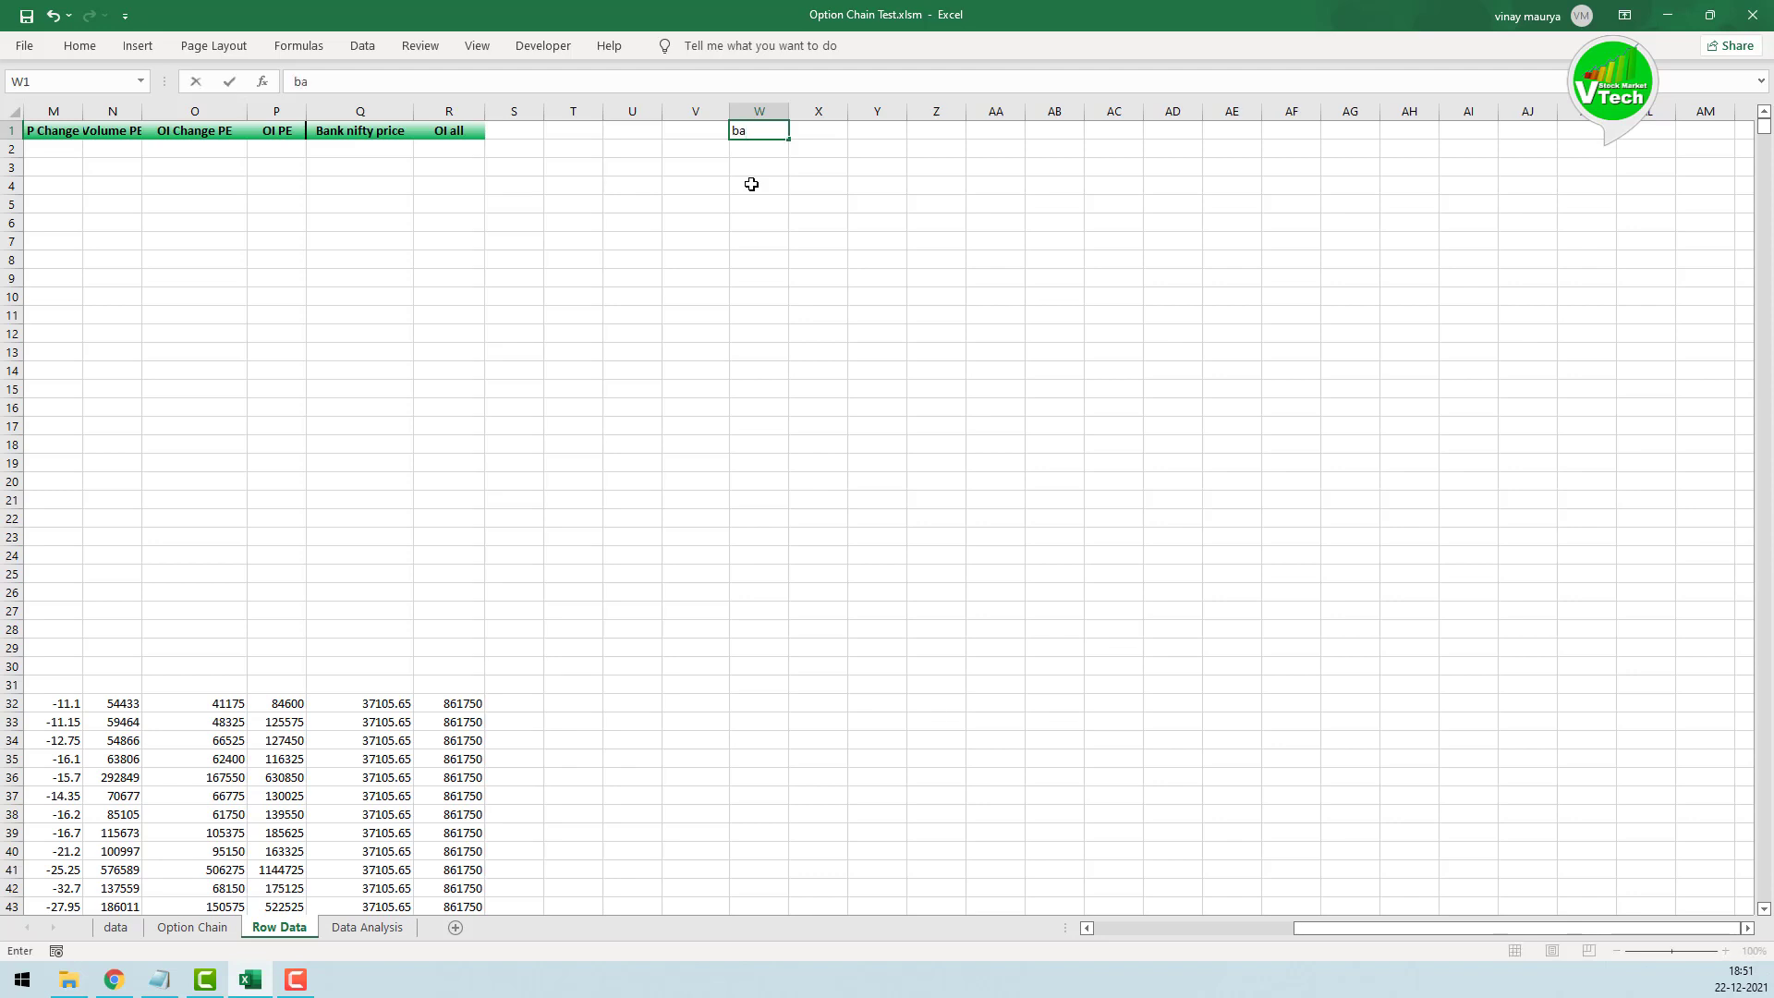
text(nk nifty price)
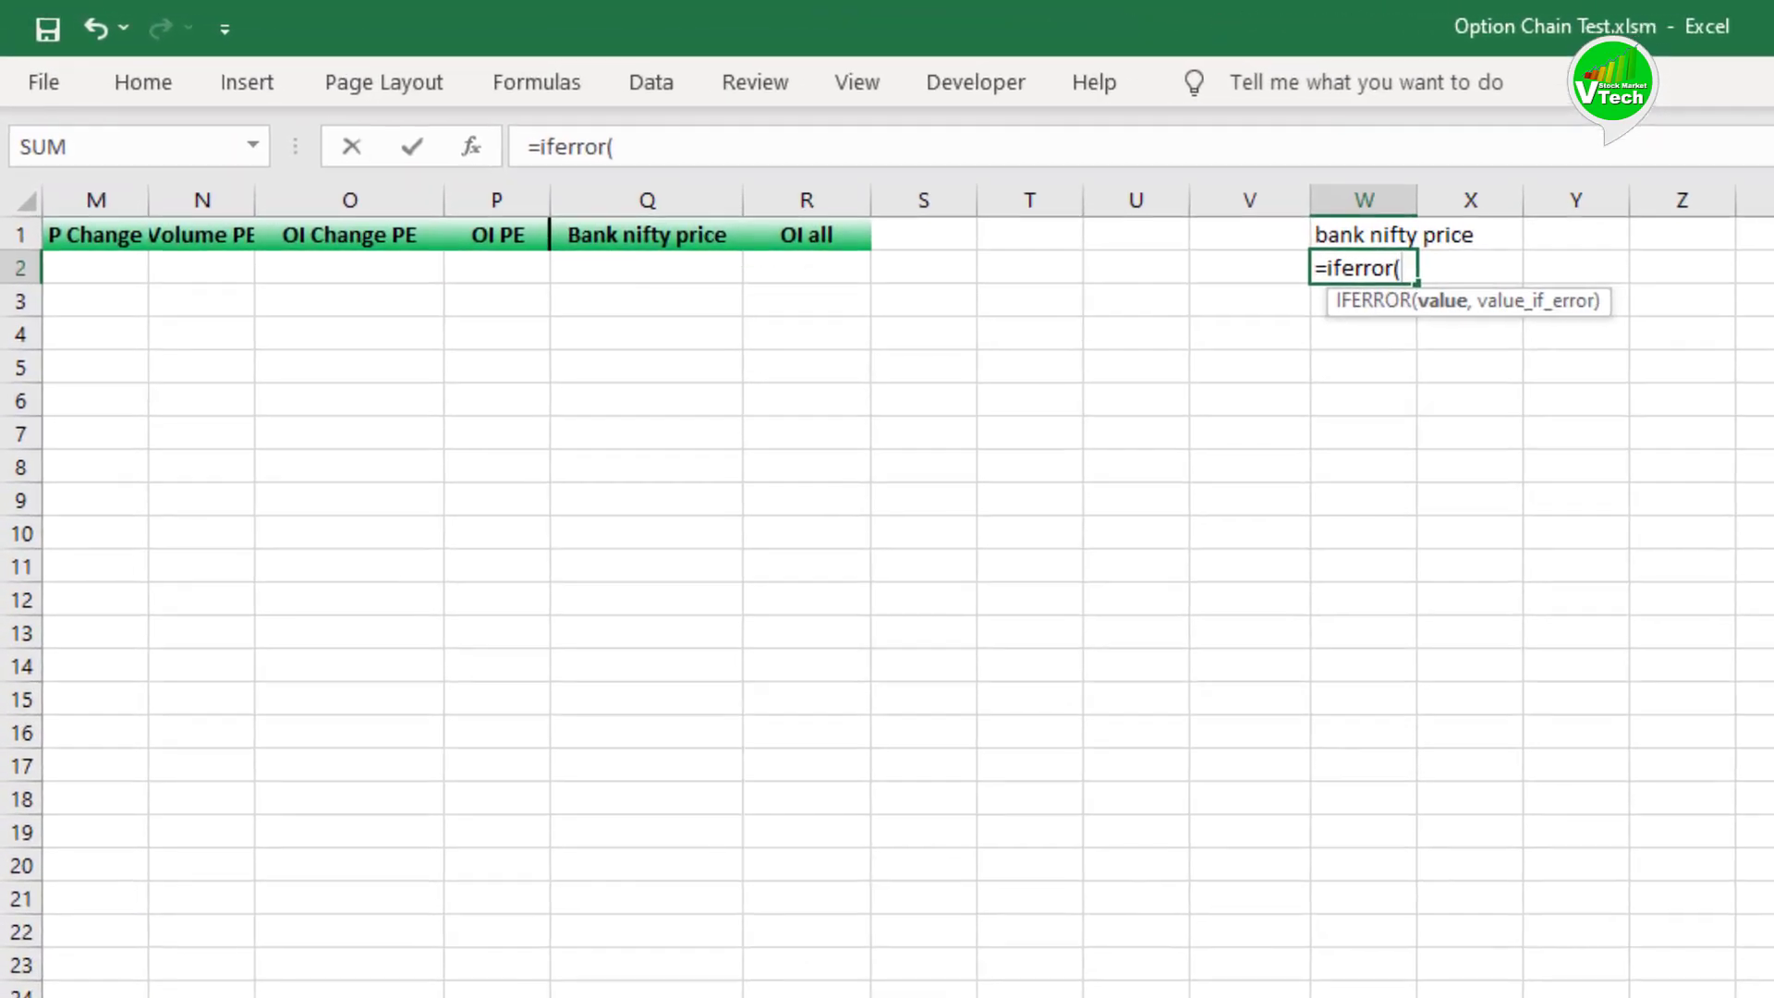
Step: Enter =IFERROR('Option Chain'!M5,"") in W2 of Row Data and widen column W to fit its header
click(499, 996)
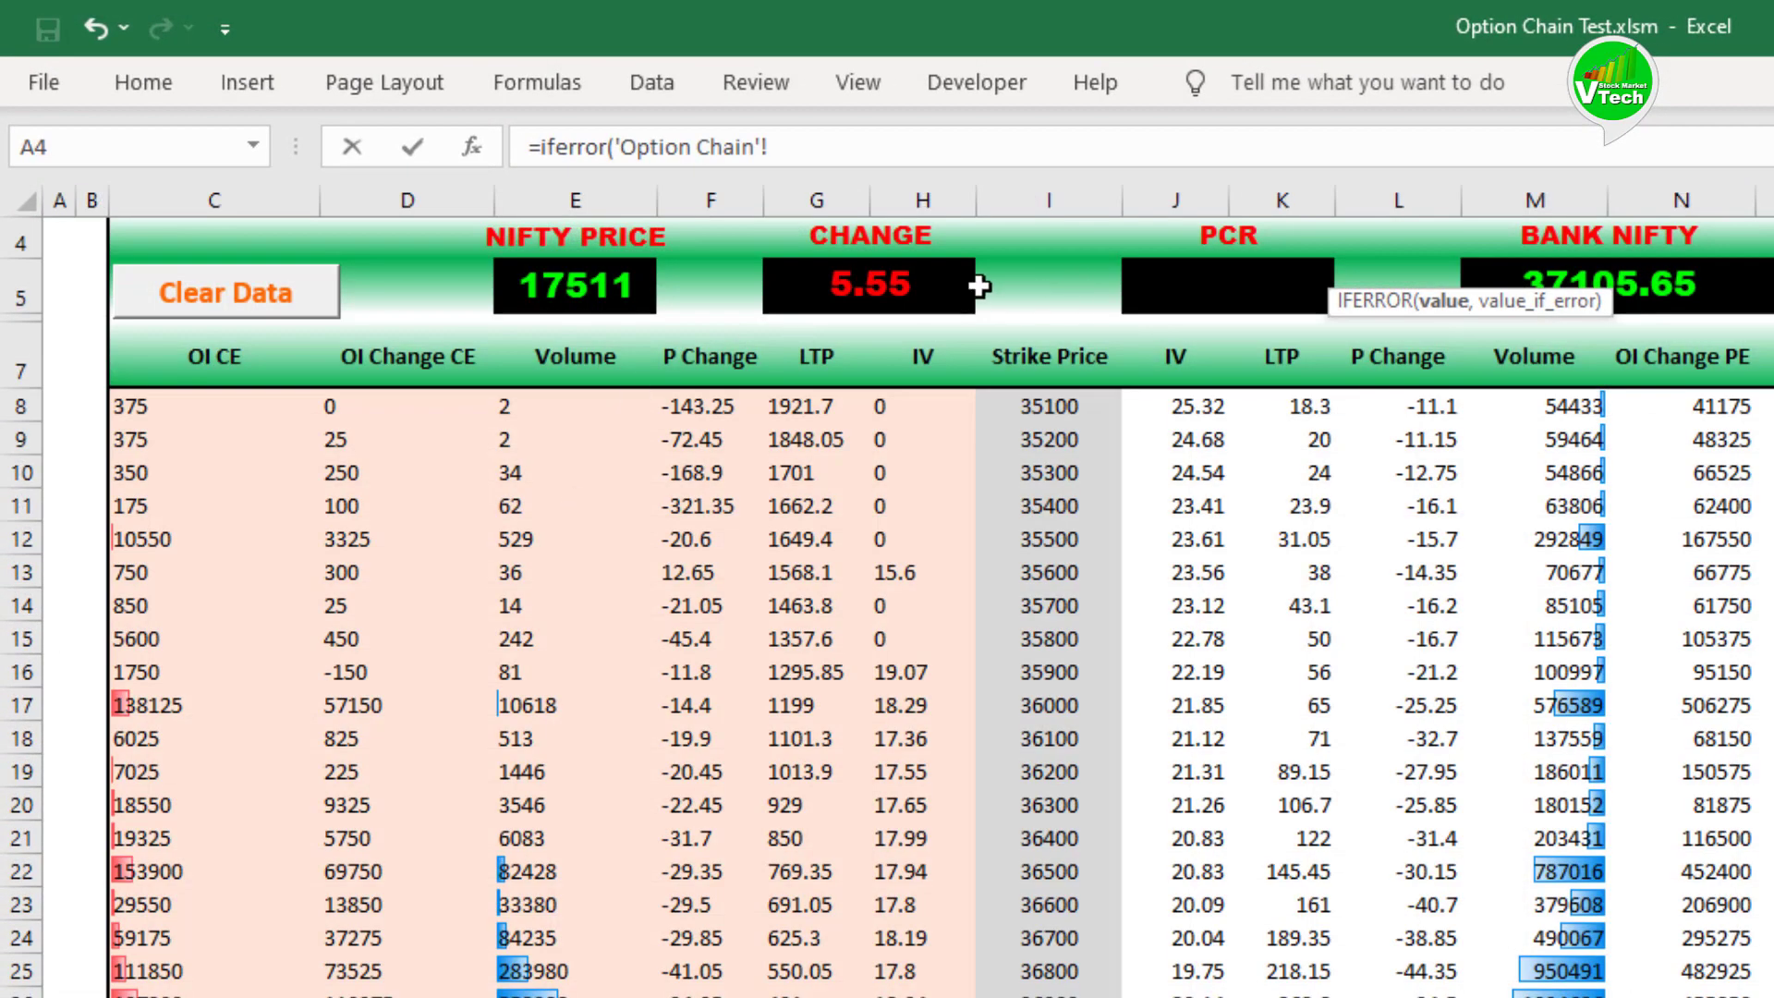
click(1689, 285)
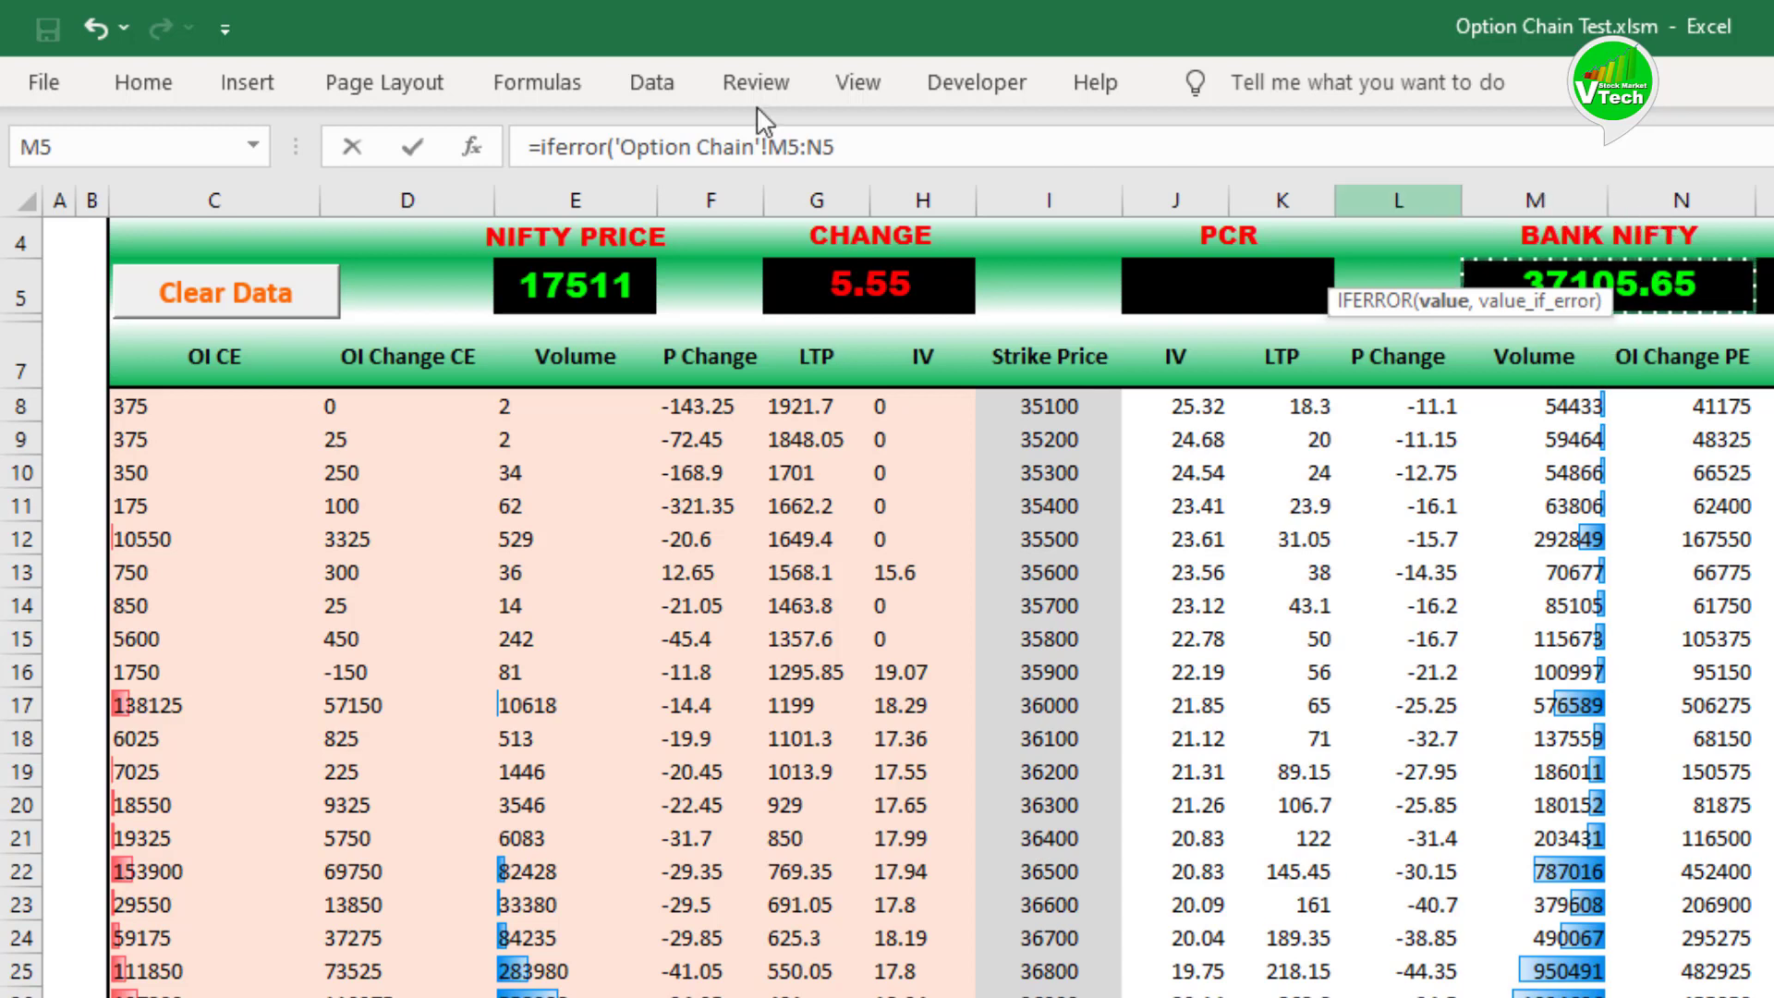
click(800, 146)
drag(800, 146, 872, 157)
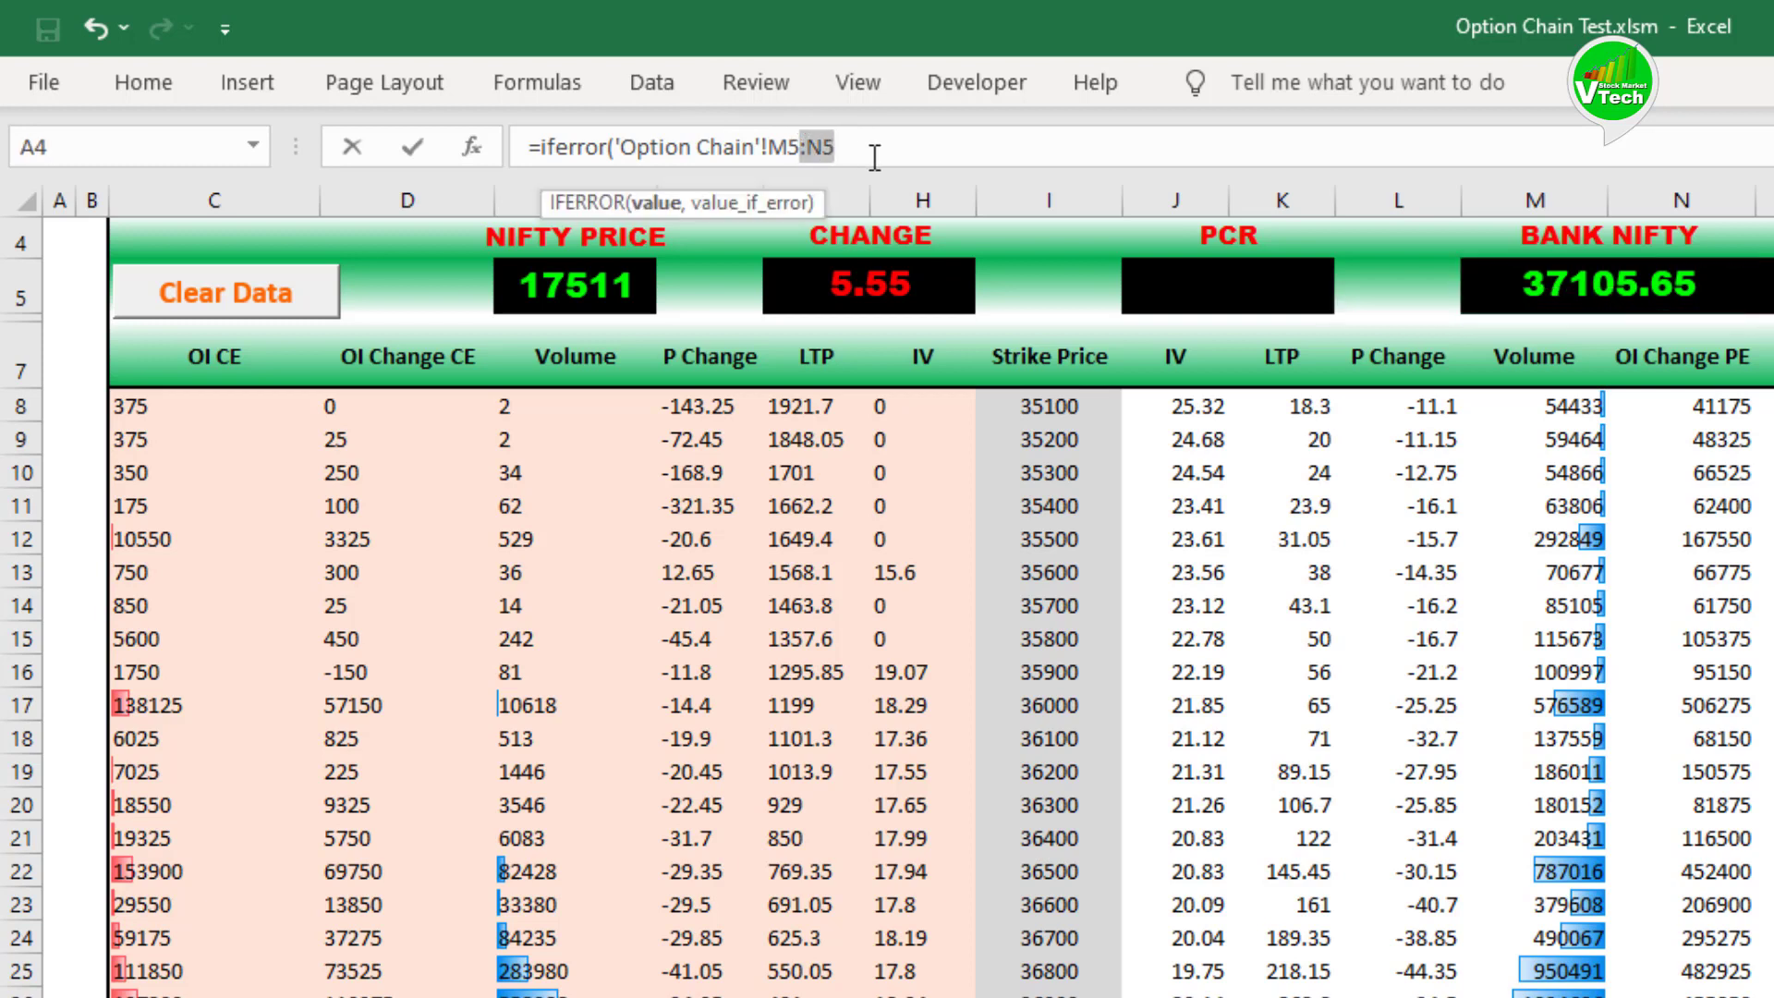
key(BackSpace)
text(,)
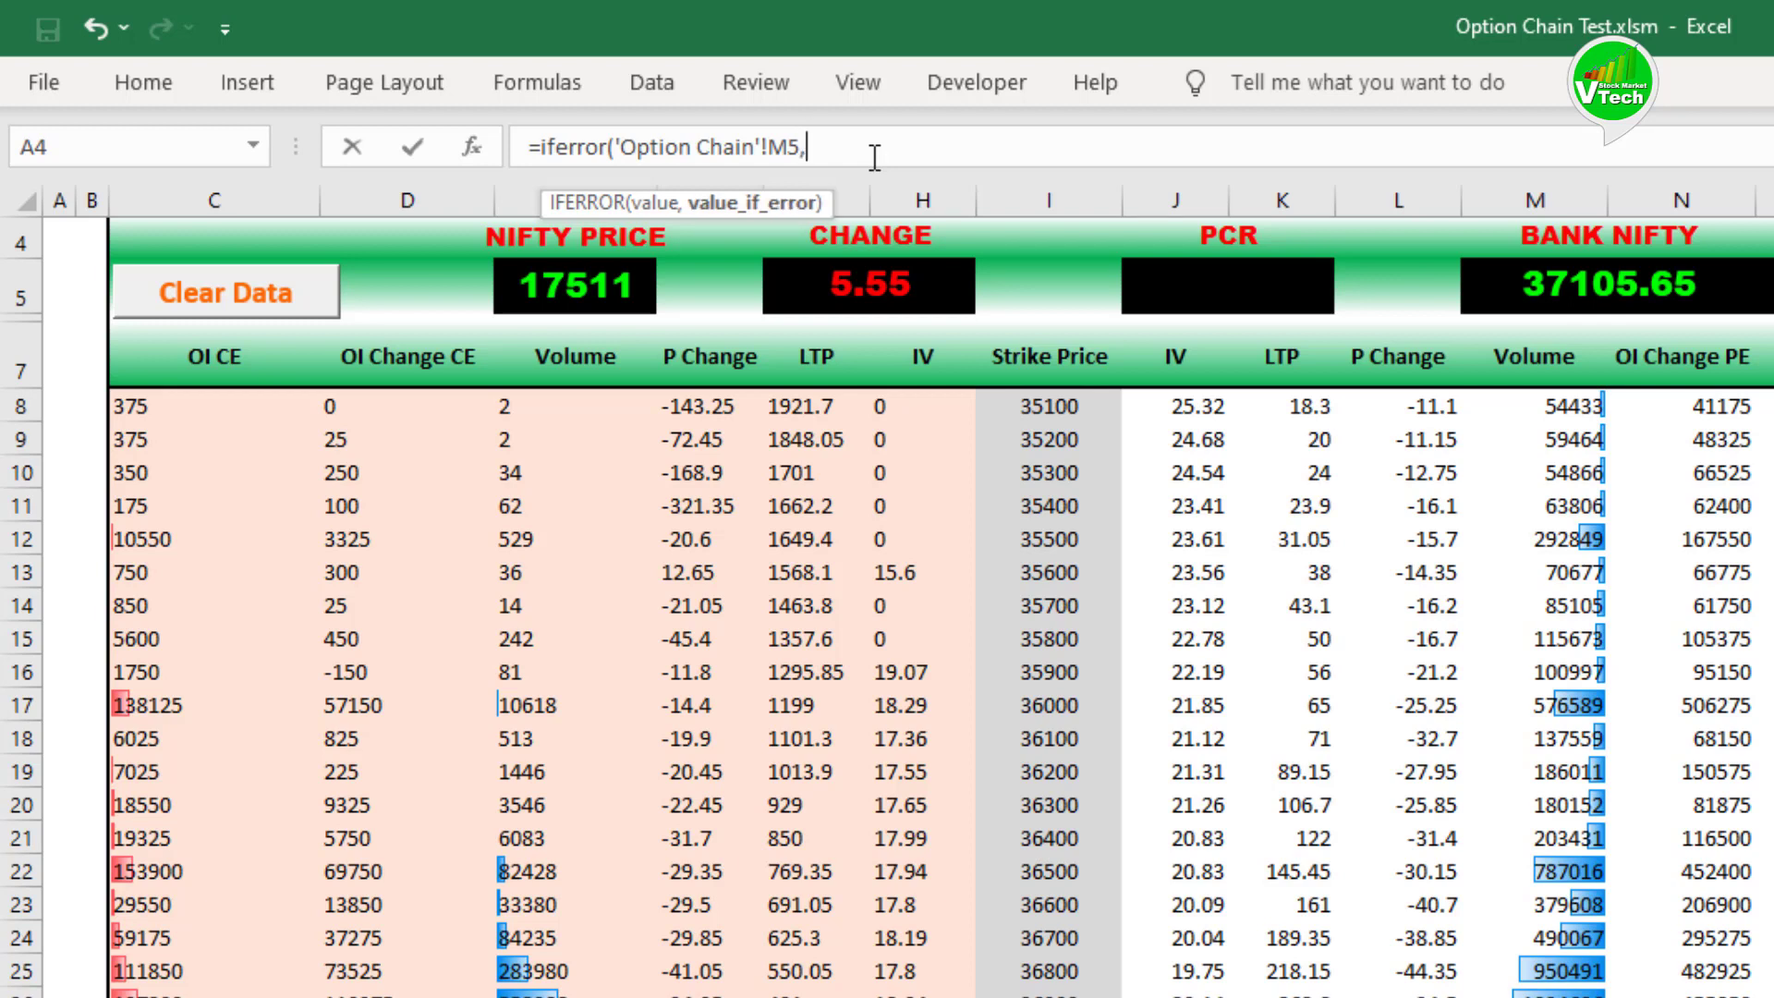
text(""))
key(Return)
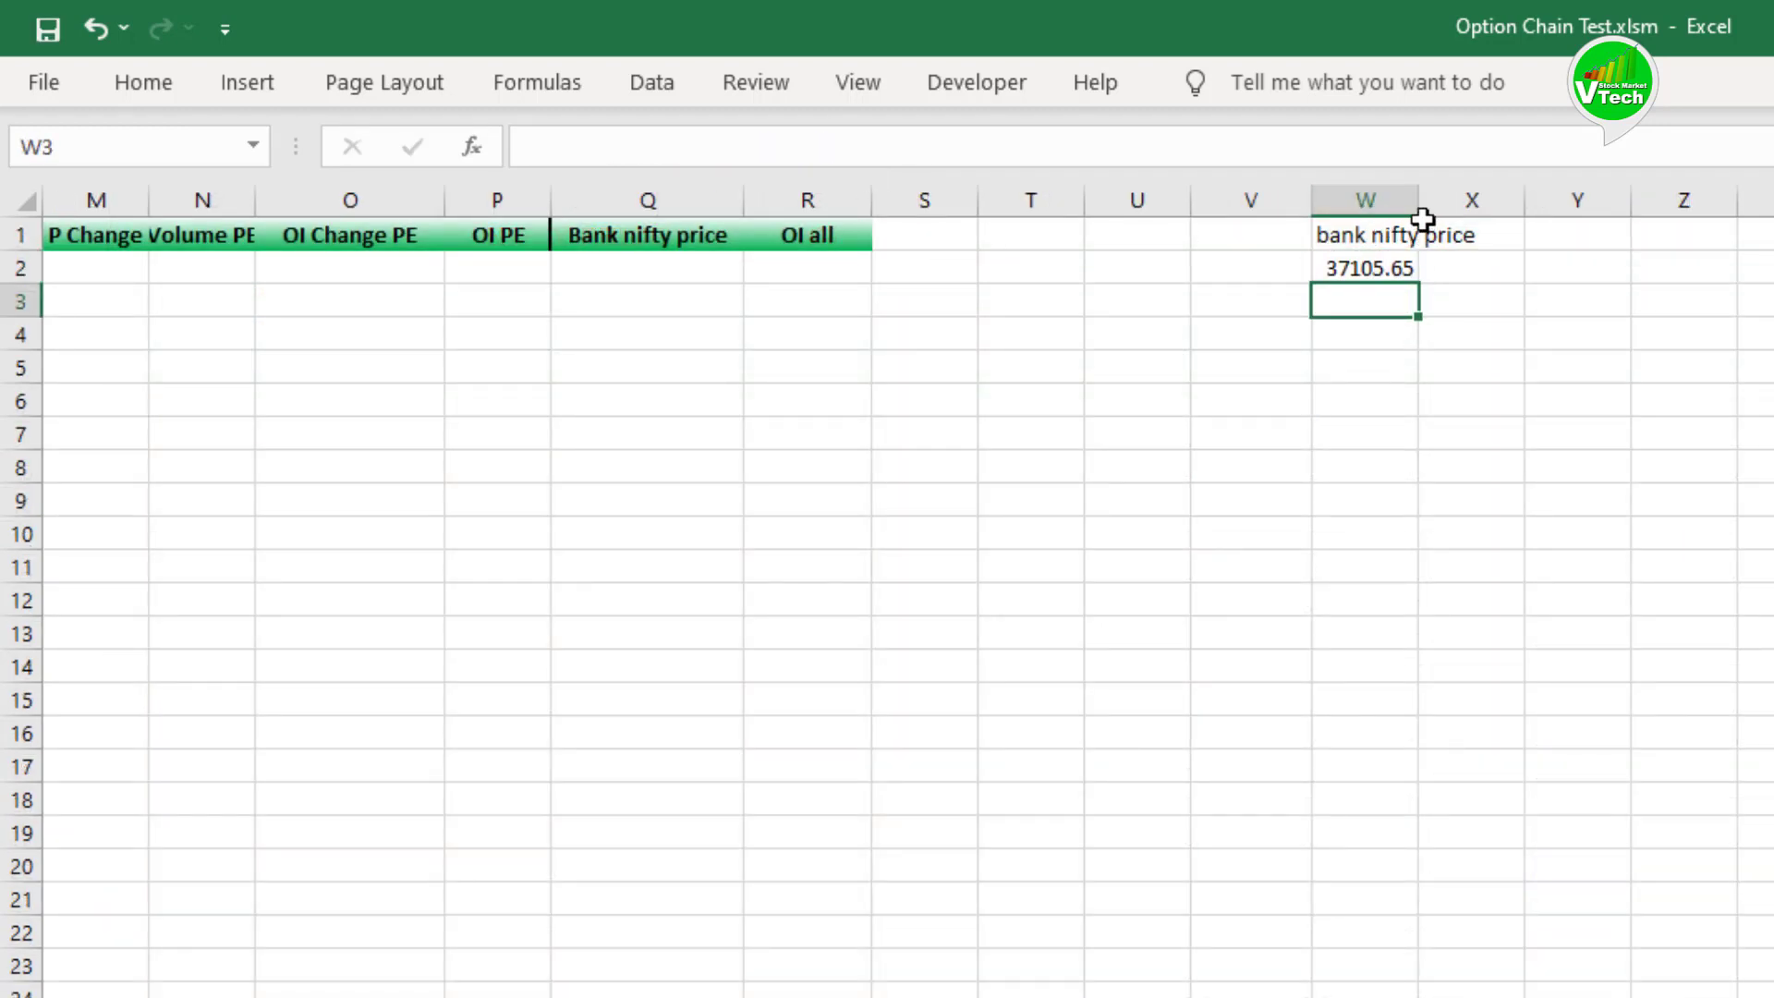
drag(1419, 203, 1486, 205)
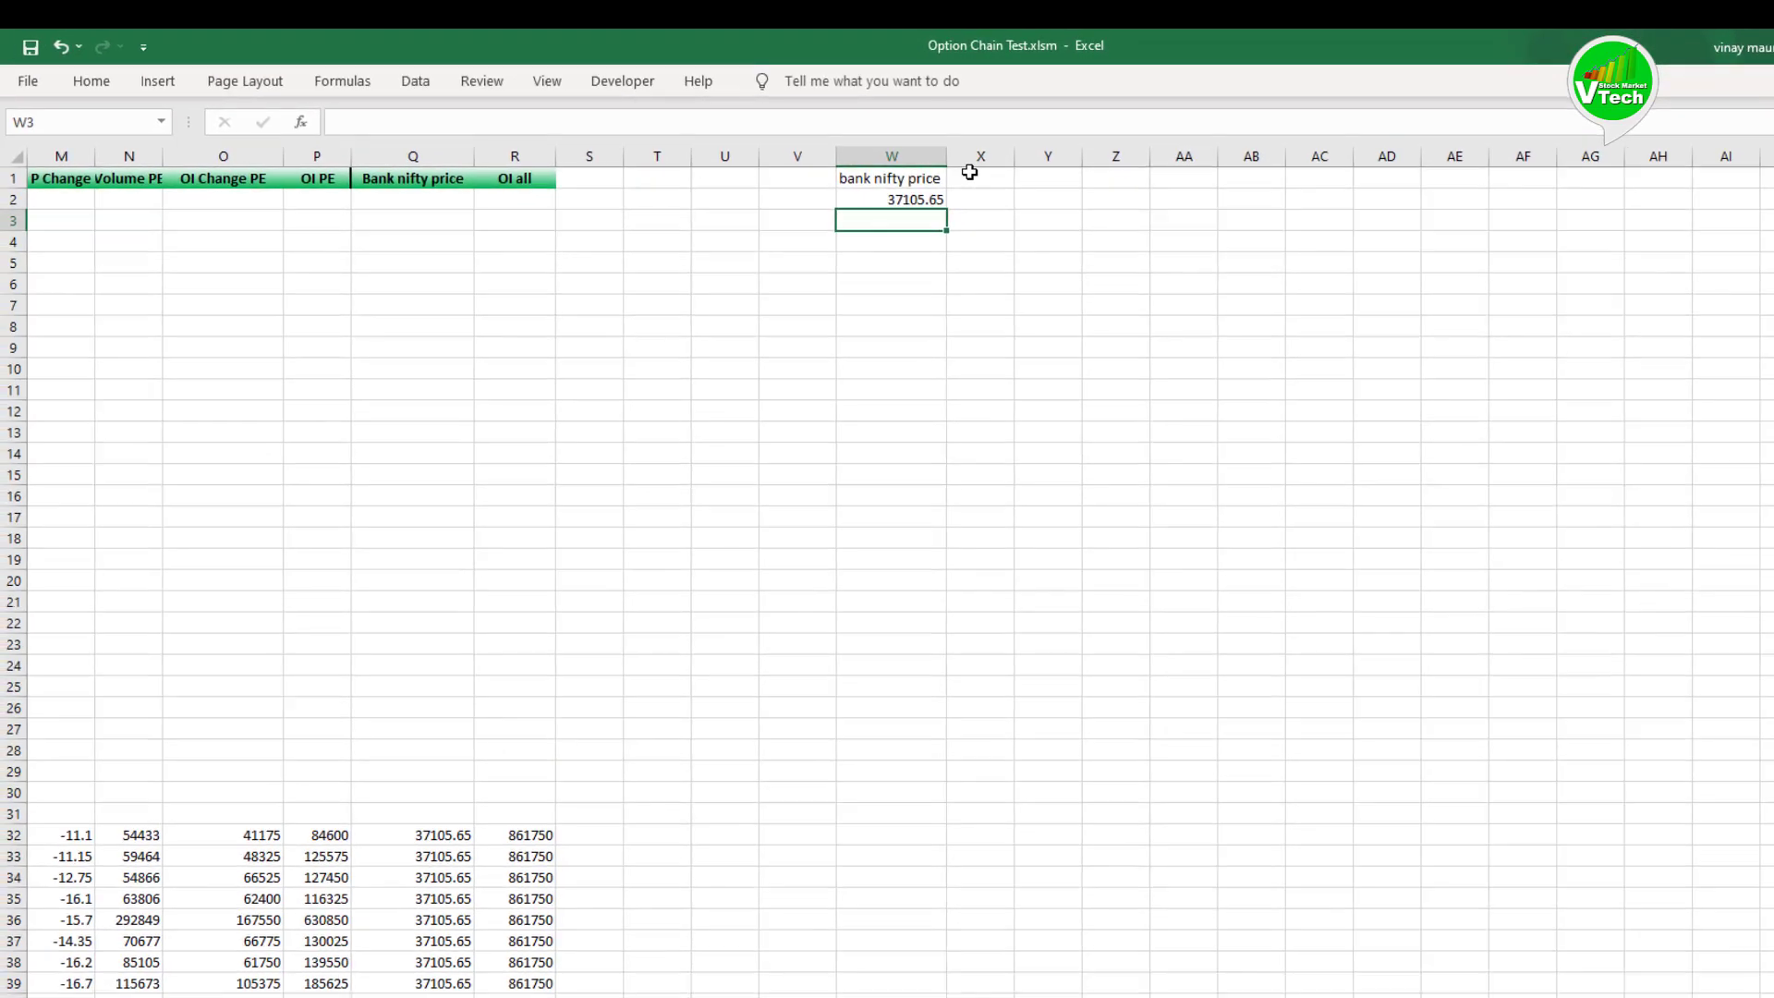
Step: Enter the resistance headers R1, R2 and R3 in cells X1 to Z1
click(947, 224)
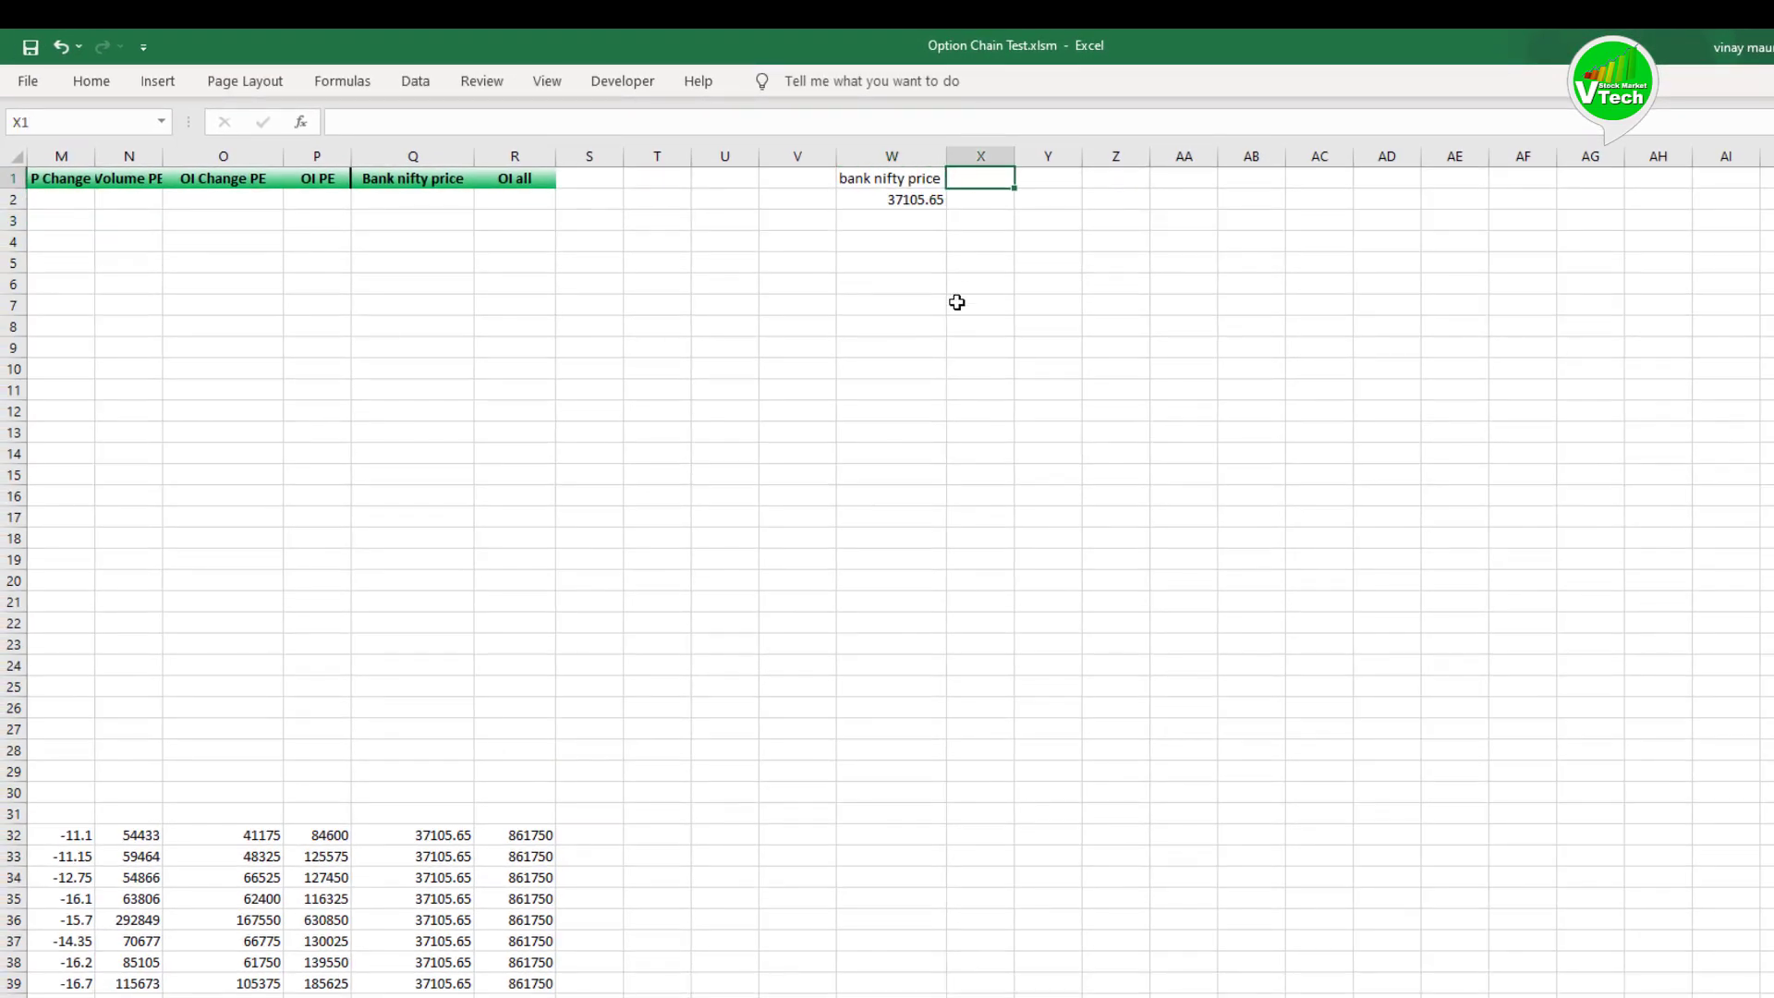
text(R1)
key(Tab)
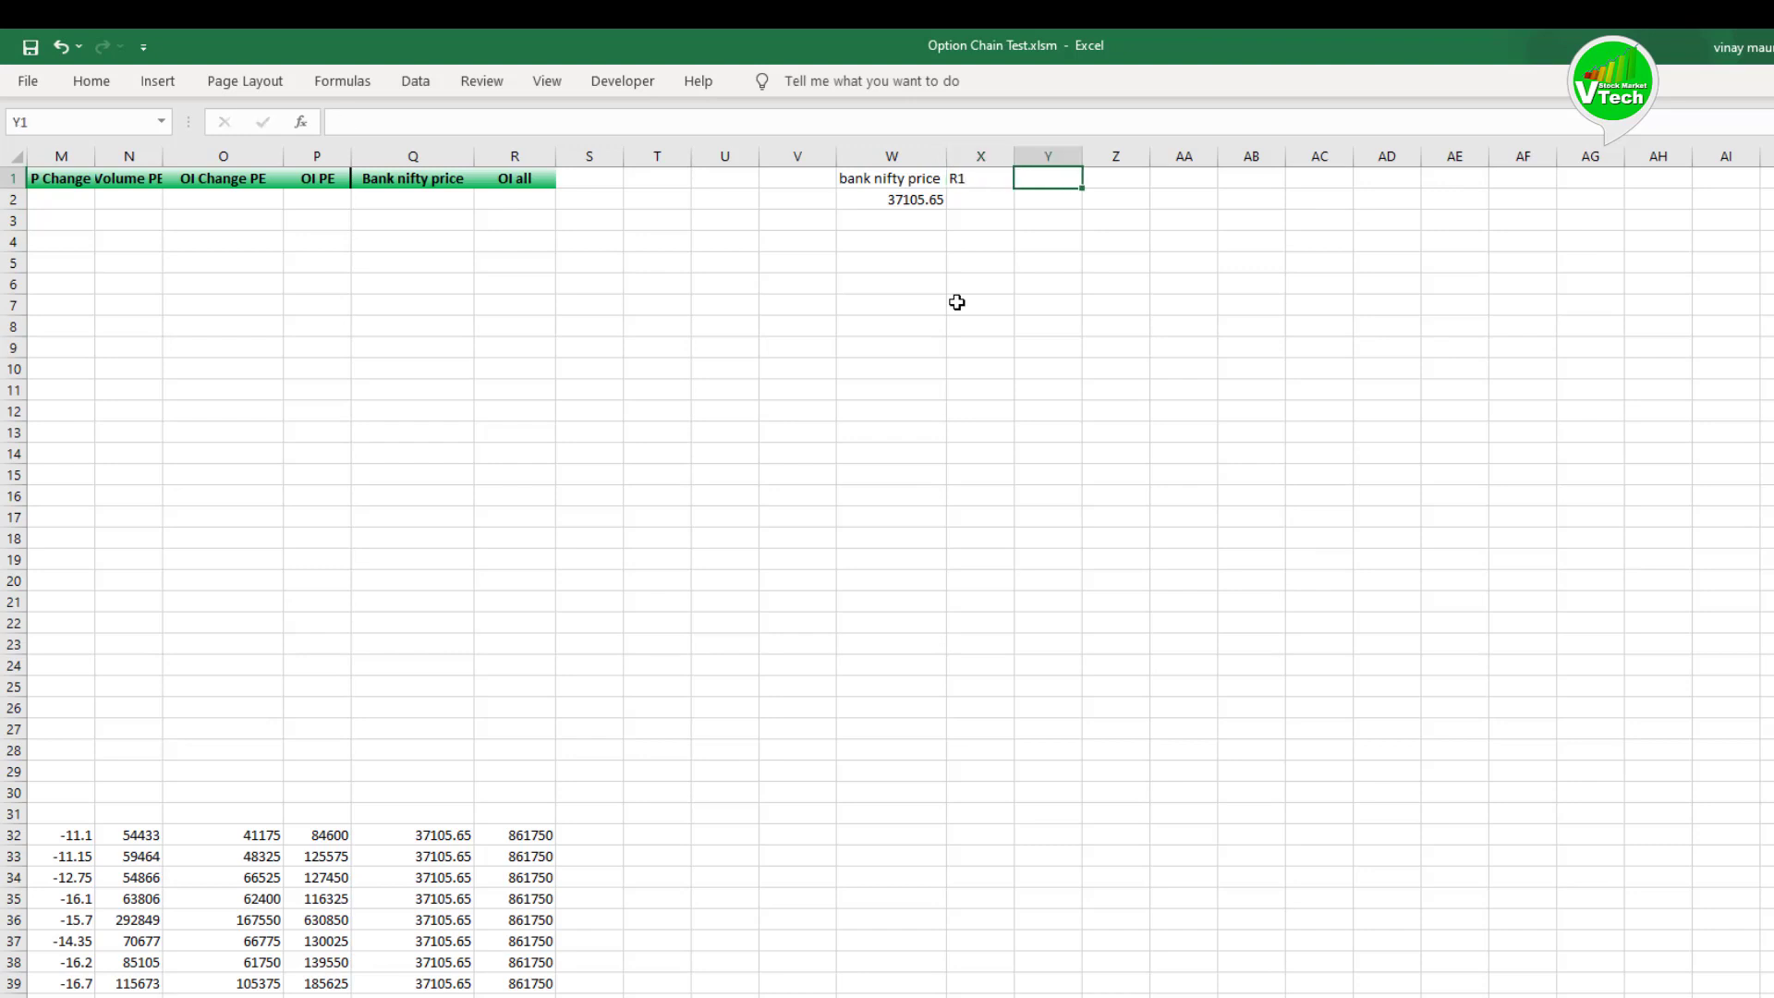
text(R2)
key(Tab)
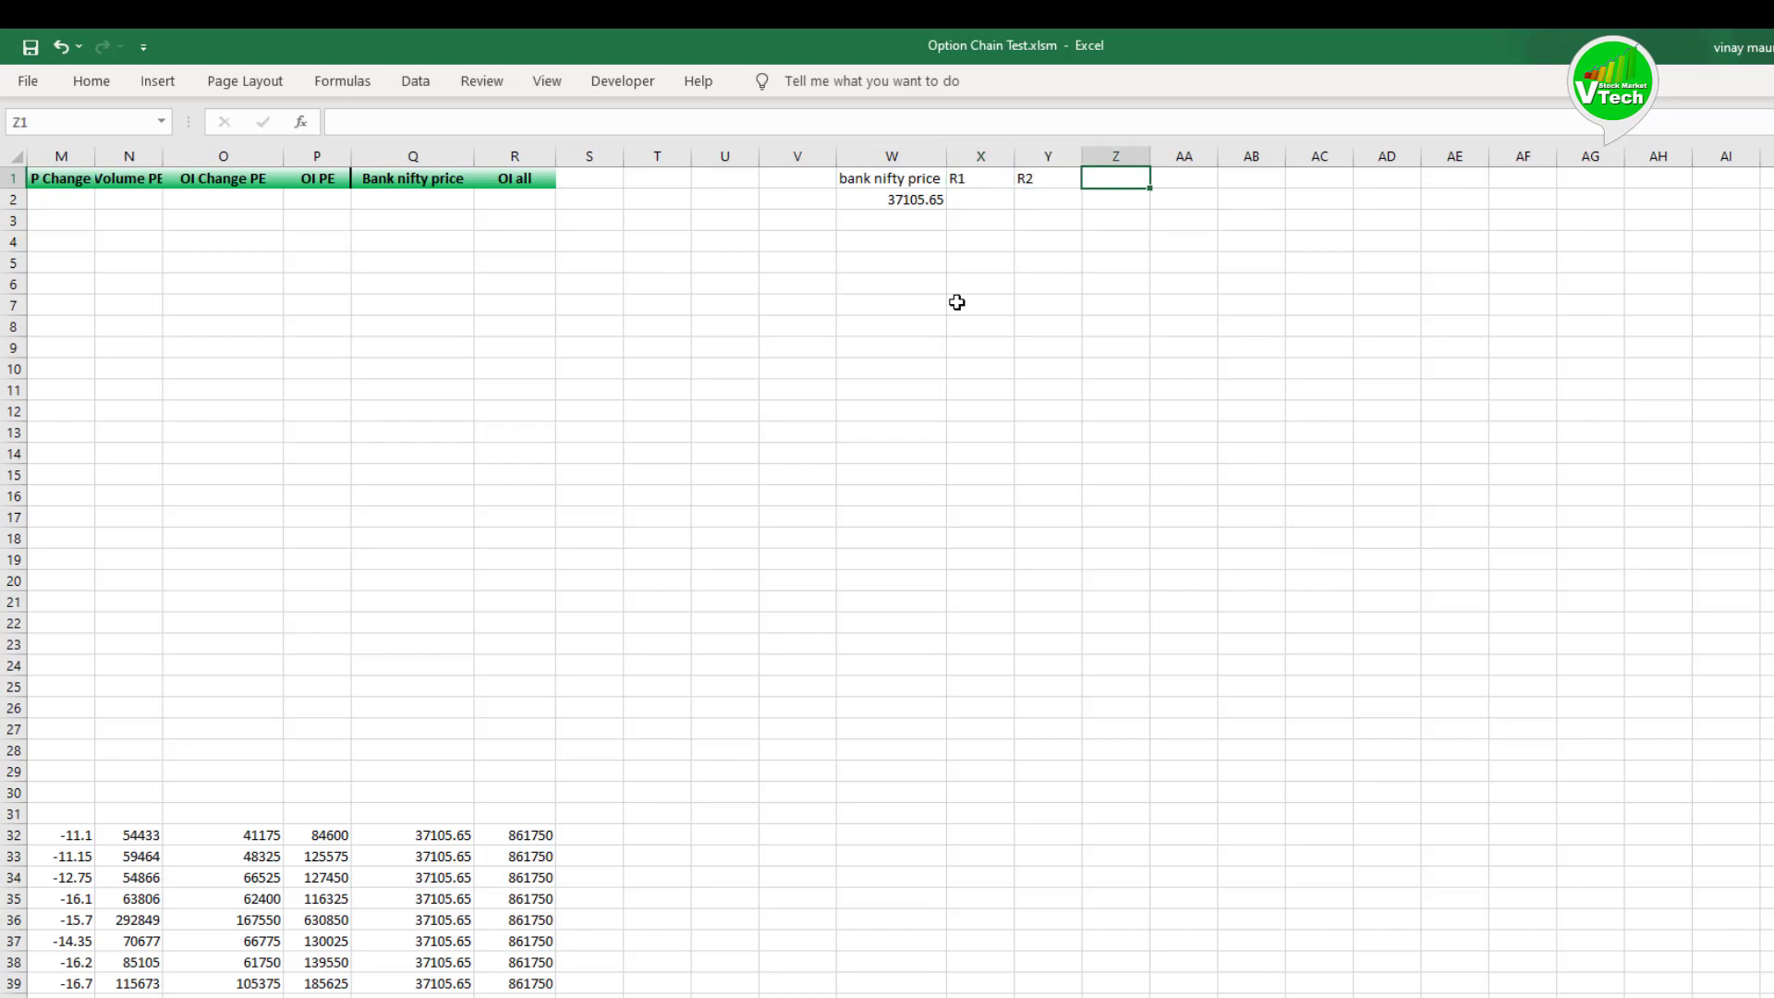
text(R3)
click(956, 302)
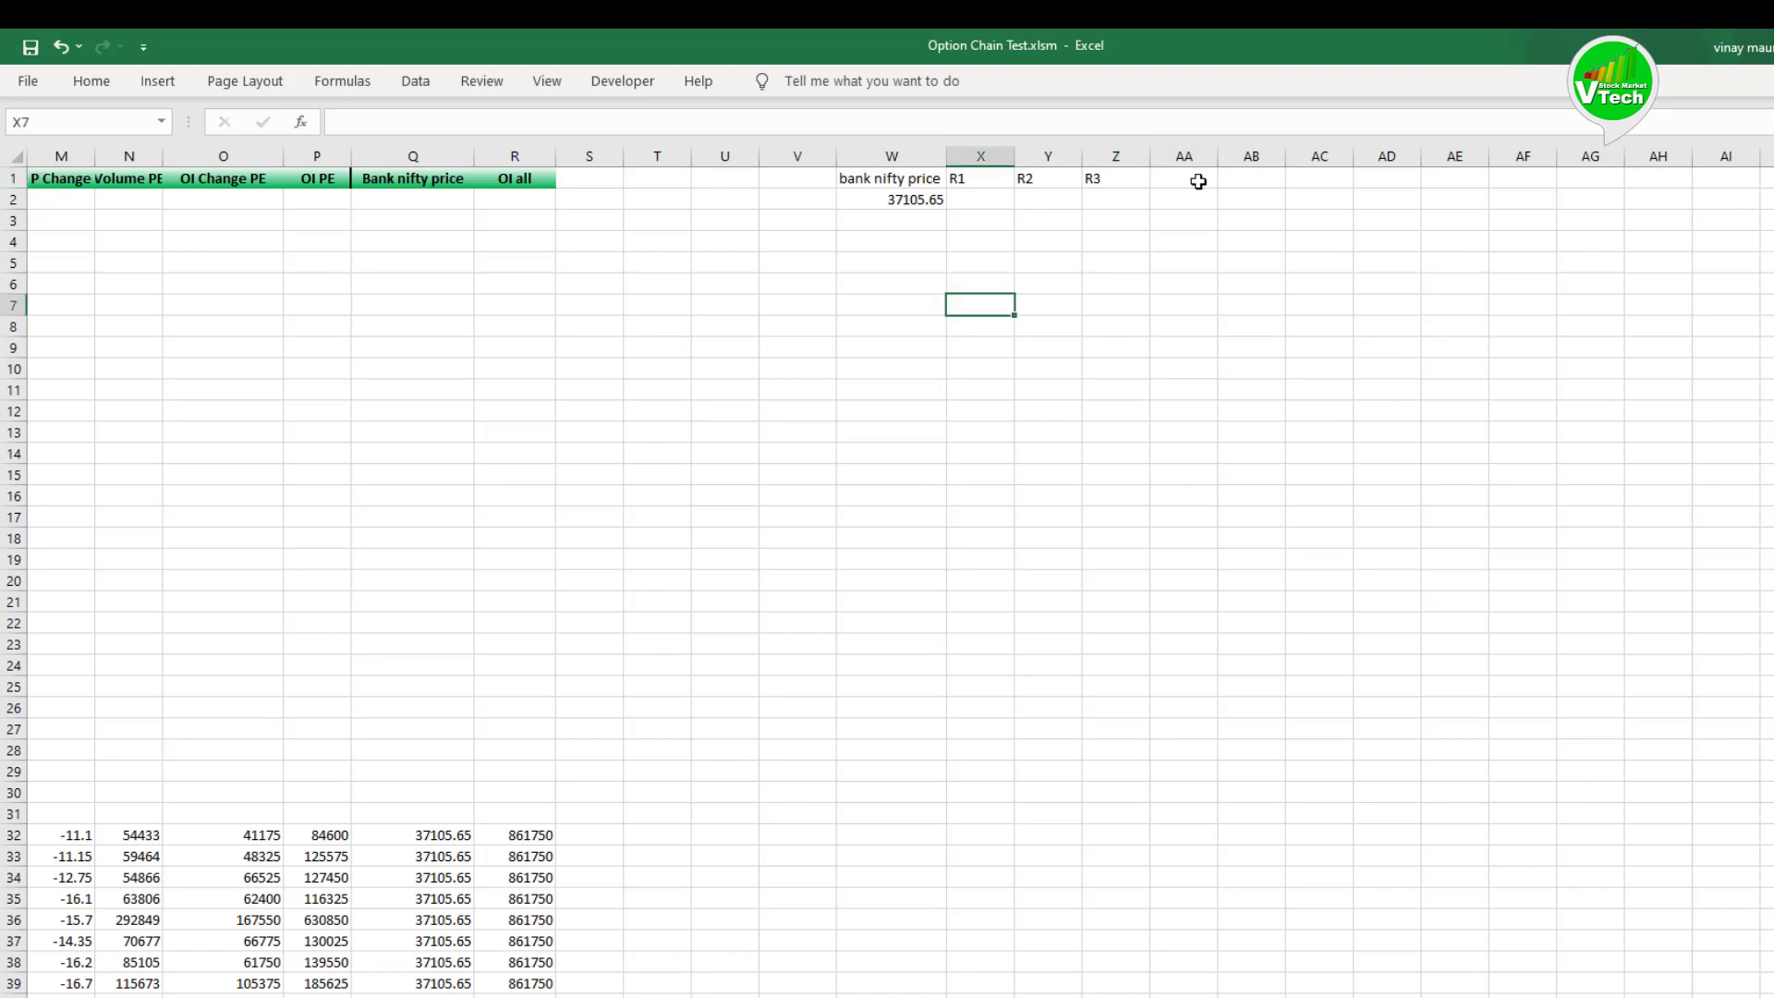
Step: Enter the support headers S1, S2 and S3 in cells AA1 to AC1
click(1196, 178)
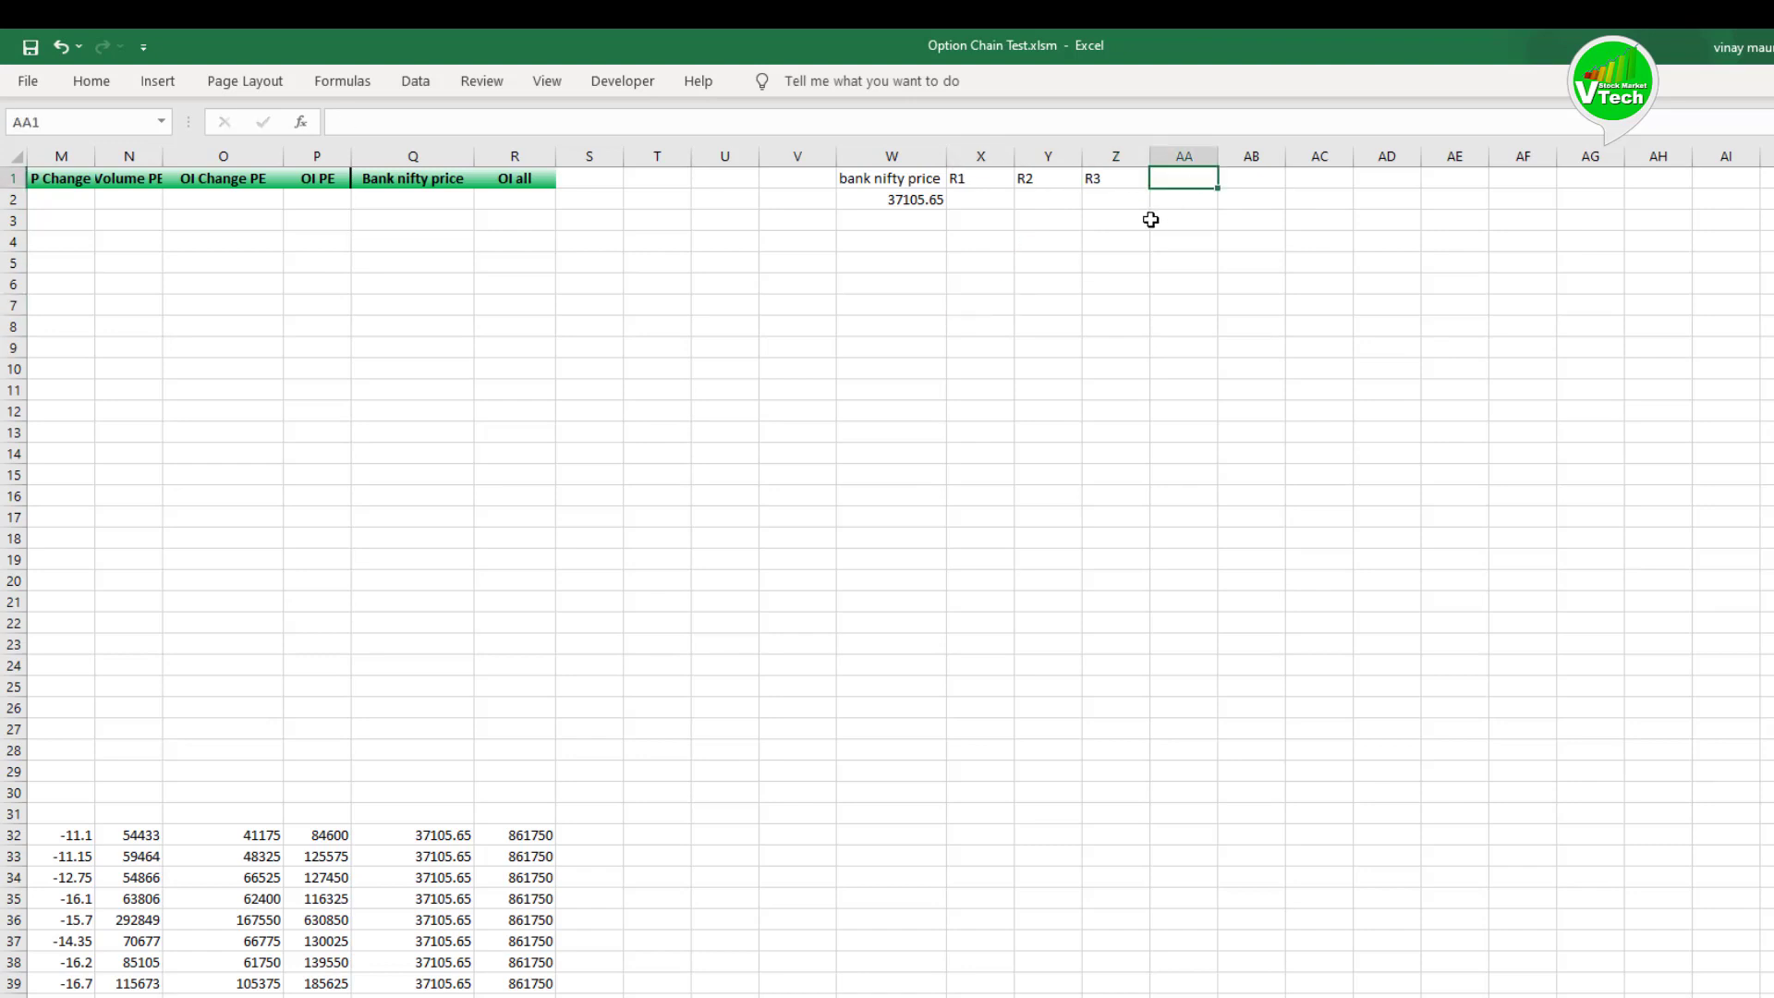
text(S1)
key(Tab)
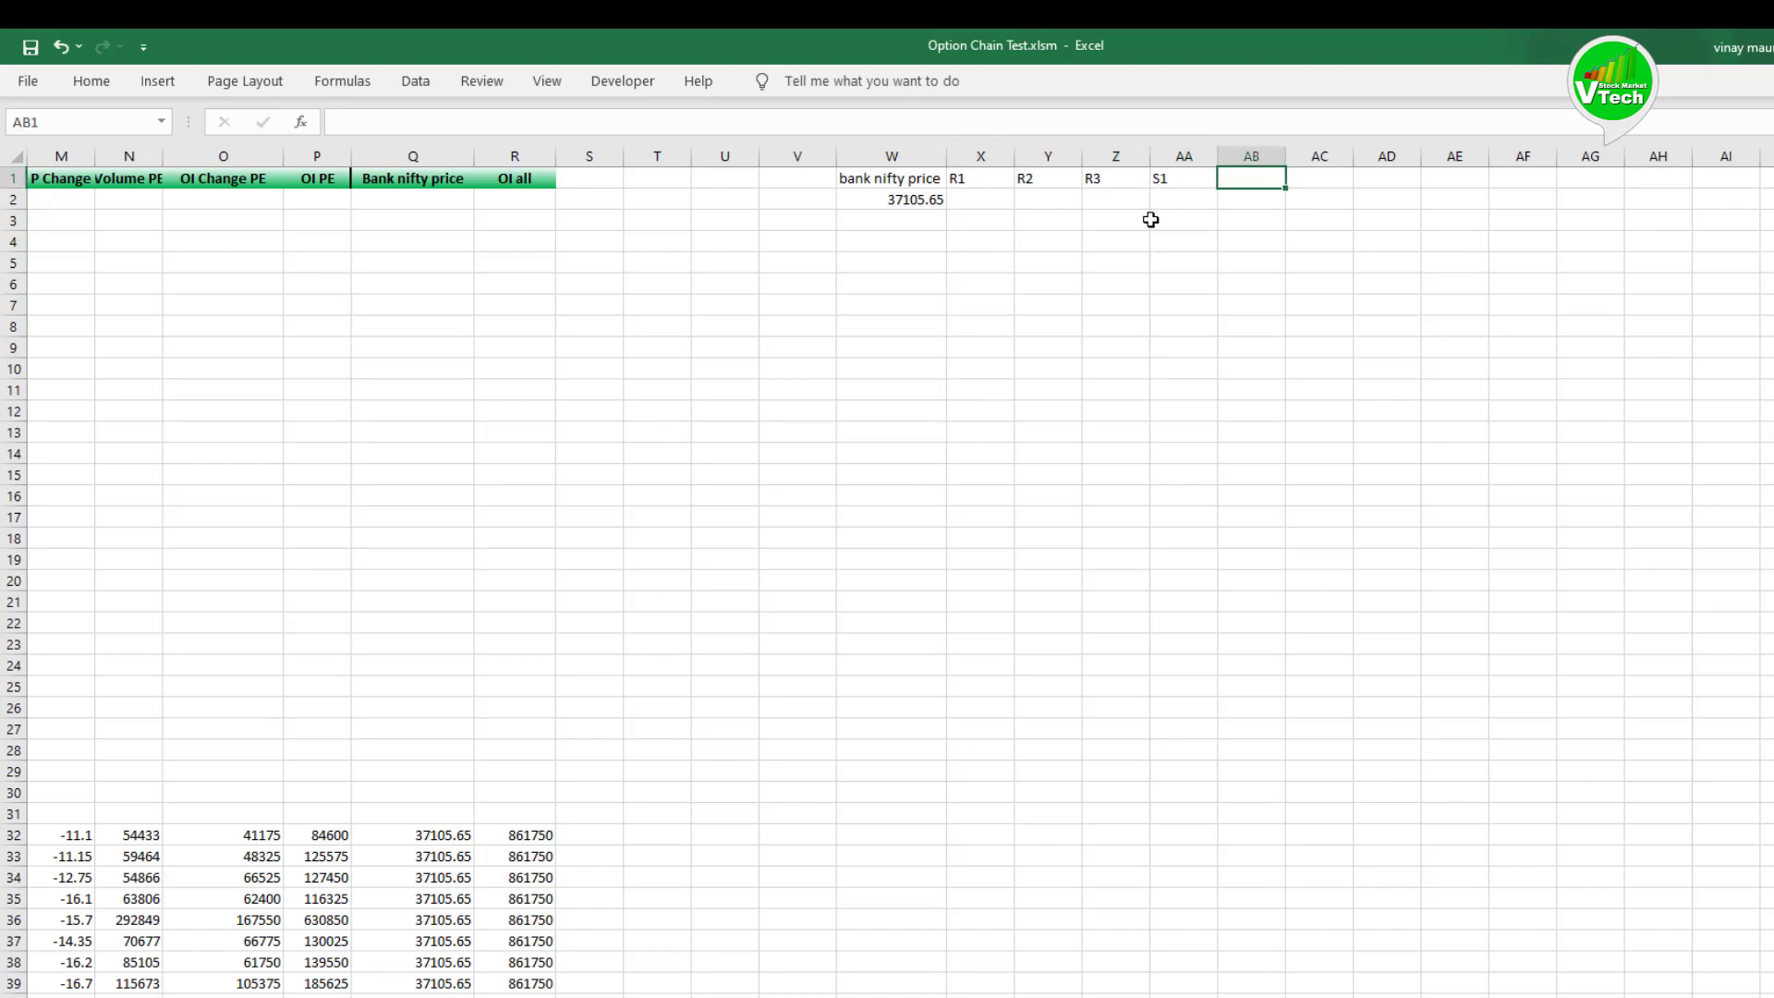
text(S2)
key(Tab)
text(S3)
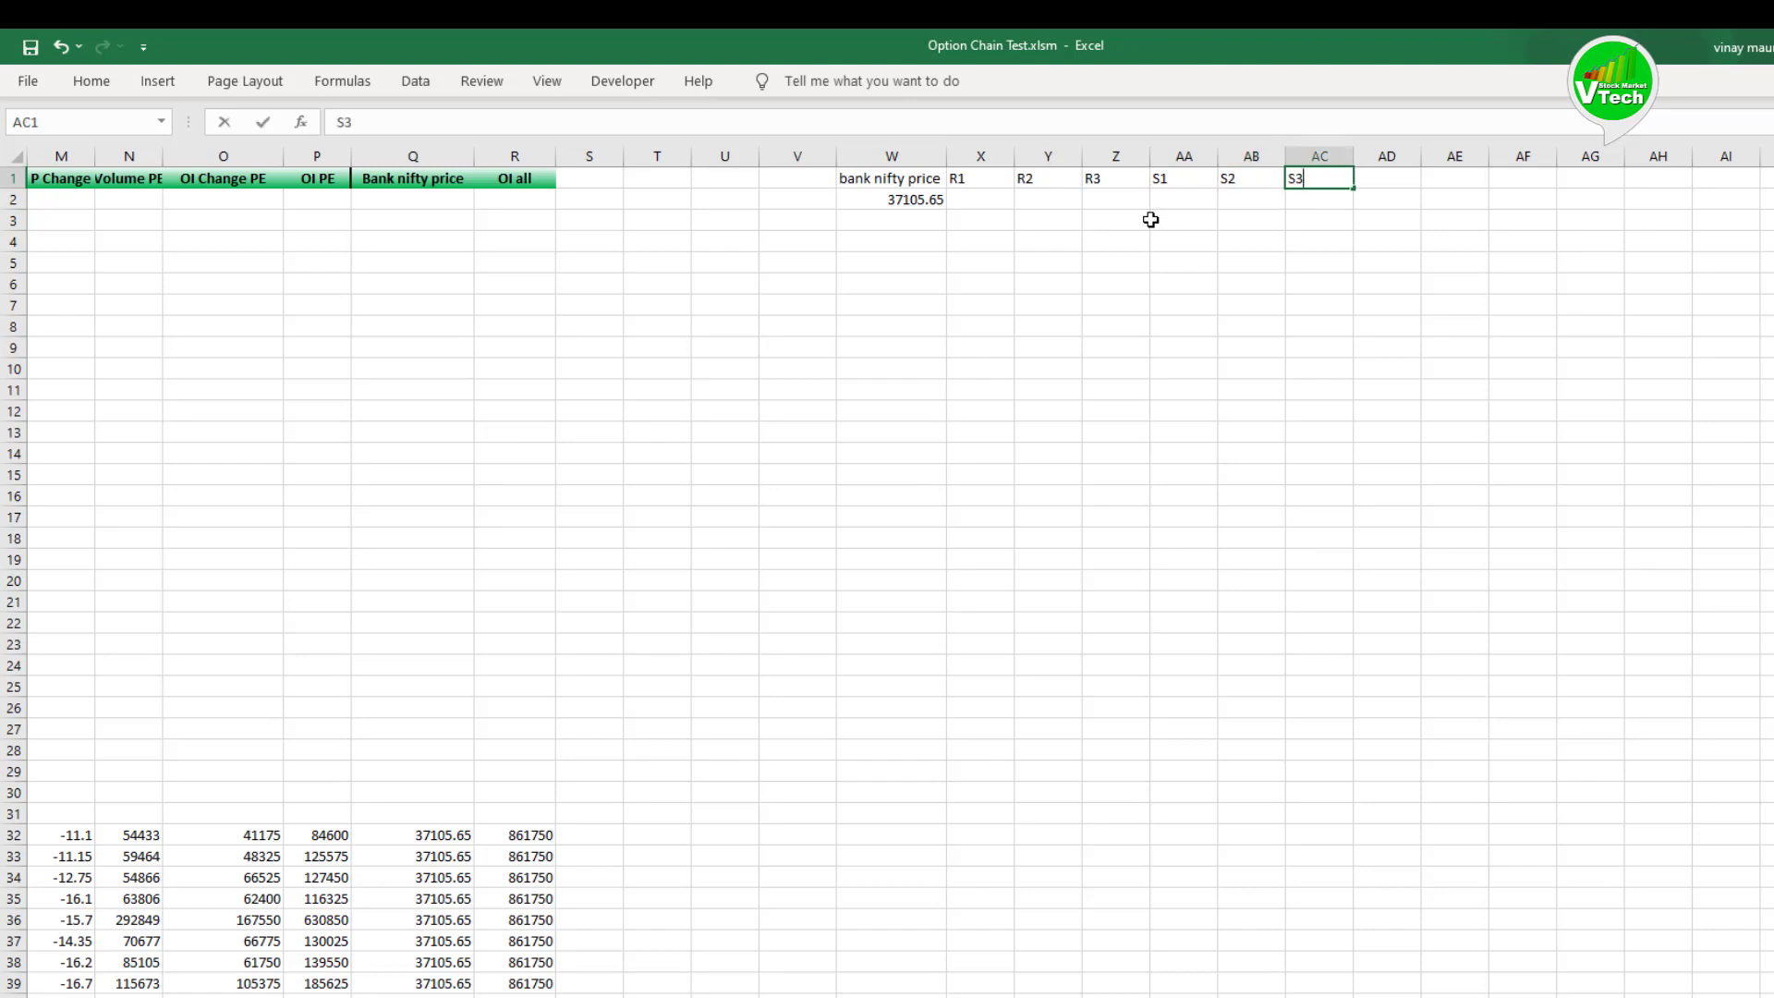
click(1321, 260)
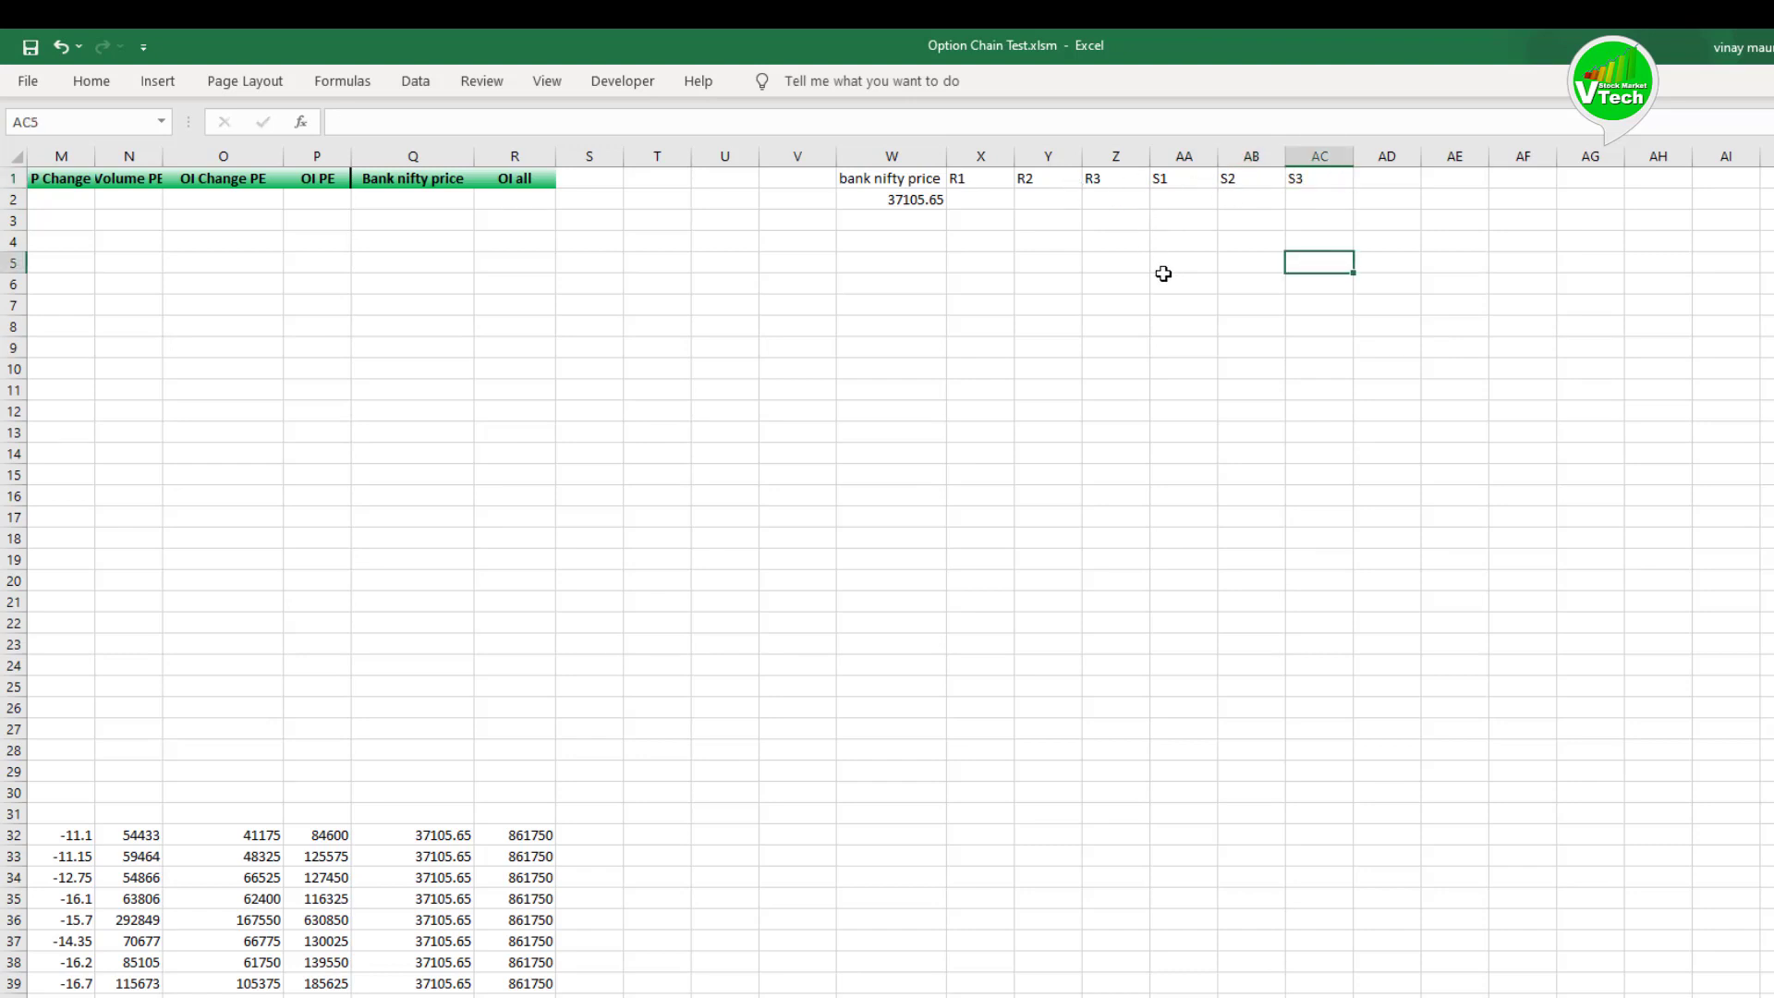
Step: Enter the headers A C 1, A C 2 and A C 3 in cells AD1 to AF1
click(1371, 185)
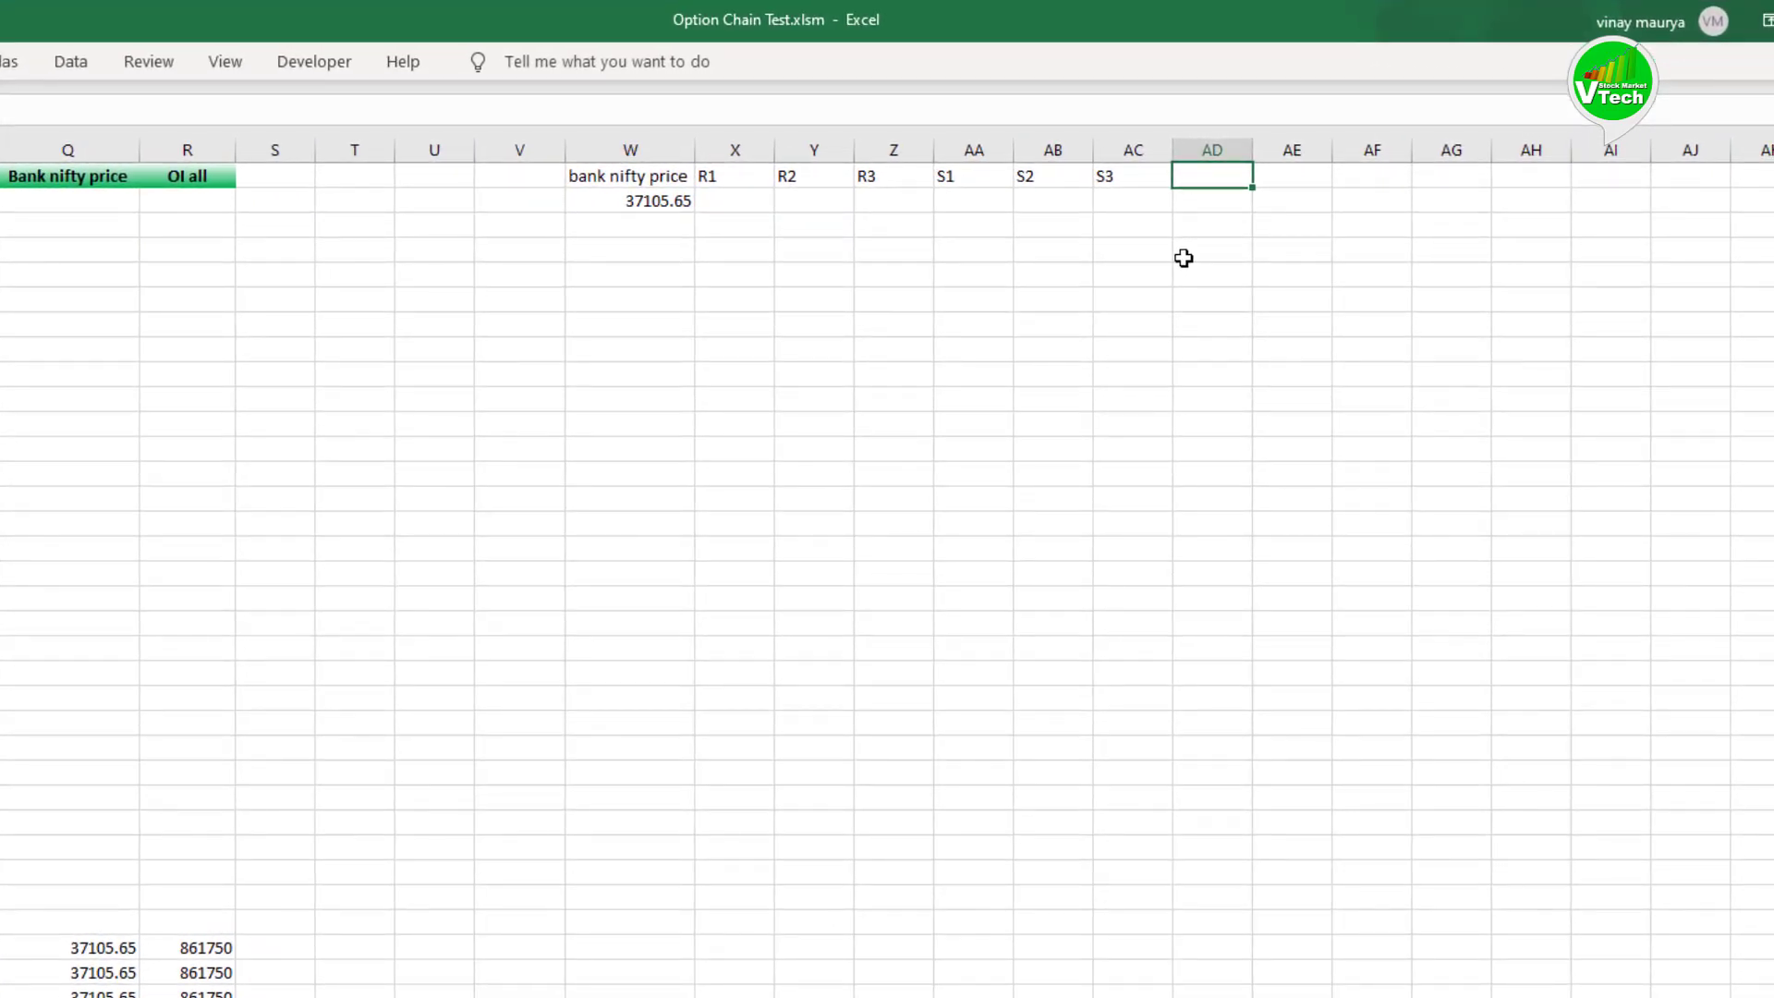
text(A C 1)
key(Tab)
text(A C 2)
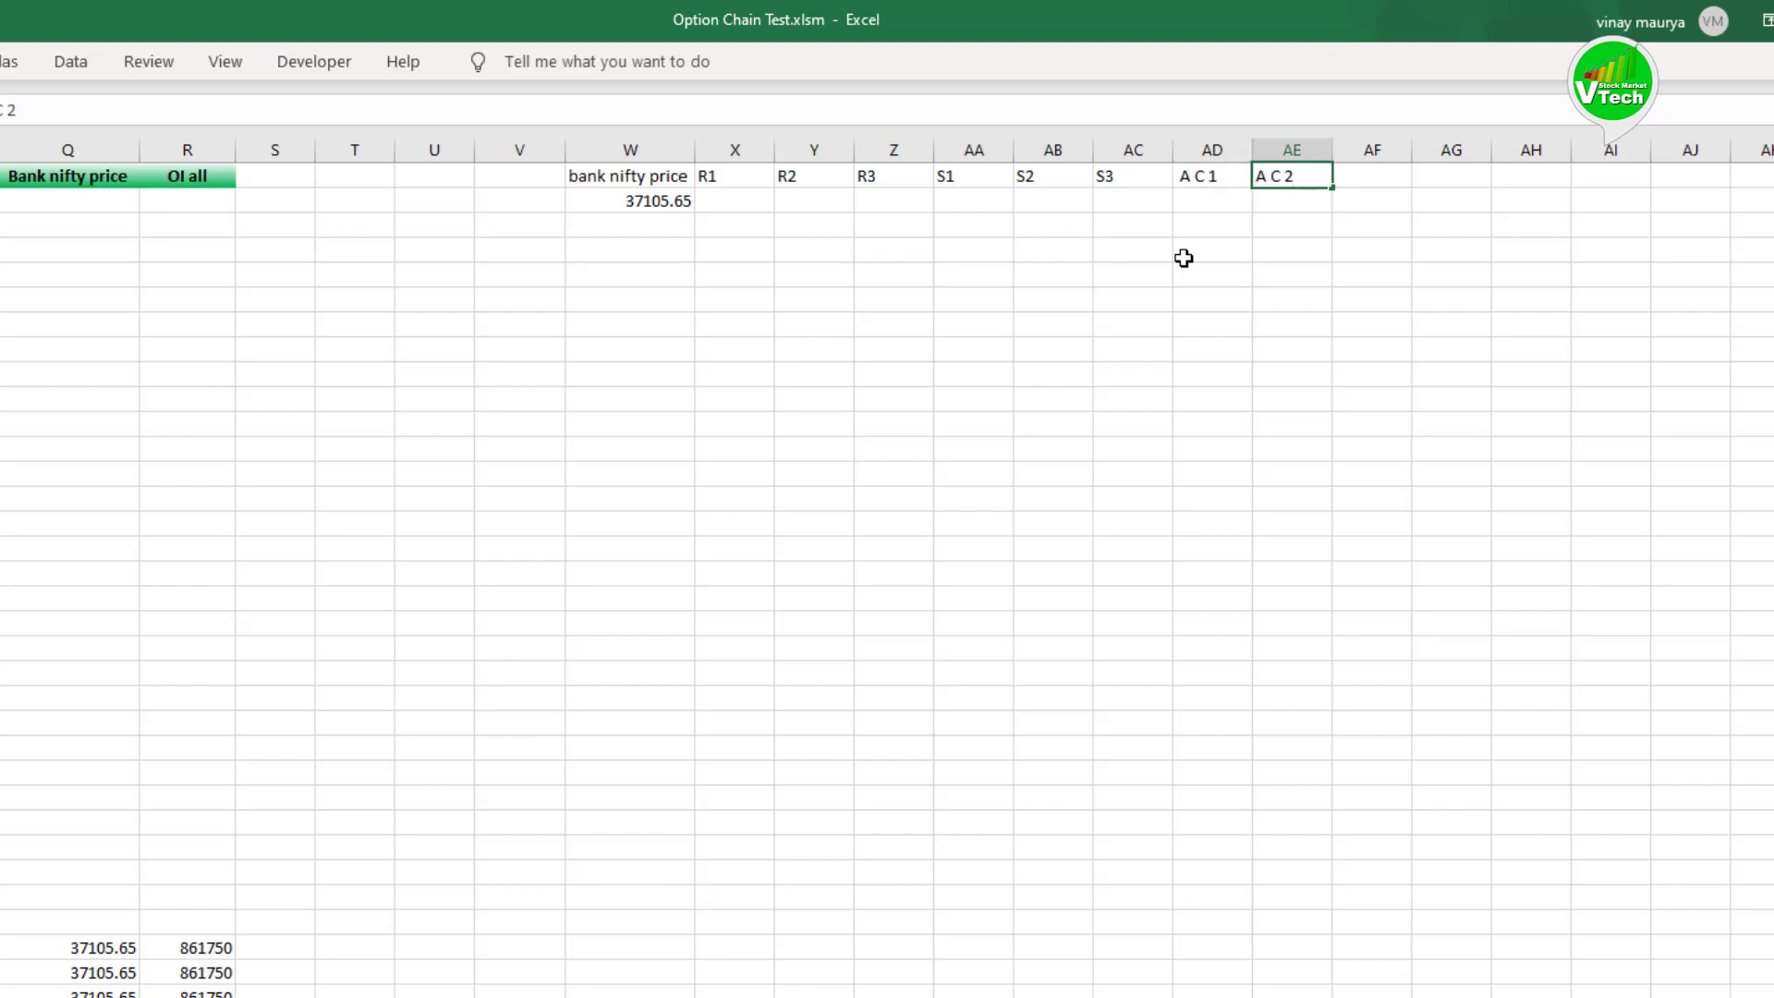
key(Tab)
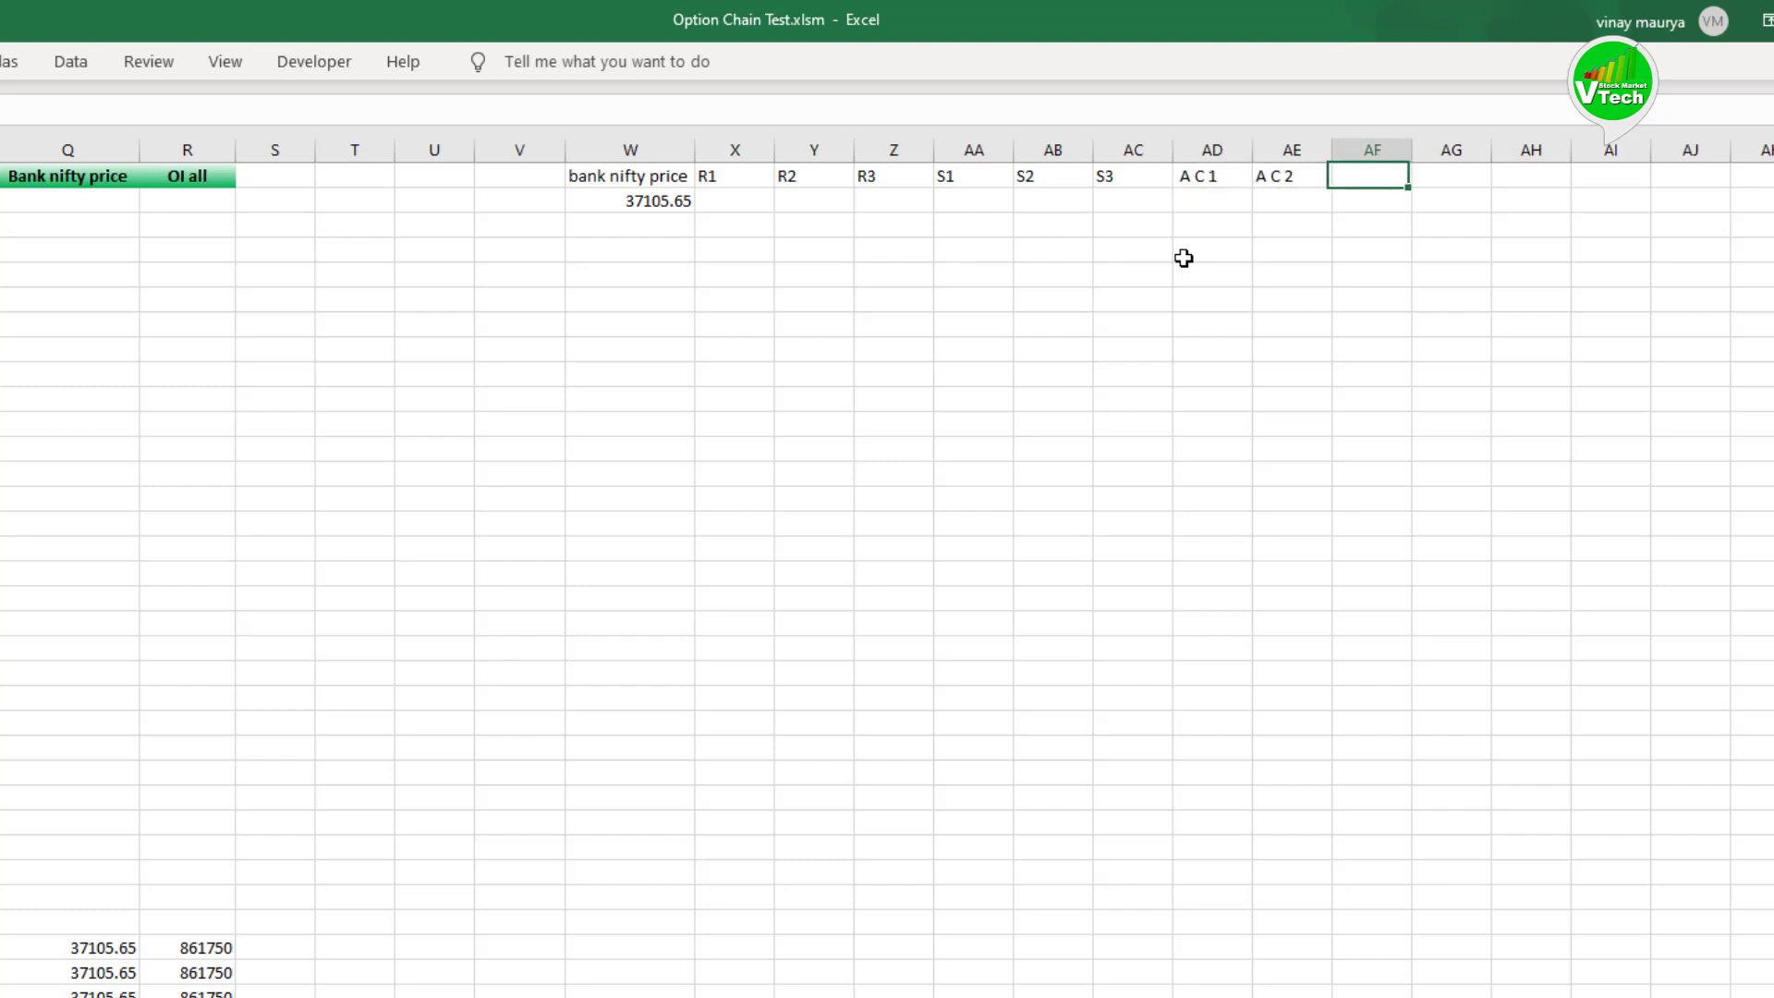
text(A C 3)
key(Tab)
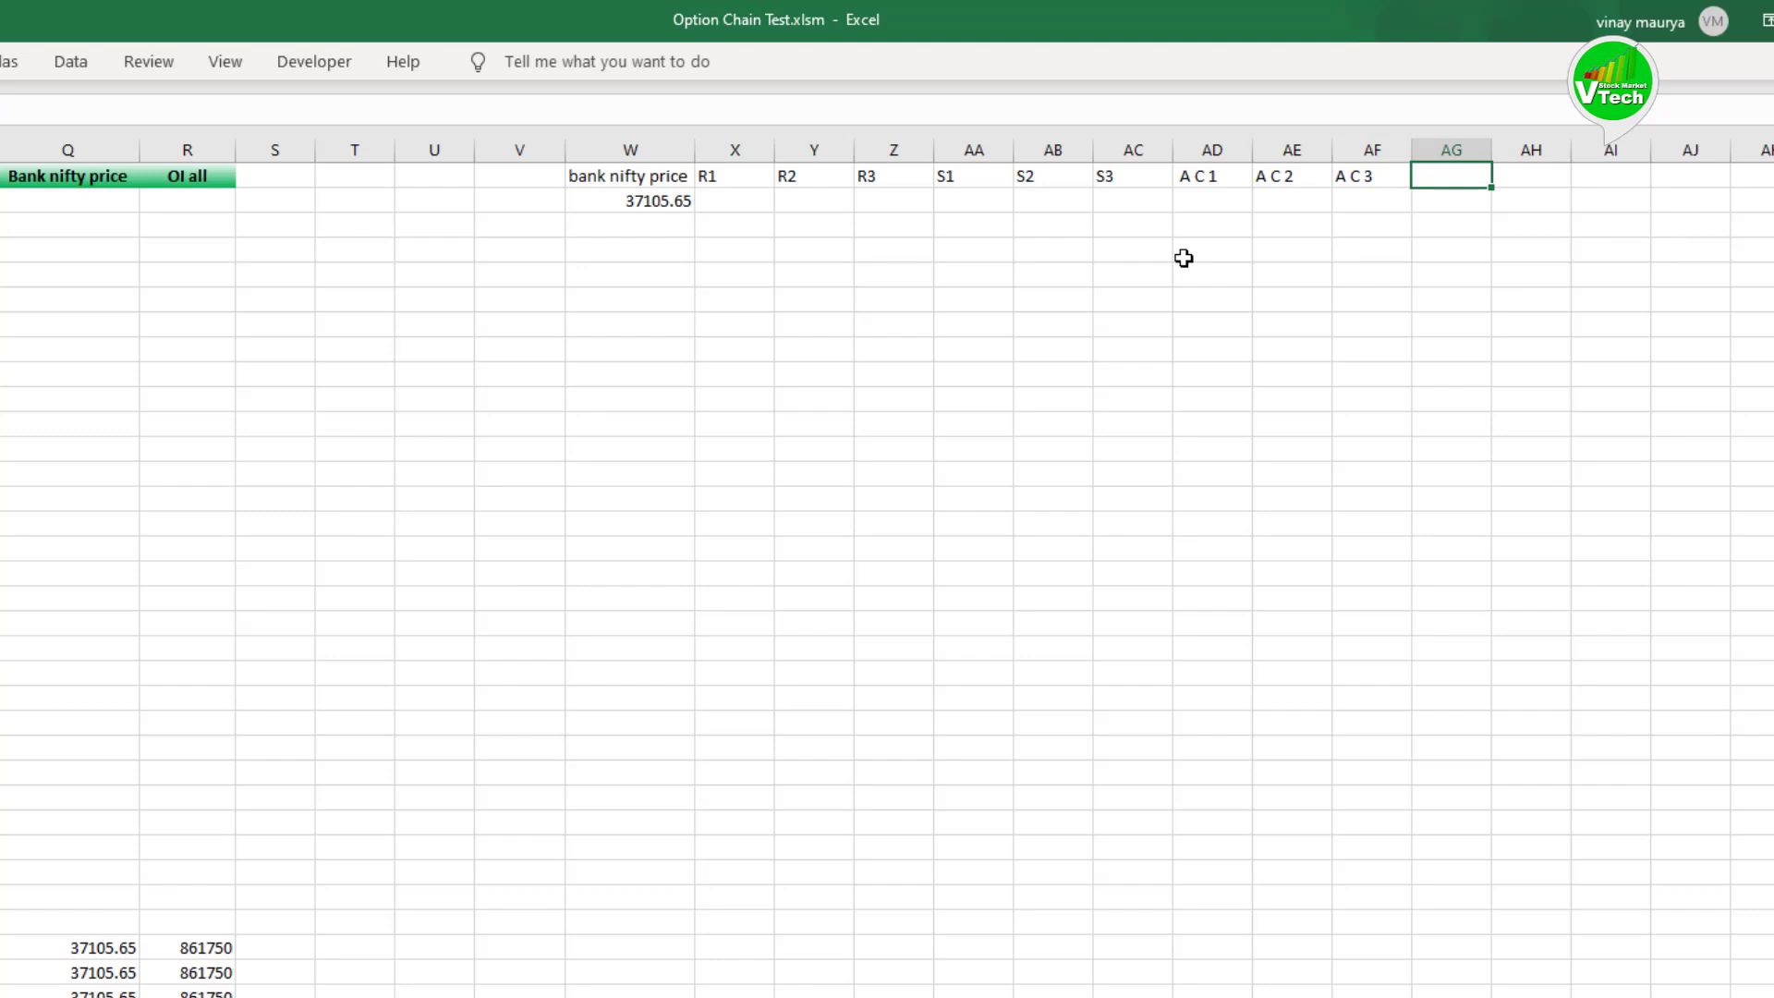
Step: Enter the headers A P 1, A P 2 and A P 3 in cells AG1 to AI1
text(A P 1)
key(Tab)
text(A P)
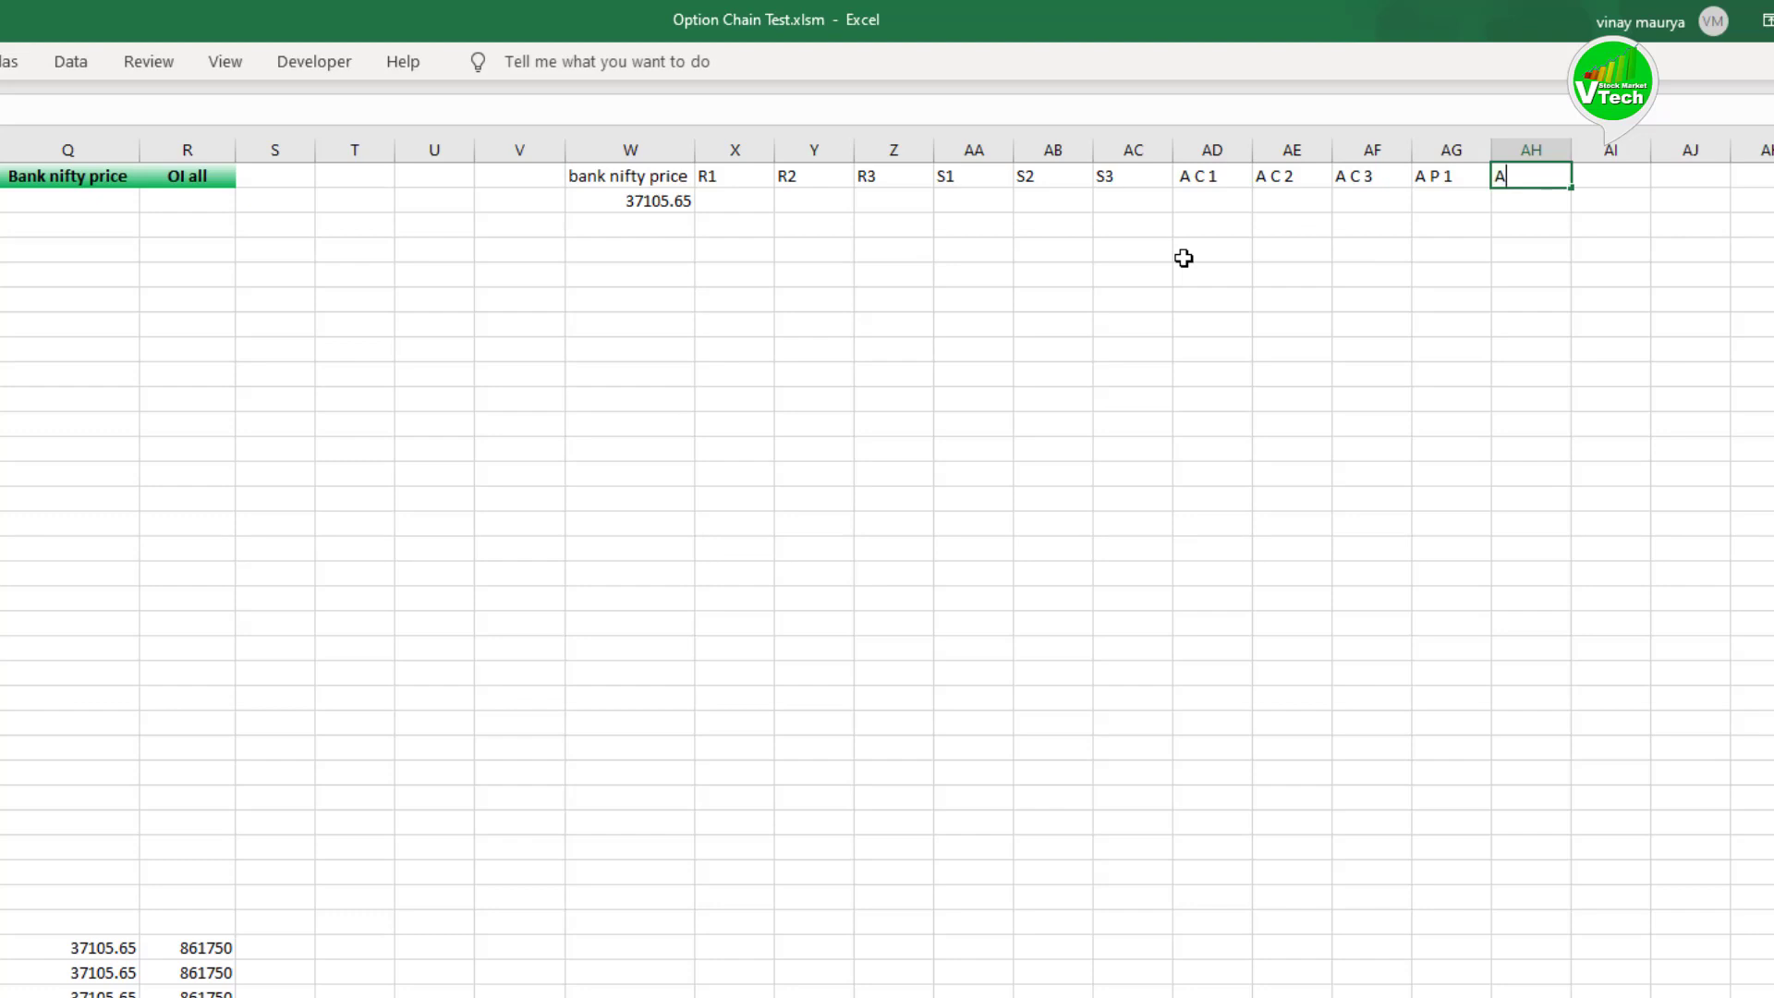
text( 2)
key(Tab)
text(A P 3)
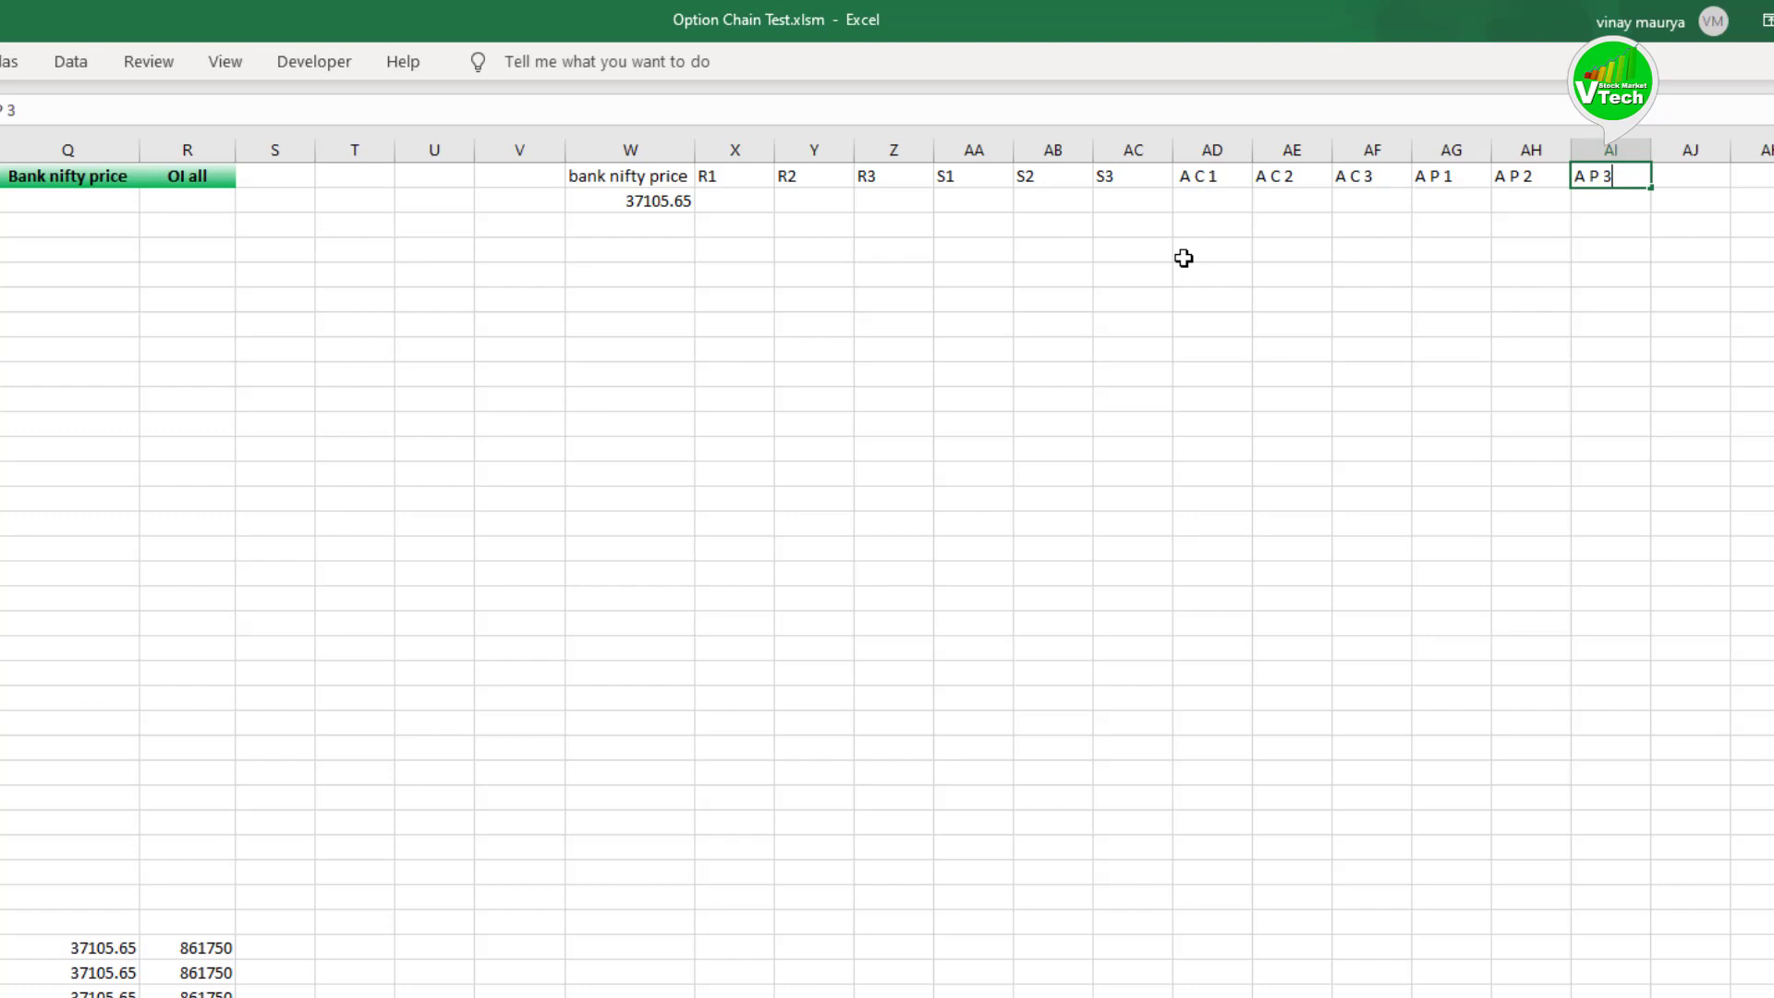
key(Return)
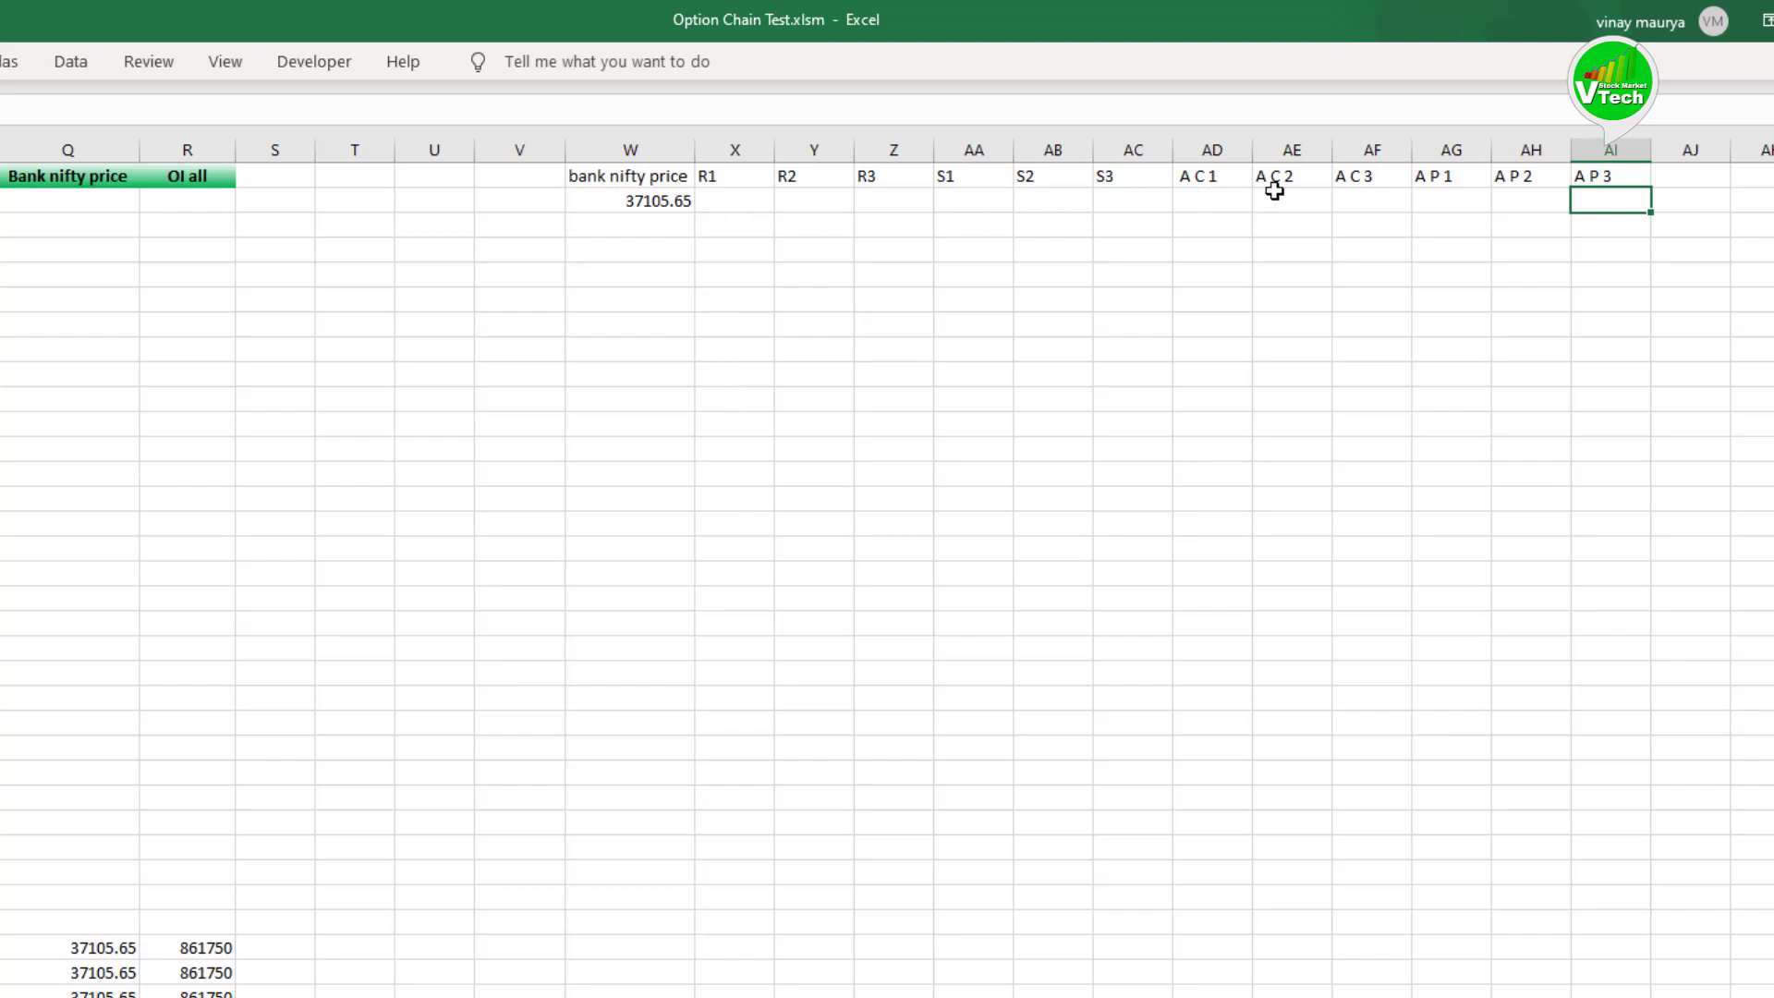
Step: Enter =LARGE('Option Chain'!$C$8:$C$48,1) in cell X7 to get the highest OI CE value
double_click(734, 325)
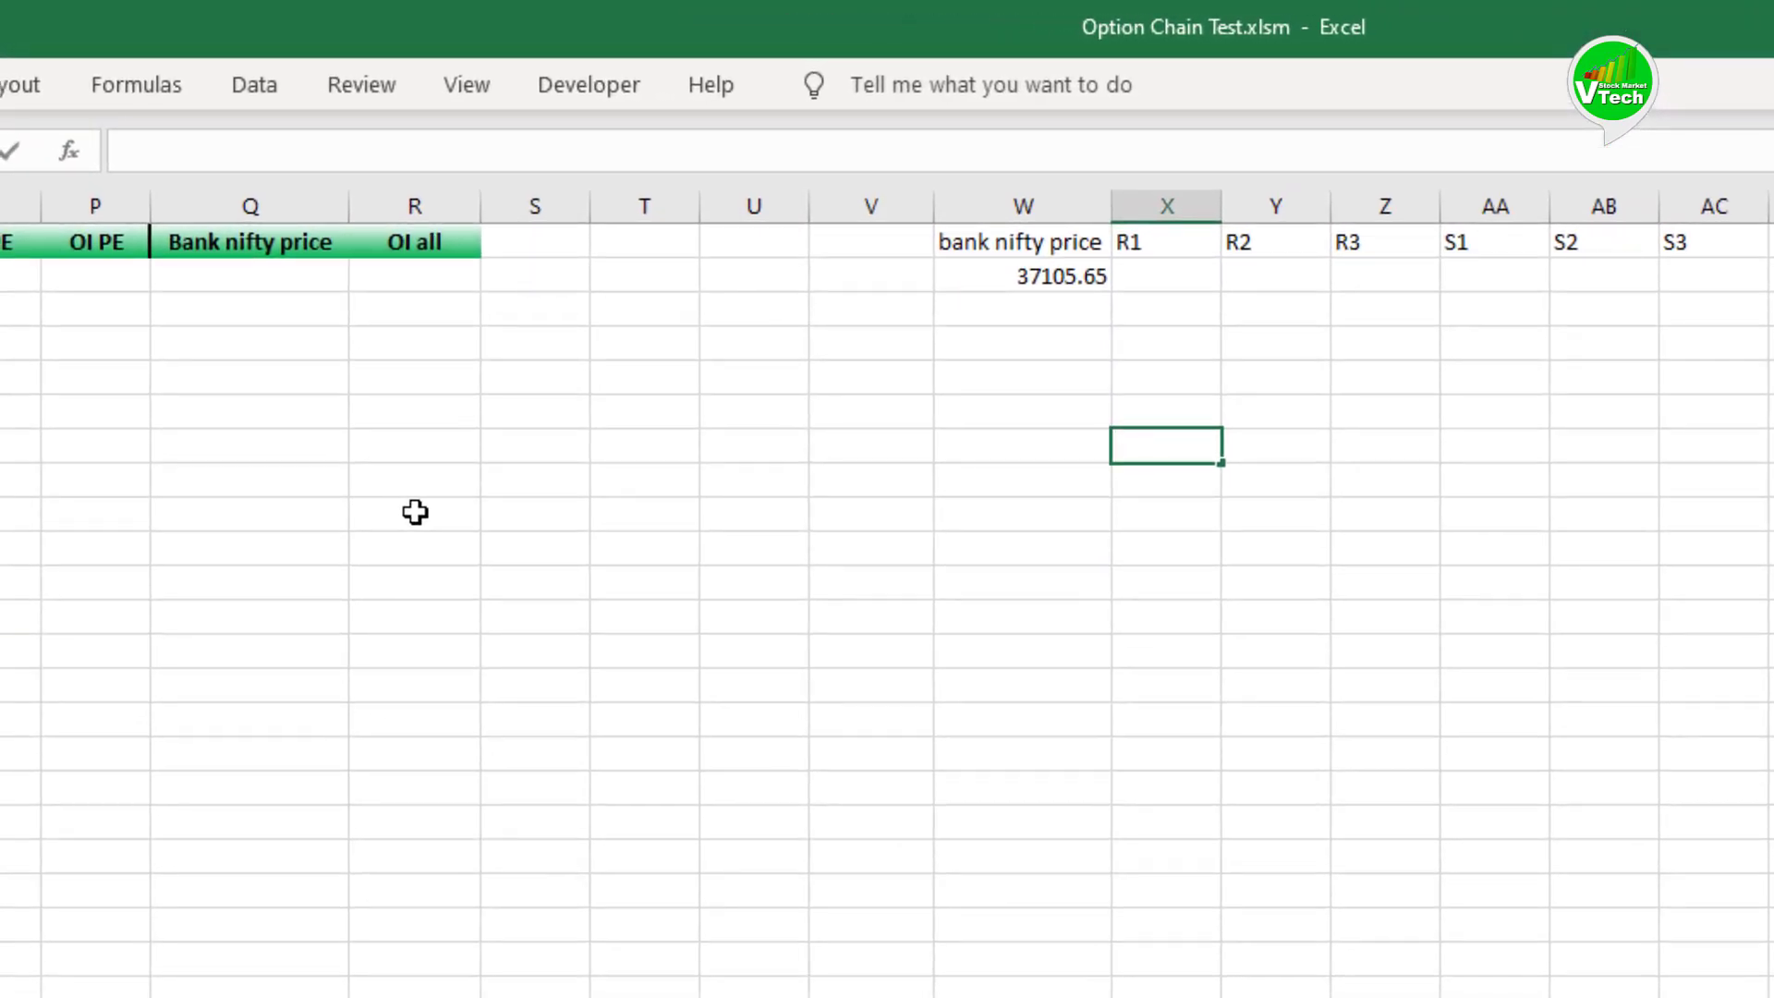
text(=LARGE)
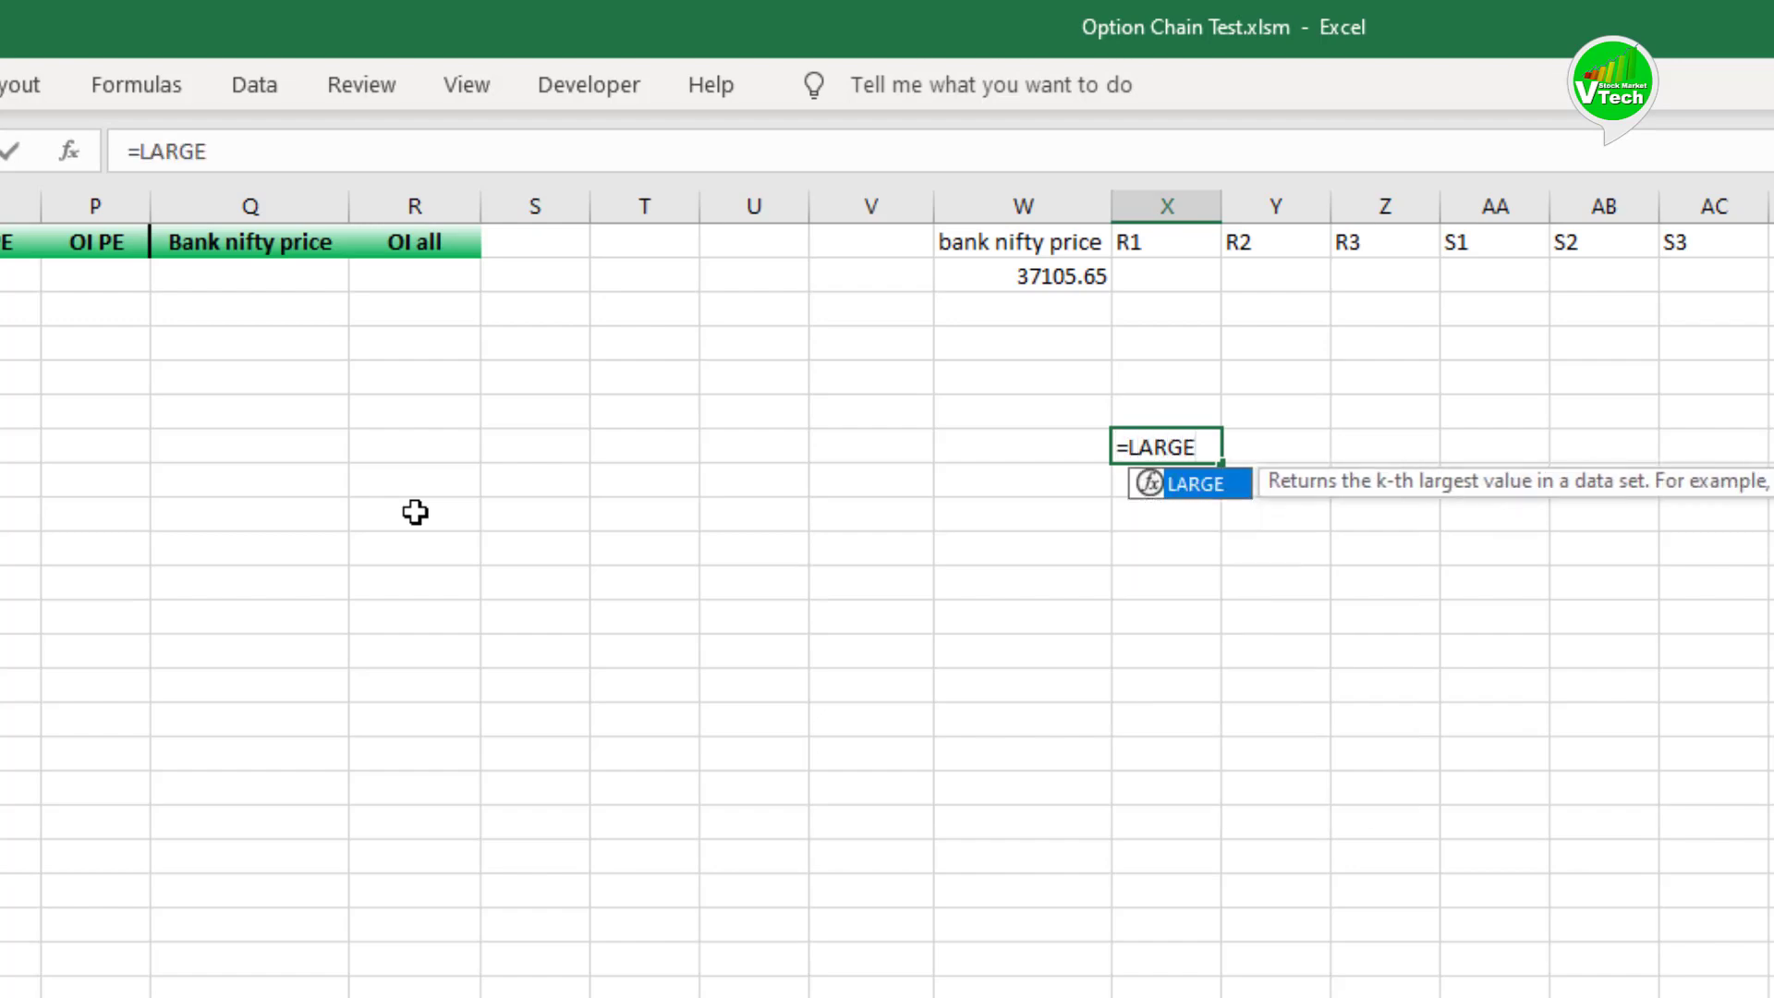
text(()
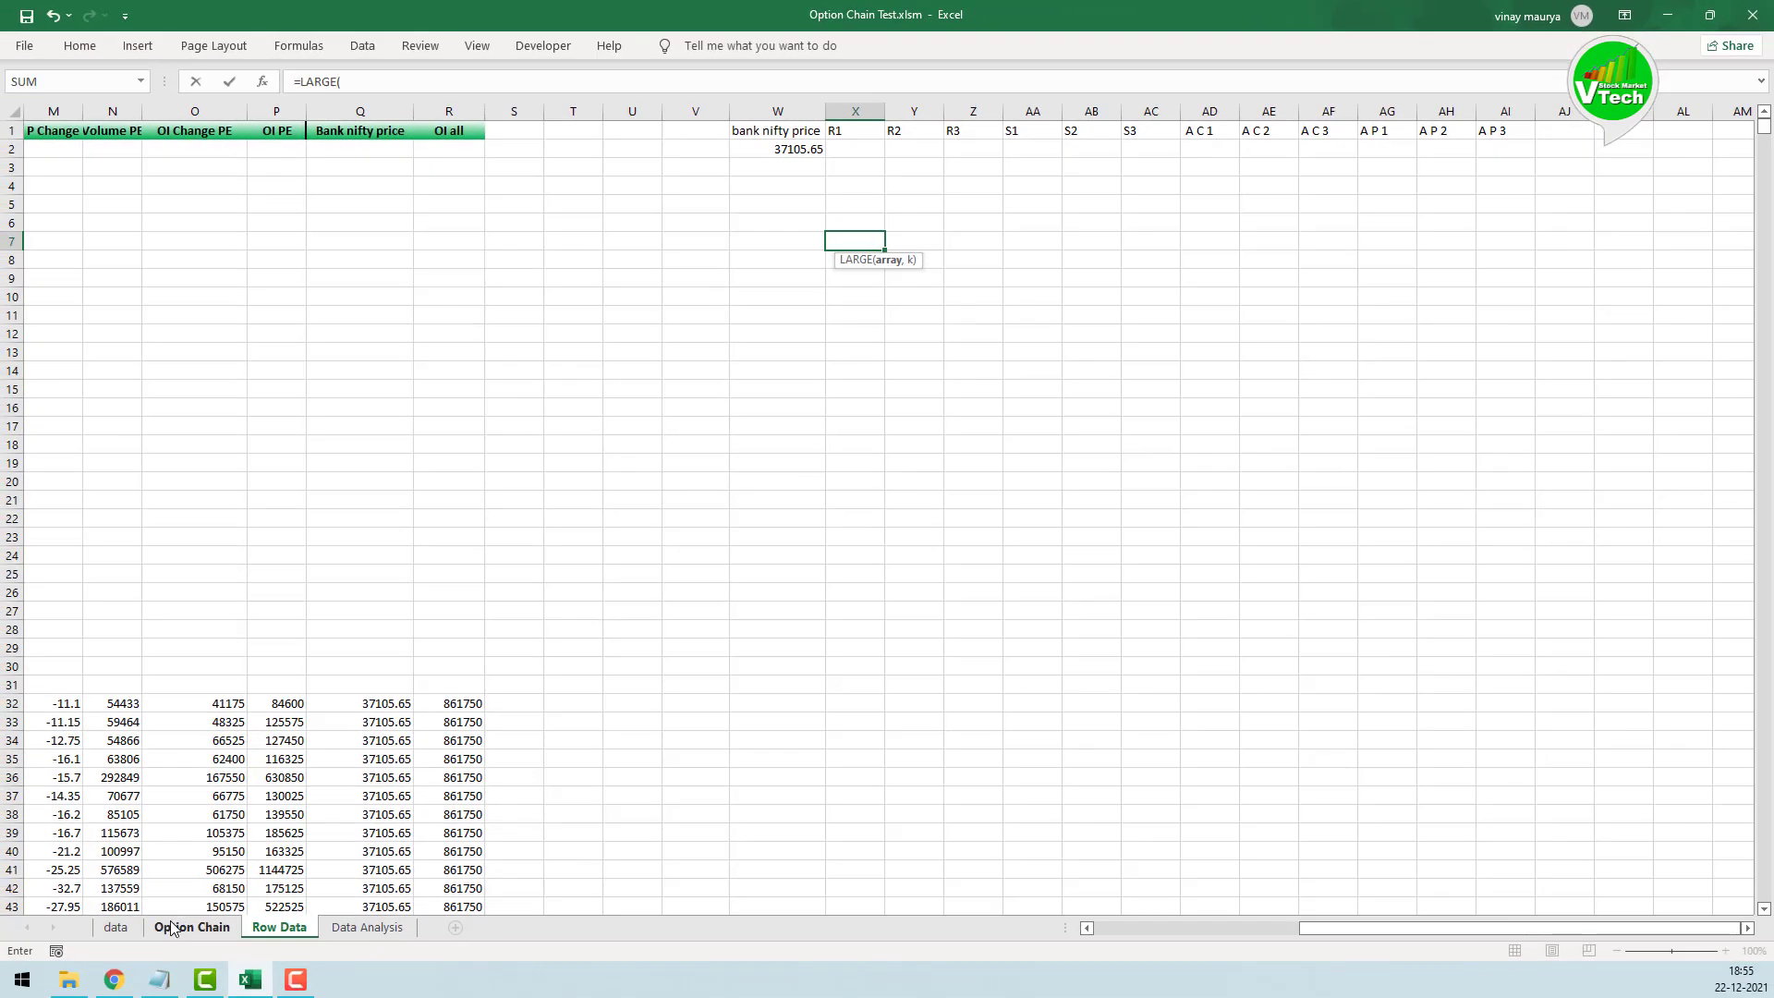
click(193, 926)
scroll(116, 270, up, 1)
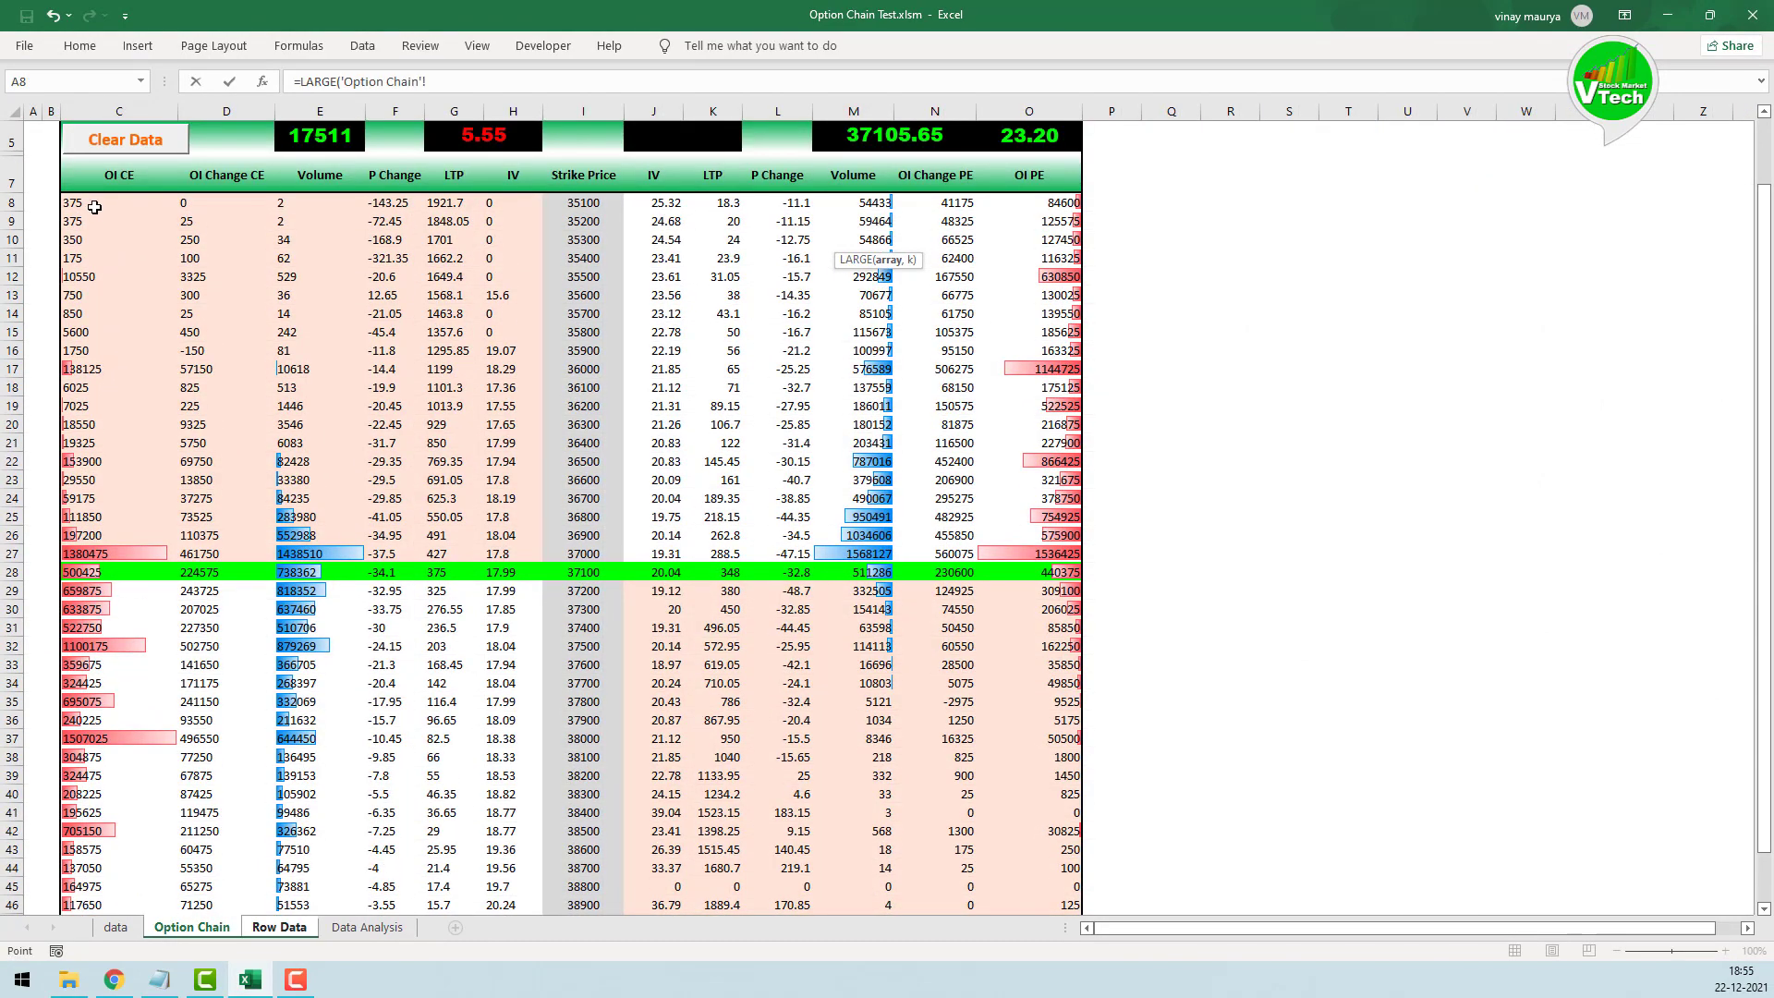
drag(97, 207, 95, 875)
drag(105, 979, 105, 970)
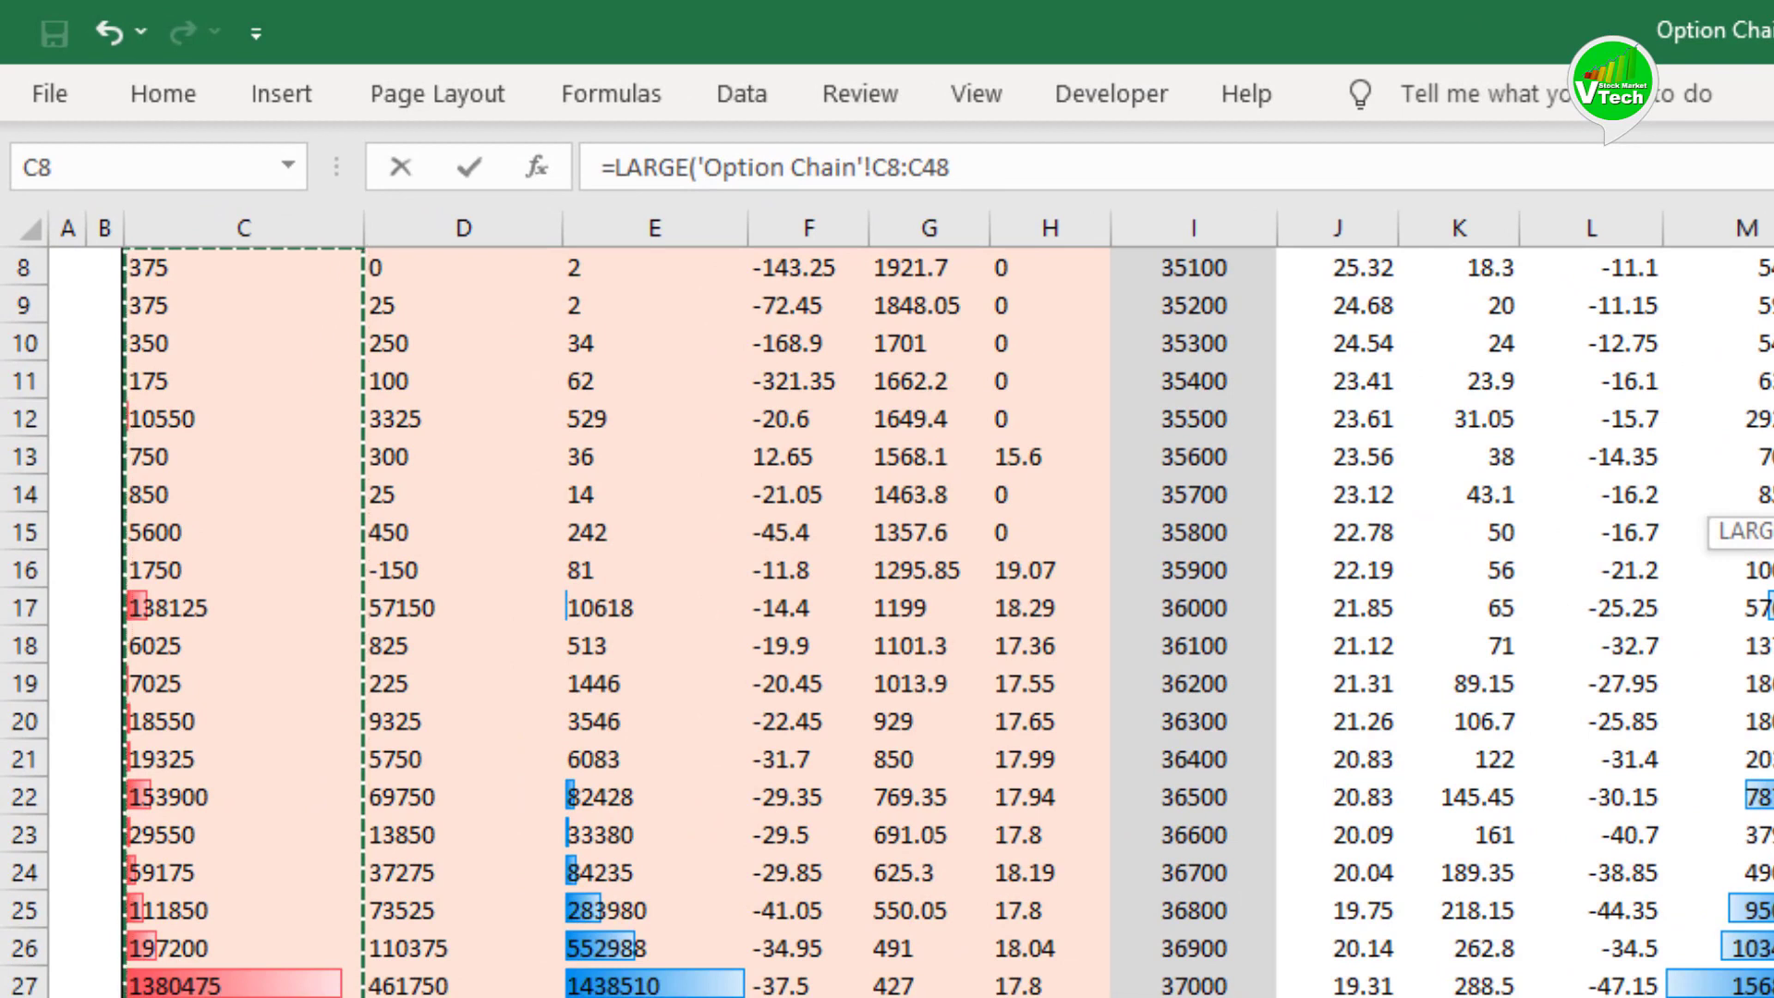
key(F4)
text(,)
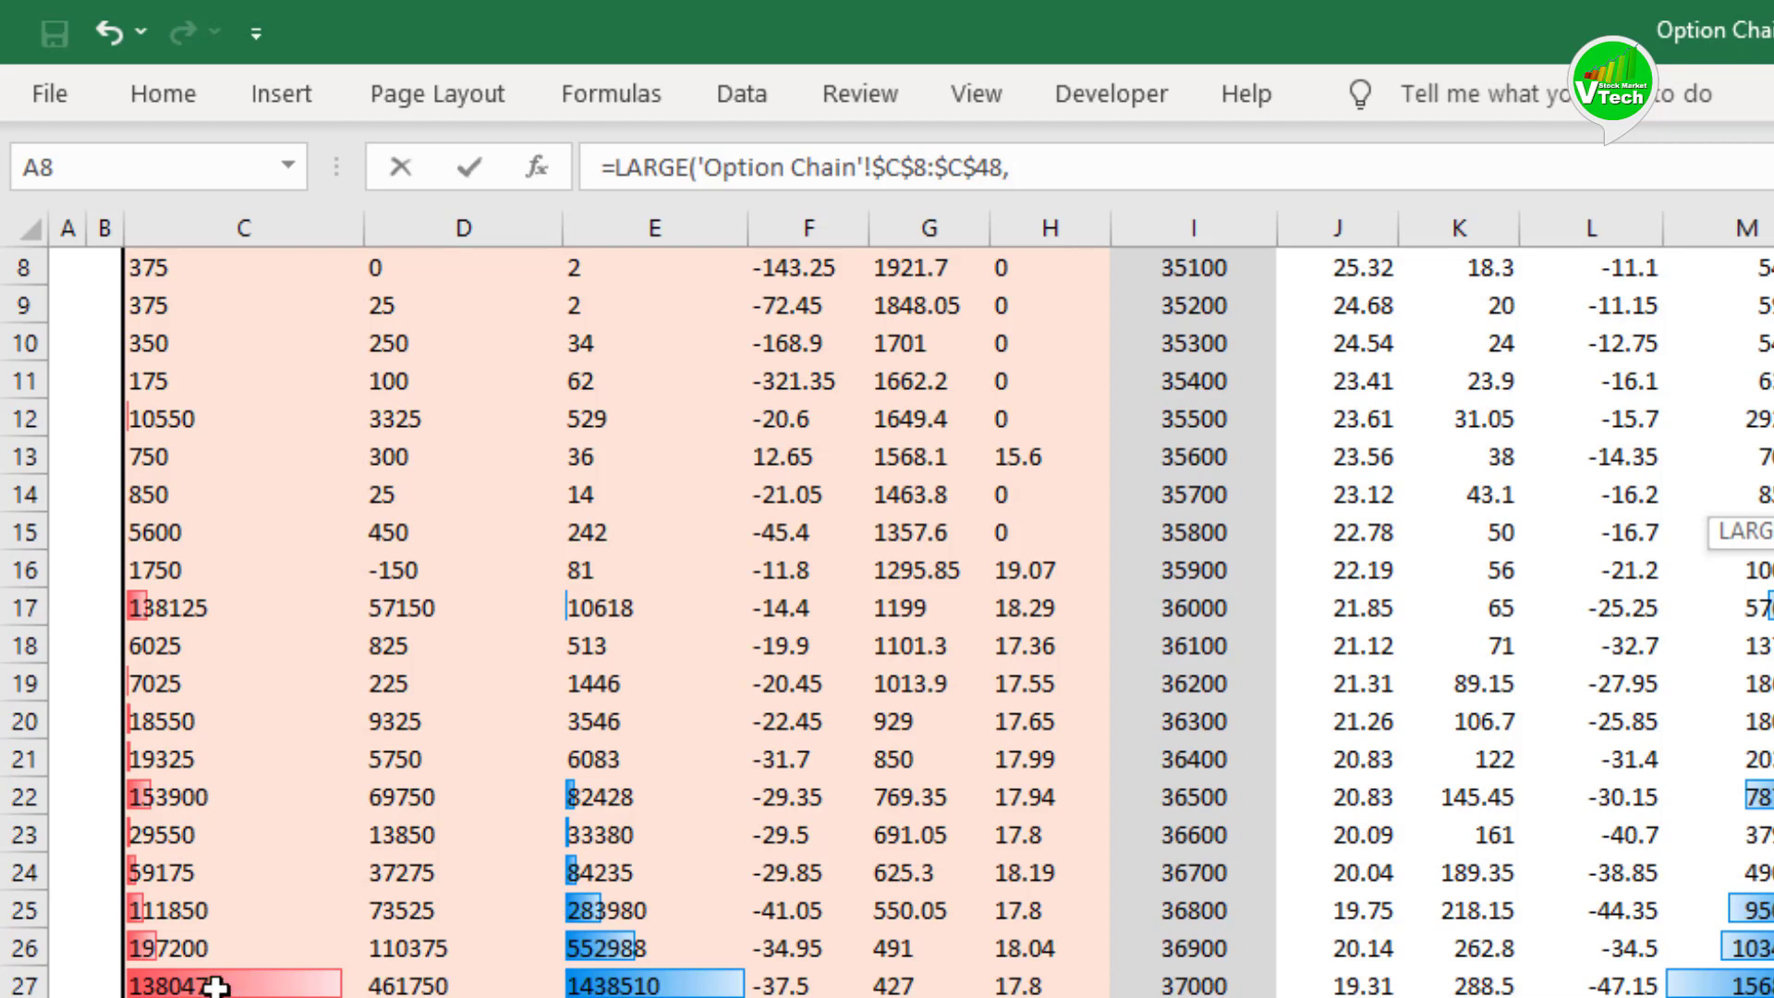
text(1)
scroll(214, 986, right, 3)
key(Return)
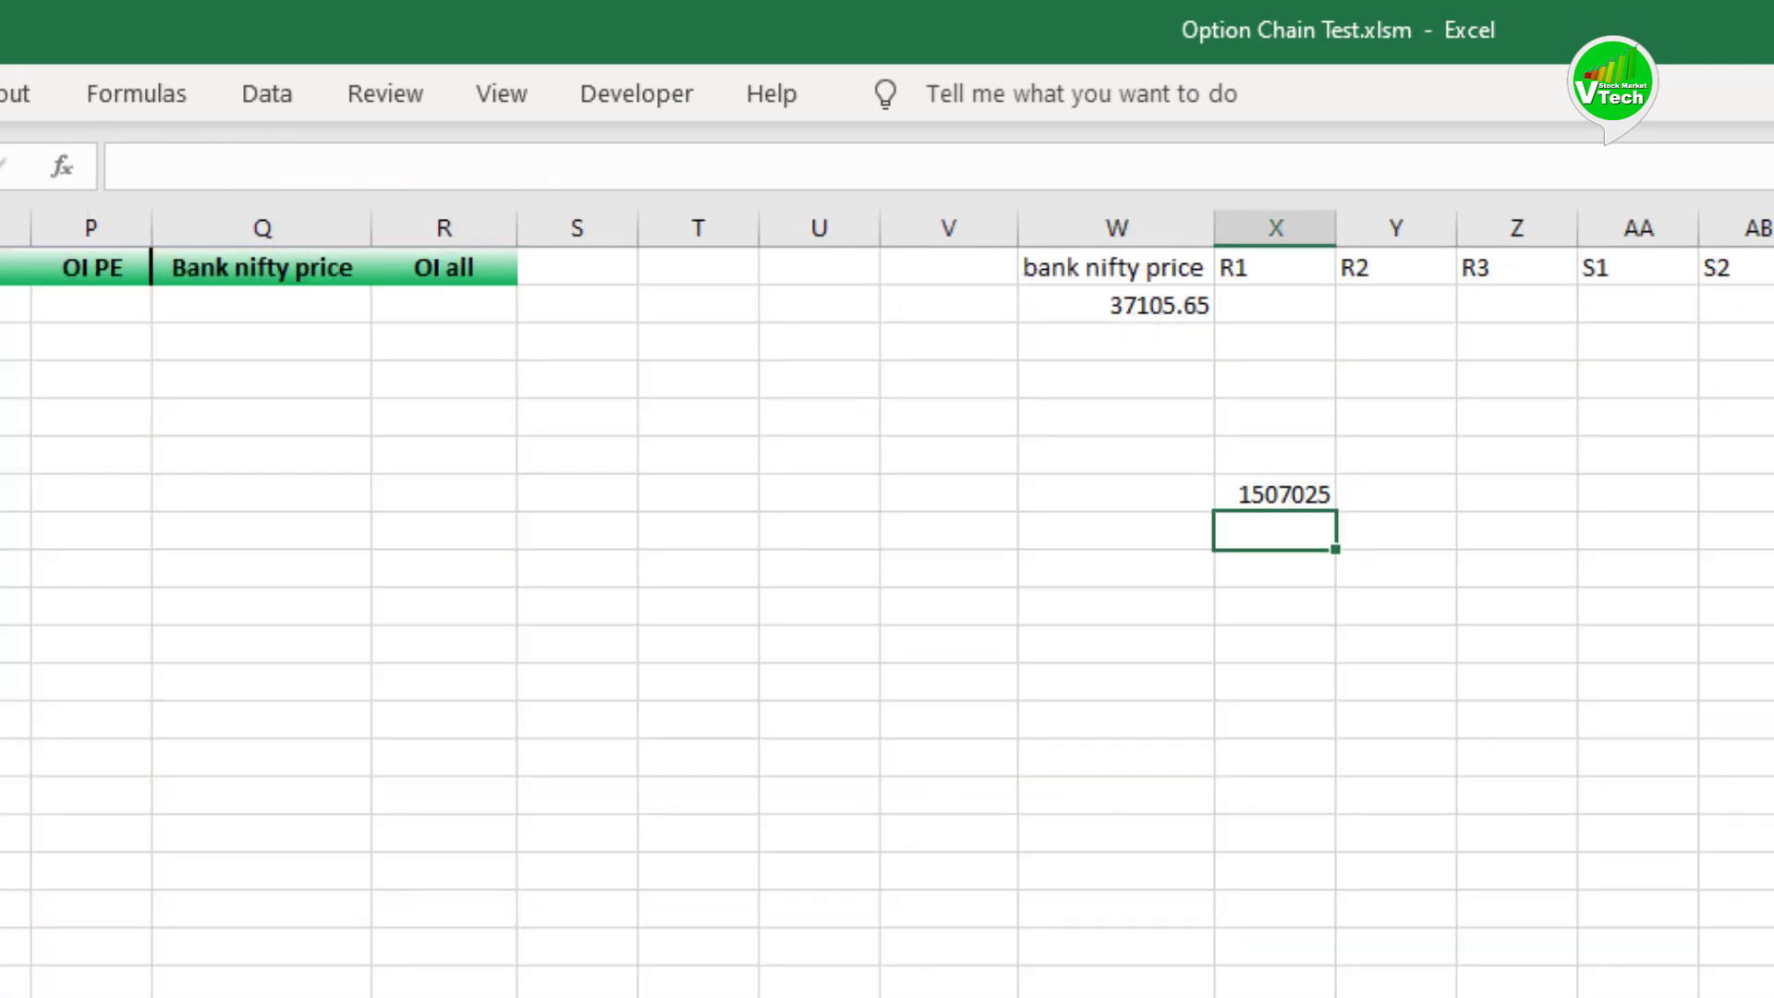
Step: Copy the LARGE formula text from X7 into X8 and set its k argument to 2
click(1298, 490)
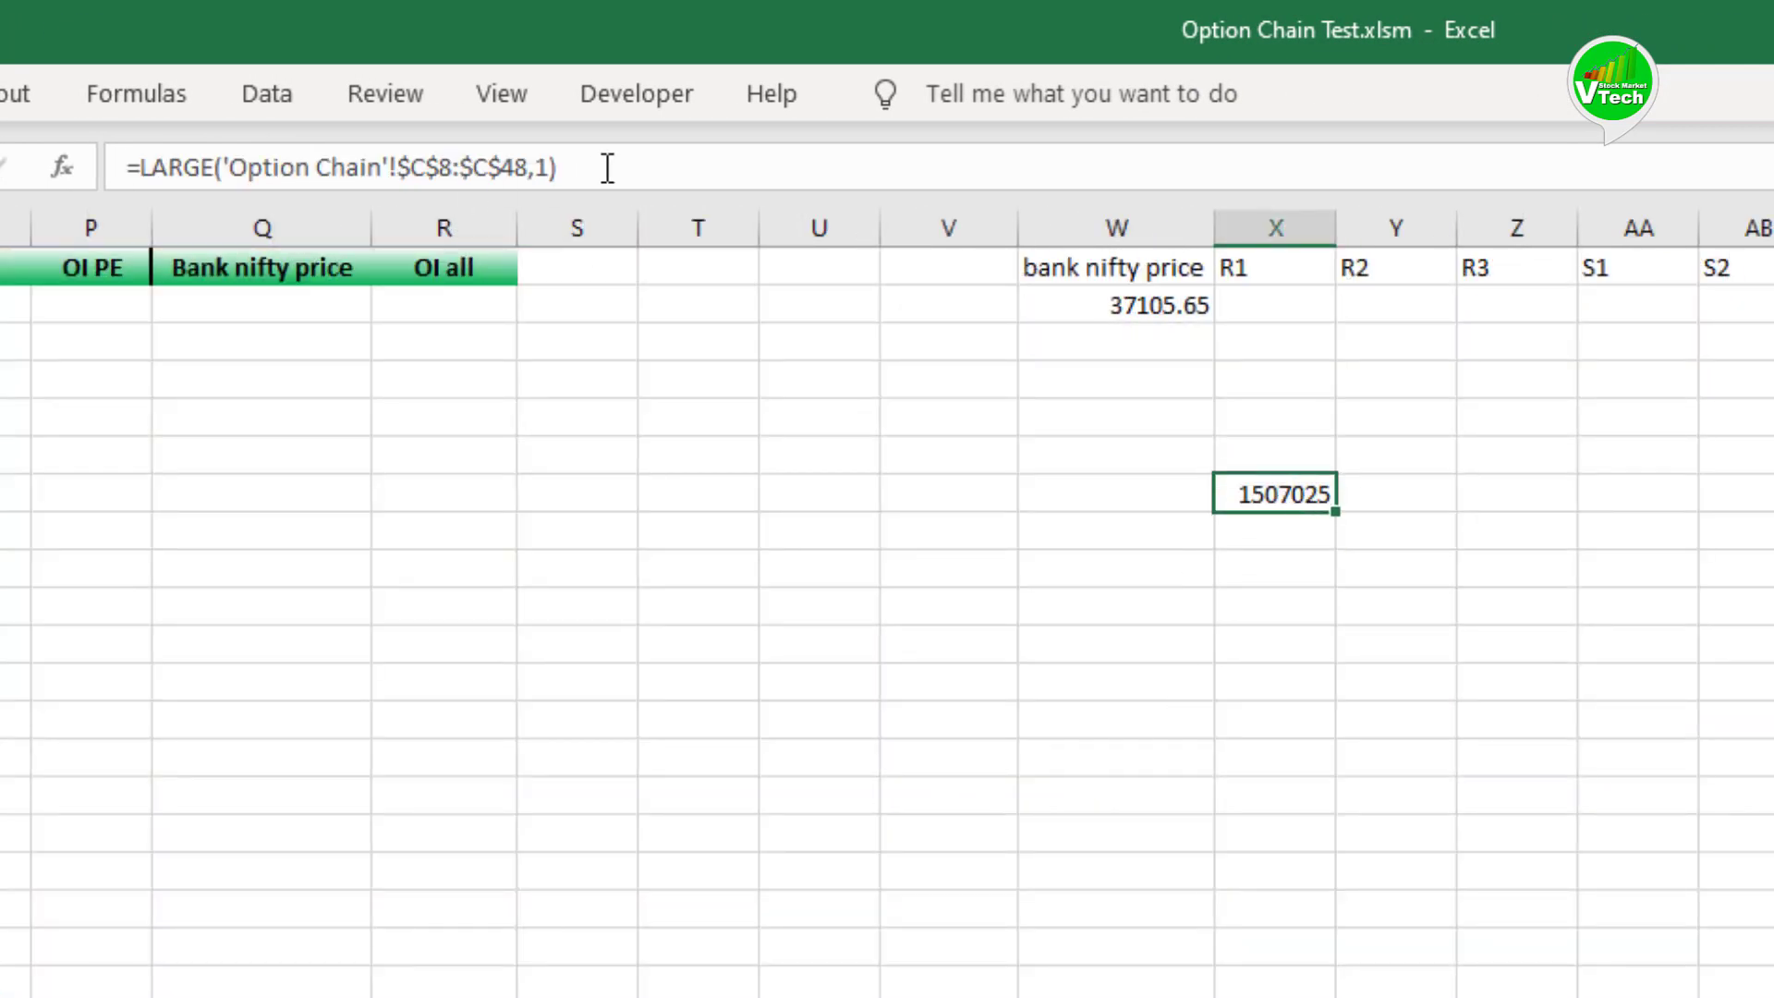
drag(607, 167, 61, 167)
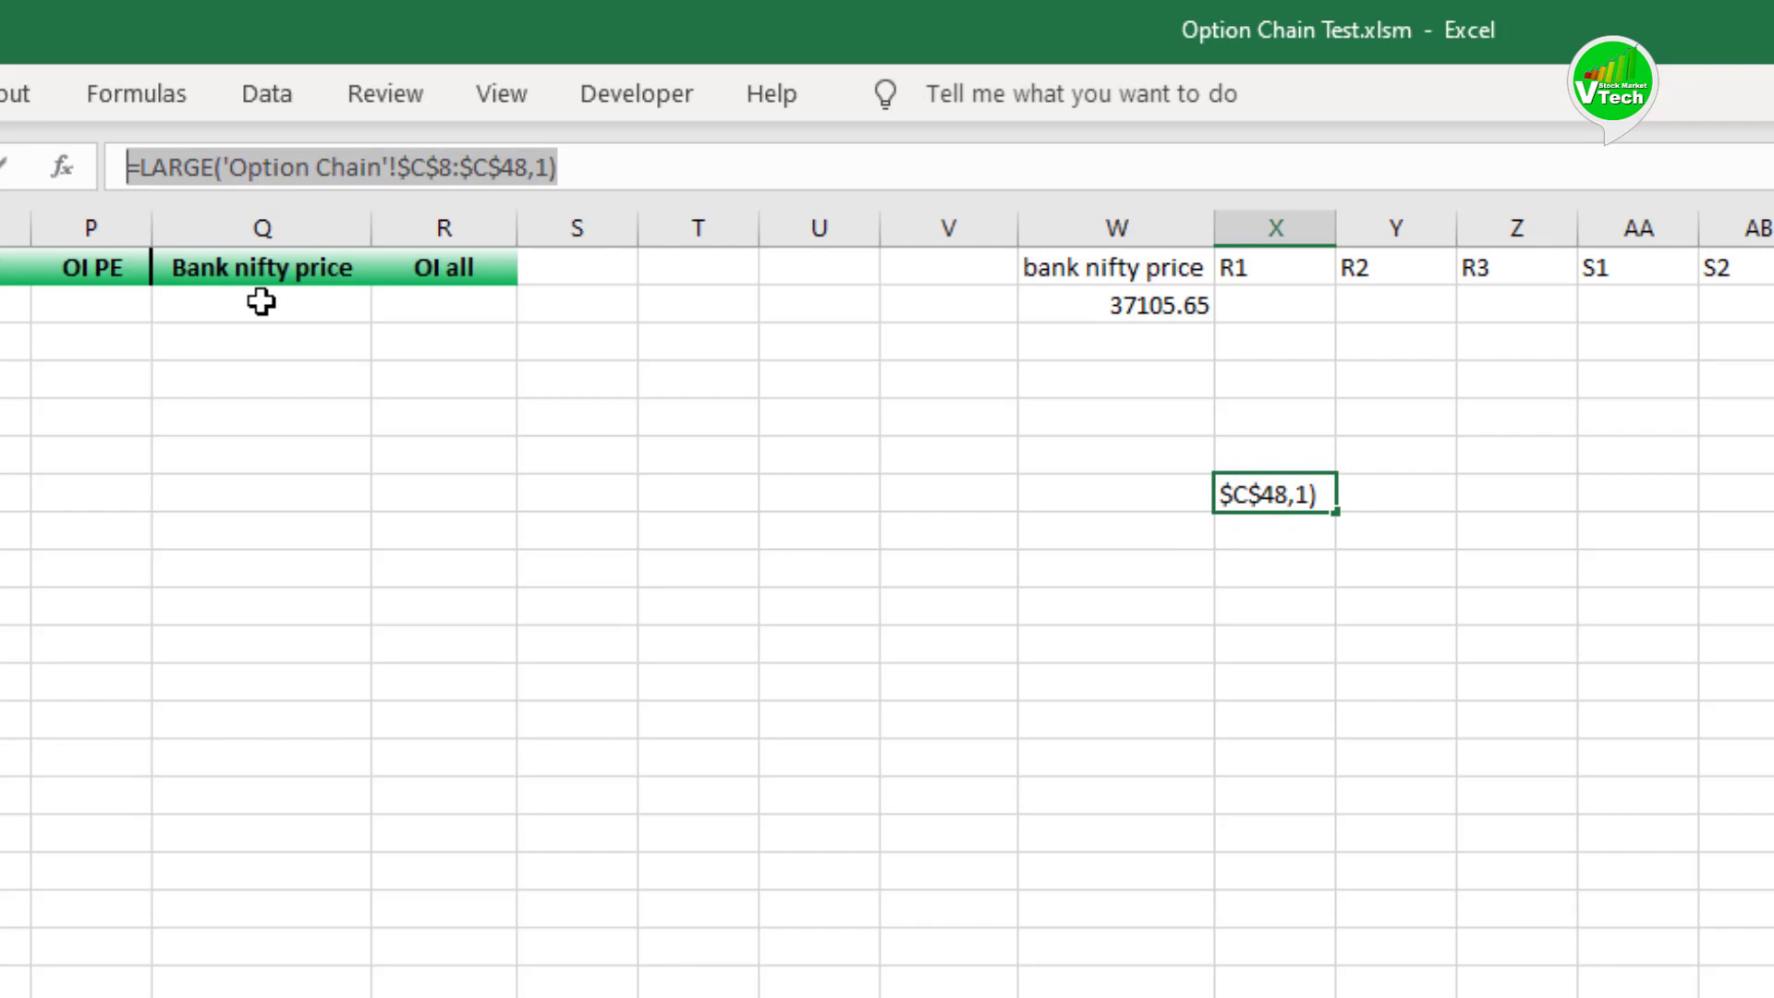
key(ctrl+c)
key(Return)
click(151, 158)
key(ctrl+v)
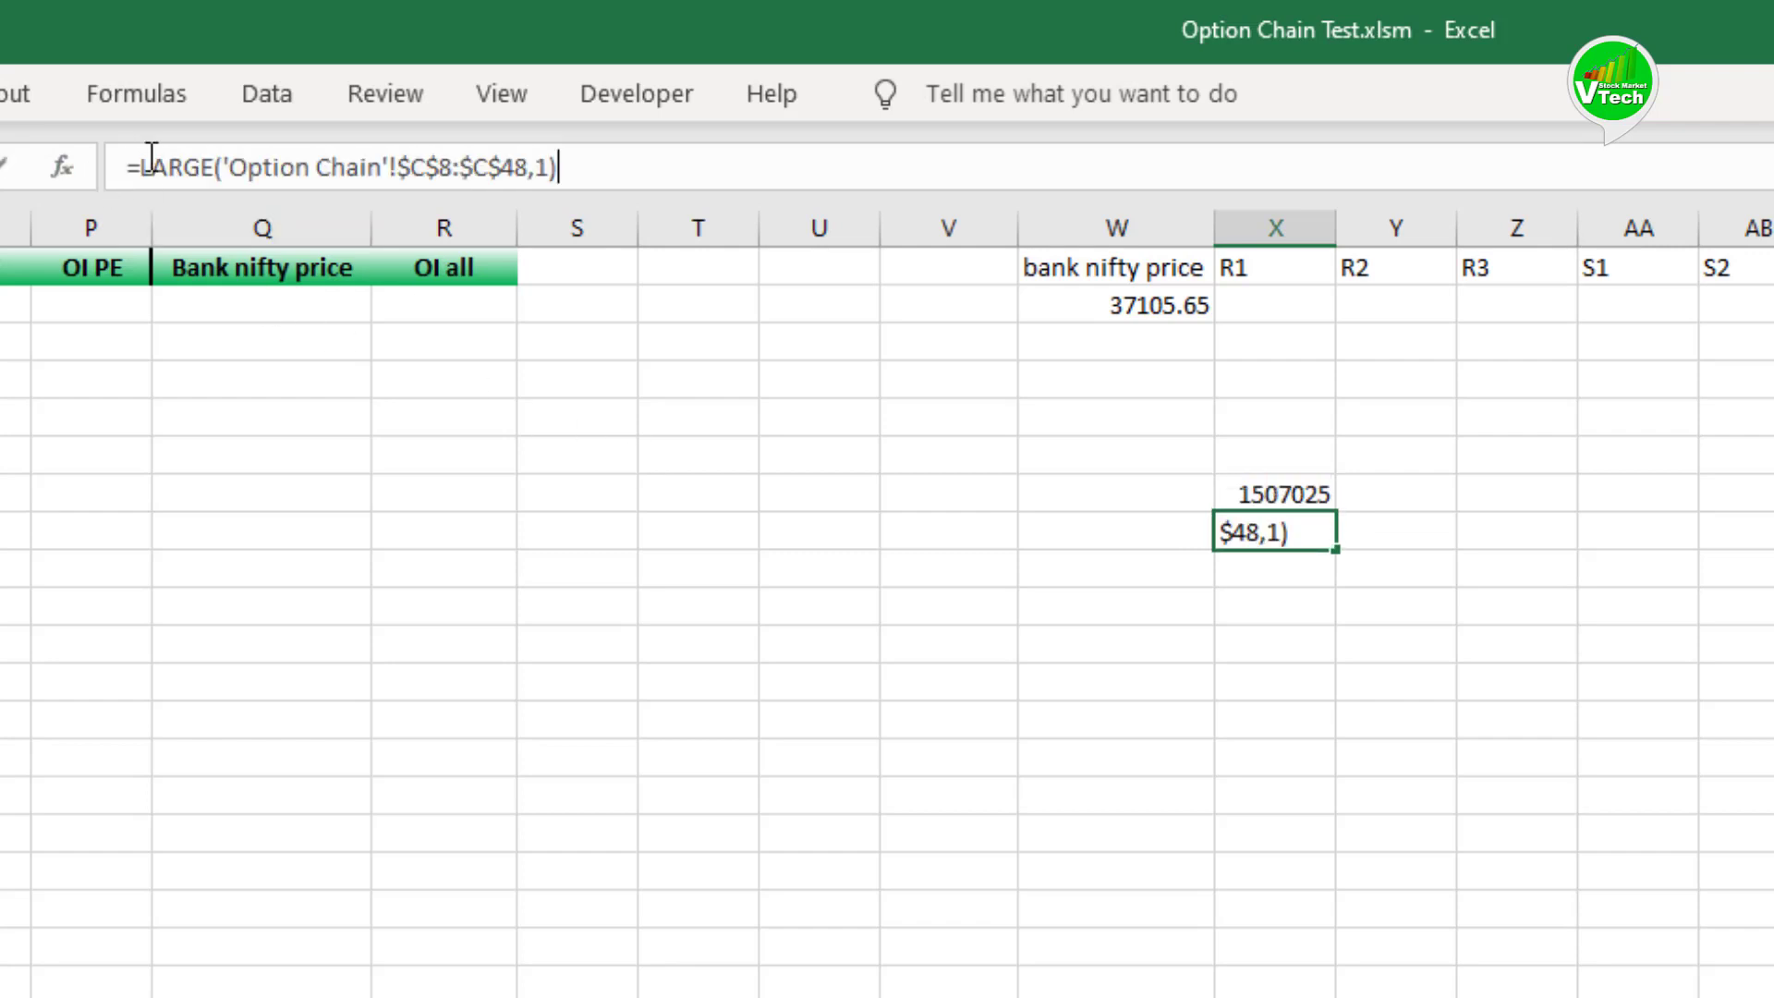
key(Left)
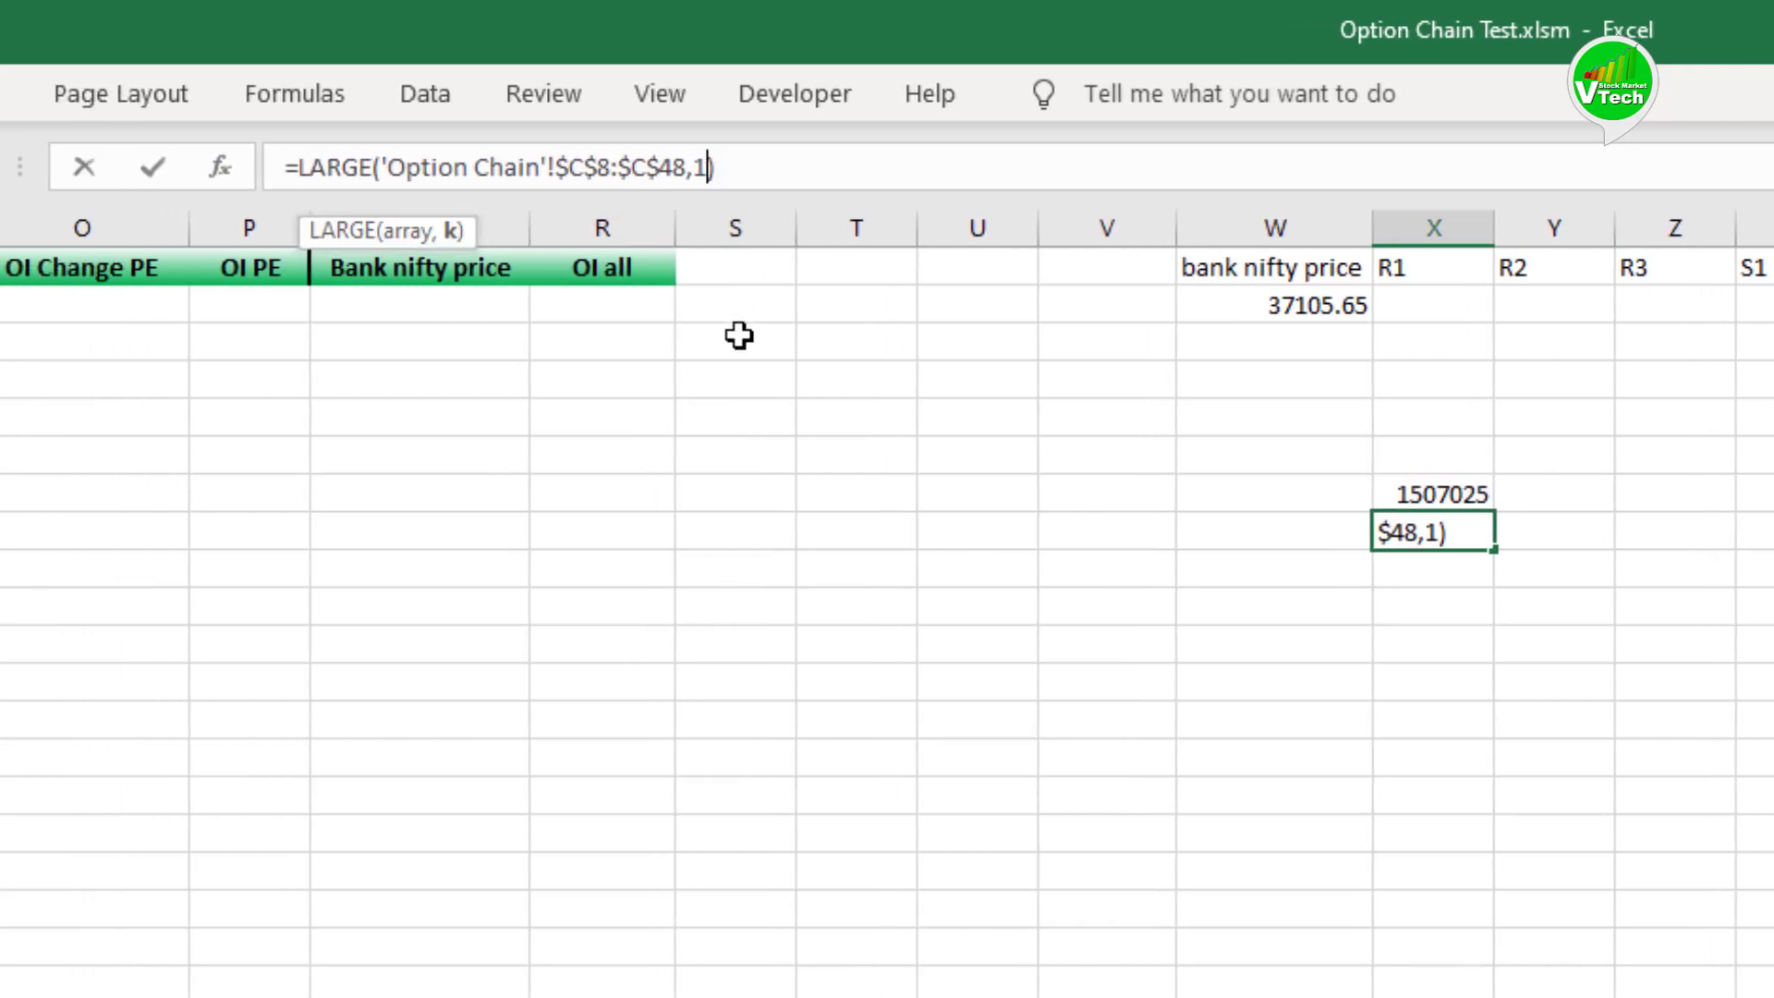
key(BackSpace)
text(2)
key(Return)
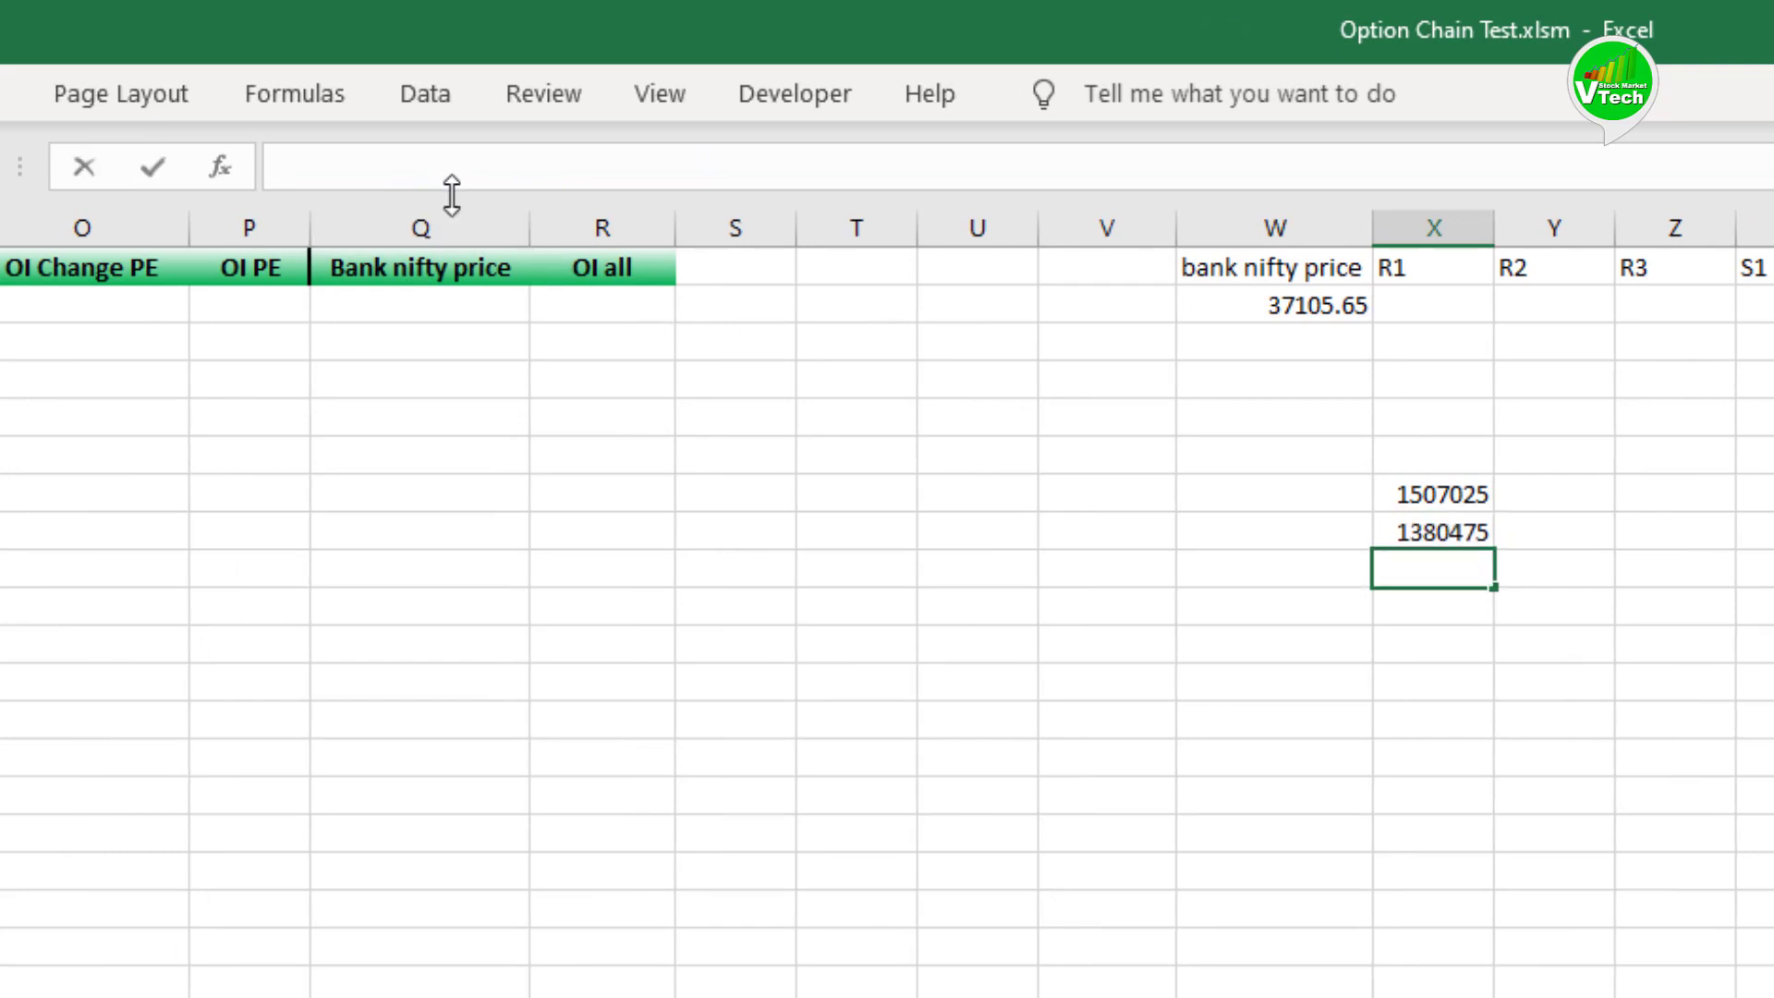
Step: Paste the copied OI CE LARGE formula into X9 with its k argument set to 3
key(ctrl+v)
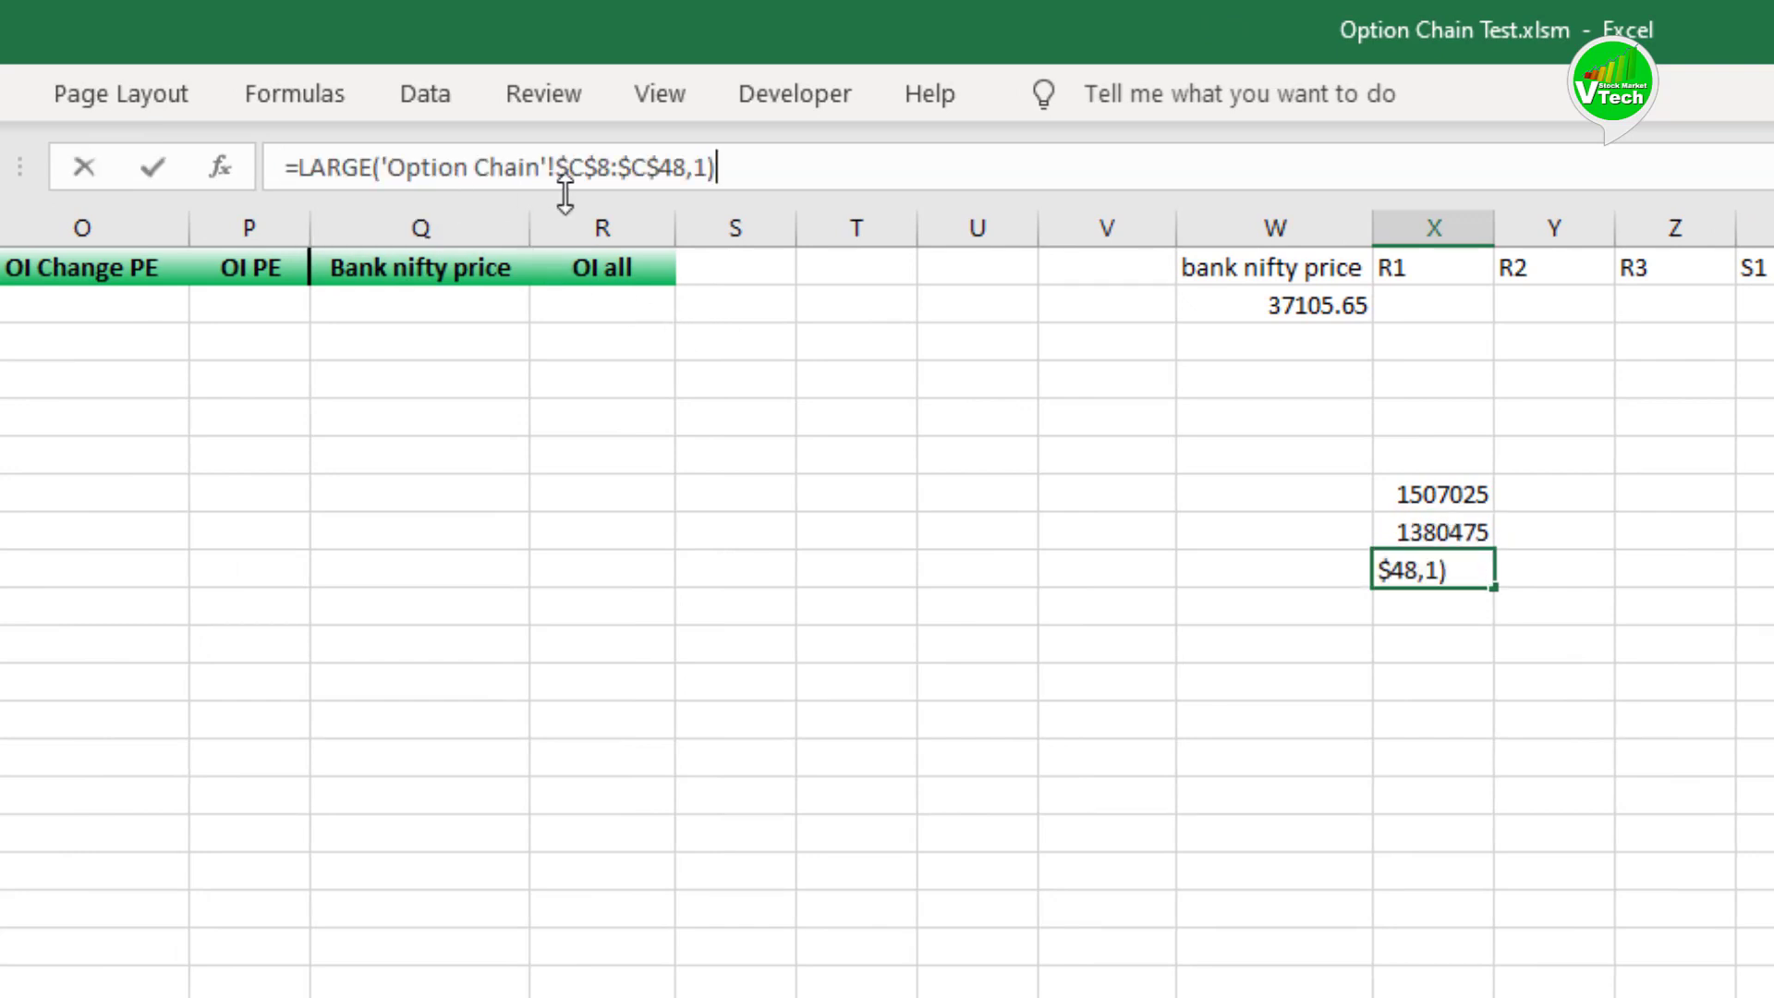
click(709, 167)
key(BackSpace)
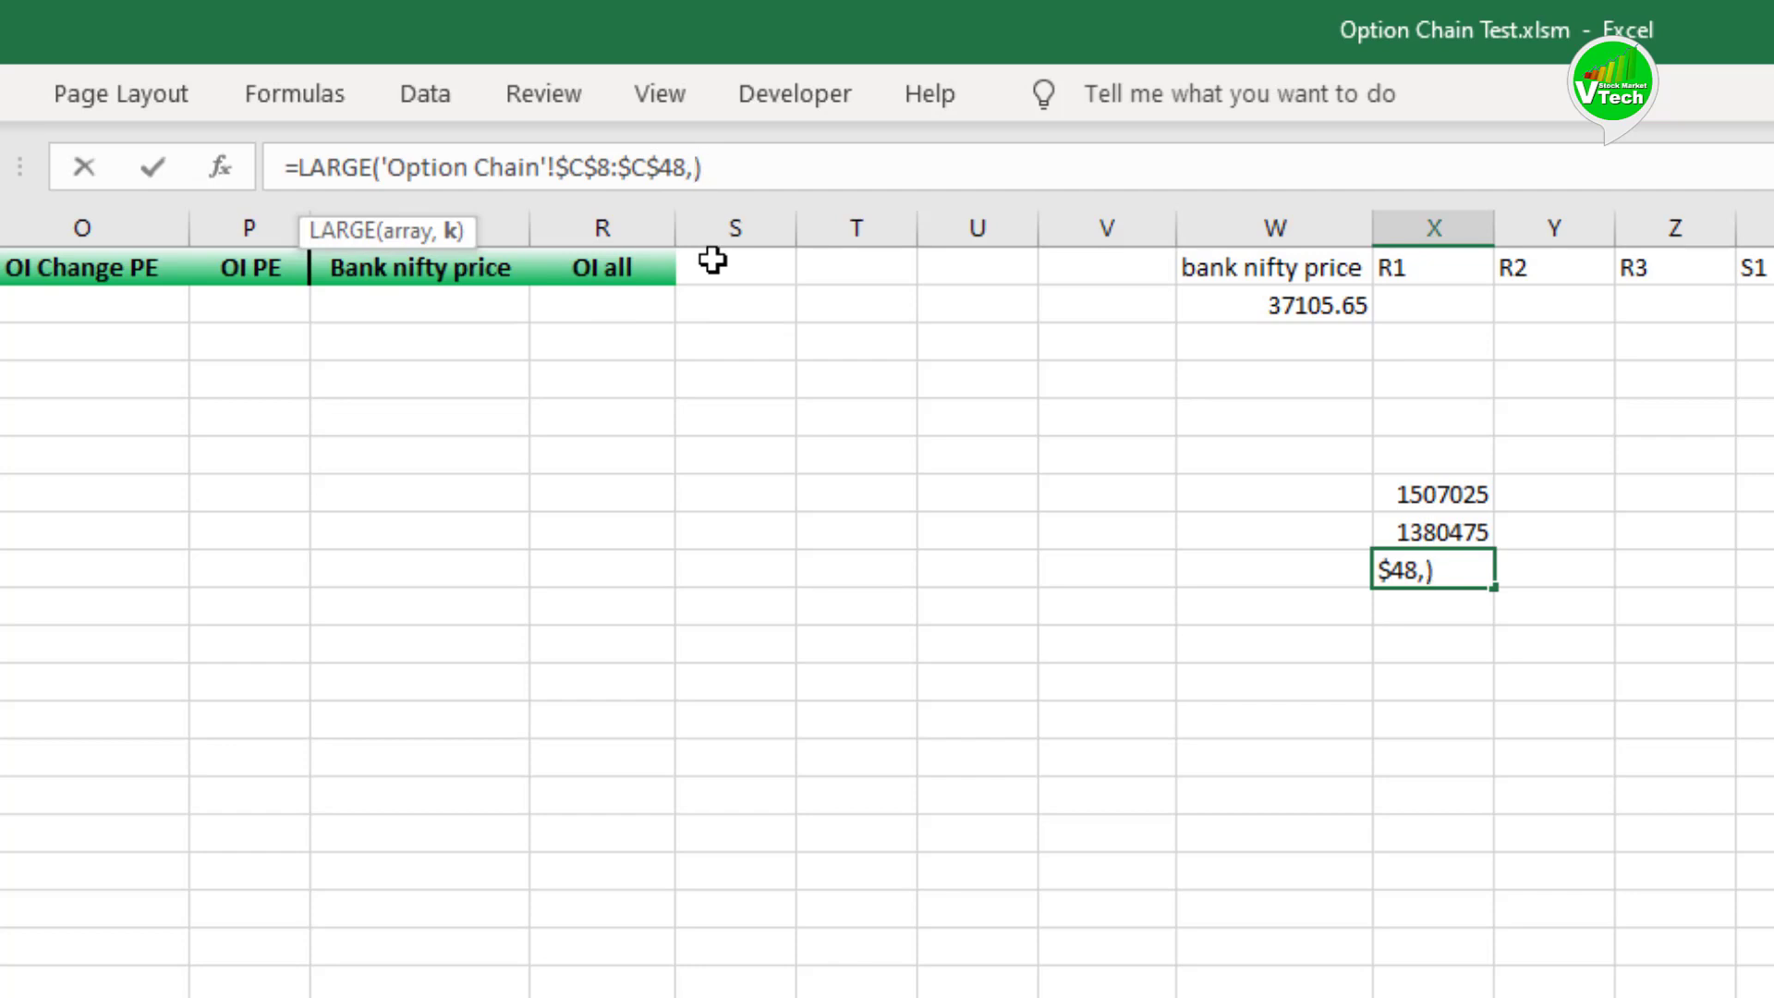
text(3)
key(Return)
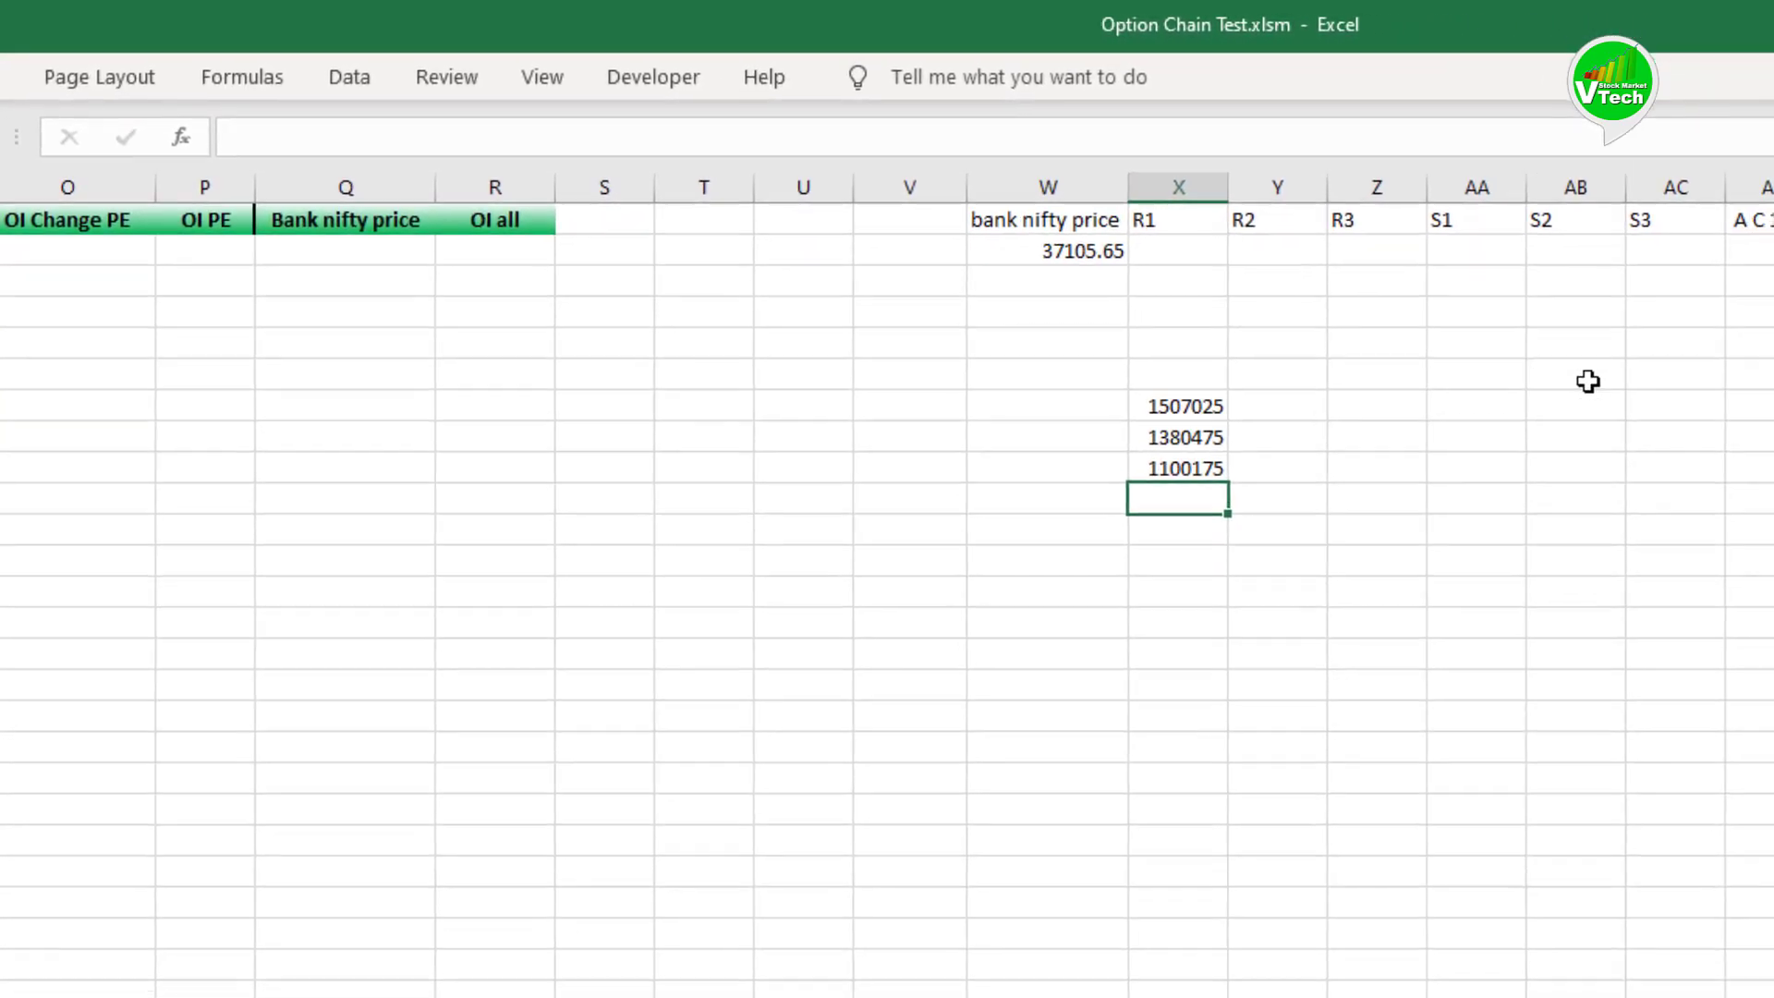
Step: Enter =LARGE('Option Chain'!$O$8:$O$48,1) in cell AA7 to get the highest OI PE value
click(1484, 410)
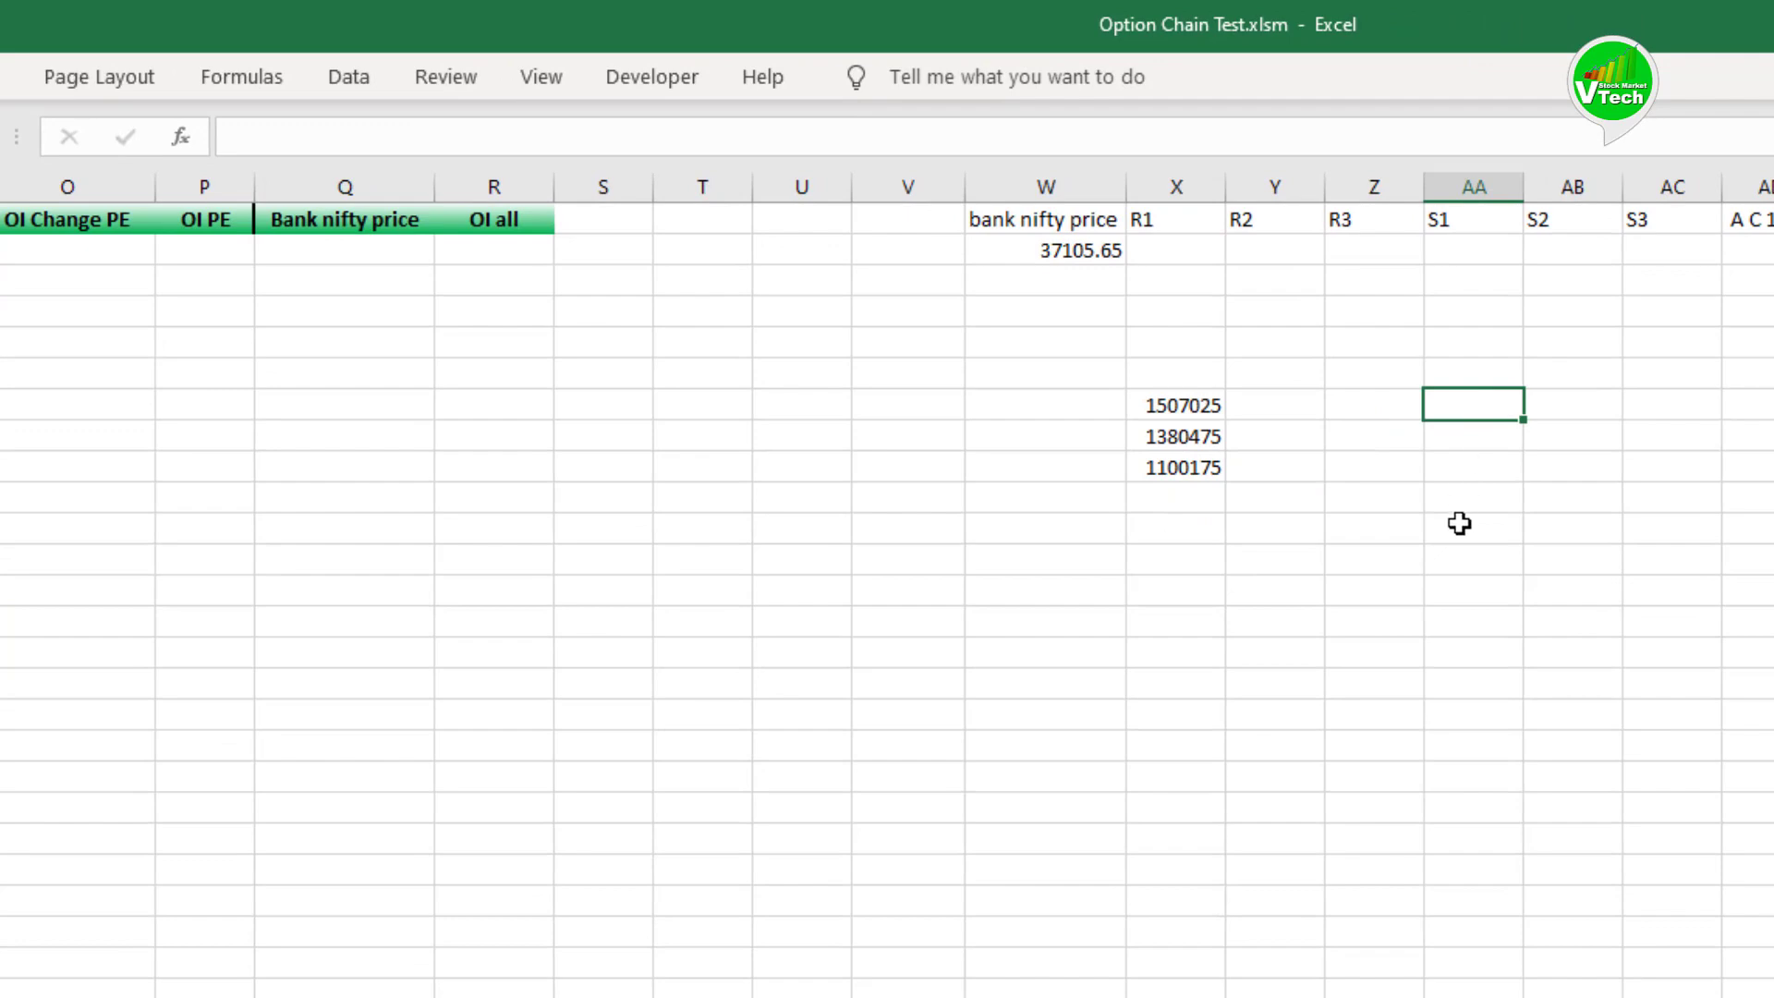
text(=LARGE()
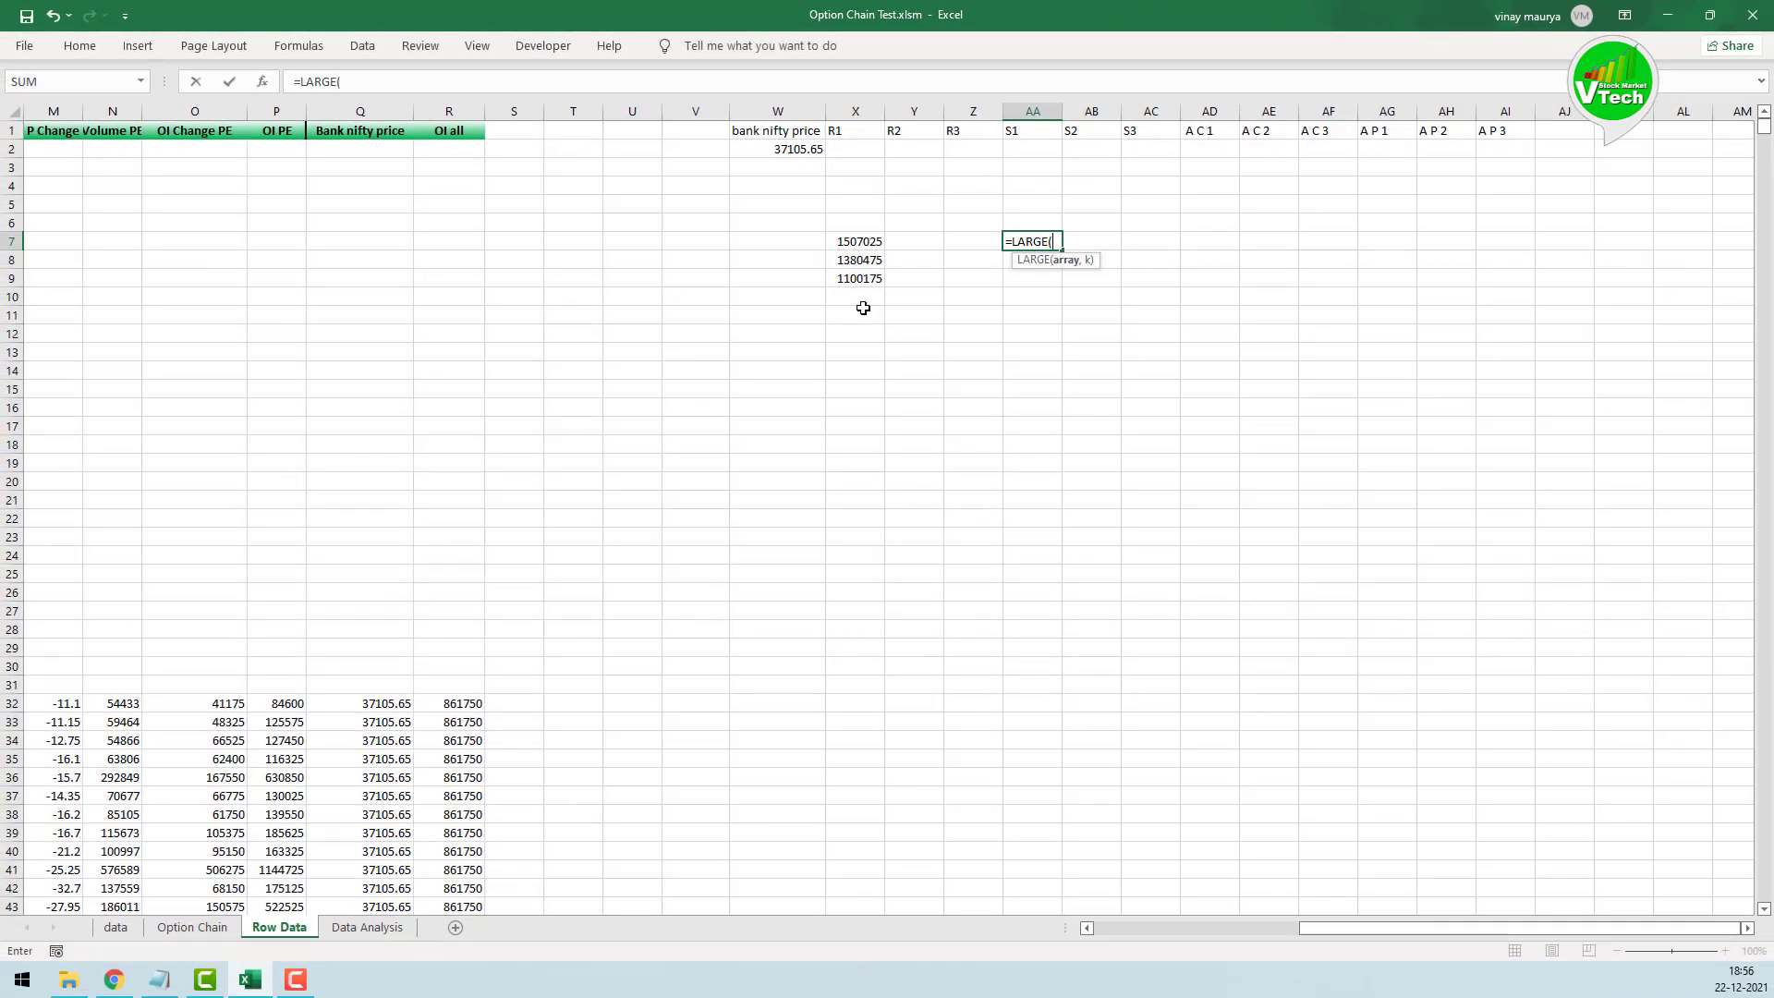
click(193, 927)
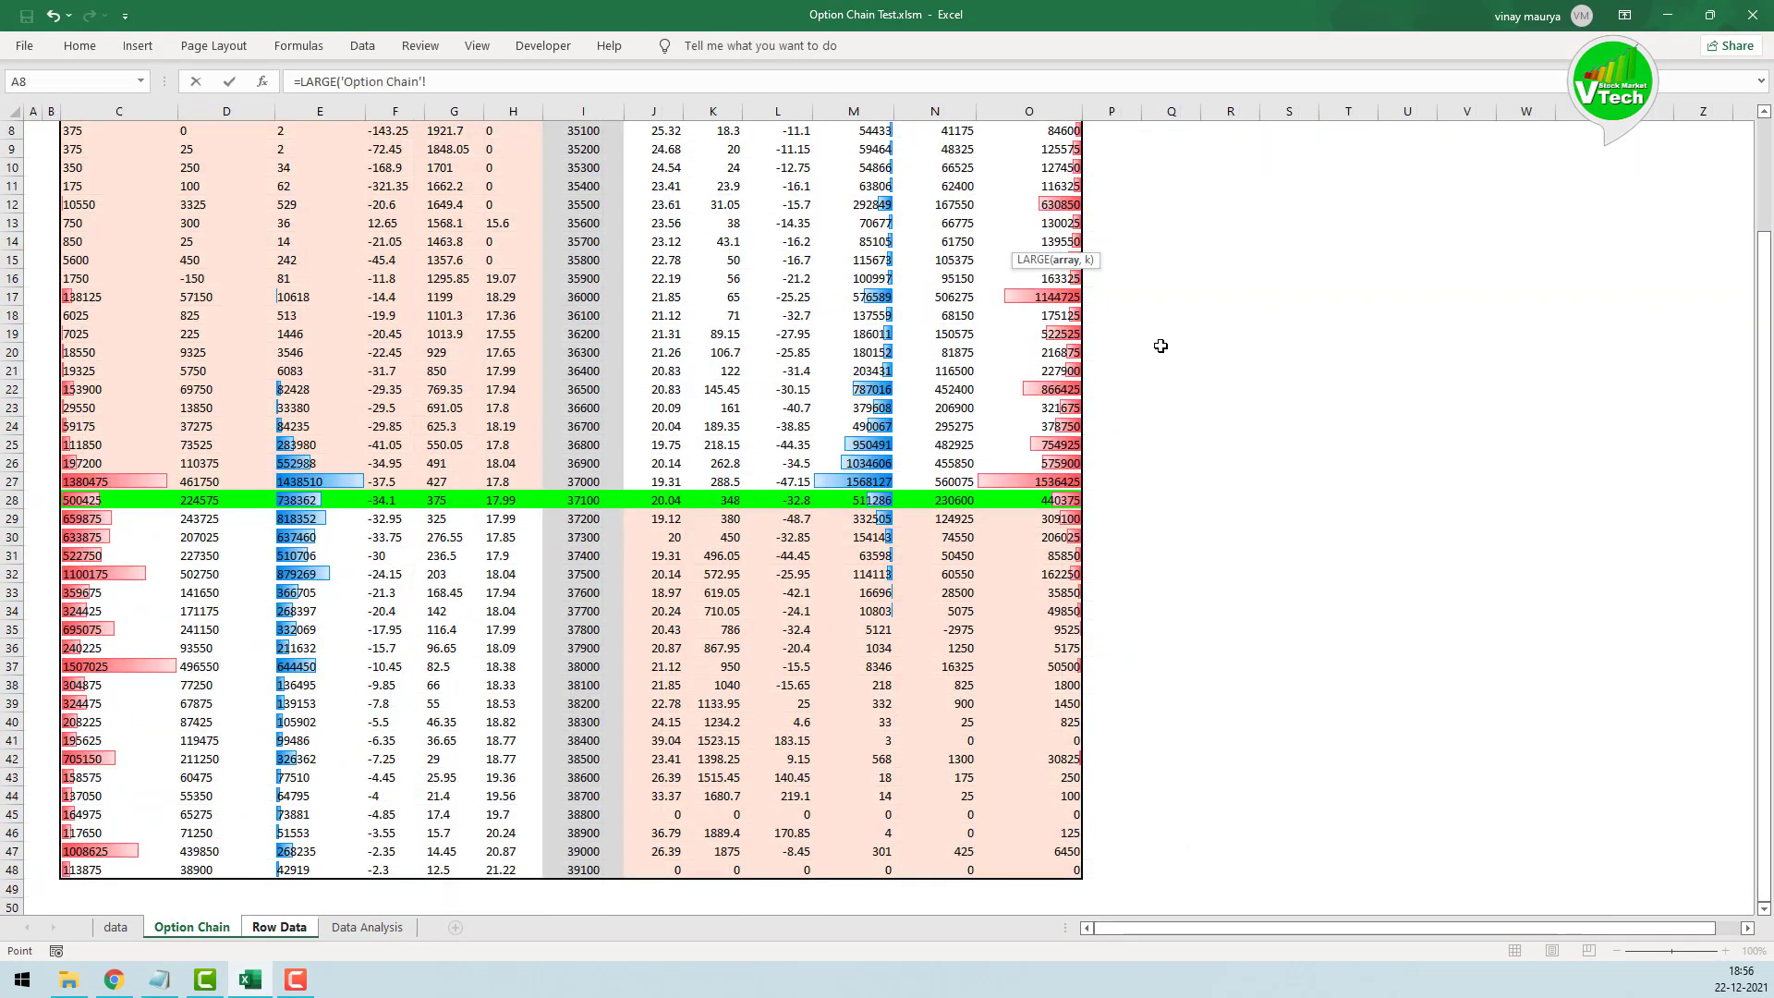
scroll(1053, 318, up, 3)
drag(1046, 281, 1044, 908)
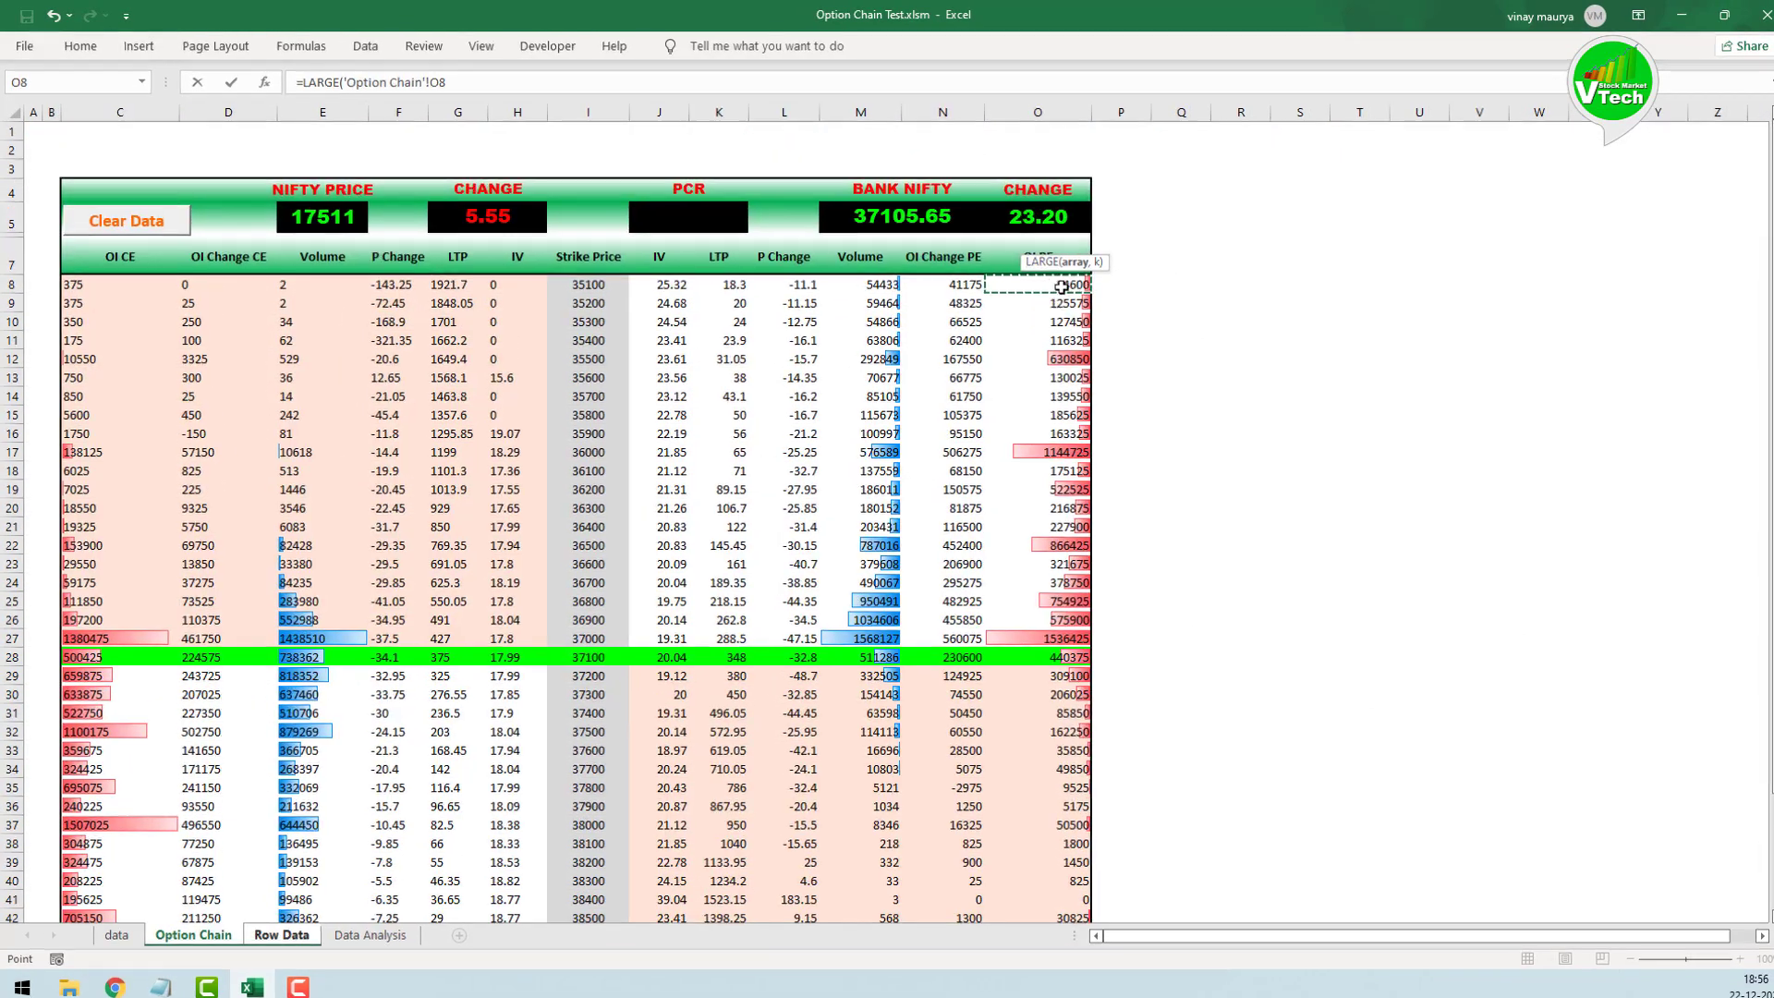
drag(1640, 996, 1640, 997)
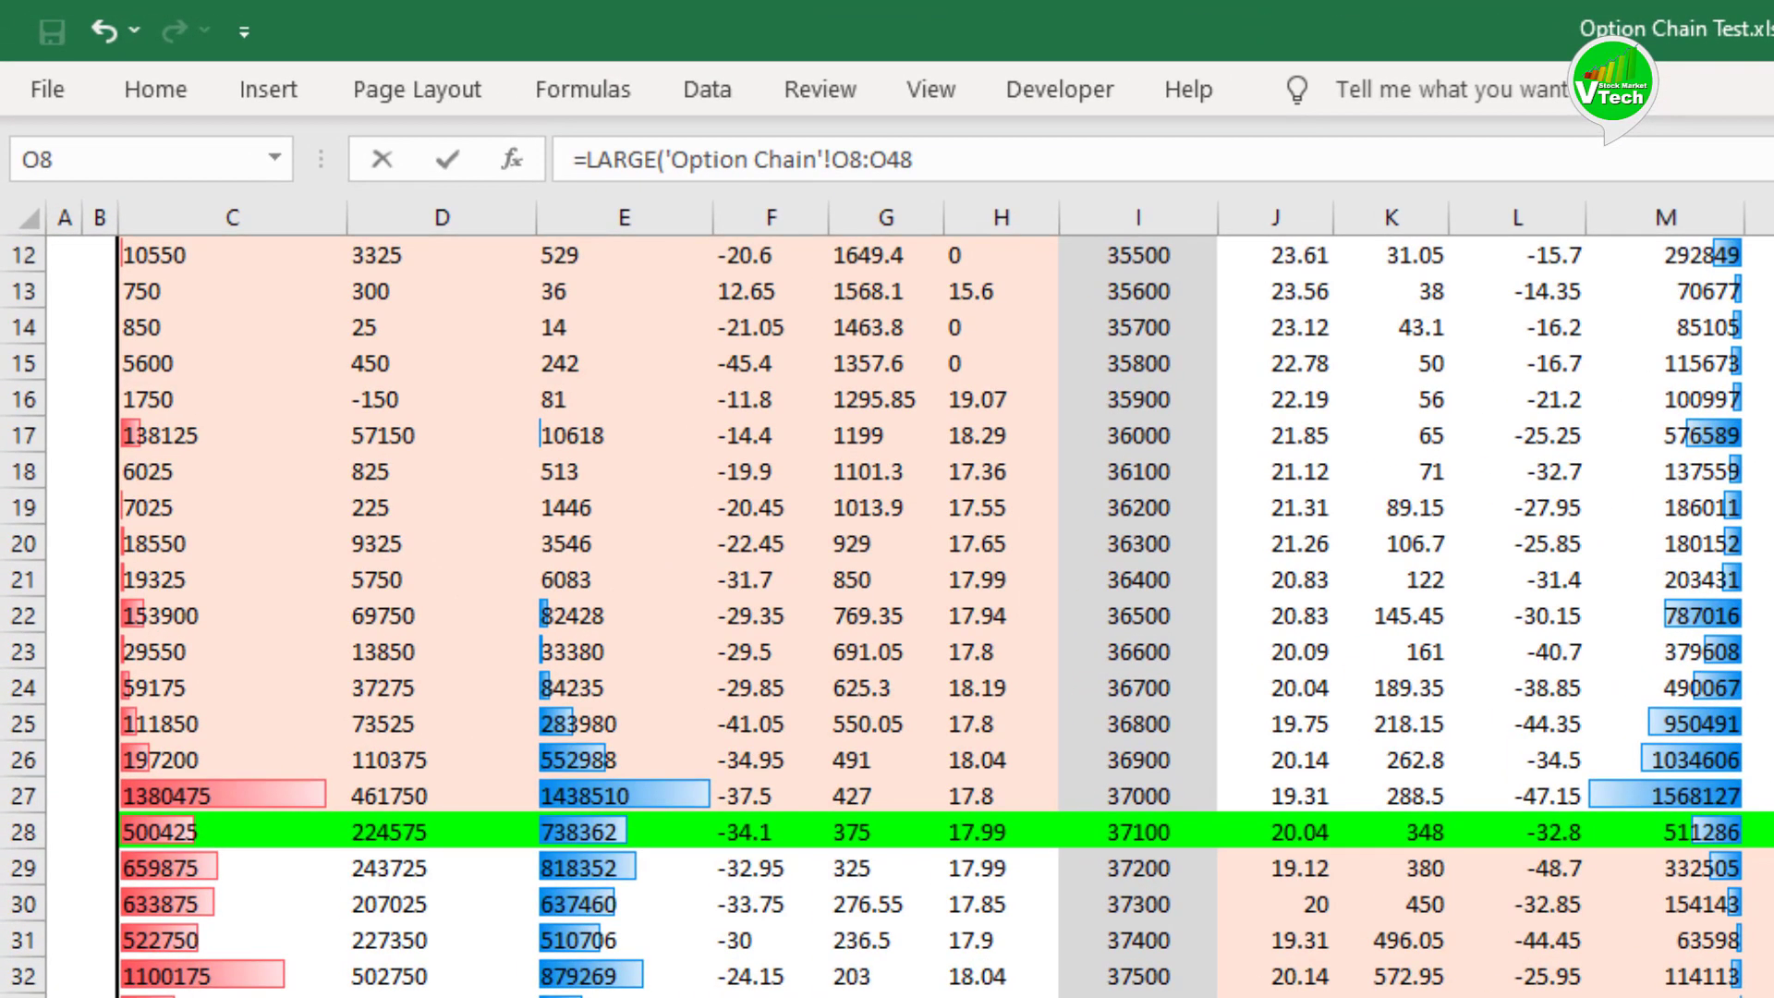
key(F4)
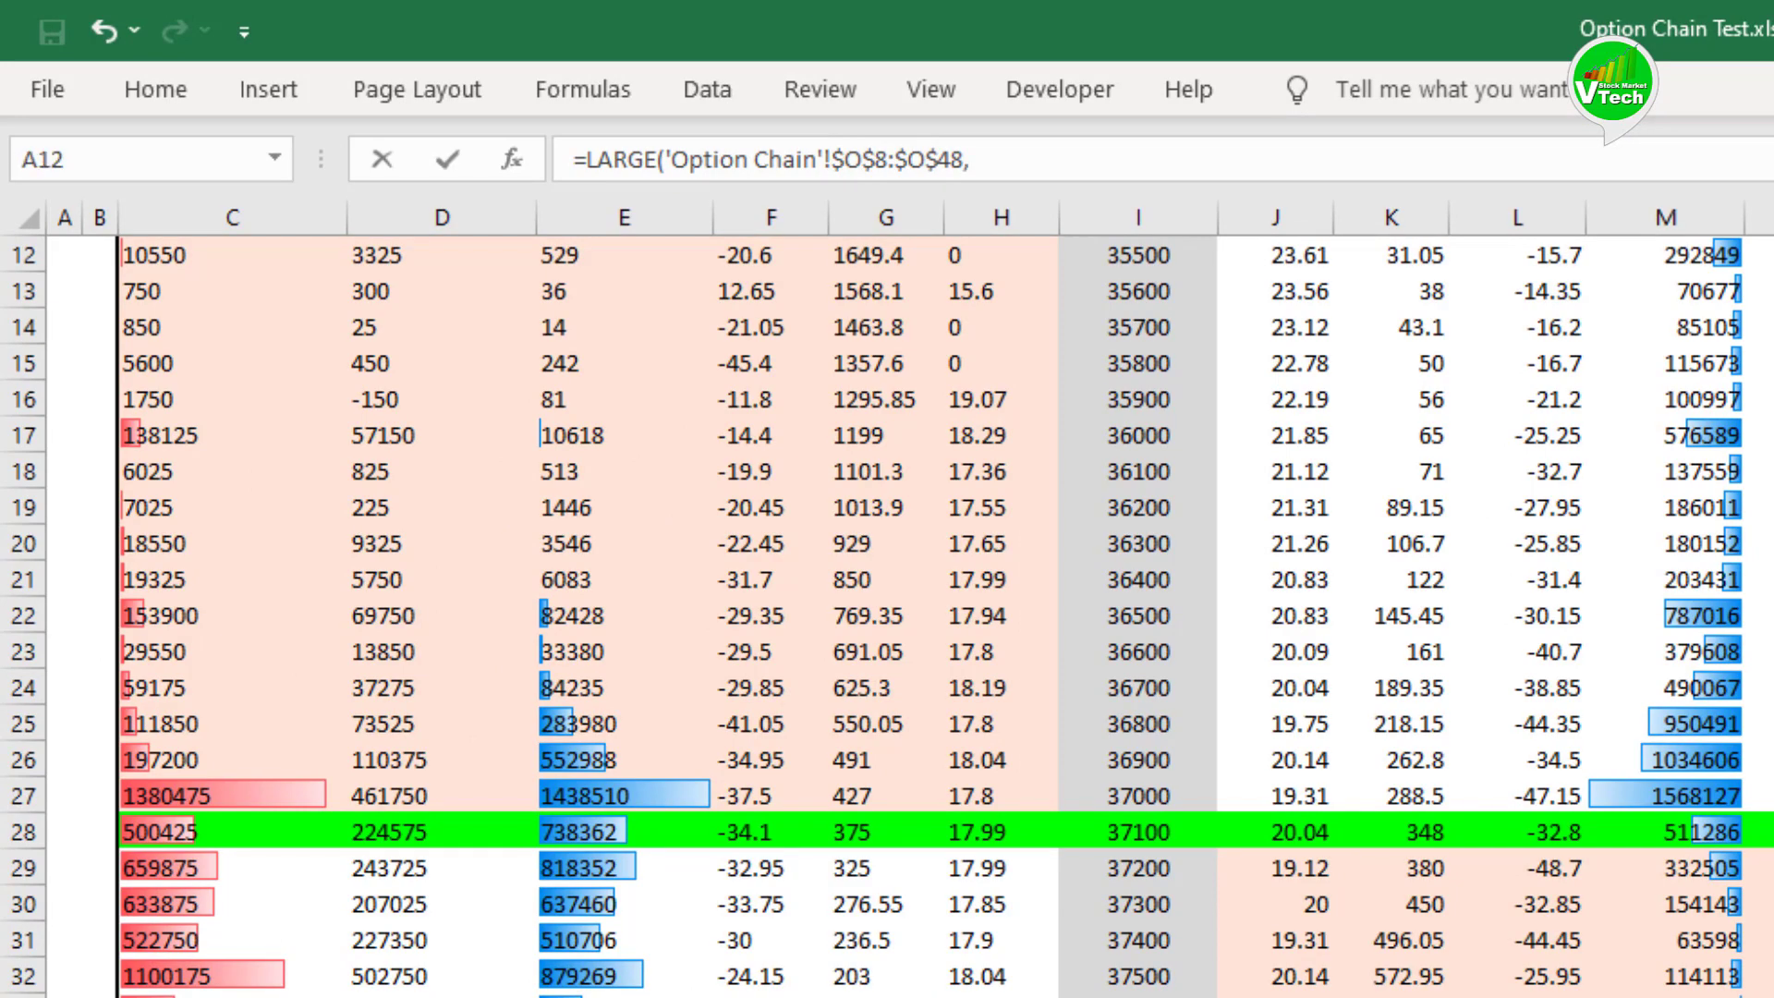
text(1))
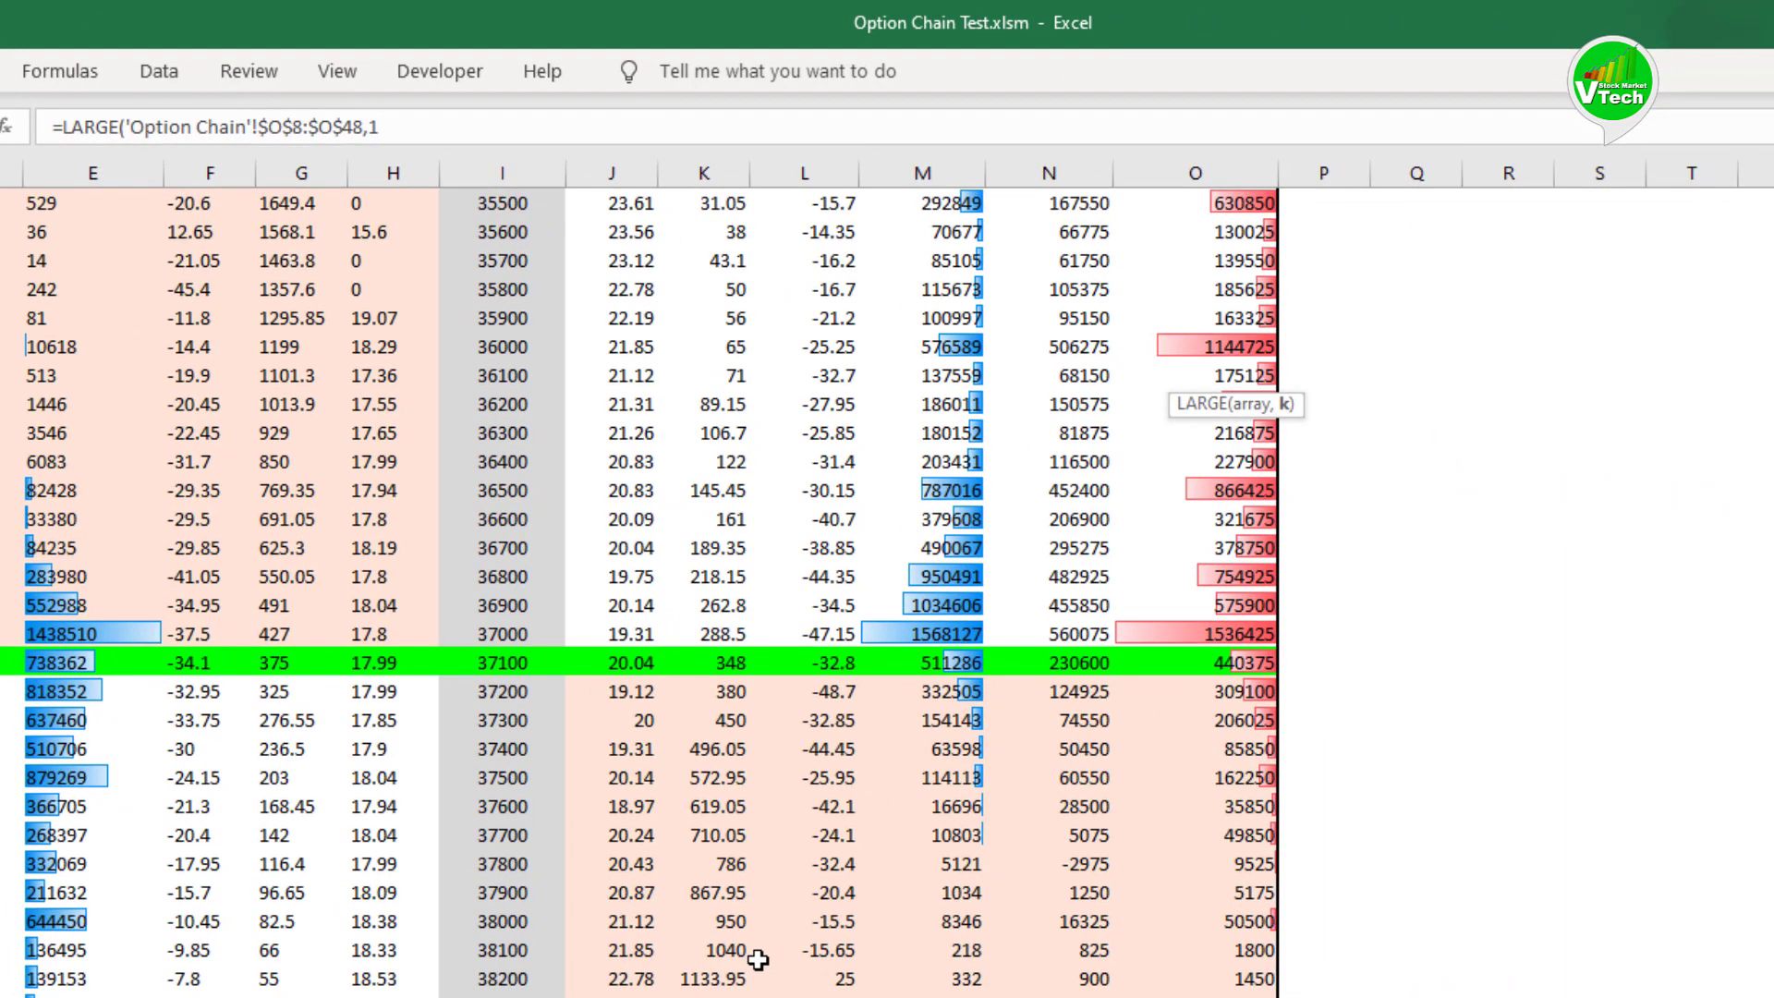
key(Return)
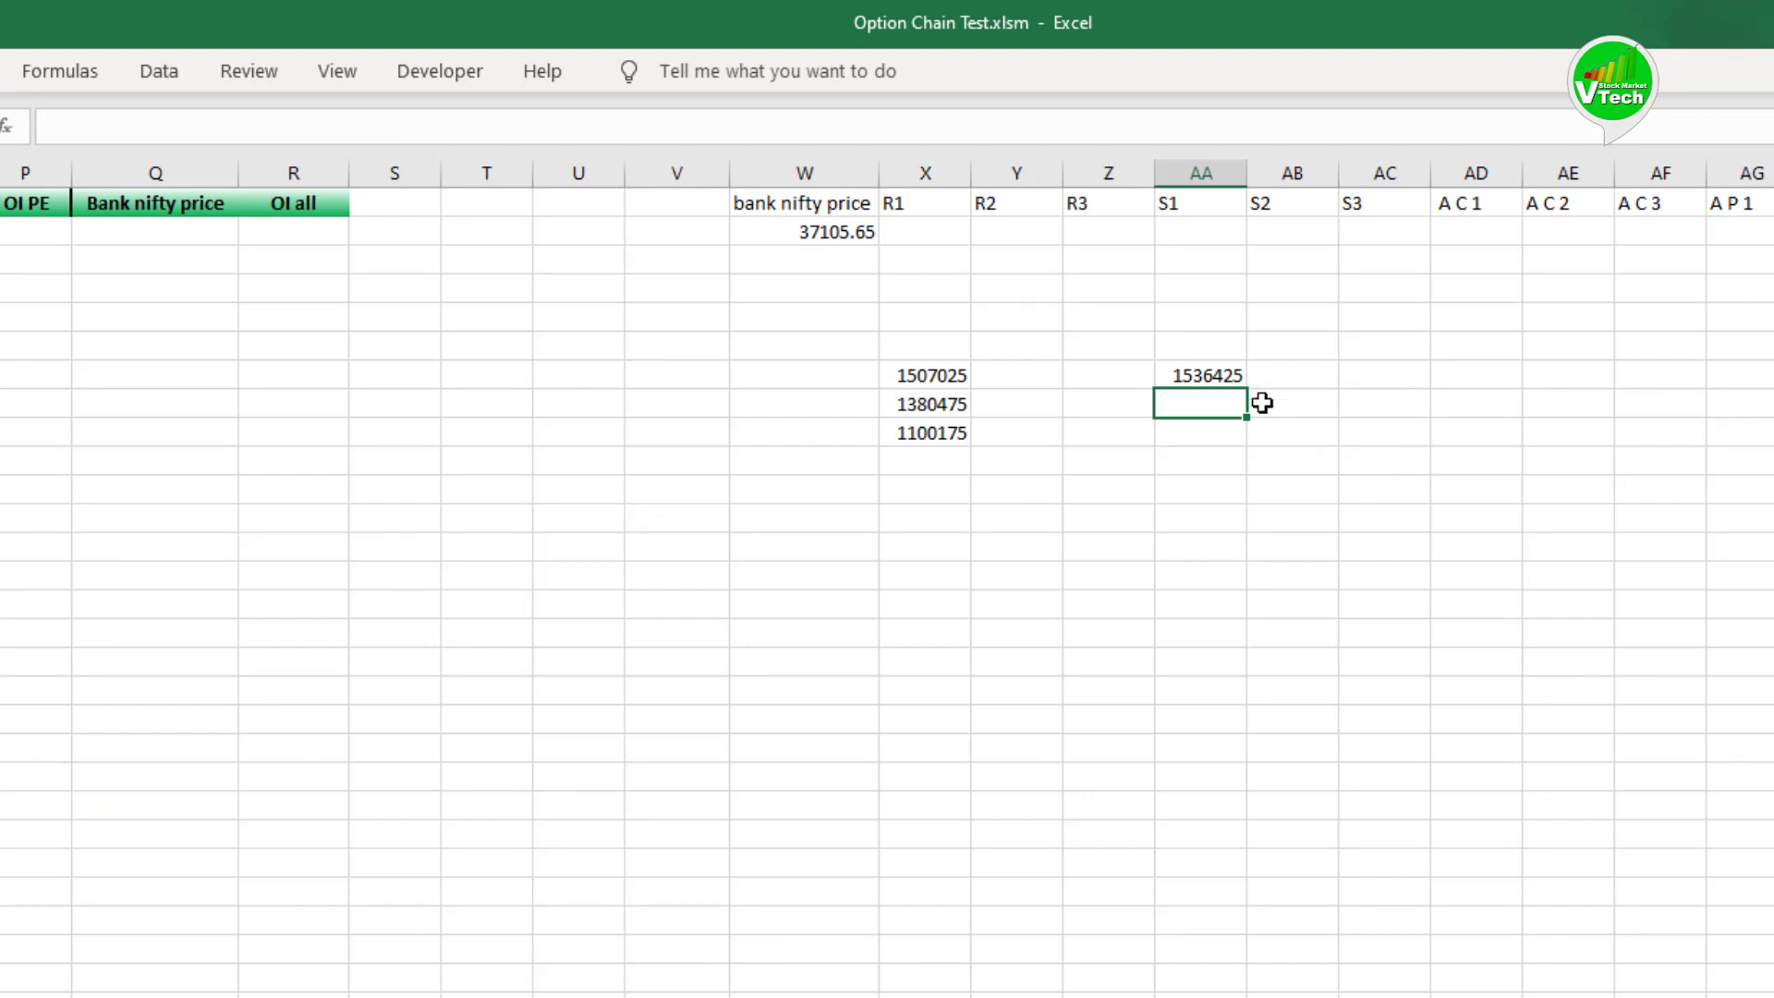
Step: Copy the LARGE formula text from AA7 into AA8 and set its k argument to 2
click(1202, 375)
drag(456, 127, 32, 170)
key(ctrl+c)
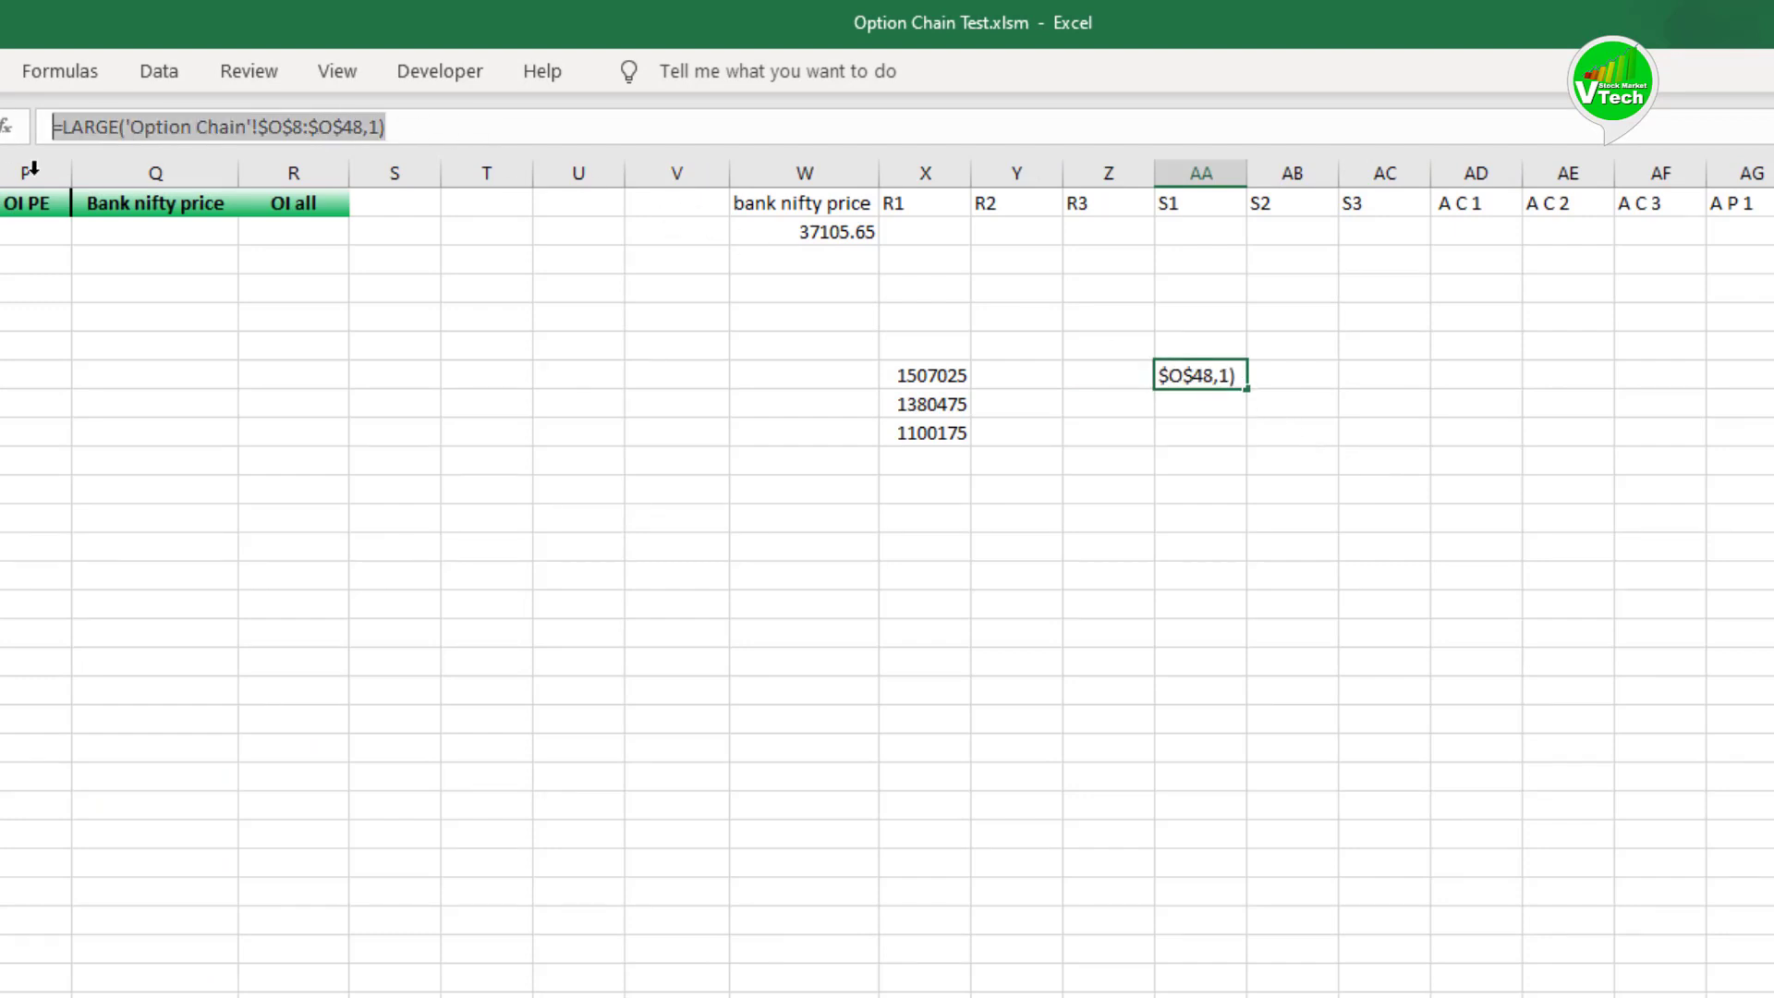
key(Return)
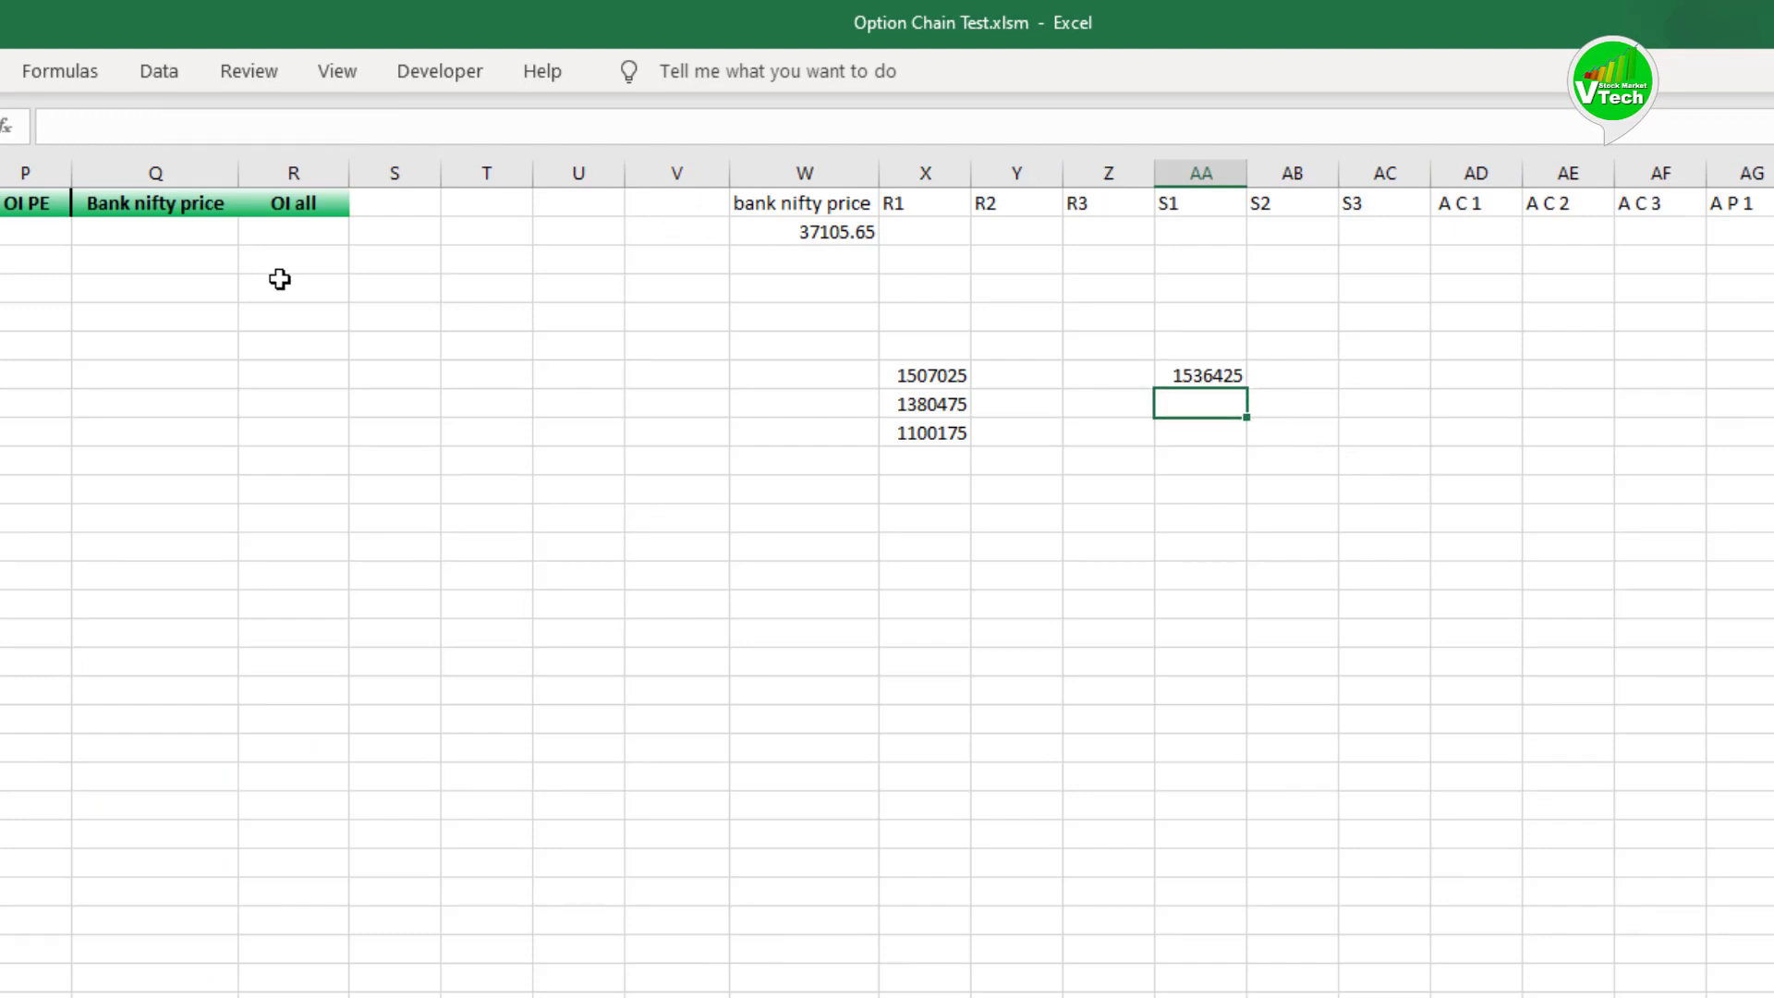
click(121, 129)
key(ctrl+v)
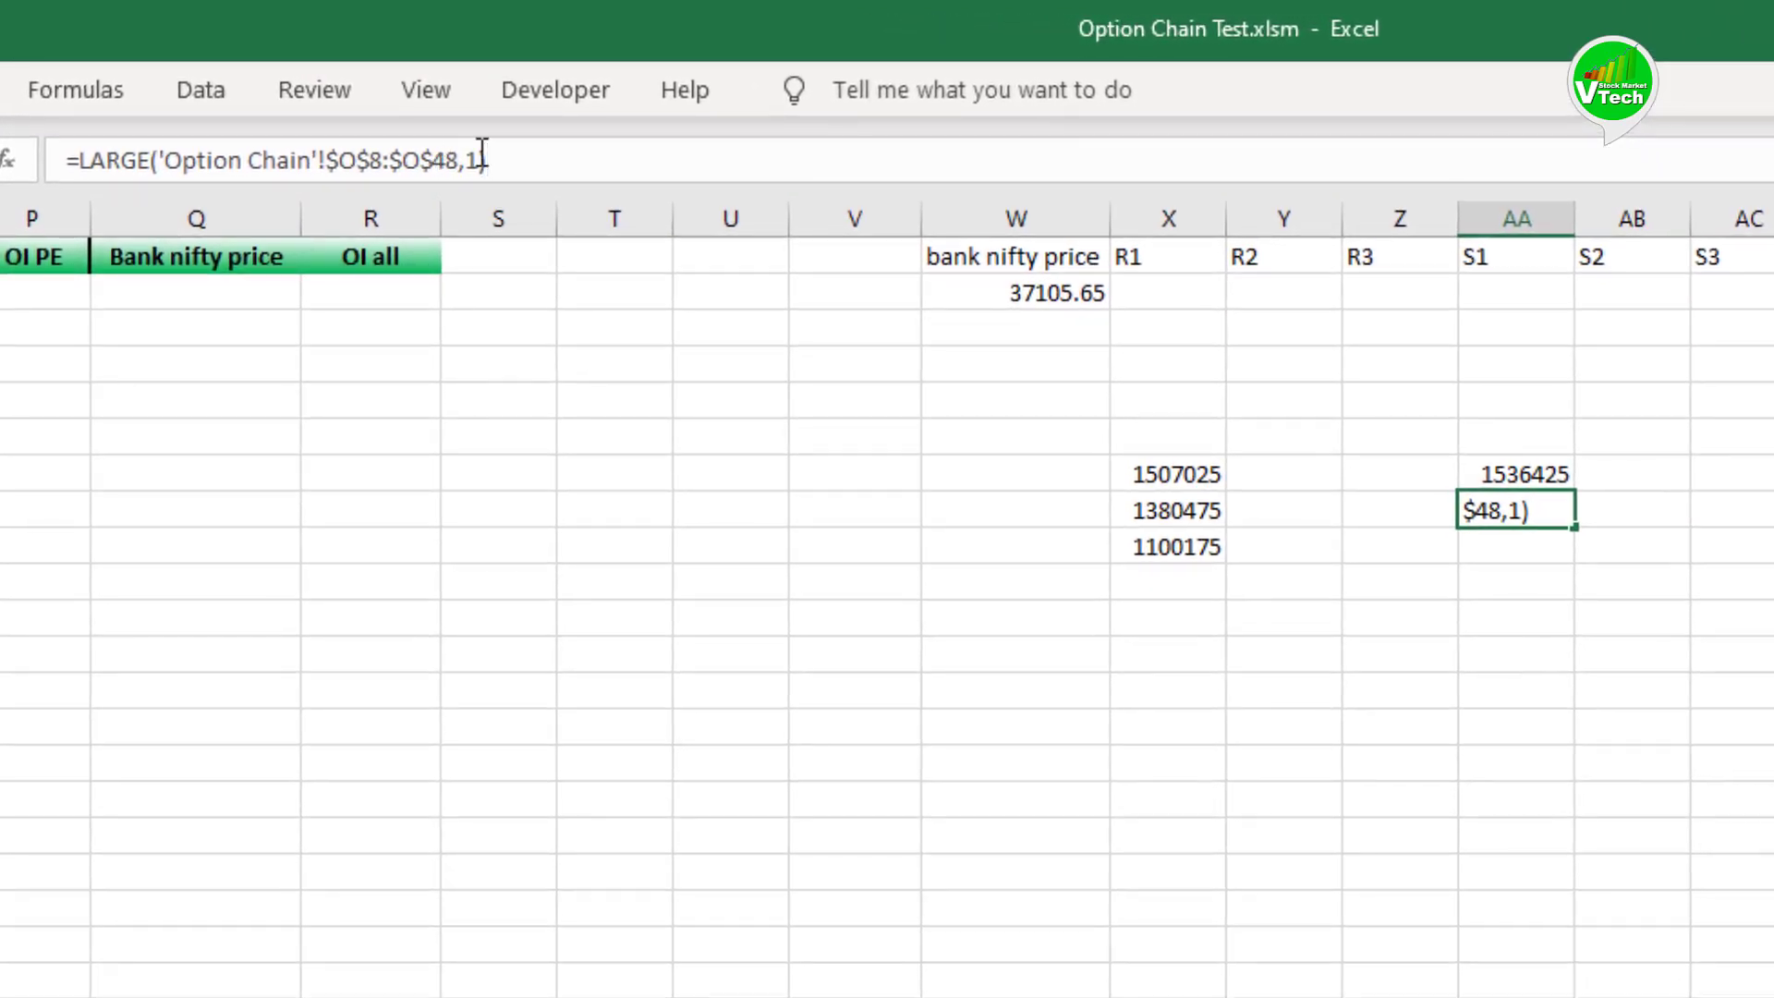
click(481, 157)
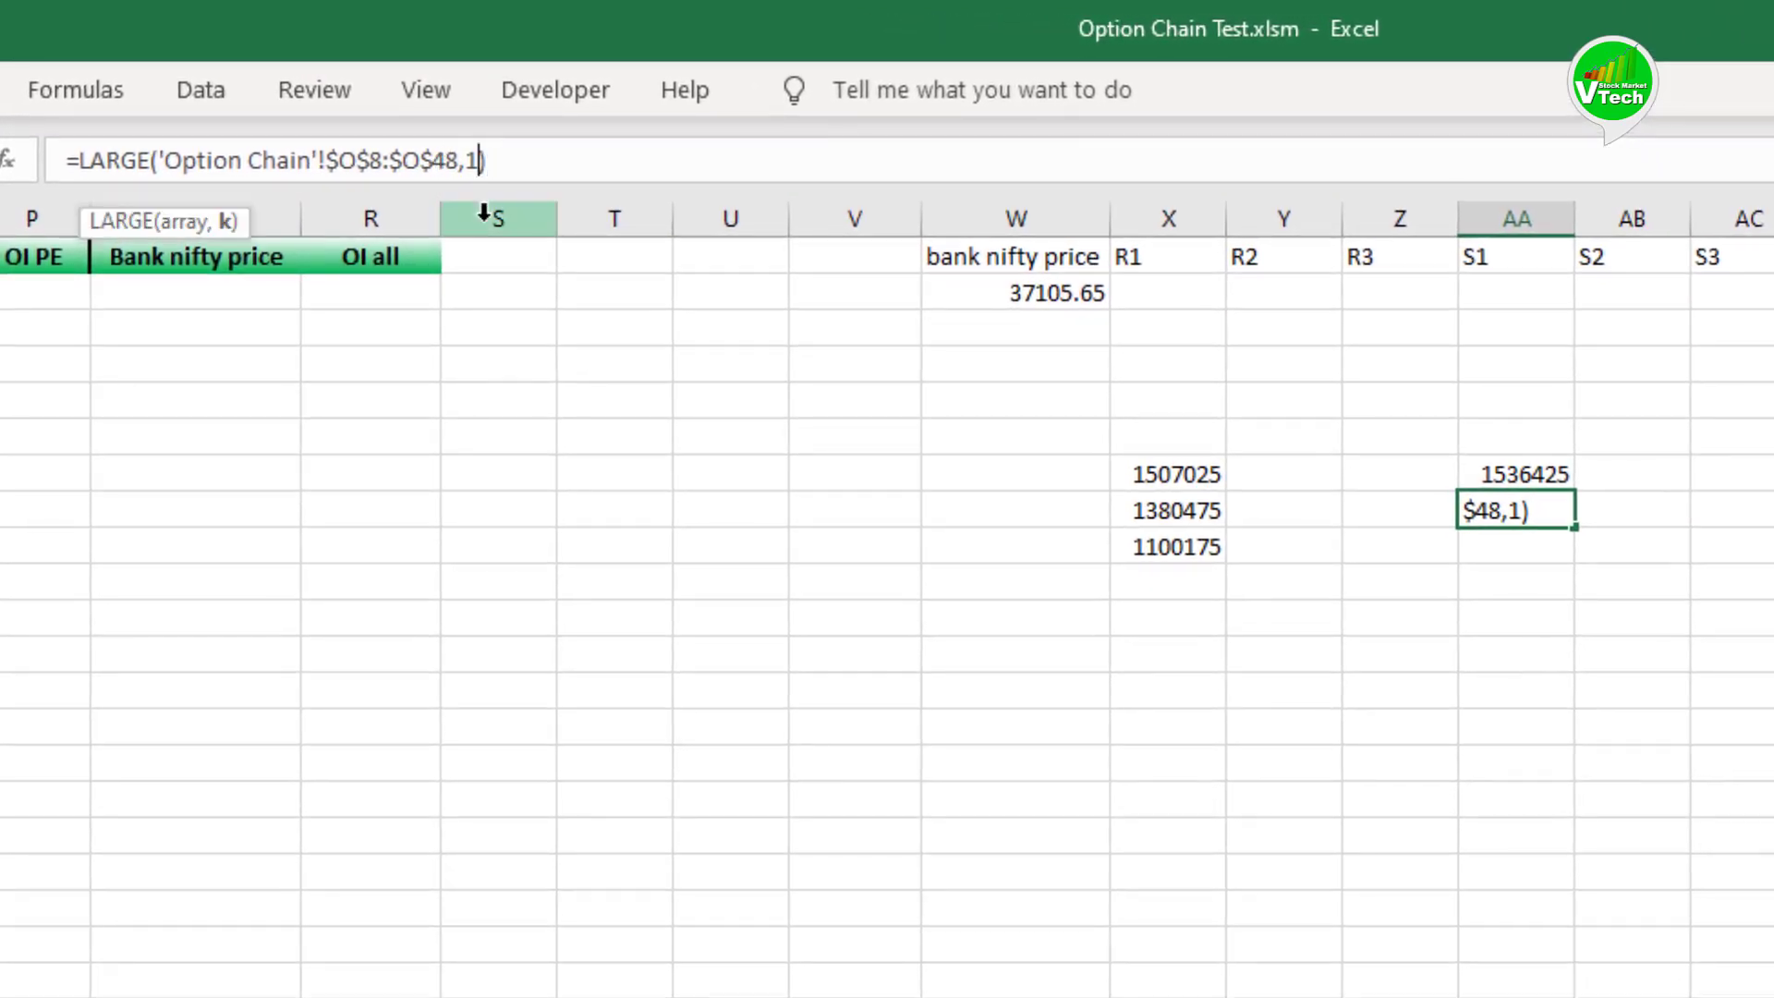
key(BackSpace)
text(2)
key(Return)
Step: Paste the copied OI PE LARGE formula into AA9 with its k argument set to 3
click(341, 172)
key(ctrl+v)
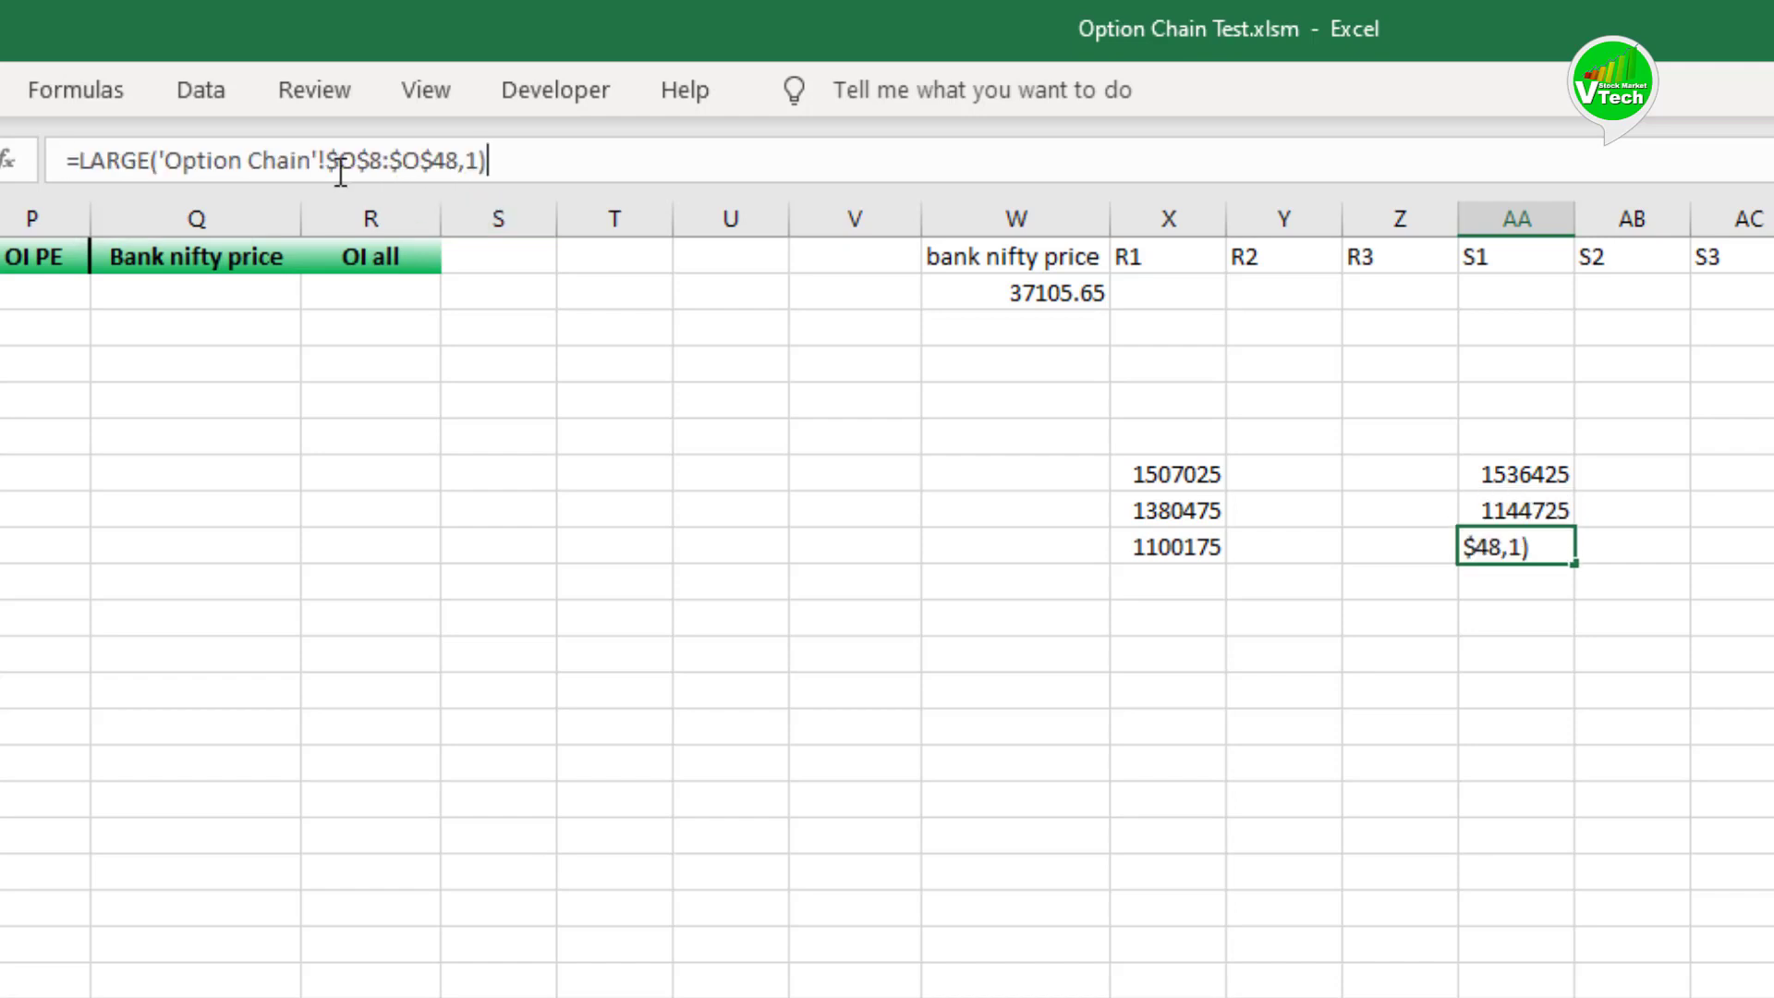
click(480, 157)
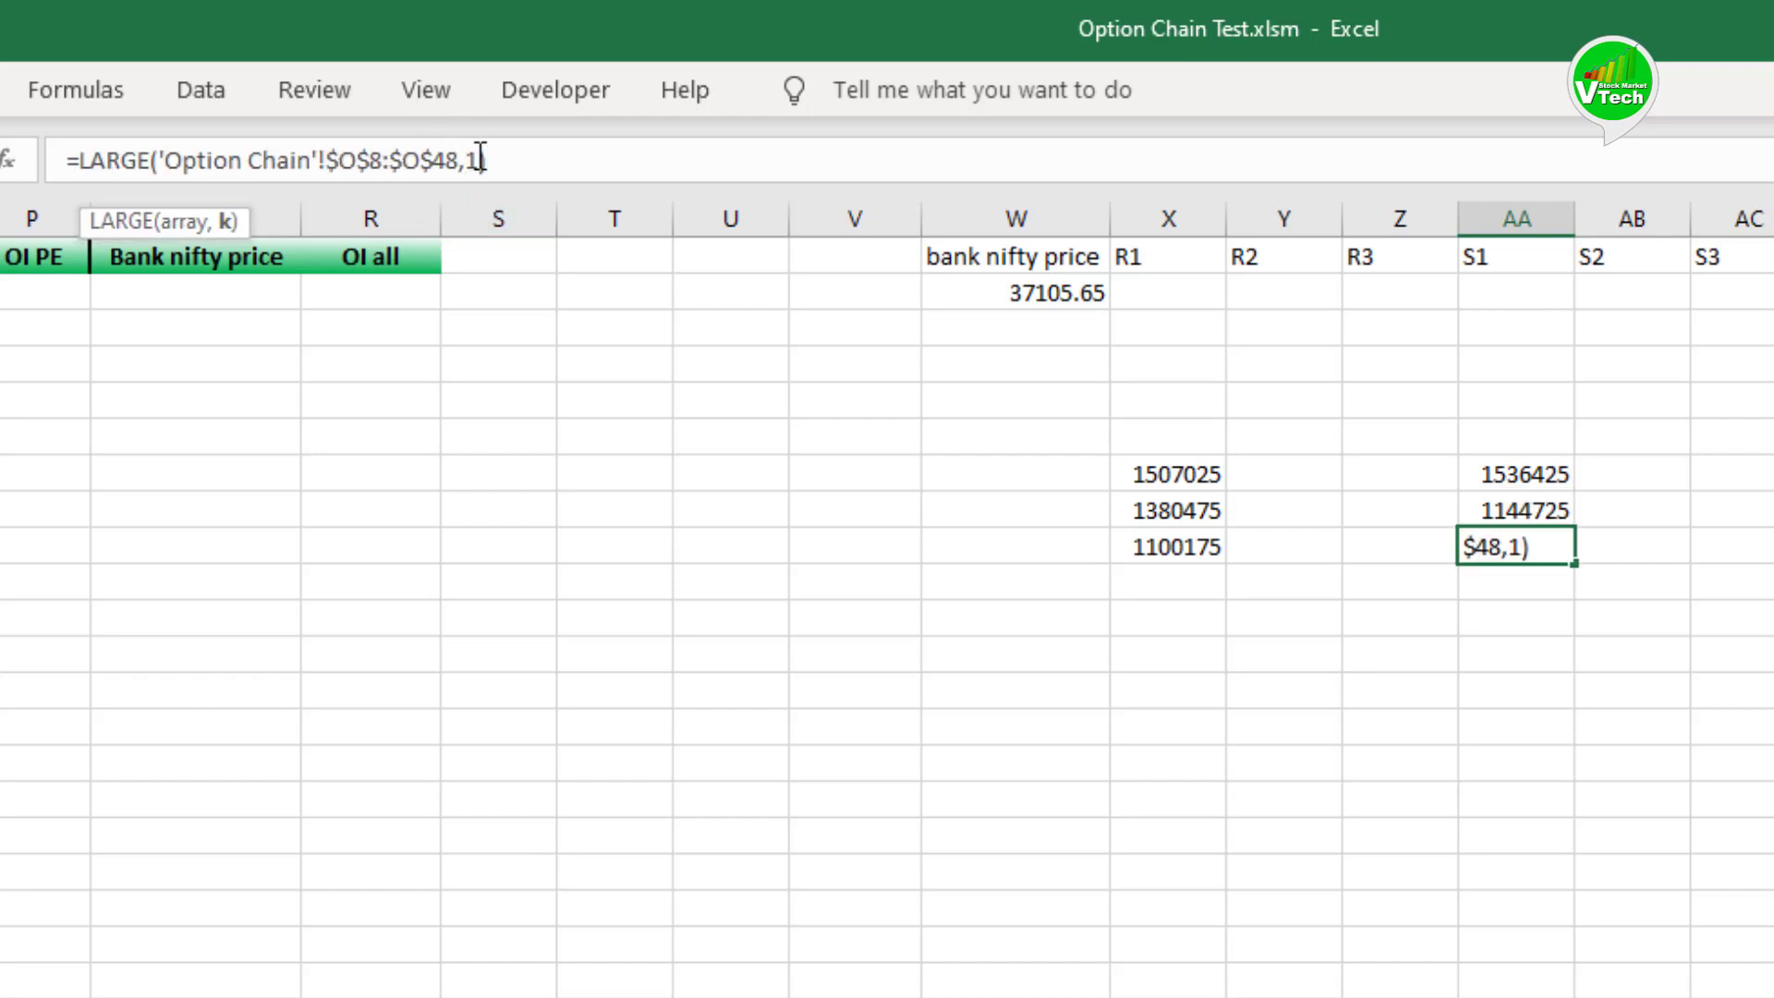
key(BackSpace)
text(3)
key(Return)
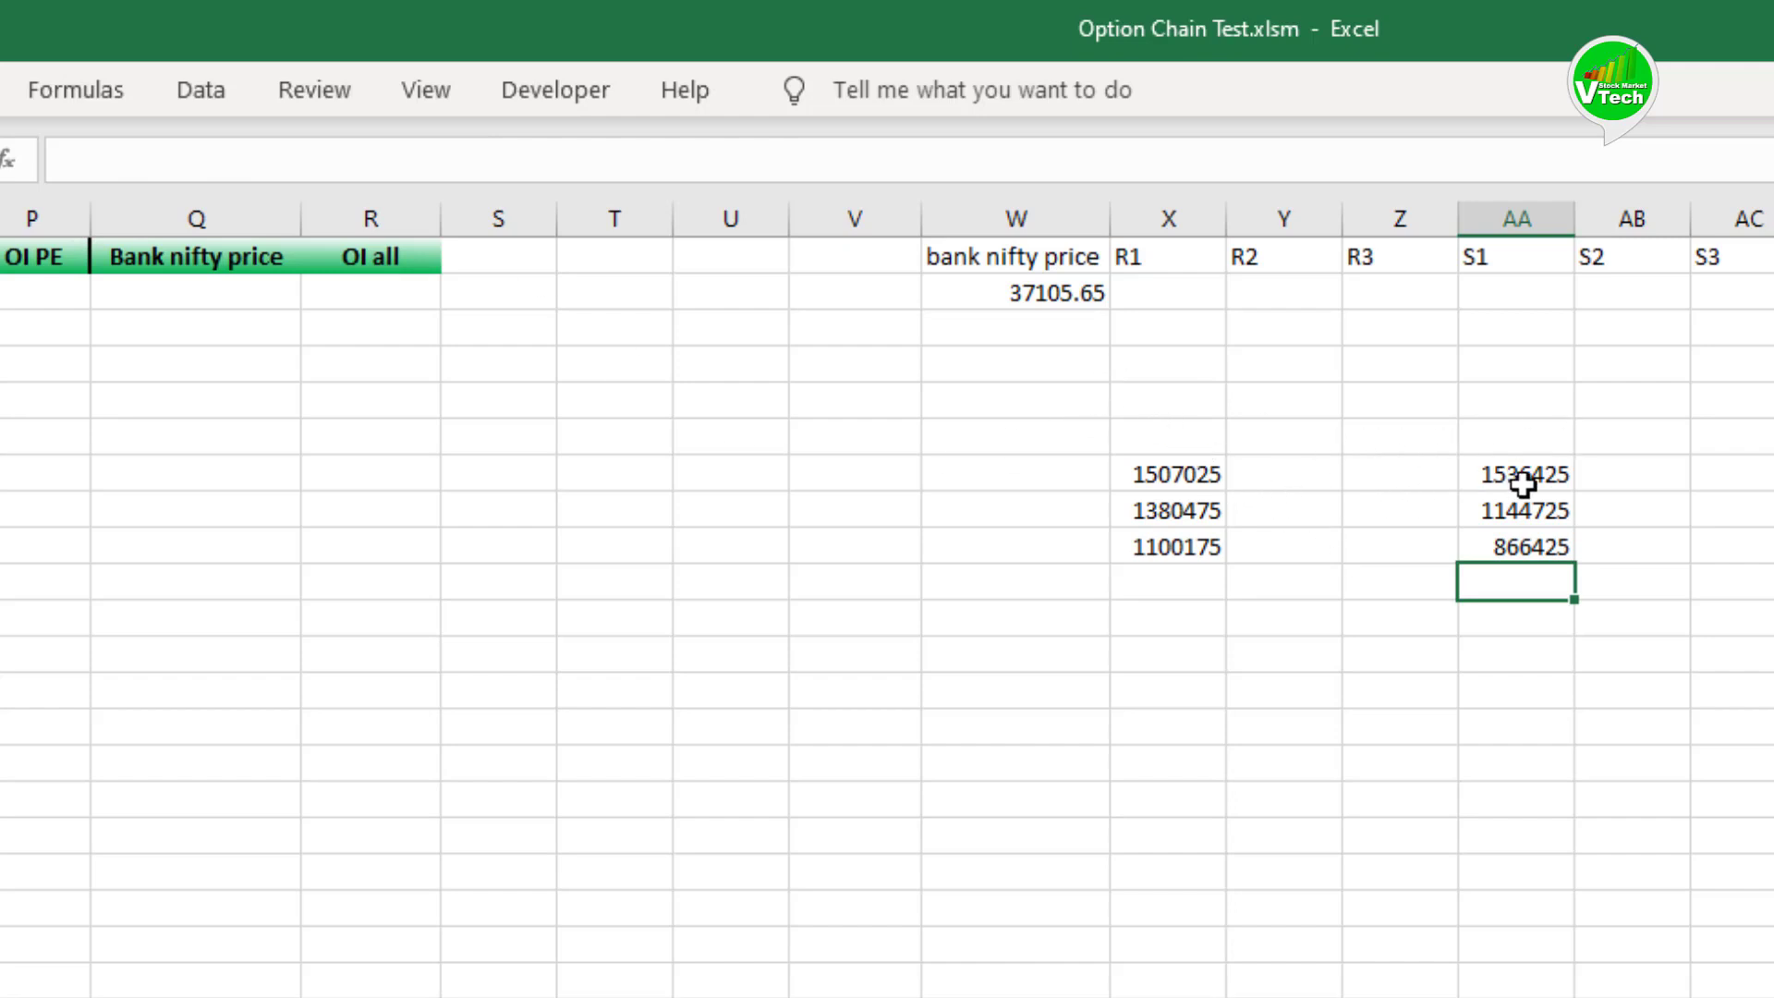
Step: Start a SUMIF formula in Y7 with the OI CE column 'Option Chain'!$C$8:$C$48 as its absolute range
click(1260, 471)
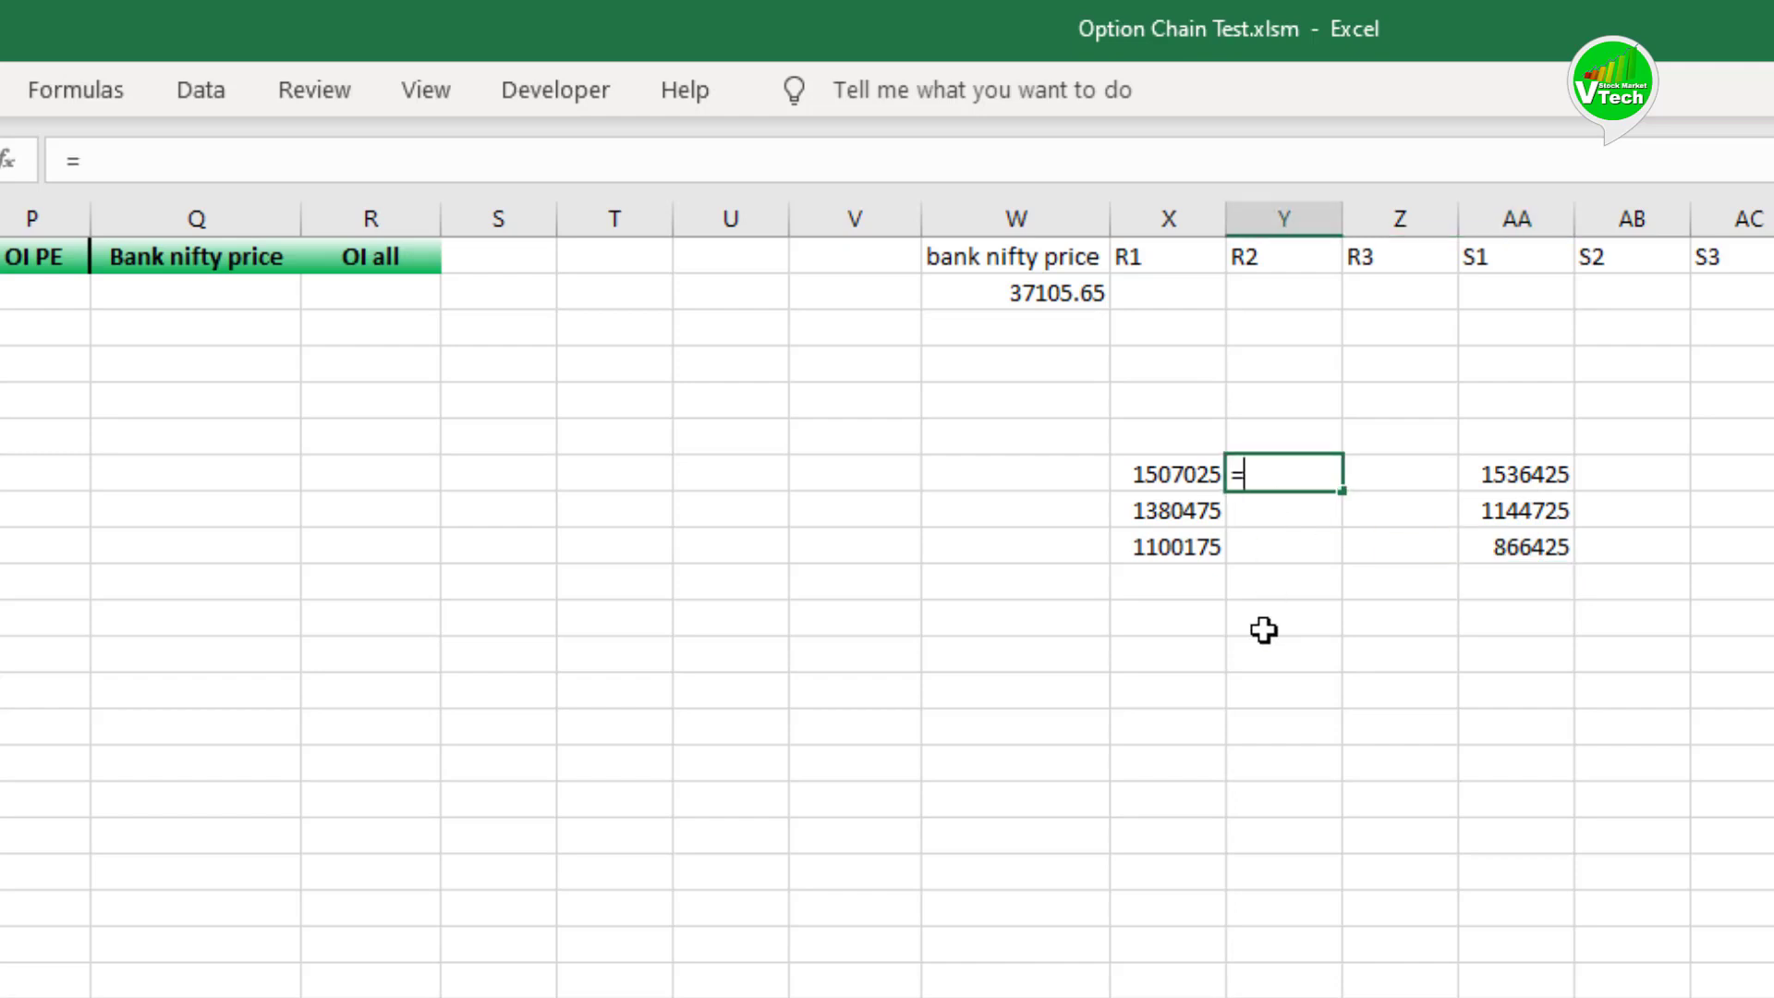
text(=SUMIF()
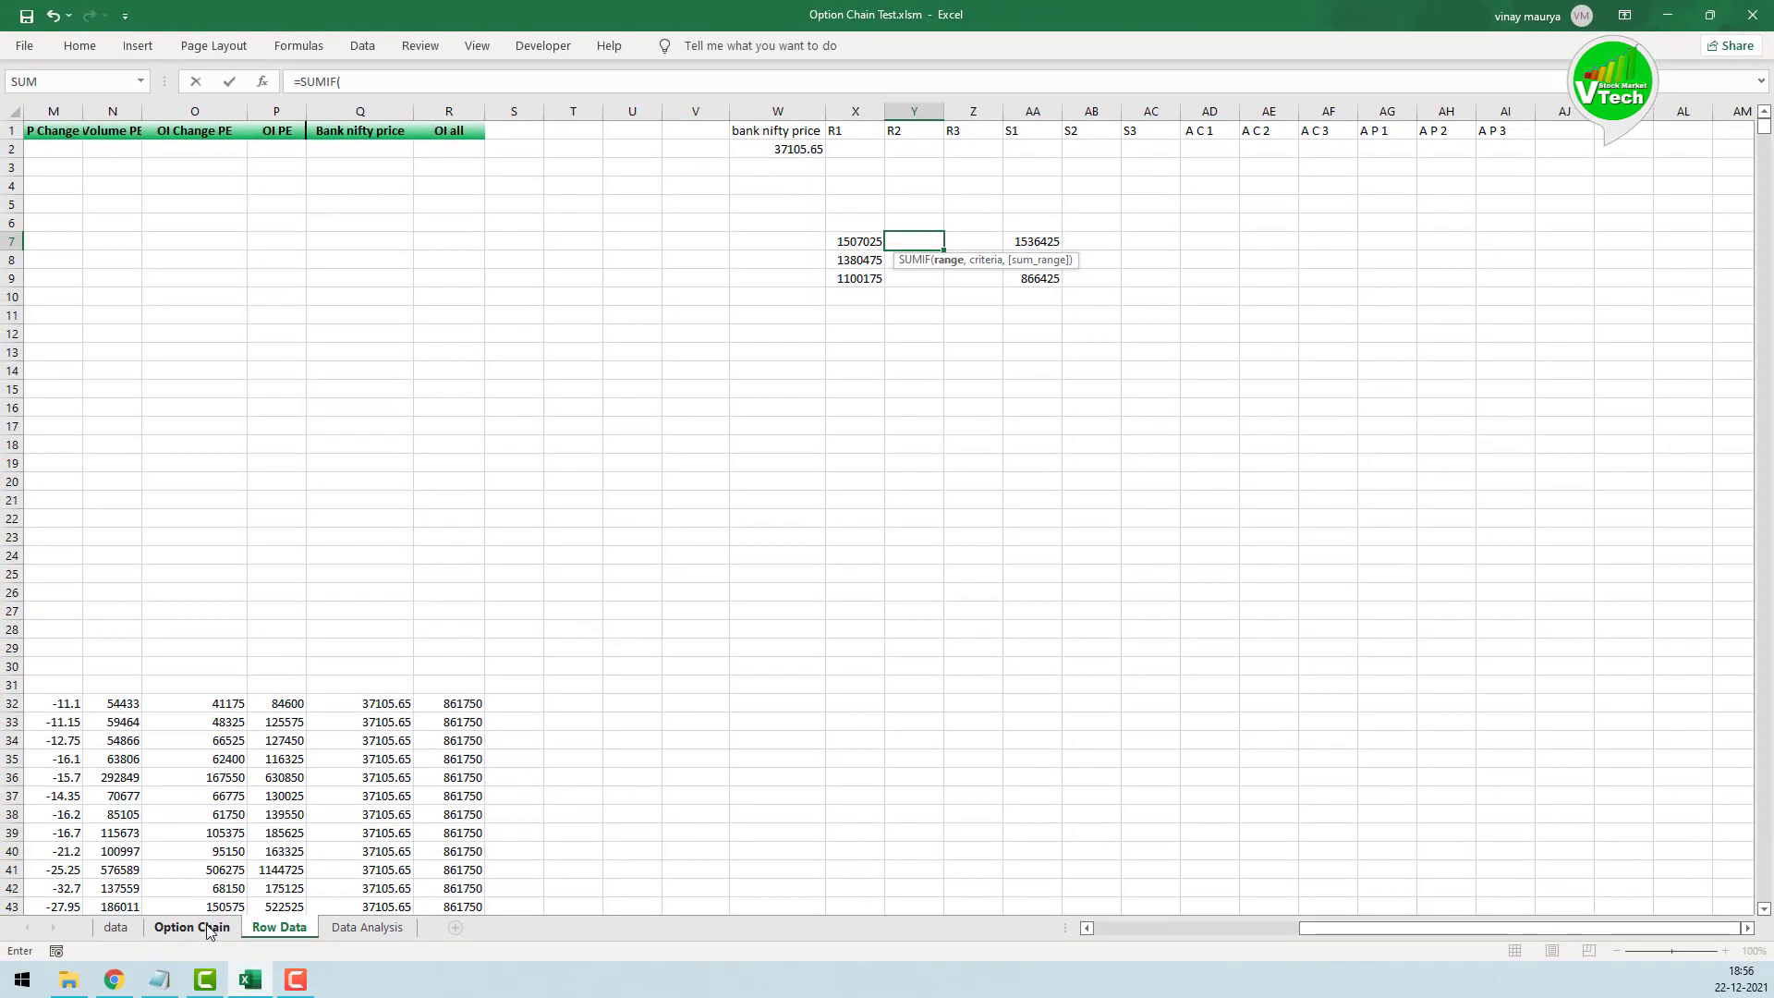
click(209, 929)
scroll(277, 637, up, 3)
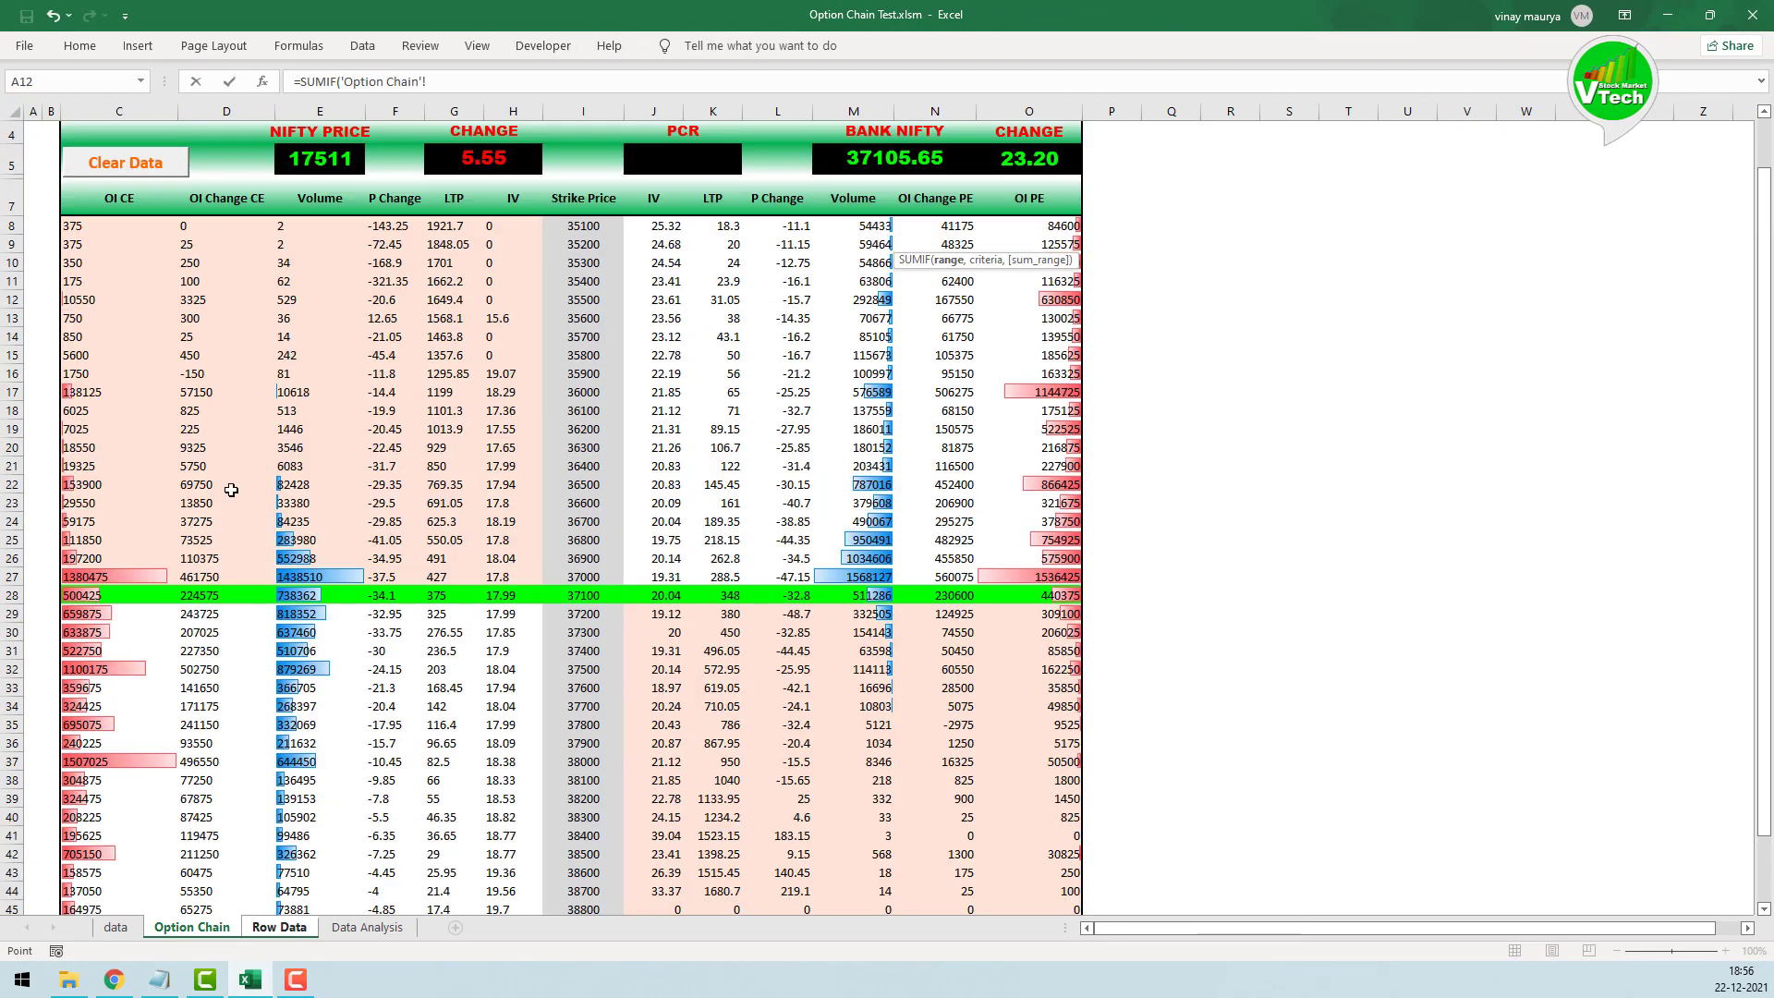
scroll(136, 277, down, 3)
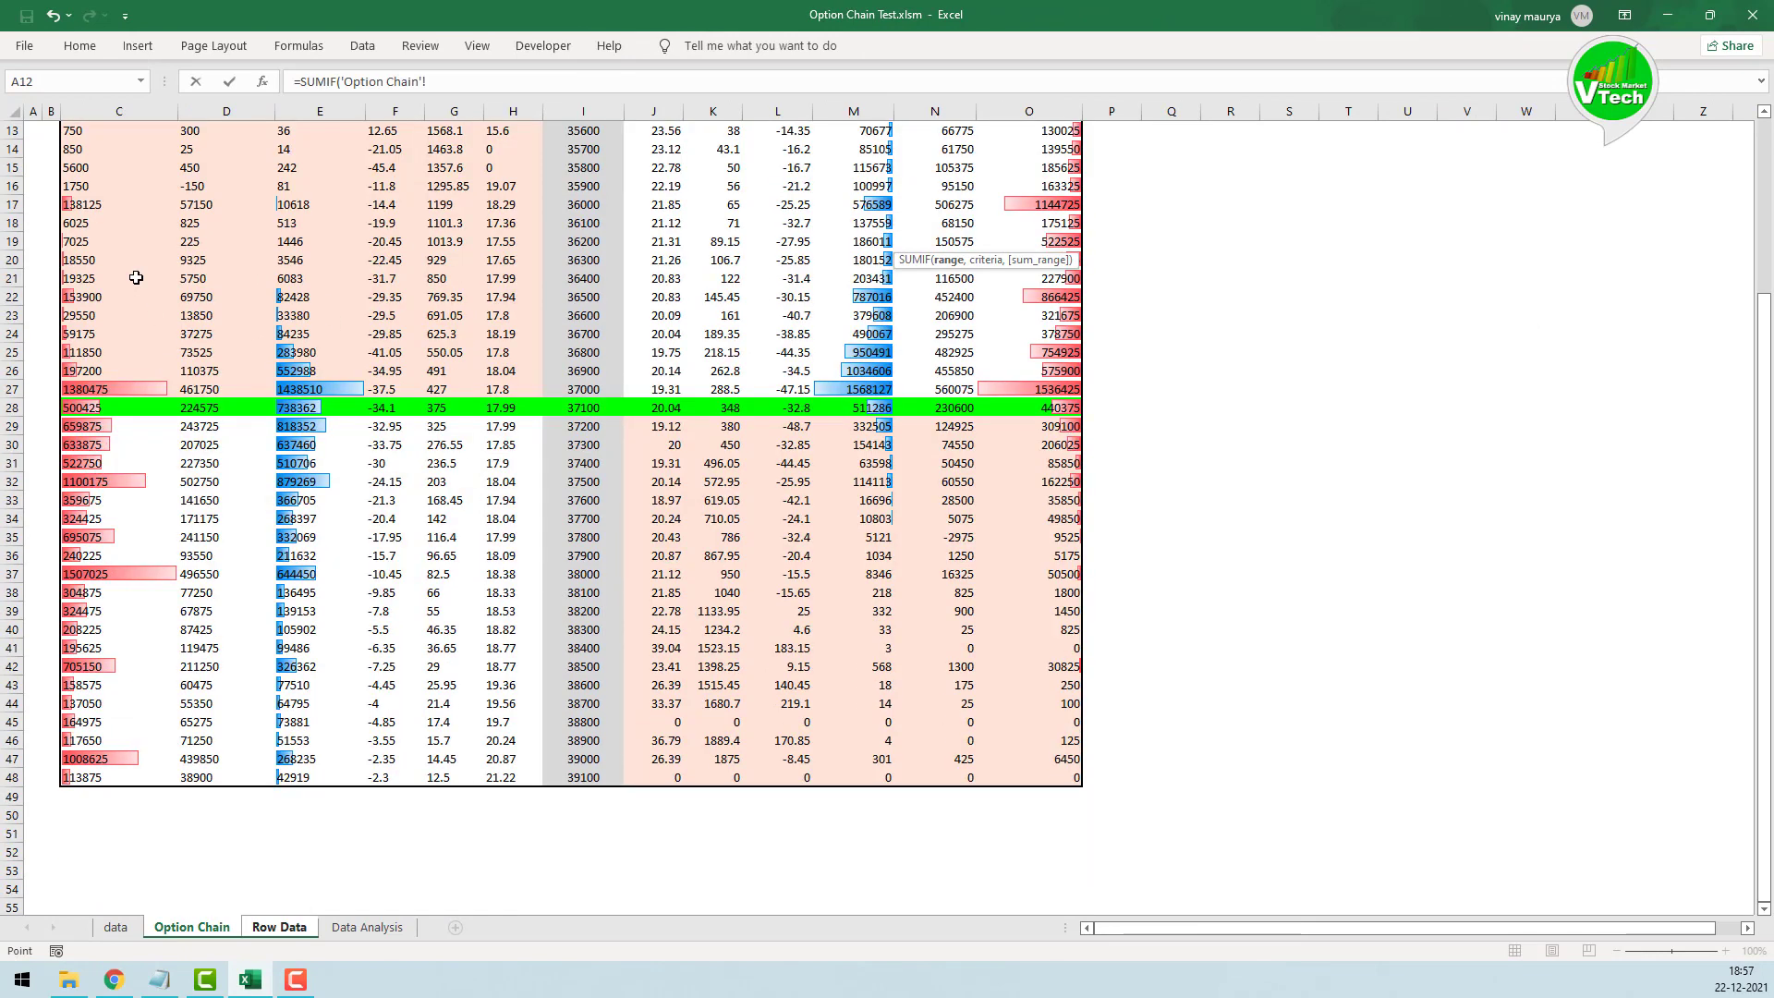
scroll(112, 218, up, 4)
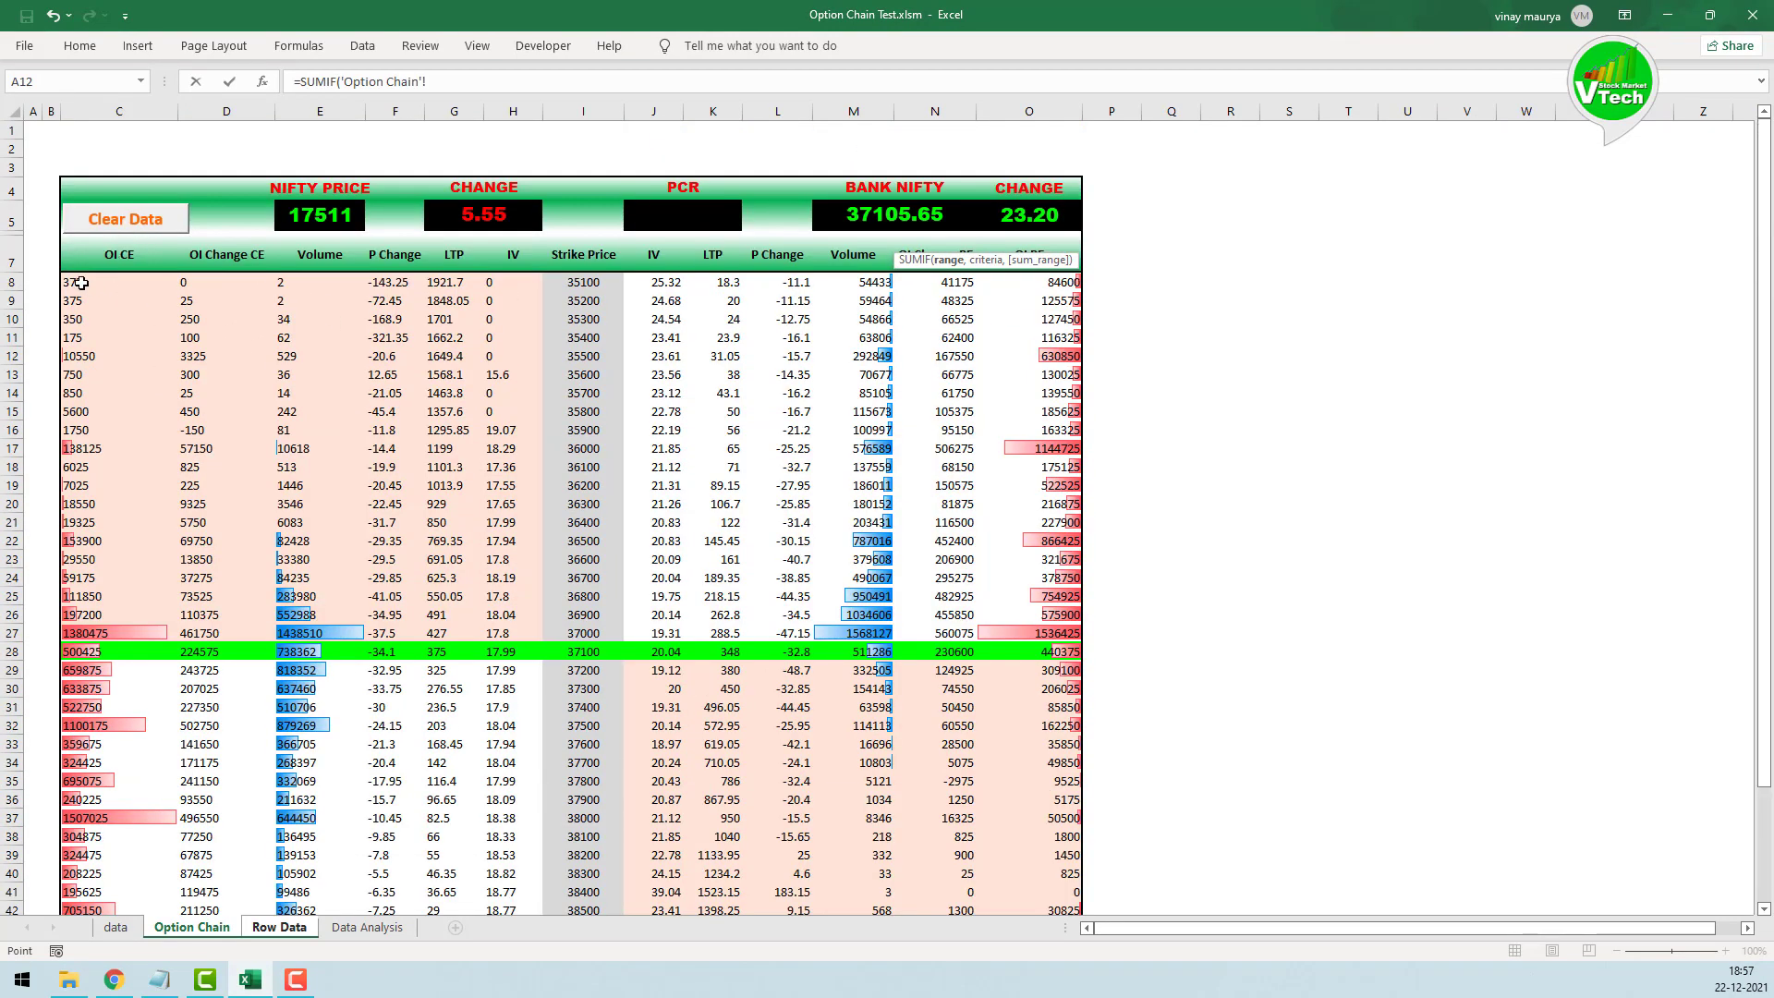
drag(81, 282, 96, 834)
drag(135, 996, 135, 997)
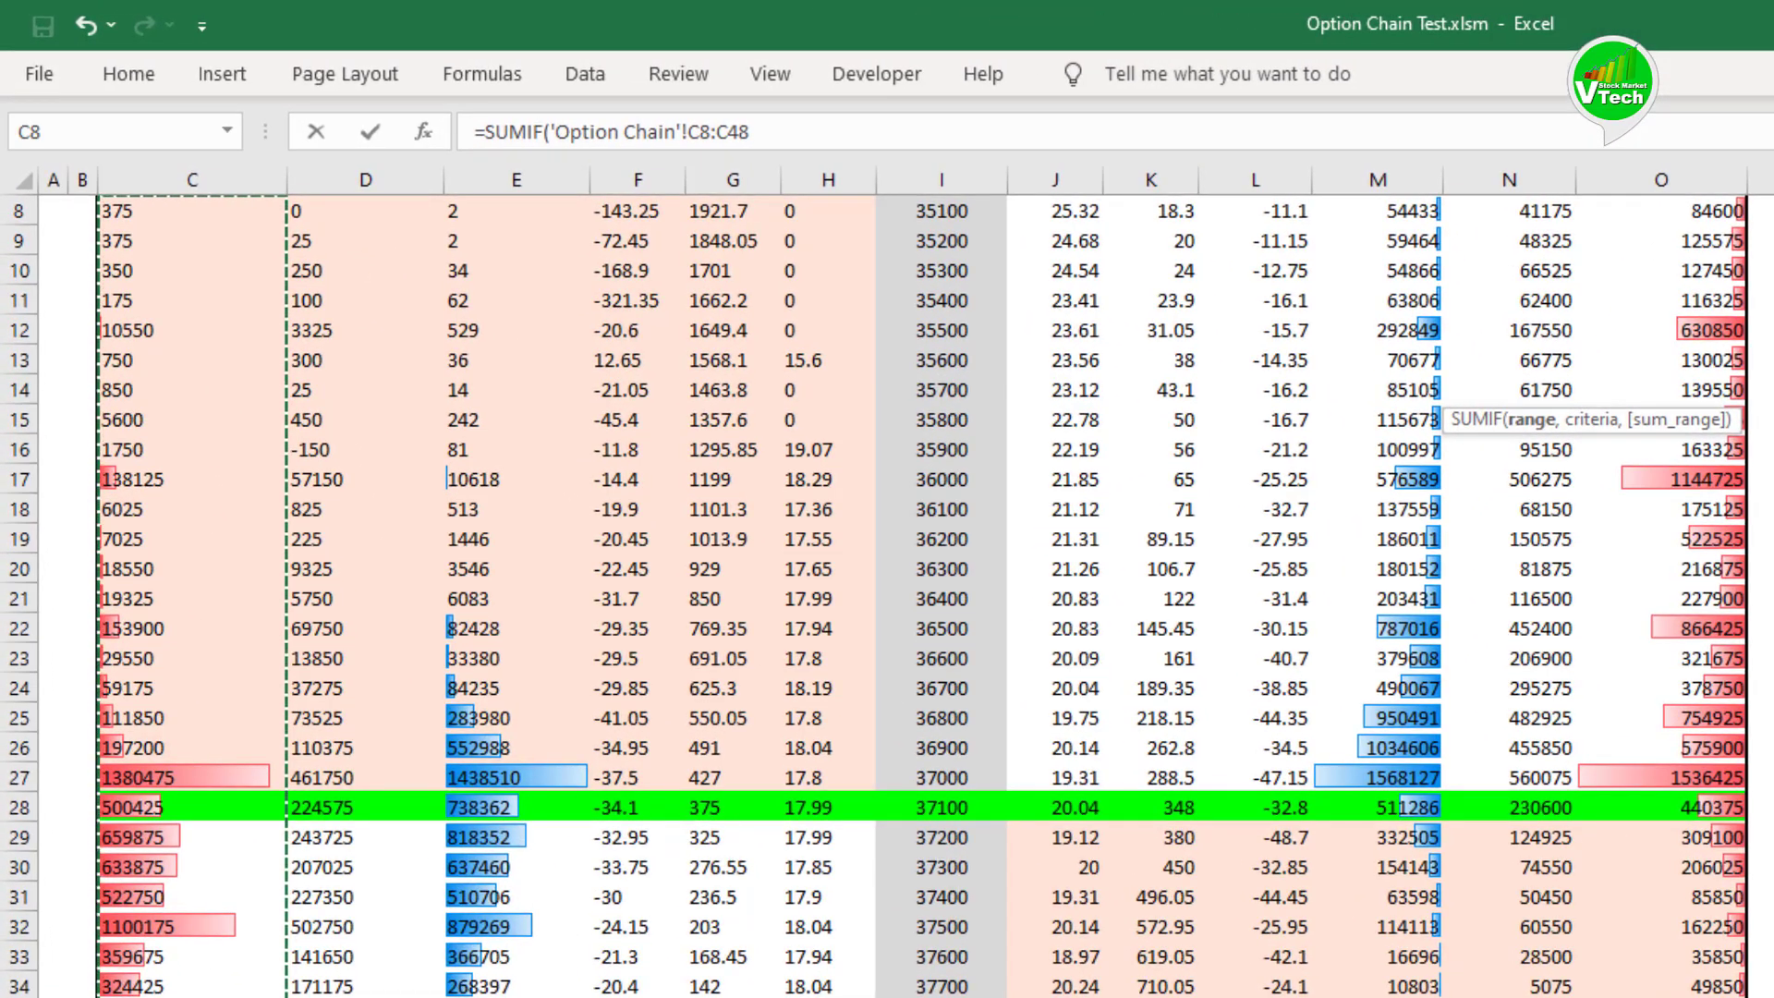
key(F4)
text(,)
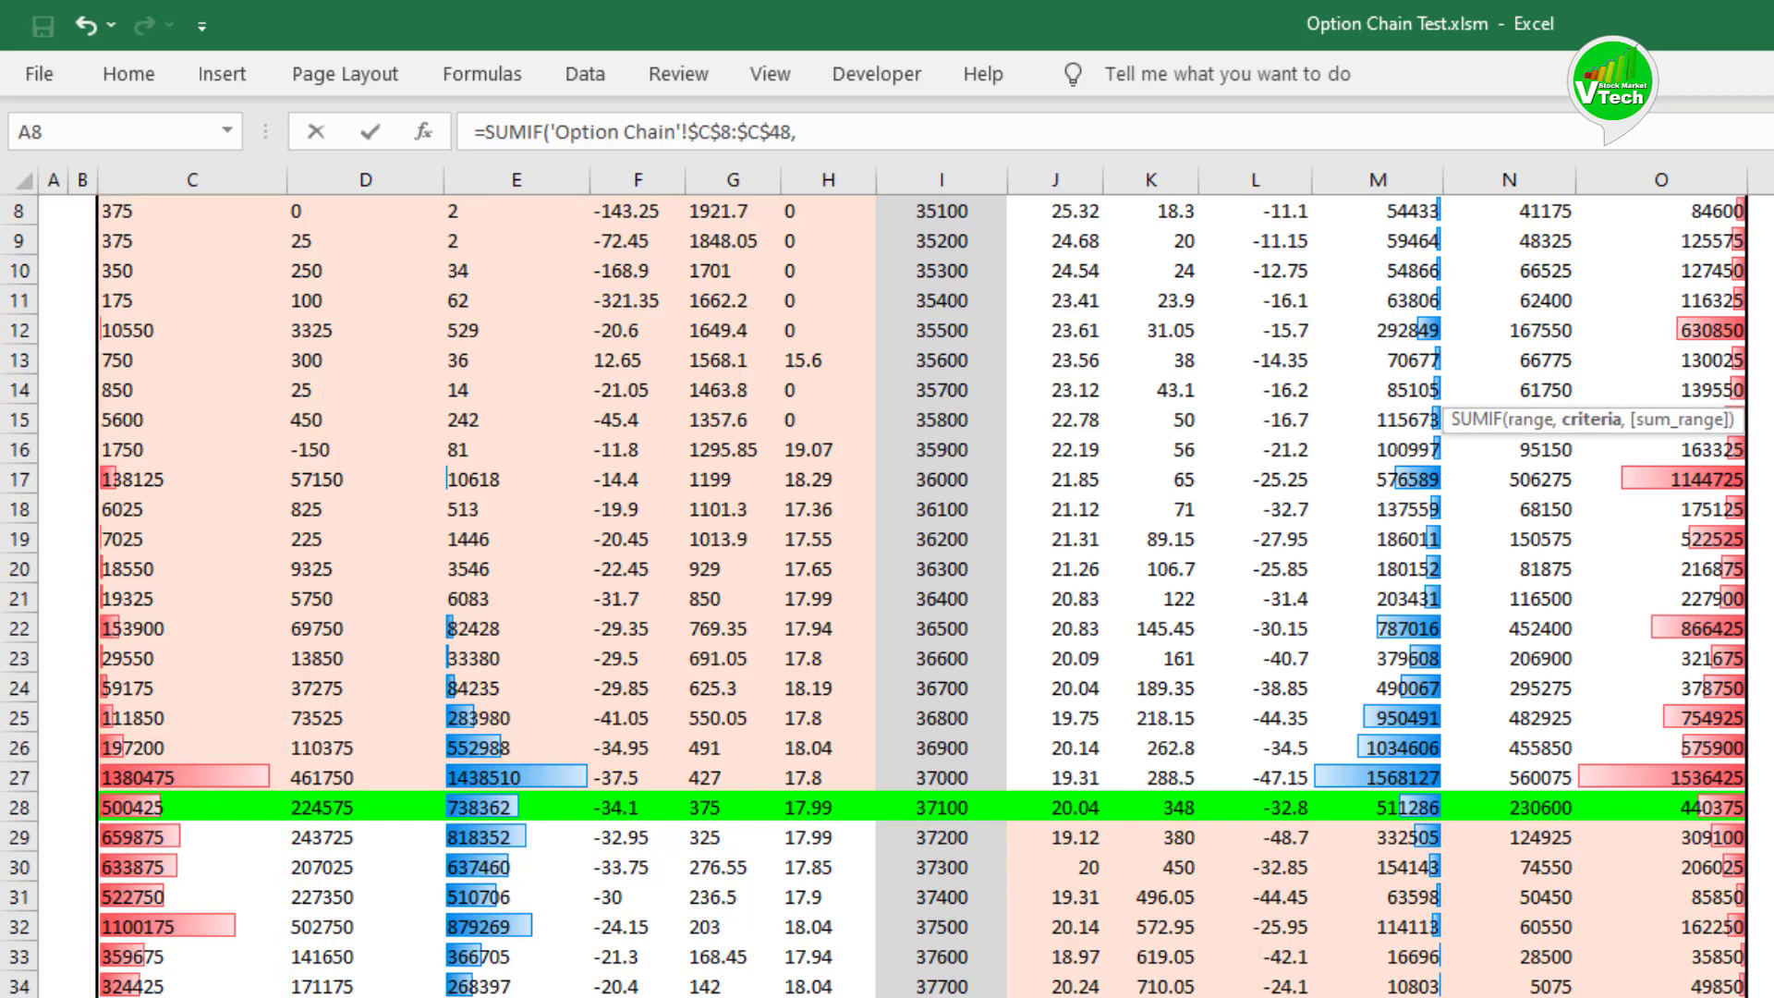
Step: Complete the Y7 SUMIF with criteria 'Row Data'!X7 and the strike prices 'Option Chain'!$I$8:$I$48 as the absolute sum range
key(ctrl+Page_Up)
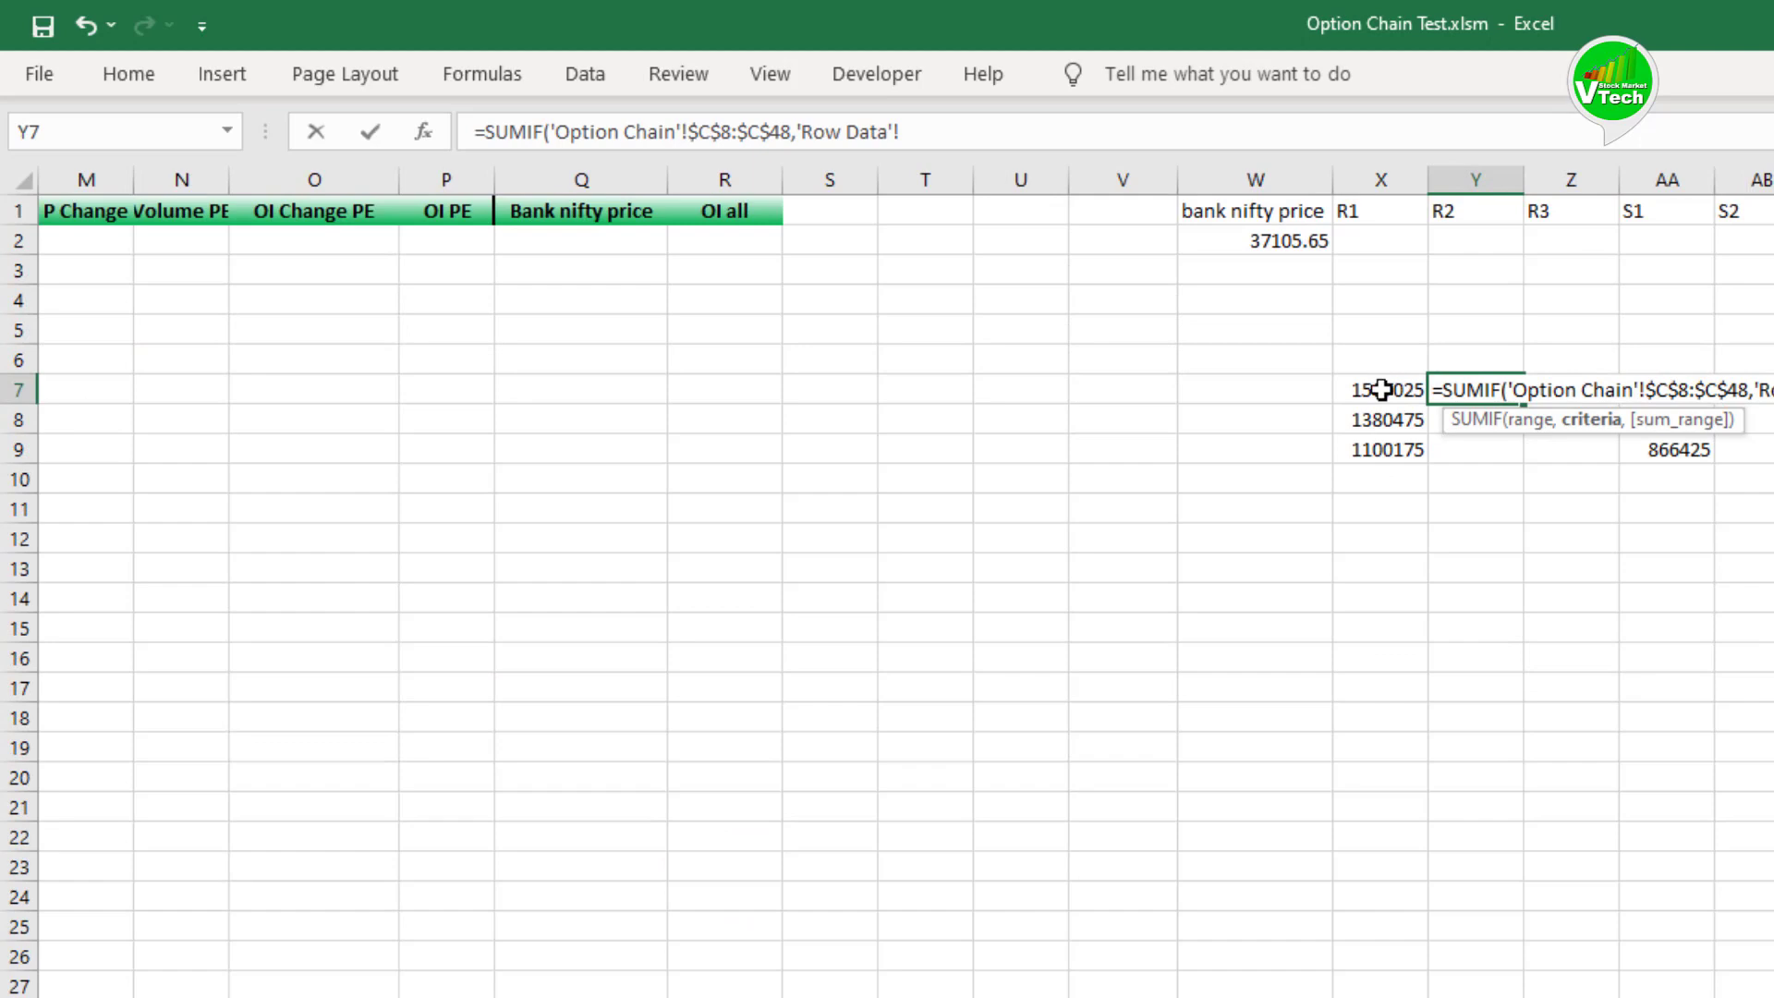
click(1381, 389)
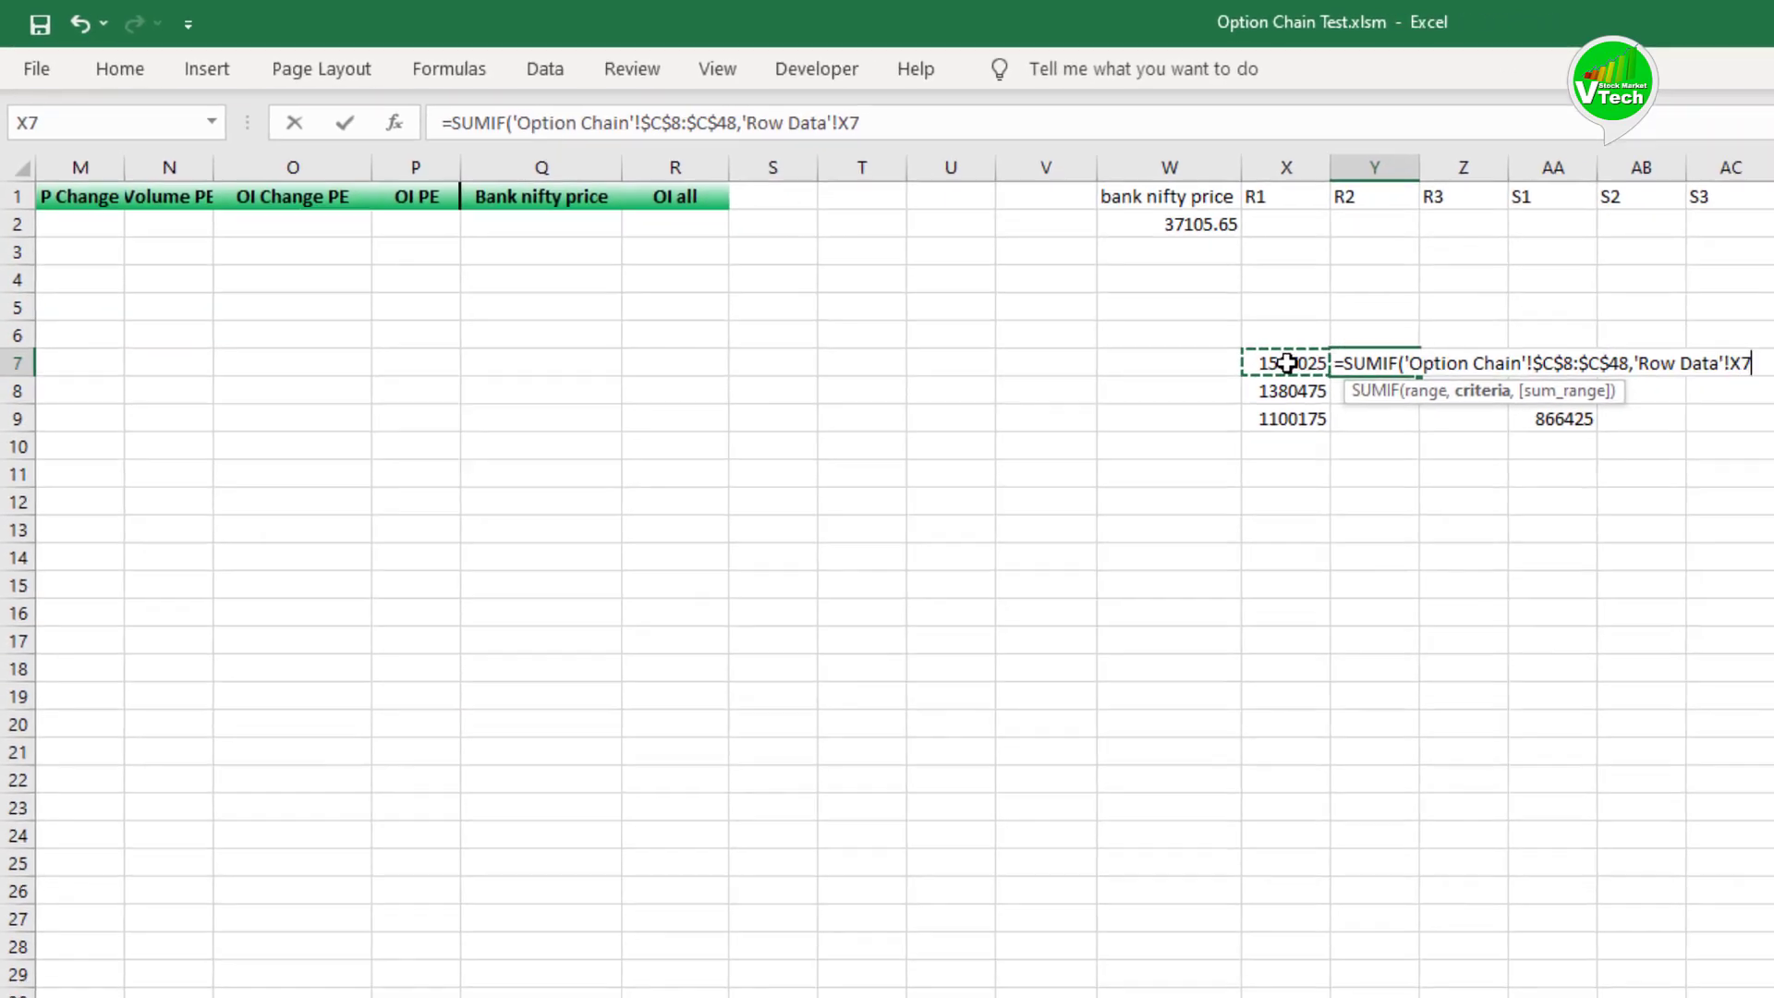
text(,)
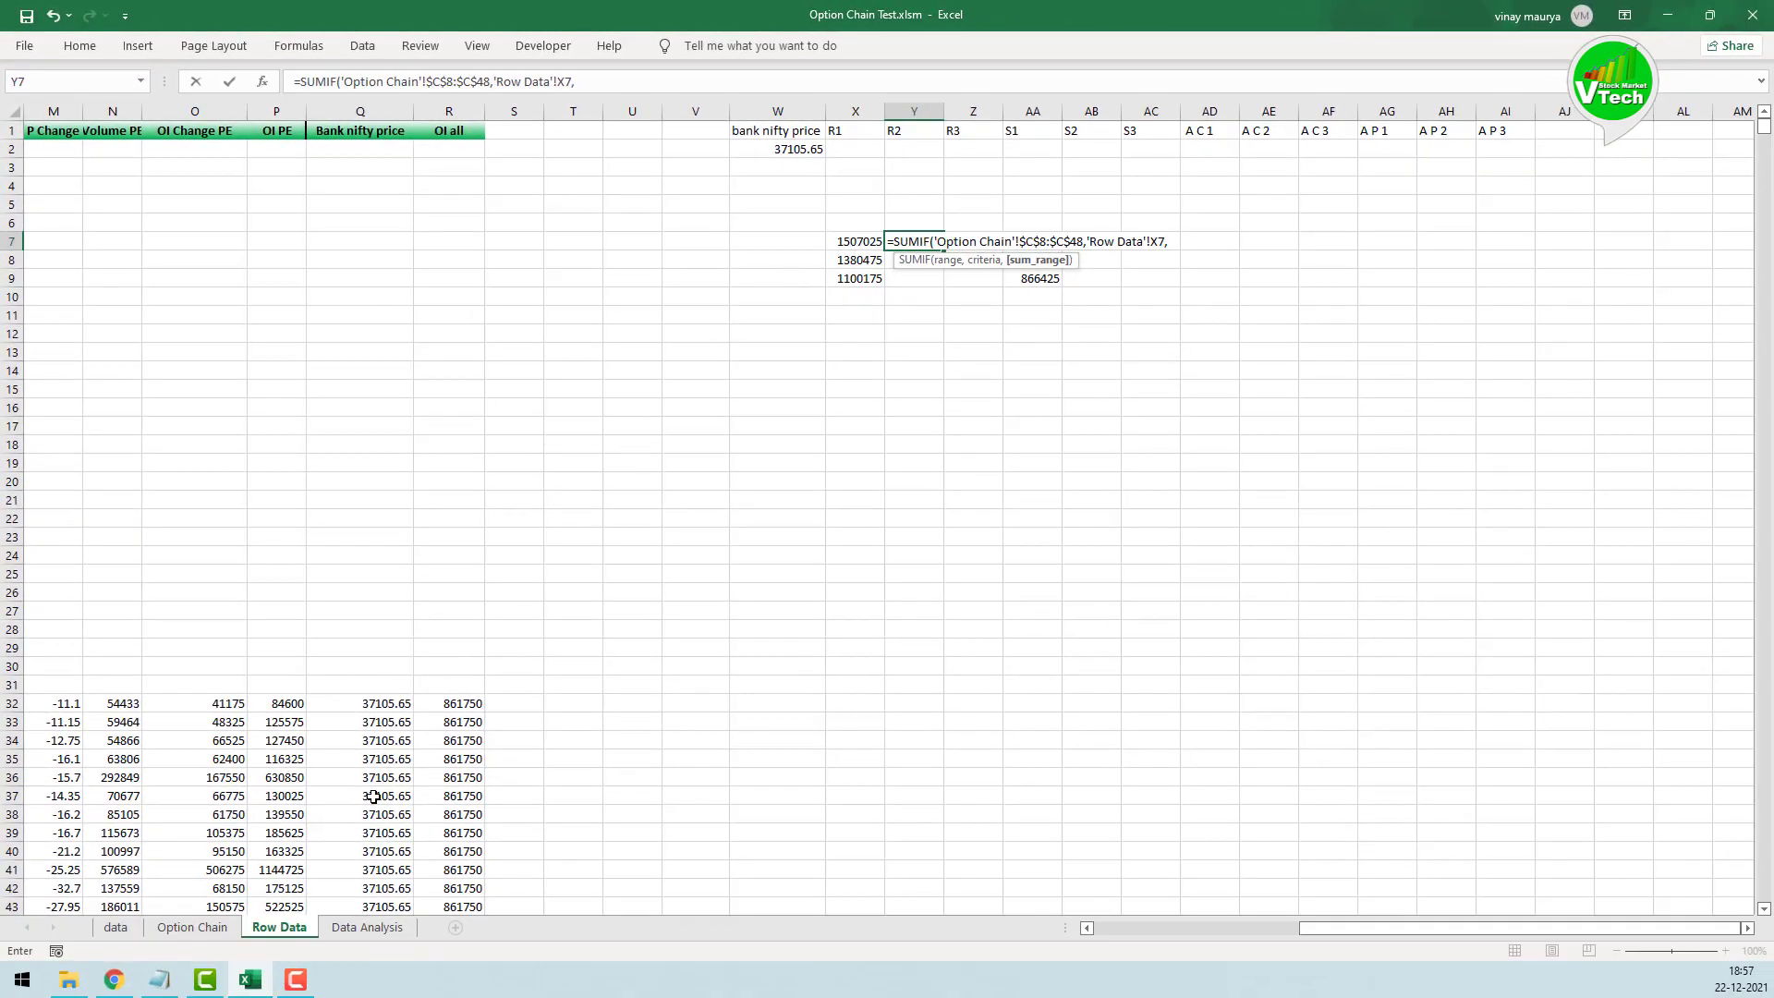
click(198, 929)
scroll(616, 321, up, 3)
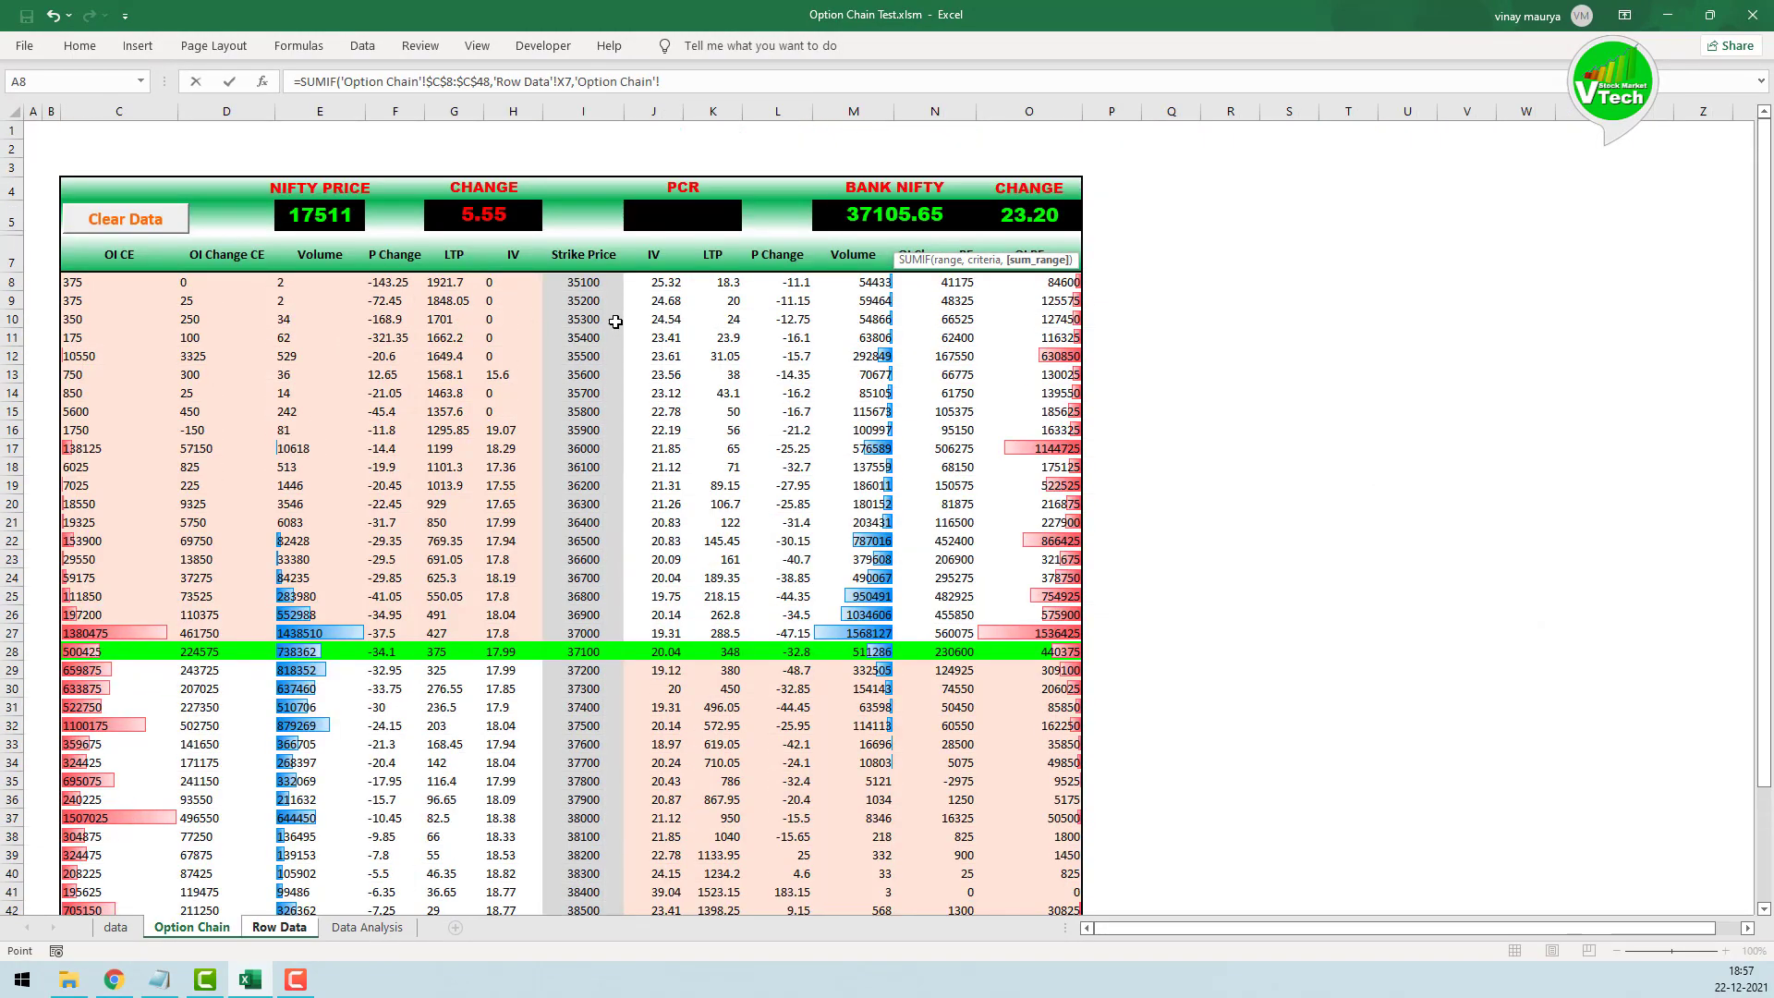
drag(582, 284, 578, 870)
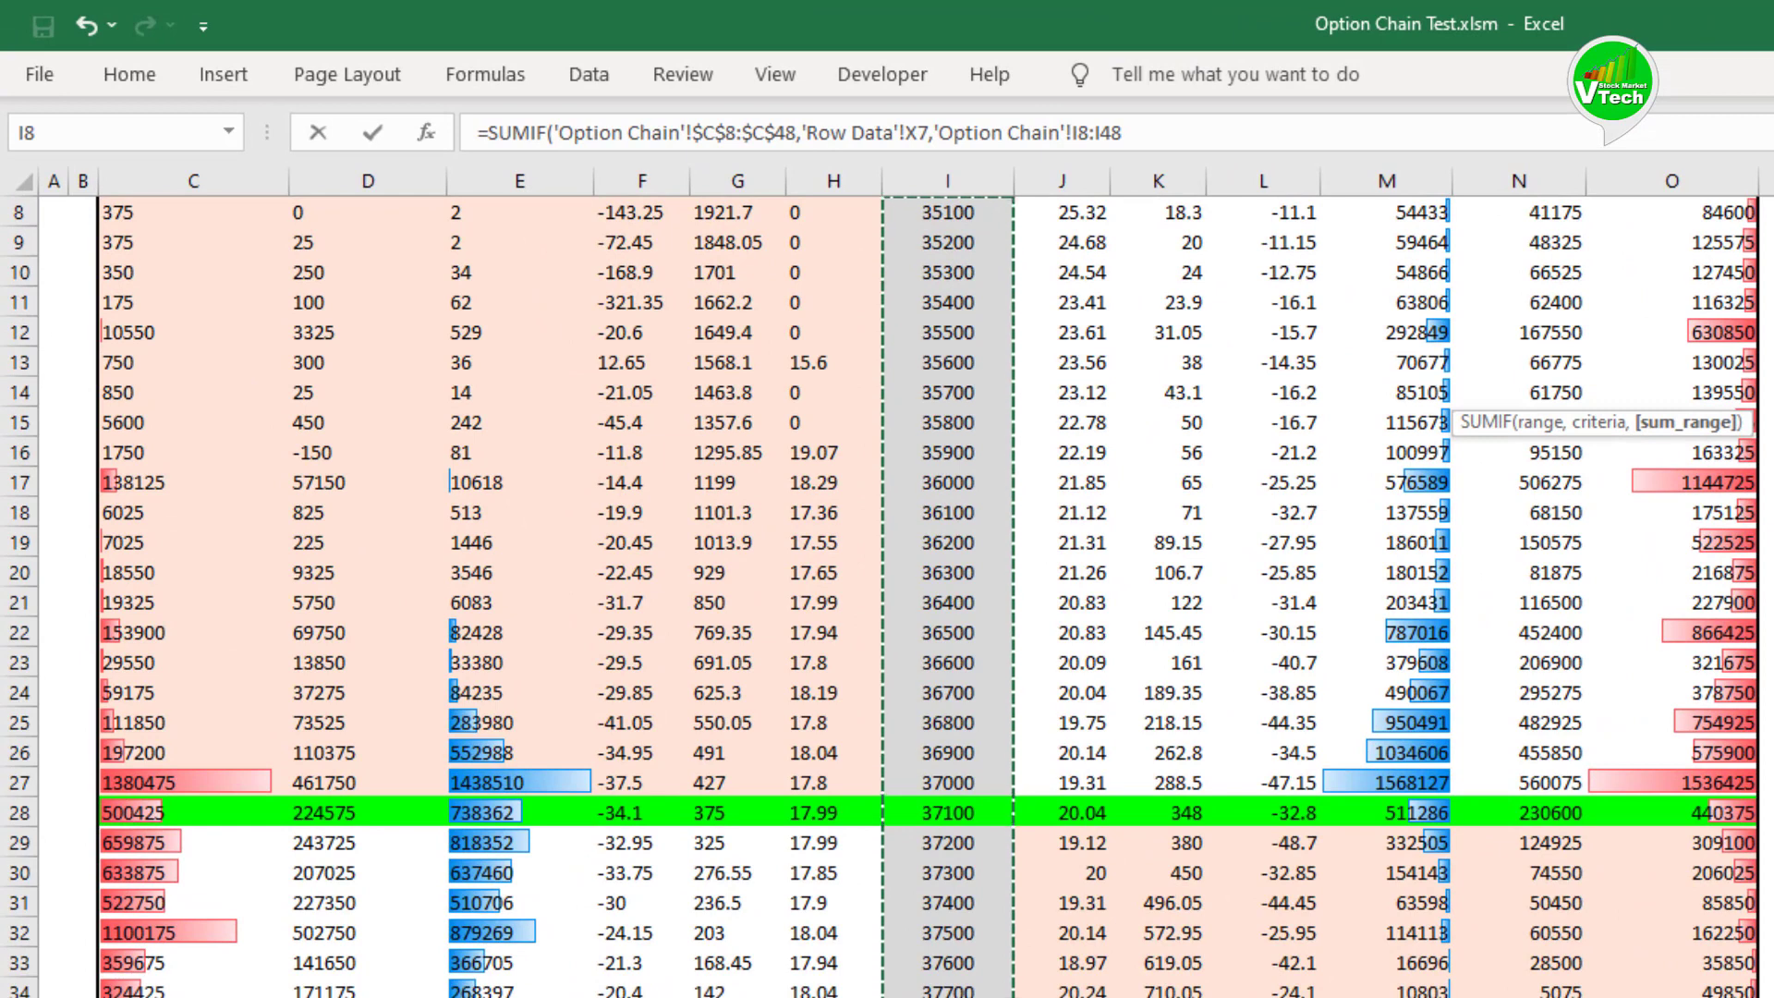
key(F4)
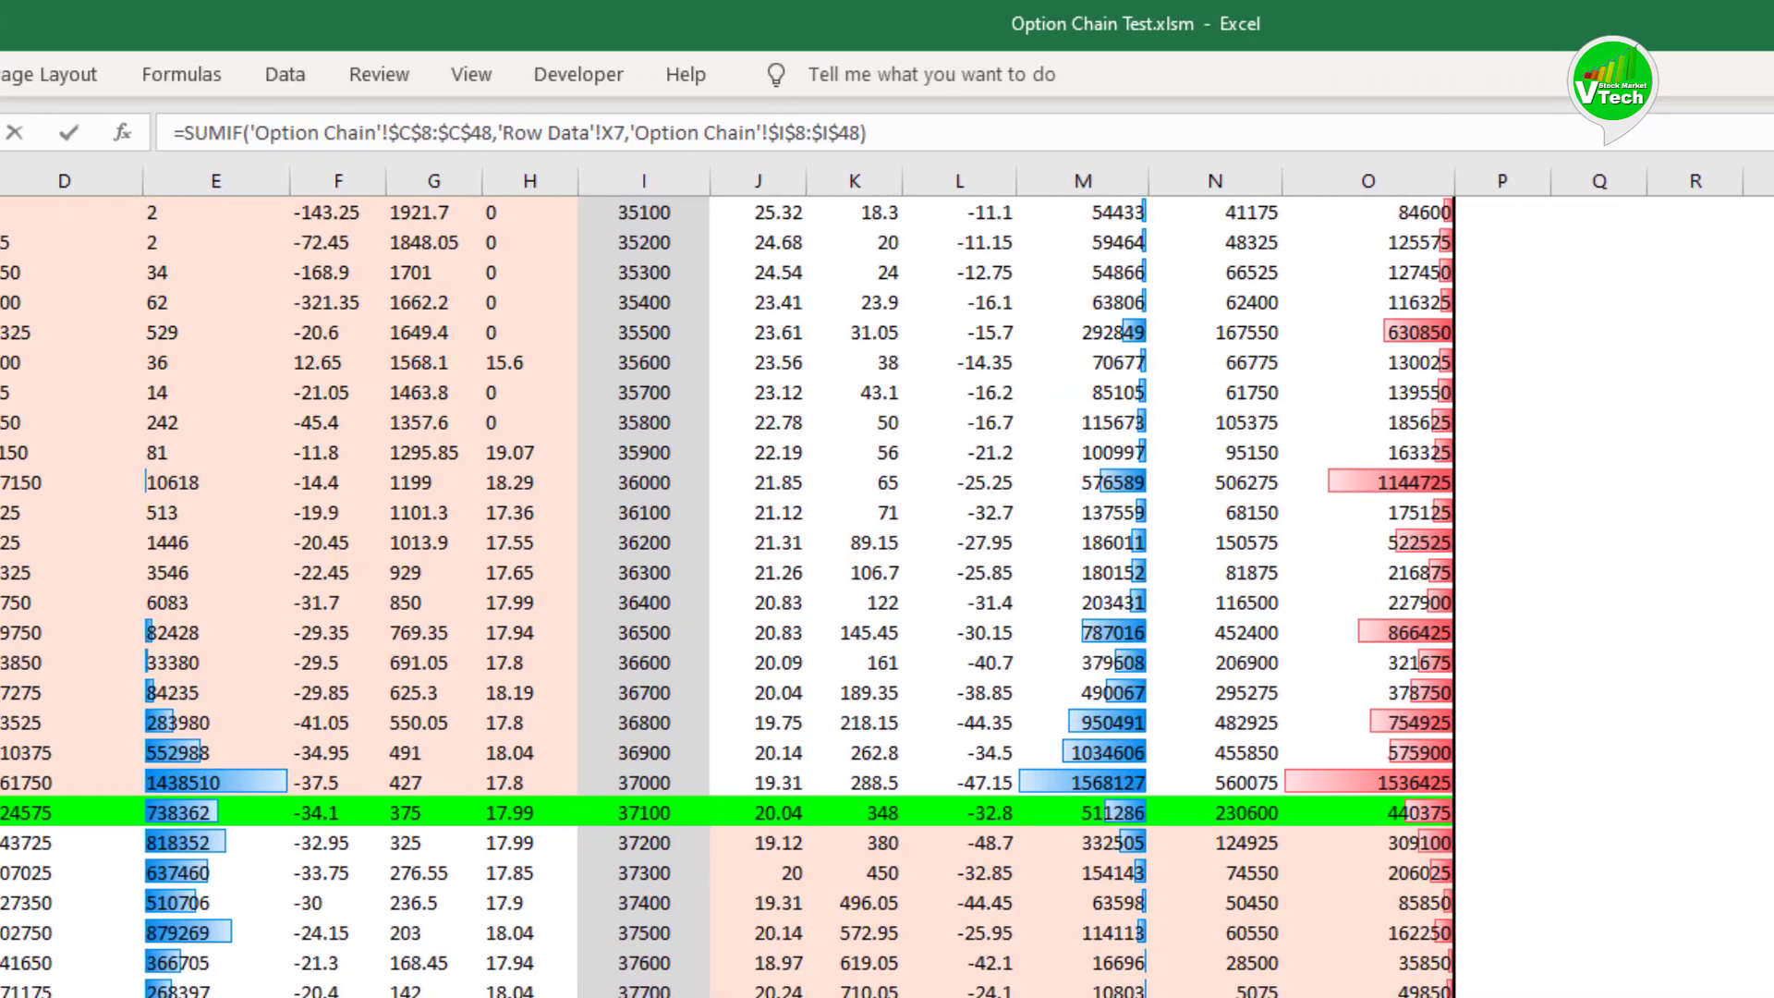
key(Return)
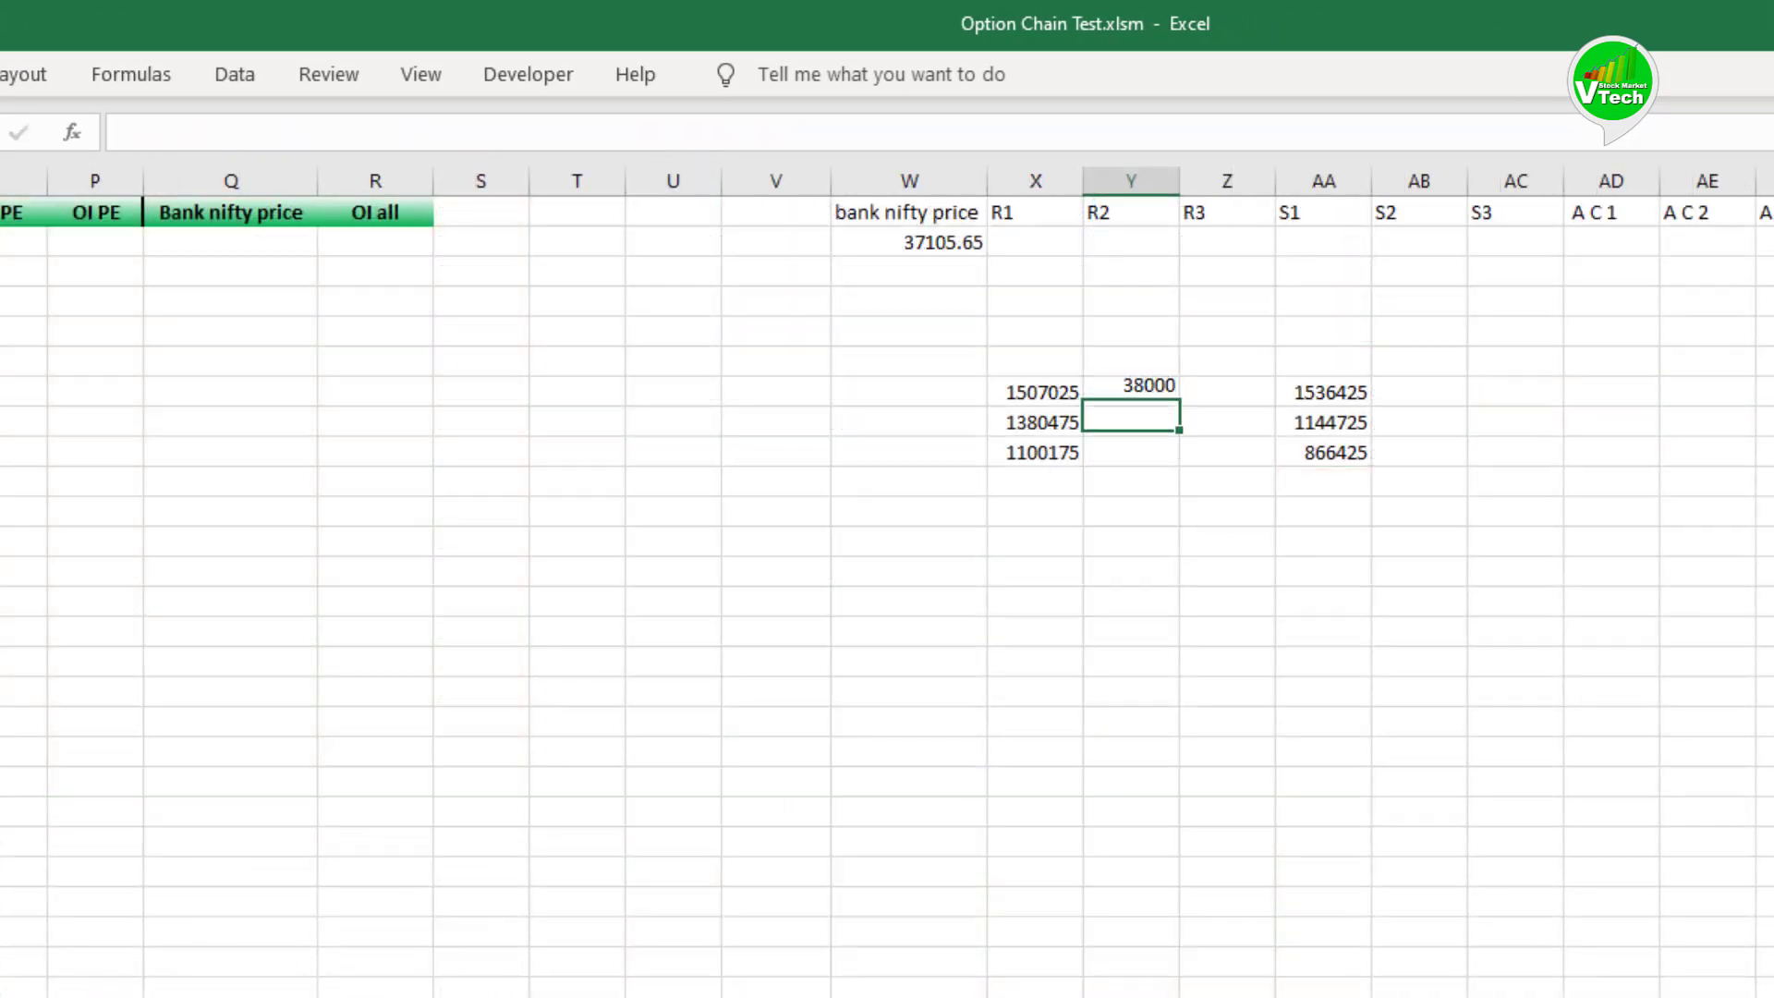
Step: Fill the SUMIF formula from Y7 down through Y9
click(1142, 394)
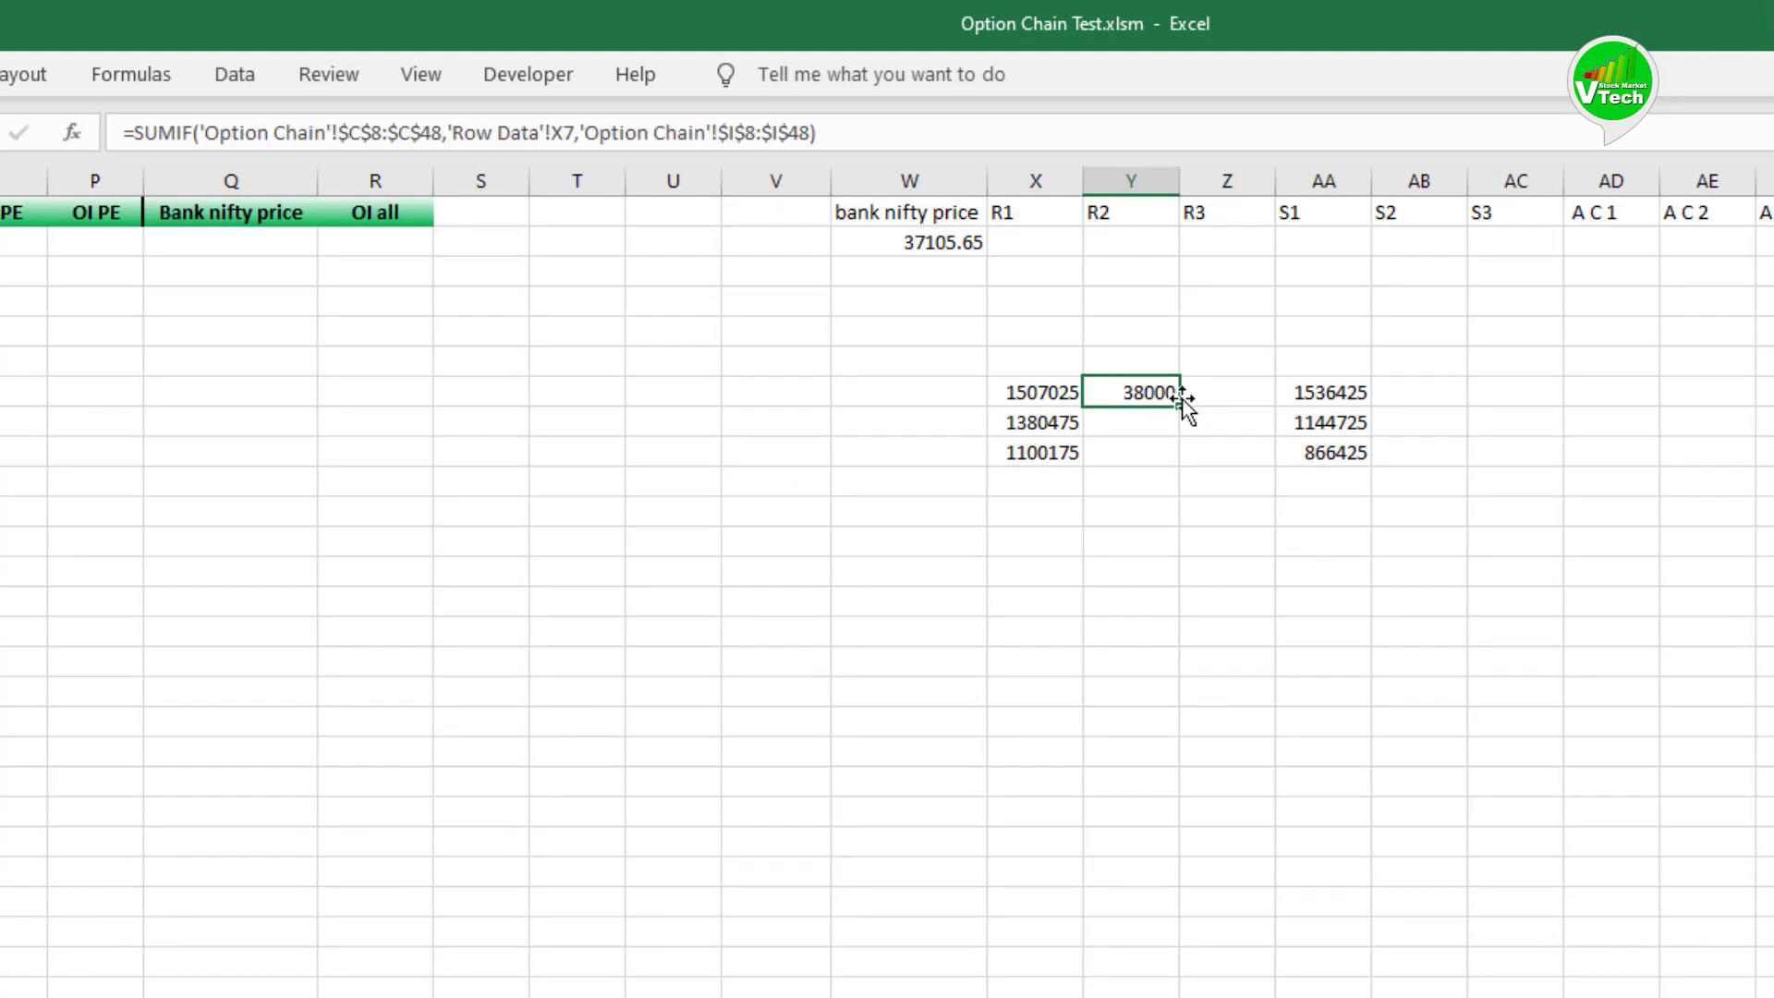
drag(1181, 408, 1173, 469)
click(1156, 524)
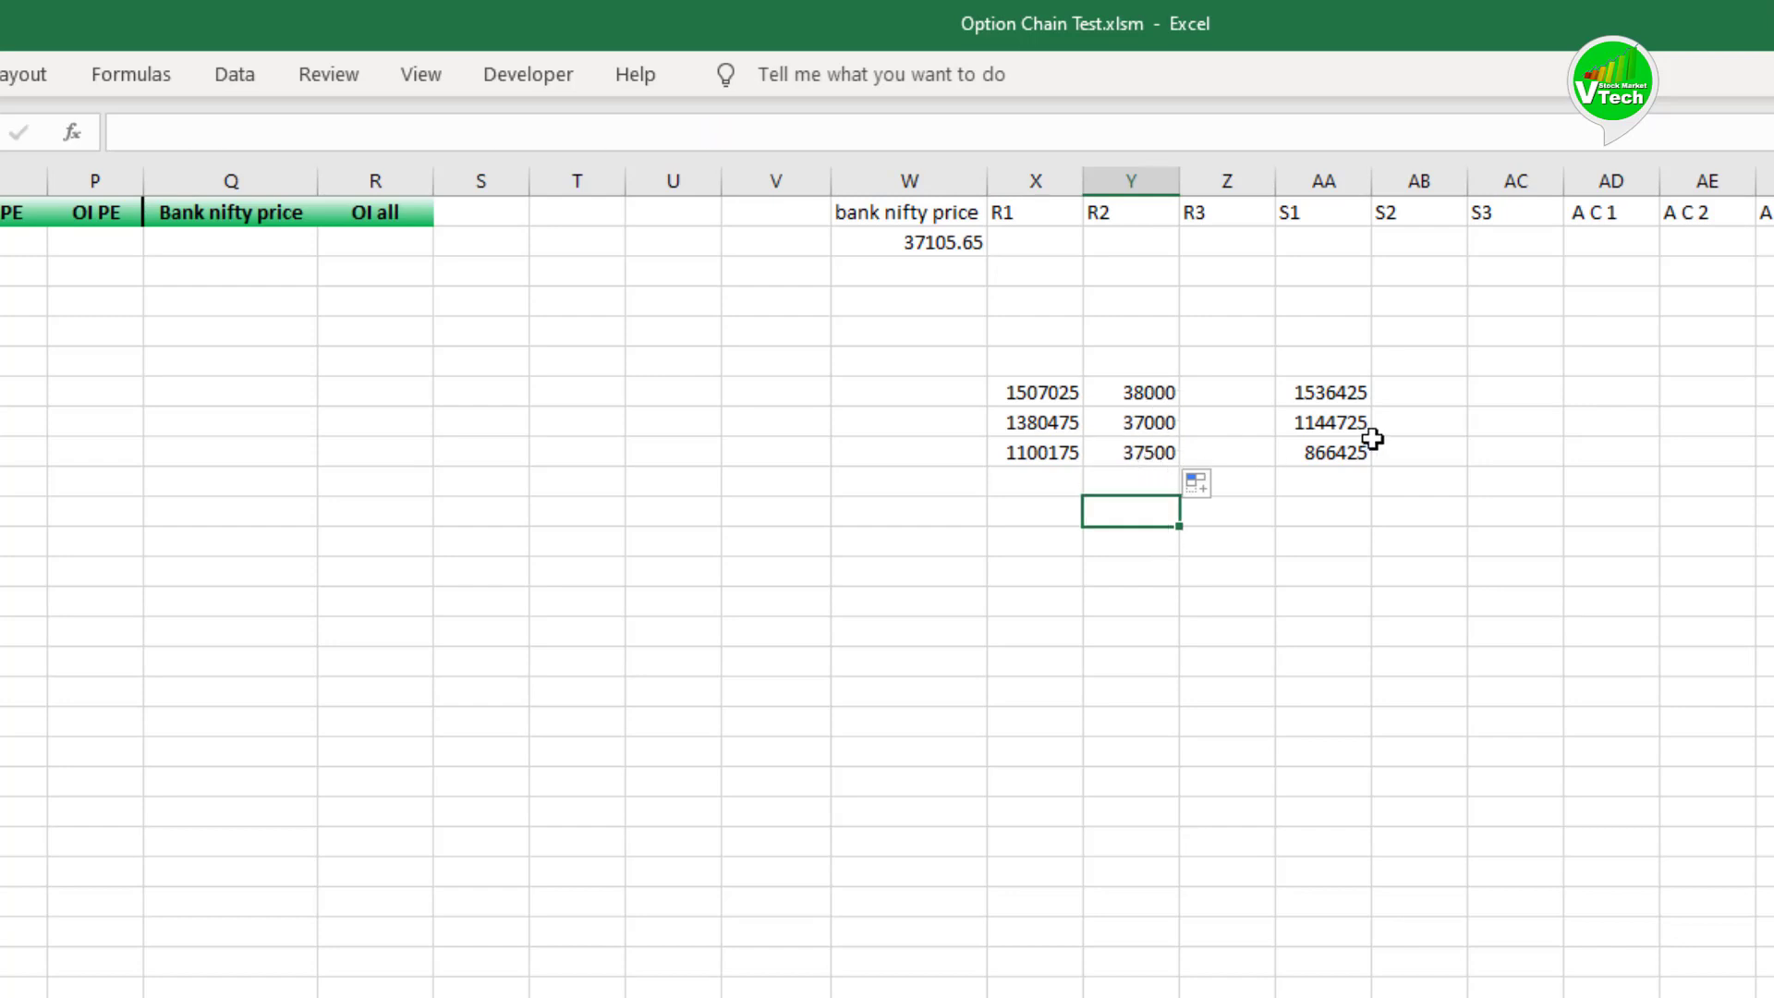
Step: Start a SUMIF formula in AB7 with the OI PE column 'Option Chain'!$O$8:$O$48 as its absolute range
click(1432, 412)
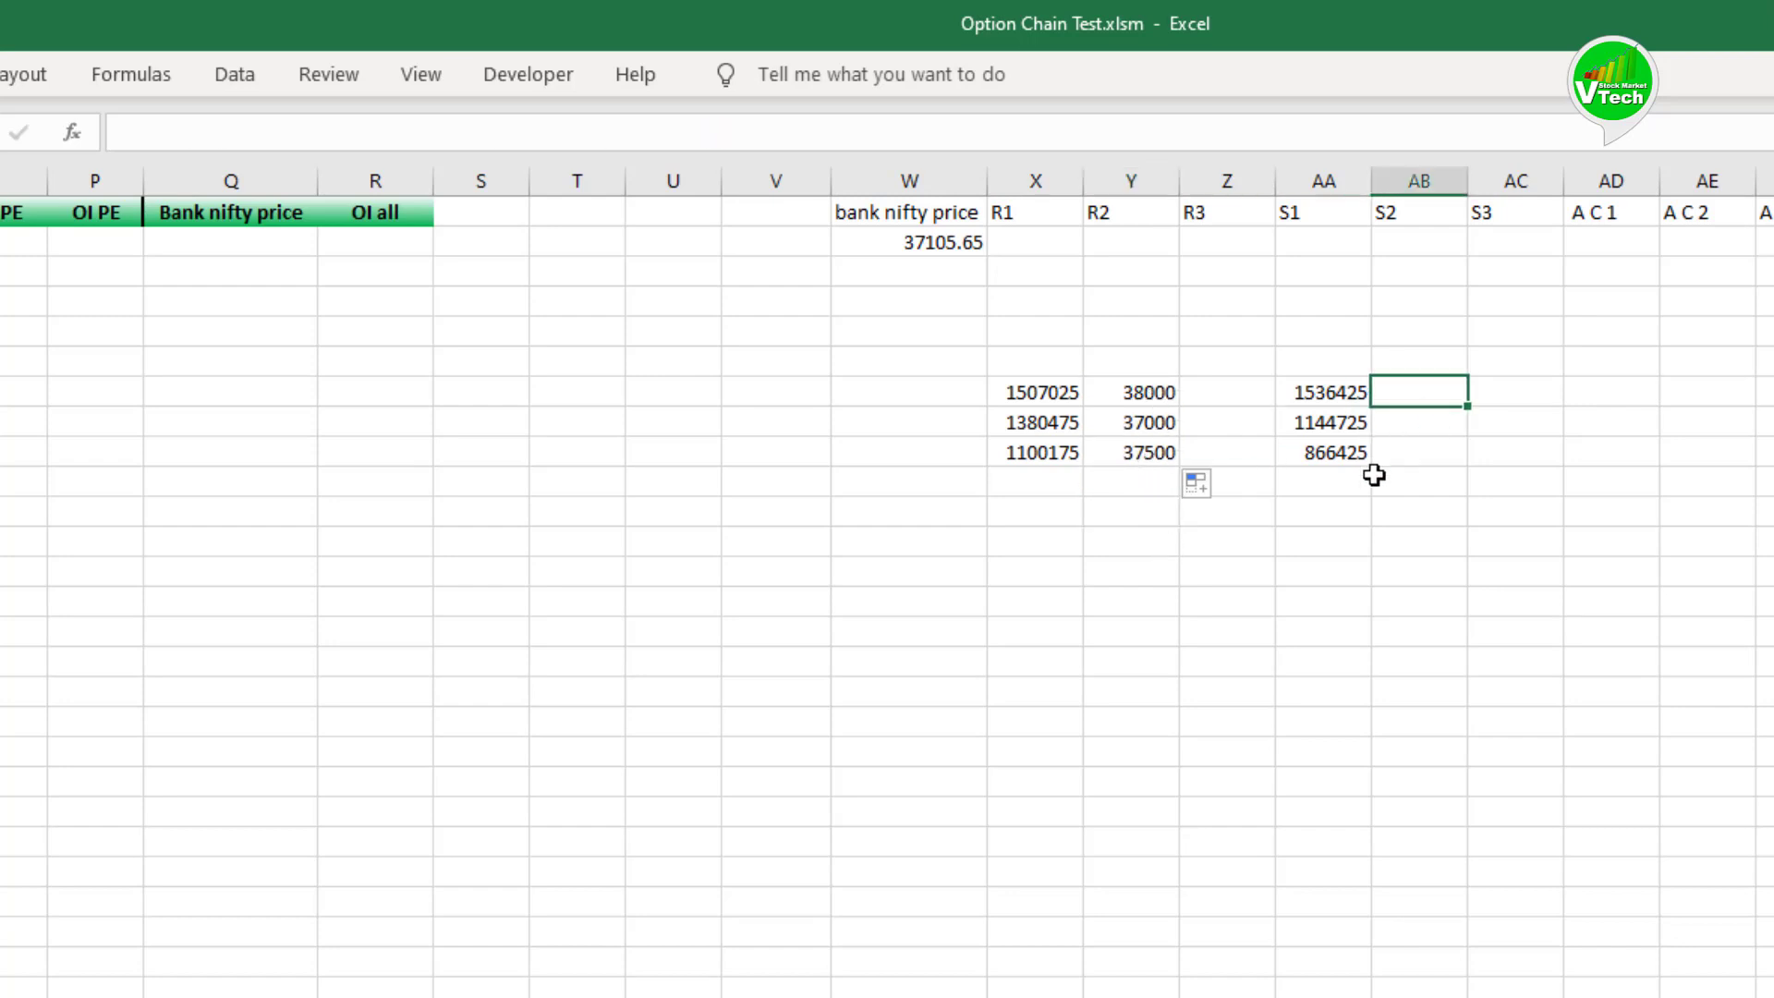
text(=SUMIF)
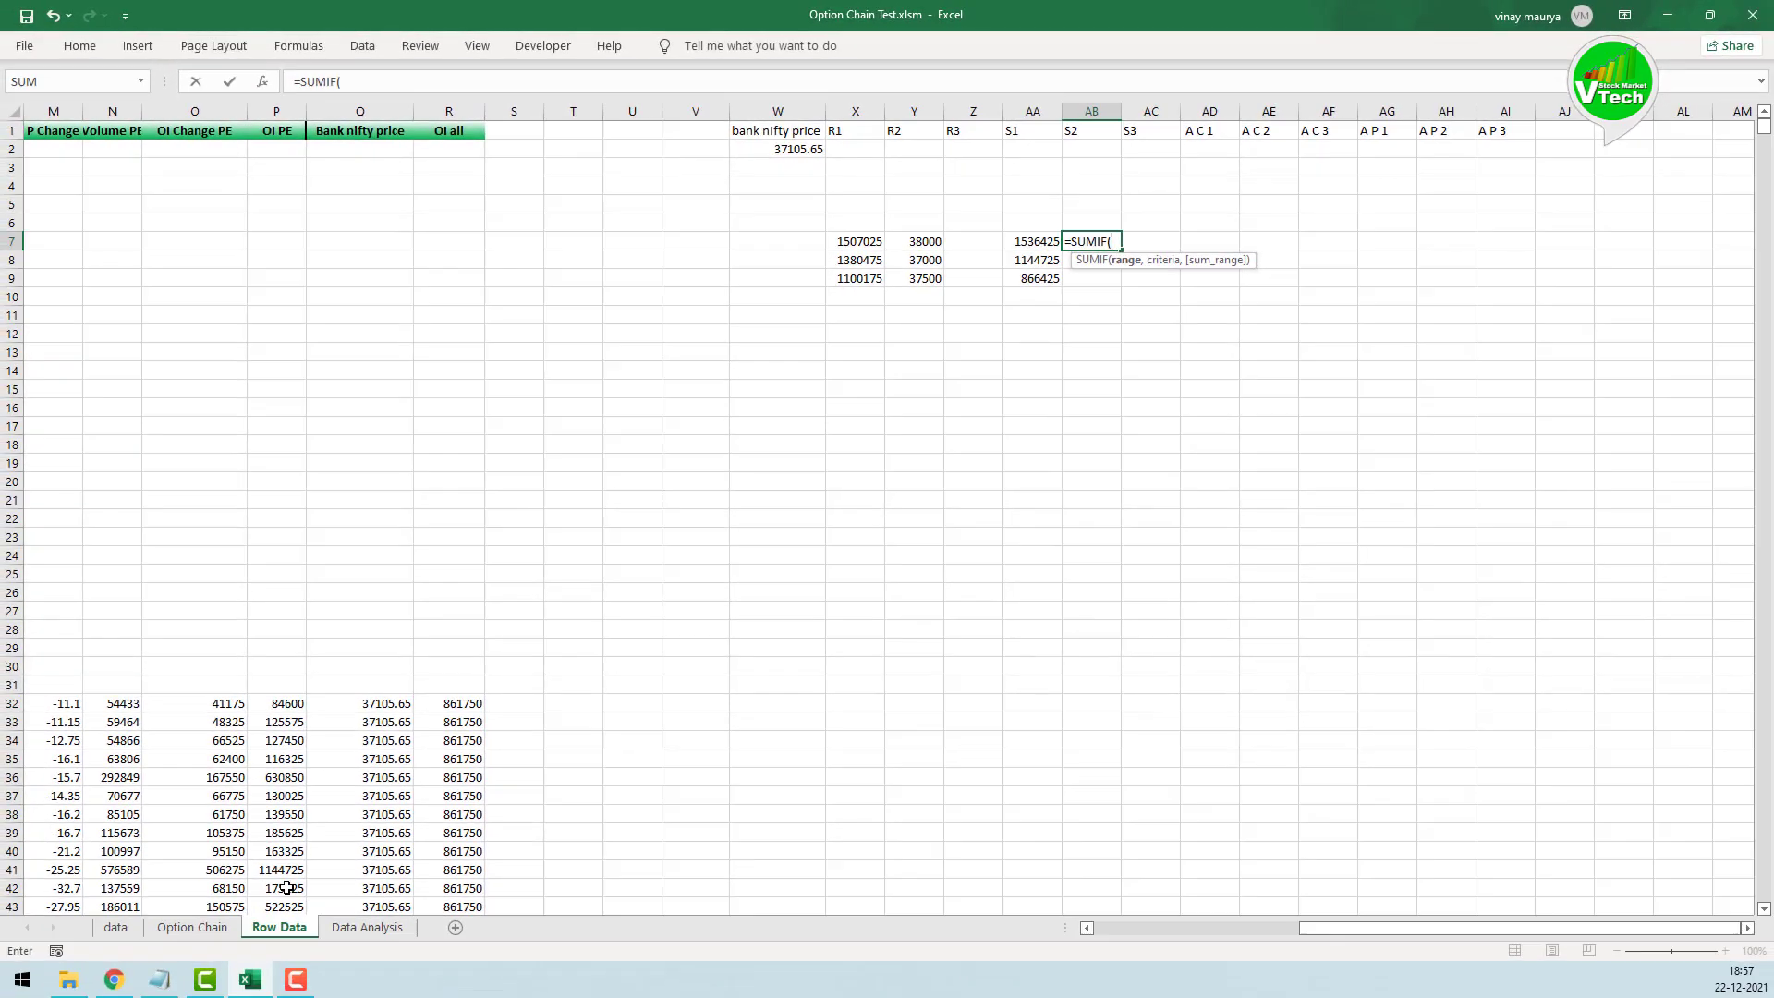
click(192, 926)
scroll(1114, 443, up, 3)
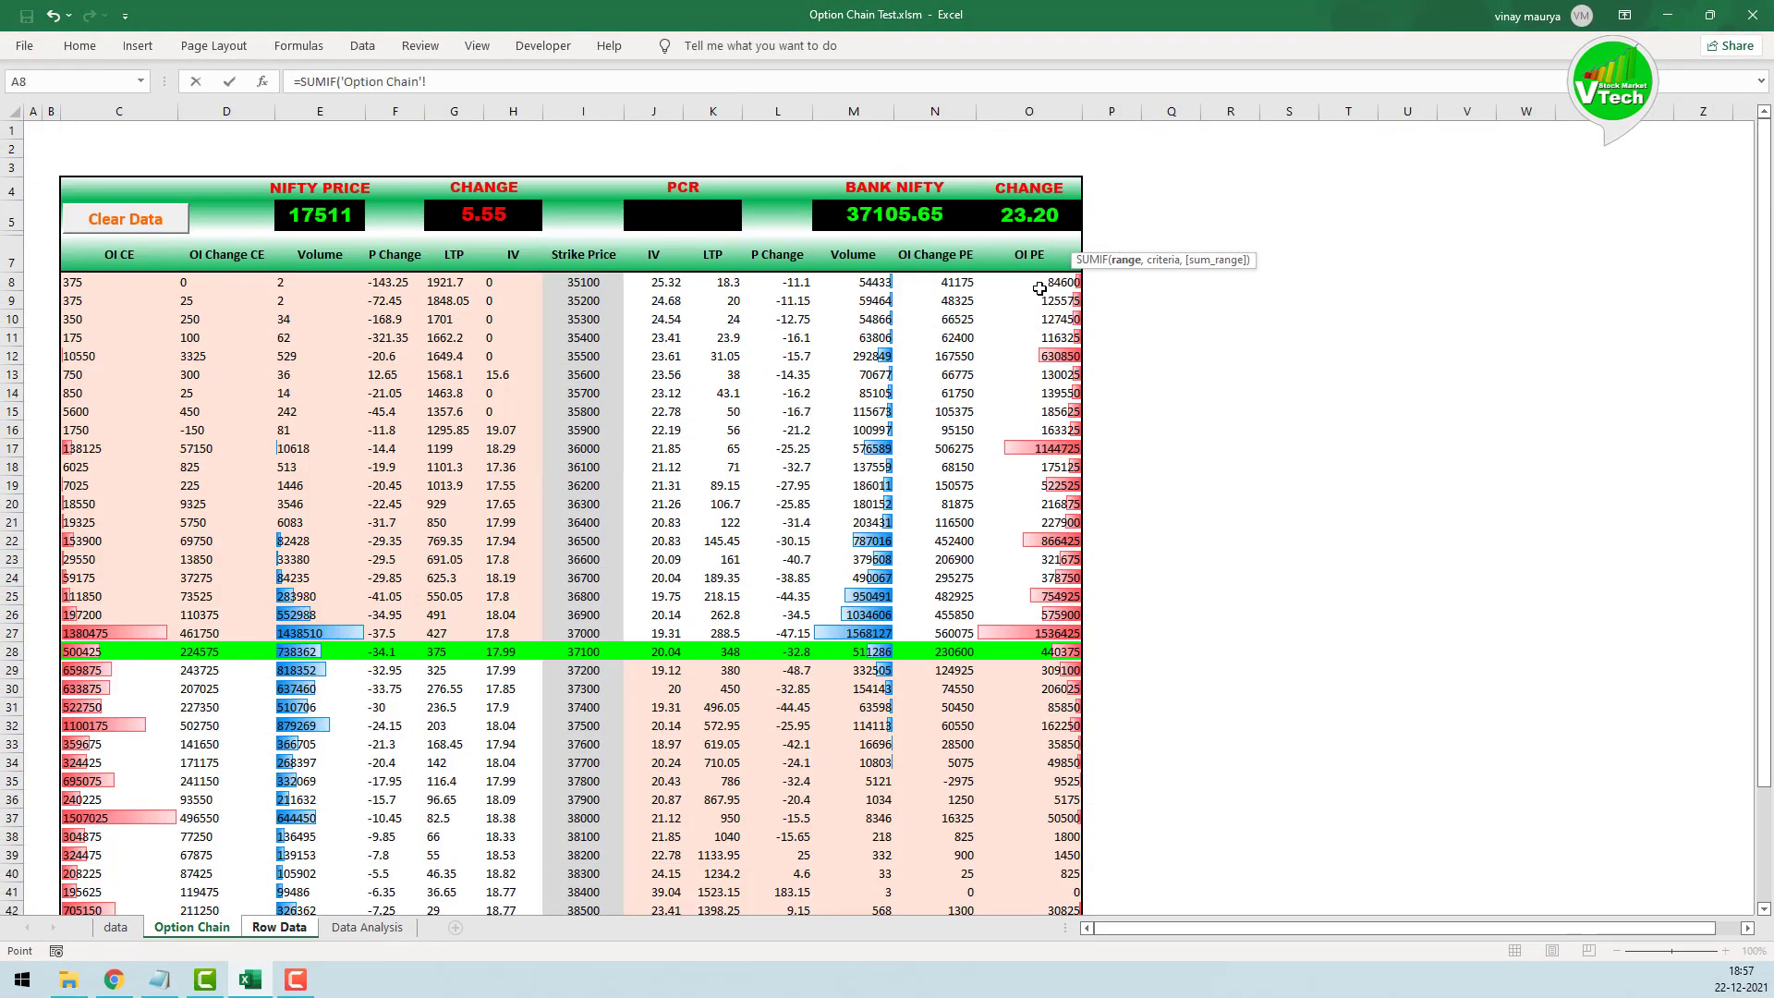
drag(1042, 284, 1028, 869)
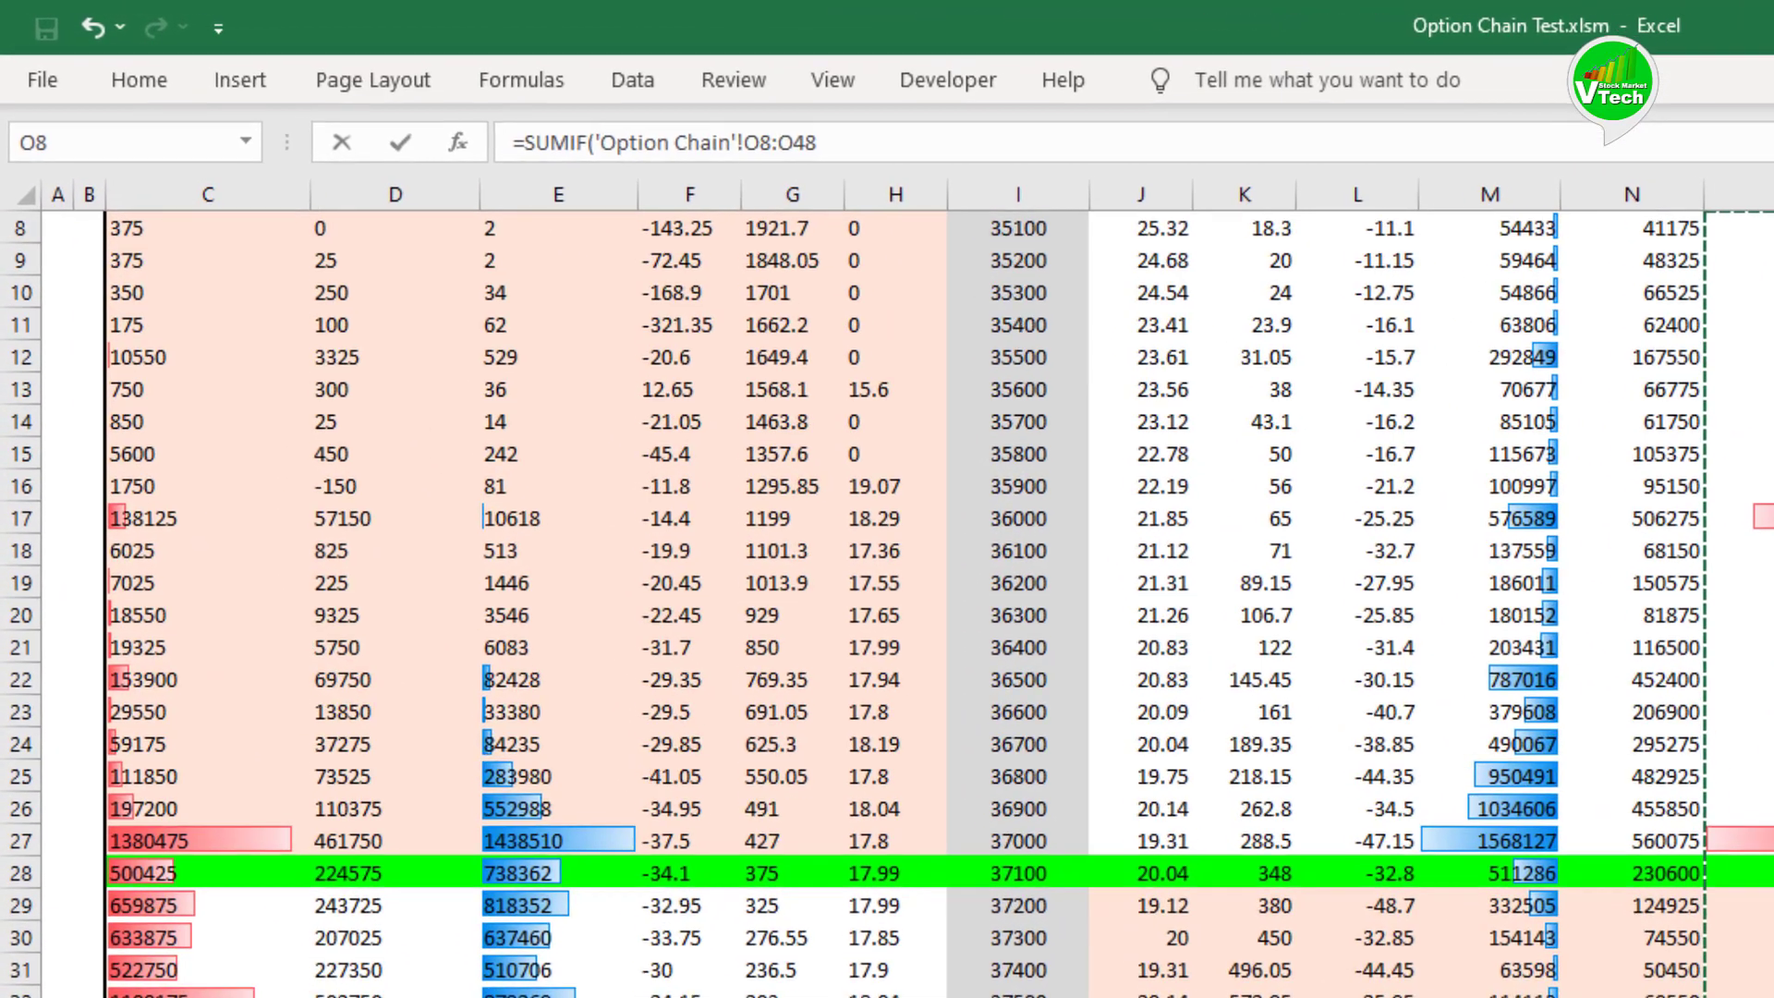
key(F4)
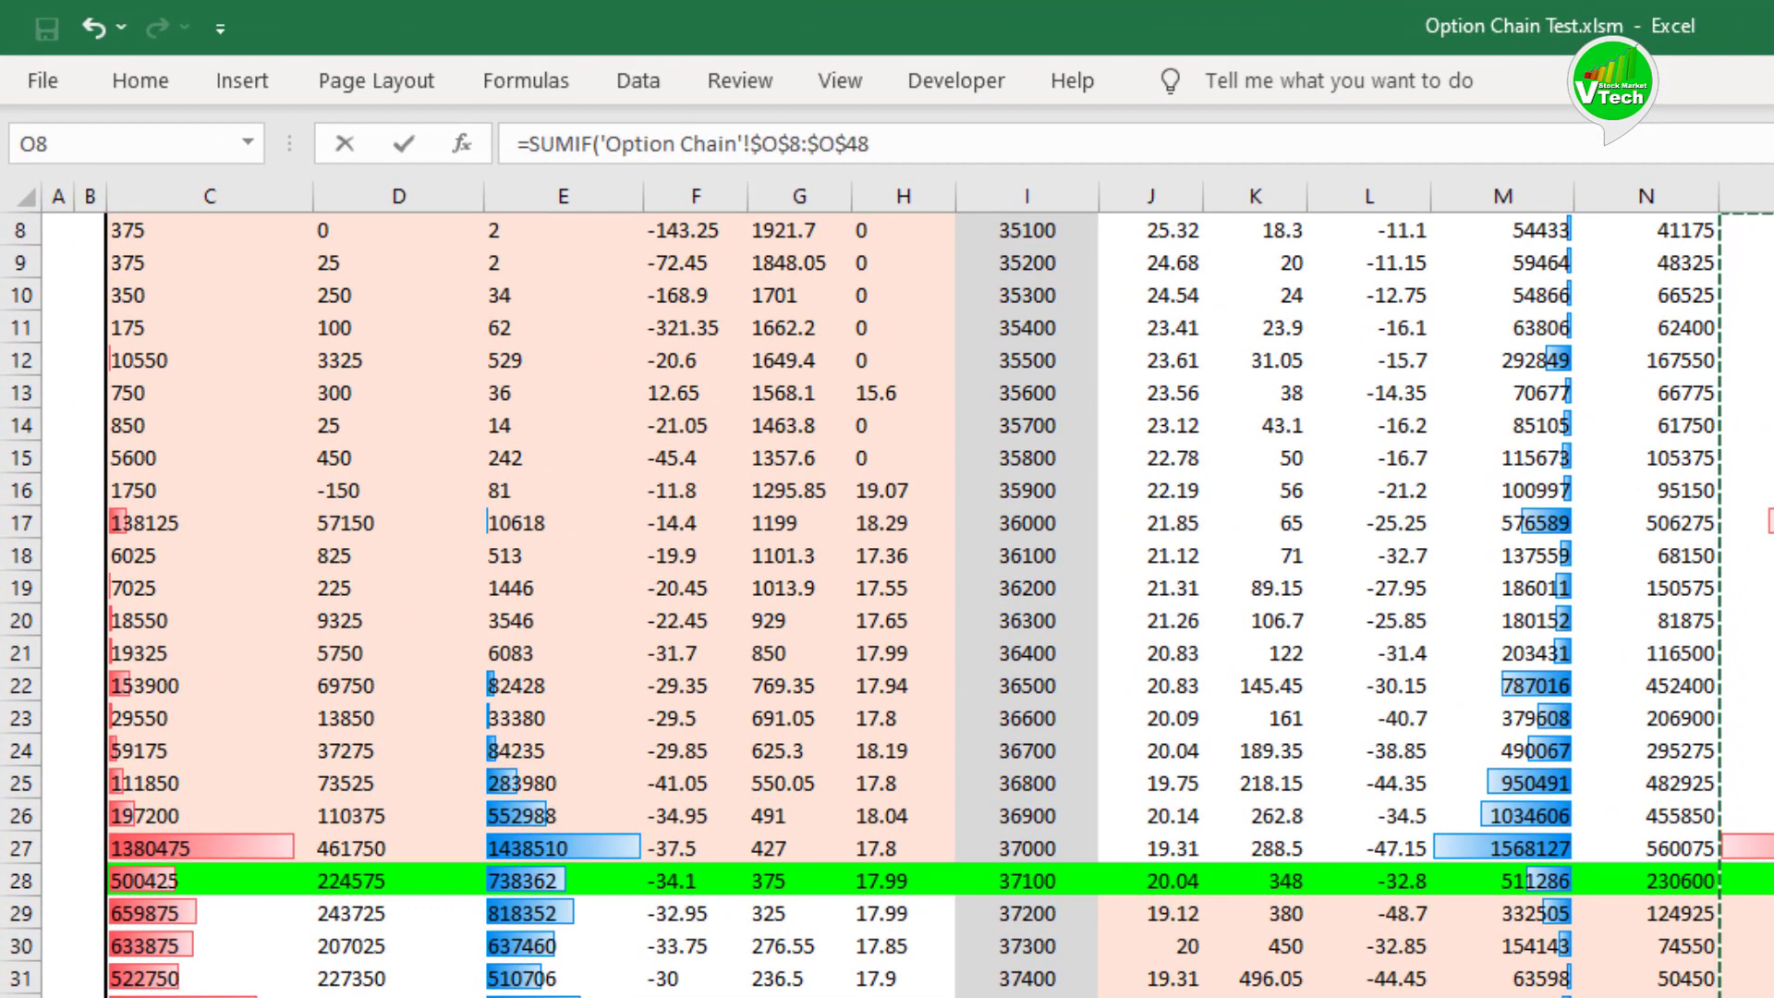
text(,)
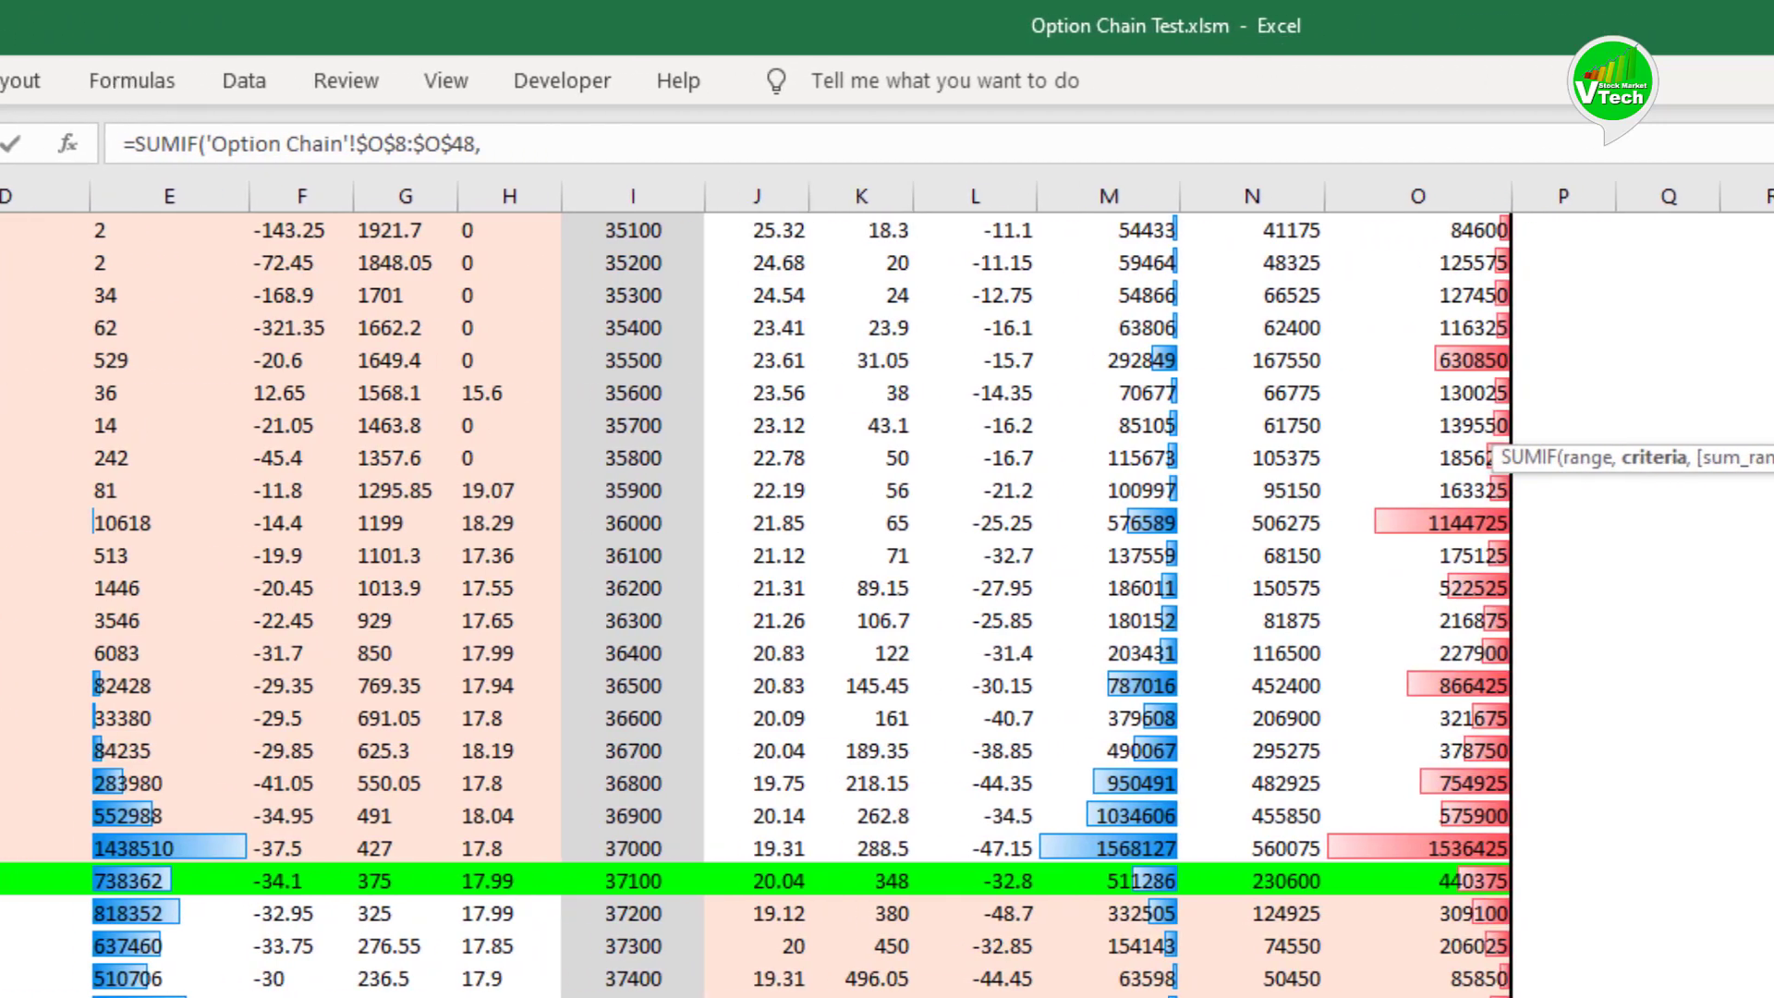
Step: Complete the AB7 SUMIF with criteria 'Row Data'!AA7 and the strike prices 'Option Chain'!$I$8:$I$48 as the absolute sum range
click(325, 996)
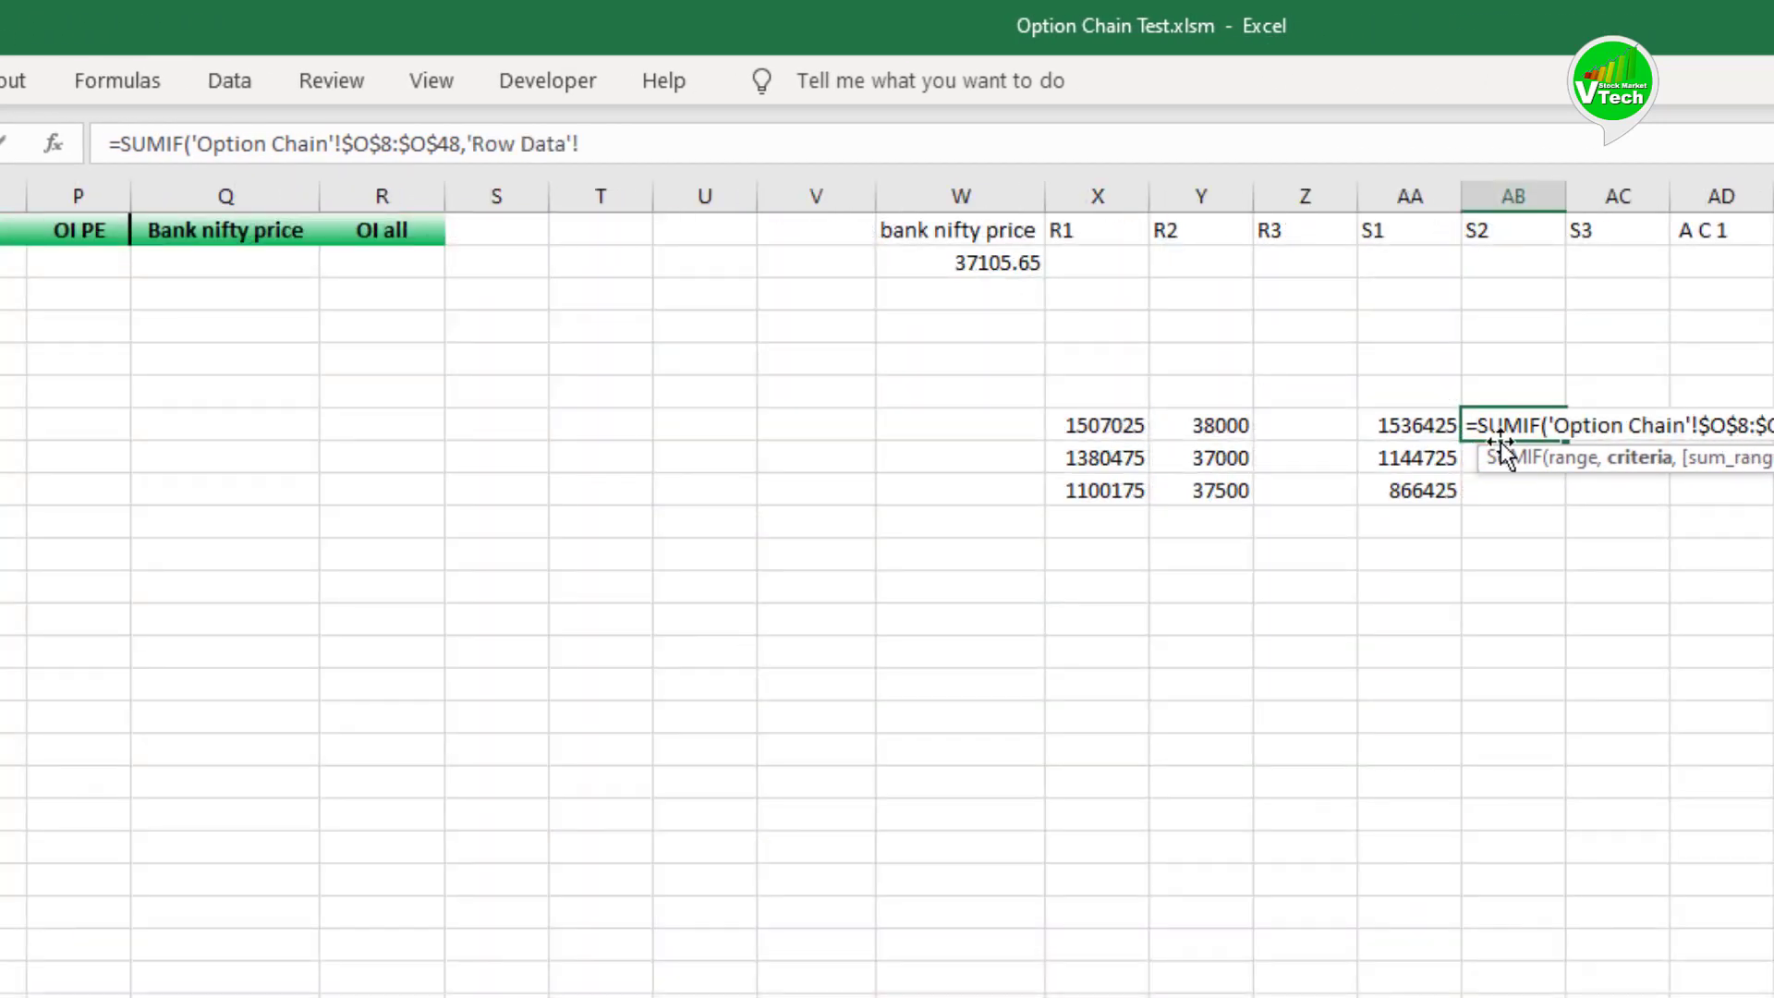
click(1402, 427)
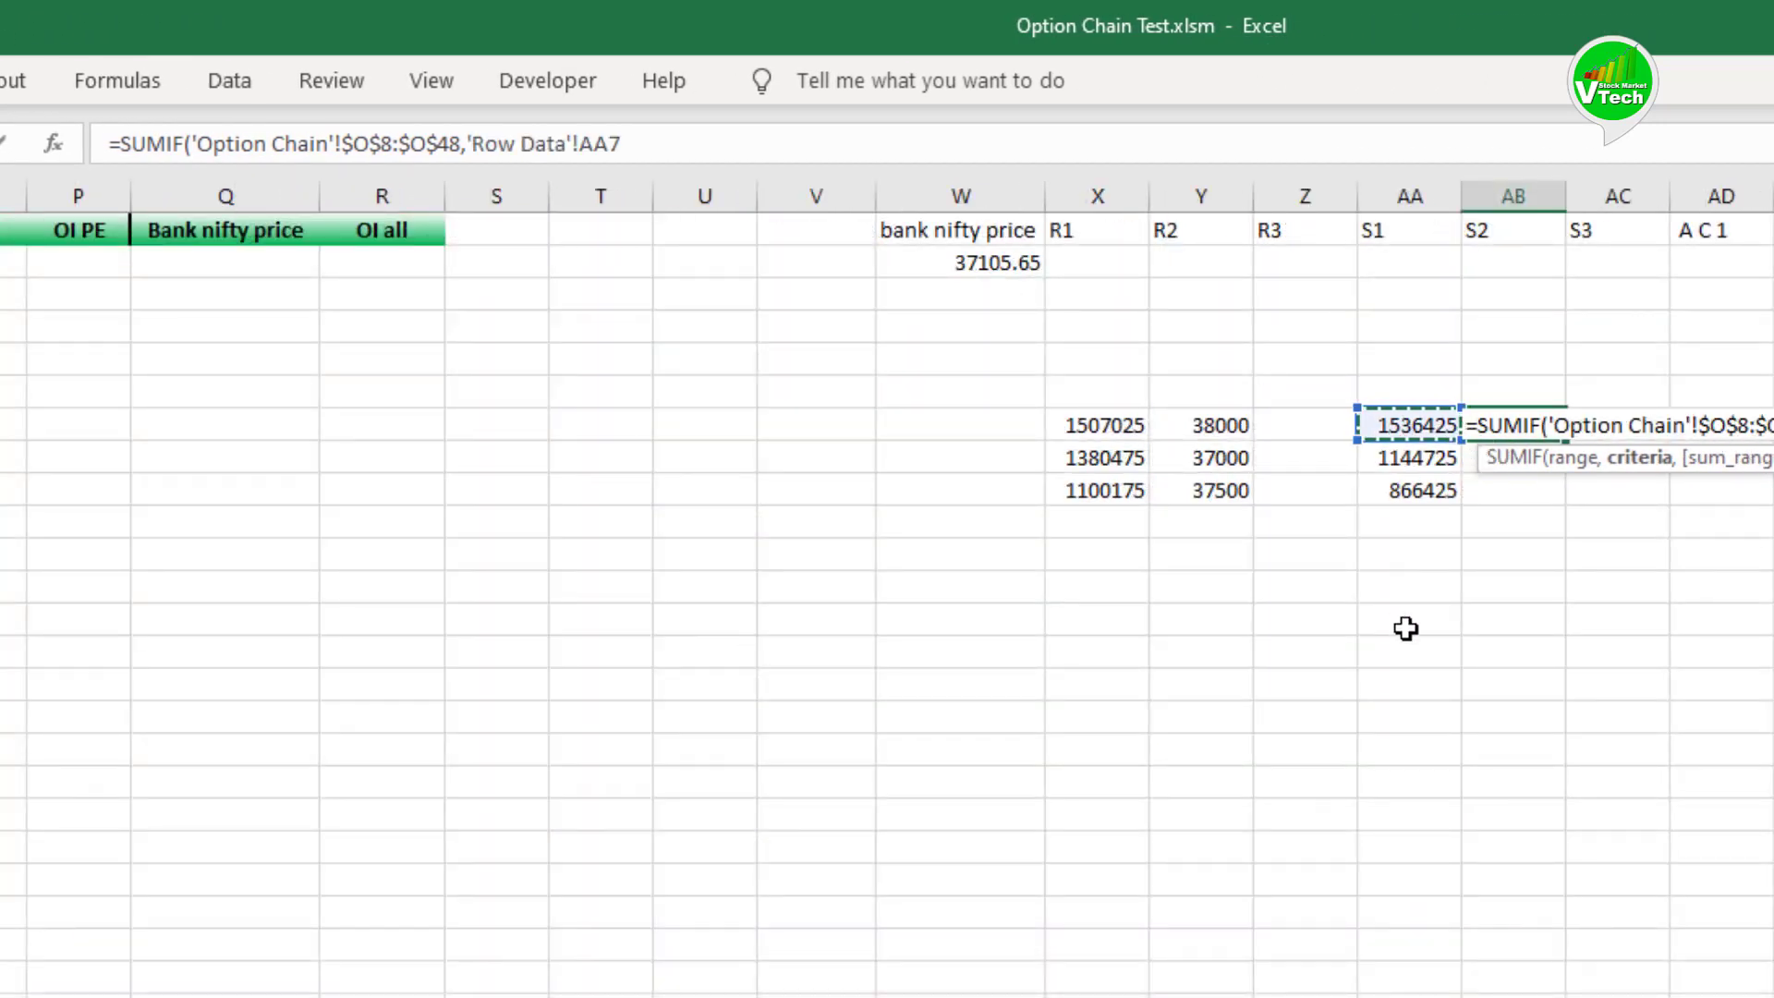
text(,)
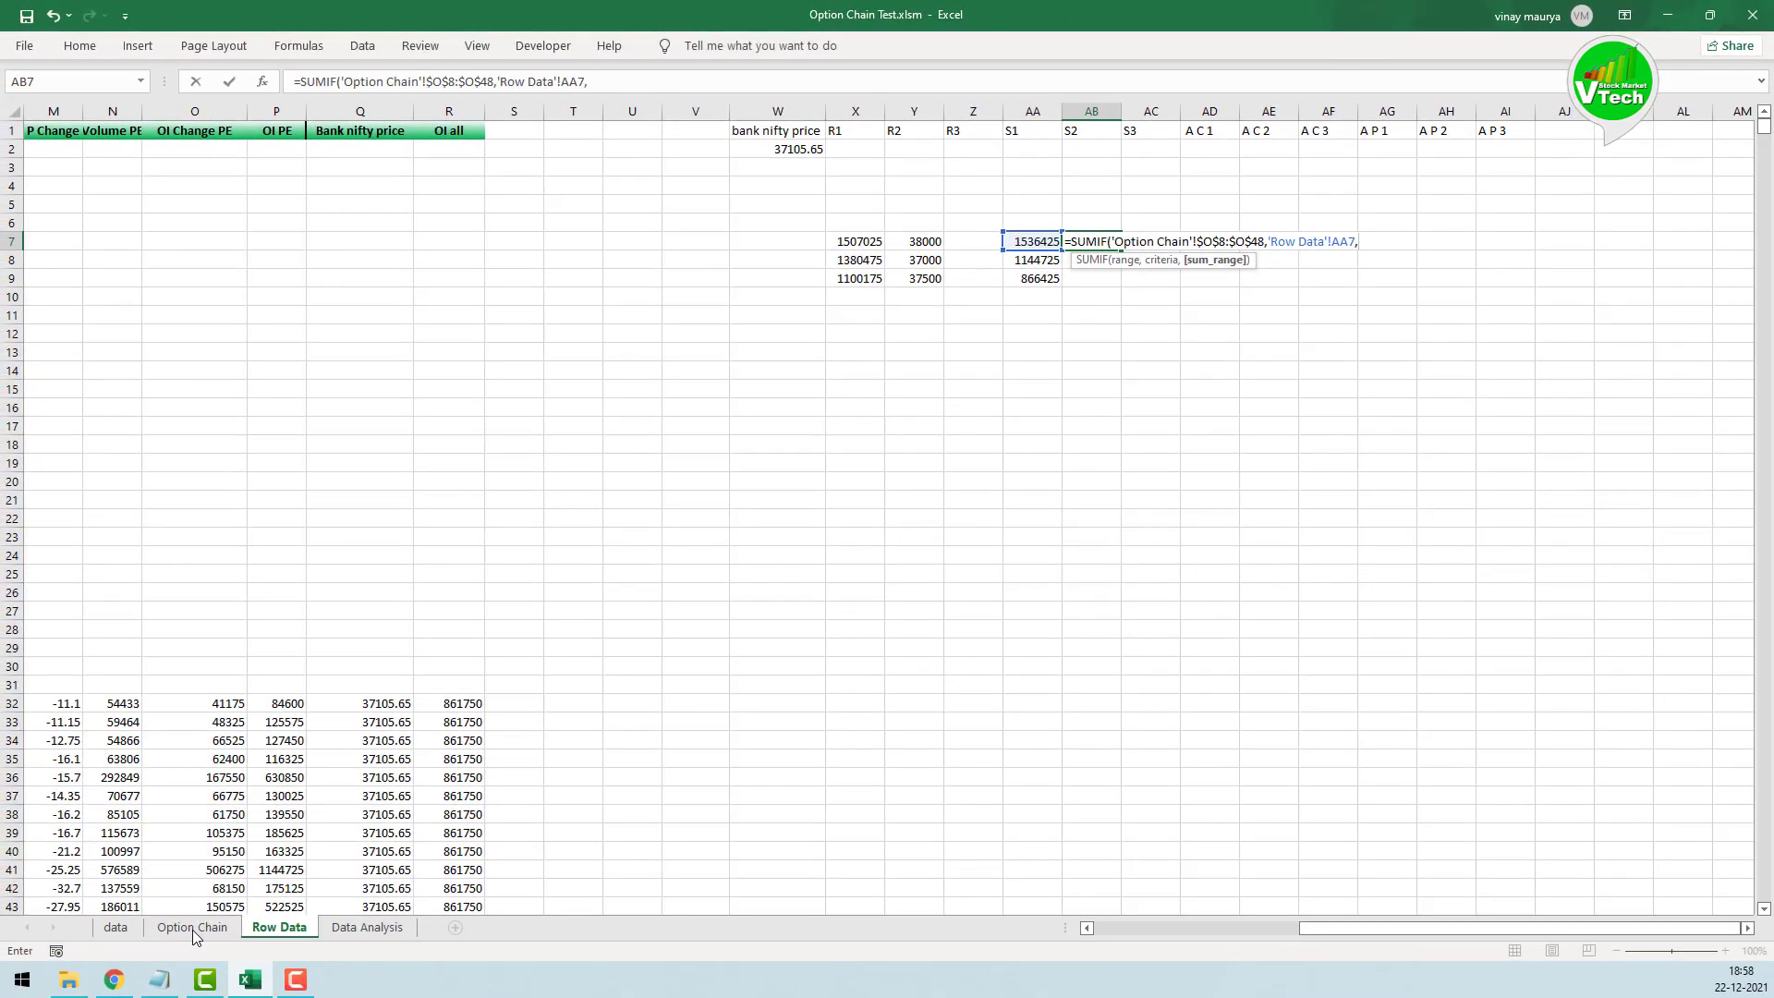
click(194, 930)
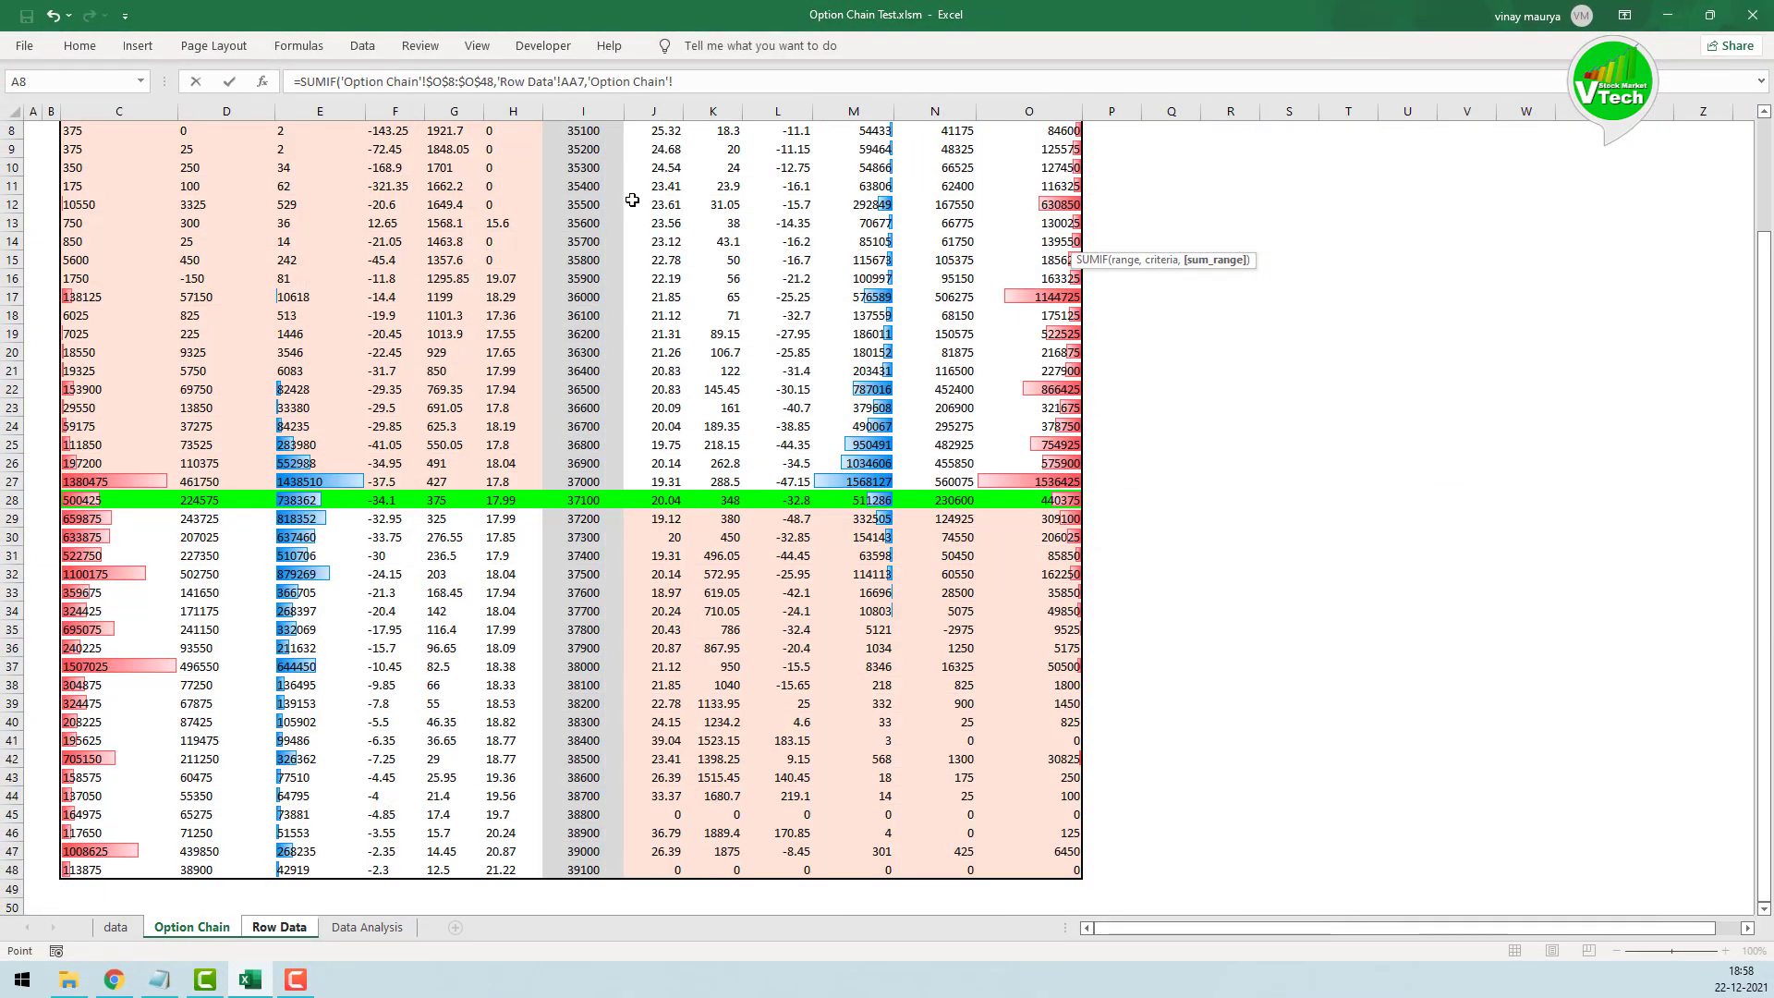
scroll(632, 200, up, 3)
drag(578, 286, 579, 914)
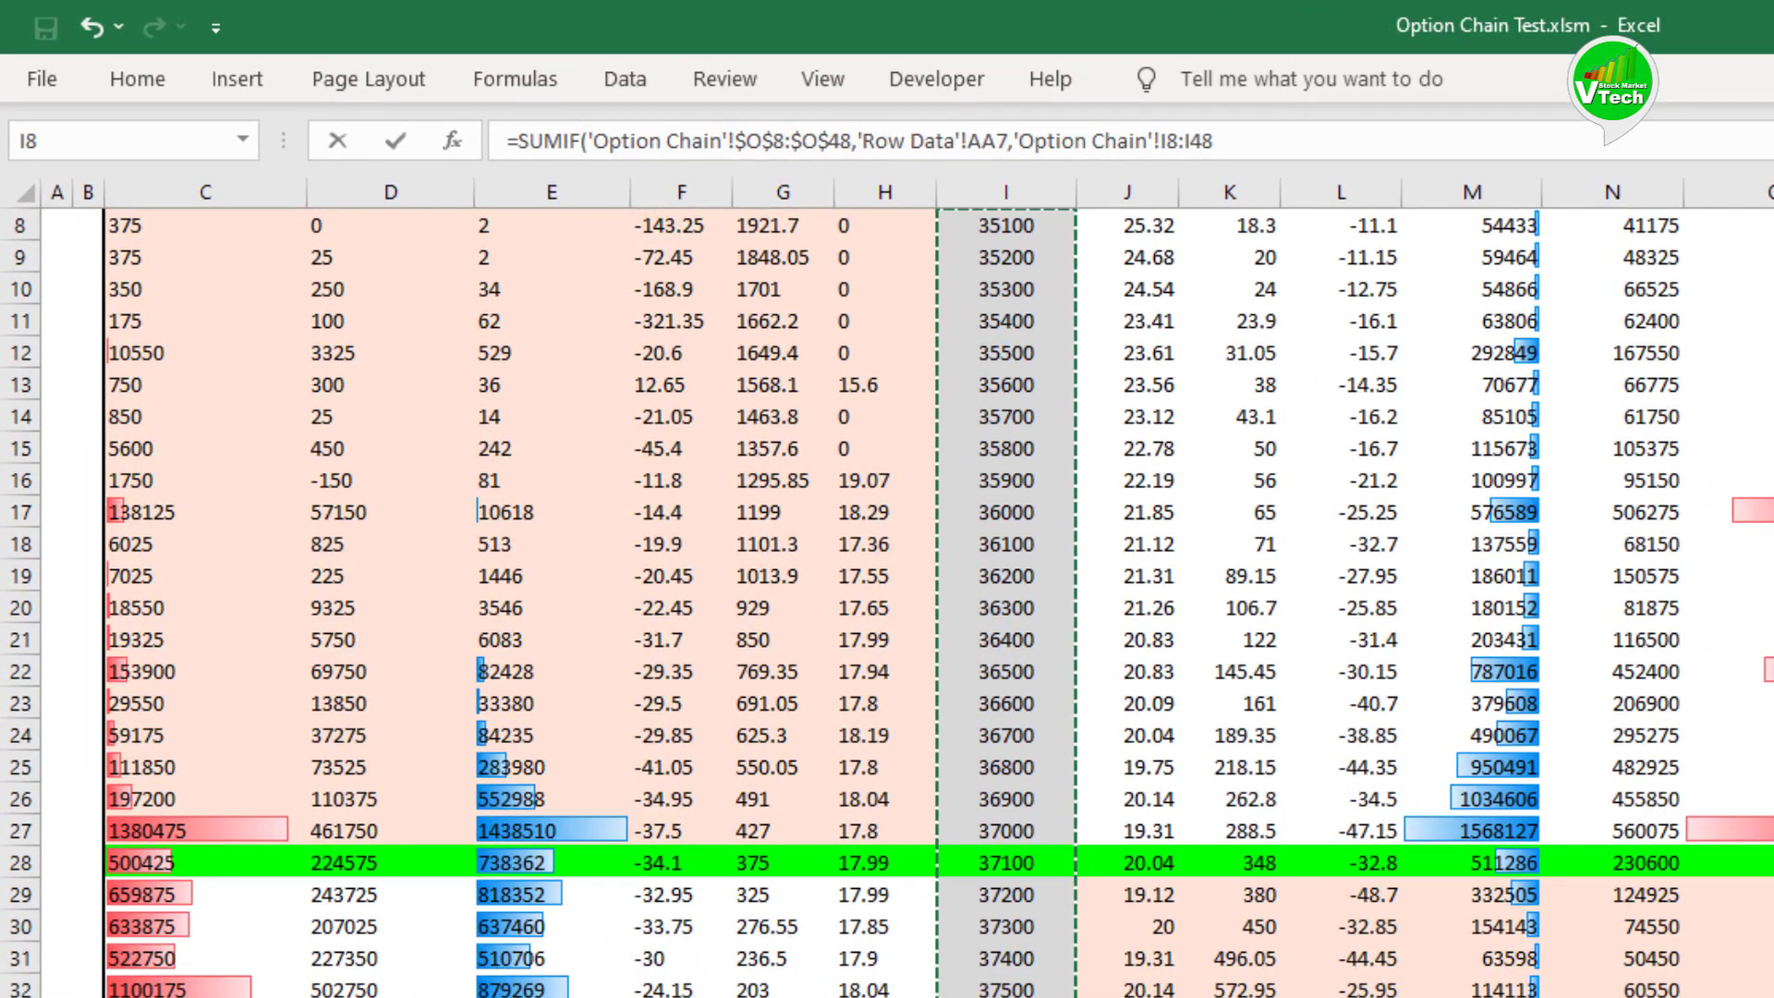
key(F4)
text())
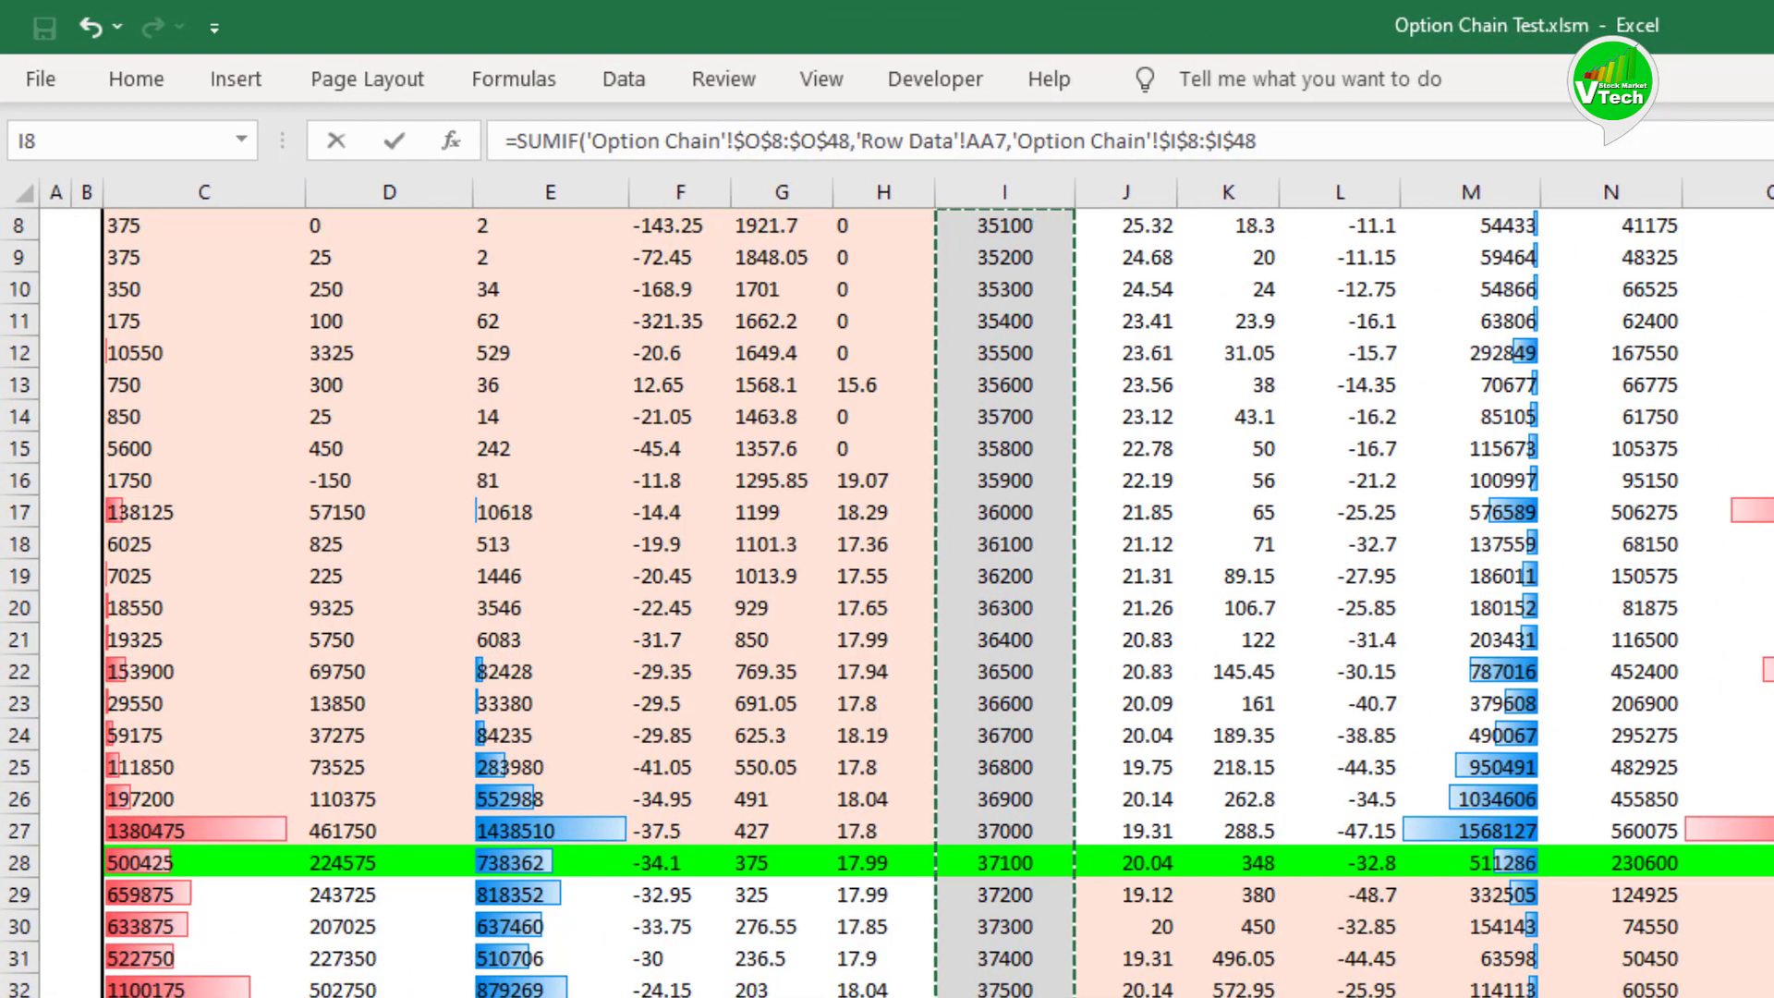
key(Return)
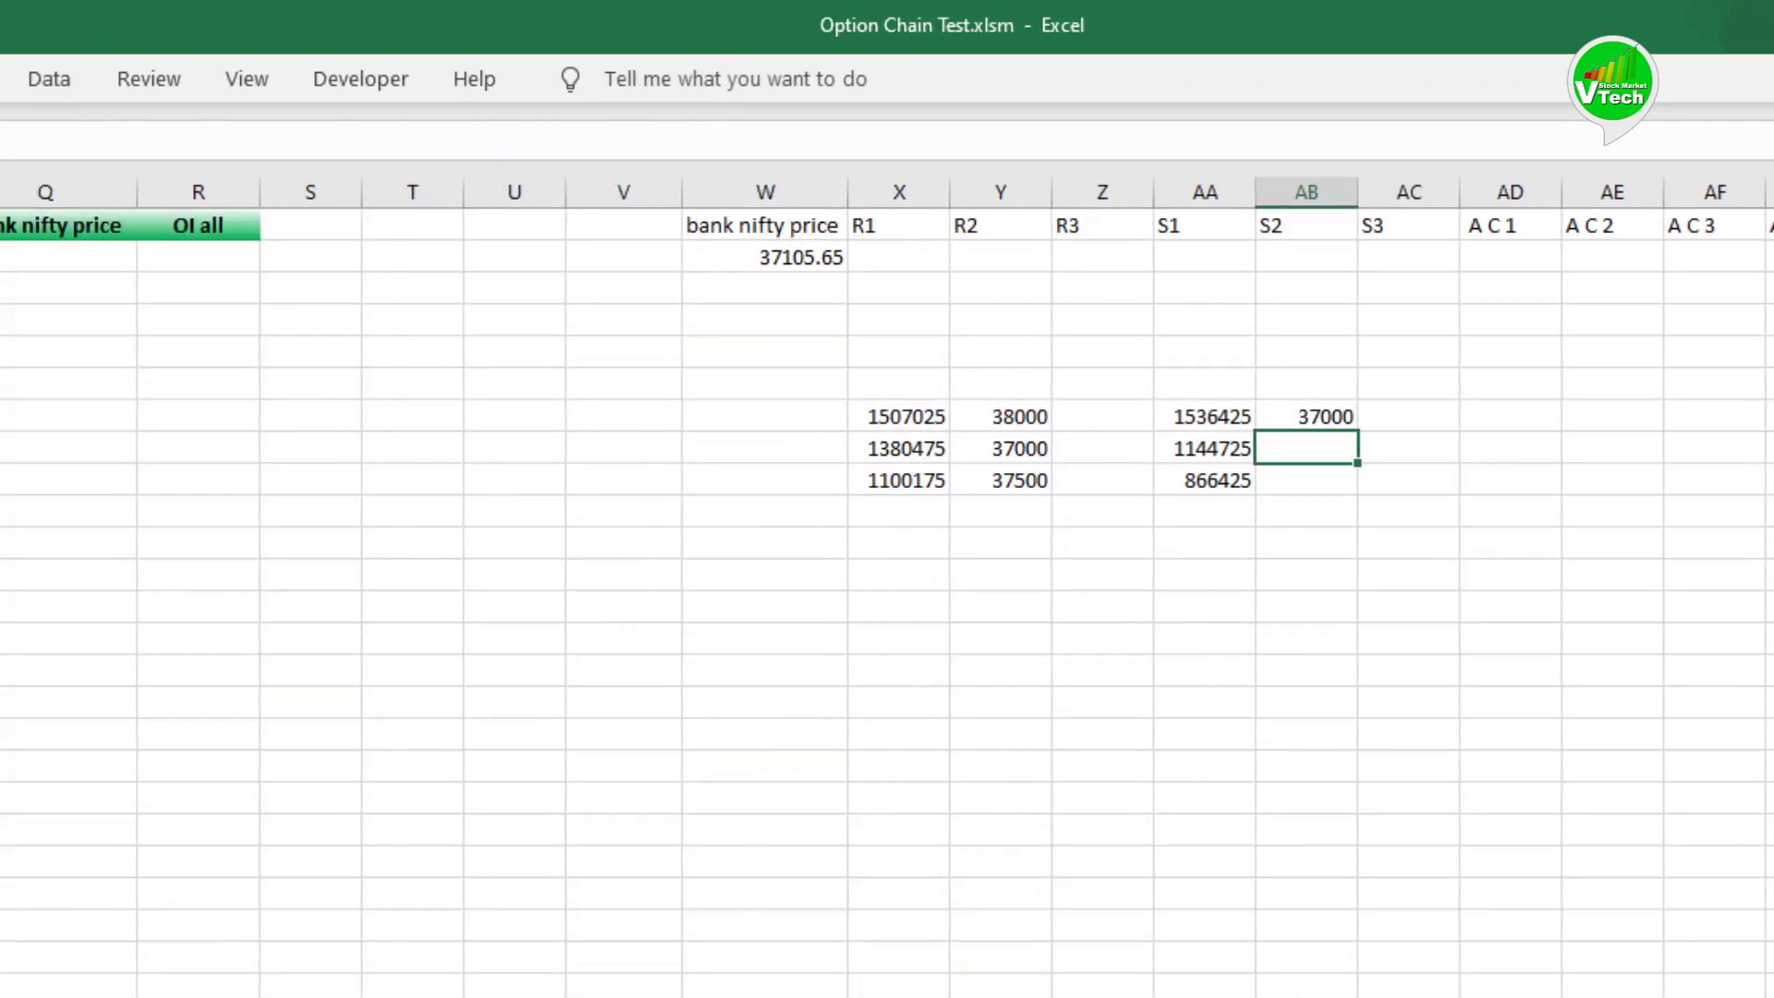
Step: Fill the SUMIF formula from AB7 down through AB9
click(1469, 418)
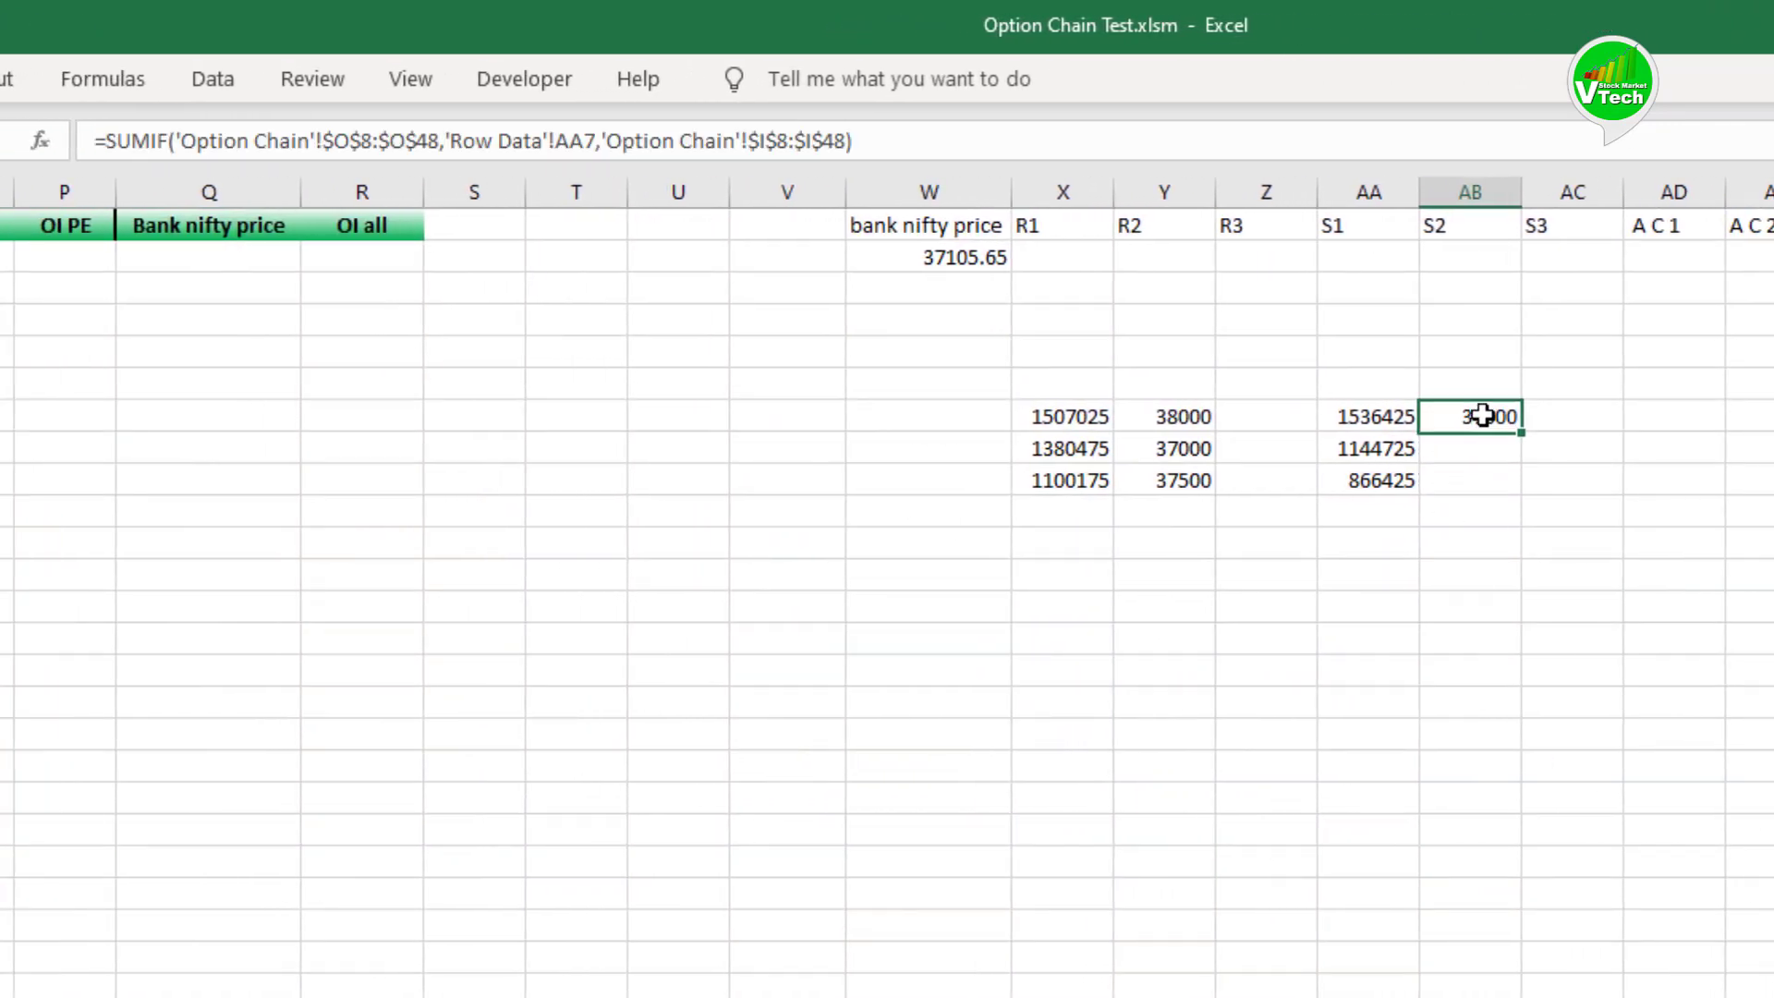
drag(1521, 430, 1517, 489)
click(1502, 591)
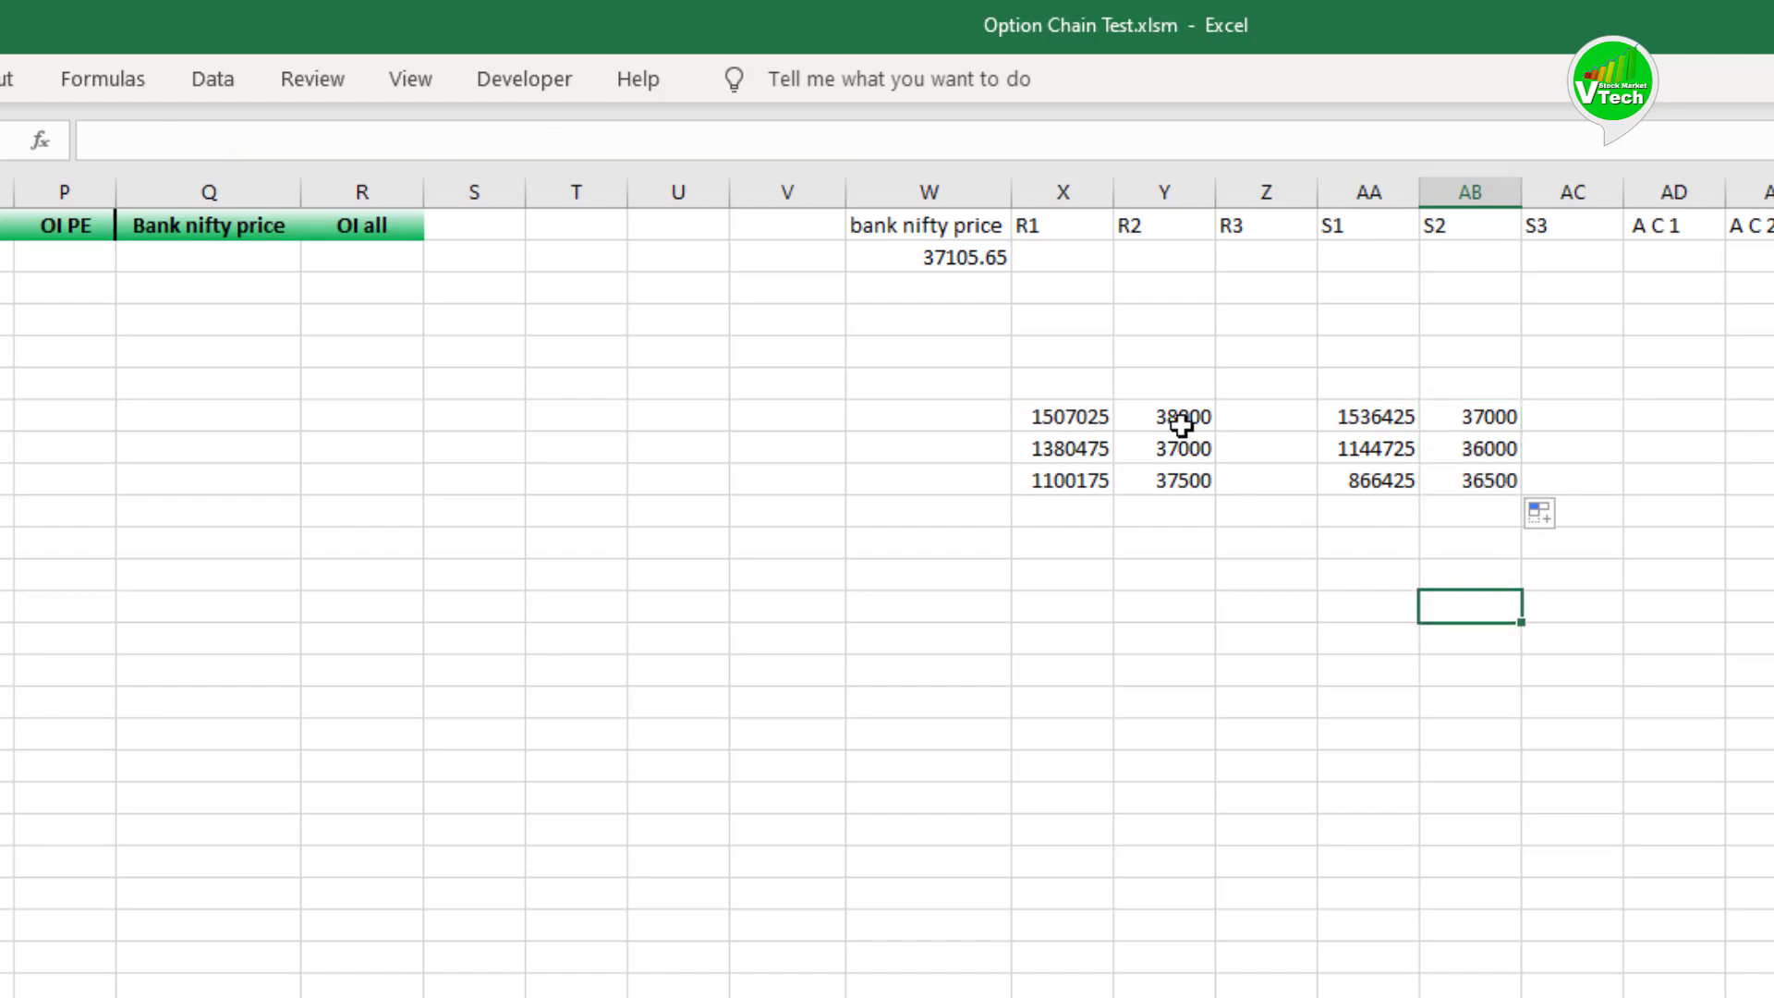
Step: Enter =LARGE($Y$7:$Y$9,3) in X2 under R1 to return the third-largest call strike
click(1061, 260)
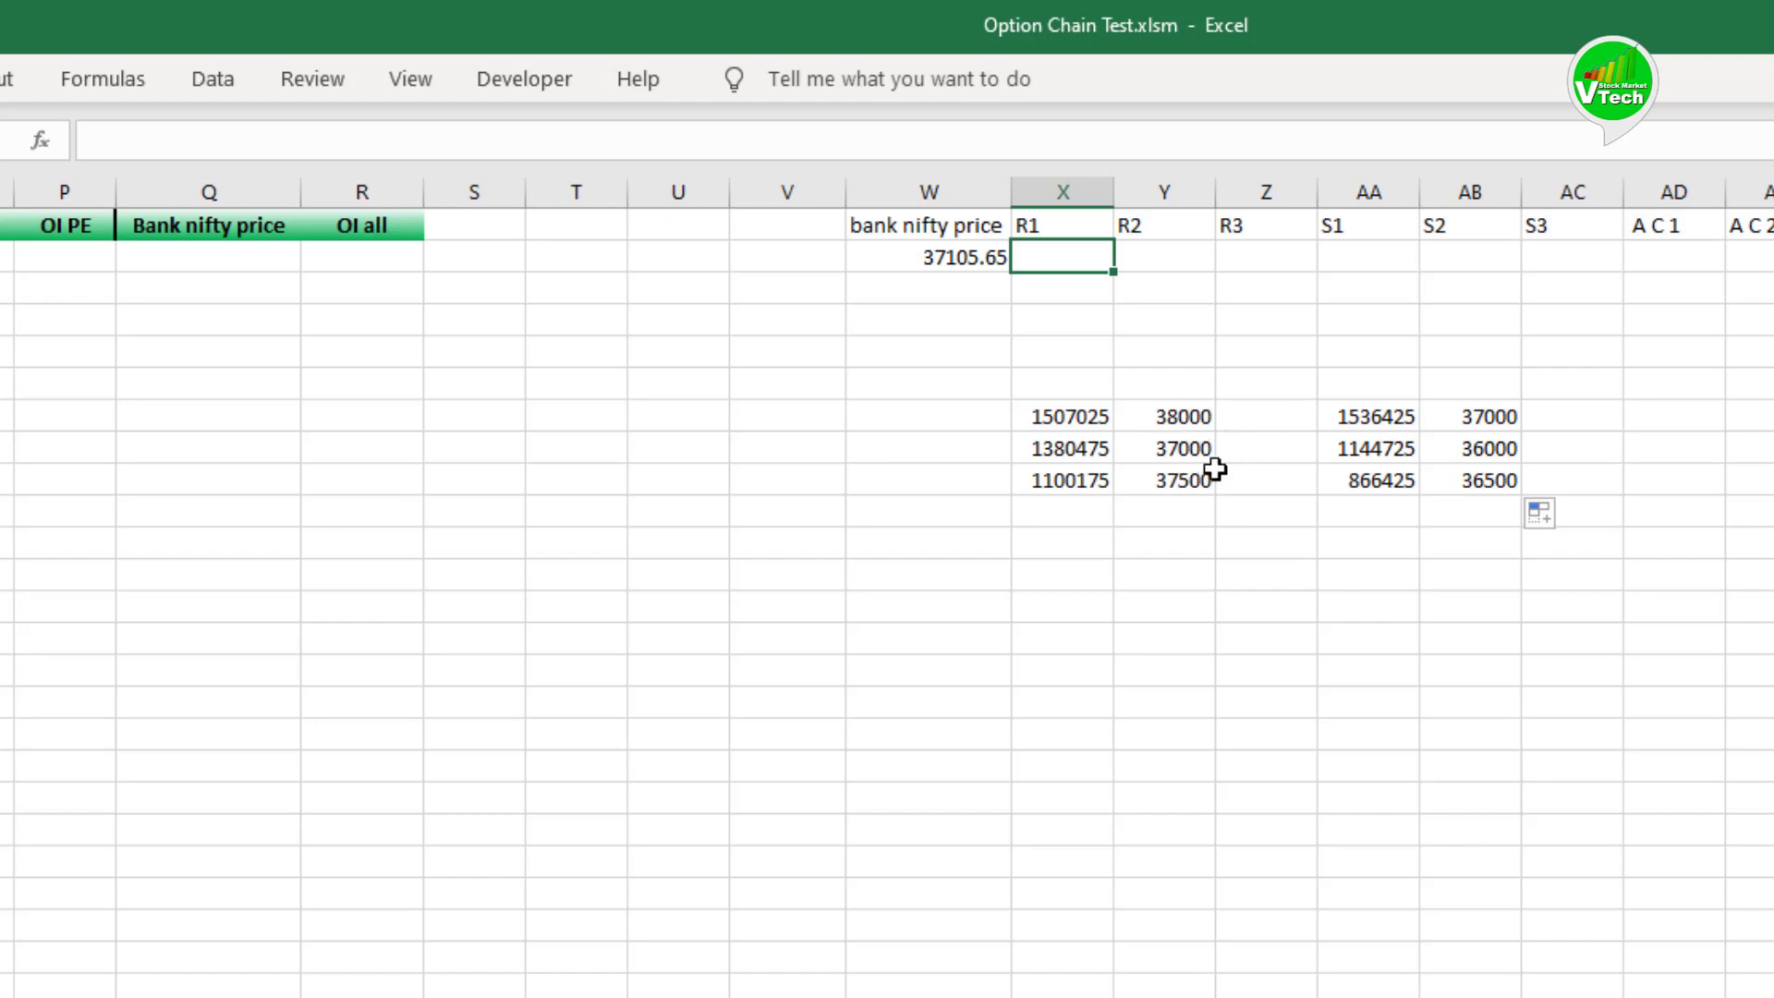
text(=L)
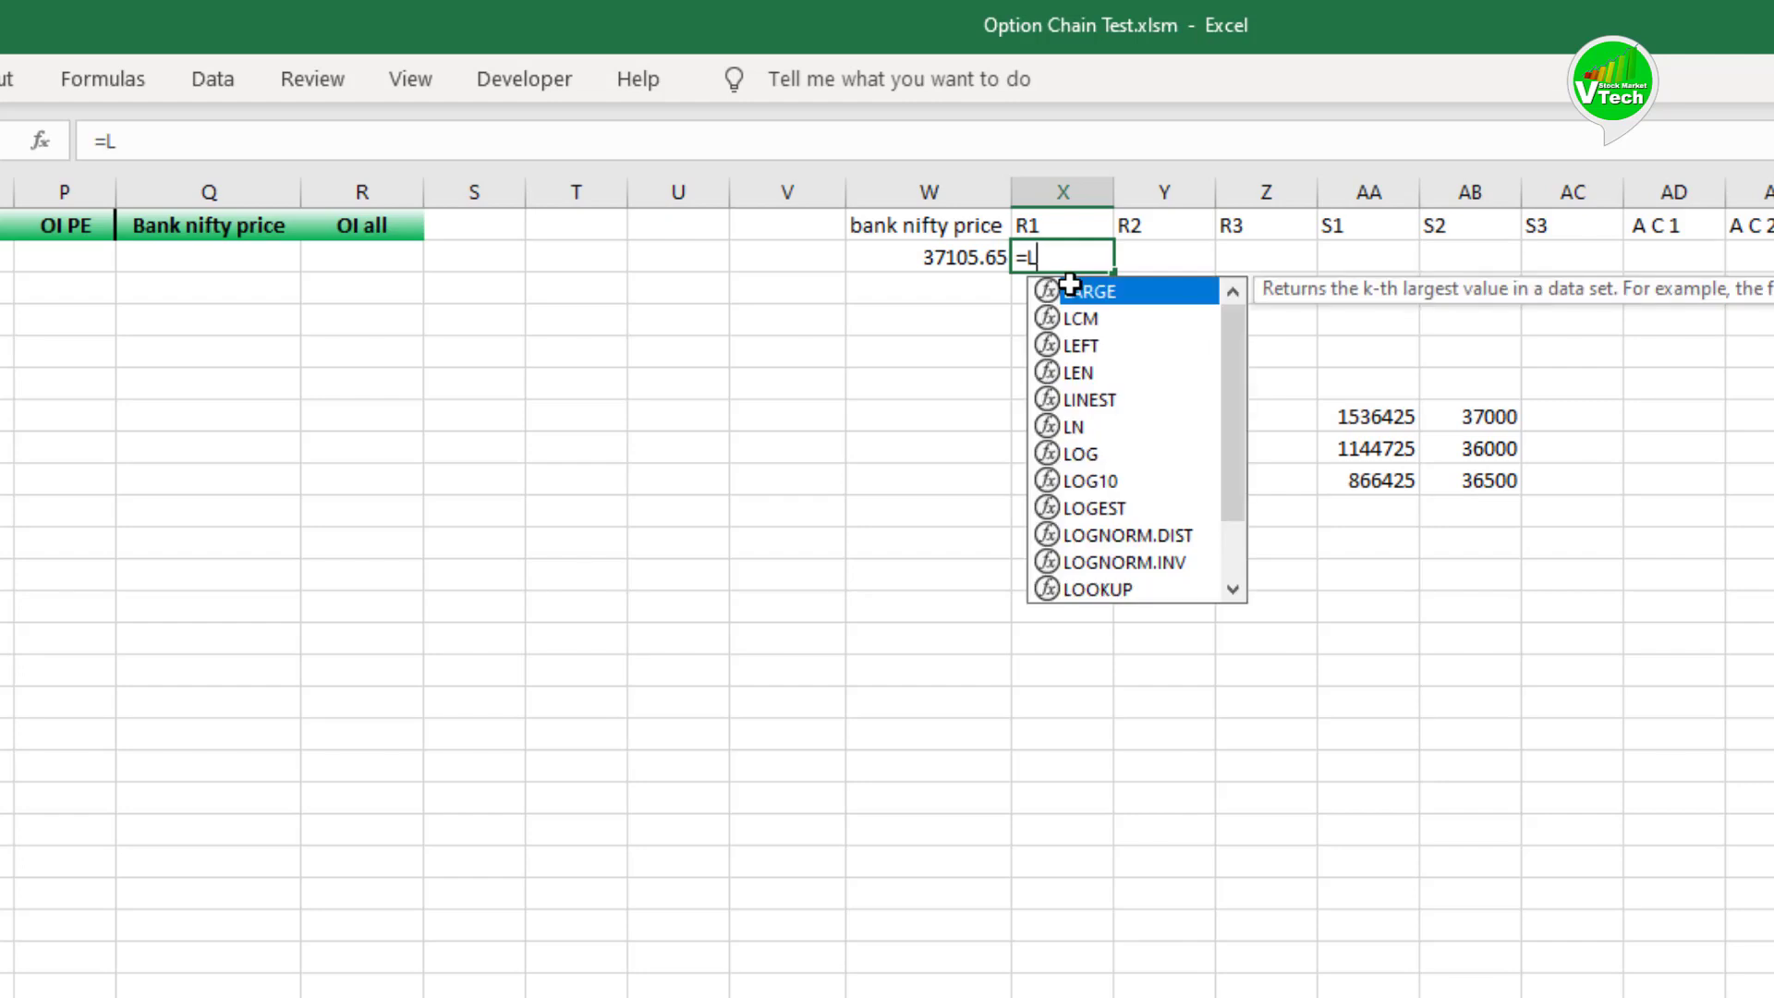
text(ARGE()
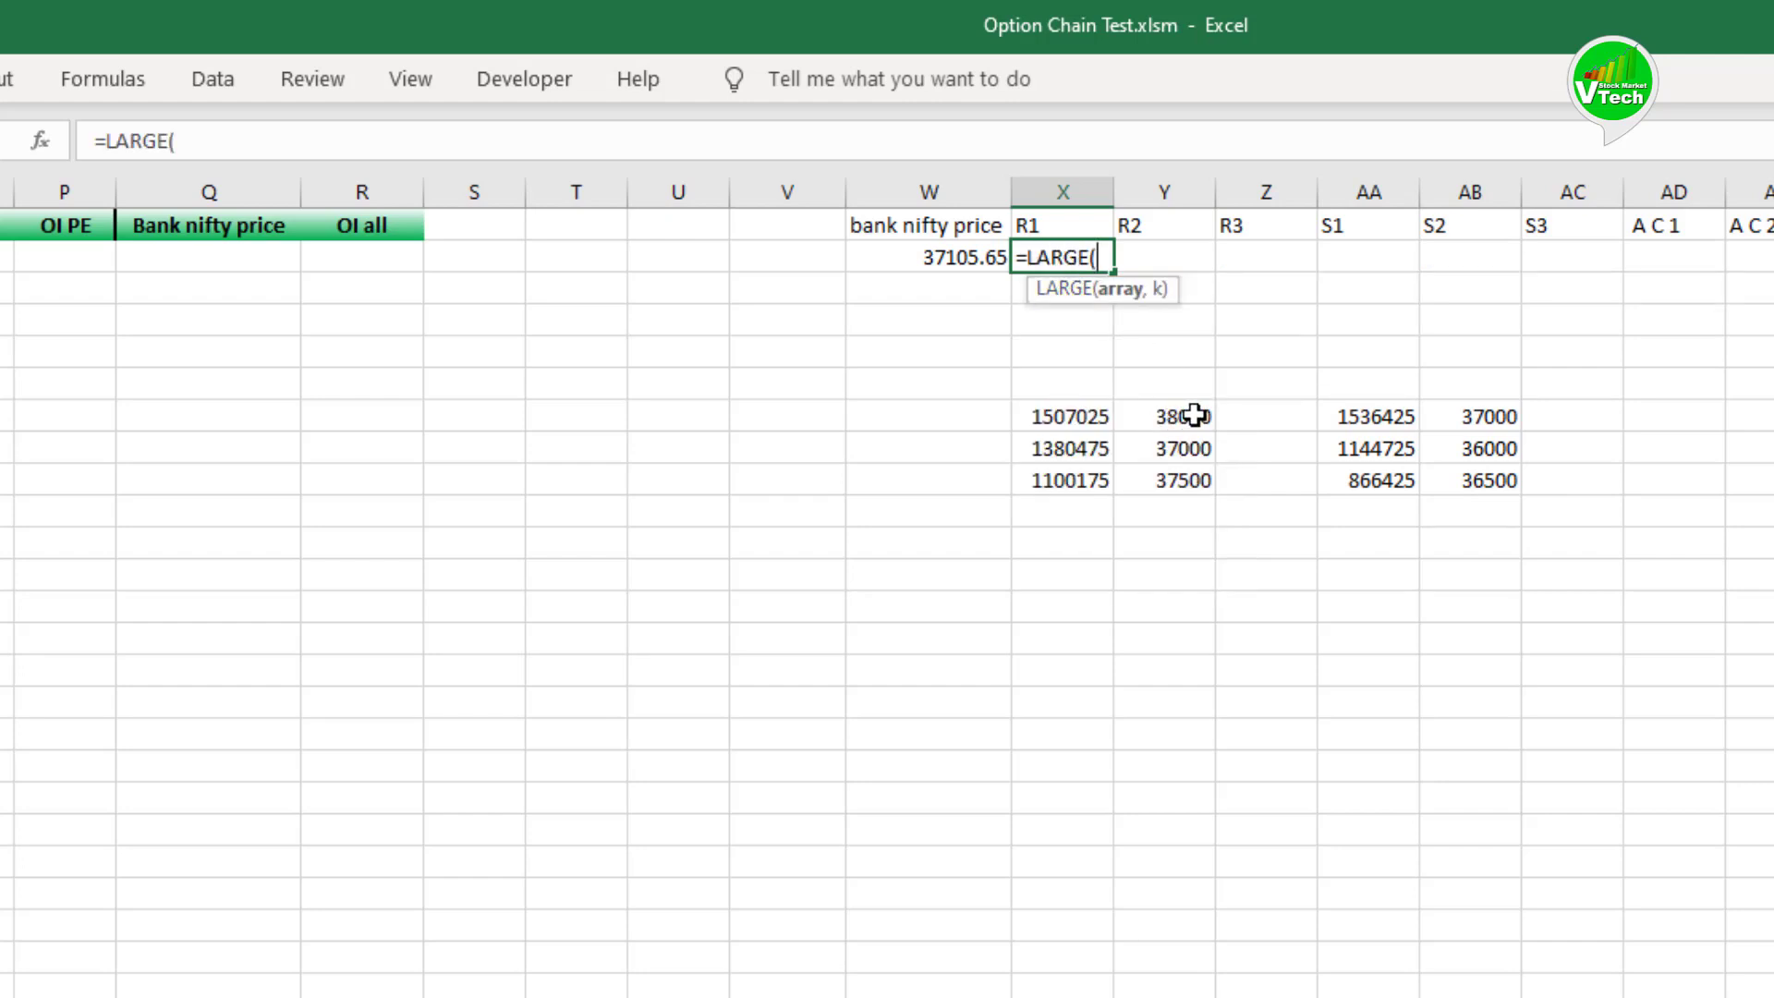
drag(1196, 413, 1194, 488)
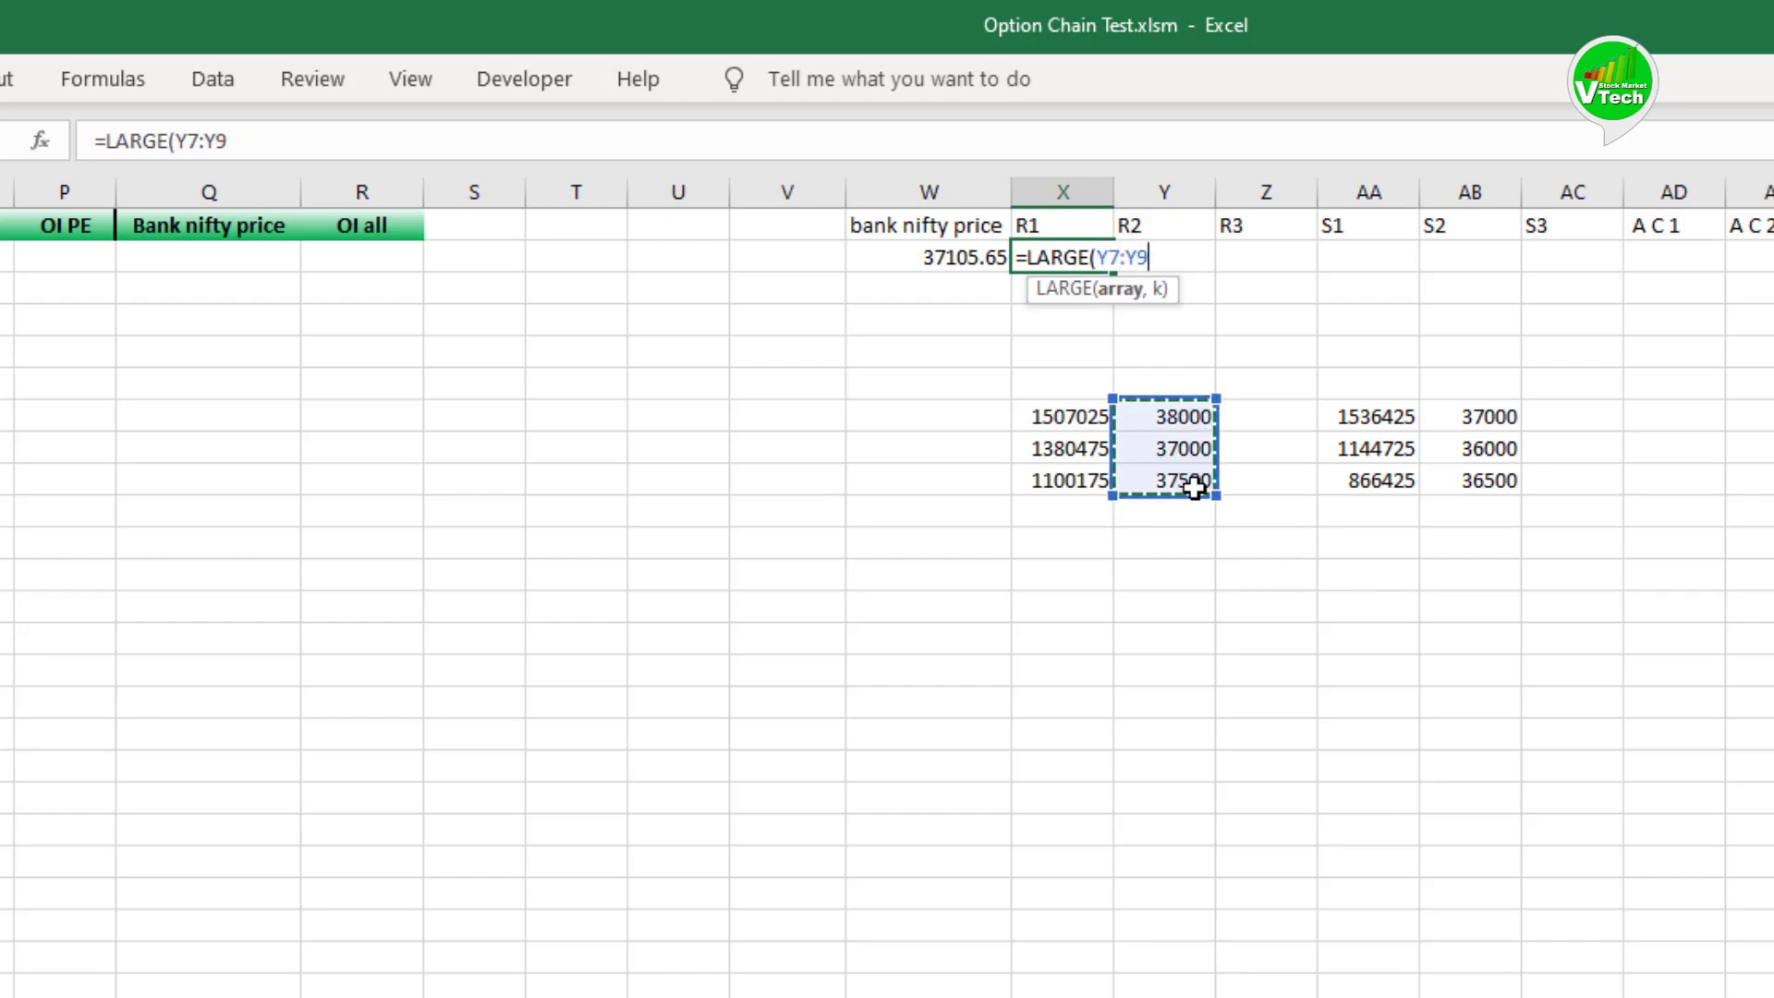
key(F4)
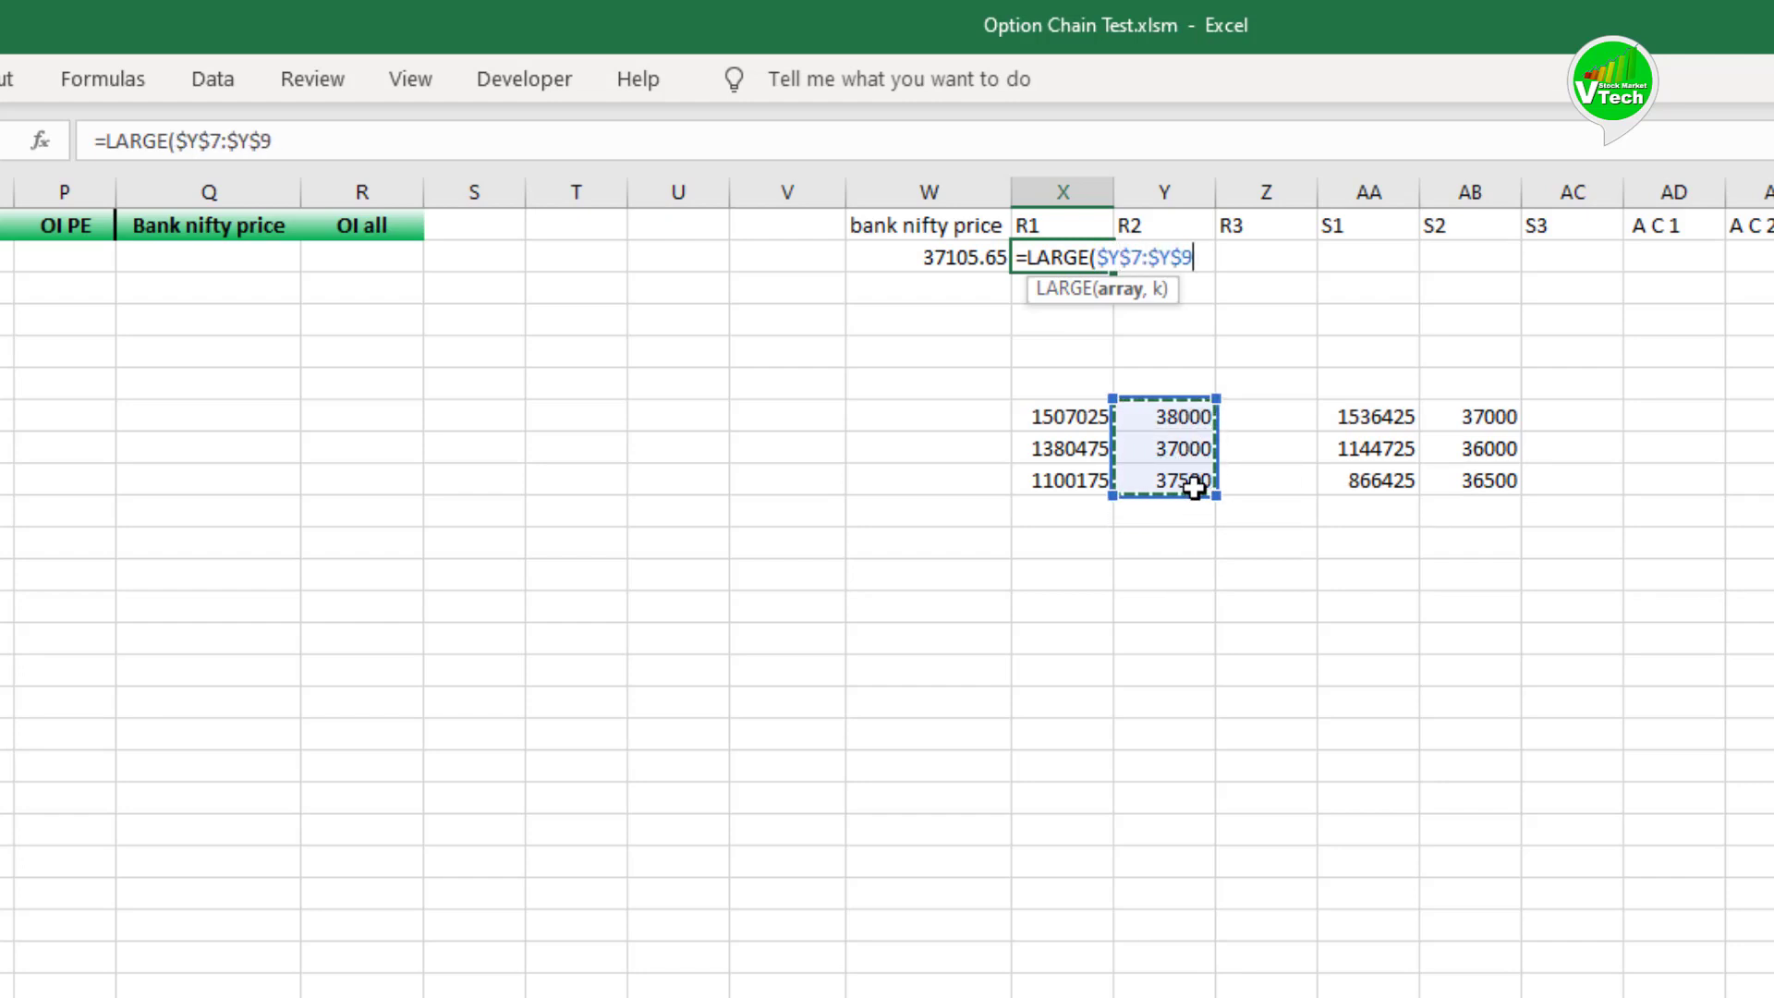
text(,)
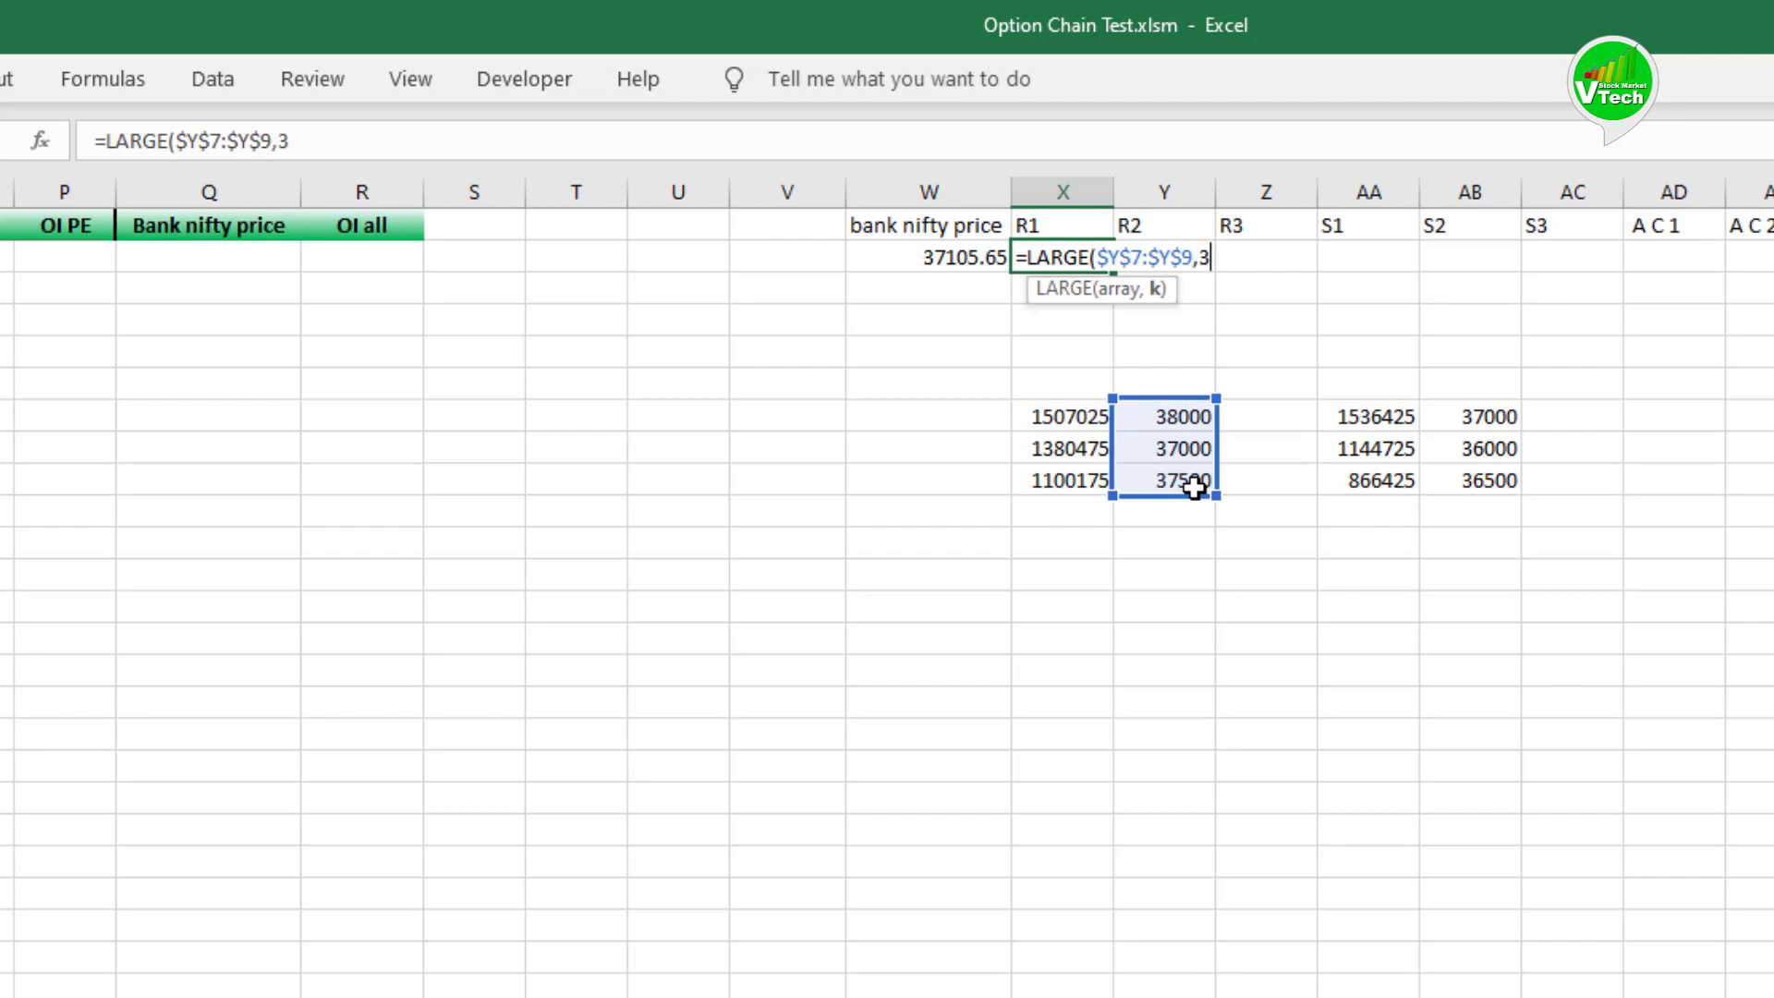
text(3))
key(Return)
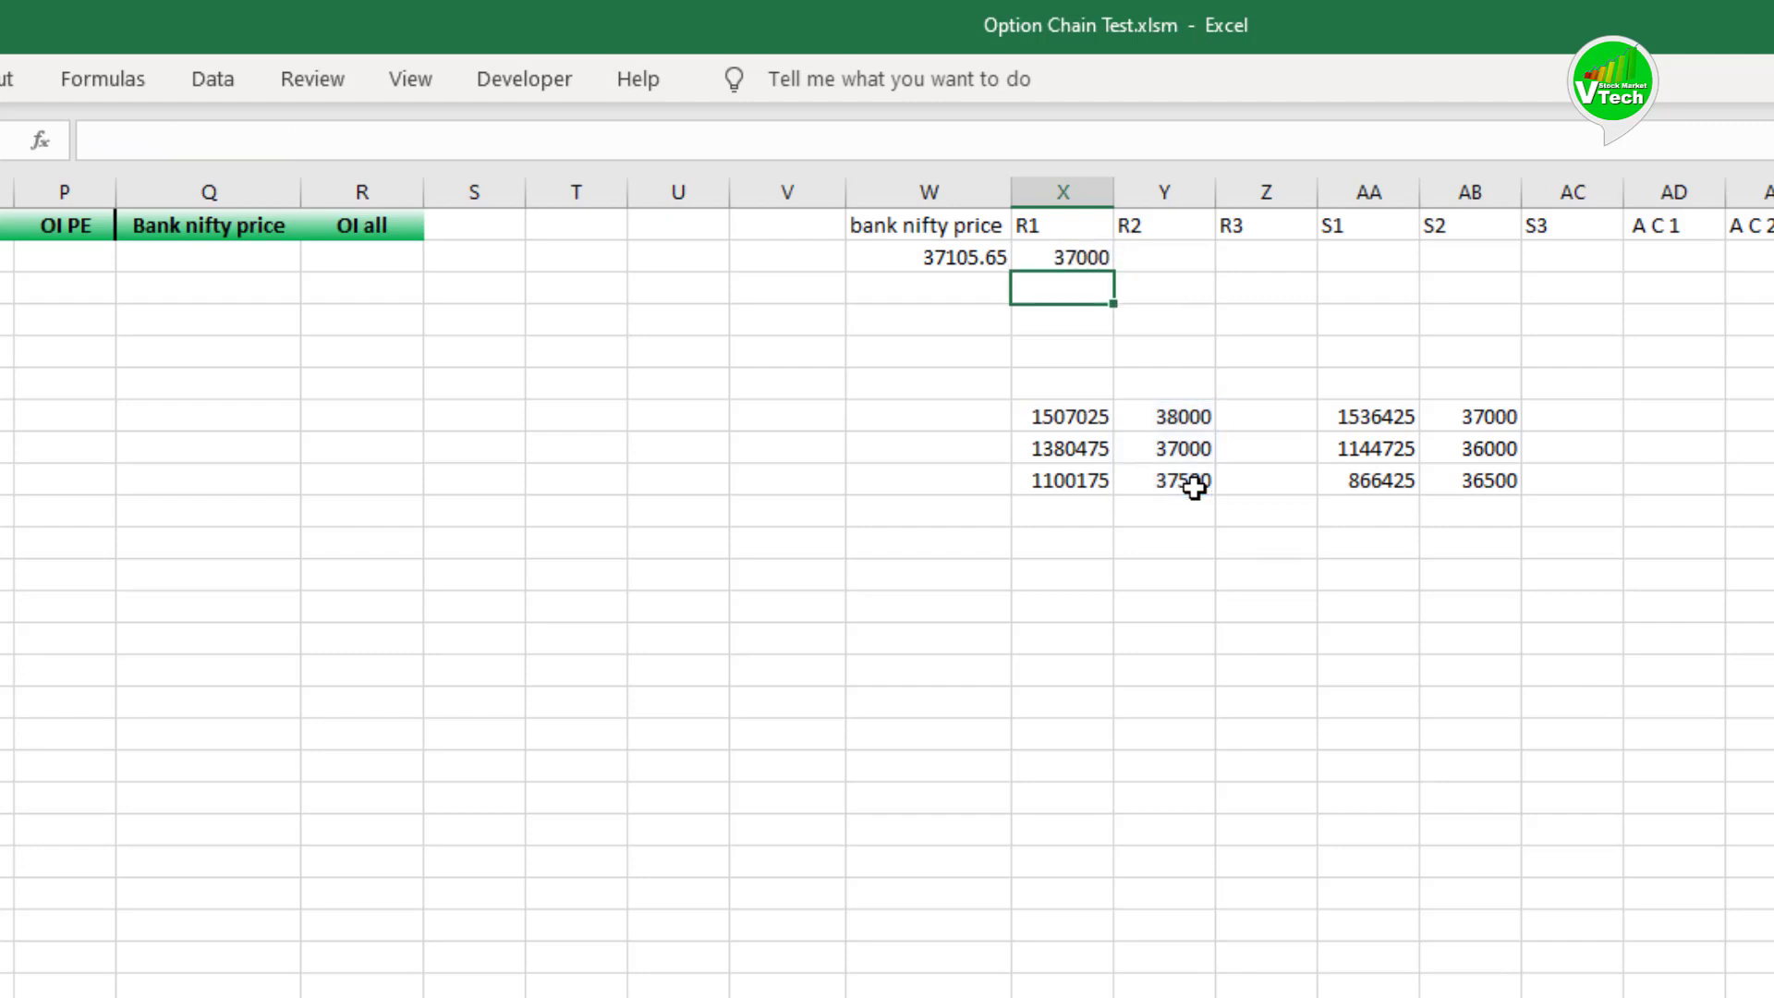
Step: Enter =LARGE($Y$7:$Y$9,2) in Y2 under R2 to return the second-largest call strike
click(1141, 263)
text(=LARGE)
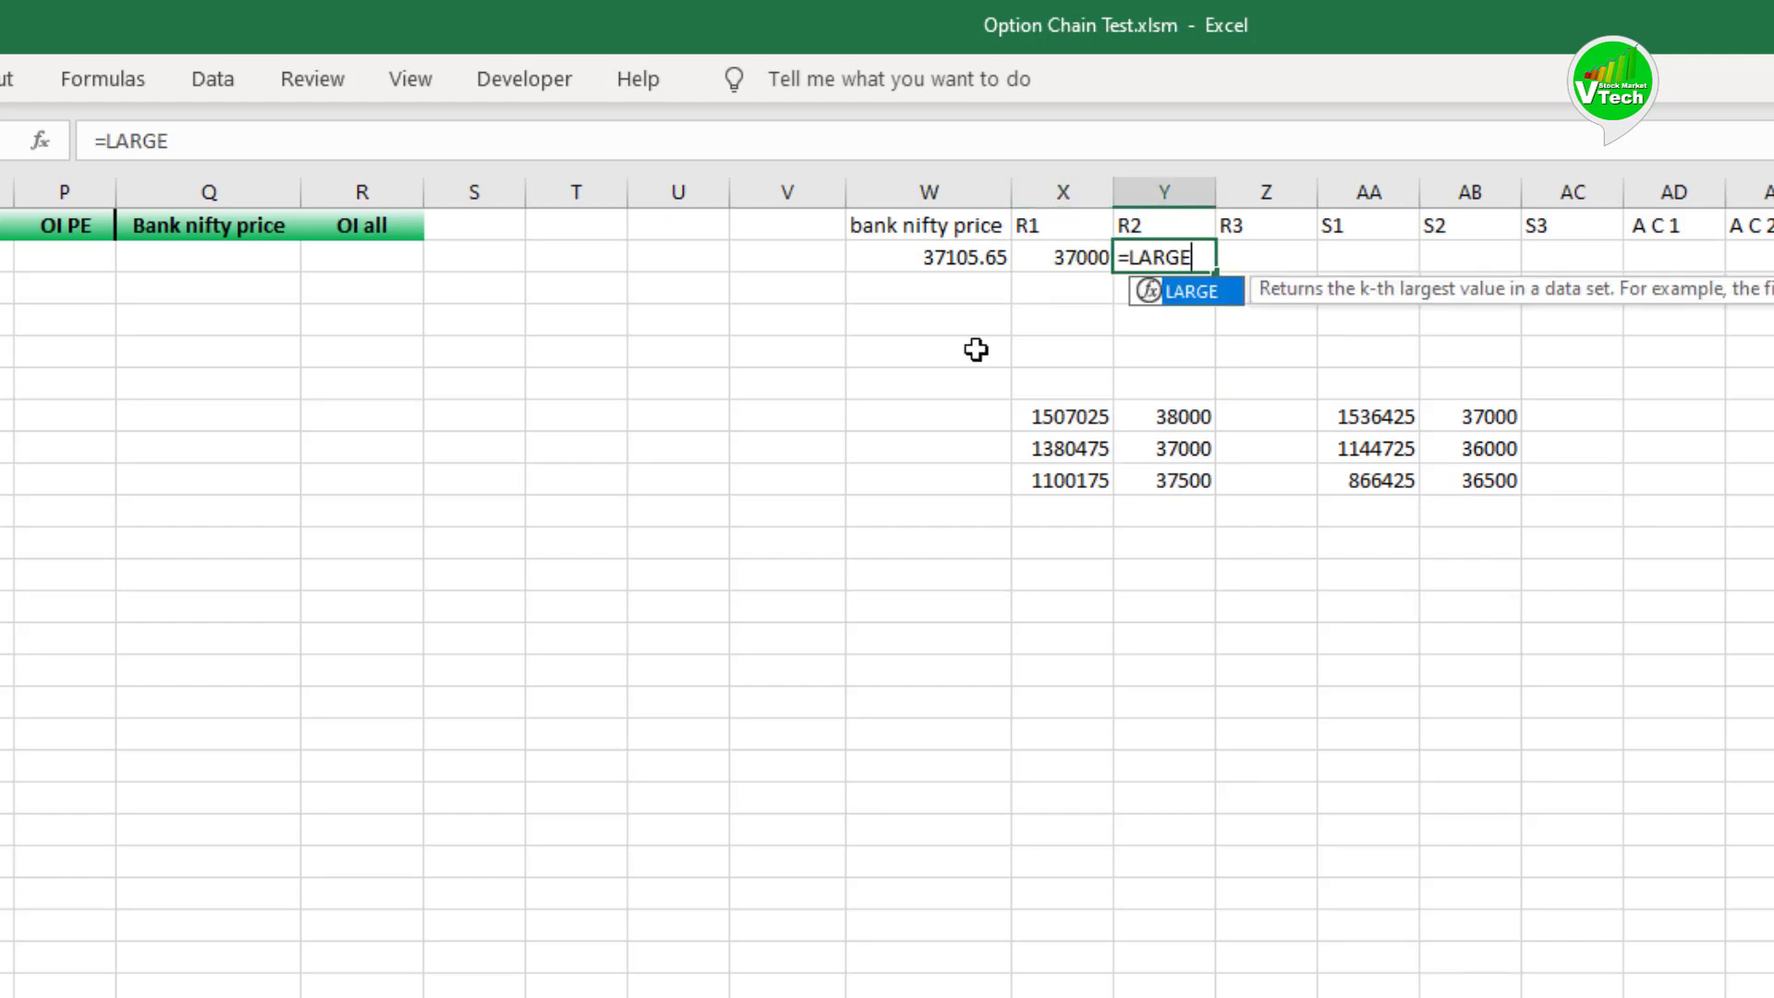
text(()
drag(1183, 416, 1183, 475)
key(F4)
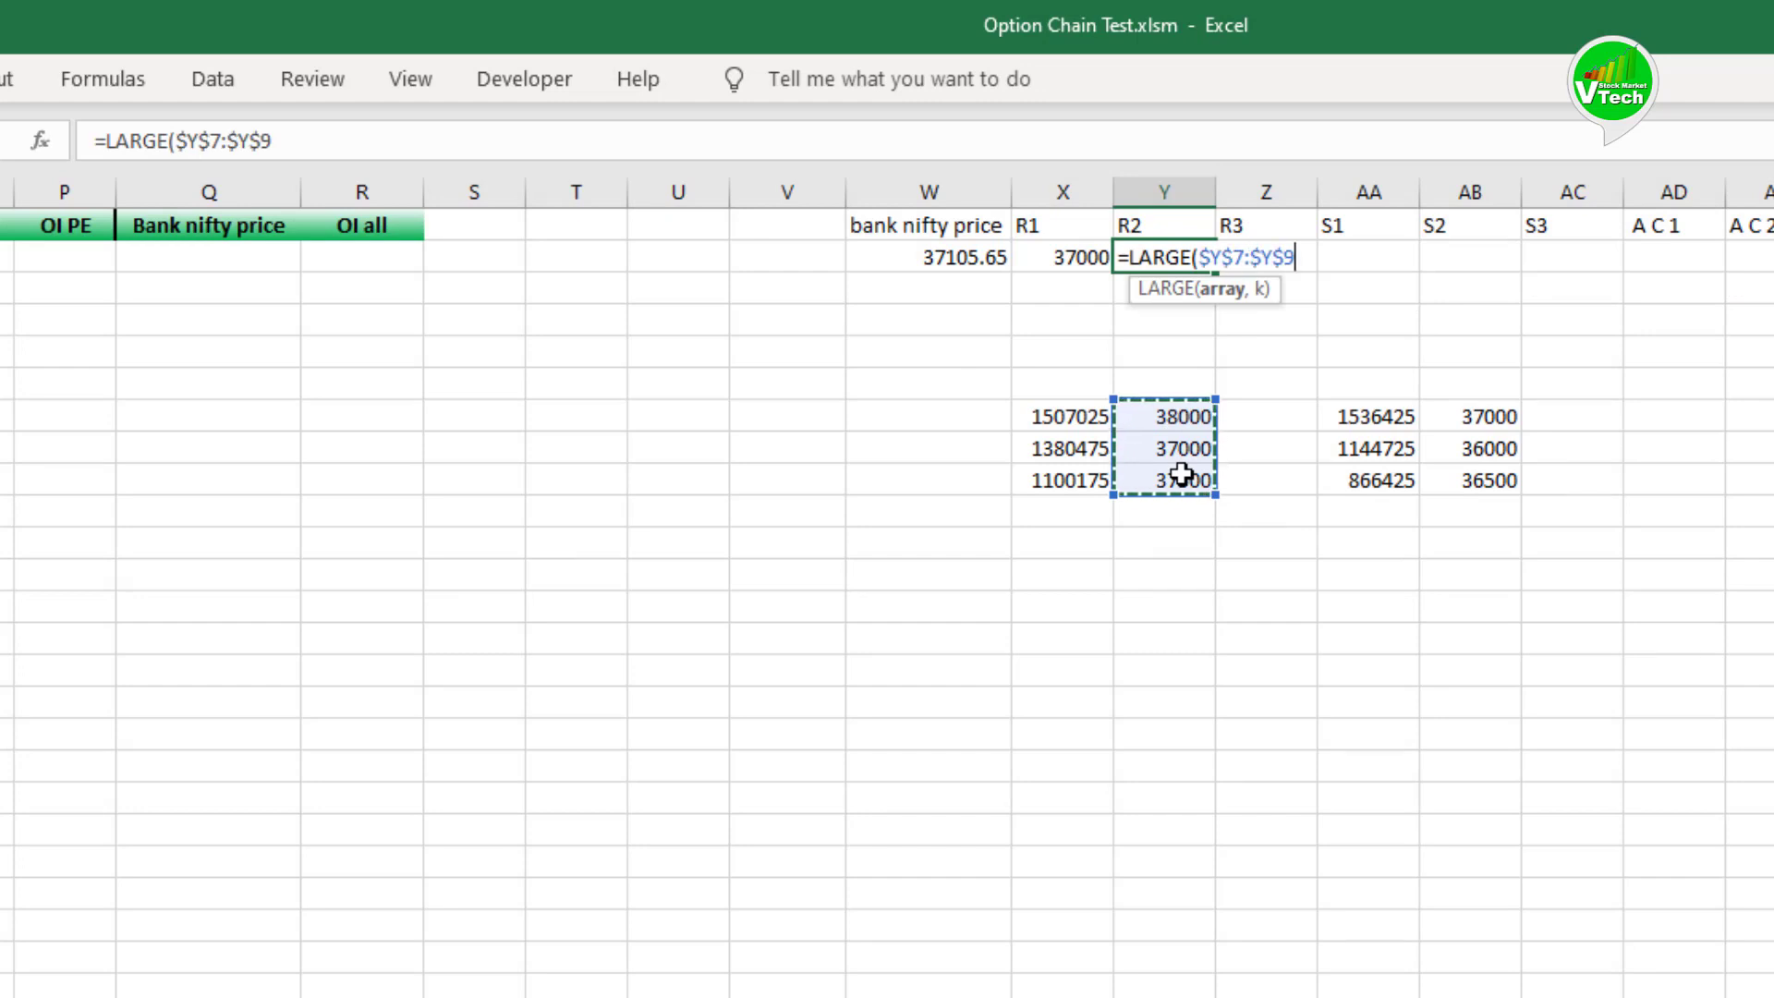
text(,)
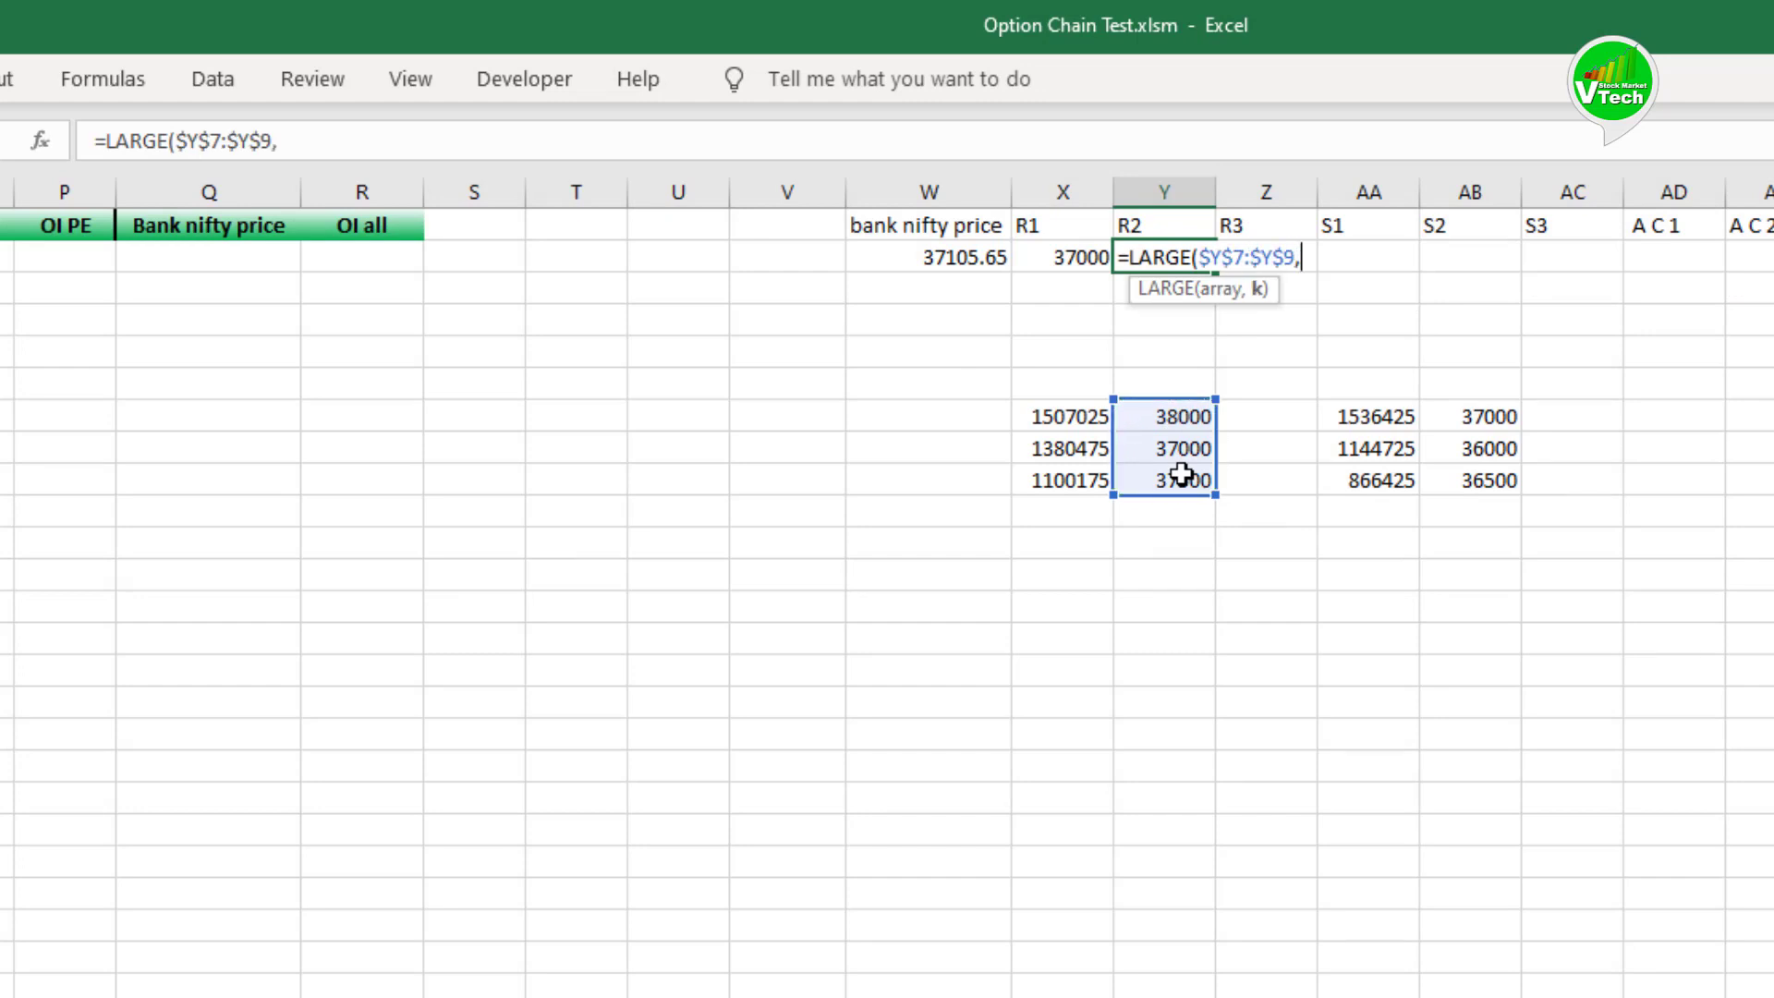
text(2))
key(Return)
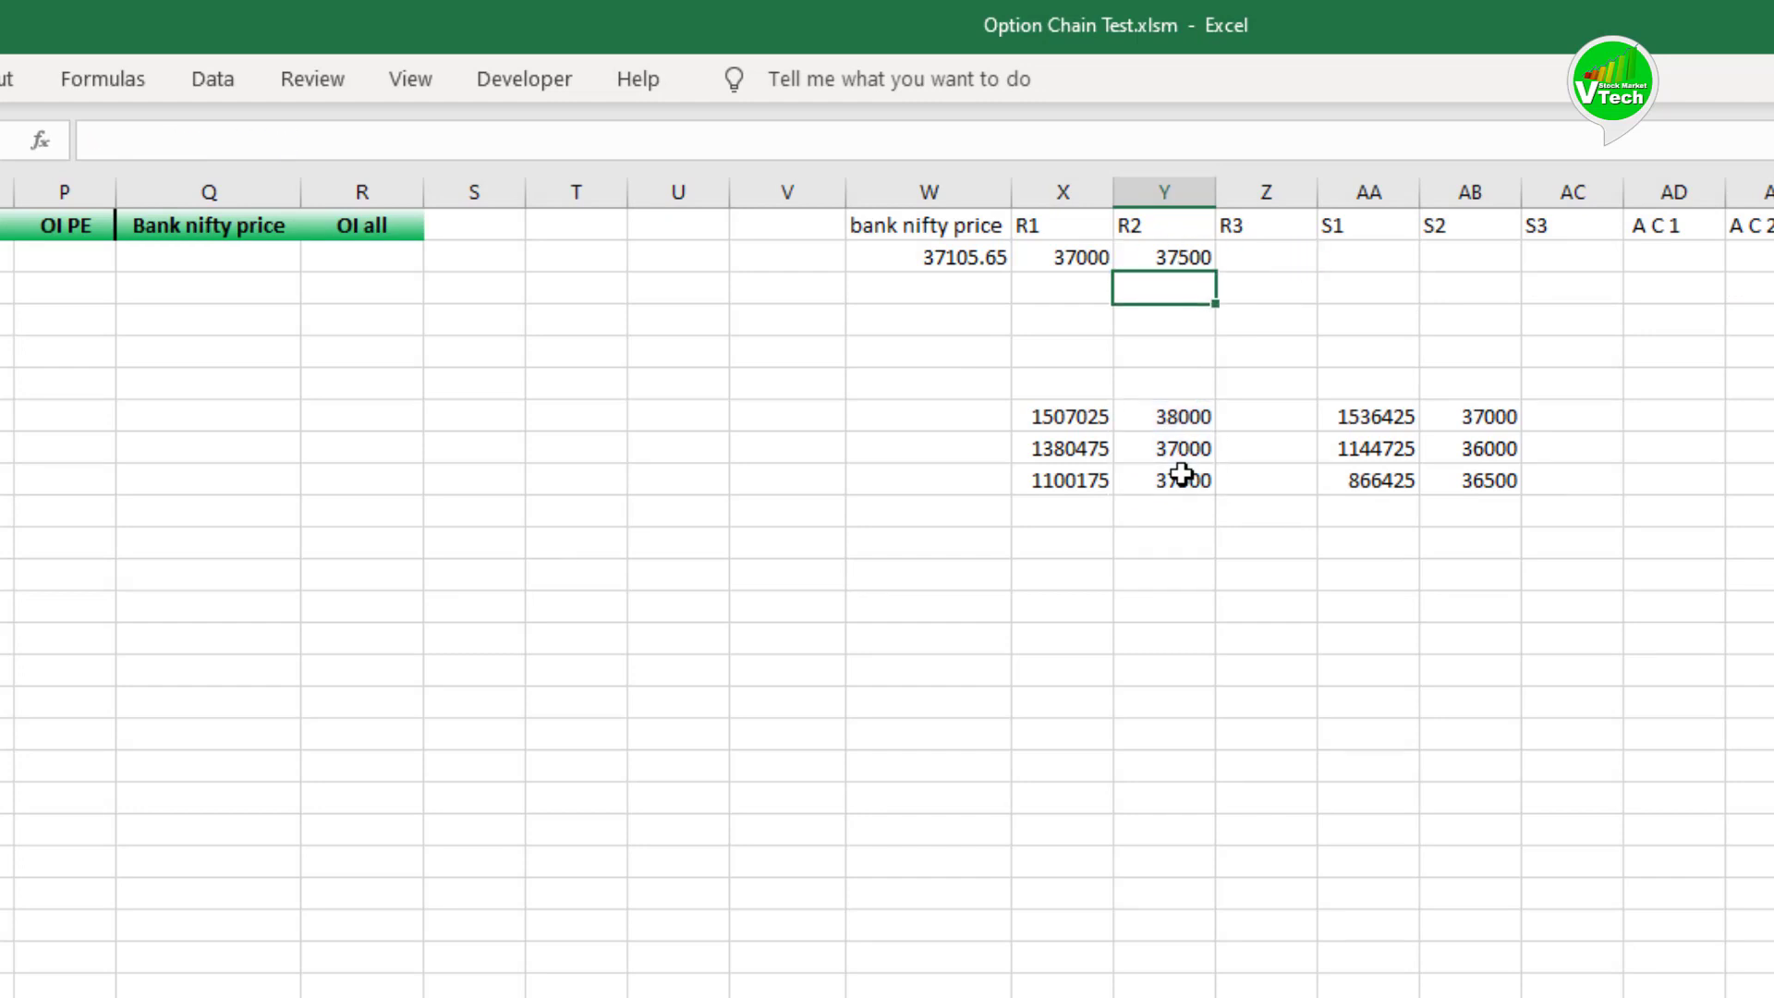
Step: Enter =LARGE($Y$7:$Y$9,1) in Z2 under R3 to return the largest call strike
click(1292, 252)
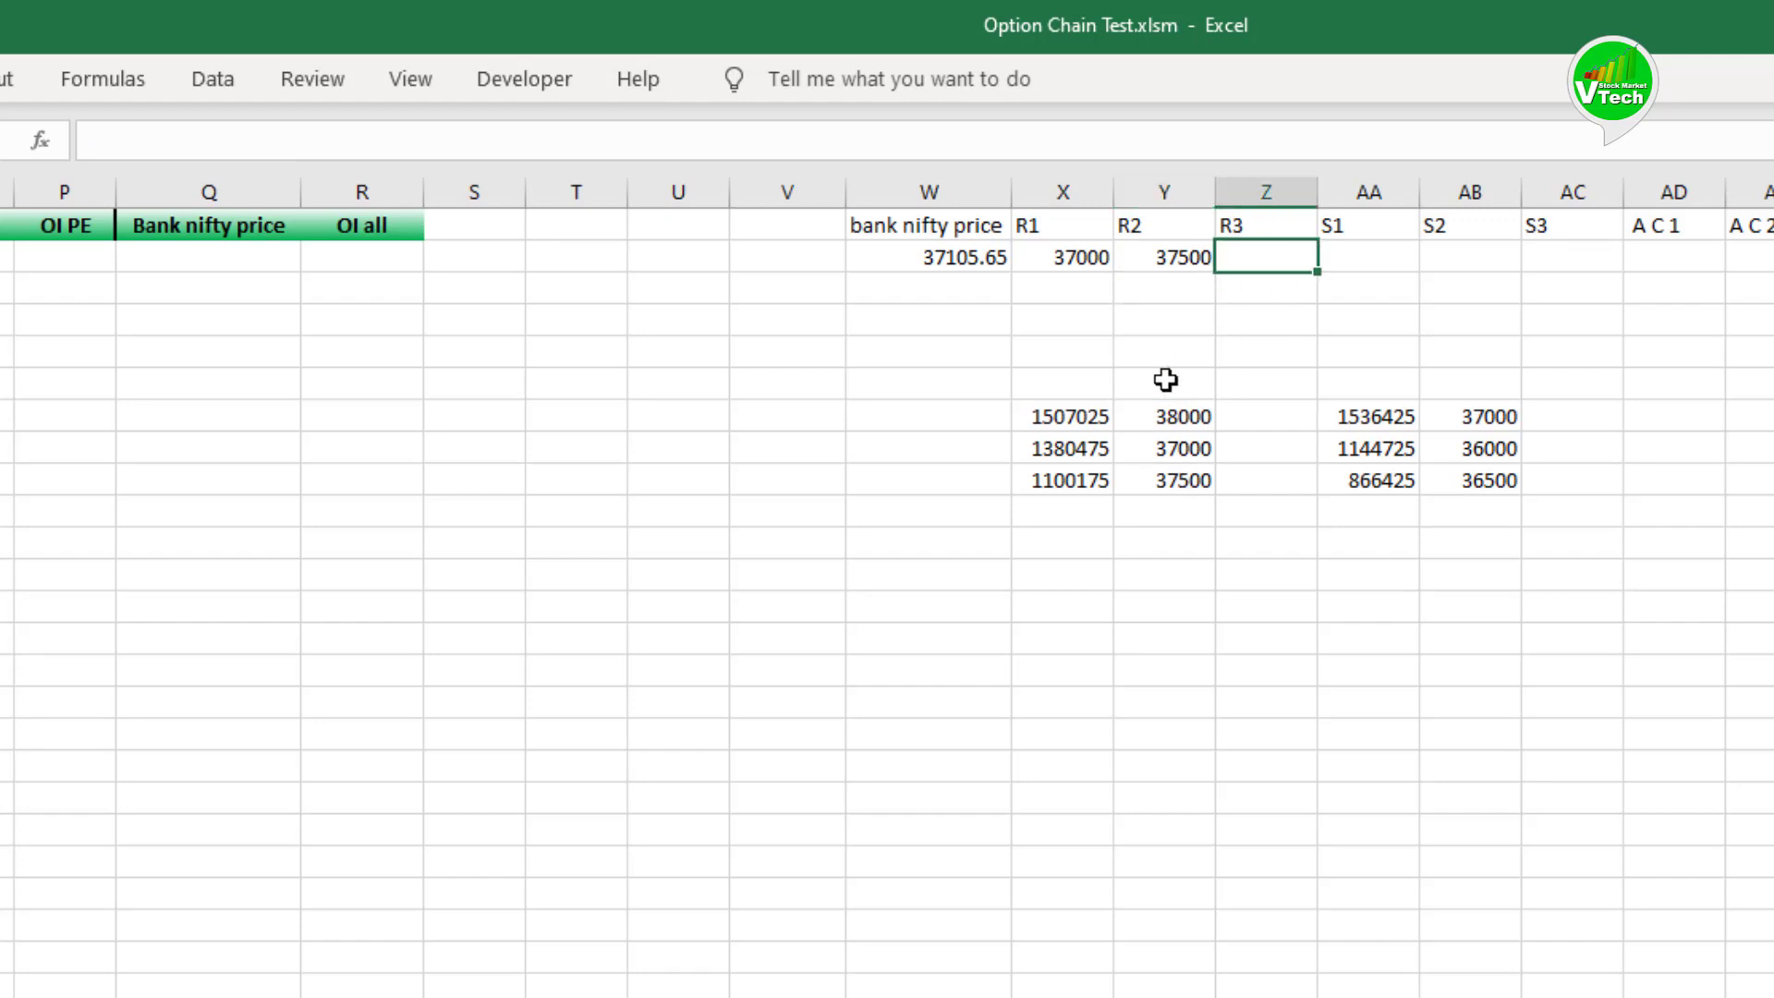
text(=LARGE()
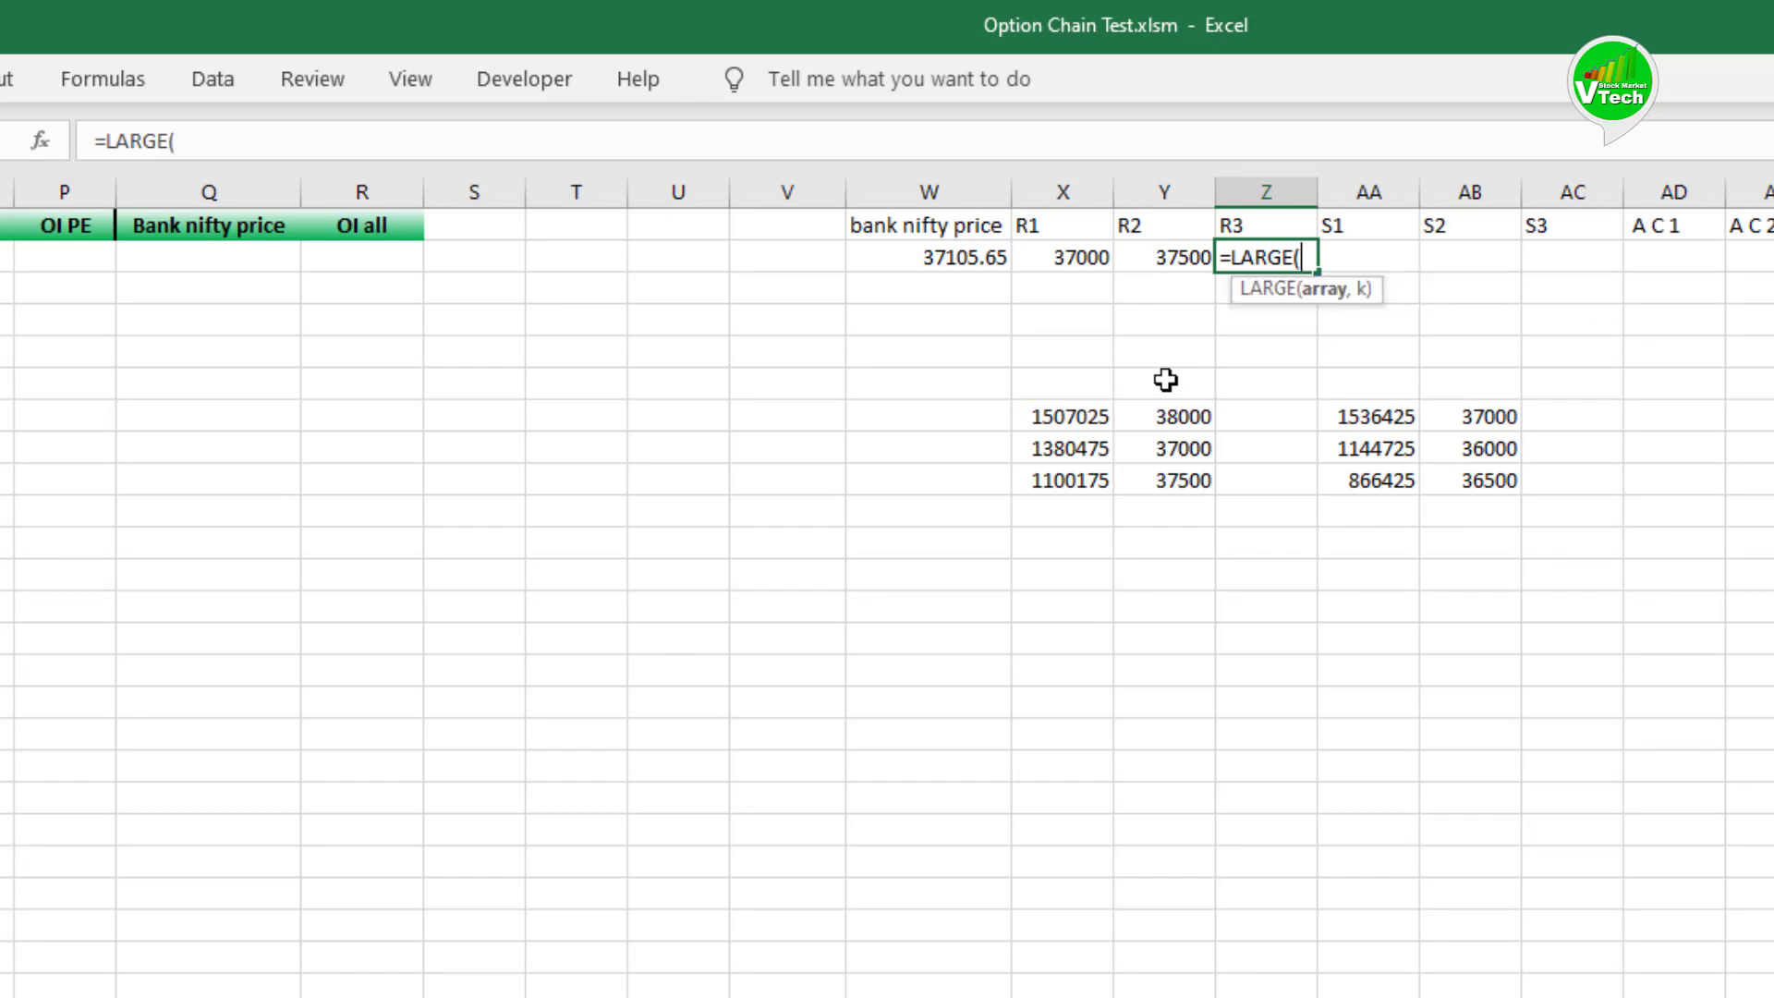
drag(1169, 413, 1172, 480)
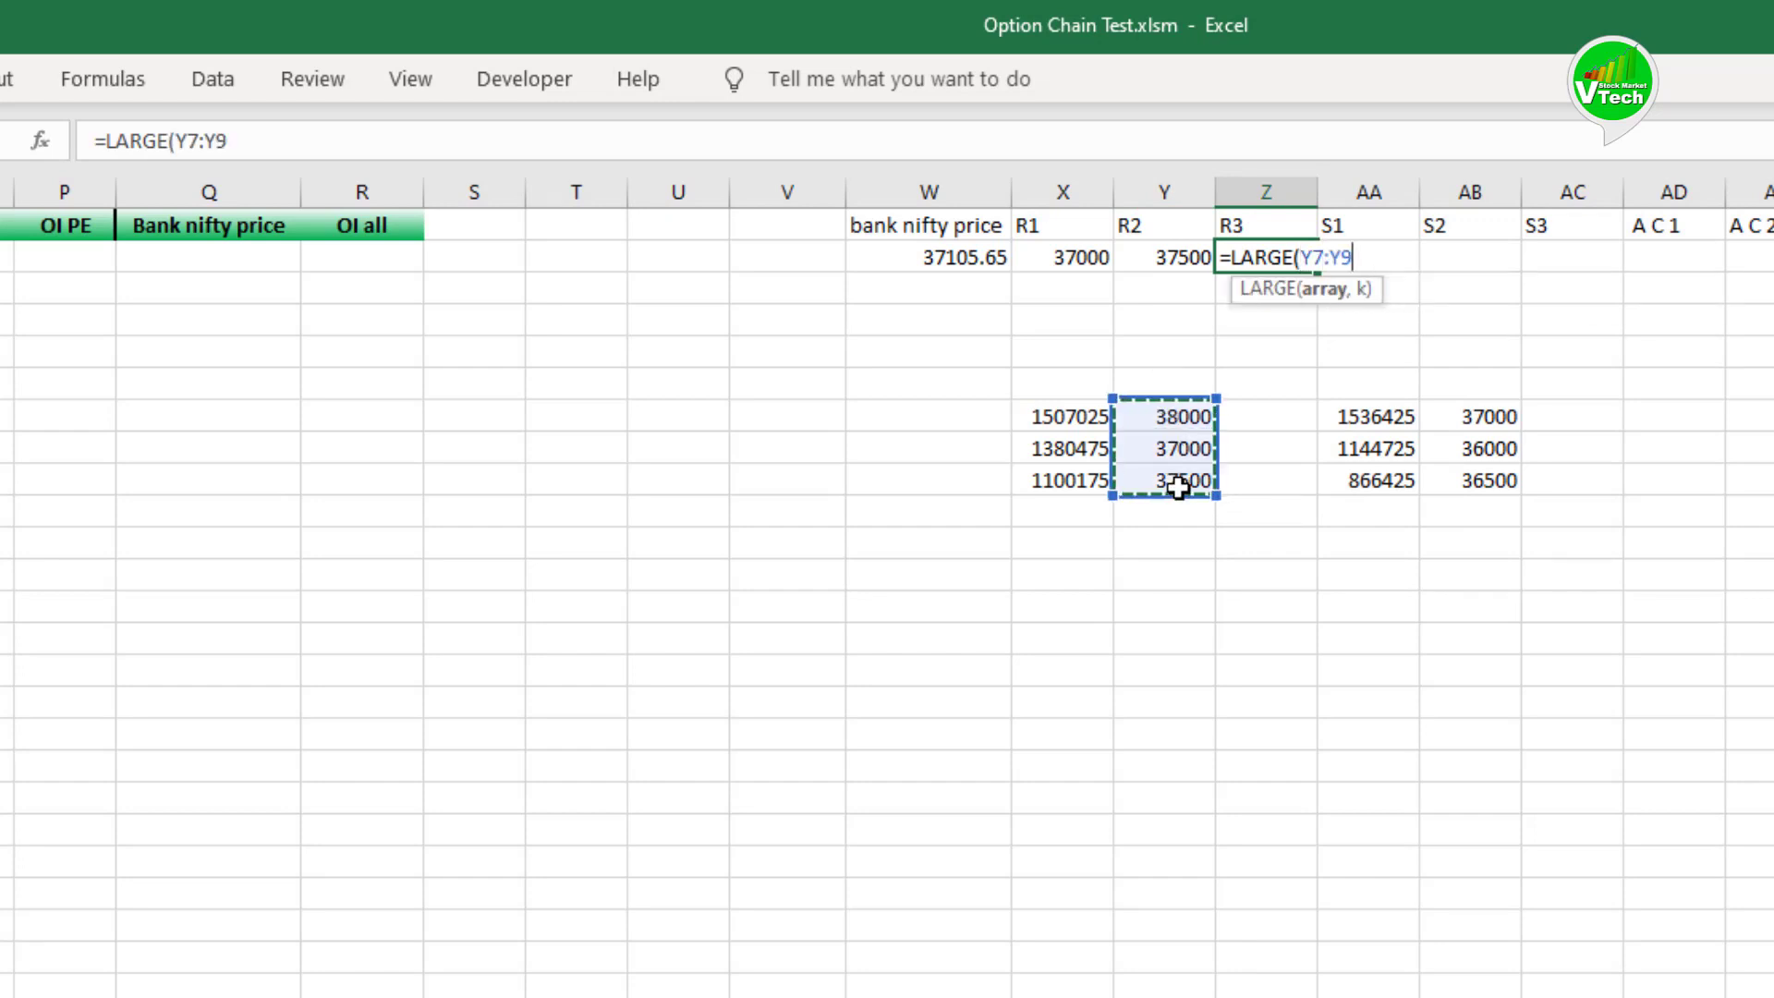
key(F4)
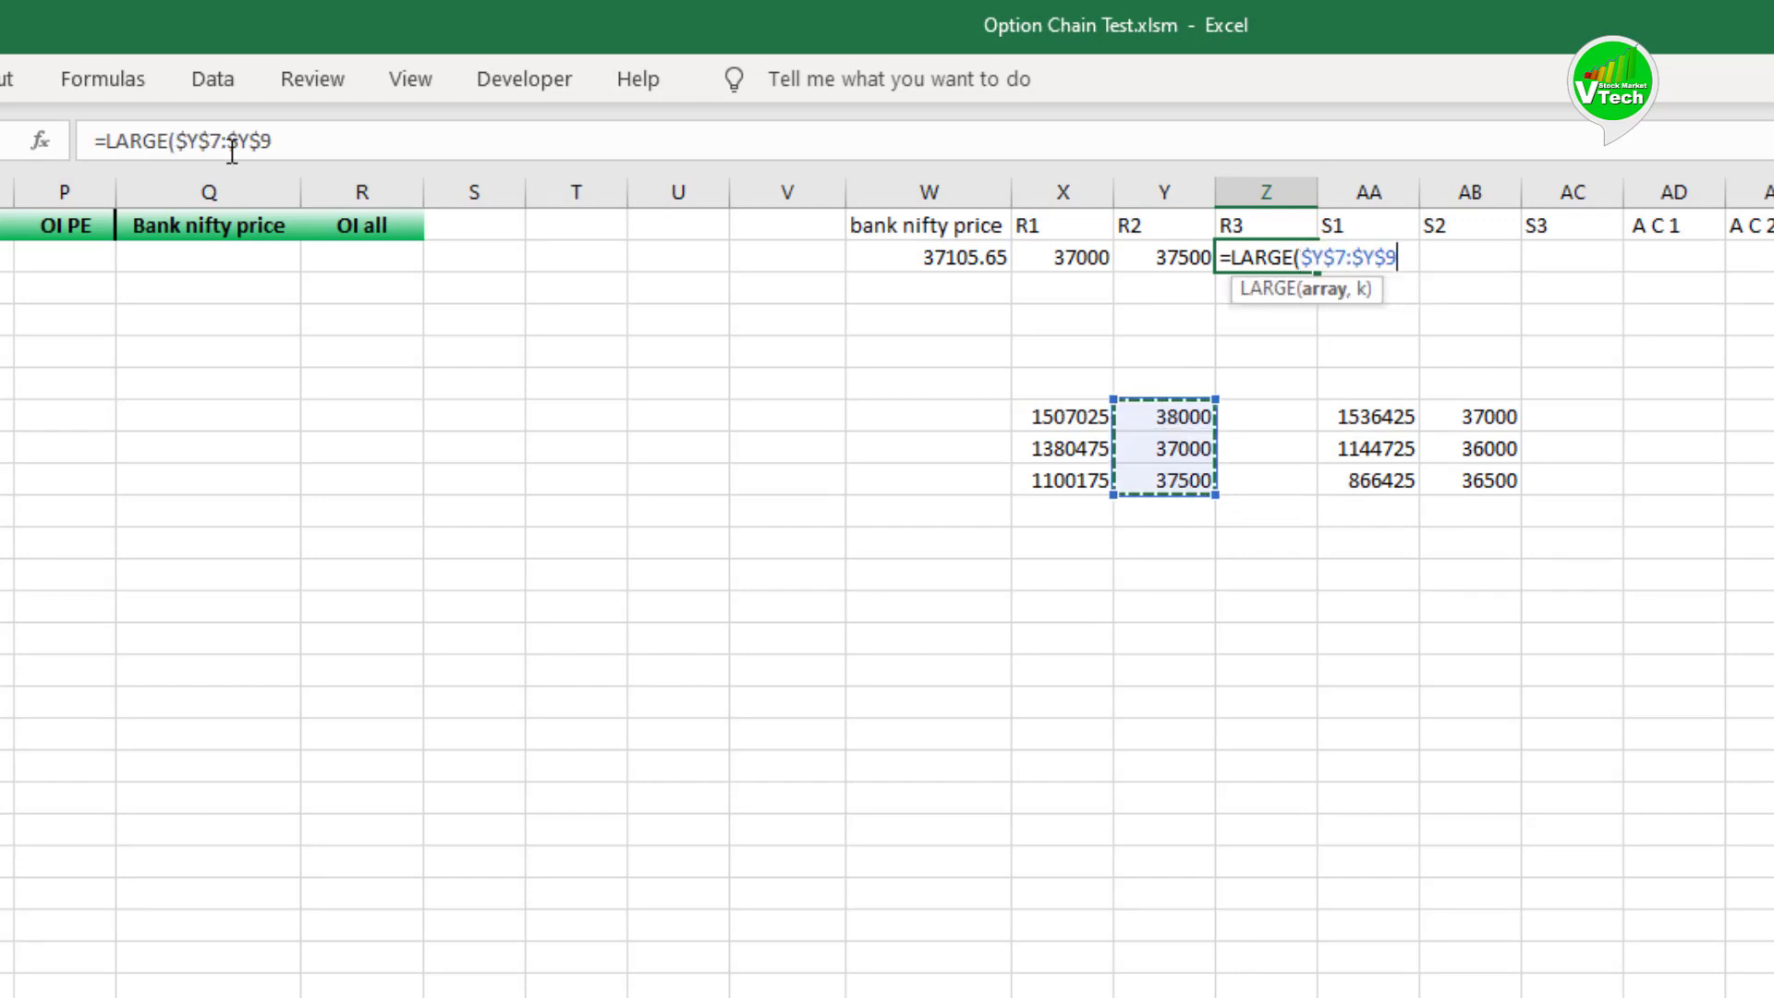
text(,1))
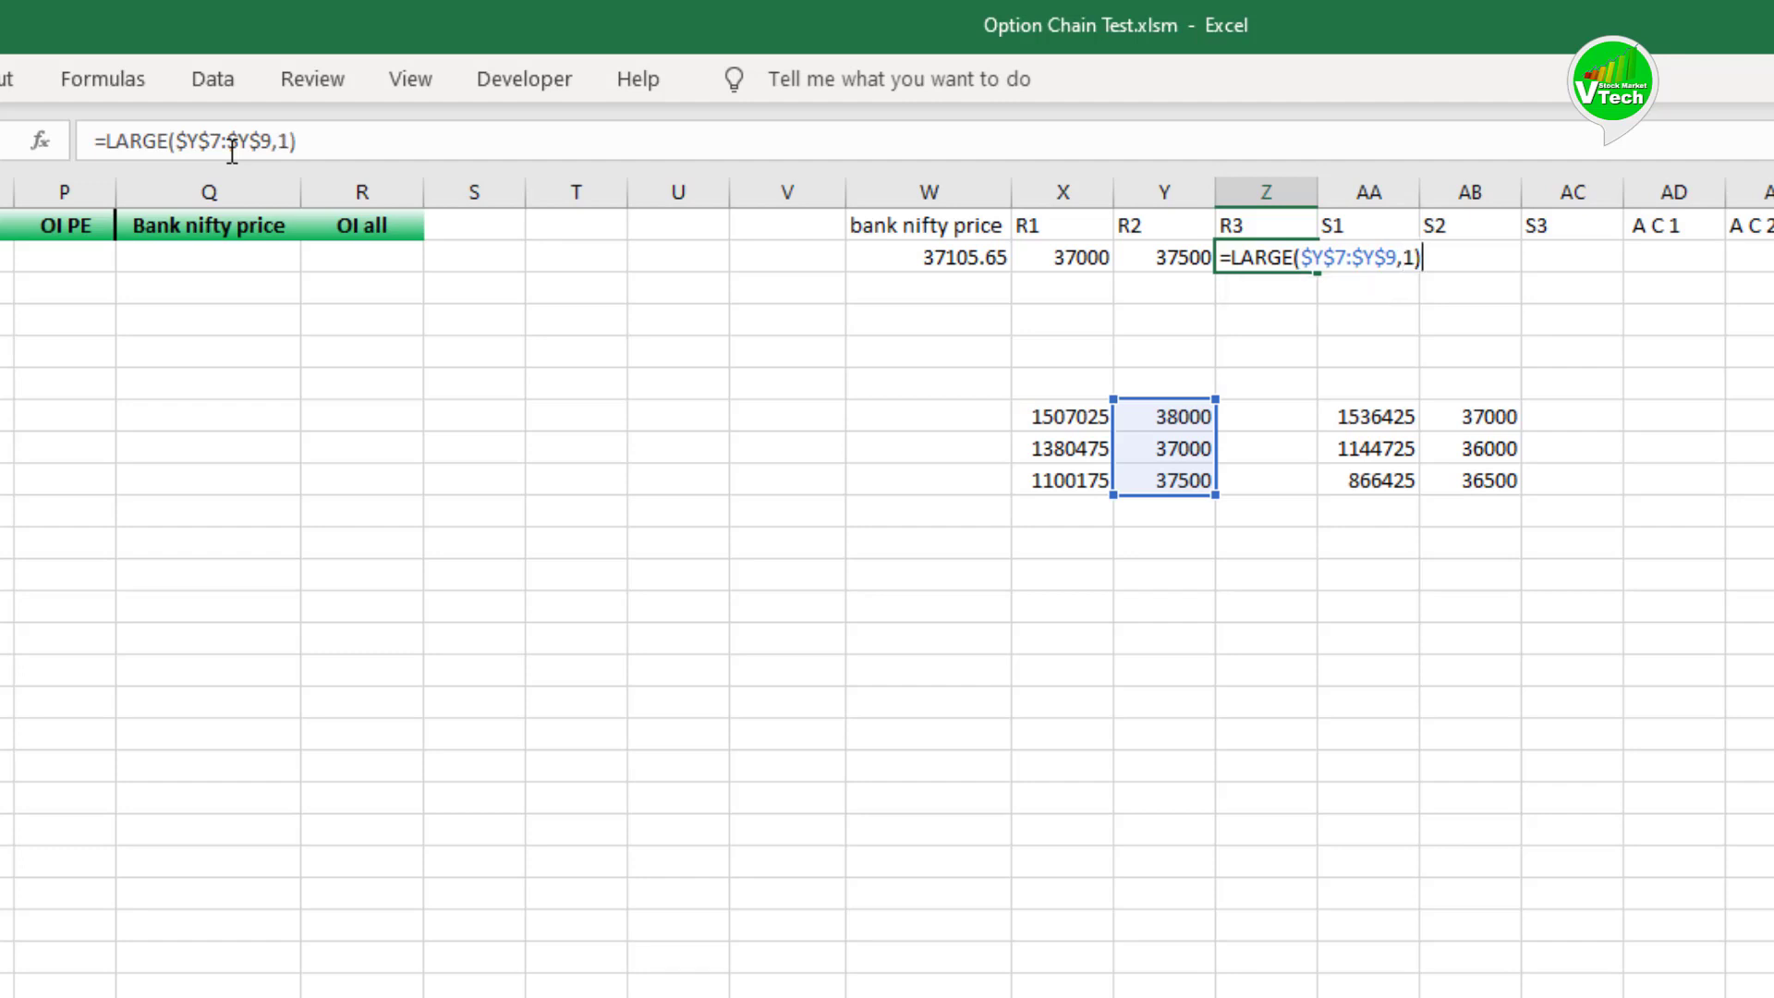
key(Return)
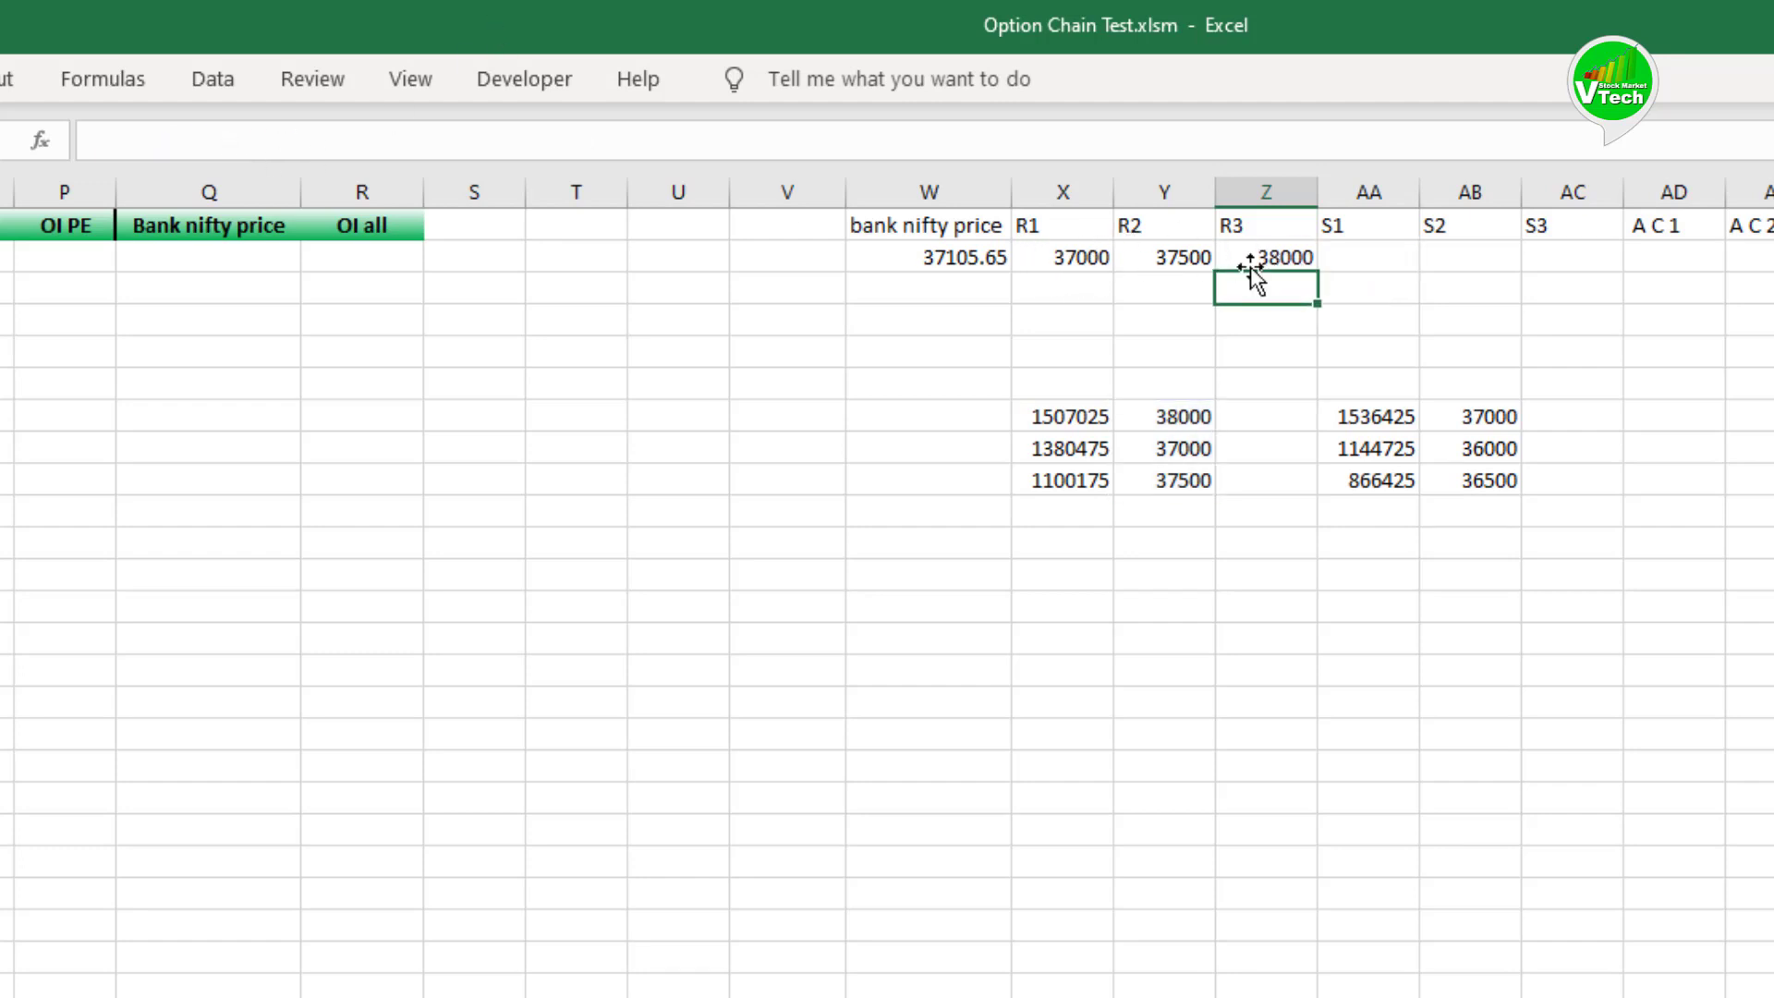
Step: Enter =LARGE($AB$7:$AB$9,1) in AA2 under S1 to return the largest put strike
click(1375, 257)
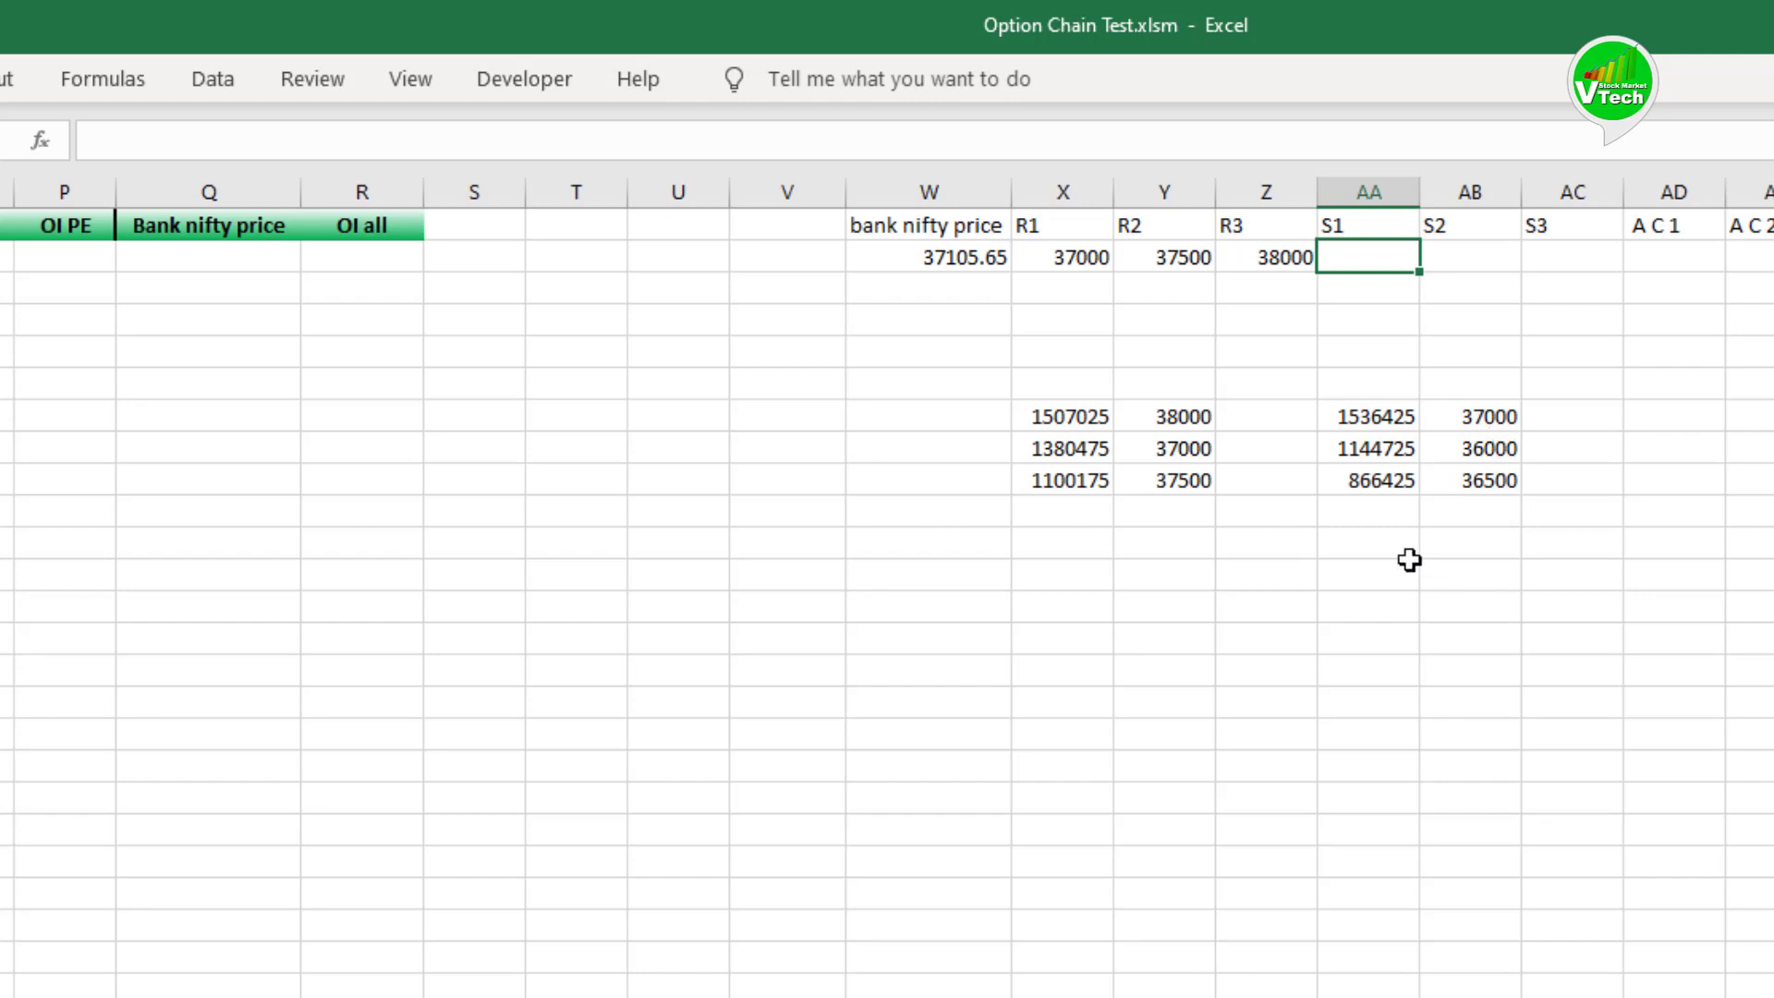
text(LARGE)
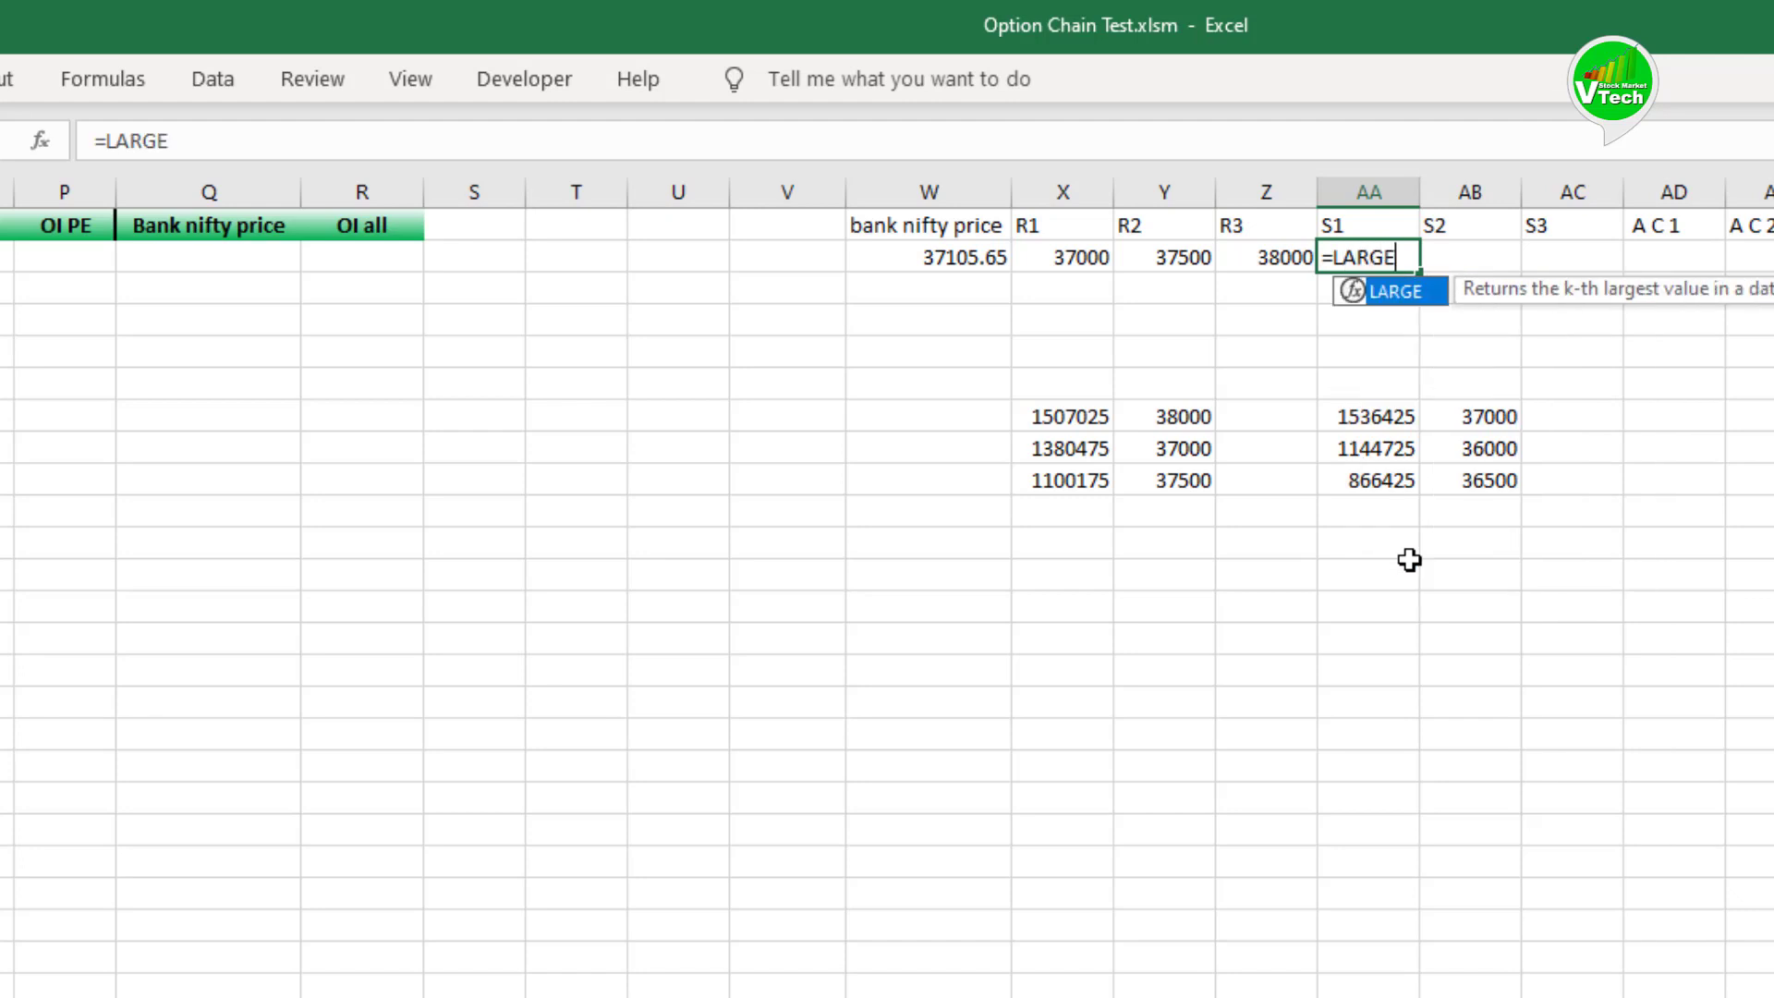
text(()
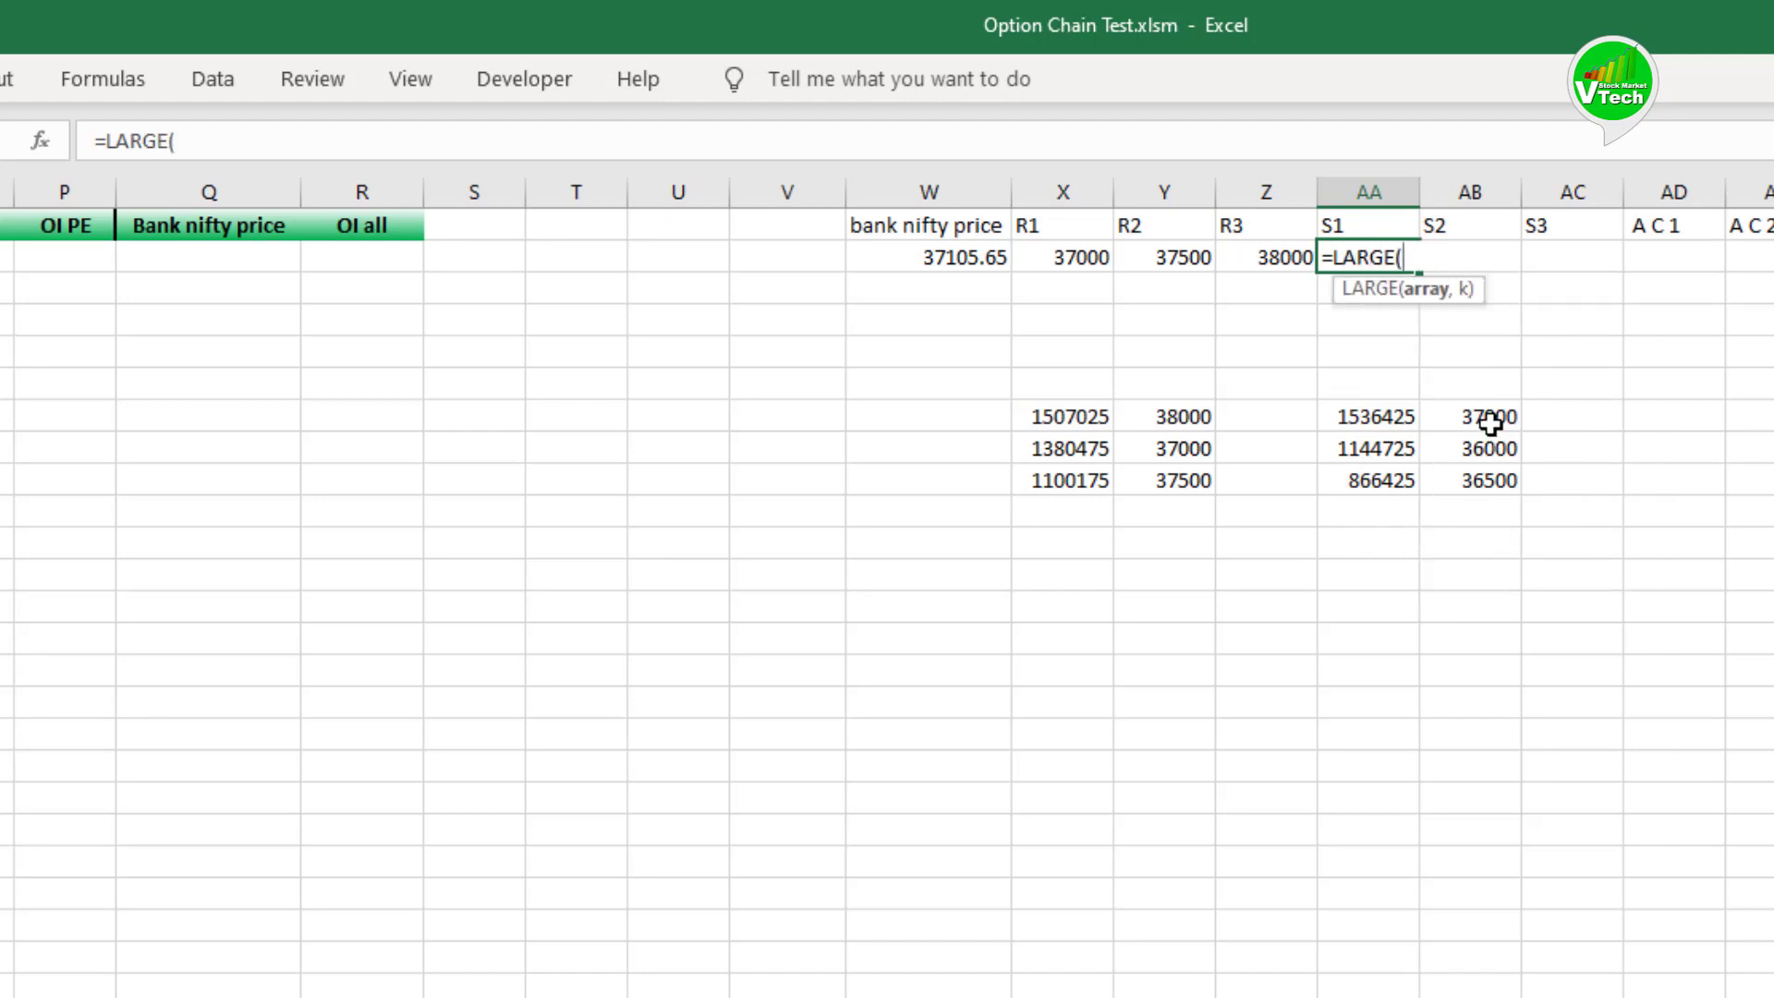
drag(1488, 419, 1494, 467)
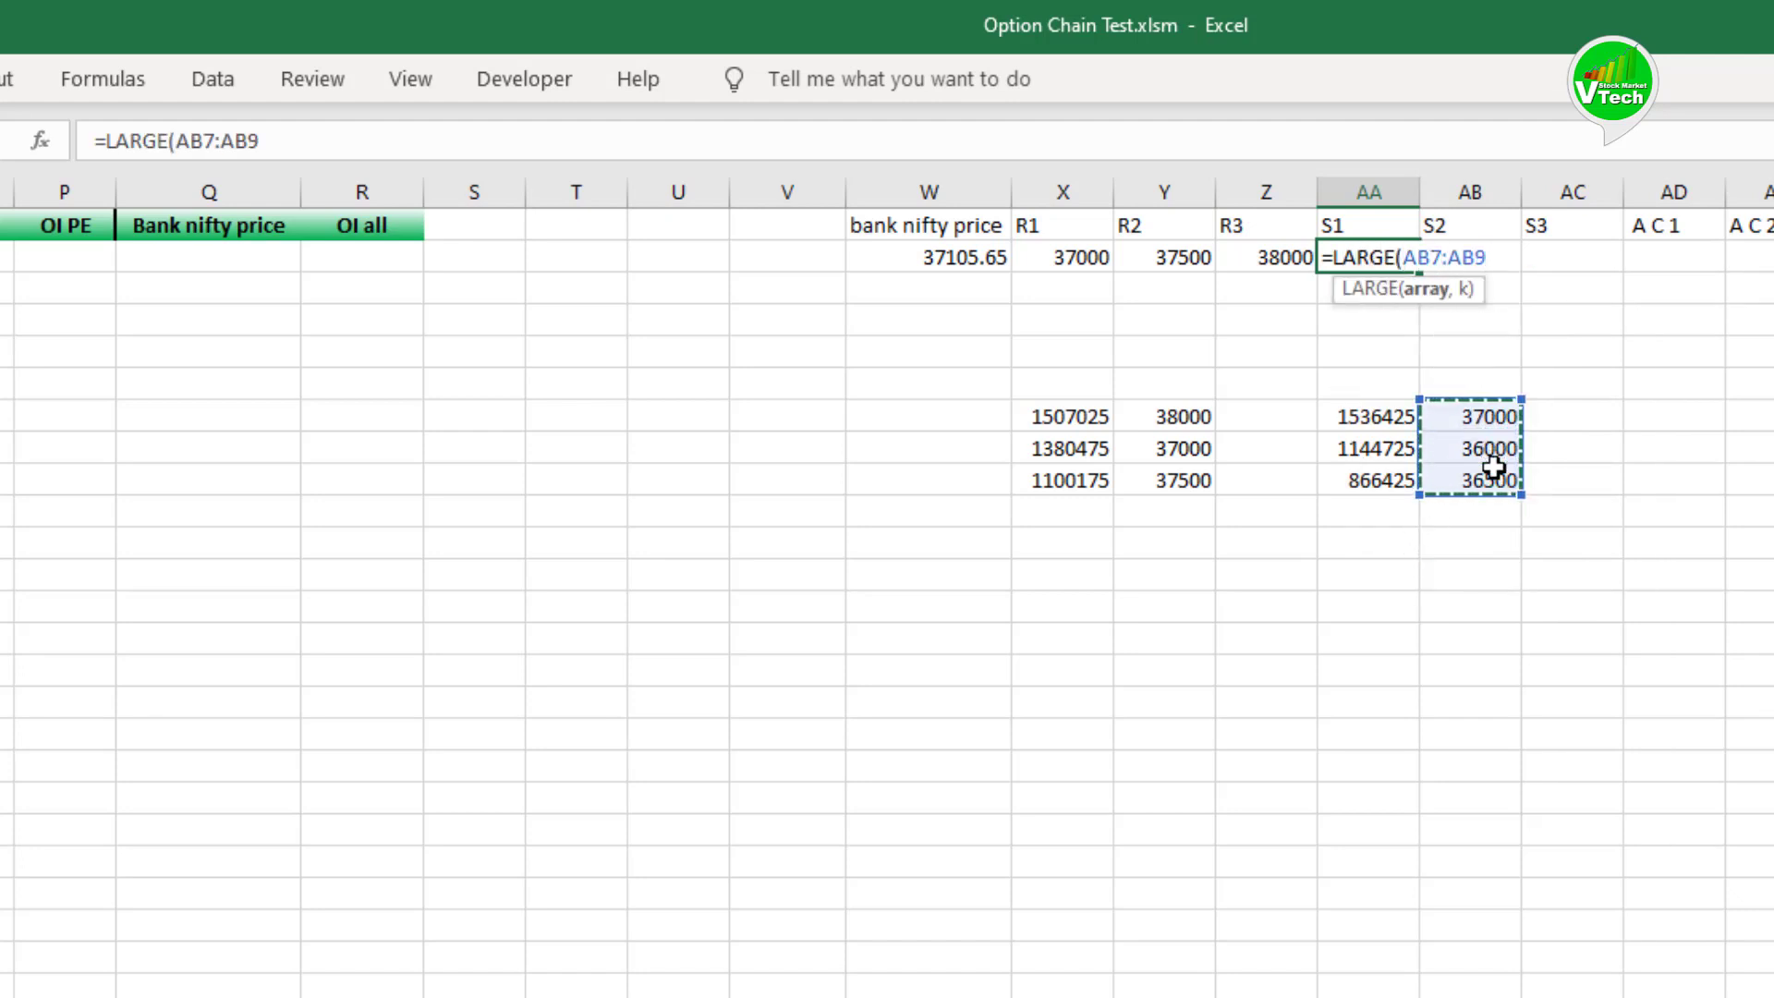
key(F4)
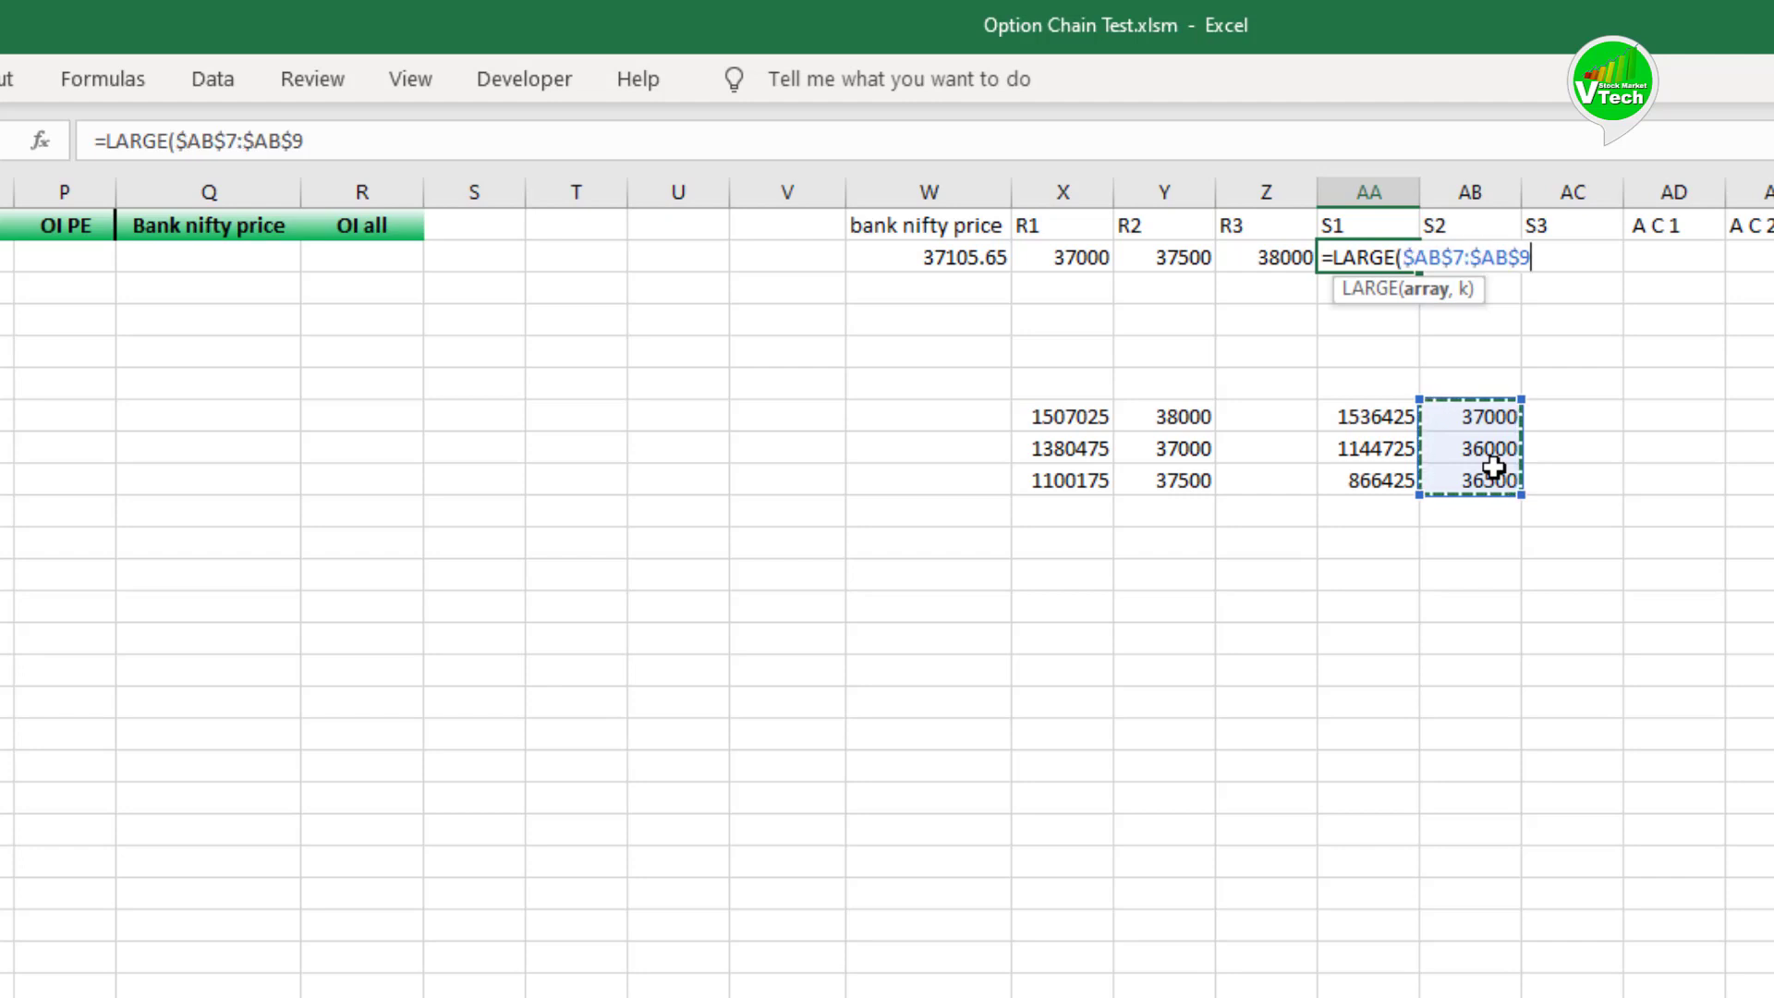
text(,)
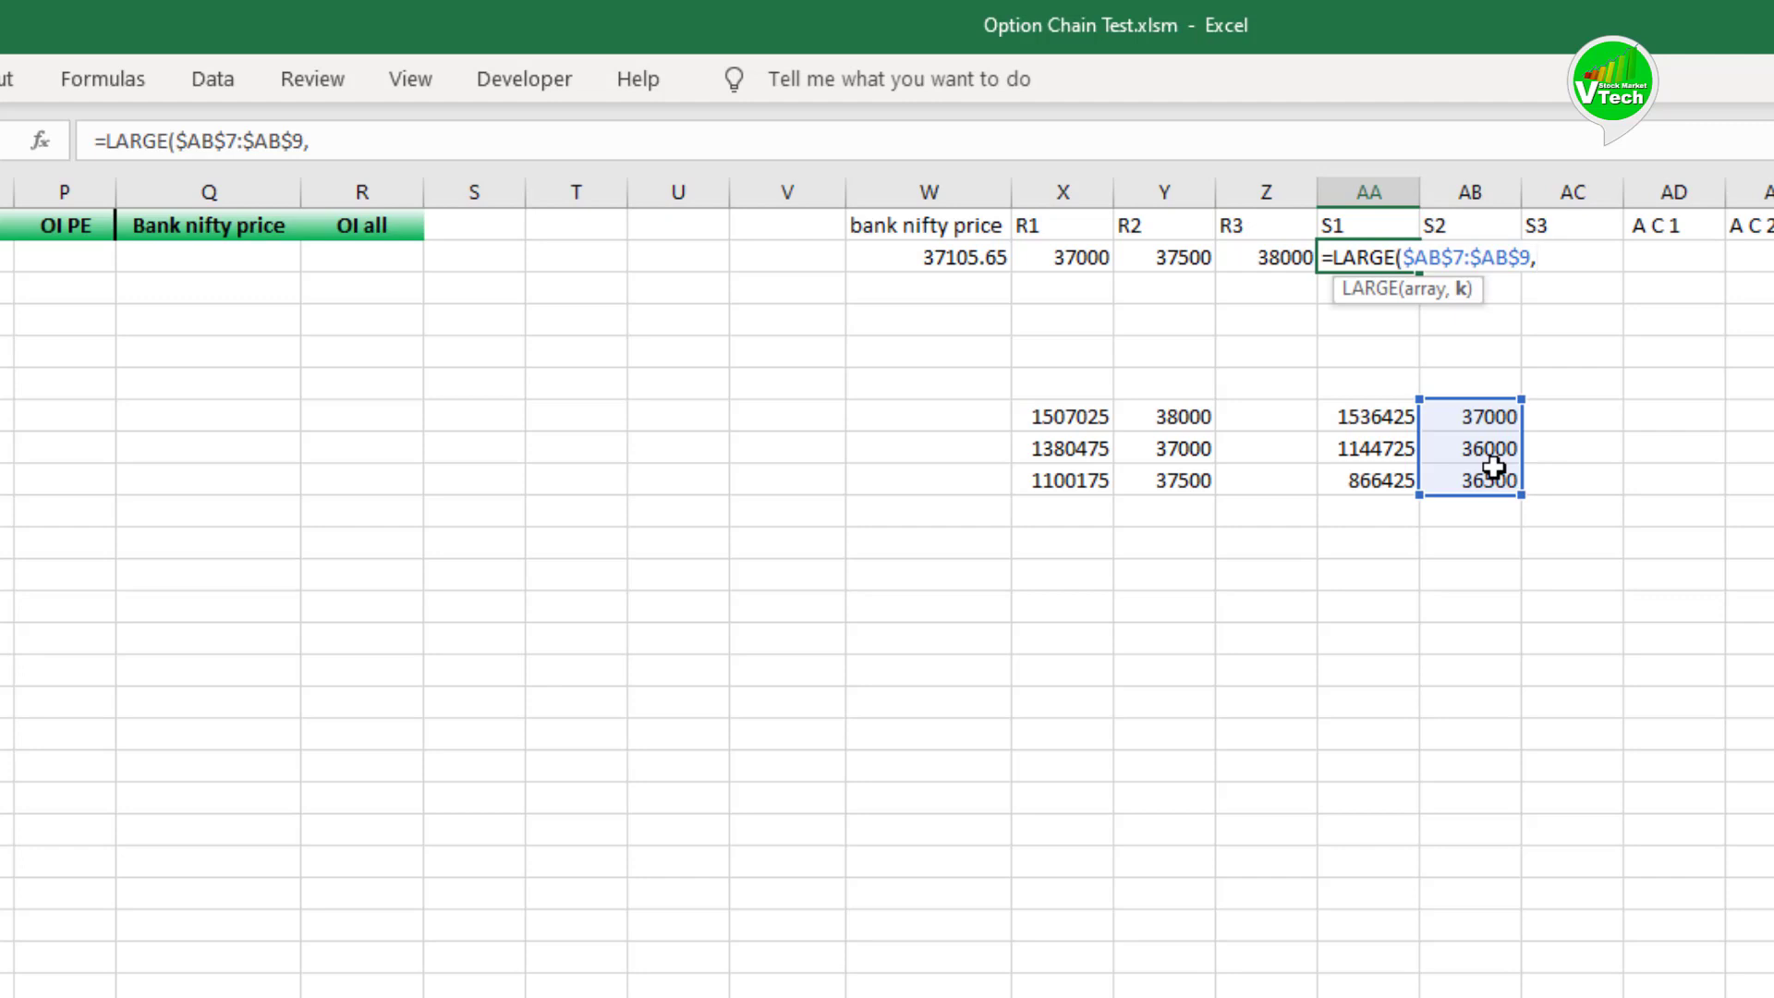
text(1))
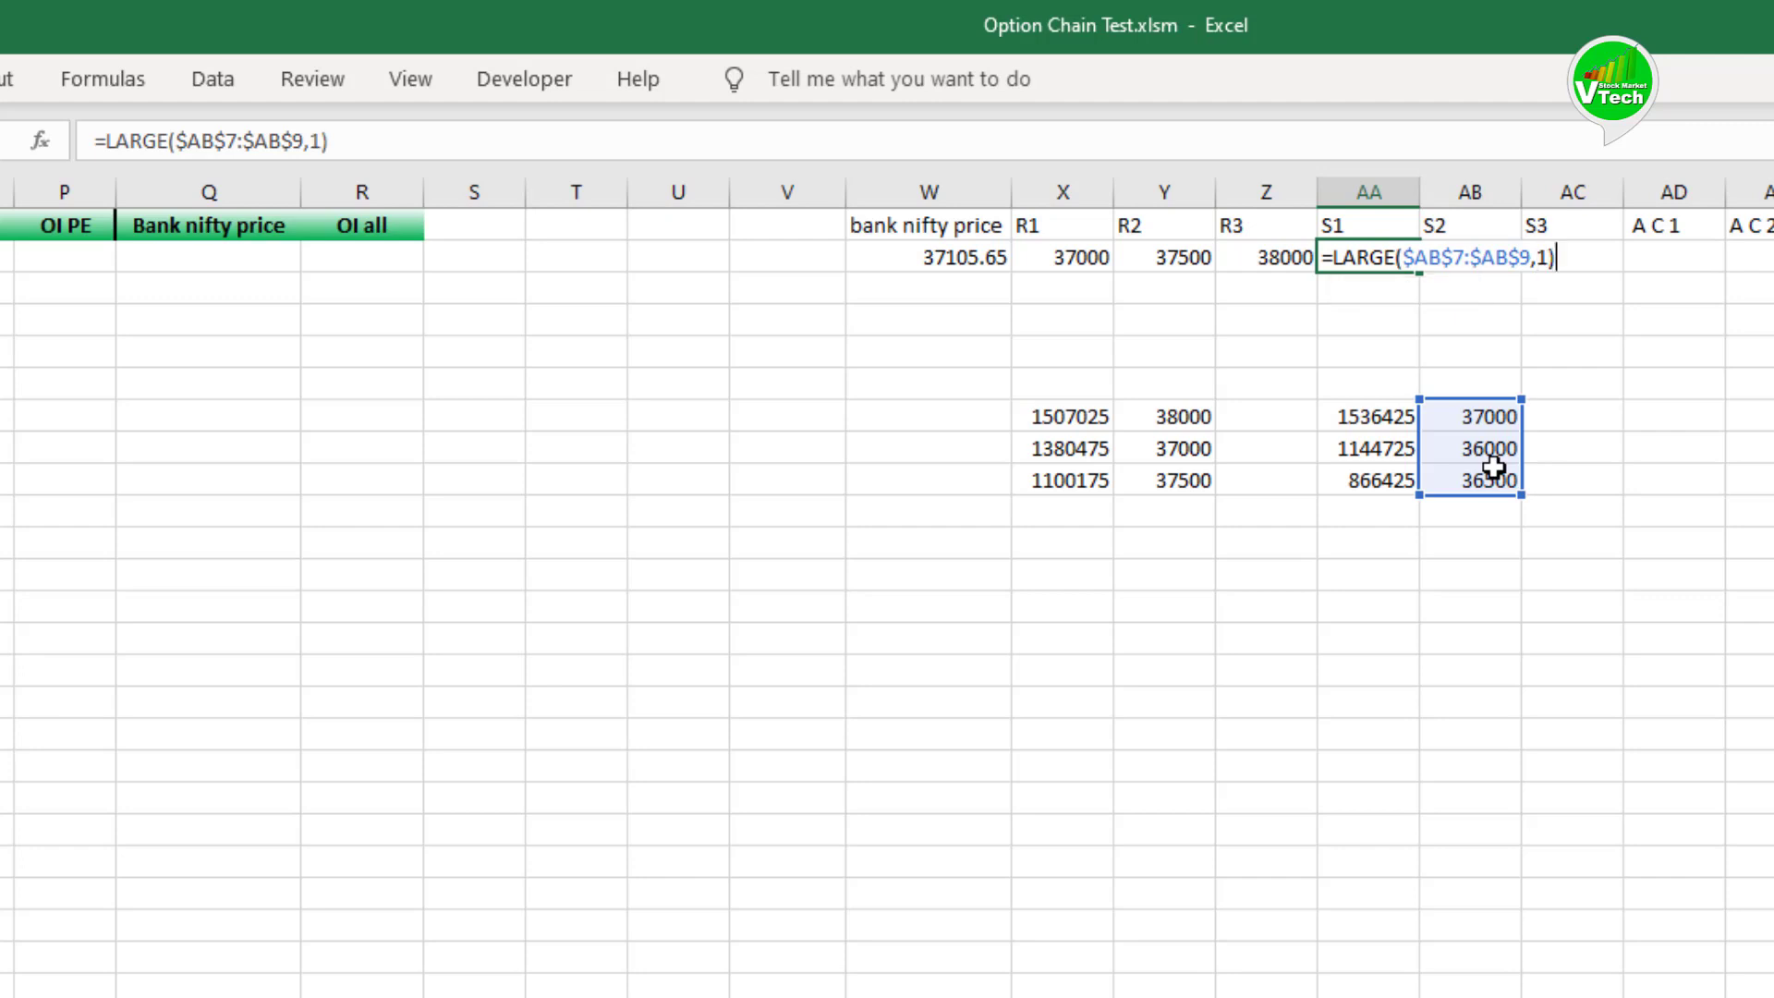
key(Return)
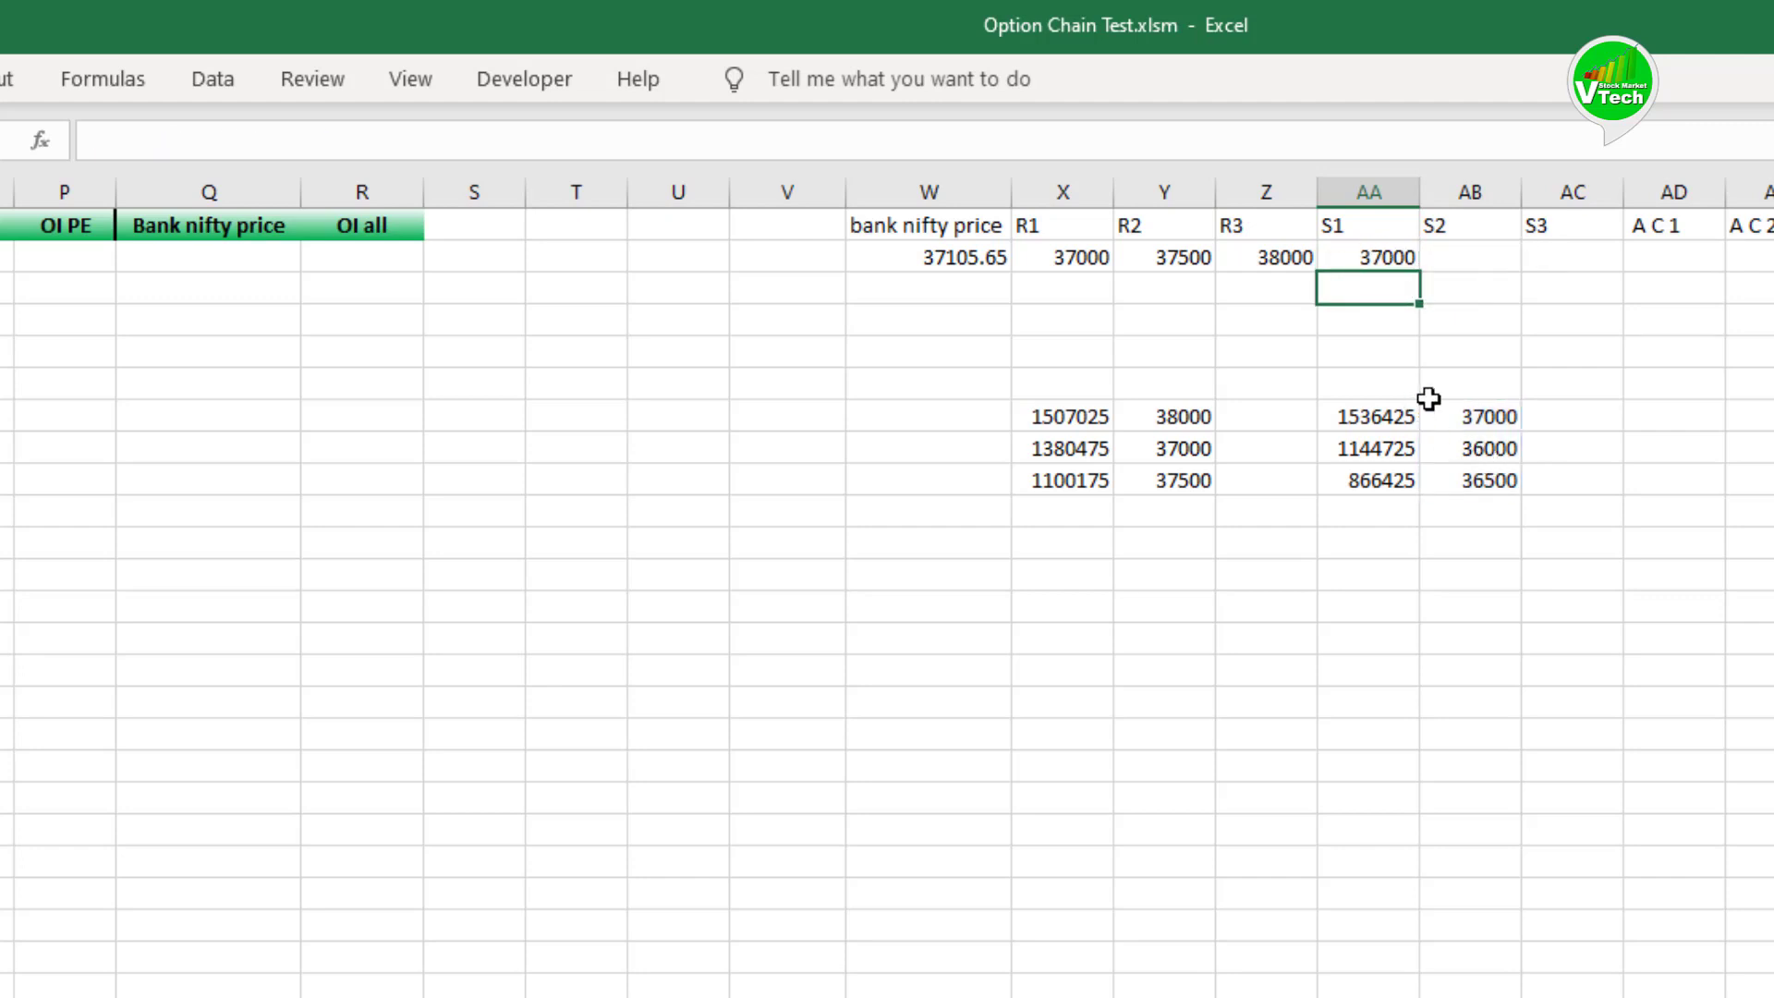
Step: Label the two strike lists with PE in AB6 and CE in Y6
click(1466, 384)
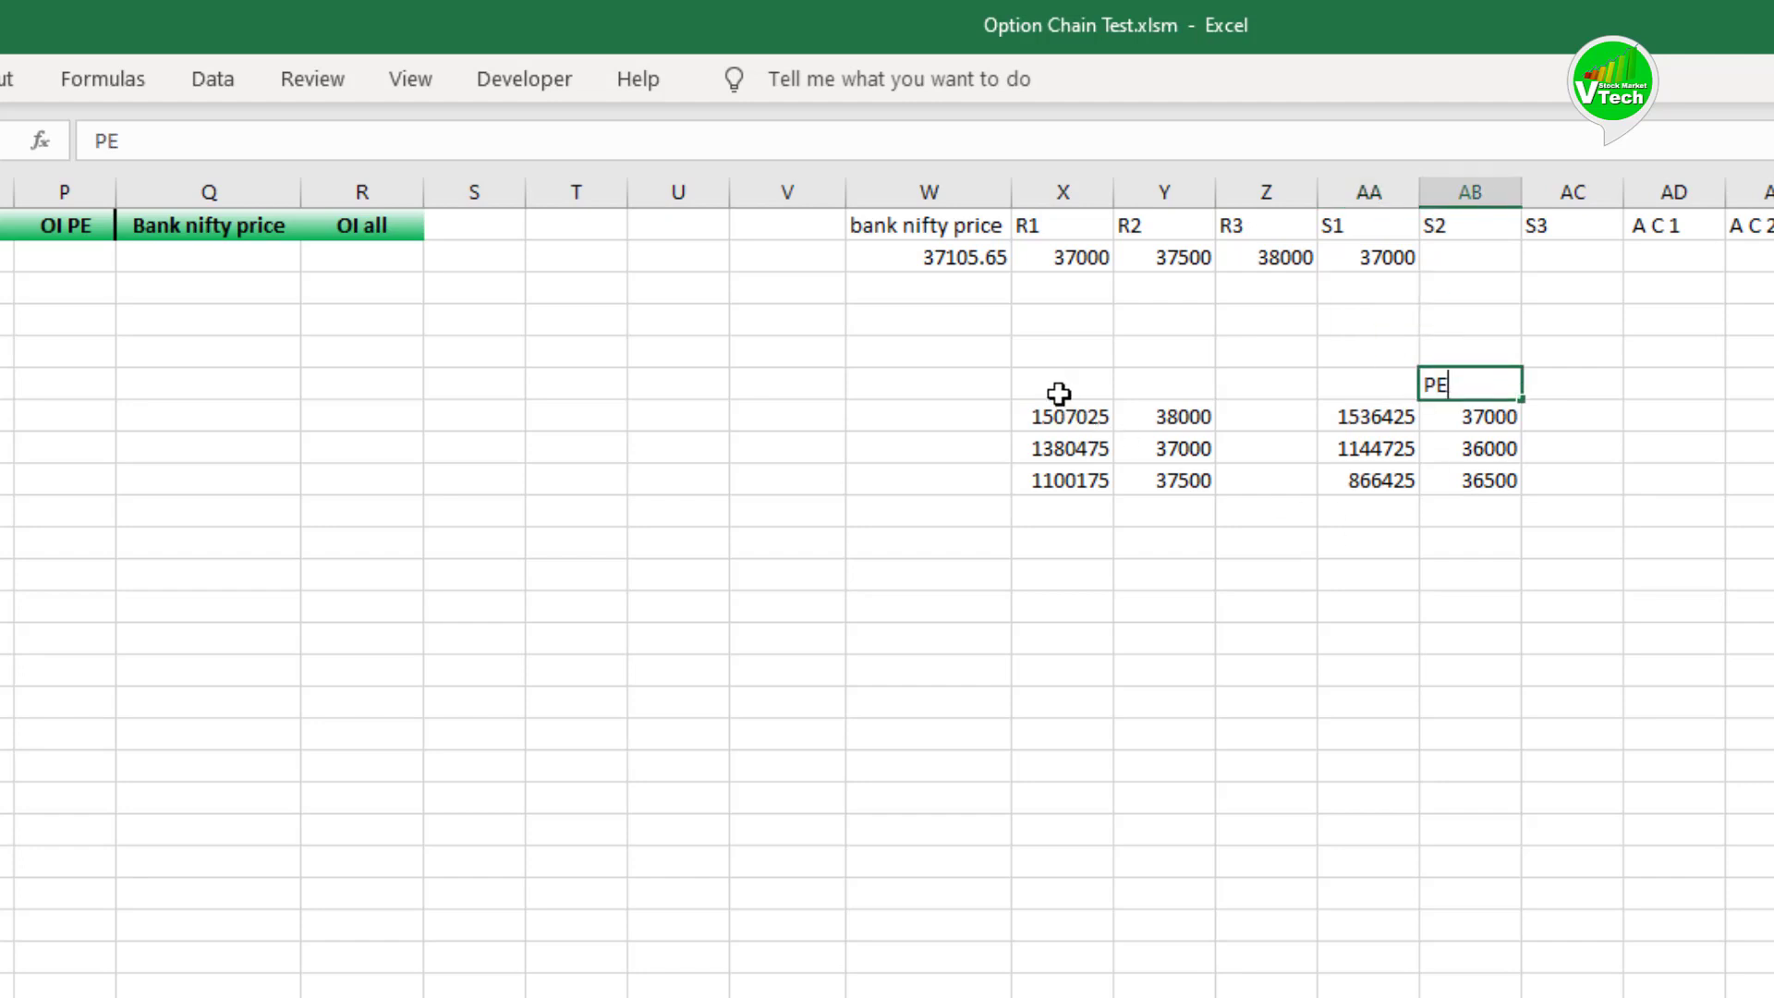
click(1194, 382)
text(CE)
click(1338, 638)
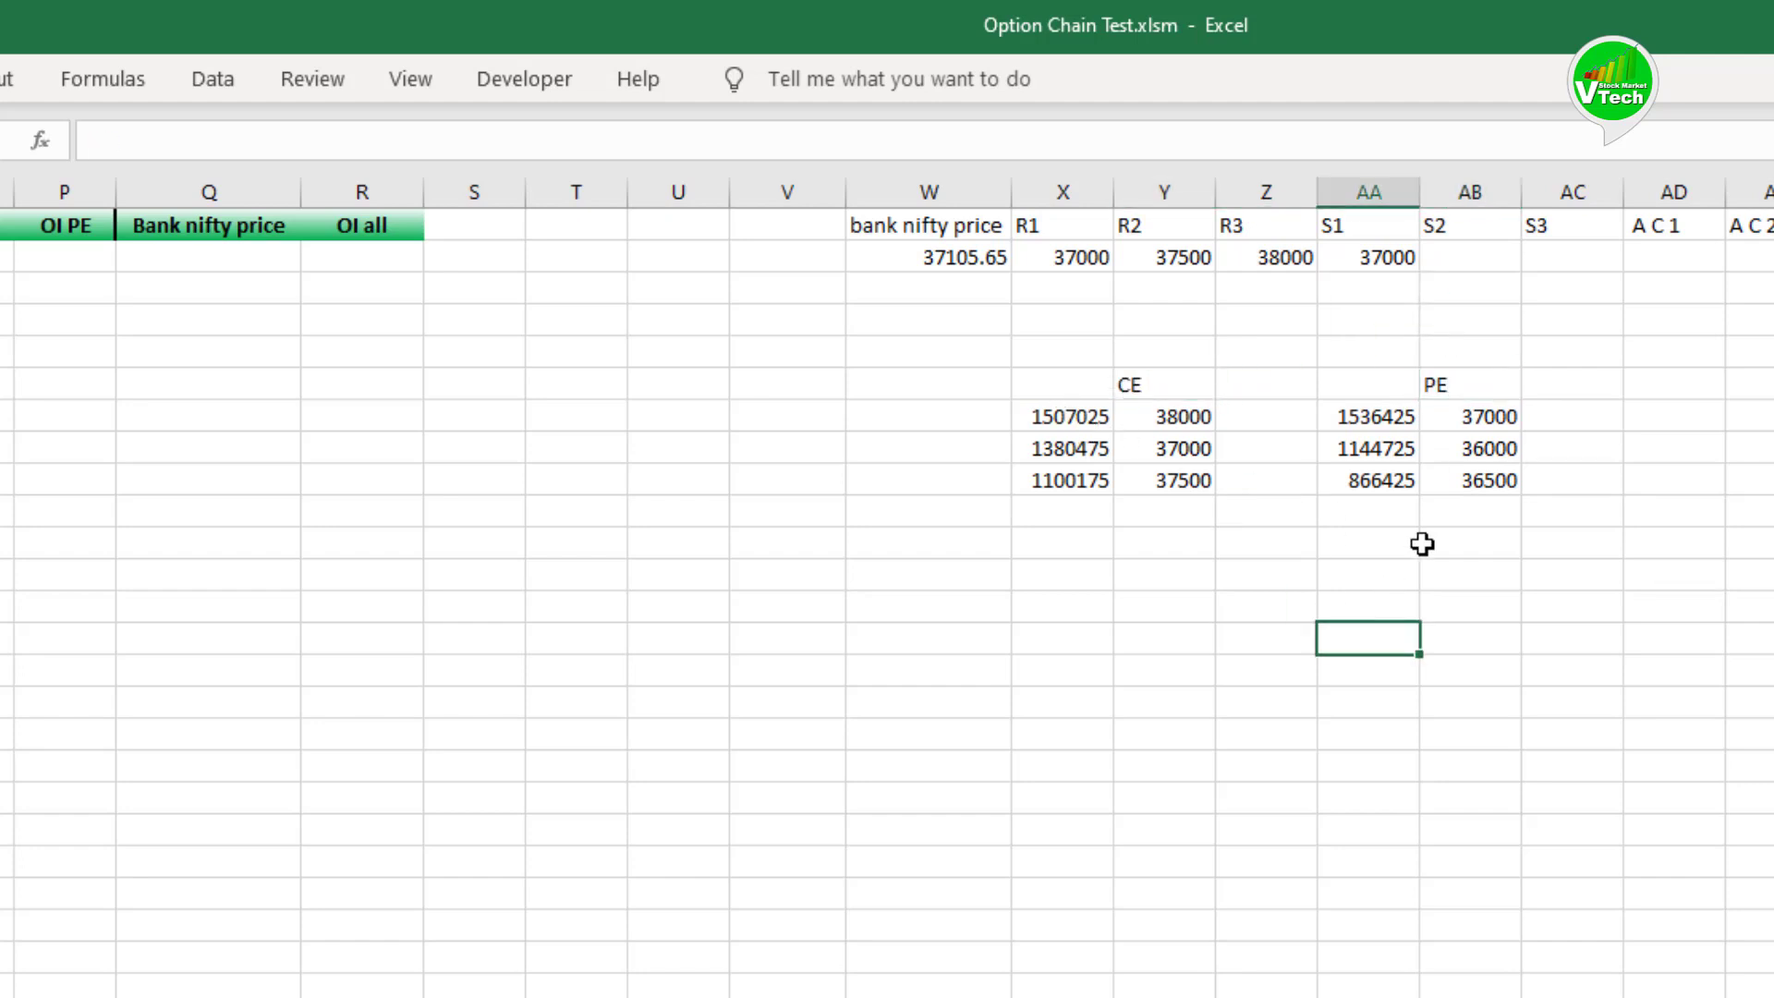
Step: Enter =LARGE($AB$7:$AB$9,2) in AB2 under S2 to return the second-largest put strike
click(1473, 256)
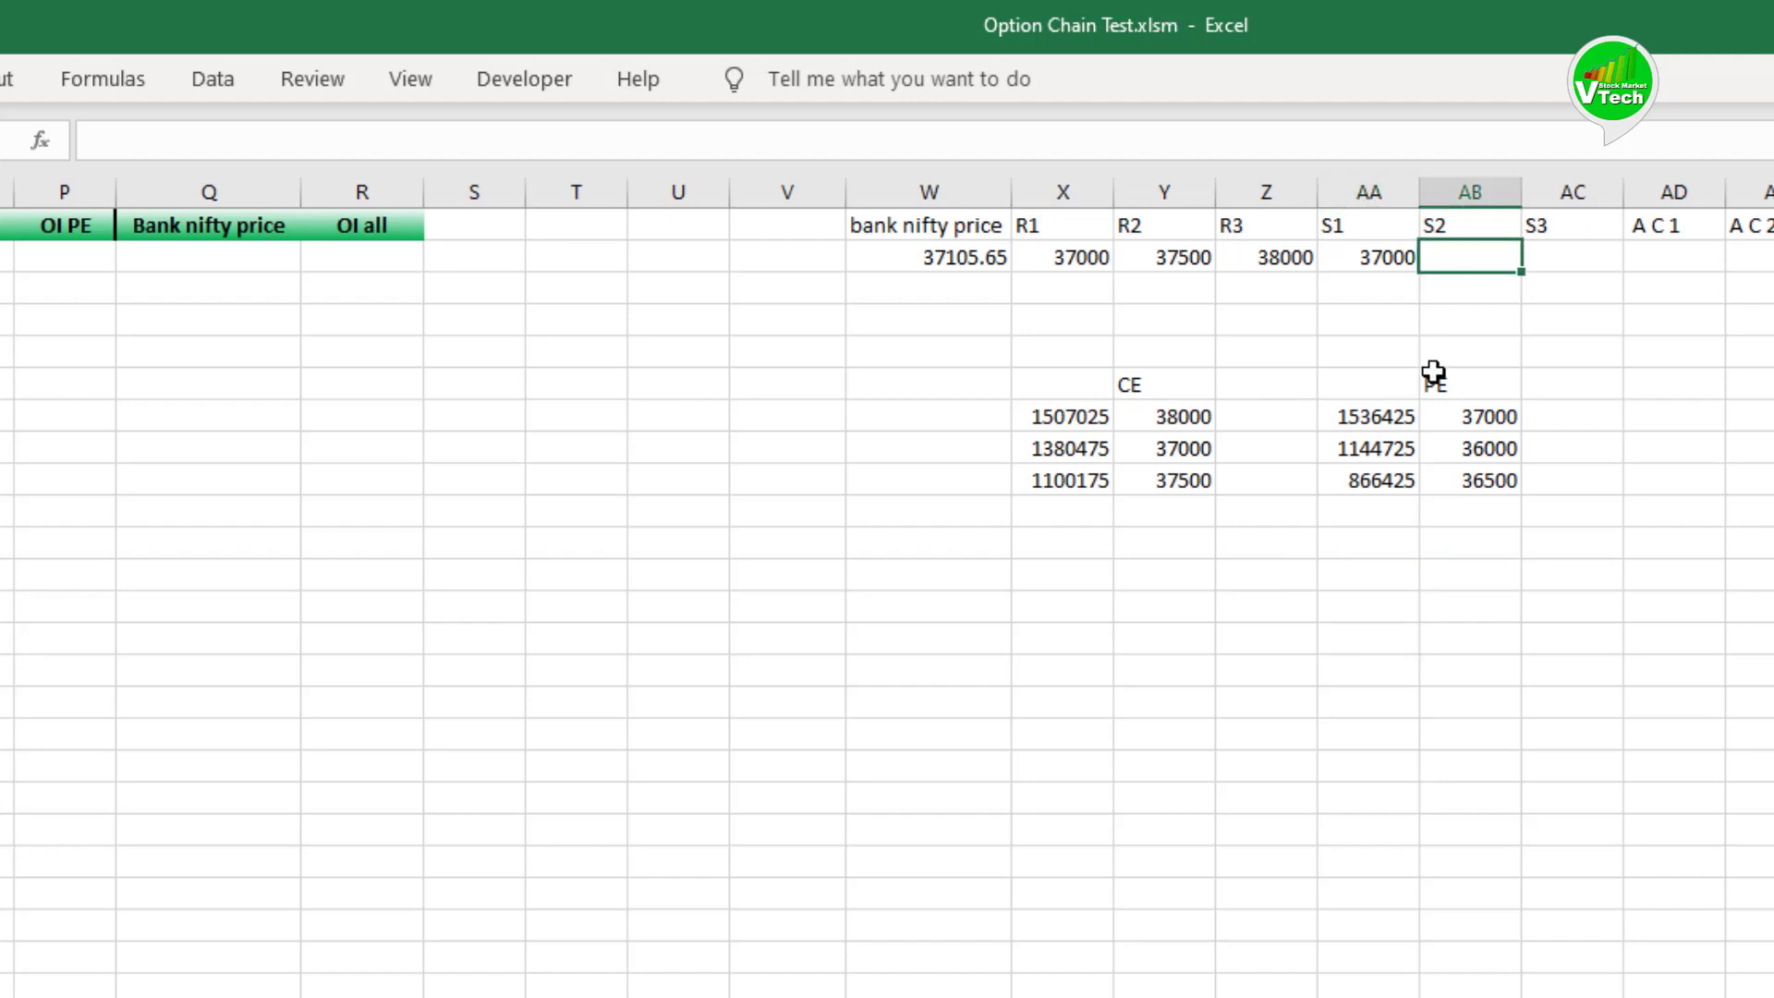
text(=LARGE)
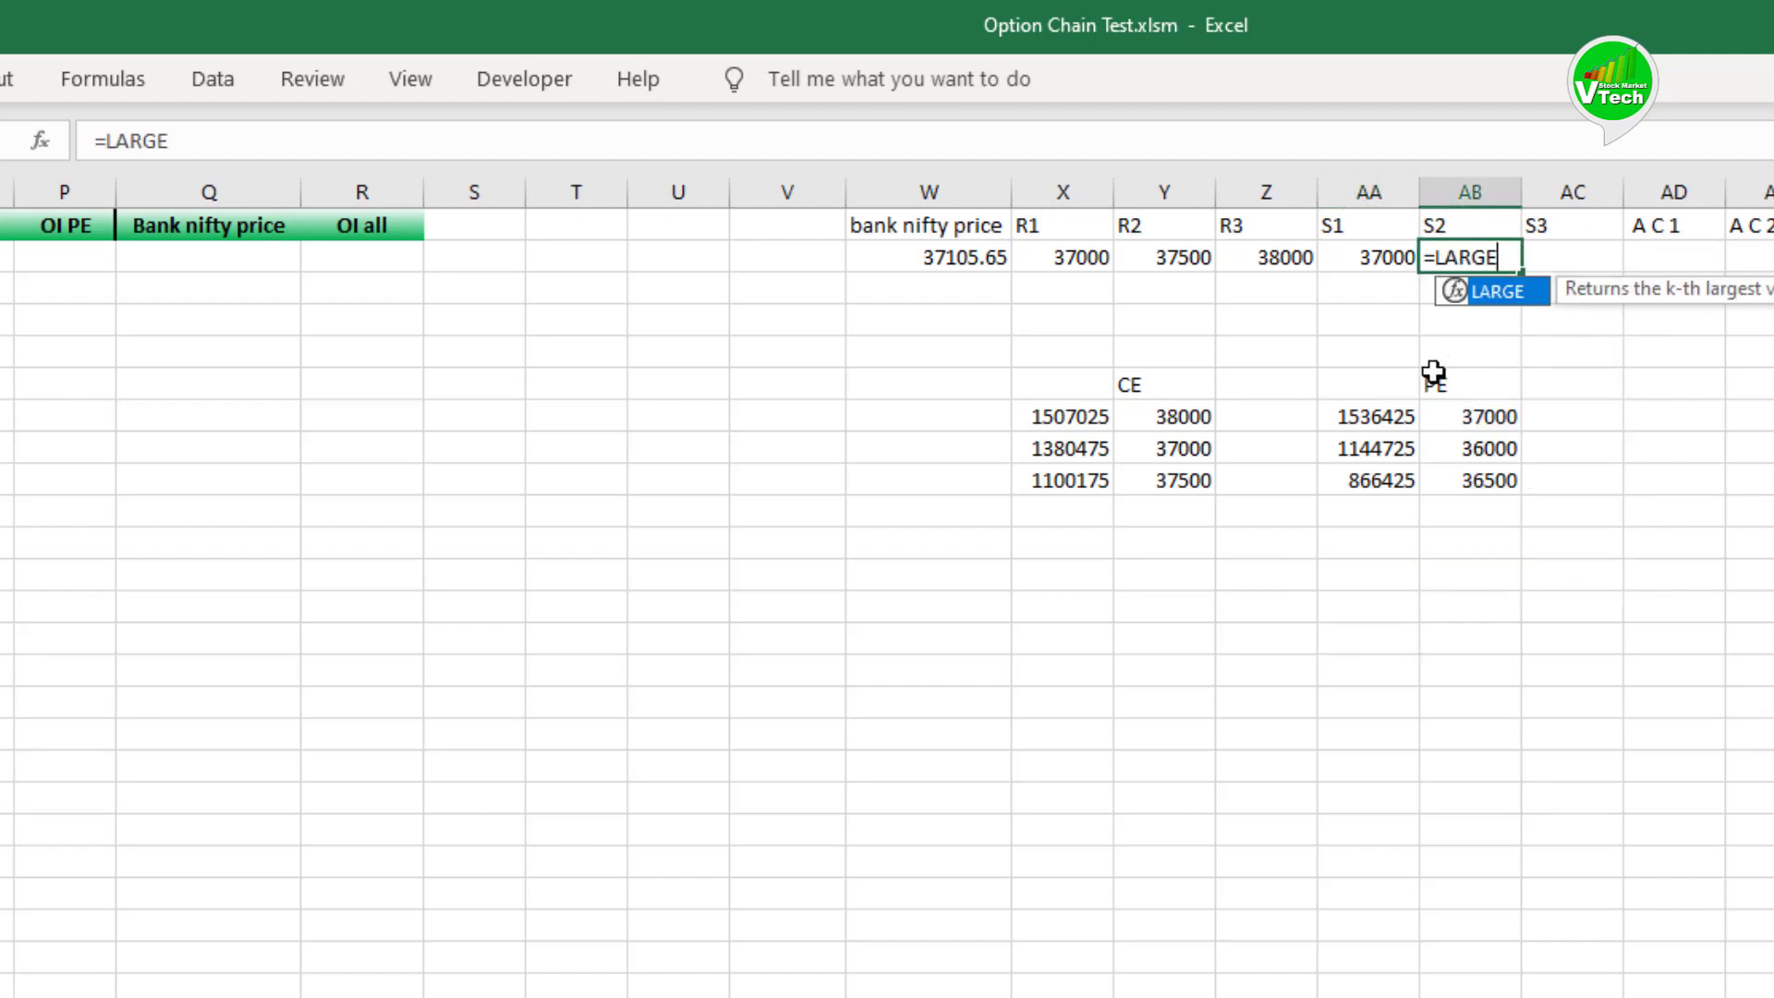
text(()
drag(1478, 414, 1482, 482)
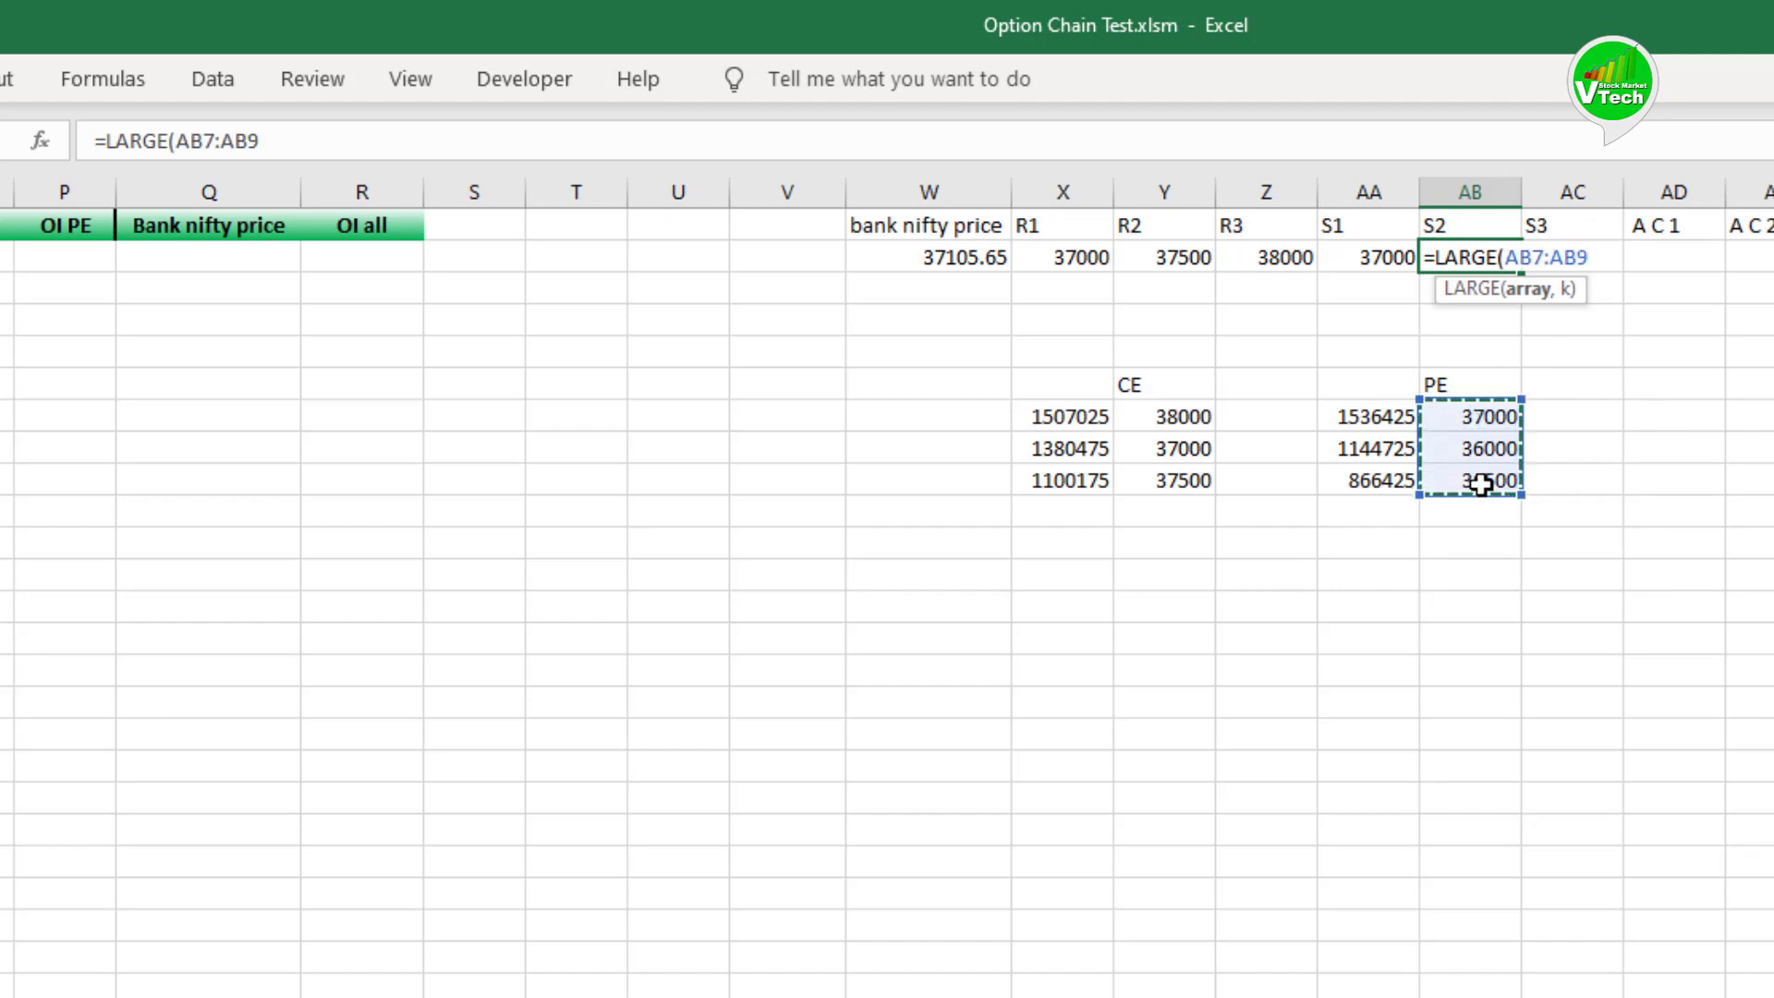
key(F4)
text(,)
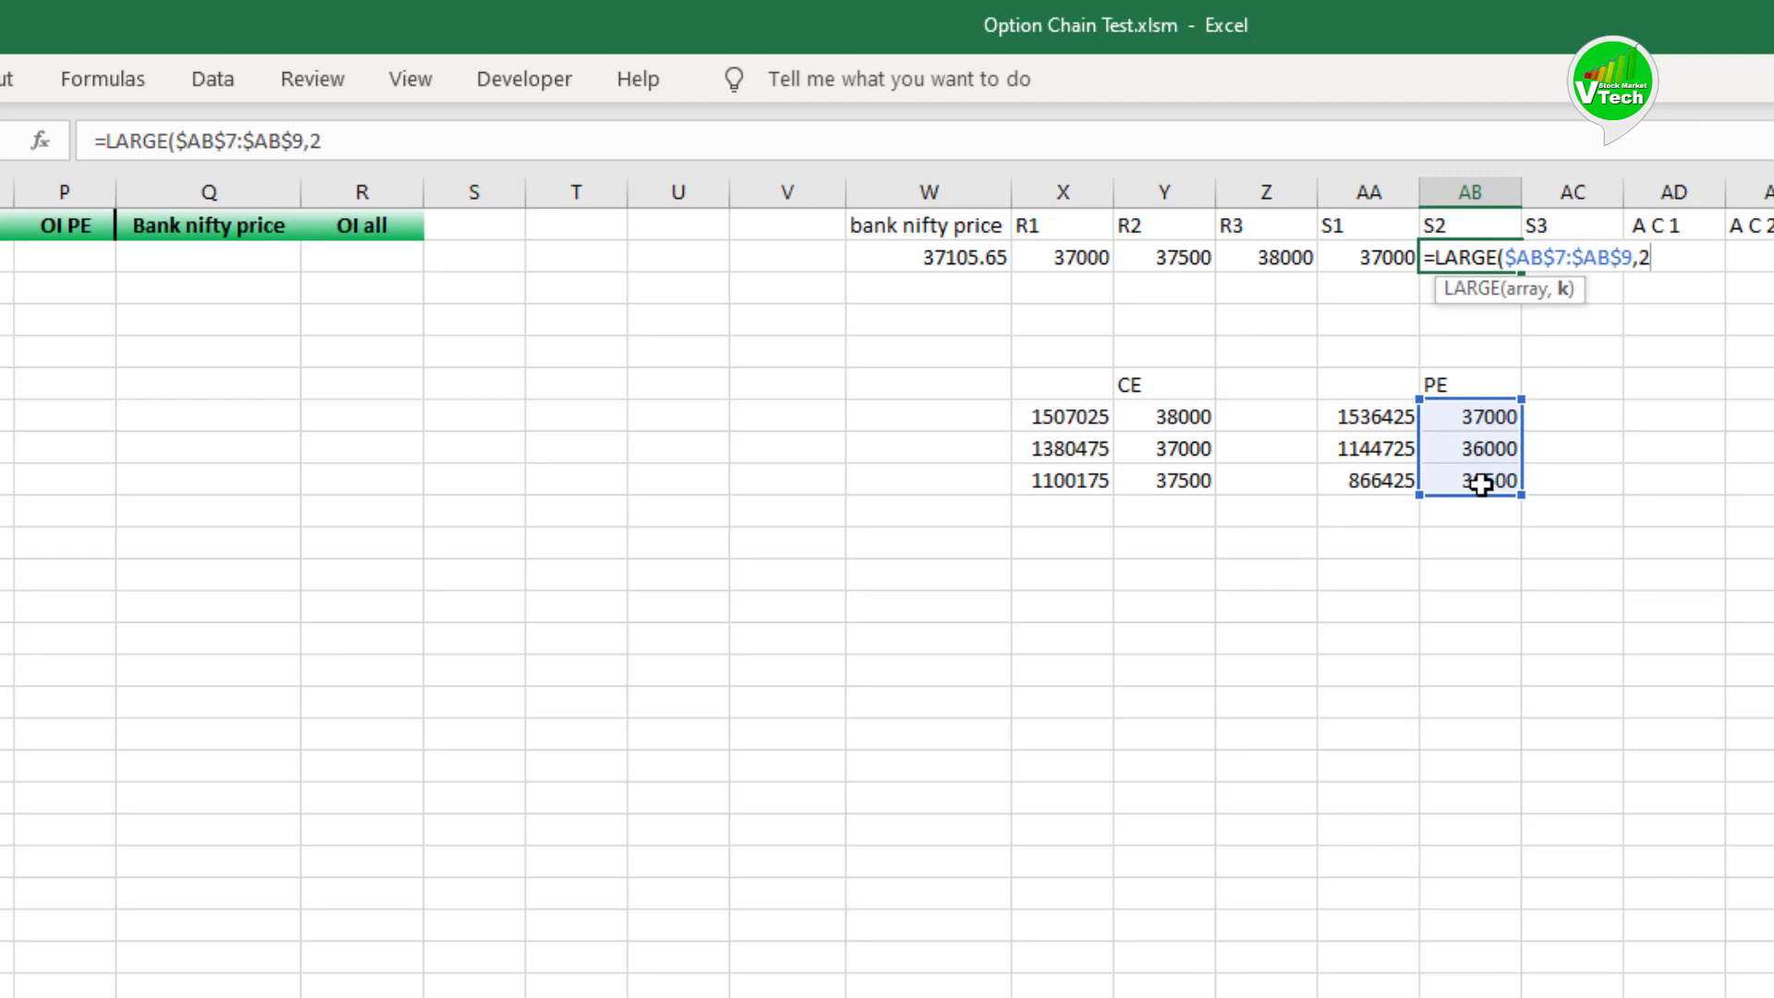
text(2))
key(Return)
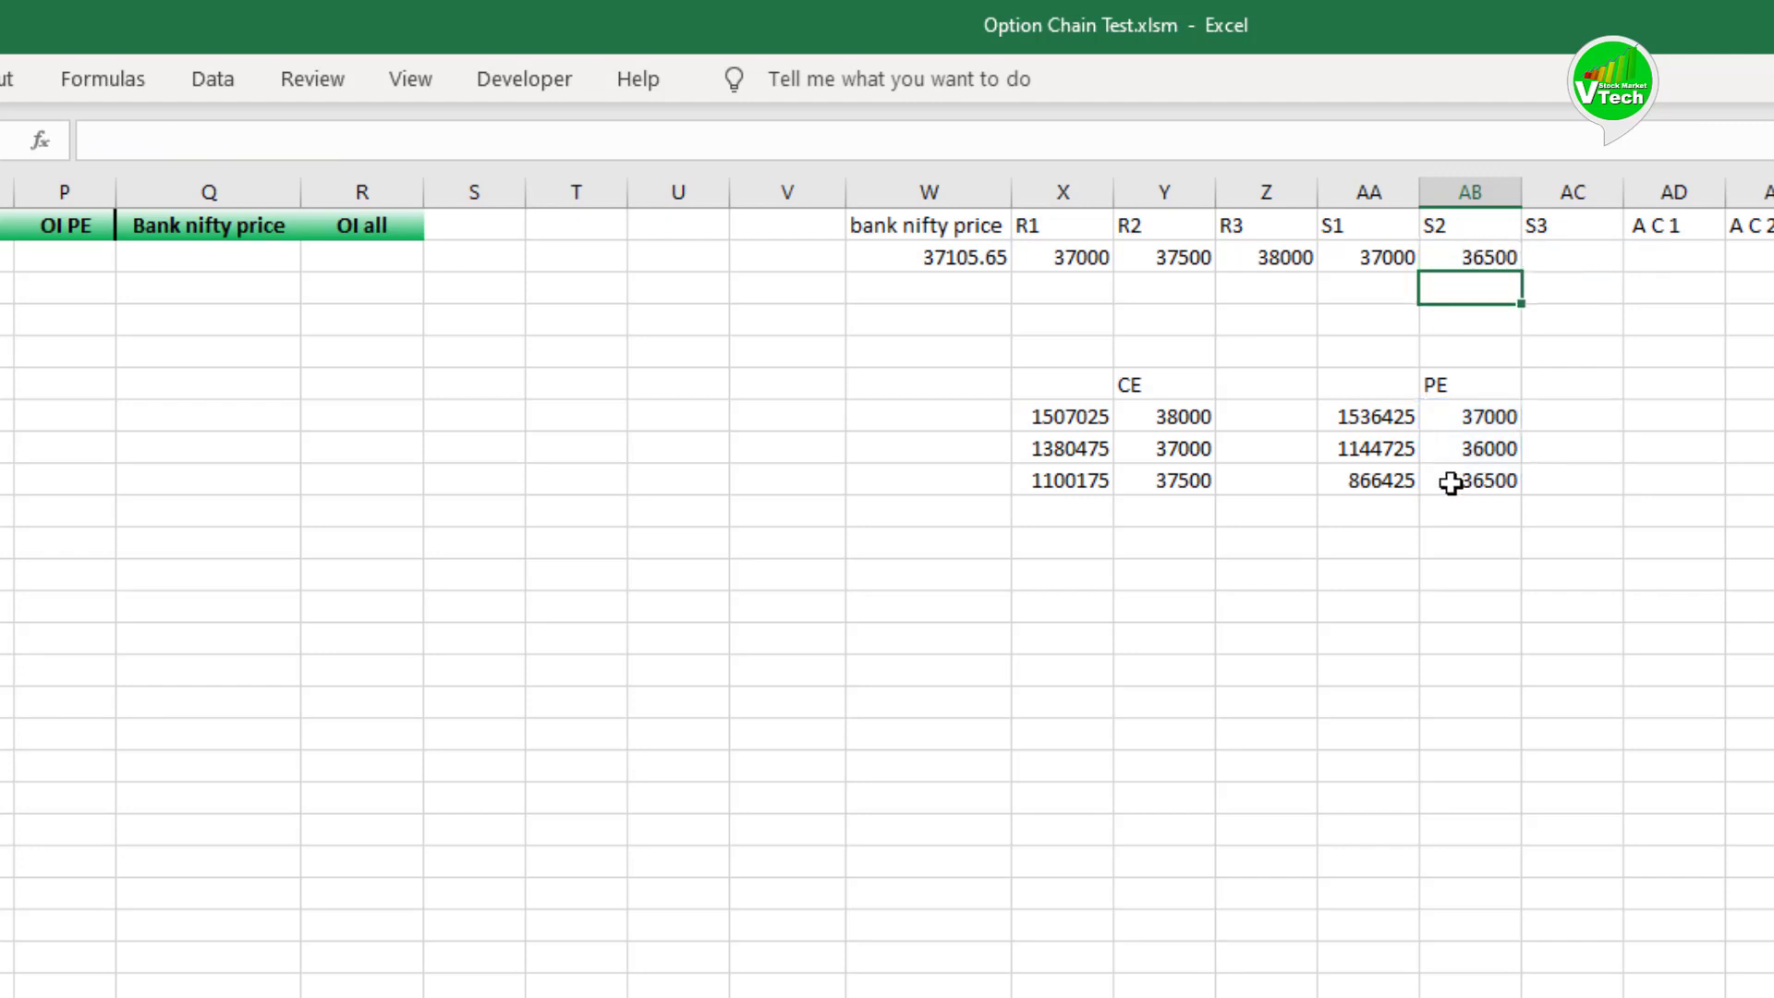
Step: Enter =LARGE($AB$7:$AB$9,3) in AC2 under S3 to return the third-largest put strike
click(1591, 271)
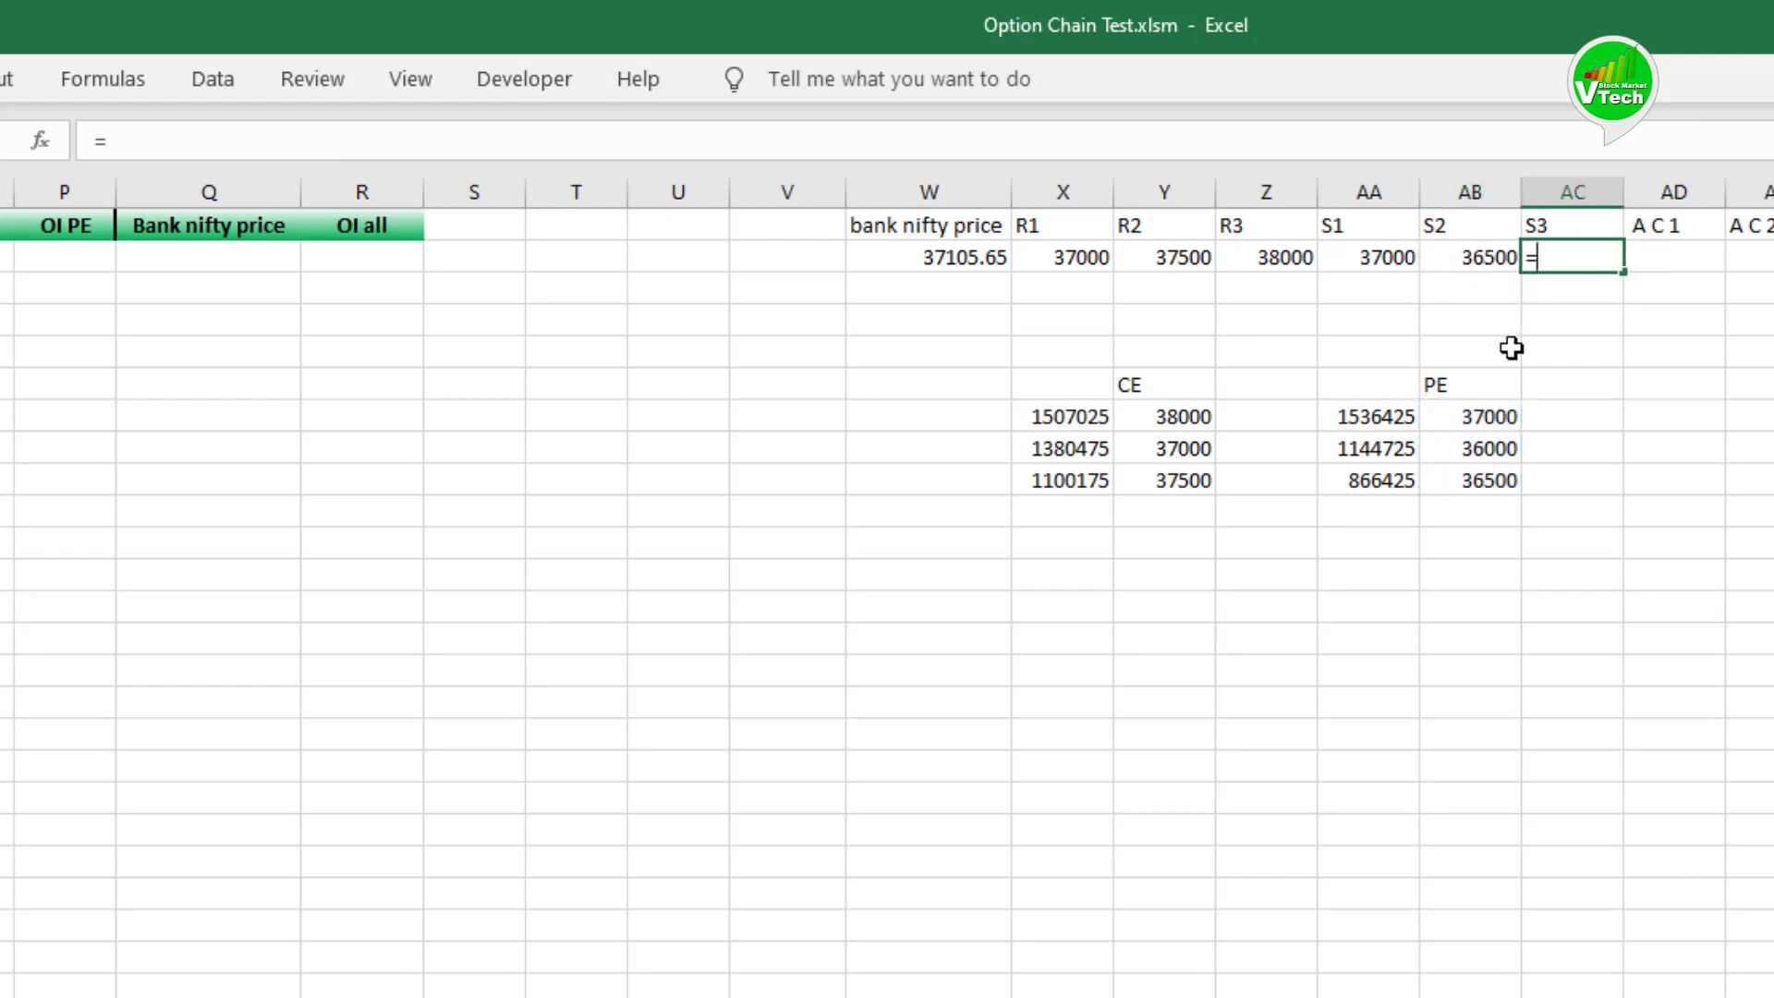
text(=LARGE()
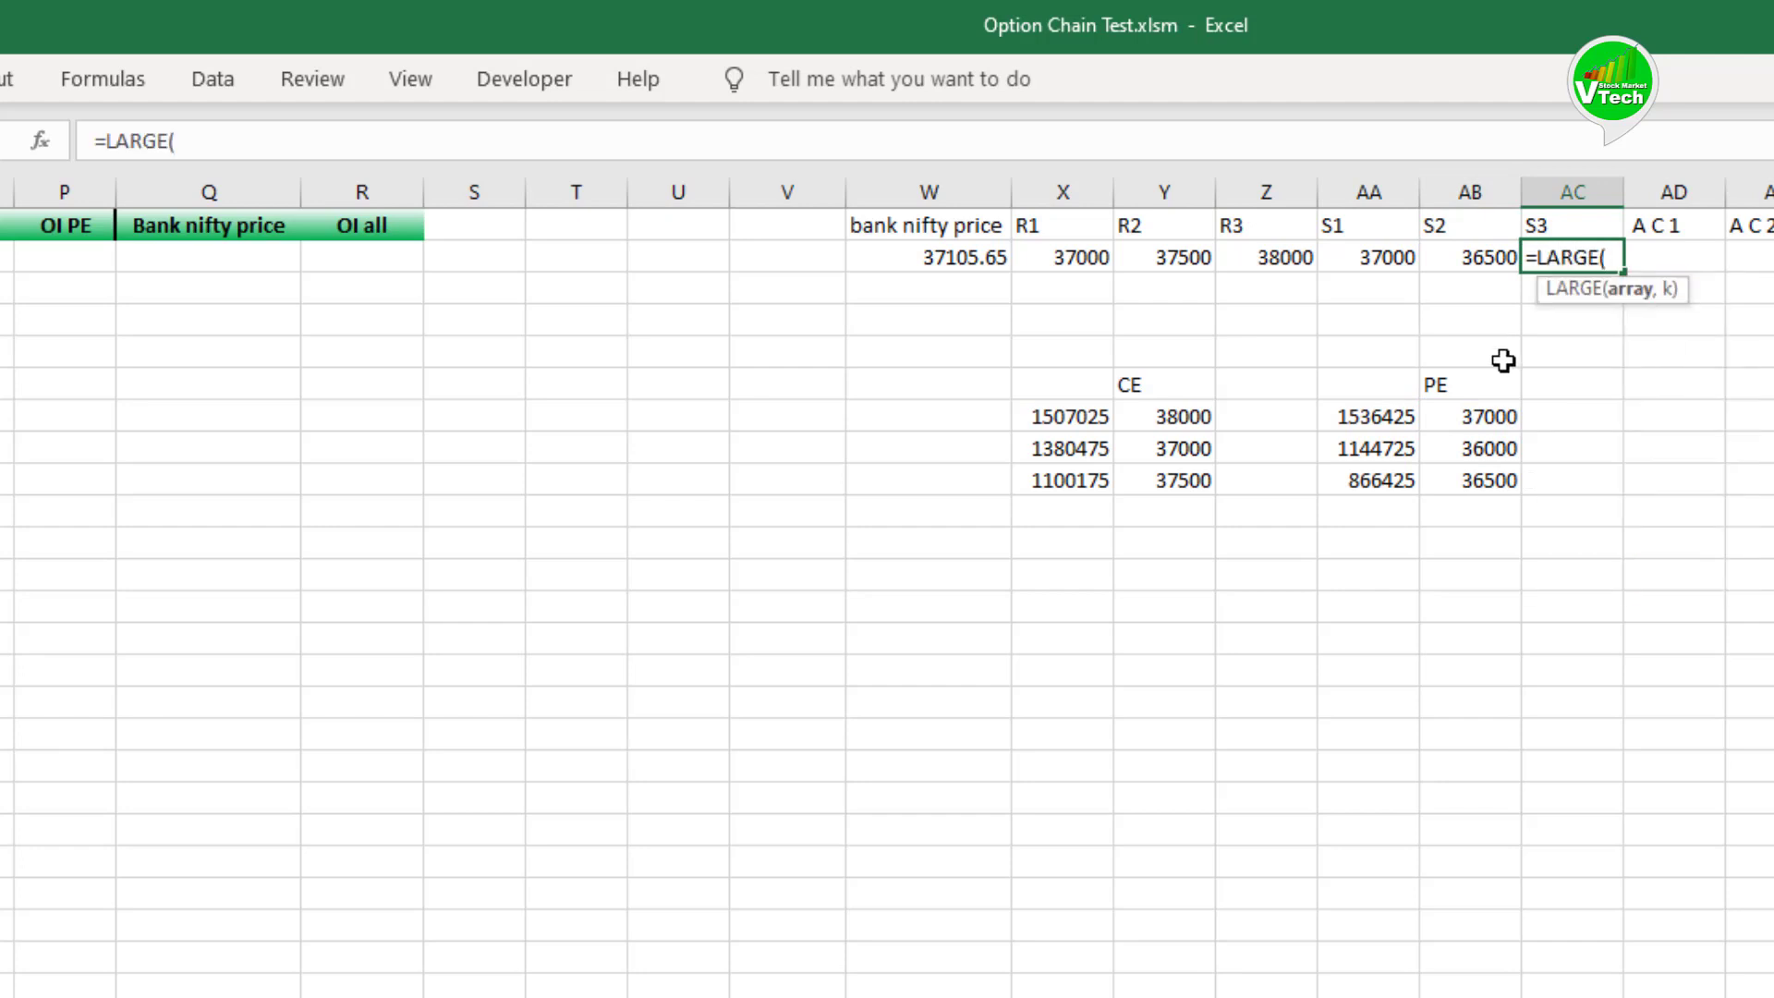
drag(1468, 422, 1472, 467)
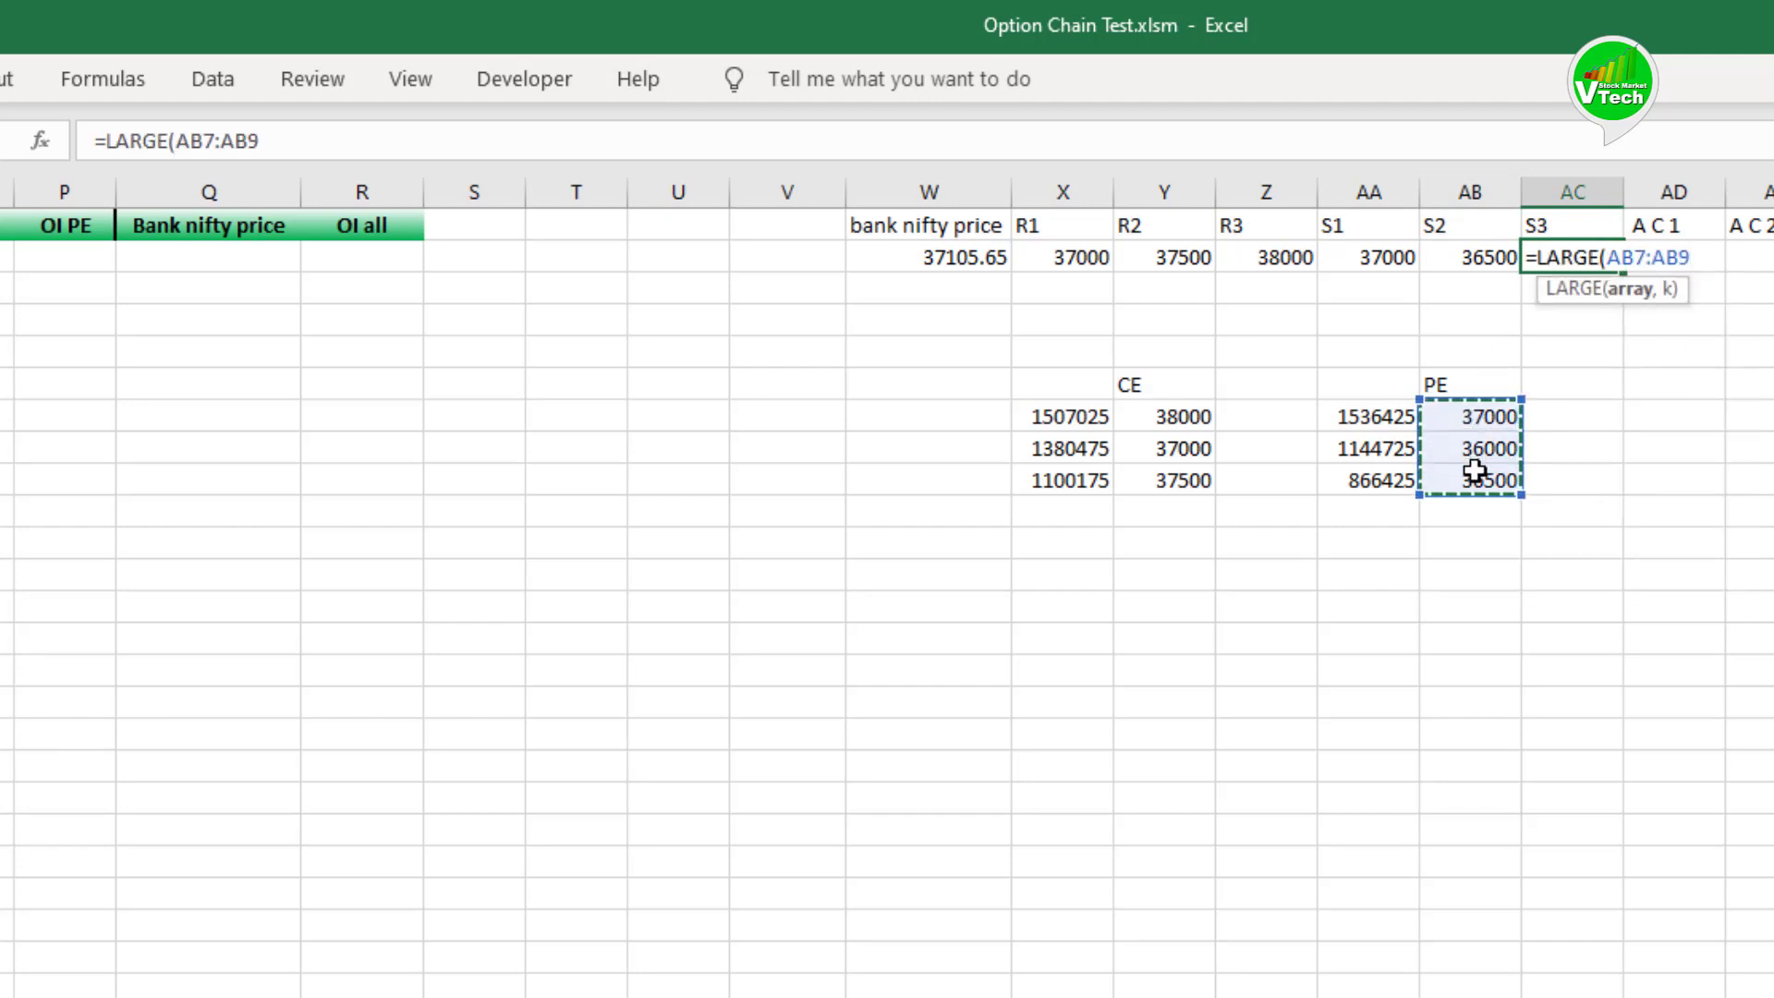
key(F4)
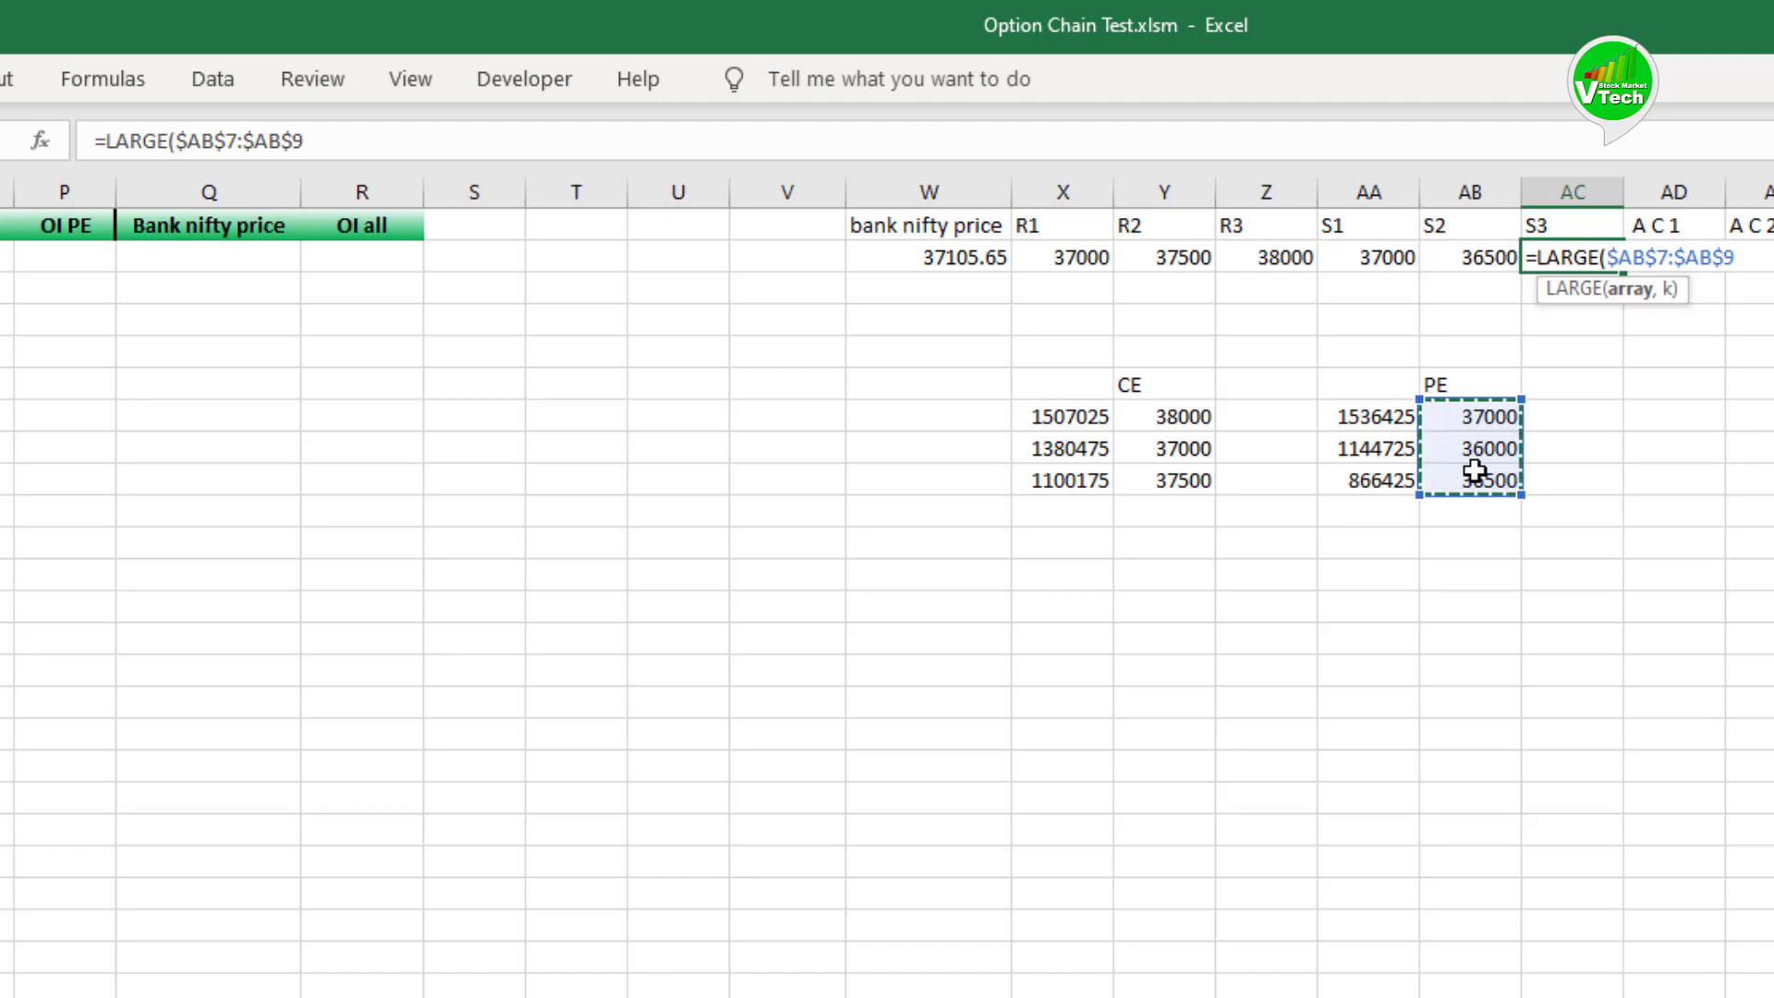
text(,)
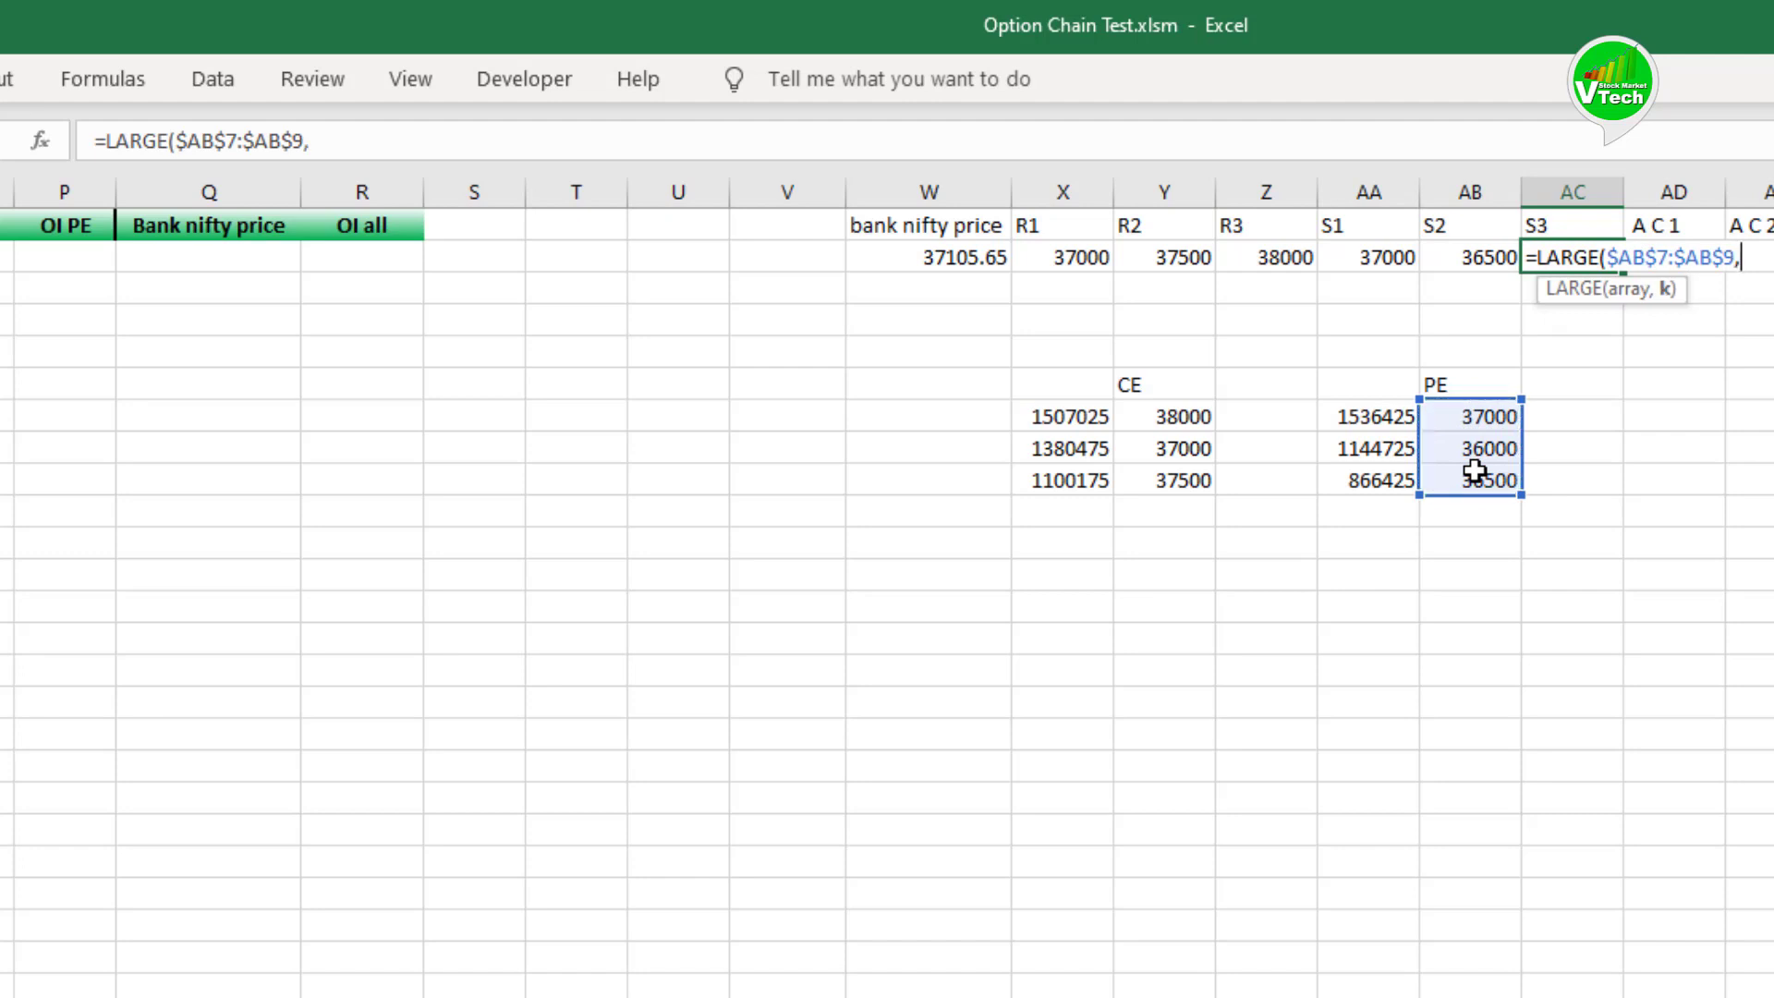
text(3))
key(Return)
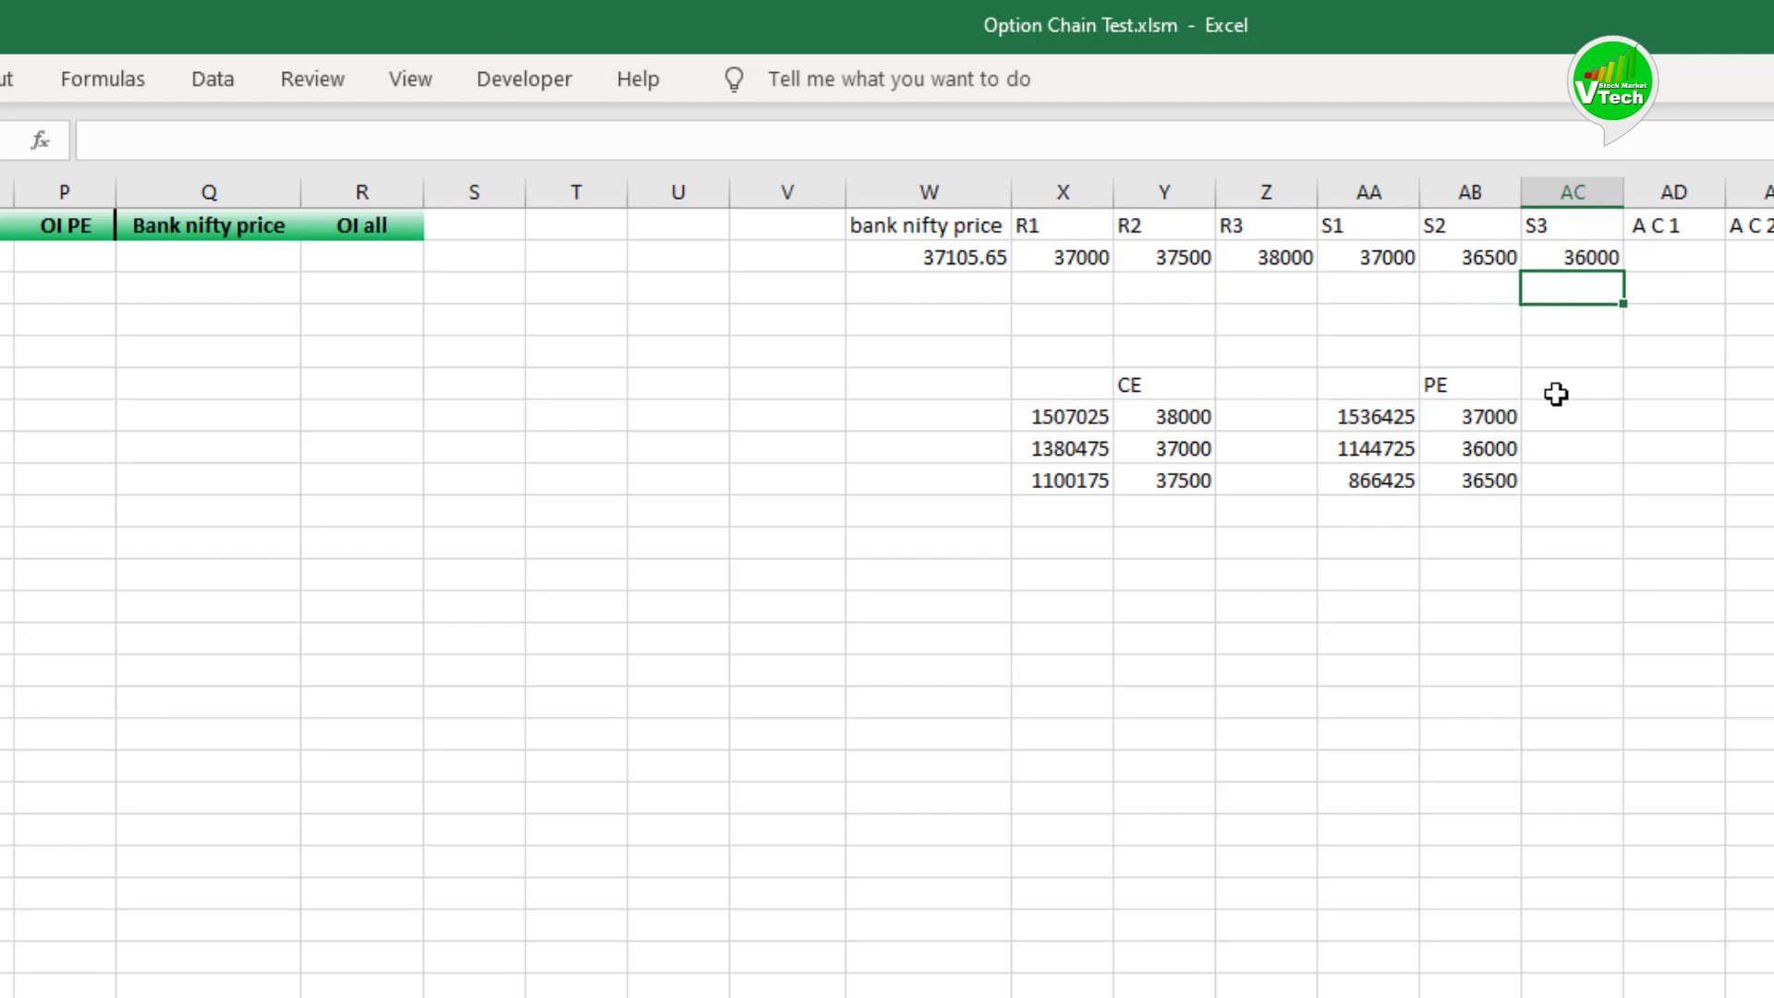
Step: Enter =LARGE('Option Chain'!$E$8:$E$48,1) in AD7 of Row Data to return the highest call volume
click(1690, 418)
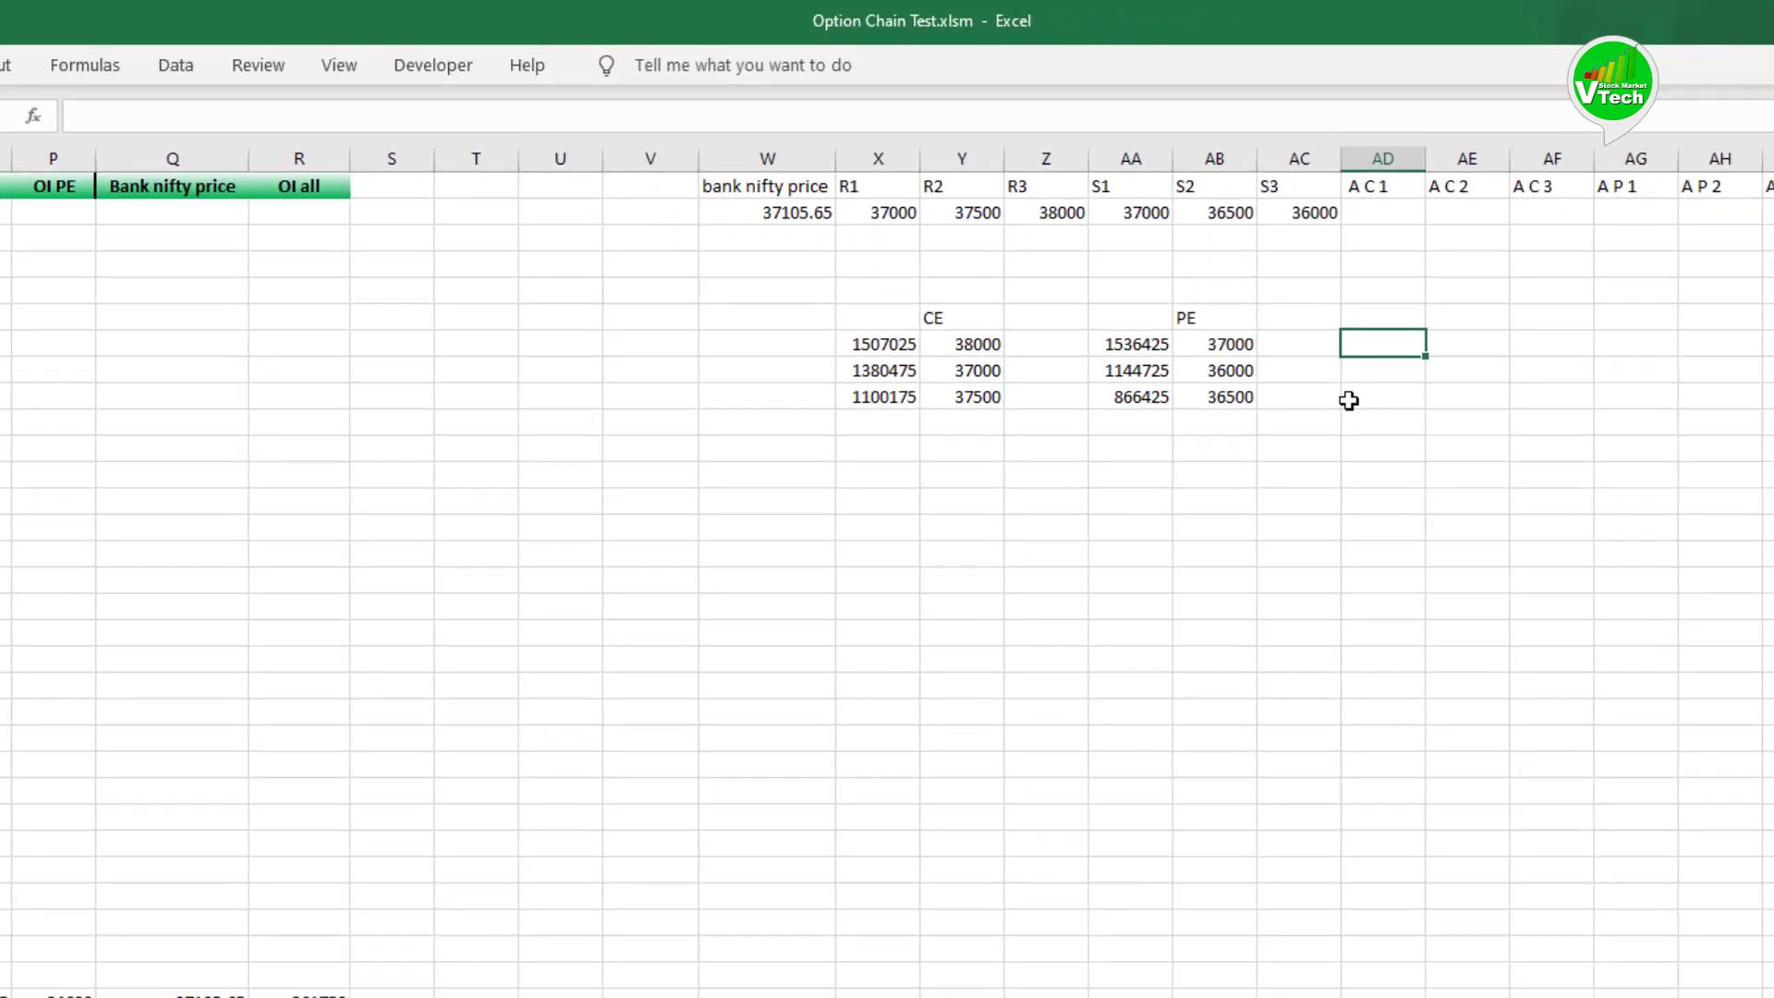
text(=LARGE()
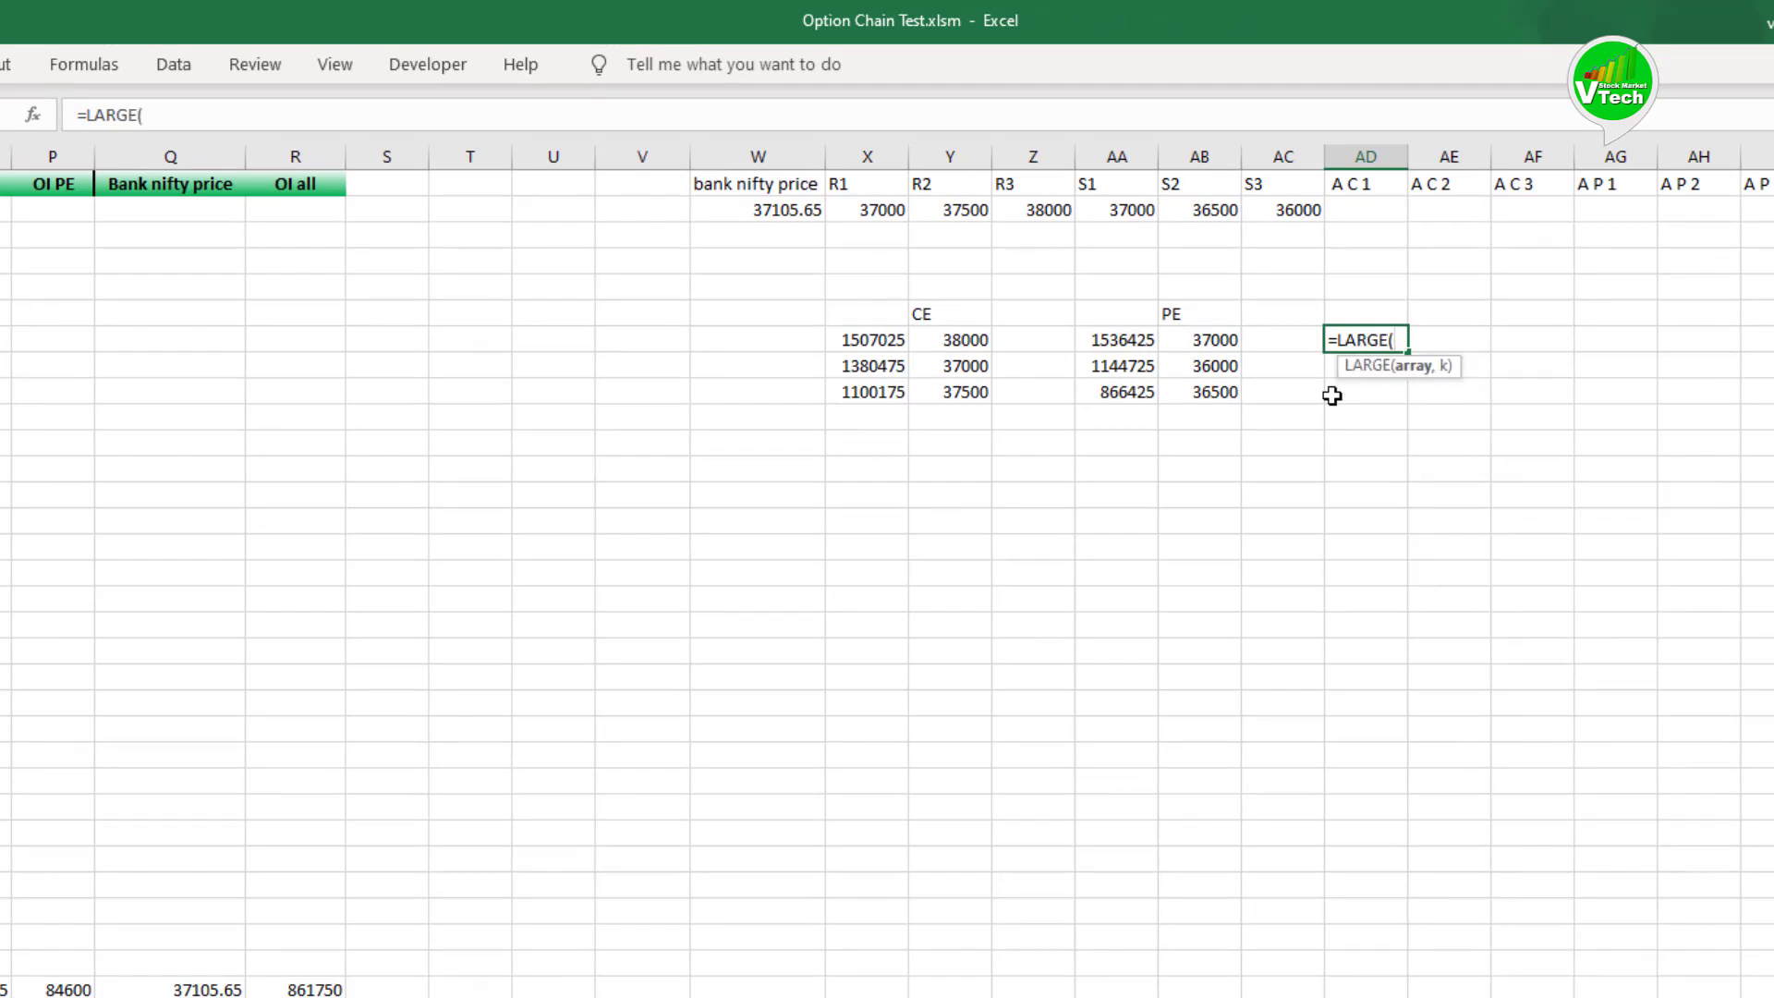
click(192, 926)
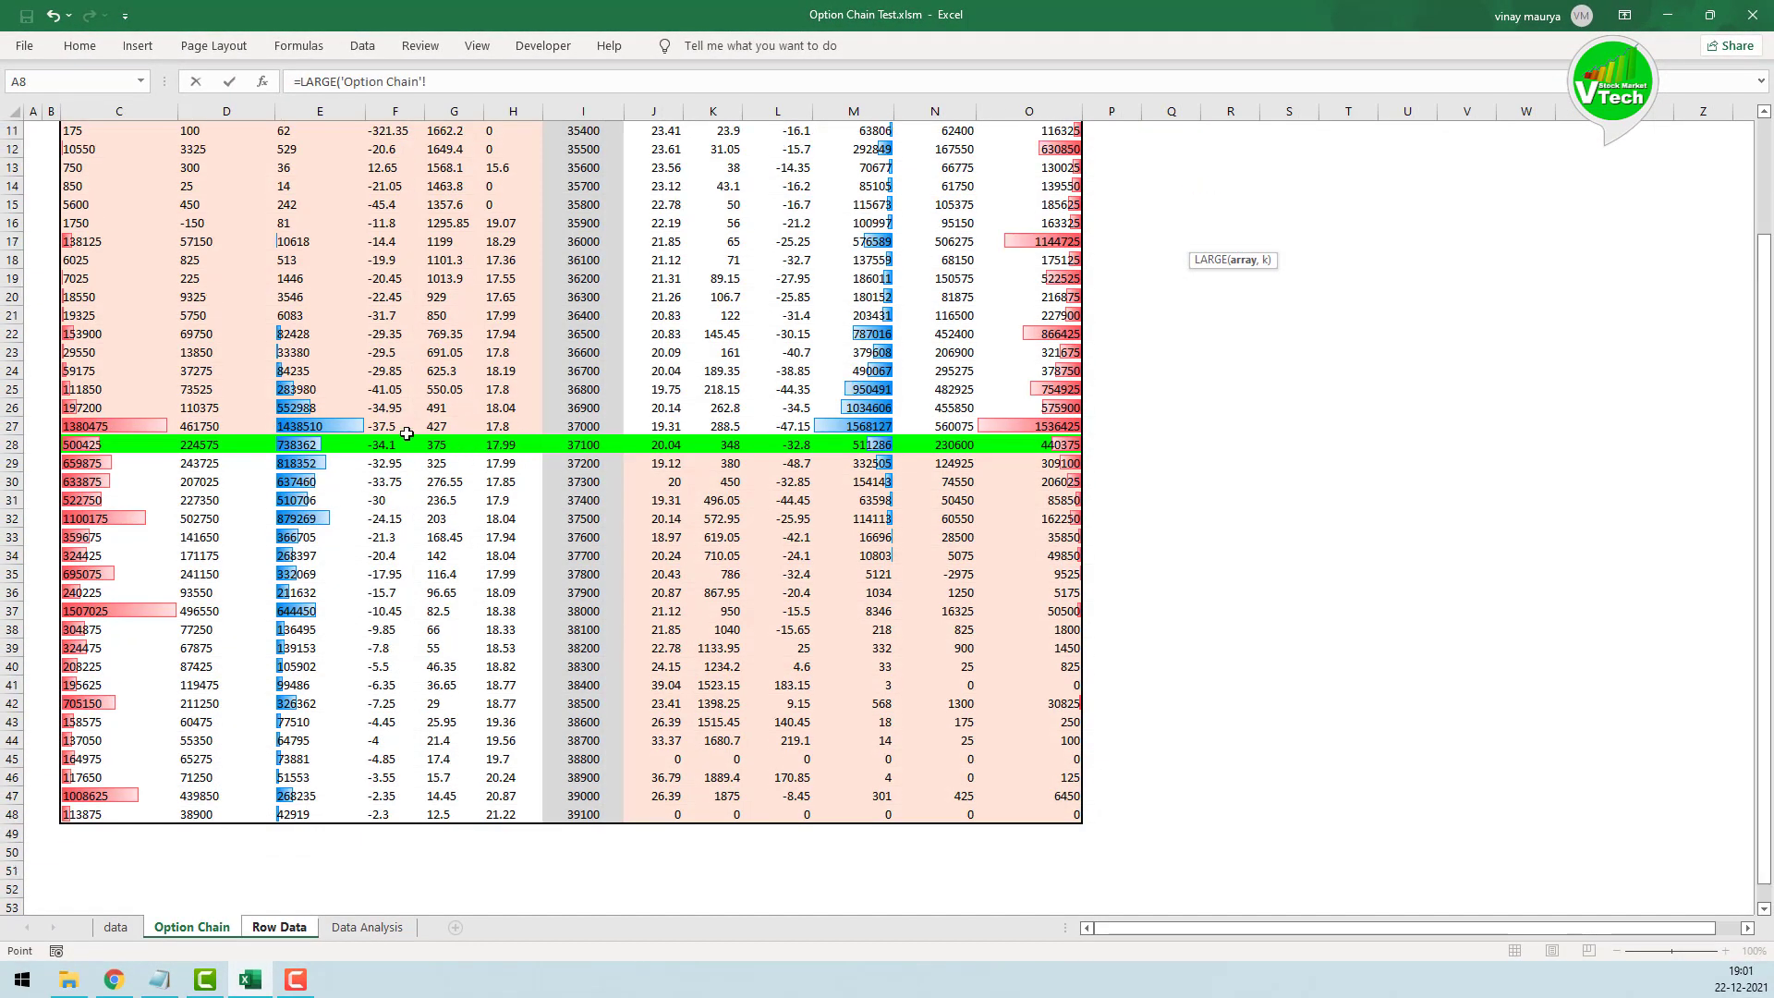
scroll(306, 215, up, 3)
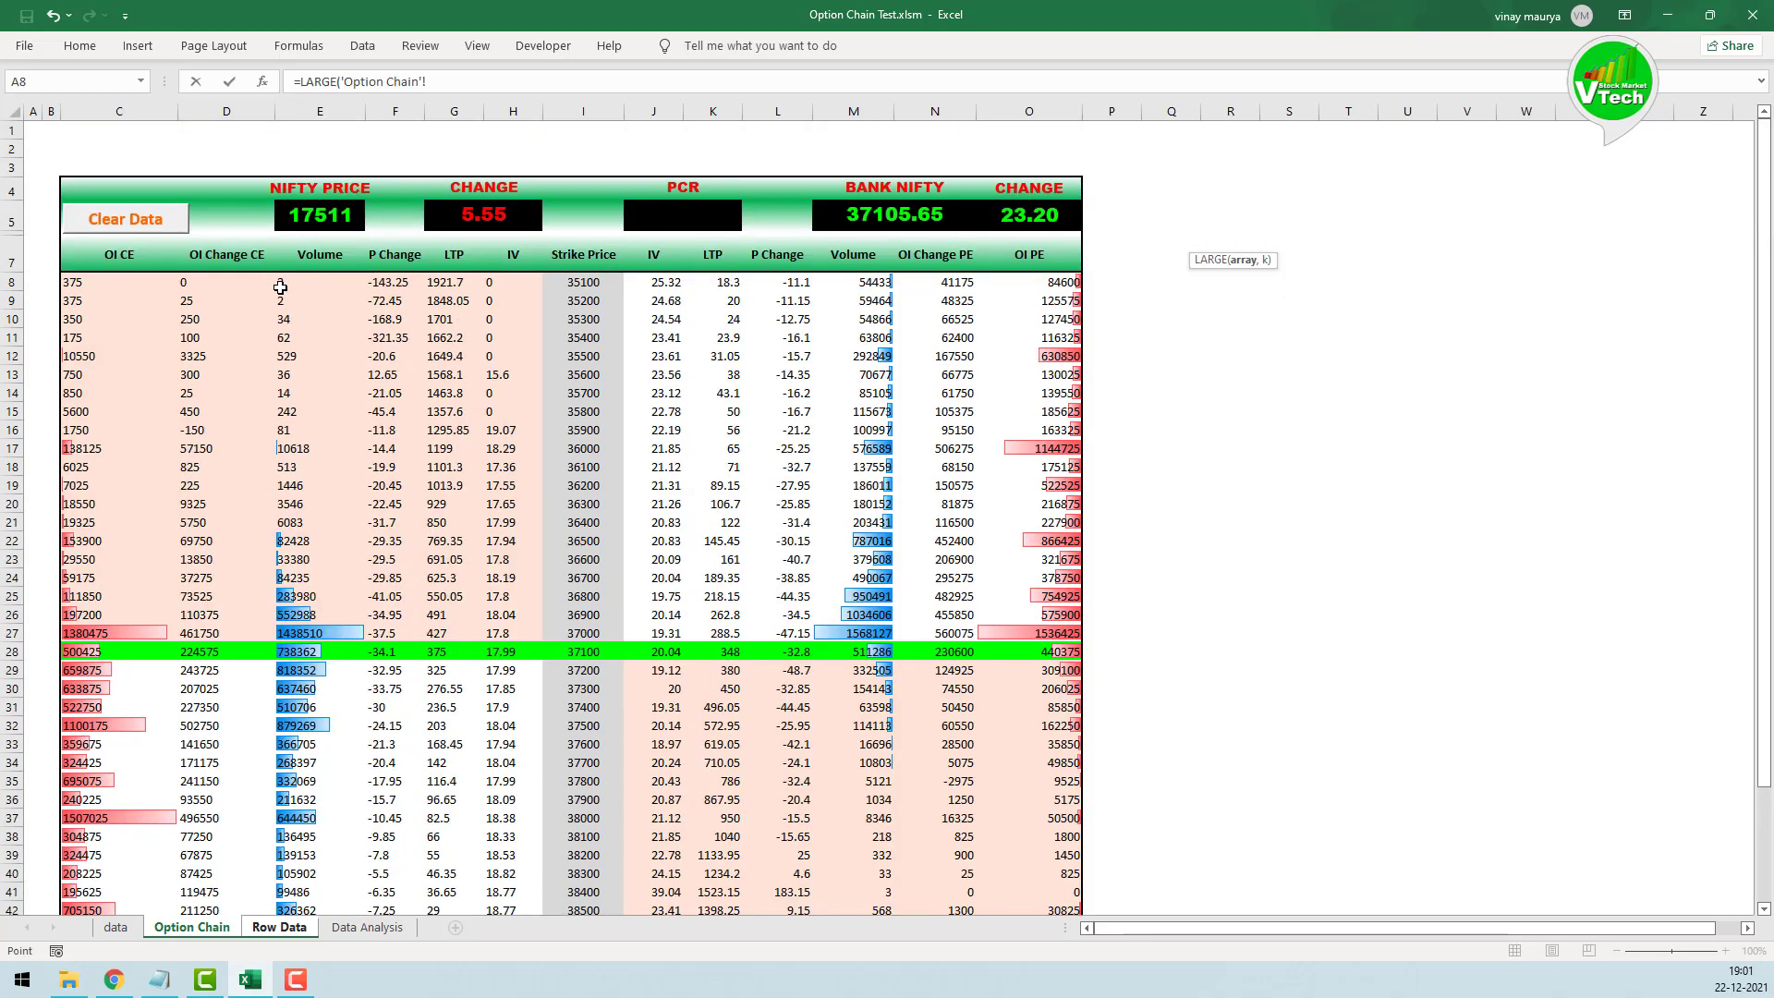
drag(280, 286, 307, 871)
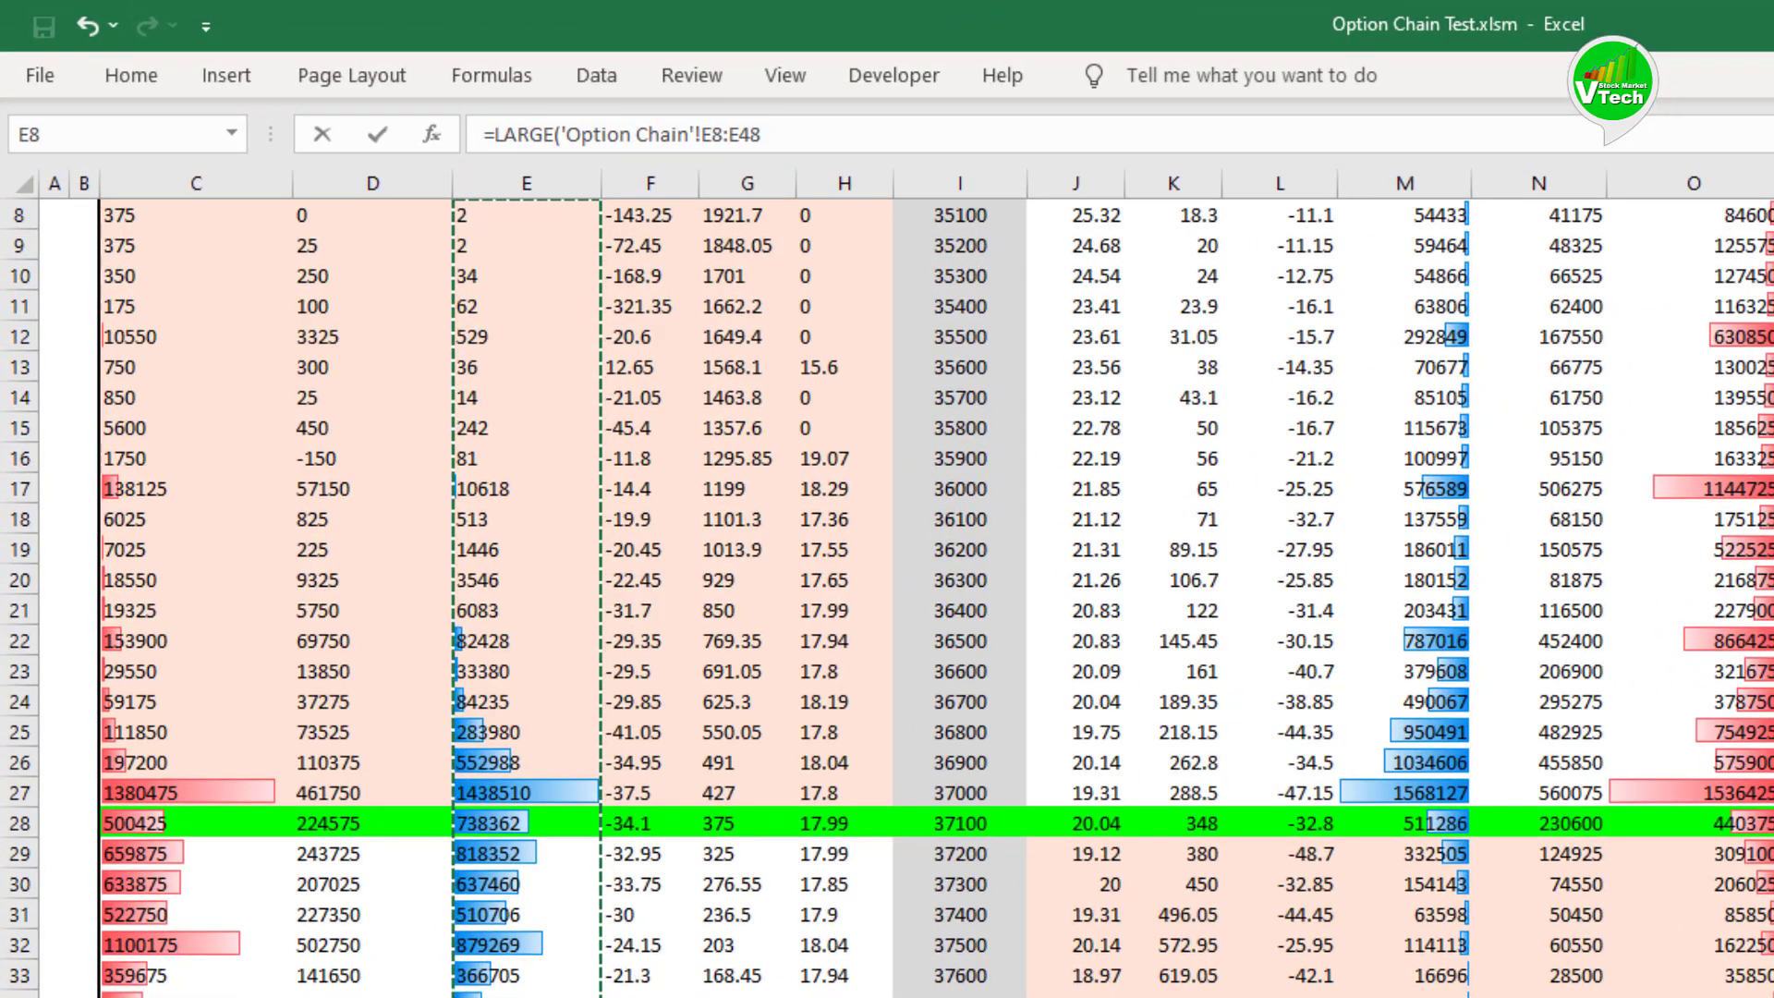
key(F4)
text(,)
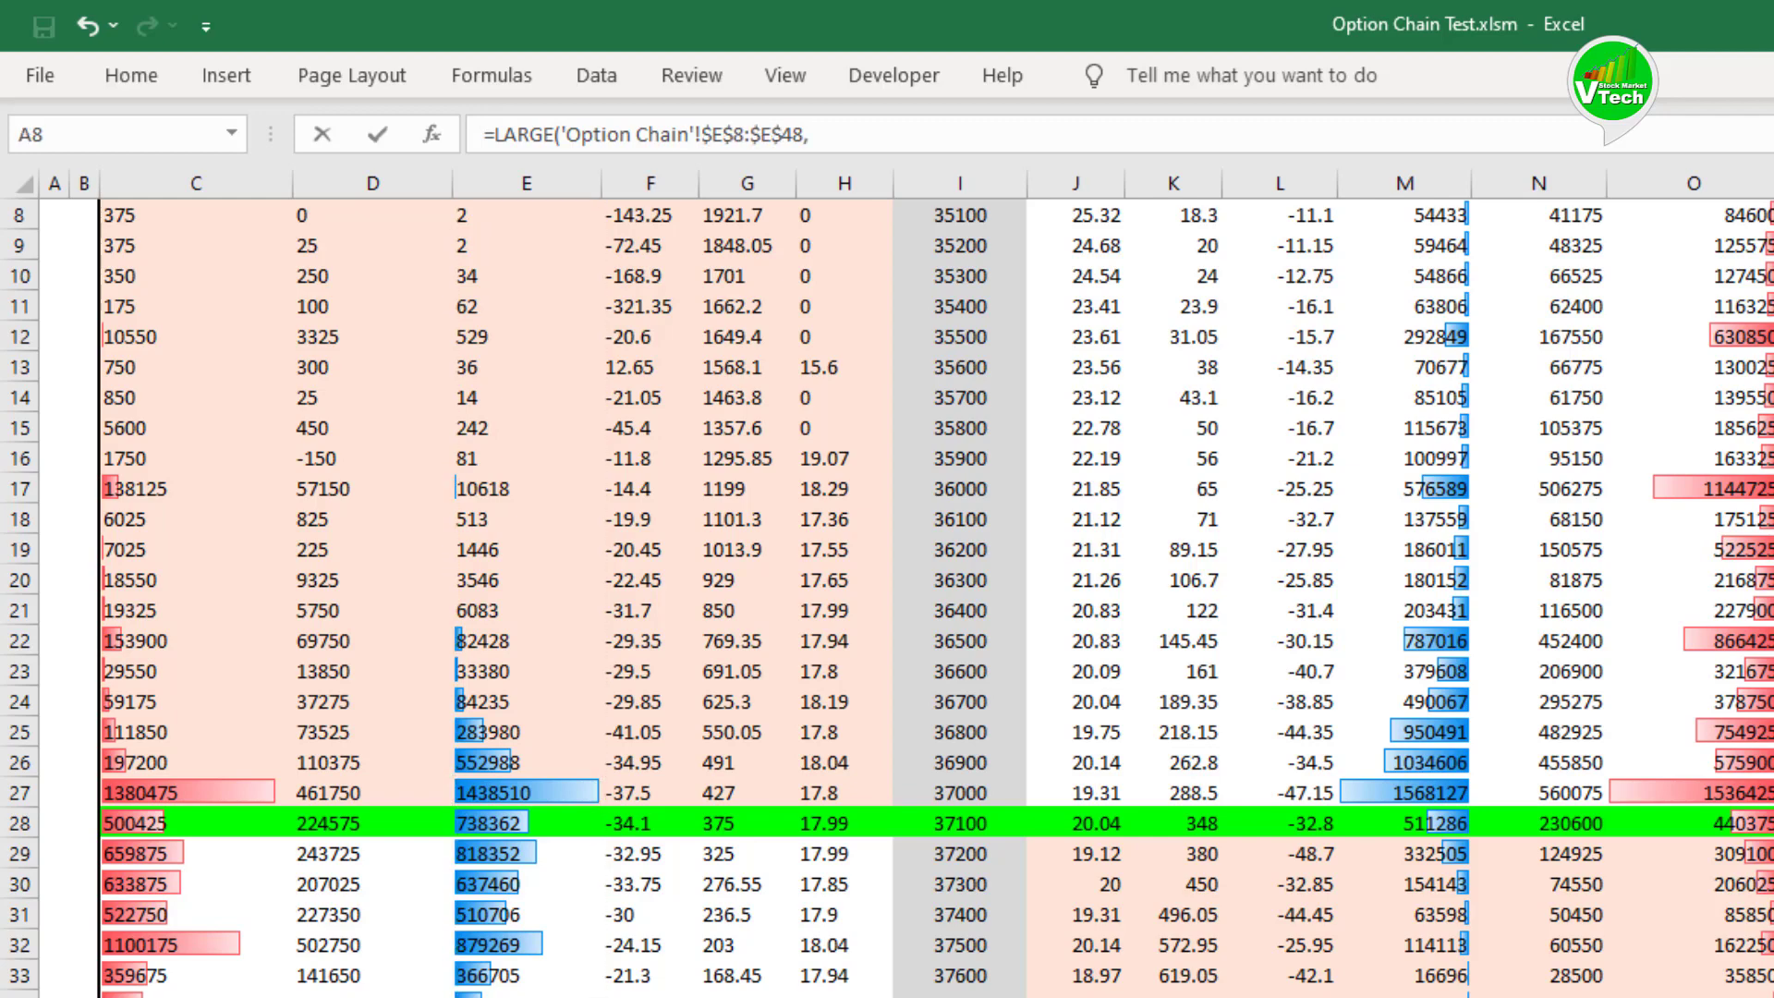
text(1))
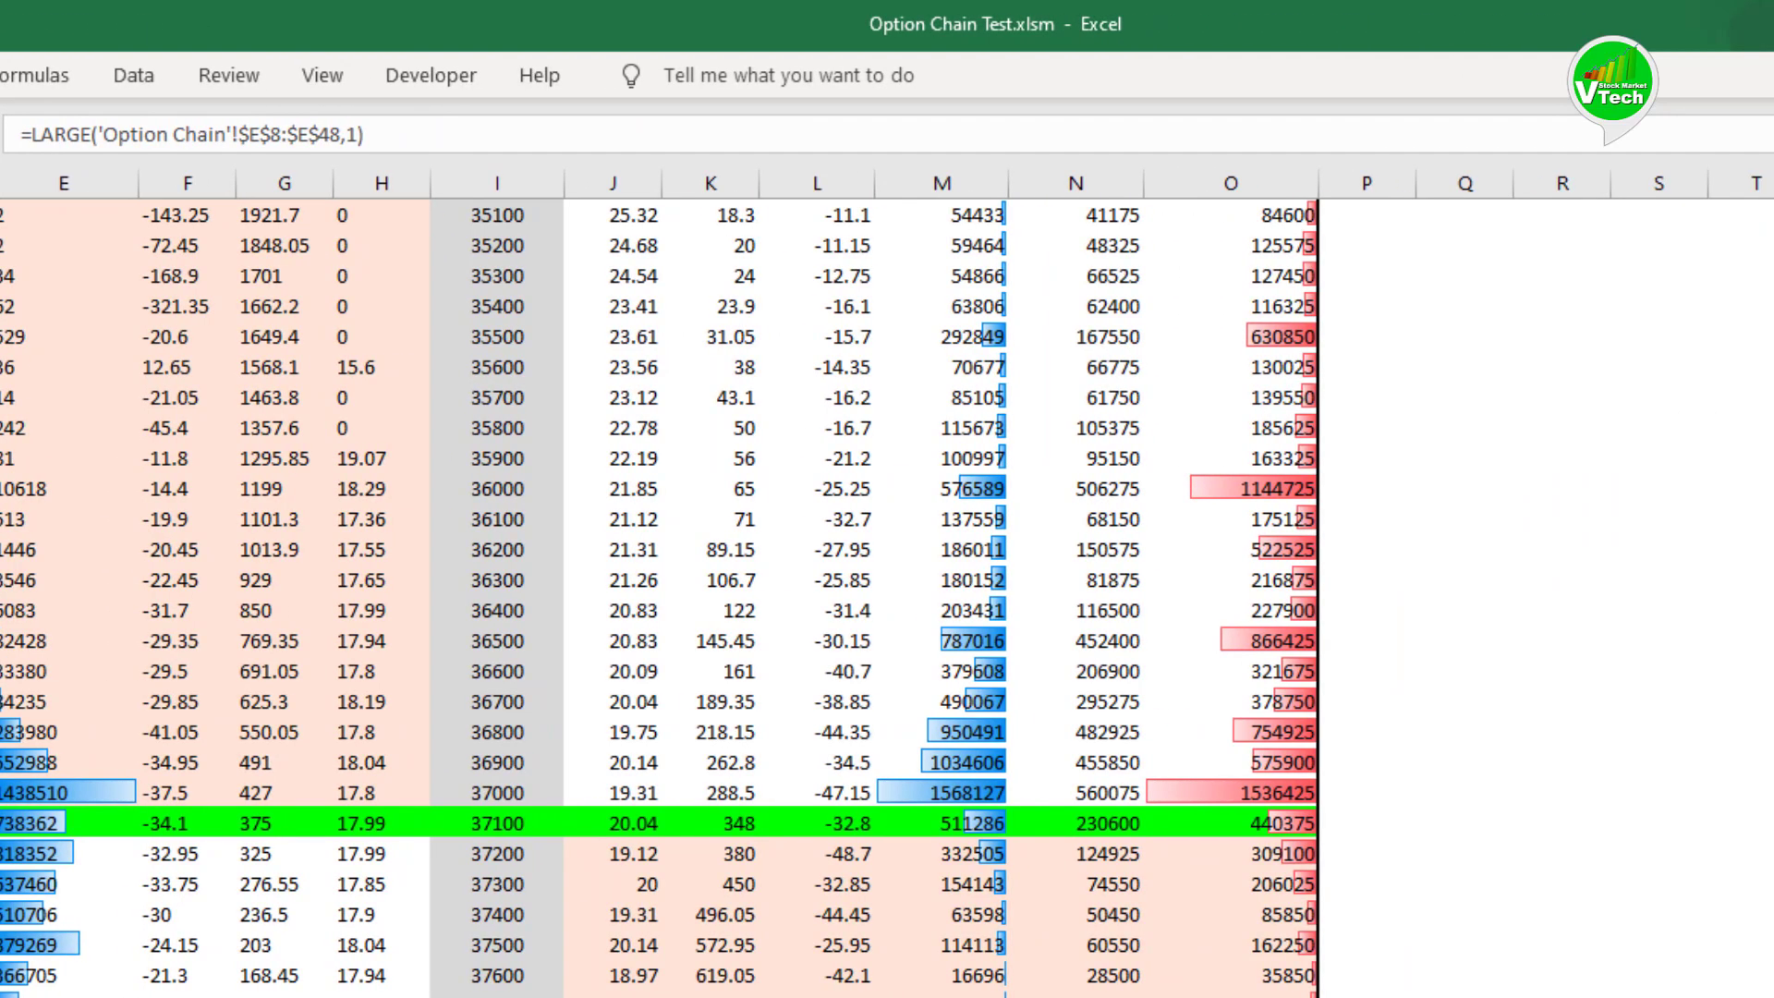
key(Return)
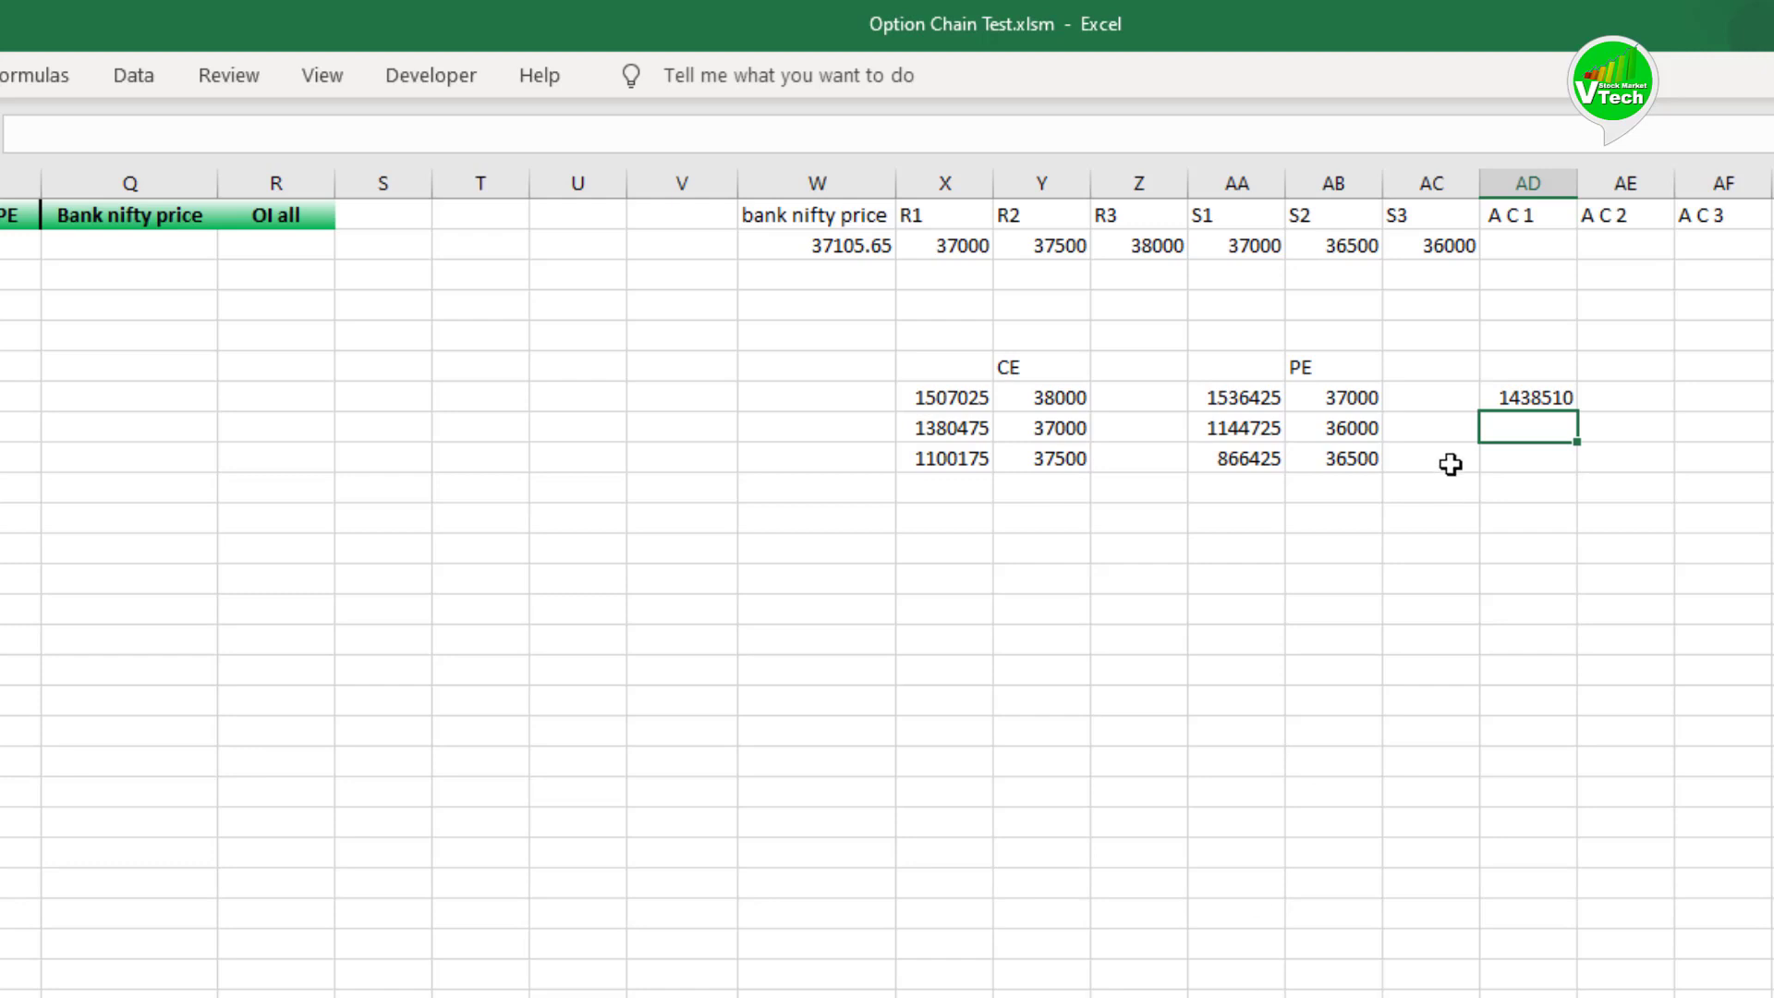
Step: Reuse the AD7 formula in AD8 as =LARGE('Option Chain'!$E$8:$E$48,2) for the second-highest call volume
click(1518, 395)
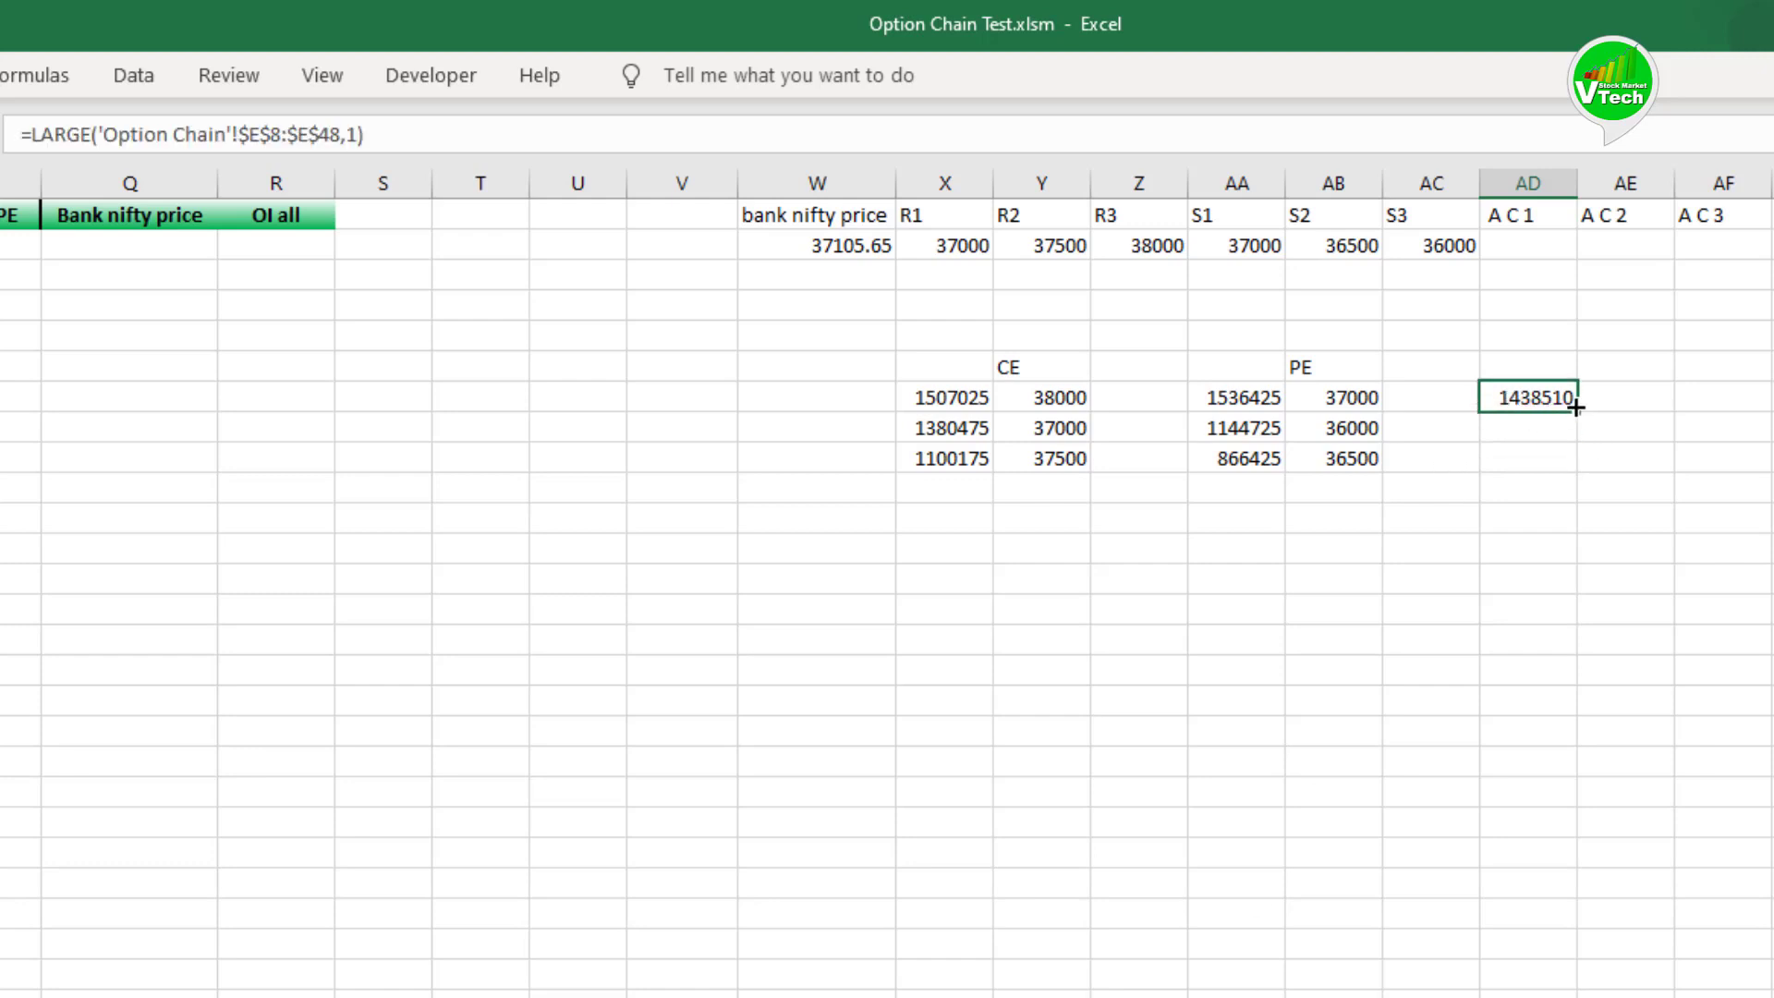
drag(379, 134, 22, 134)
key(ctrl+c)
key(Return)
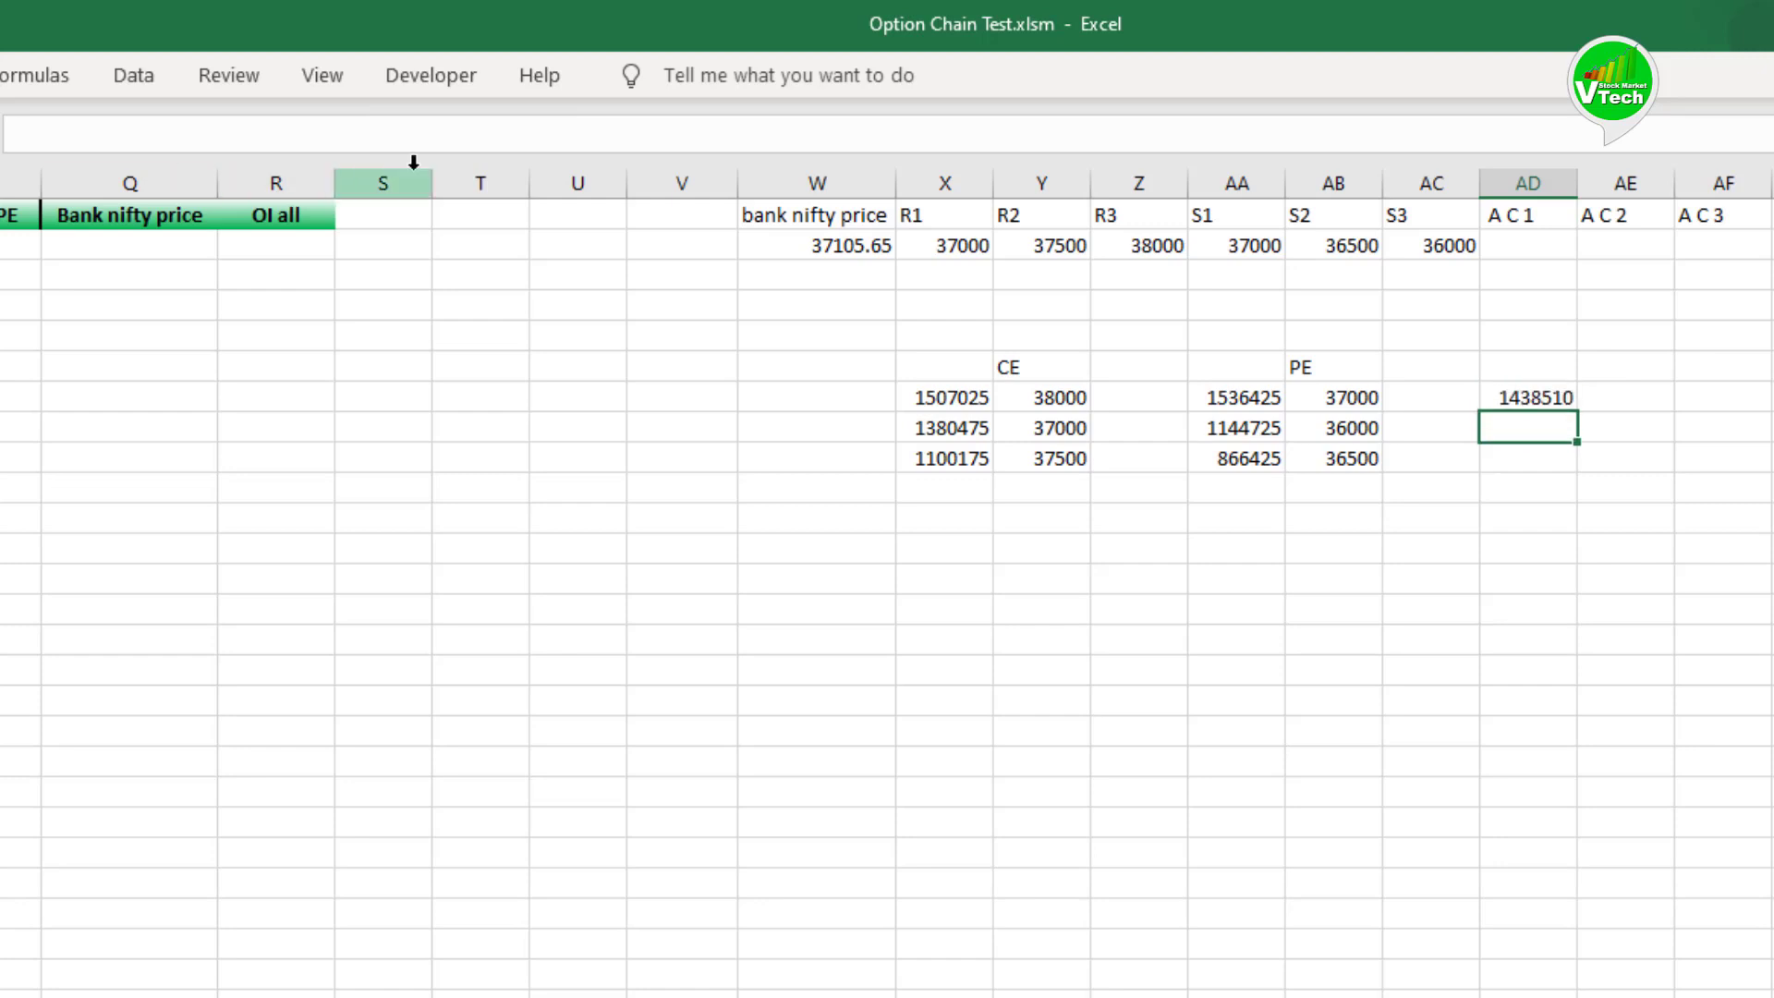
click(191, 129)
key(ctrl+v)
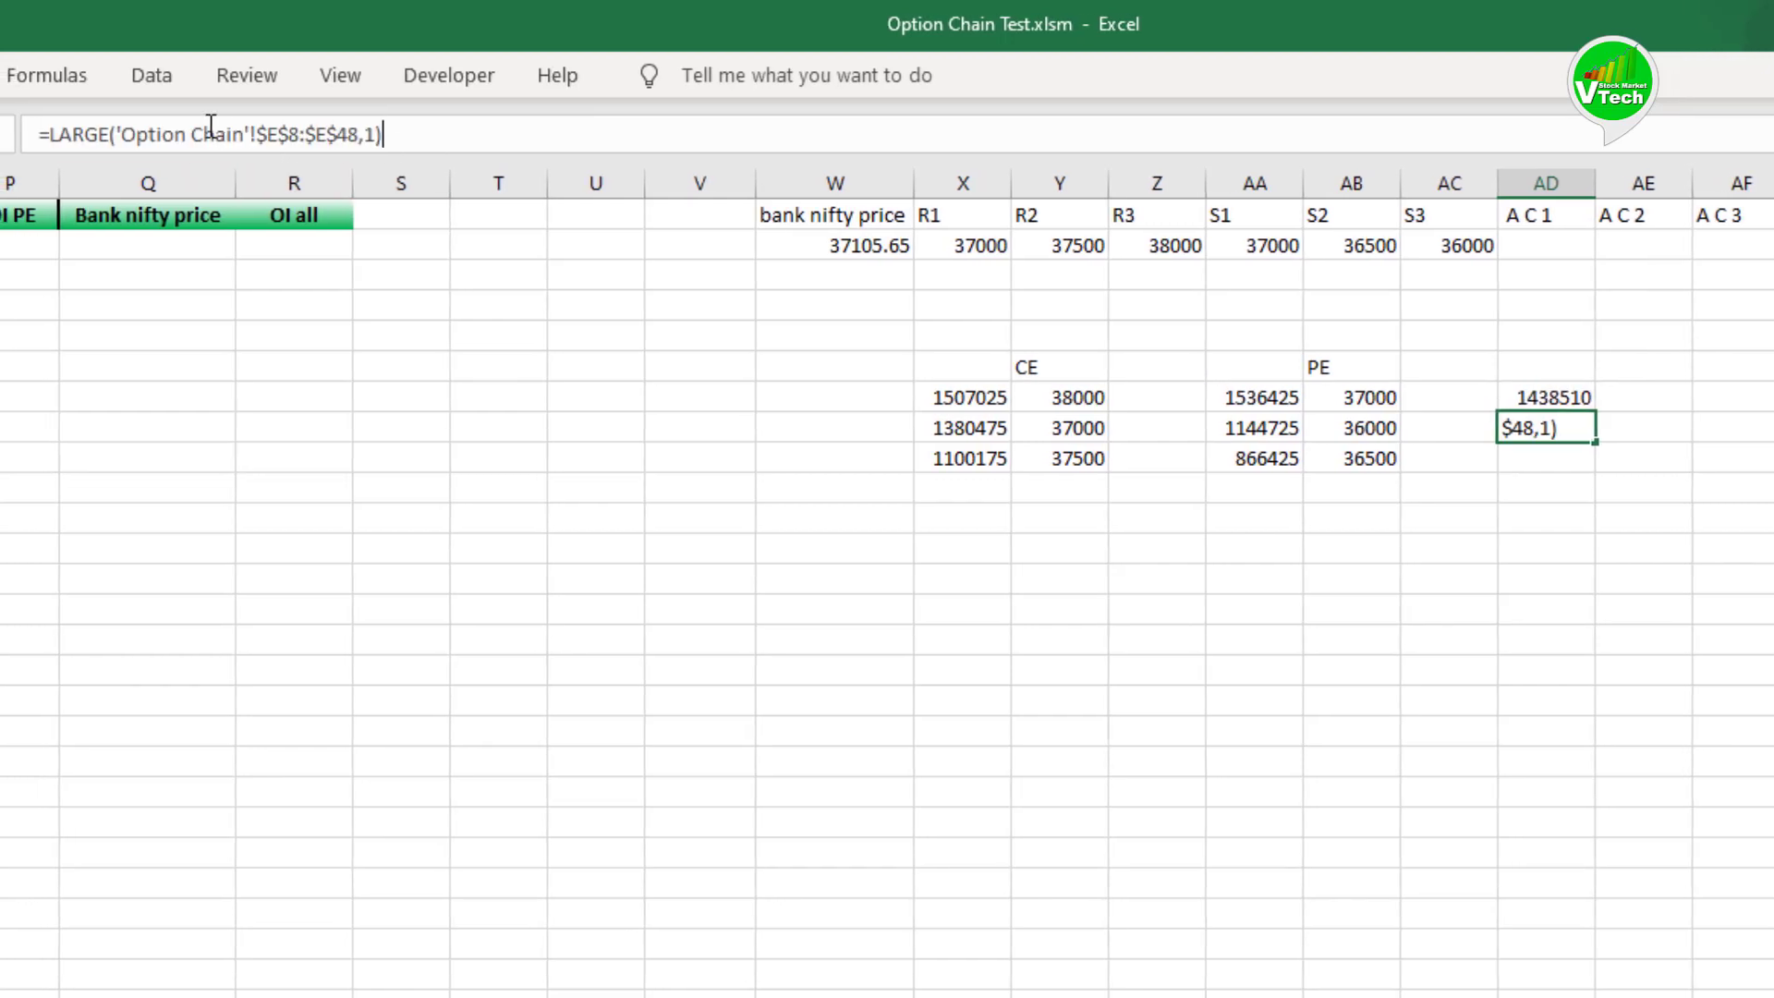
click(382, 134)
key(BackSpace)
text(2)
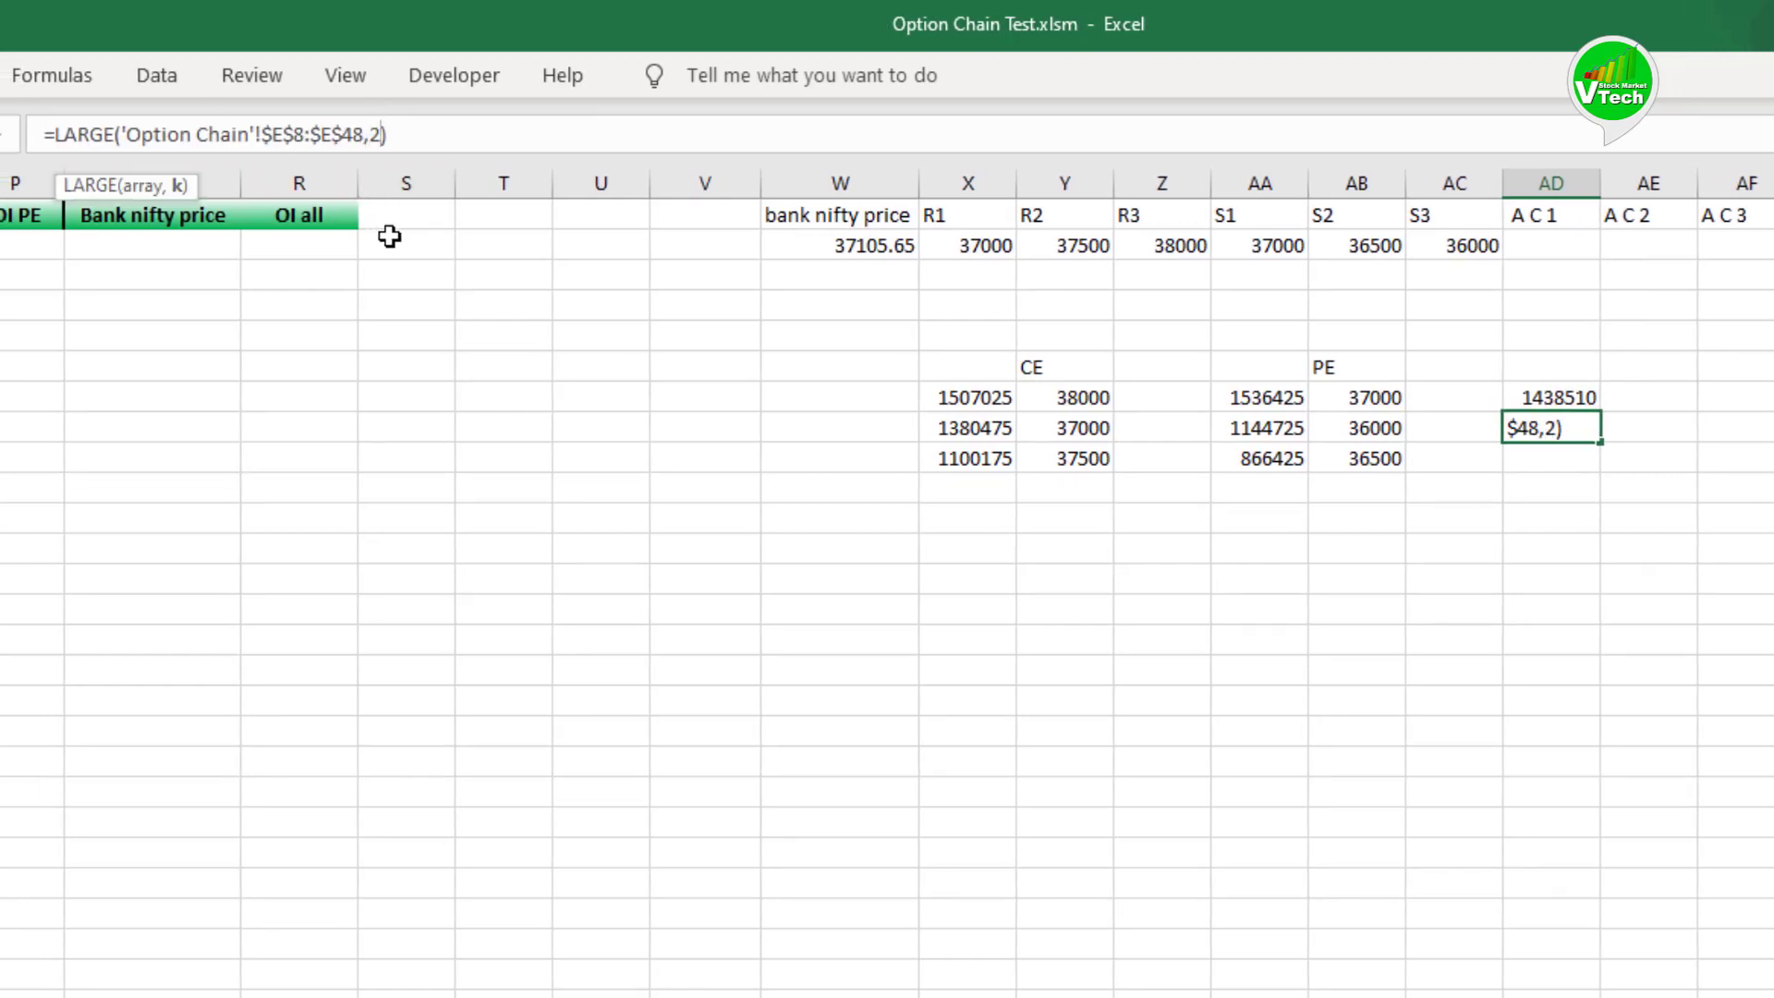
key(Return)
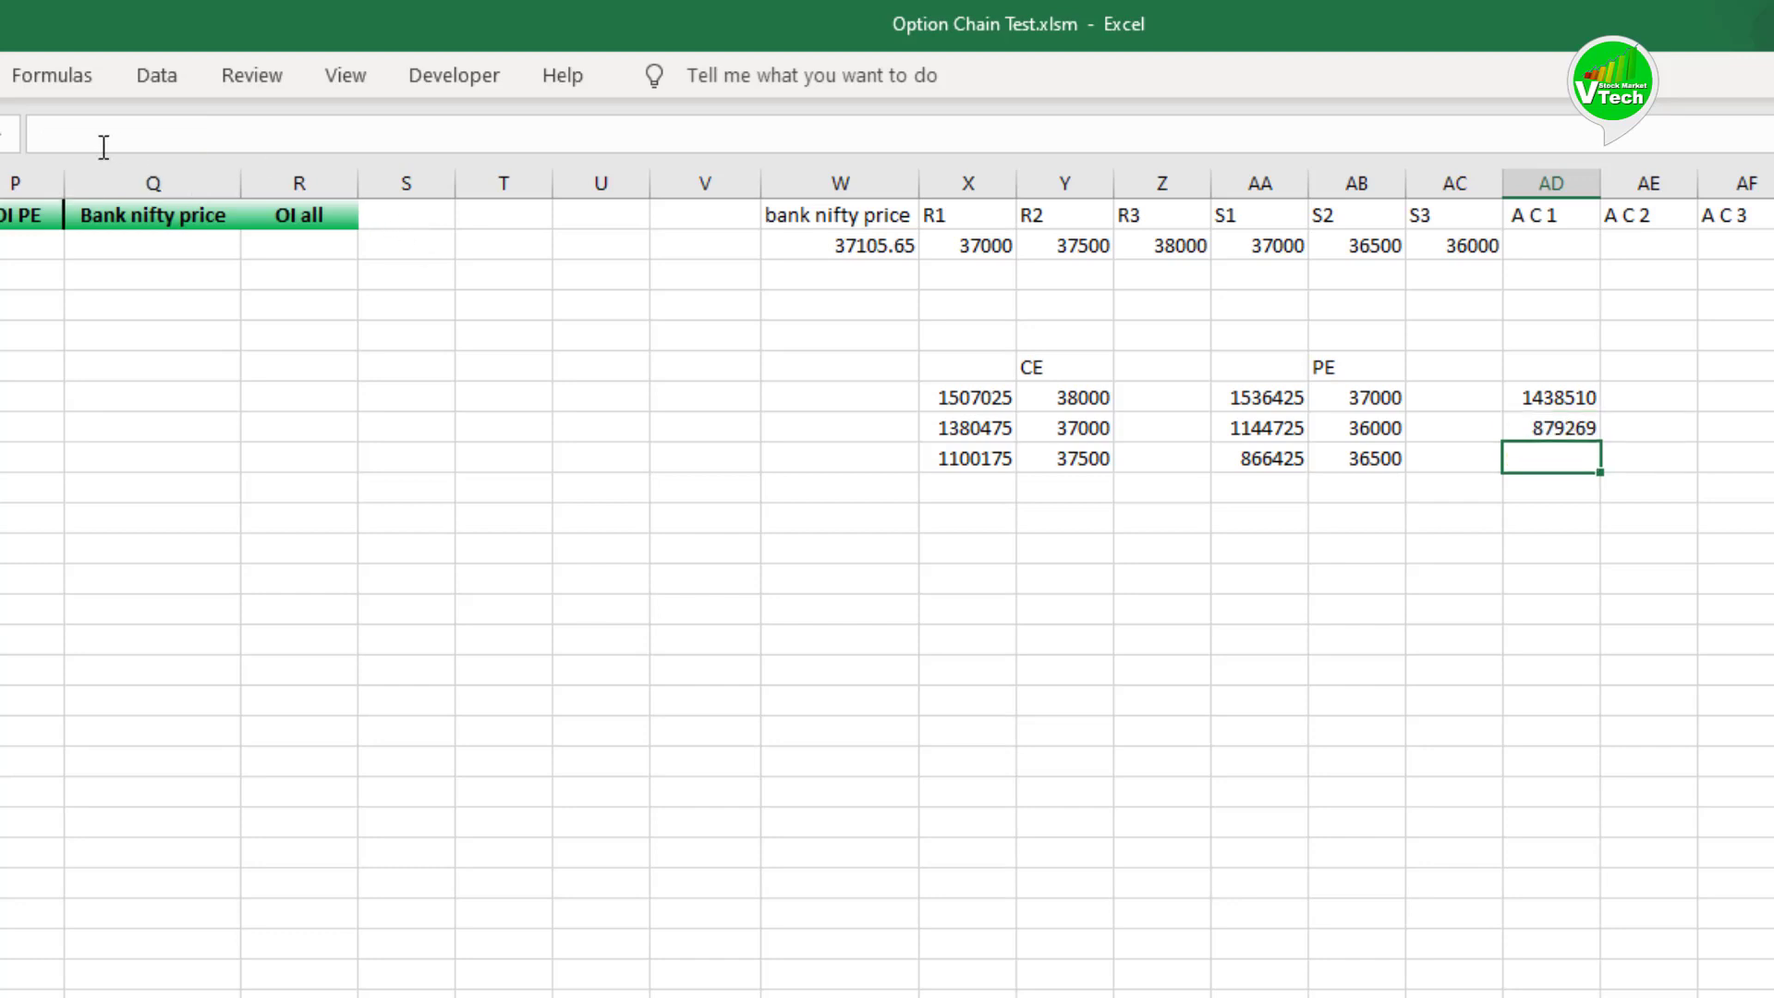
Step: Reuse the same formula in AD9 as =LARGE('Option Chain'!$E$8:$E$48,3) for the third-highest call volume
click(198, 135)
key(ctrl+v)
click(379, 134)
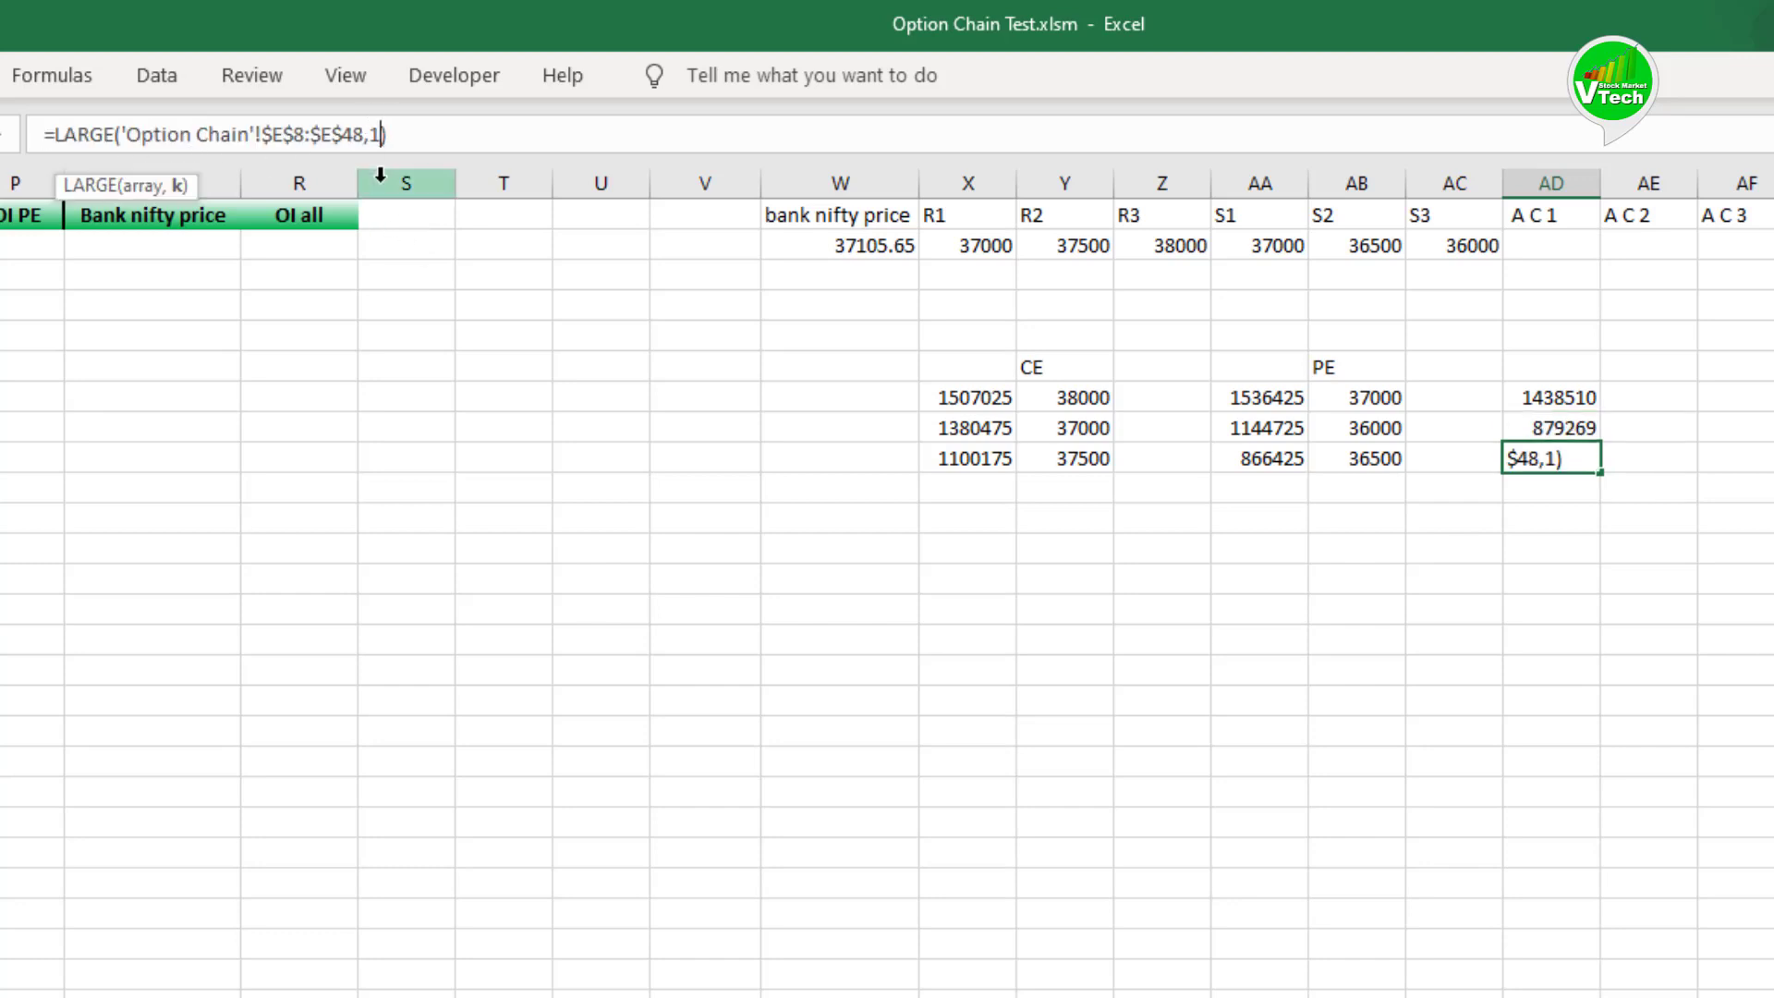
key(BackSpace)
text(3)
key(Return)
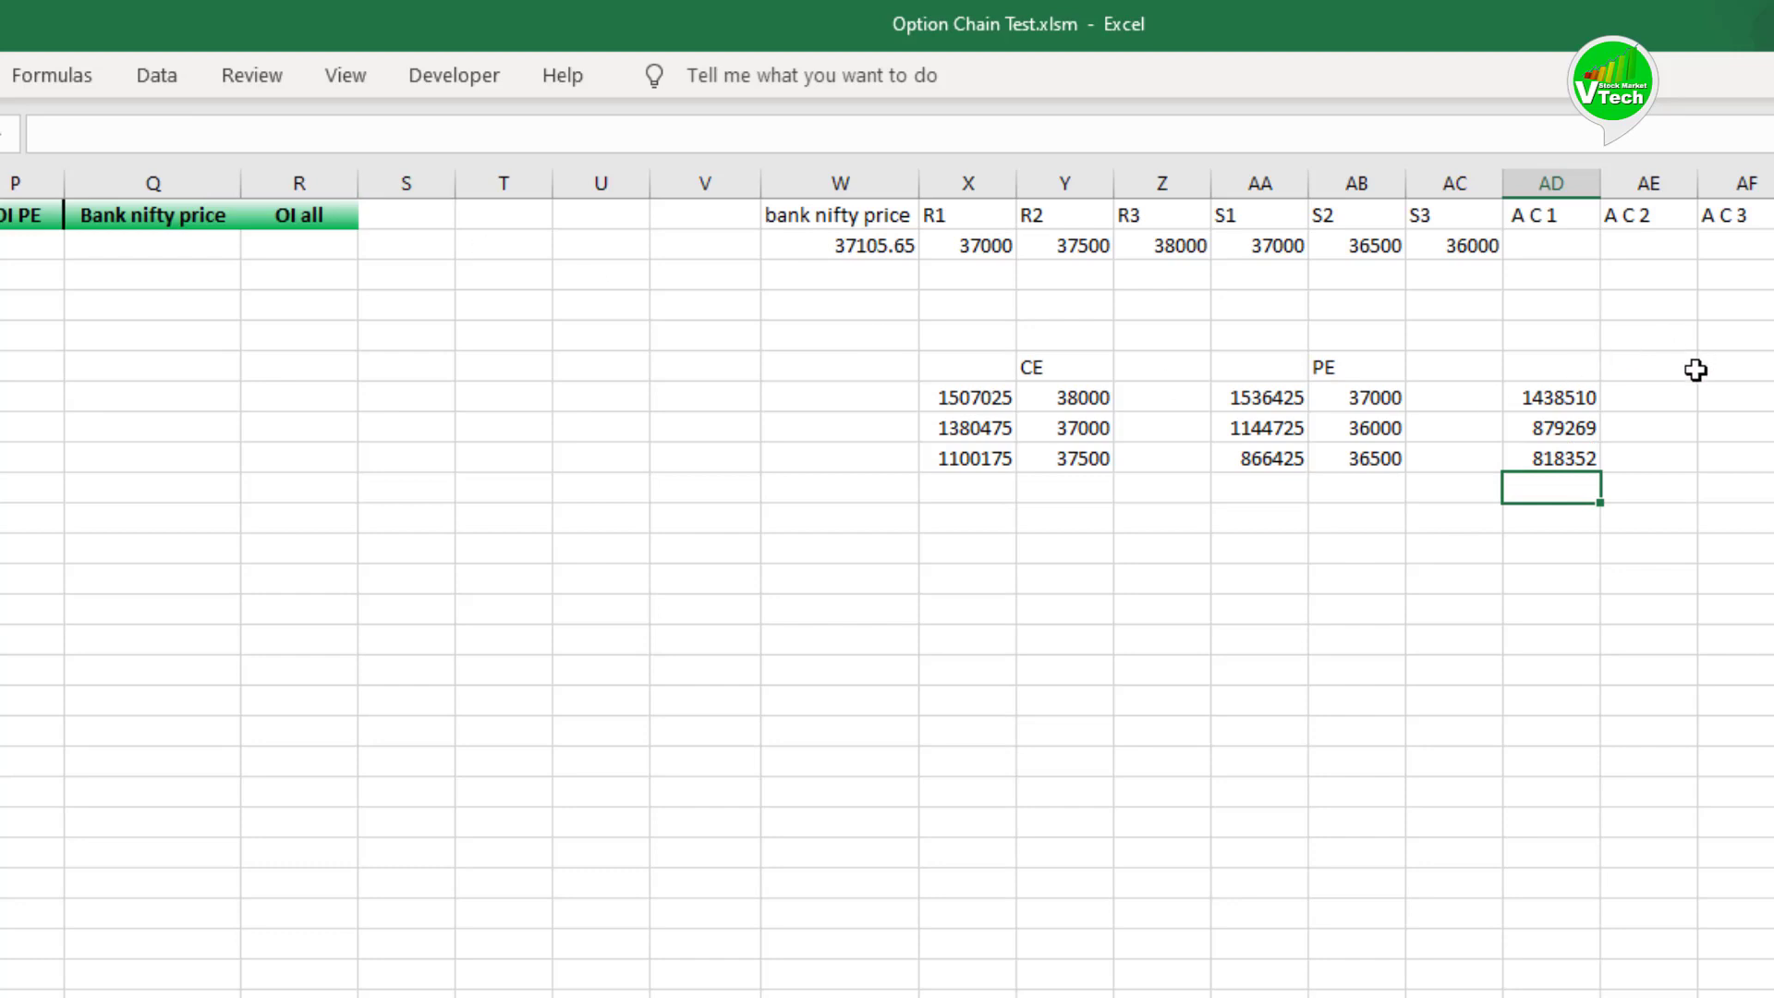
Step: Label the column beside the call volumes with CE in AE6
click(1551, 360)
double_click(1643, 365)
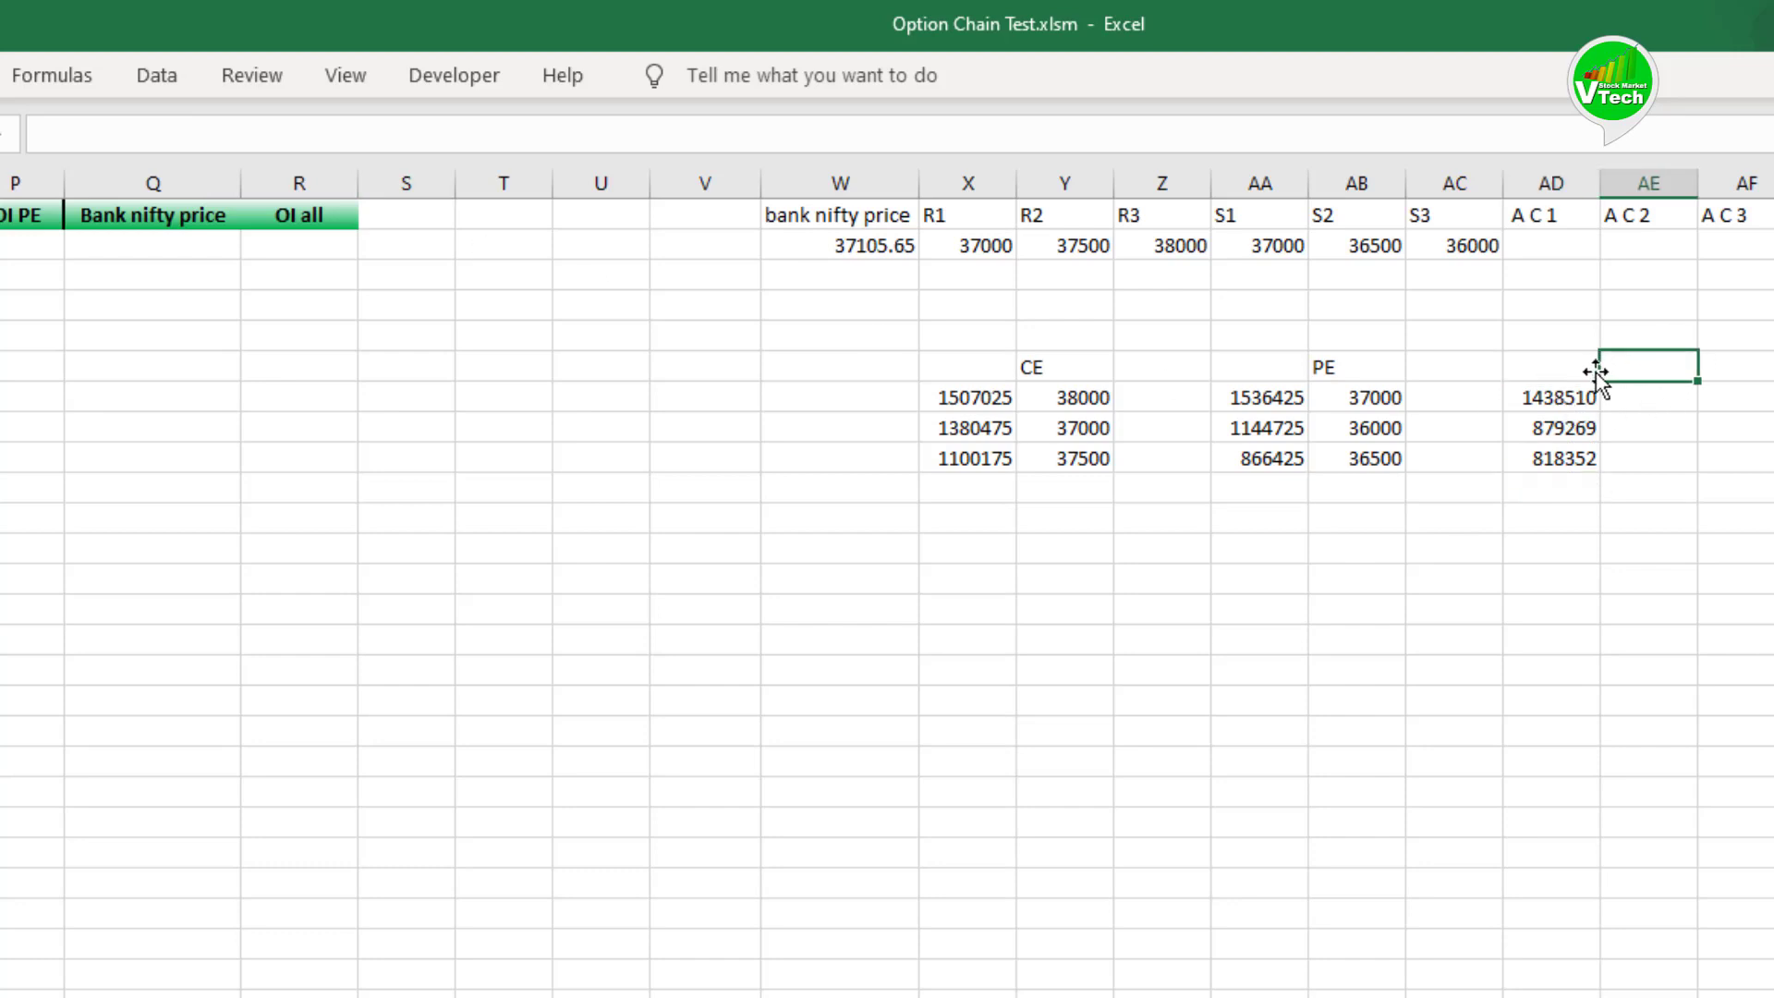
key(Return)
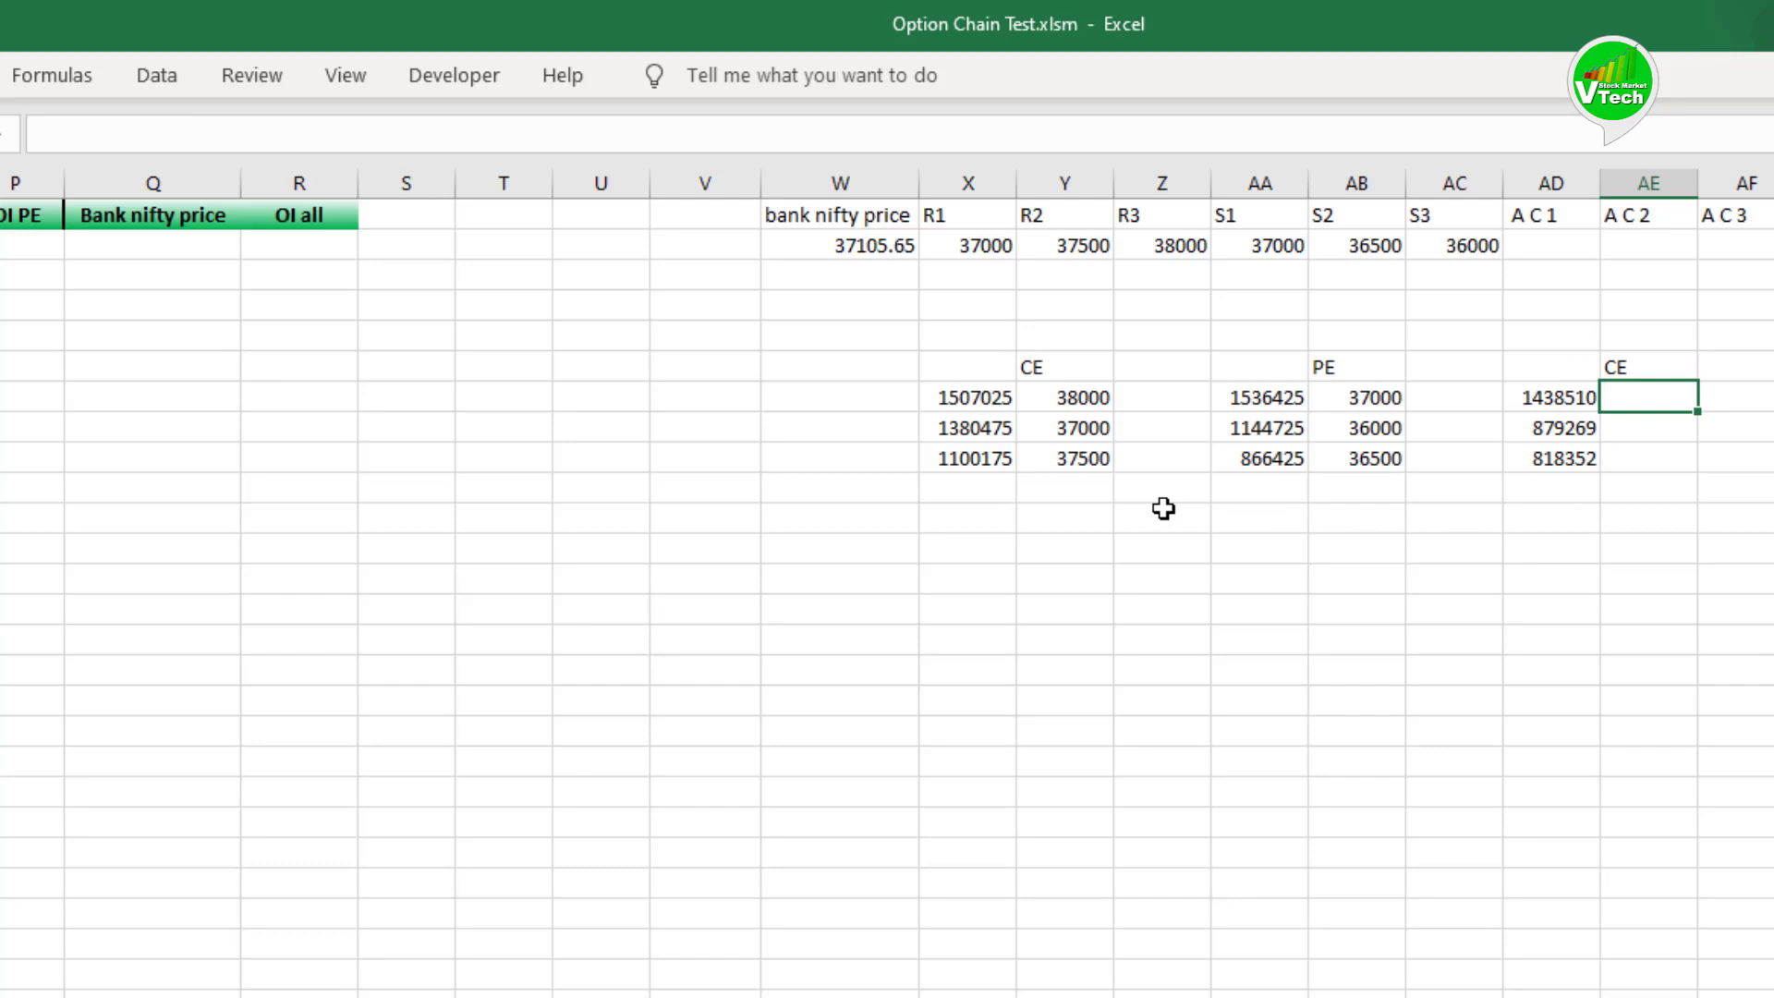
Step: Enter =SUMIF('Option Chain'!$E$8:$E$48,'Row Data'!AD7,'Option Chain'!$I$8:$I$48) in AE7 to return the strike price for the highest call volume
text(=SUMIF()
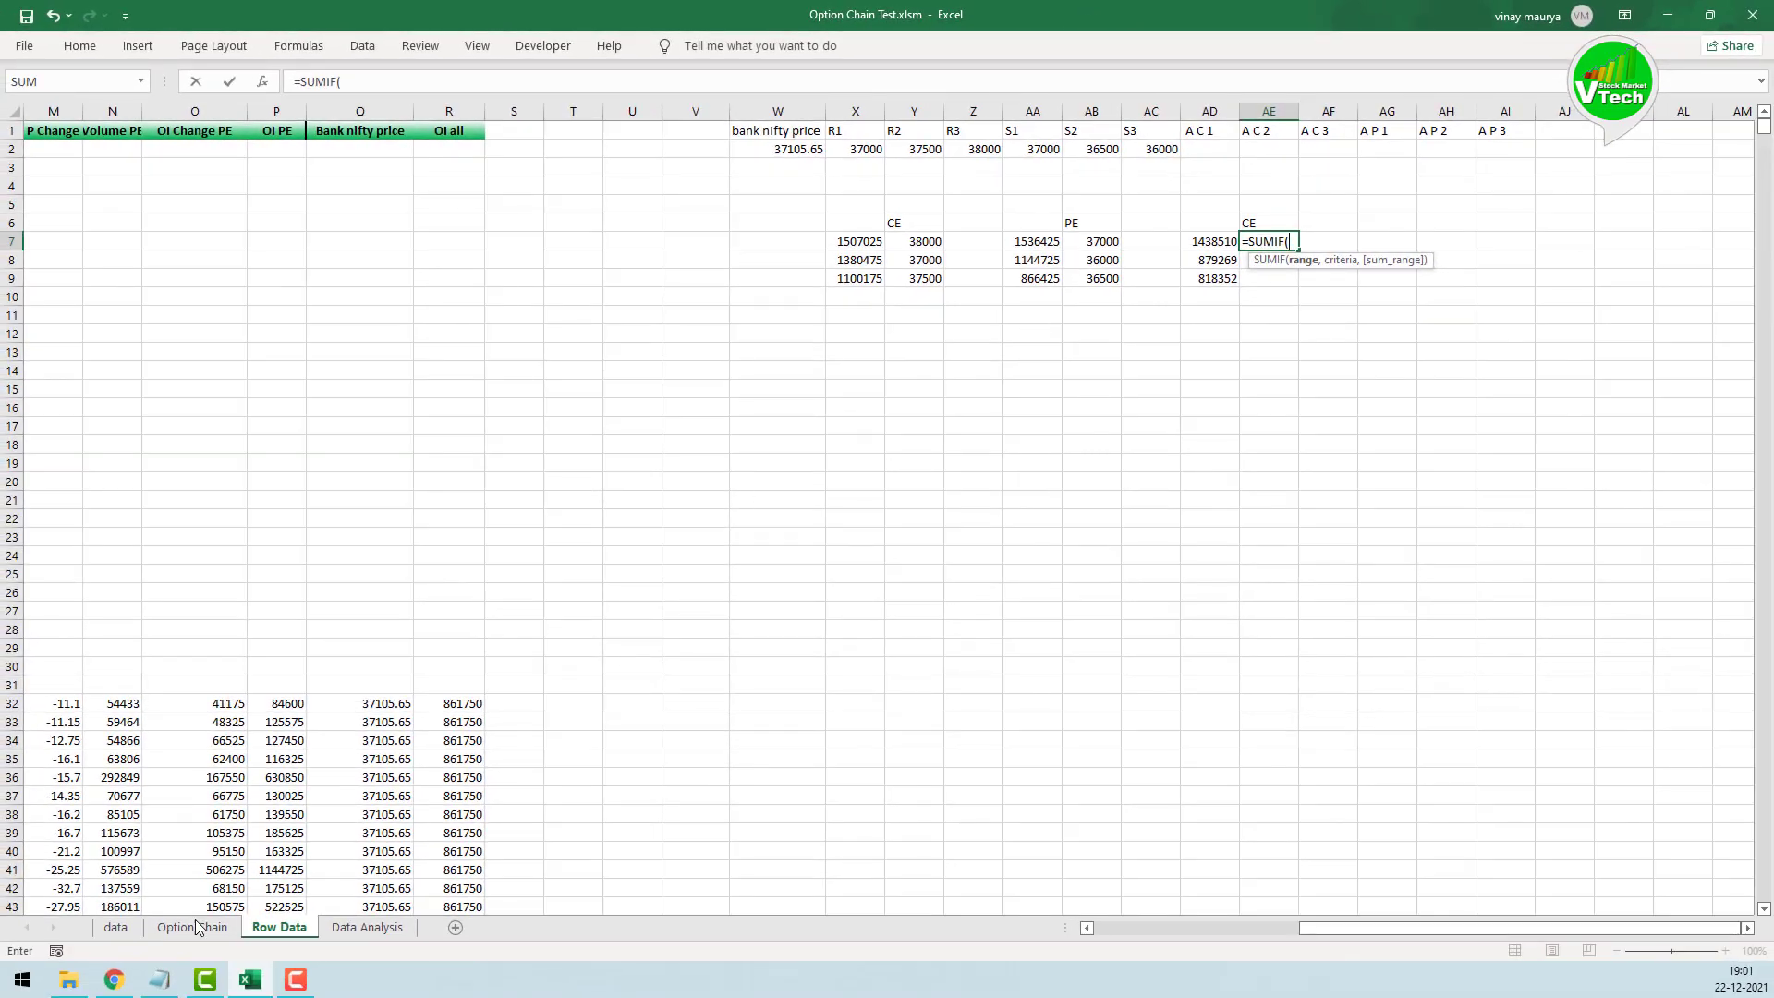
click(194, 926)
scroll(349, 539, up, 3)
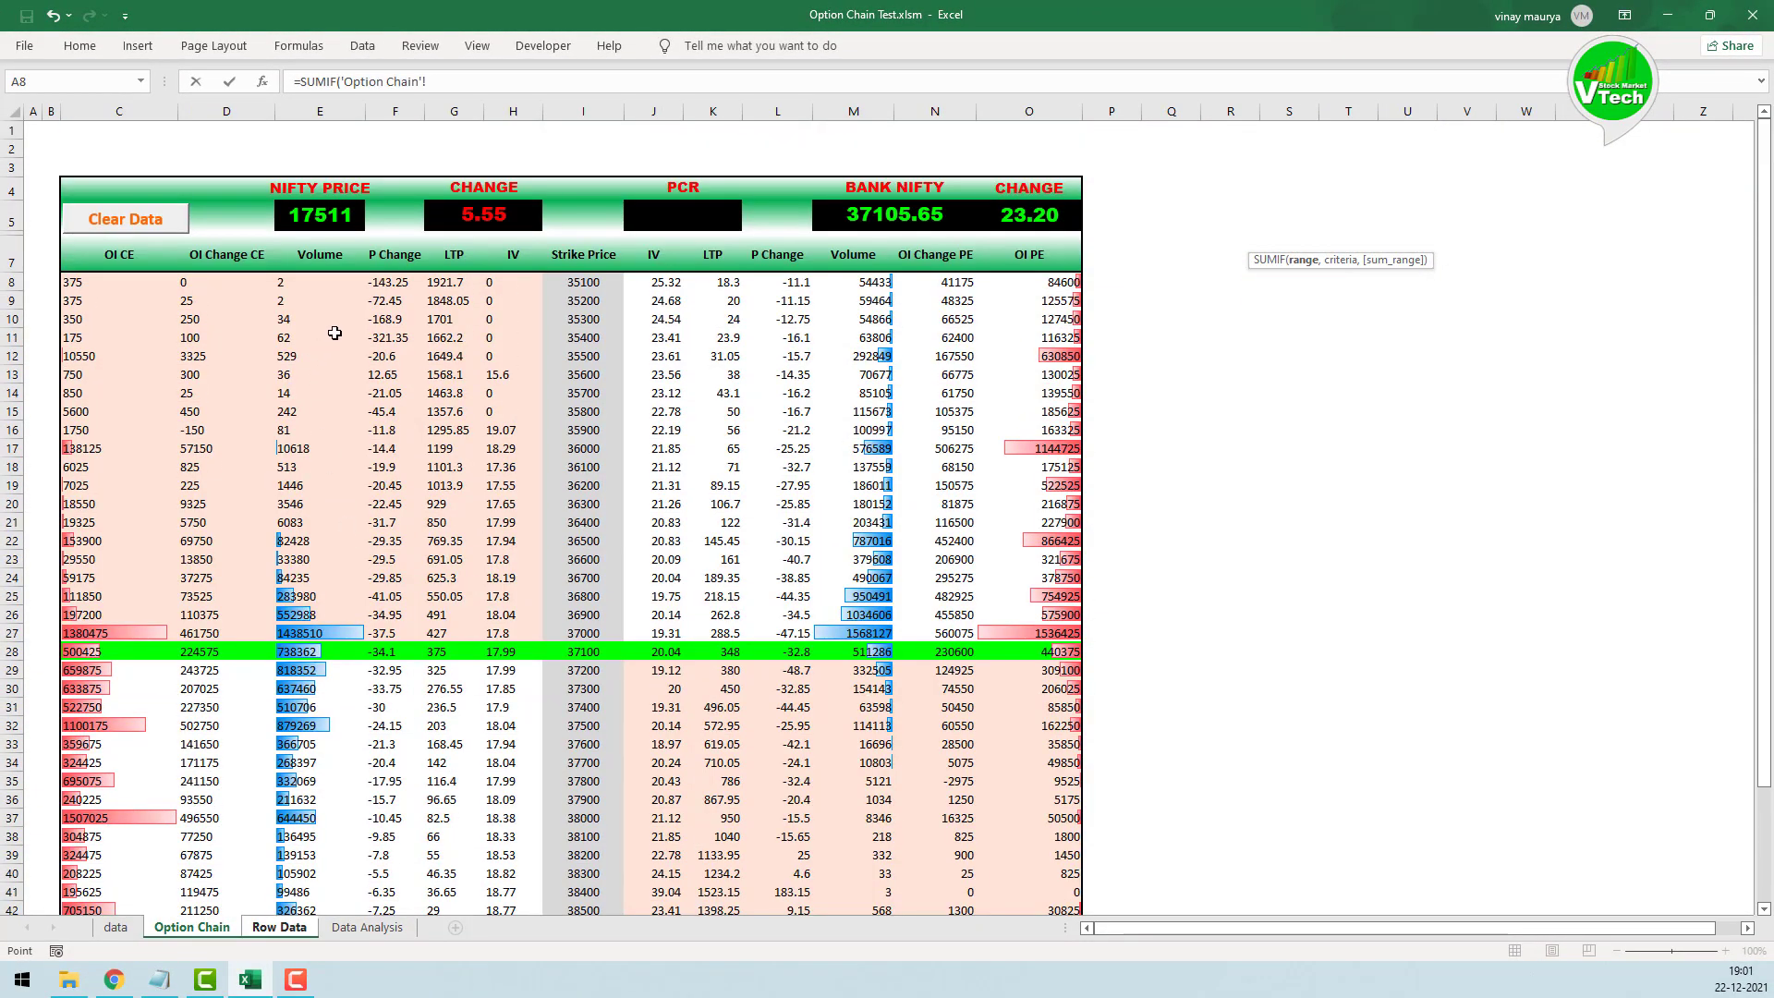
drag(298, 282, 305, 910)
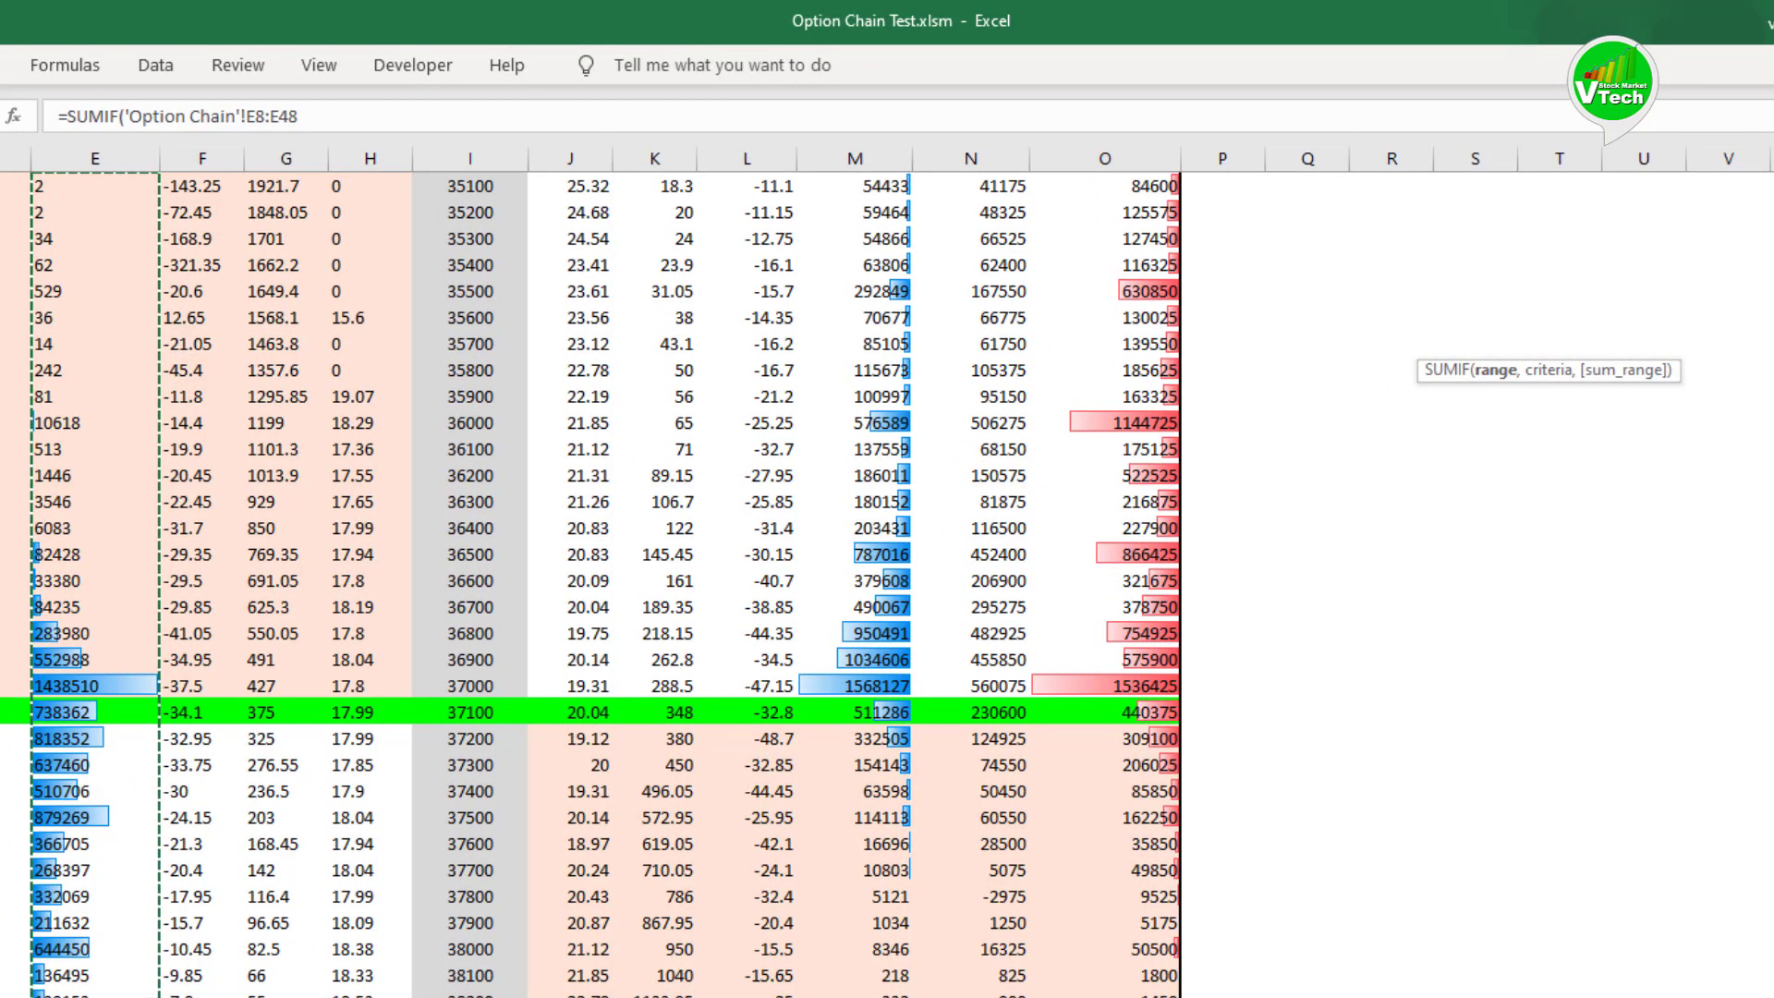
key(F4)
text(,)
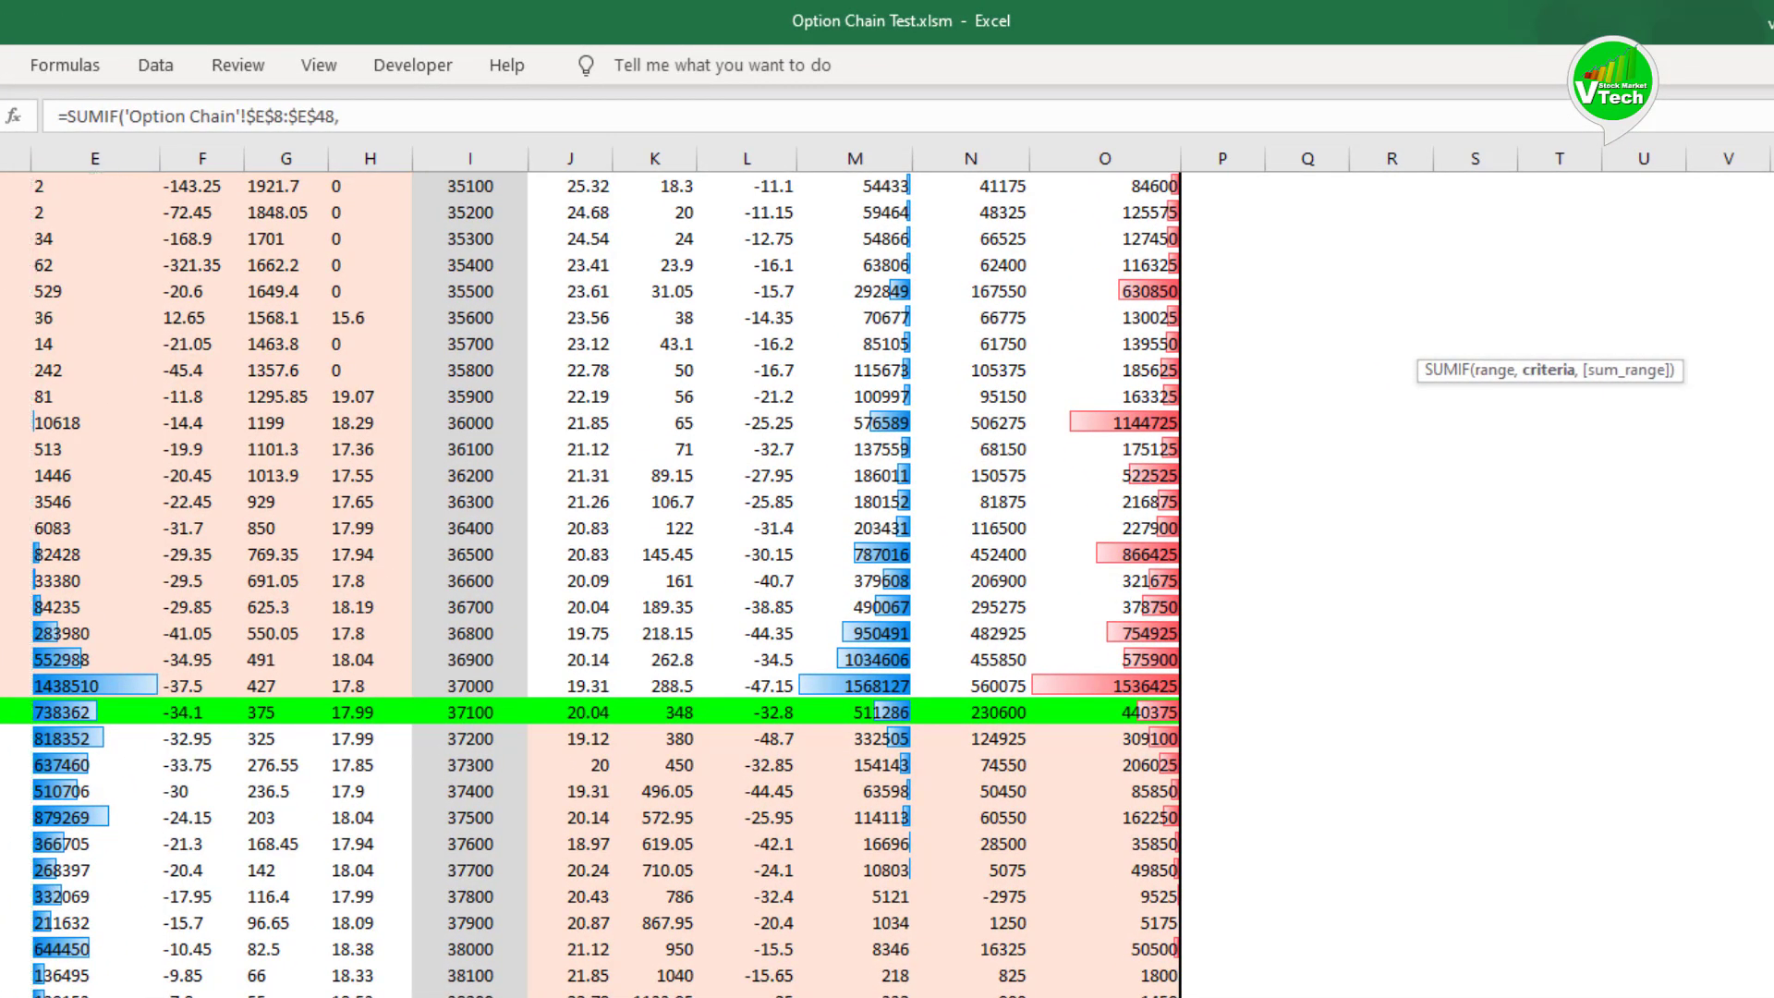
click(37, 997)
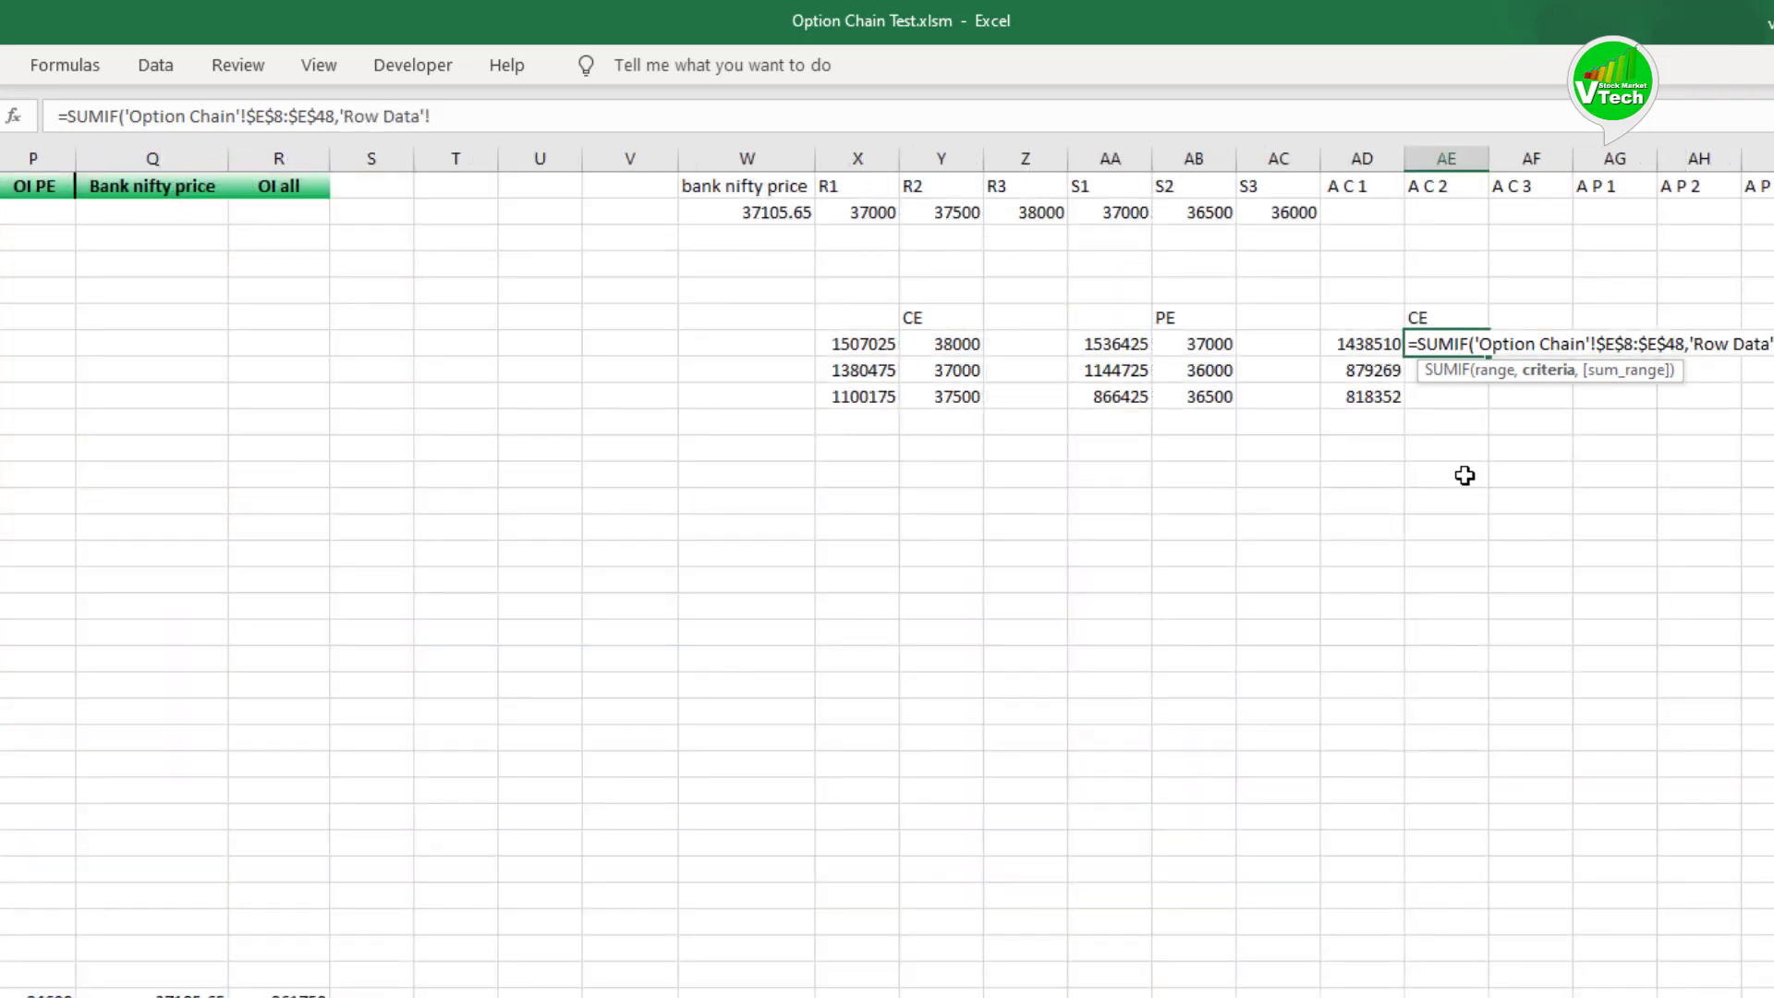
click(1350, 339)
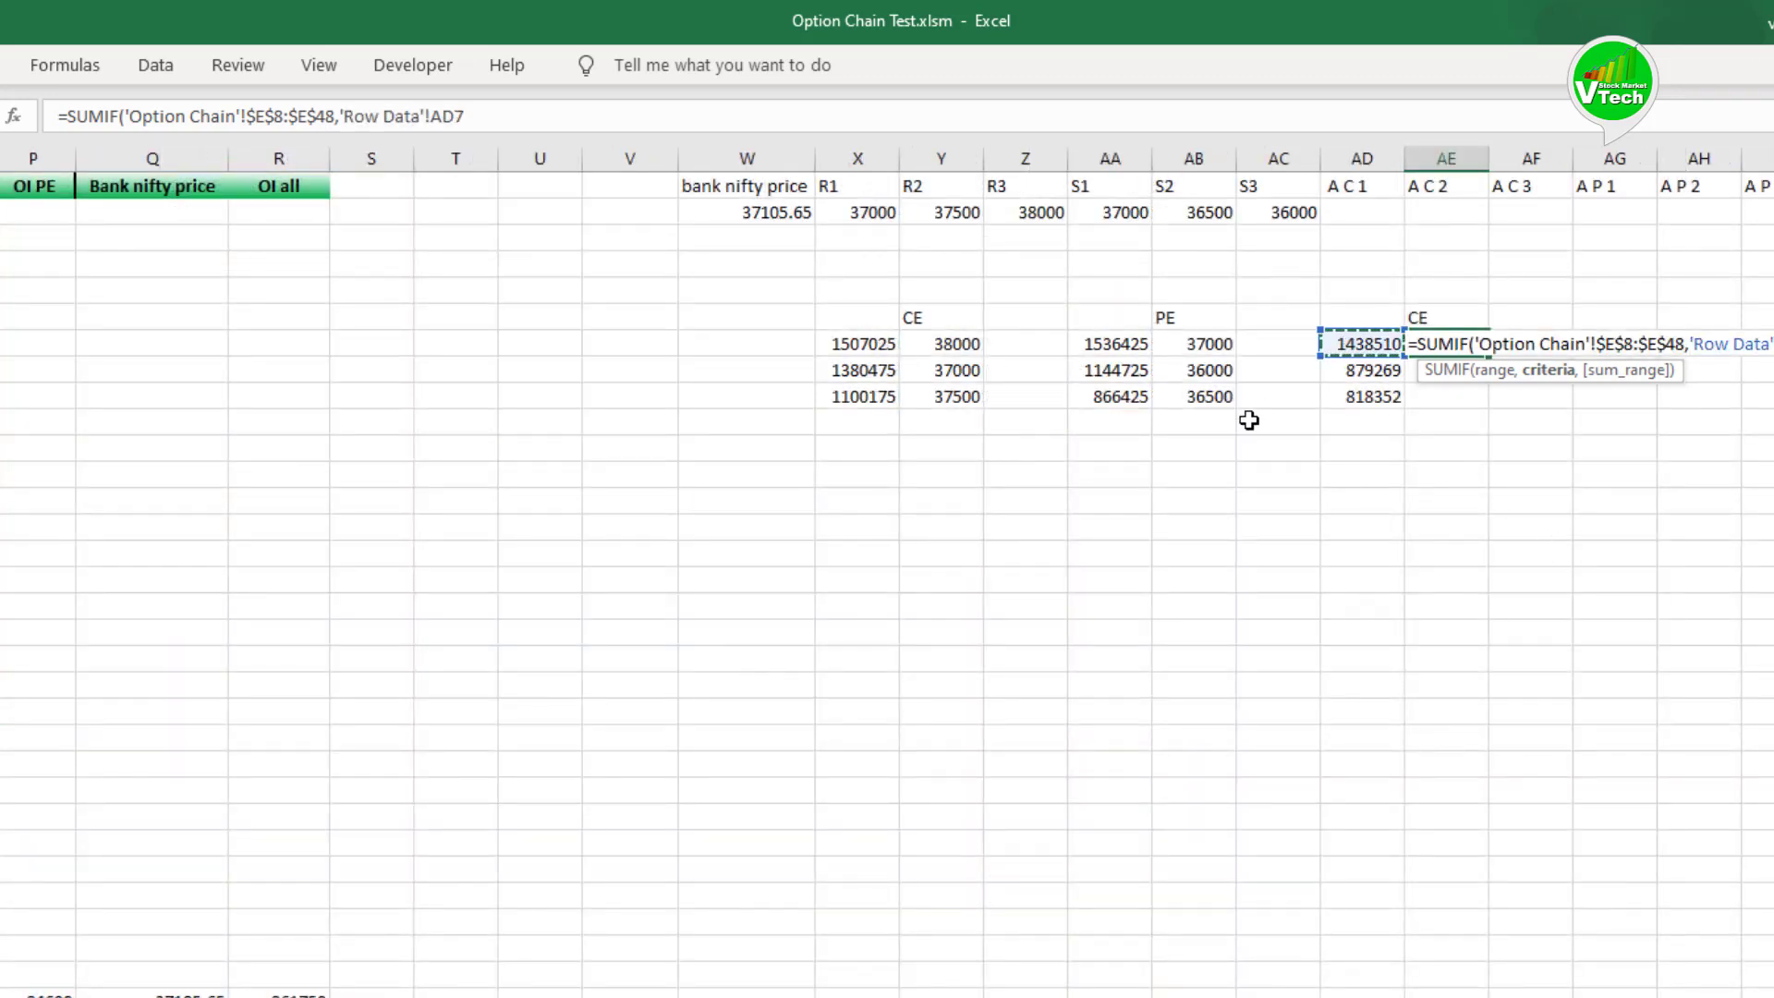
text(,)
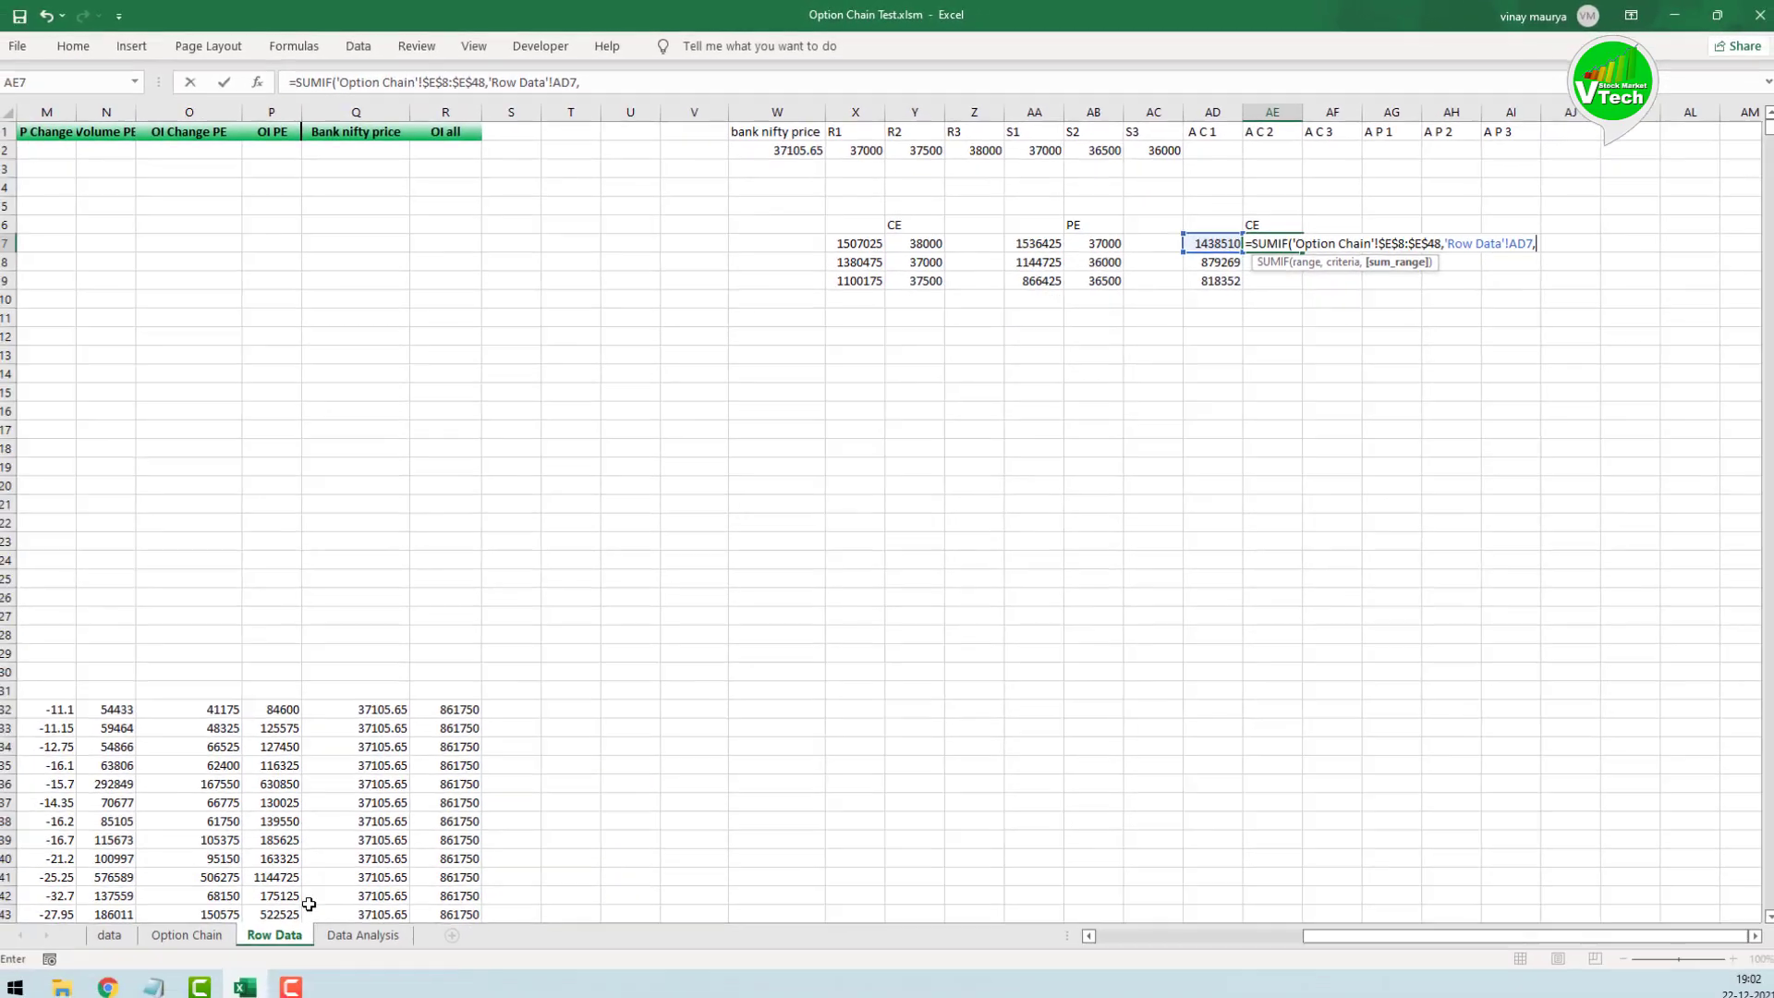
click(200, 933)
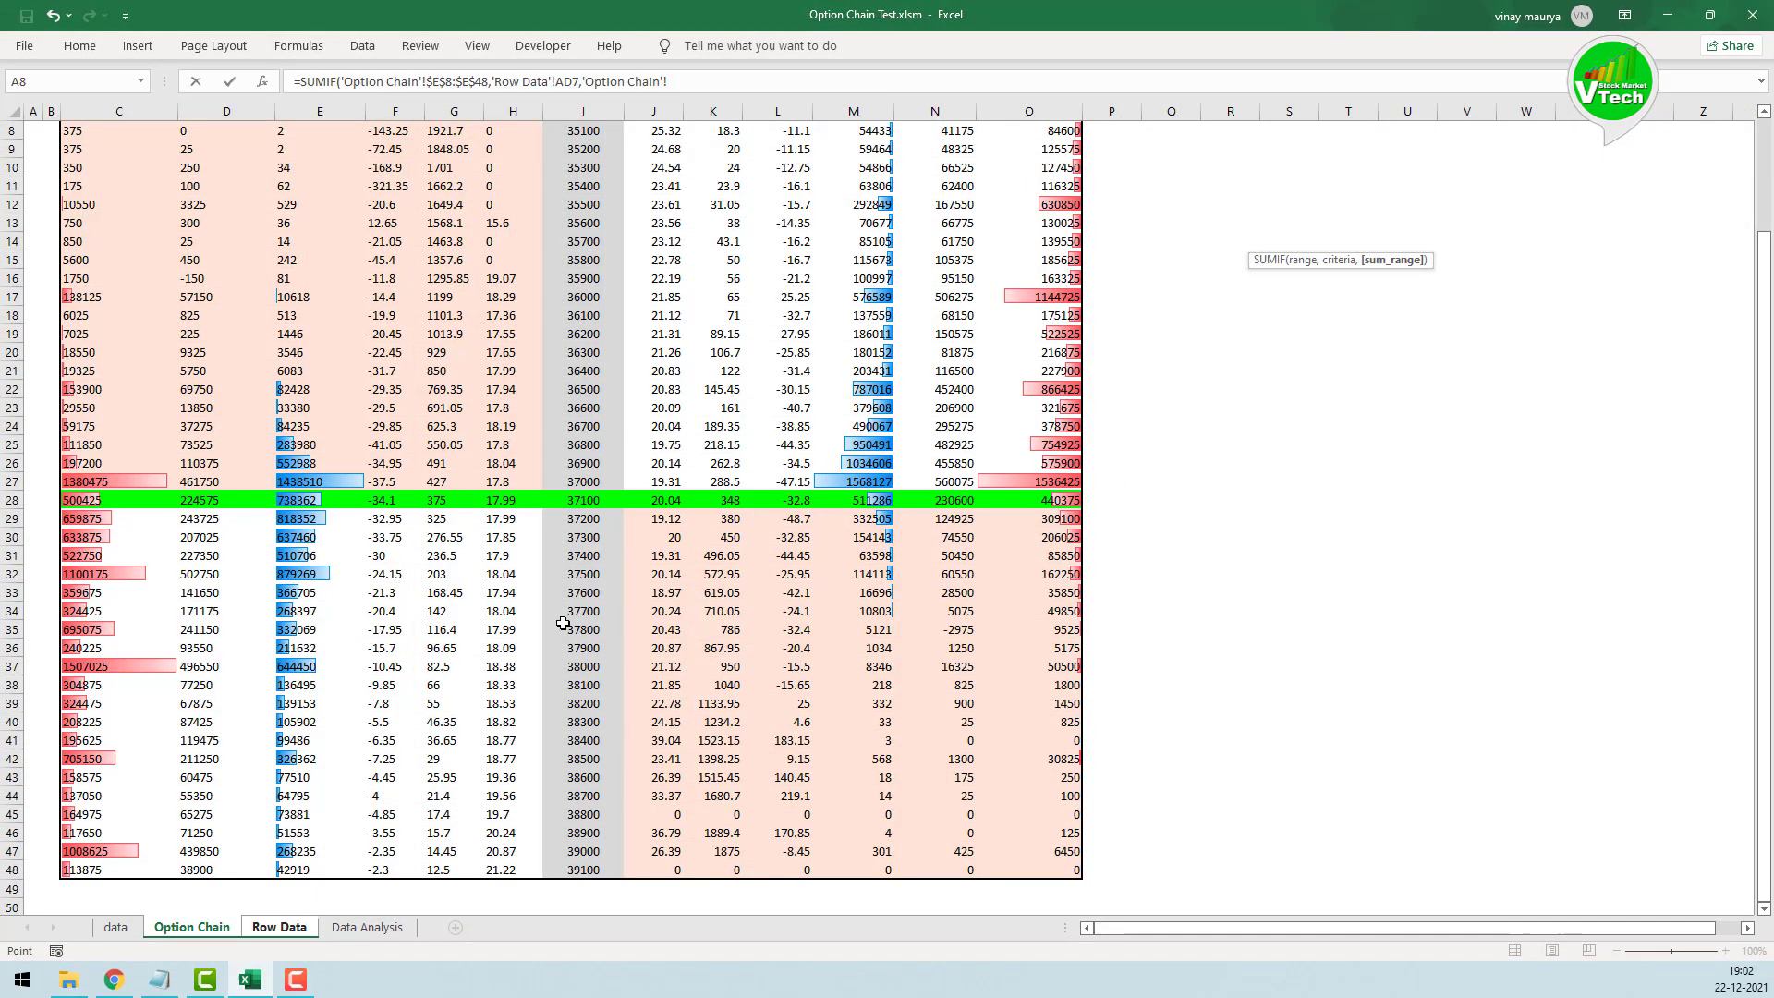
scroll(789, 523, up, 3)
drag(580, 283, 583, 877)
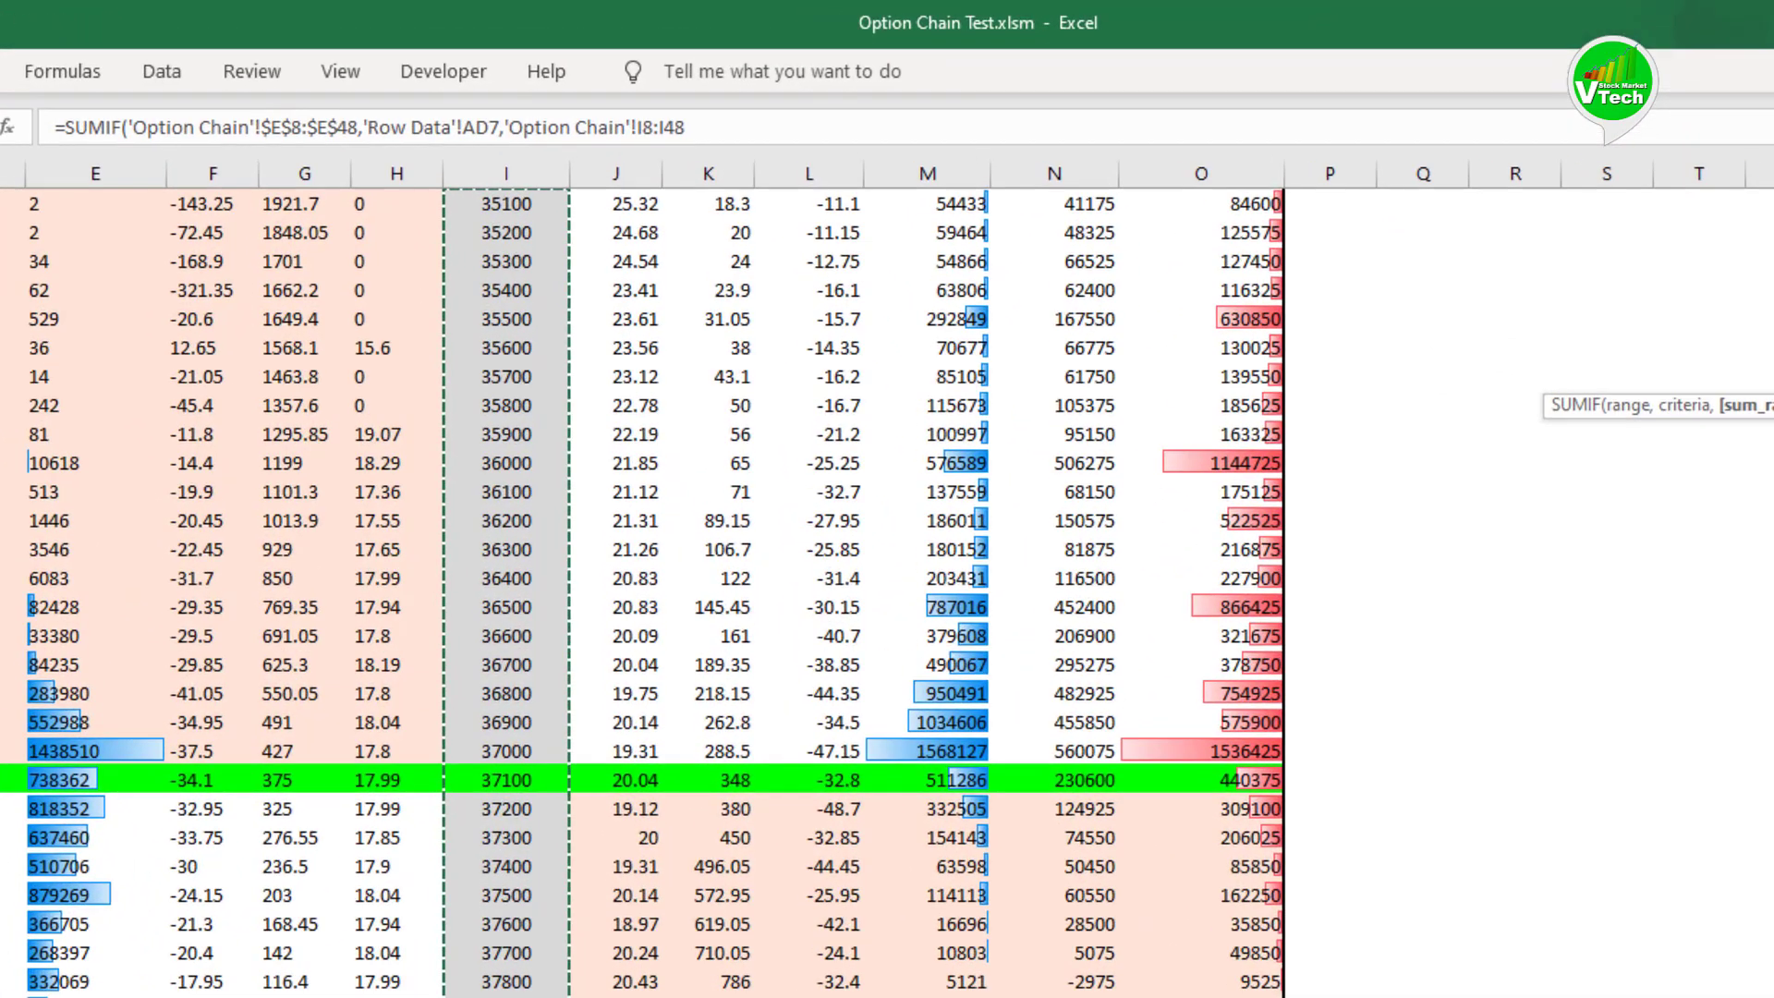
key(F4)
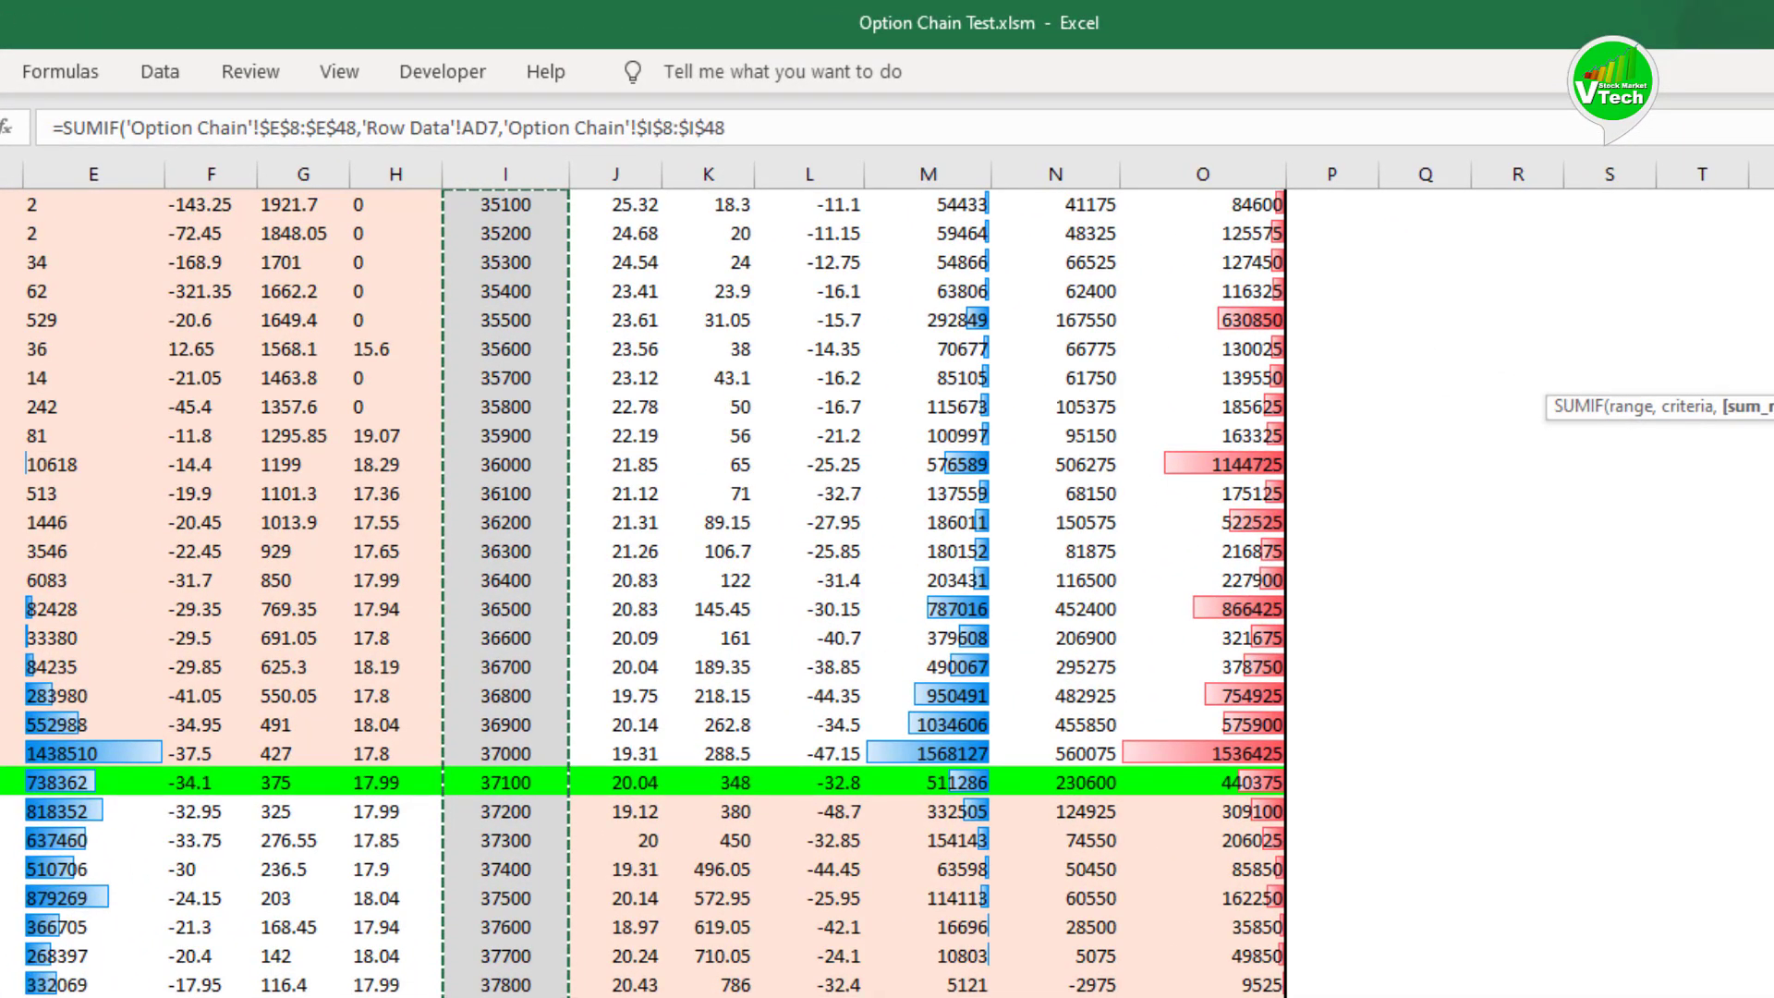
text())
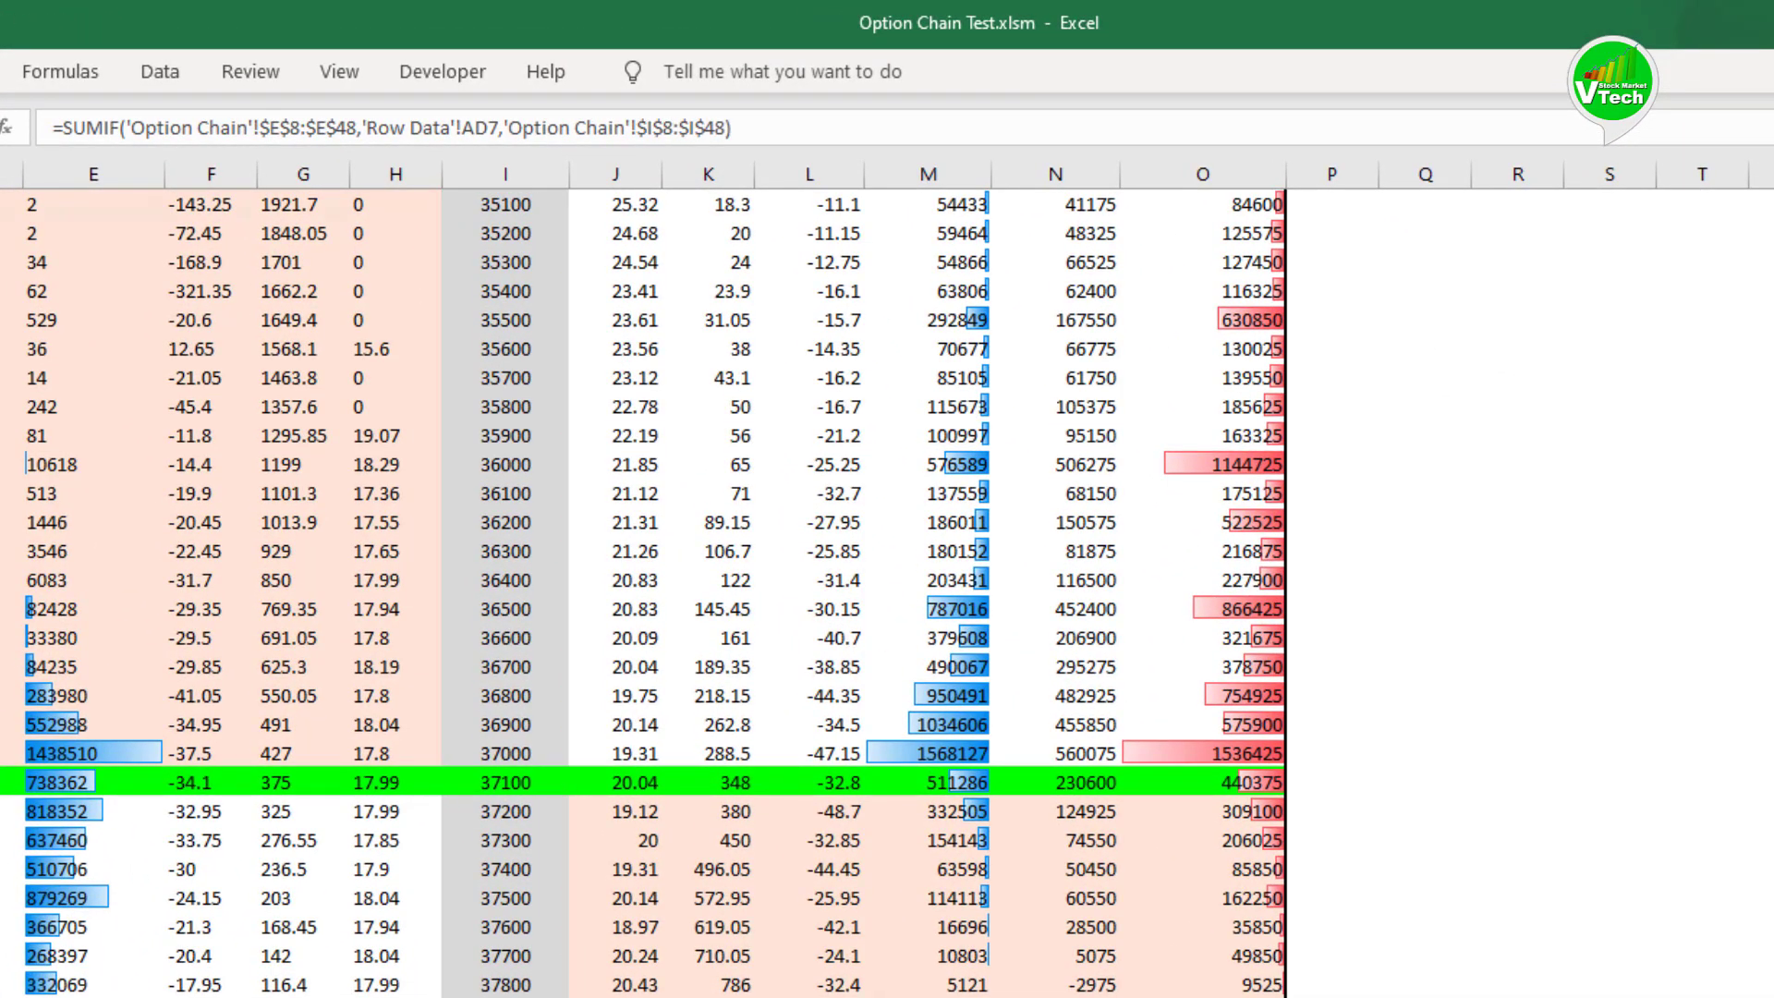
key(Return)
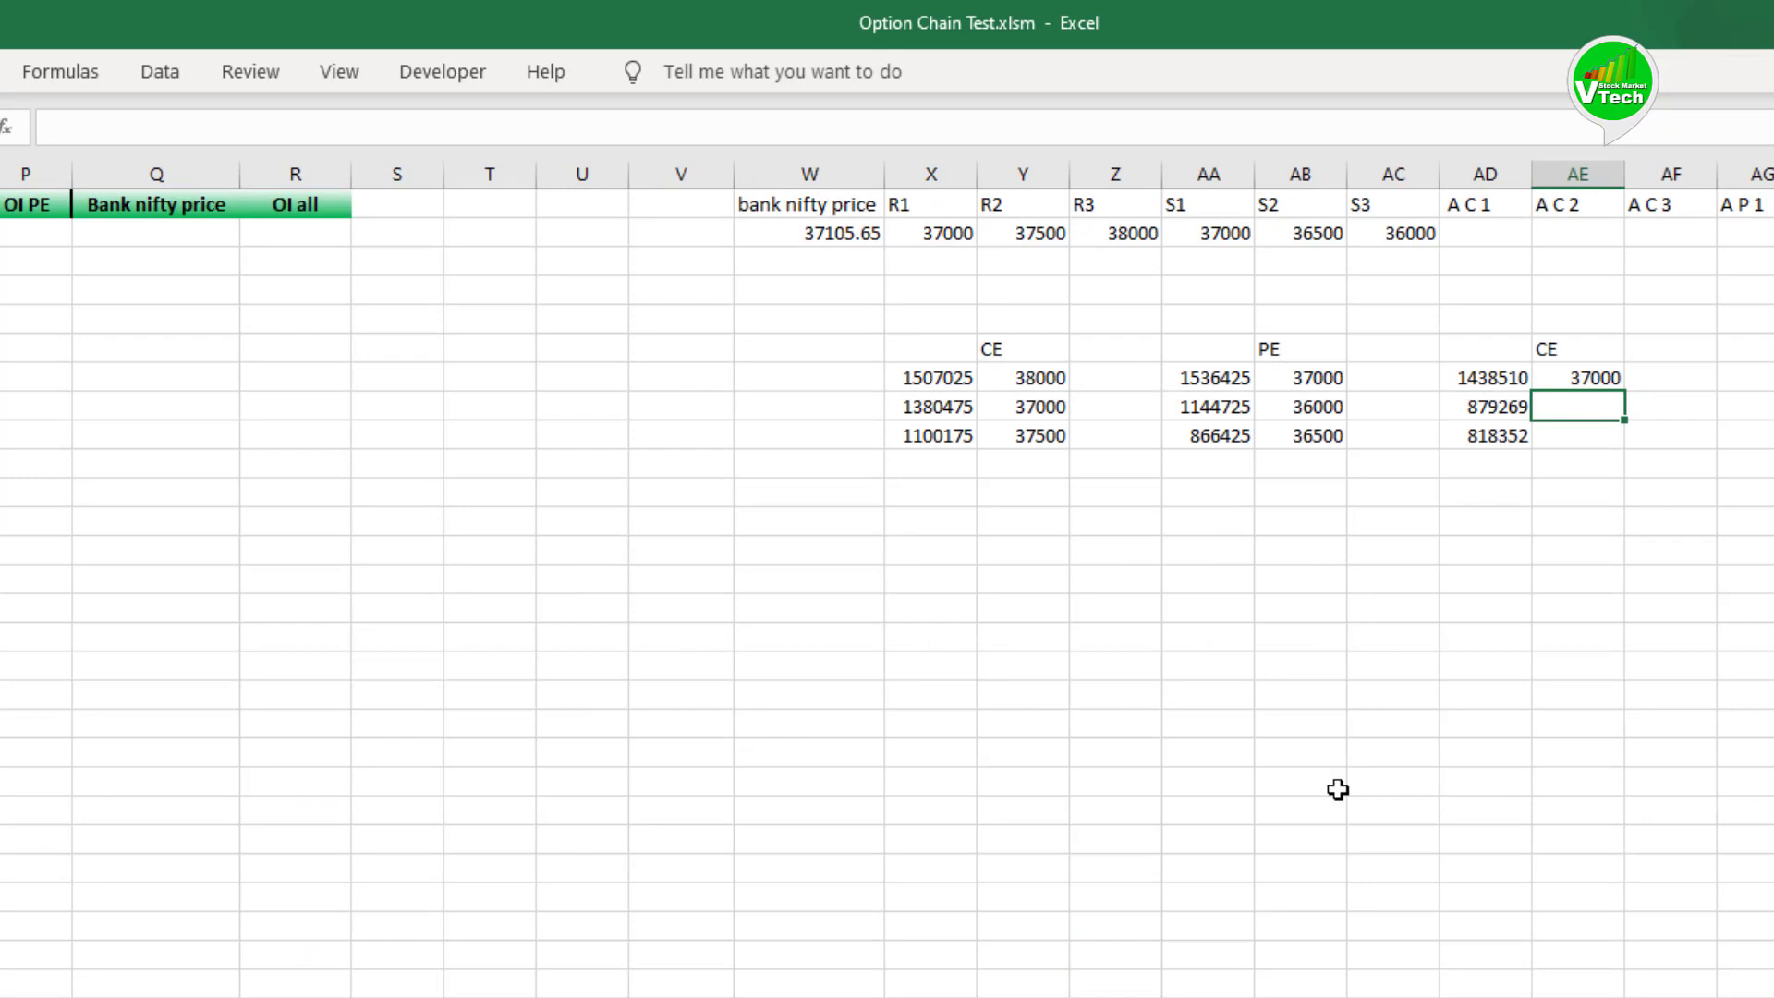
Step: Fill the strike price formula in AE7 down through AE9
click(1591, 379)
drag(1625, 392, 1626, 450)
click(1598, 492)
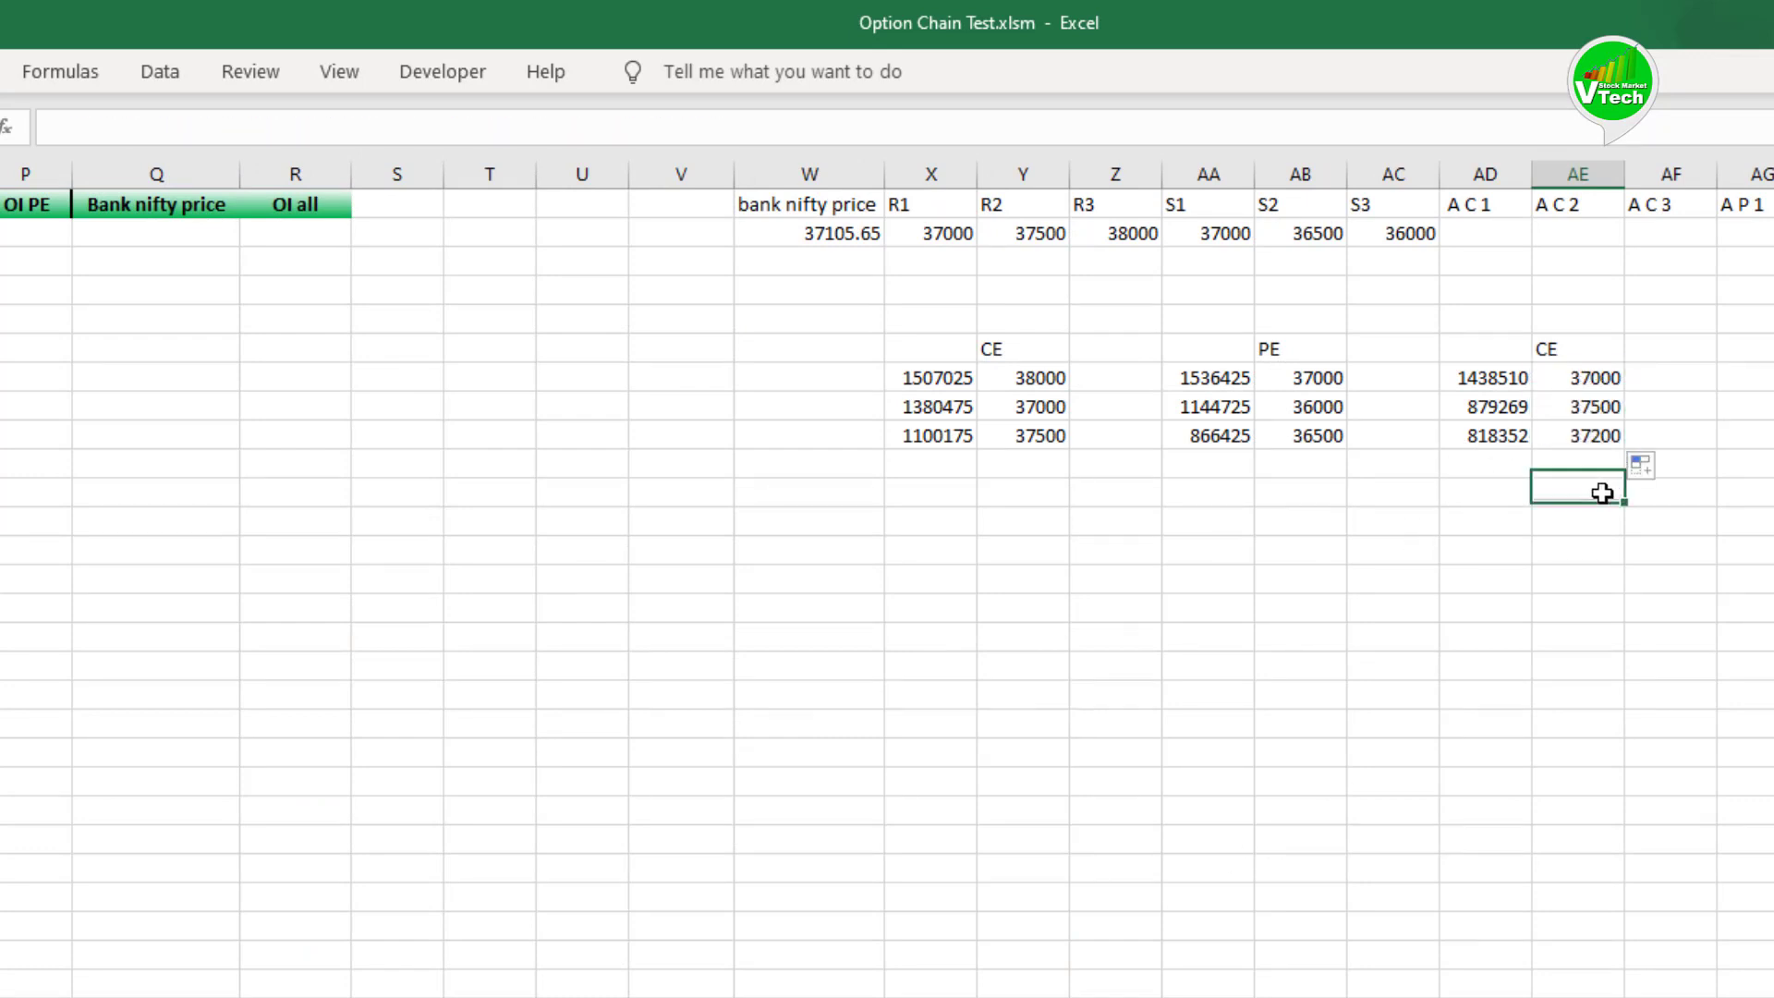
Step: Enter =LARGE('Option Chain'!$M$8:$M$48,1) in AG7 to return the highest put volume
click(1754, 380)
click(1754, 322)
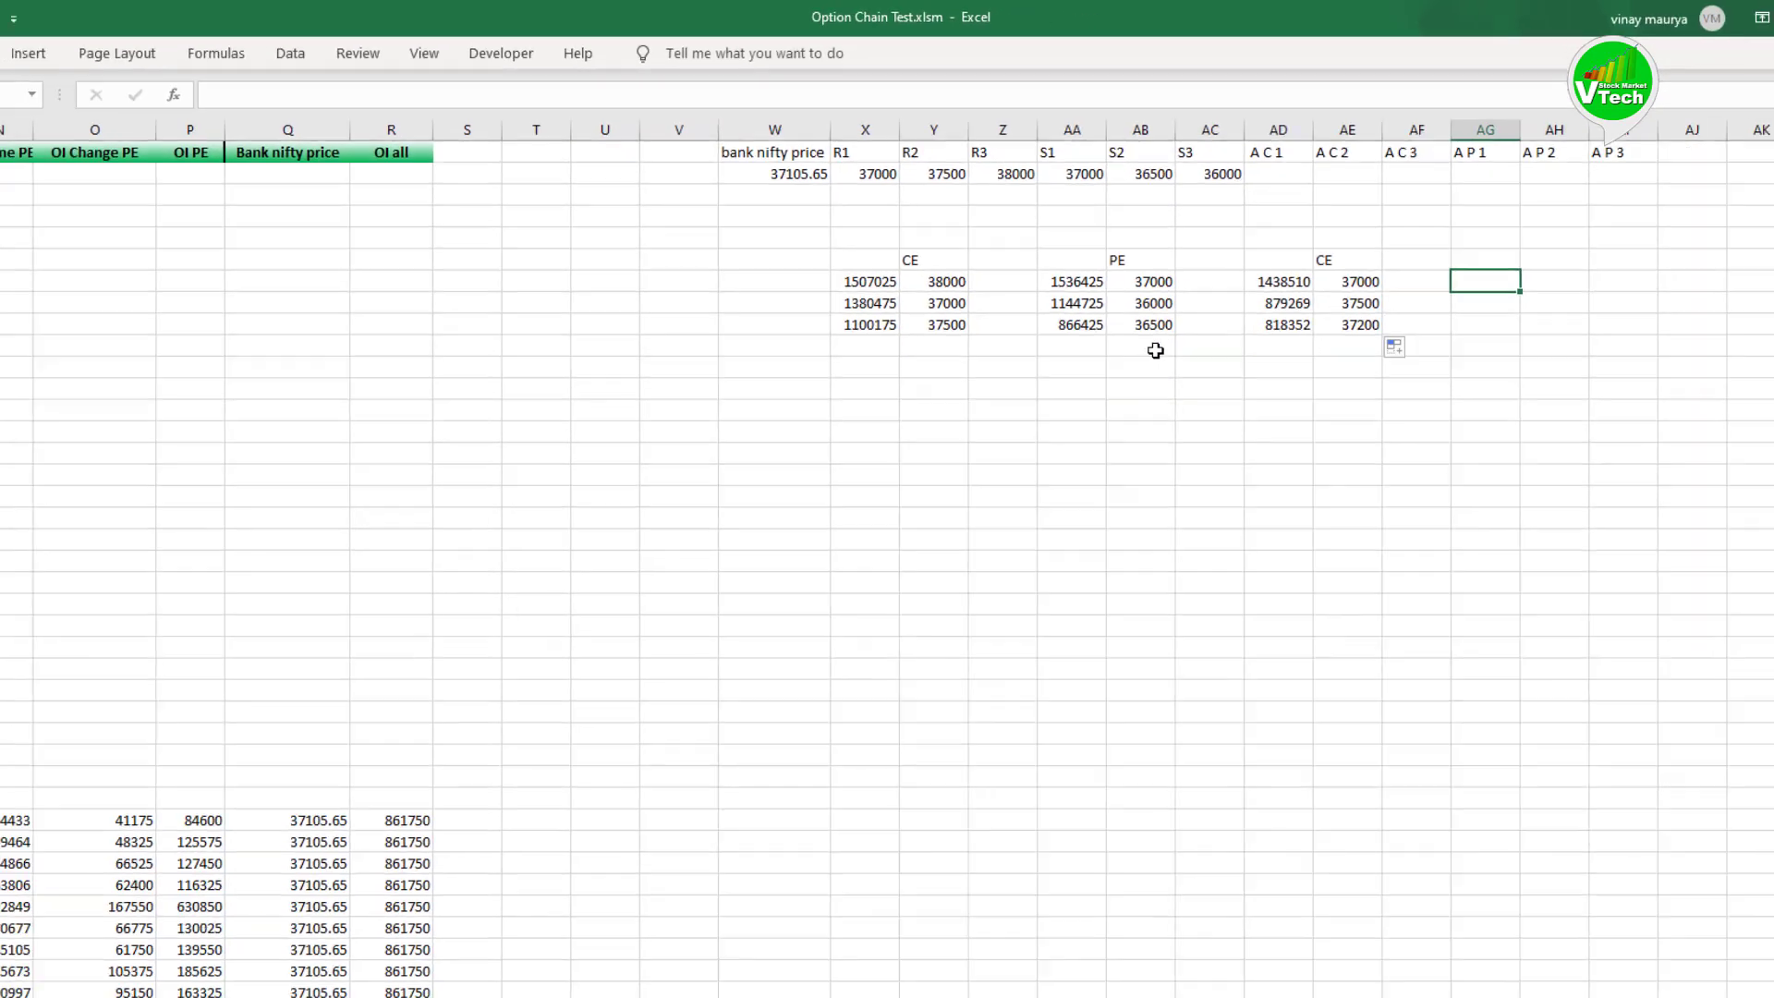
click(1746, 492)
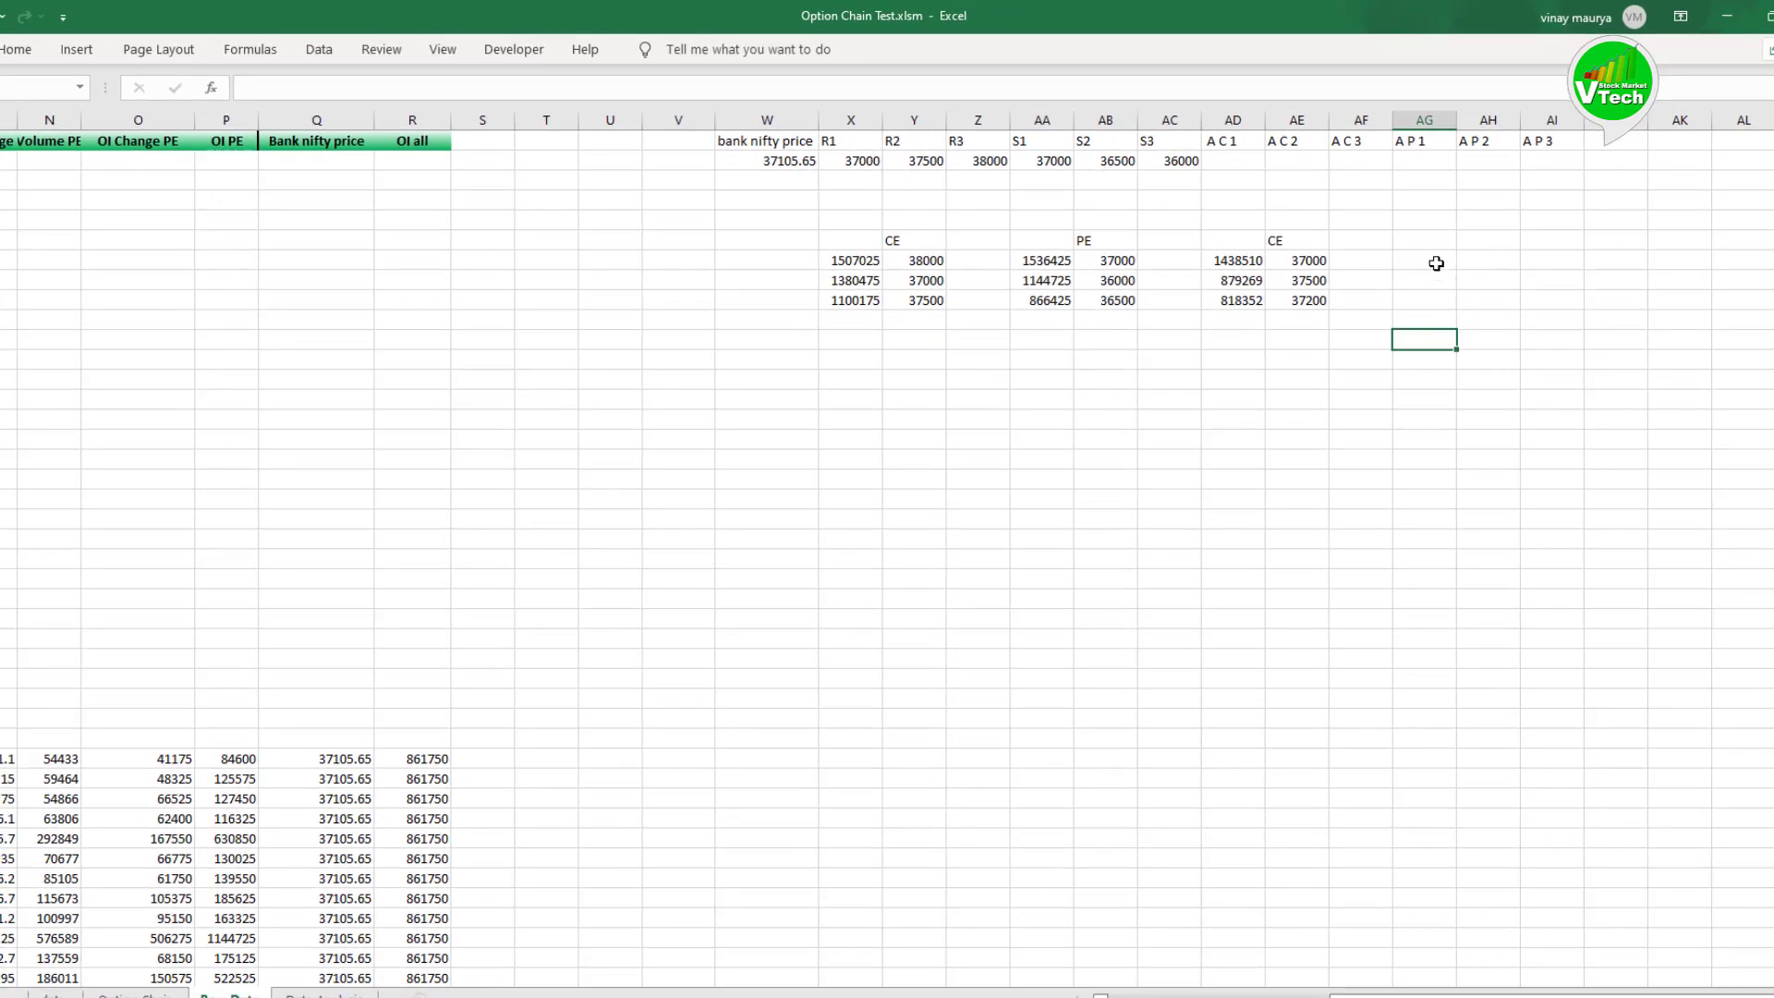
click(1746, 378)
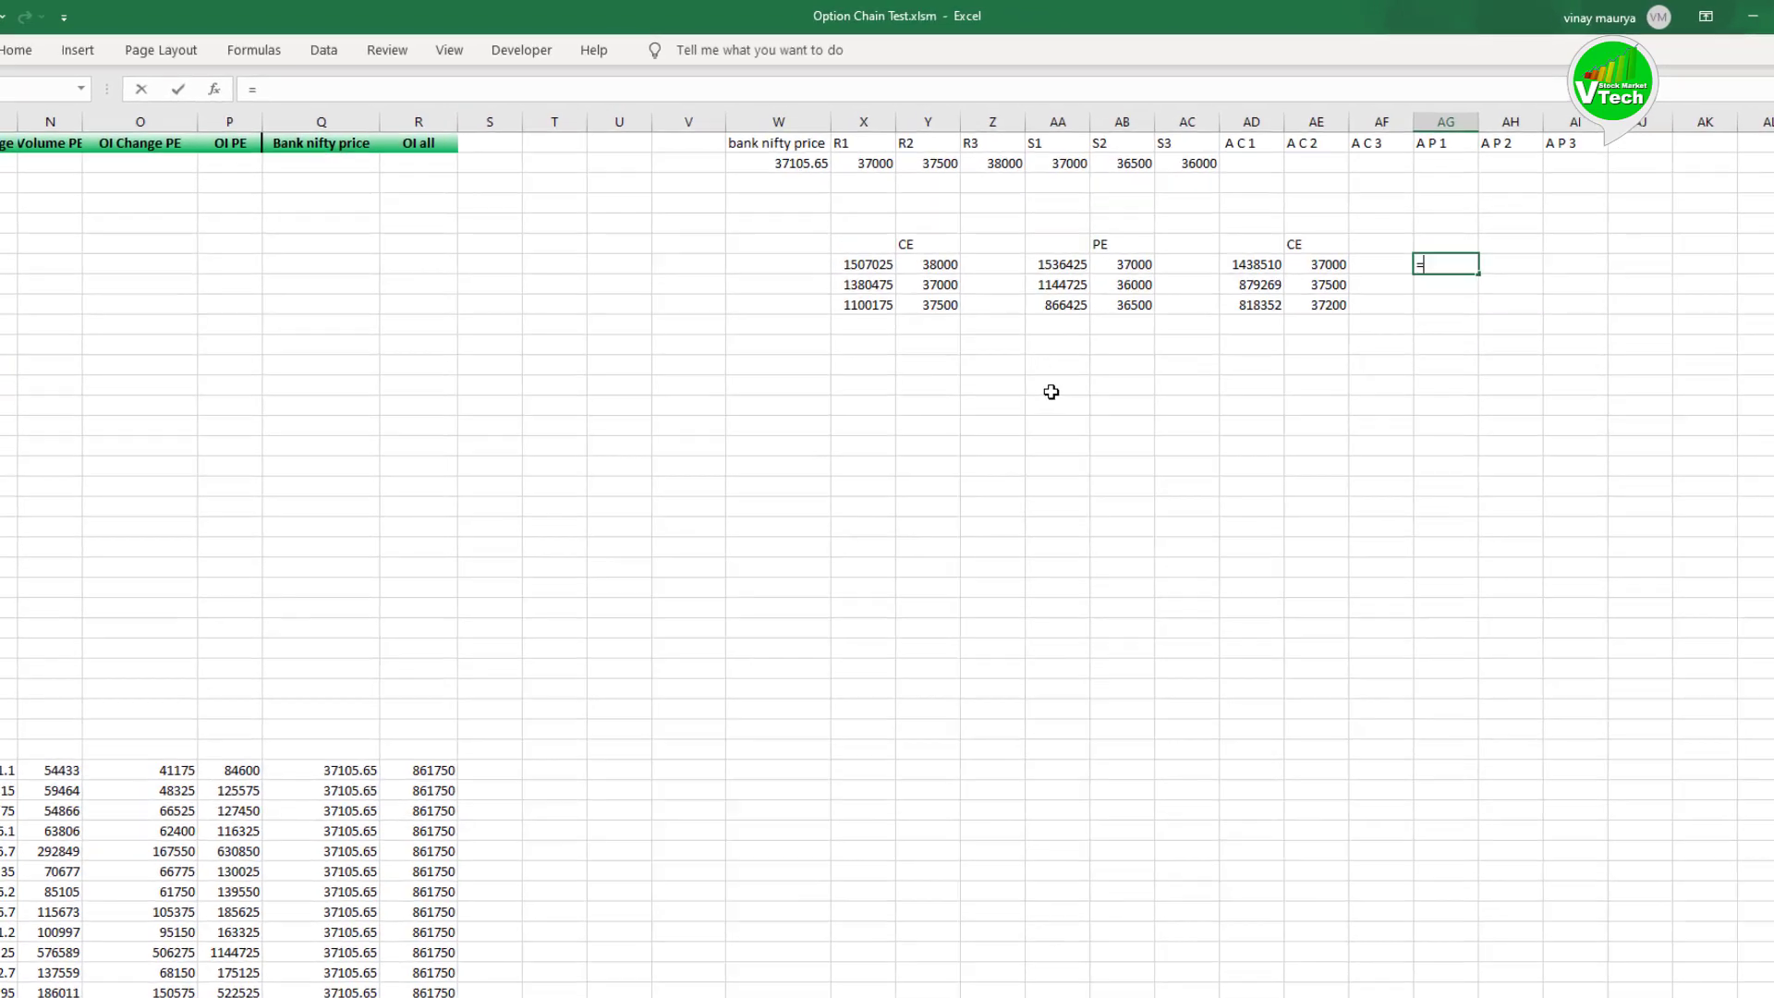
text(=LARG)
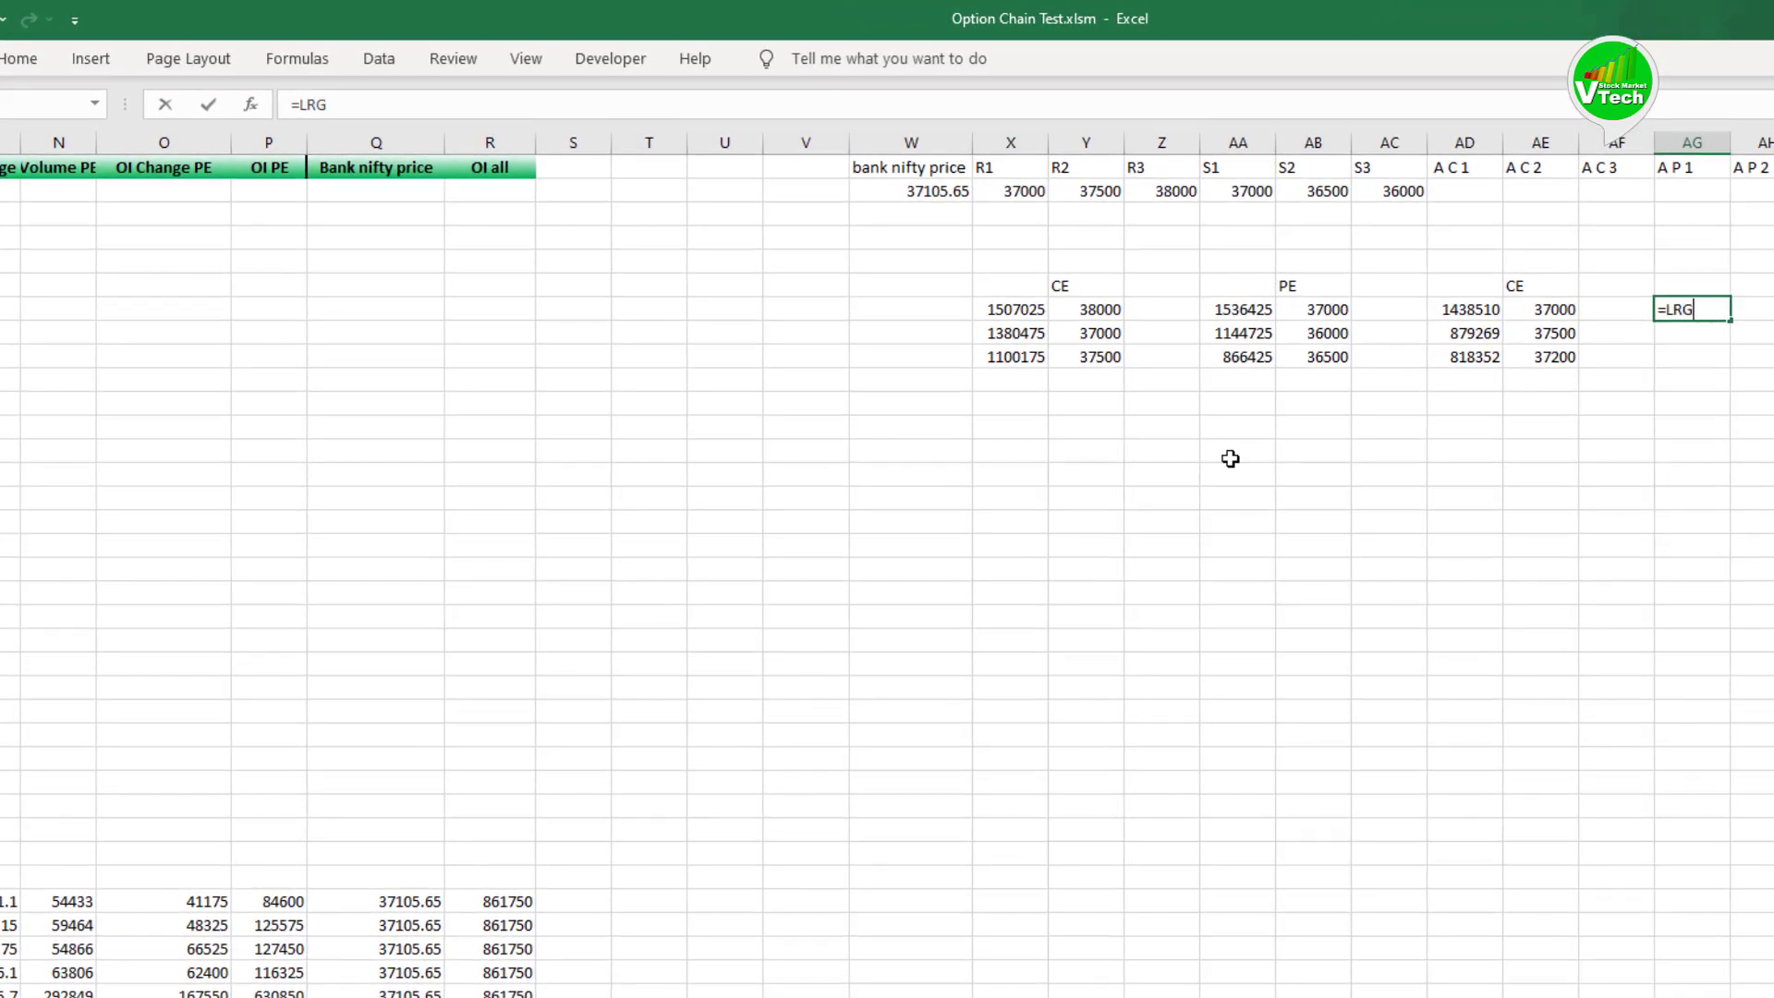
text(E)
key(BackSpace)
key(BackSpace)
key(BackSpace)
text(ARGE()
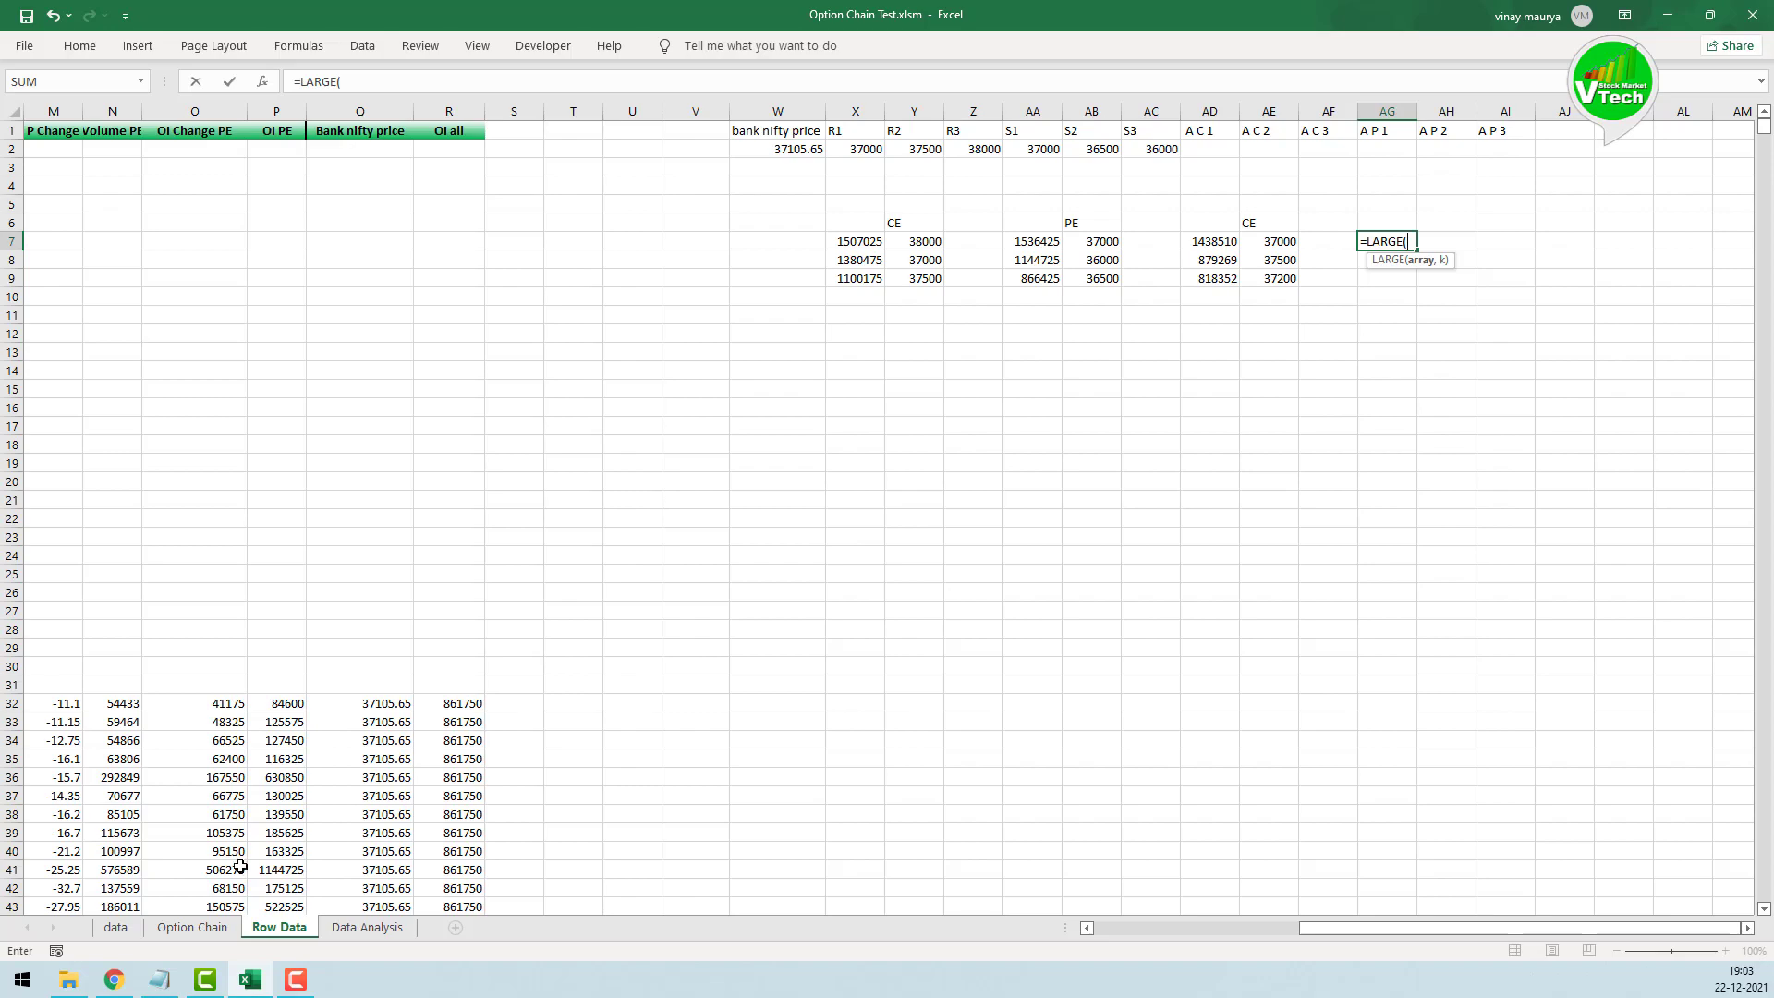
click(190, 941)
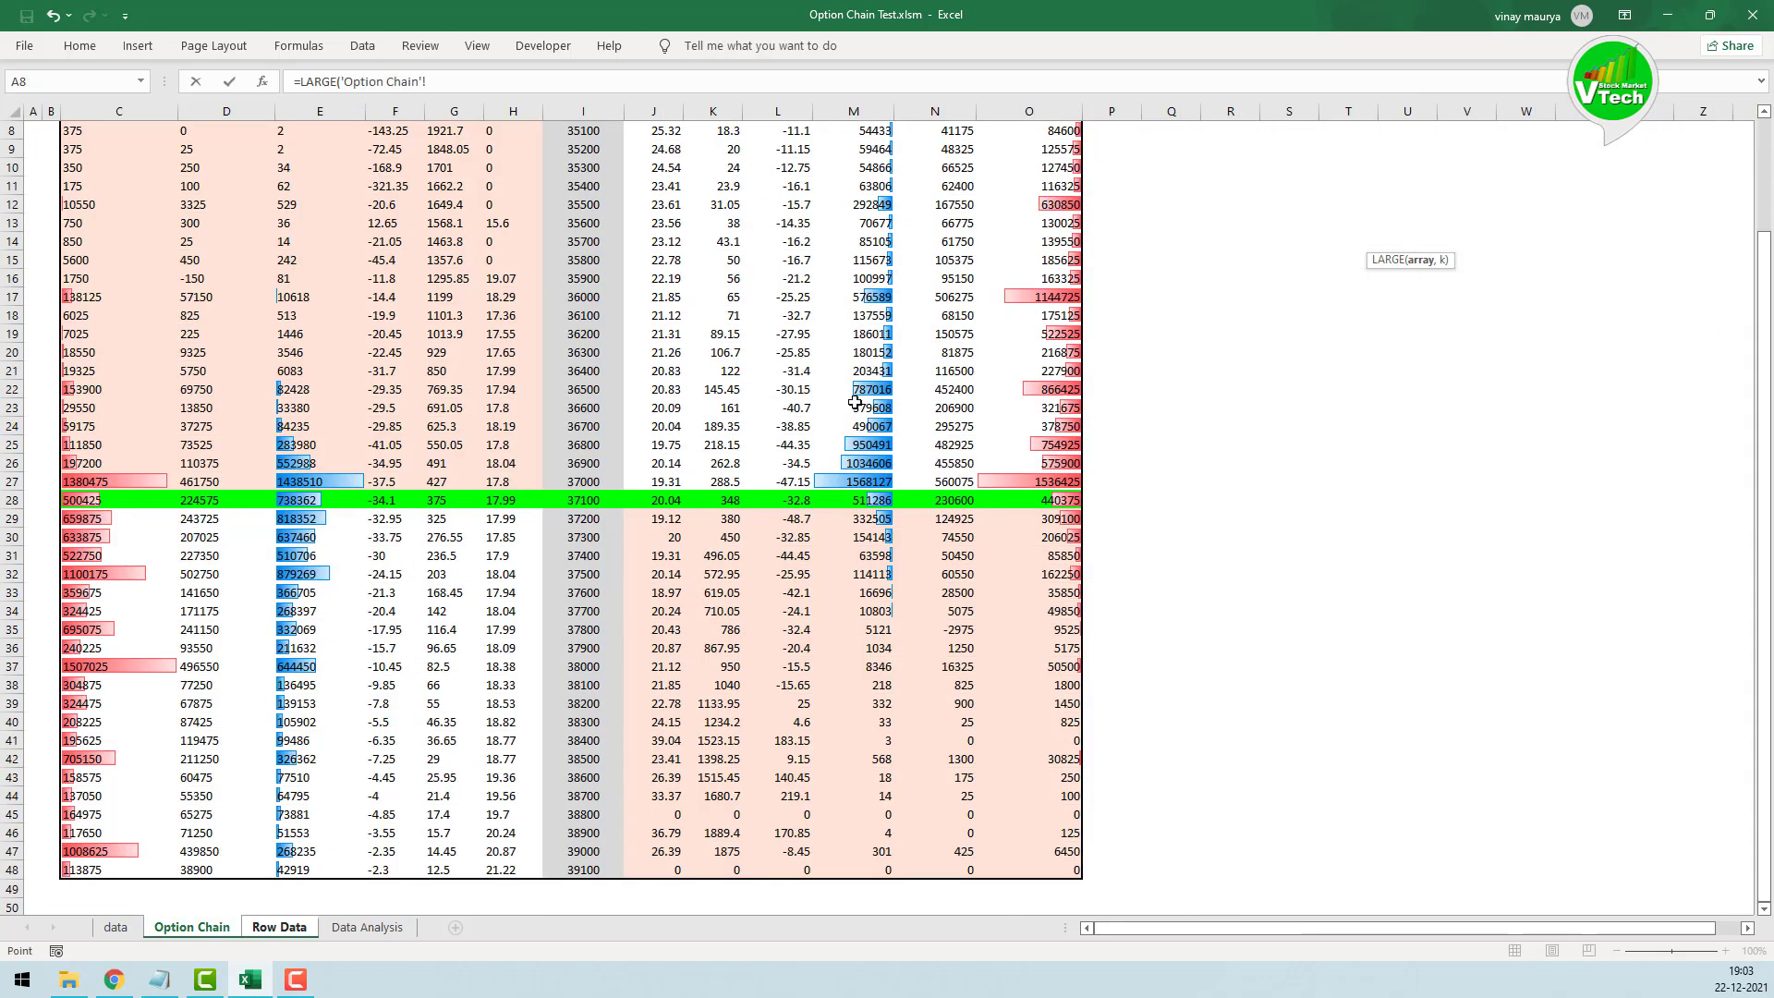
scroll(876, 397, up, 3)
scroll(914, 337, up, 1)
scroll(915, 336, down, 1)
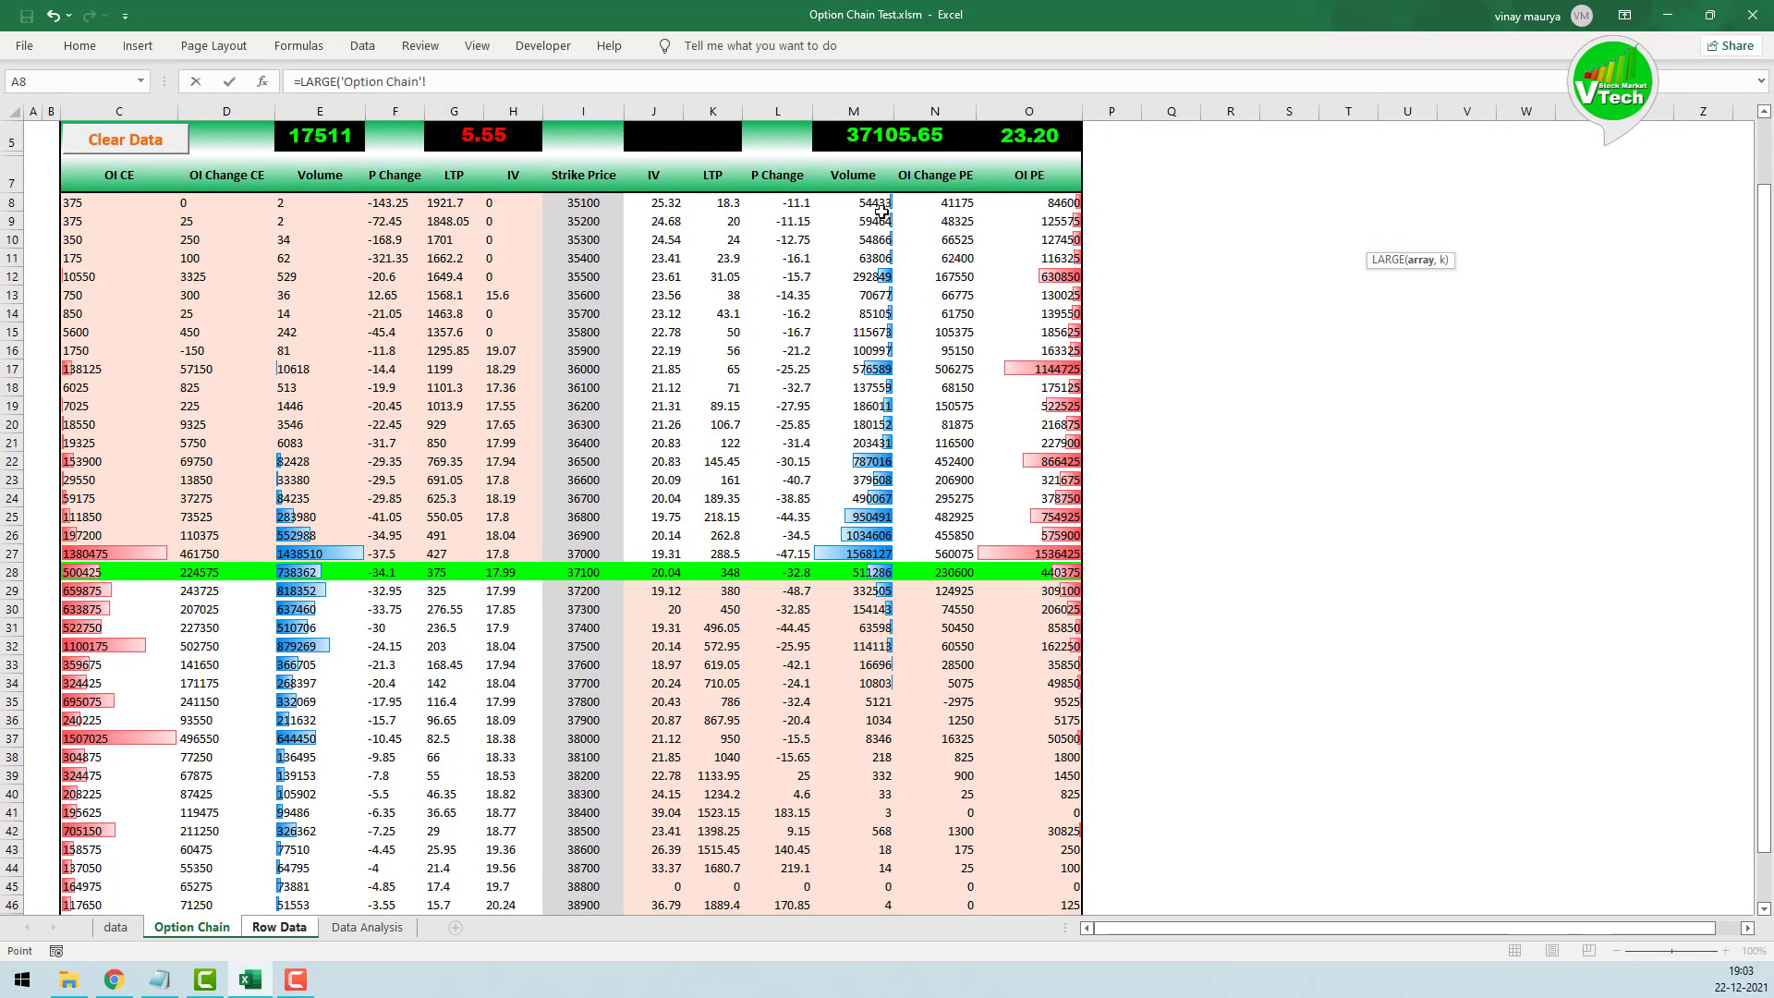
click(856, 205)
drag(856, 265, 854, 938)
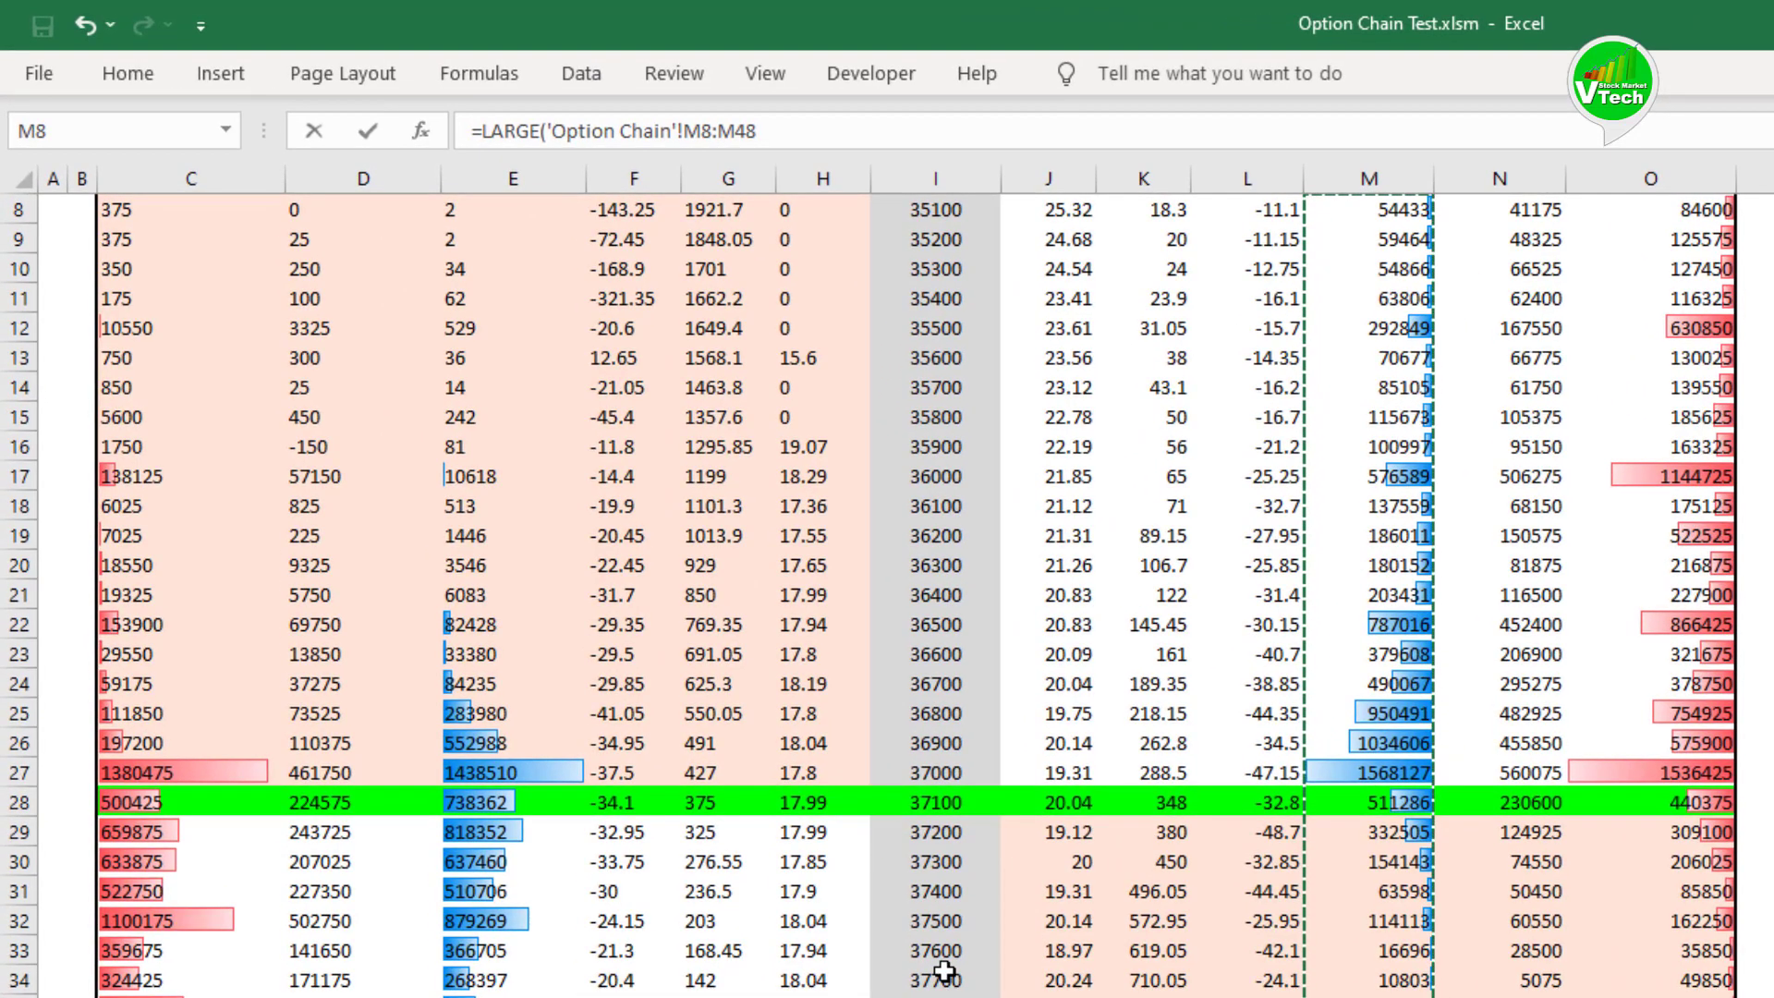
key(F4)
text(,)
text(1)
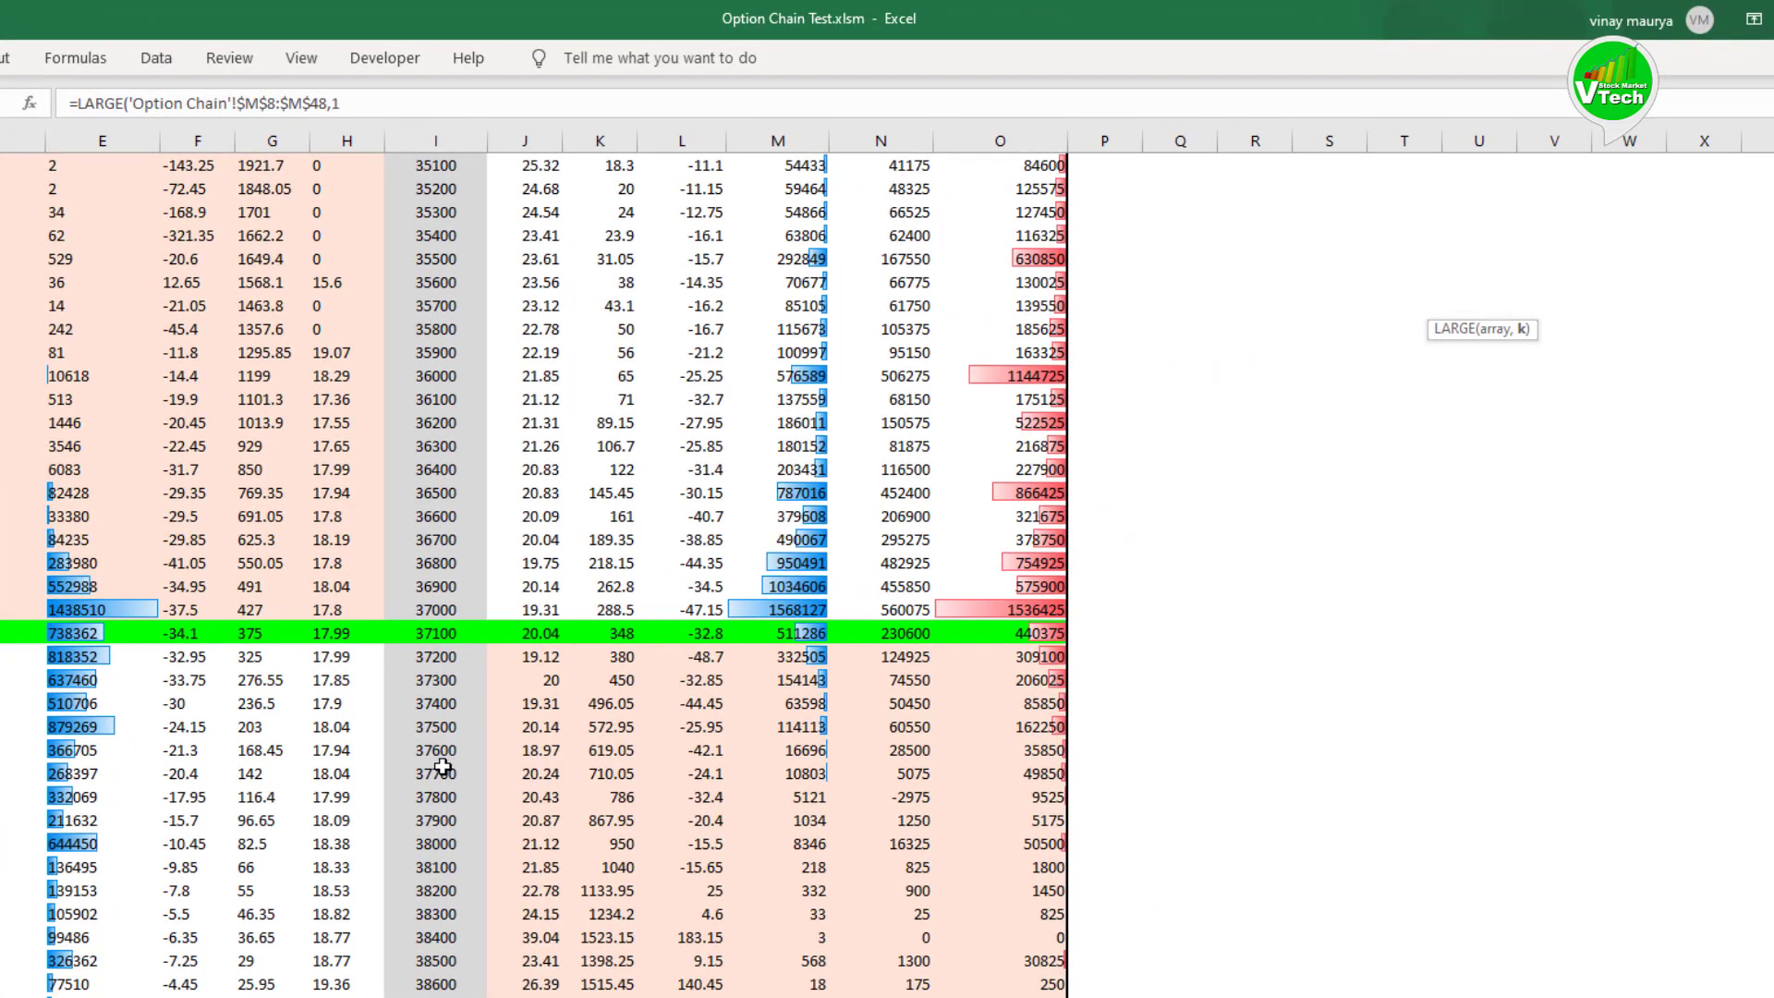
text())
key(Return)
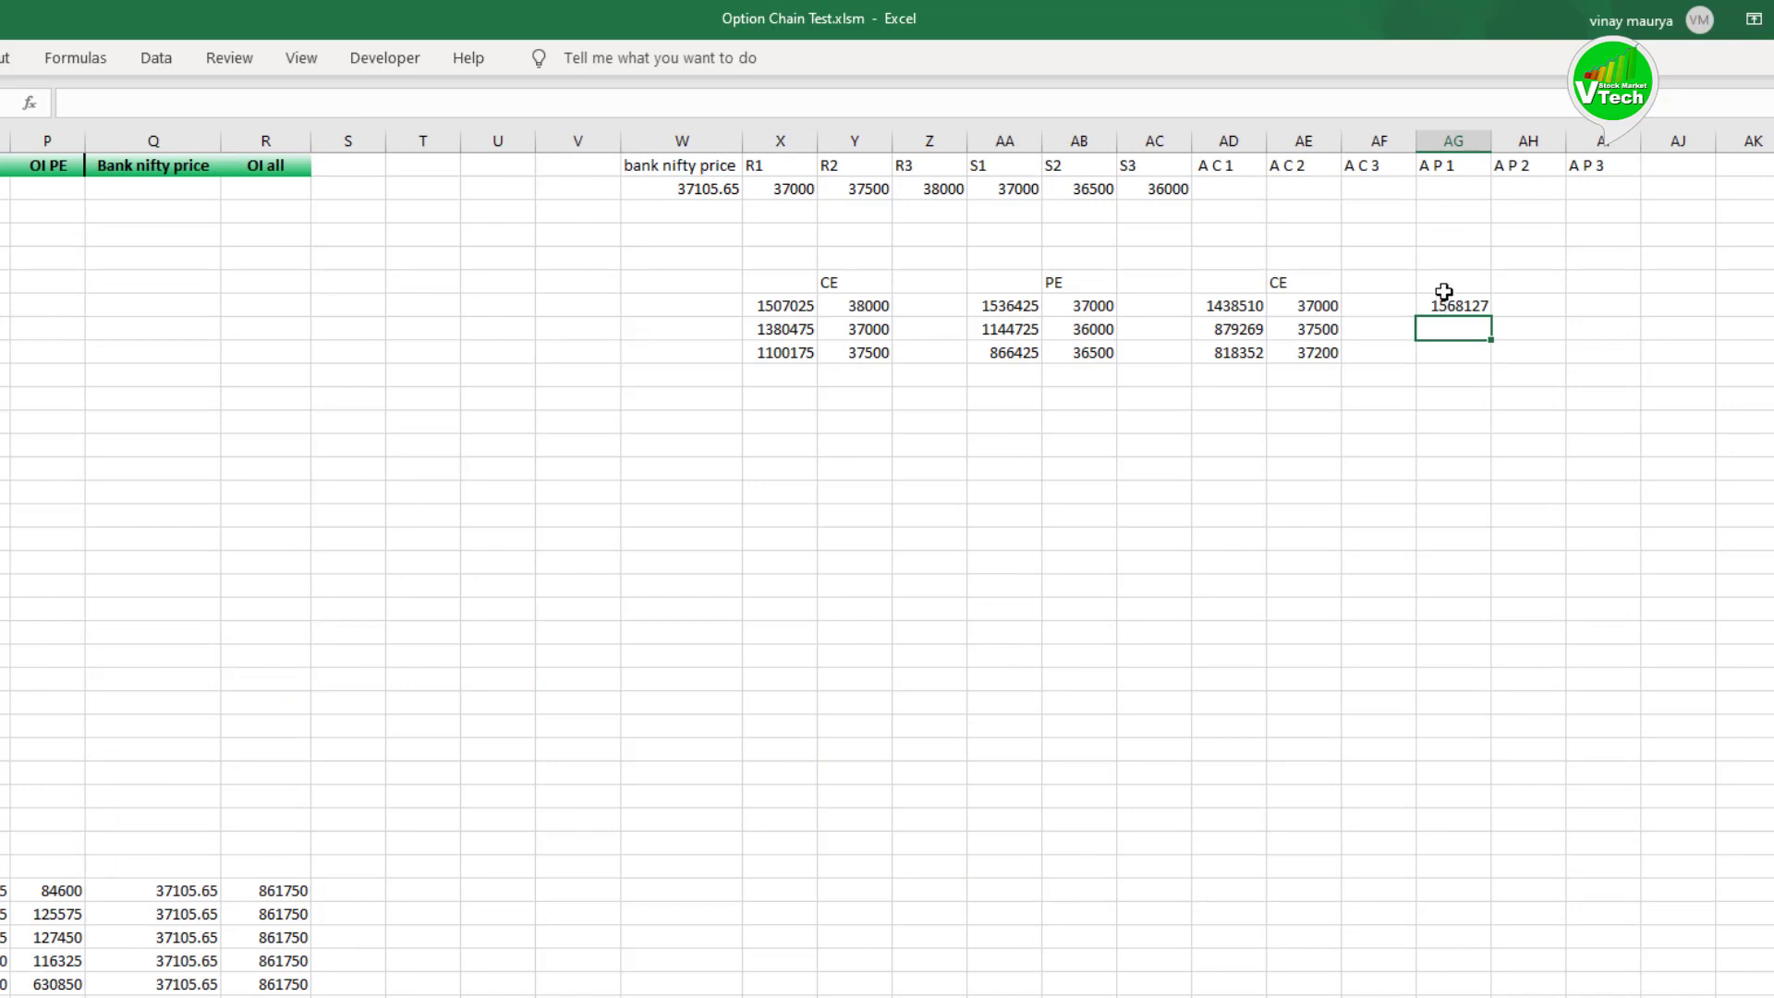
Step: Reuse the AG7 formula in AG8 as =LARGE('Option Chain'!$M$8:$M$48,2) for the second-highest put volume
click(1444, 294)
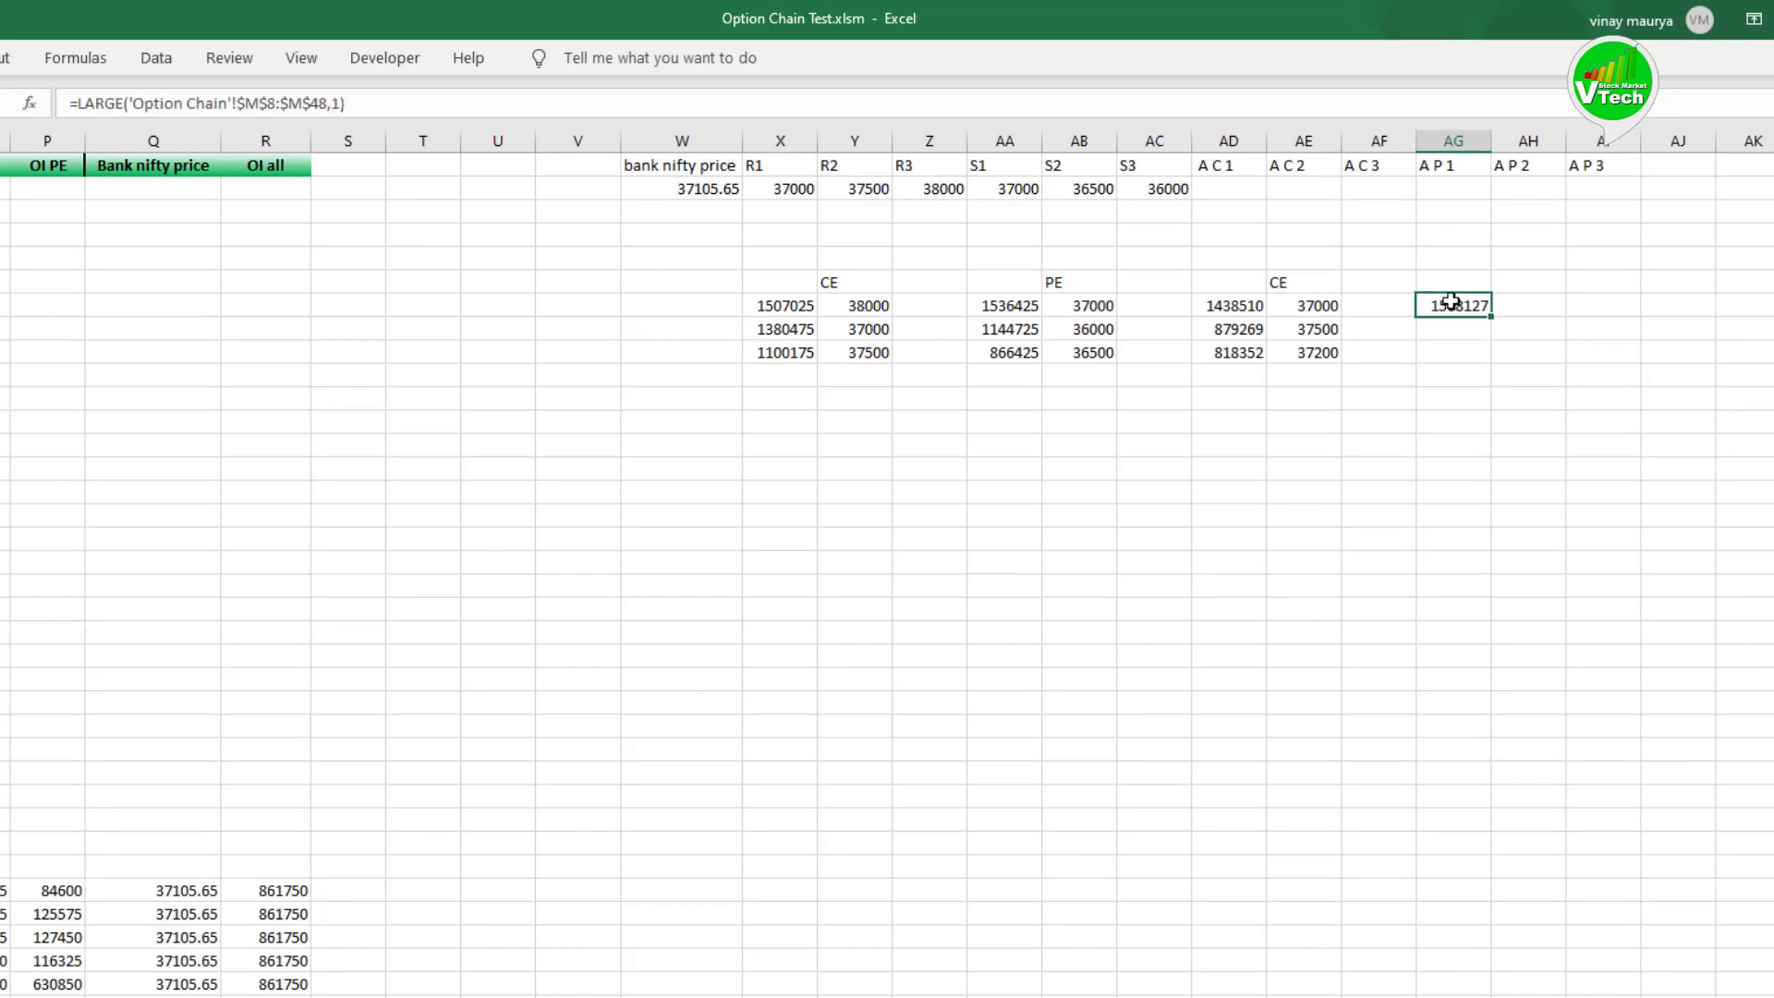
click(345, 104)
key(shift+Home)
key(Return)
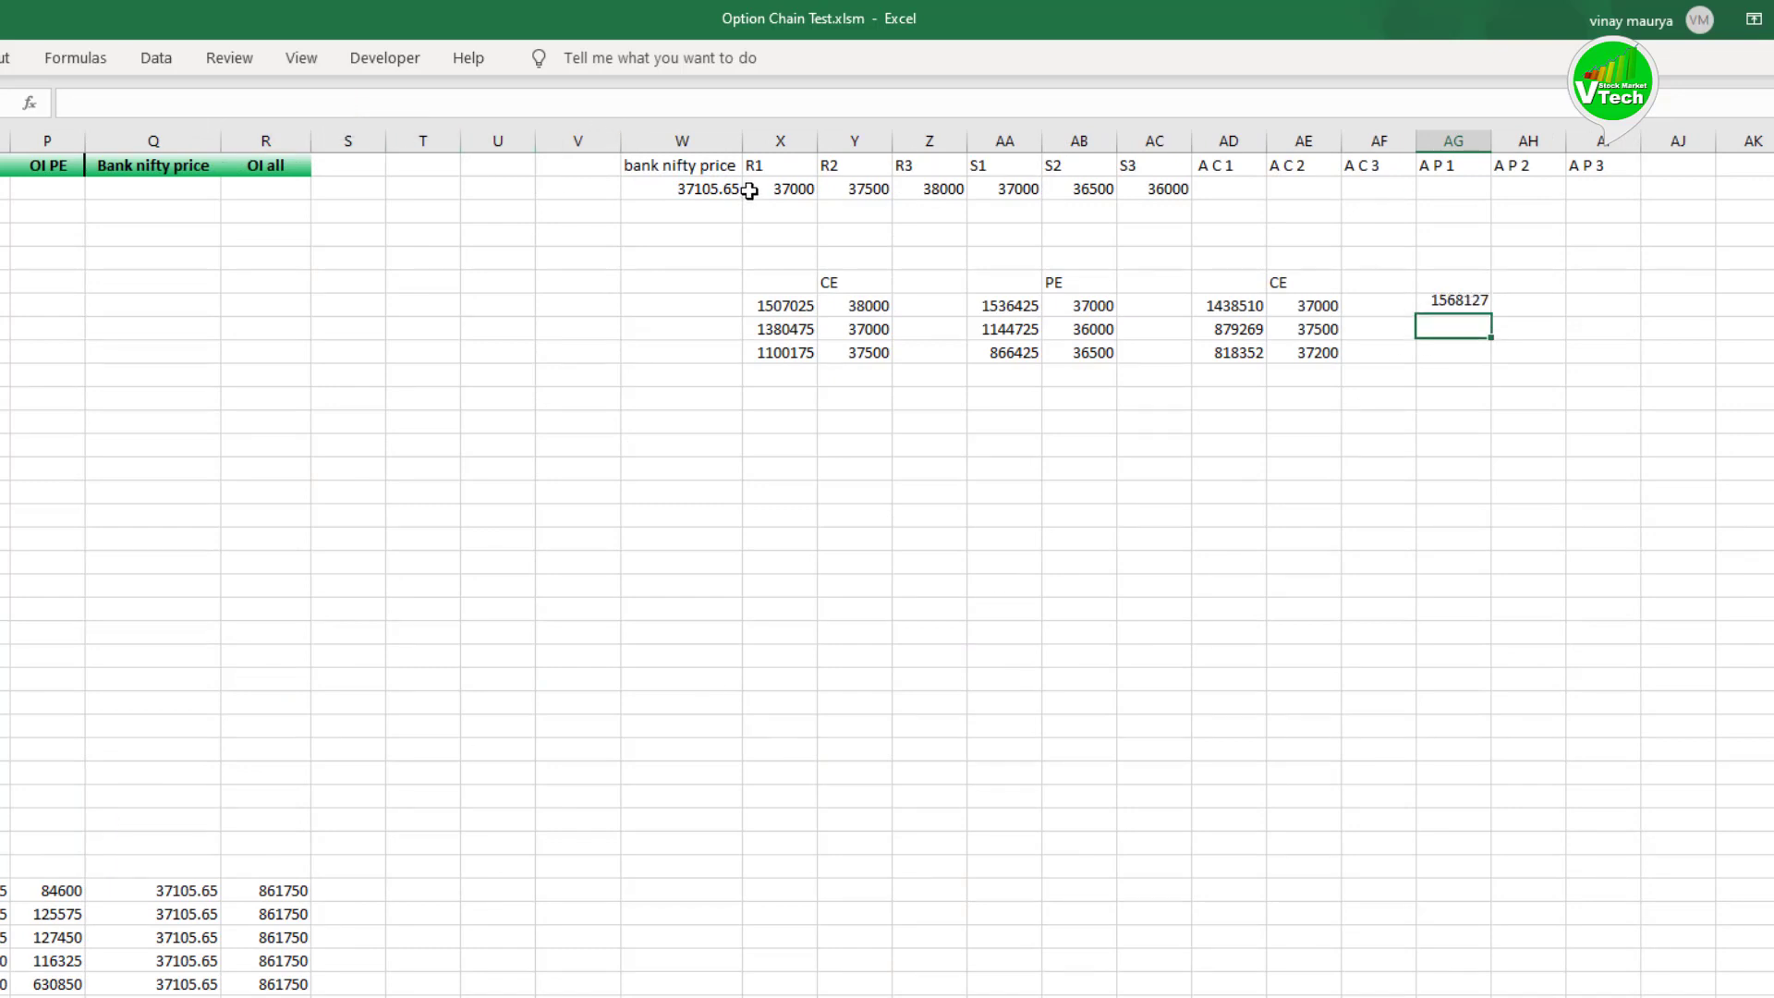
key(ctrl+v)
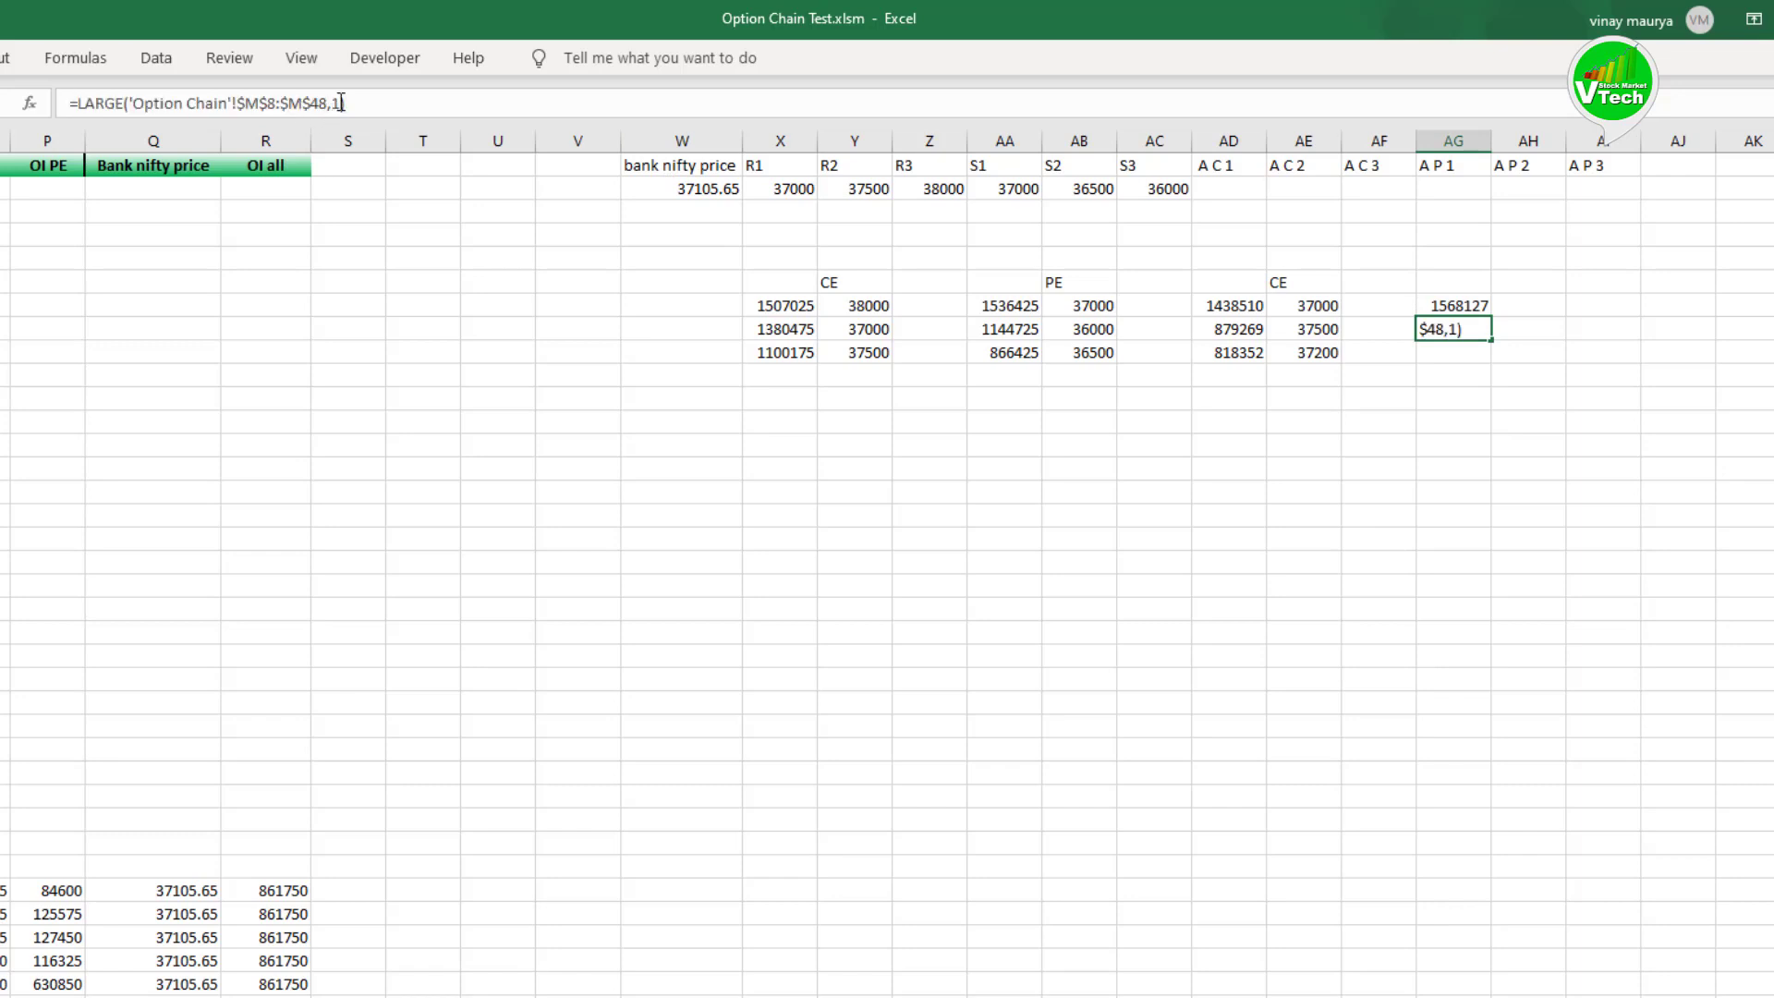
click(342, 102)
text(2)
key(Return)
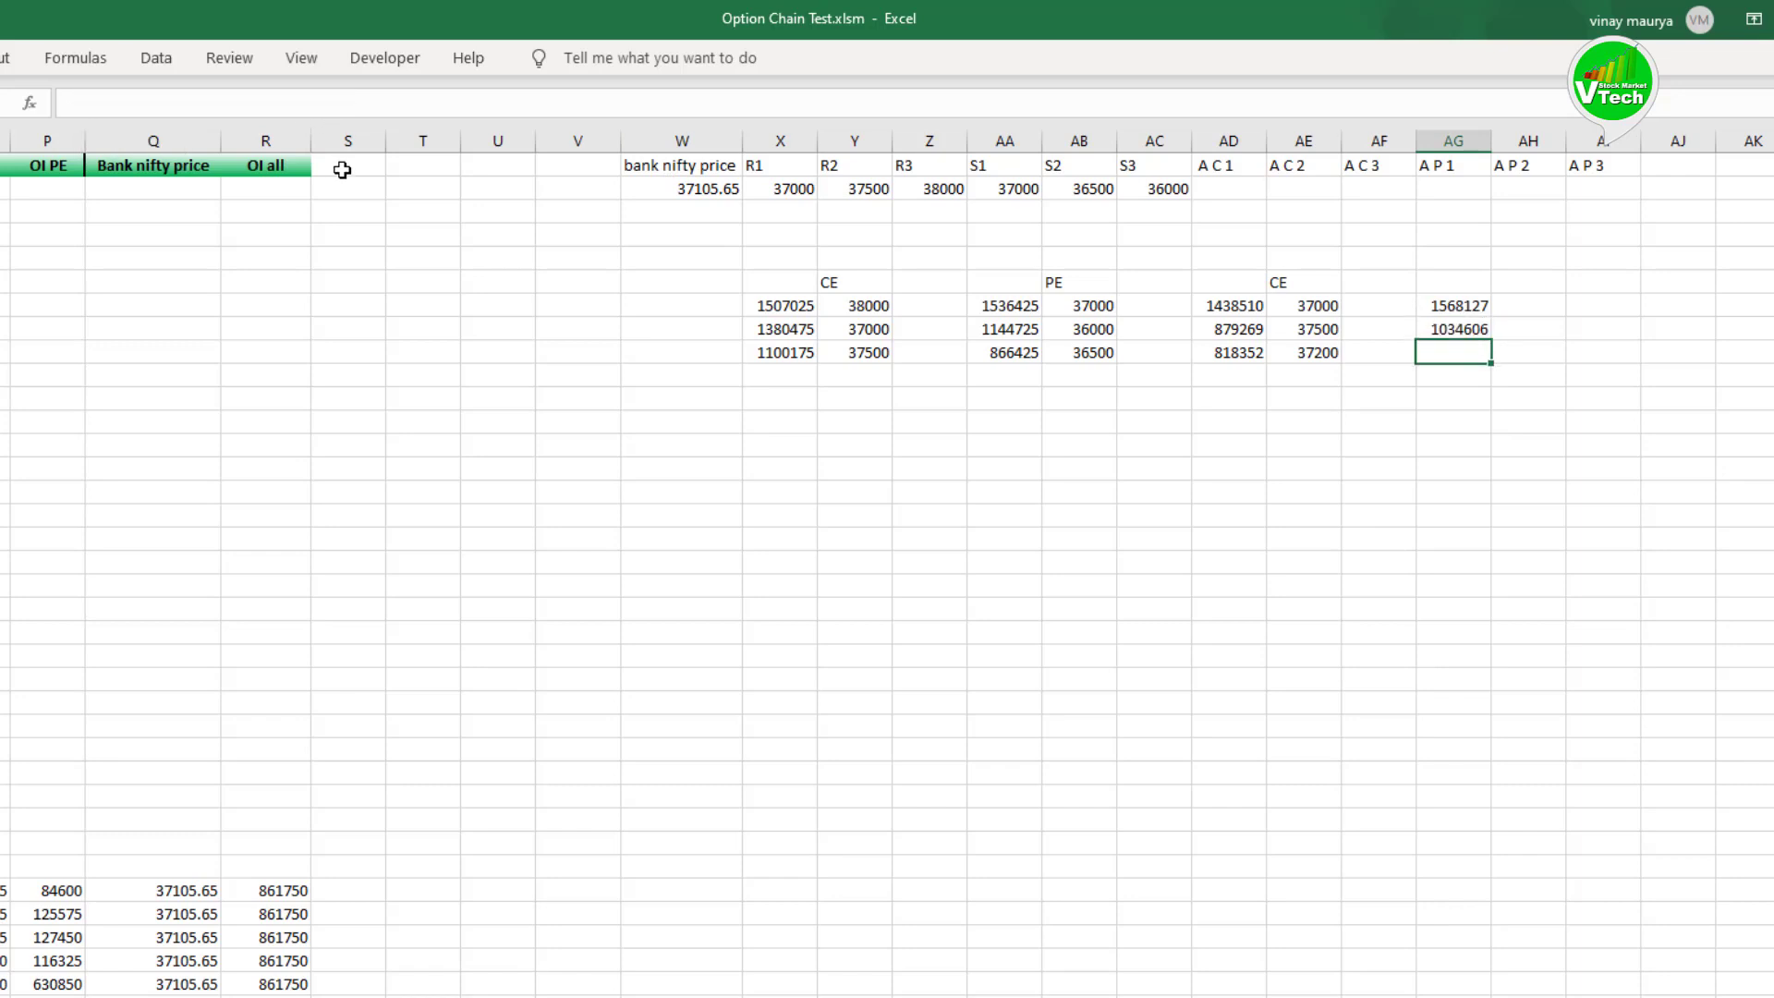
Step: Reuse the same formula in AG9 as =LARGE('Option Chain'!$M$8:$M$48,3) for the third-highest put volume
key(ctrl+v)
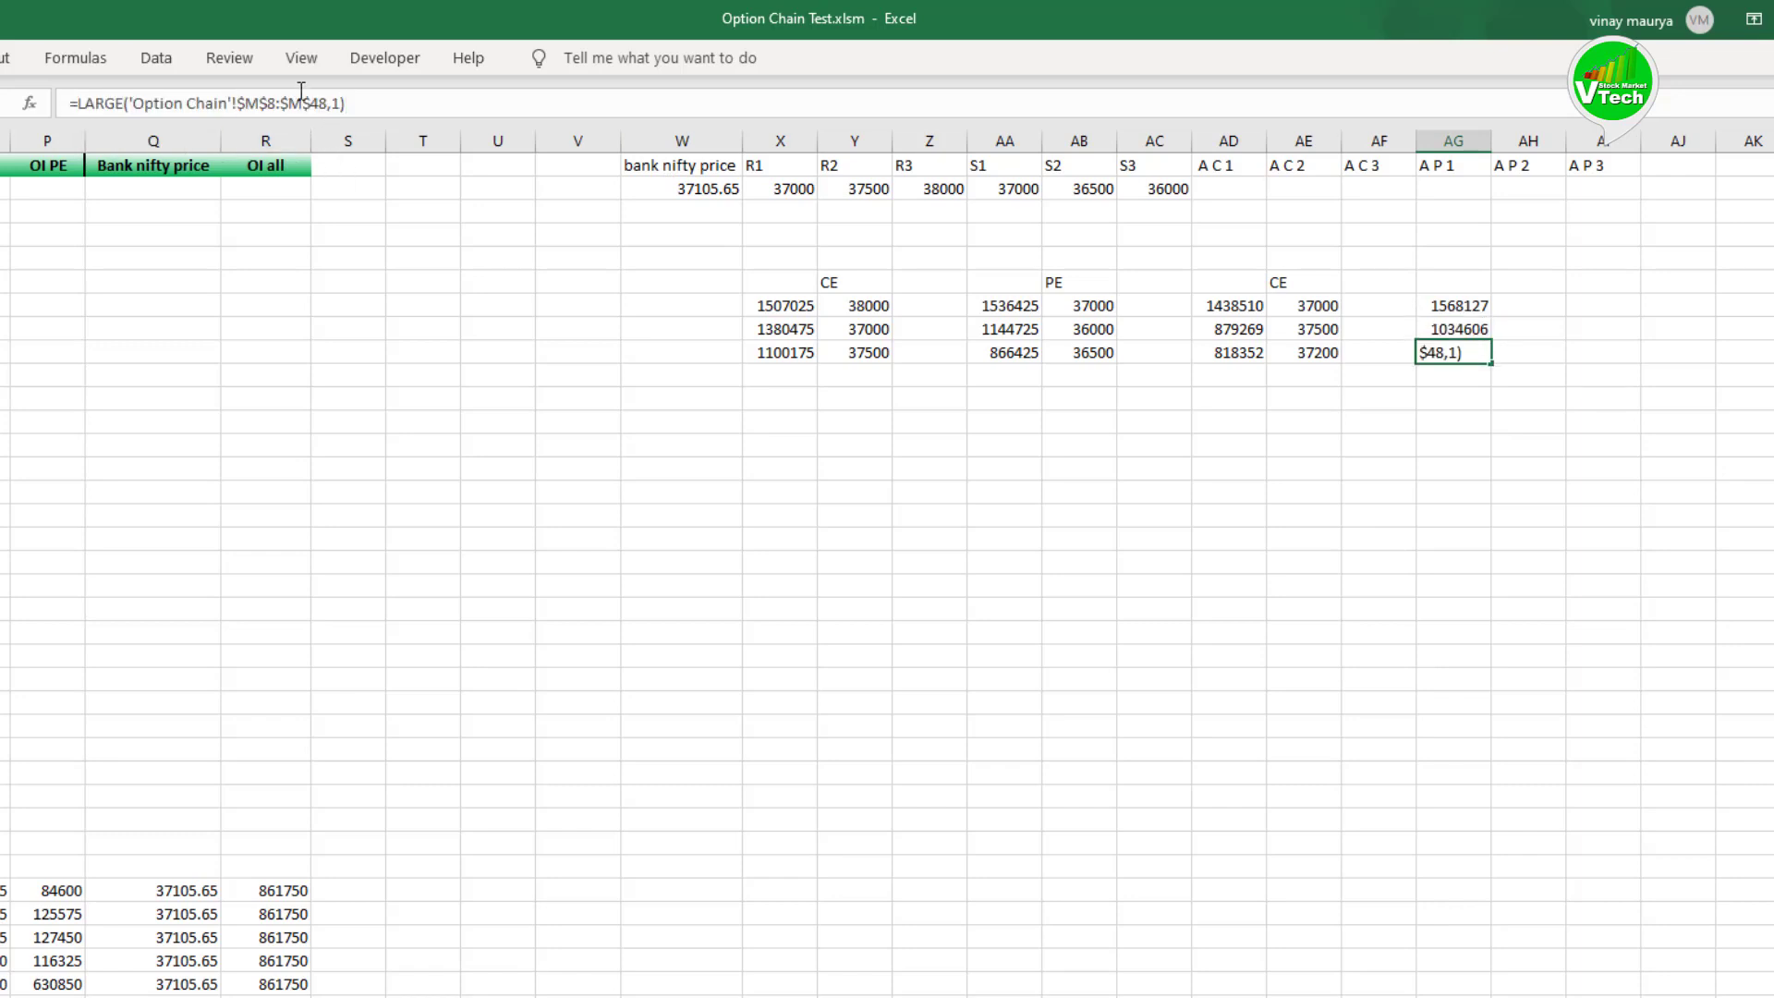
click(340, 103)
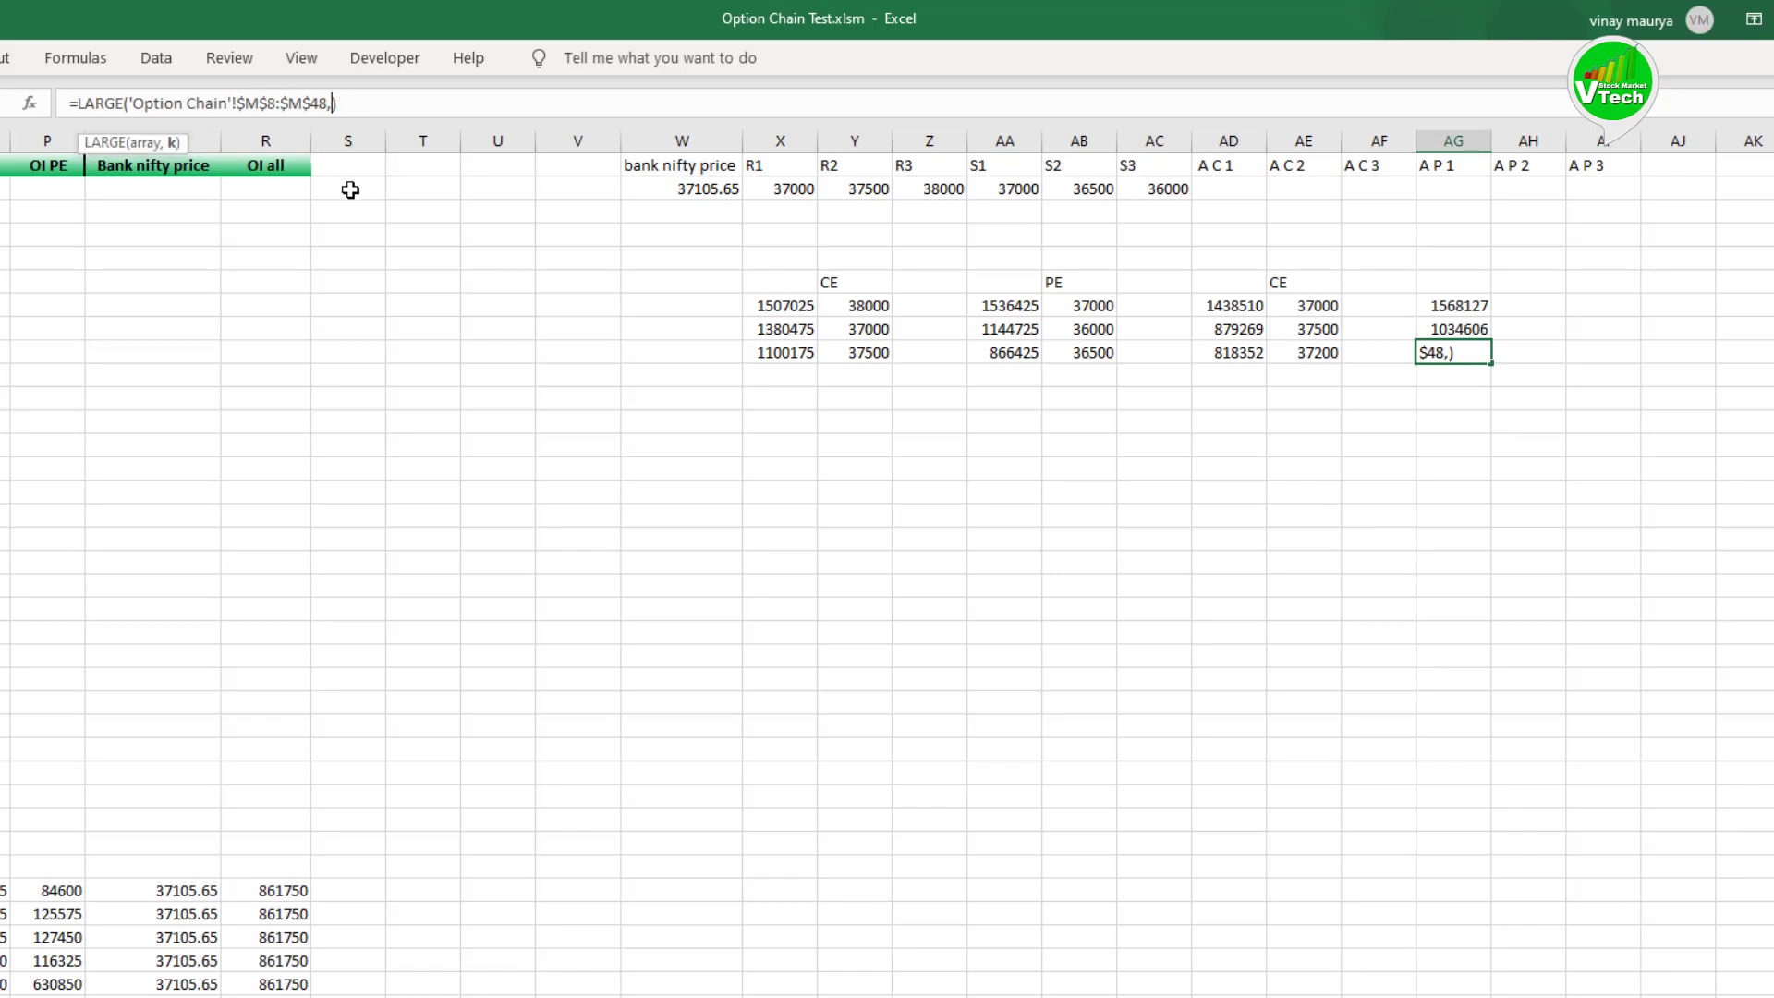
text(3)
key(Return)
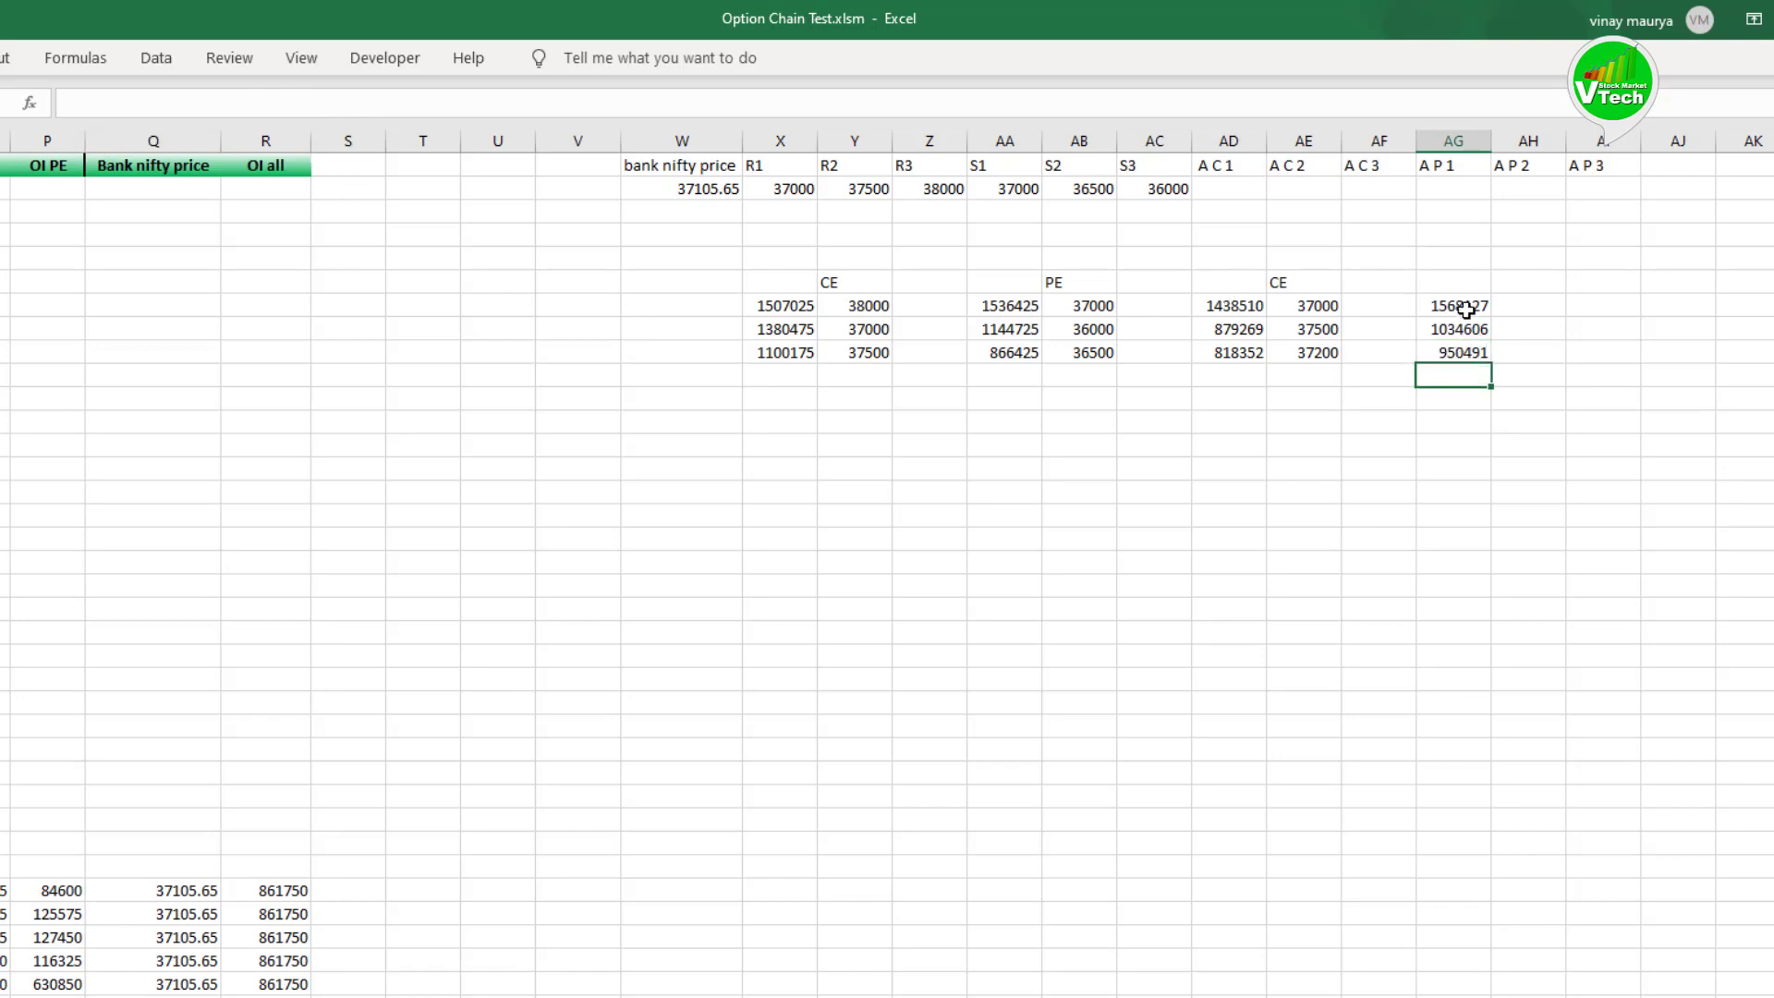
Step: Enter =SUMIF('Option Chain'!$M$8:$M$48,'Row Data'!AG7,'Option Chain'!I8:I48) in AH7 to return the strike price for the highest put volume
click(1545, 310)
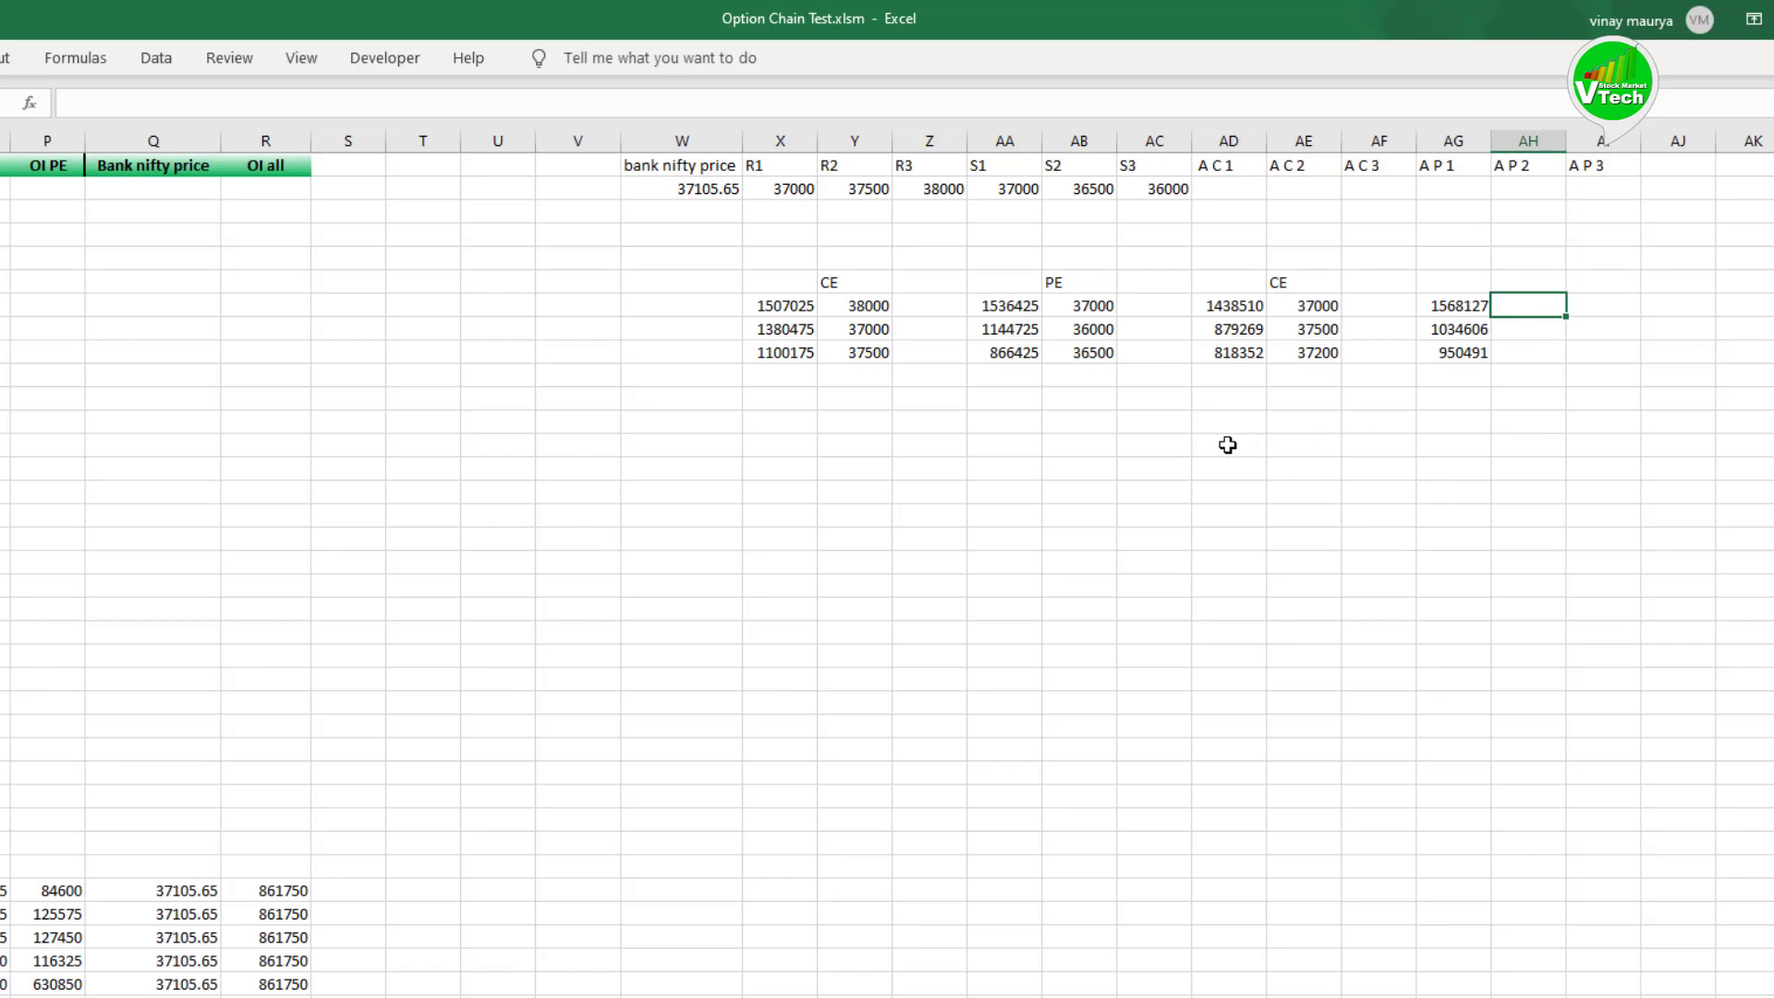
text(=S)
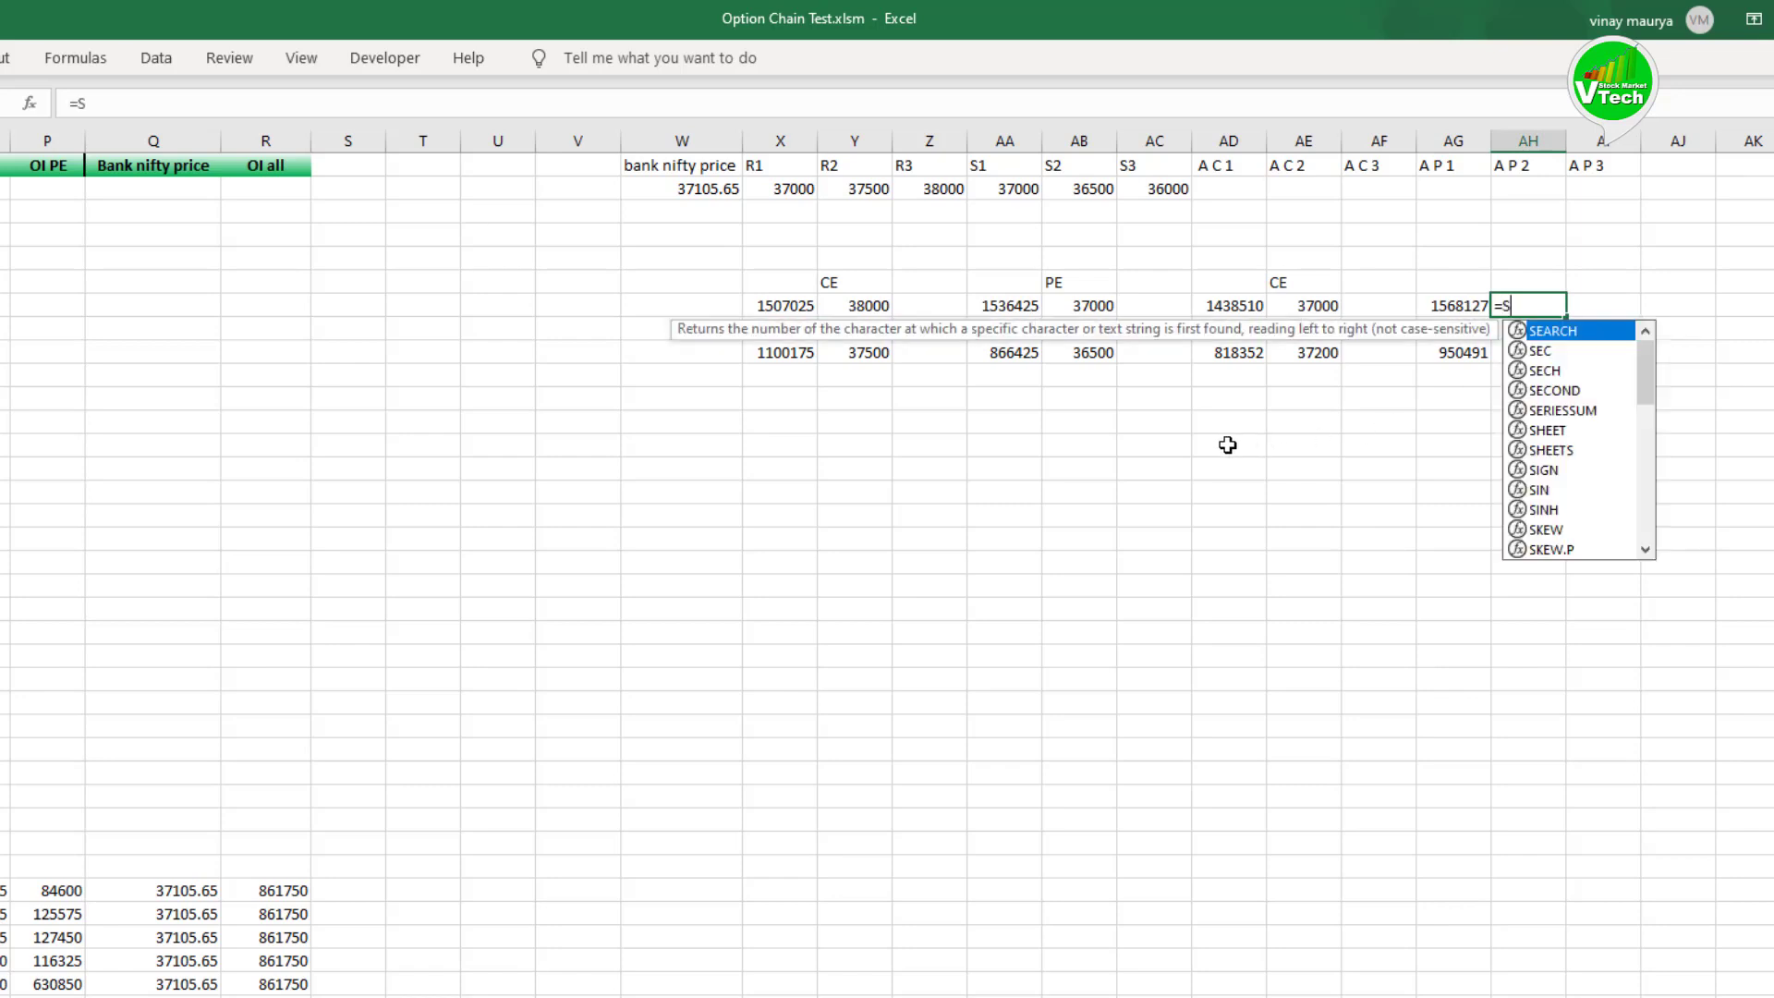
text(UMIF()
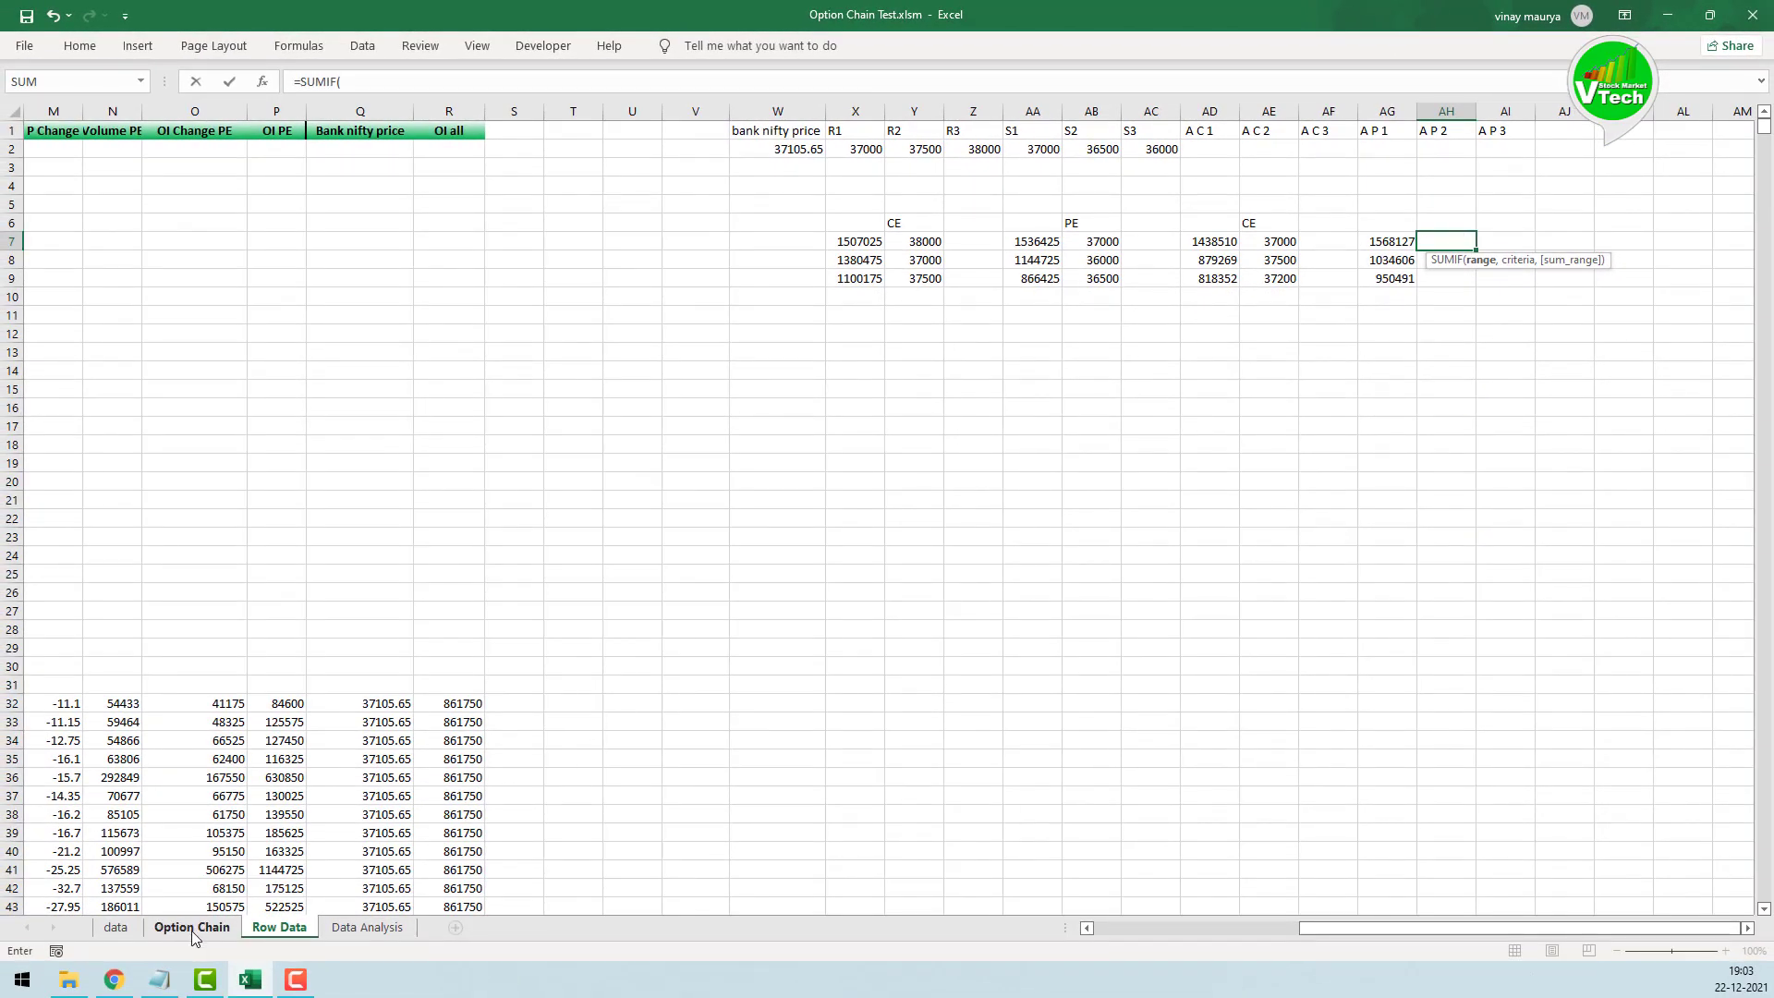
click(211, 925)
scroll(634, 277, up, 1)
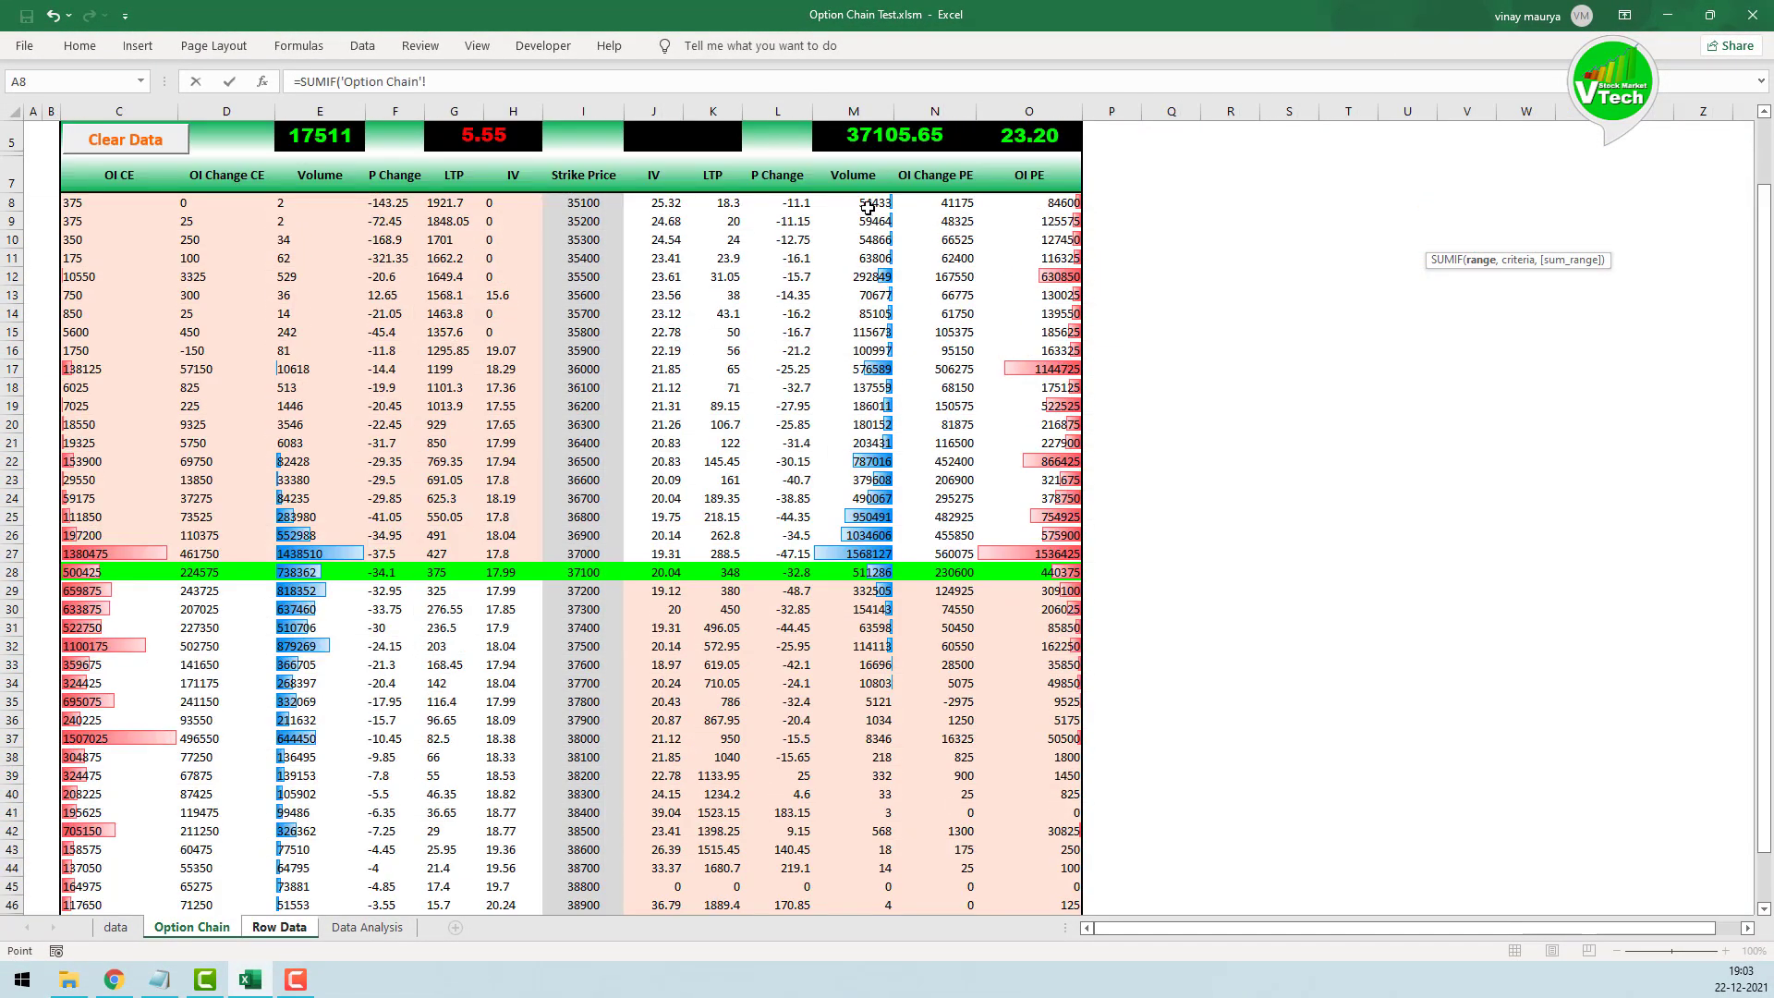
drag(868, 206, 866, 871)
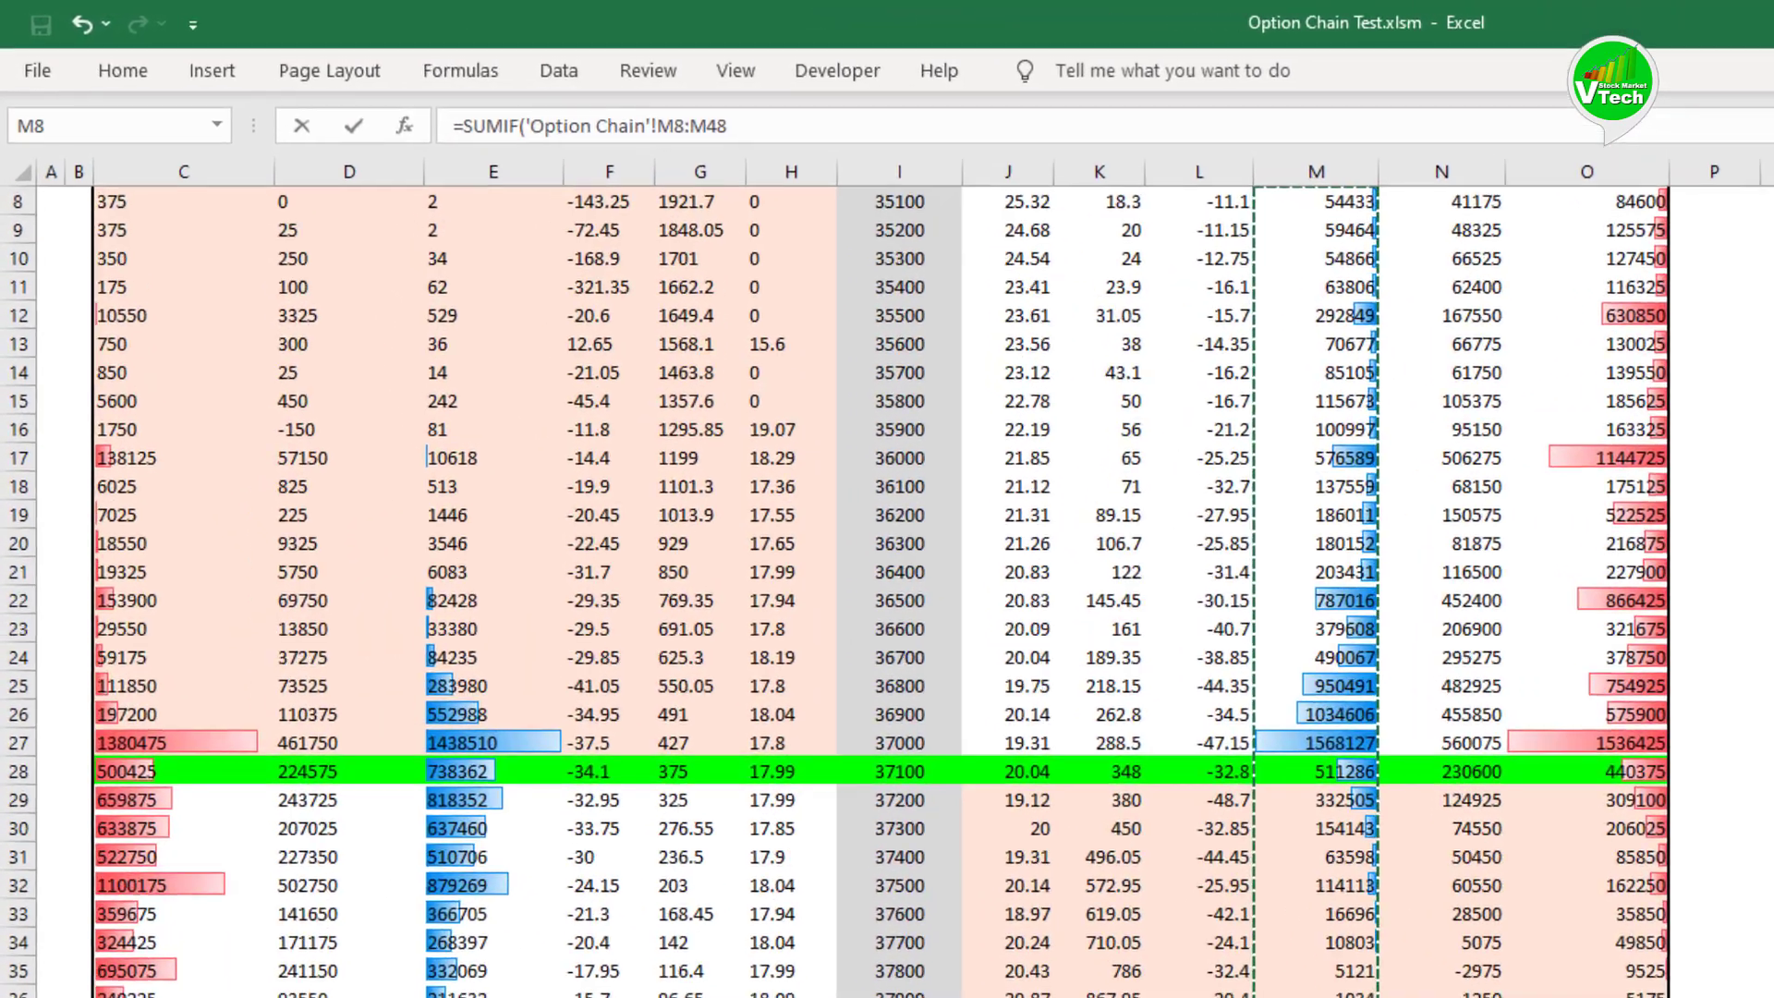
key(F4)
text(,)
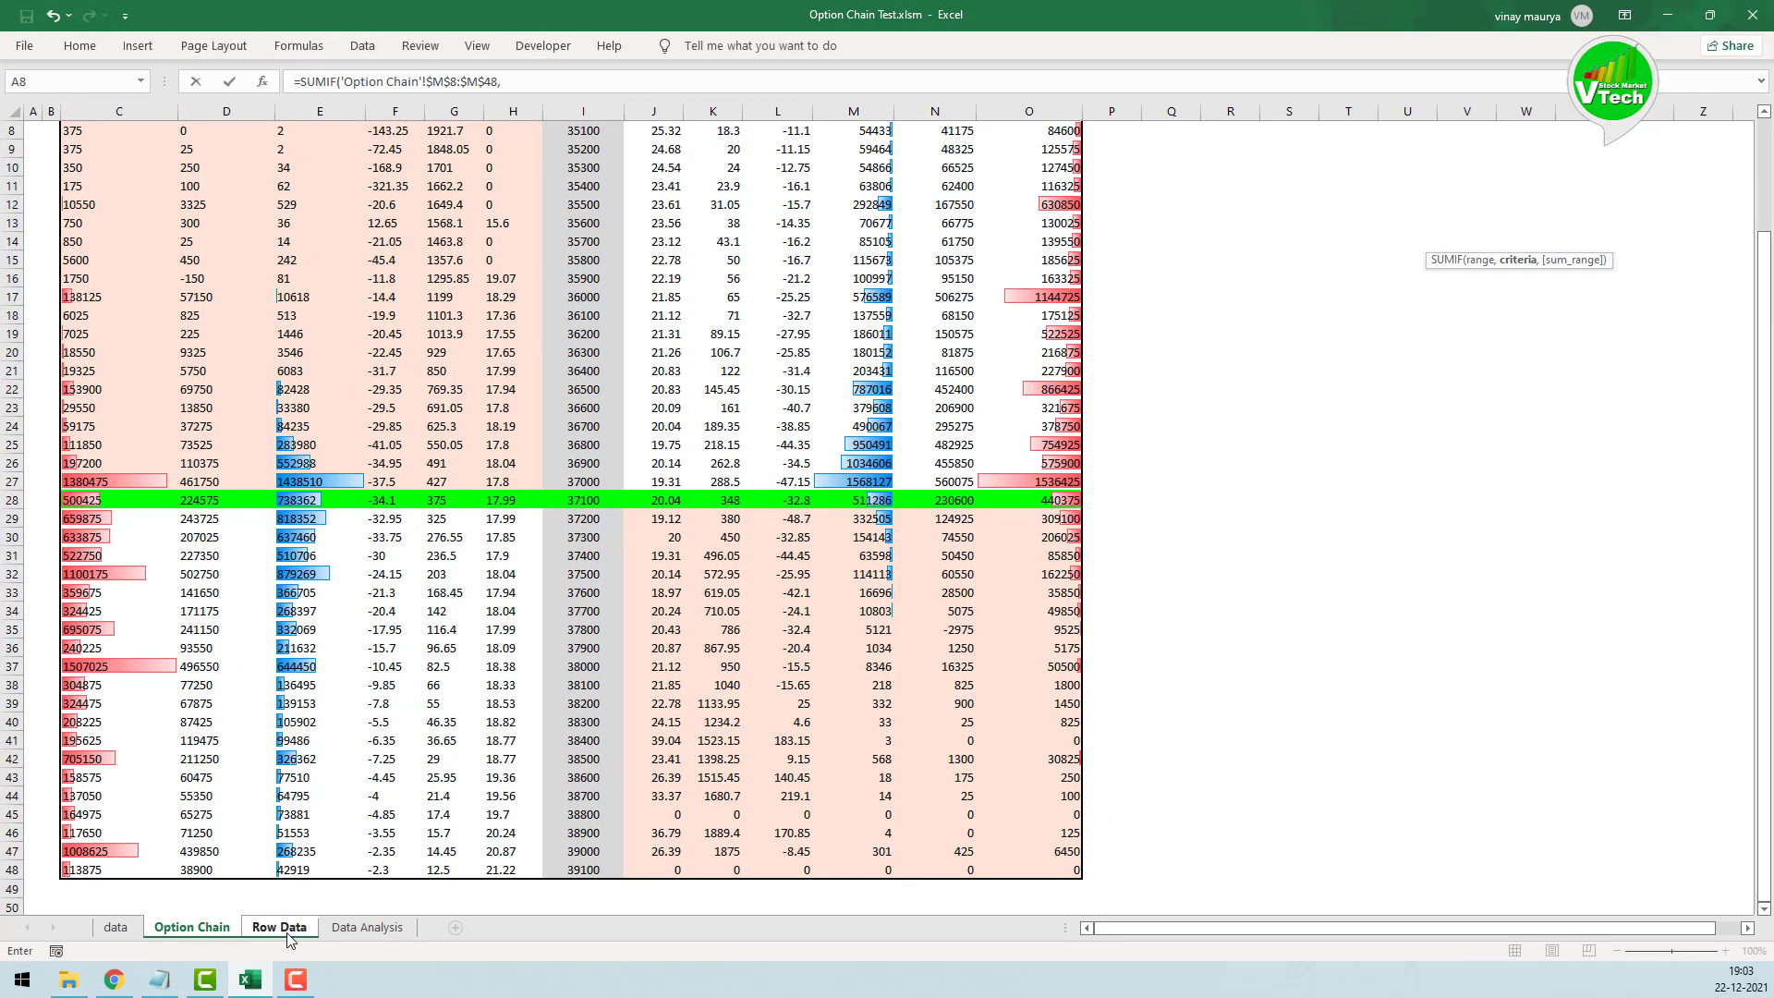
click(280, 928)
click(1391, 242)
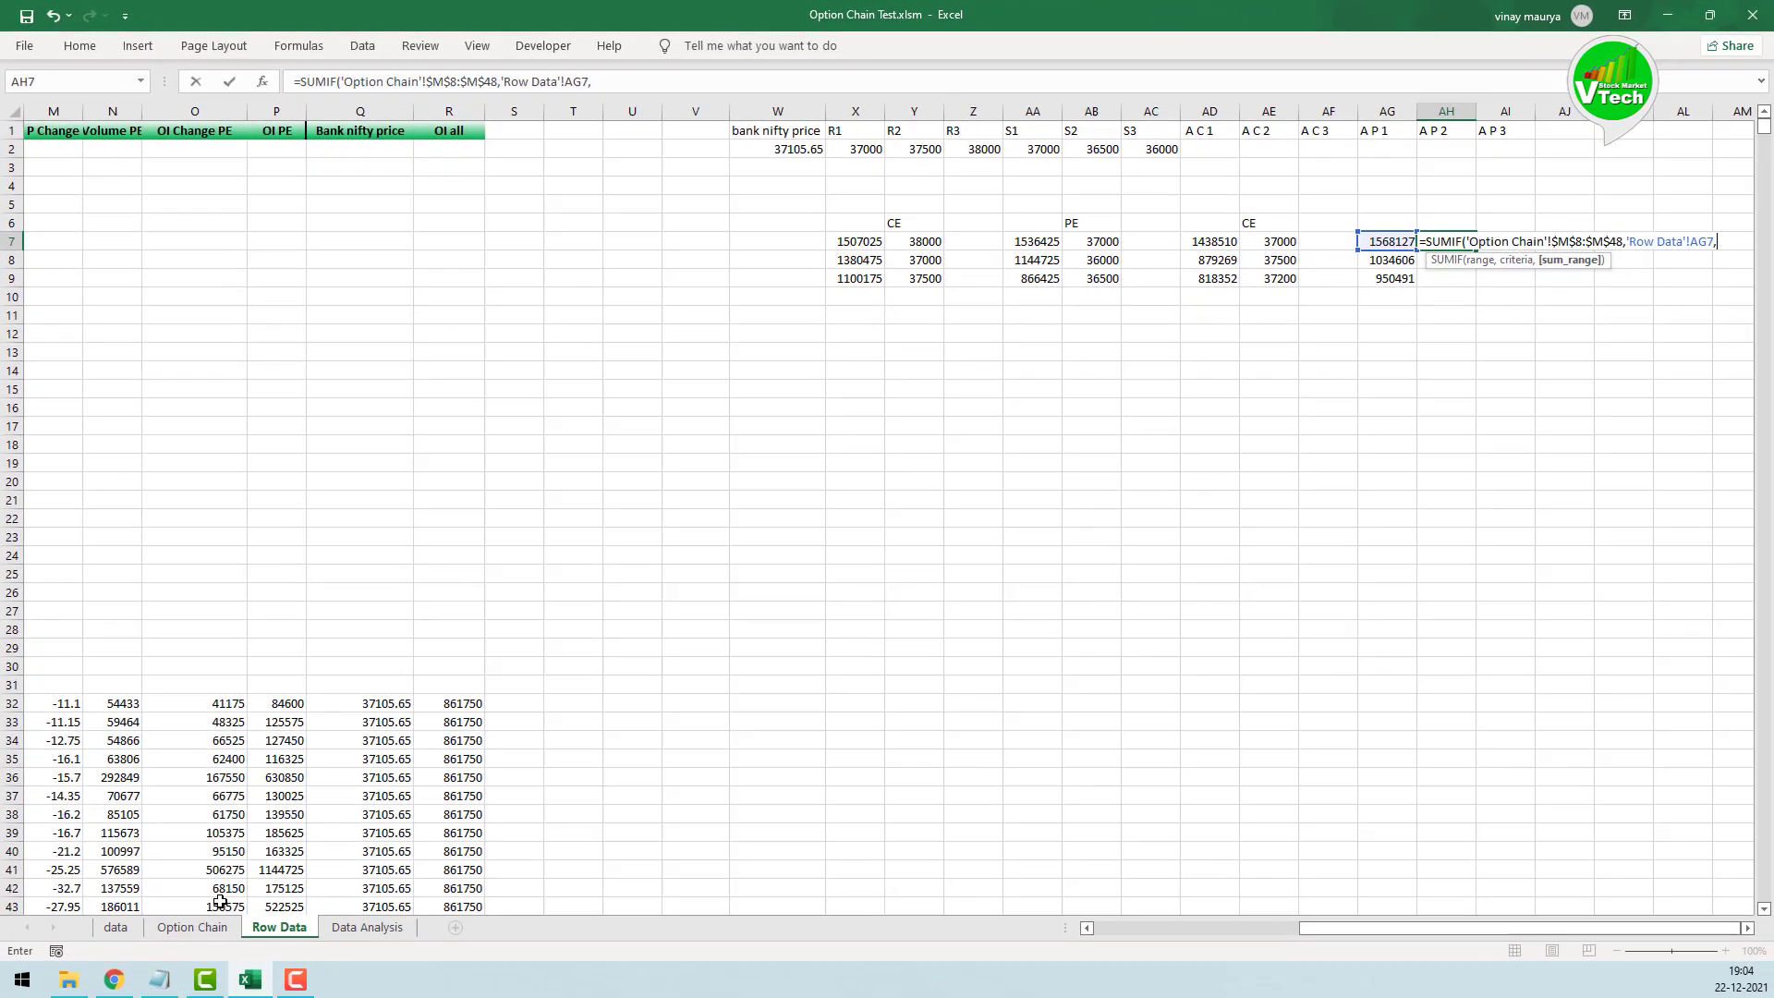
click(191, 927)
scroll(602, 350, up, 3)
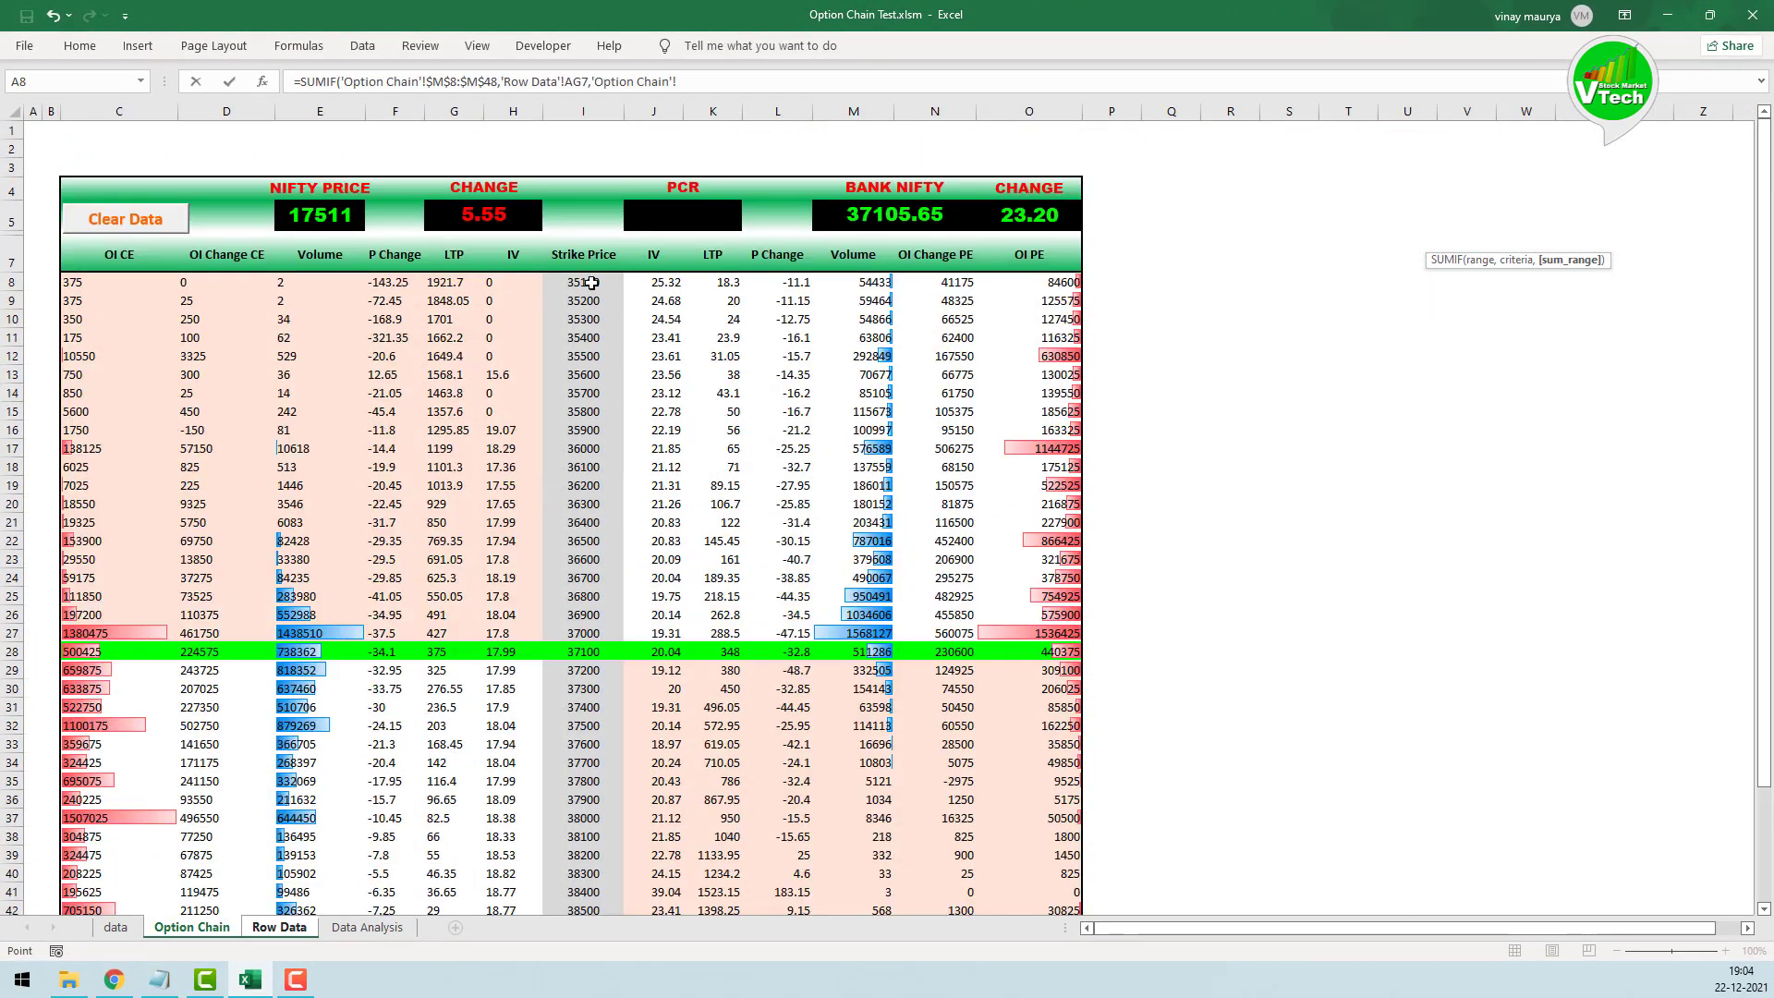
drag(583, 277, 573, 872)
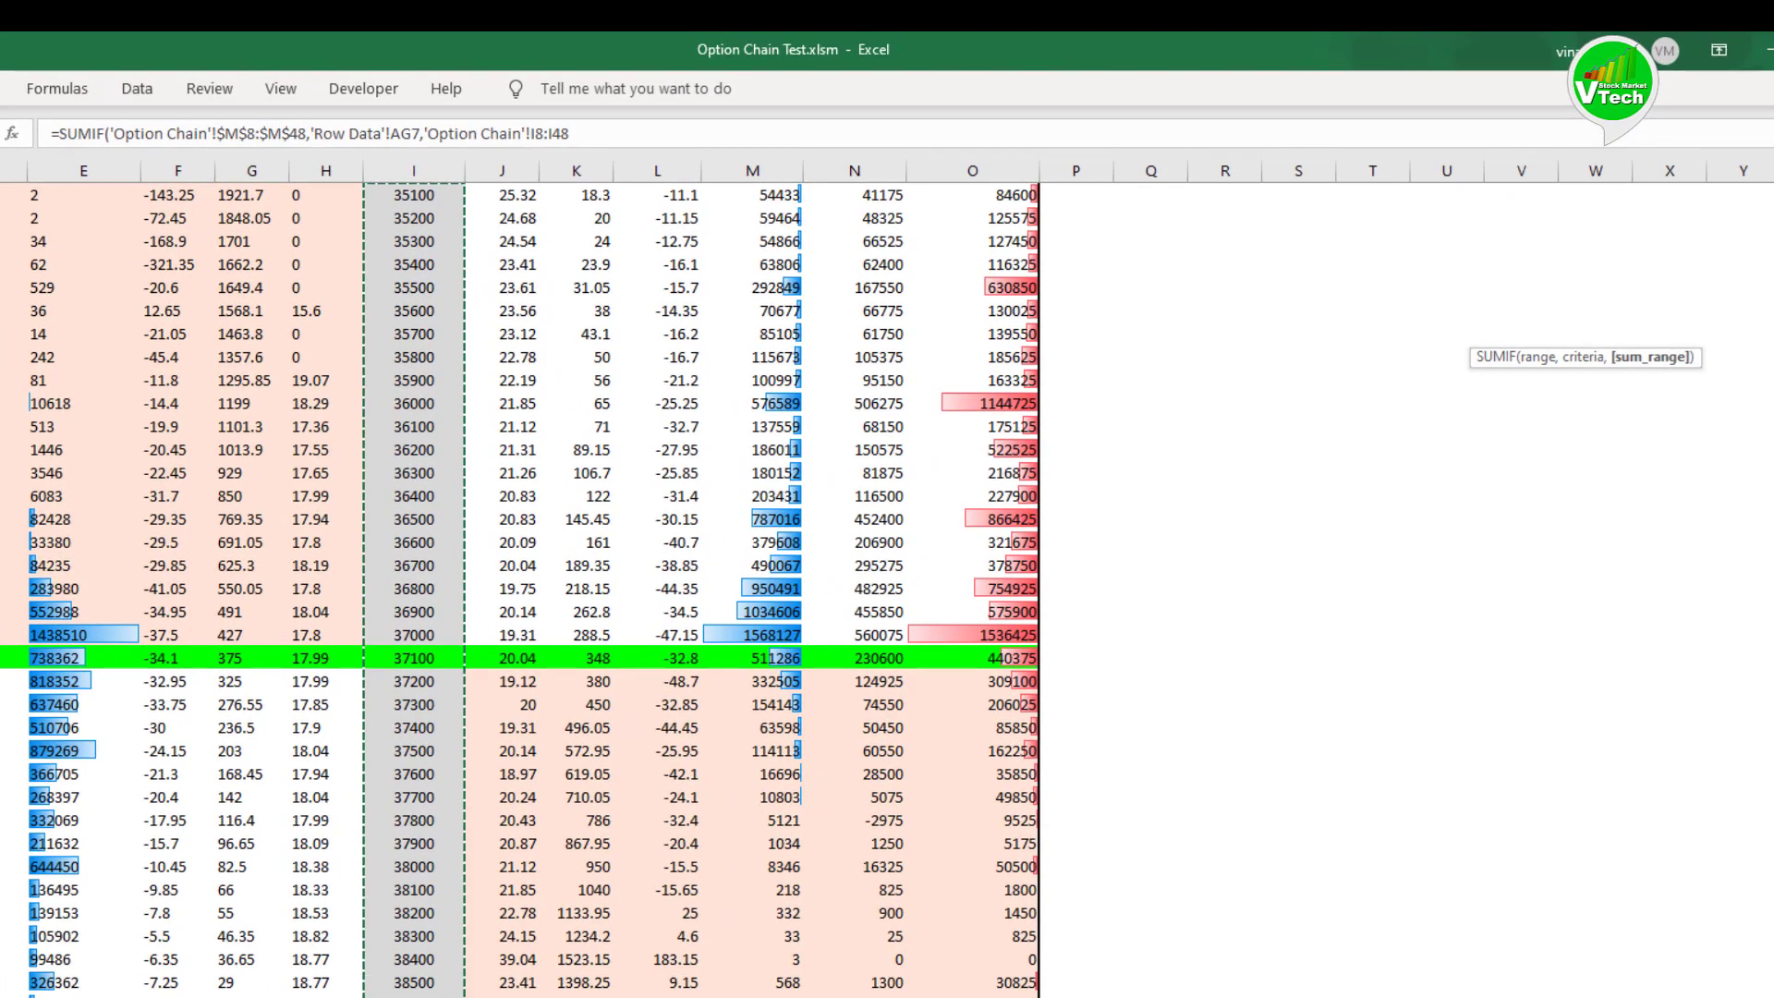
key(Return)
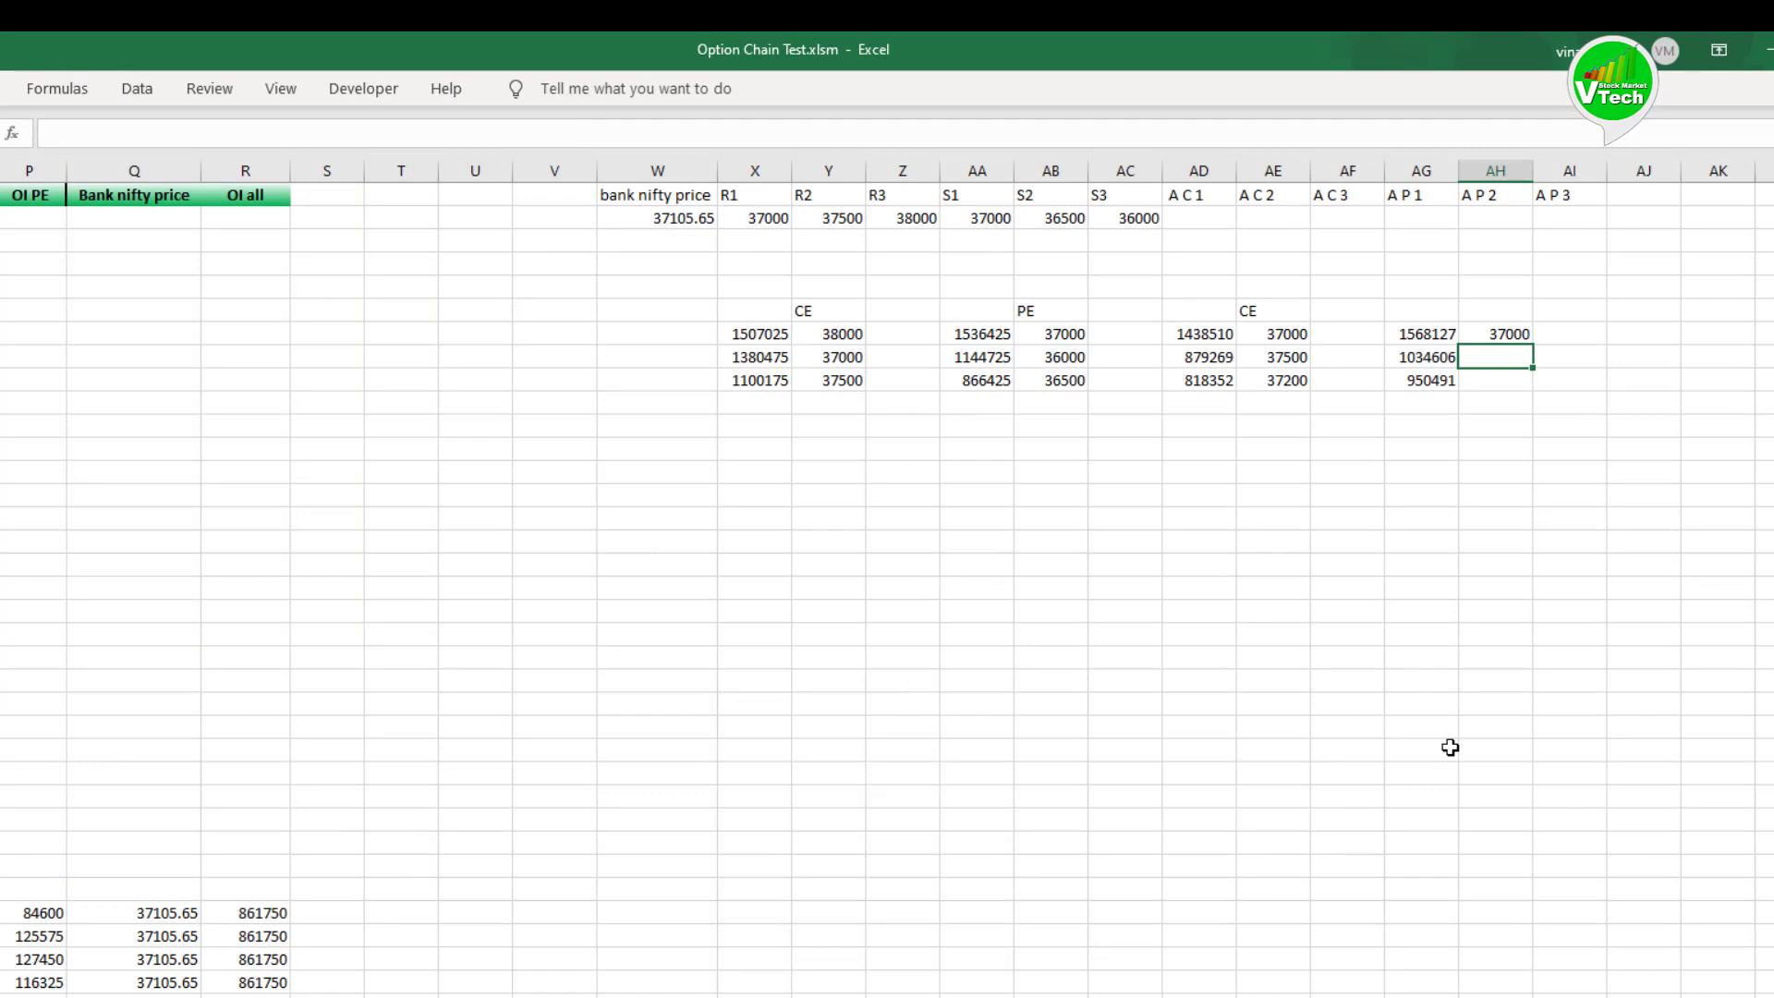
Step: Make the sum range in the AH7 formula absolute as 'Option Chain'!$I$8:$I$48
click(1516, 331)
click(549, 133)
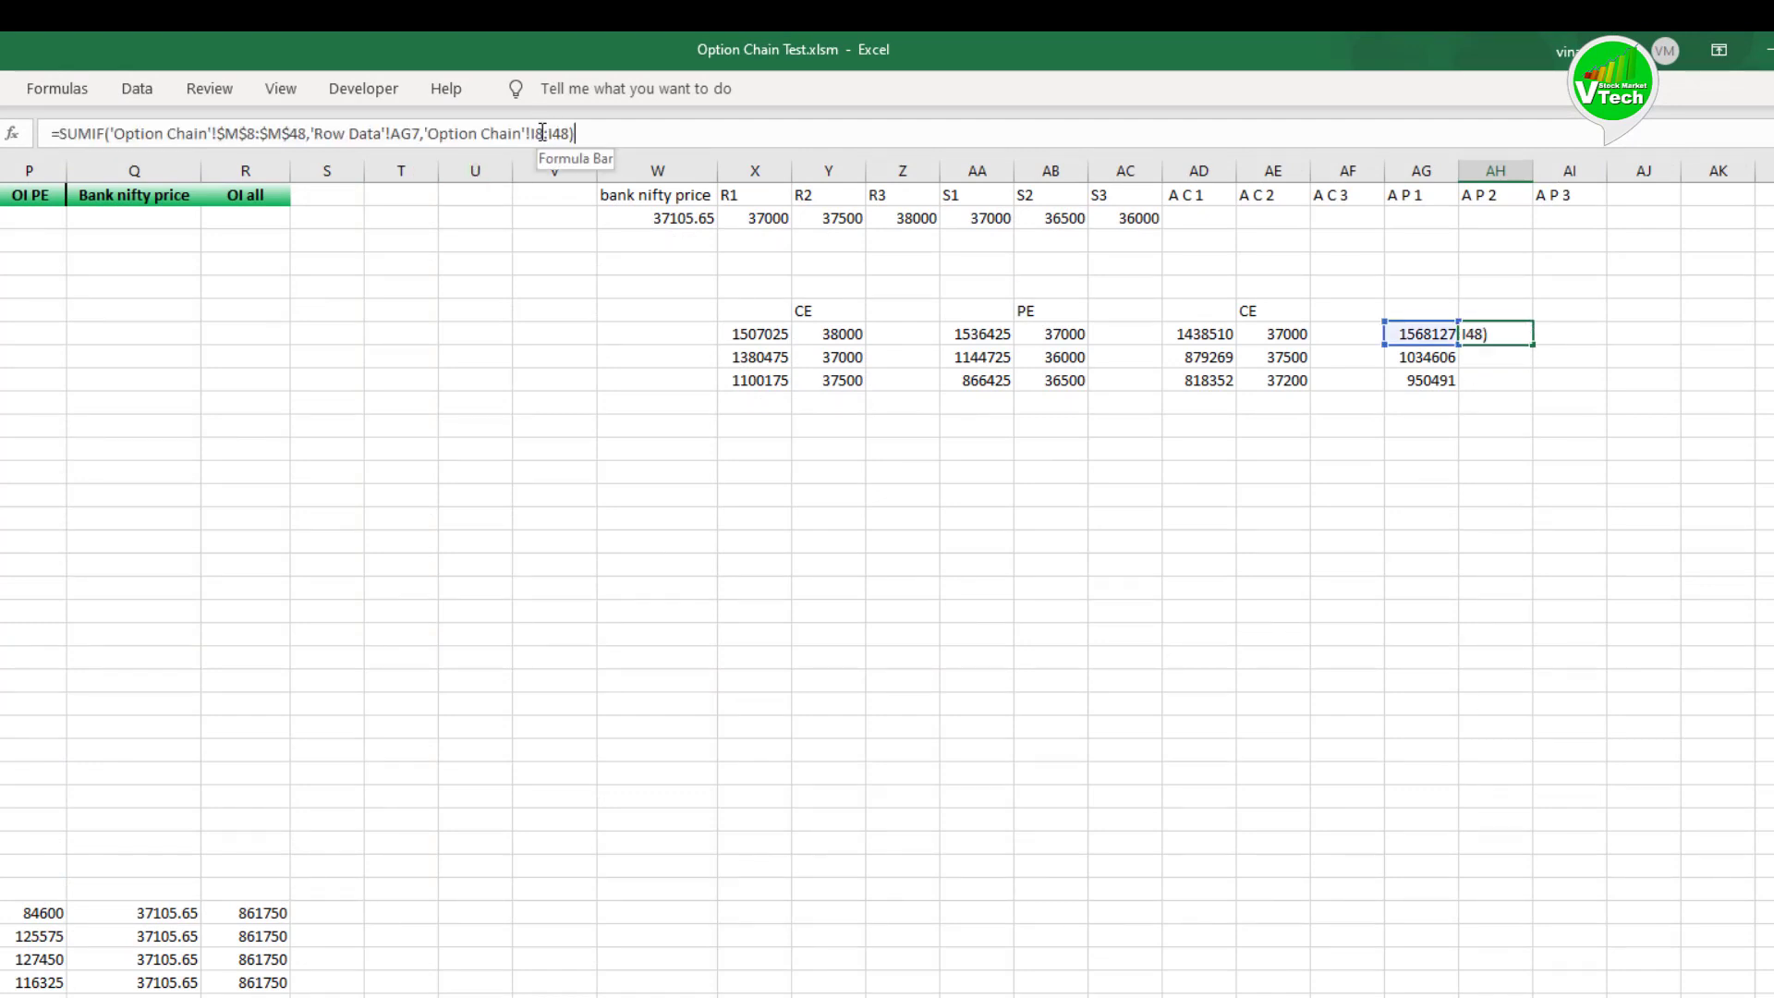
key(F4)
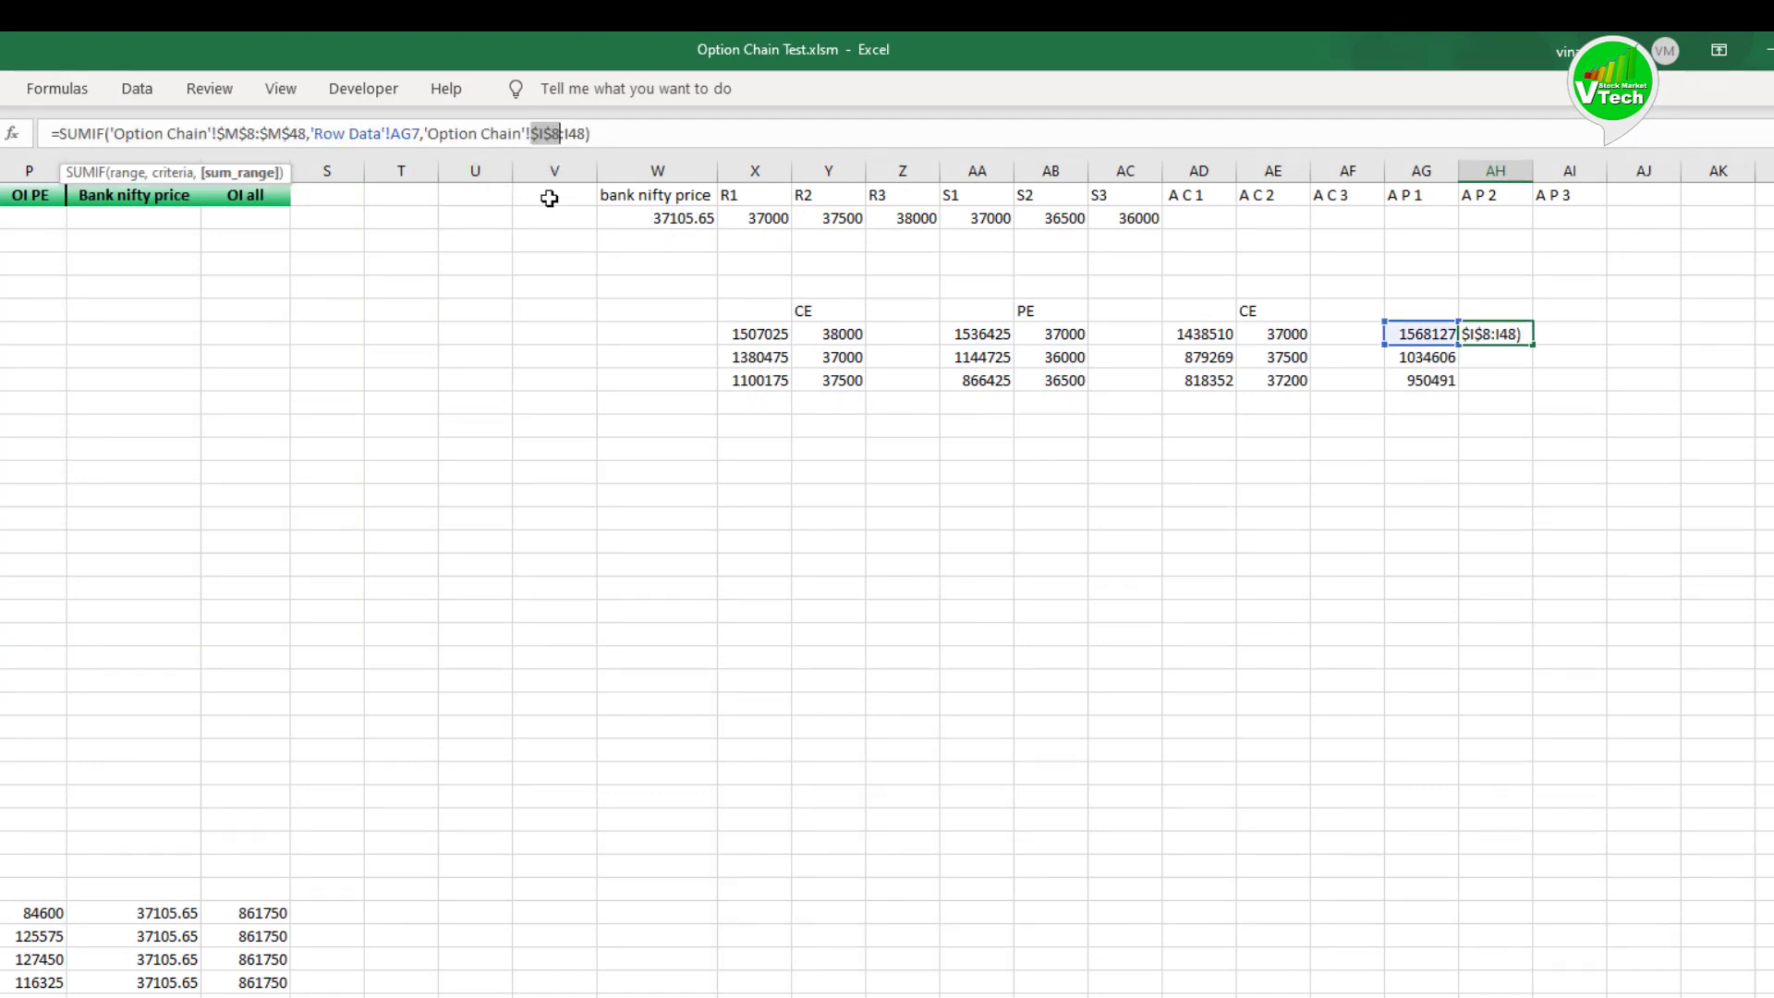
click(585, 135)
key(F4)
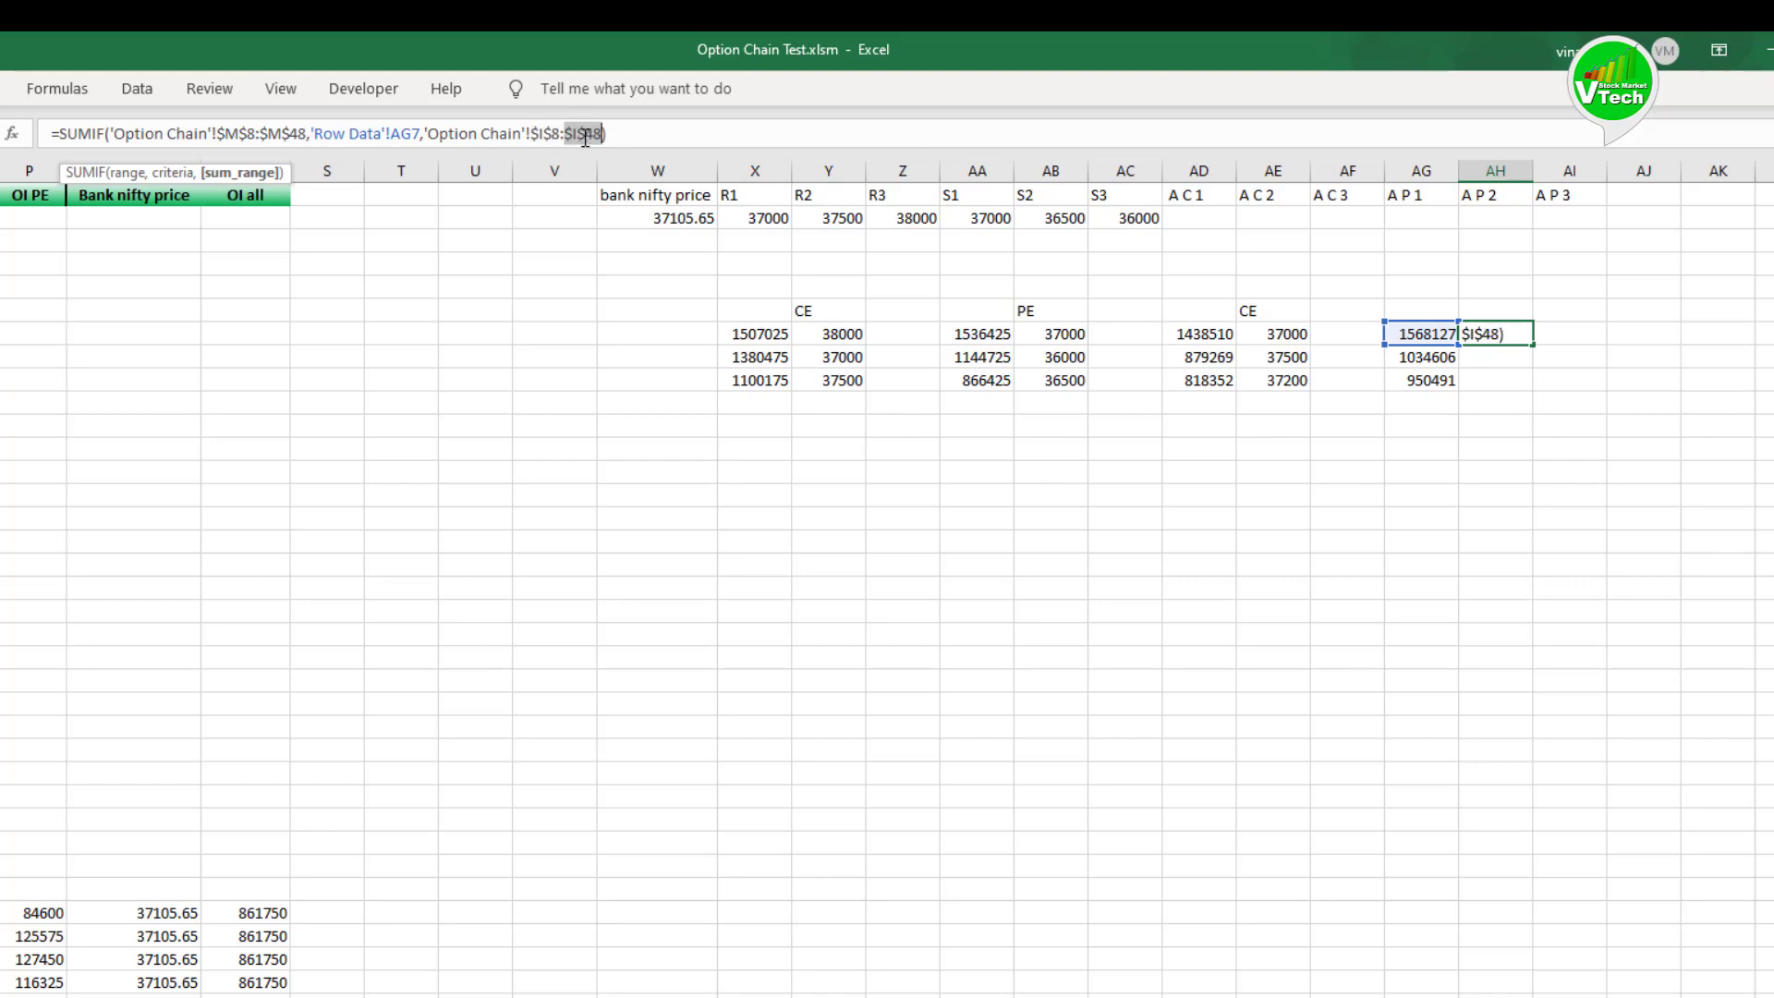
key(Return)
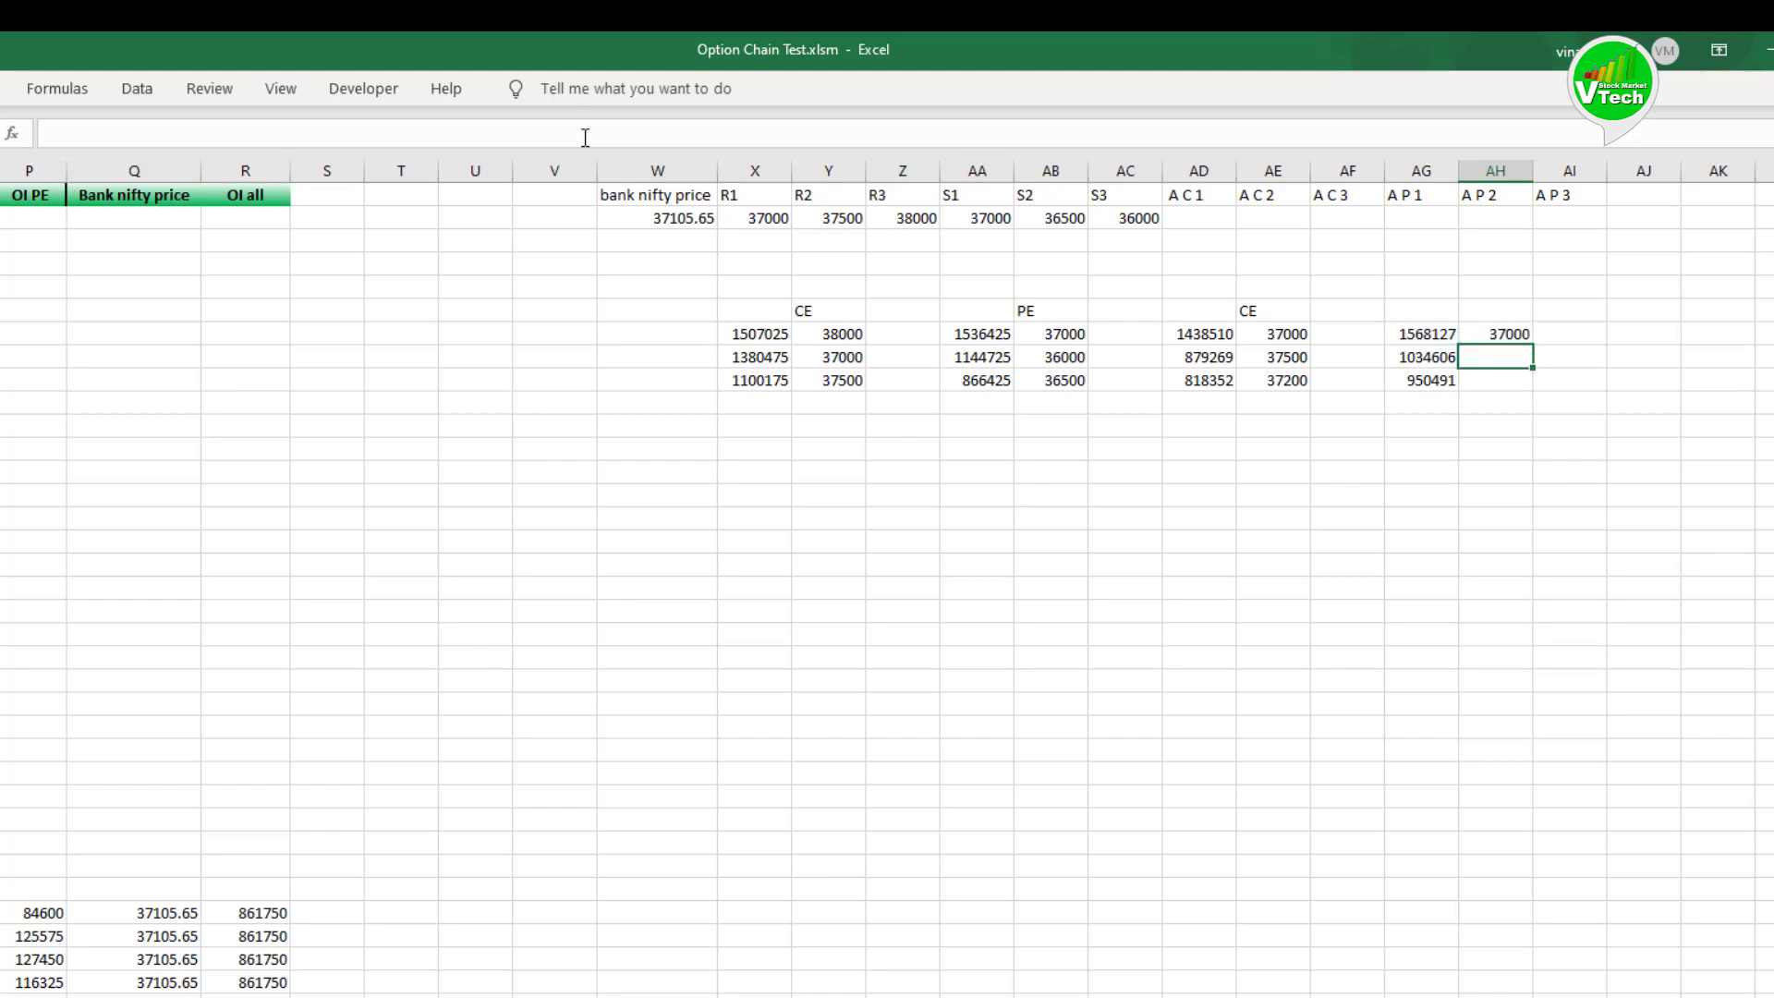
Step: Fill the put strike price formula in AH7 down through AH9
click(1524, 335)
drag(1530, 346, 1485, 424)
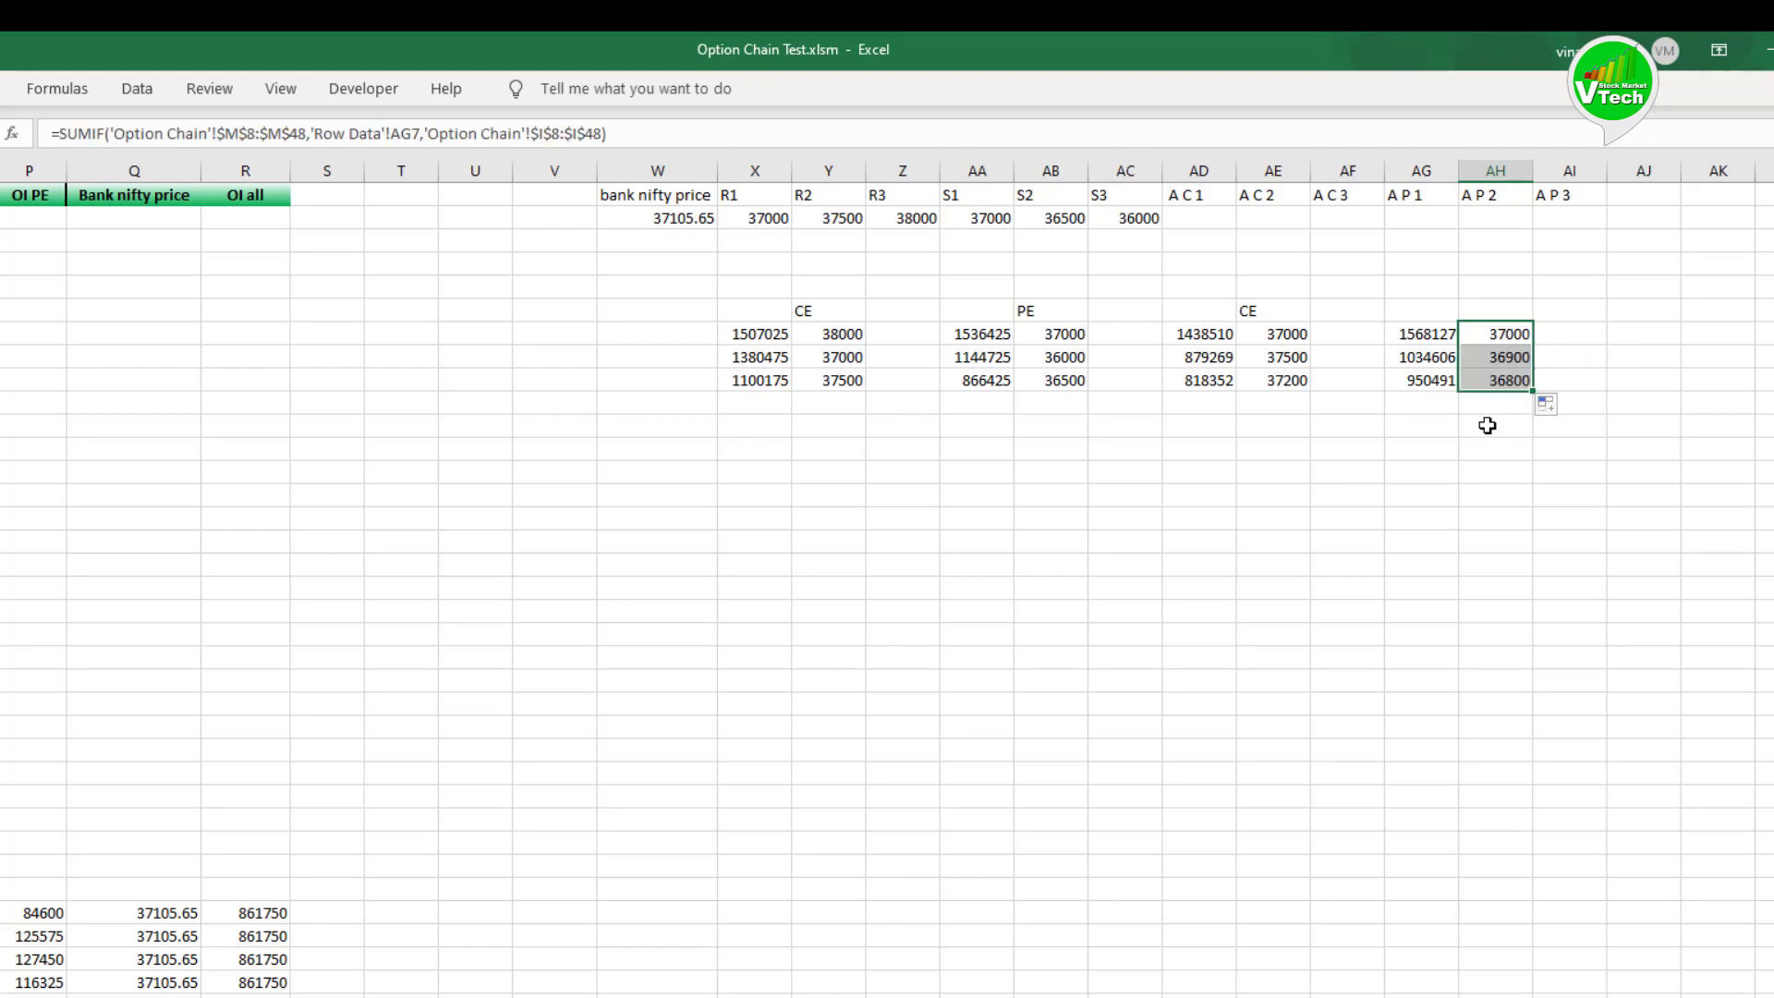
click(1485, 424)
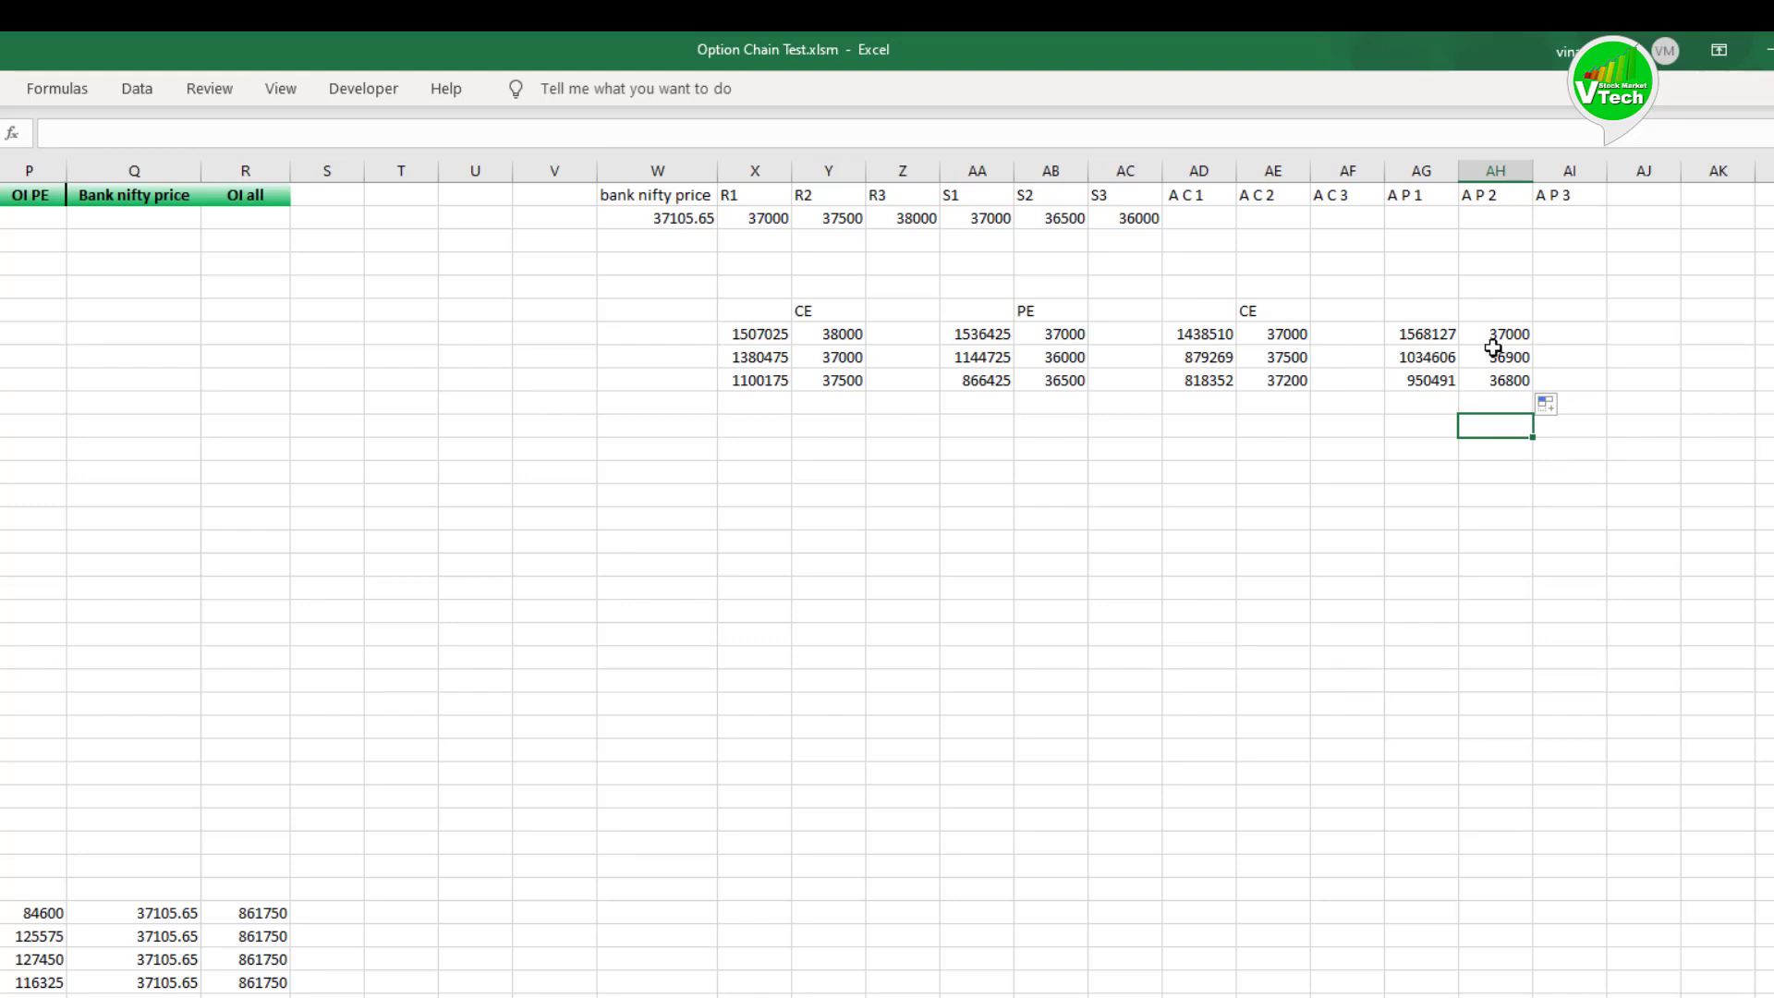
Step: Enter =LARGE($AE$7:$AE$9,3) in AD2 under A C 1 to return the lowest of the three call strike prices
click(1193, 222)
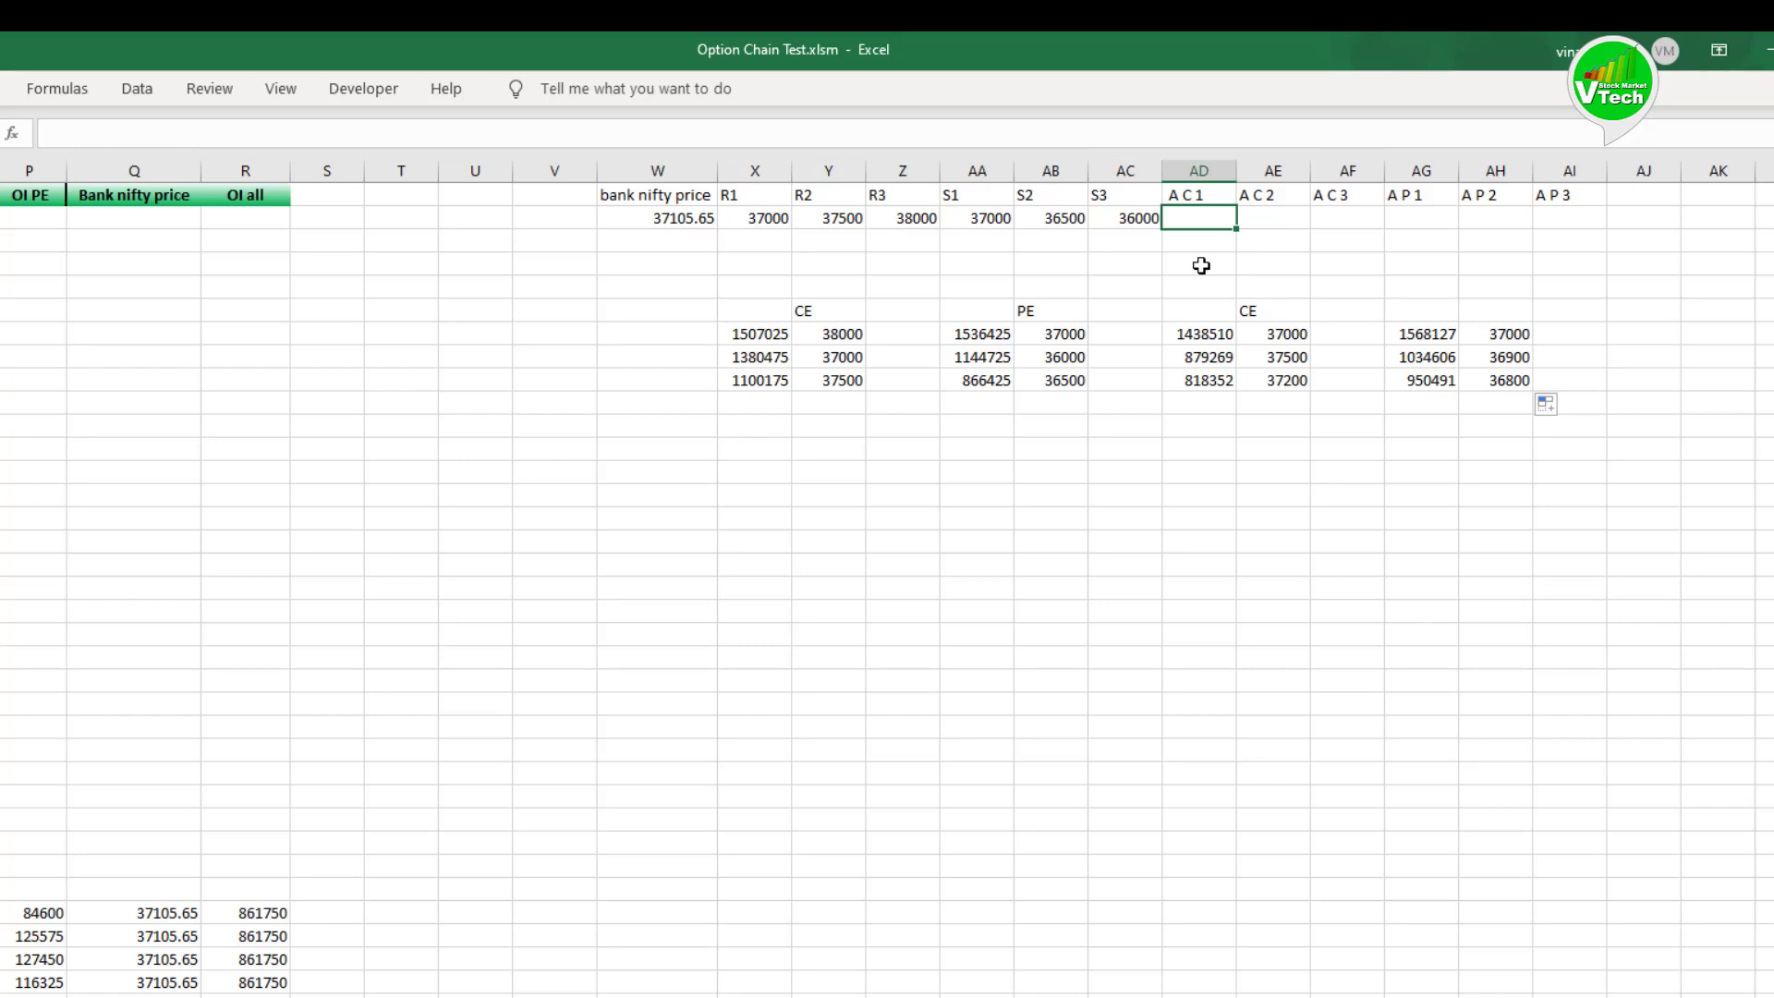
text(=LARG)
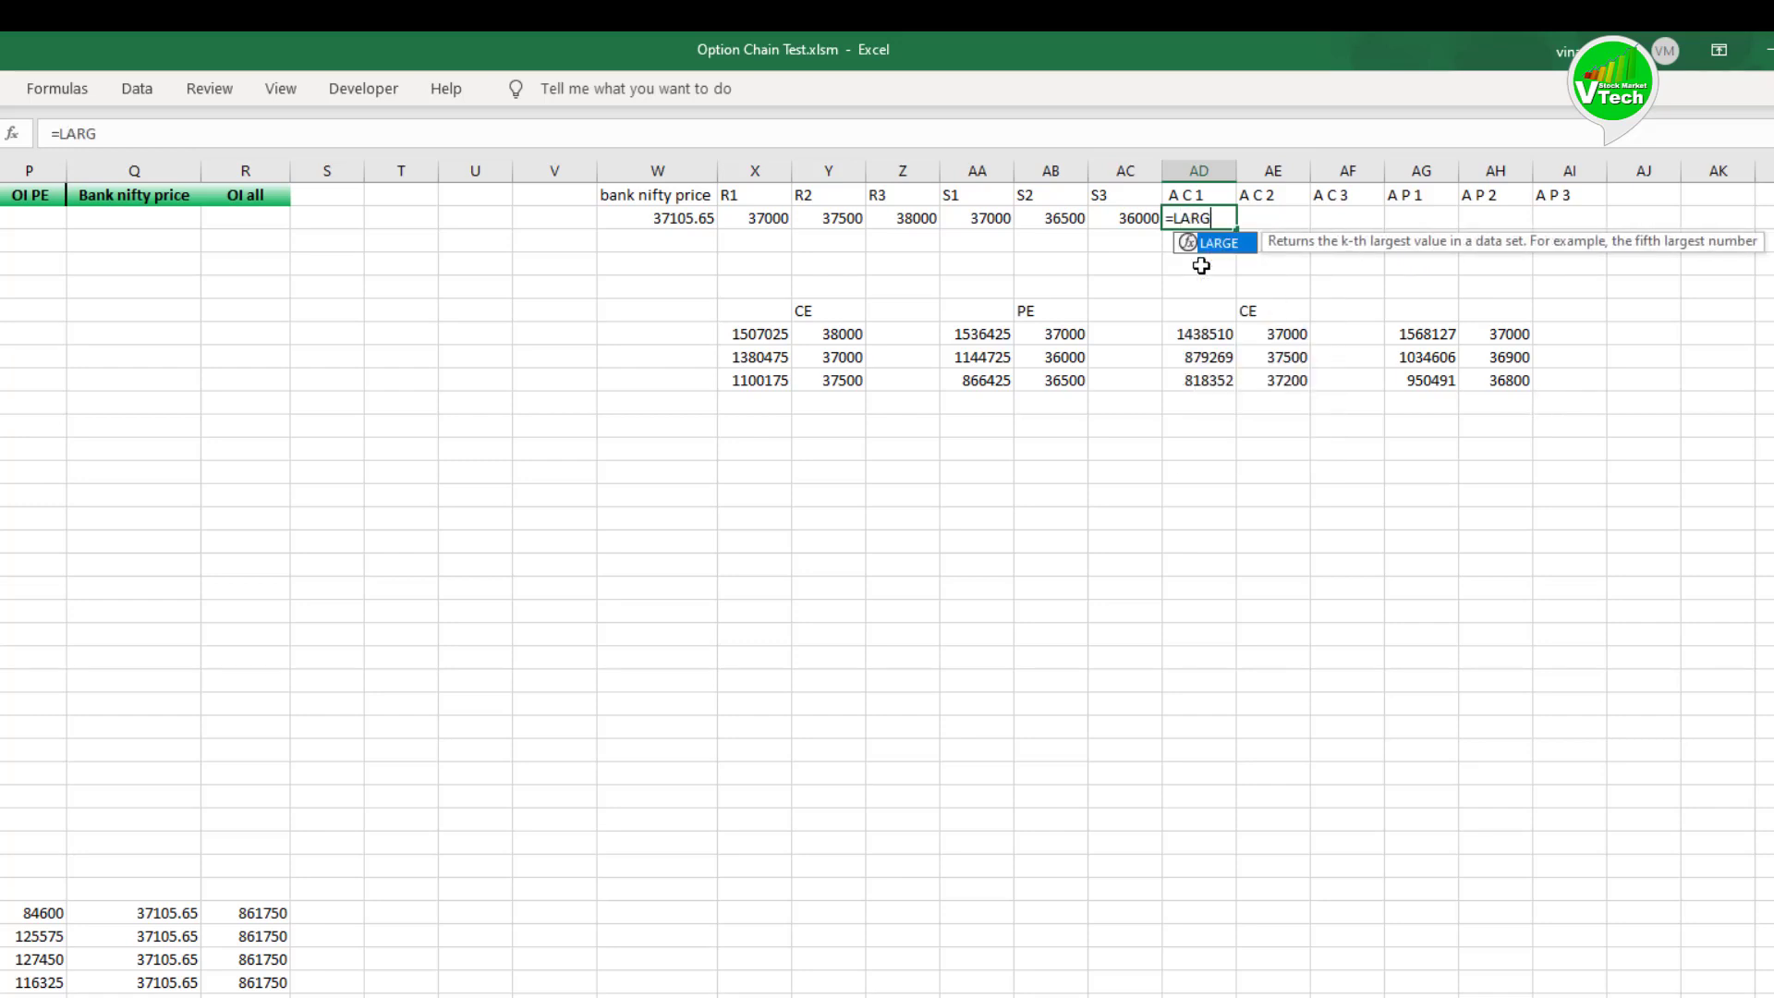
text(E()
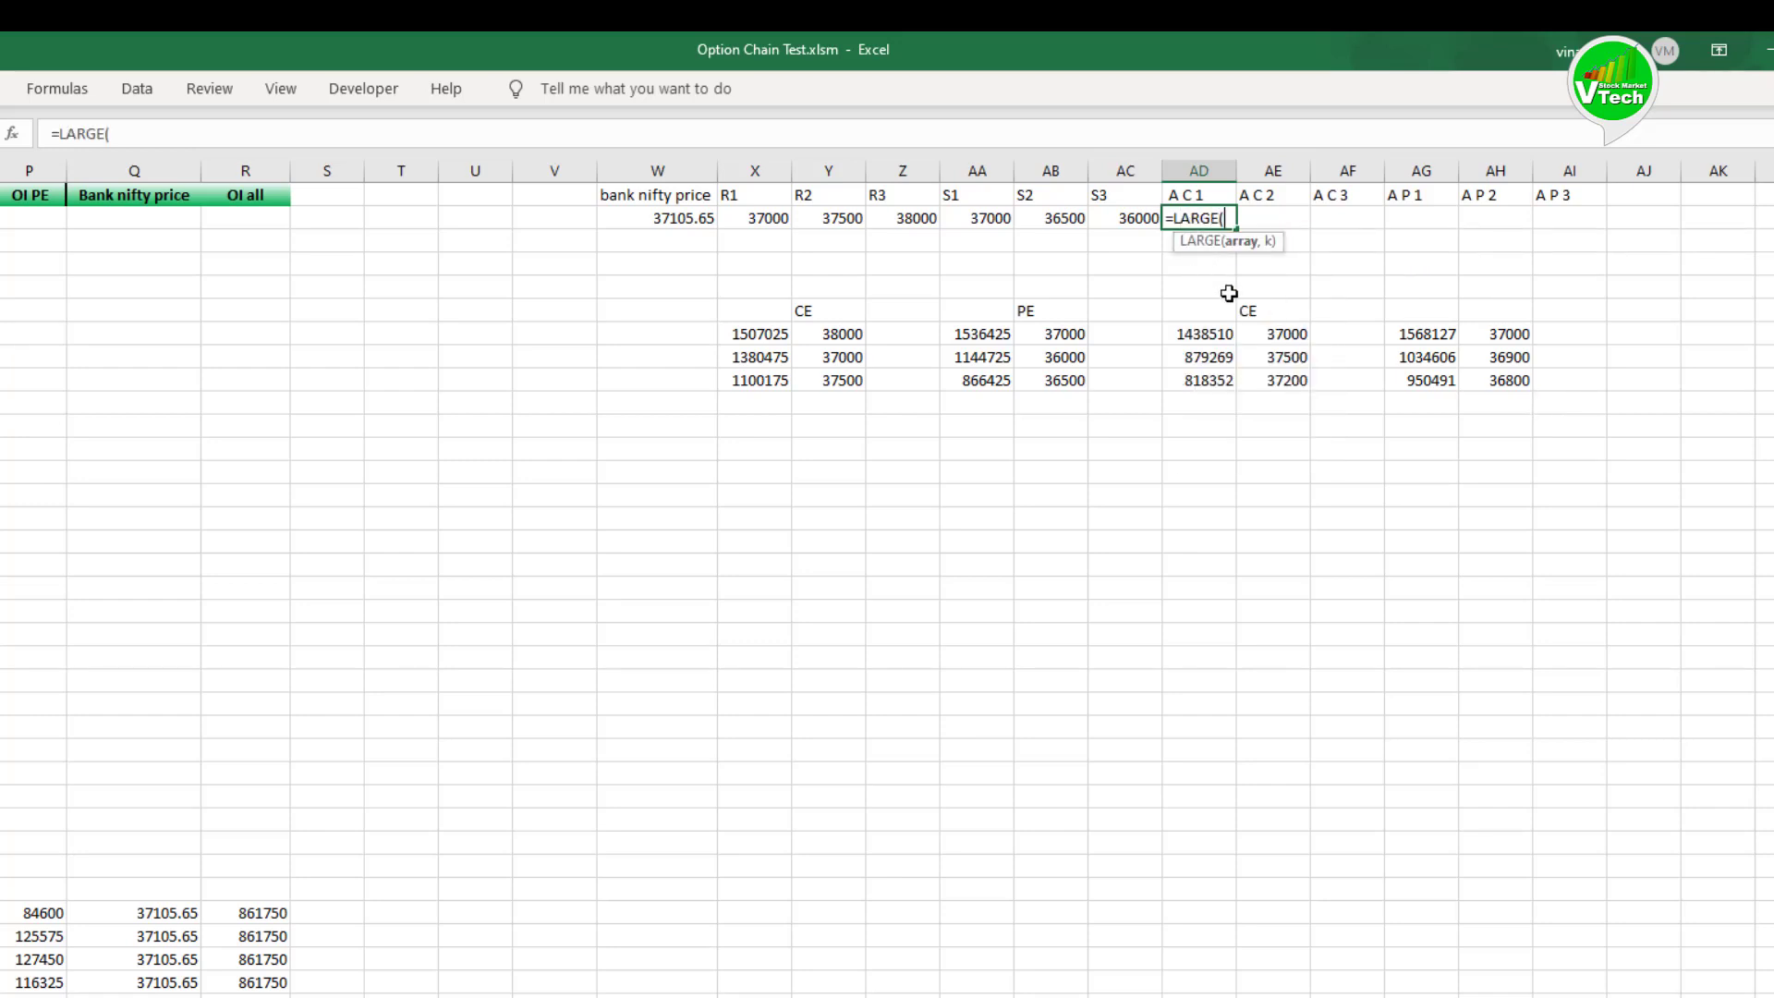
drag(1282, 334, 1290, 380)
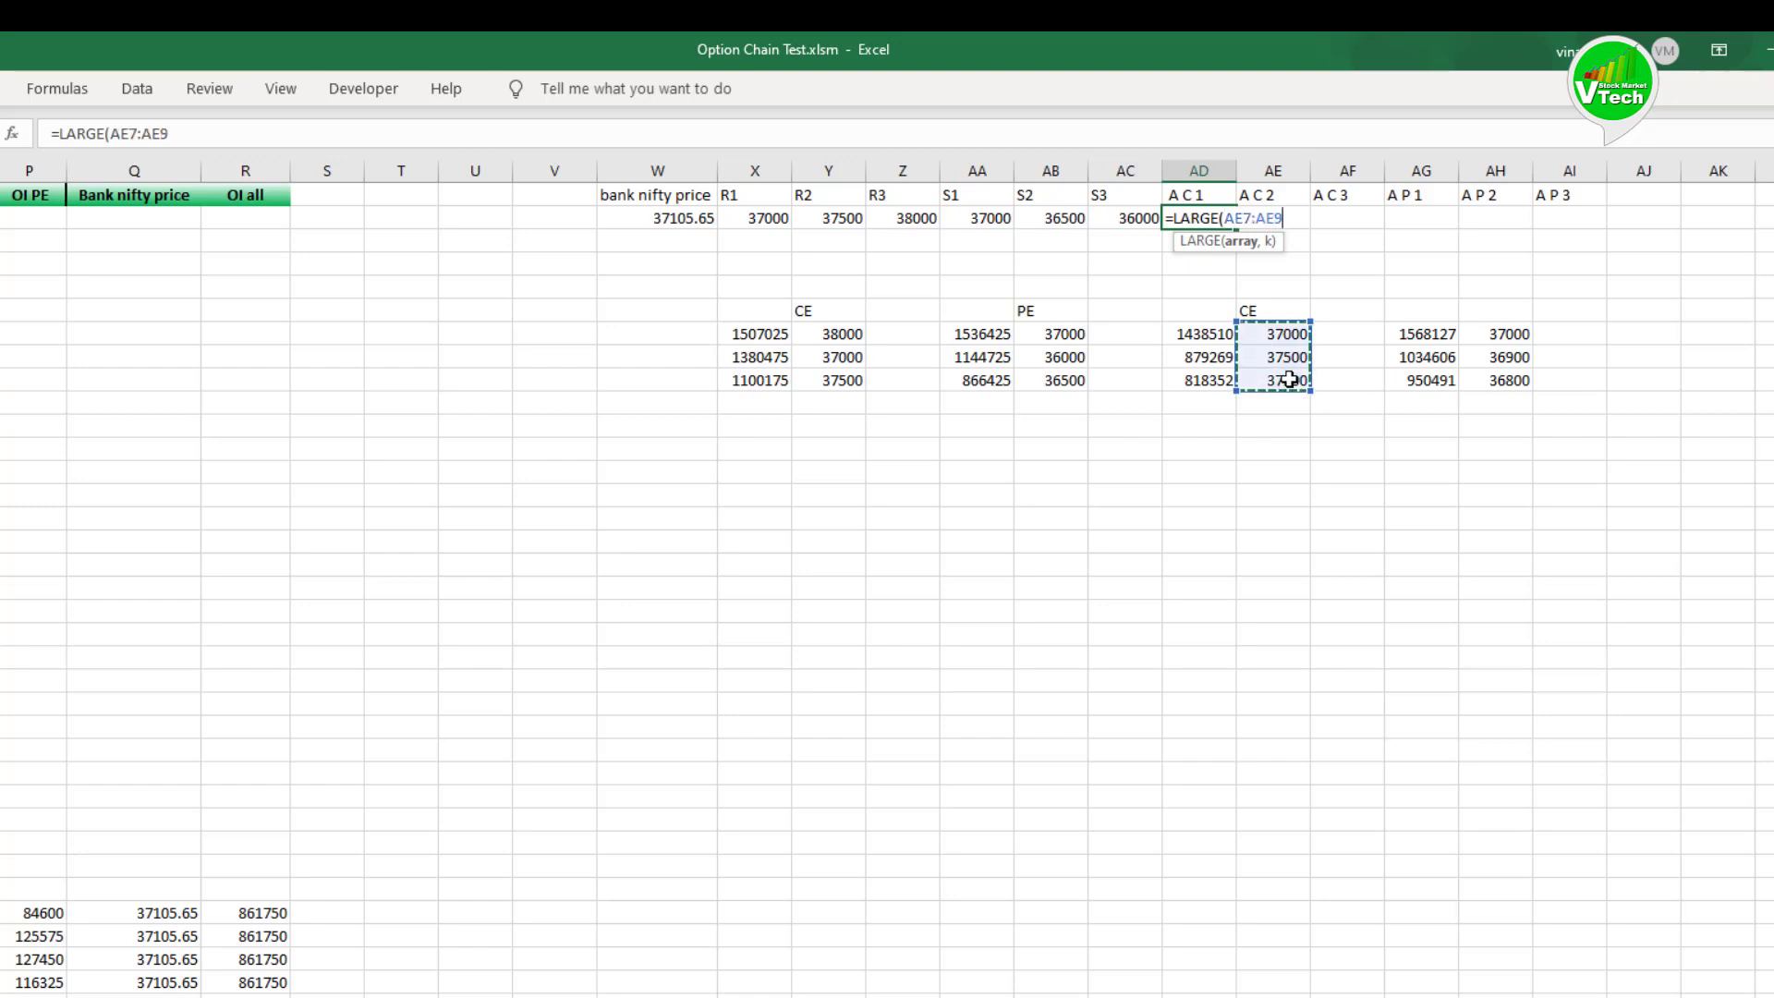
key(F4)
text(,1)
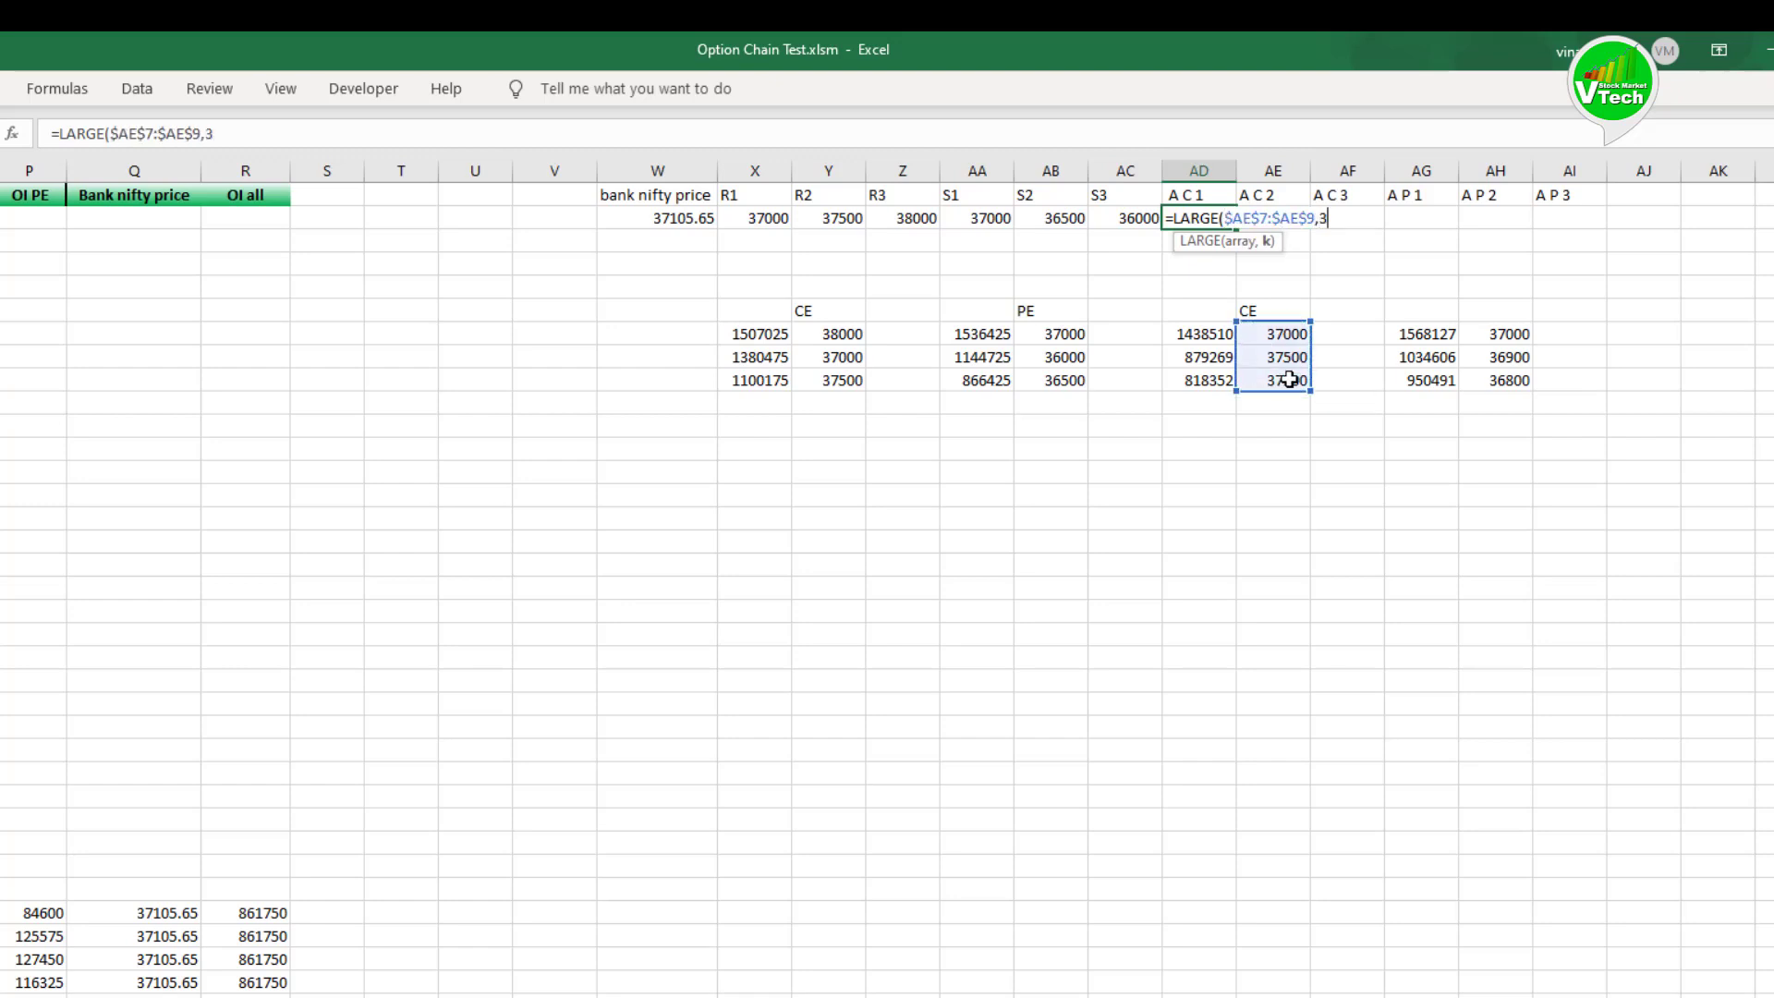
text())
key(Return)
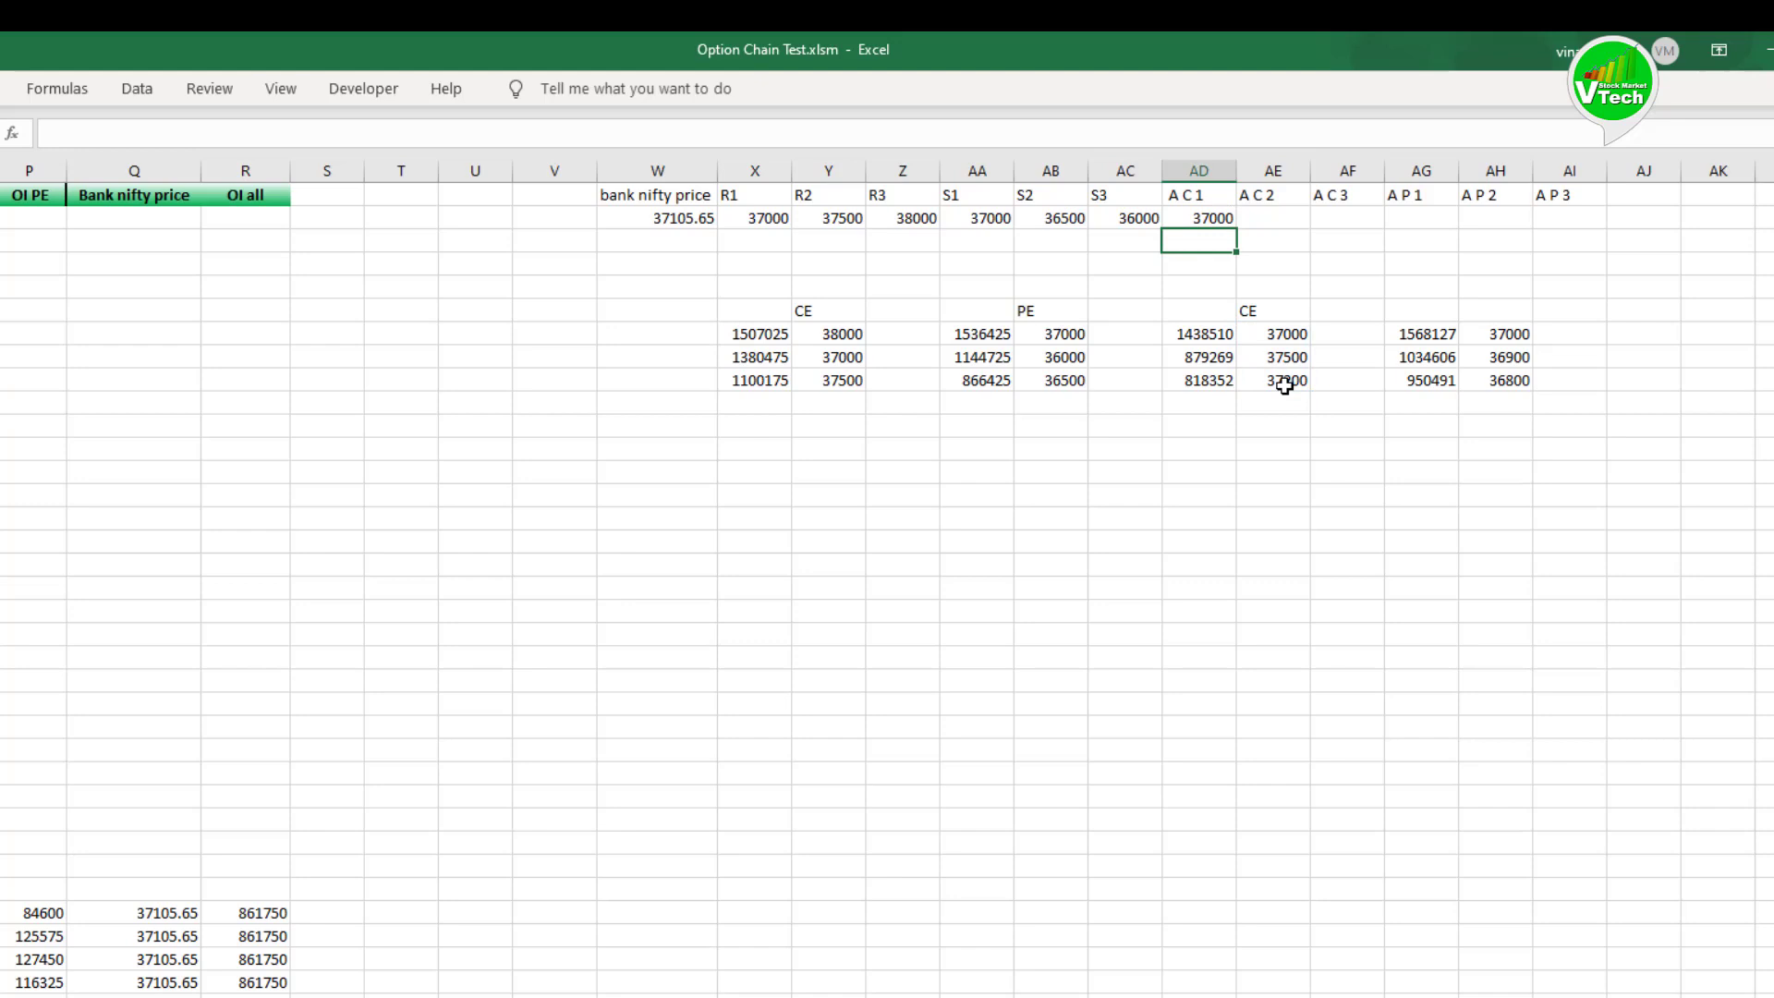
Step: Enter =LARGE($AE$7:$AE$9,2) in AE2 under A C 2 to return the middle call strike price
click(1271, 218)
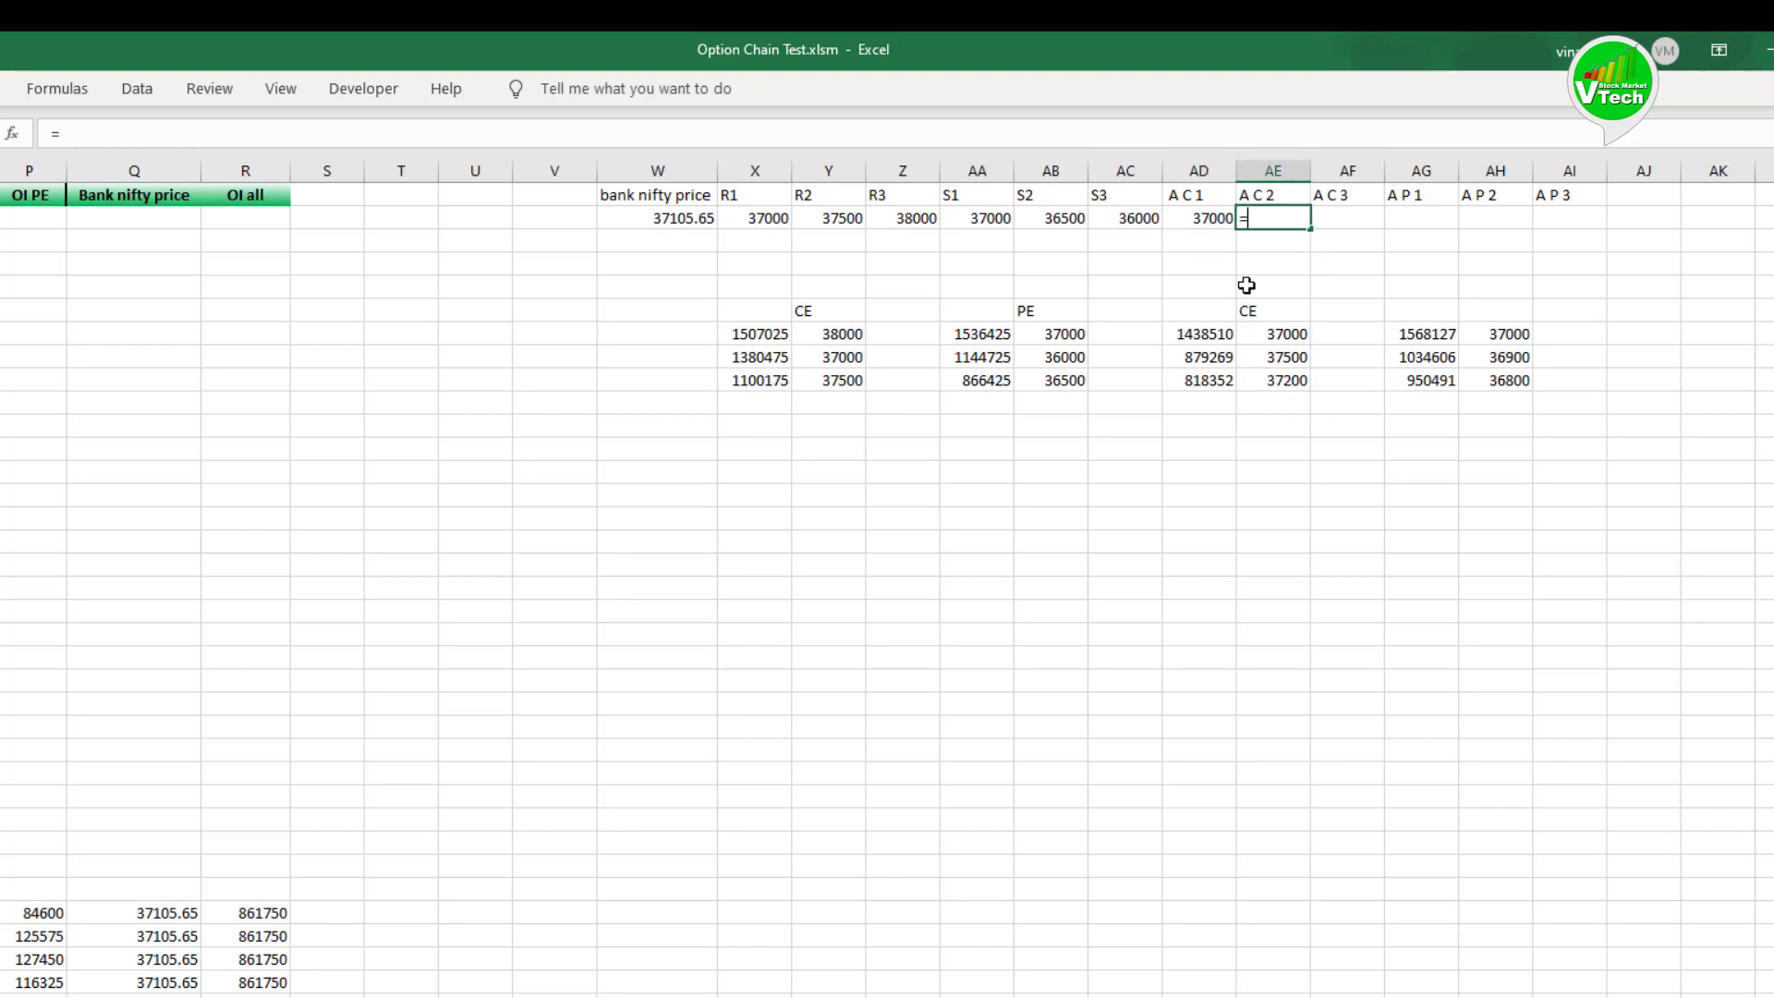
text(=LARGE()
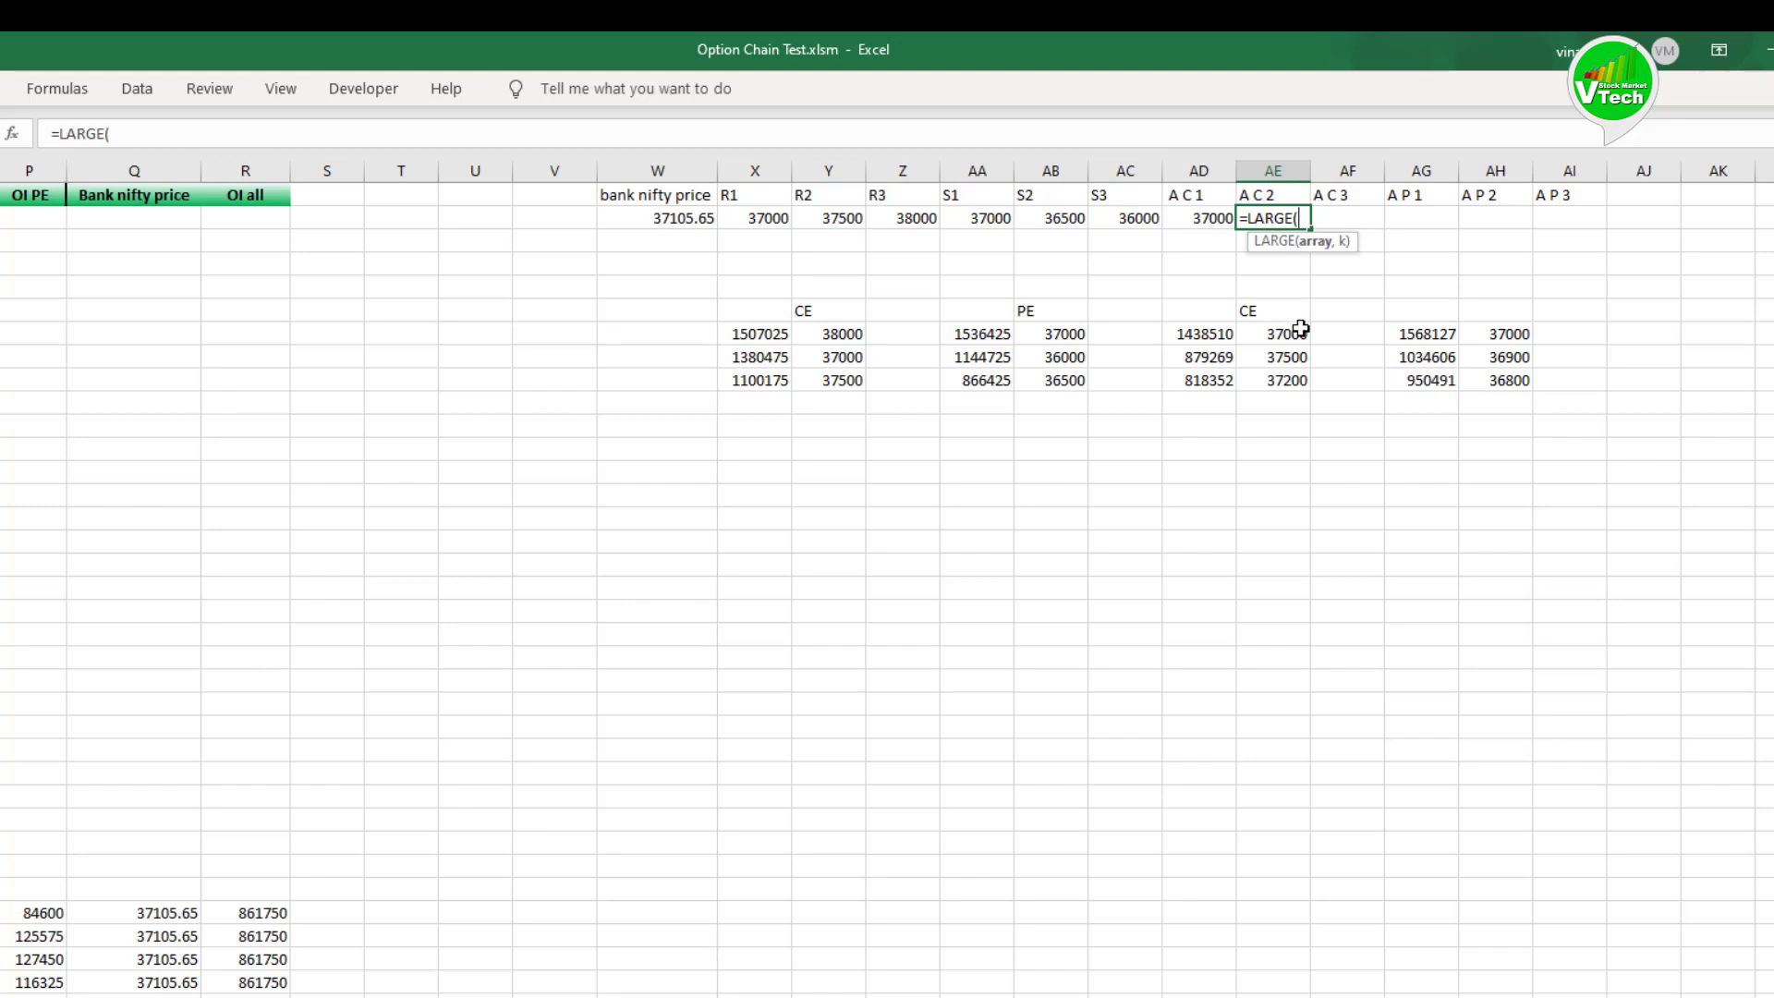
drag(1289, 335, 1288, 377)
key(F4)
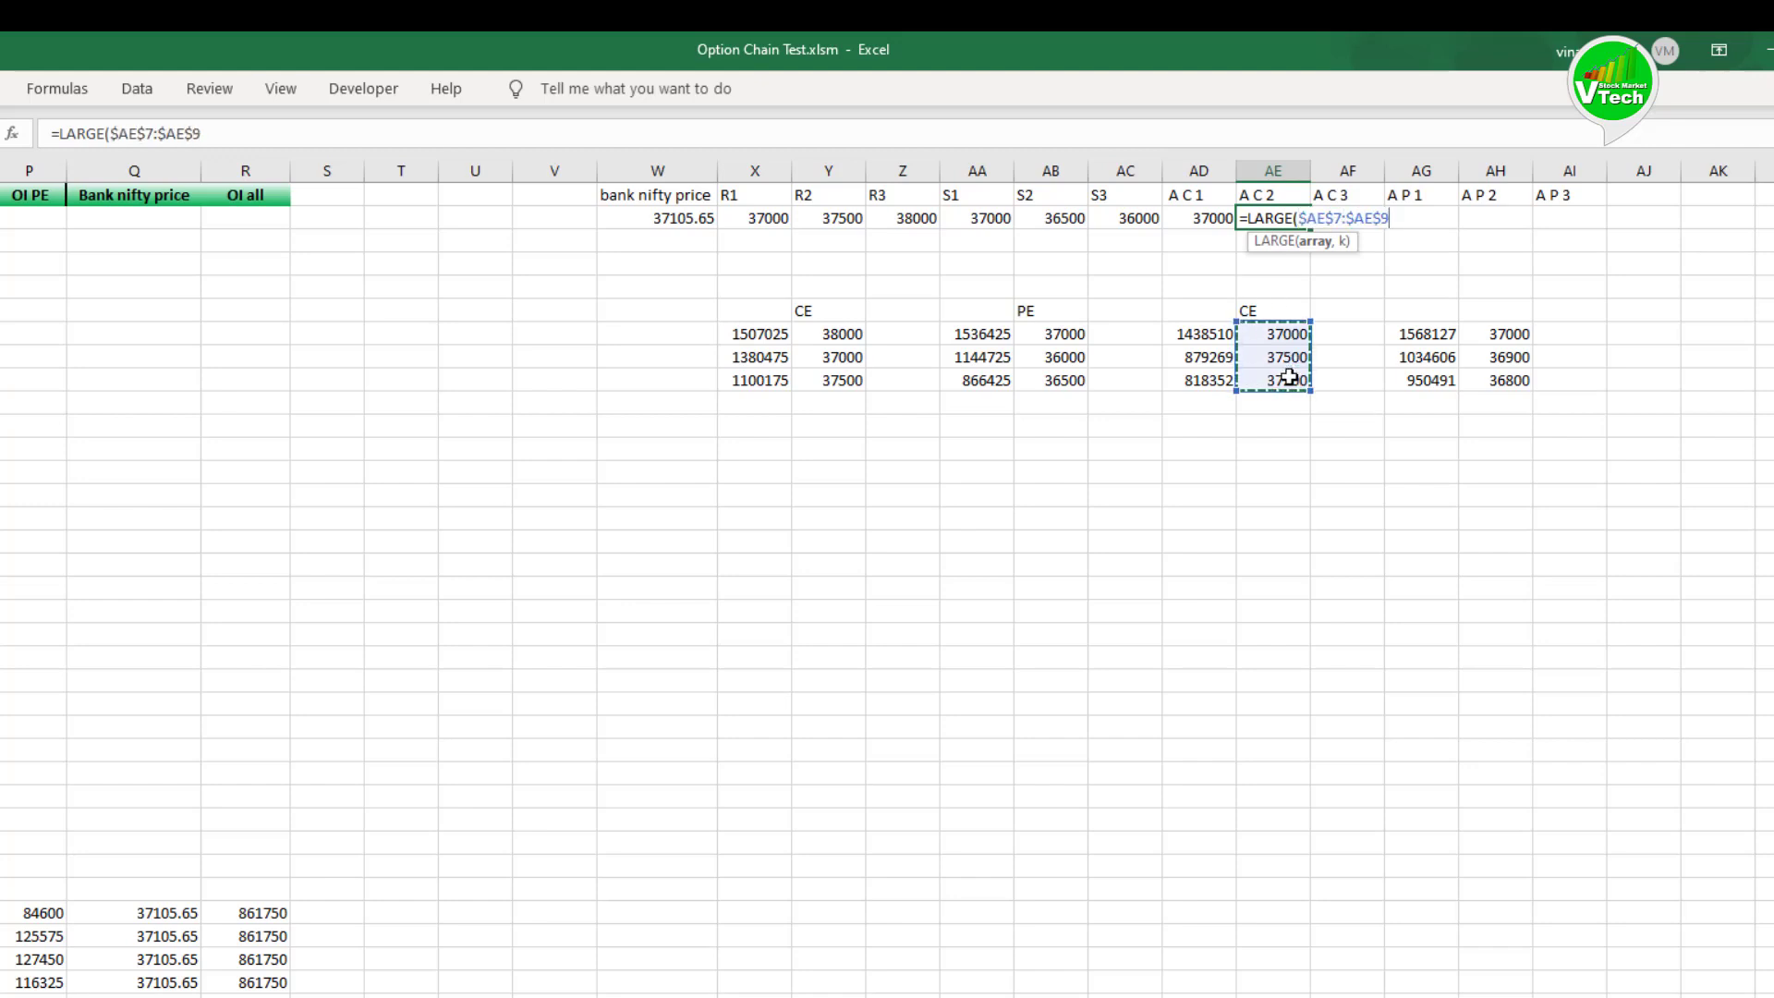
text(,2))
key(Return)
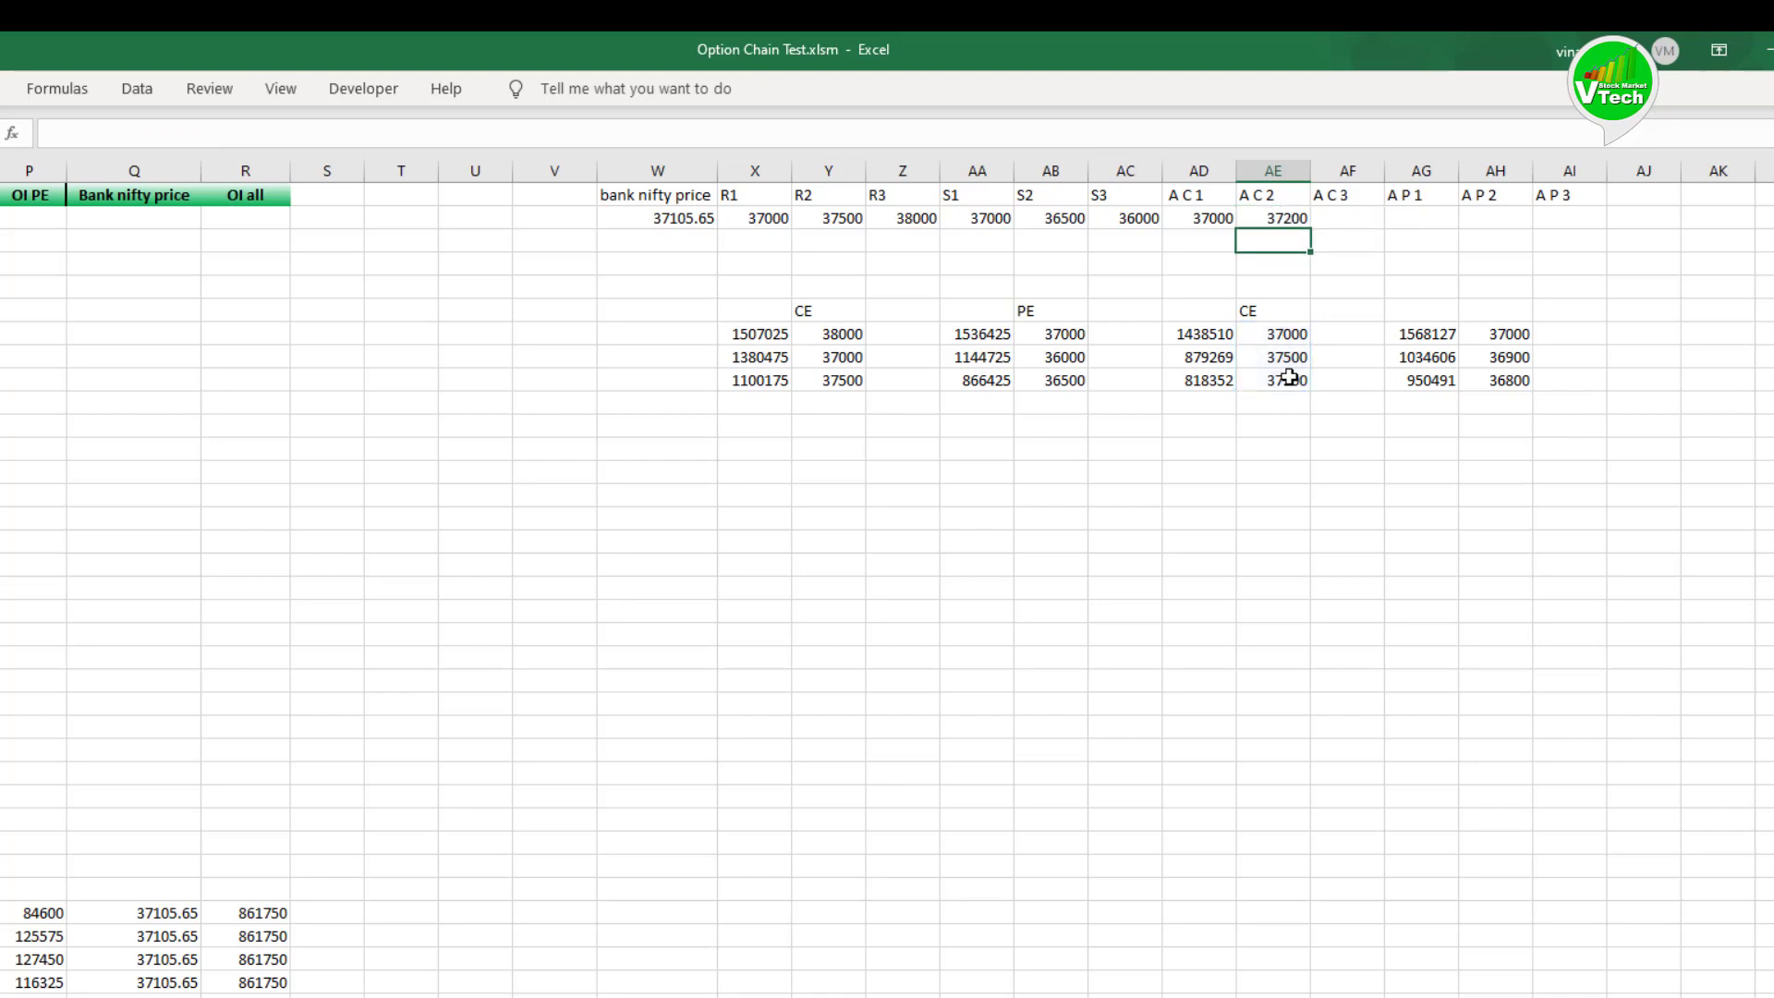
Step: Enter =LARGE($AE$7:$AE$9,3) in AF2 under A C 3
click(1349, 218)
text(=LARGE)
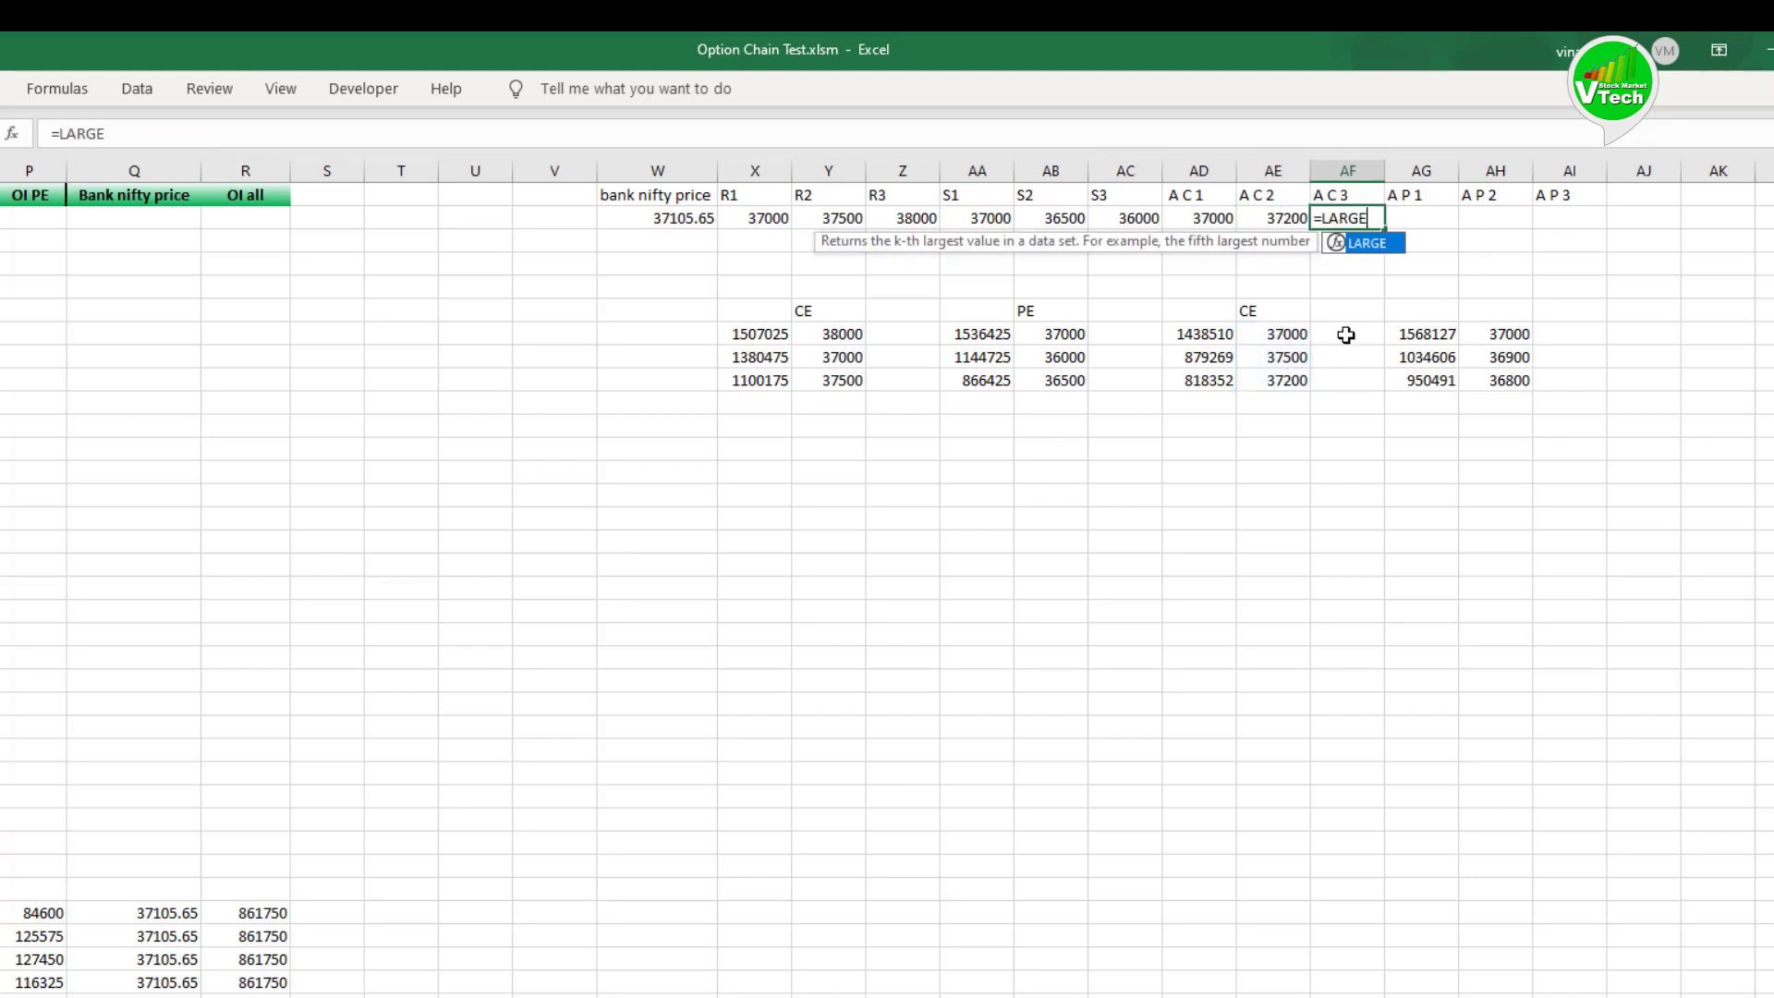
text(()
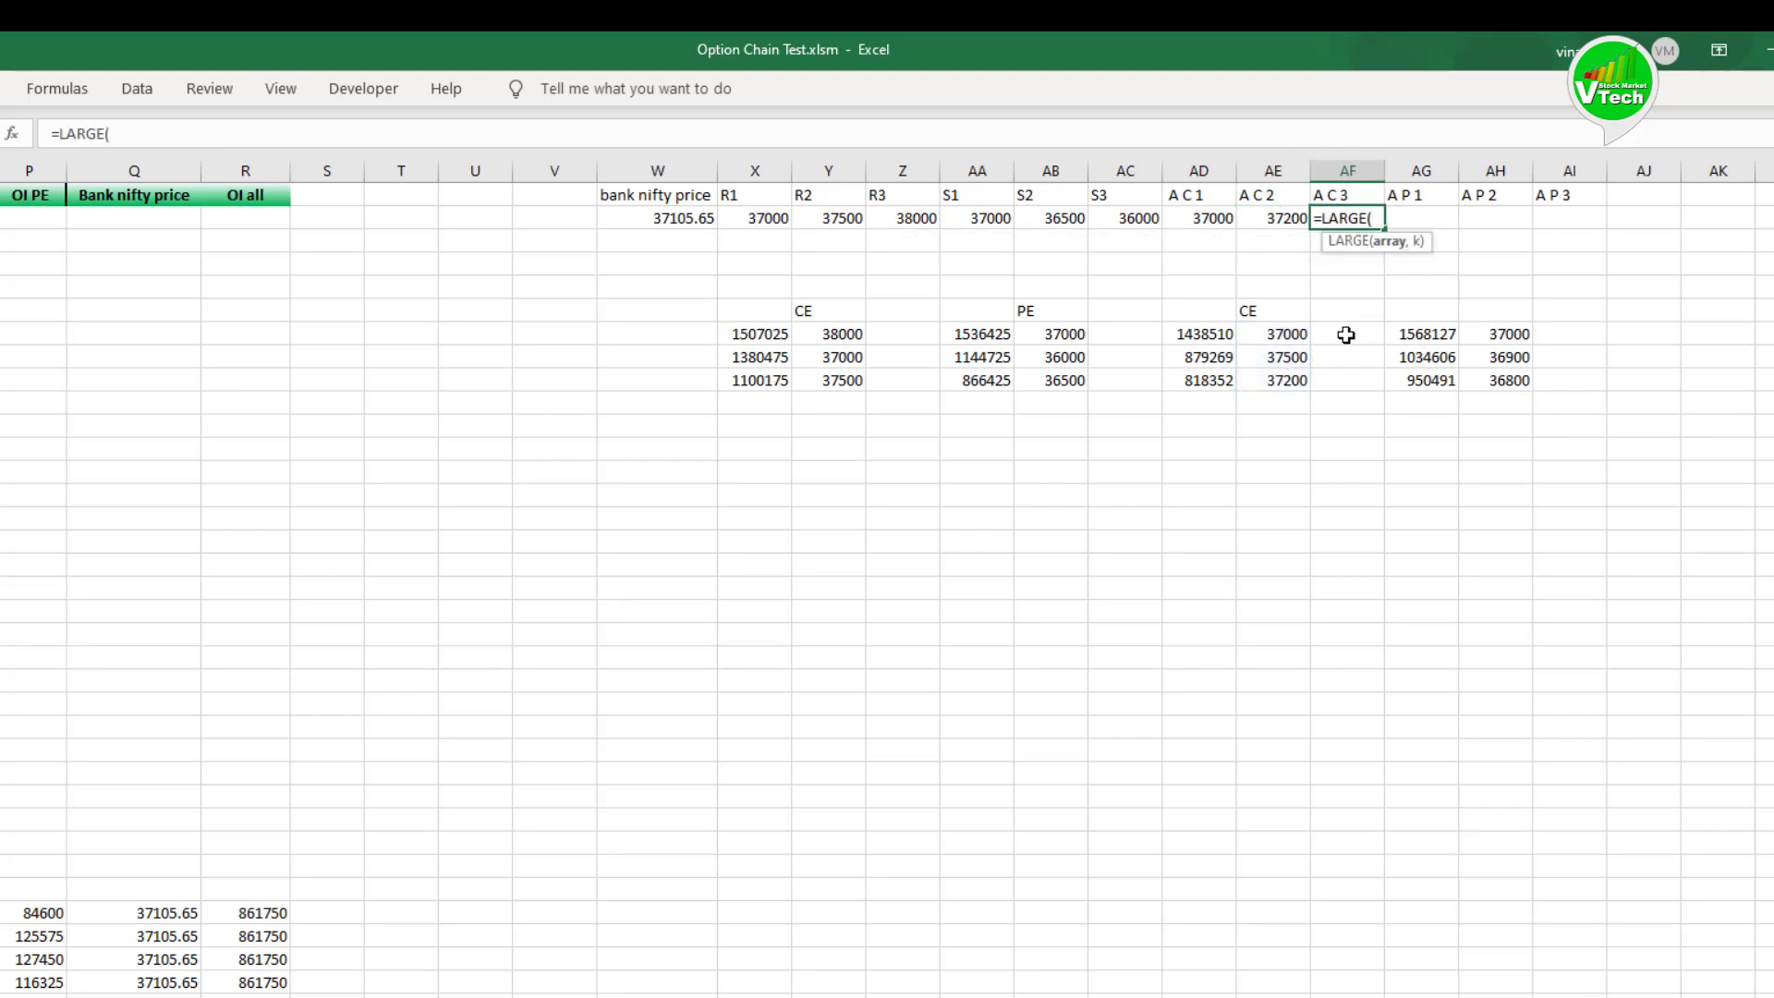
drag(1275, 337, 1281, 379)
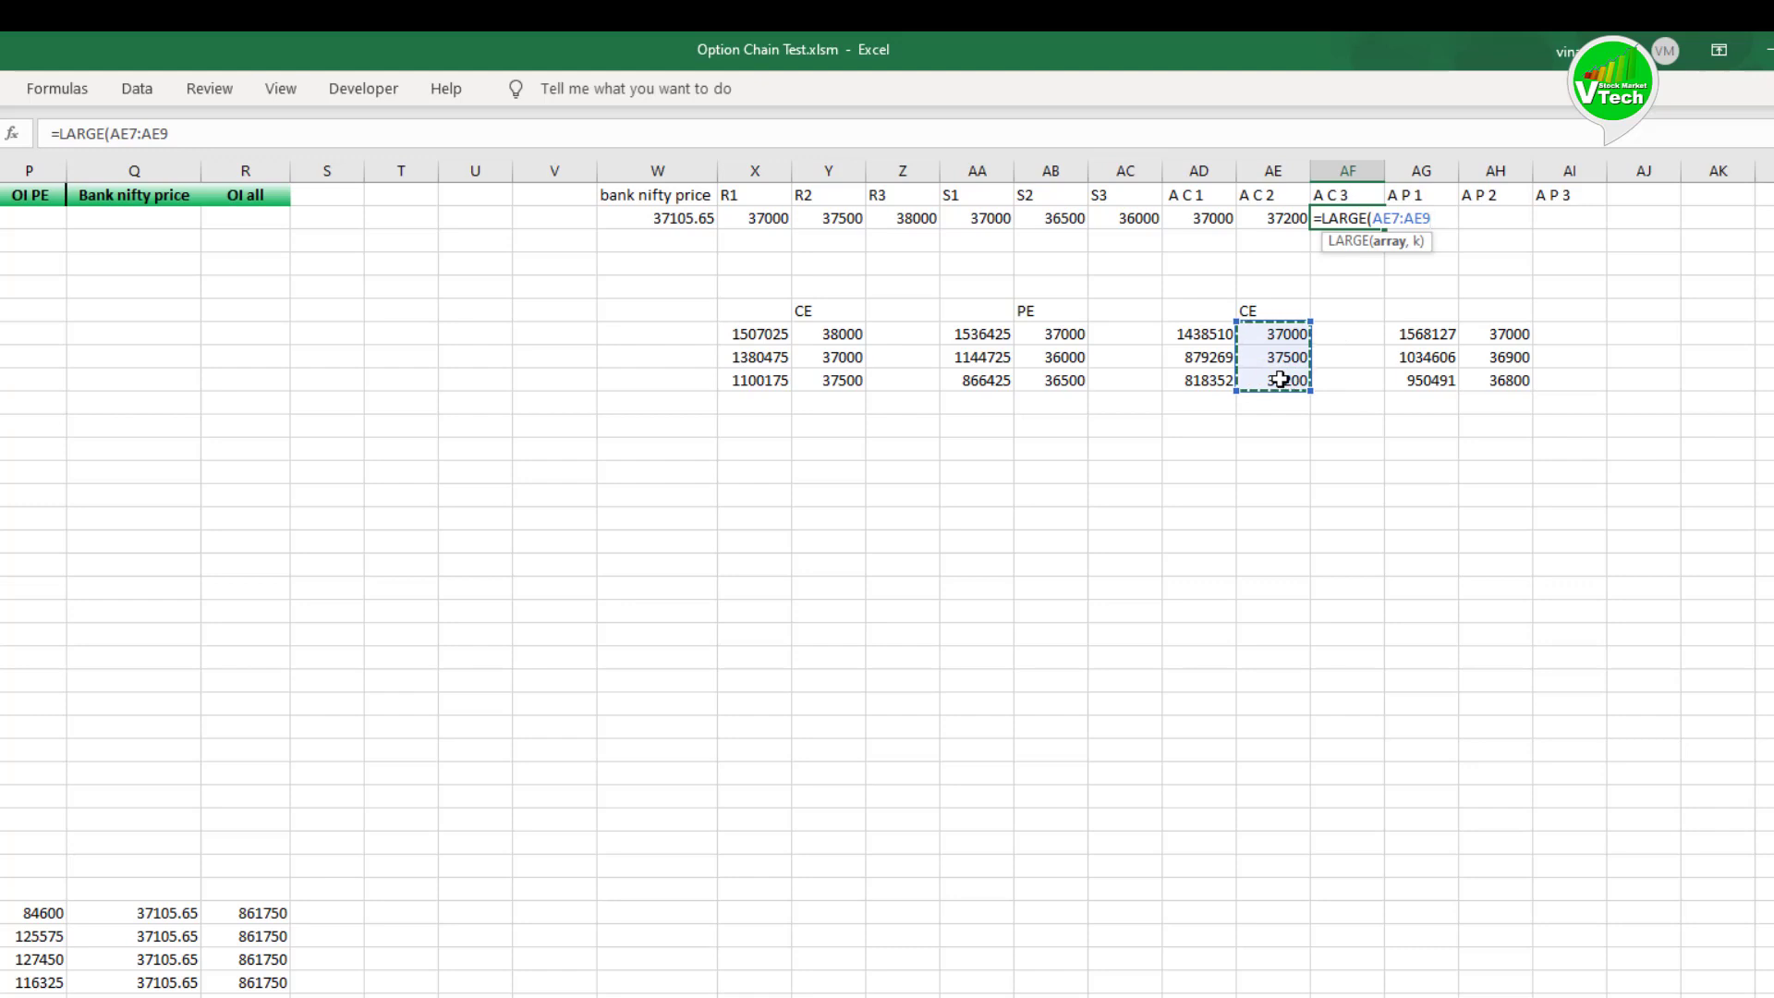
key(F4)
text(,)
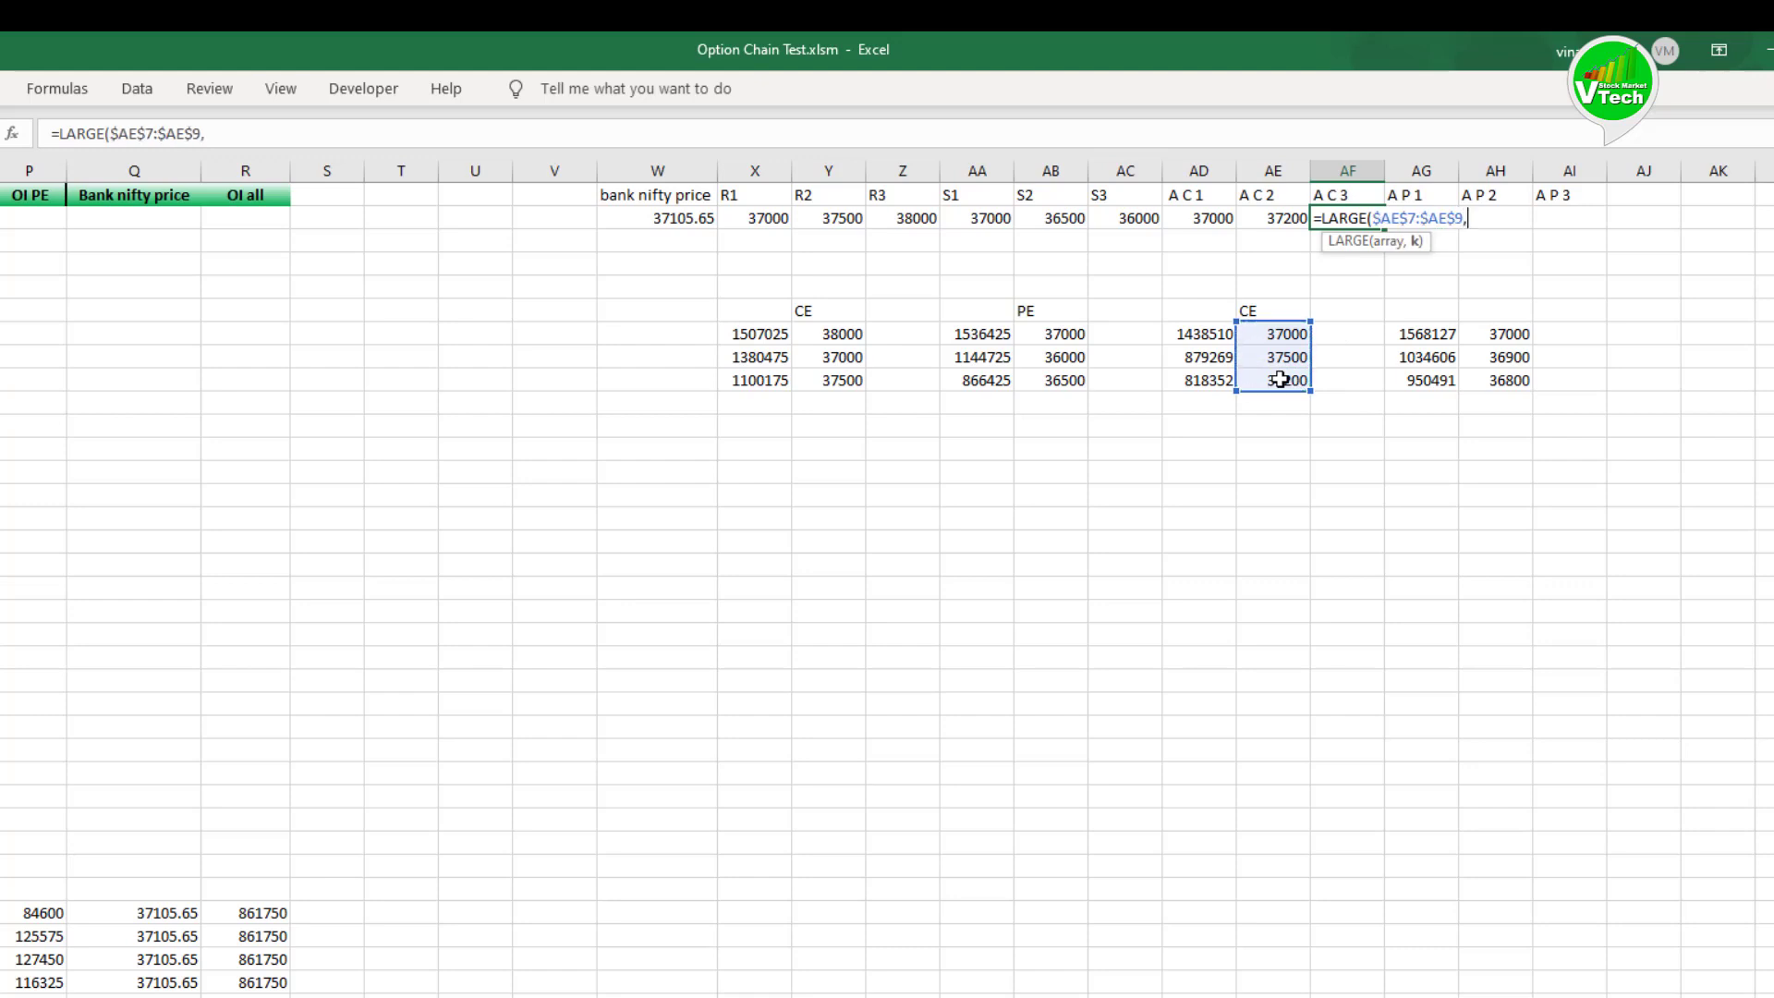
text(3))
key(Return)
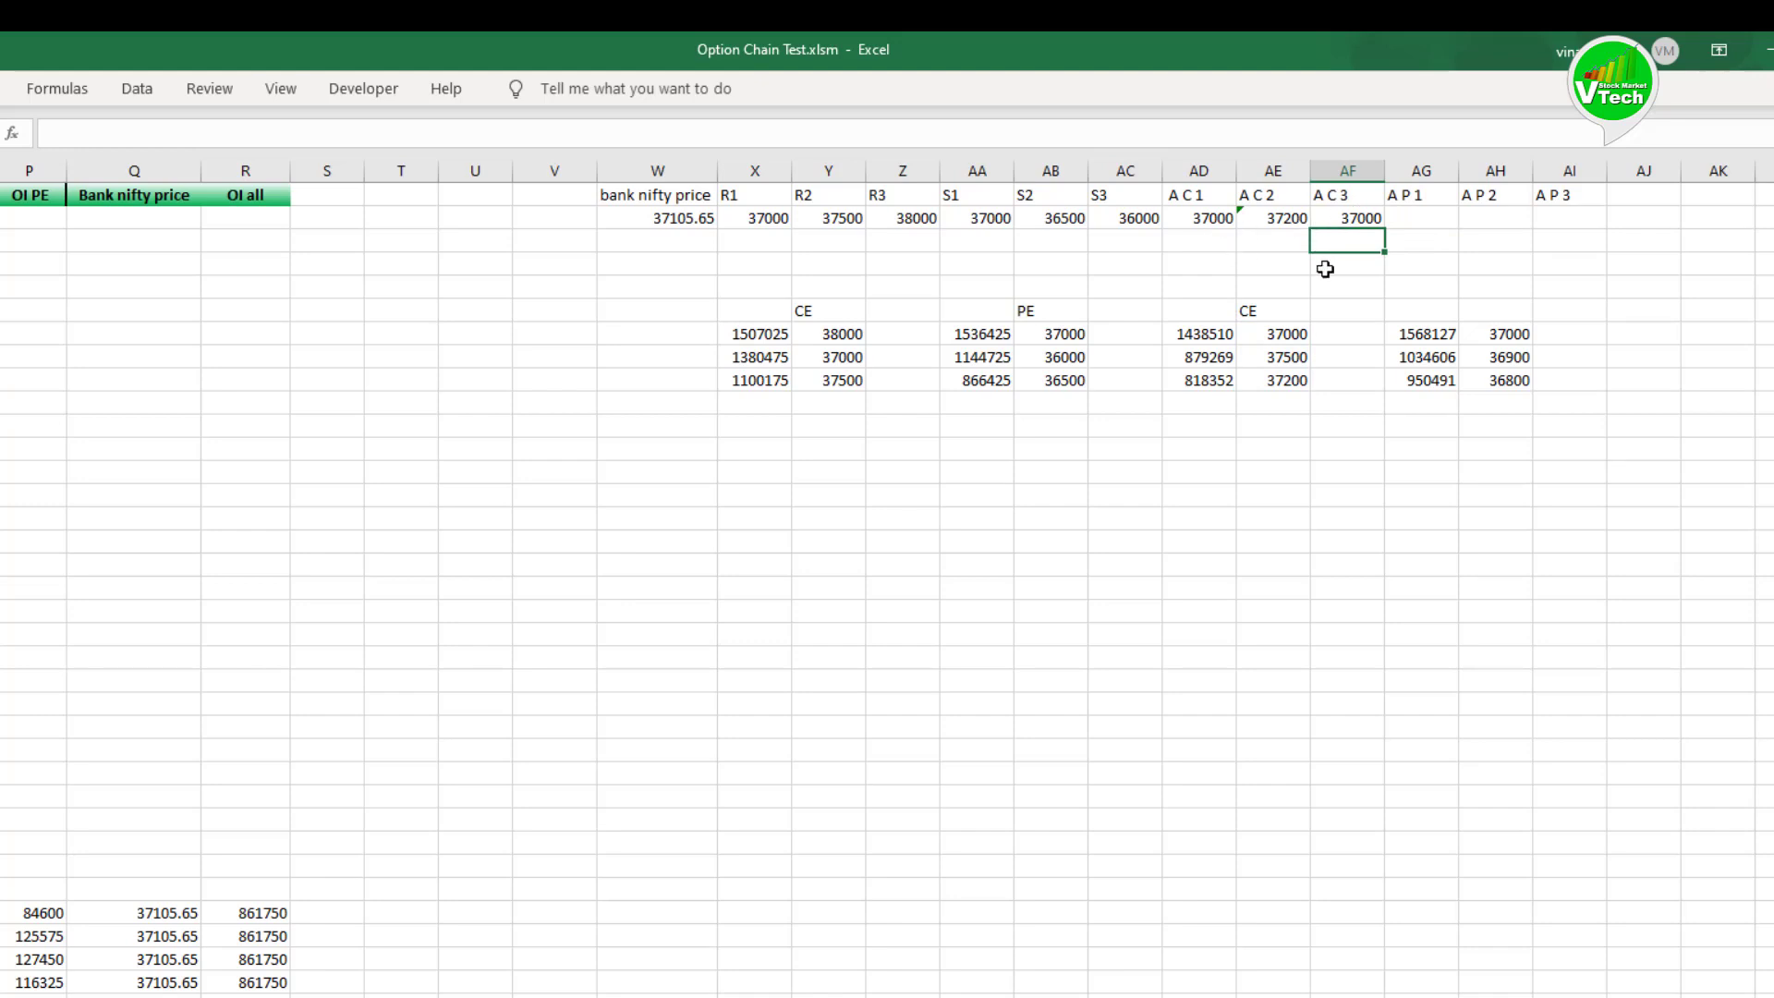
Step: Change the k argument of the LARGE formula in AF2 to 1 to return the highest call strike price
click(1354, 213)
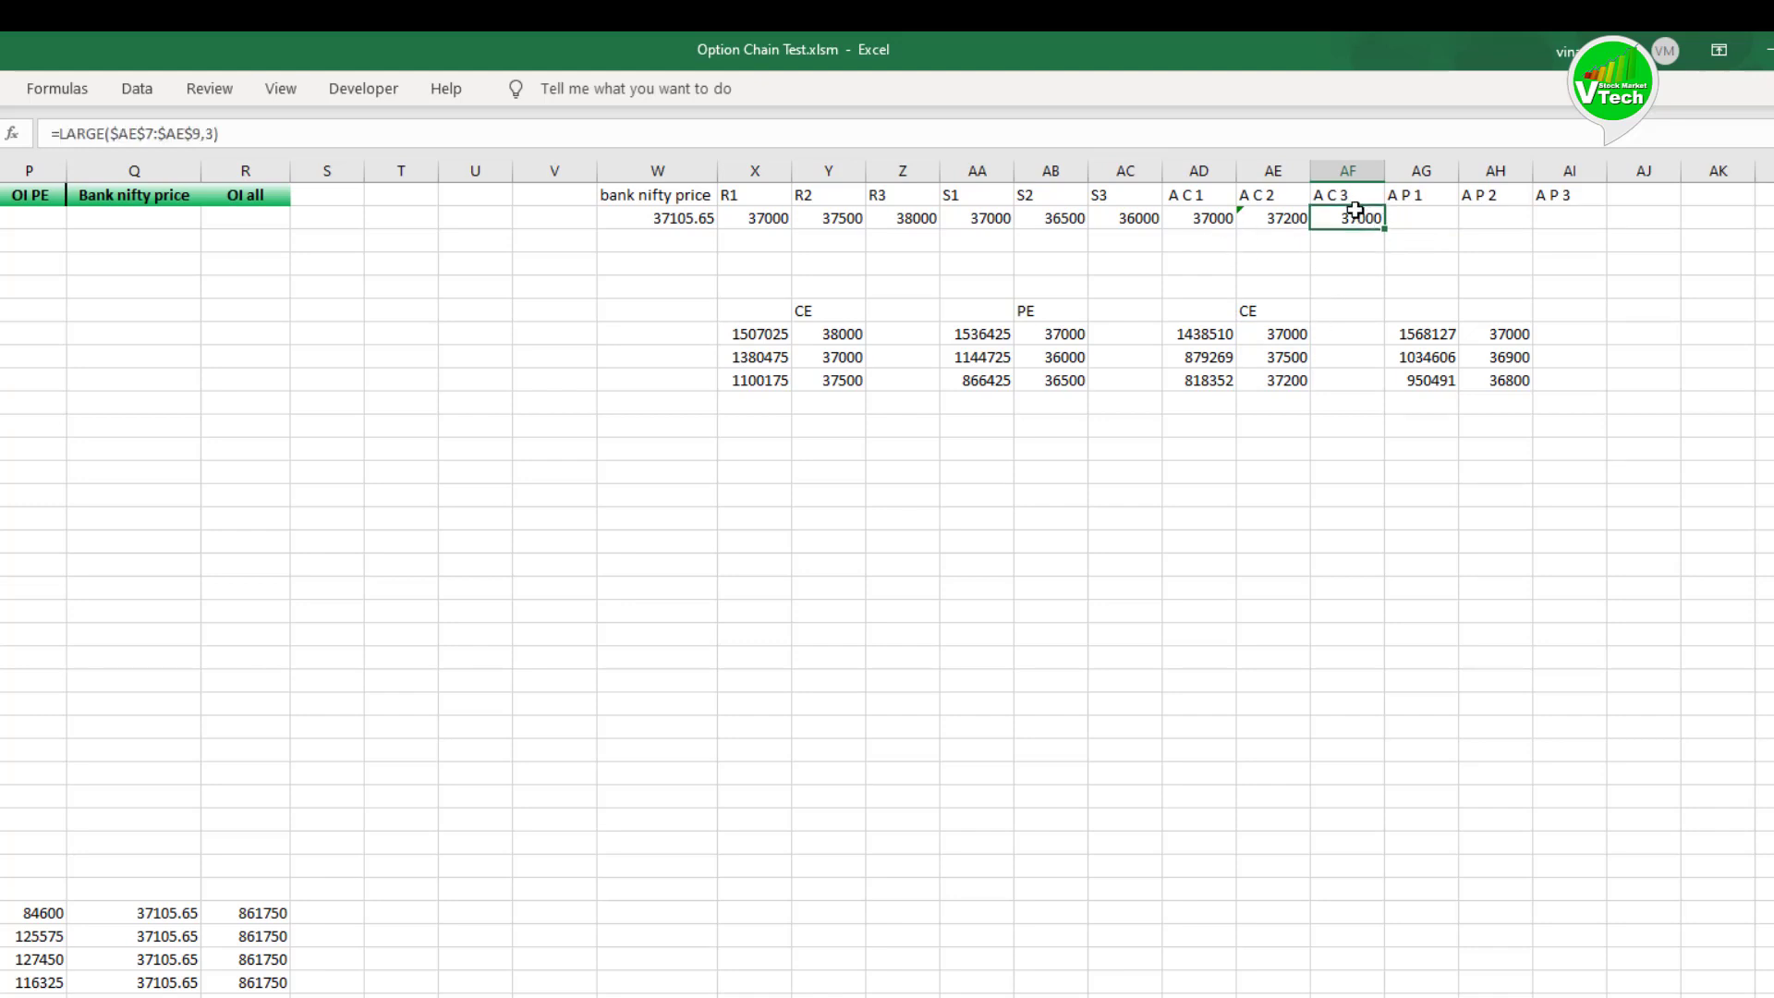
click(213, 134)
key(BackSpace)
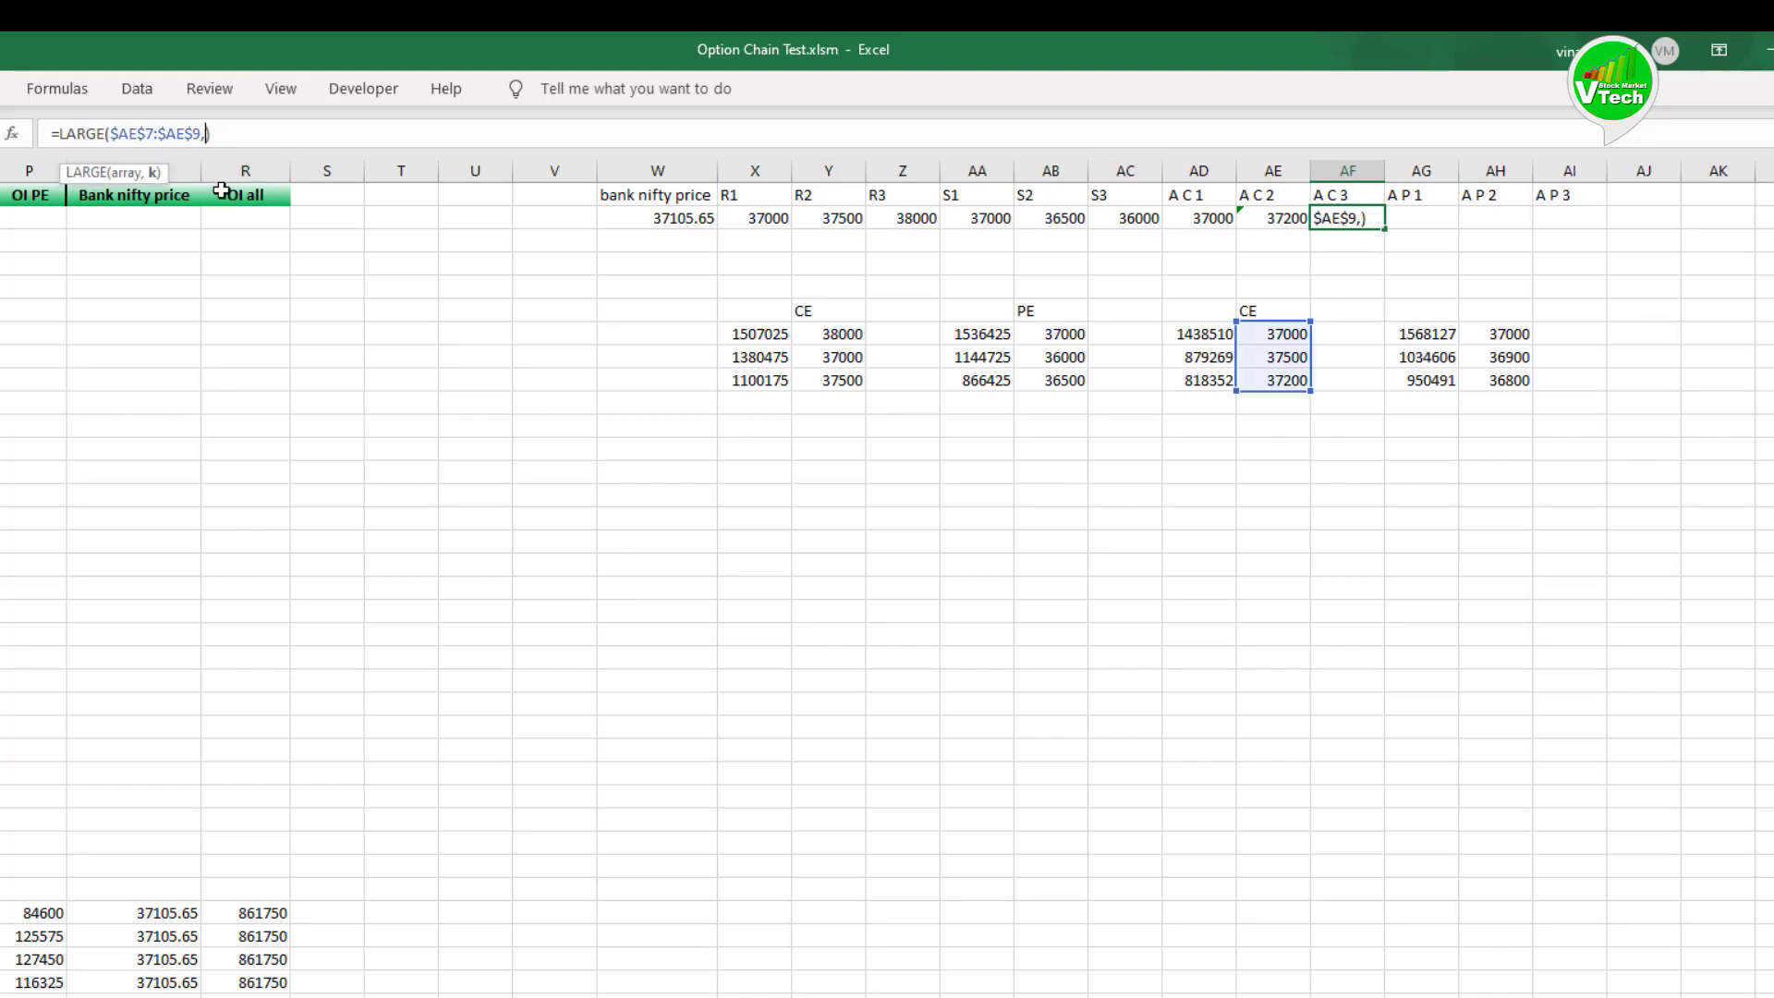
text(1)
key(Return)
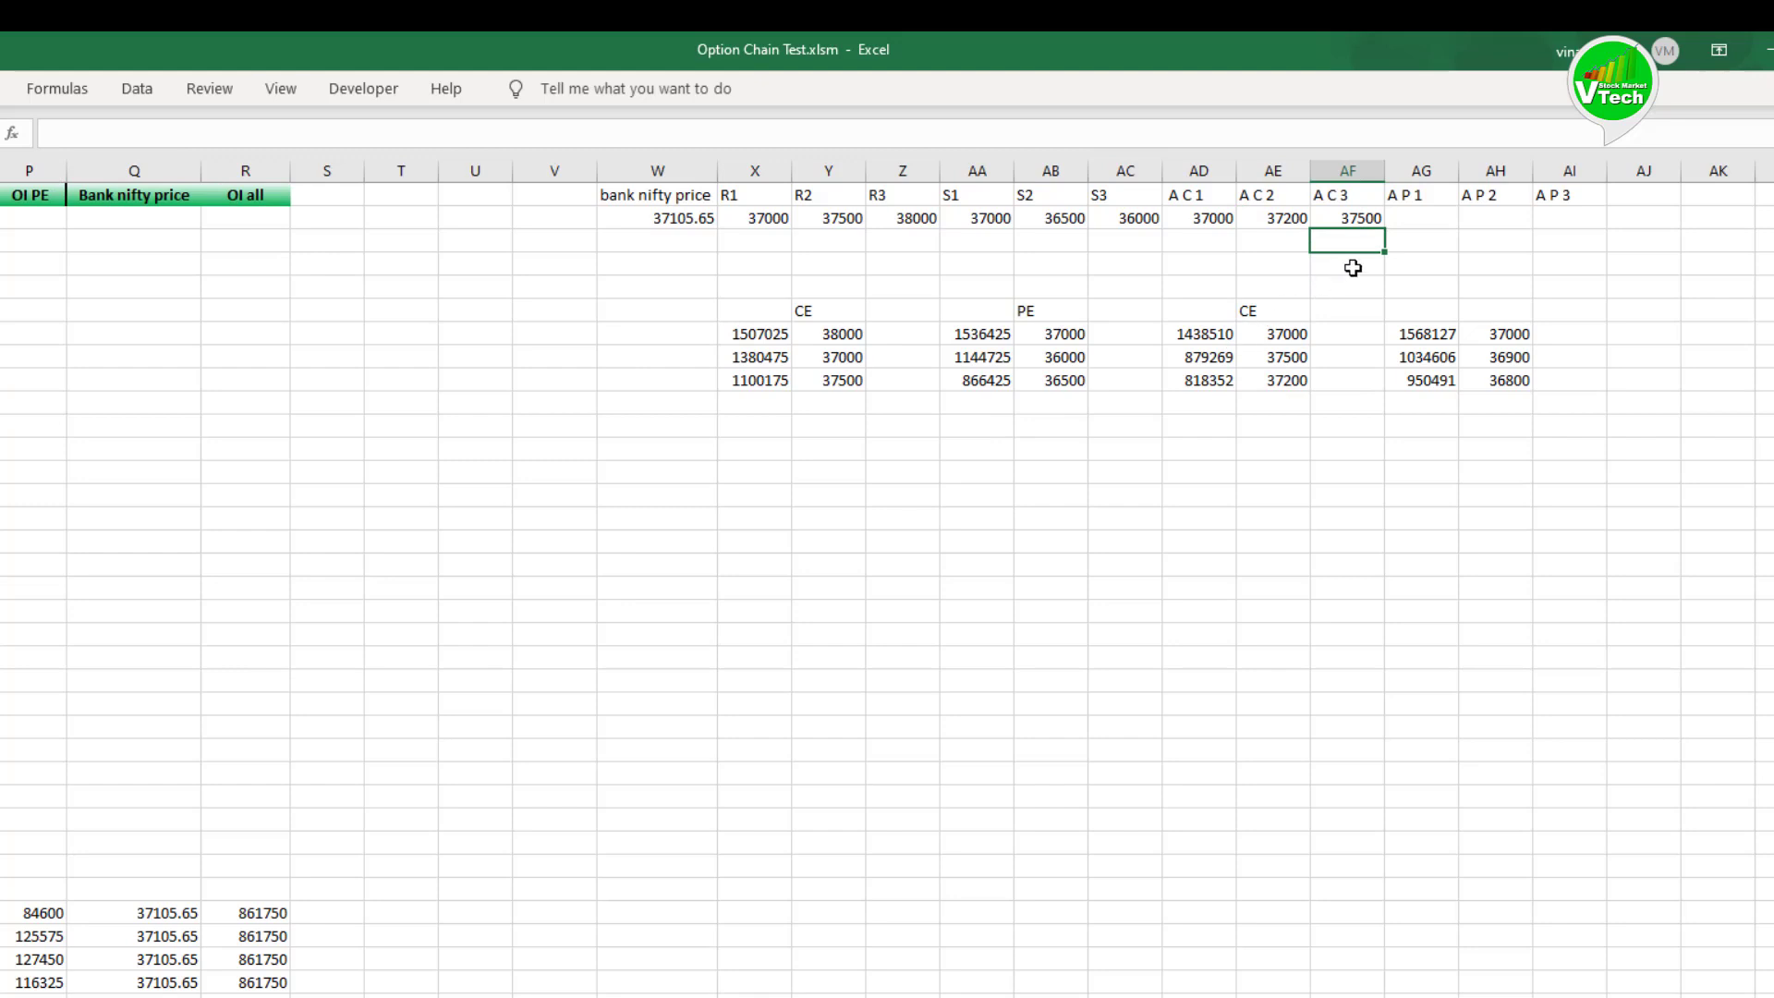
Step: Enter =LARGE($AH$7:$AH$9,1) in AG2 under A P 1 to return the highest put strike price
click(1415, 224)
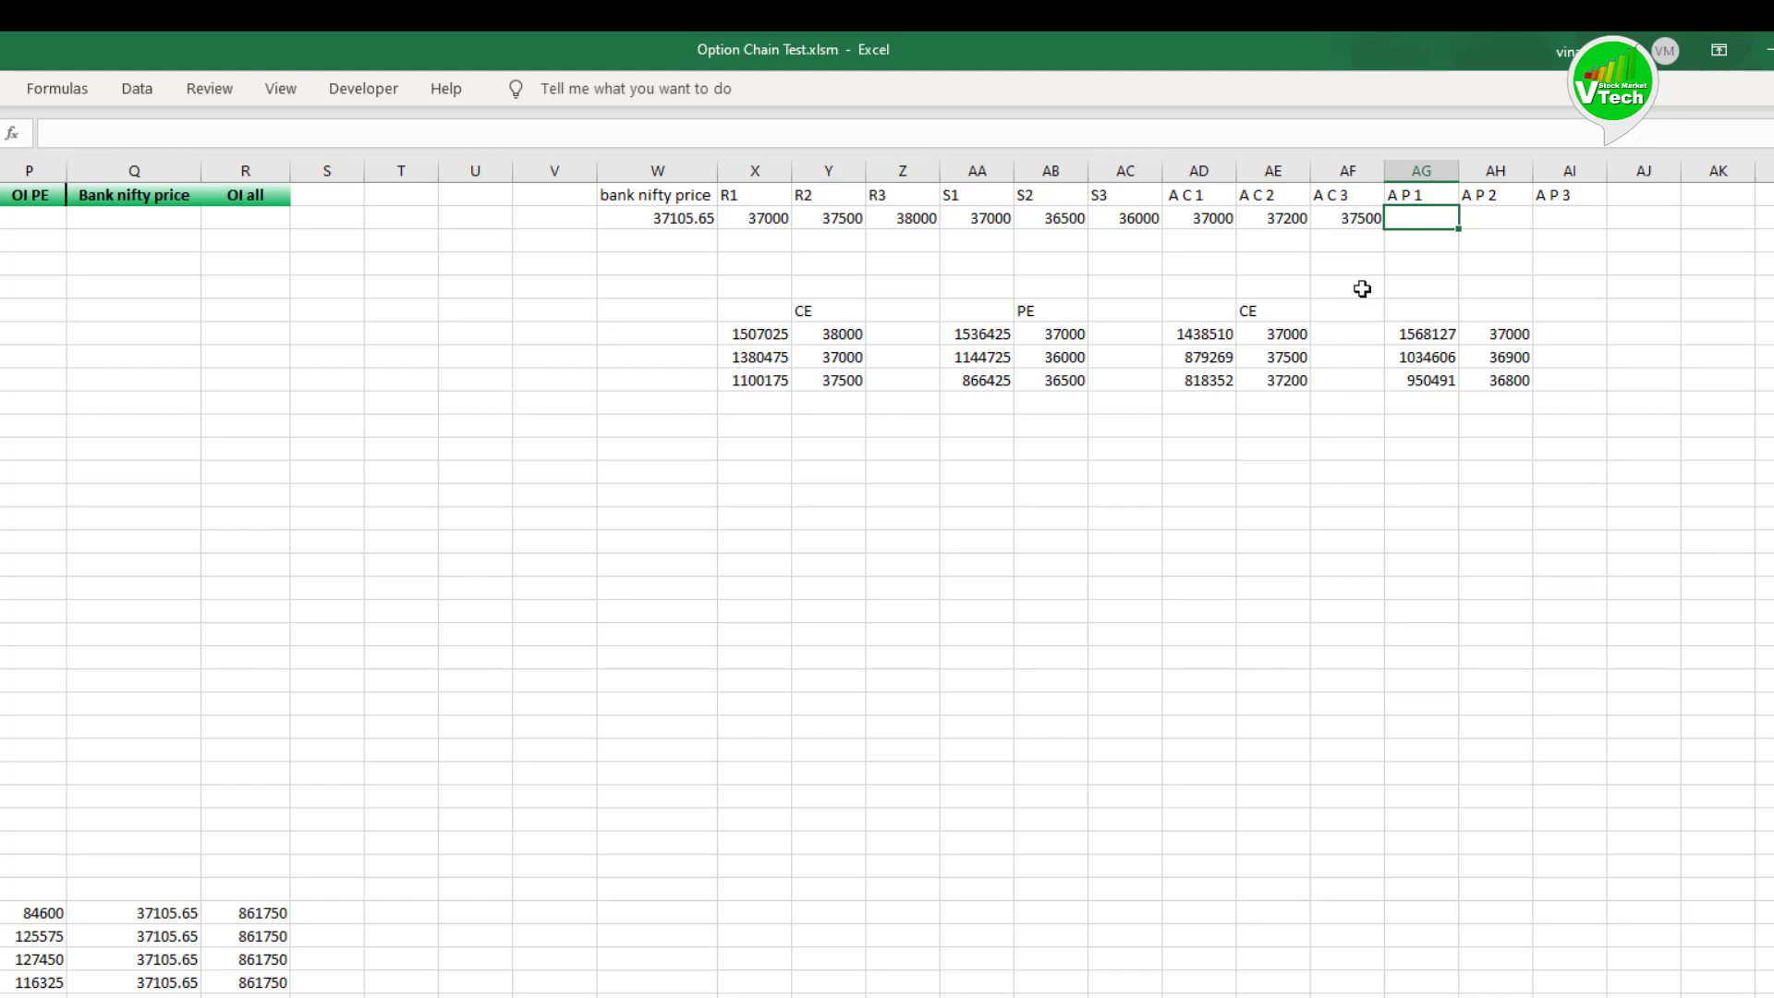
text(LARGE()
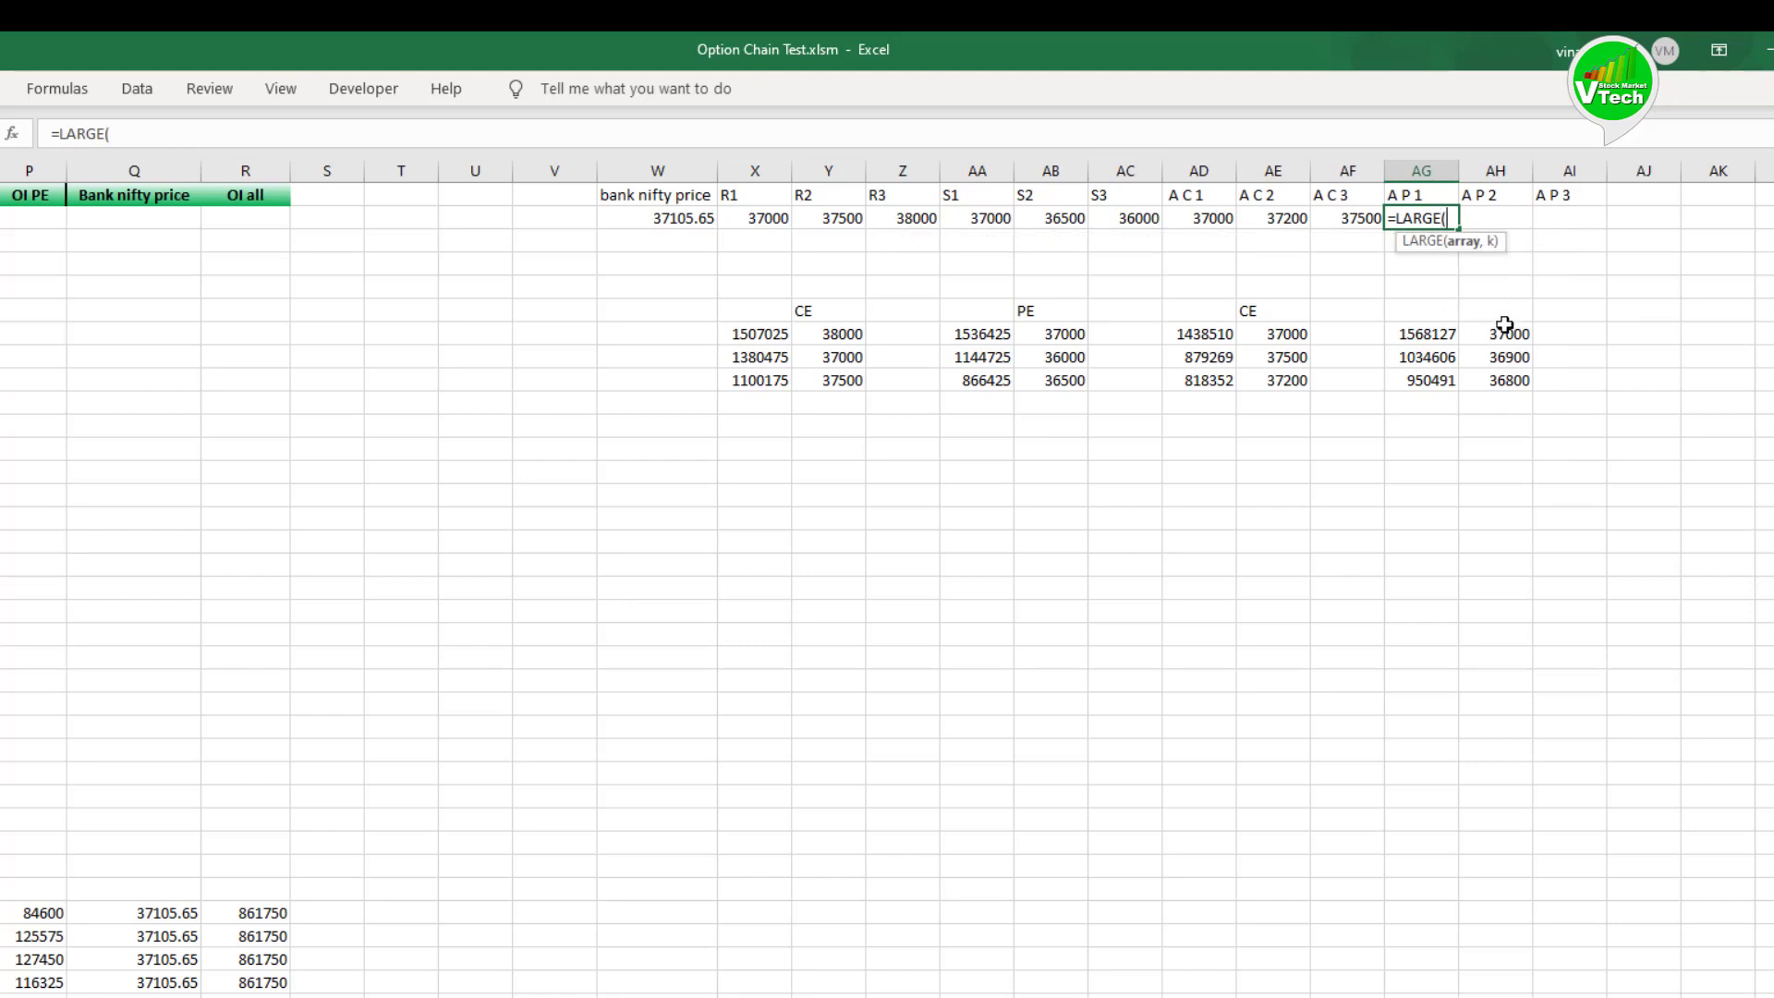
drag(1506, 333, 1509, 386)
key(F4)
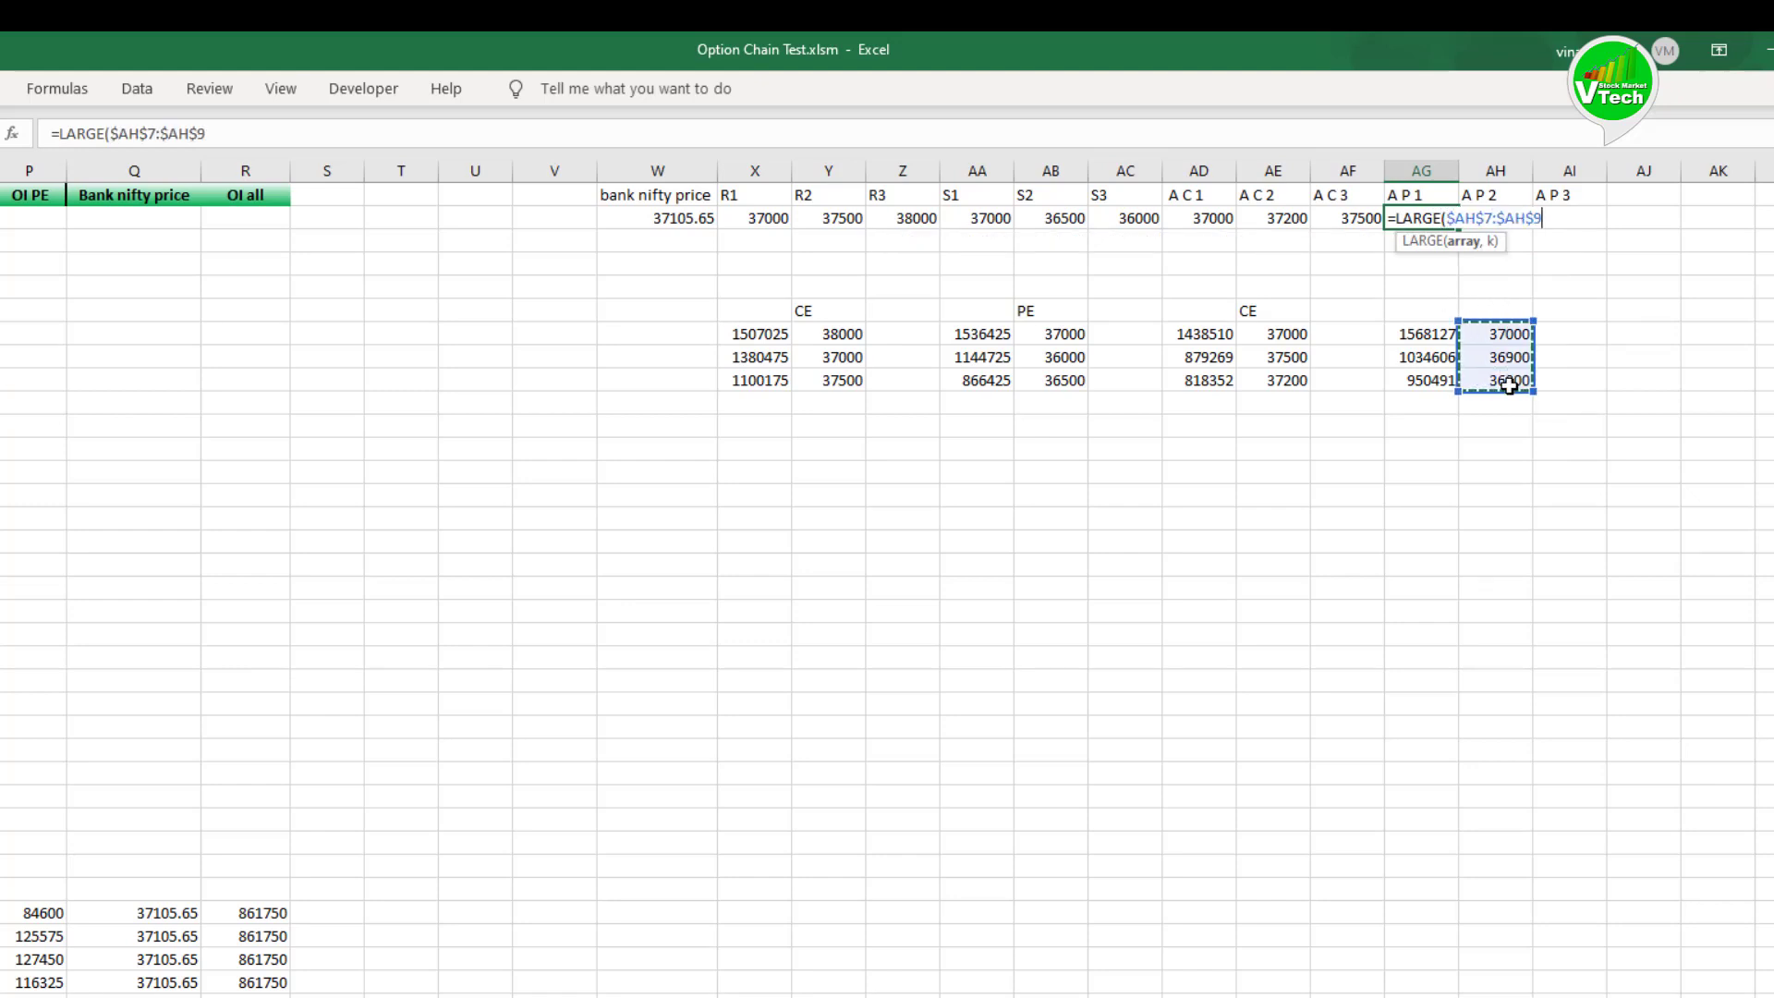
text(,1))
key(Return)
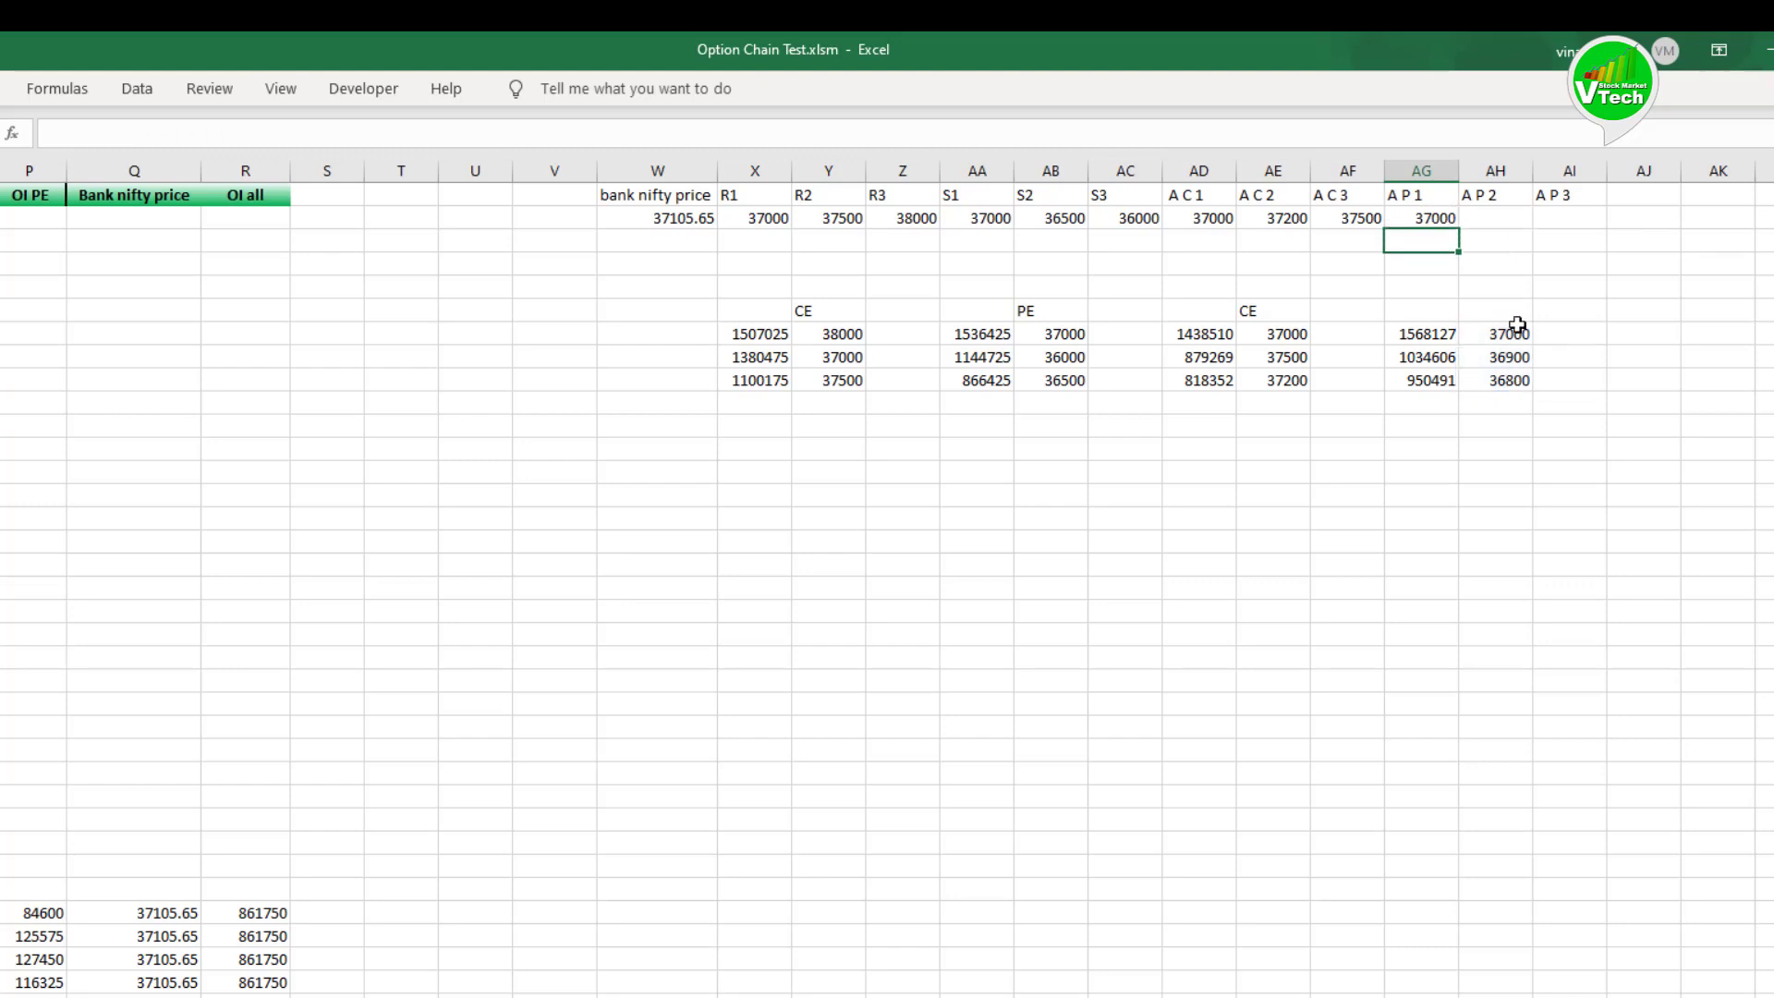
Step: Enter =LARGE($AH$7:$AH$9,2) in AH2 under A P 2 to return the second-highest put strike price
click(1500, 221)
text(=)
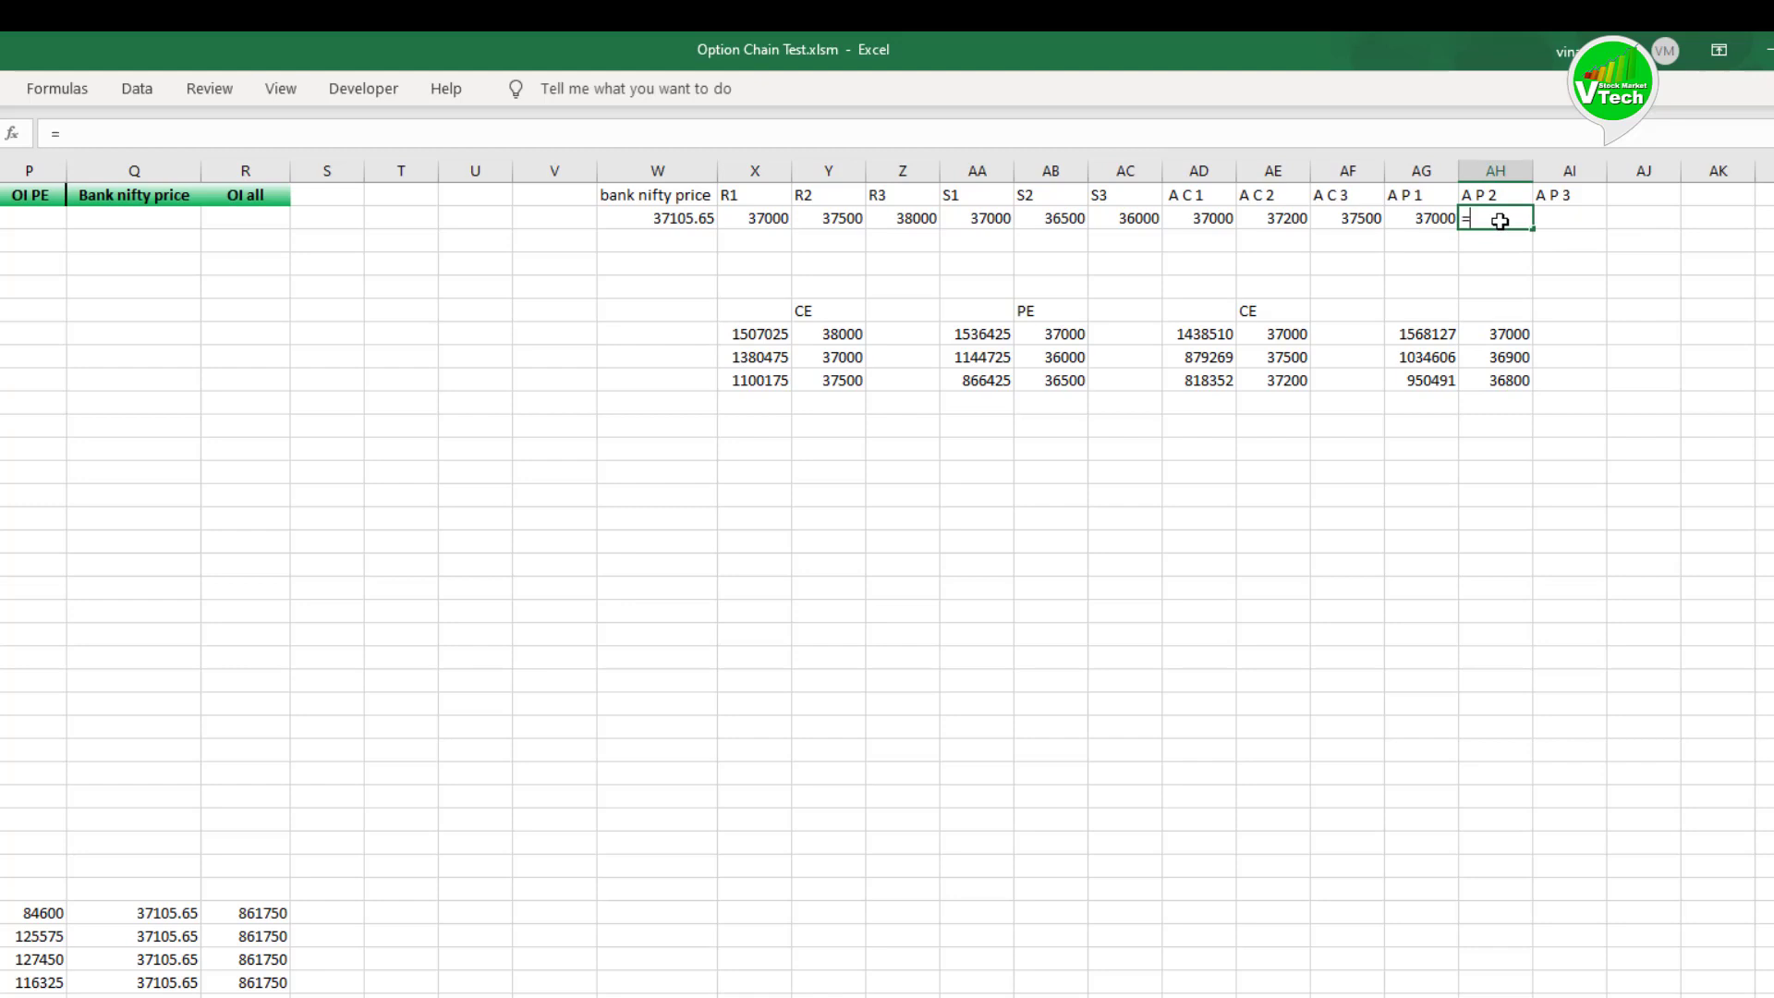
text(LARGE()
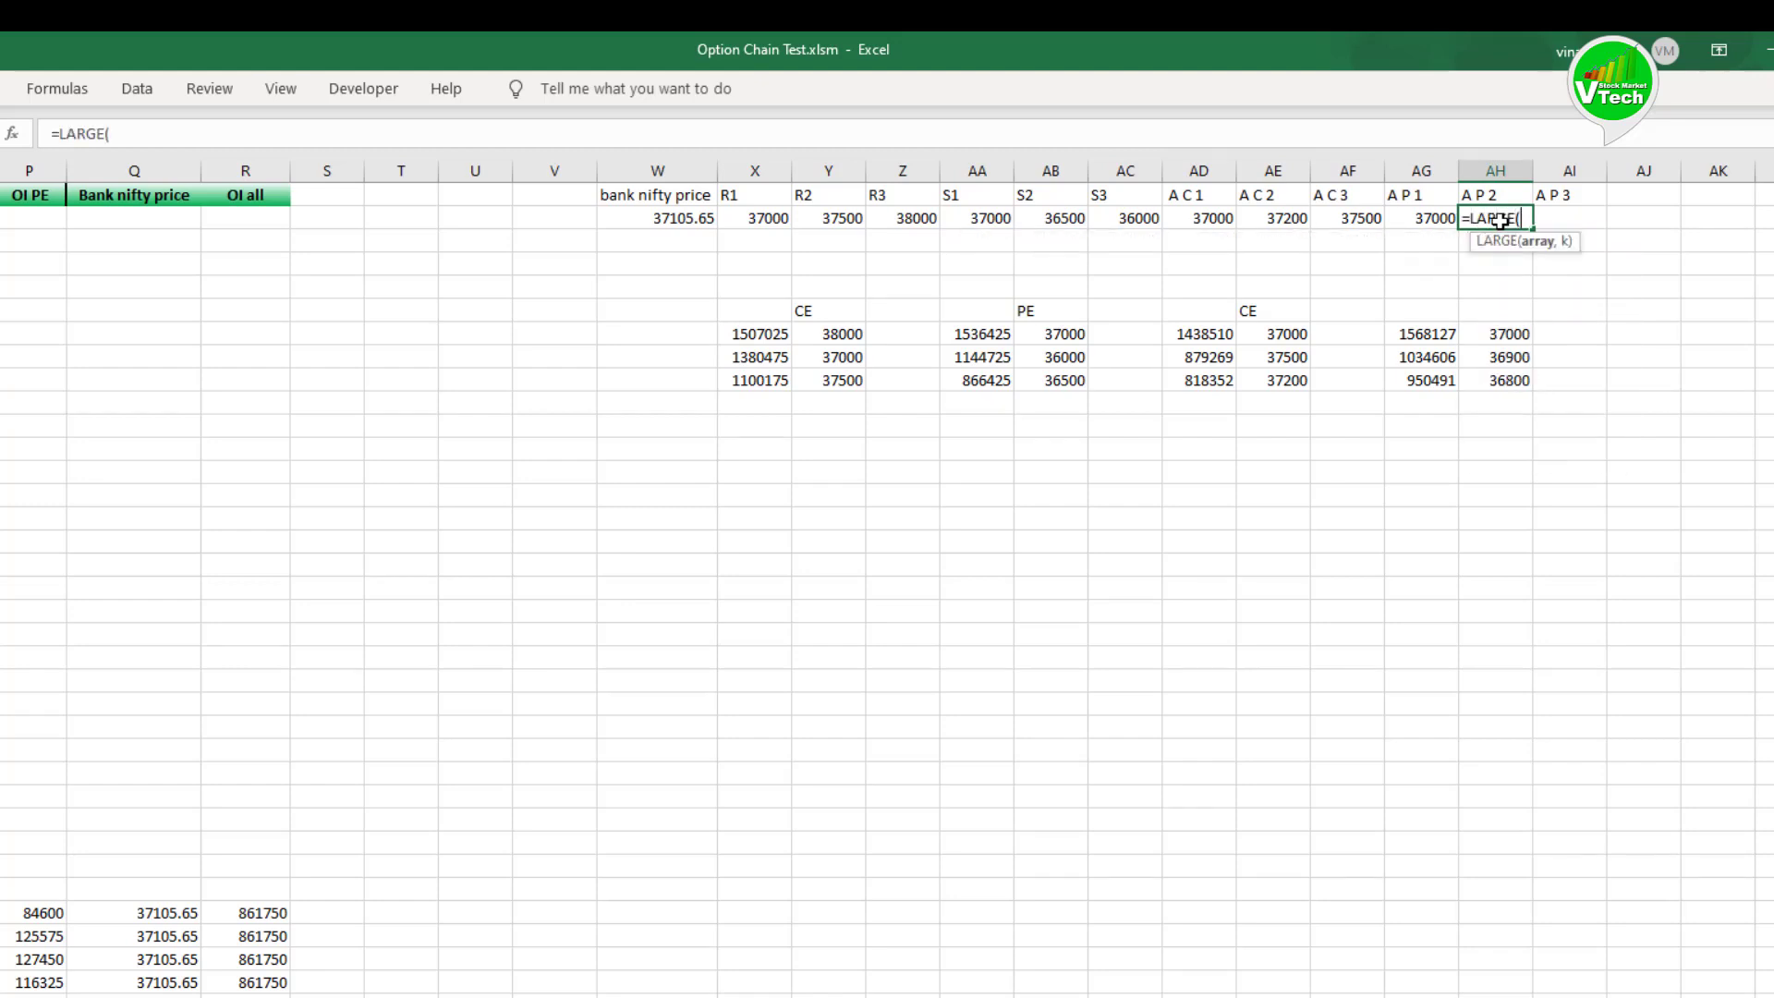
drag(1497, 334, 1499, 385)
key(F4)
text(,)
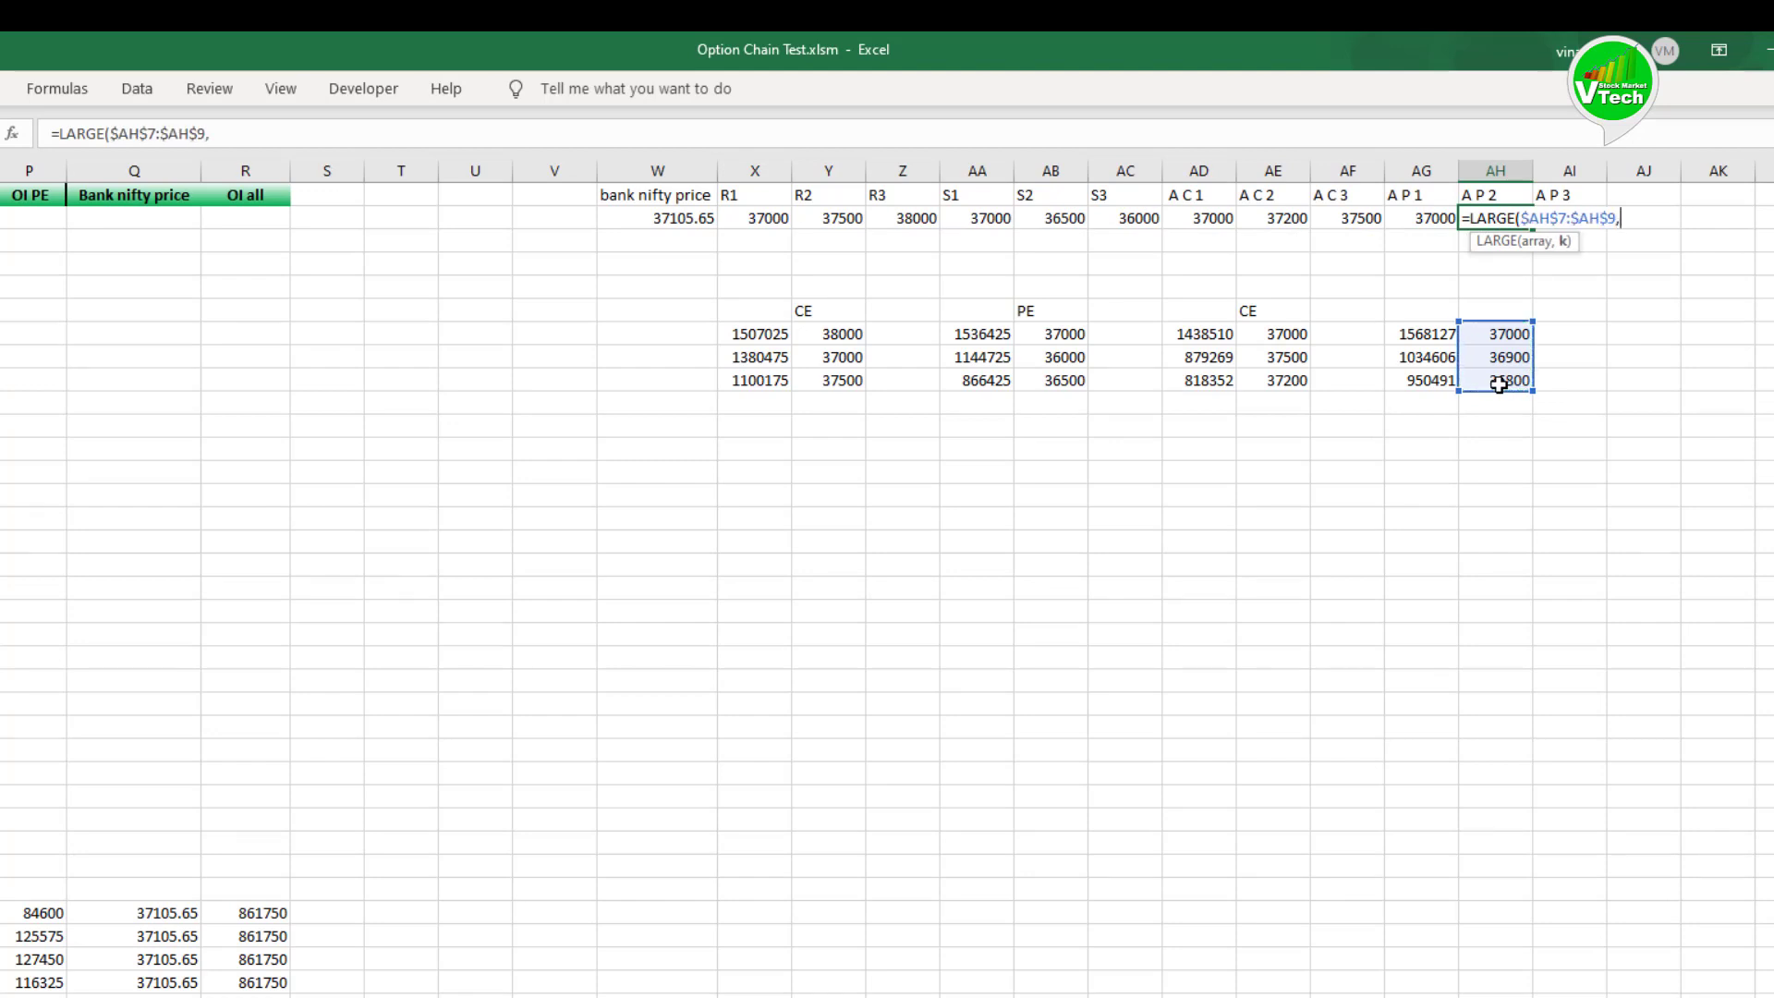
text(2))
key(Return)
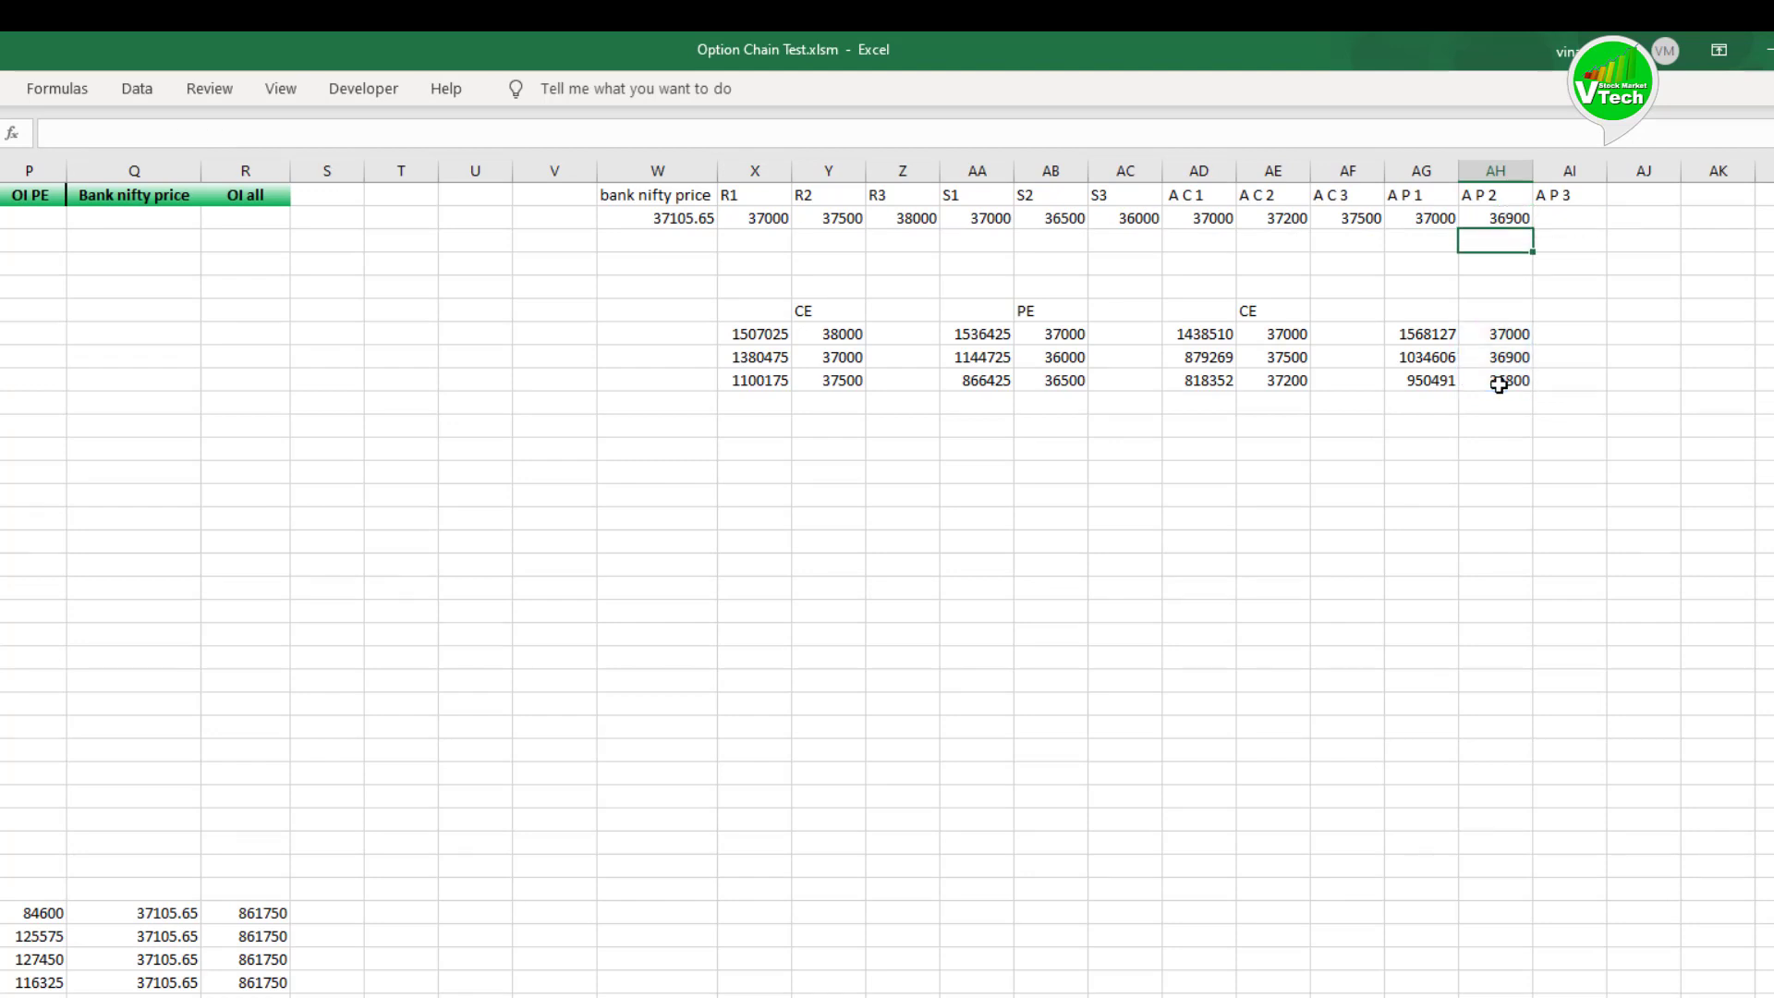
Step: Enter =LARGE($AH$7:$AH$9,3) in AI2 under A P 3 to return the third-highest put strike price
click(1563, 213)
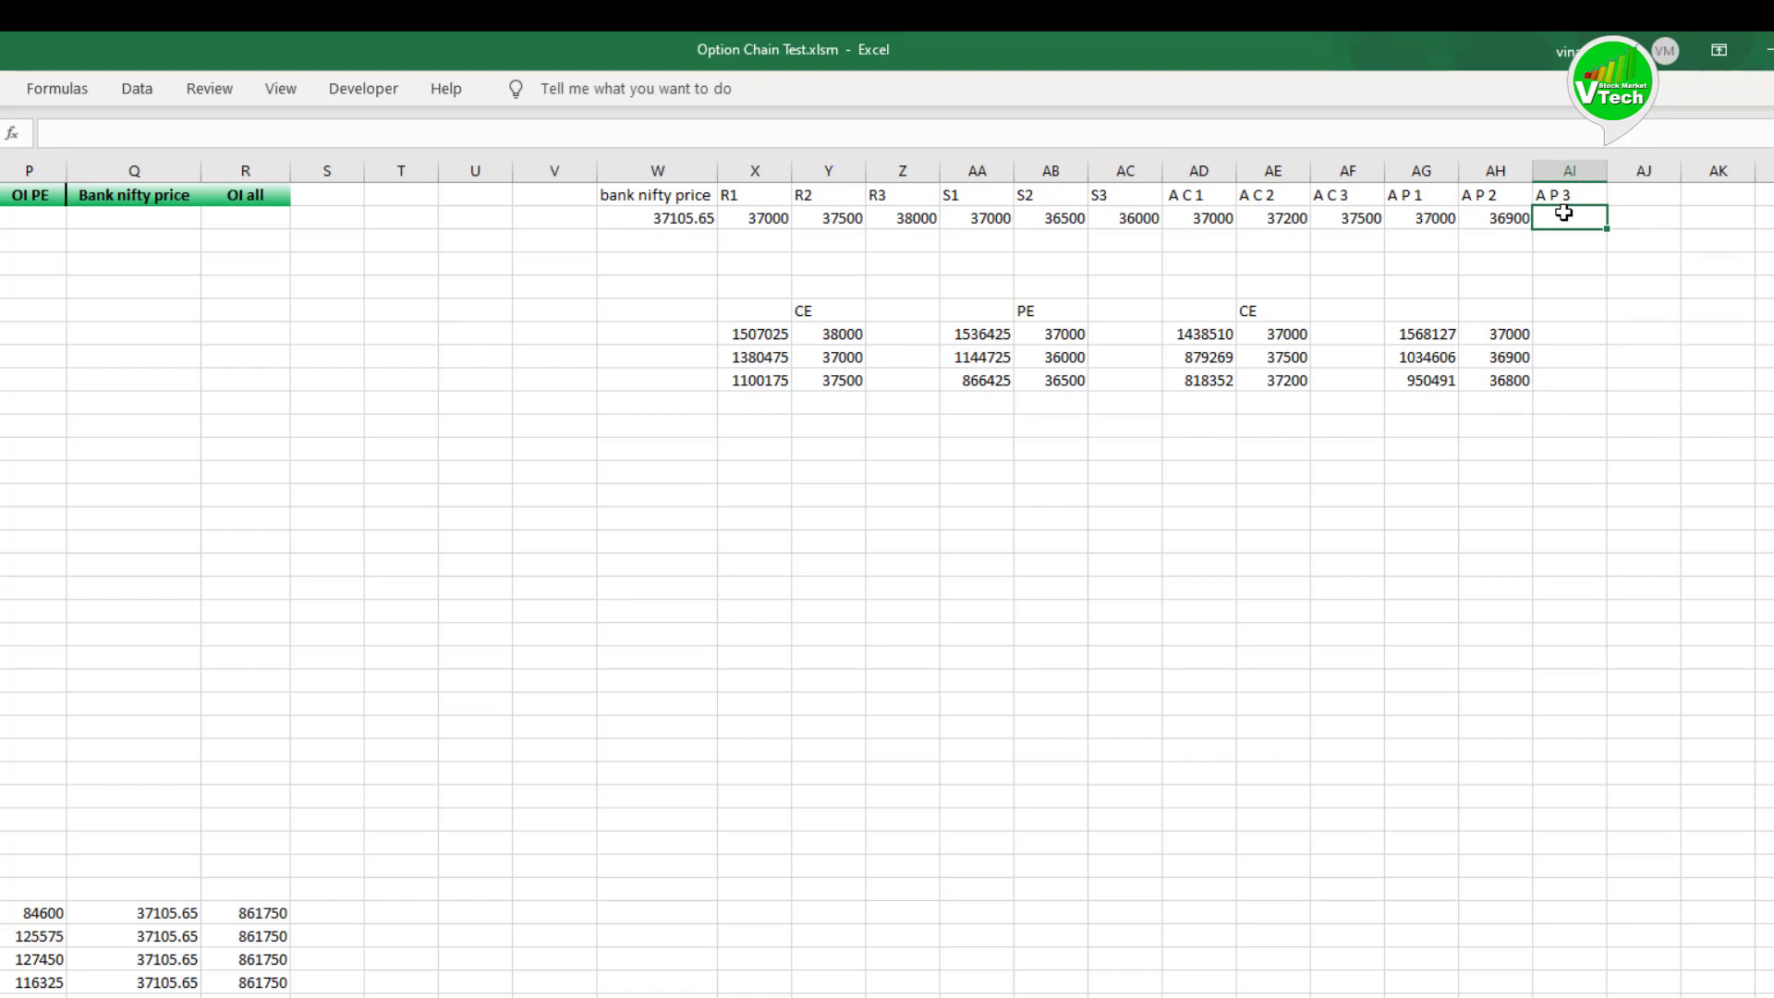
text(=LARG)
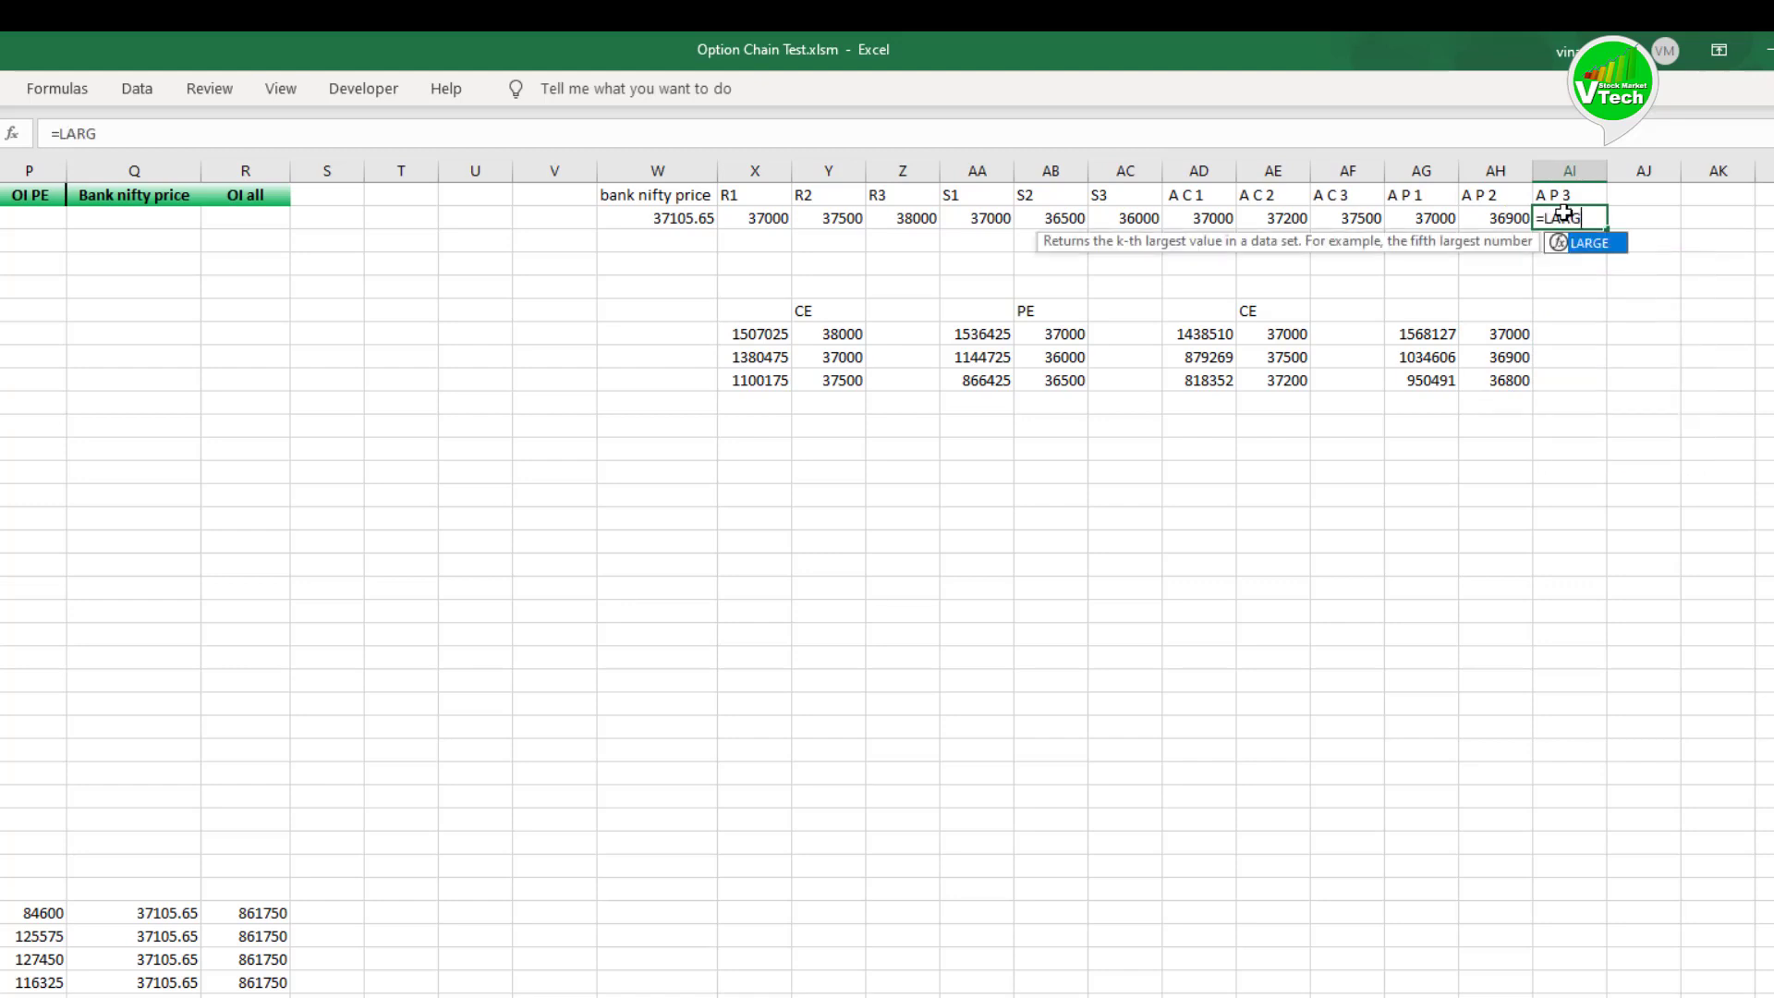
text(E()
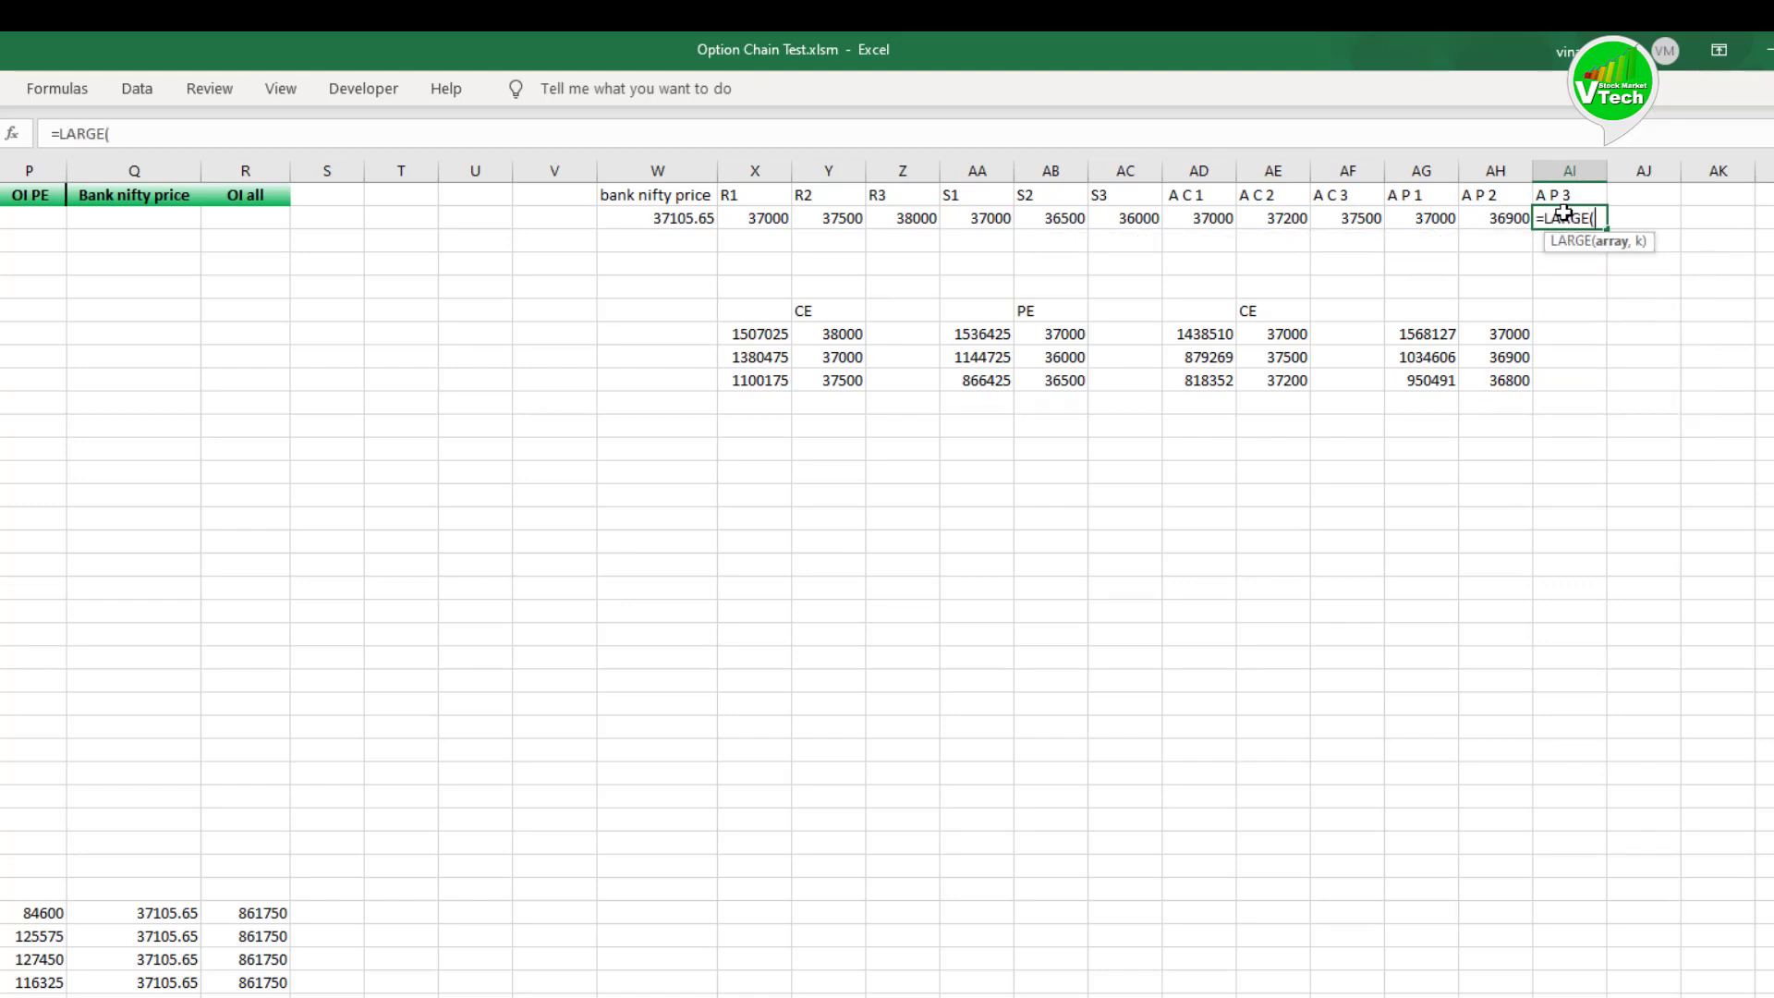
drag(1512, 334, 1504, 386)
key(F4)
text(,3)
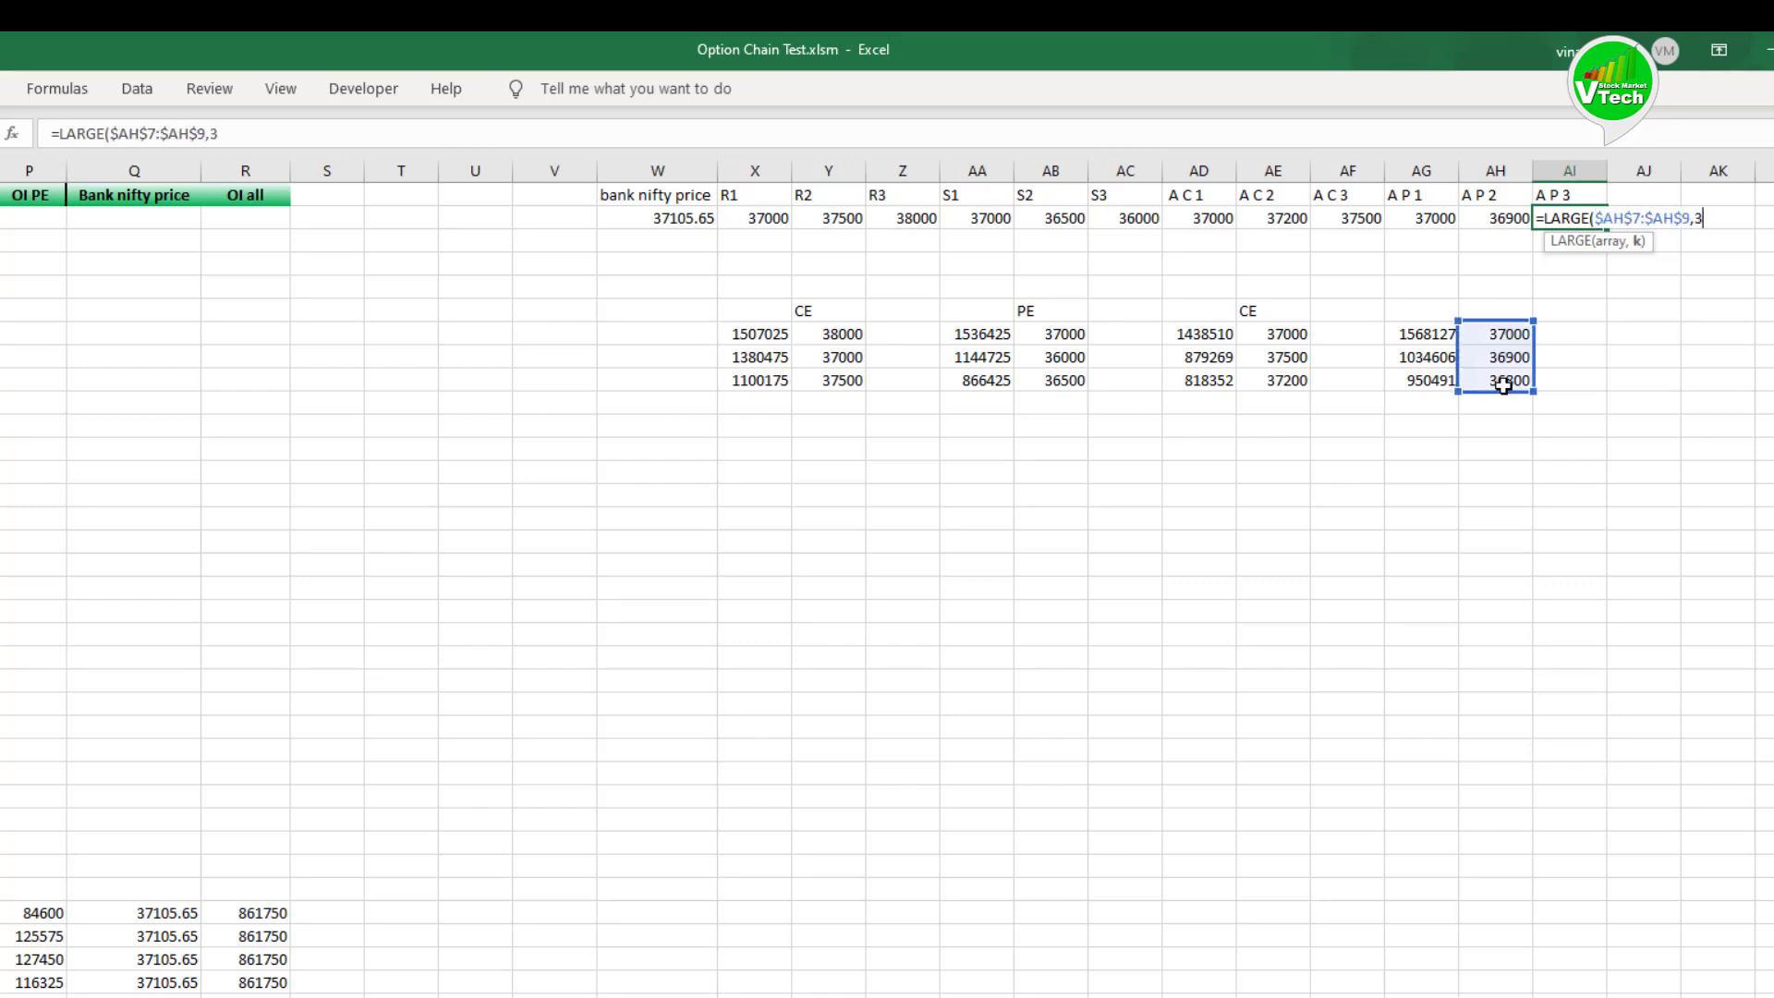
text())
key(Return)
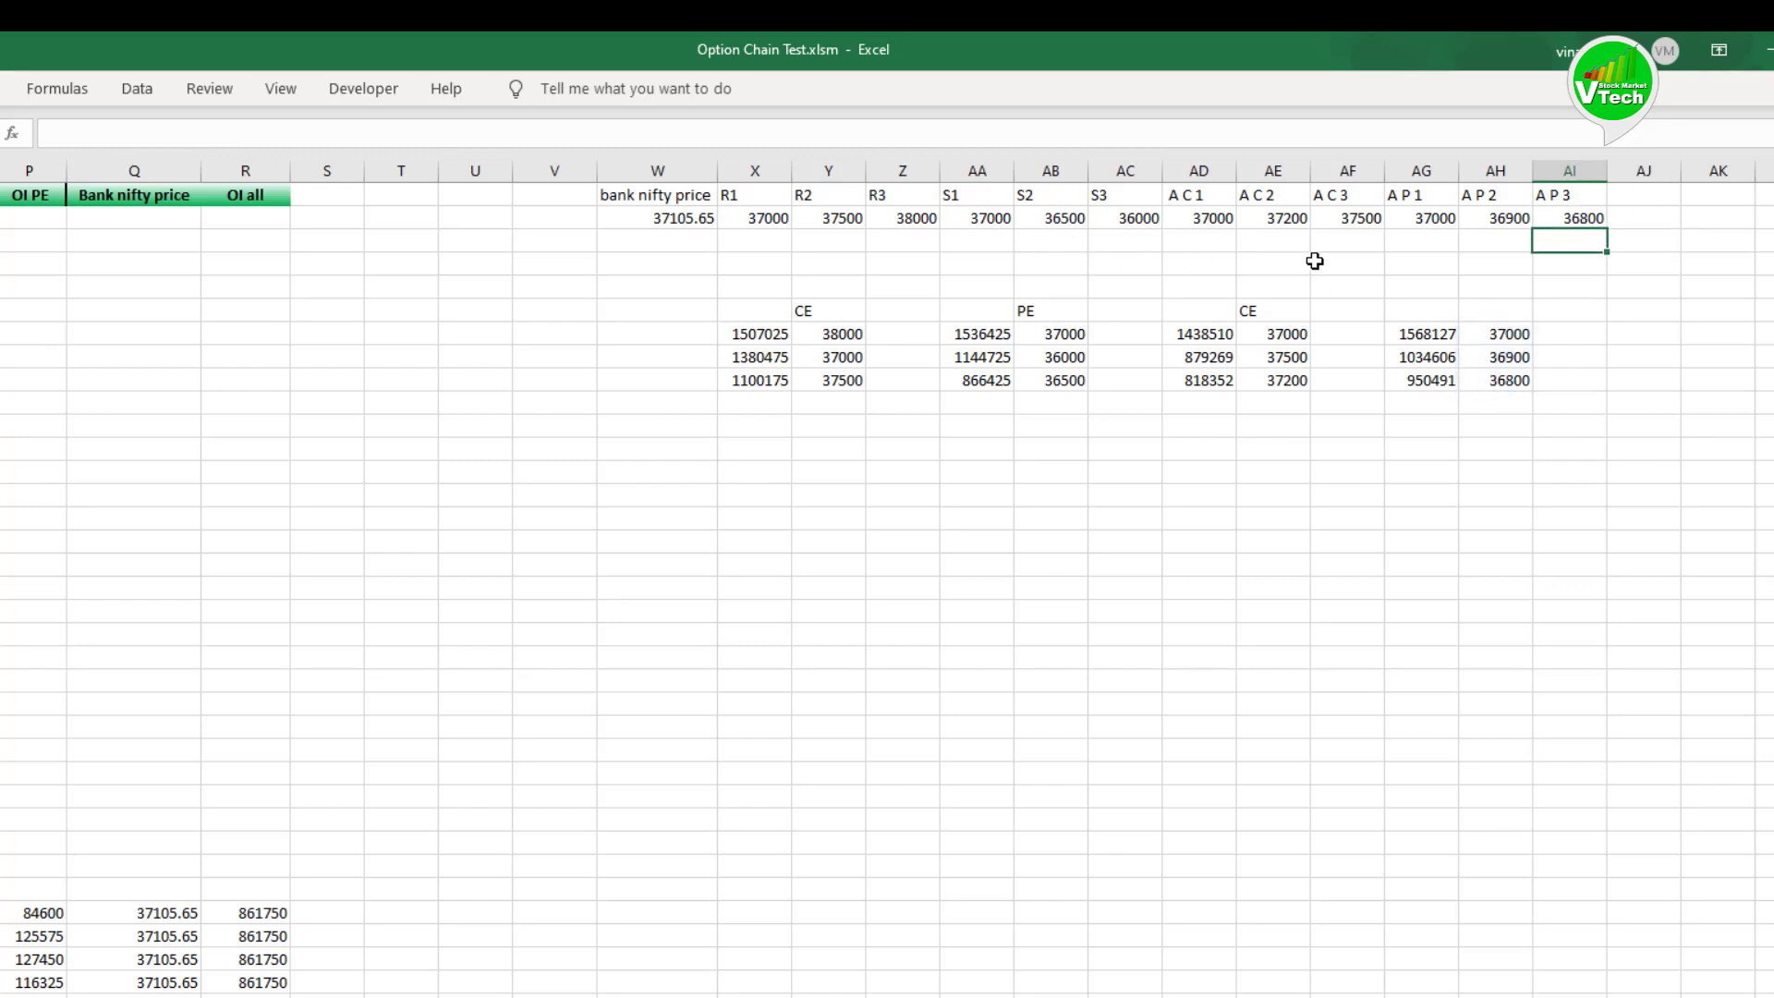
click(1421, 240)
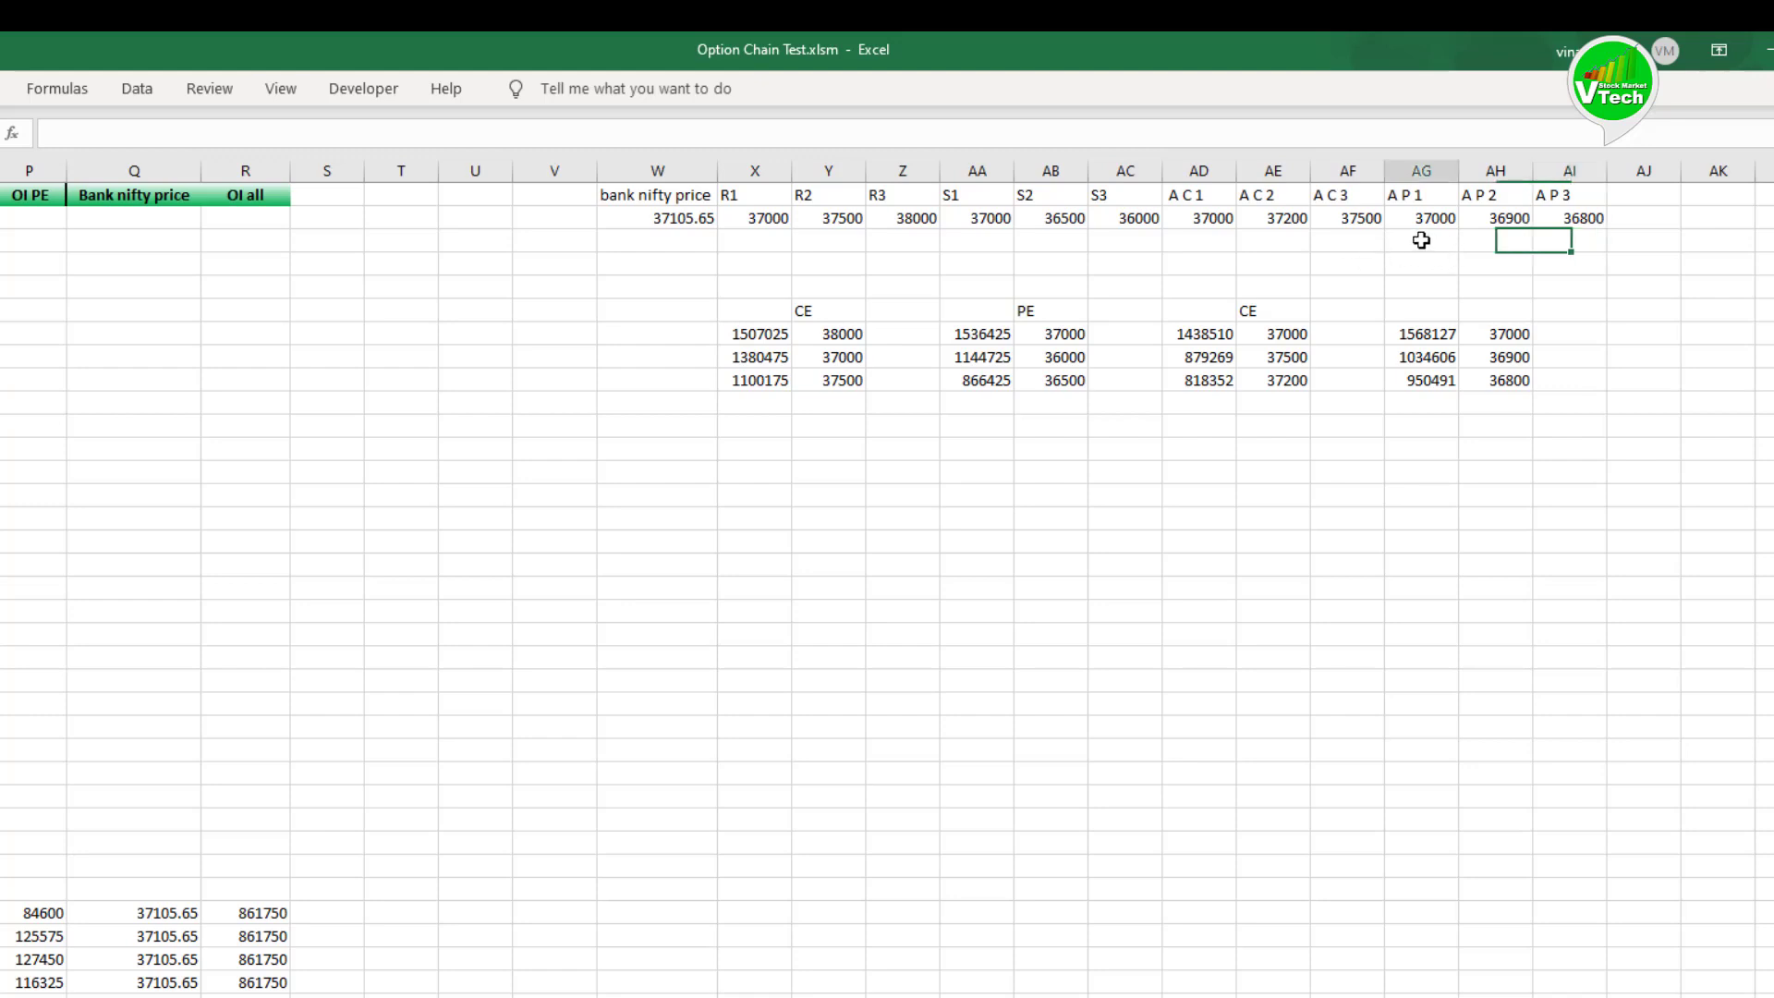
drag(1421, 240, 1550, 238)
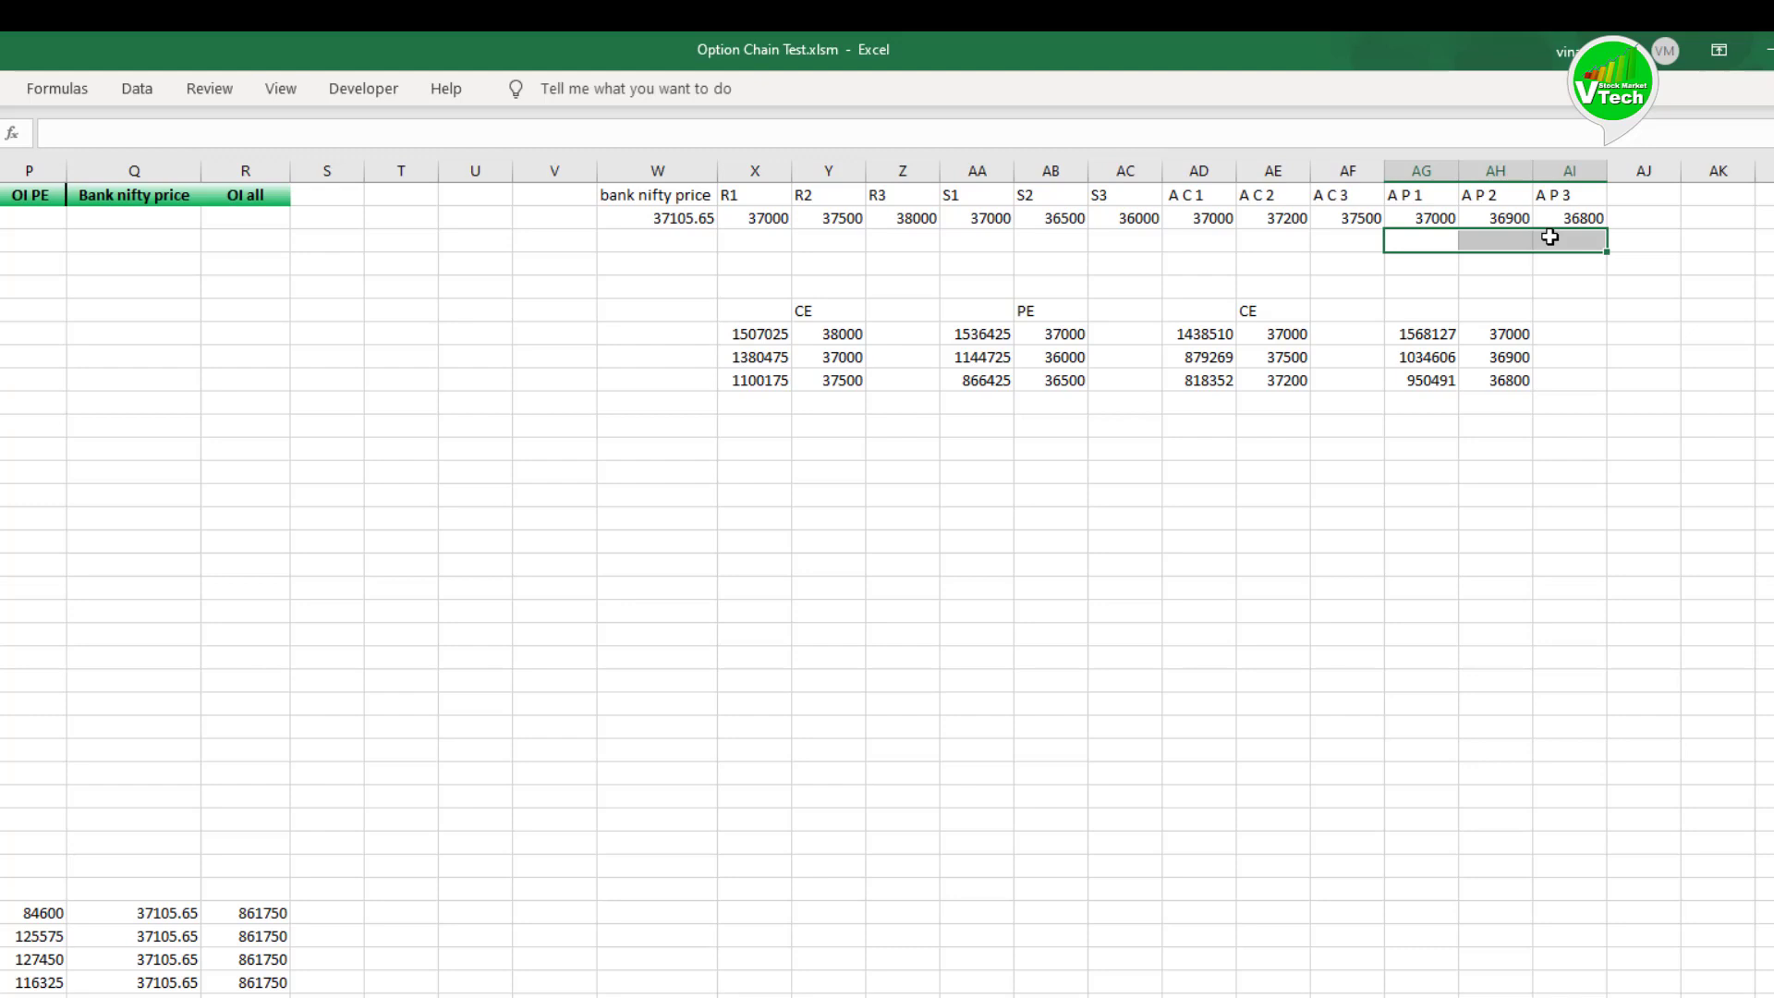
click(1207, 239)
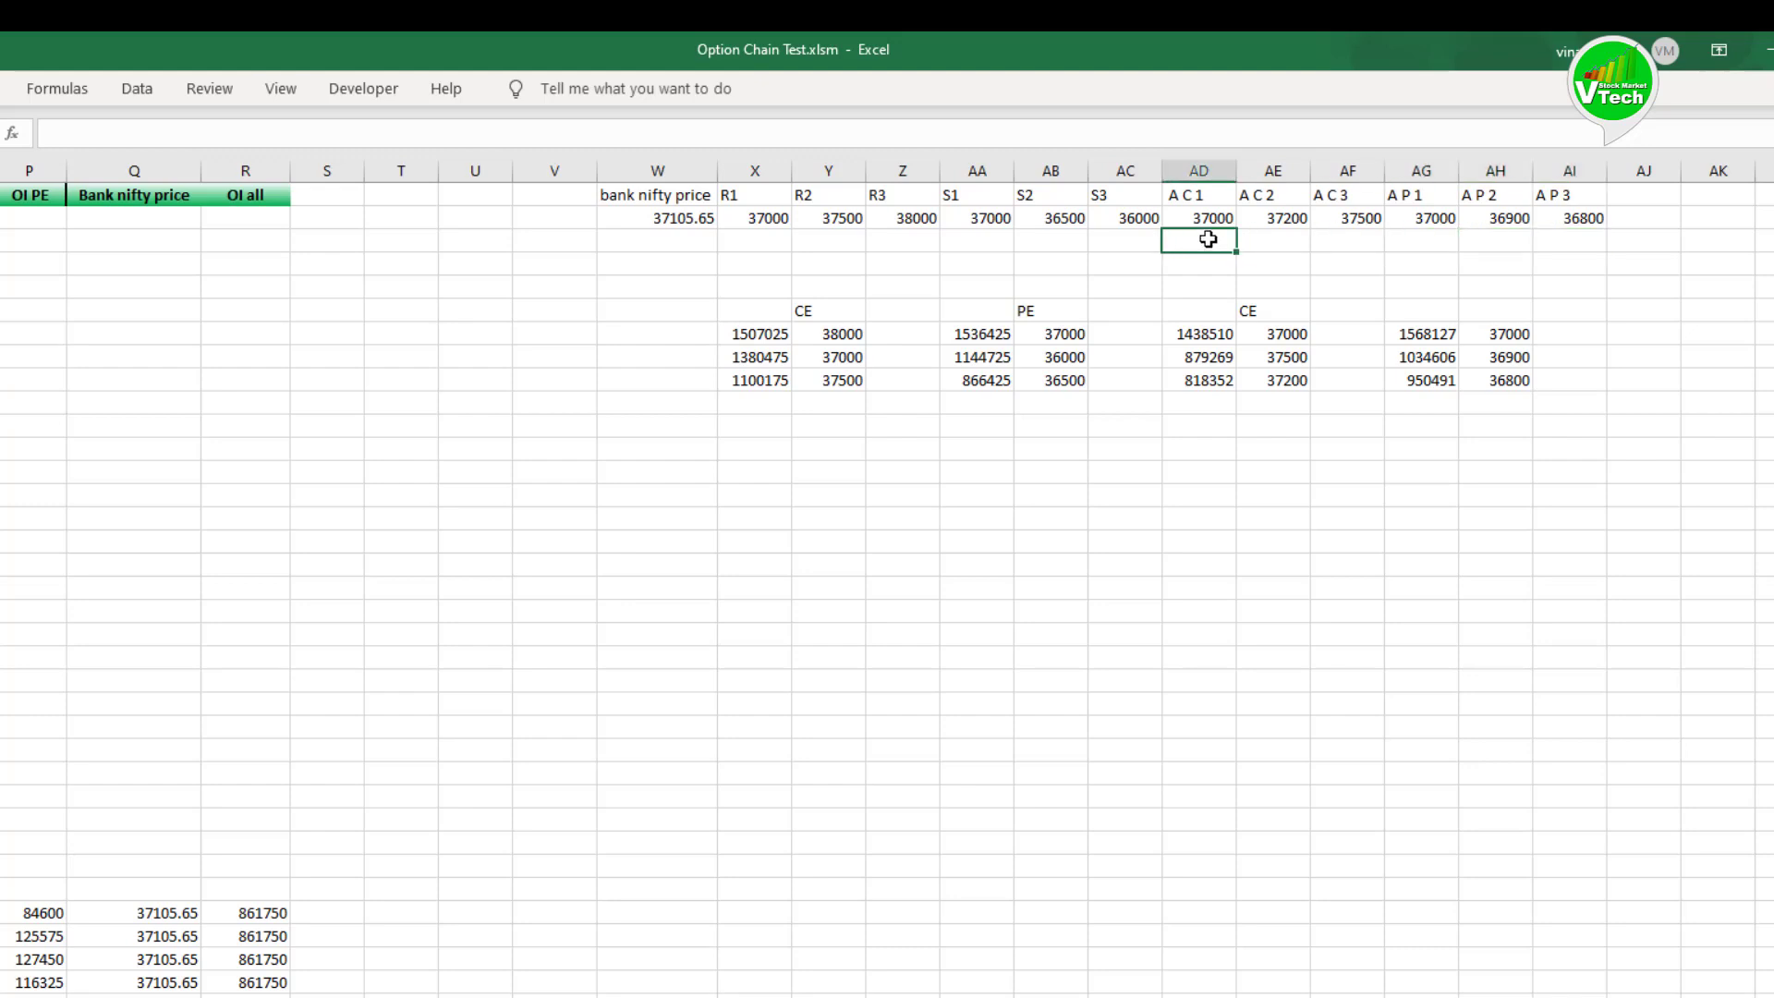
click(1269, 239)
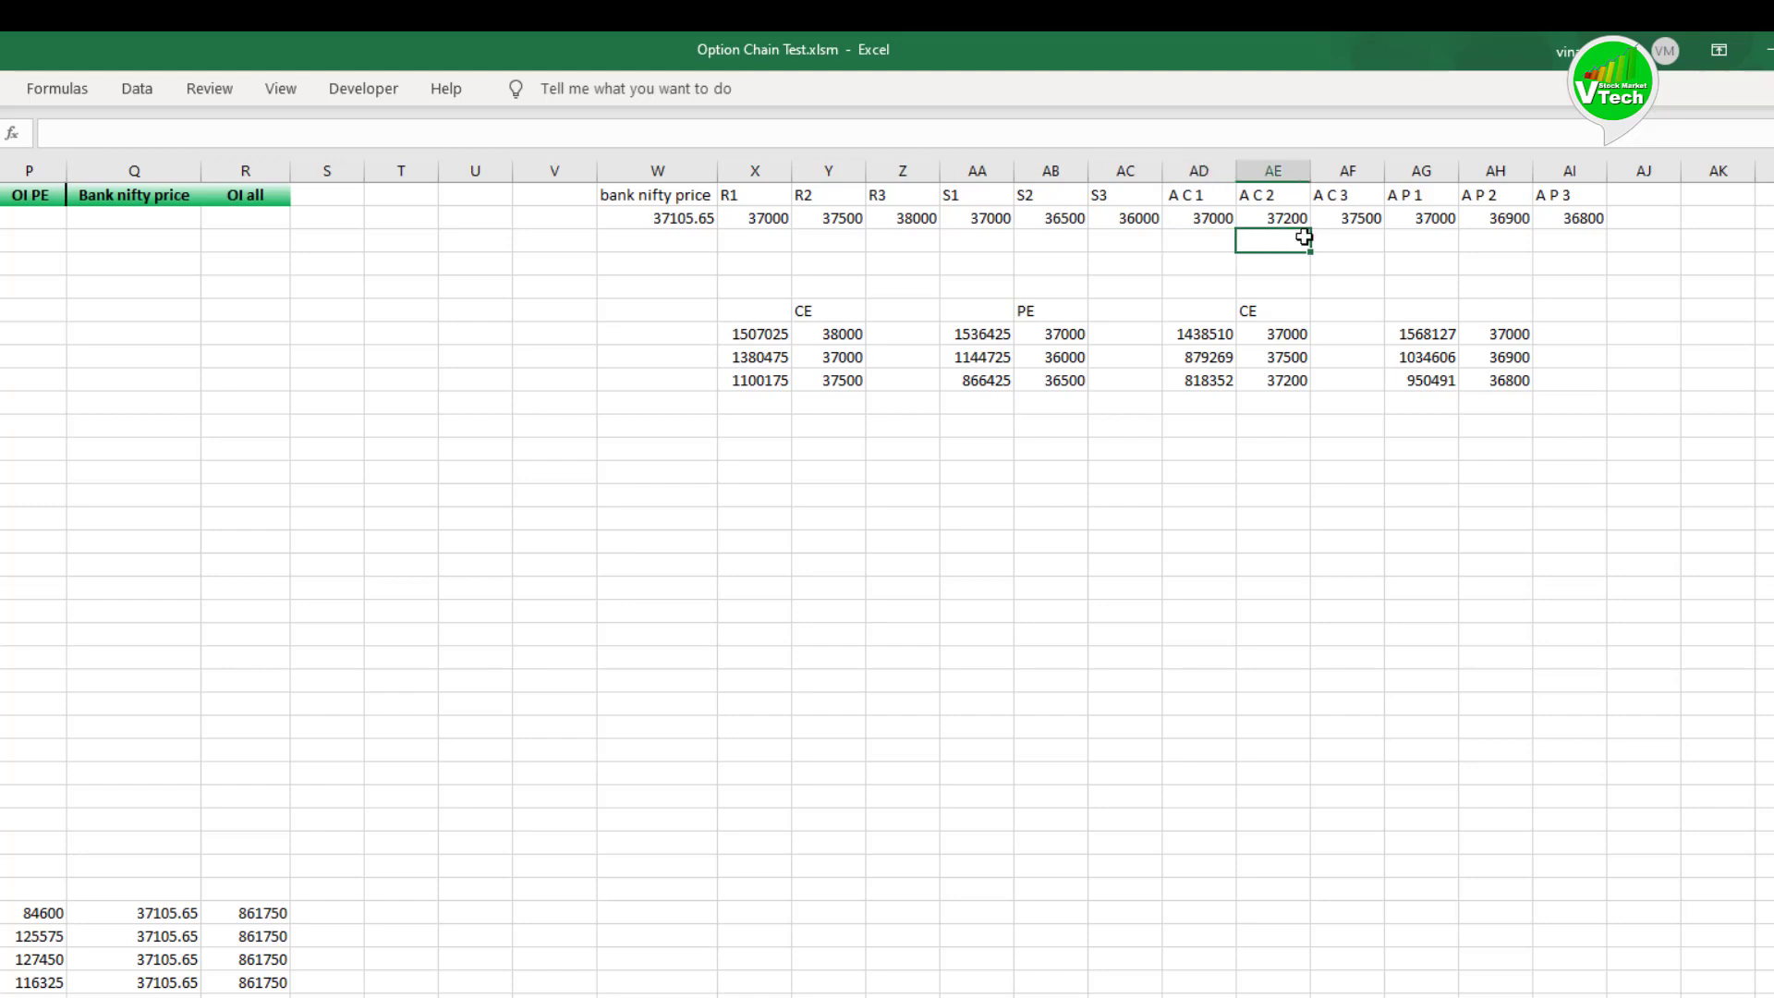
click(1337, 238)
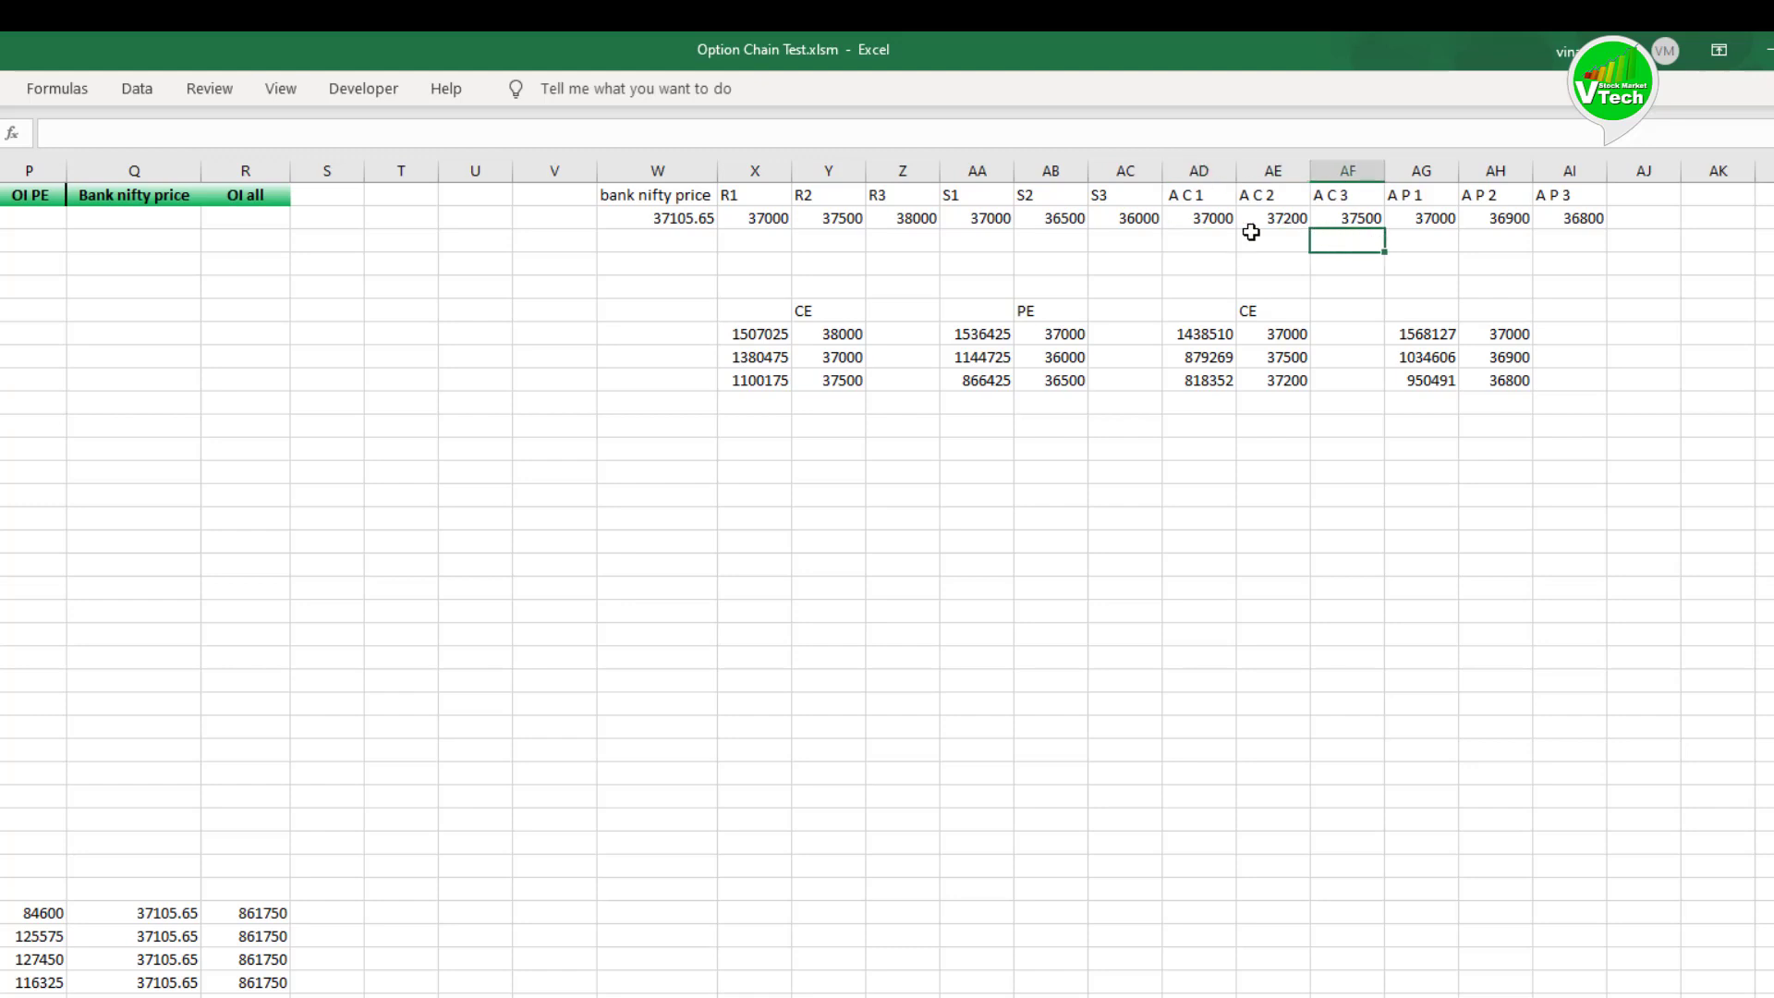
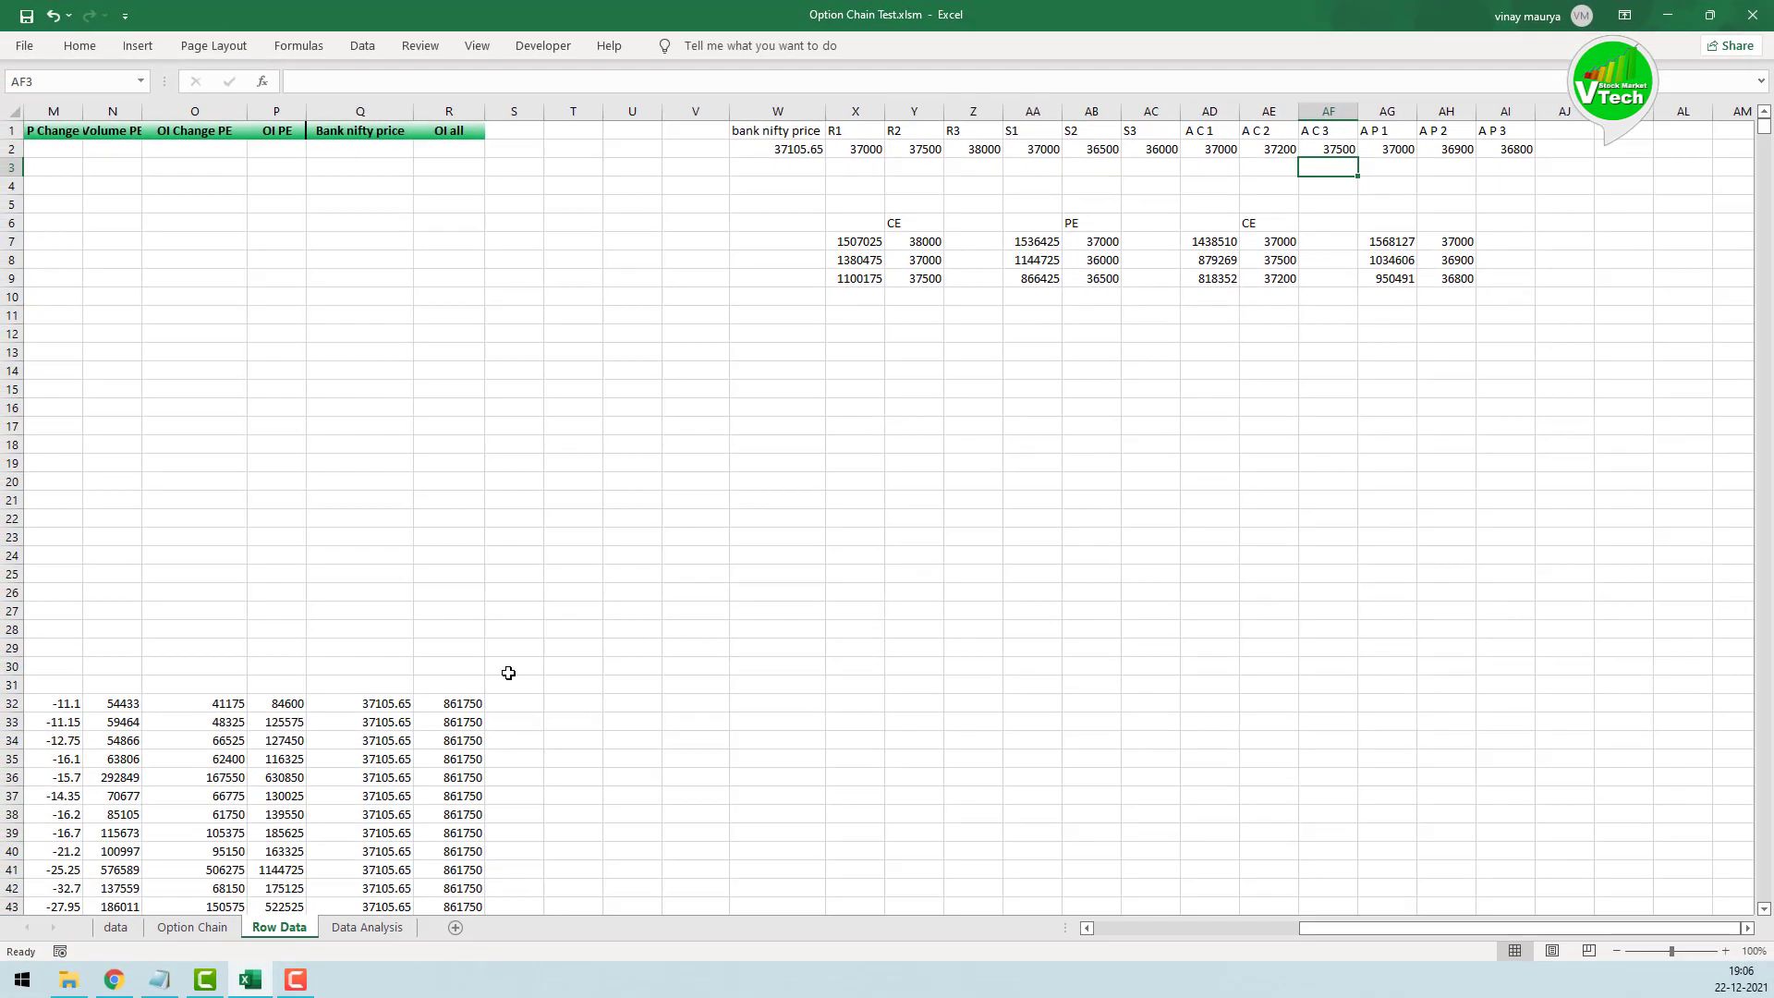
Step: Add a new worksheet between Row Data and Data Analysis and name it EOD DATA
click(456, 928)
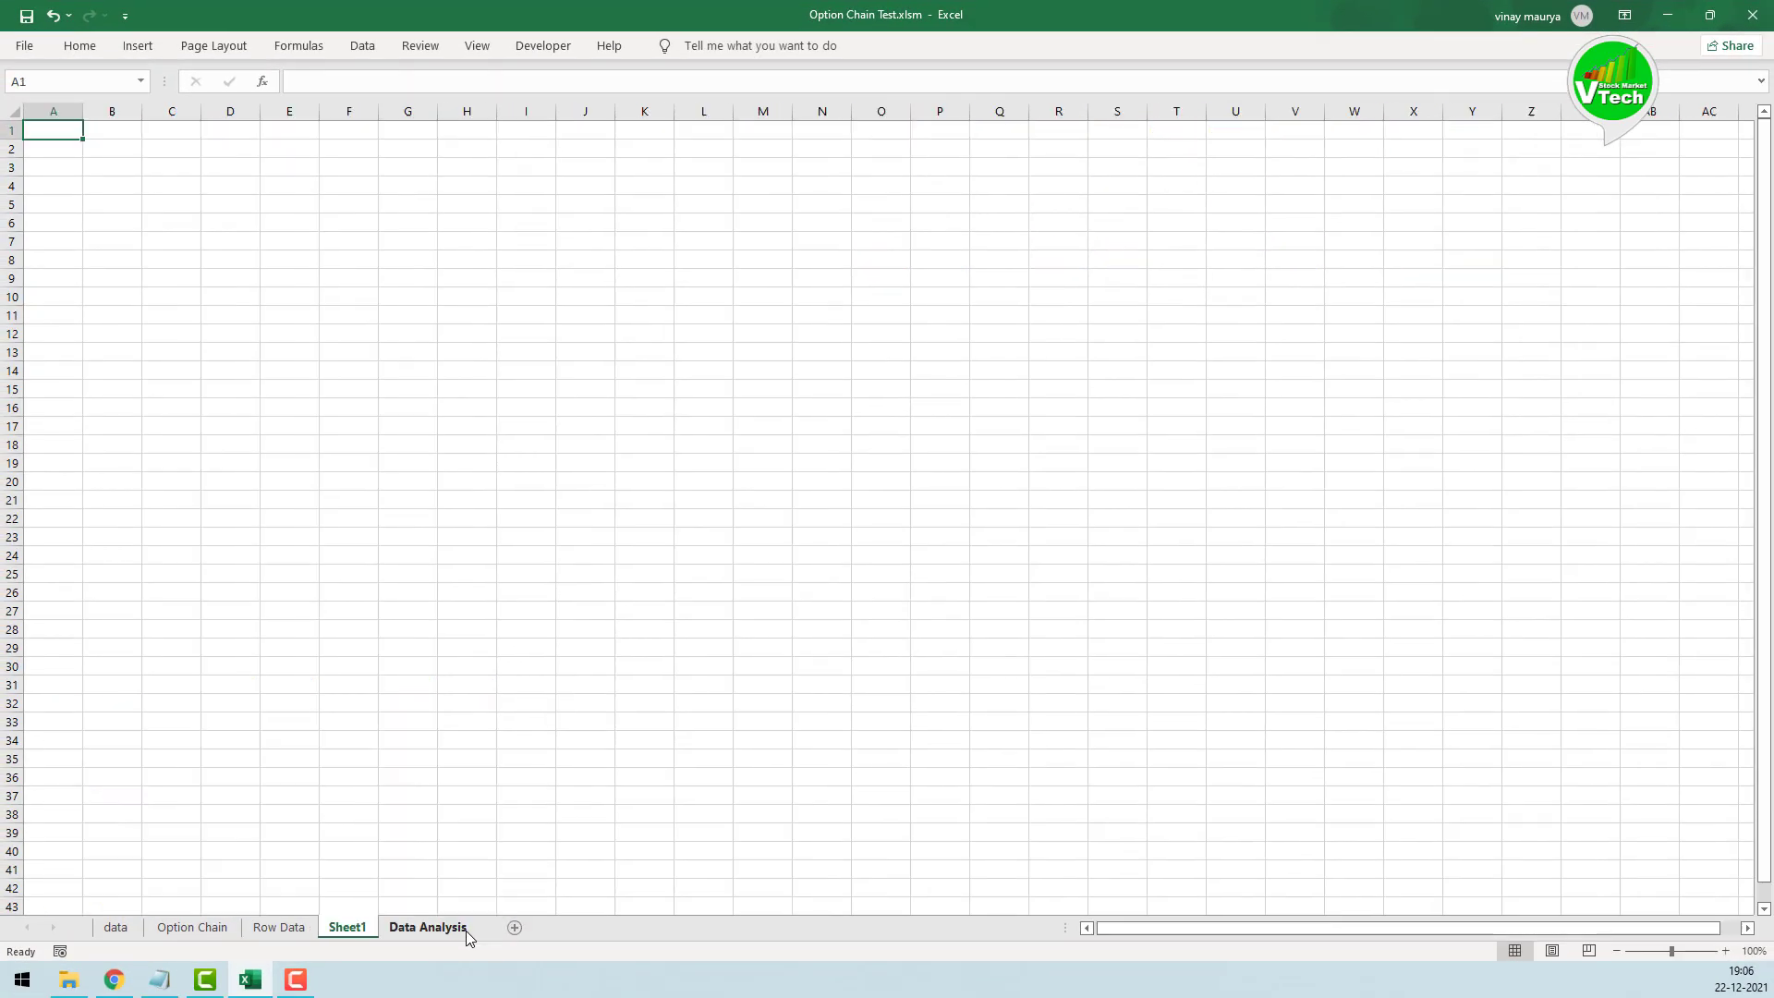
right_click(346, 936)
click(394, 739)
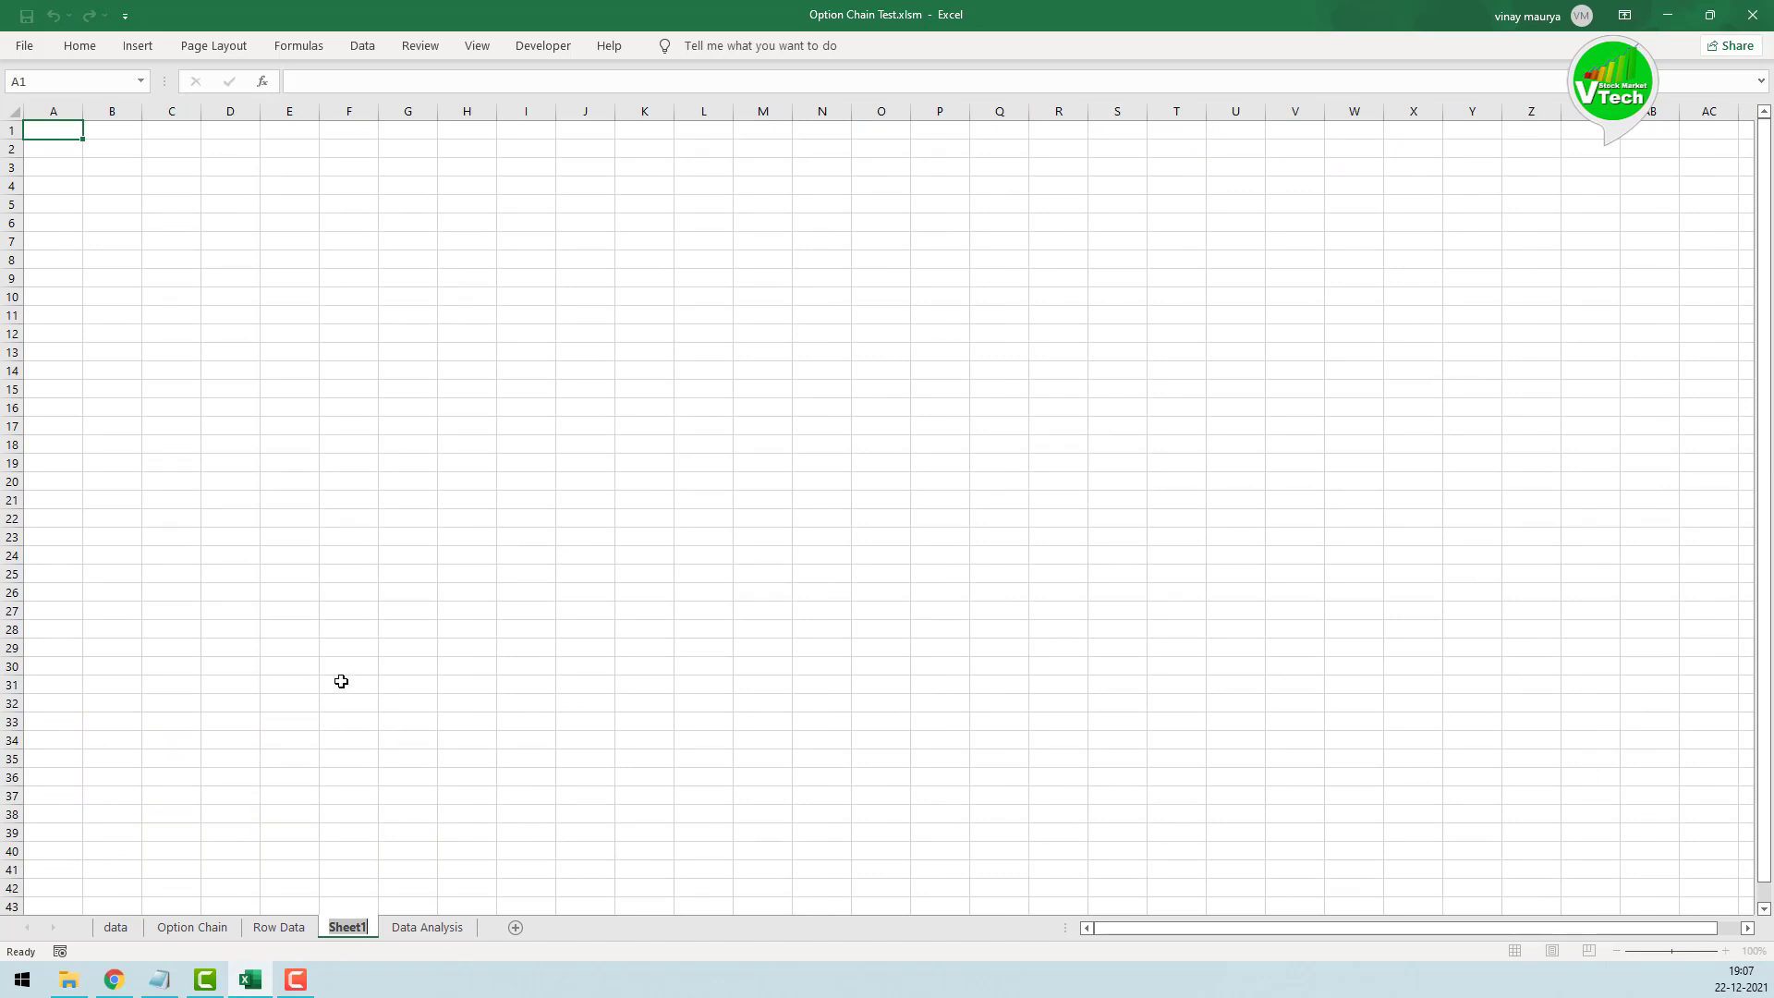
text(EOD)
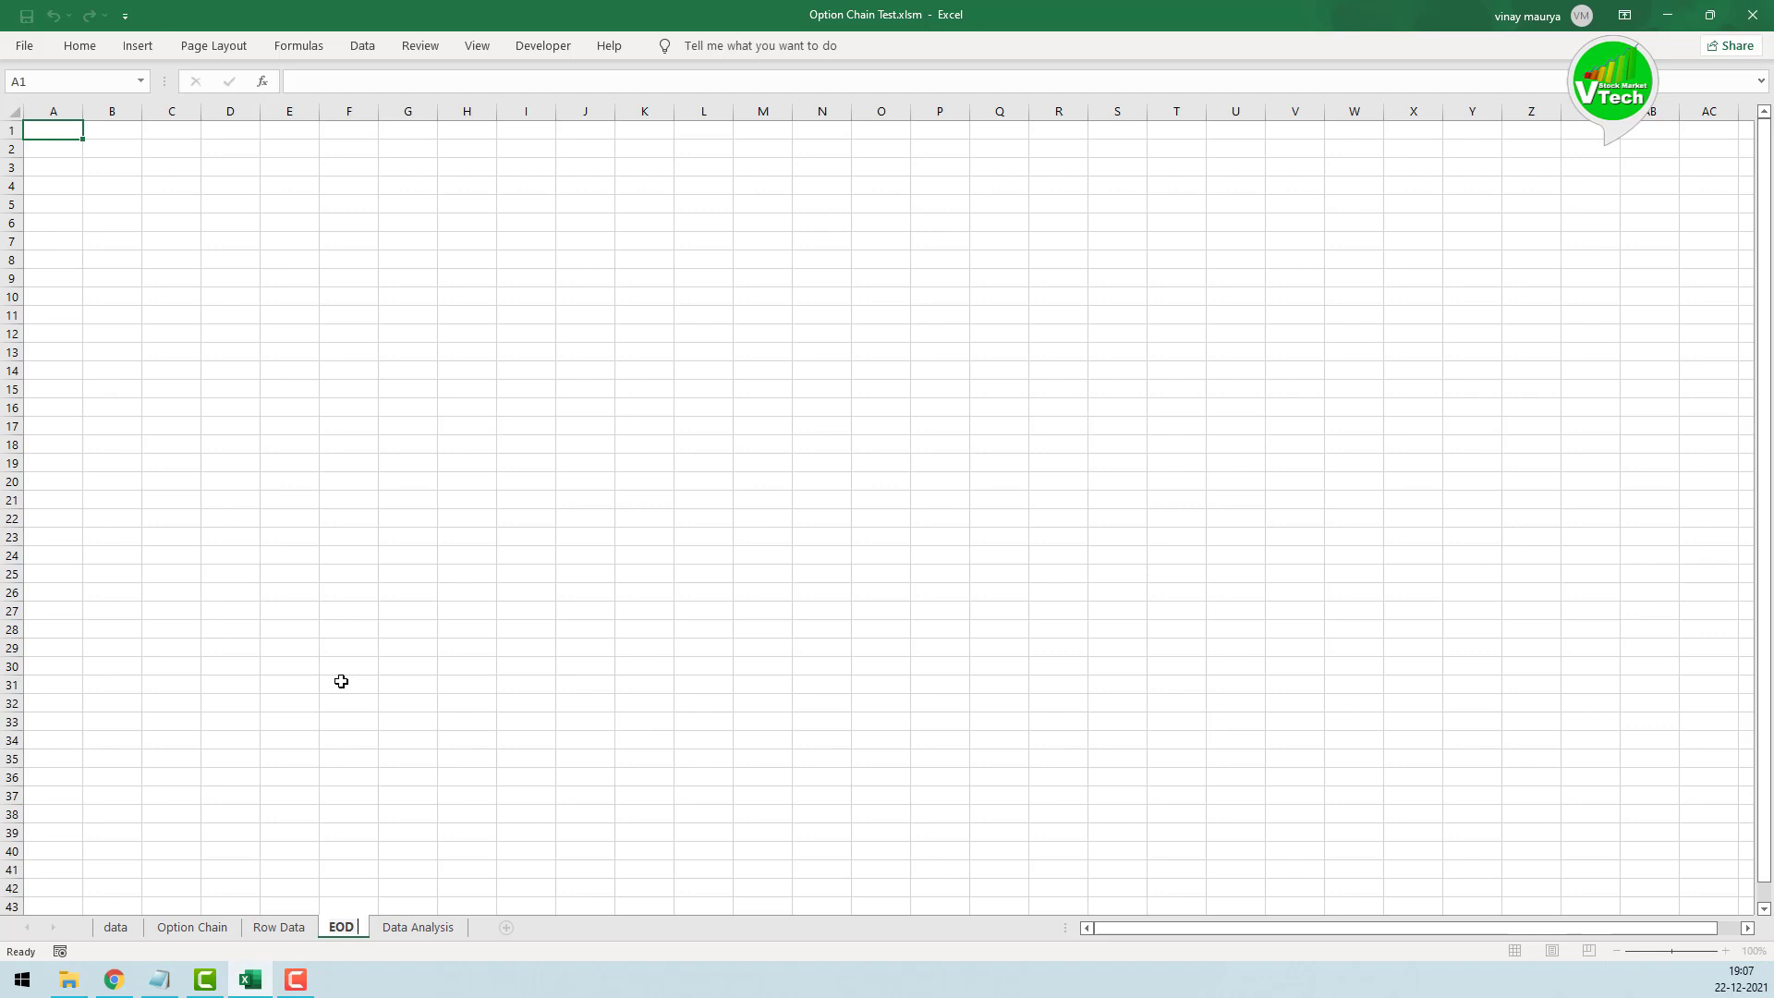
text( DATA)
click(341, 681)
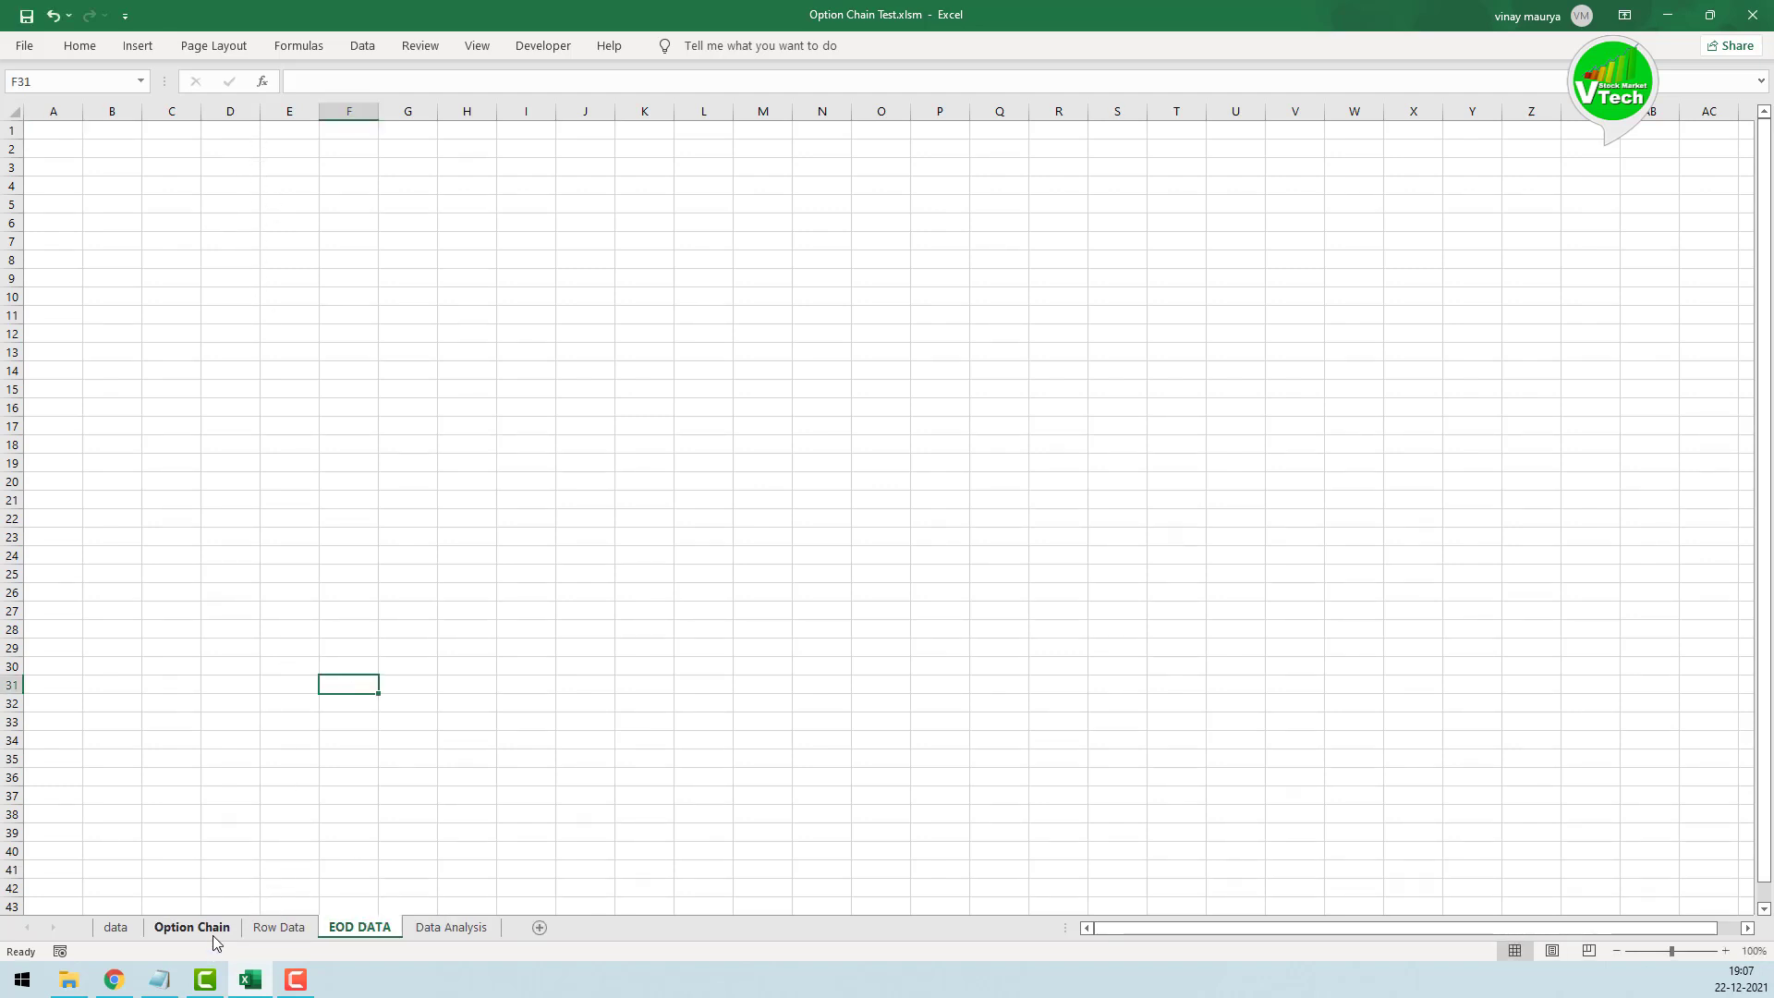
Step: Copy the header cells W1:AI1 from the Row Data sheet into row 1 of the EOD DATA sheet, starting at B1
click(282, 927)
drag(776, 130, 1516, 111)
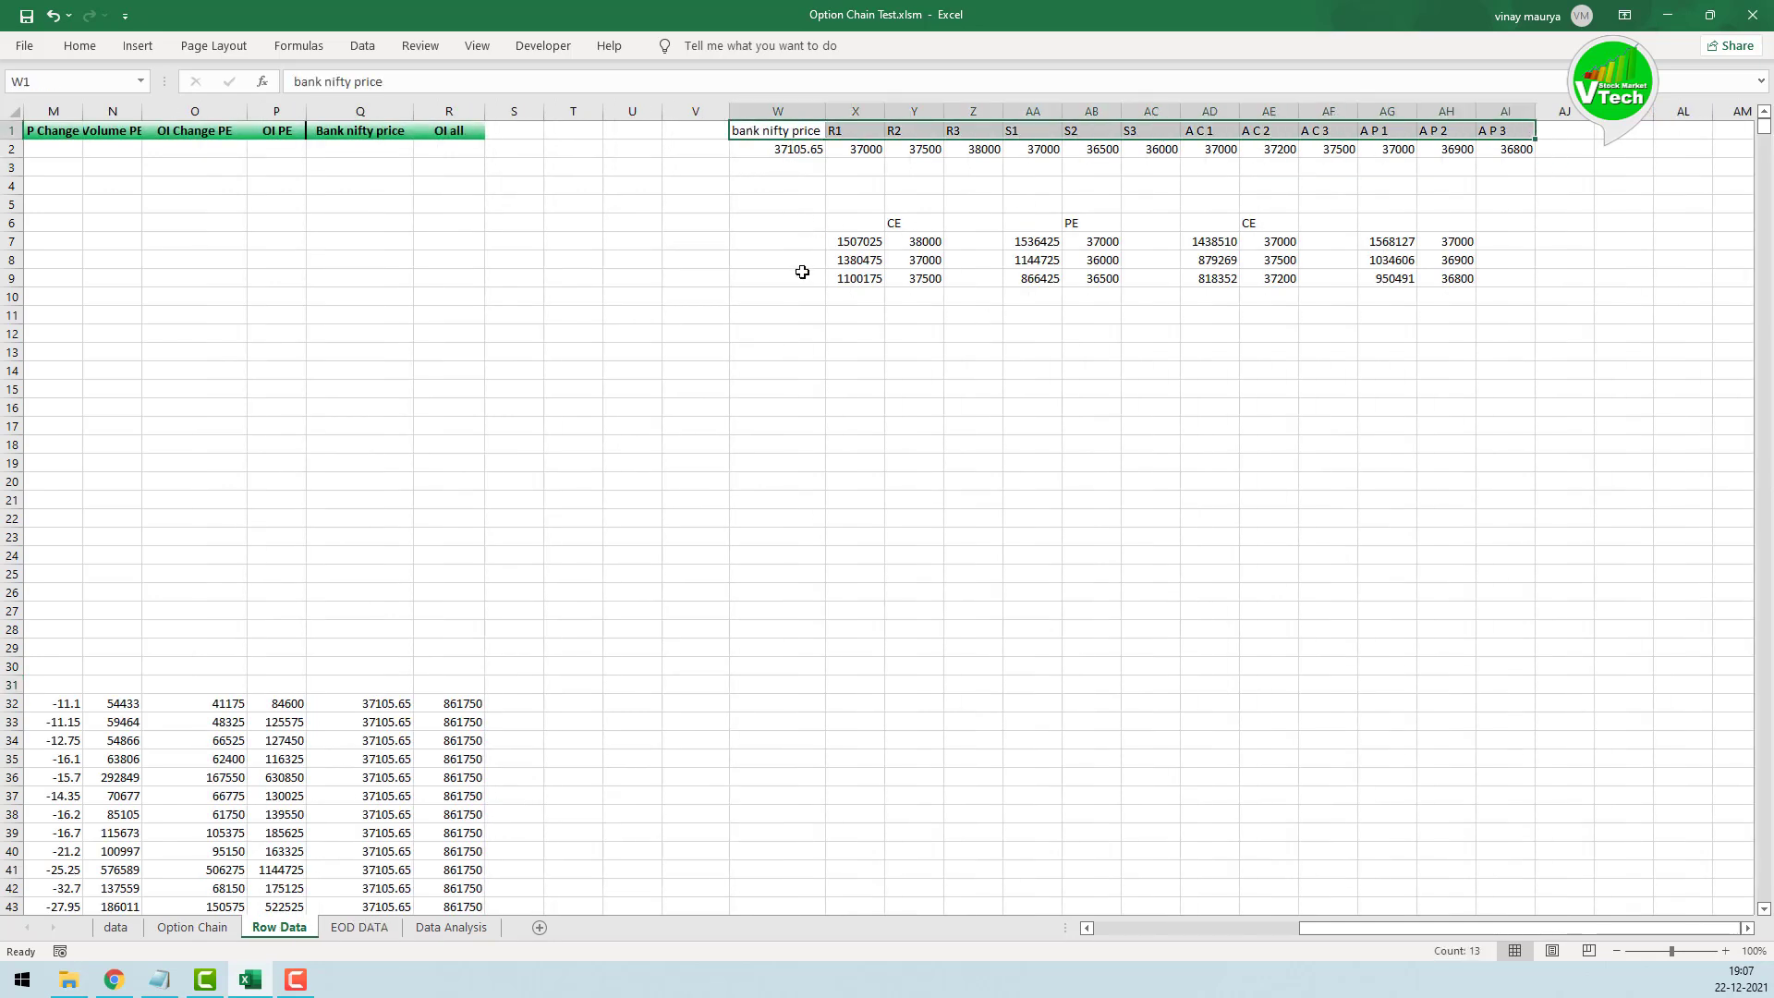
key(ctrl+c)
click(359, 927)
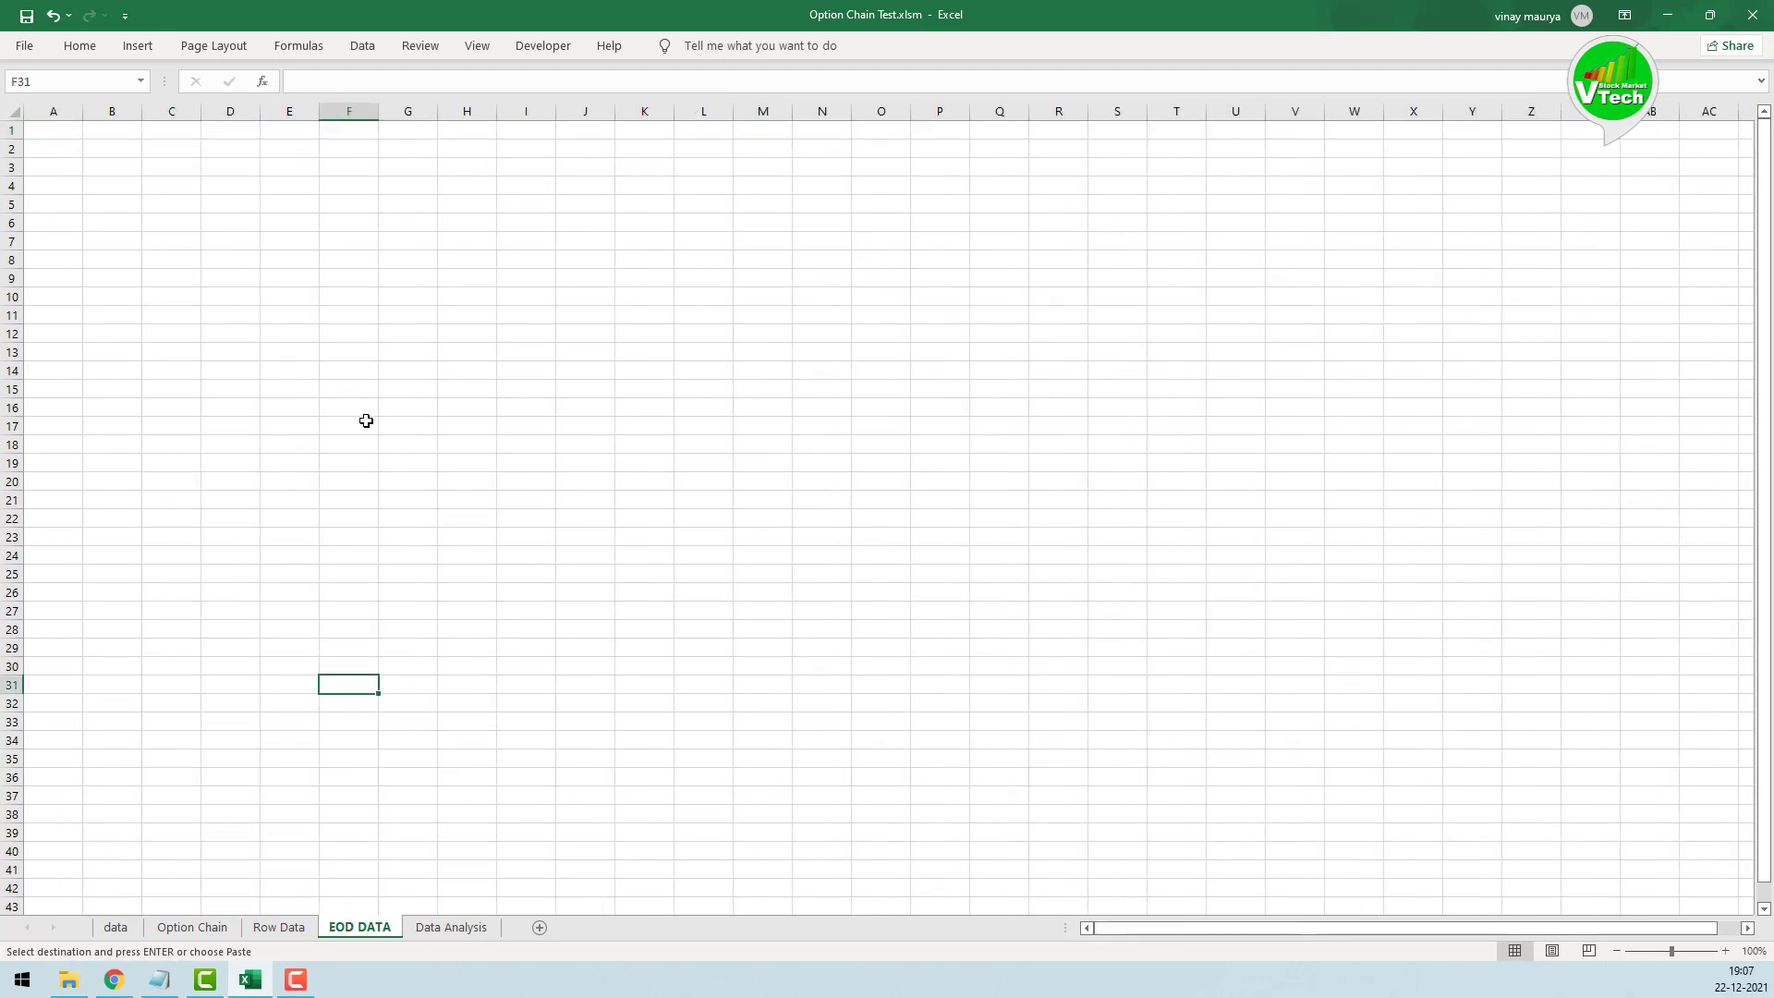
click(107, 133)
key(ctrl+v)
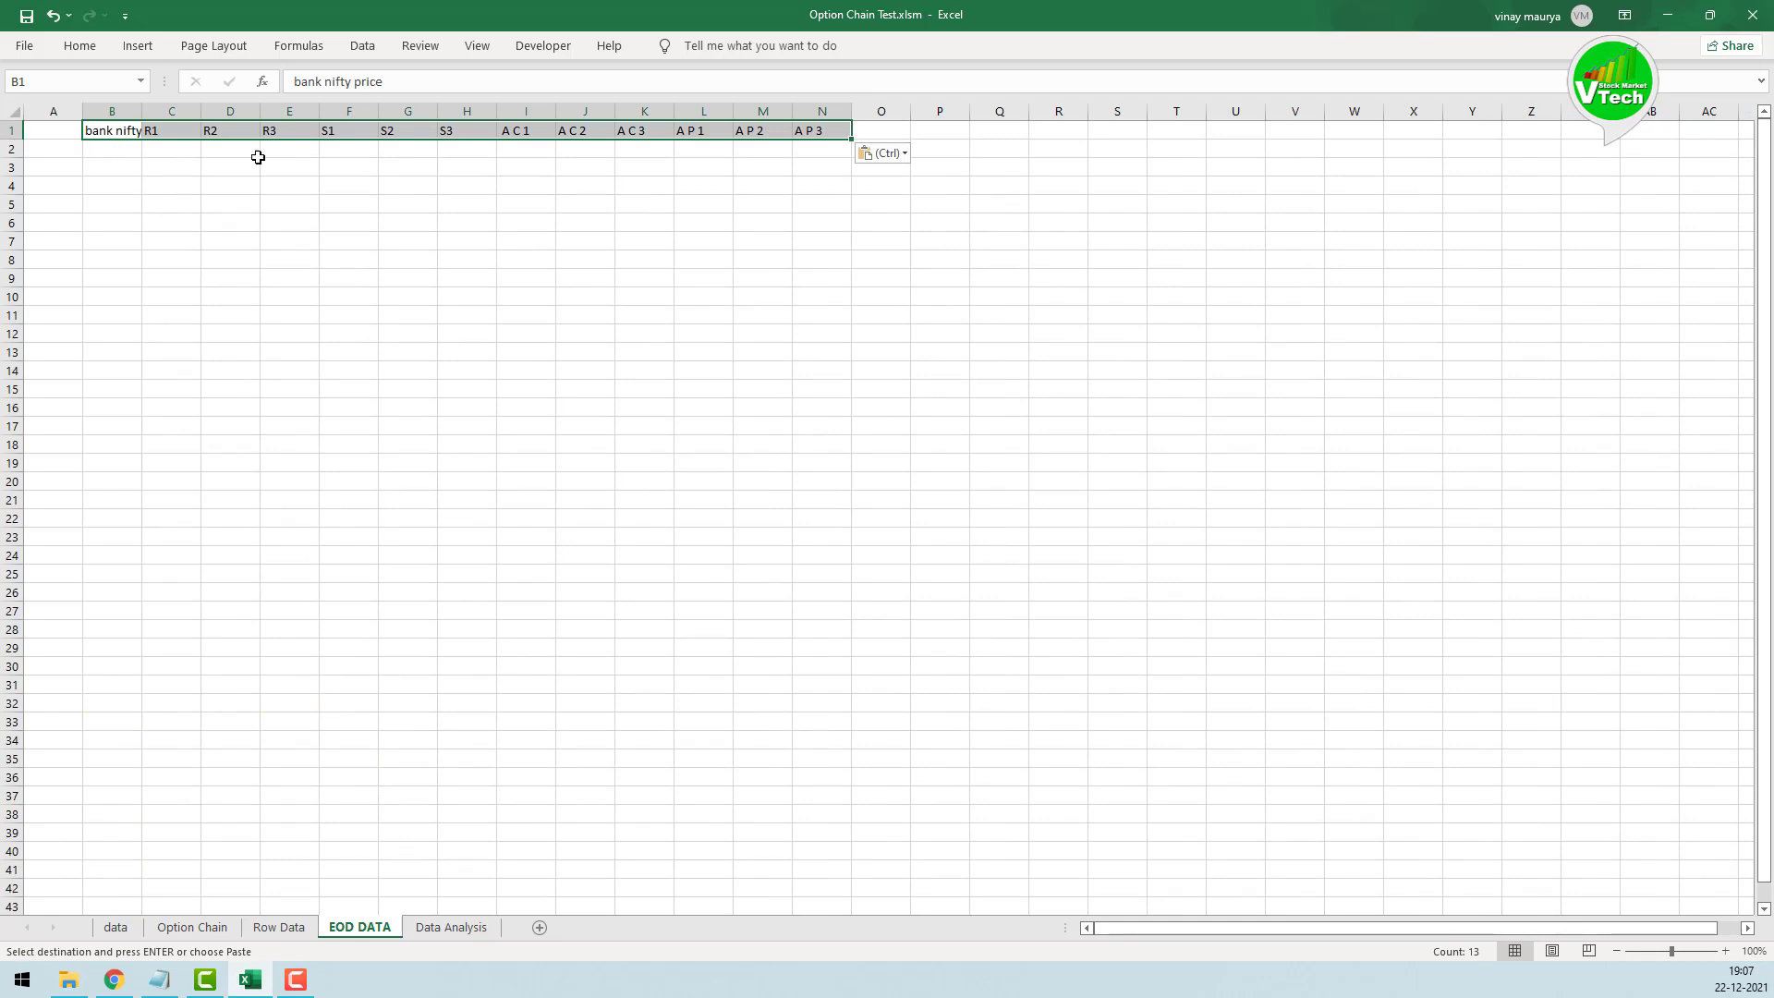
click(92, 150)
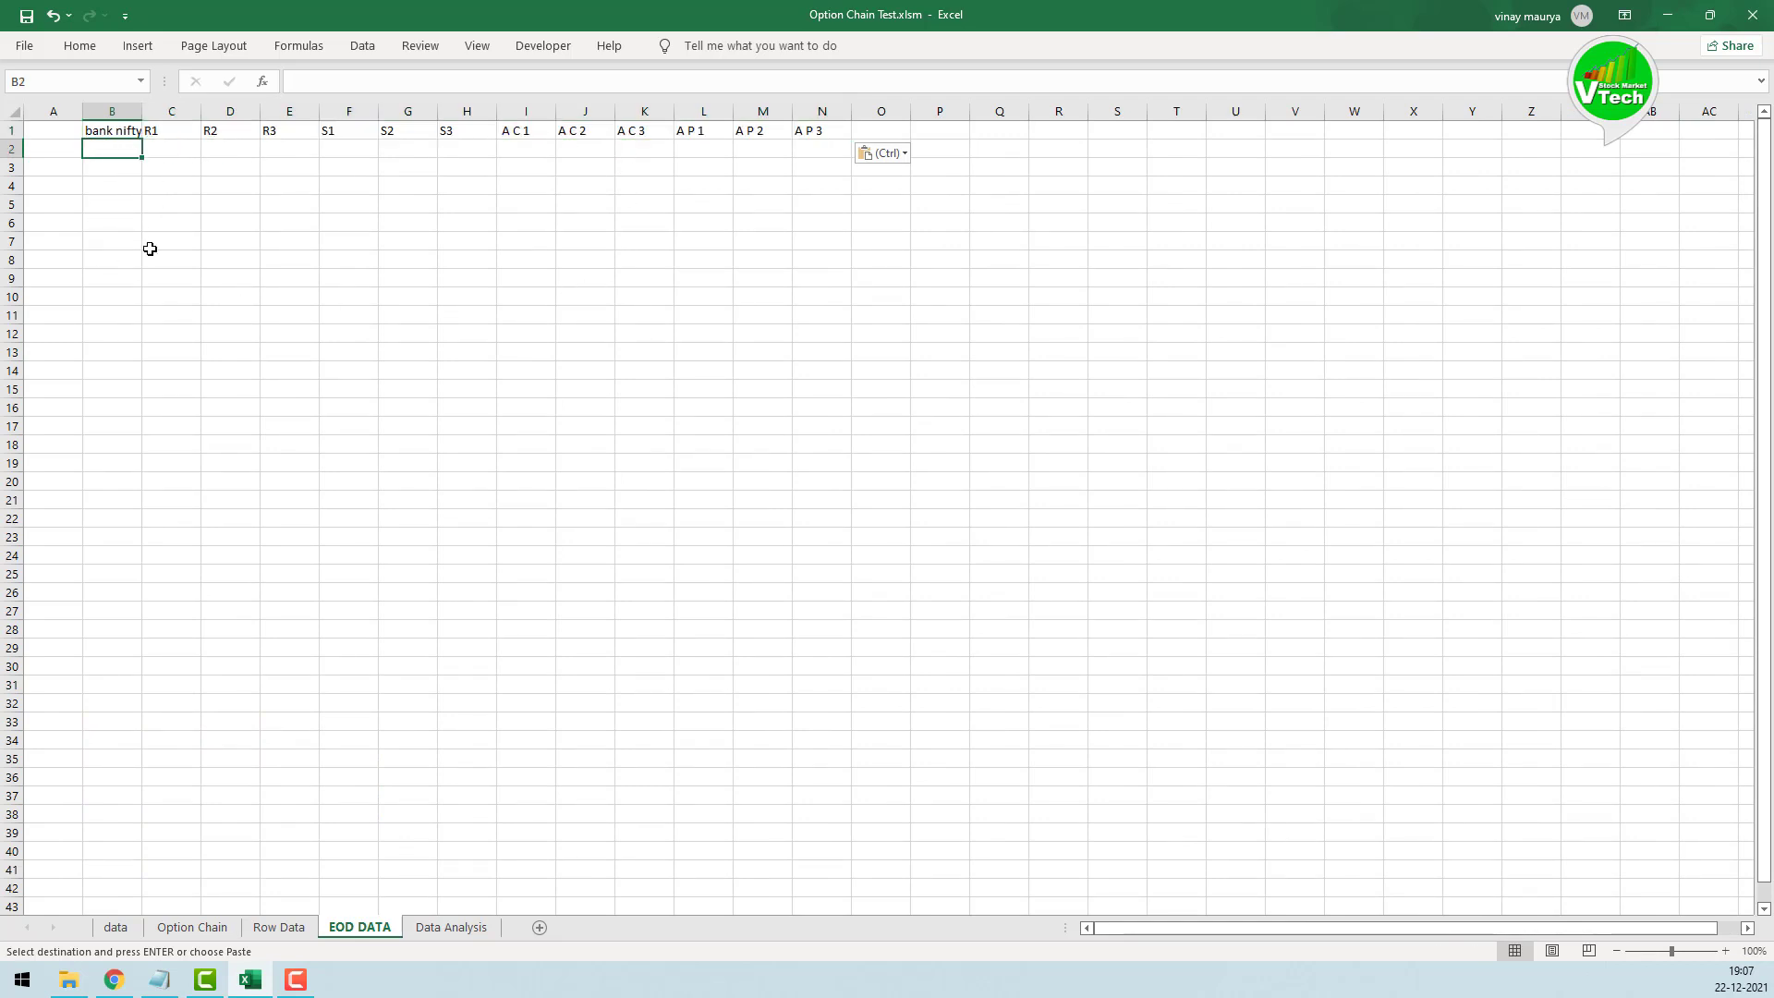
Step: Open the workbook's Visual Basic editor and insert a new code module named EODData
click(543, 47)
click(4, 98)
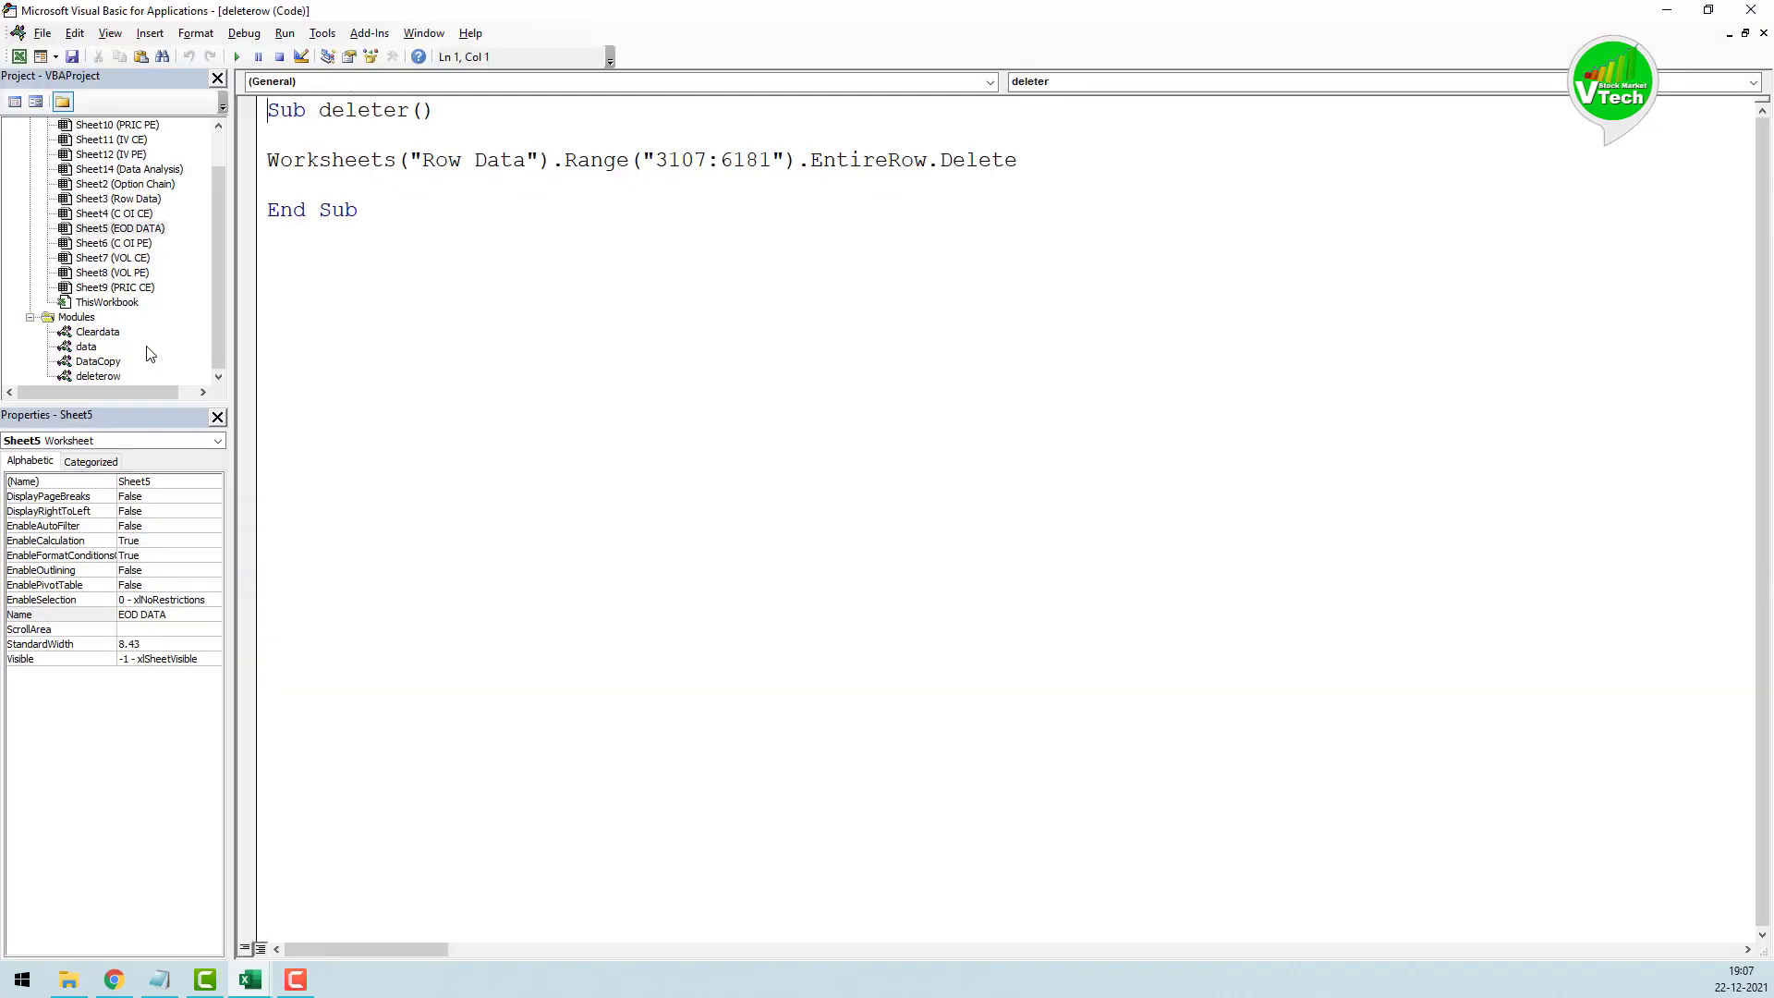
click(55, 57)
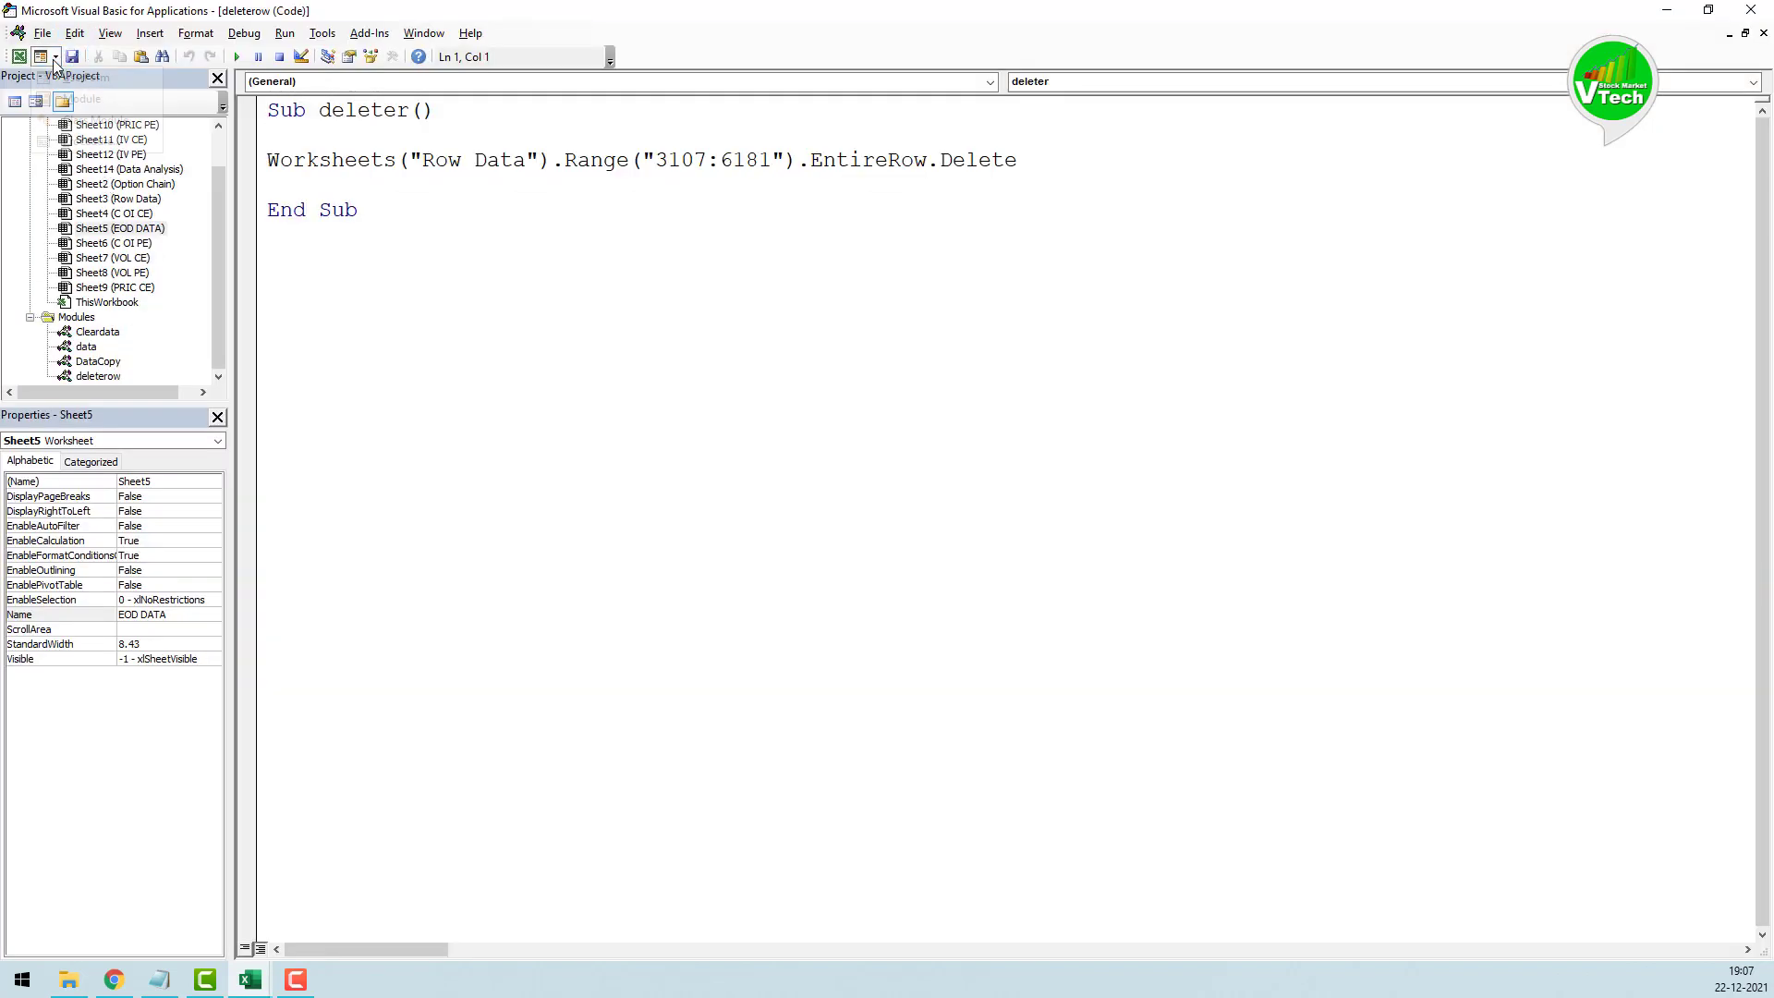
click(76, 105)
click(87, 483)
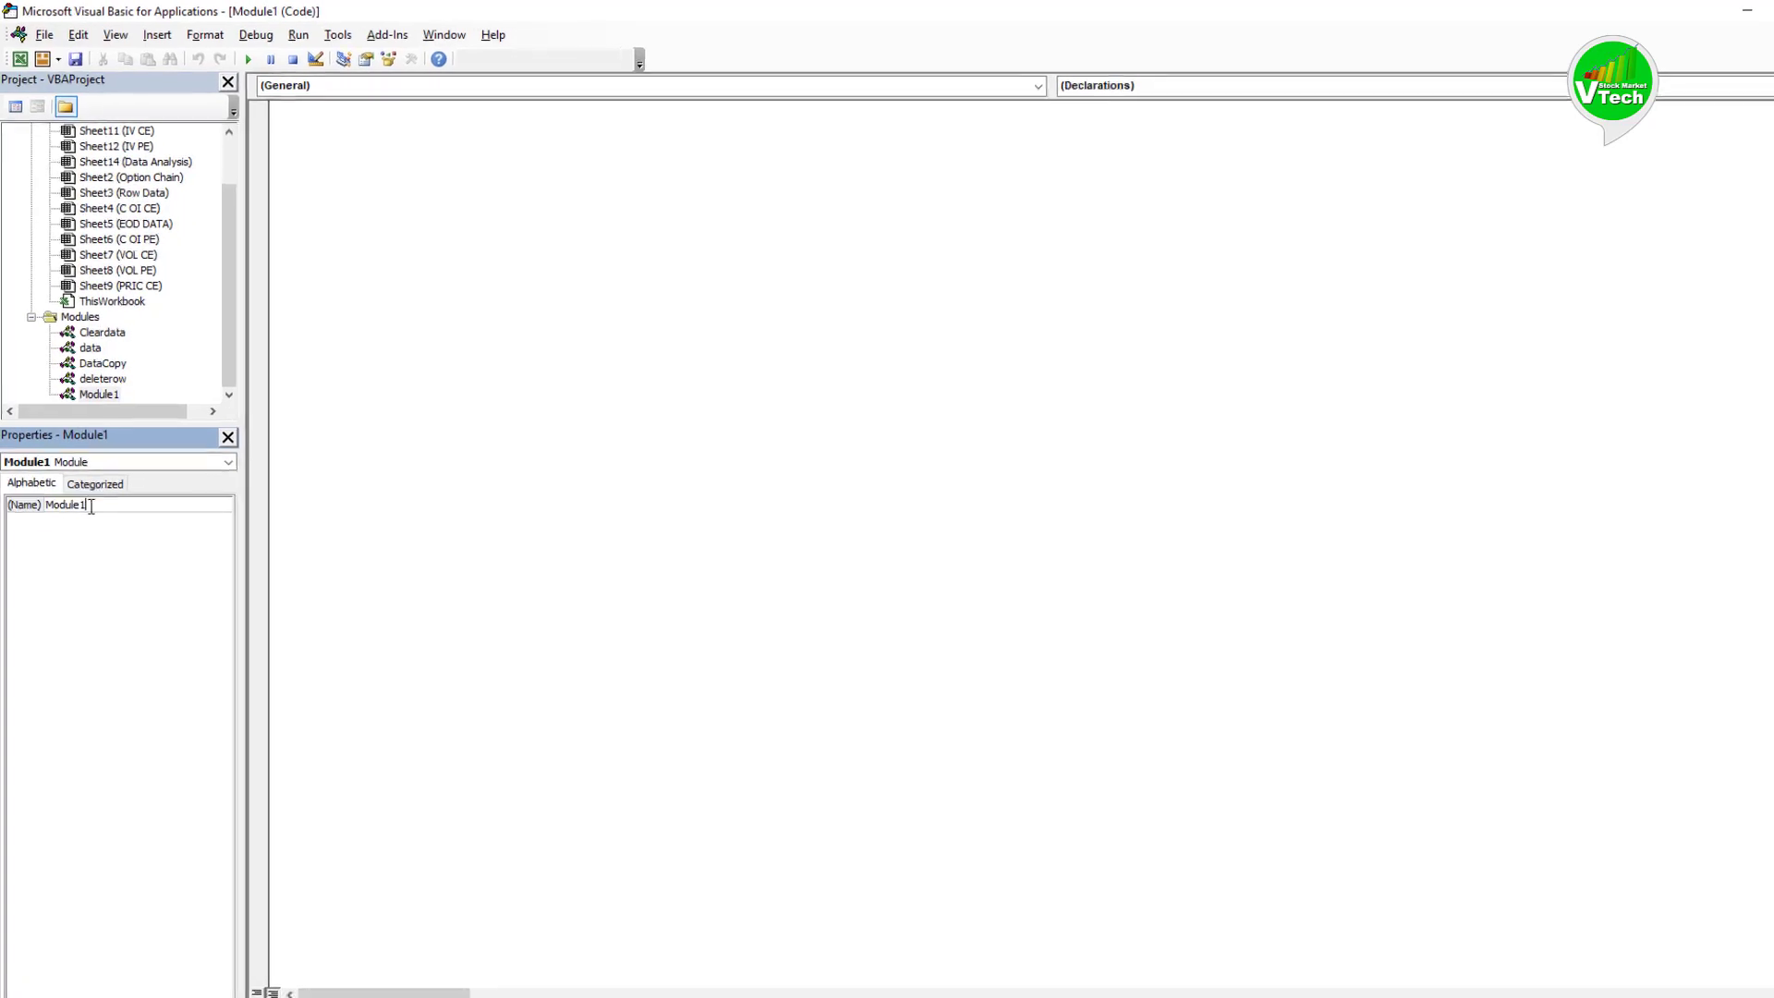
double_click(91, 505)
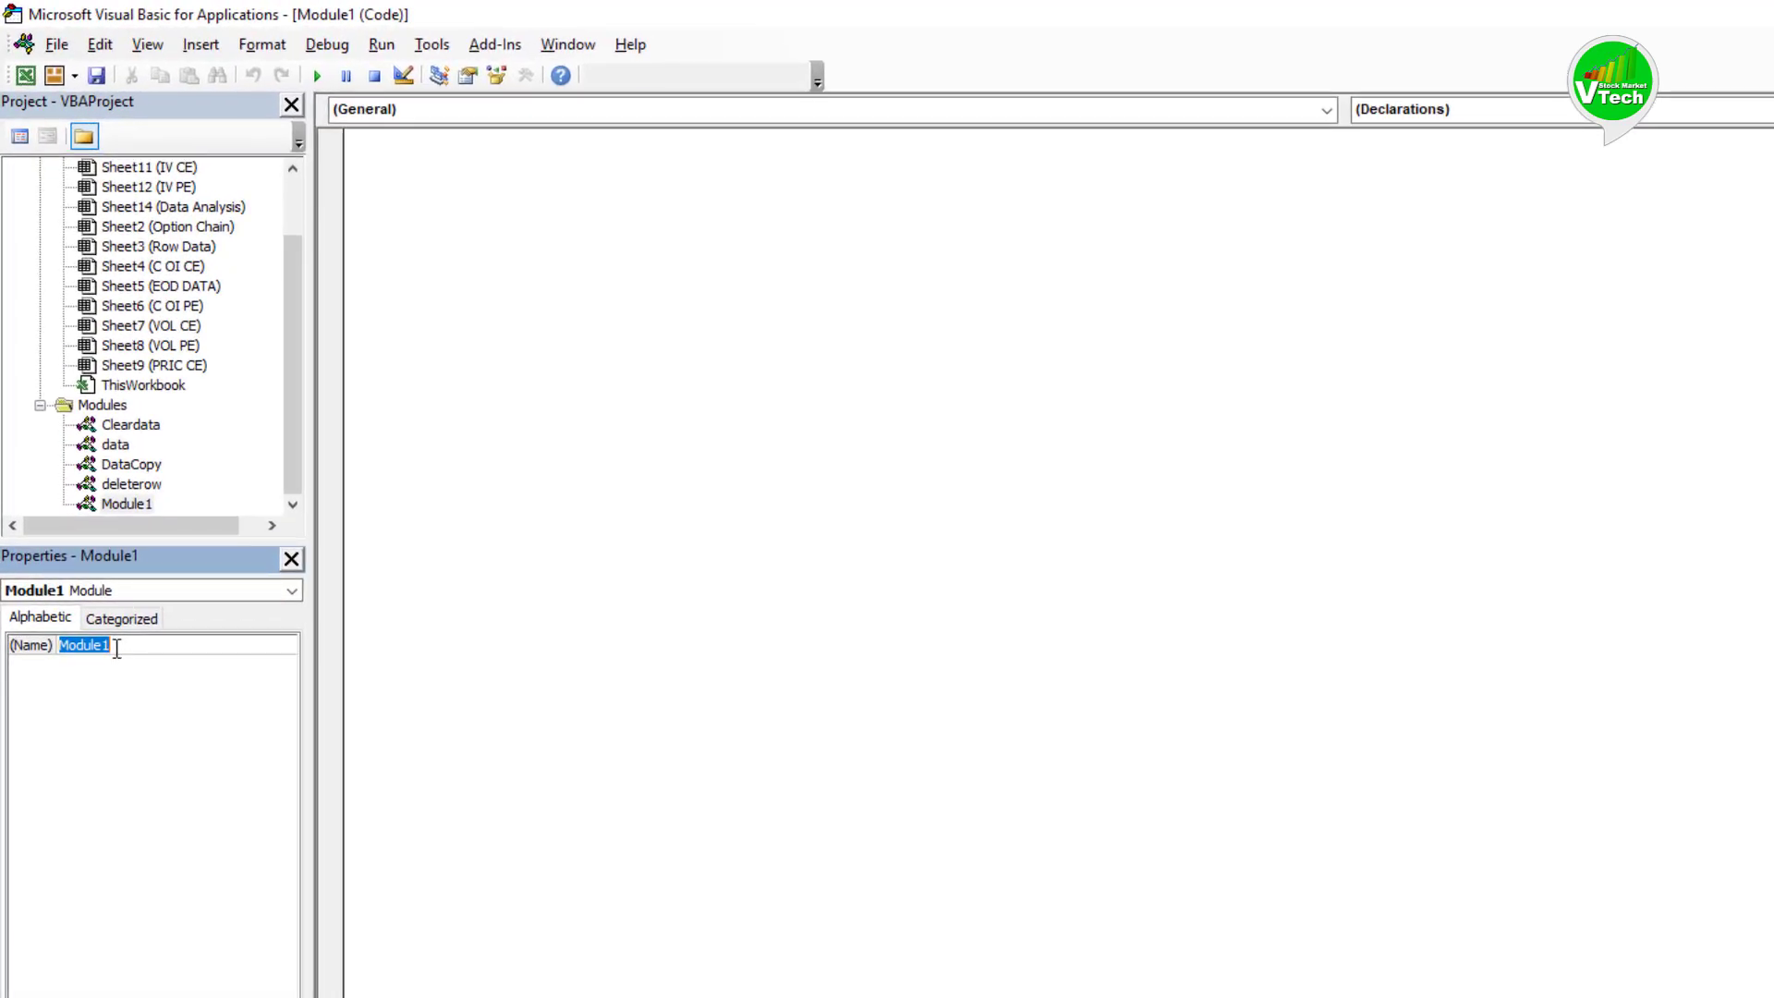
text(EODData)
Step: Create an empty procedure named eod in the EODData module, with blank lines for its code
click(429, 148)
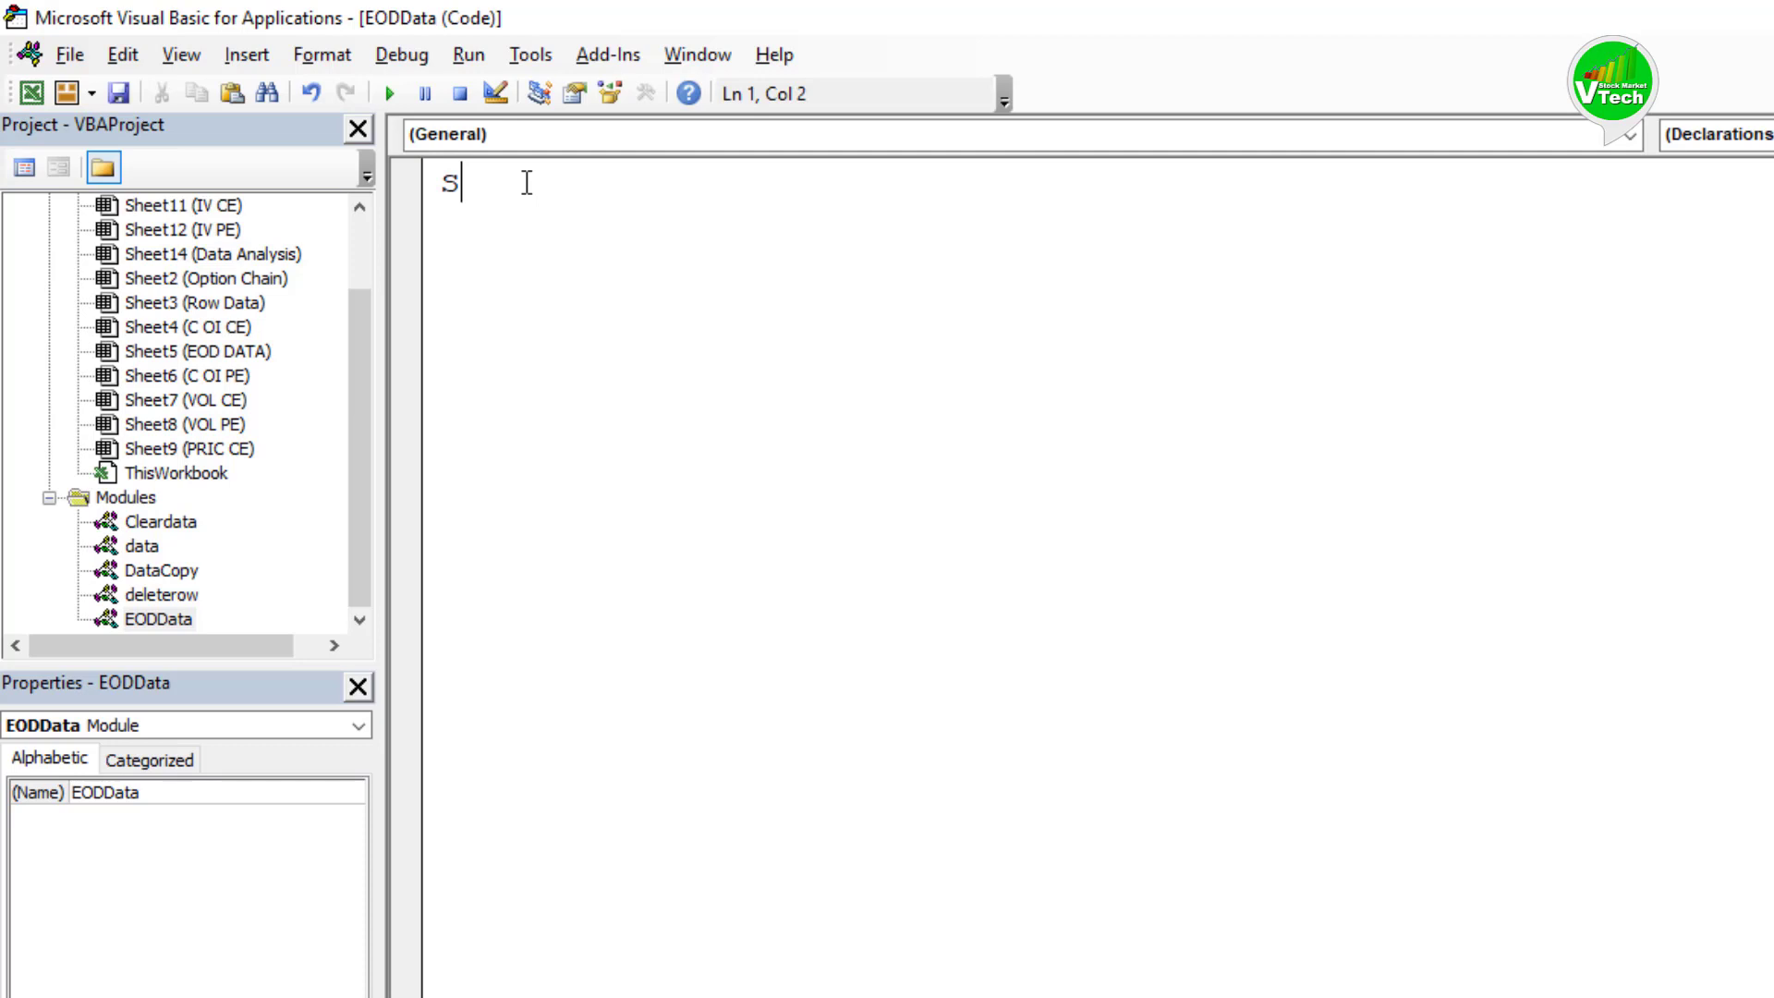
text(ub eod)
key(Return)
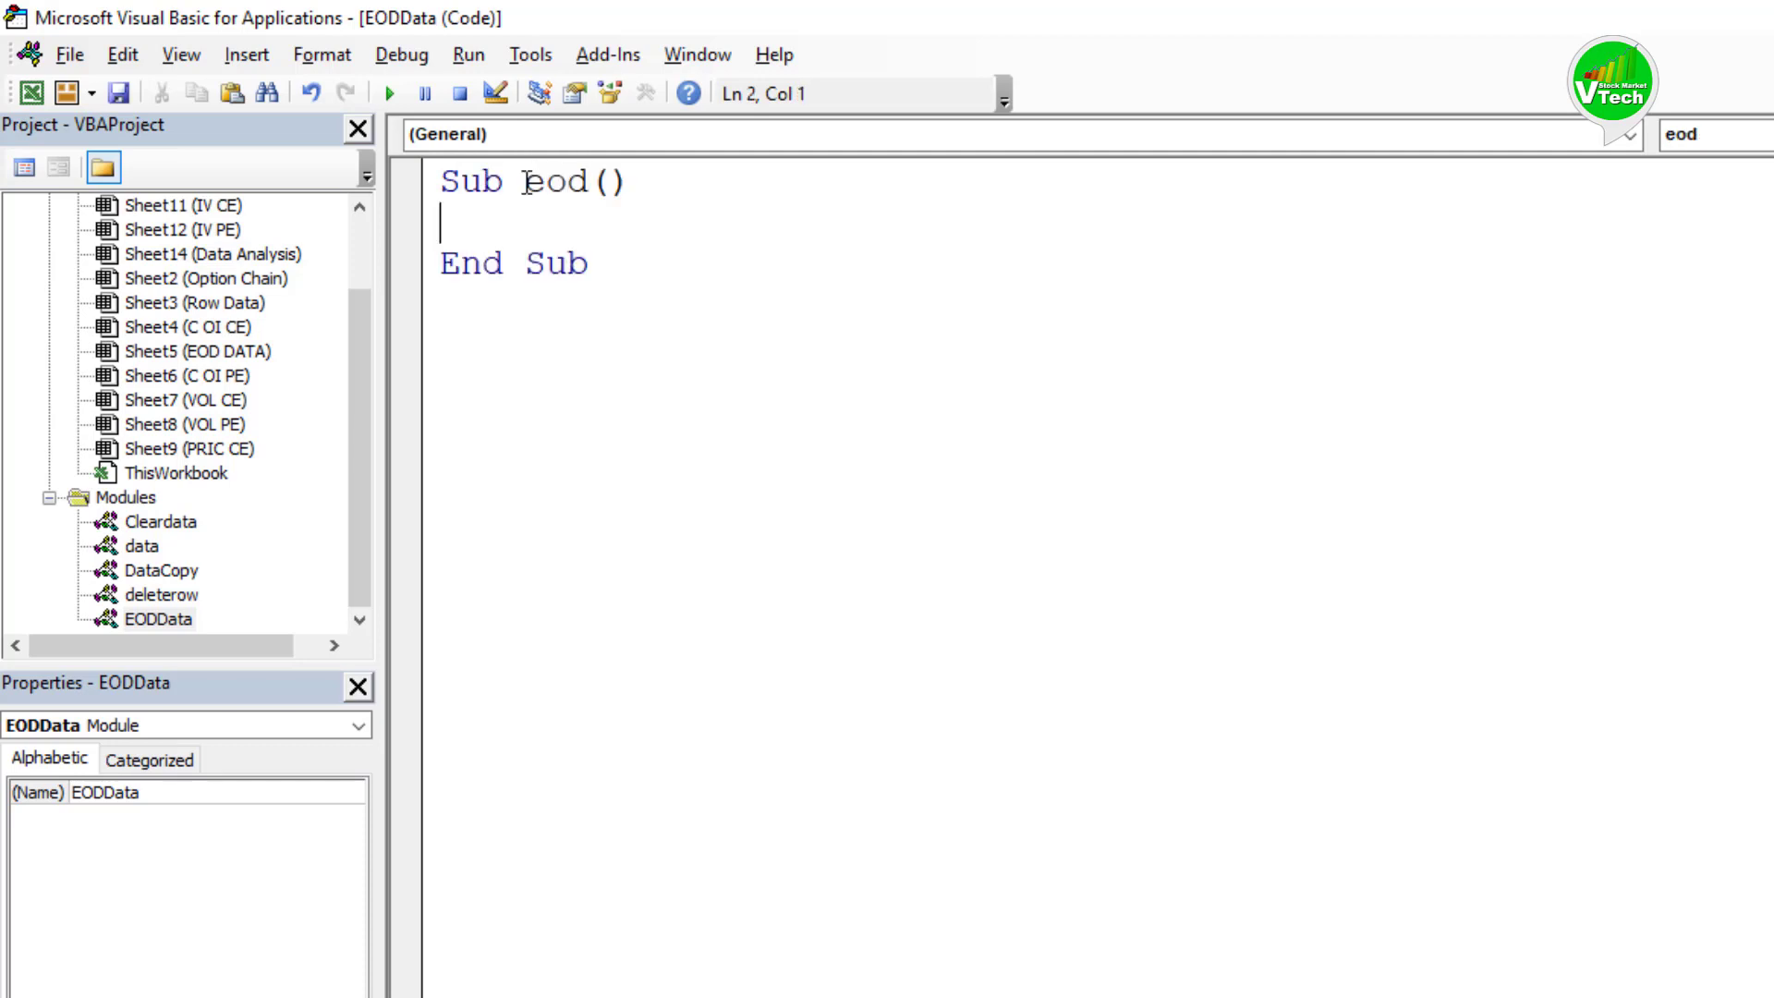
key(Return)
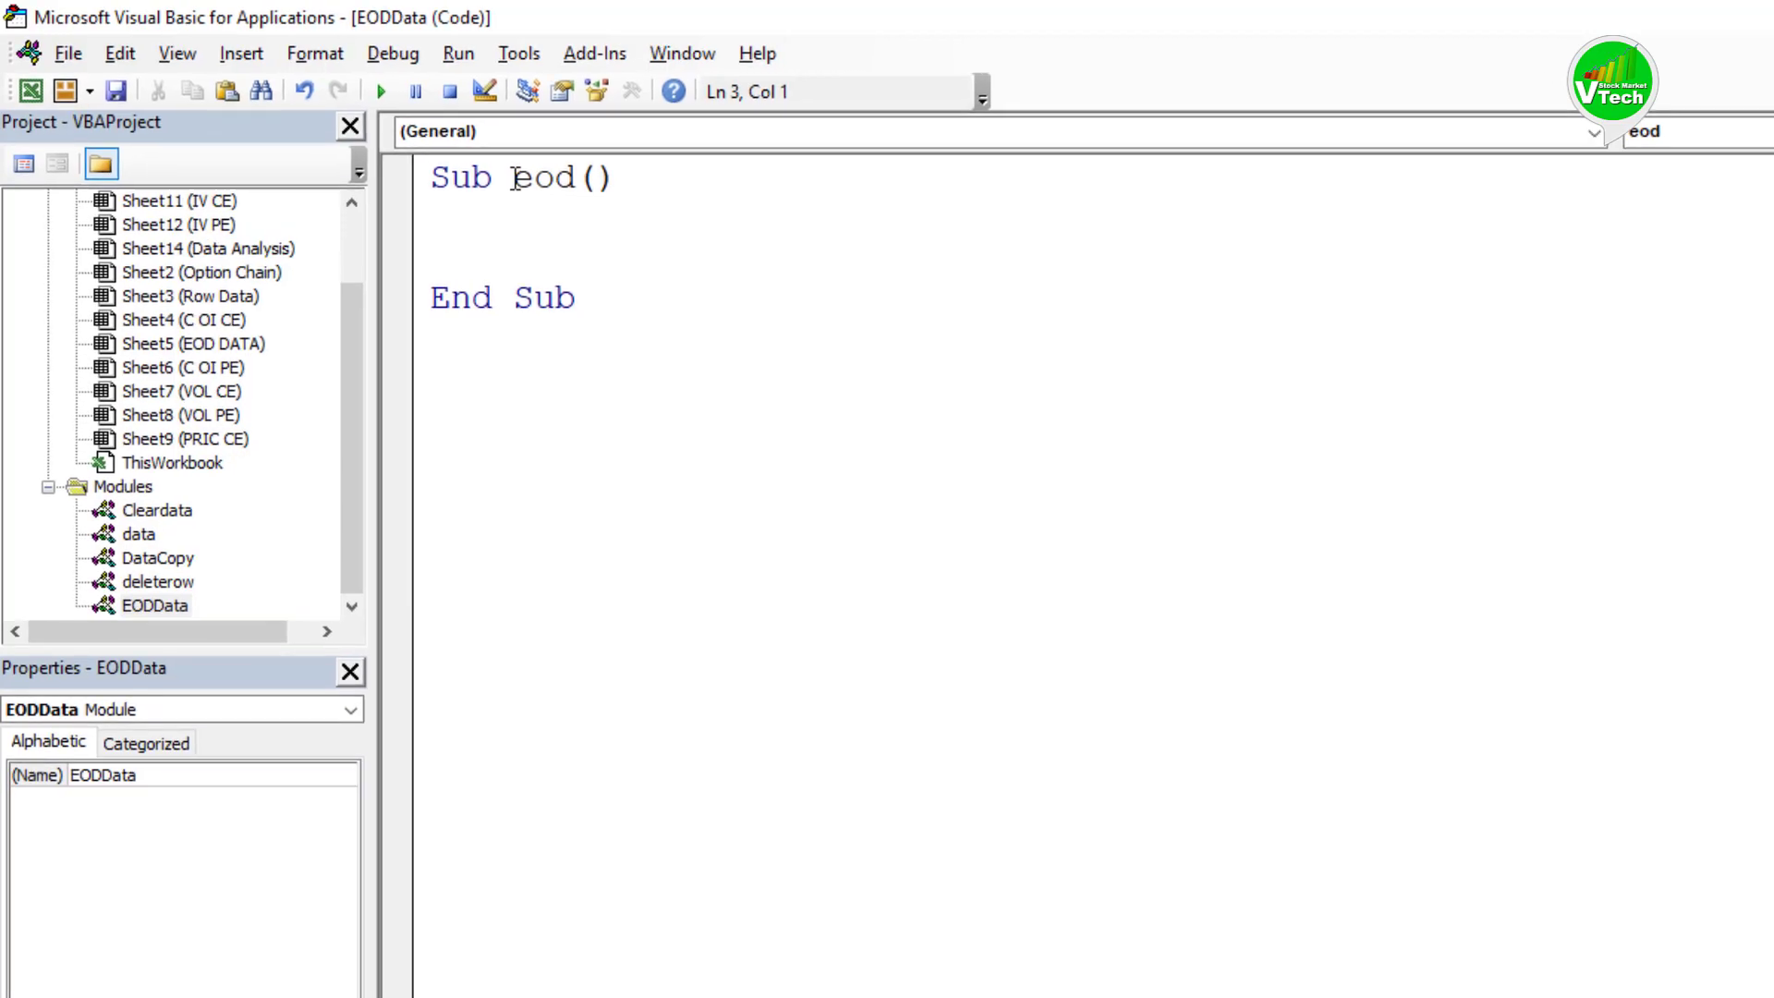
Step: Examine the source values in W2:AI2 of the Row Data sheet and their destination row on the EOD DATA sheet
mouse_move(249, 979)
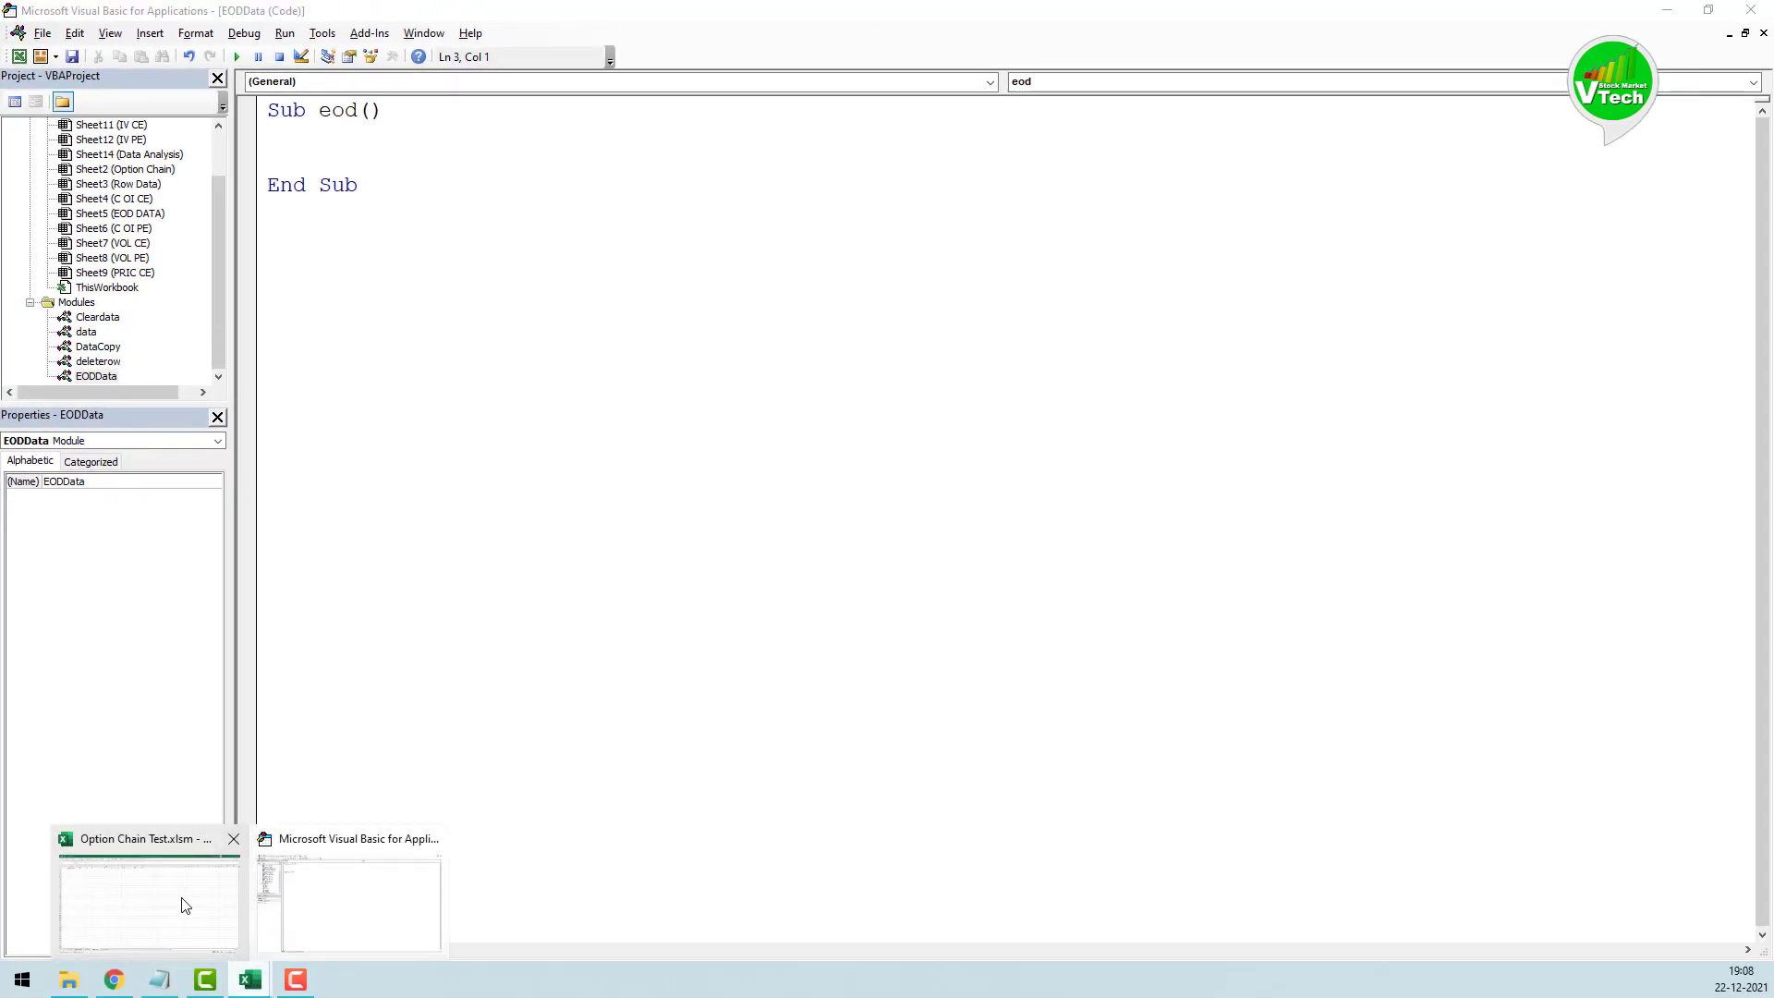
click(185, 905)
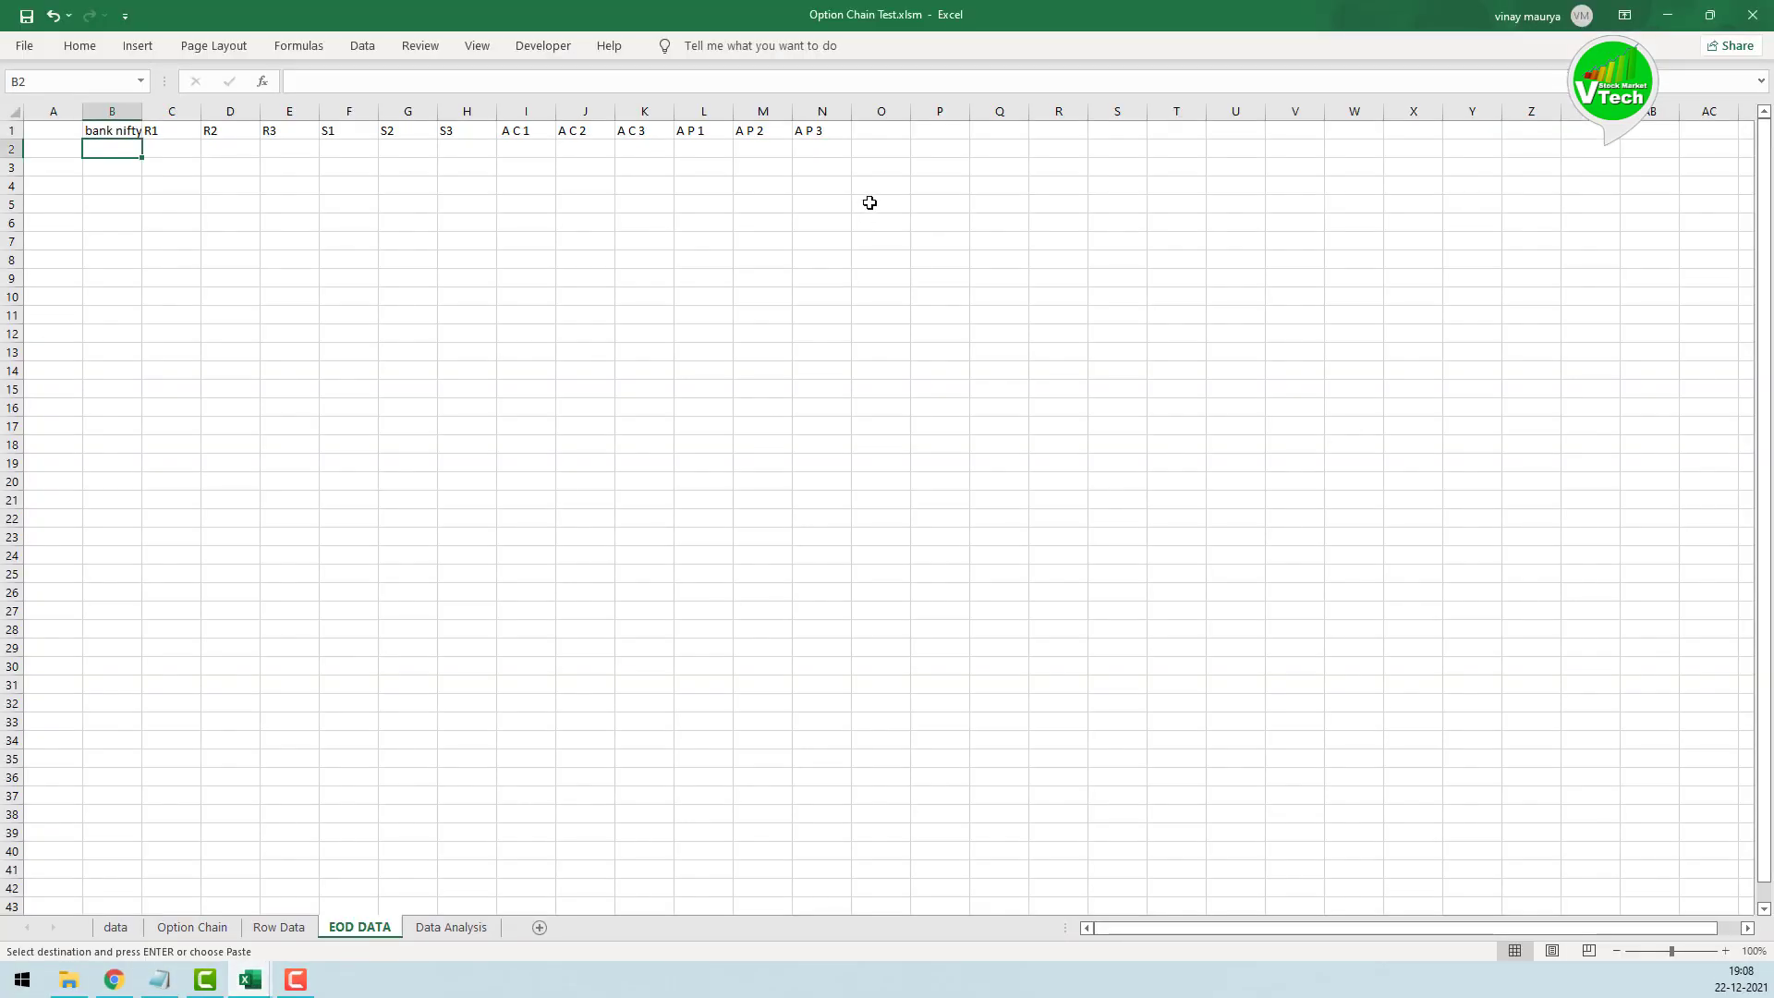
click(278, 926)
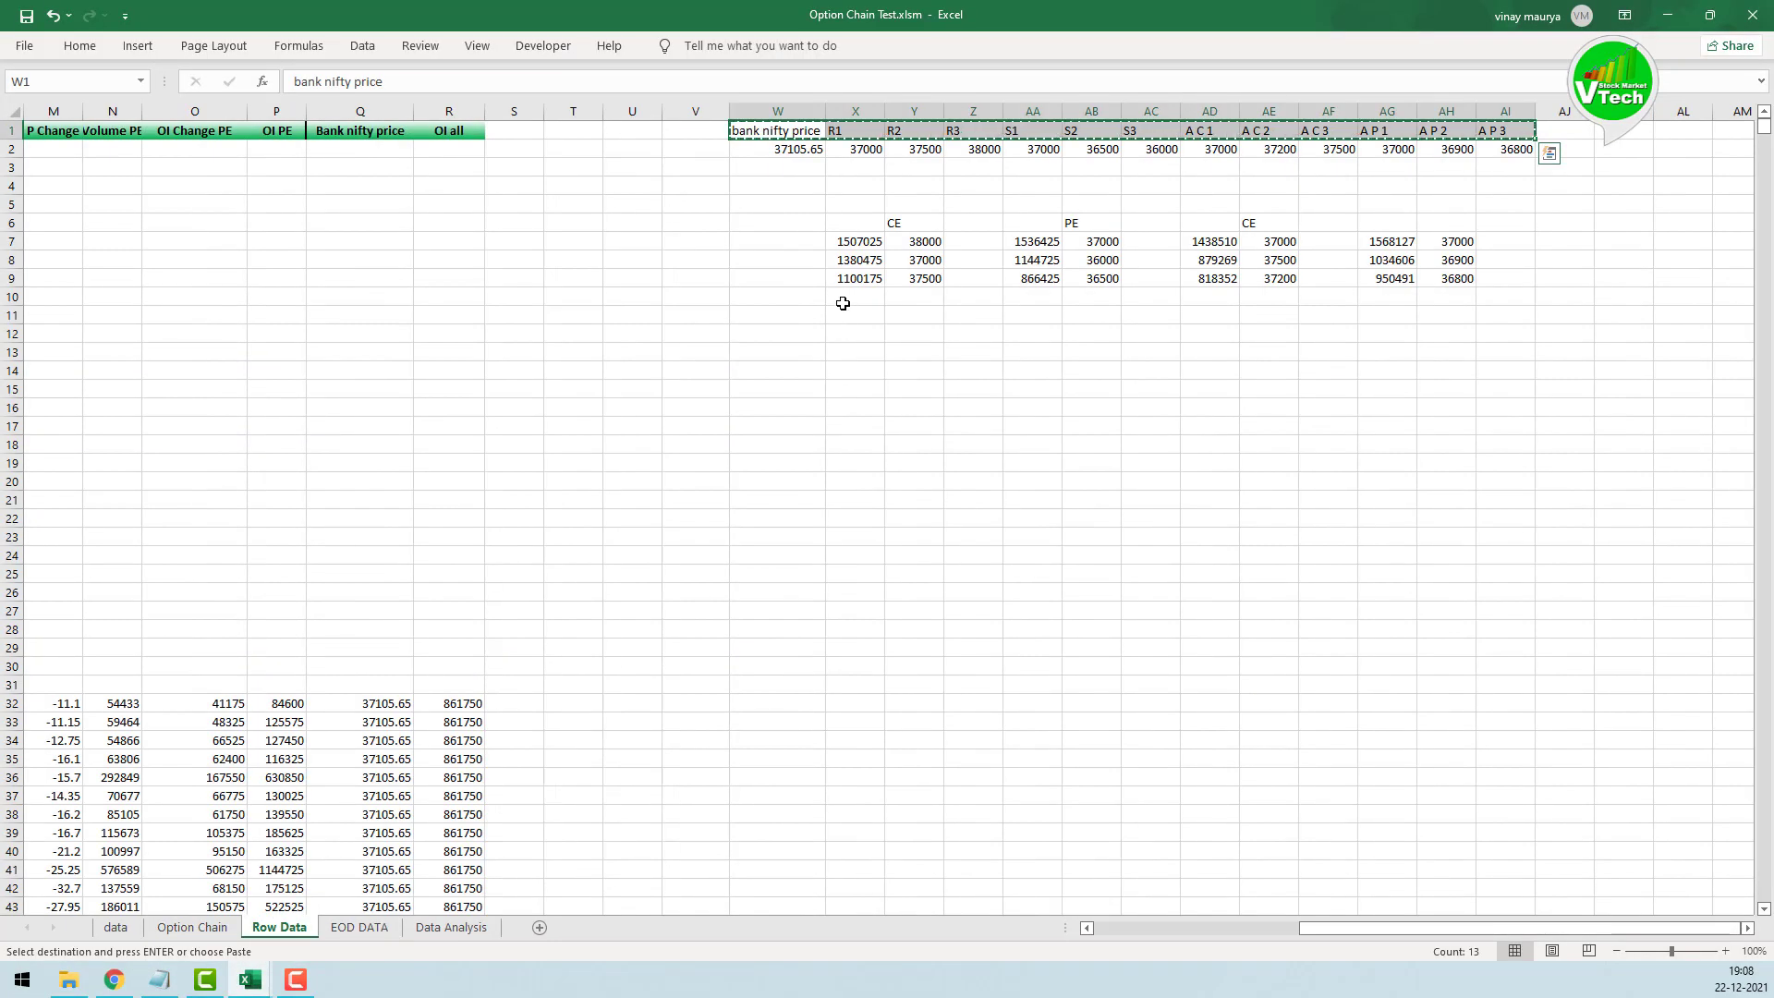
drag(764, 152, 1498, 149)
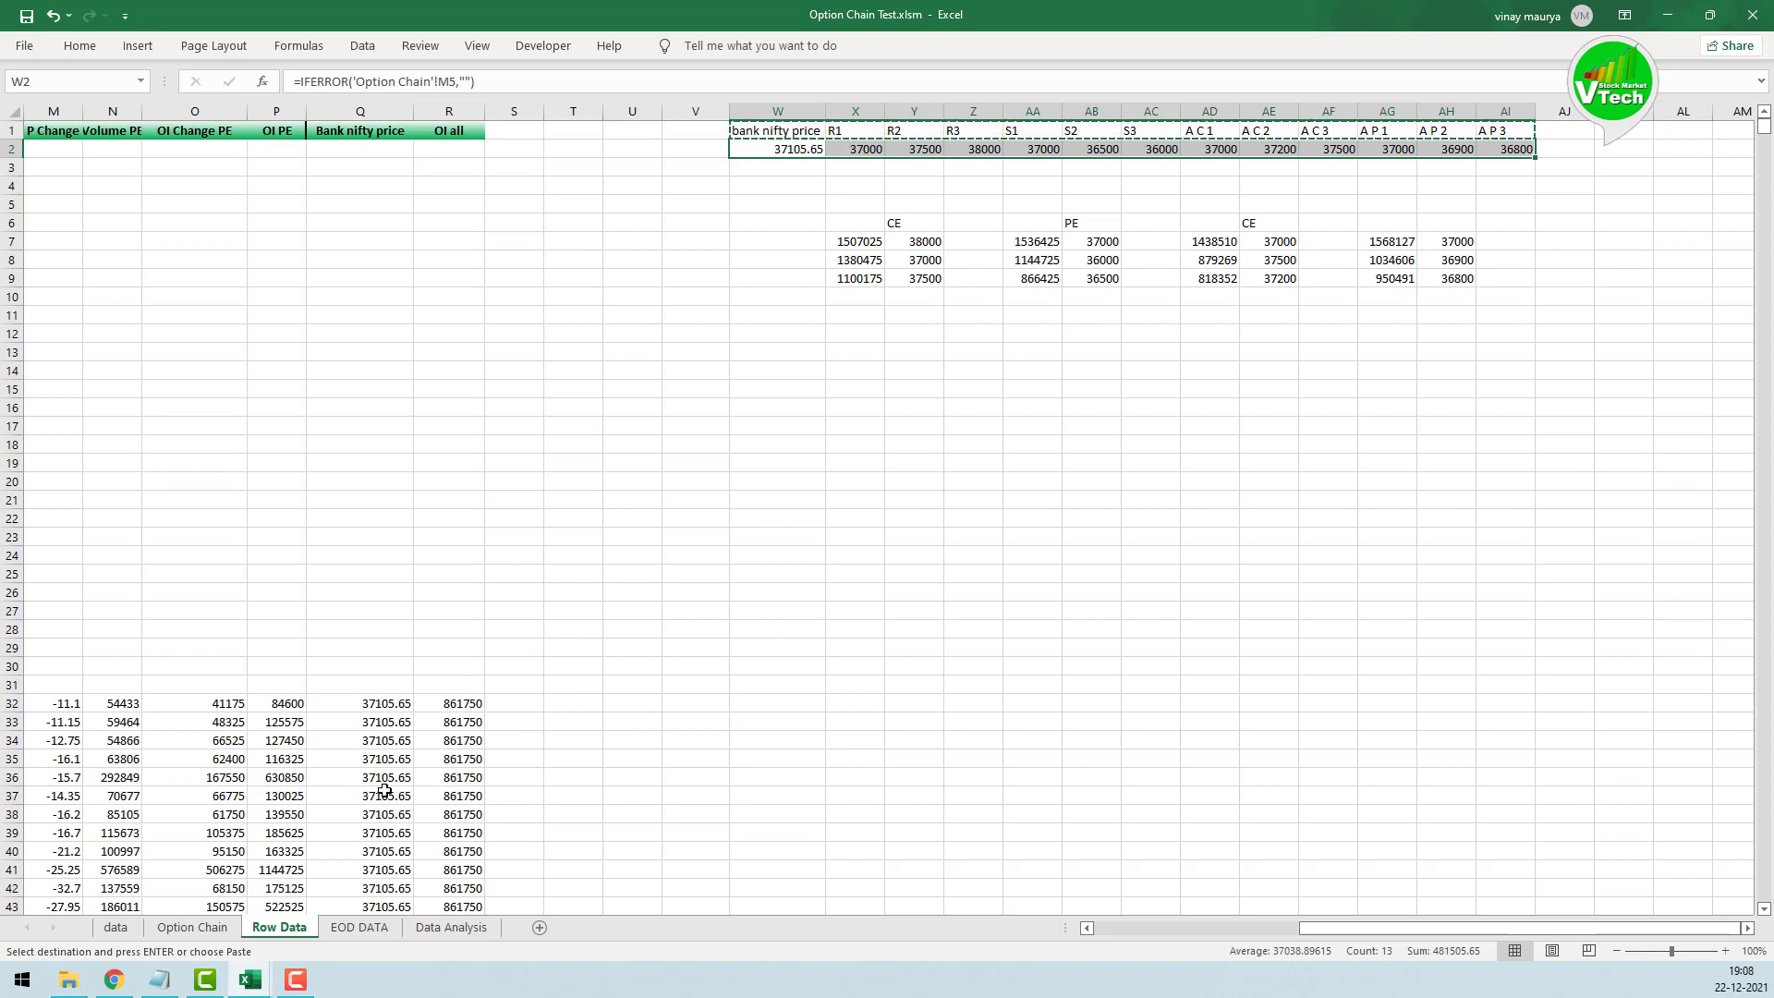
click(359, 927)
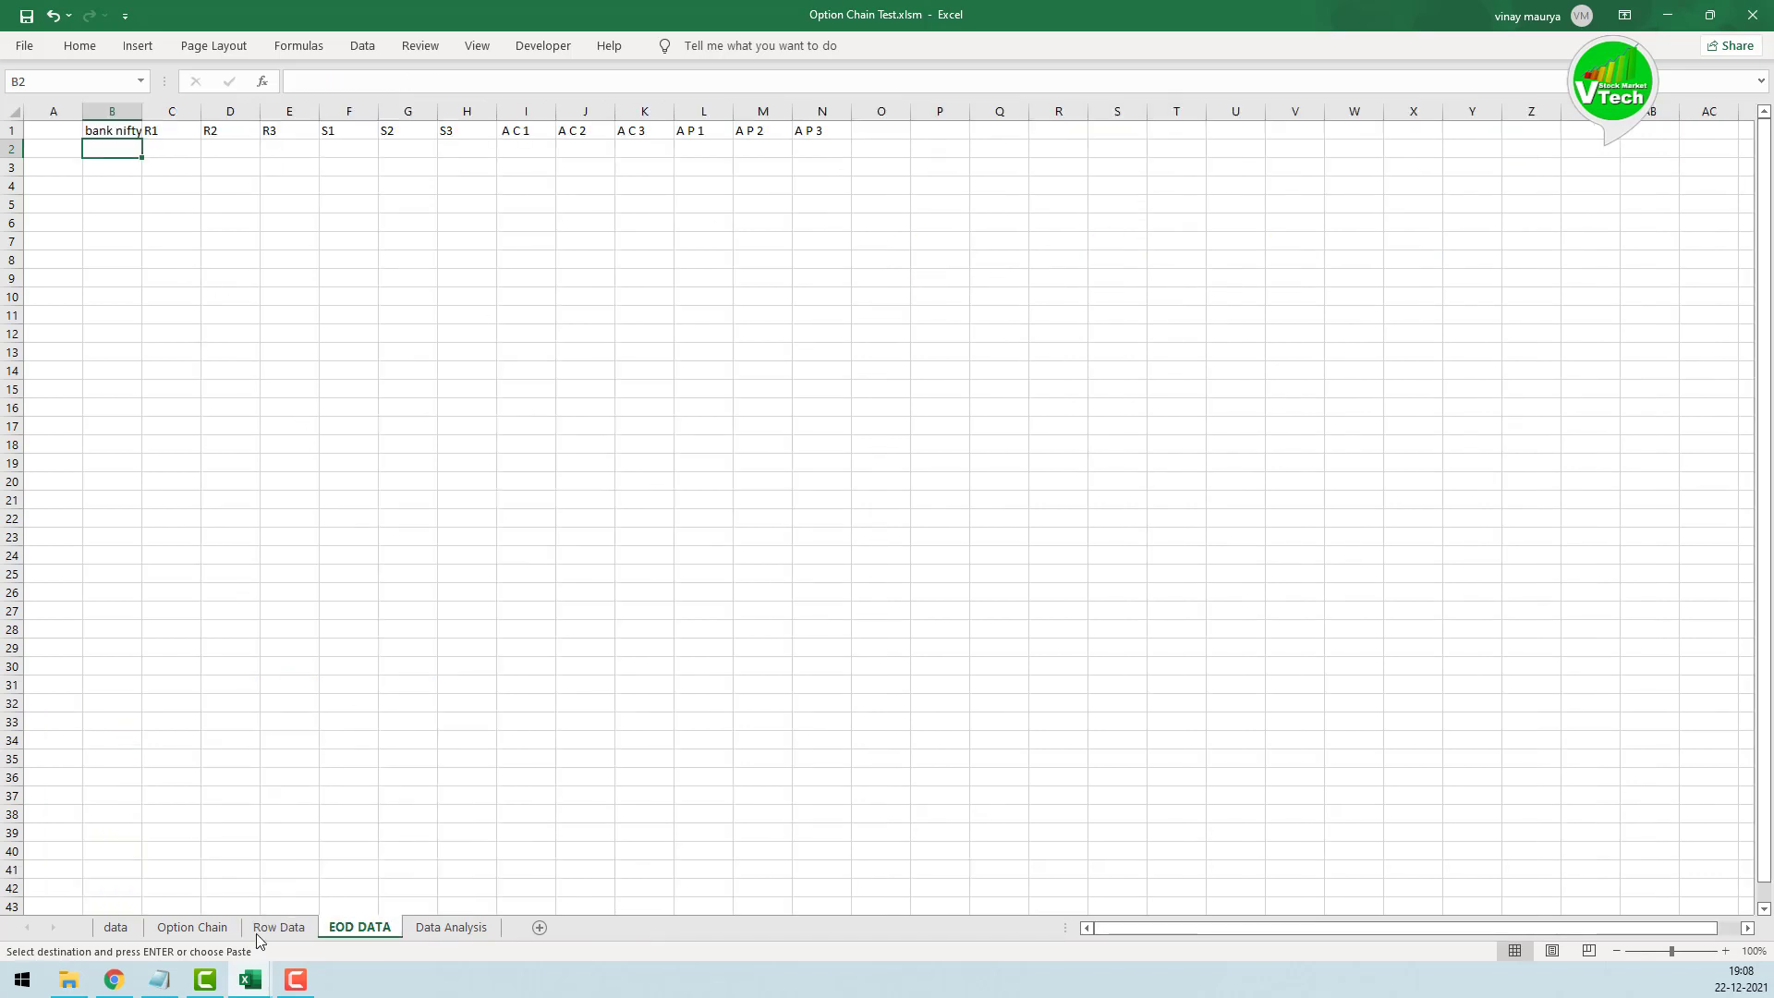
click(192, 926)
click(278, 927)
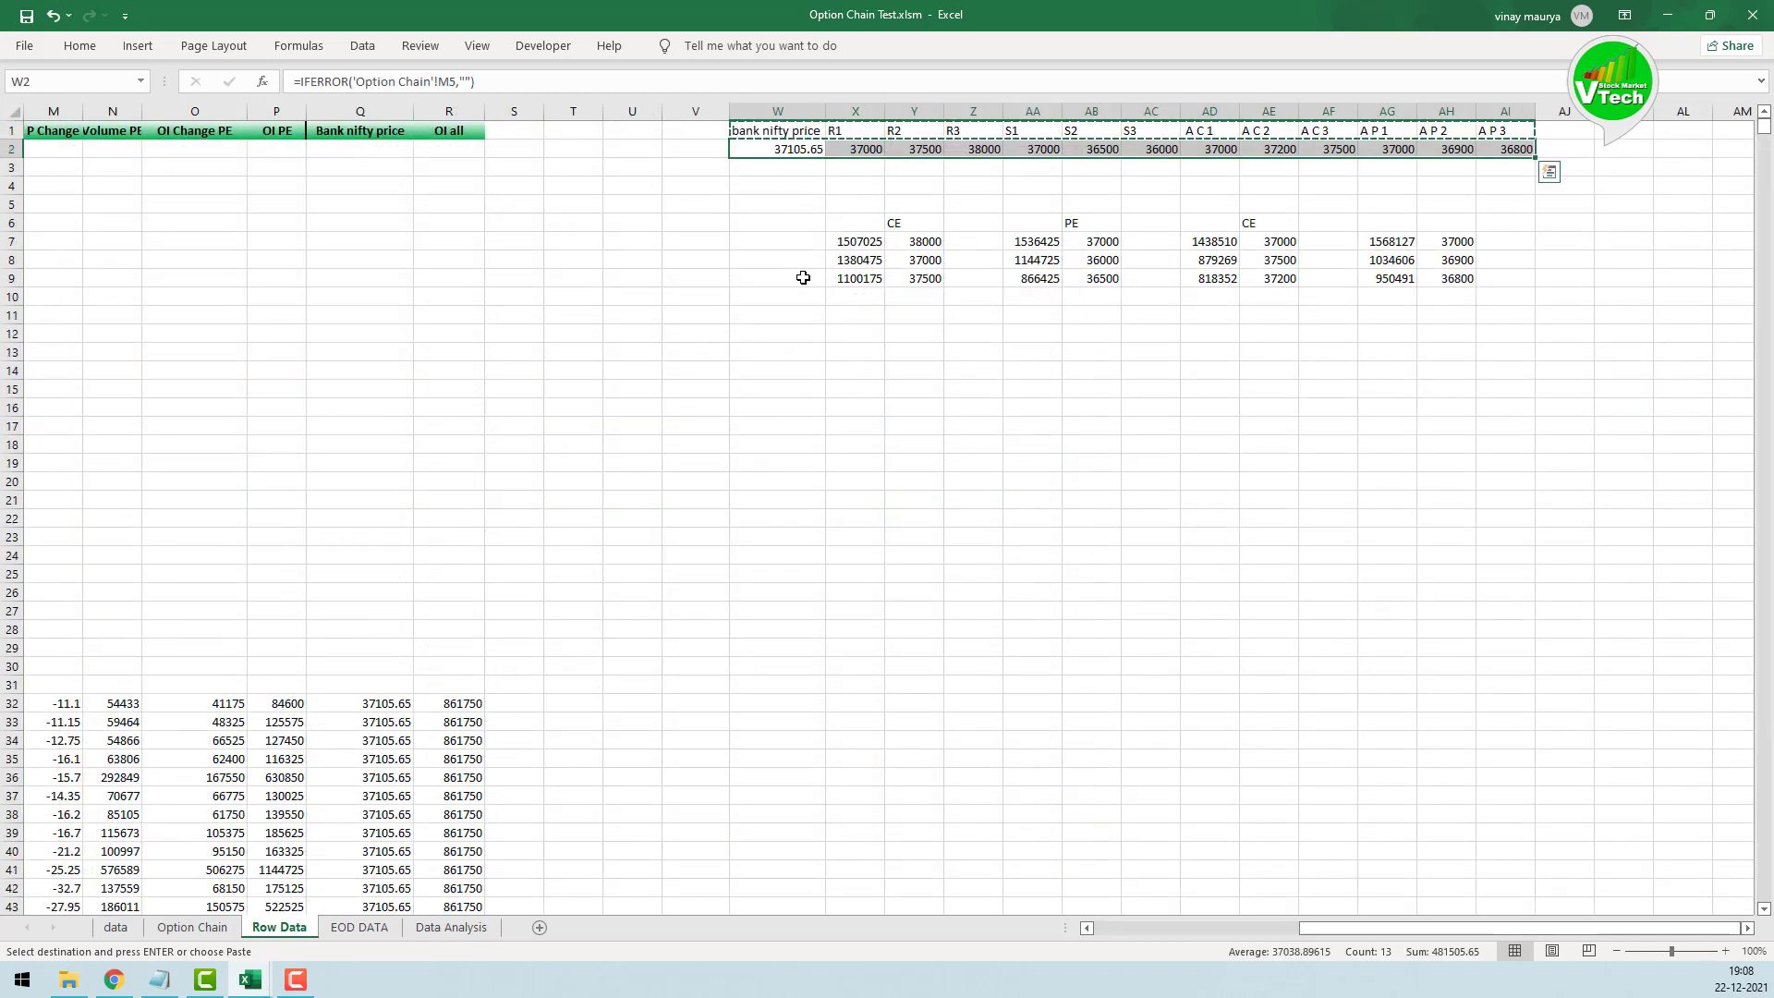
click(781, 146)
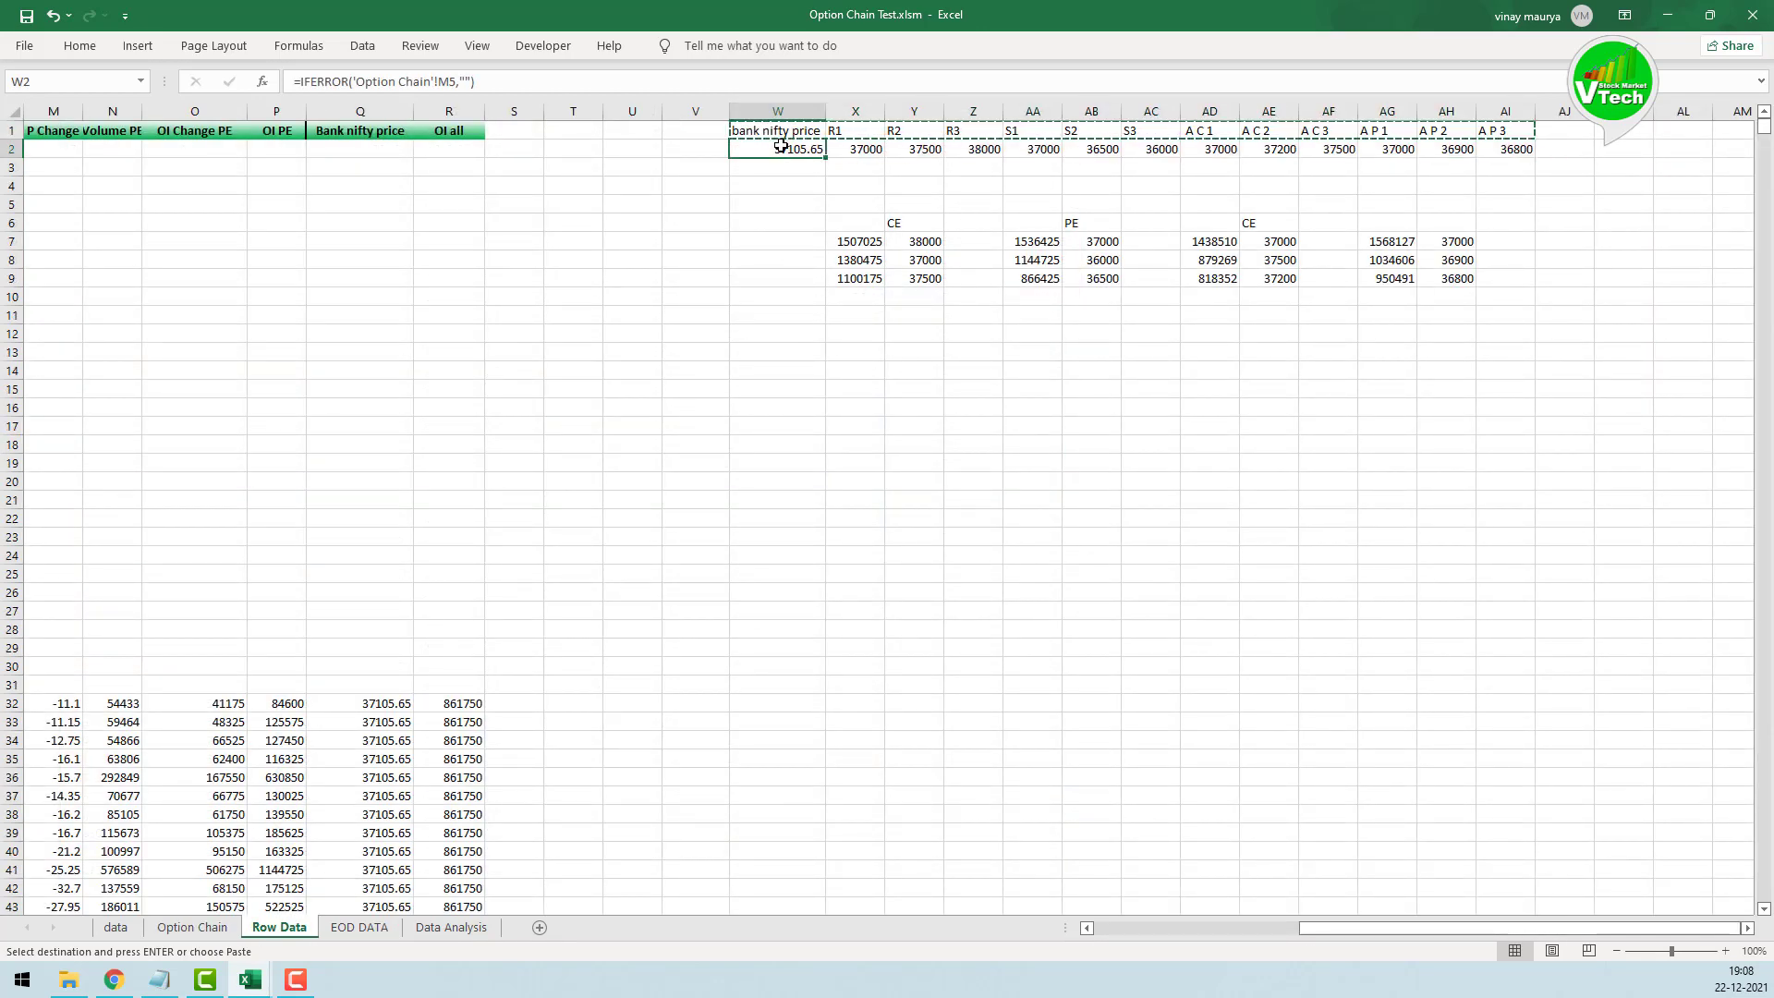
click(1521, 151)
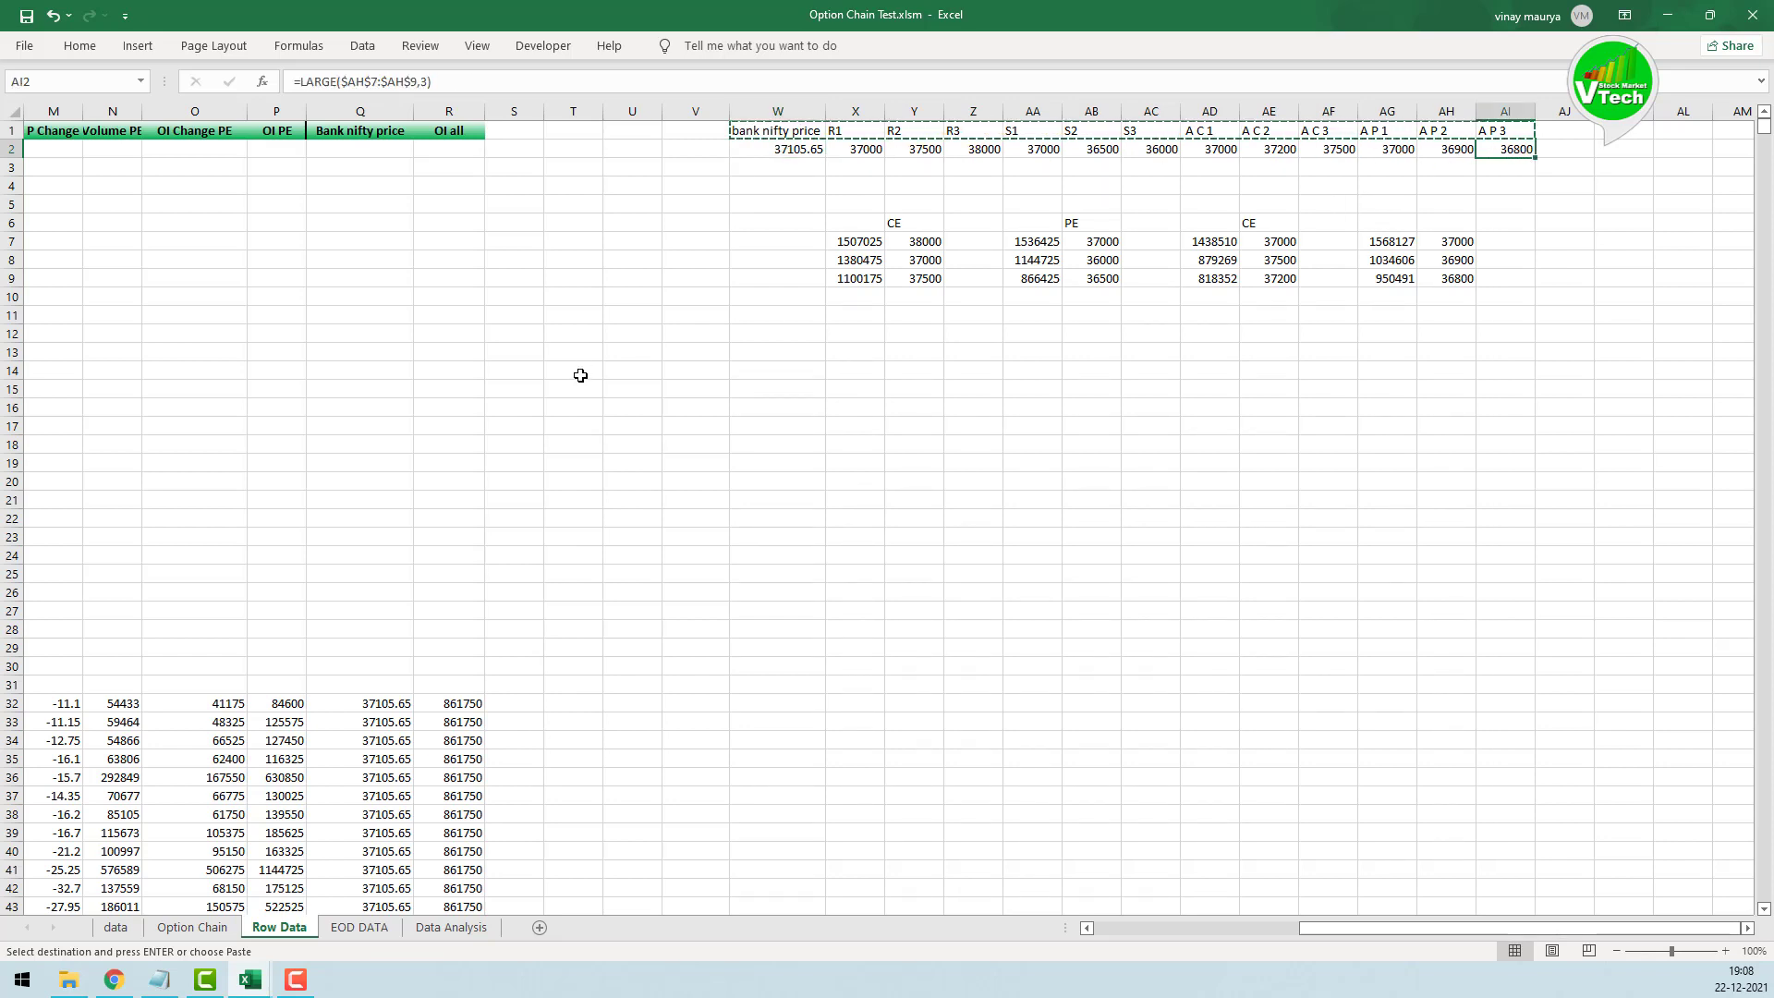
Step: Write a line in the eod procedure that copies range w2:ai2 of the sheet "EOD DATA", checking the sheet name's spelling in the workbook
click(248, 978)
click(337, 905)
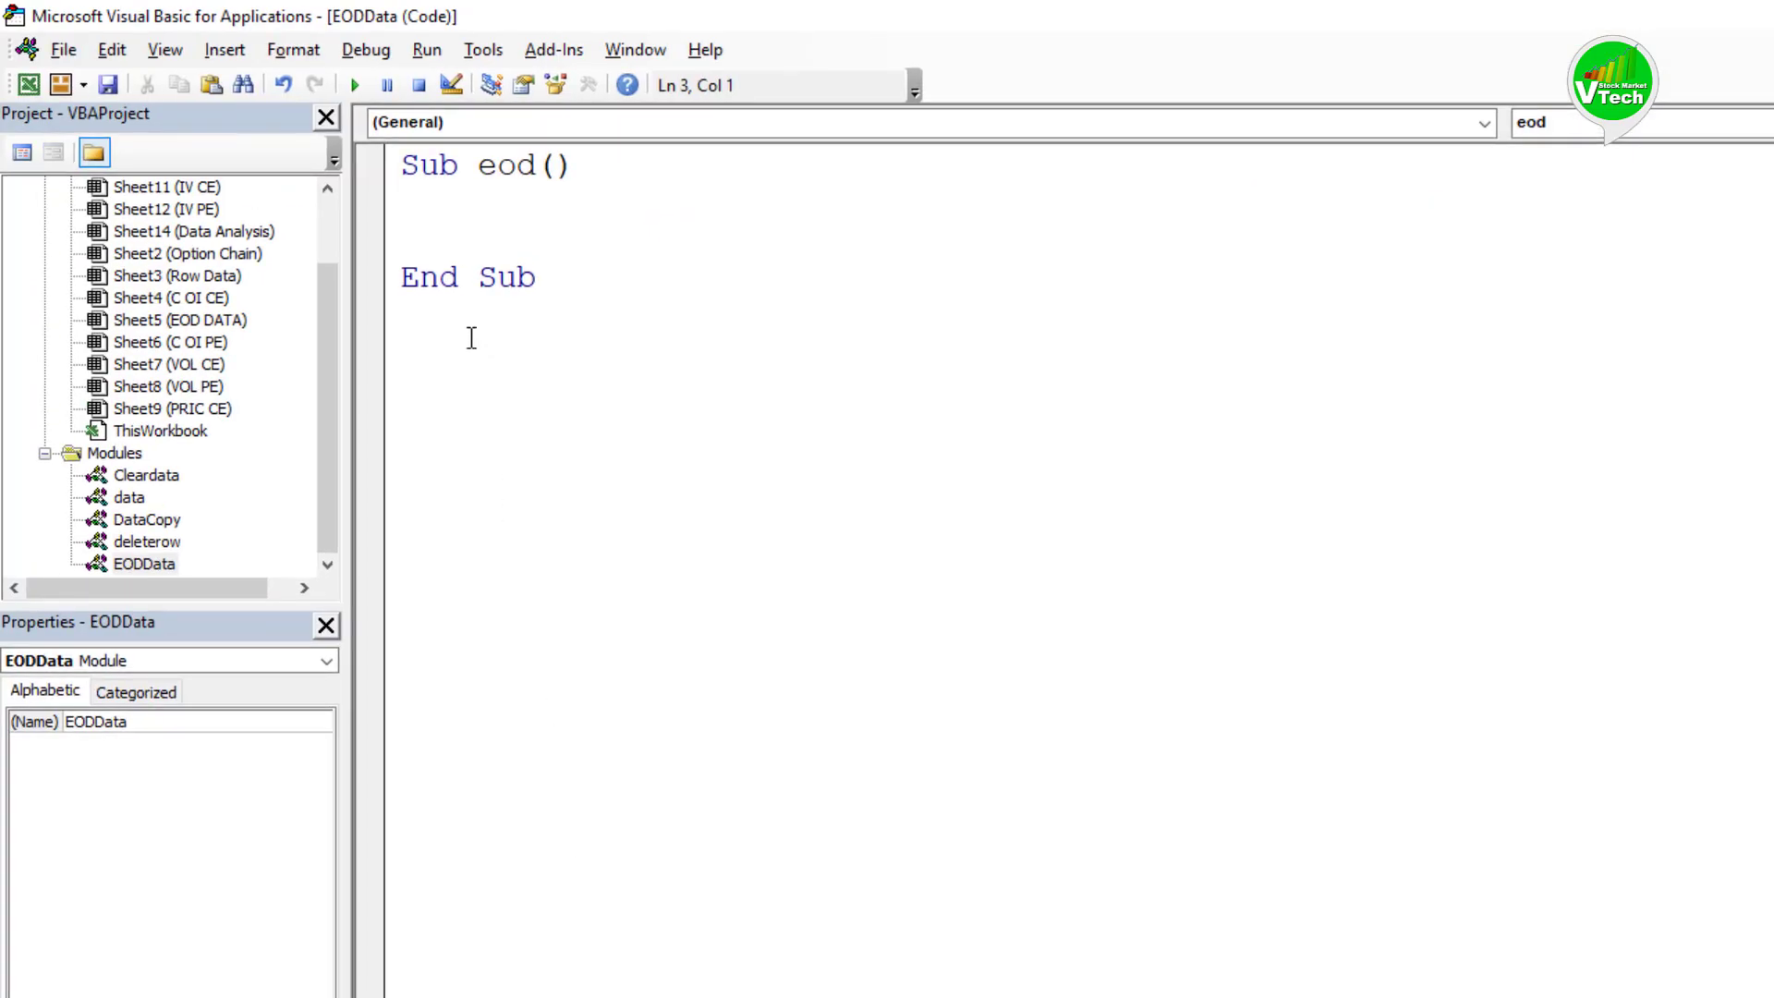
text(sheets(")
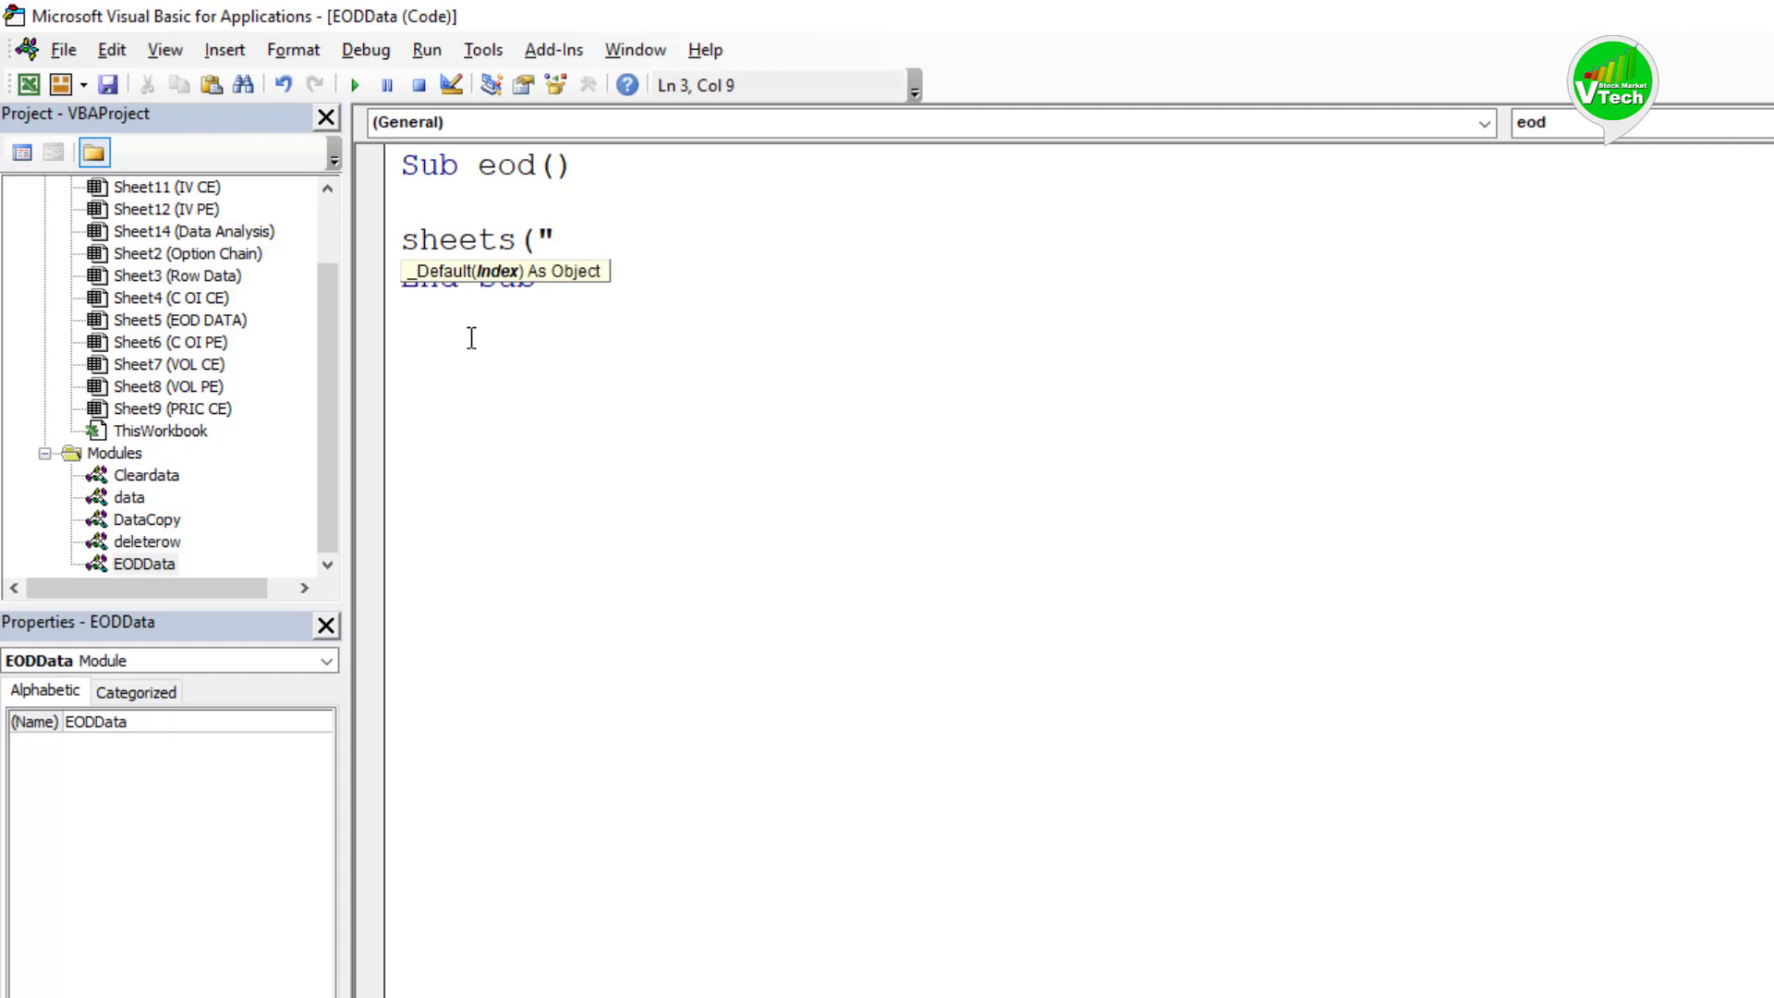
text(EOD Data)
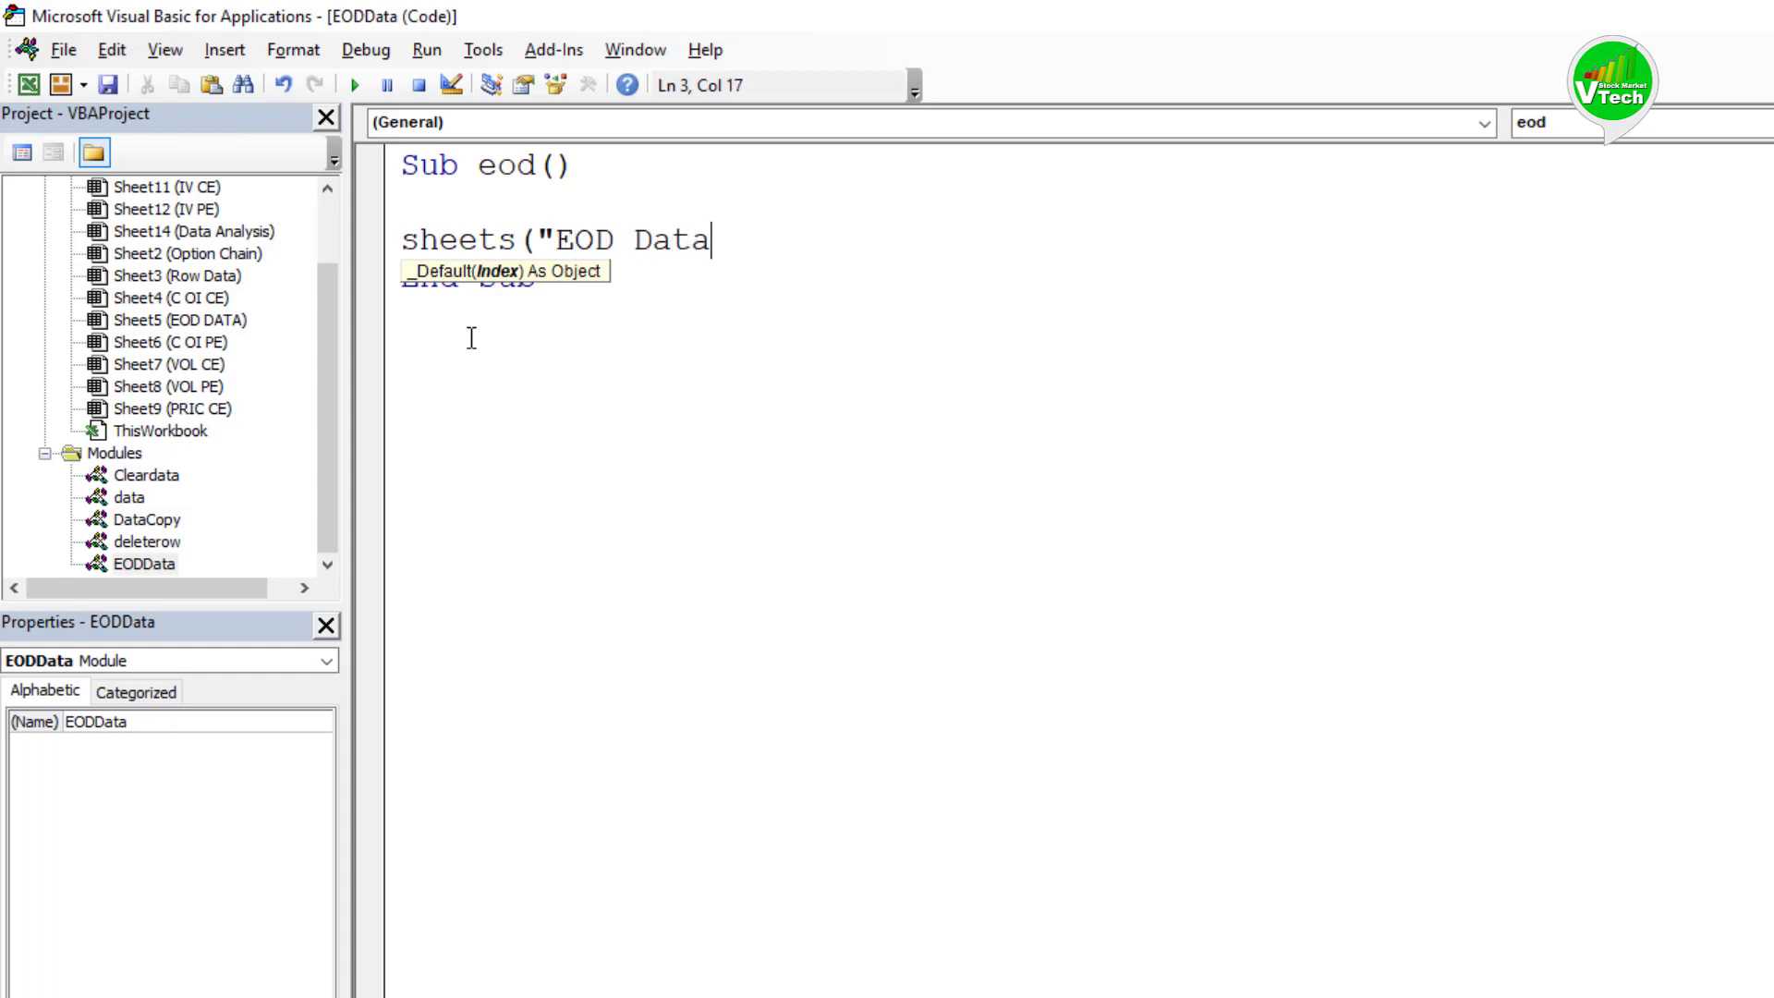
key(alt+F11)
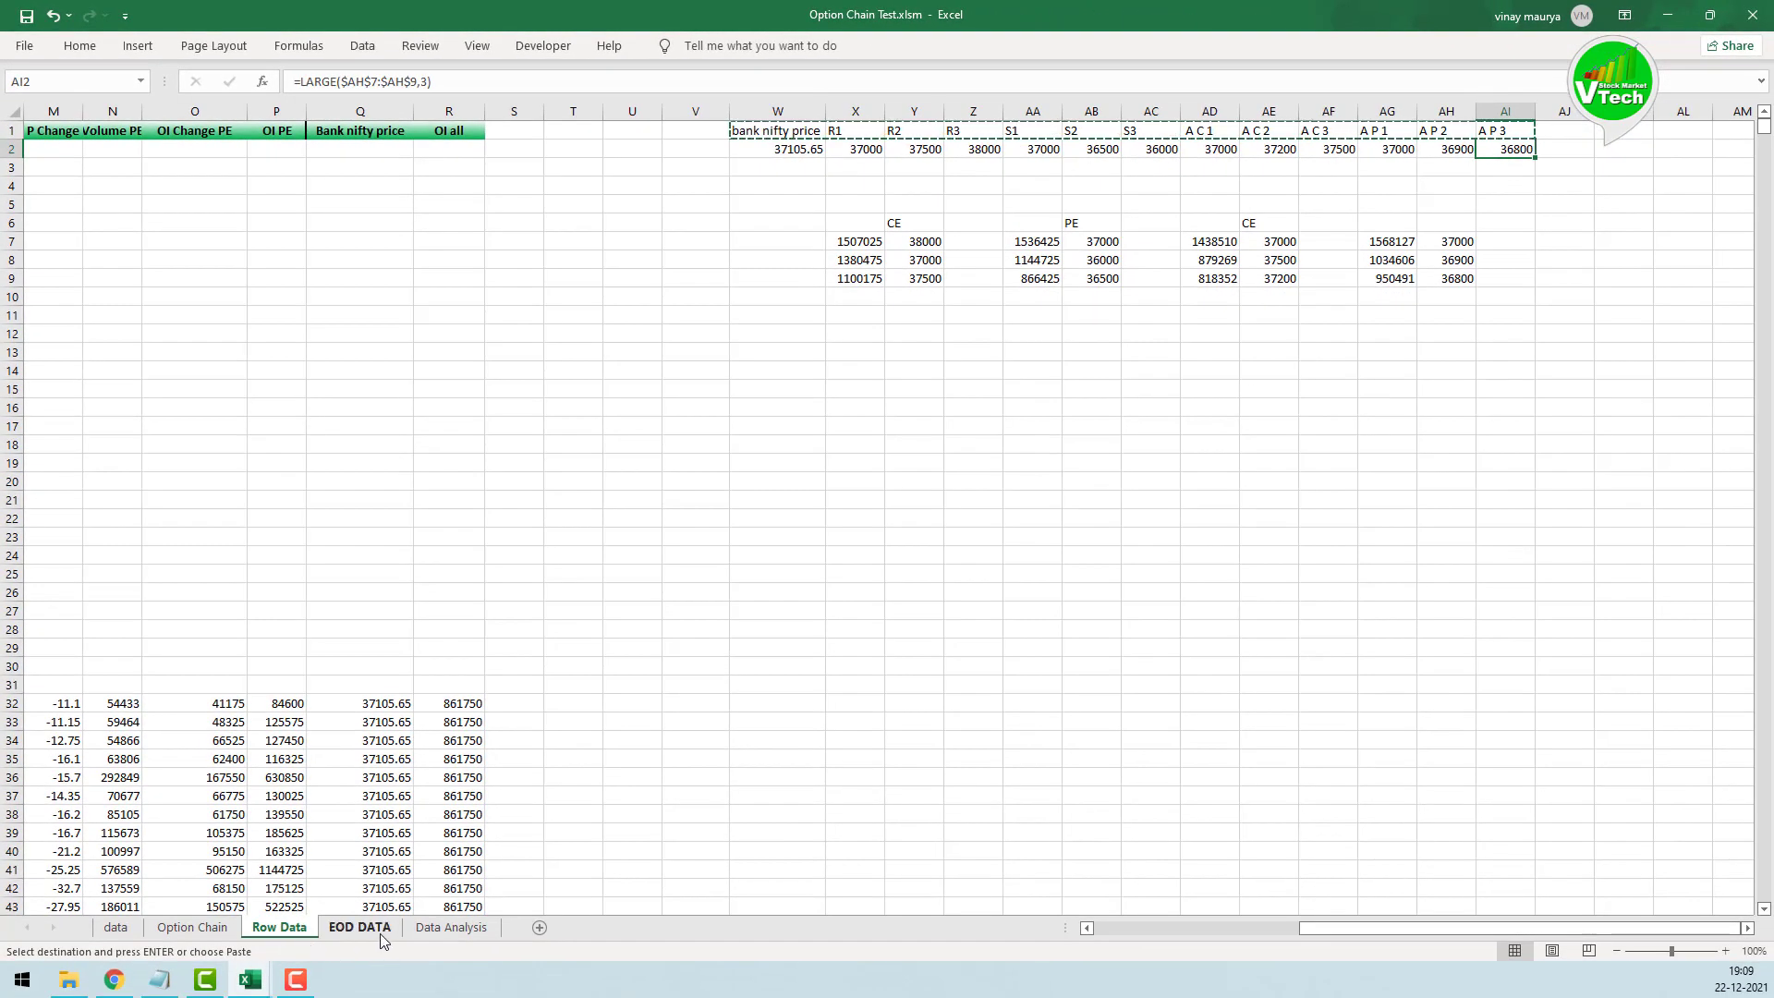
mouse_move(250, 979)
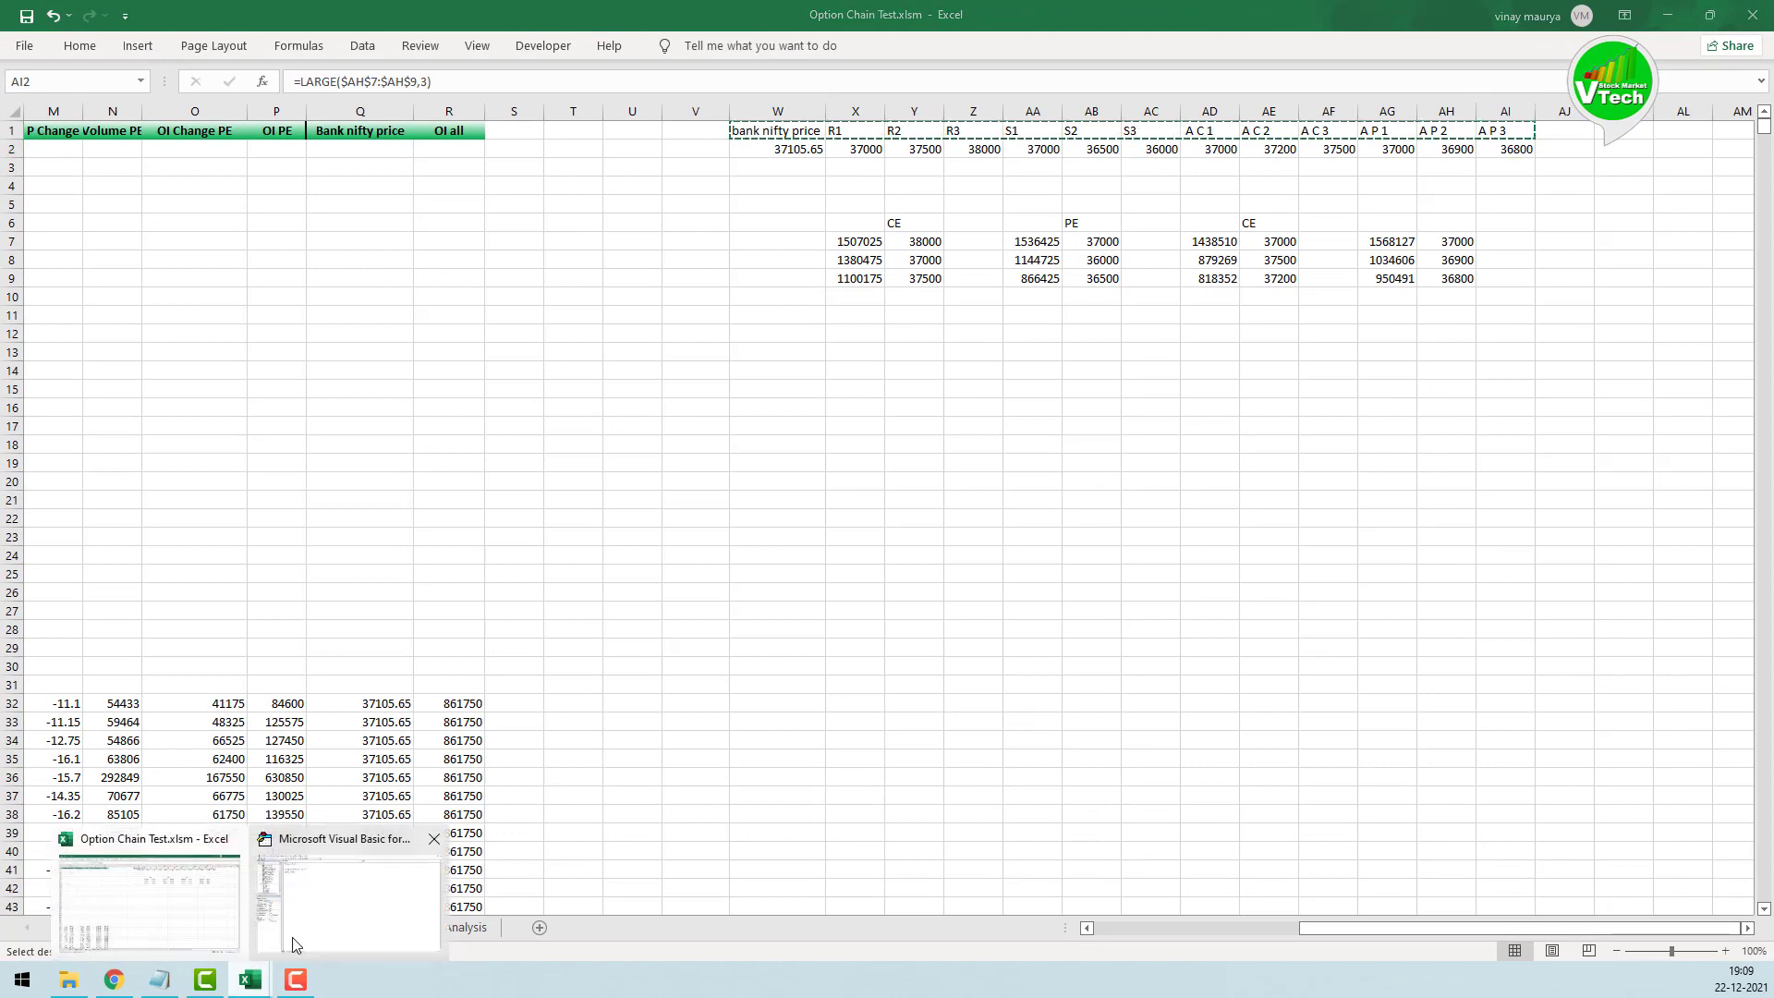
click(344, 906)
key(BackSpace)
key(BackSpace)
key(BackSpace)
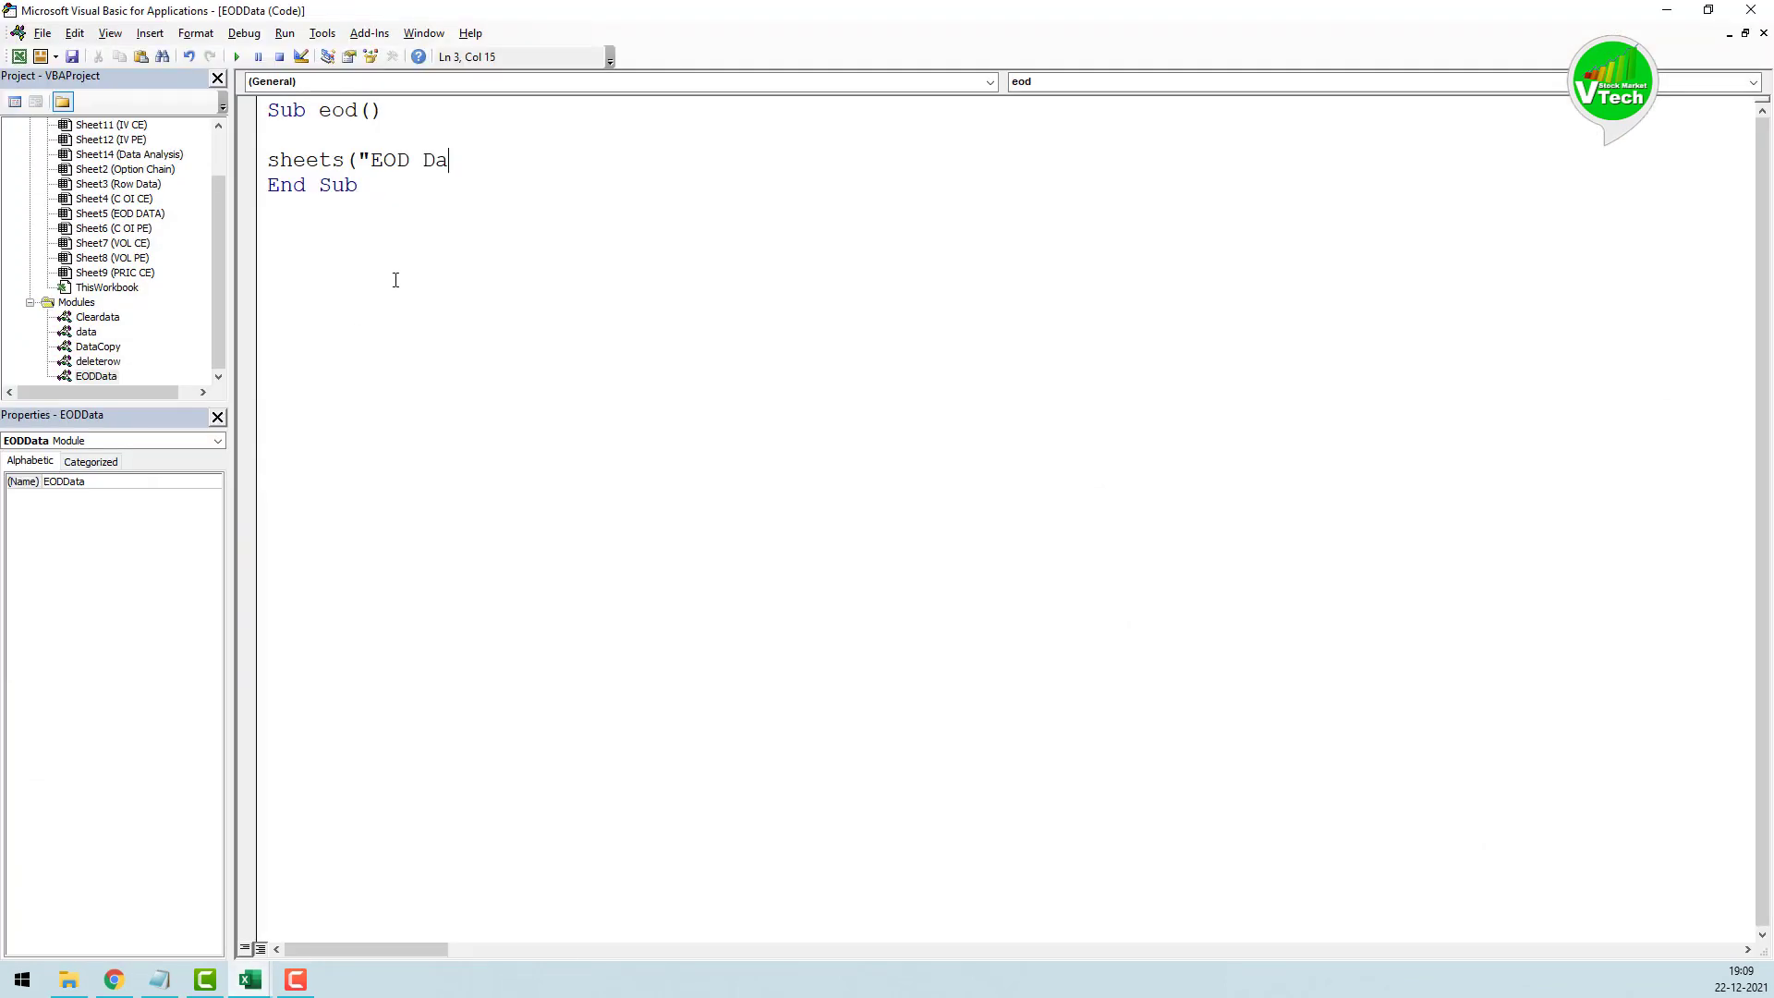
text(ATA").RANGE("w2:ai2).copy)
key(Return)
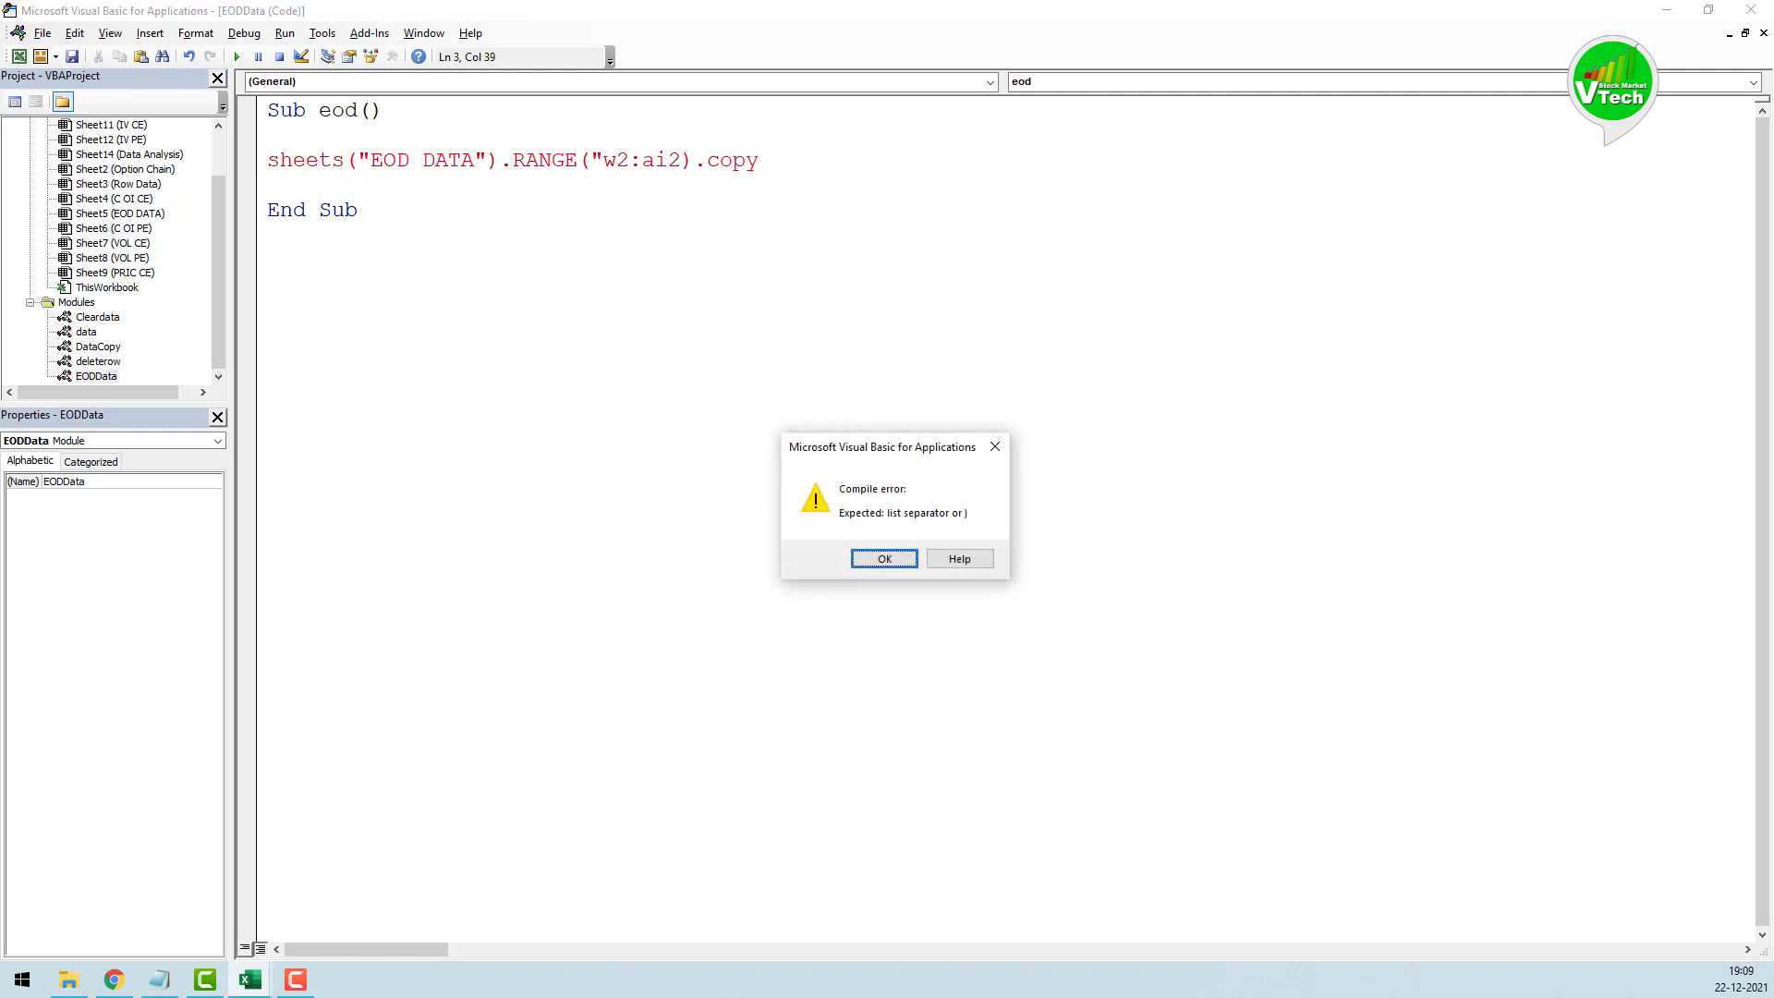
Step: Dismiss the compile error and add the missing closing quotation mark after ai2 in the copy statement
click(884, 560)
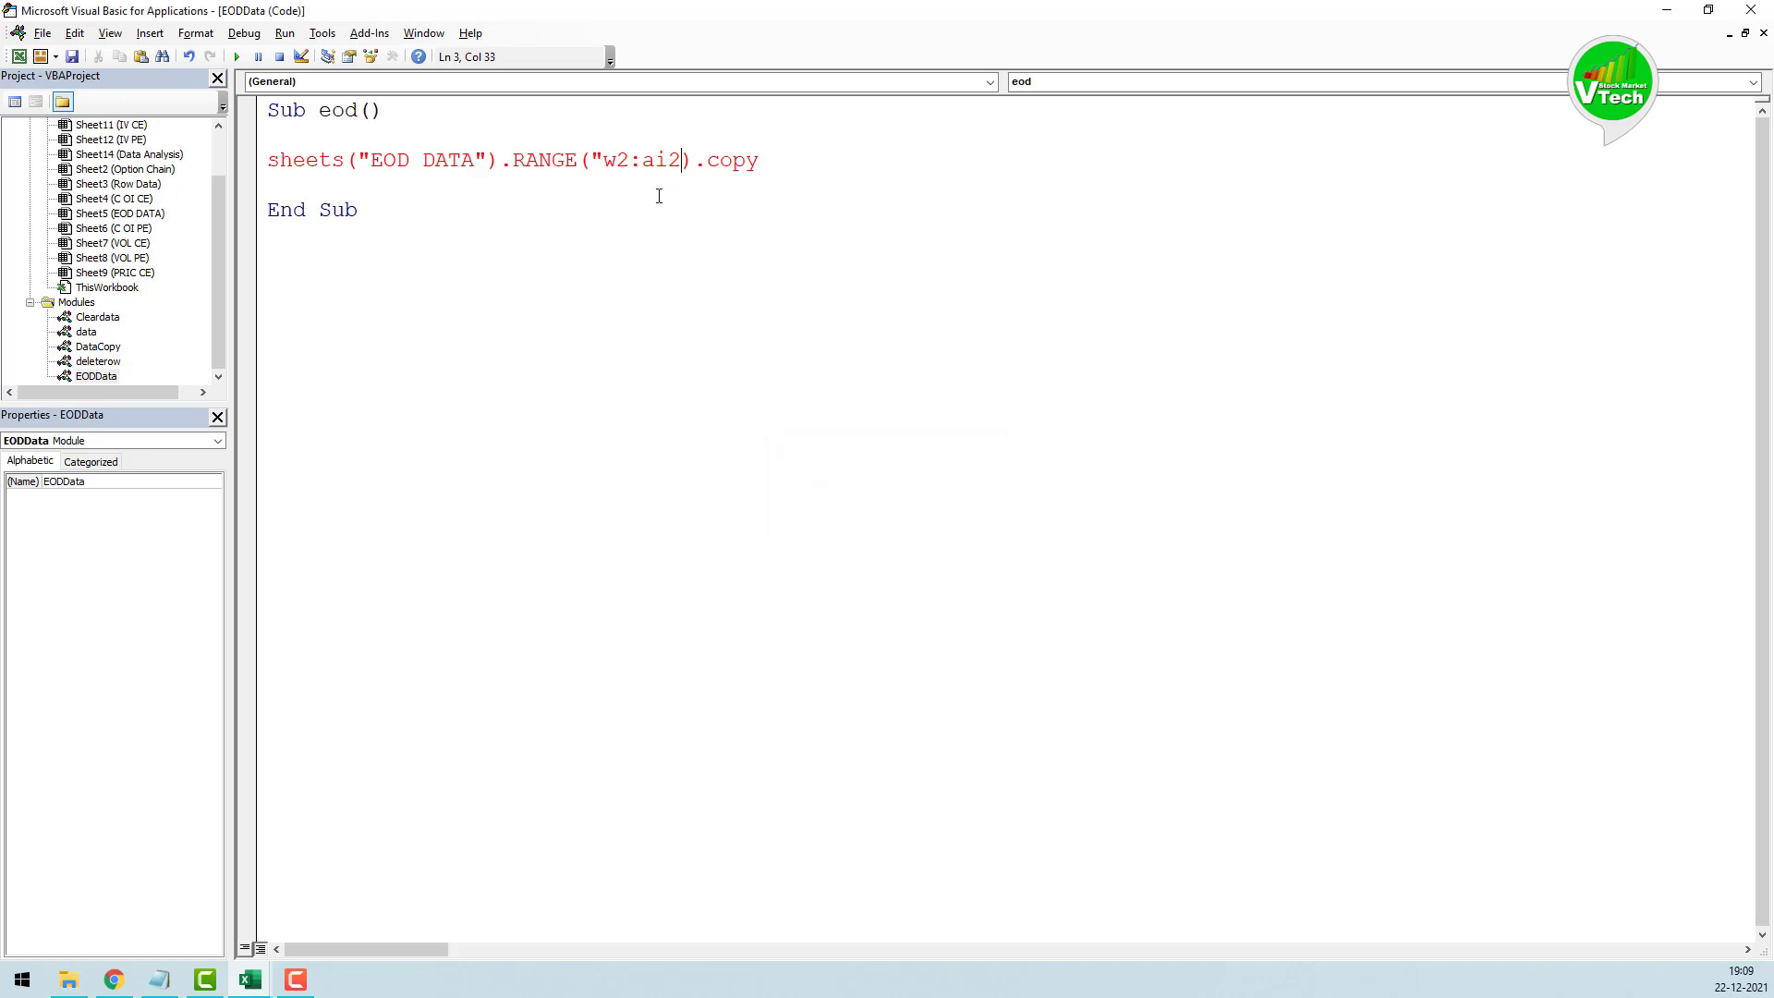
text(")
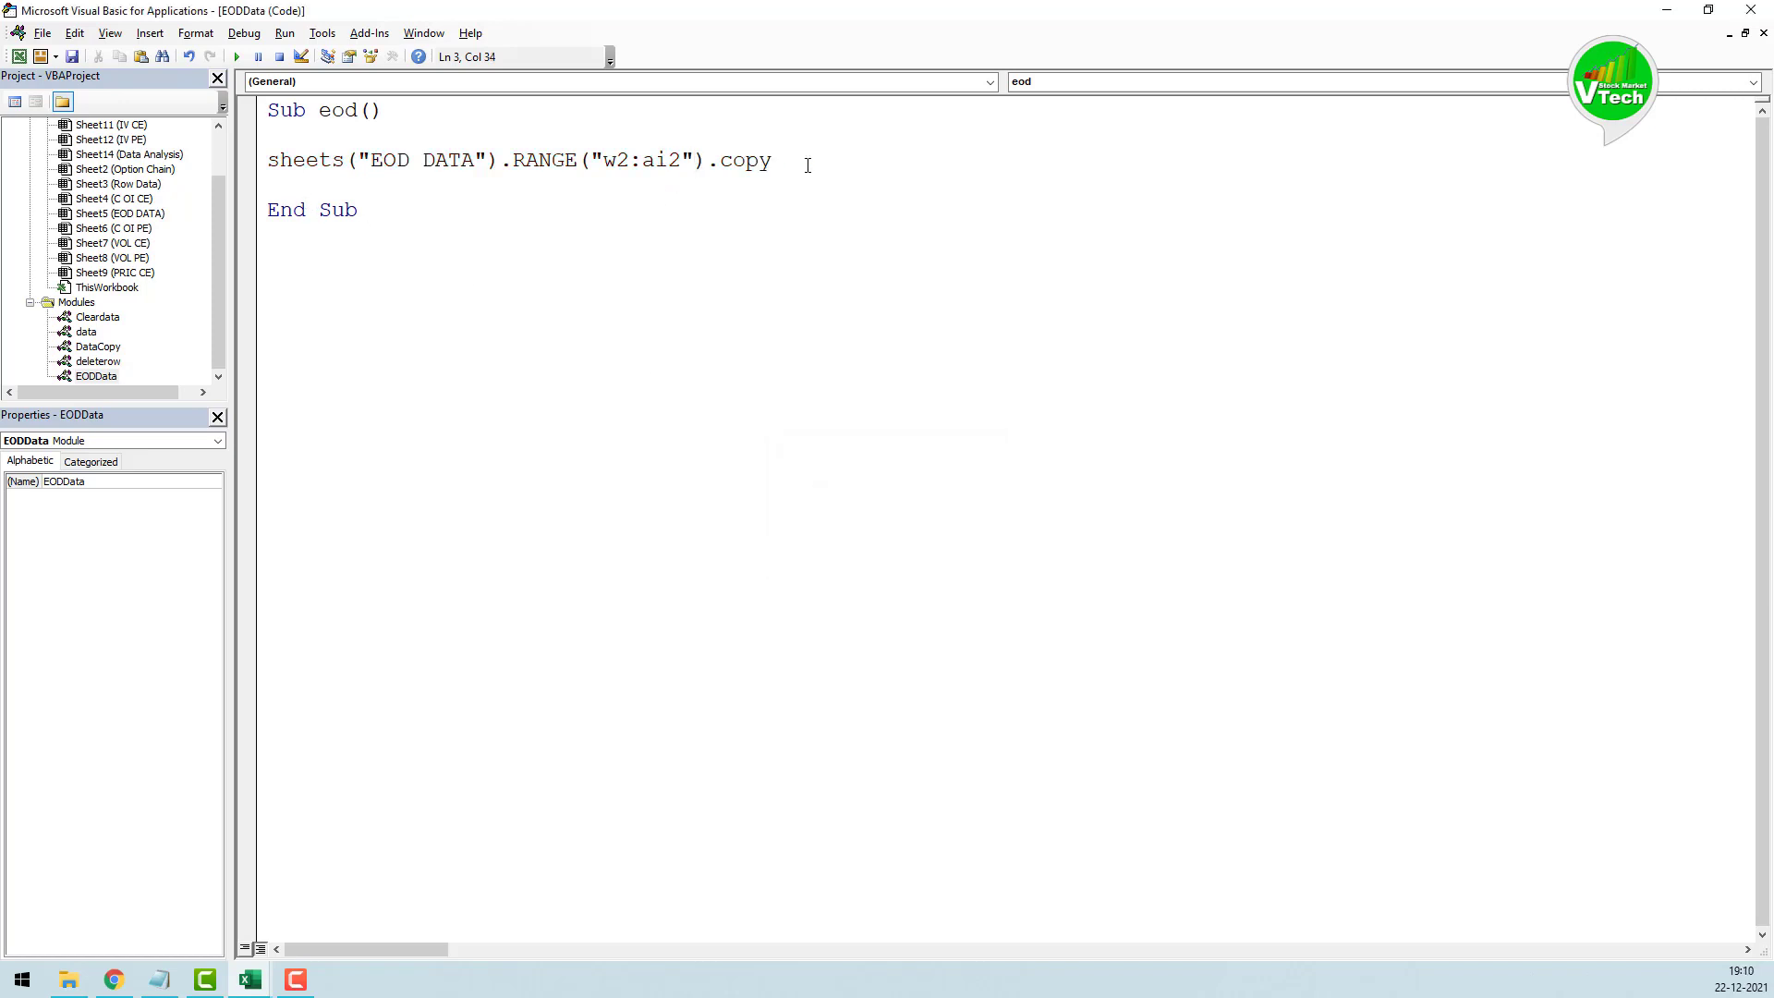
key(Return)
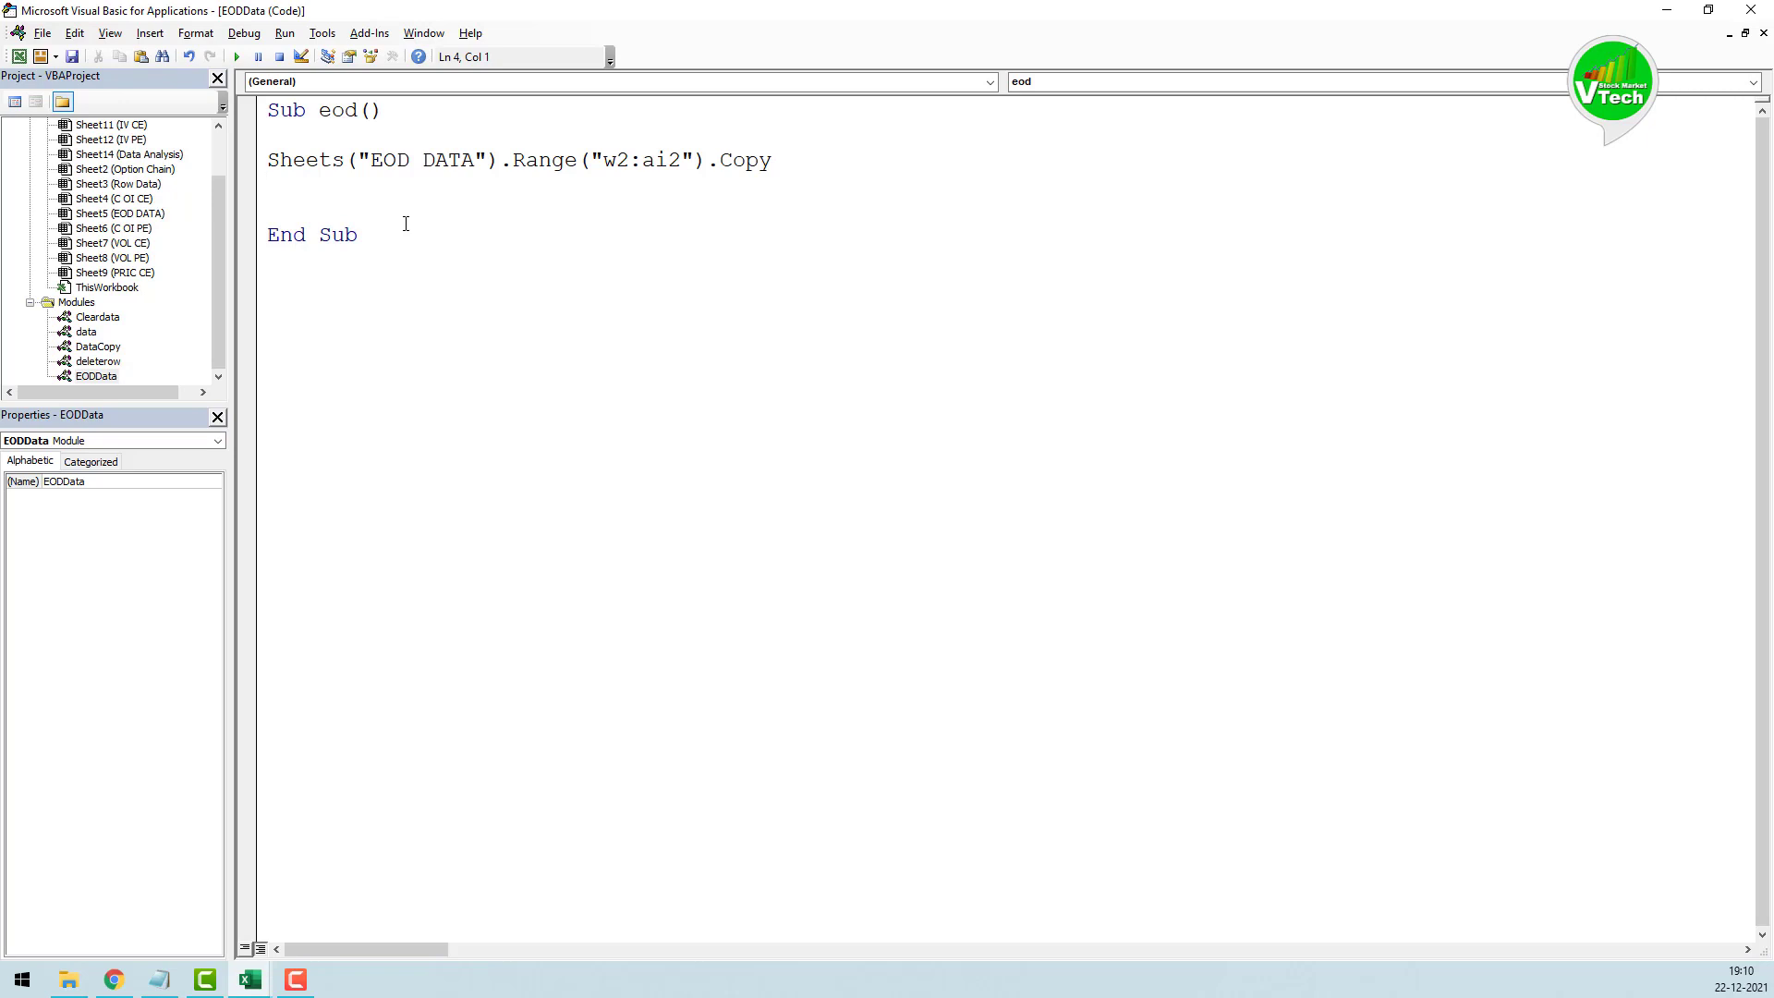
text(sh)
key(BackSpace)
key(BackSpace)
Step: Duplicate the Sheets("EOD DATA") copy statement onto the line below it
drag(770, 160, 267, 160)
key(ctrl+c)
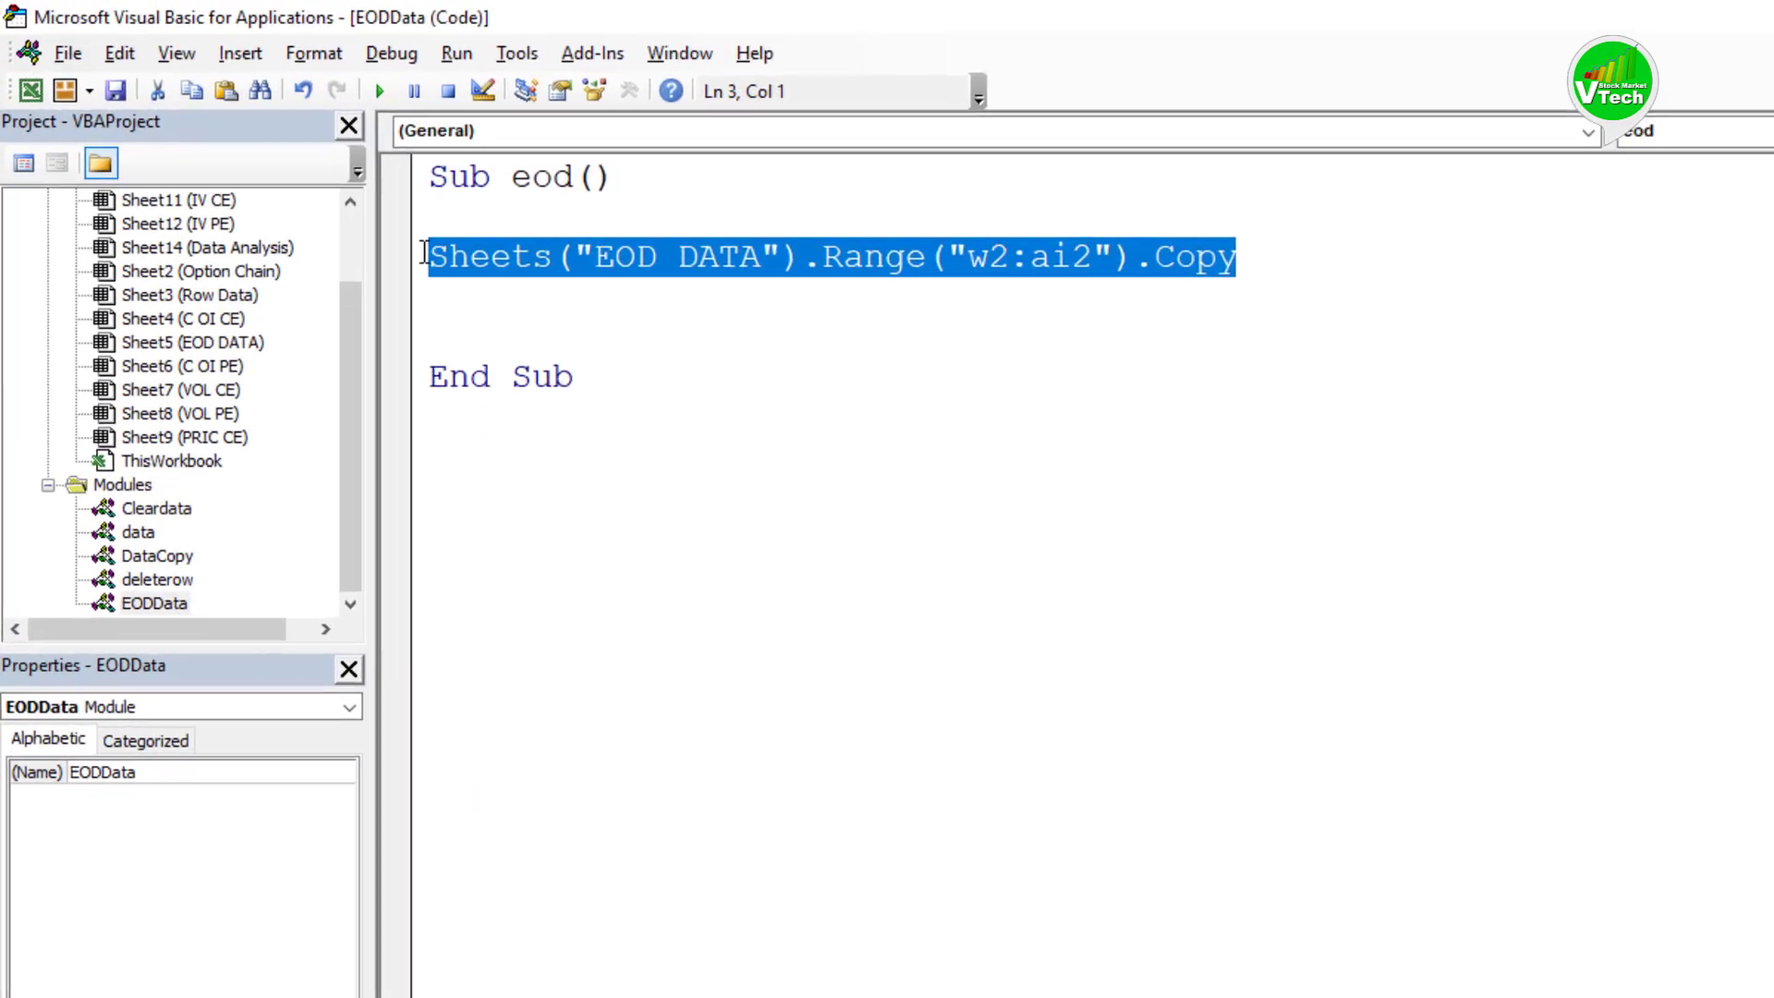
click(294, 198)
key(ctrl+v)
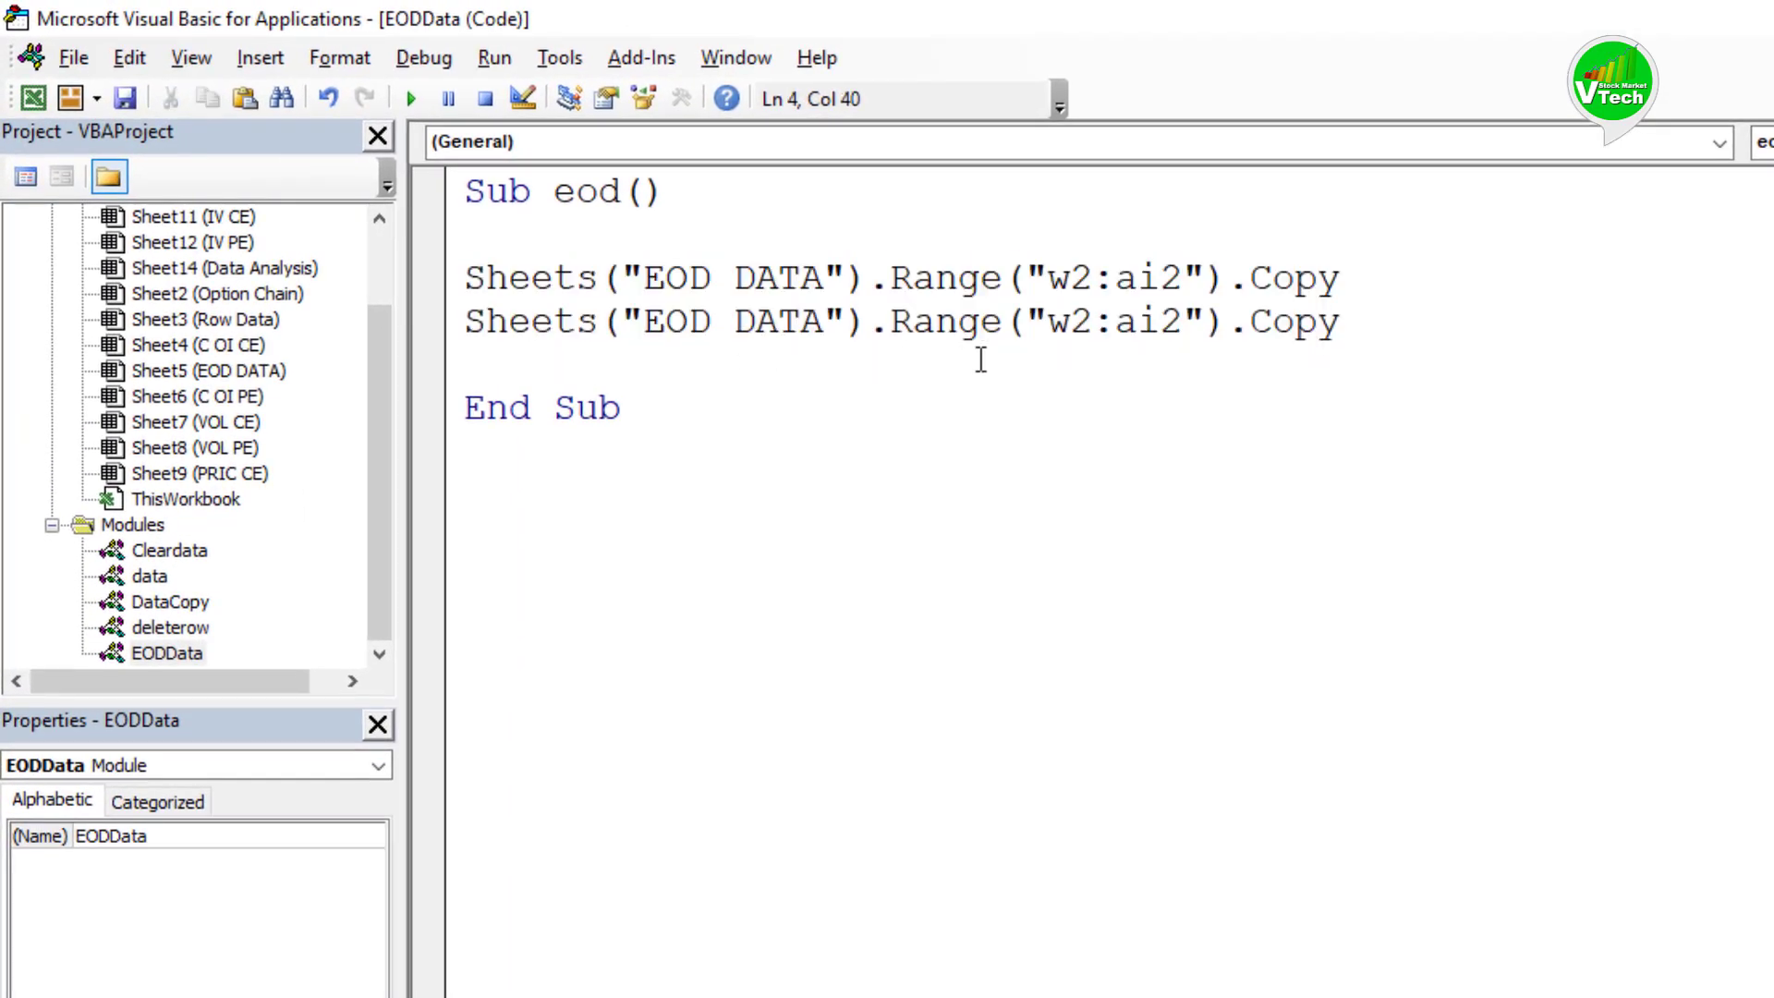
Step: Change the range in the second Sheets("EOD DATA") statement to w3:ai3
click(1085, 352)
key(BackSpace)
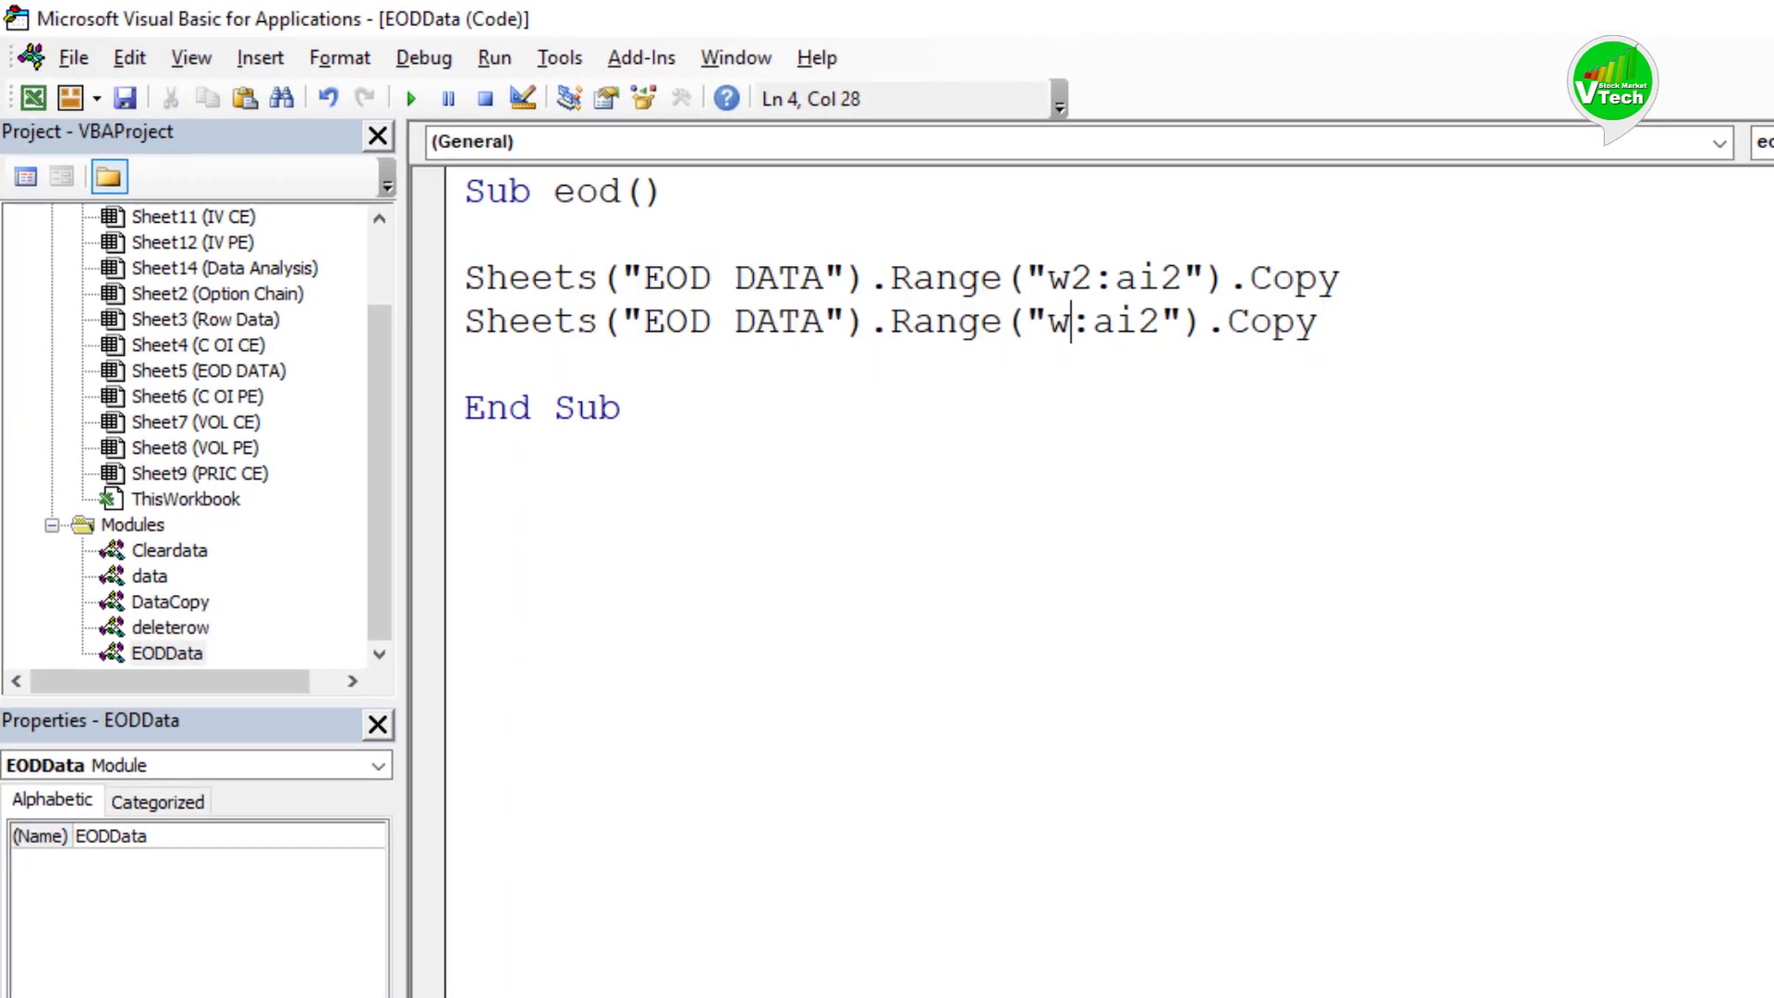
text(3)
click(1184, 323)
key(BackSpace)
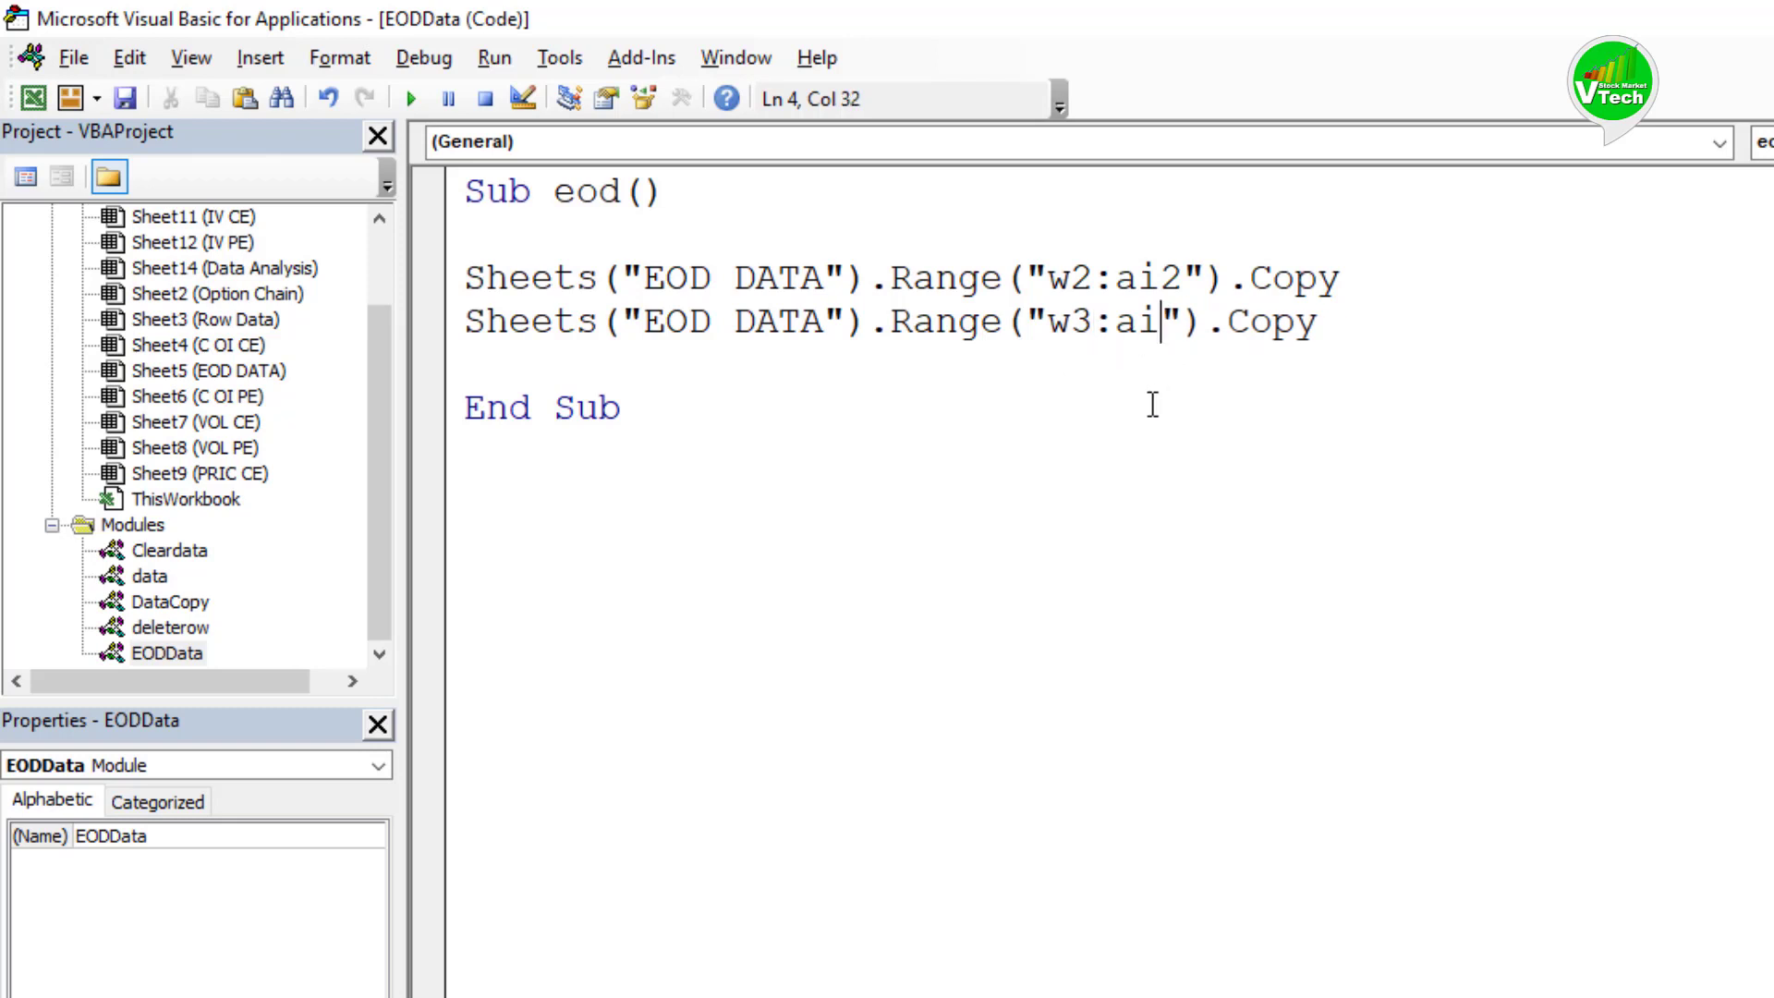
text(3)
Step: Replace the Copy method in the w3:ai3 statement with PasteSpecial xlPasteValues
drag(1250, 325, 1401, 333)
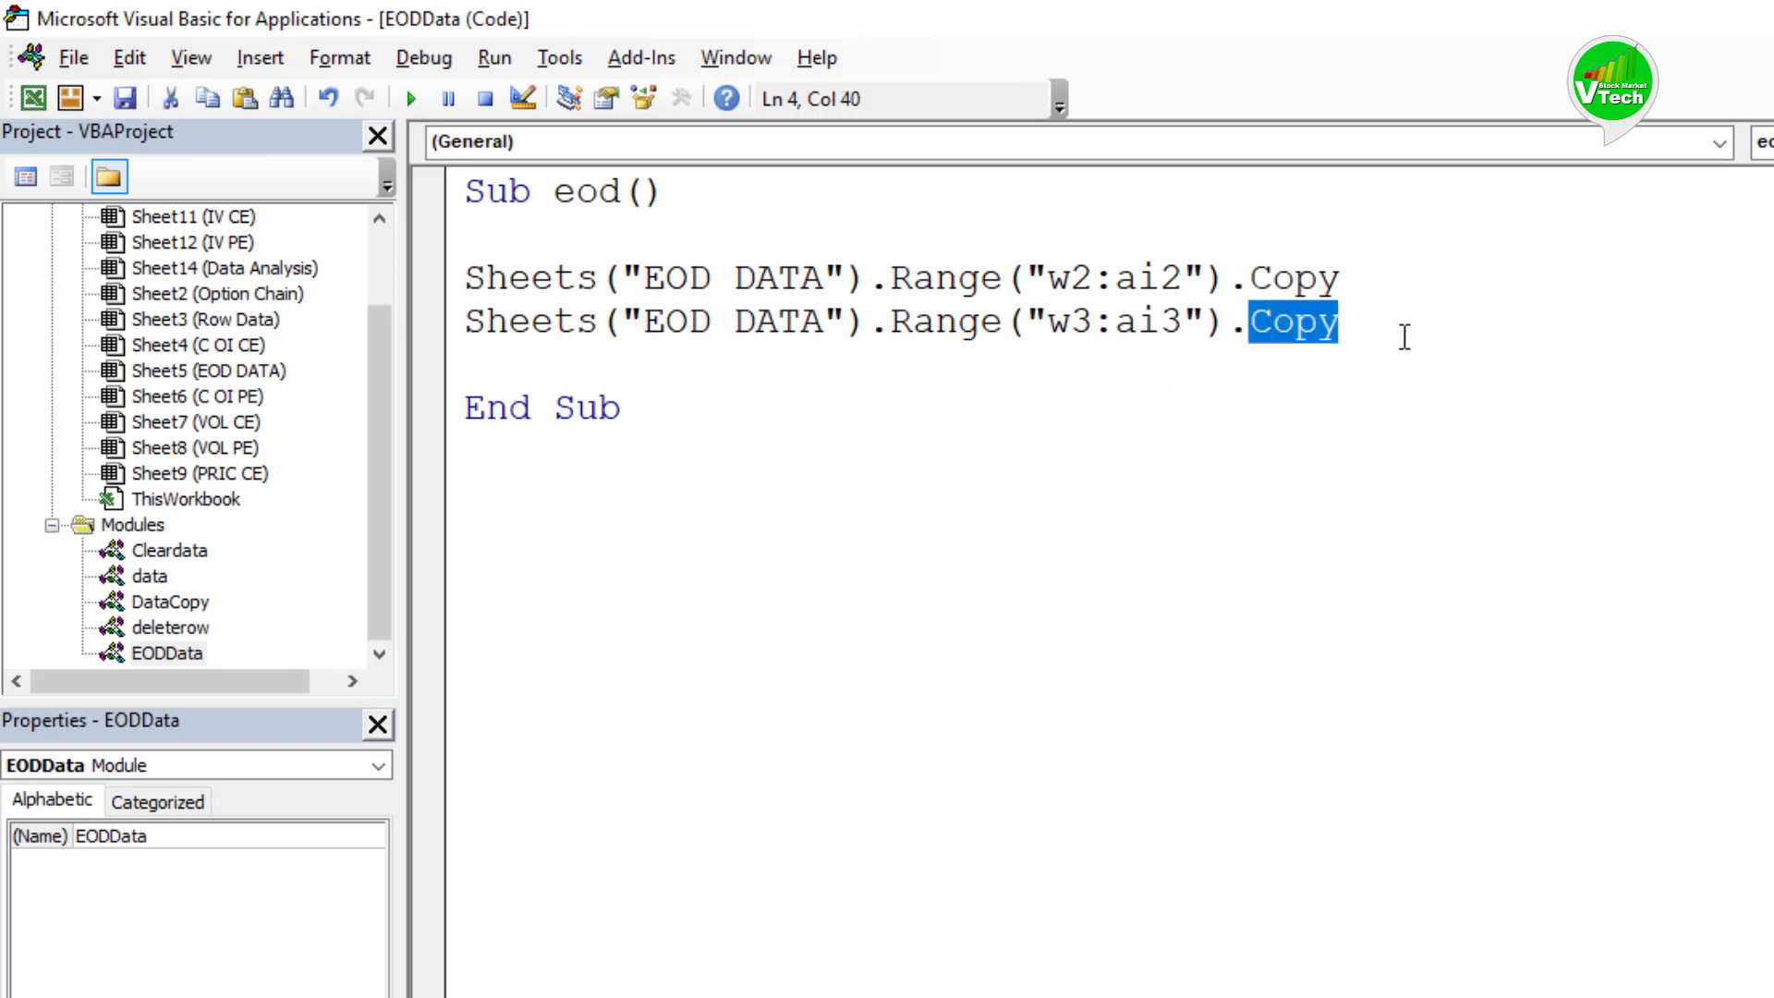
key(BackSpace)
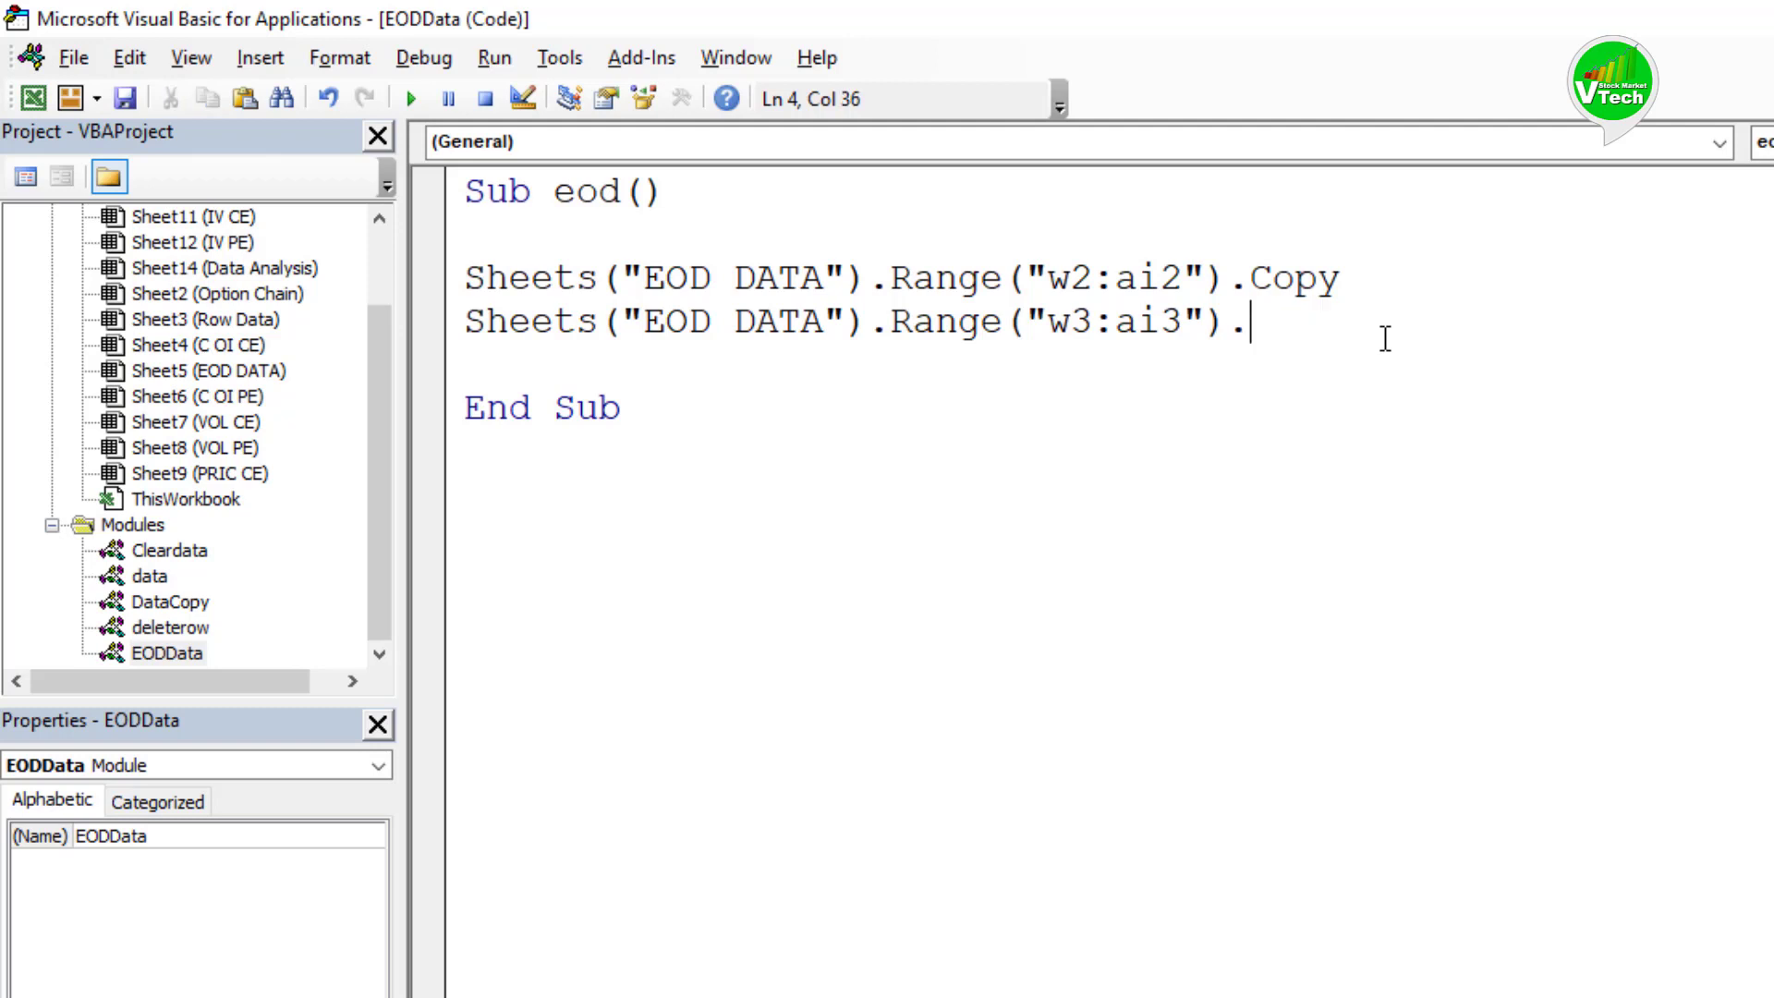
text(pastes)
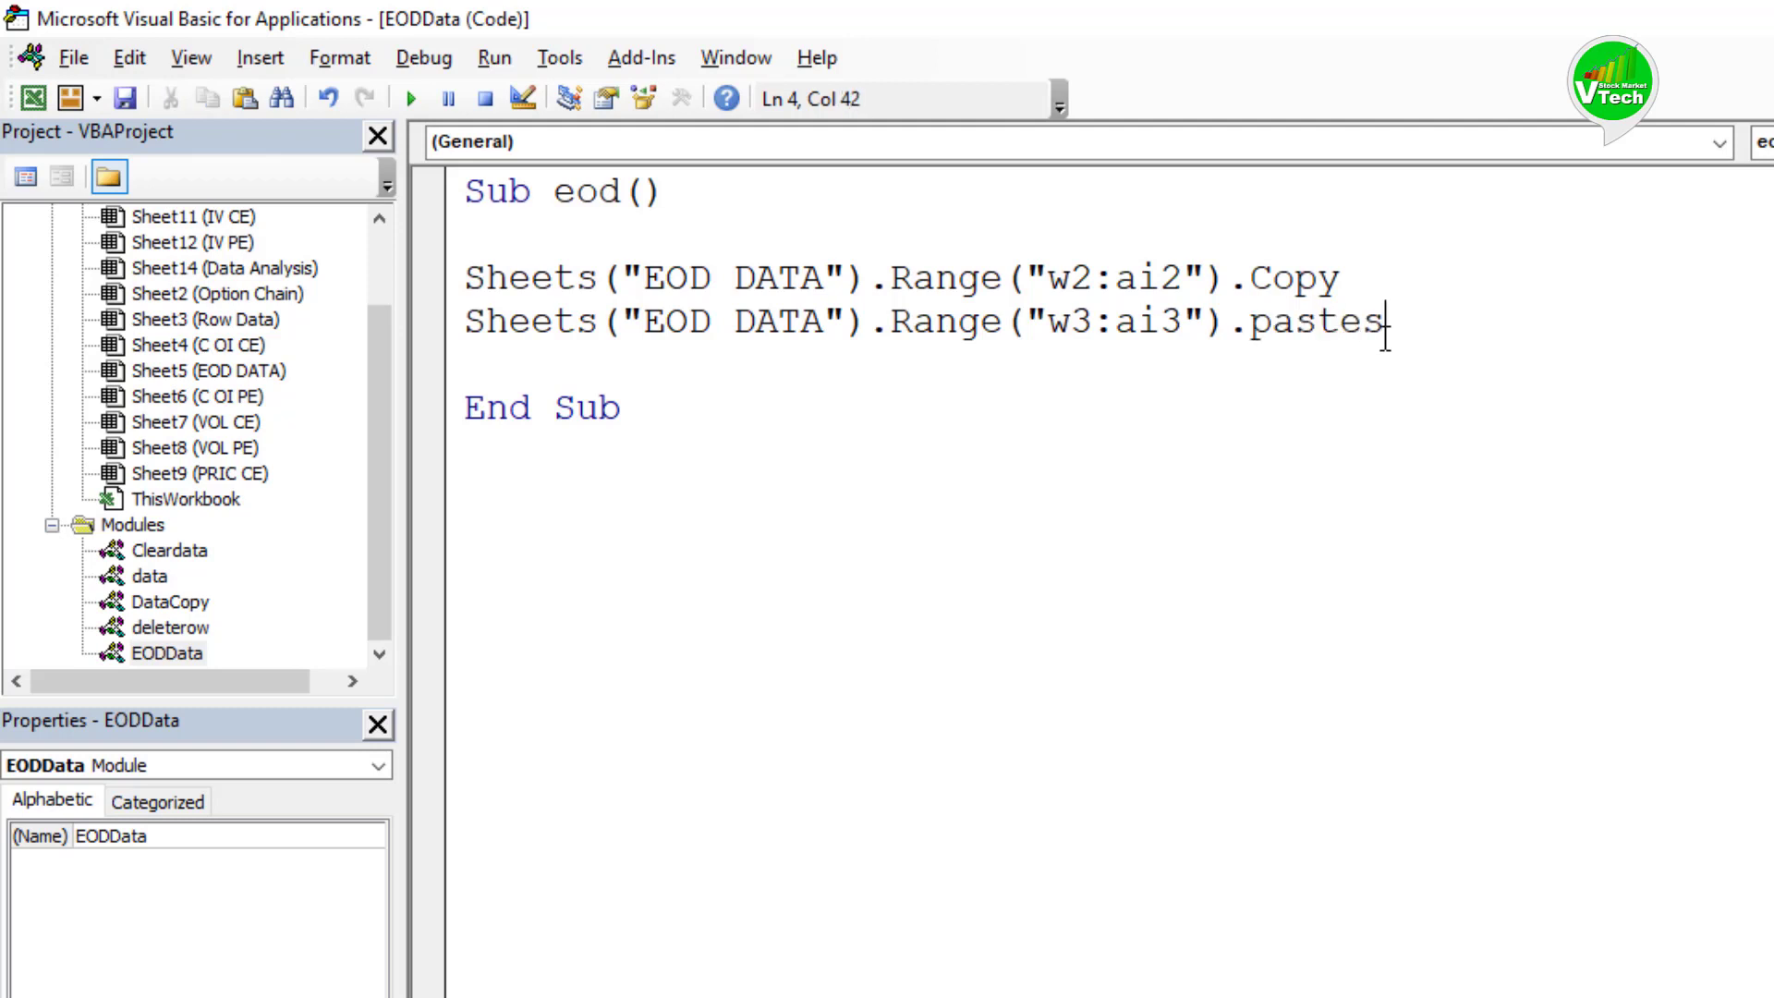
text(pecial )
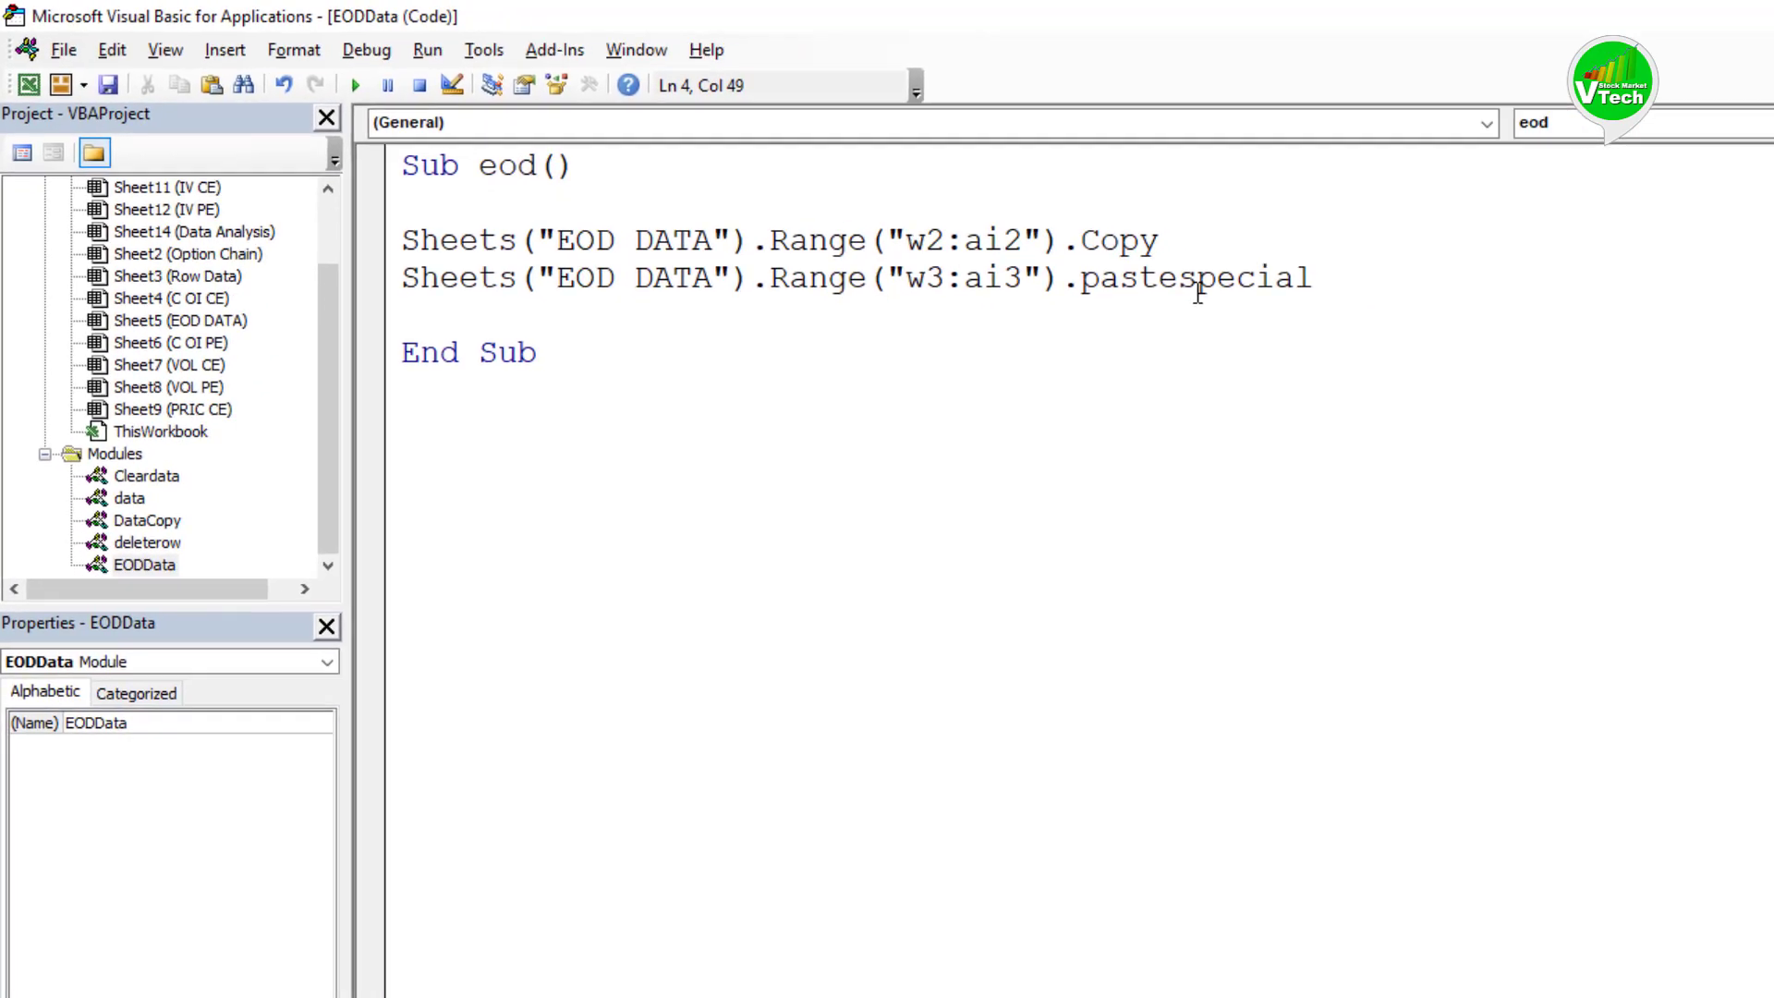
text(xl )
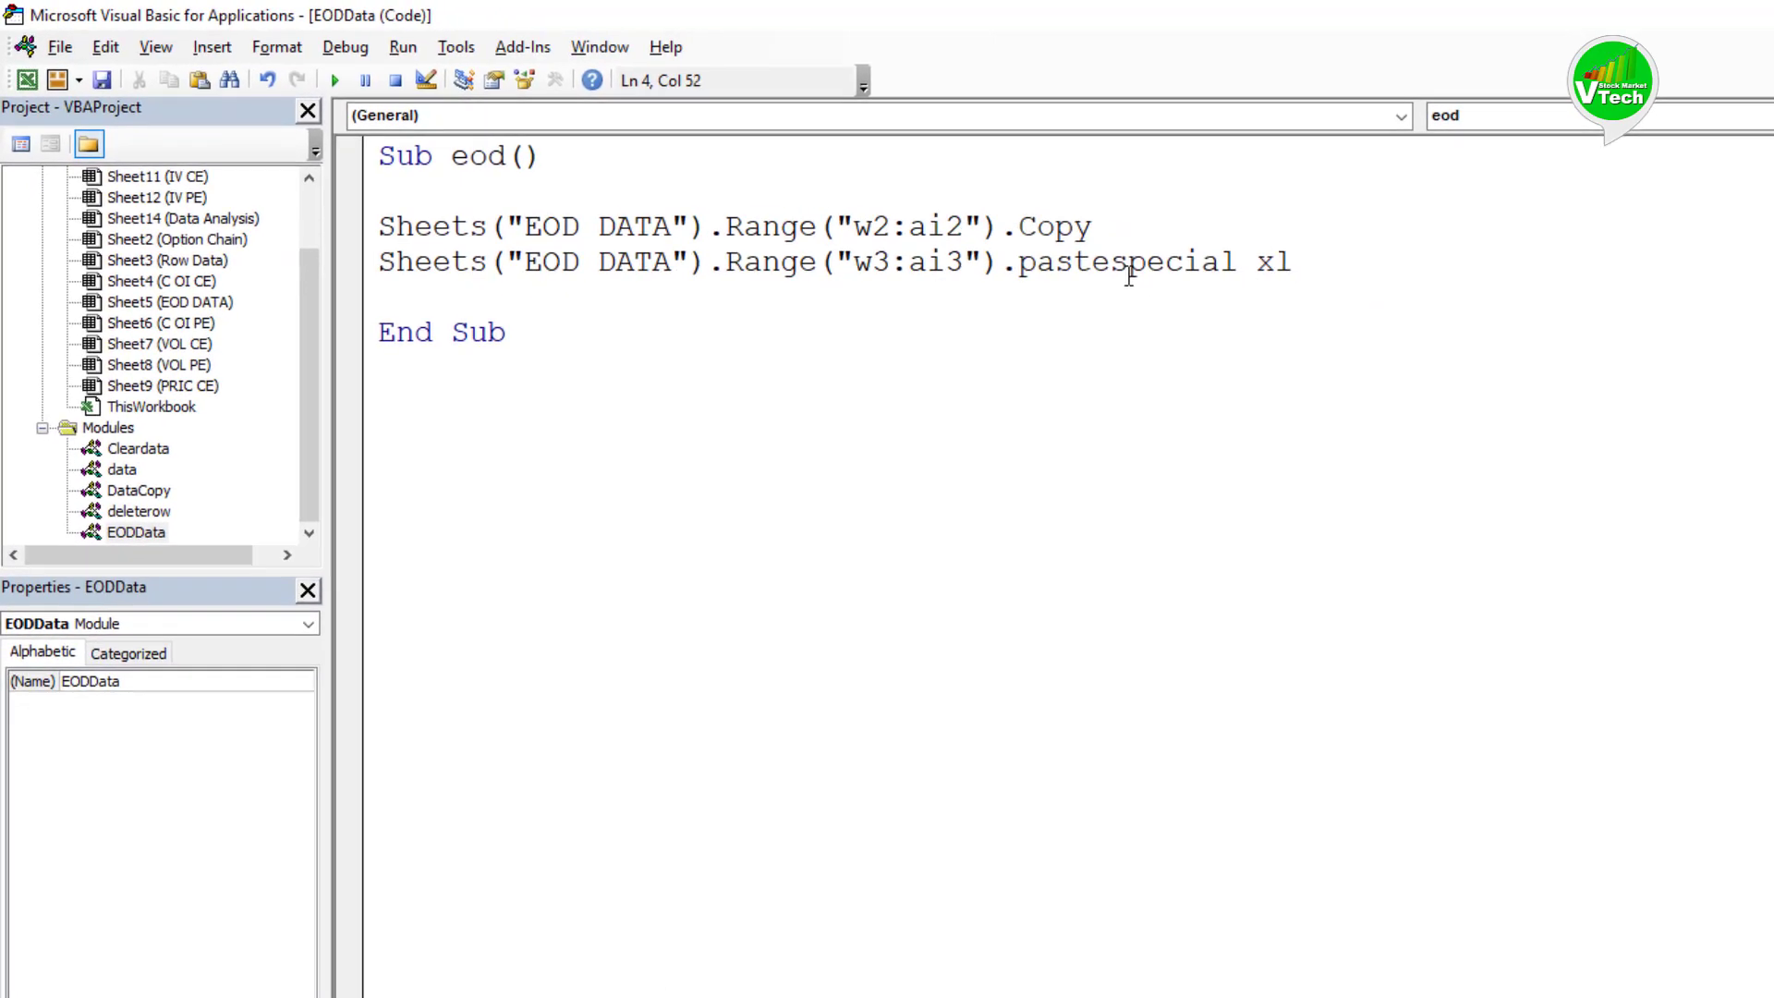
text(pastevalues)
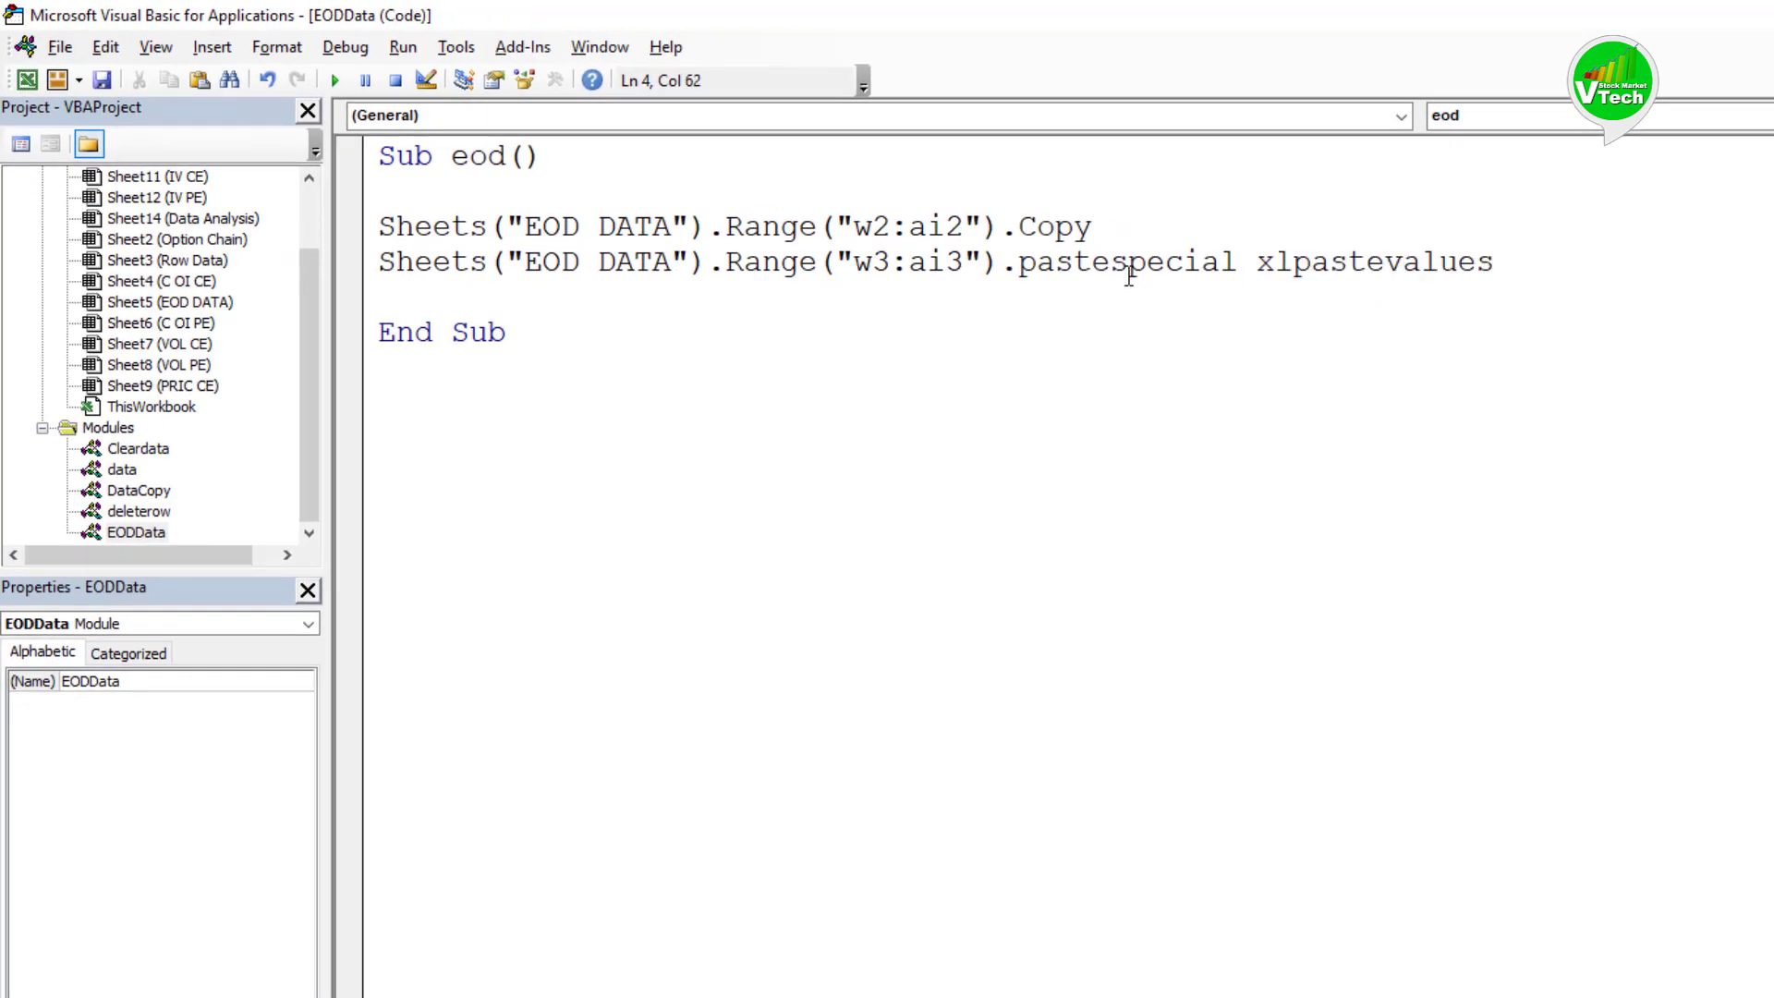
key(Return)
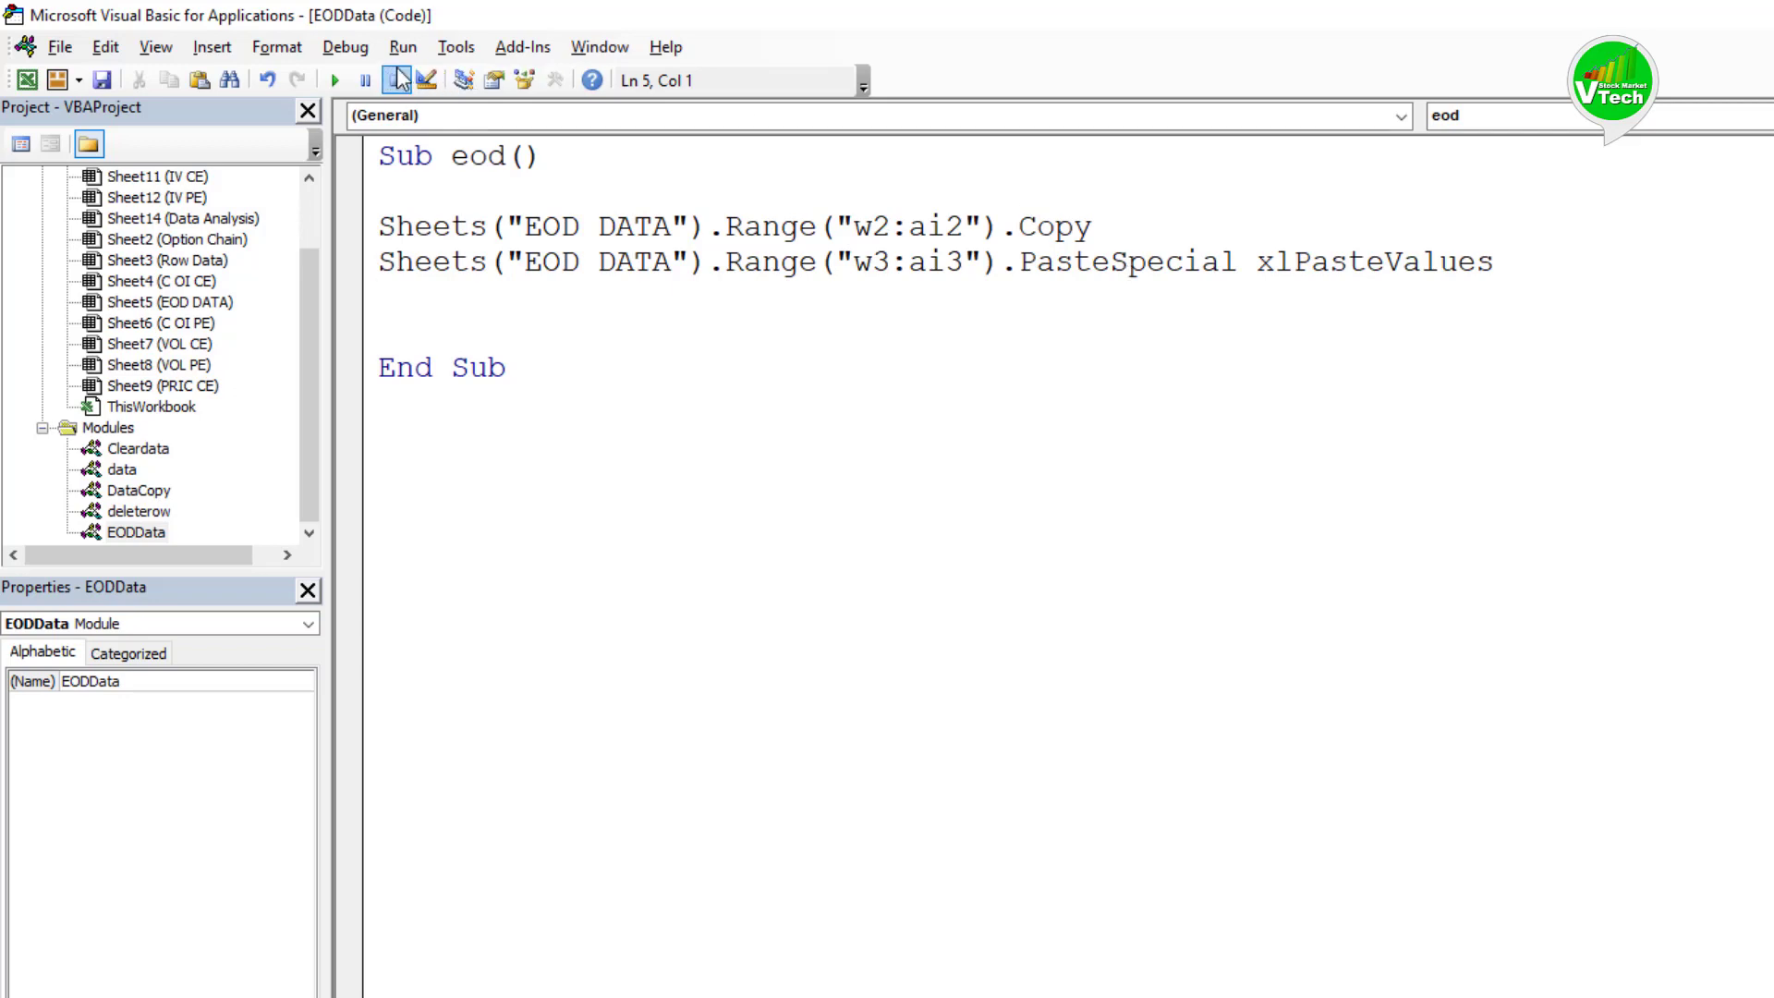
Step: Run the eod macro, check the EOD DATA and Row Data sheets in the workbook, and return to the code
click(335, 80)
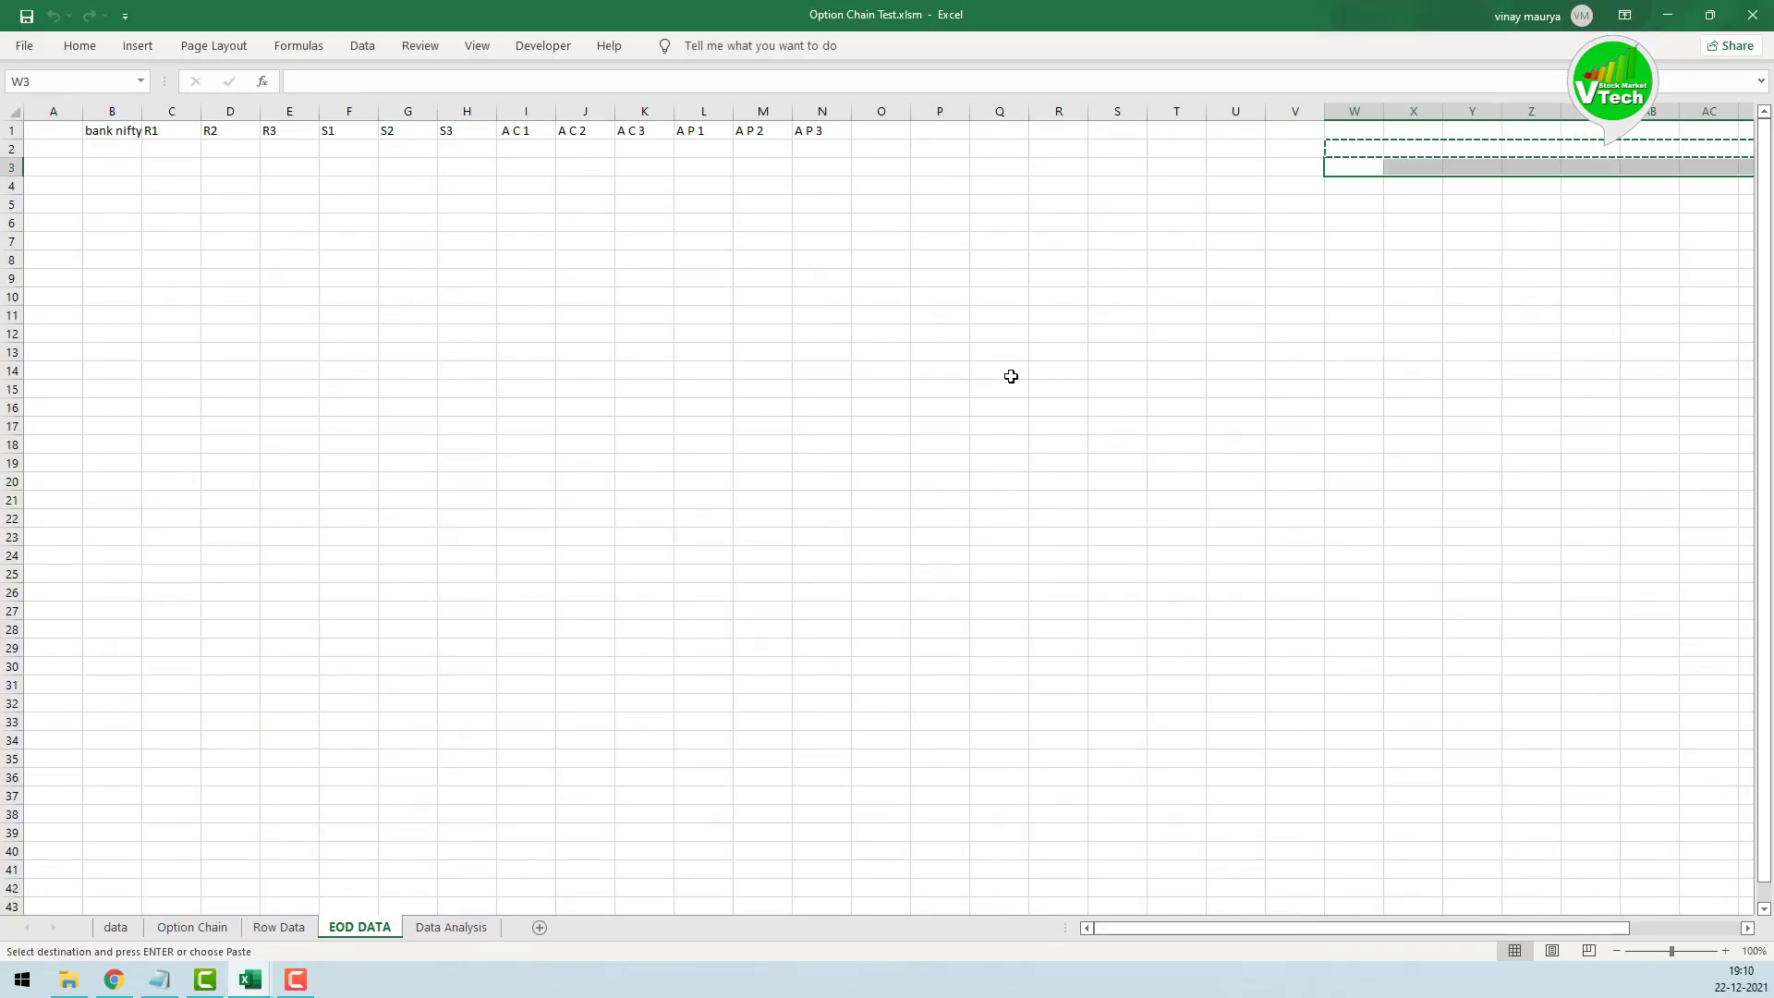
click(279, 927)
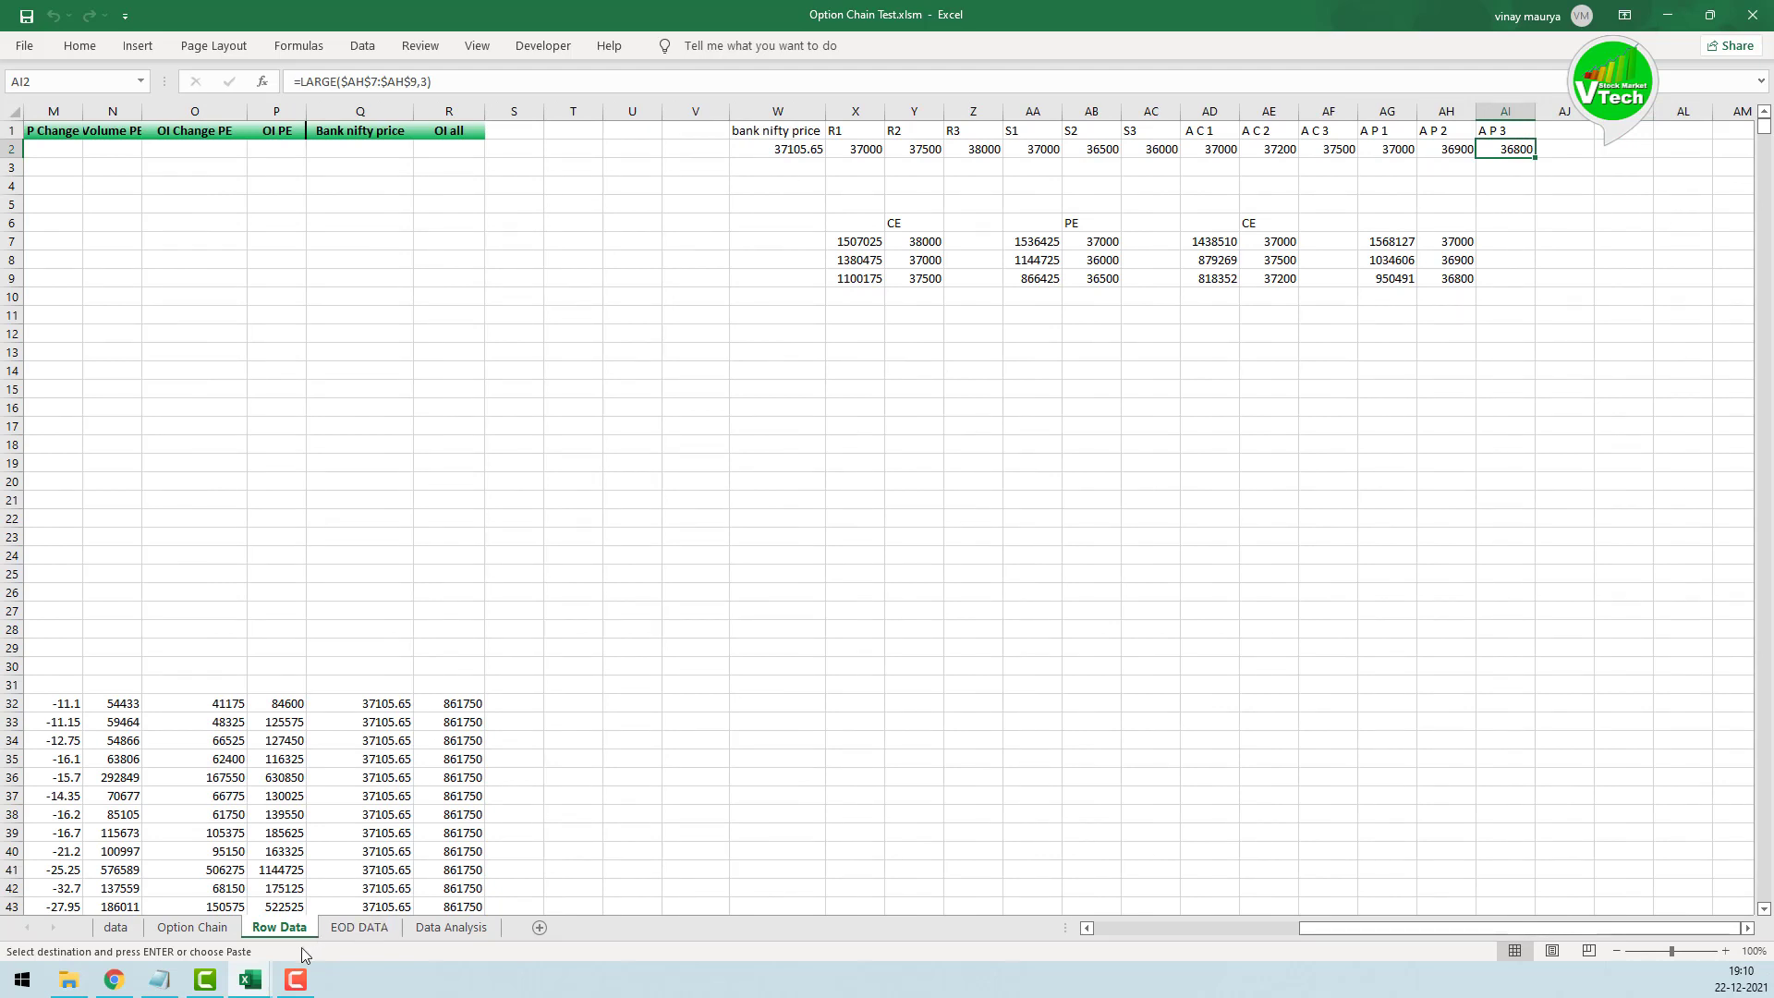
click(250, 979)
click(416, 878)
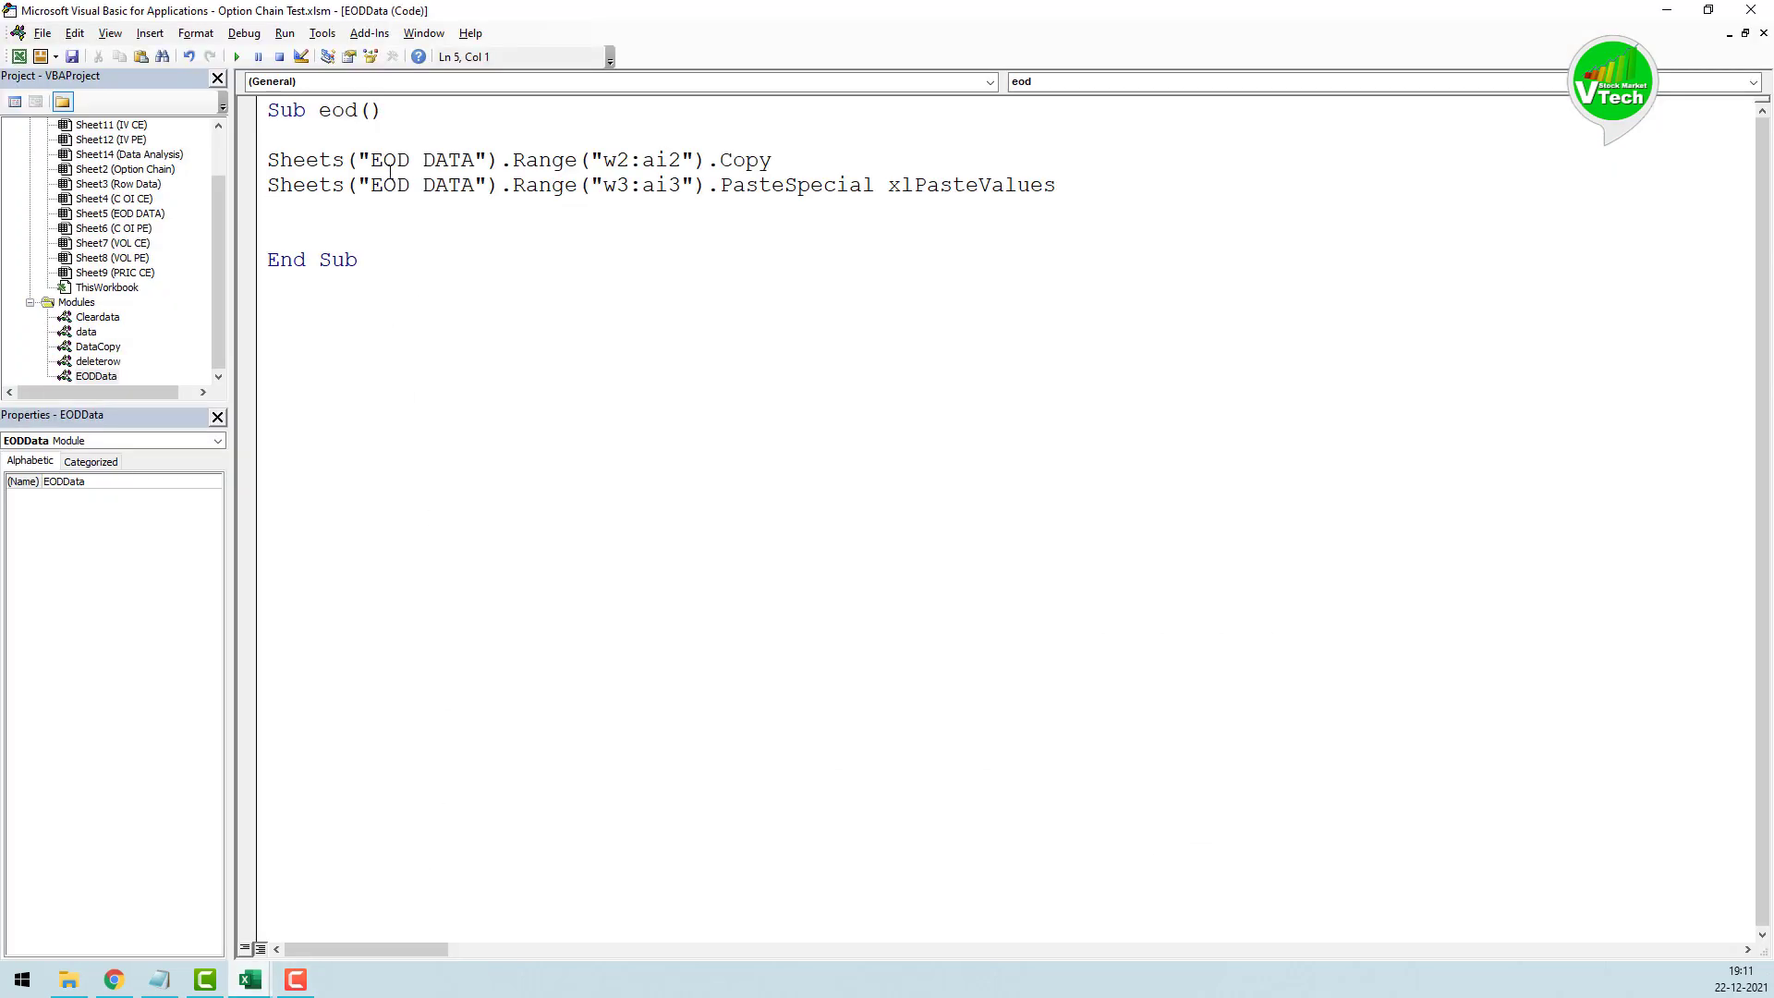
key(alt+F11)
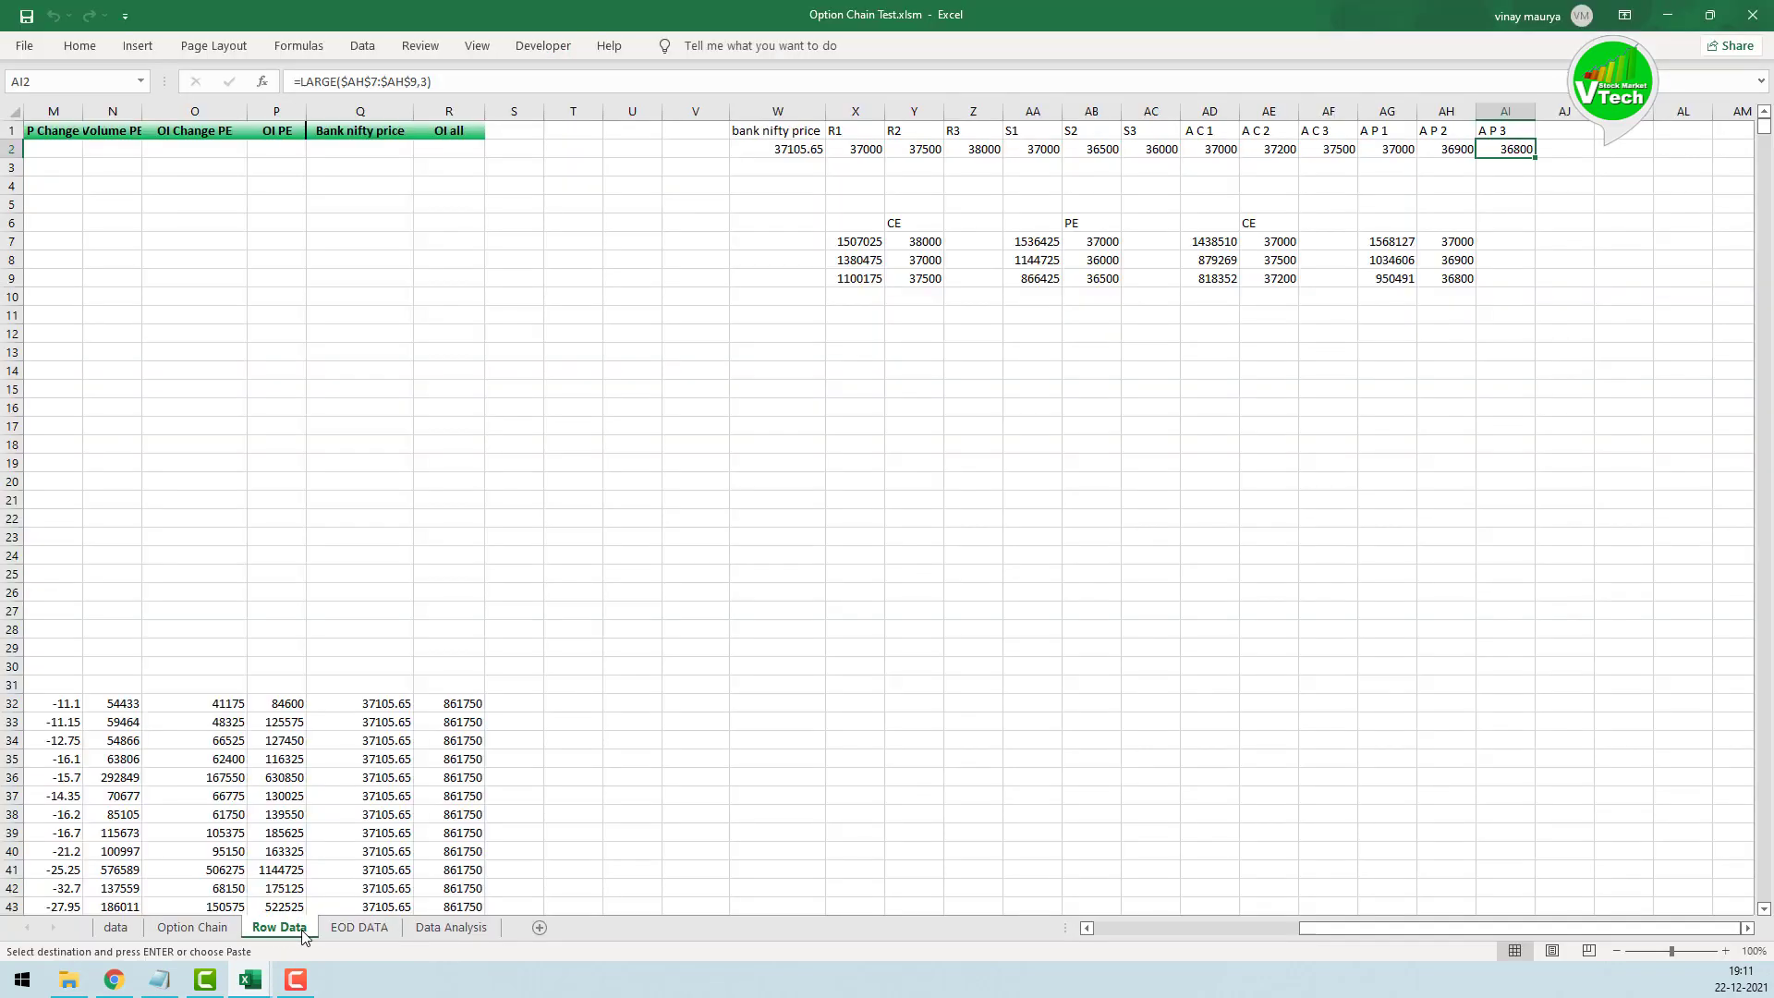
click(240, 982)
click(379, 887)
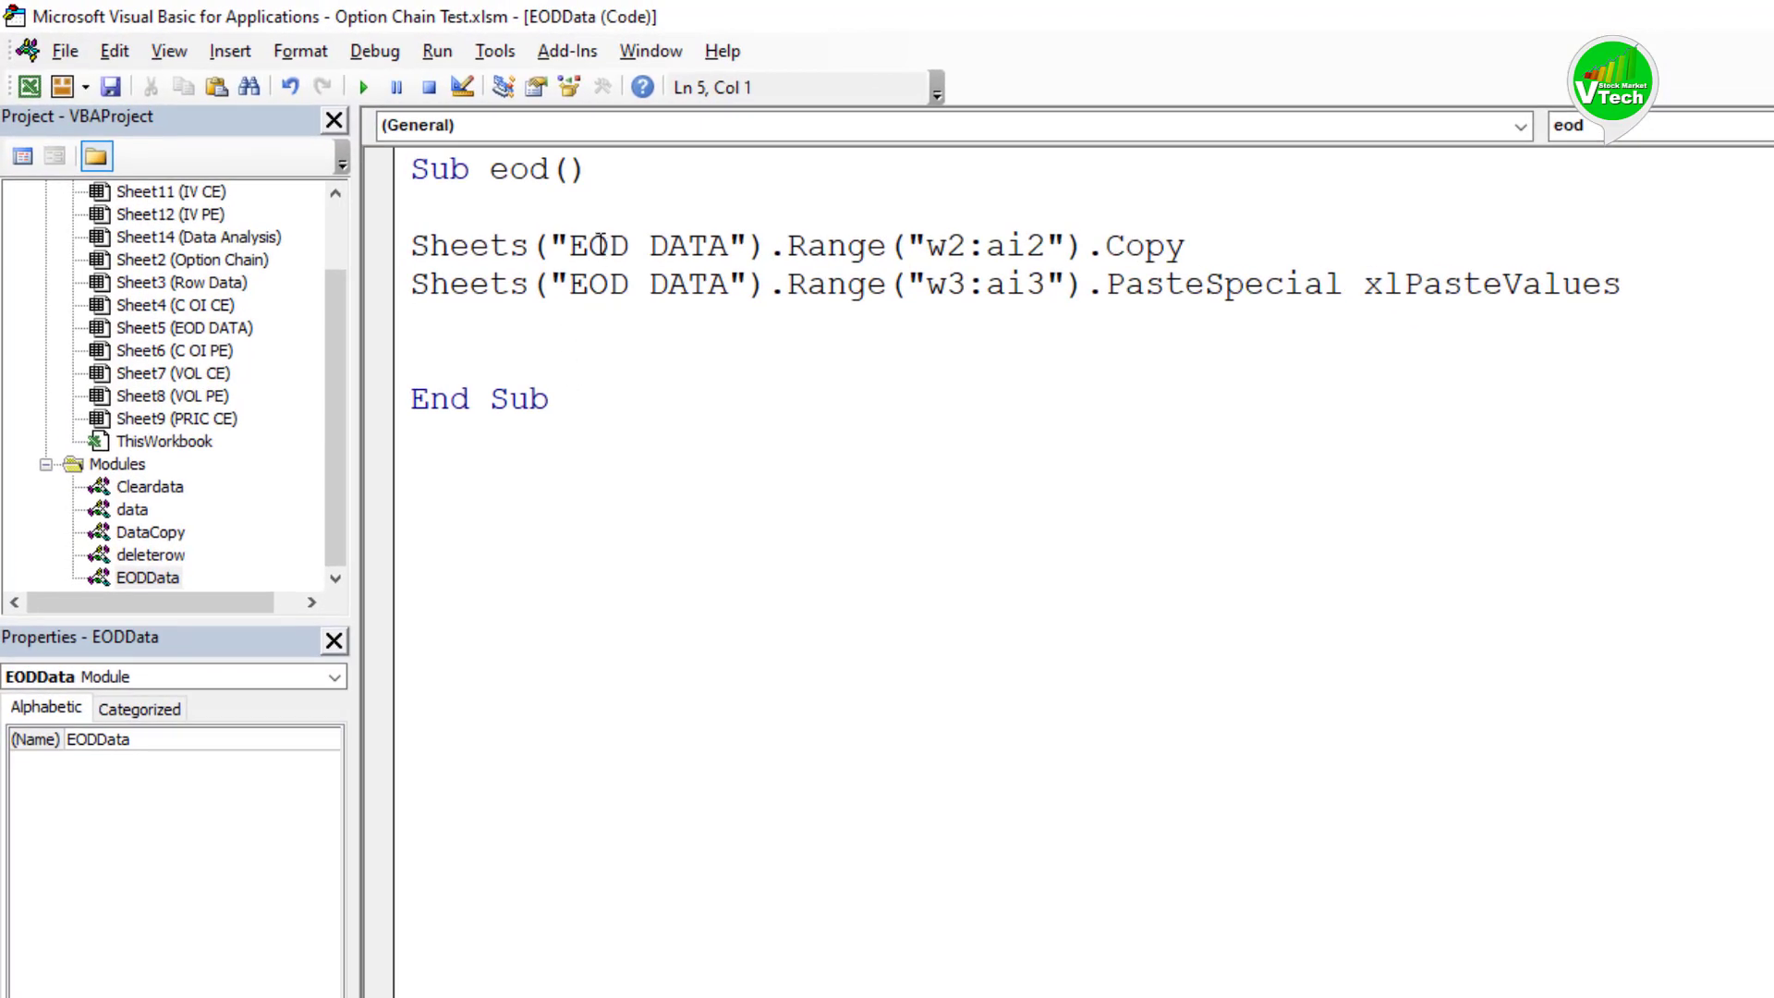
Step: Change the sheet name to "Row Data" in both the copy and the PasteSpecial statements
drag(570, 245, 730, 248)
text(Row Data)
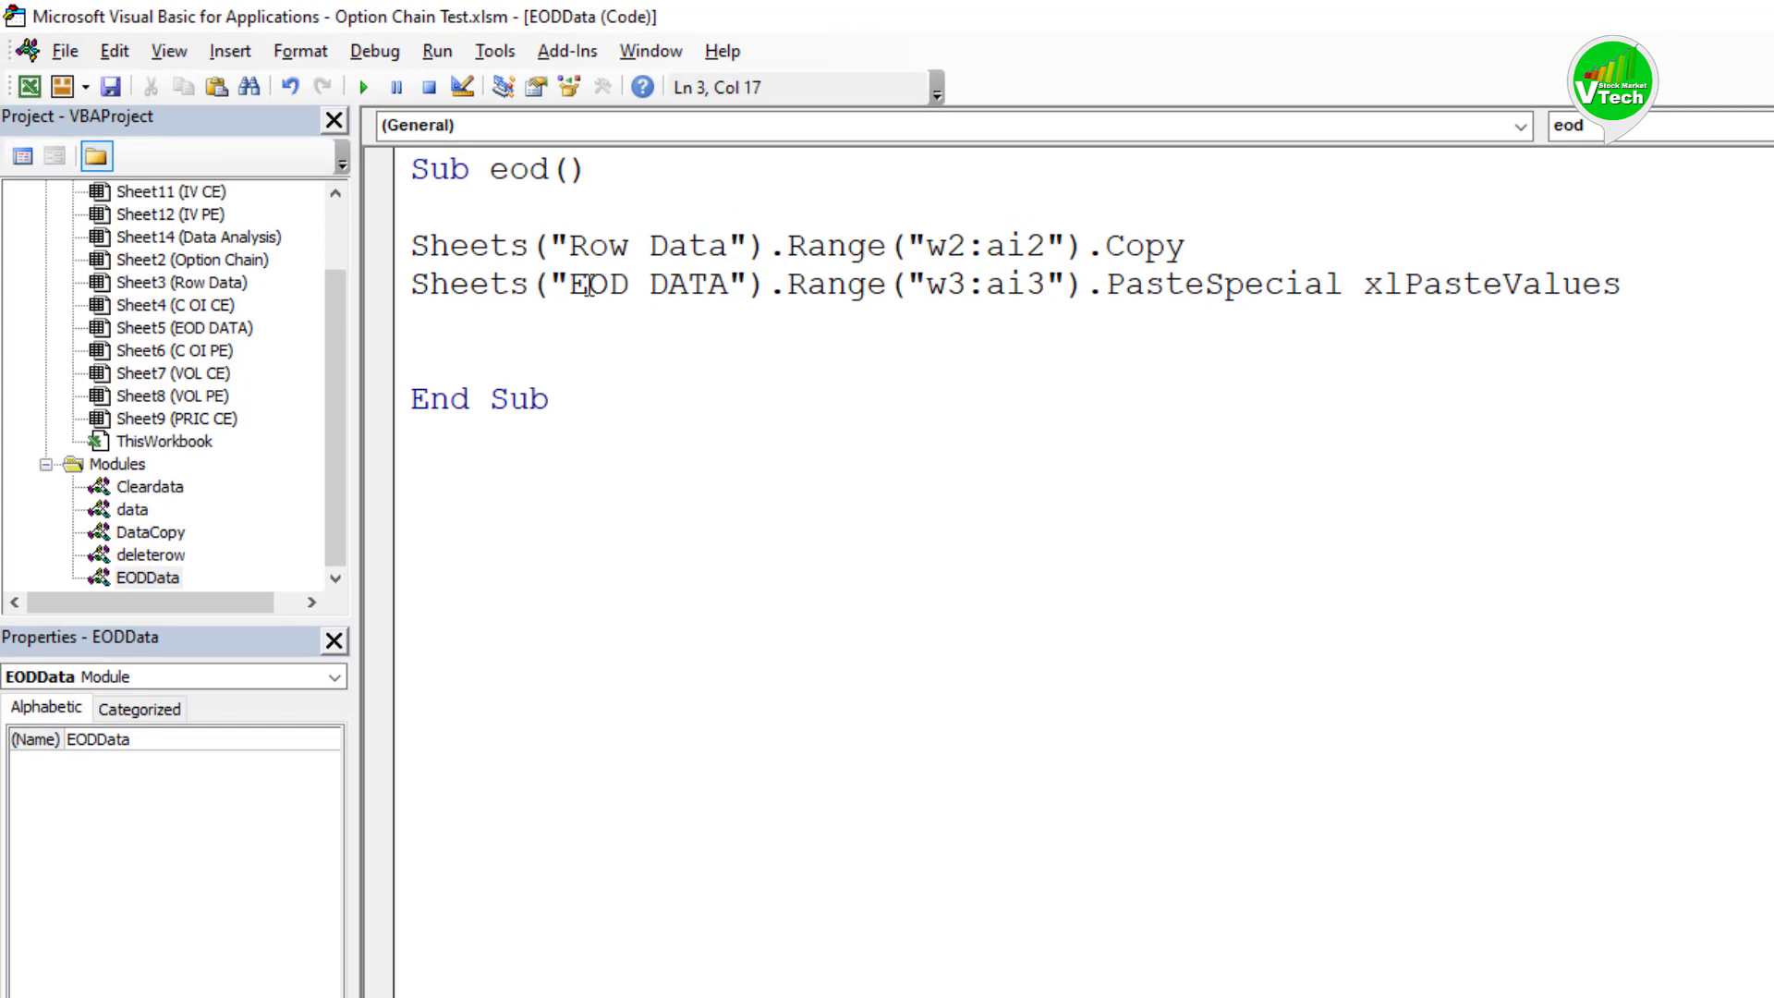
drag(570, 283, 728, 283)
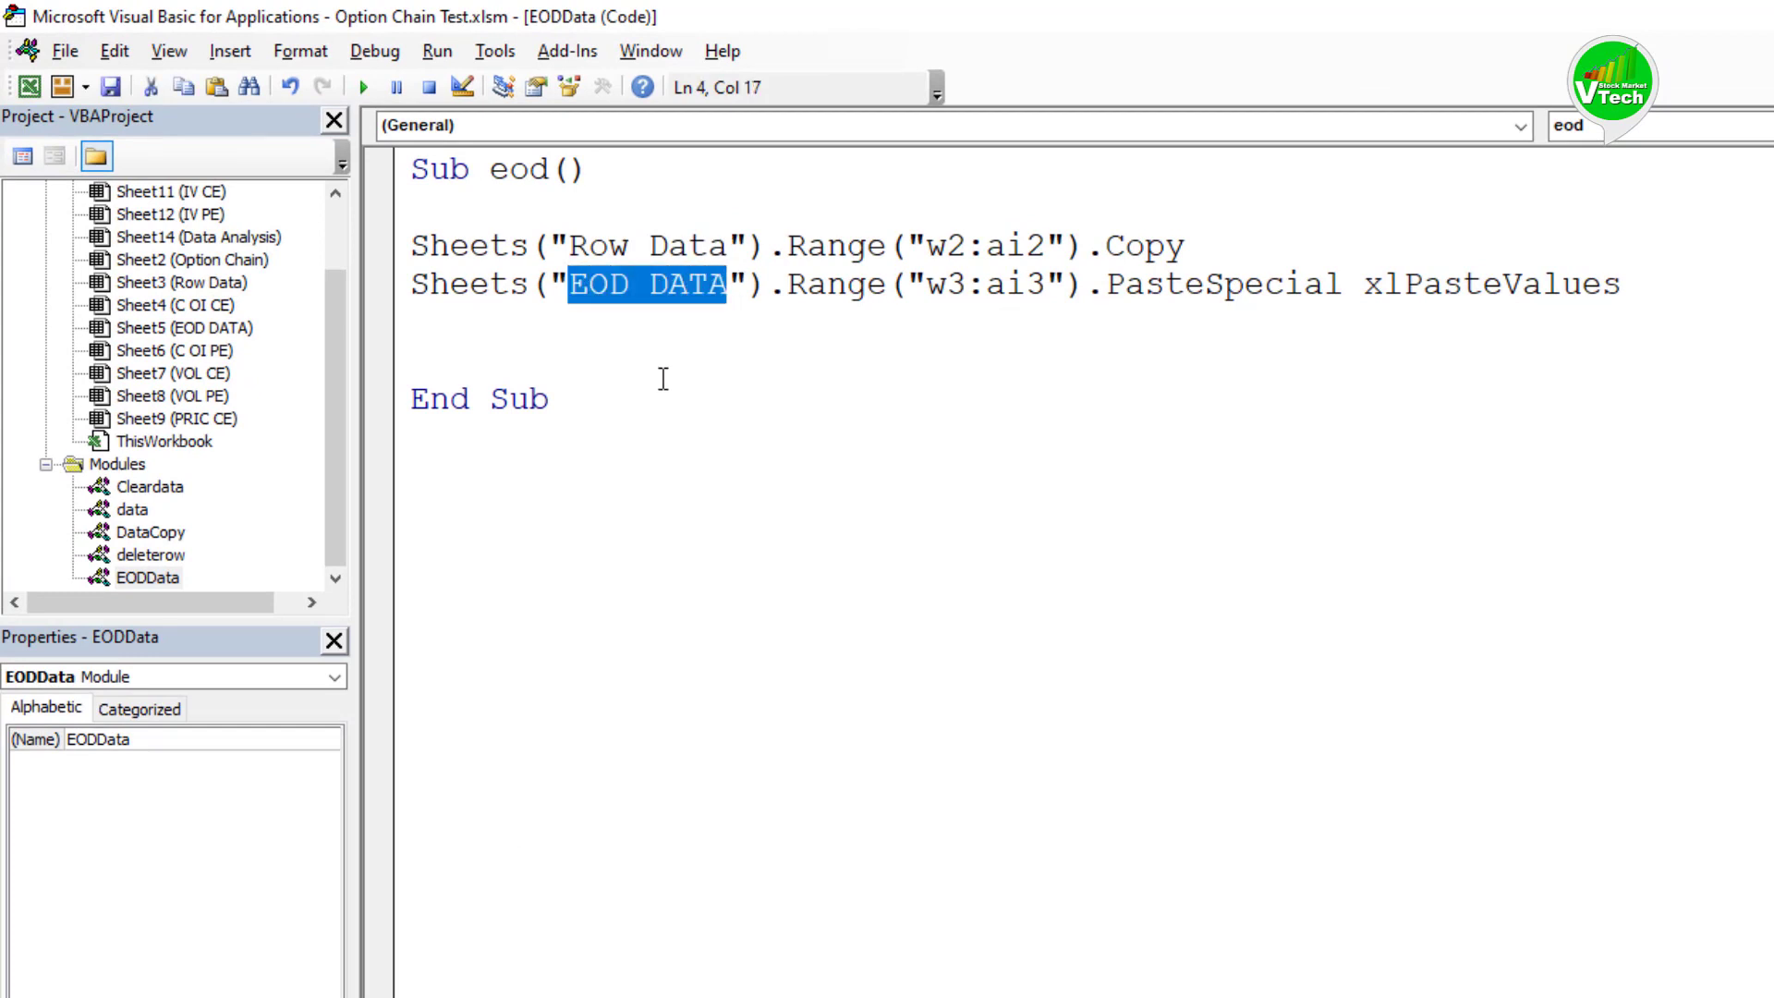
text(Row Data)
key(Down)
key(Down)
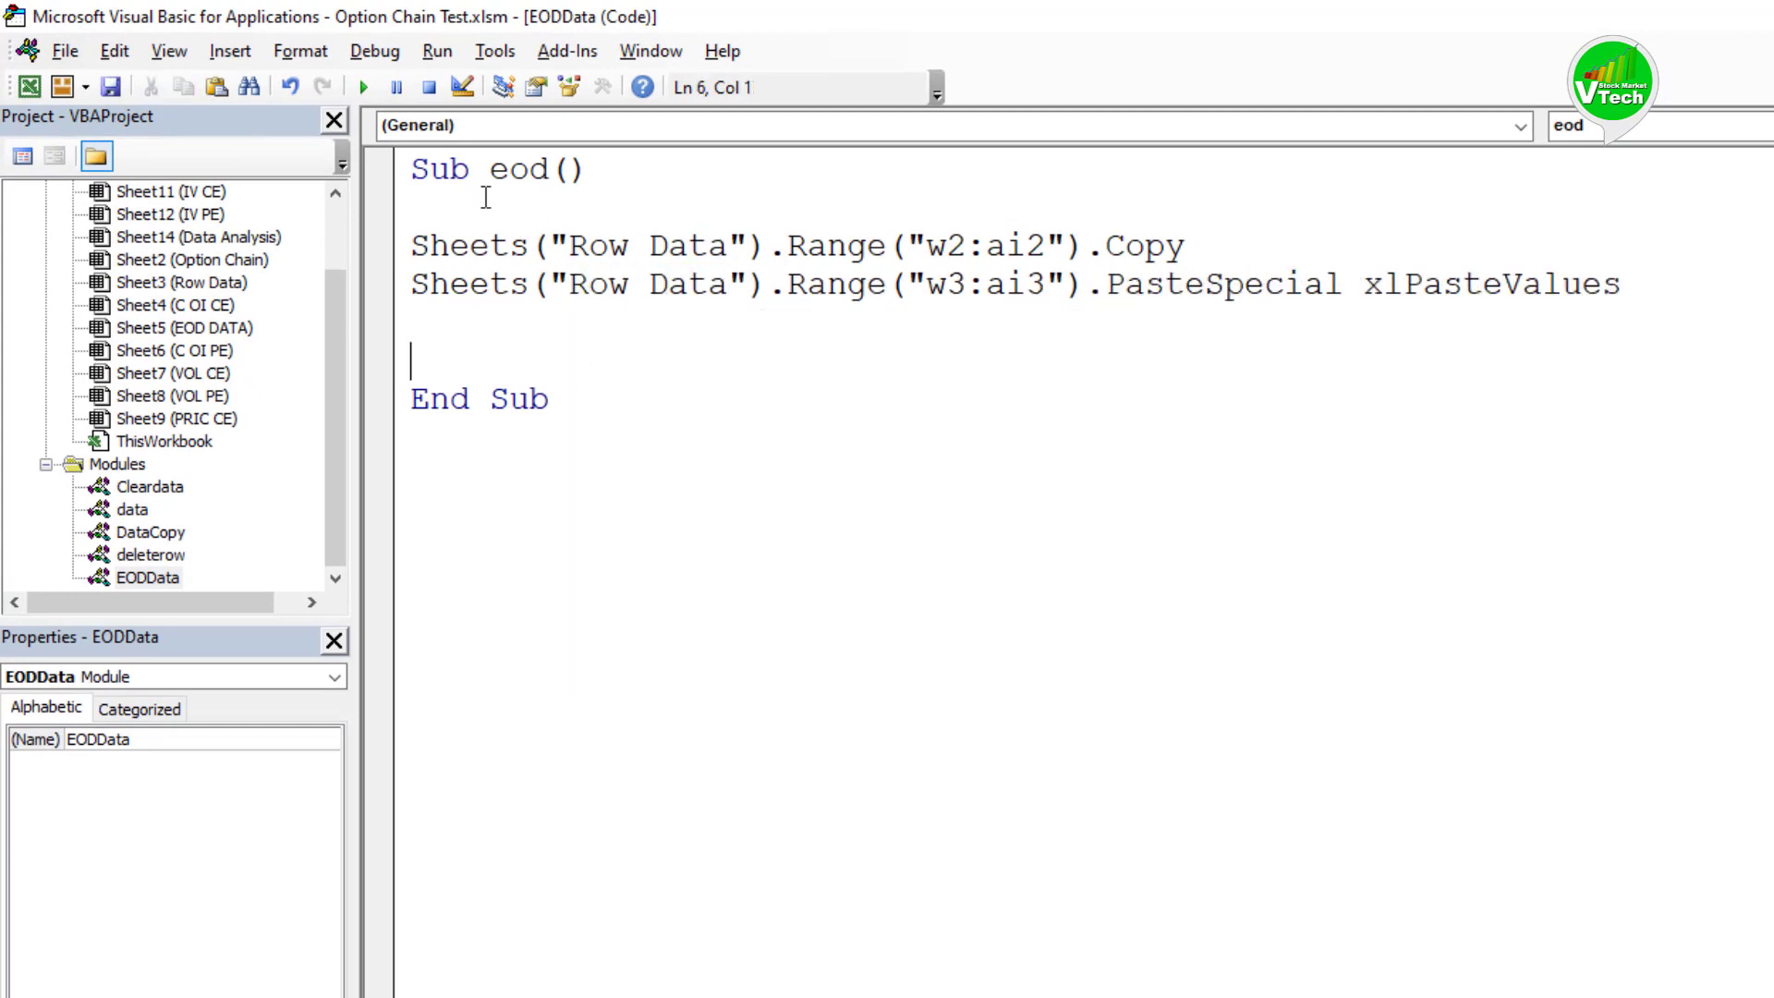
Step: Run the eod macro, check rows 2 and 3 of the Row Data sheet, and return to the code
click(364, 86)
key(alt+F11)
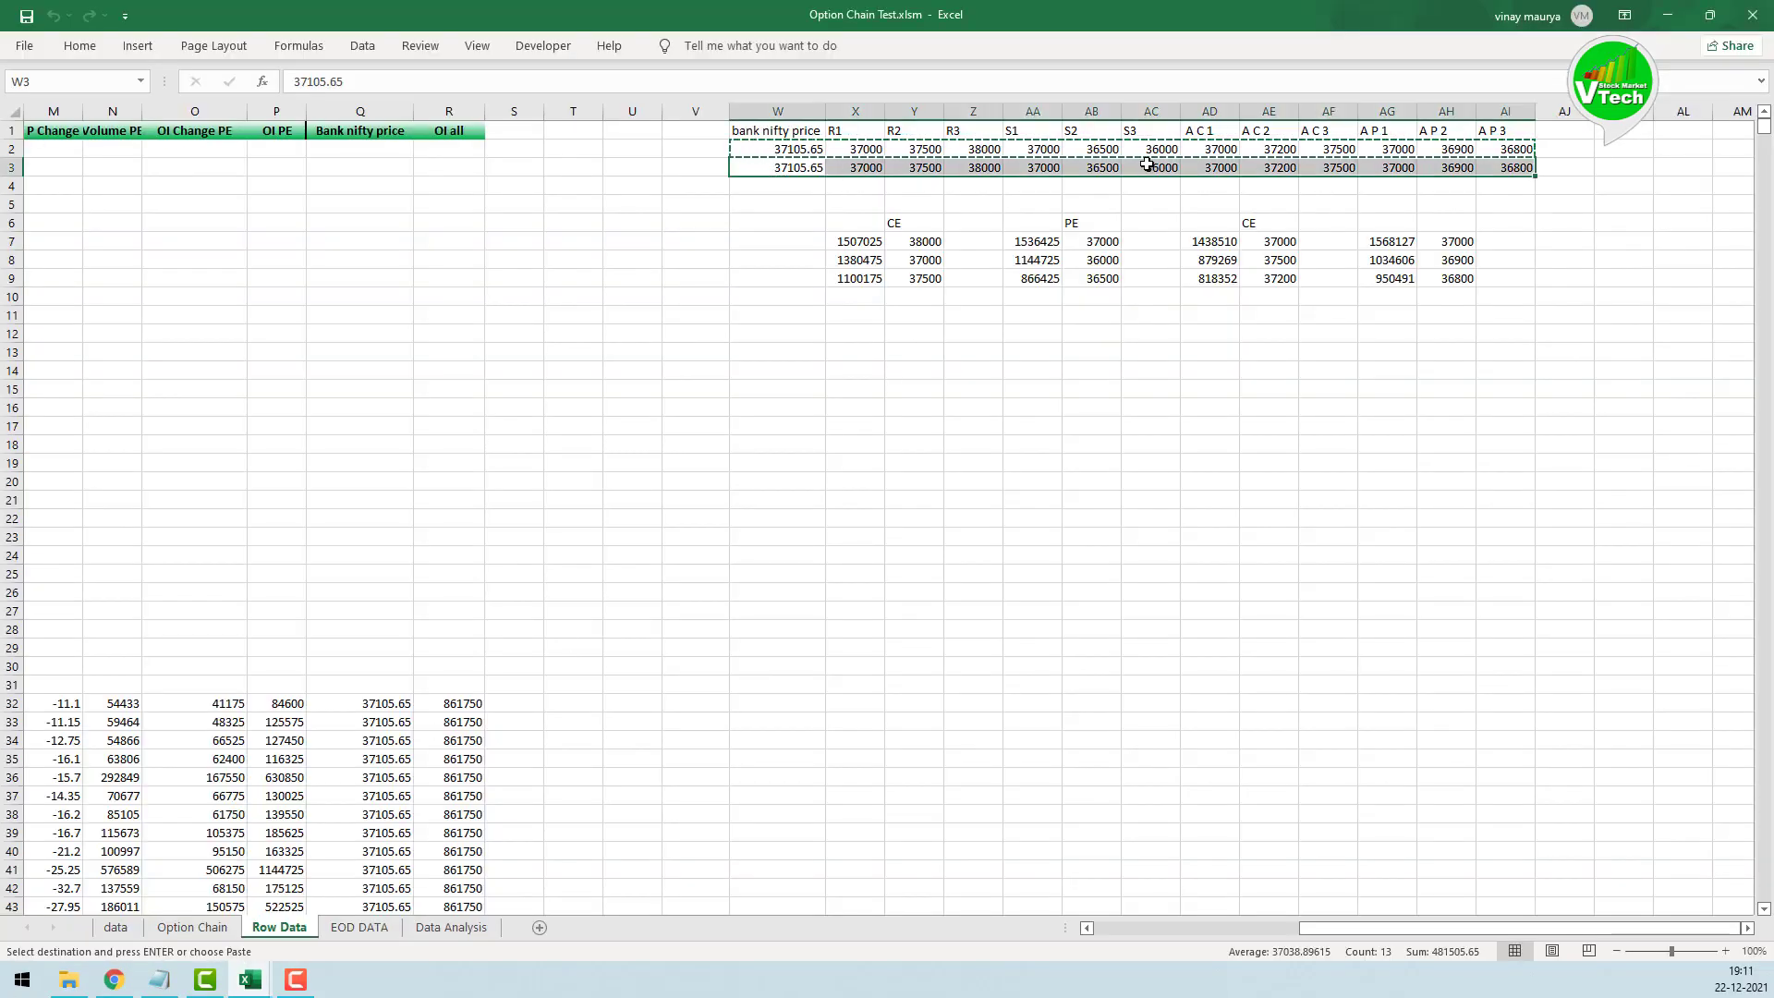
click(250, 979)
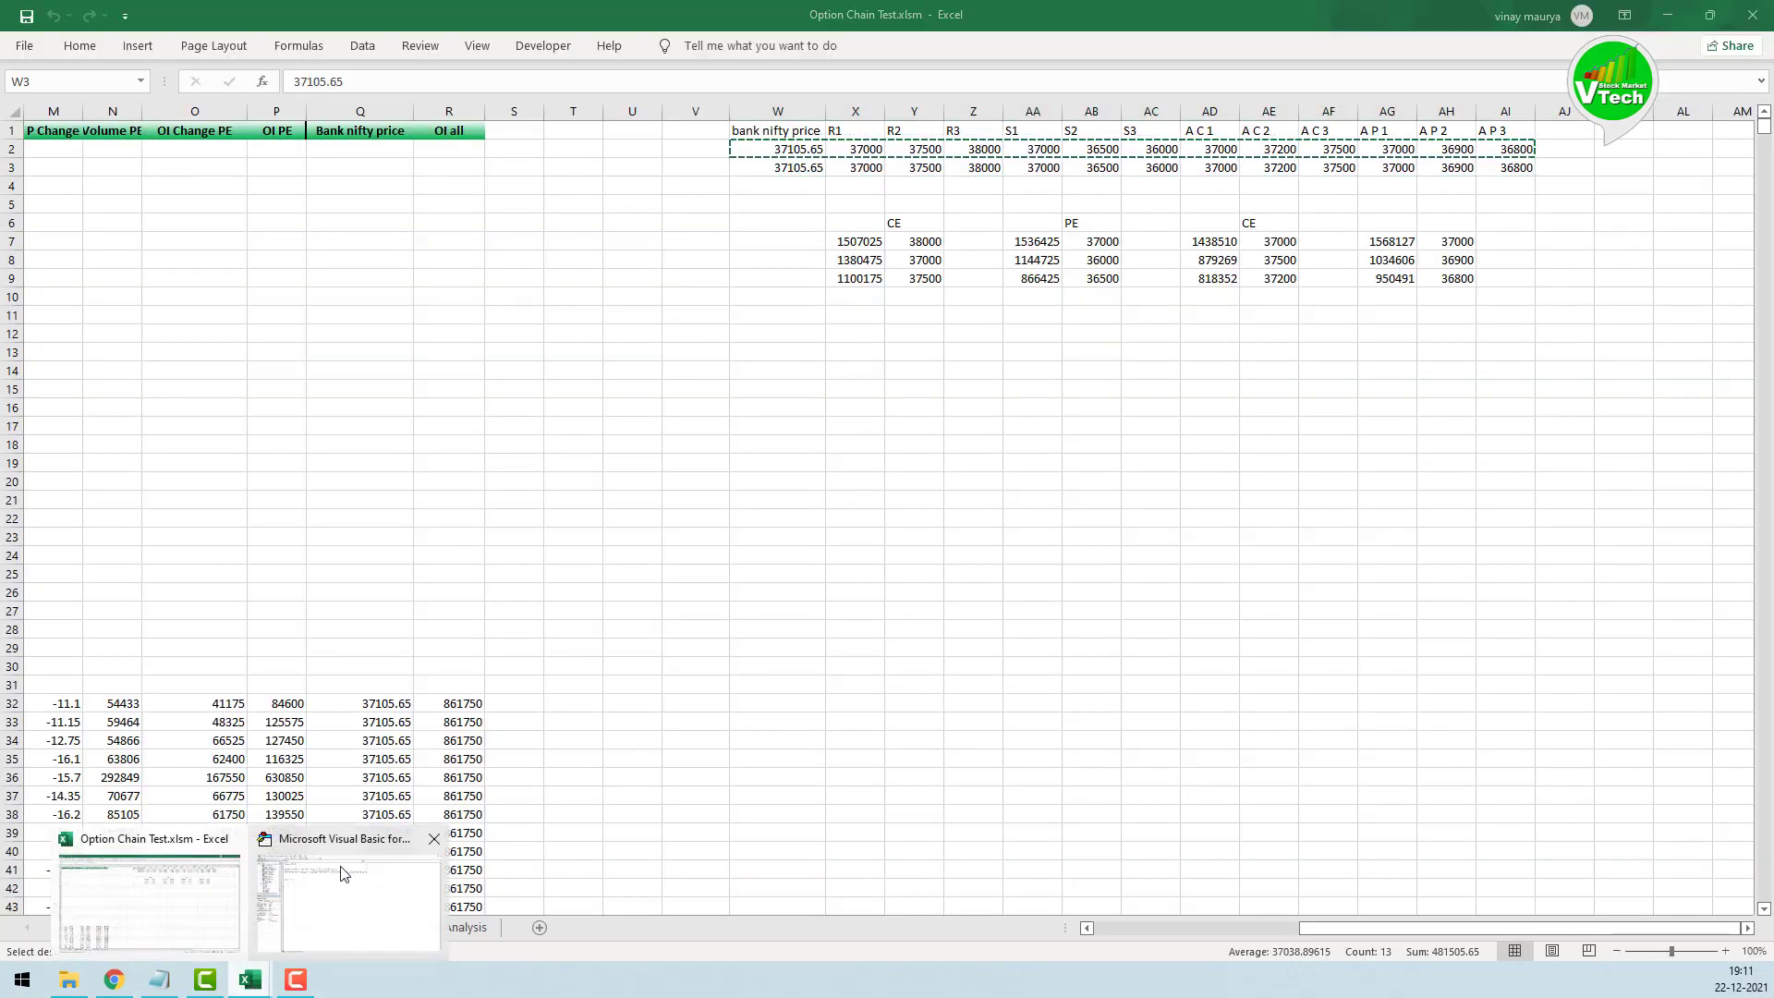
click(343, 874)
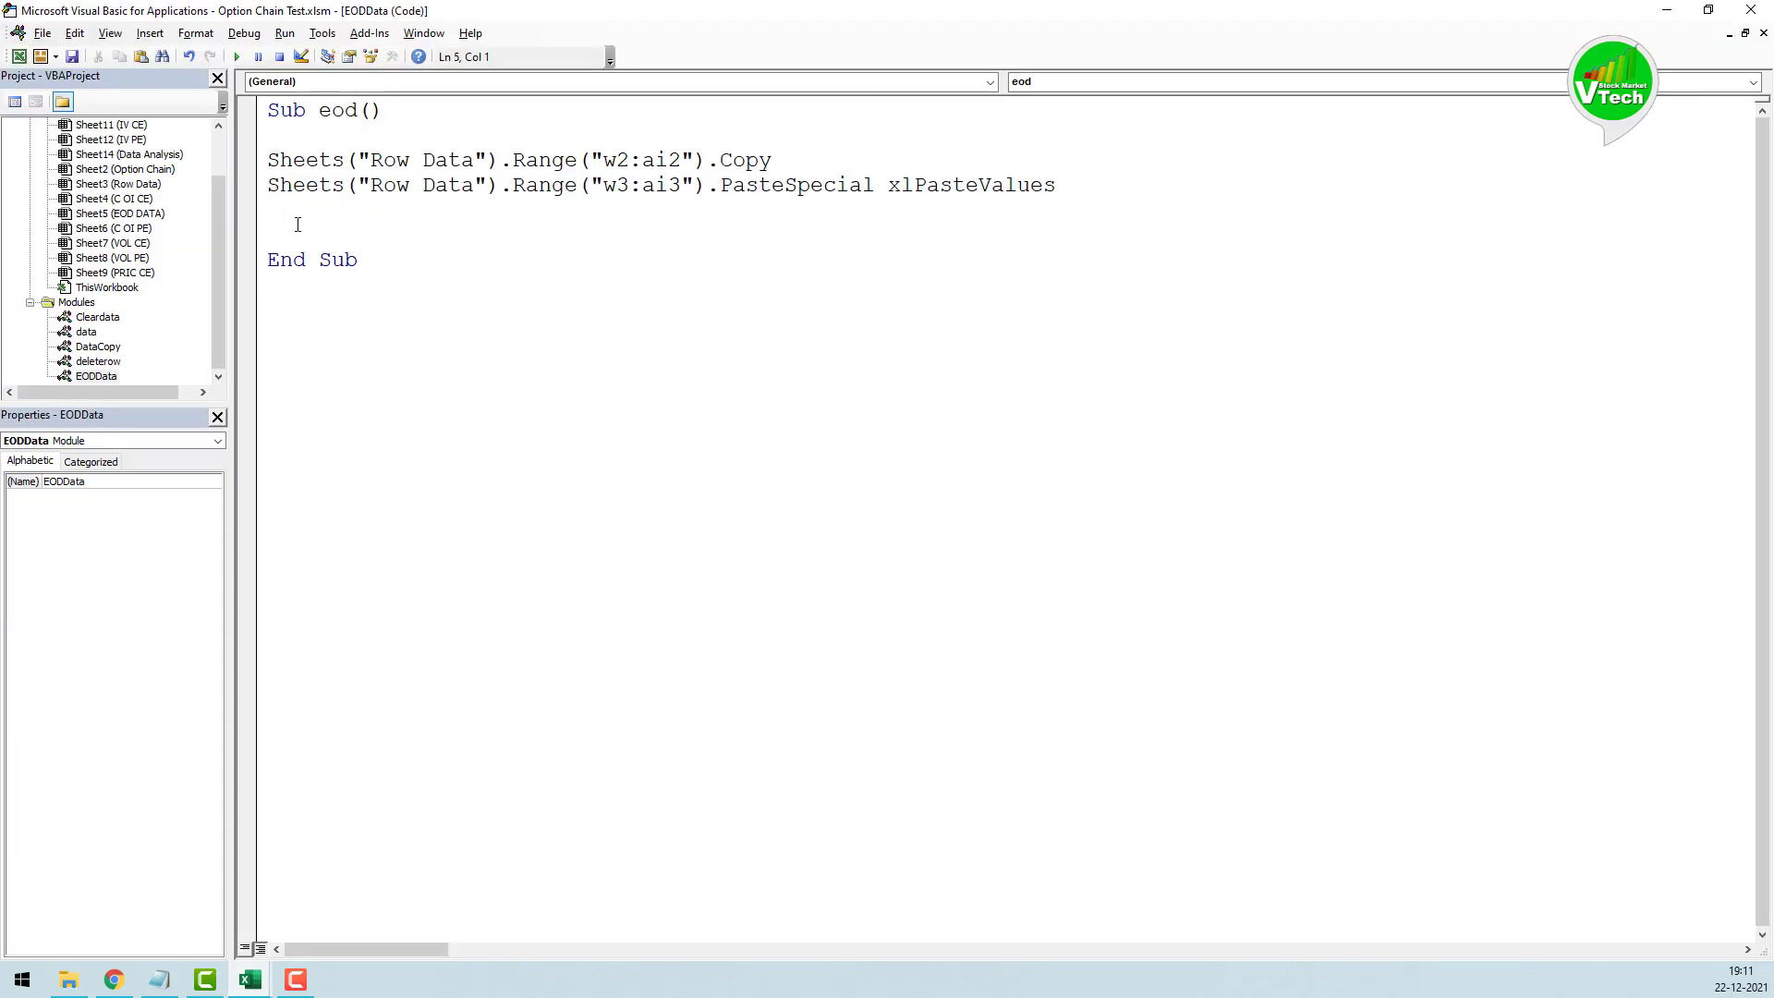
Step: Add the line Application.CutCopyMode = False below the paste statement, followed by a blank line
key(Return)
text(application.)
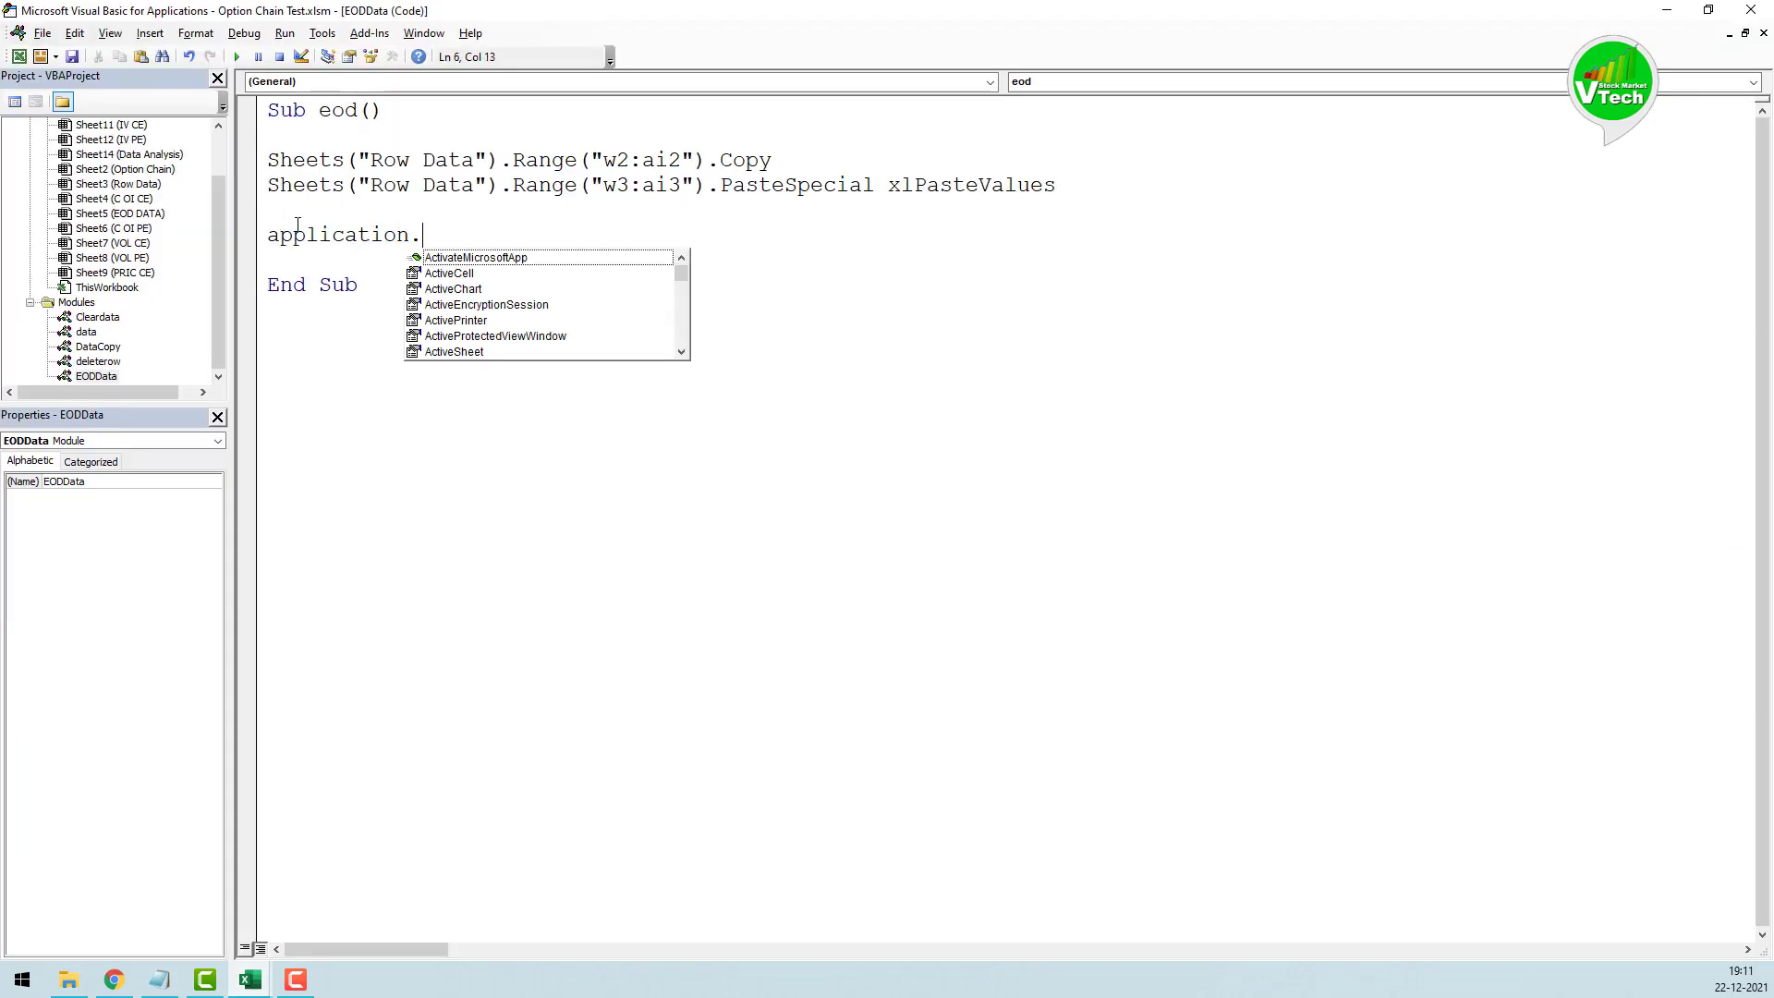
text(cut)
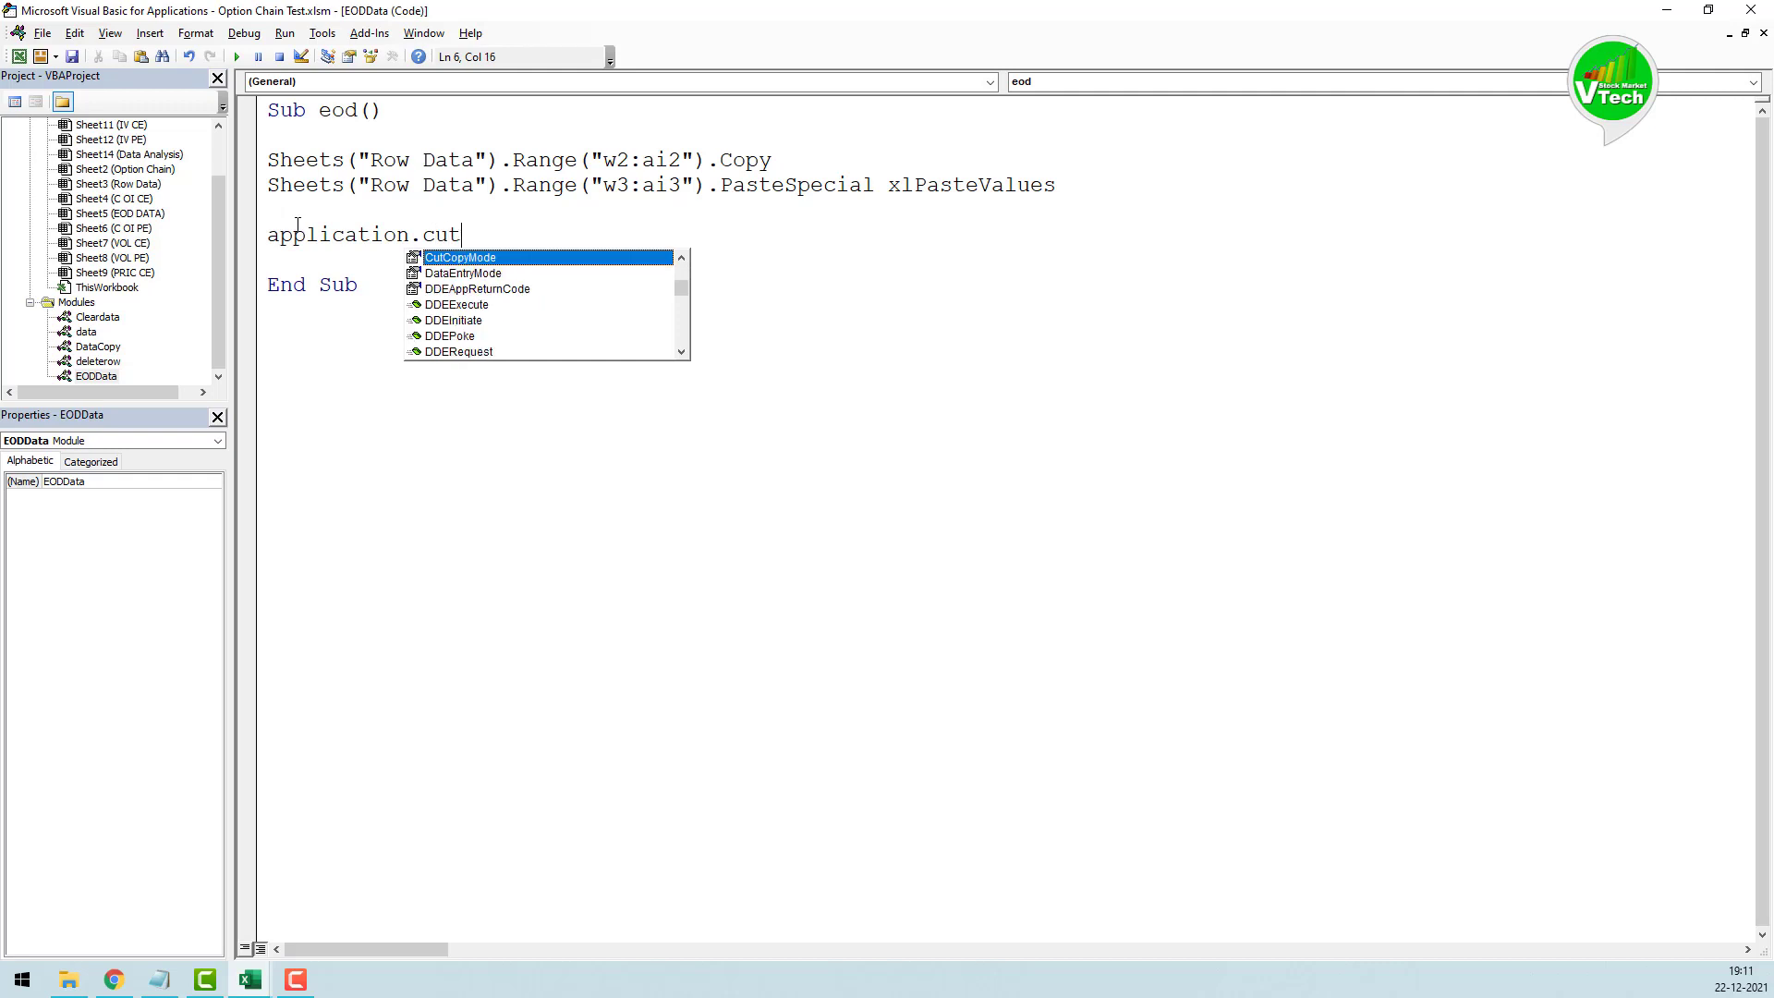
double_click(462, 258)
text(=fals)
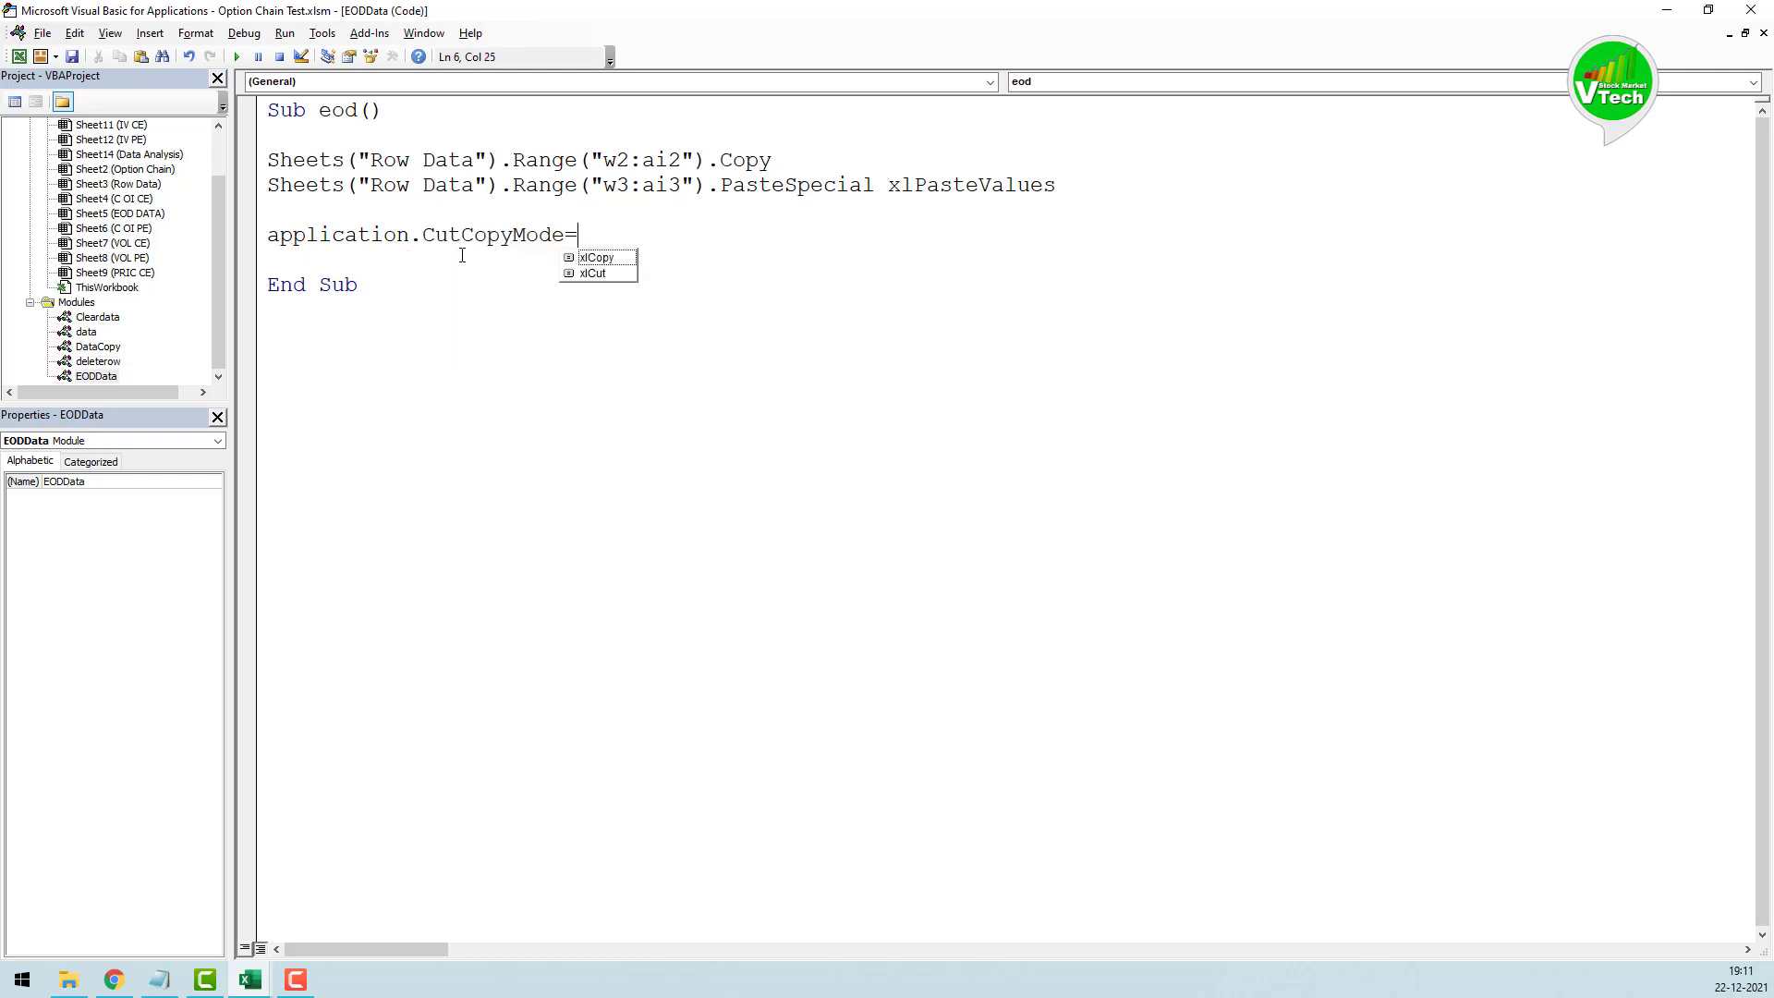
text(e)
key(Return)
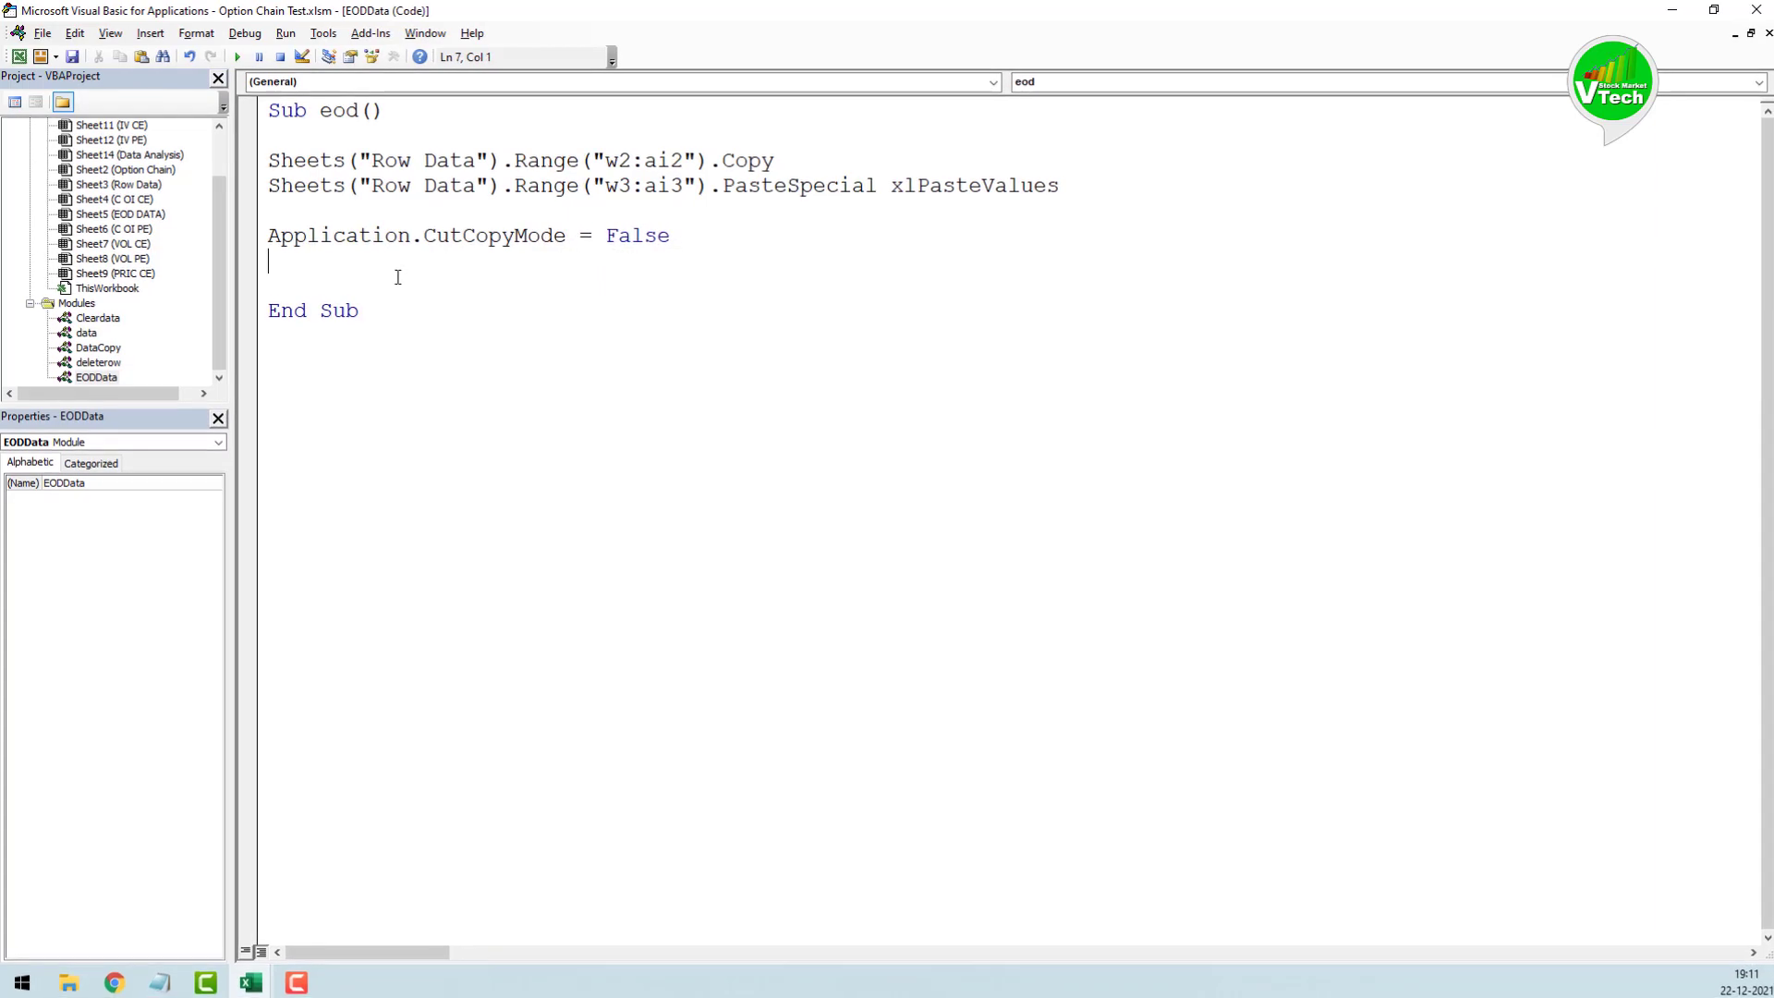
key(Return)
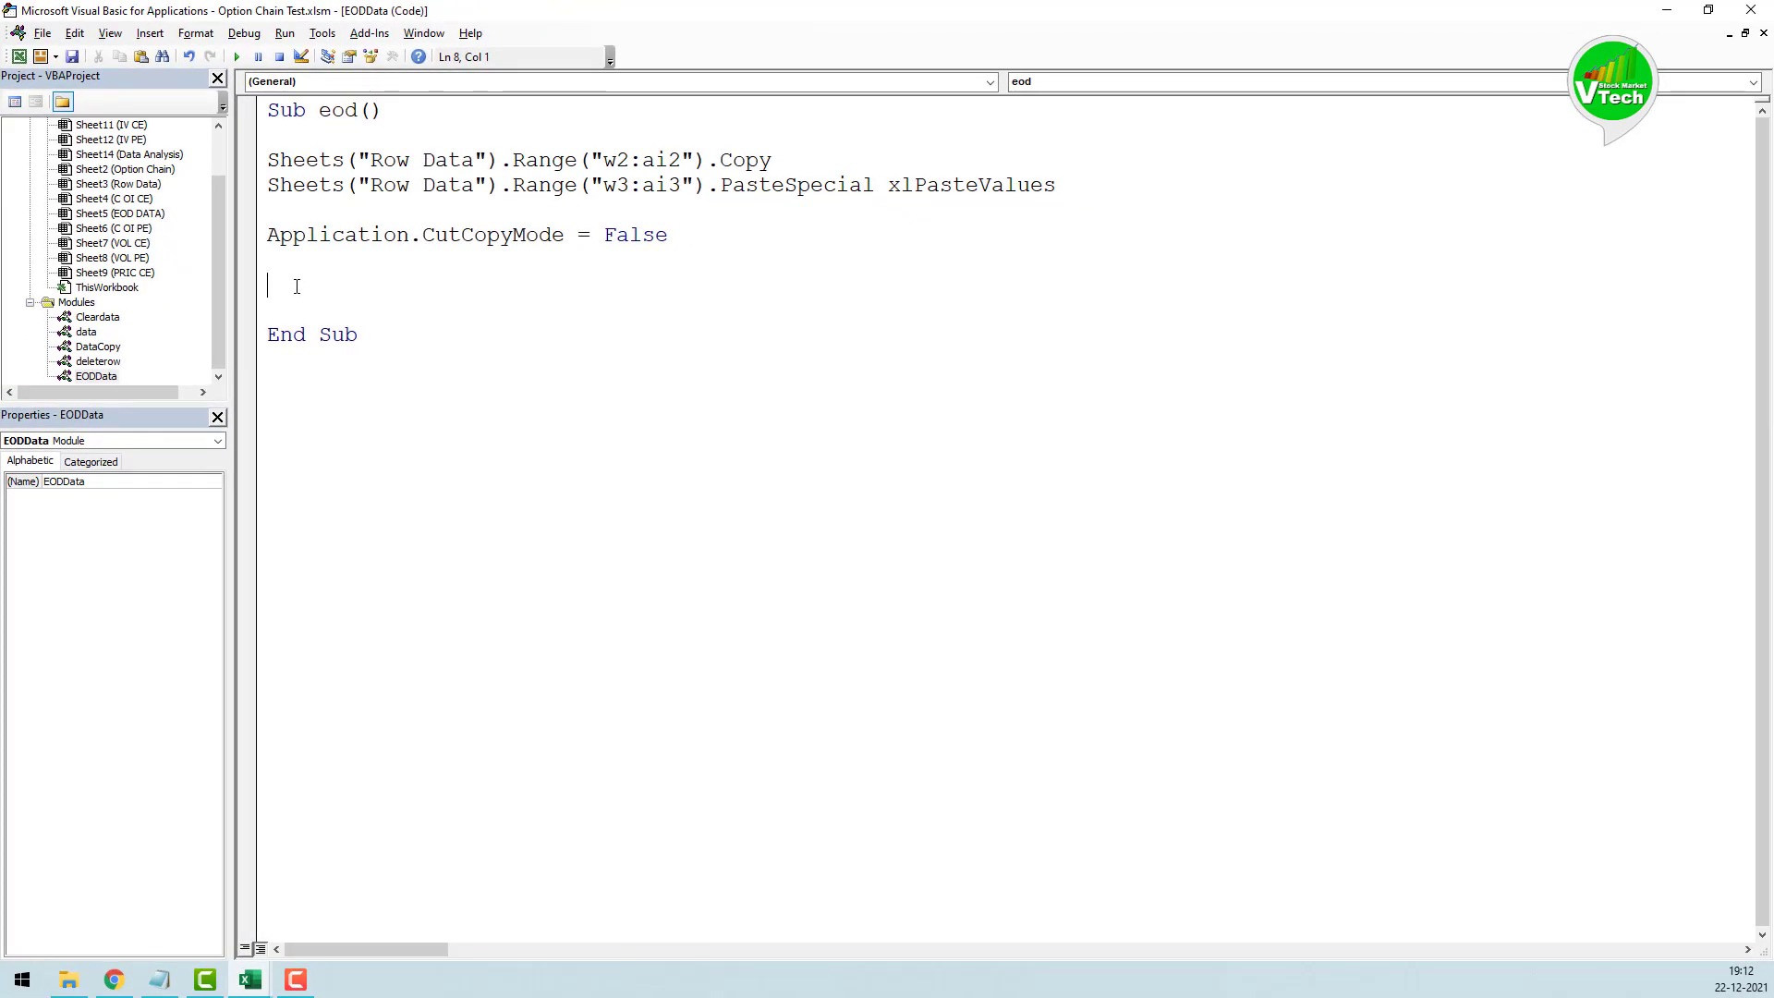
Step: Compare the EOD DATA sheet's header row with the values in W3:AI3 of Row Data, and return to the code
mouse_move(251, 978)
click(185, 887)
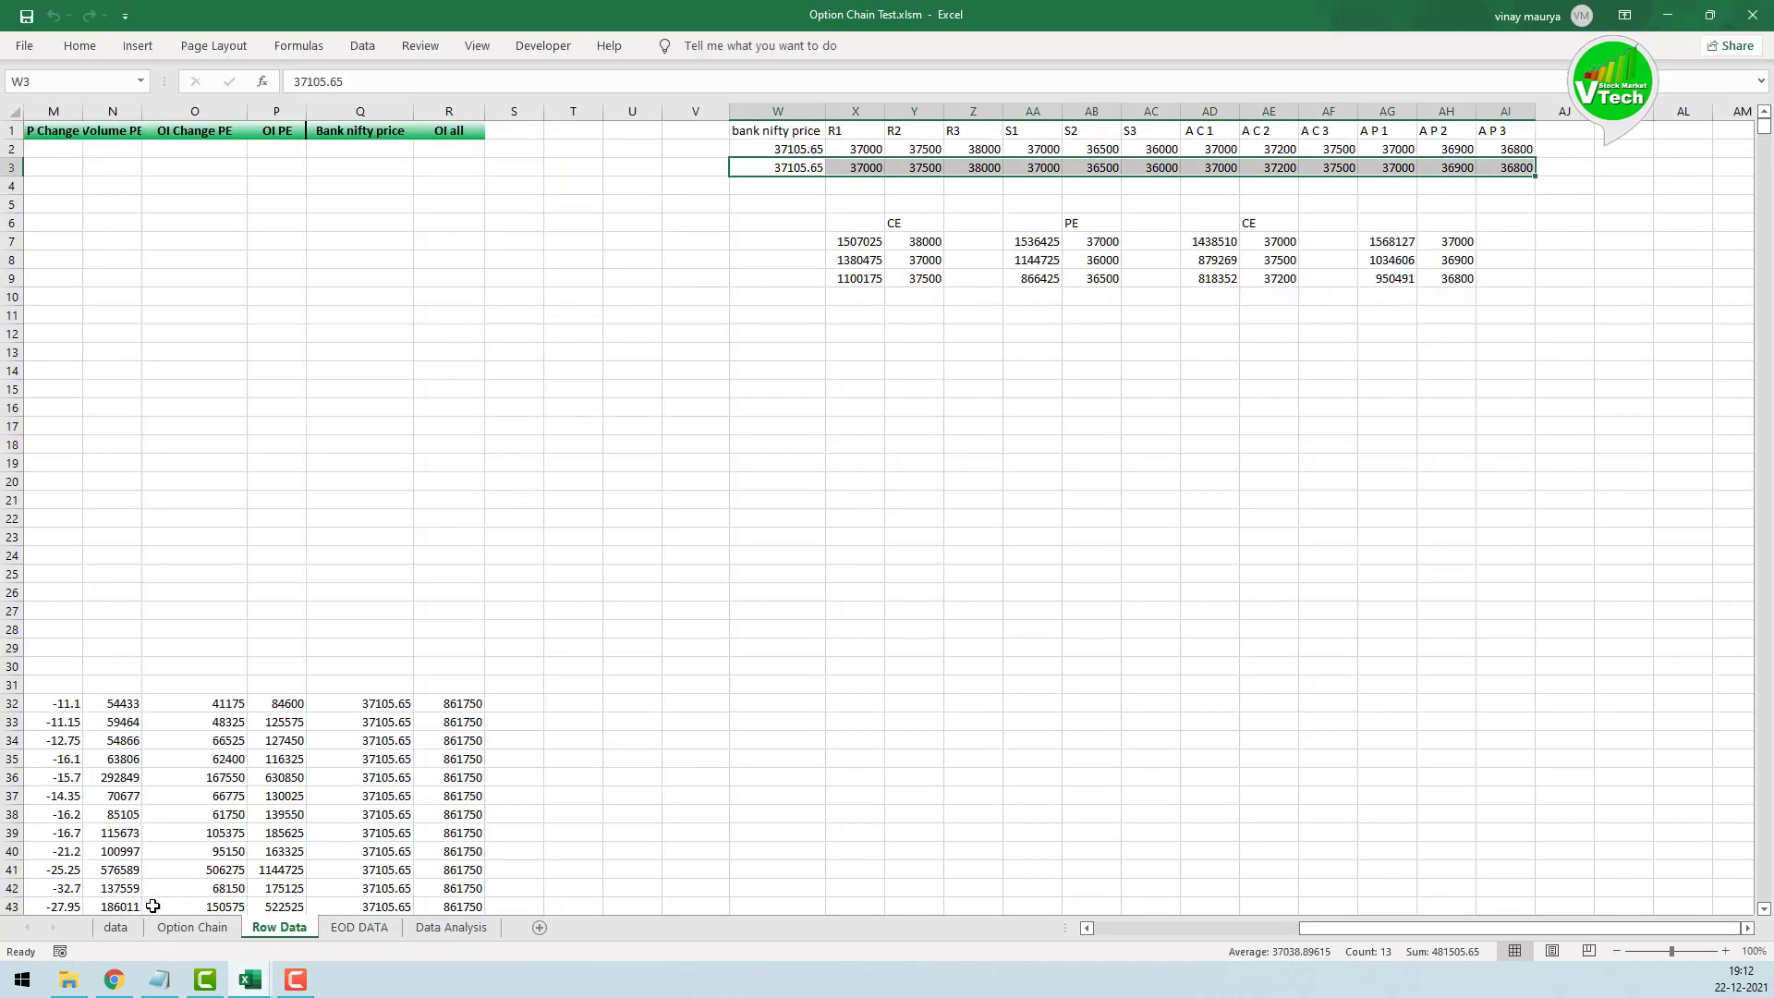
click(342, 928)
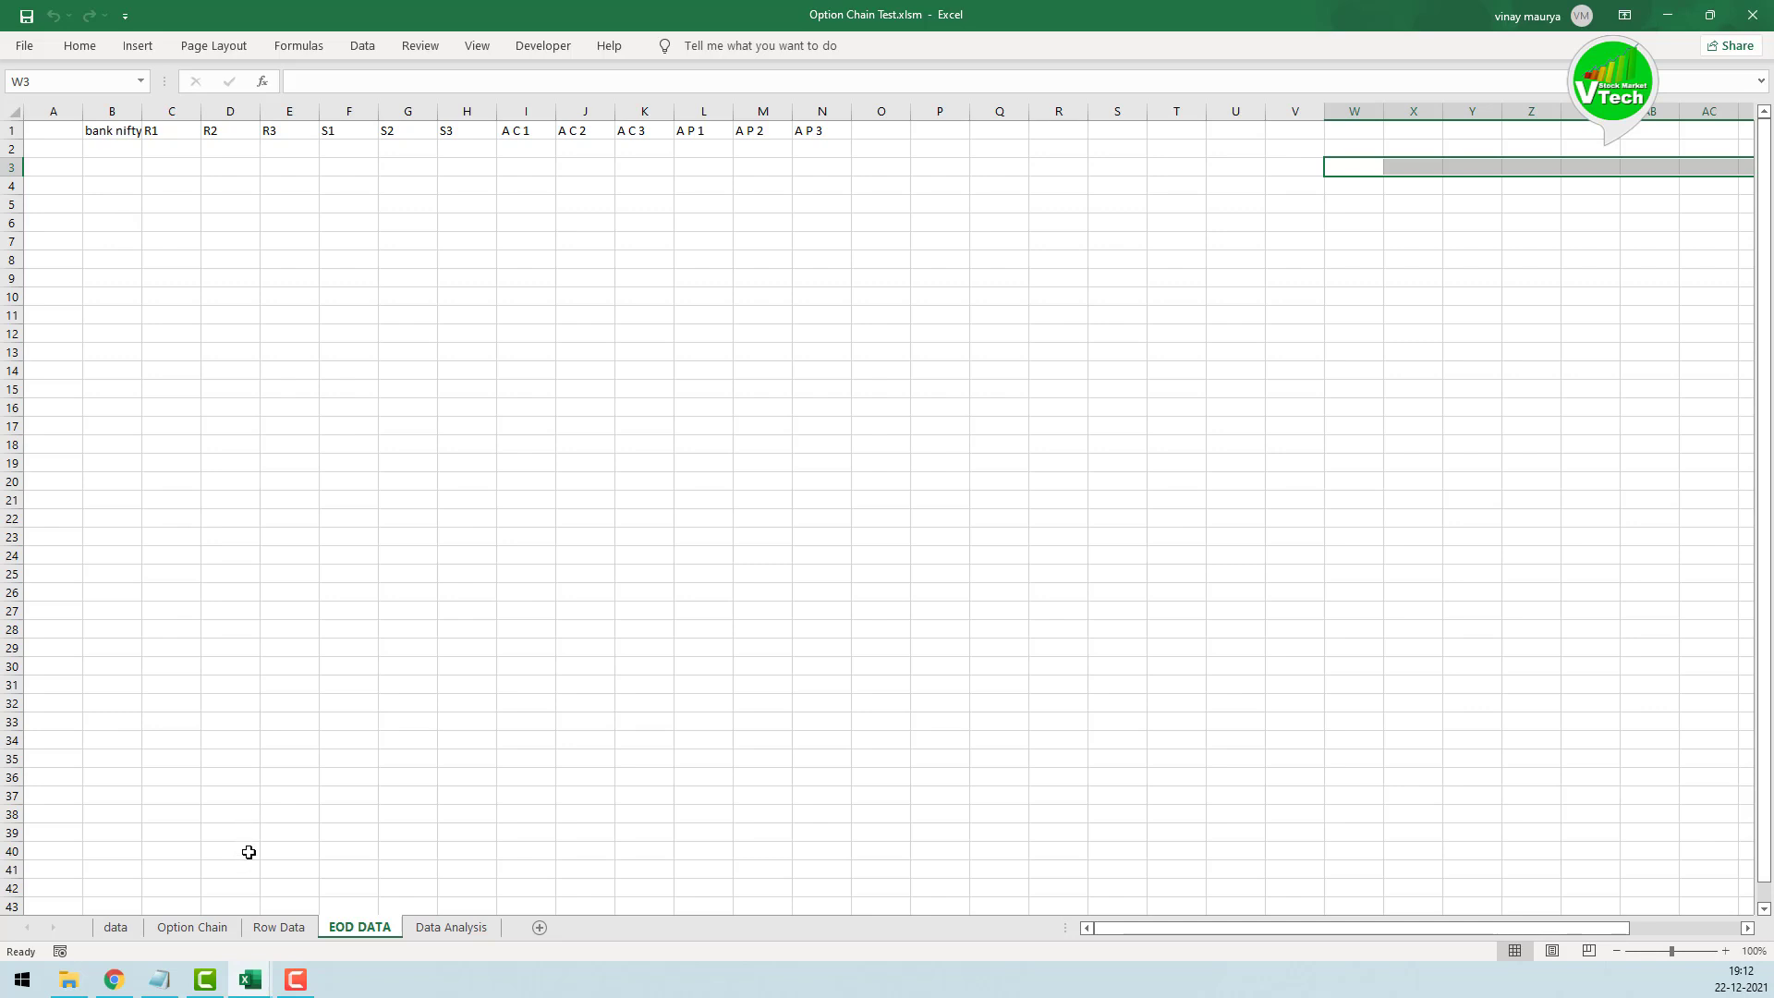
click(283, 927)
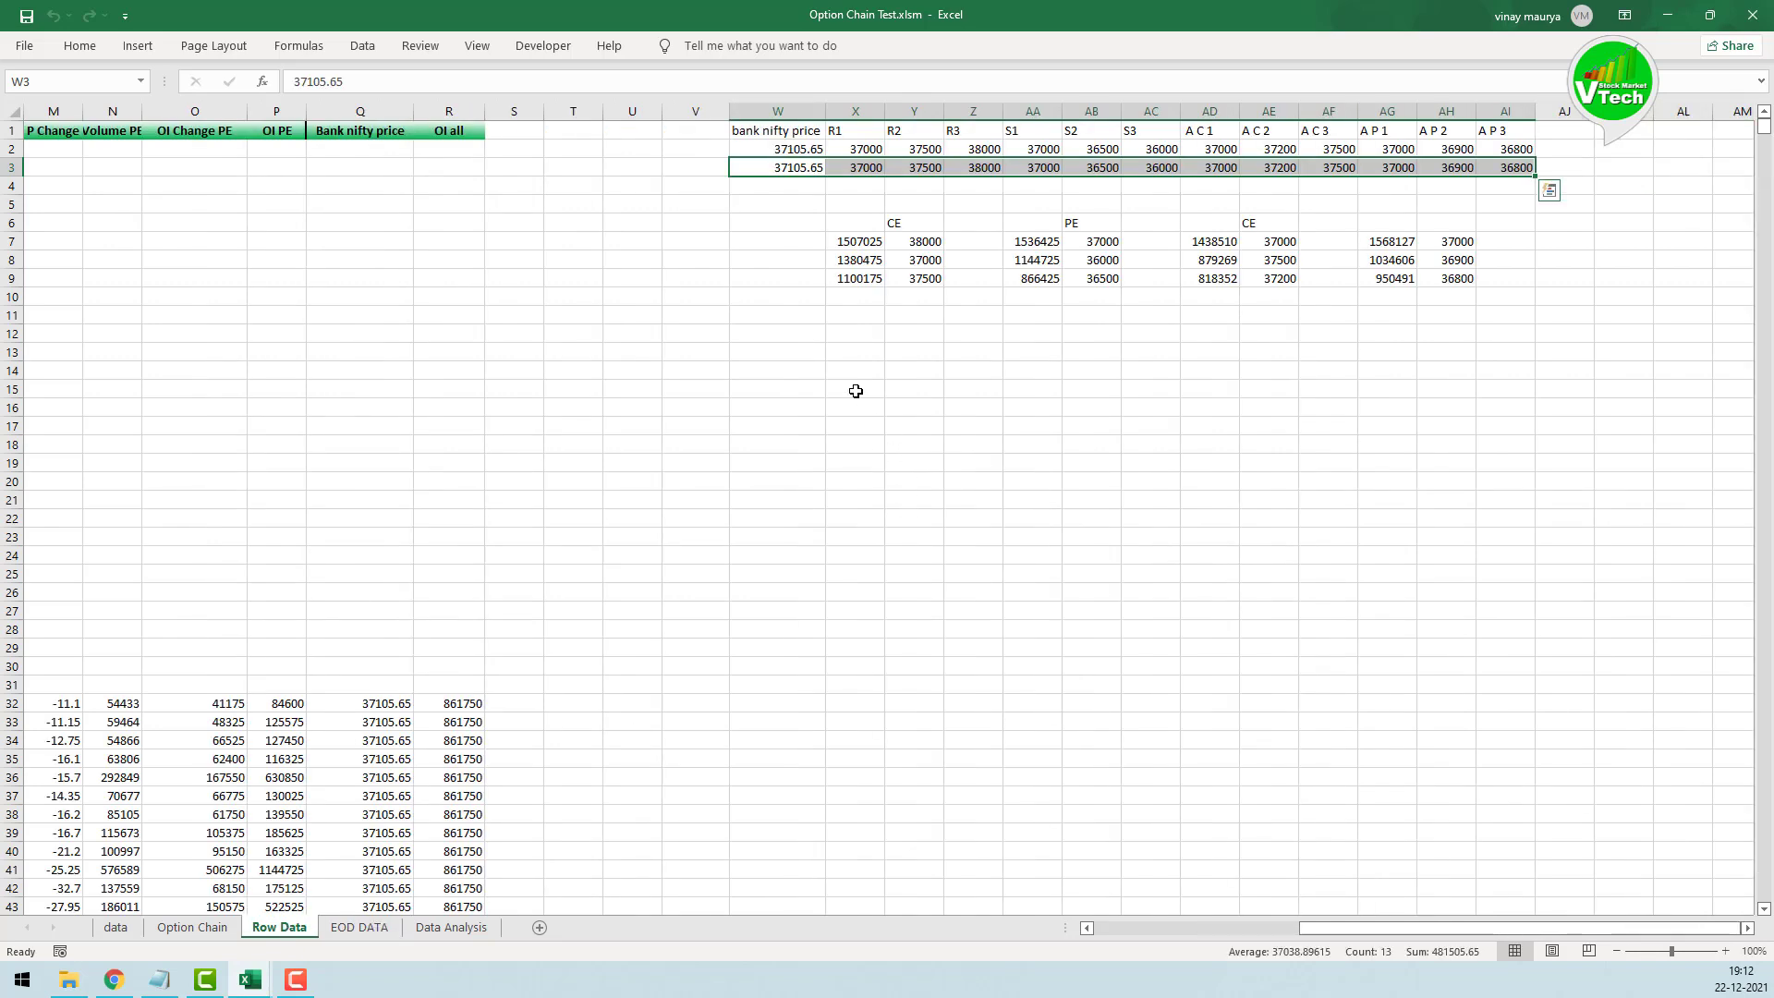
mouse_move(261, 986)
click(357, 926)
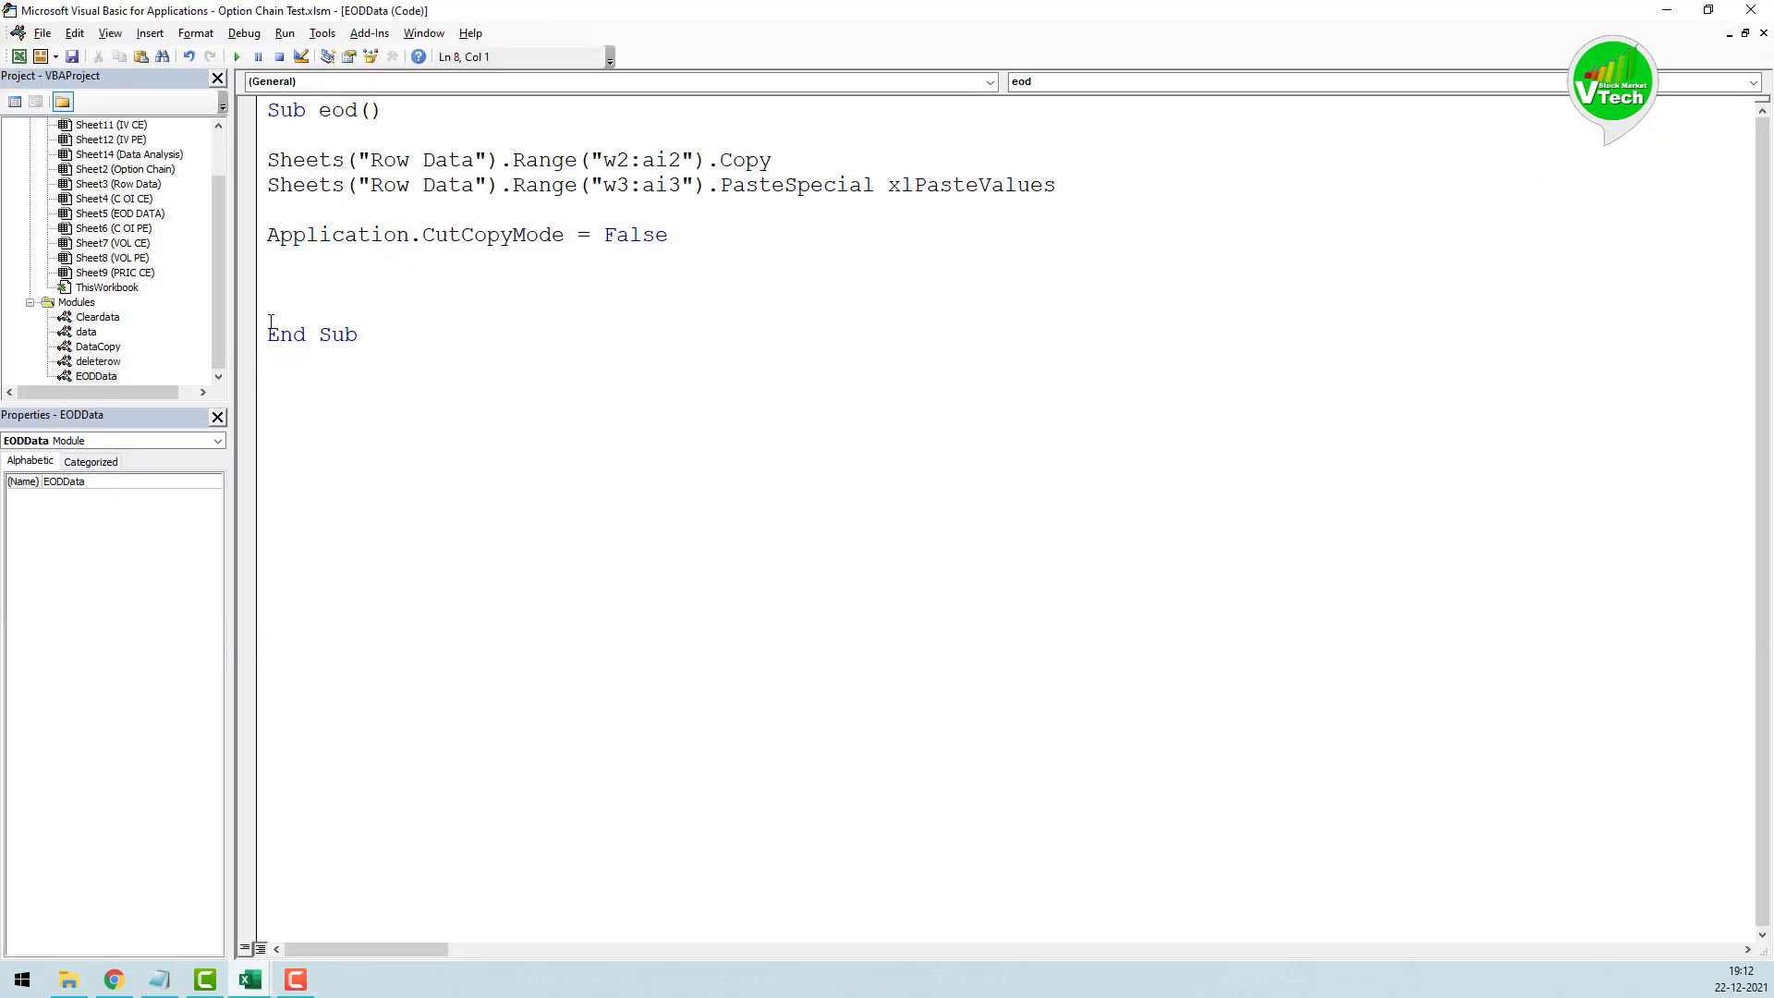
Step: Write a Set statement assigning Sheets("Row Data").Range("w2:ai2") to the variable a1 below the CutCopyMode line
text(set )
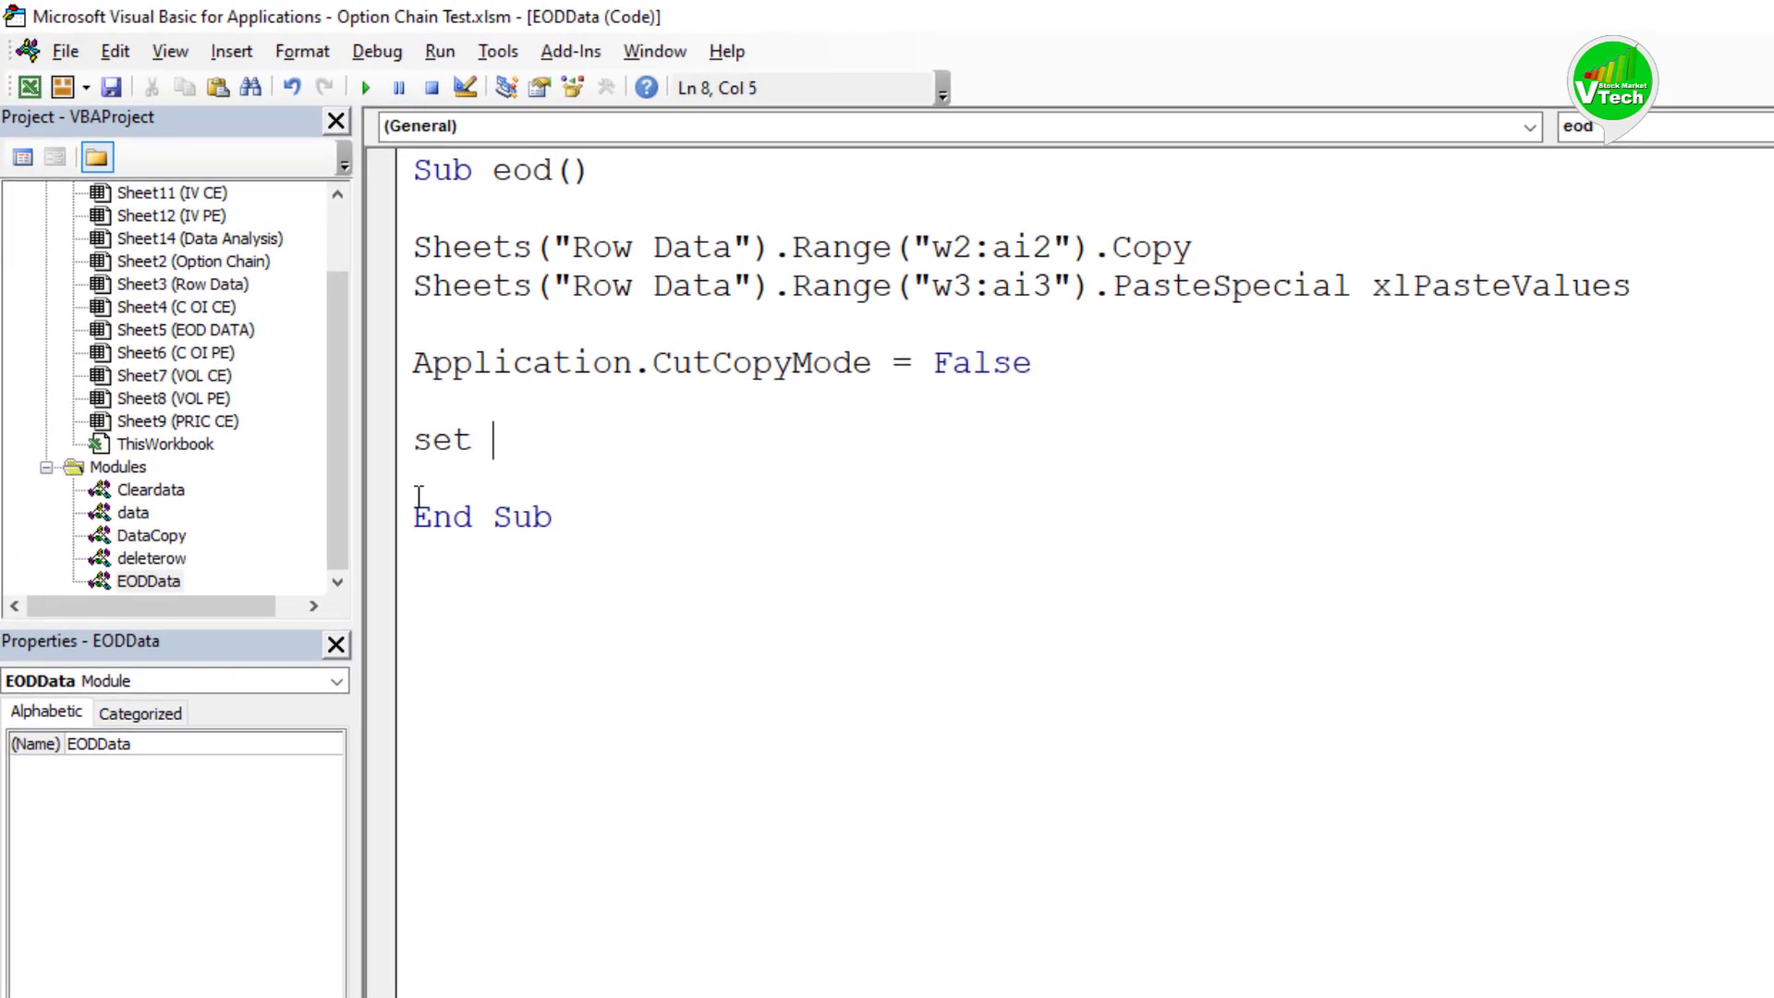
text(al)
key(BackSpace)
text(=)
click(422, 245)
click(1367, 866)
drag(415, 248, 1095, 247)
click(705, 442)
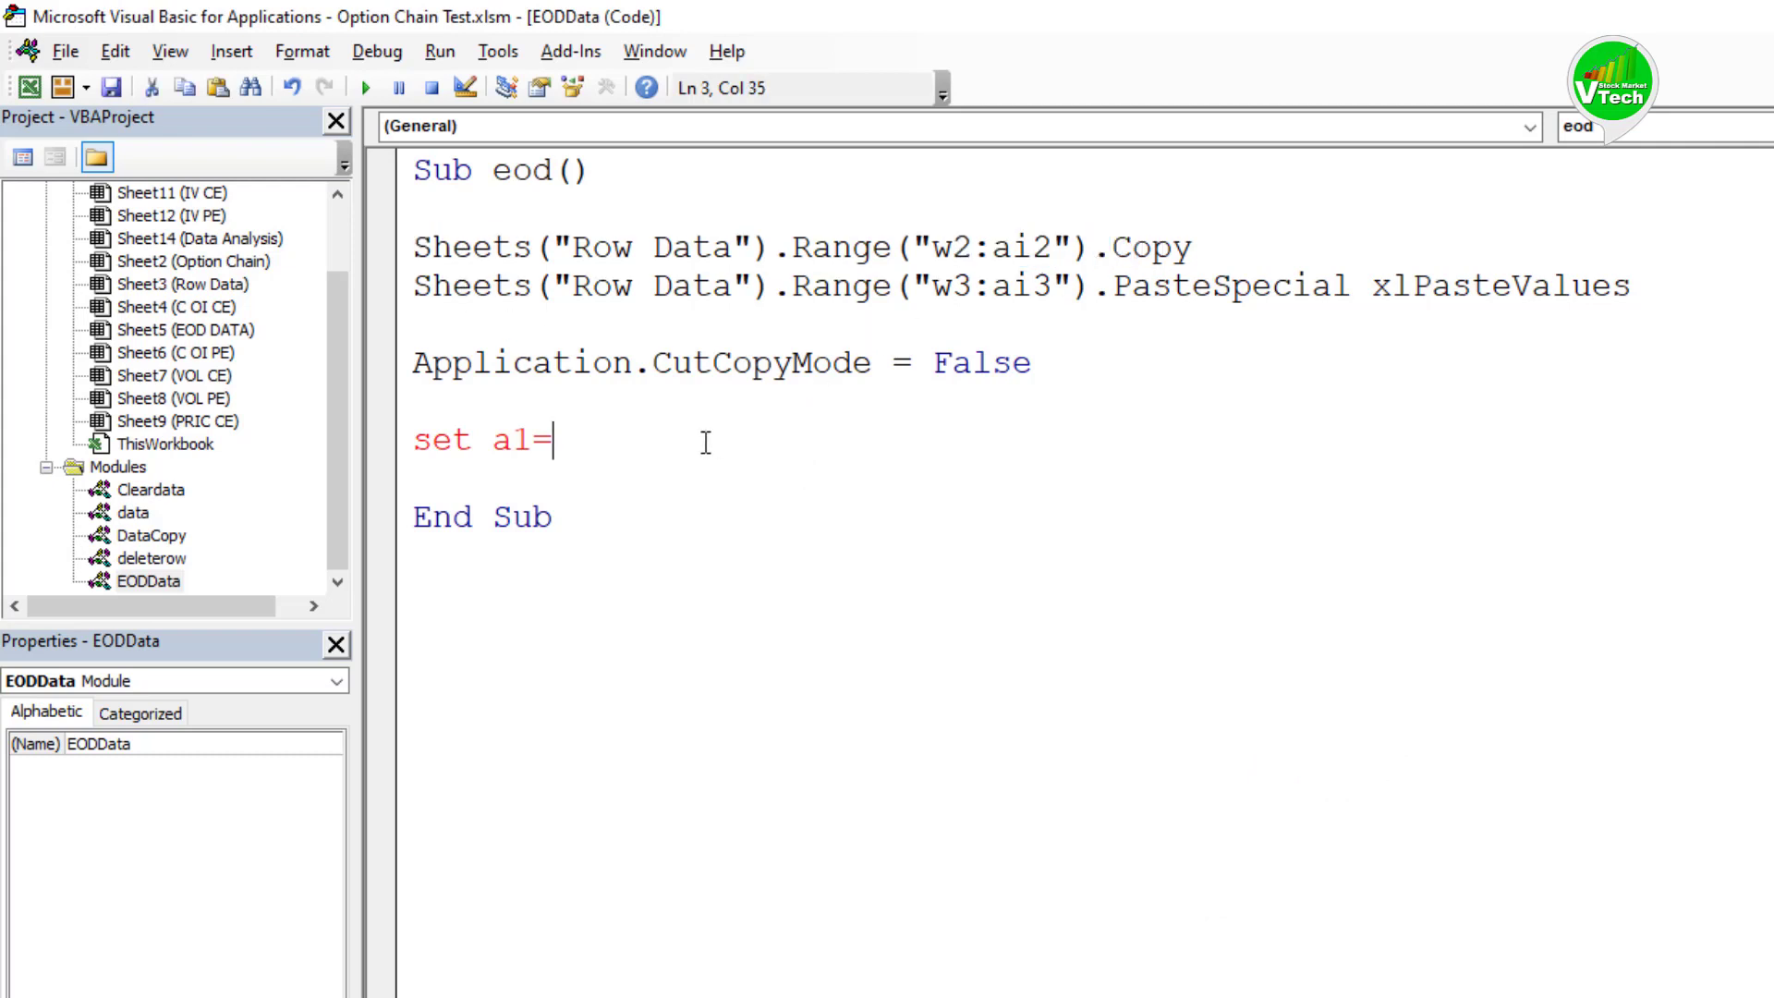
text(Sheets("Row Data").Range("w2:ai2"))
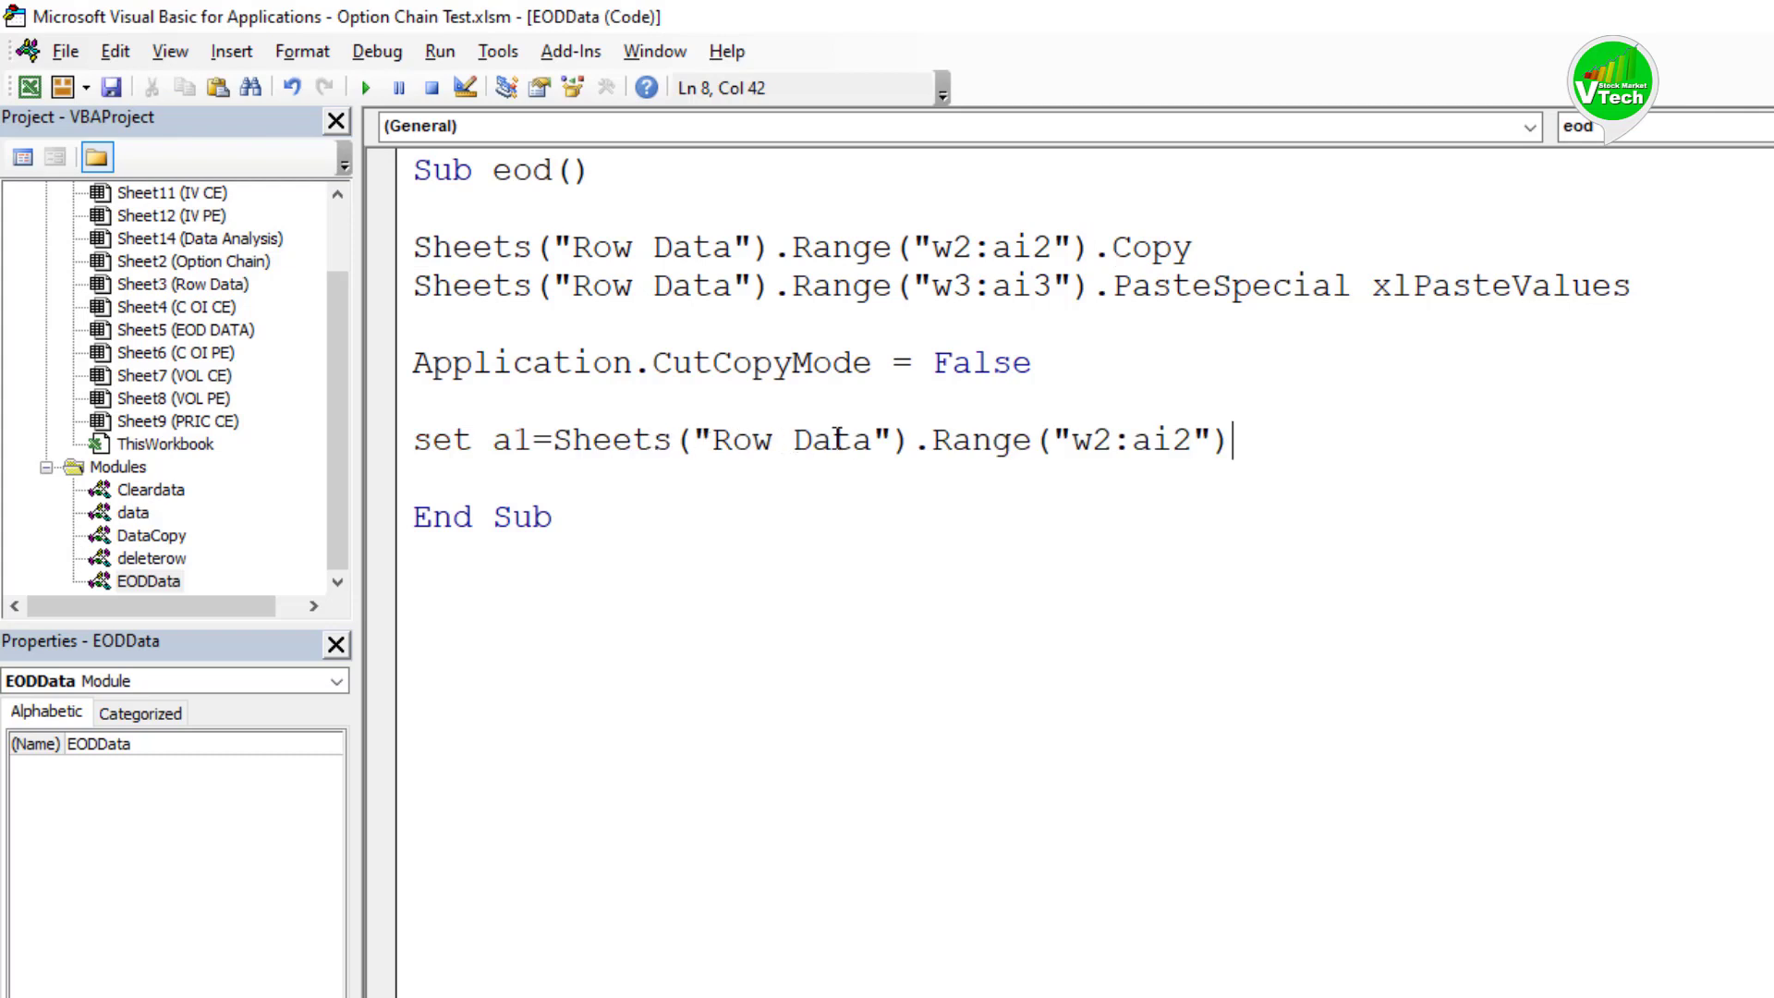
Step: Change the range in the a1 assignment to w3:ai3 and start a new line below it
click(1120, 440)
key(BackSpace)
text(3)
click(1191, 441)
key(BackSpace)
text(3)
click(1228, 447)
key(Return)
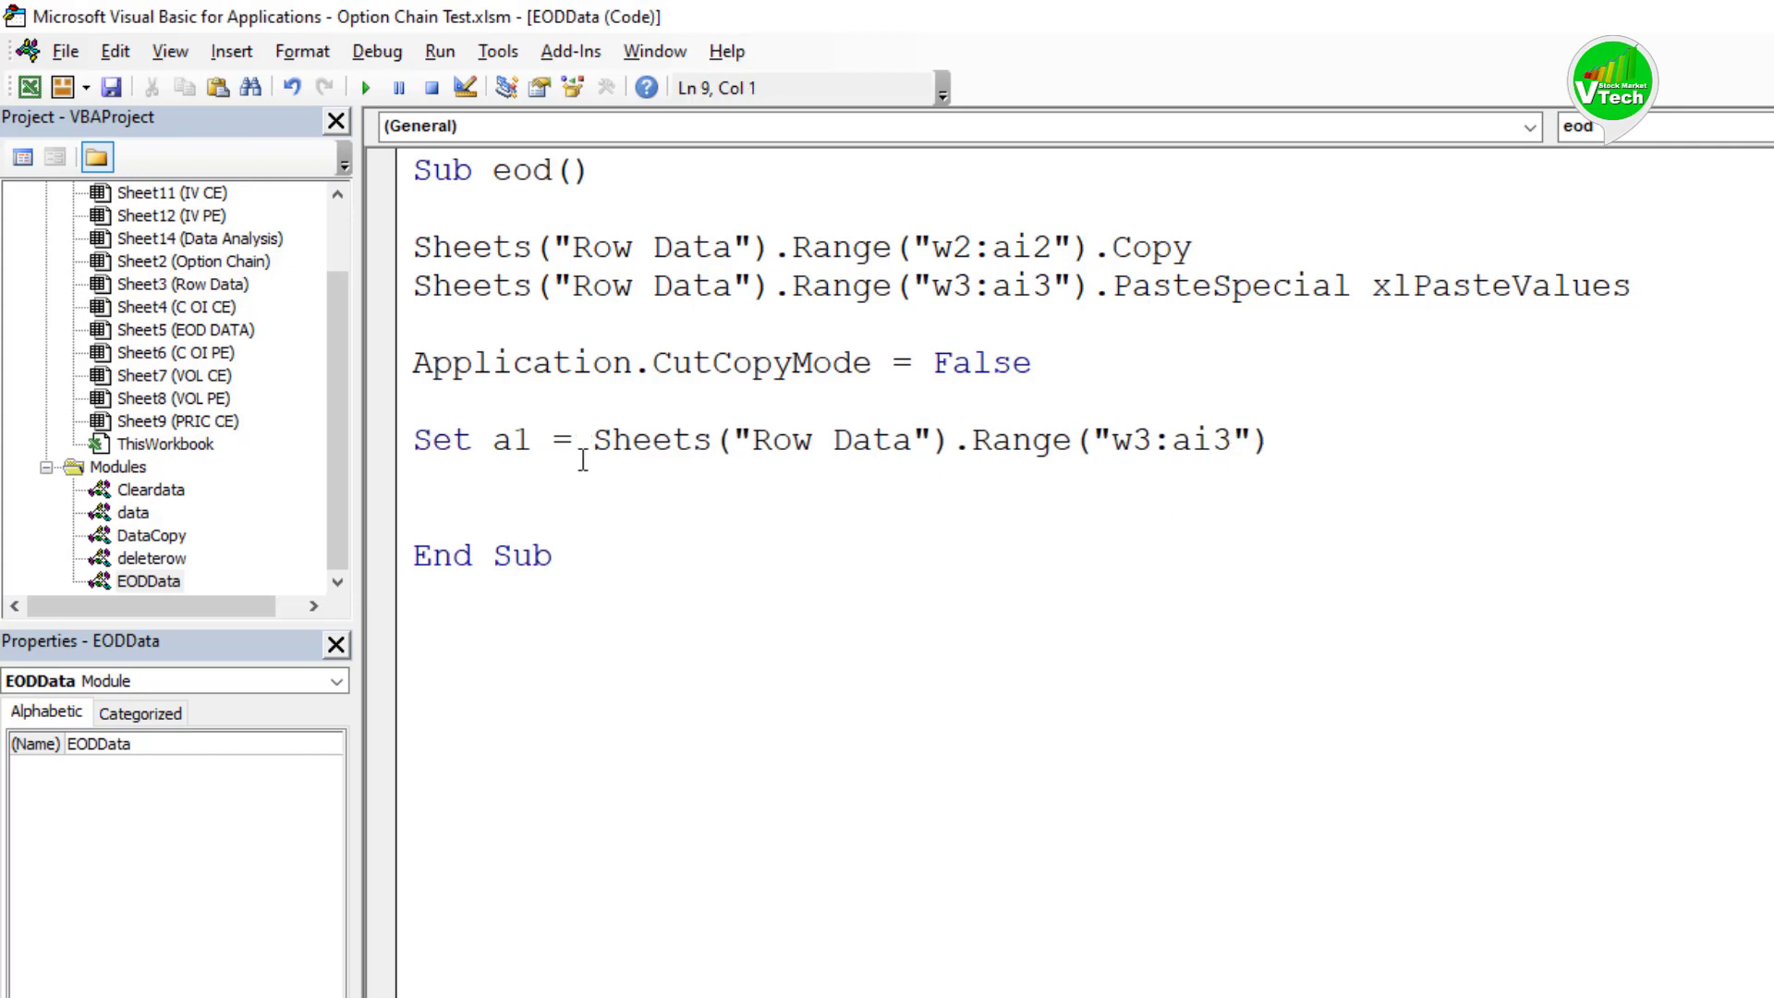
Step: Begin a Set statement for the variable a2 with Sheets("EOD DATA").Range(" on the line below the a1 assignment
text(set a2 =)
text(sh)
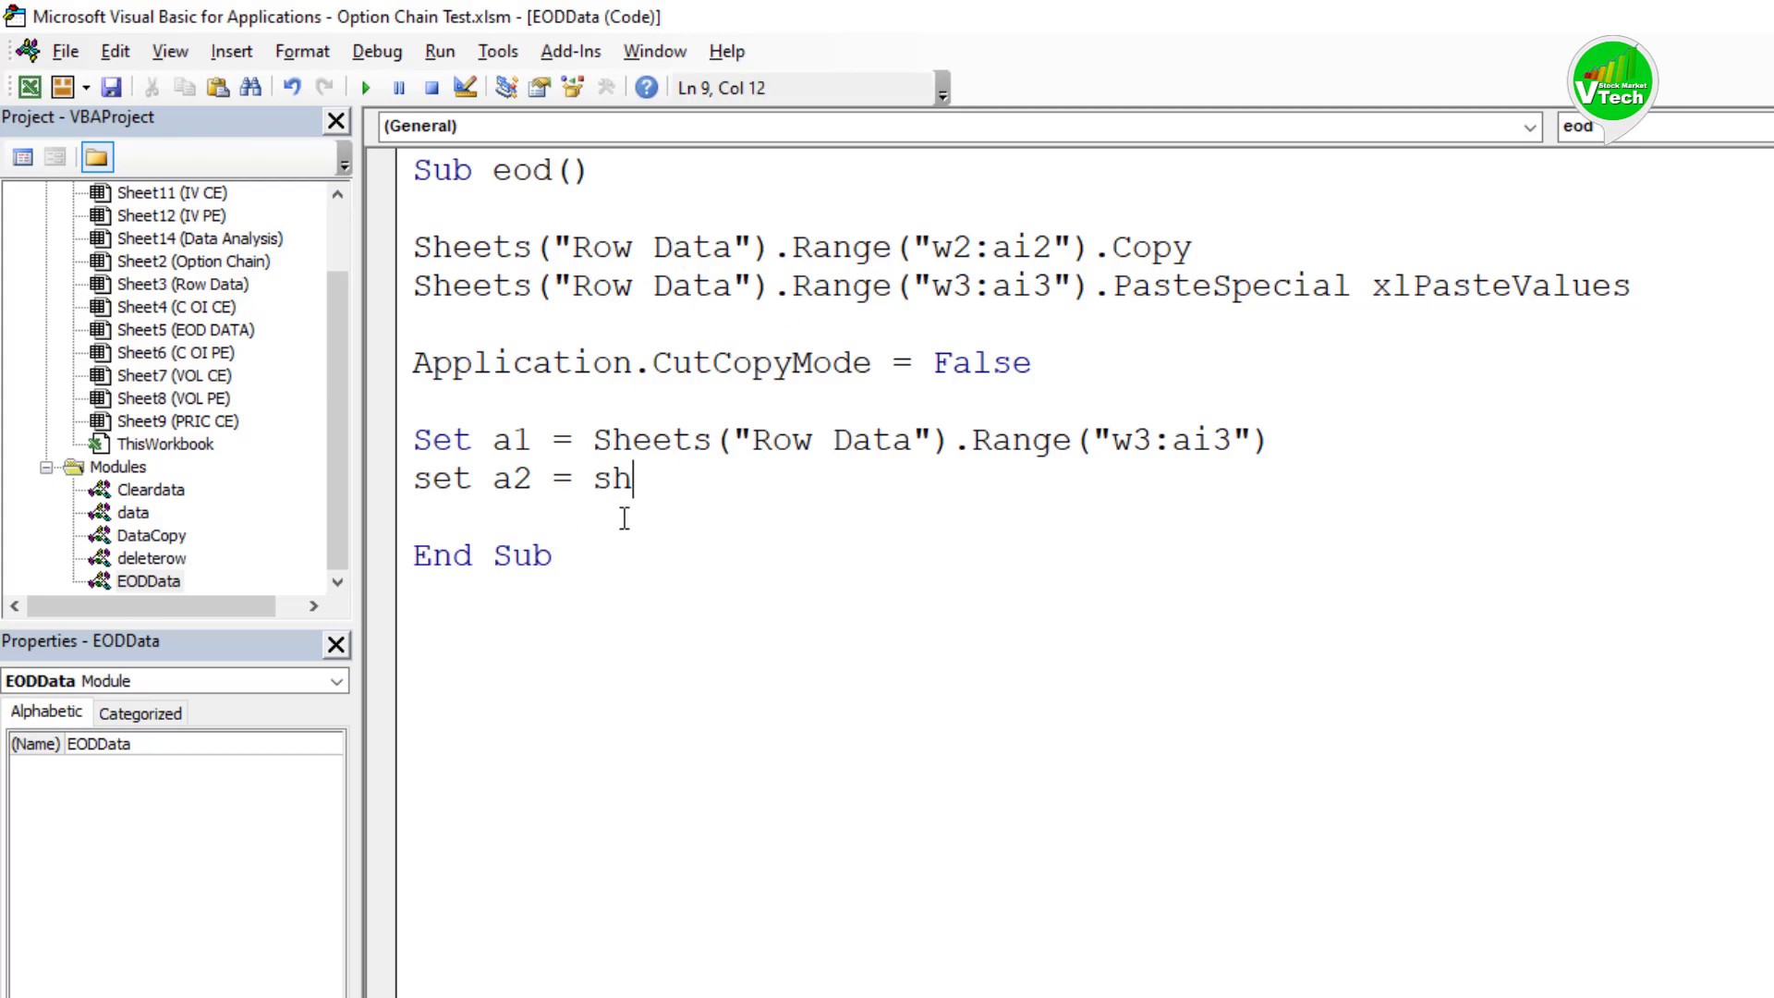
text(eets(")
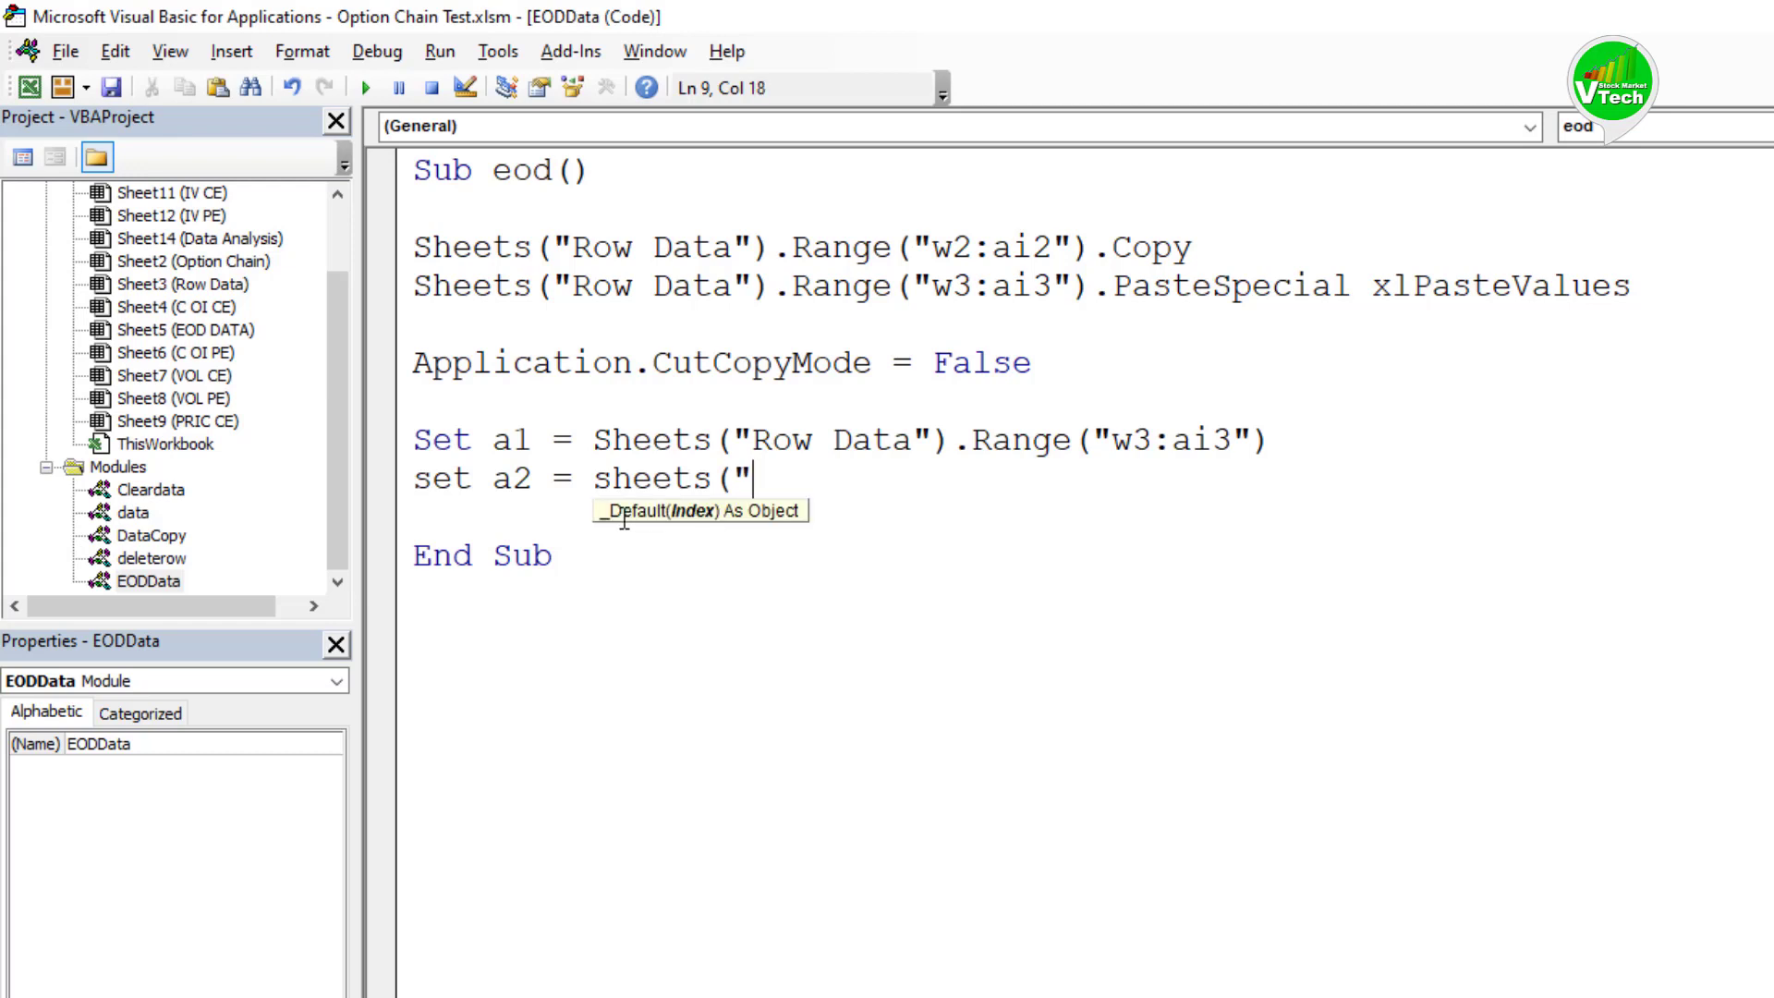
text(EOD D)
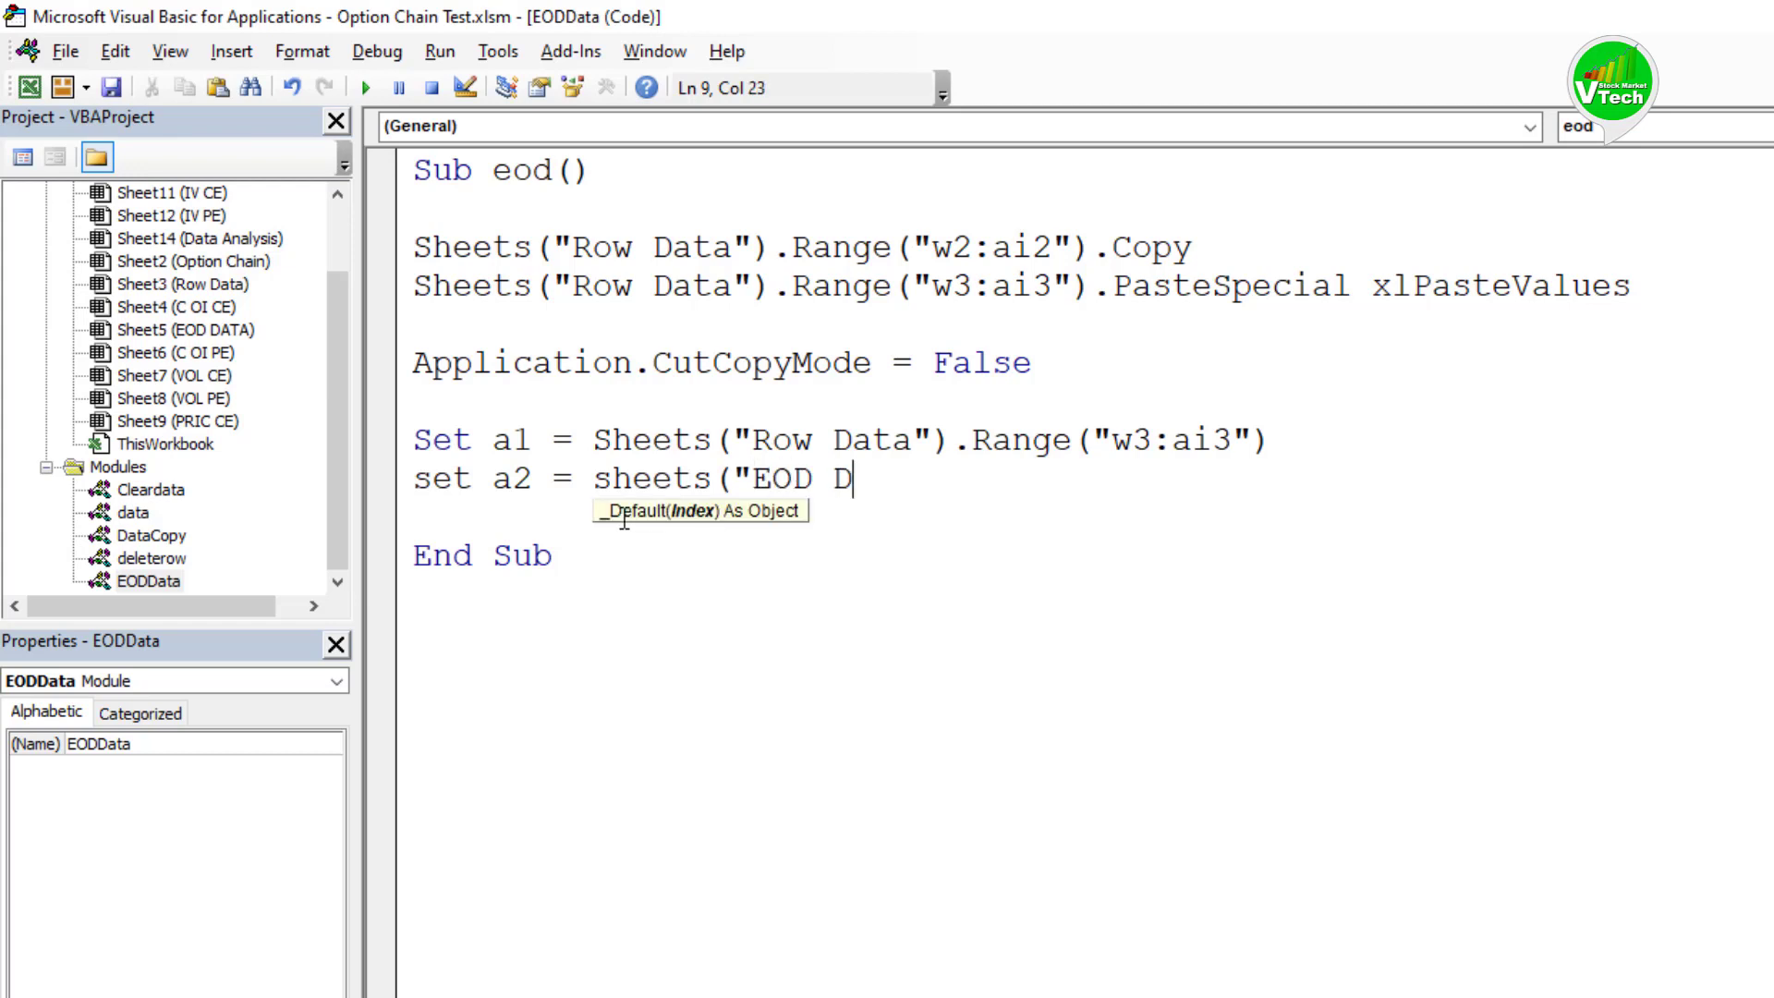
text(ATA"))
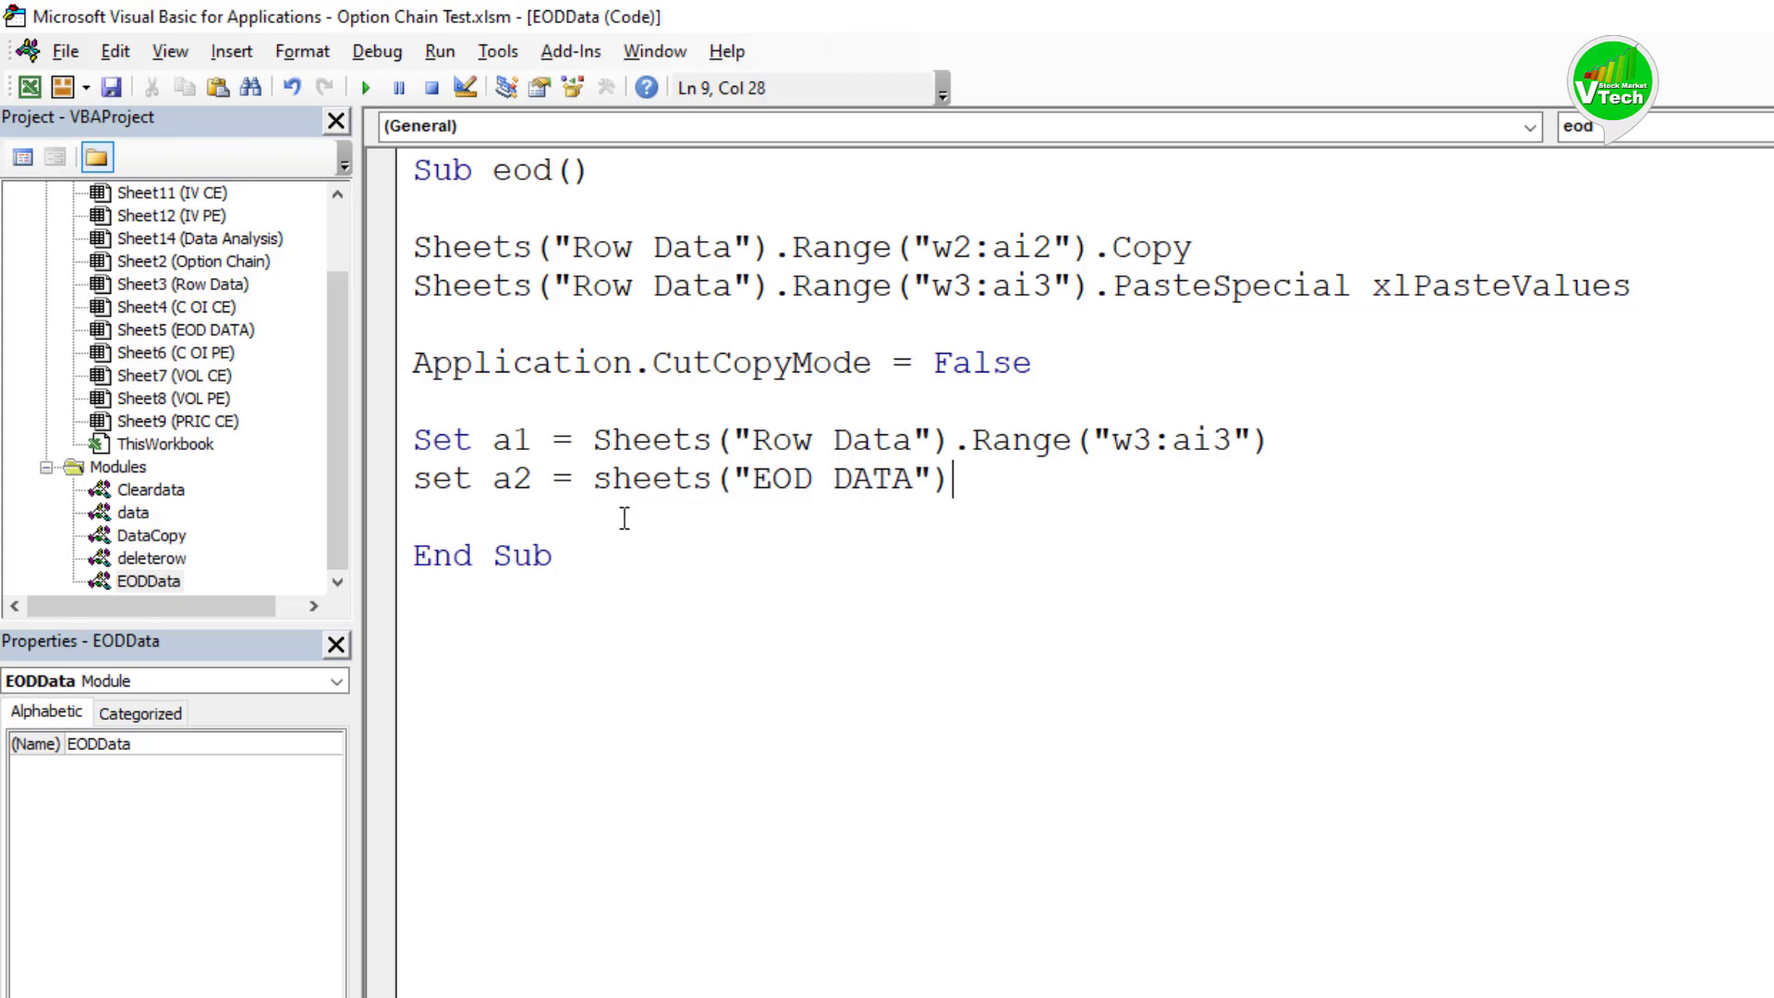
text(.Range()
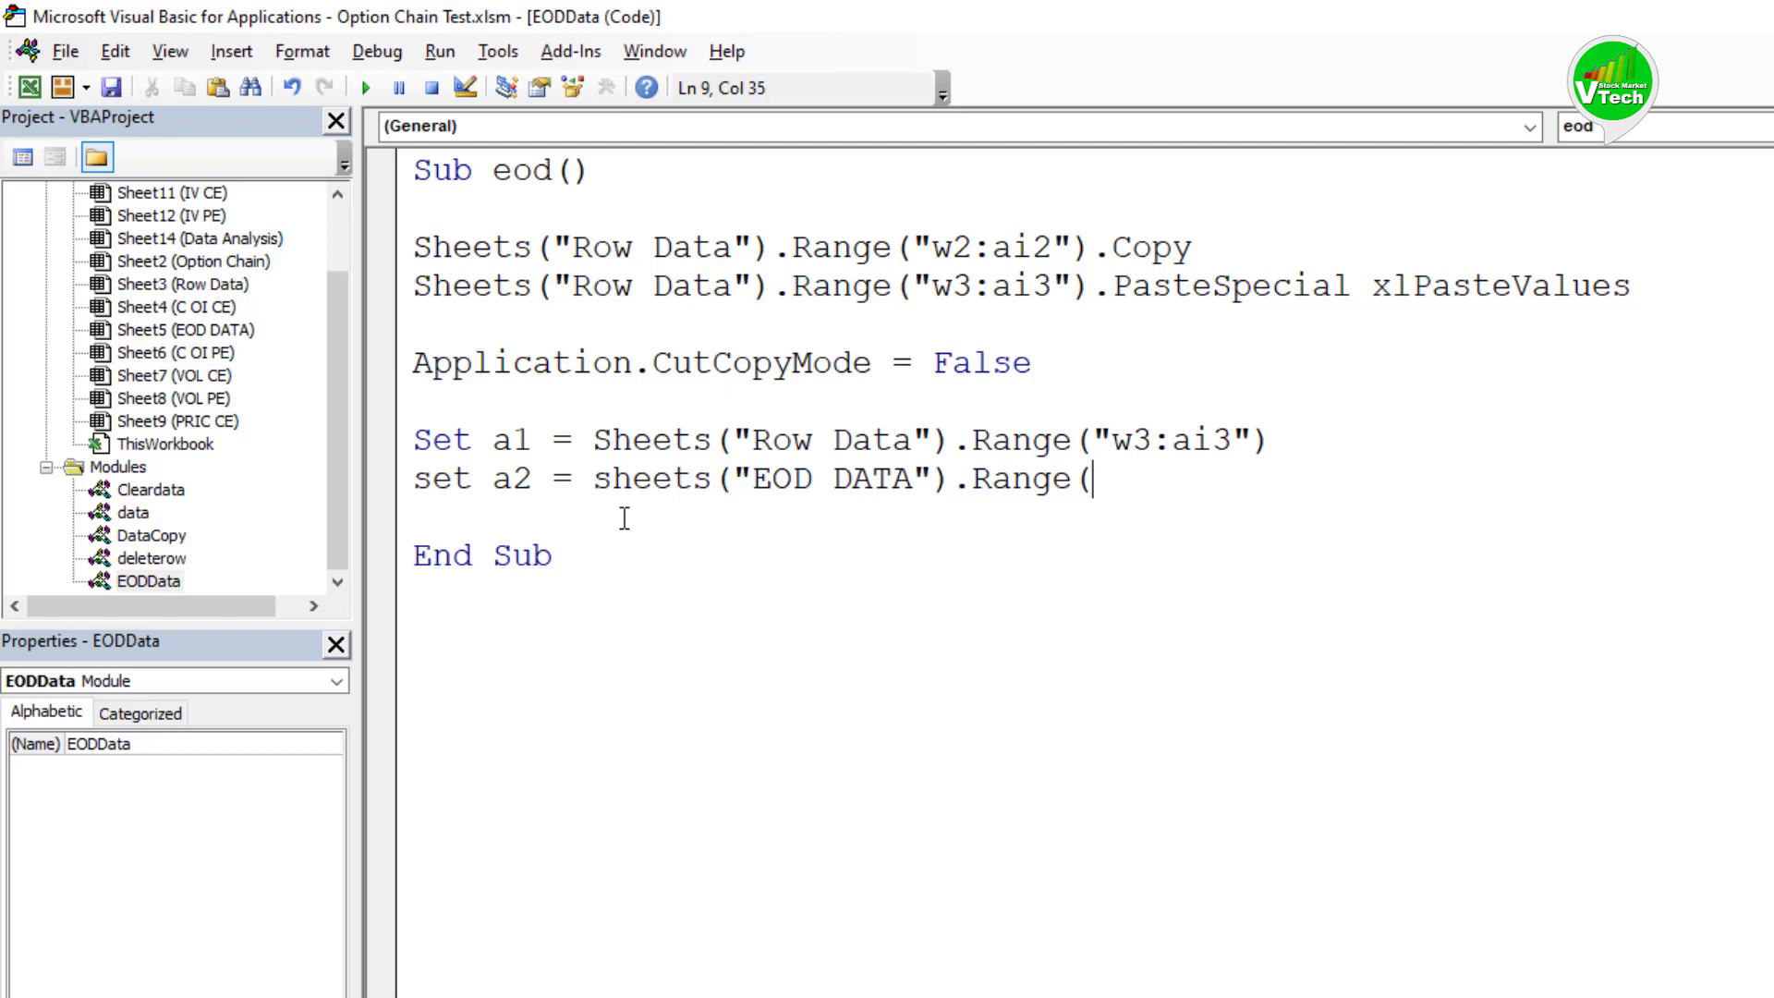
text(")
Step: Check which columns the headers occupy on the EOD DATA sheet, starting from B2, and return to the code
click(250, 978)
click(367, 932)
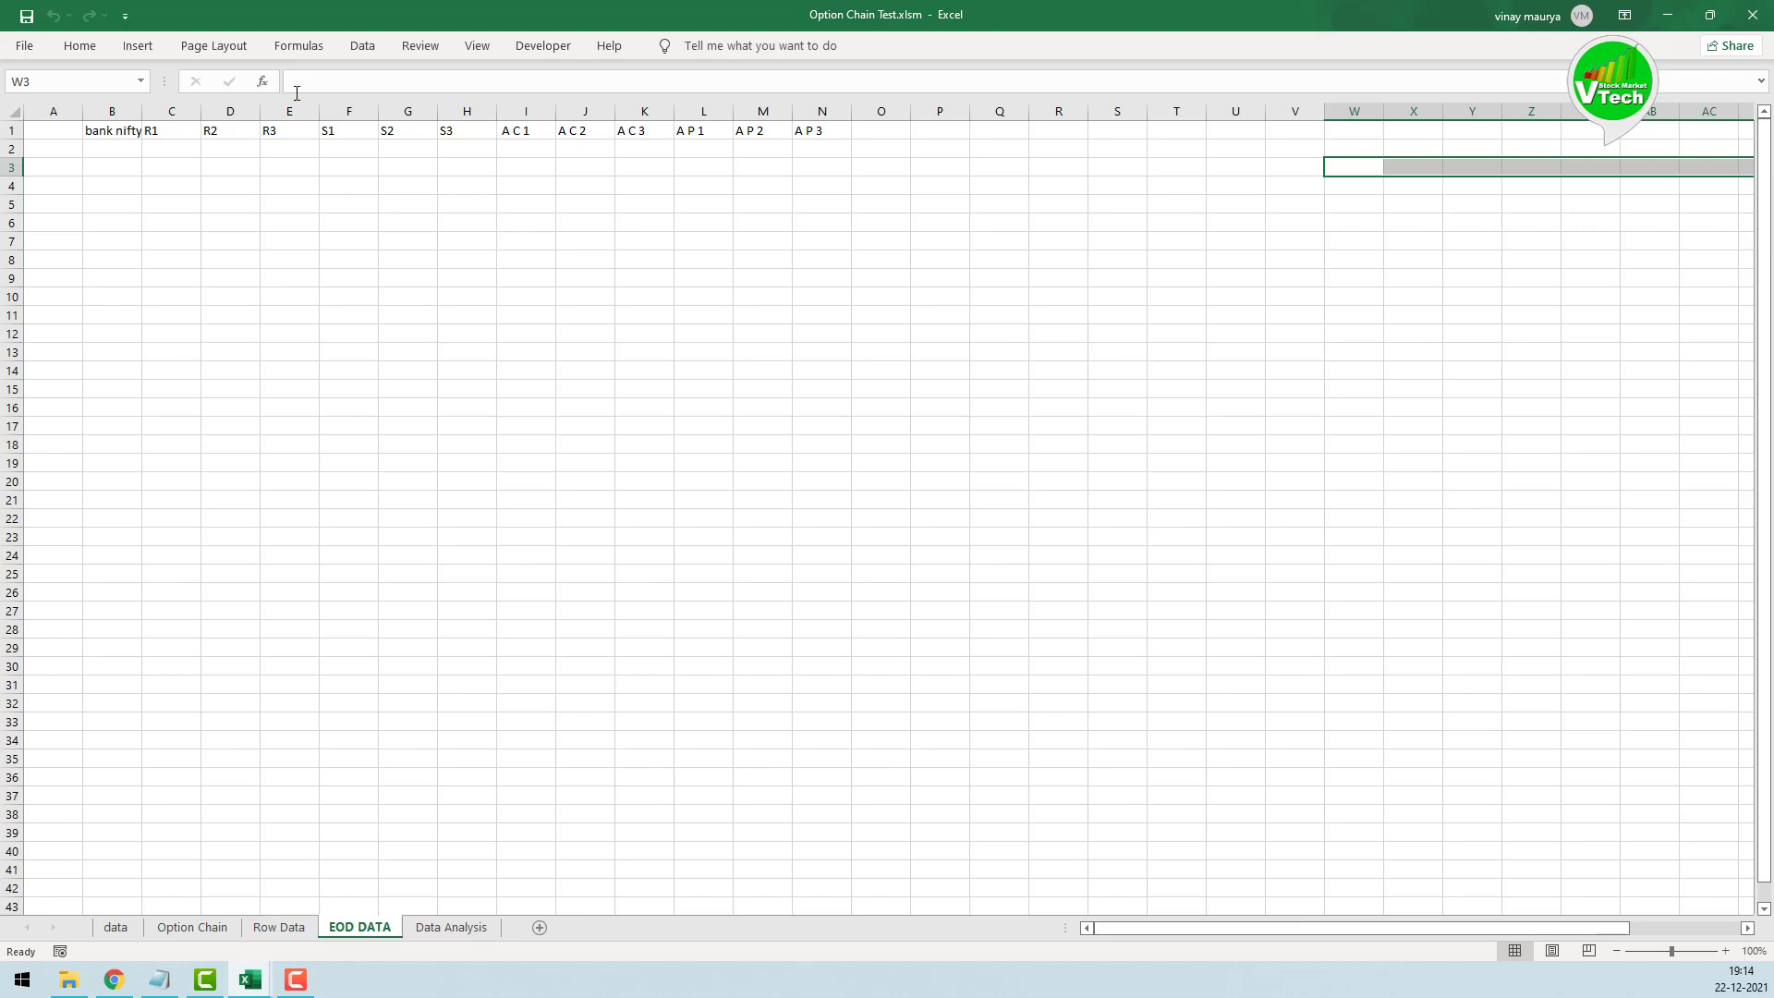
click(112, 147)
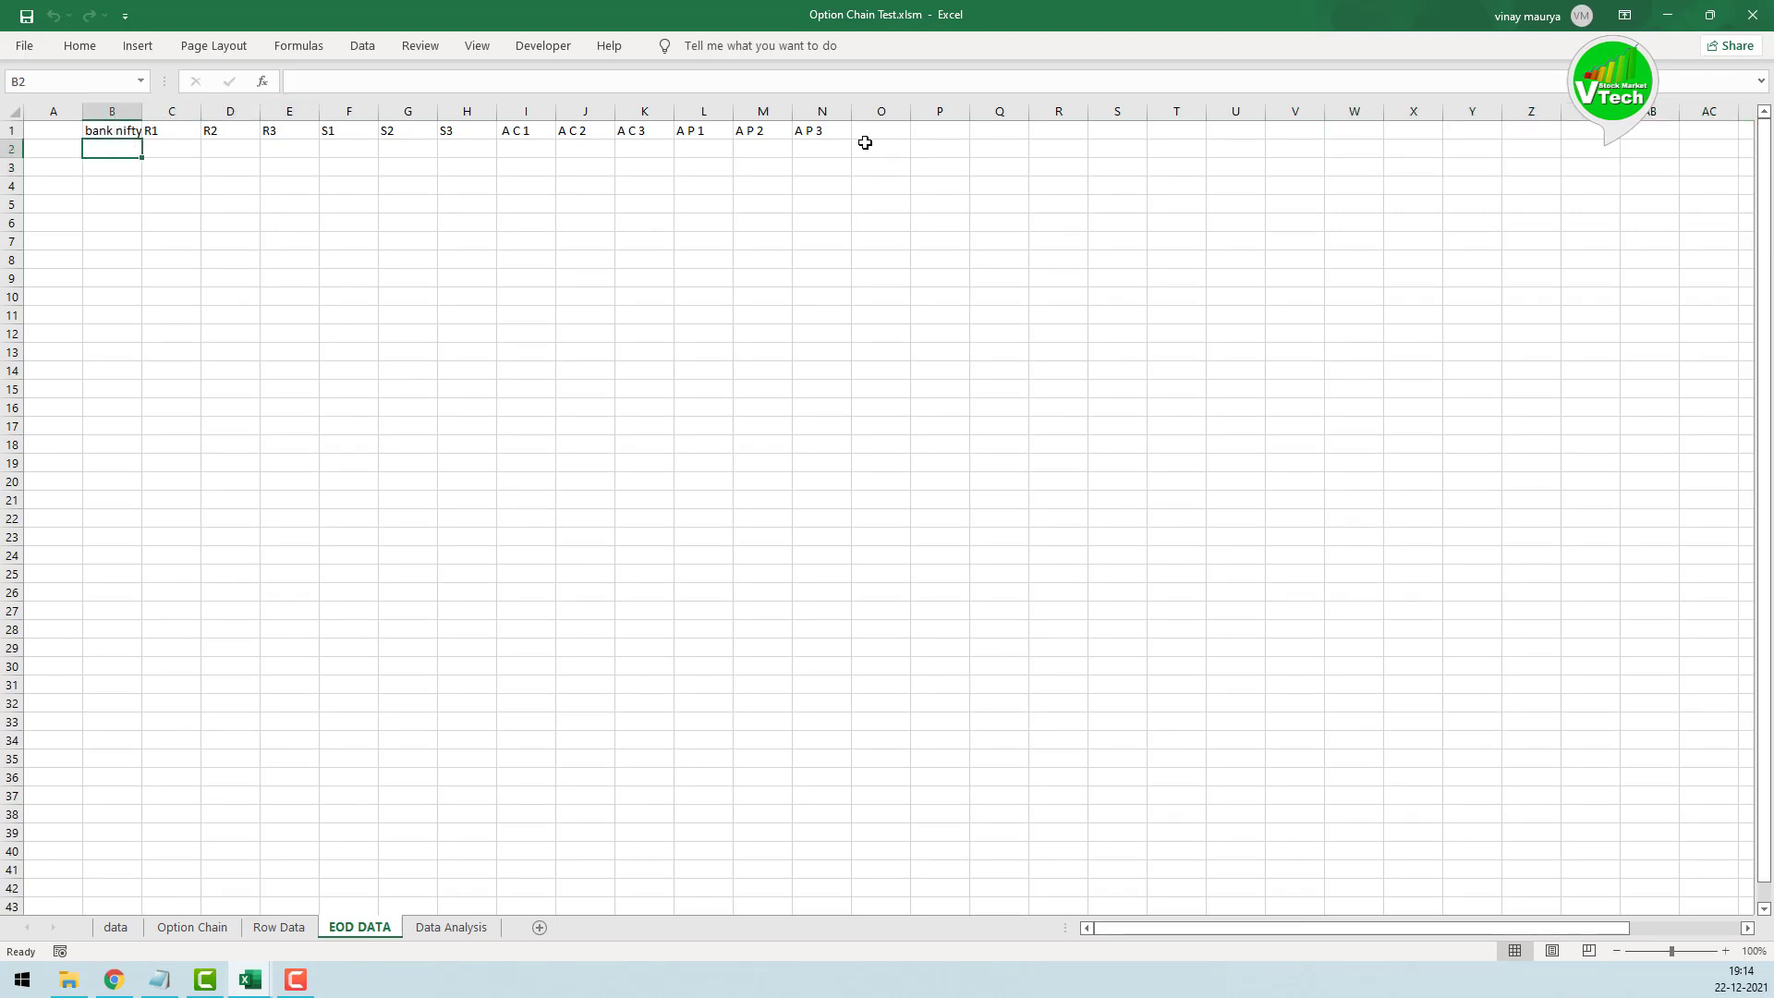
mouse_move(250, 979)
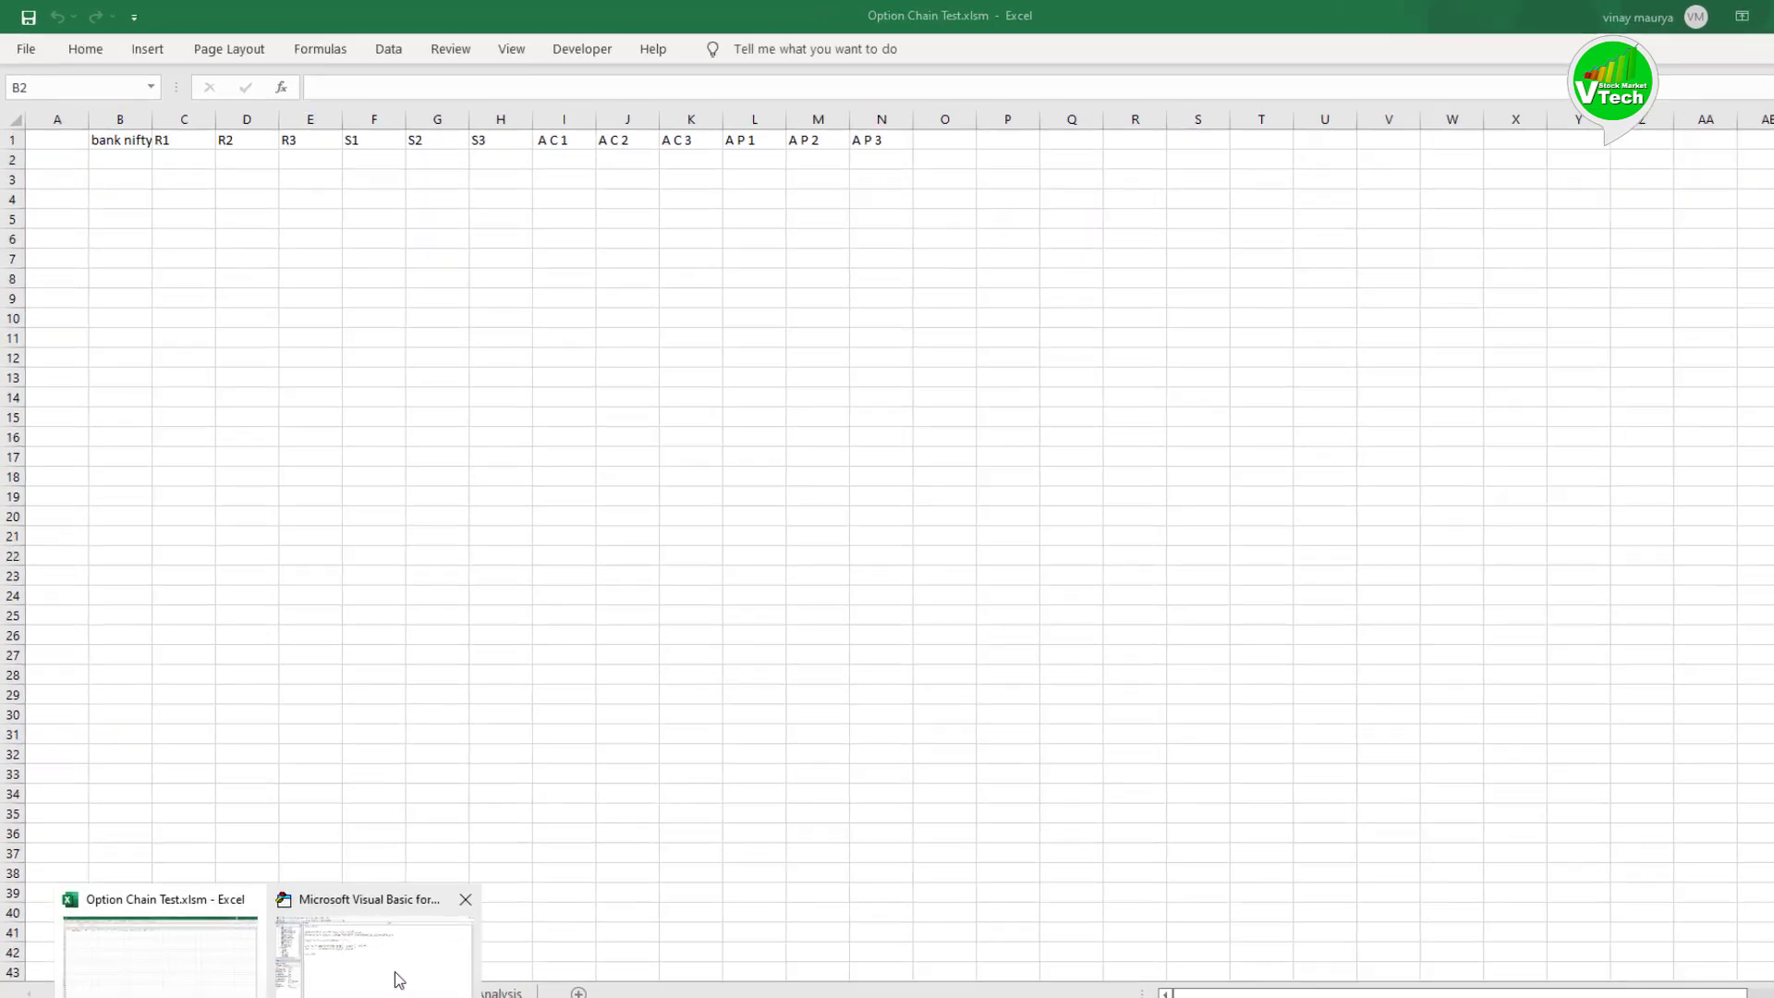
click(395, 965)
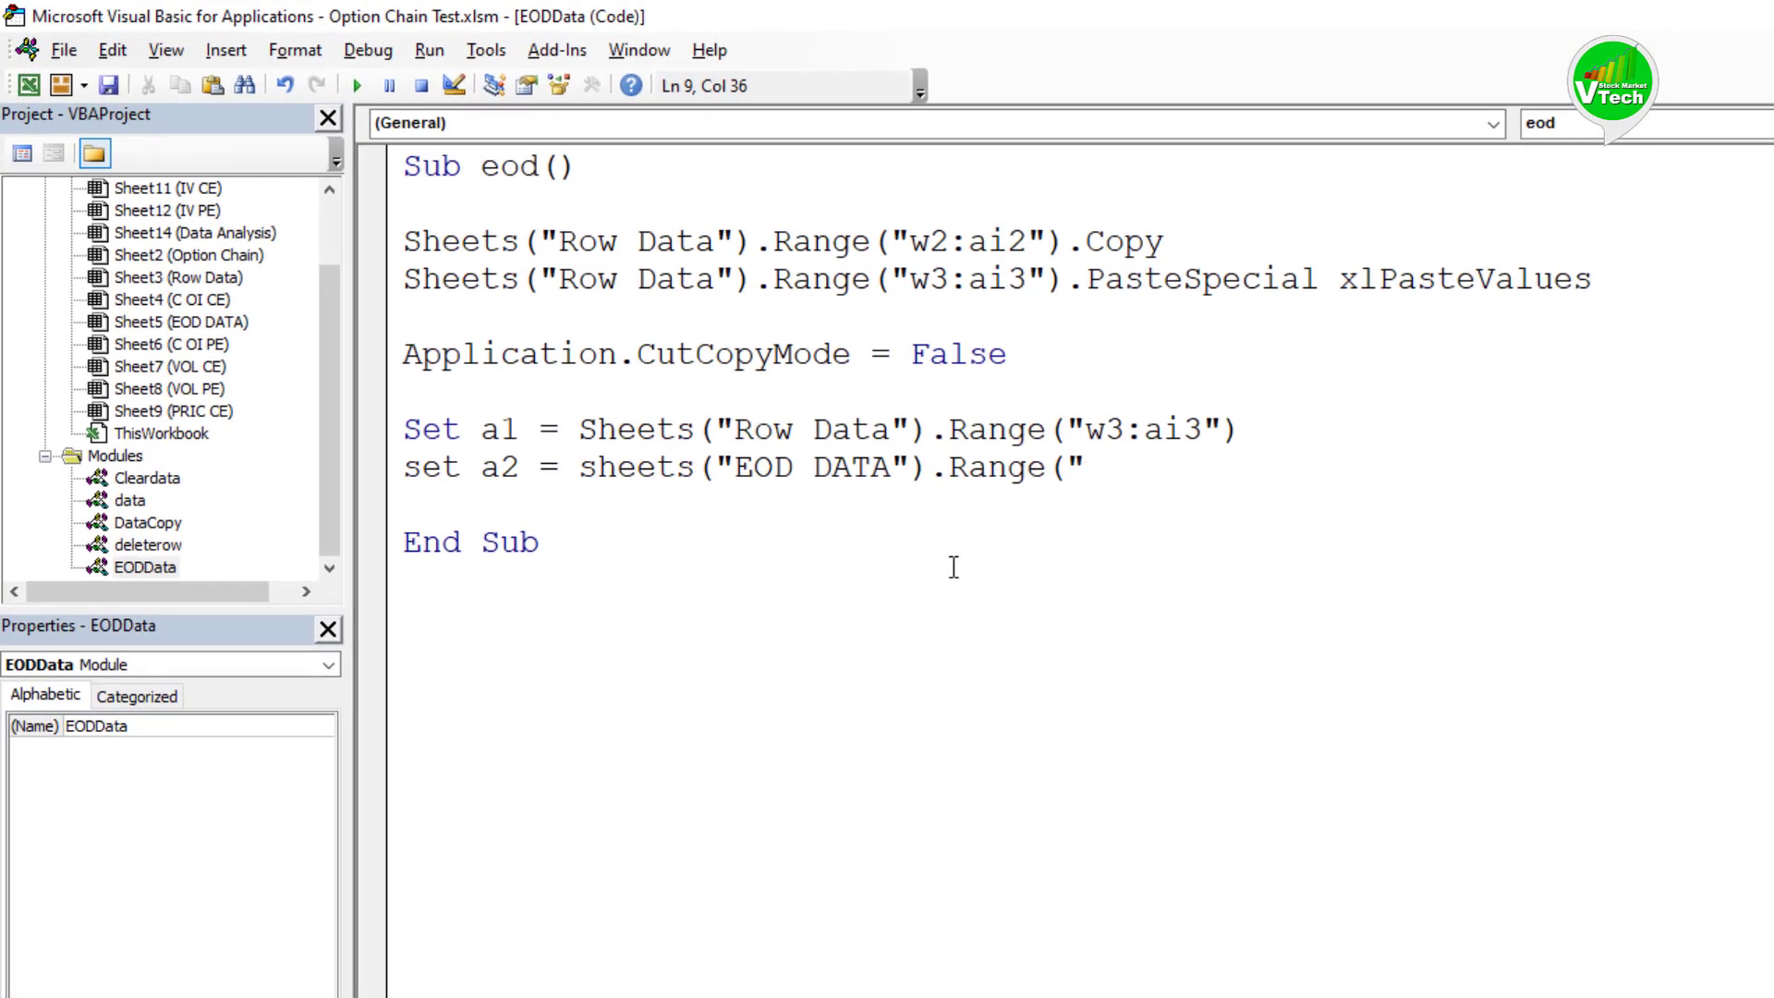
Step: Complete the a2 assignment with the range b500:n500 followed by .End(xlUp).Offset(1, 0), and start a new line
text(b500:n500"))
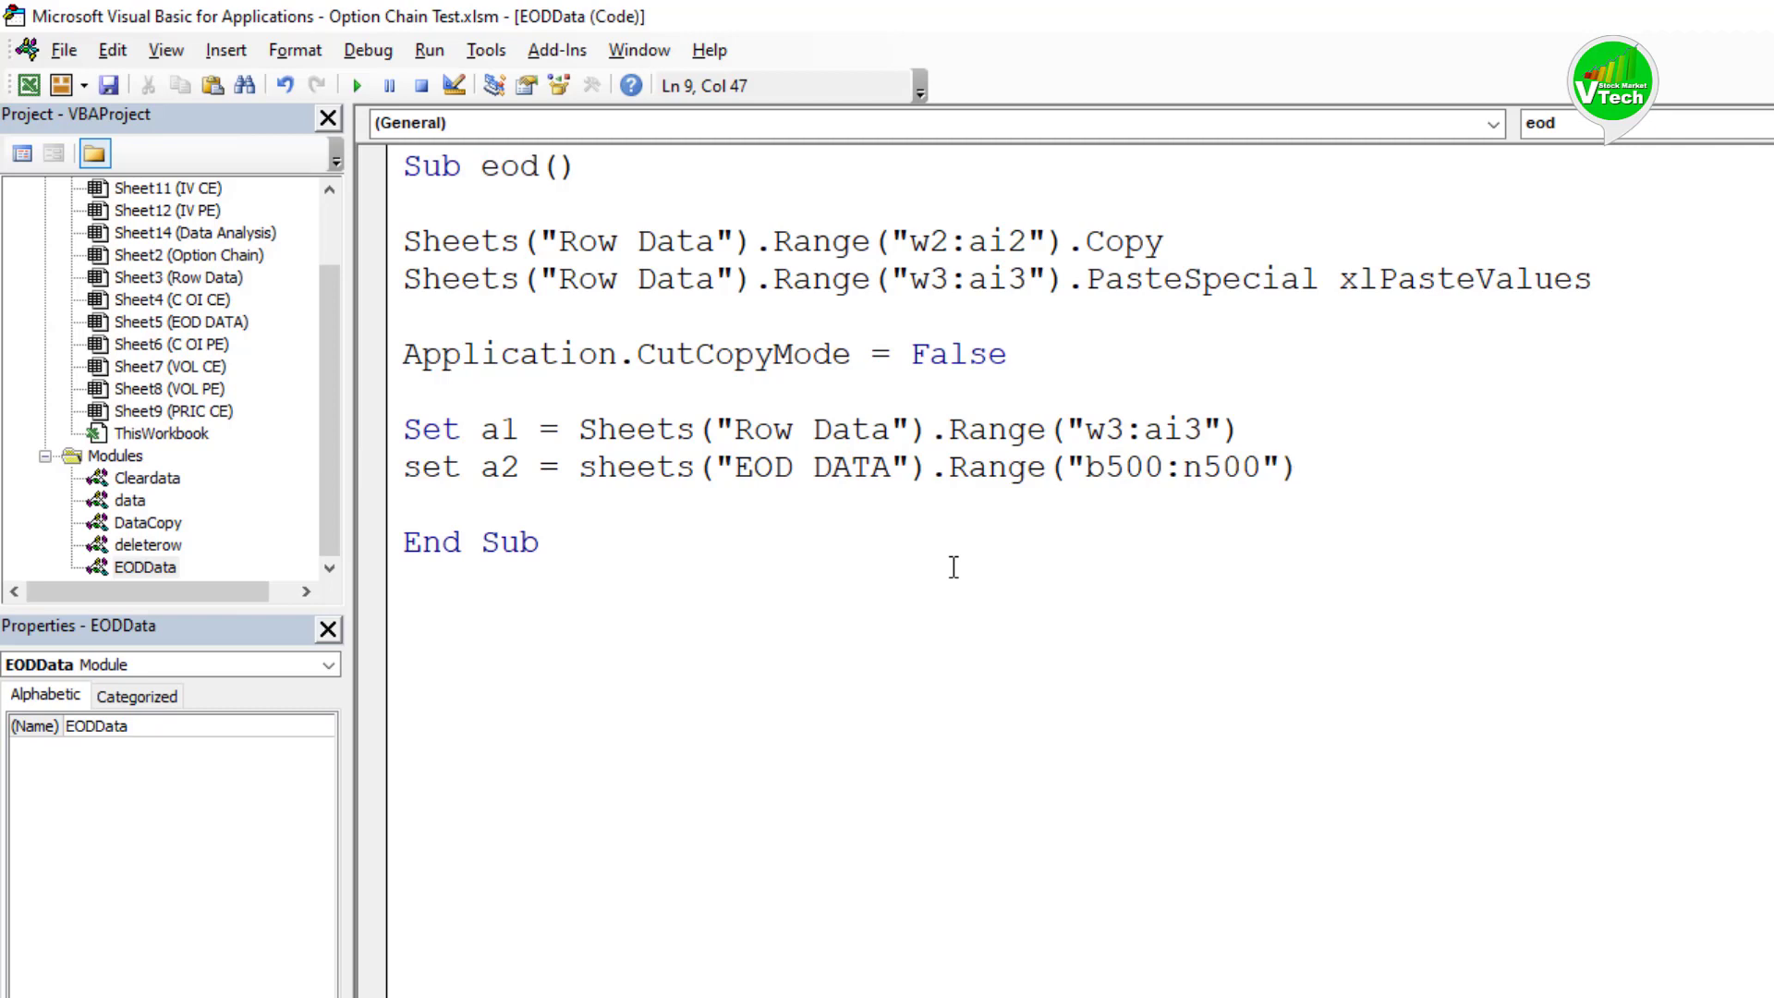
text(.end(xlup))
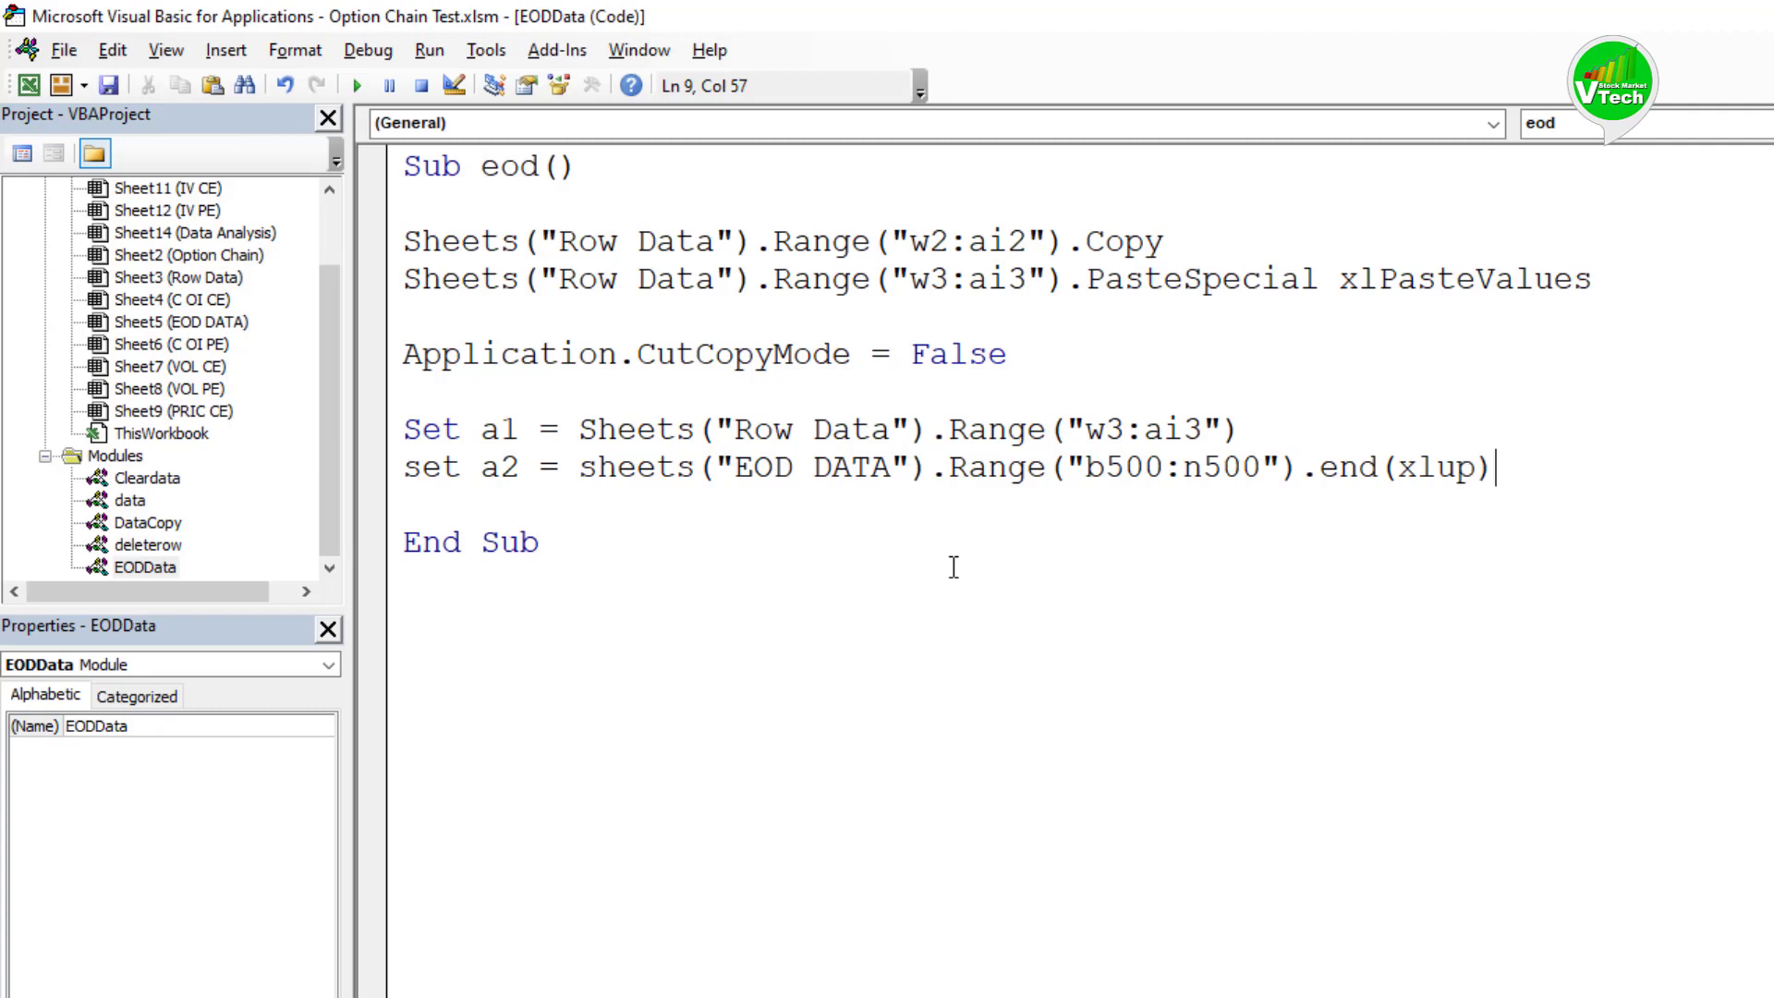
text(.offset(1,)
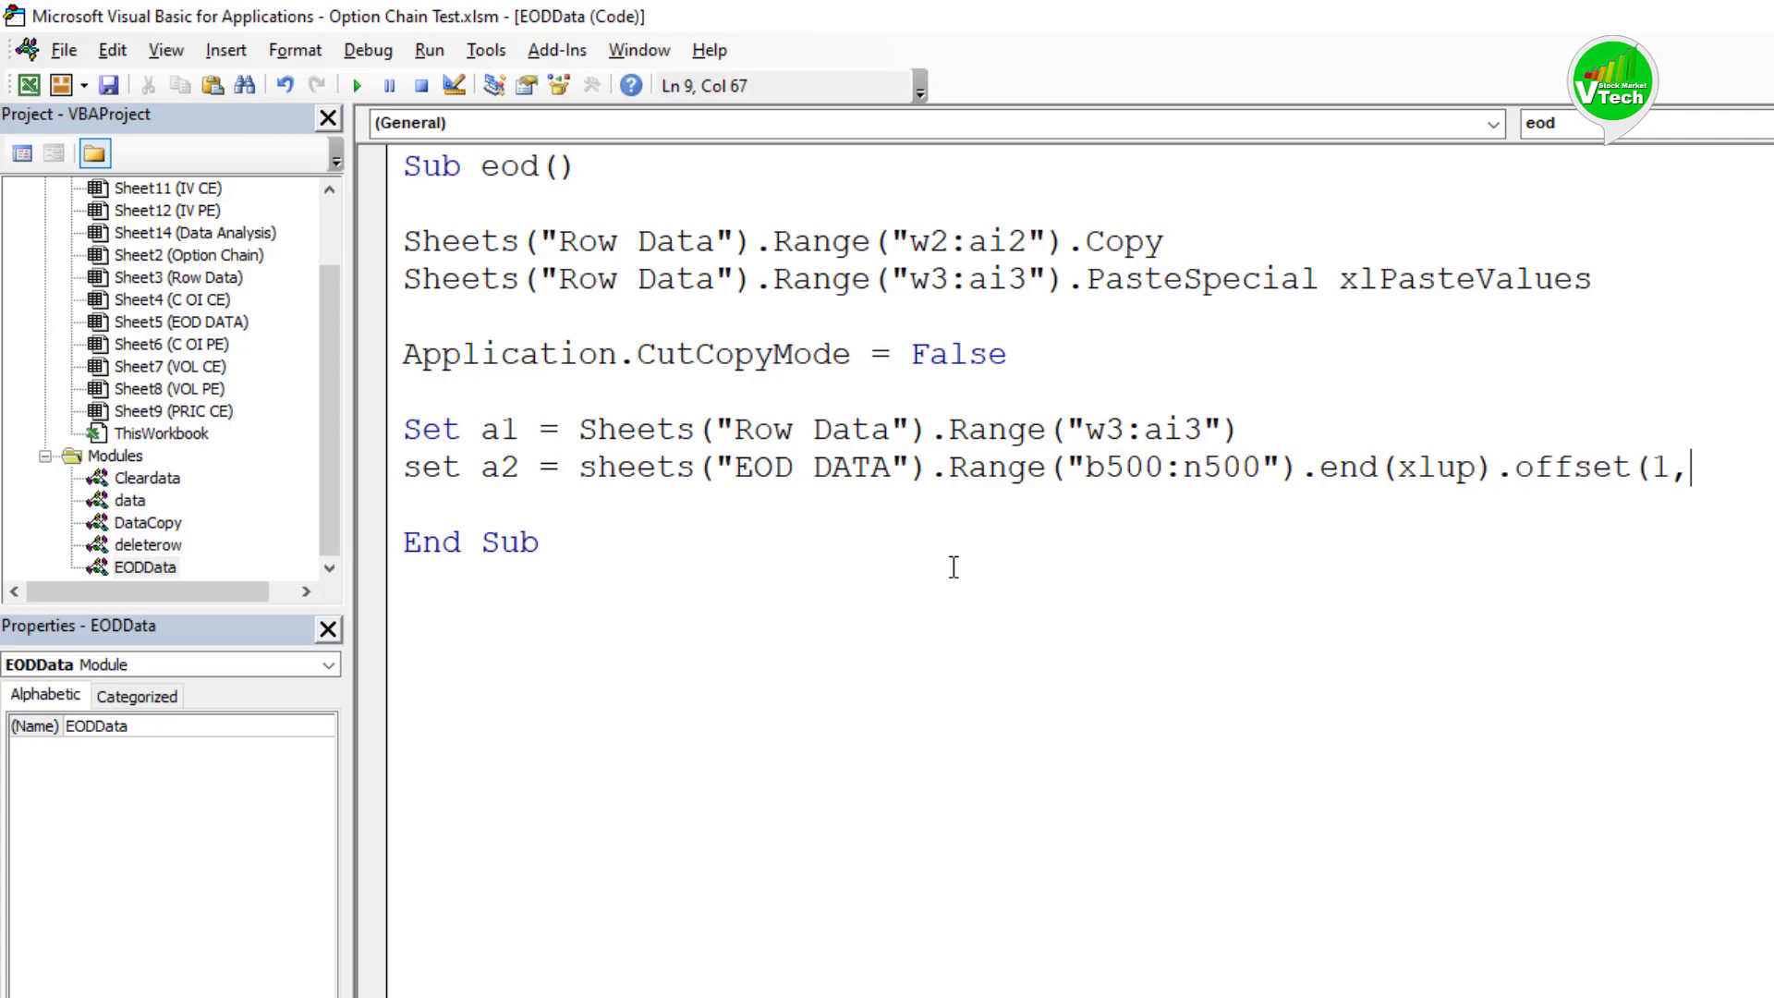
text(0))
key(Return)
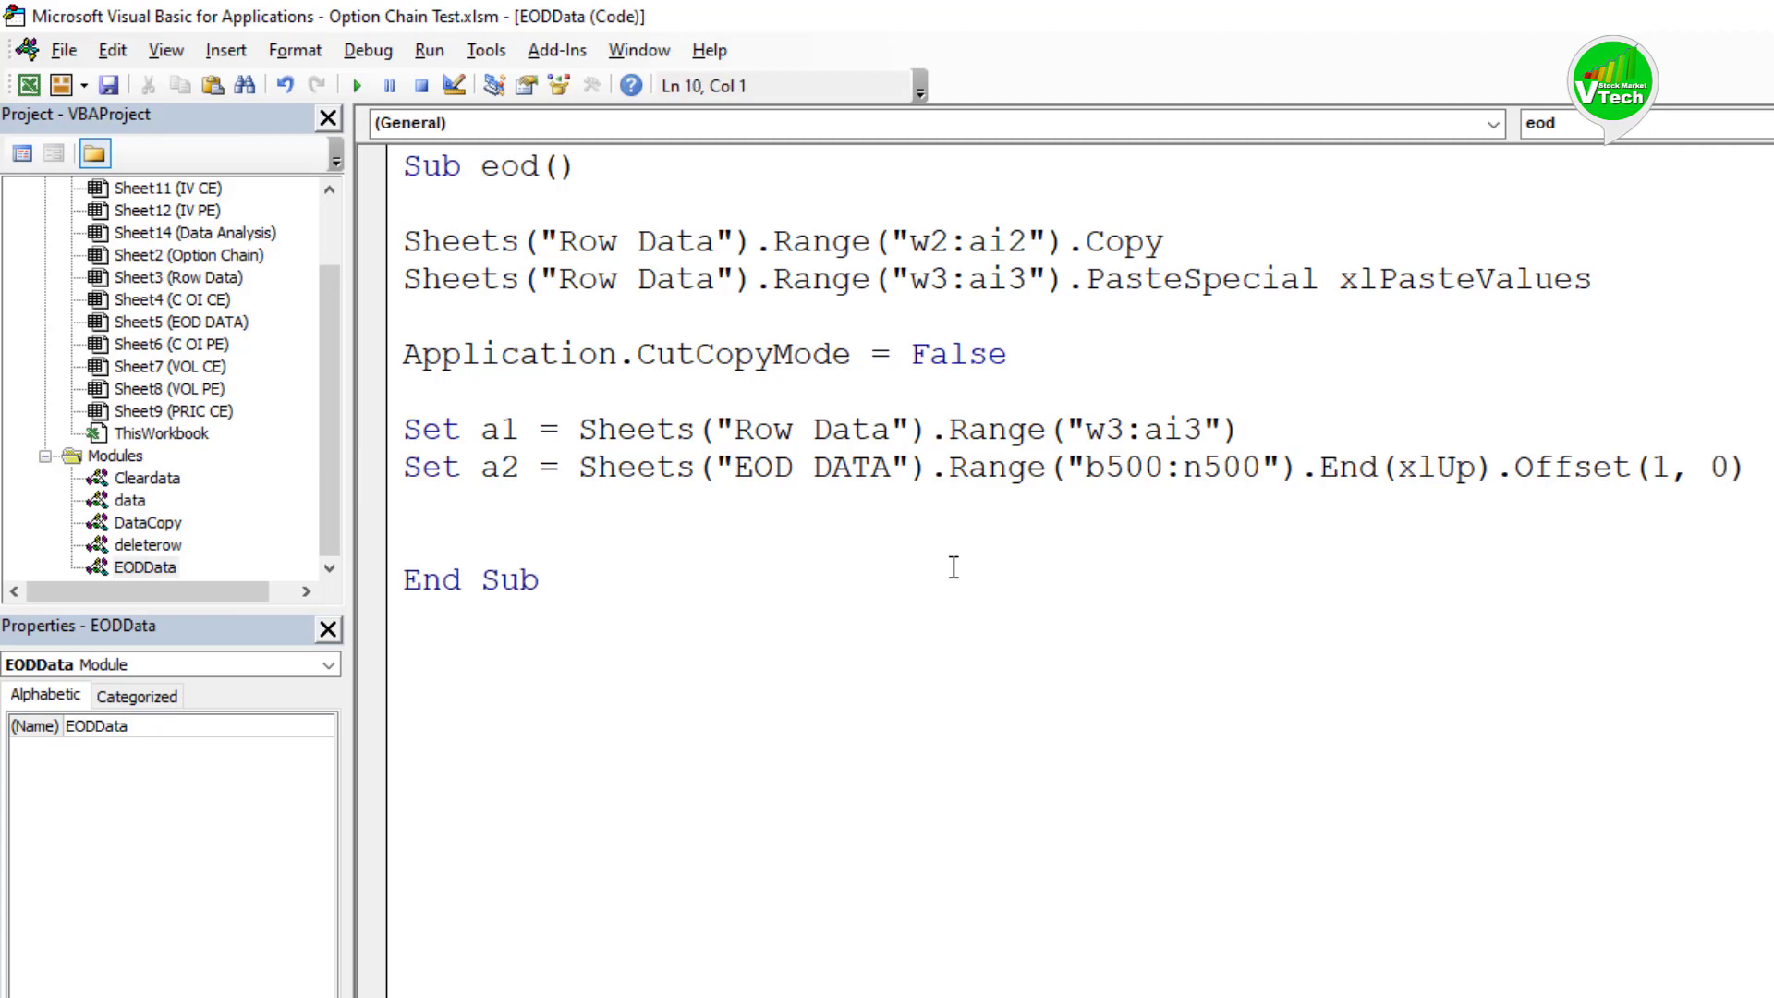
Step: Add the line a1.Copy a2 below the two Set statements, with blank lines before the final CutCopyMode = False line
text(a1)
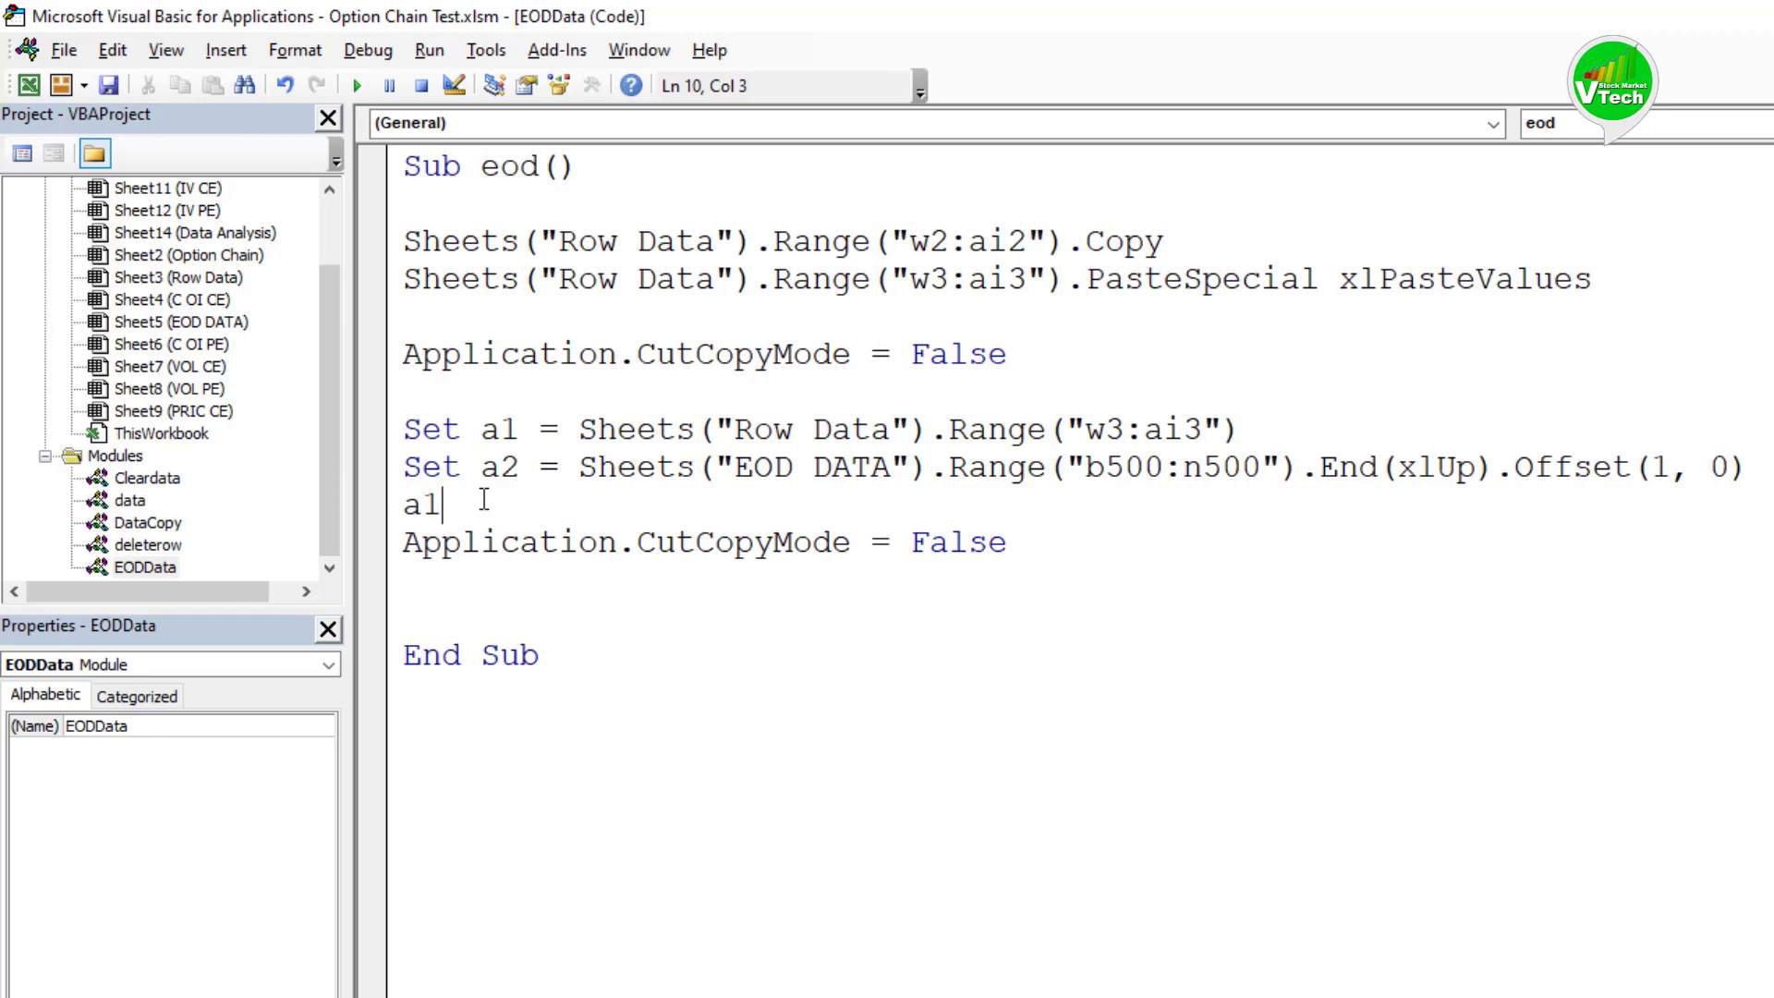
text(.copya2)
key(Return)
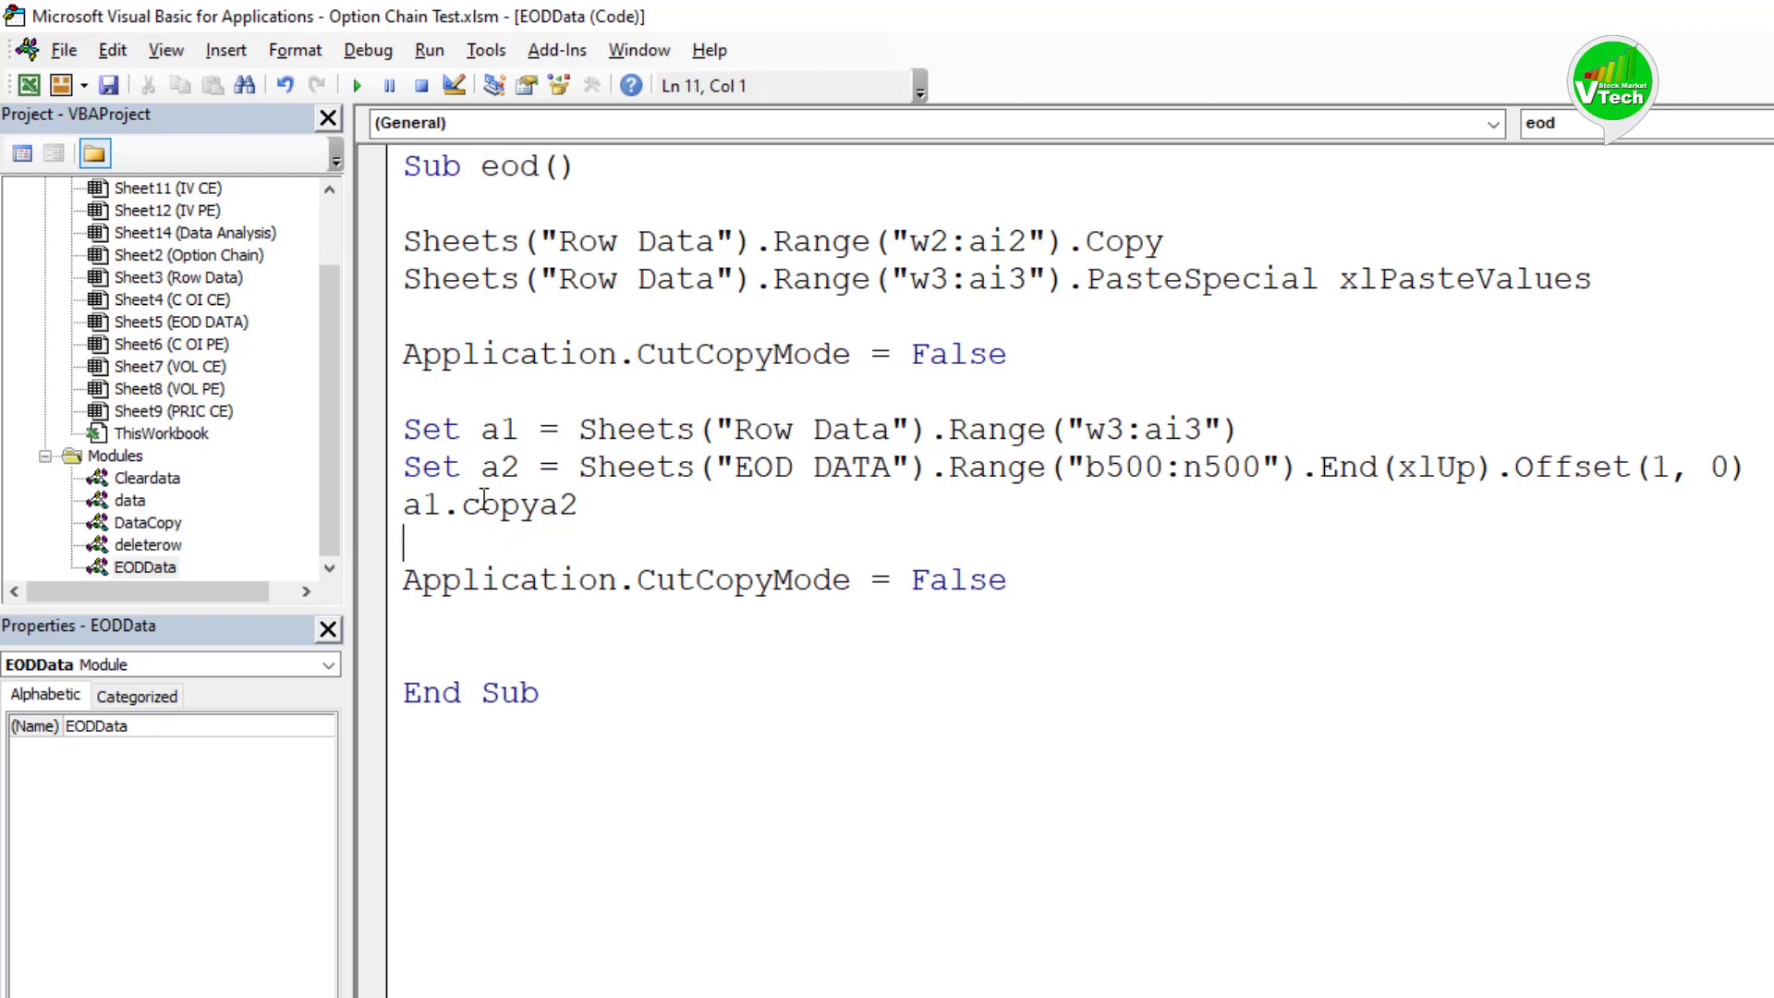
click(539, 505)
click(631, 506)
key(Return)
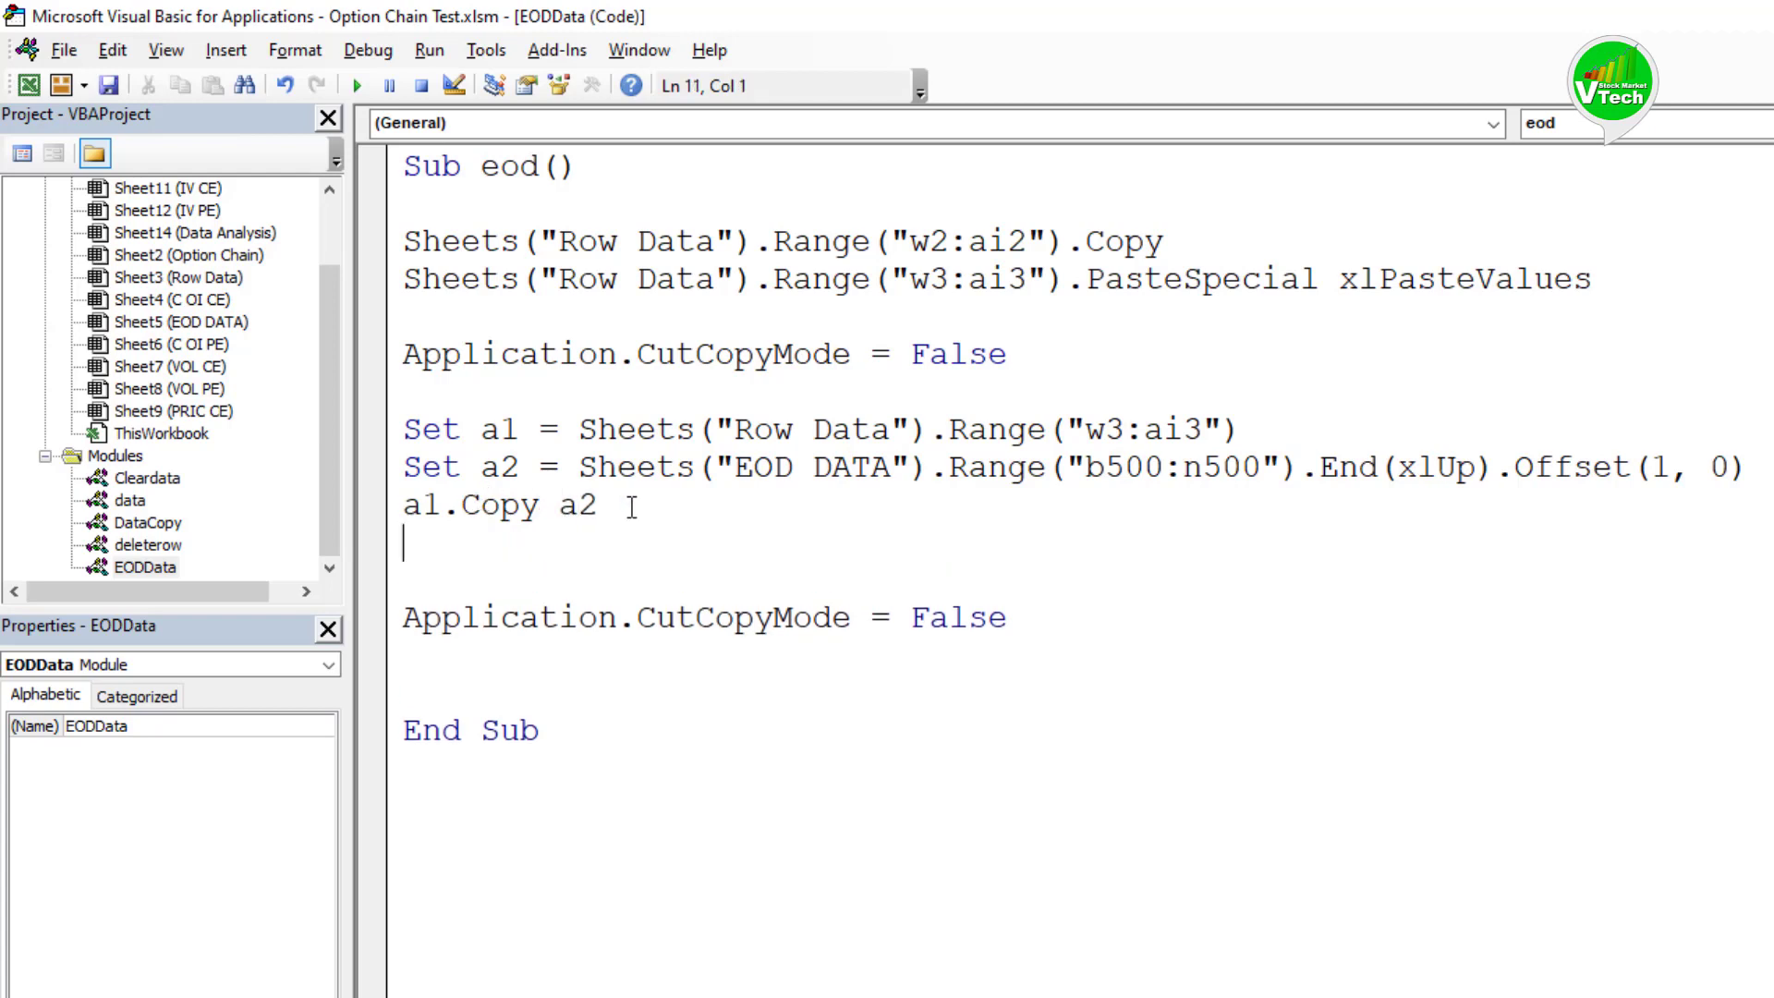
Step: Run the eod macro and check the transferred row on the EOD DATA sheet
click(363, 85)
mouse_move(249, 978)
click(213, 898)
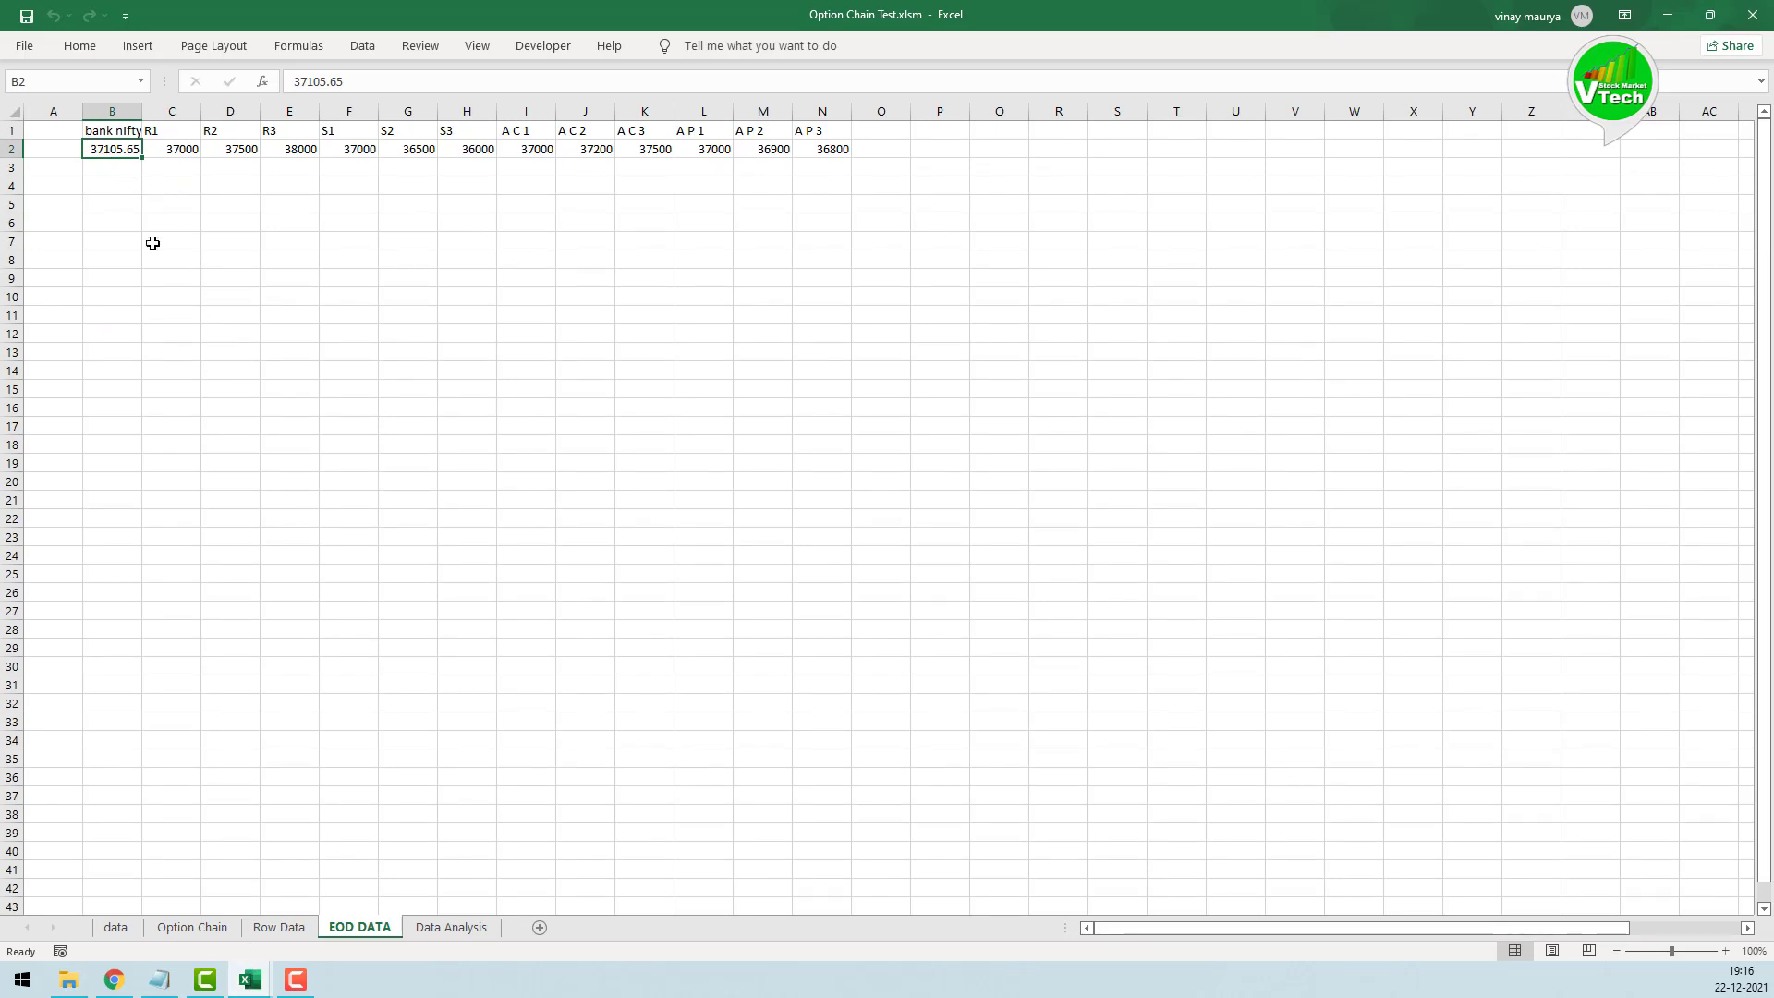
Step: On the Row Data sheet, add the header Date in V1 and a current-date formula in V2
click(279, 927)
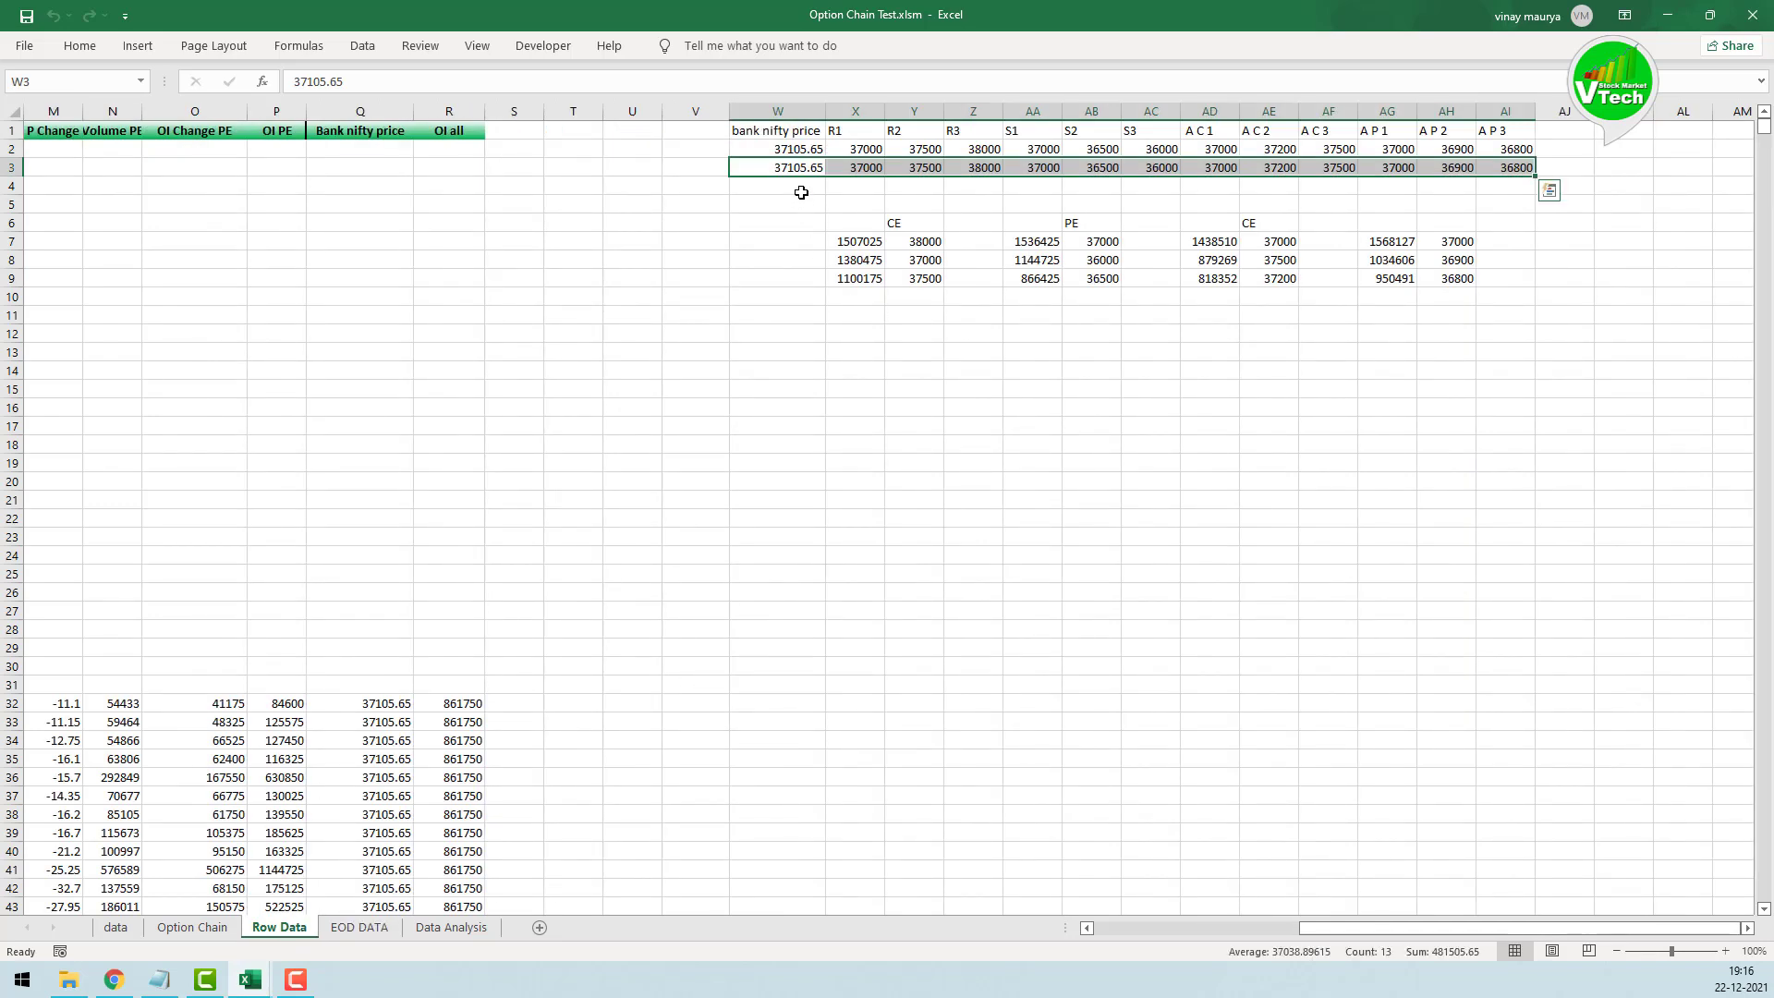
click(680, 137)
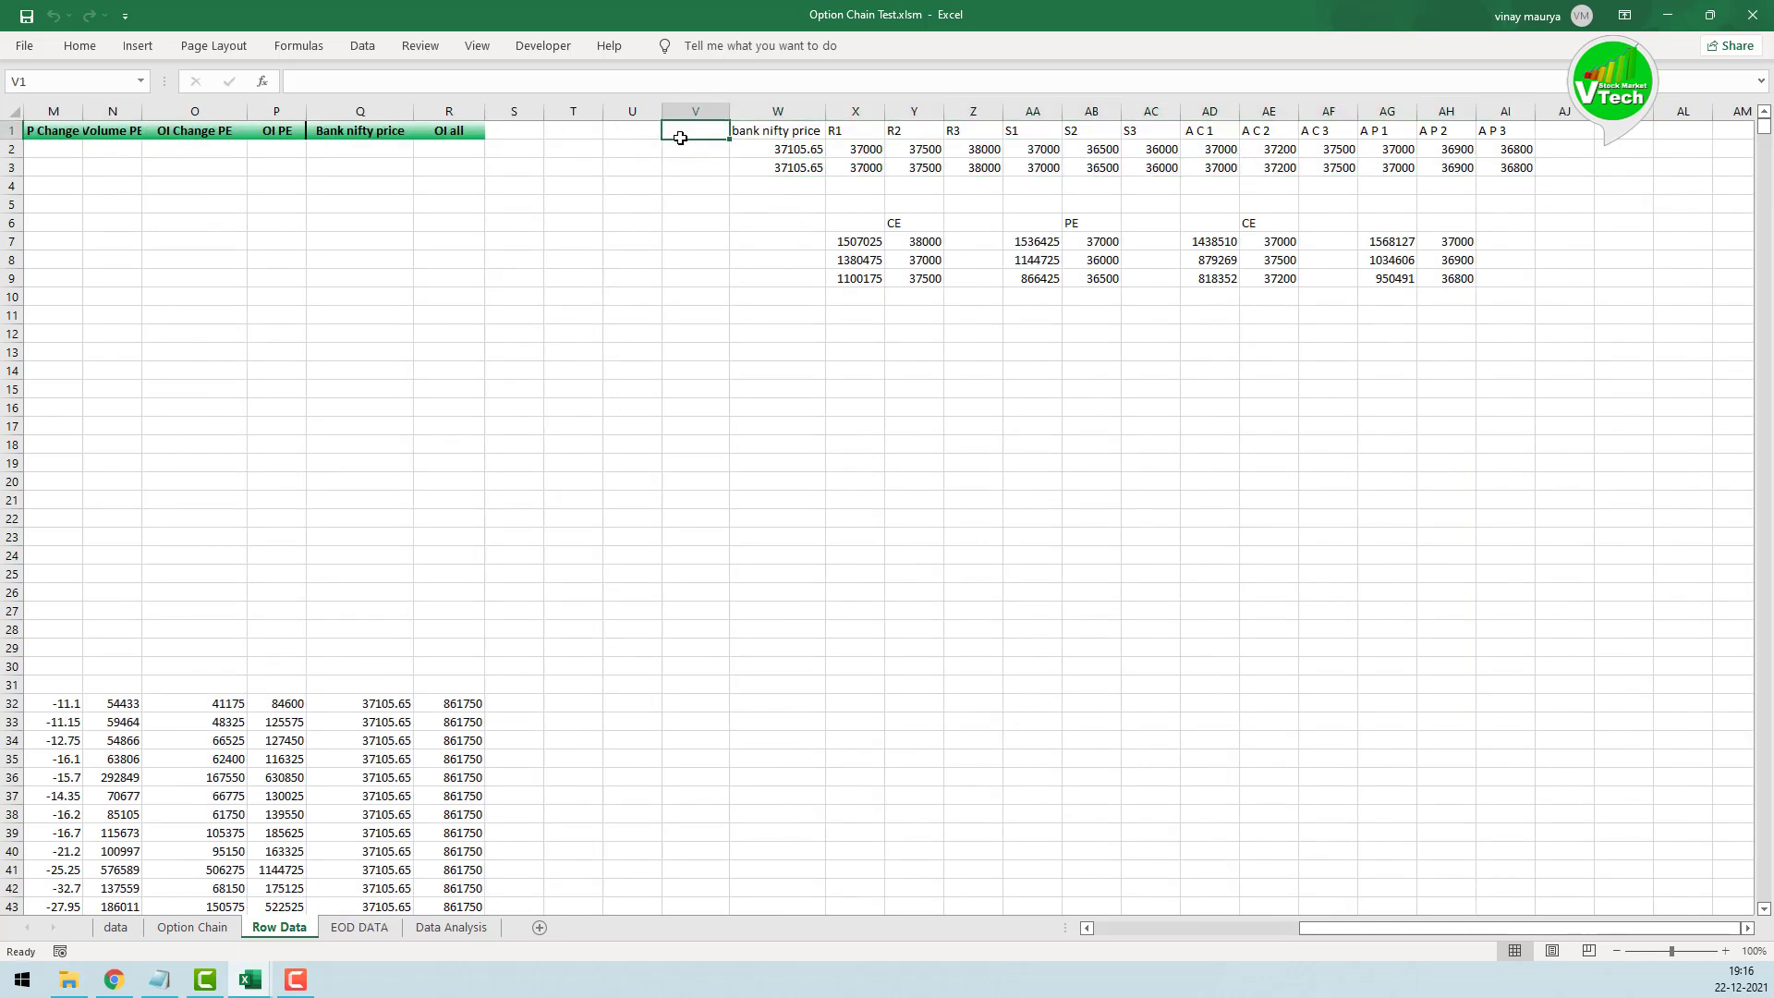
text(Date)
key(Return)
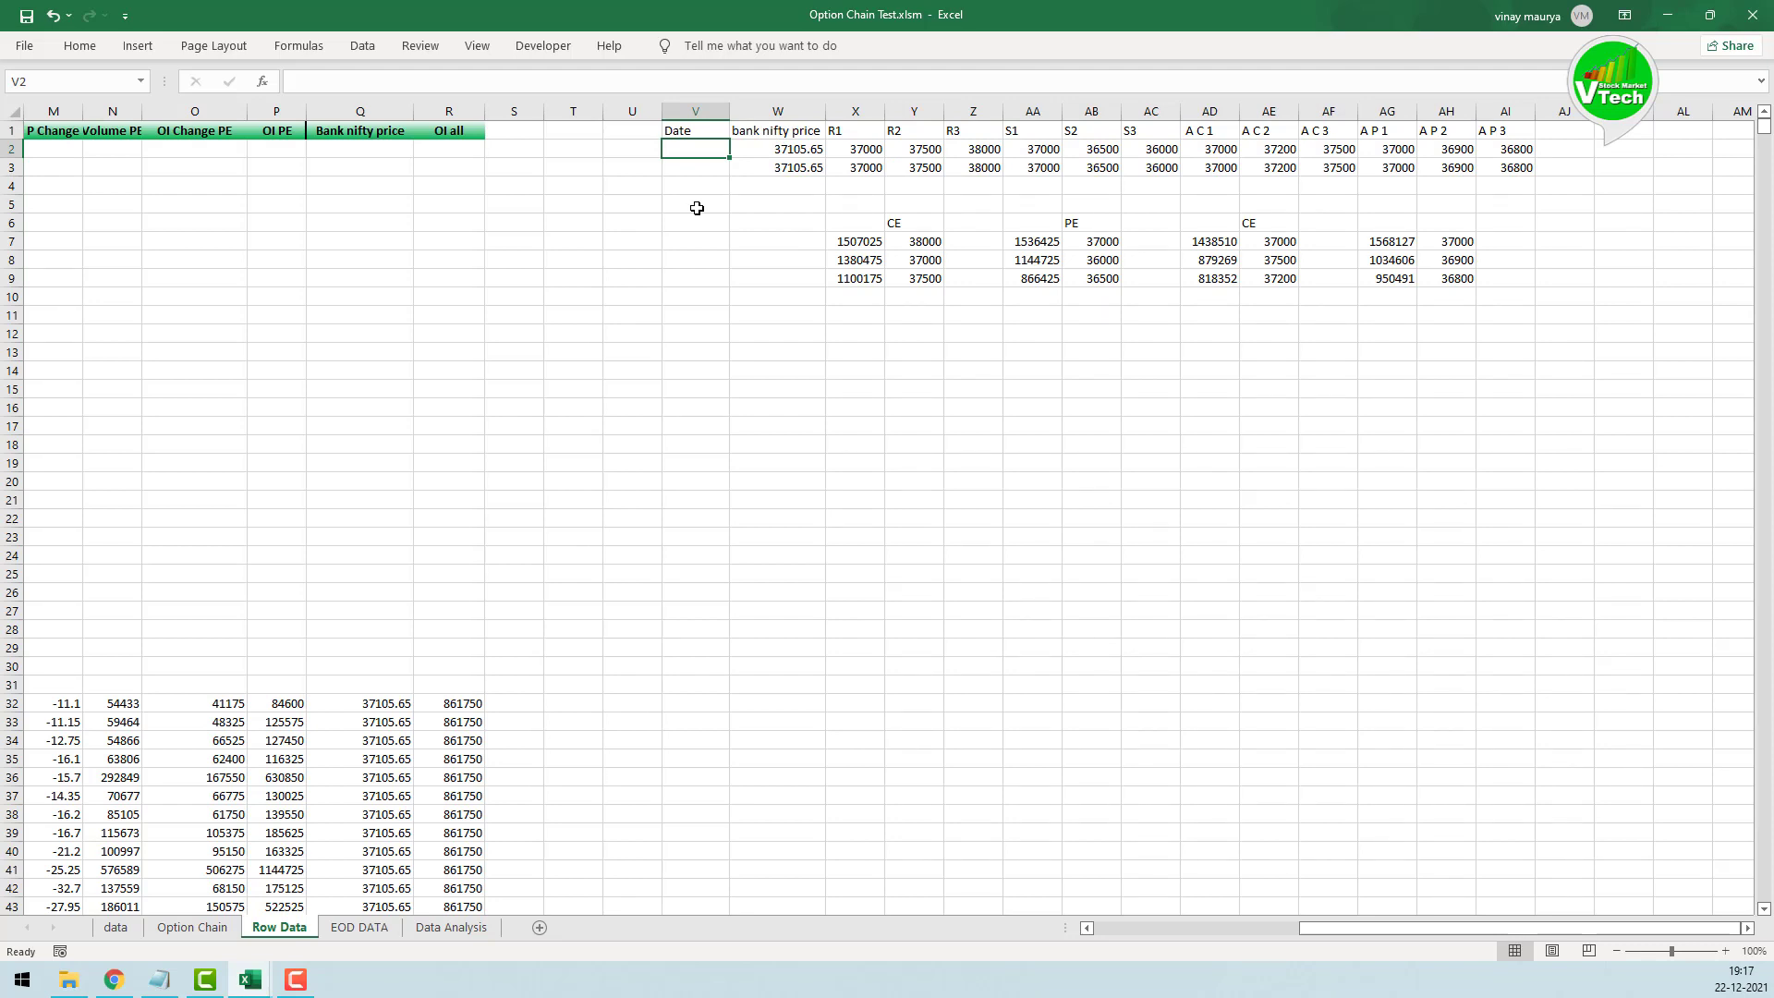
text(=)
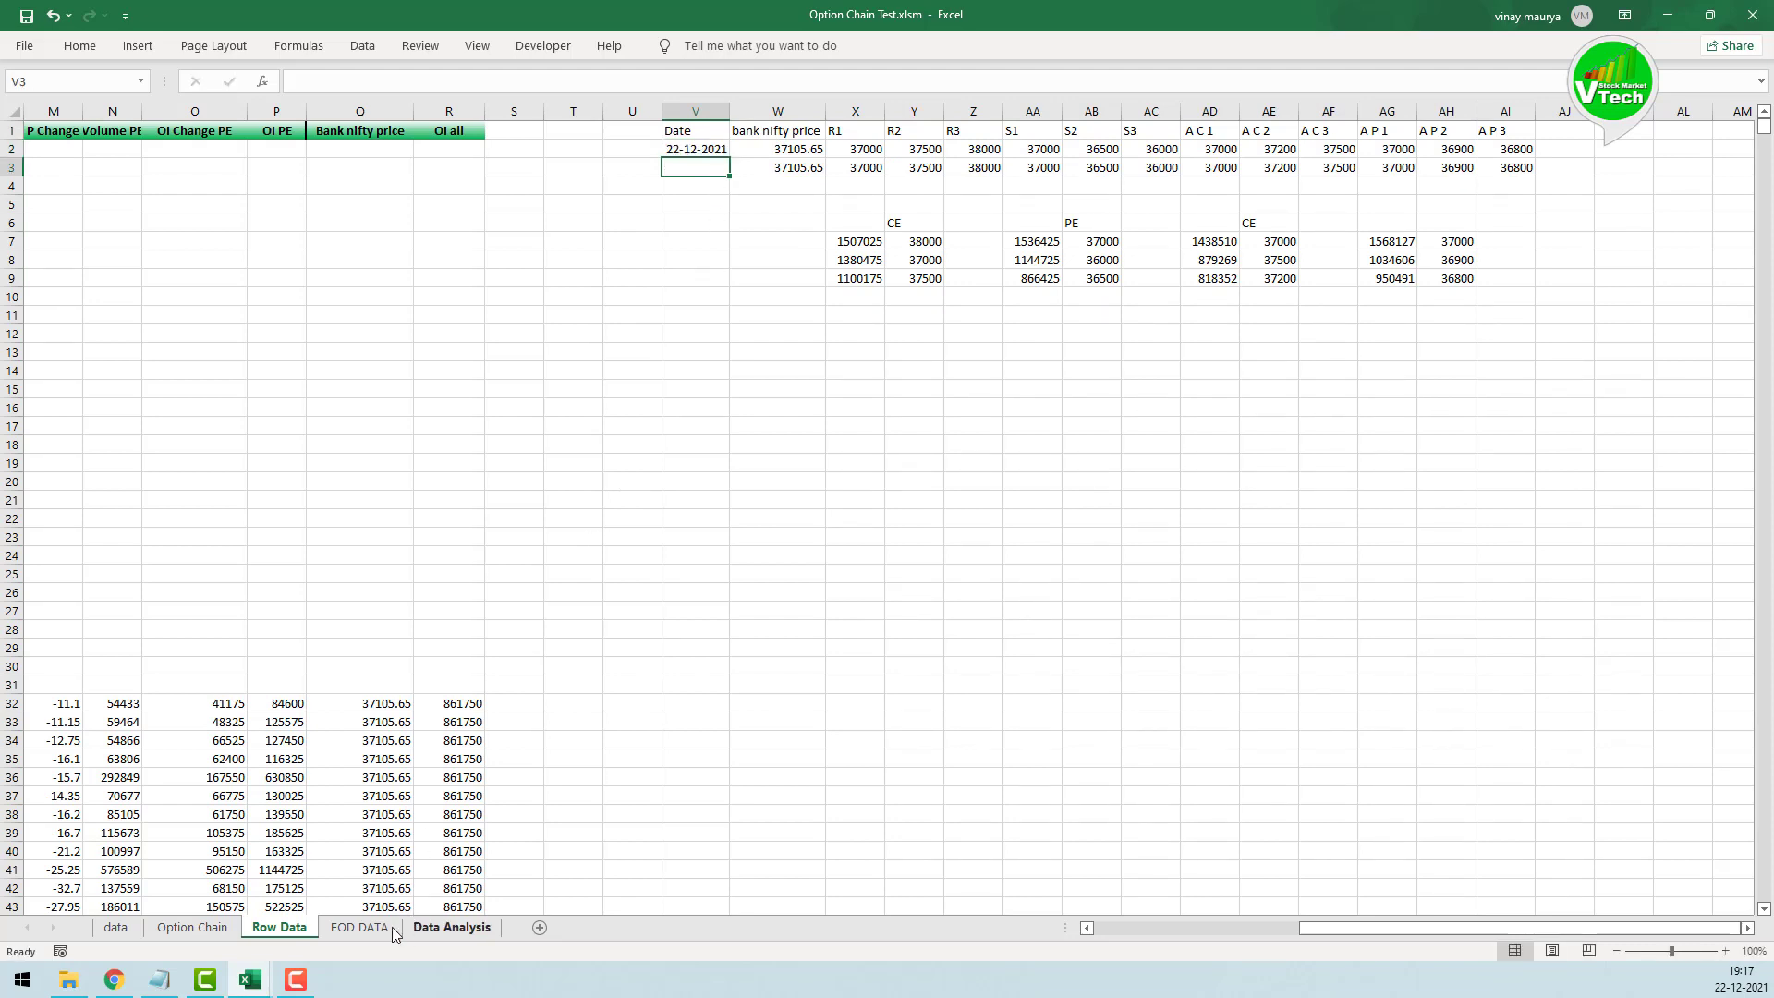
Step: Add the header Date in A1 of the EOD DATA sheet and return to the macro code
click(366, 932)
key(ctrl+Home)
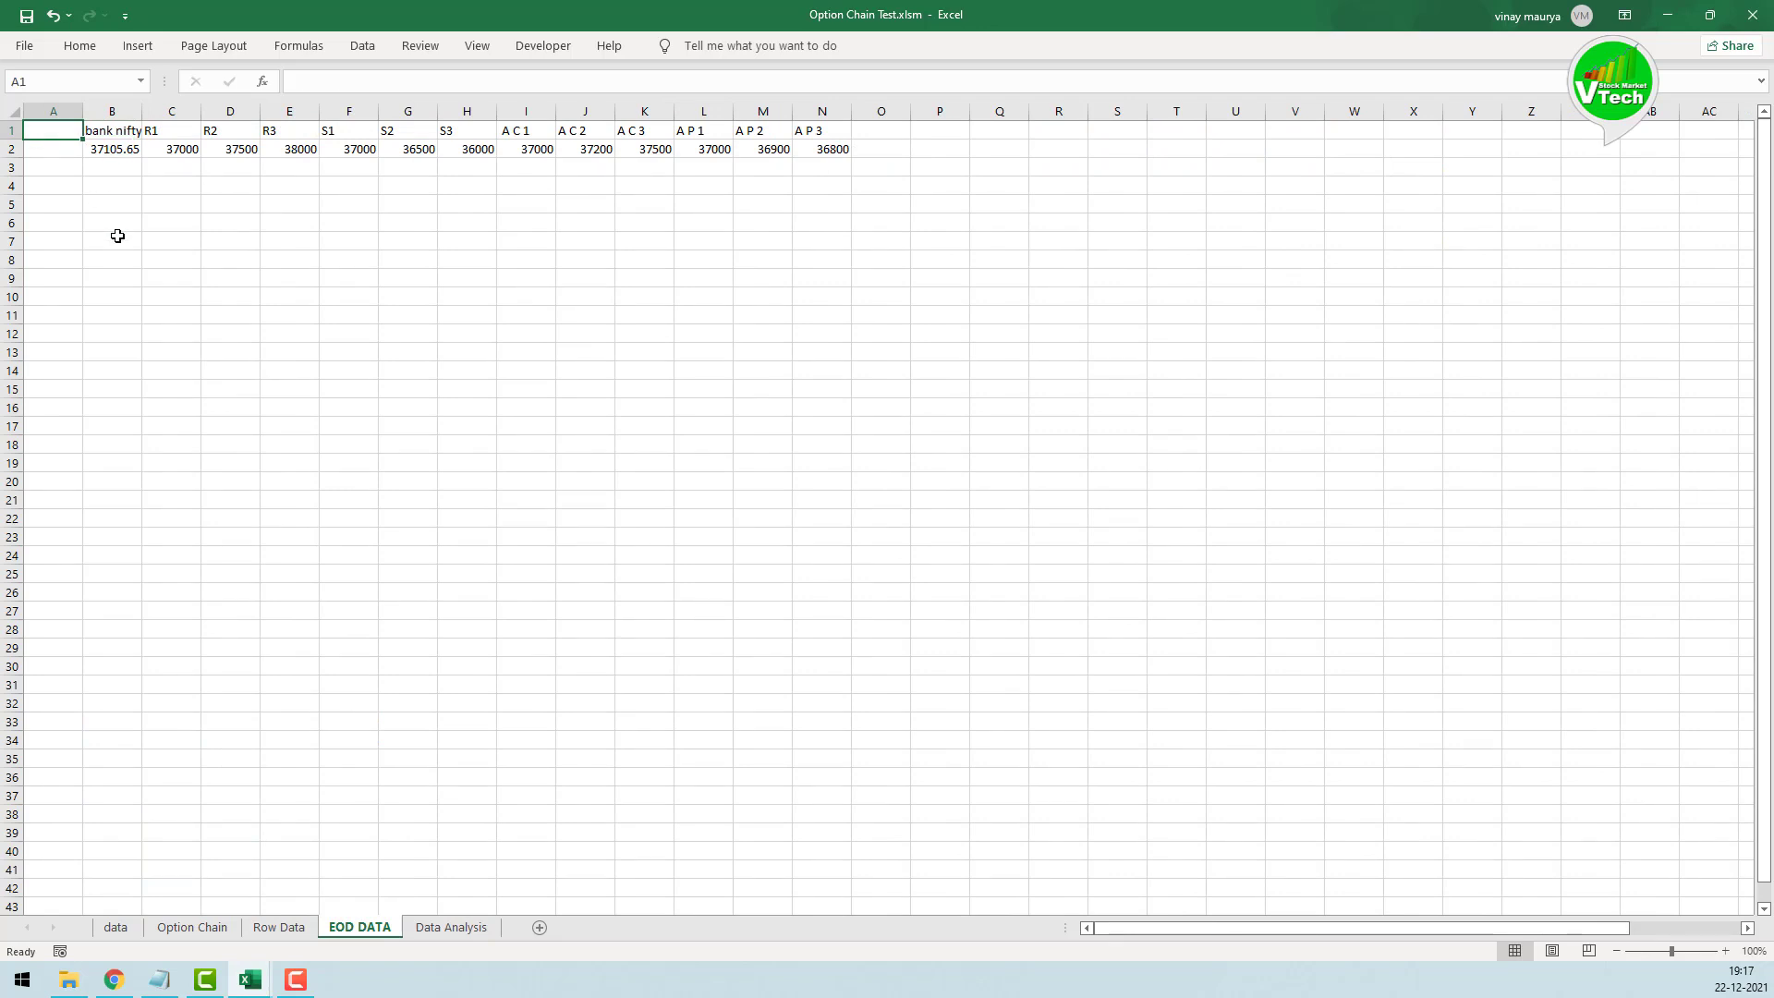
text(Date)
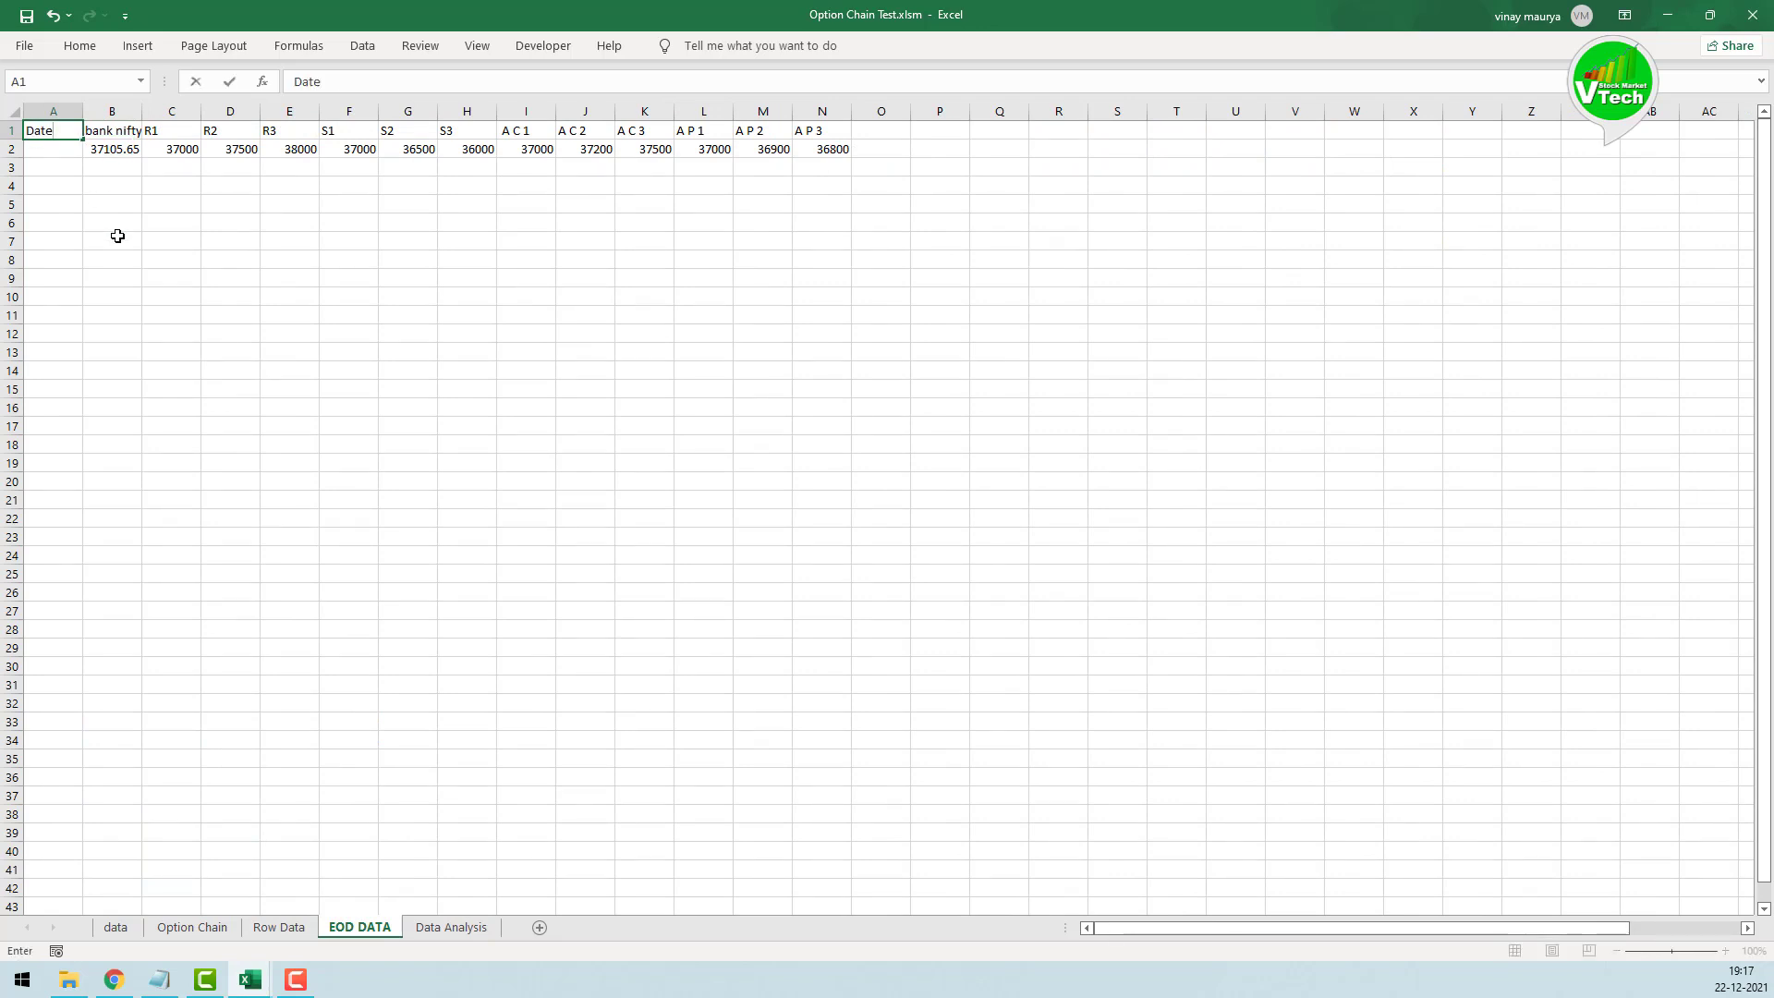
key(Return)
mouse_move(249, 980)
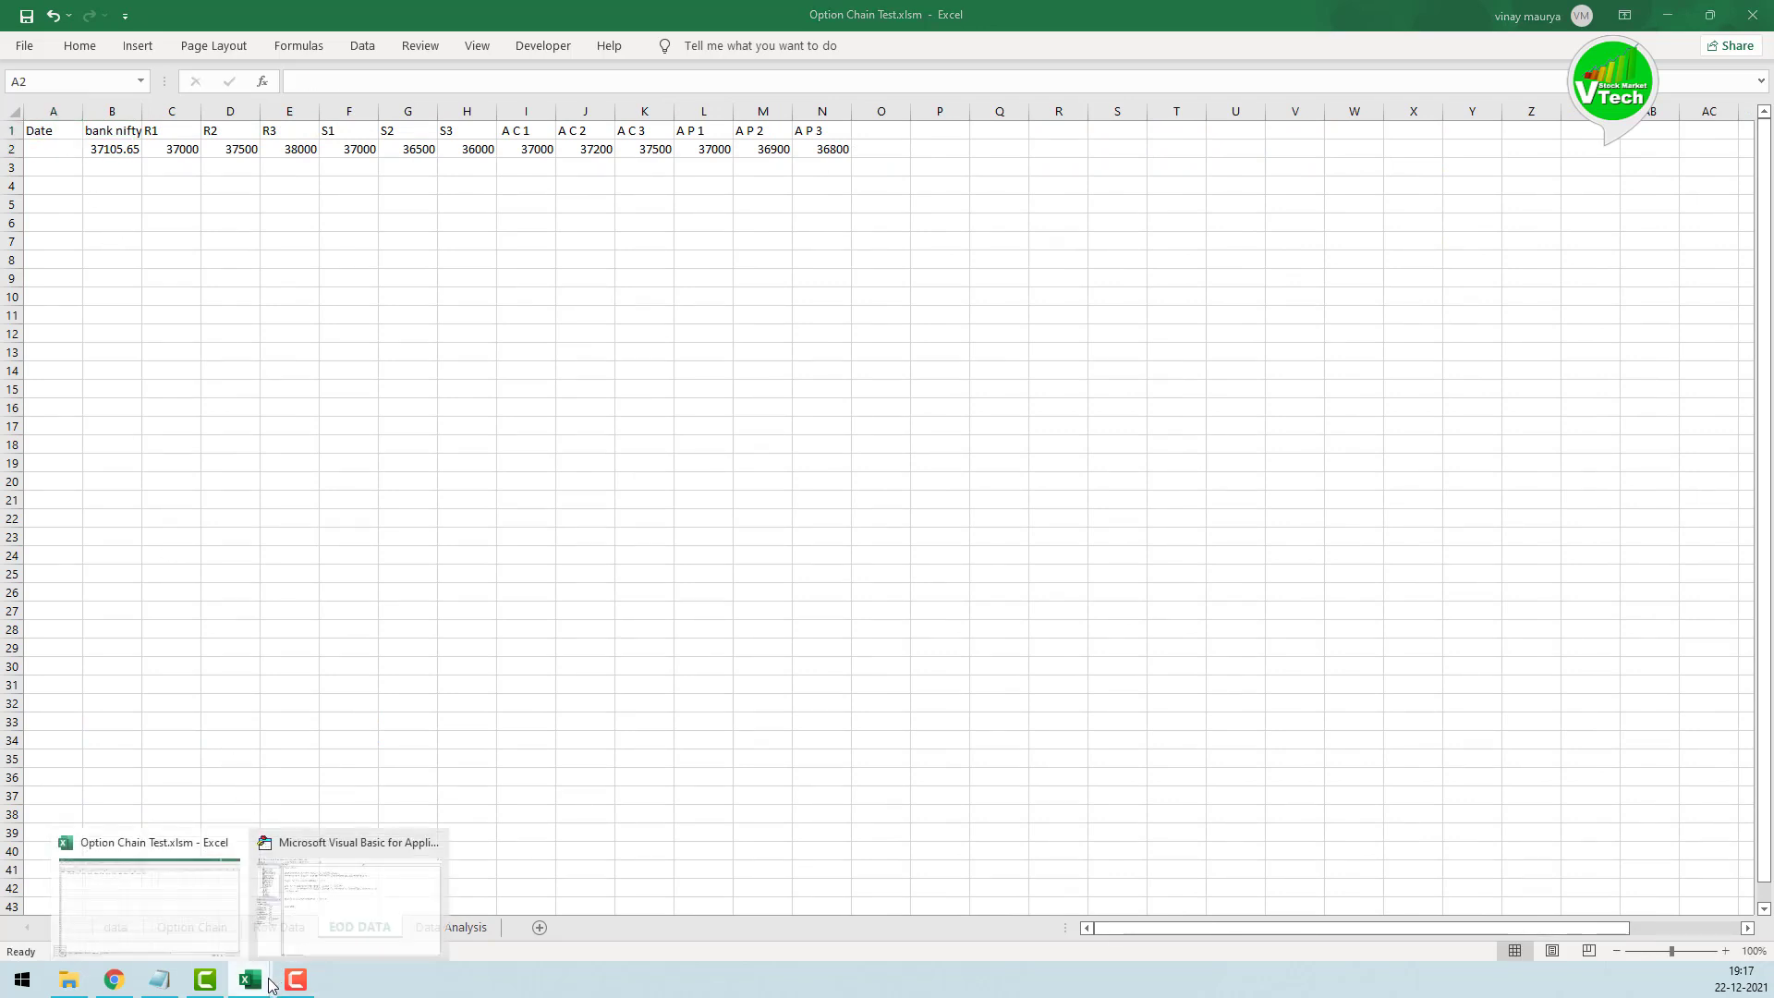
click(344, 914)
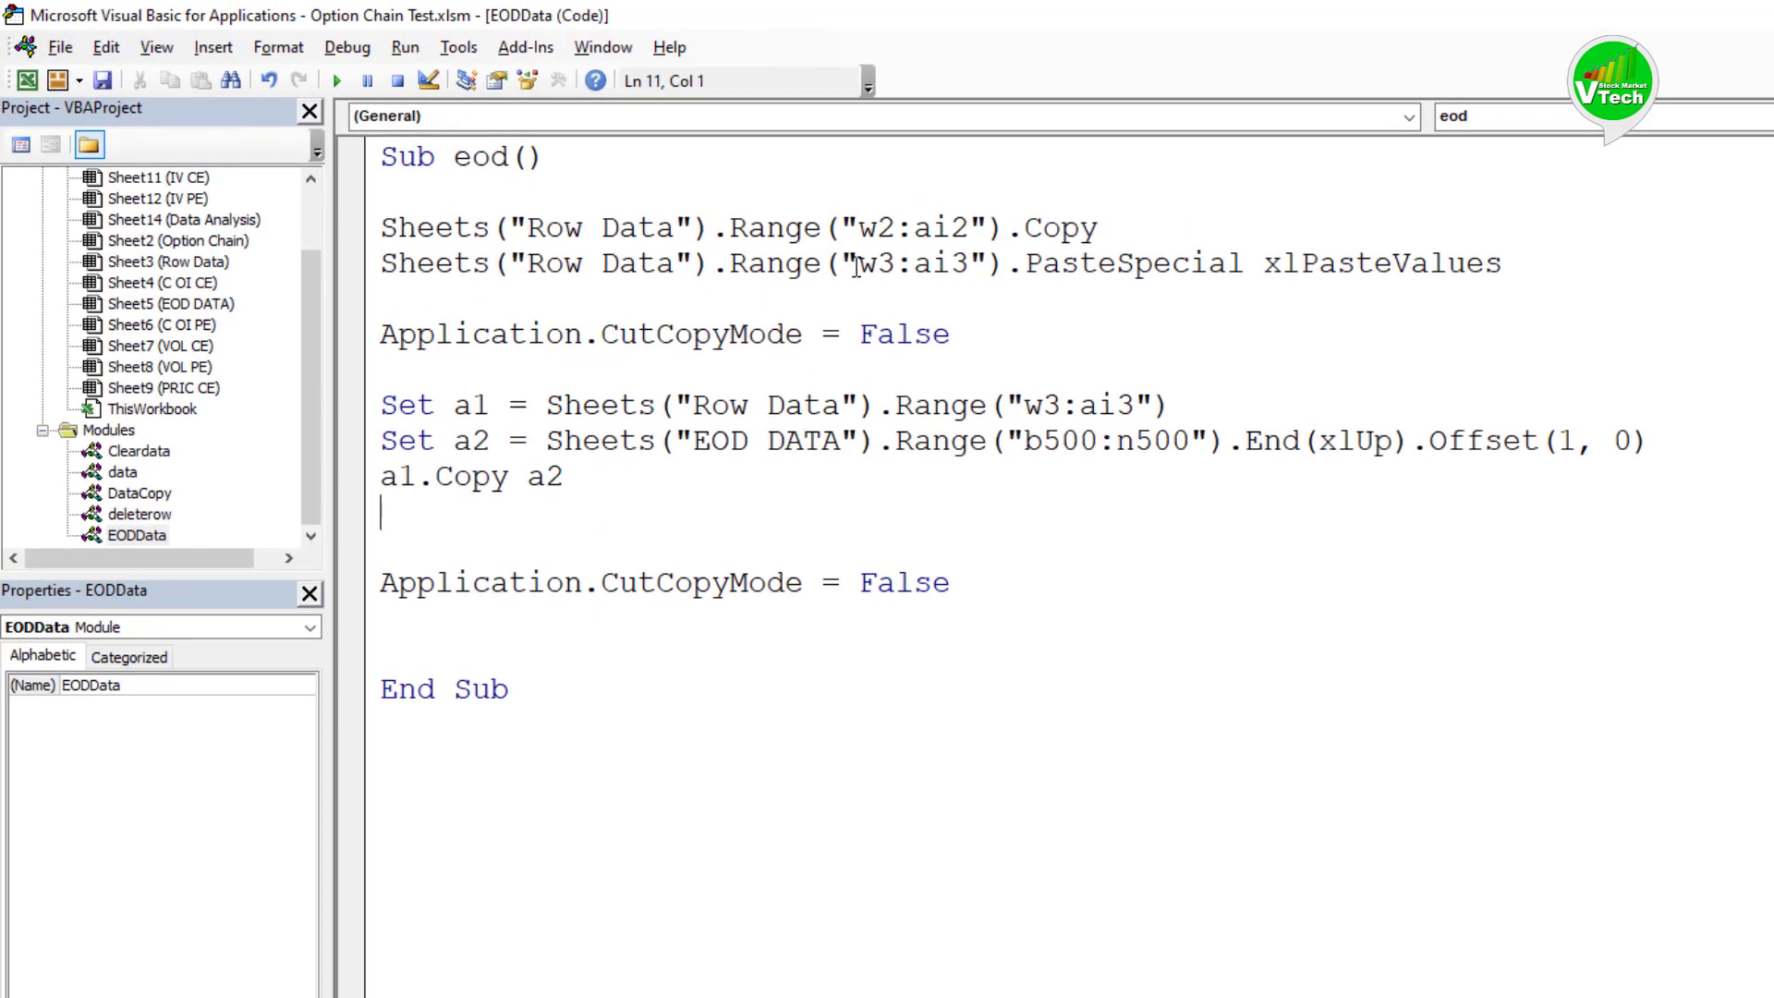
Step: Change the Row Data ranges to v2:ai2 in the copy line and v3:ai3 in the paste line and a1 assignment
click(879, 230)
key(BackSpace)
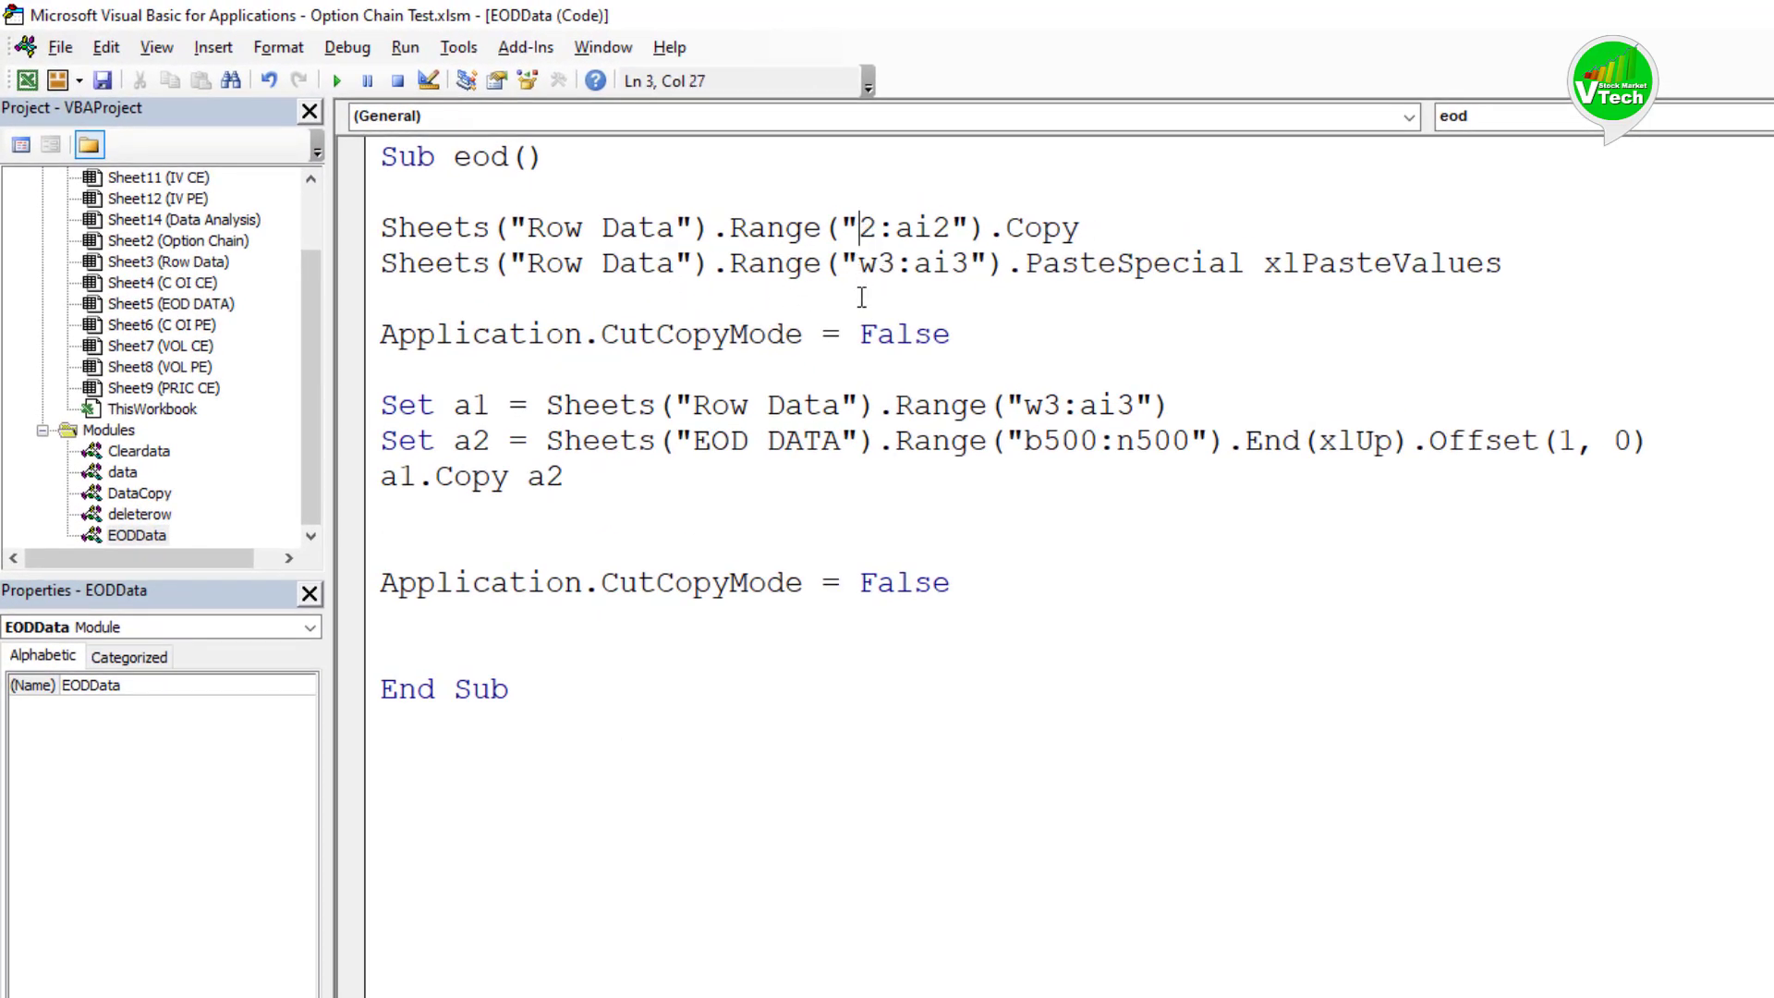
text(v)
click(881, 264)
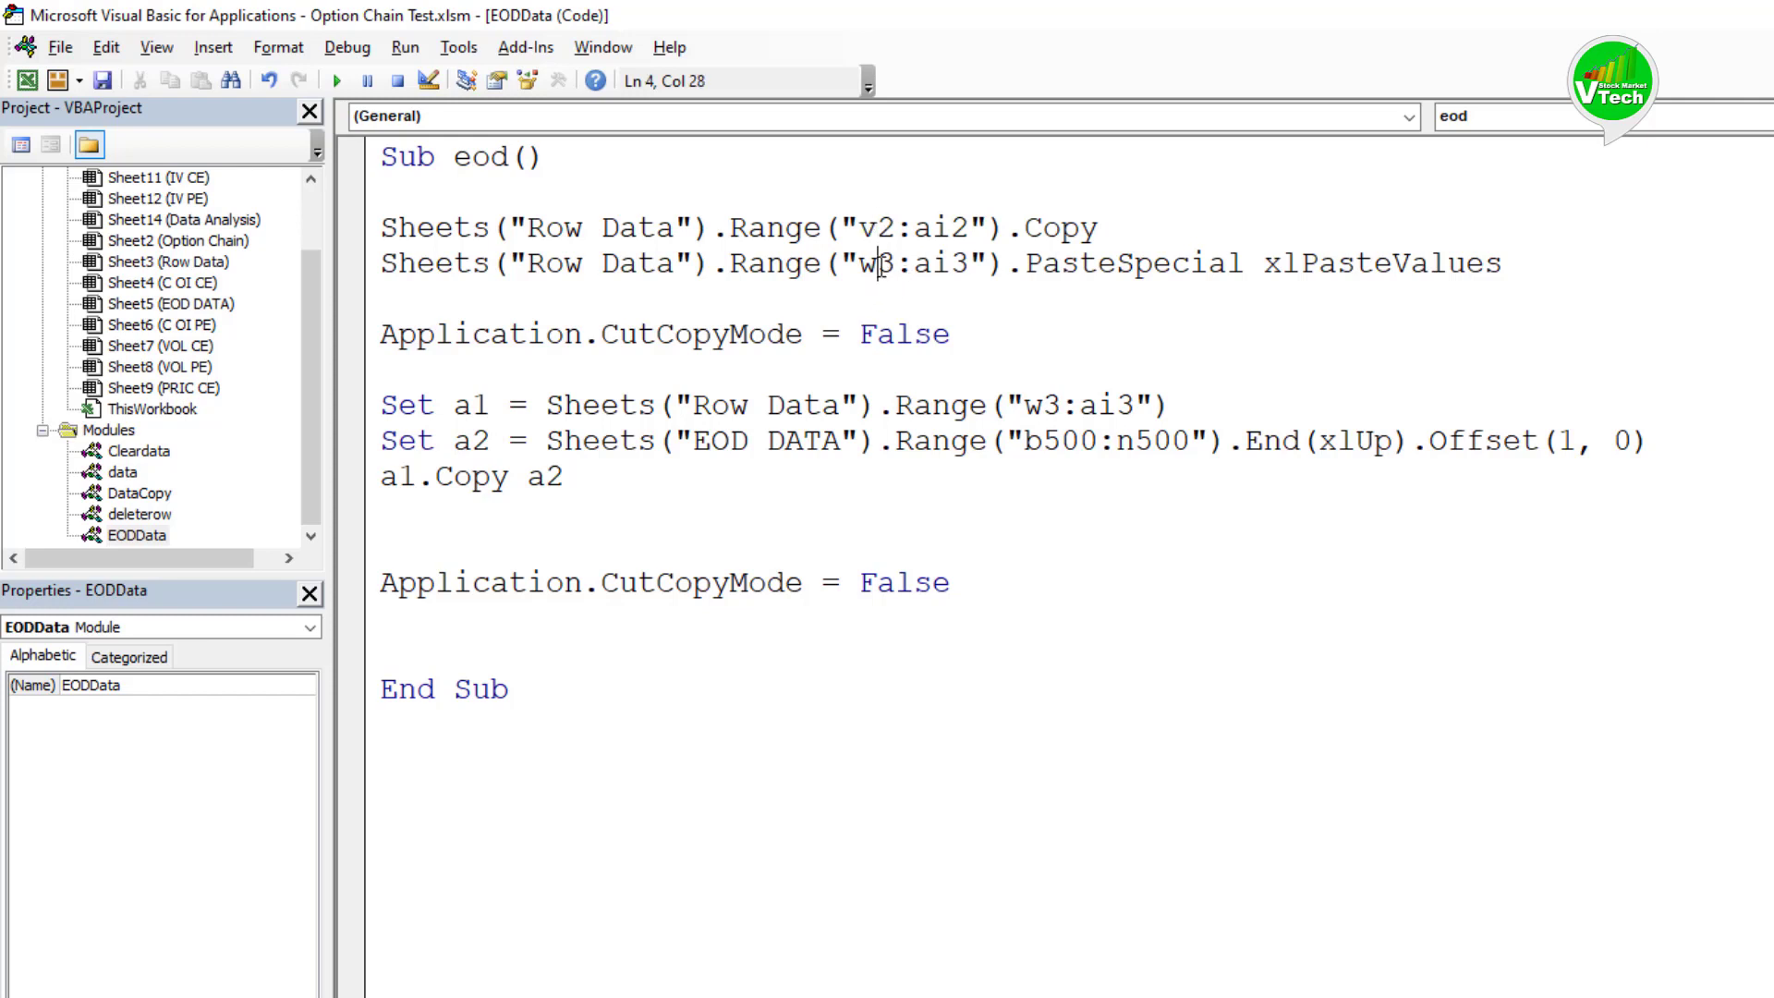
key(BackSpace)
text(v)
click(1043, 409)
key(BackSpace)
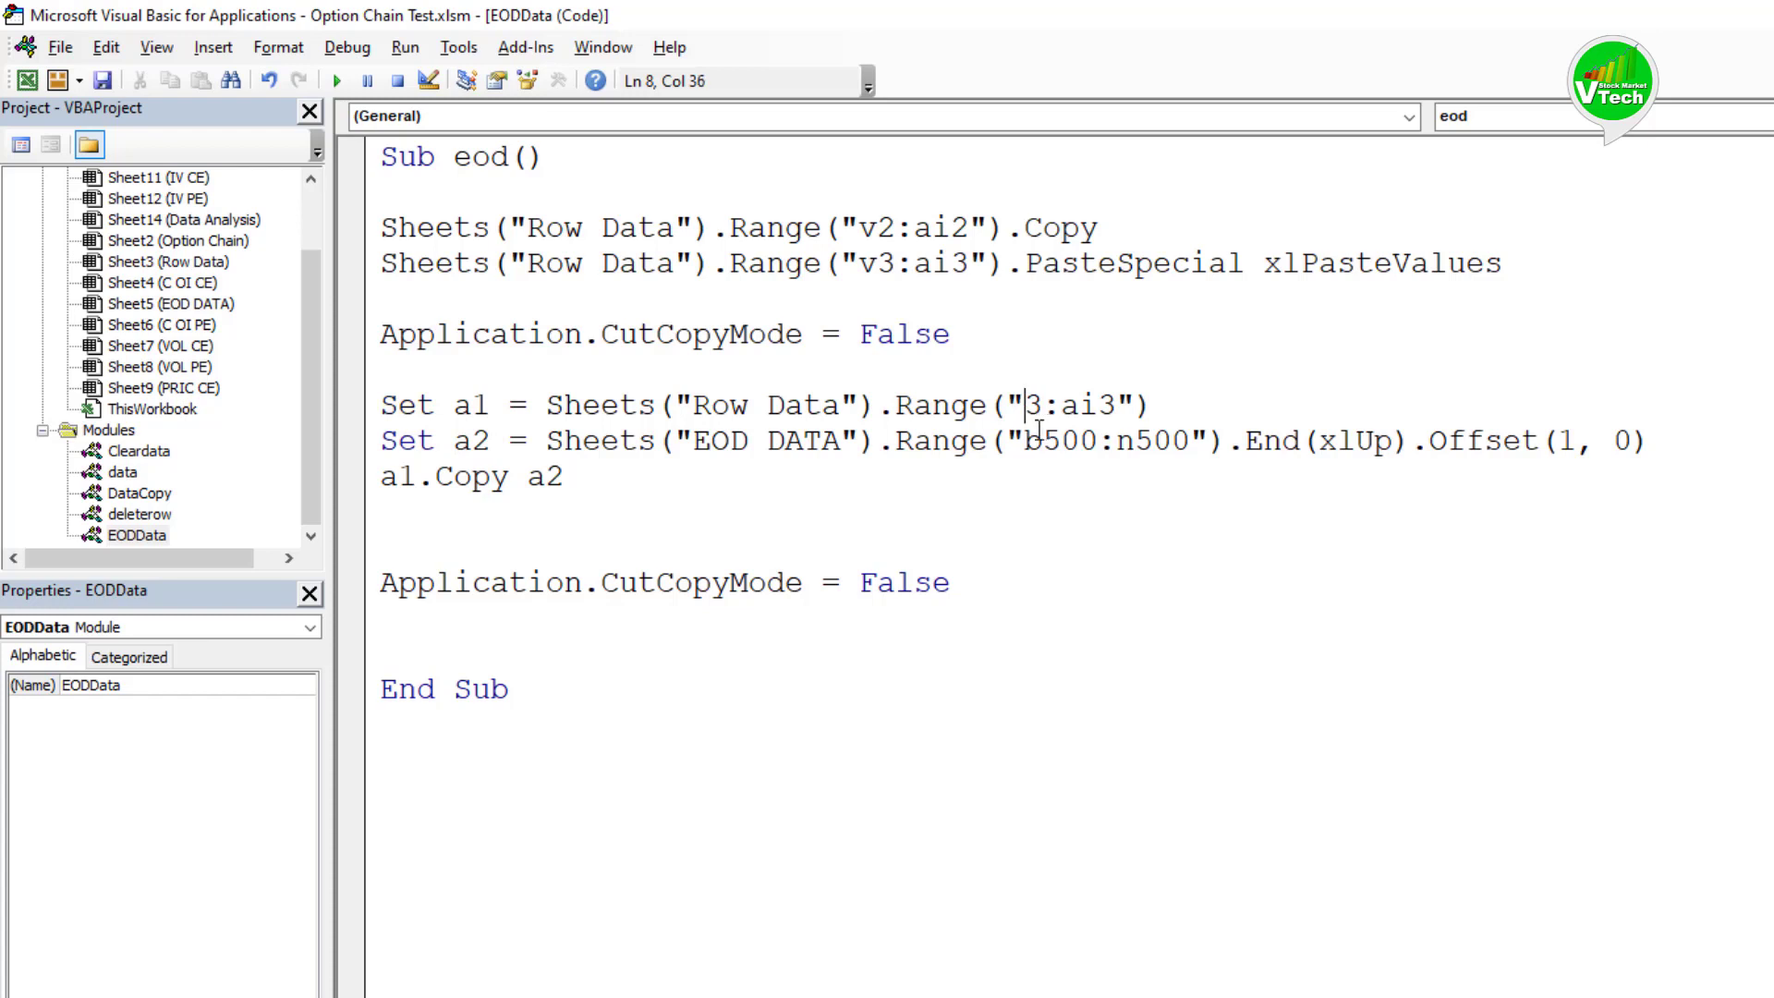
text(v)
Step: Change the EOD DATA range in the a2 assignment to a500:n500
click(1043, 441)
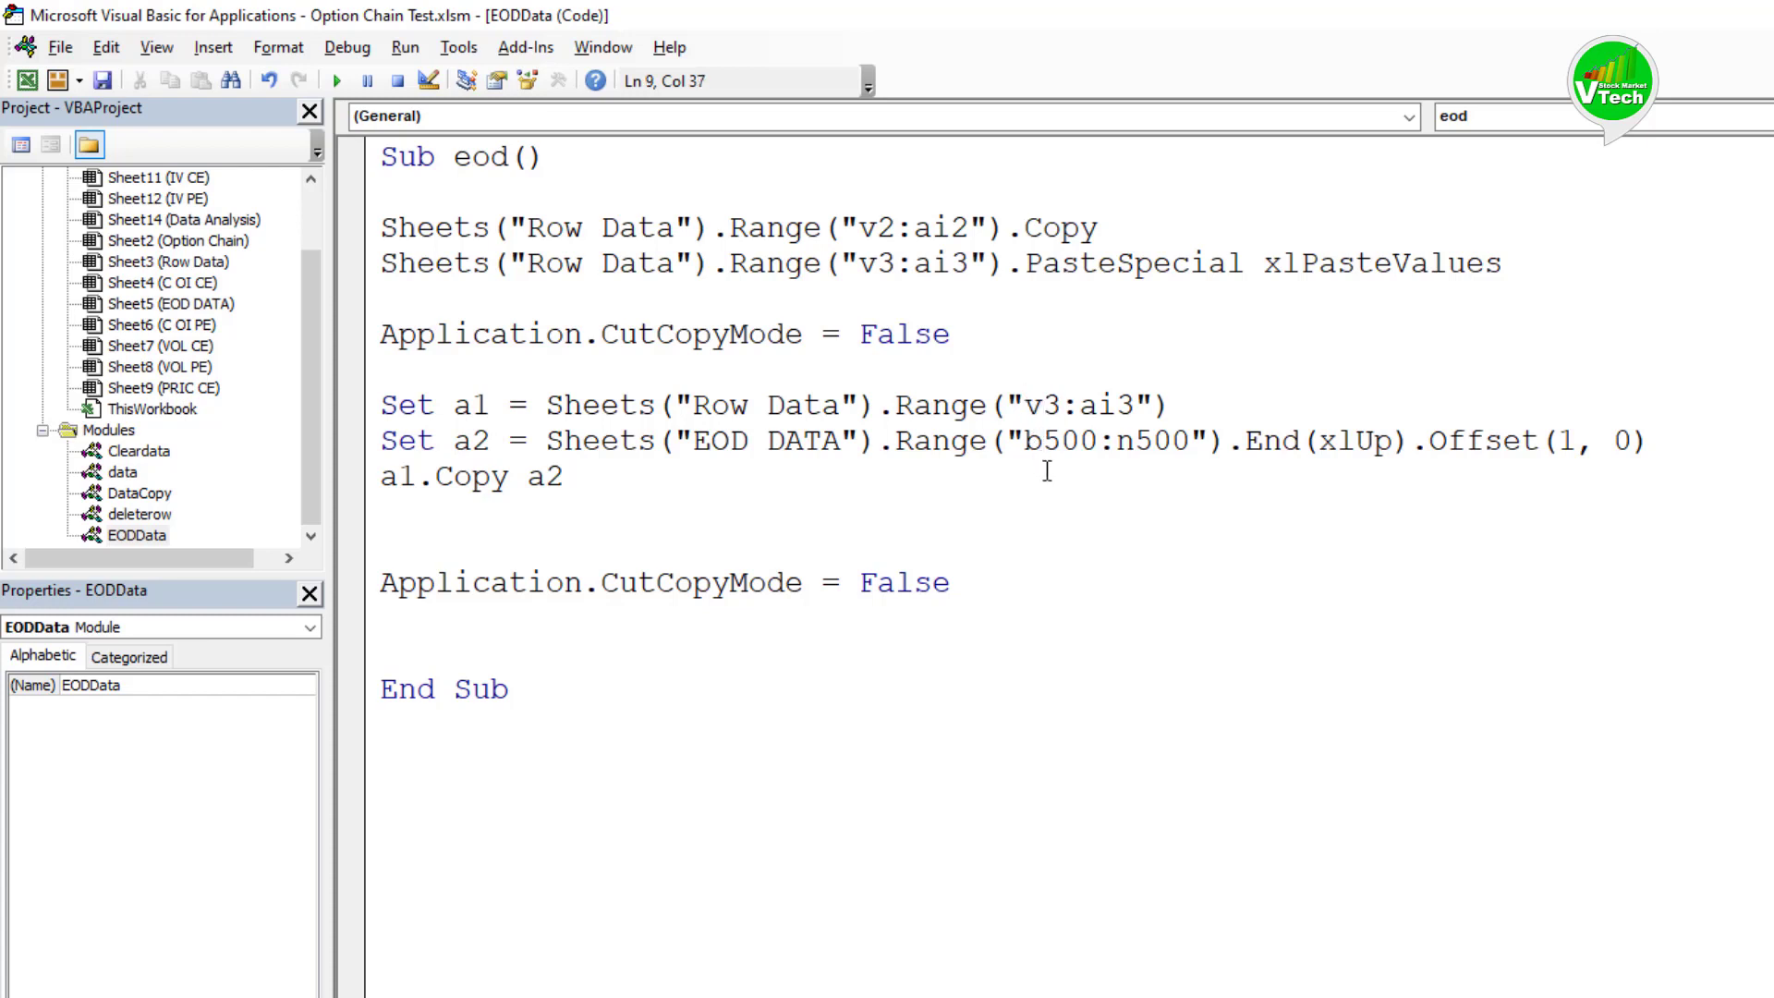
key(BackSpace)
text(a)
click(715, 487)
Step: Run the updated eod macro and switch to the workbook to check the EOD DATA sheet
click(549, 155)
click(339, 82)
key(alt+F11)
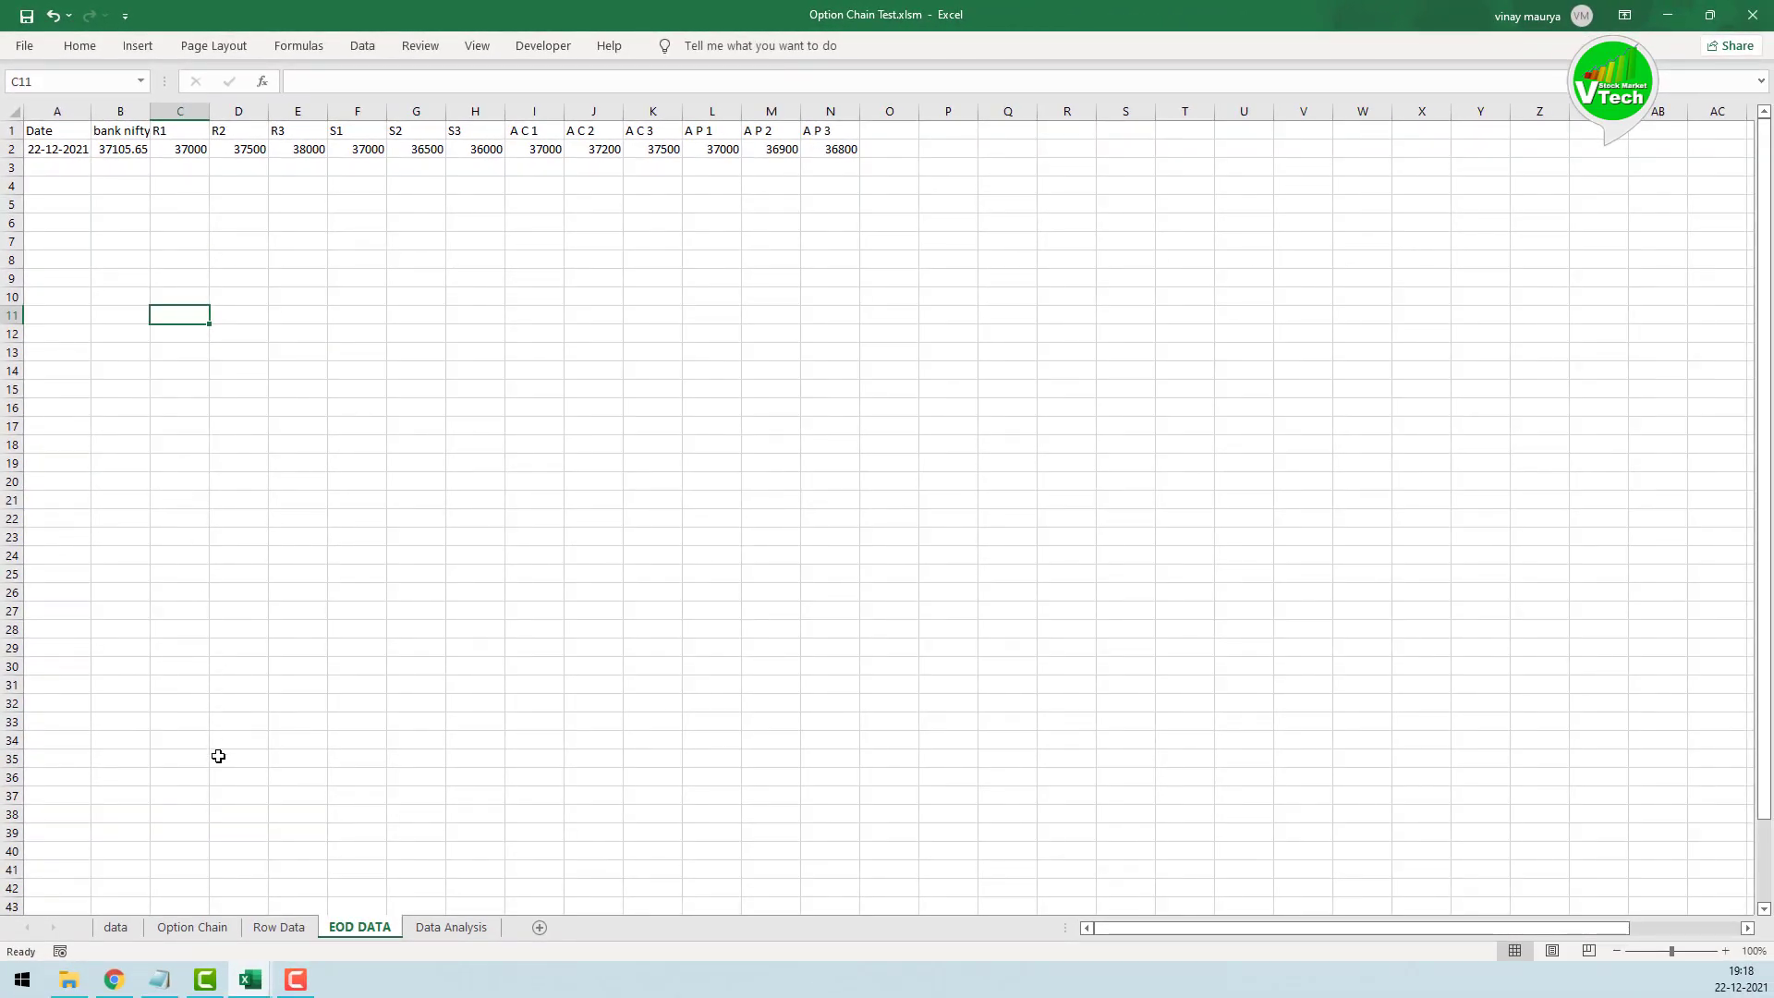
Step: Return to the code and create a new procedure named eodrowd below the eod macro
mouse_move(247, 981)
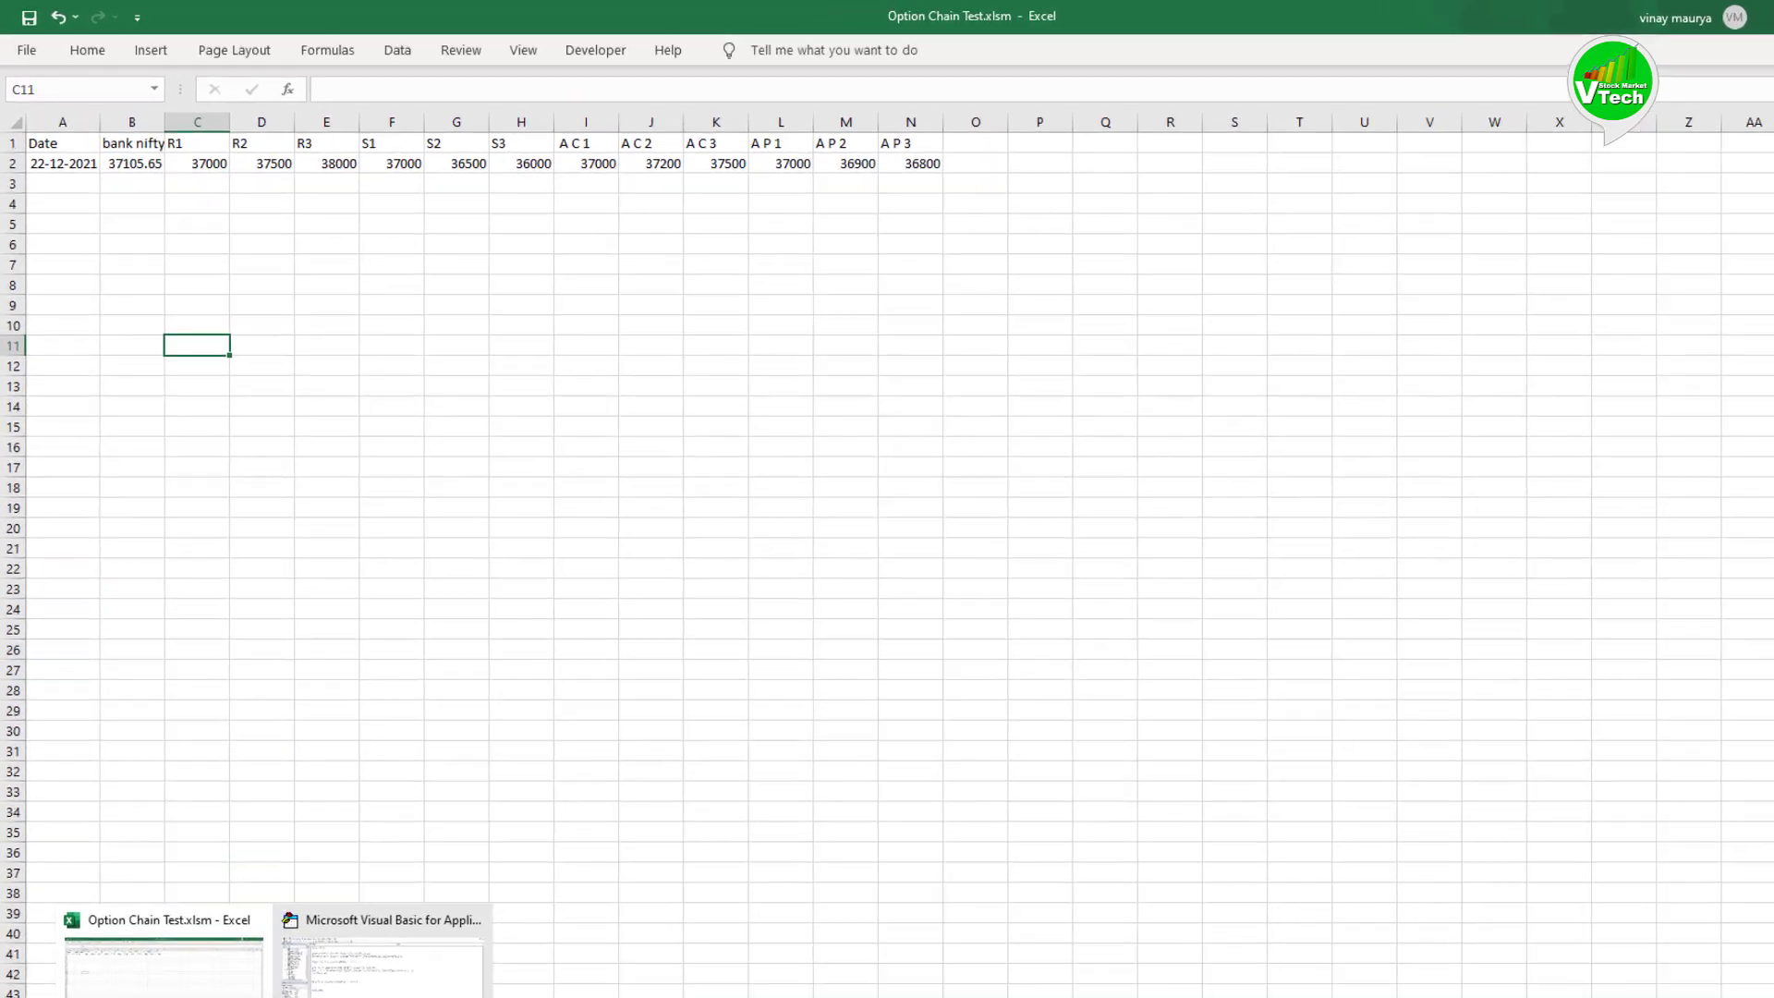
click(349, 901)
text(sub)
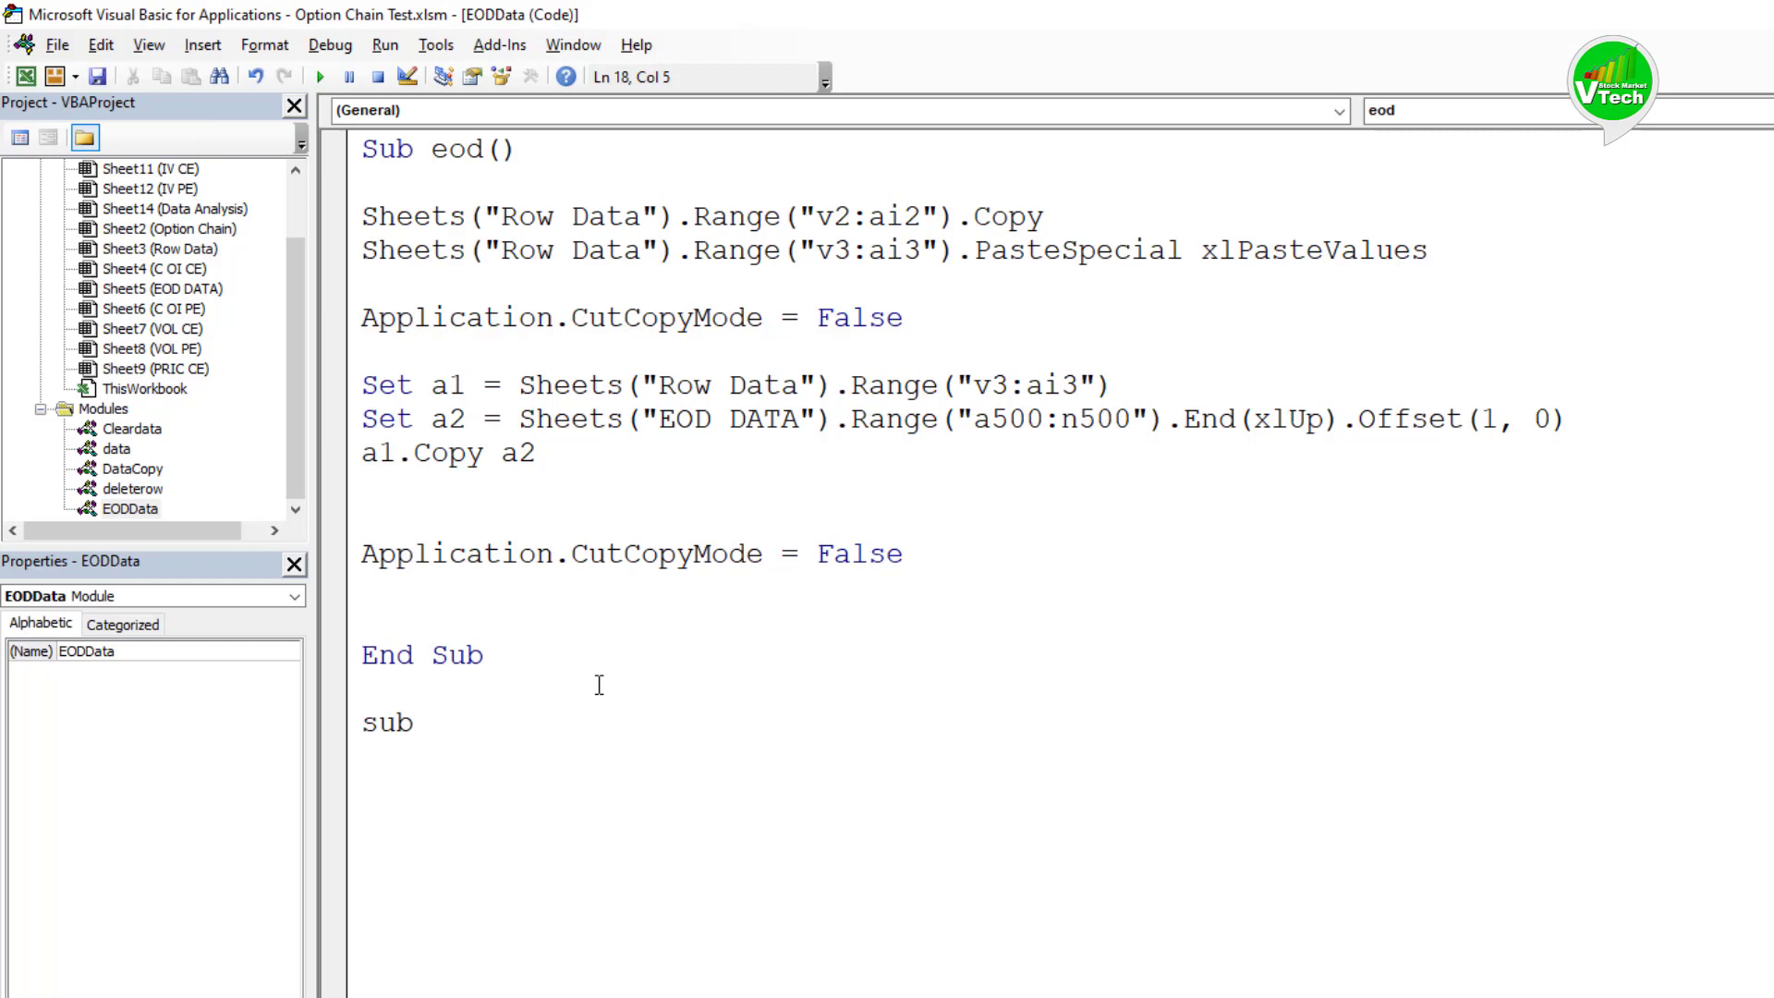
text( eodrowd)
key(Return)
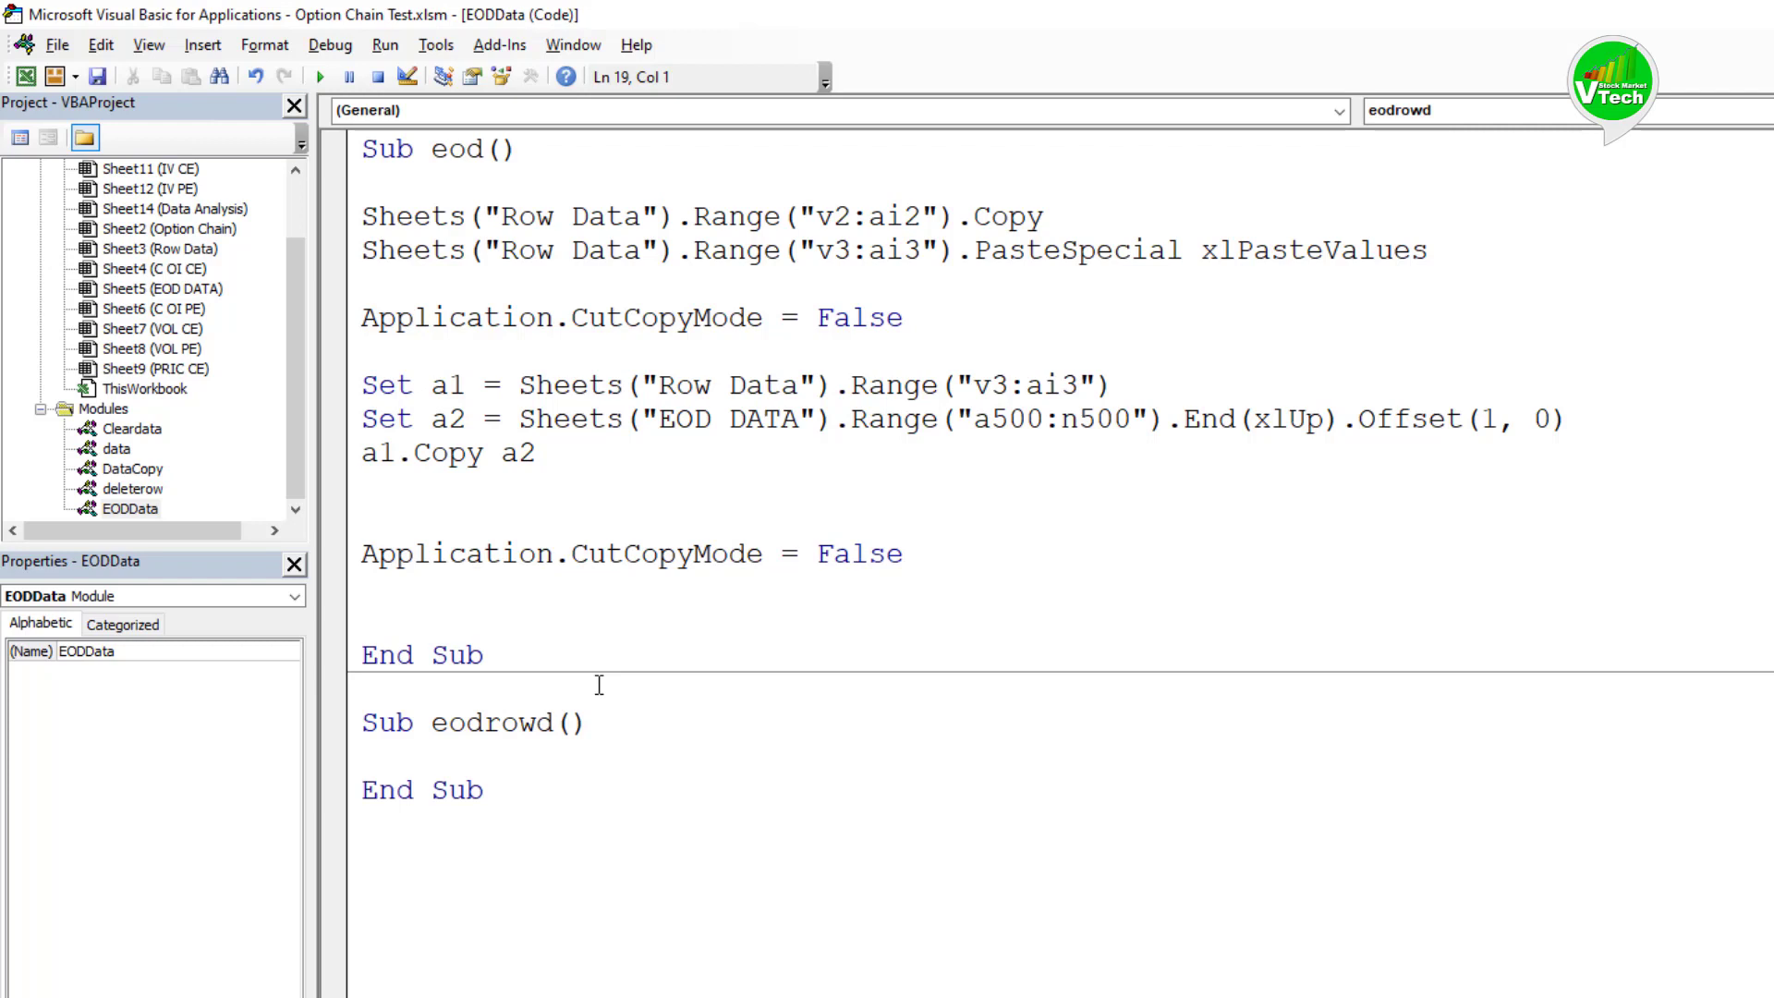
Step: Add the line Worksheets("EOD DATA").Range("a3").EntireRow.Delete to the eodrowd procedure
text(worksheets()
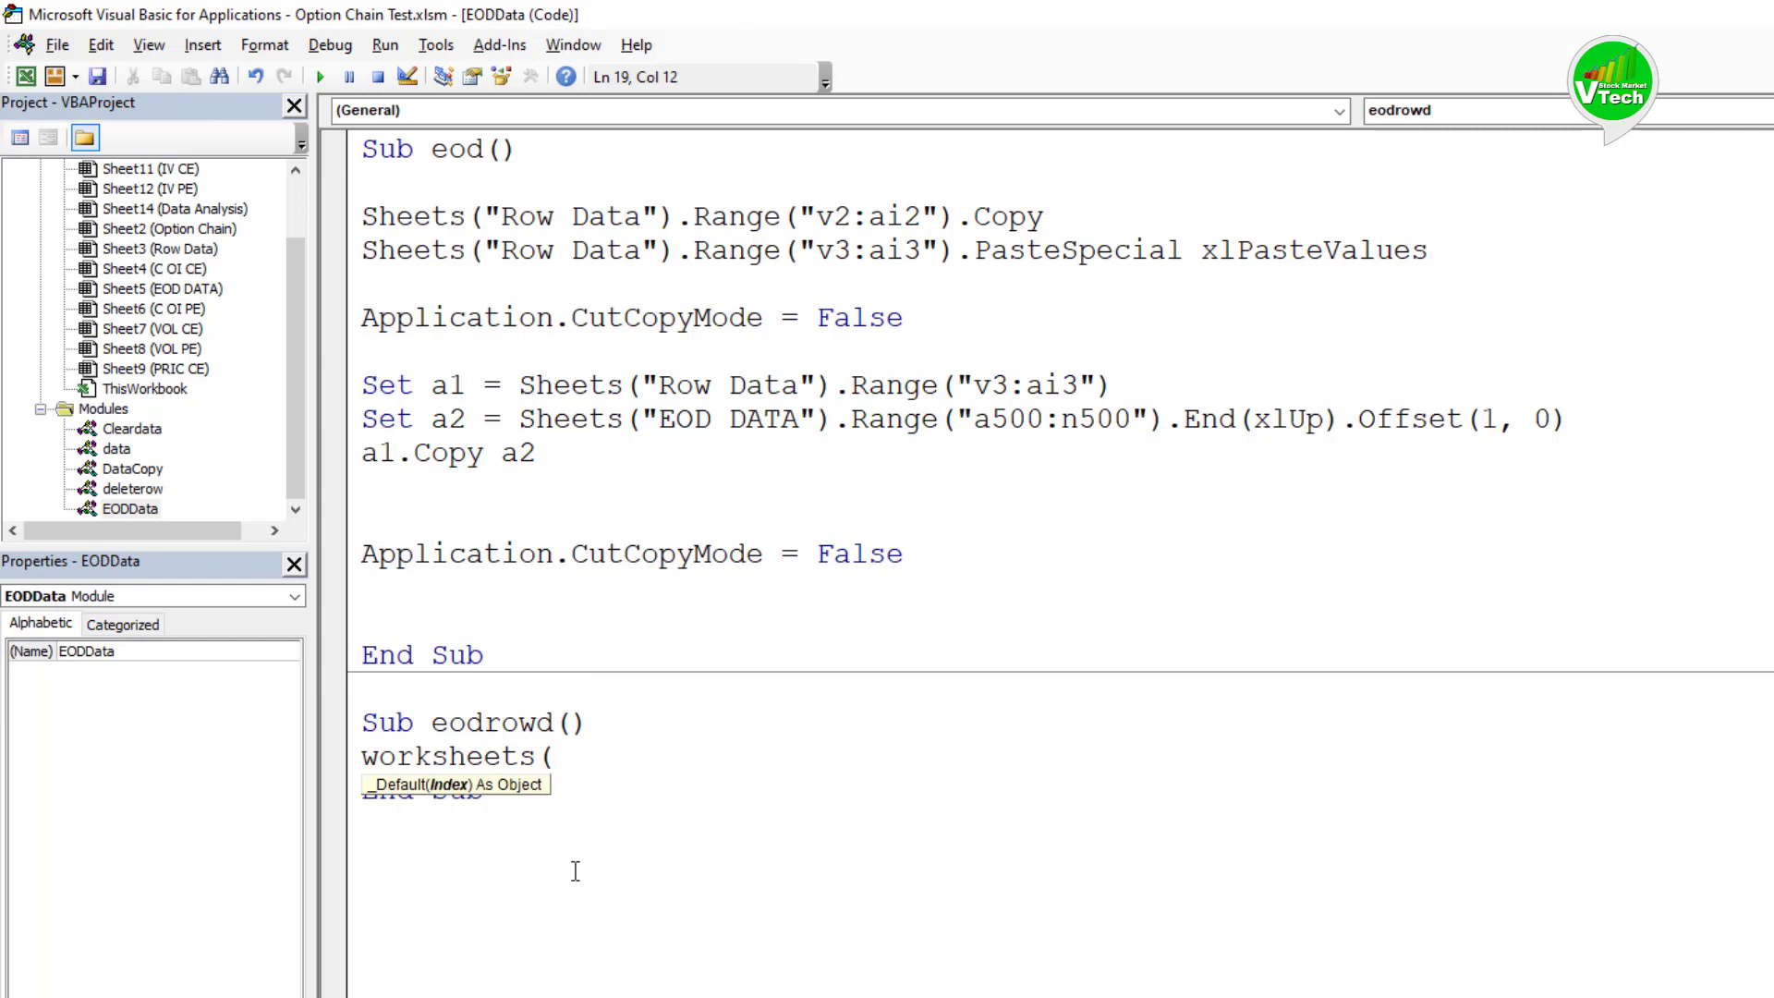
text("EOD DATA"))
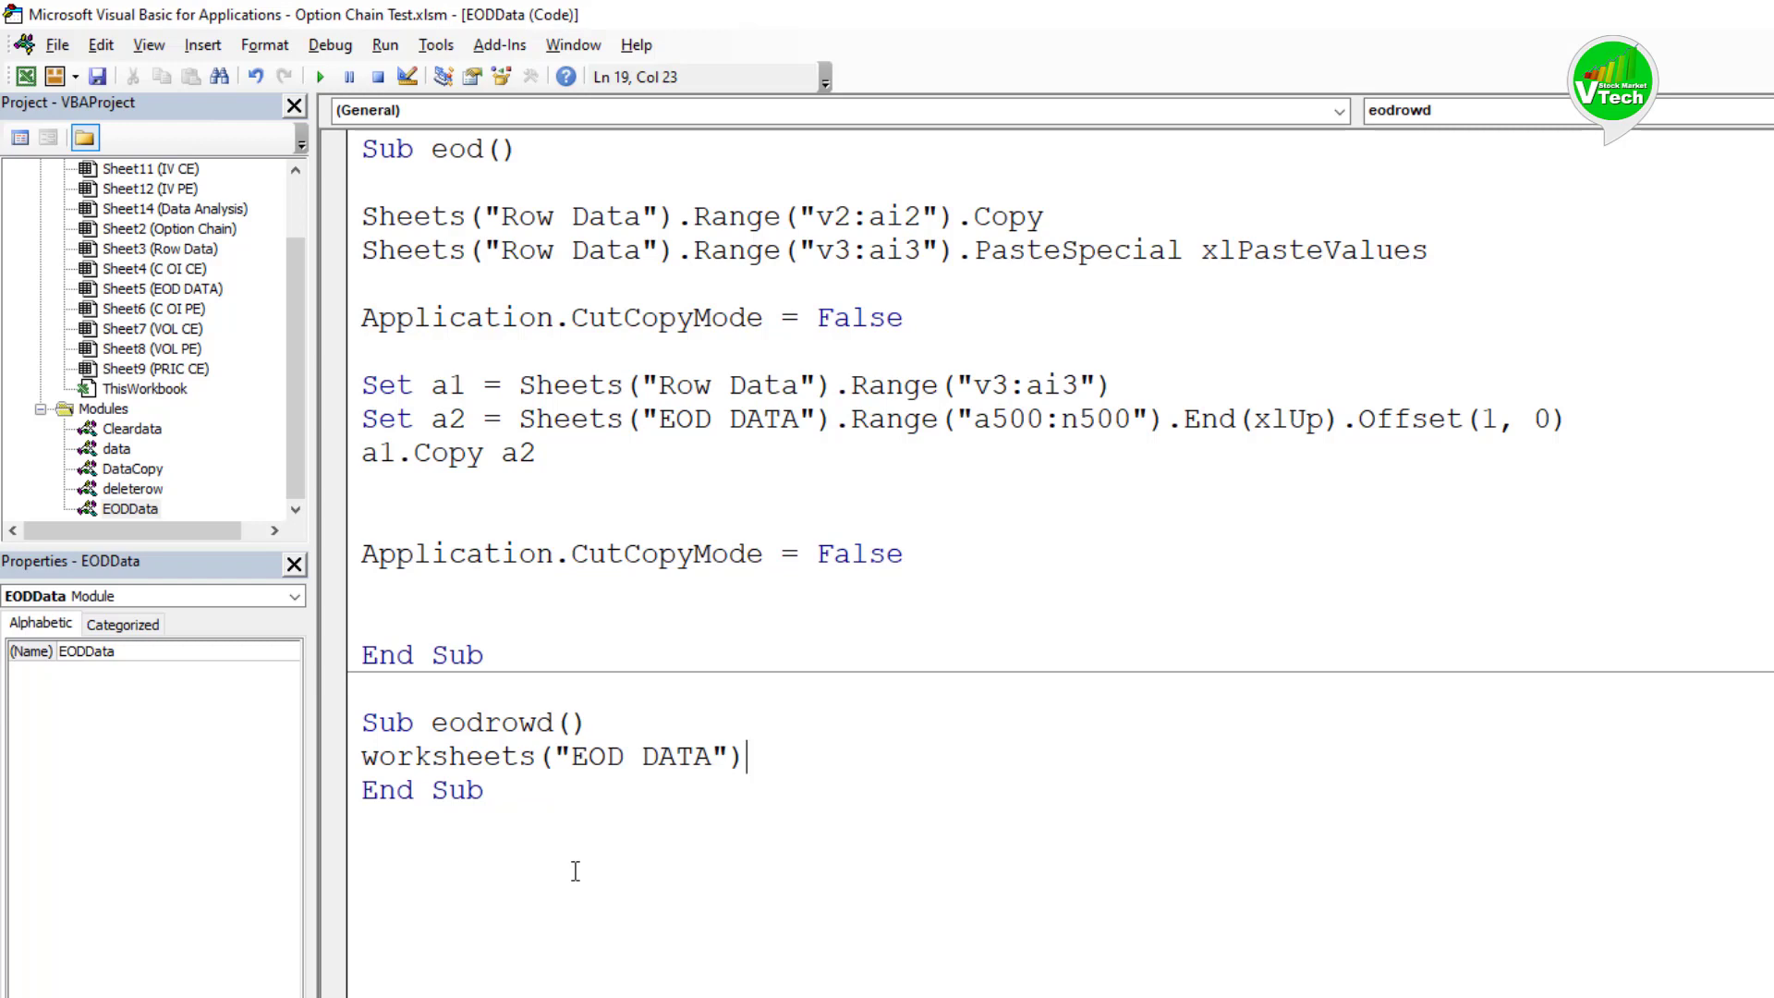
text(.range()
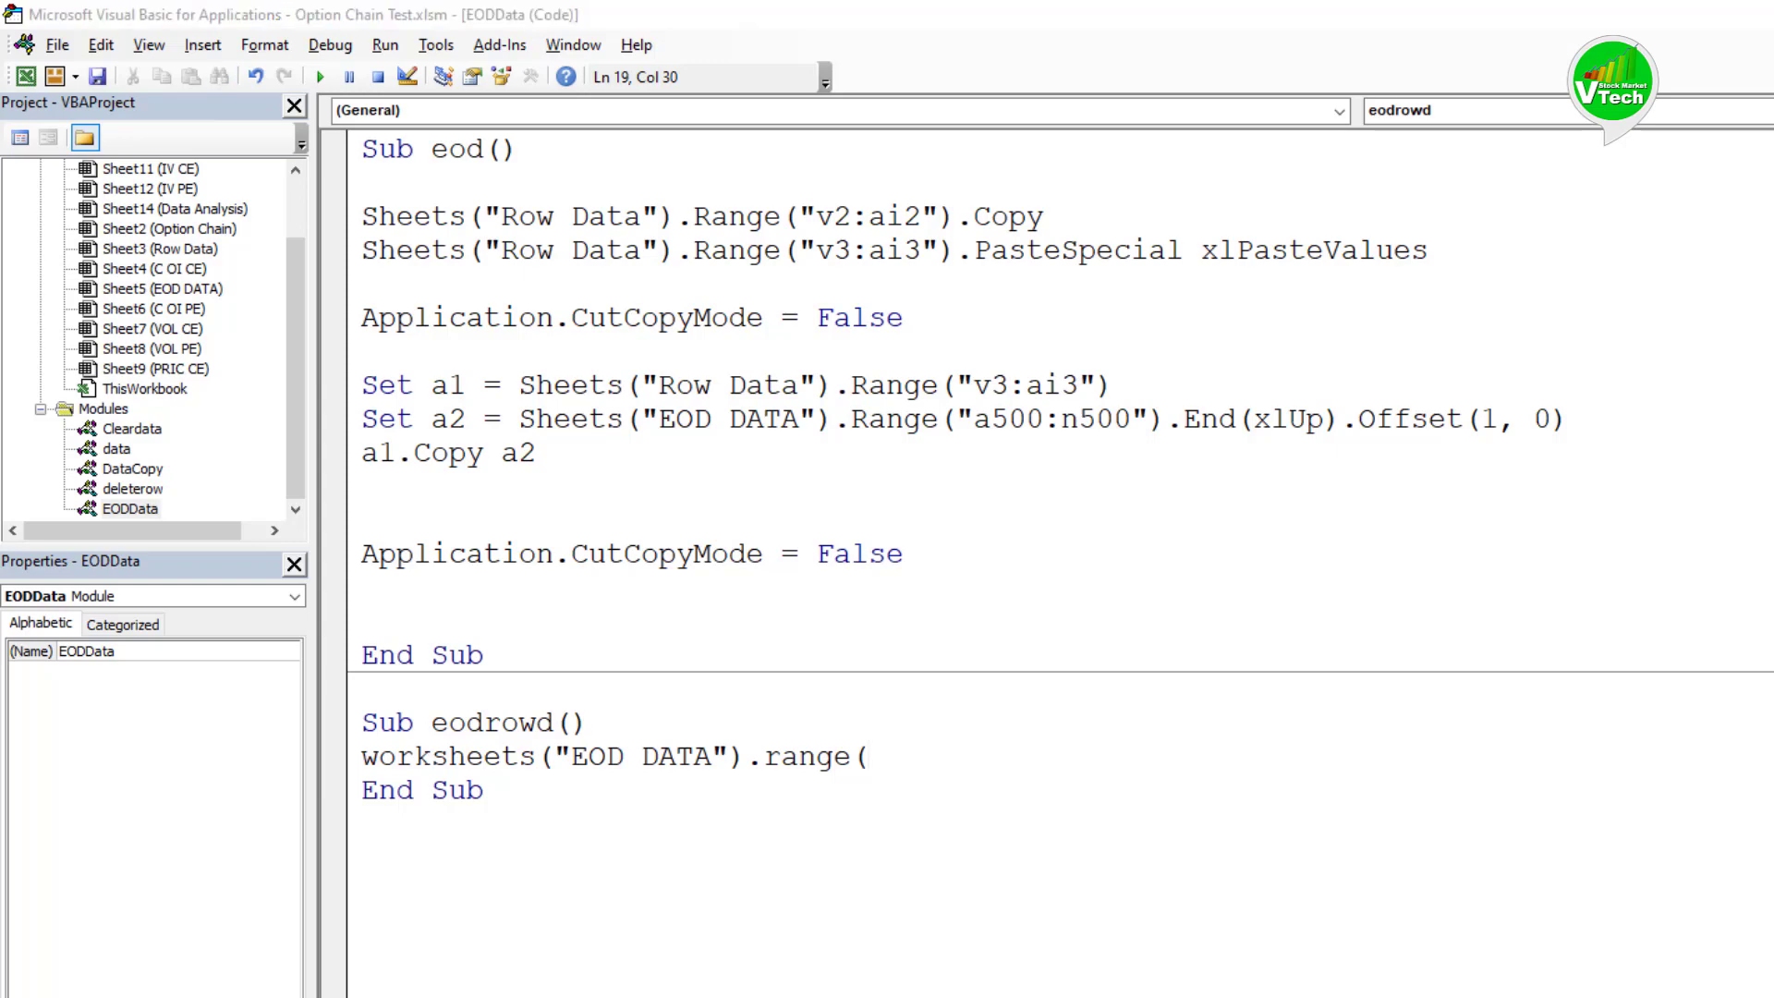
key(alt+Tab)
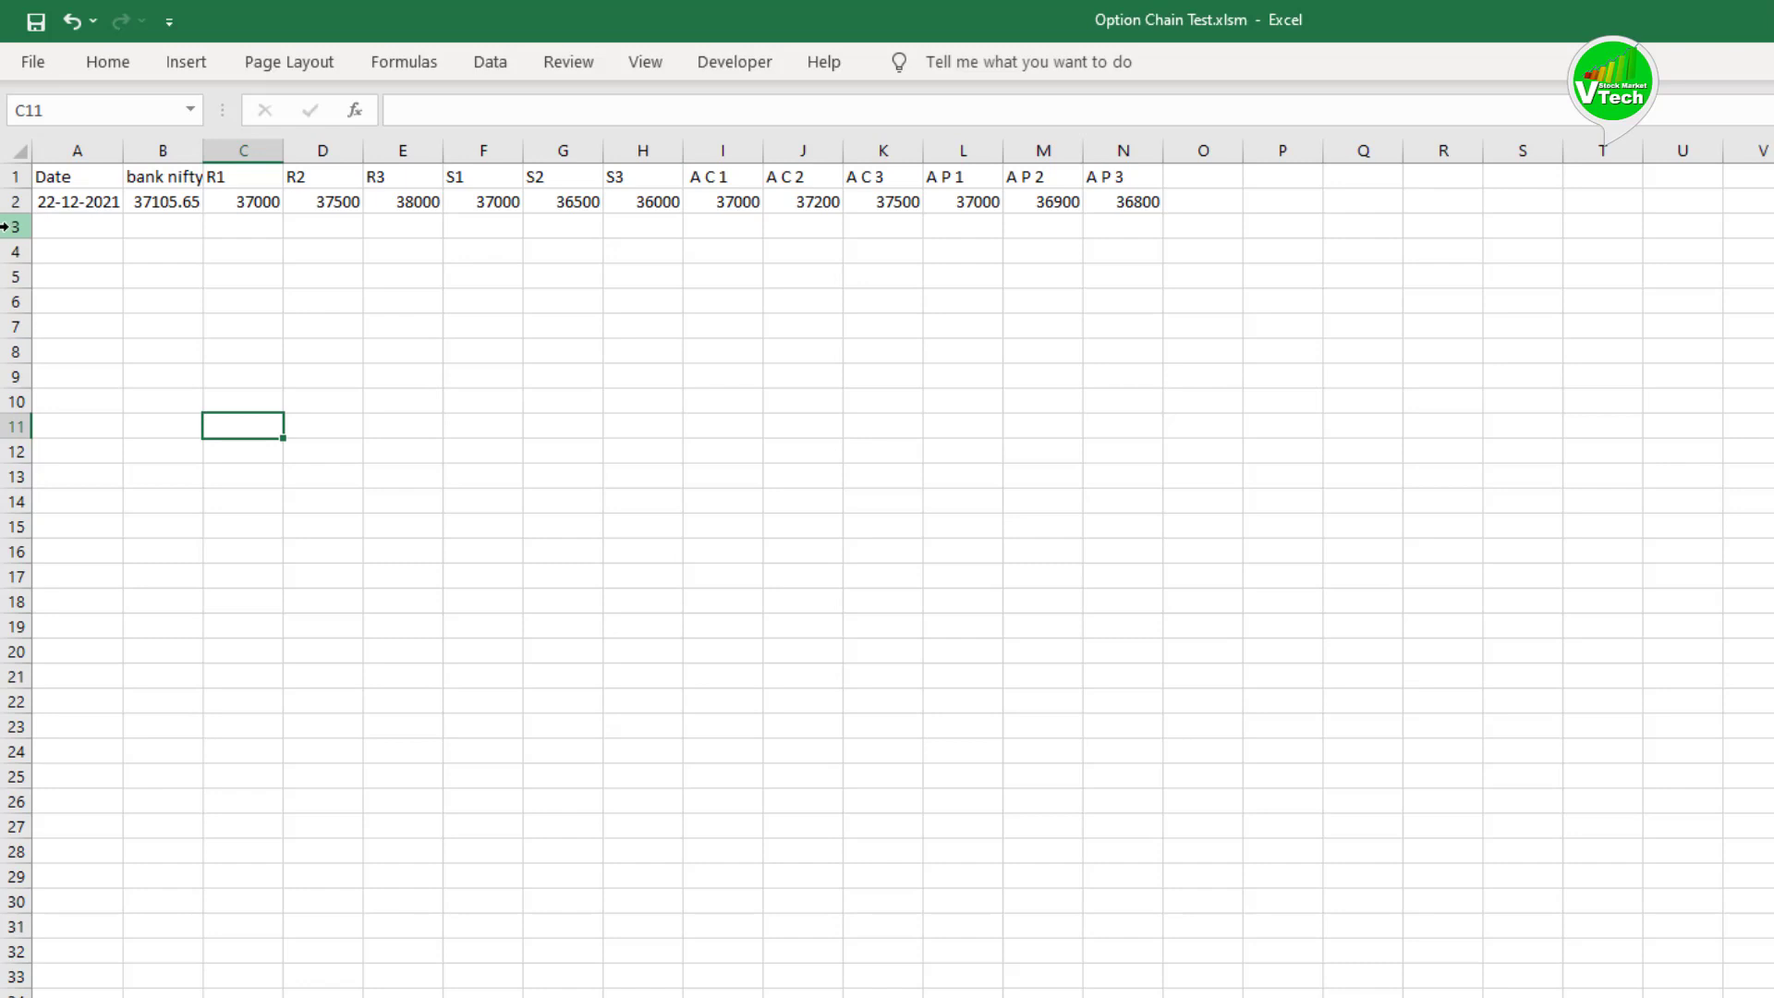
key(alt+F11)
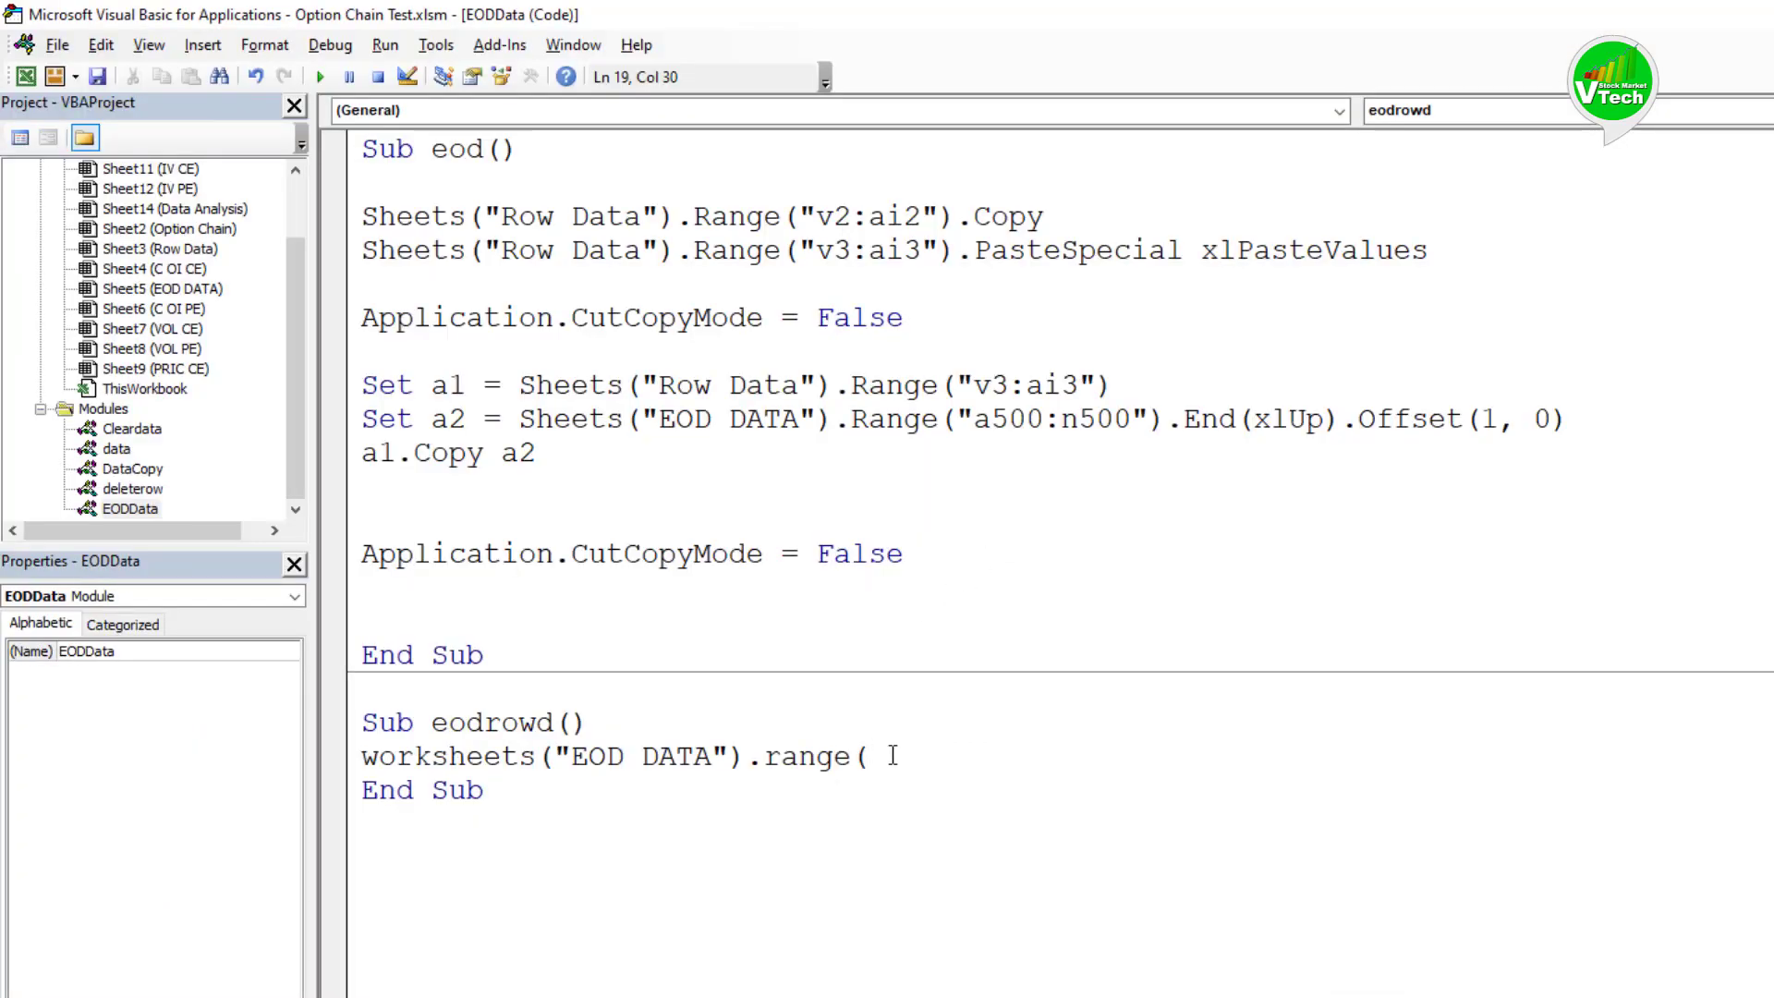
text("a3").Entirerow)
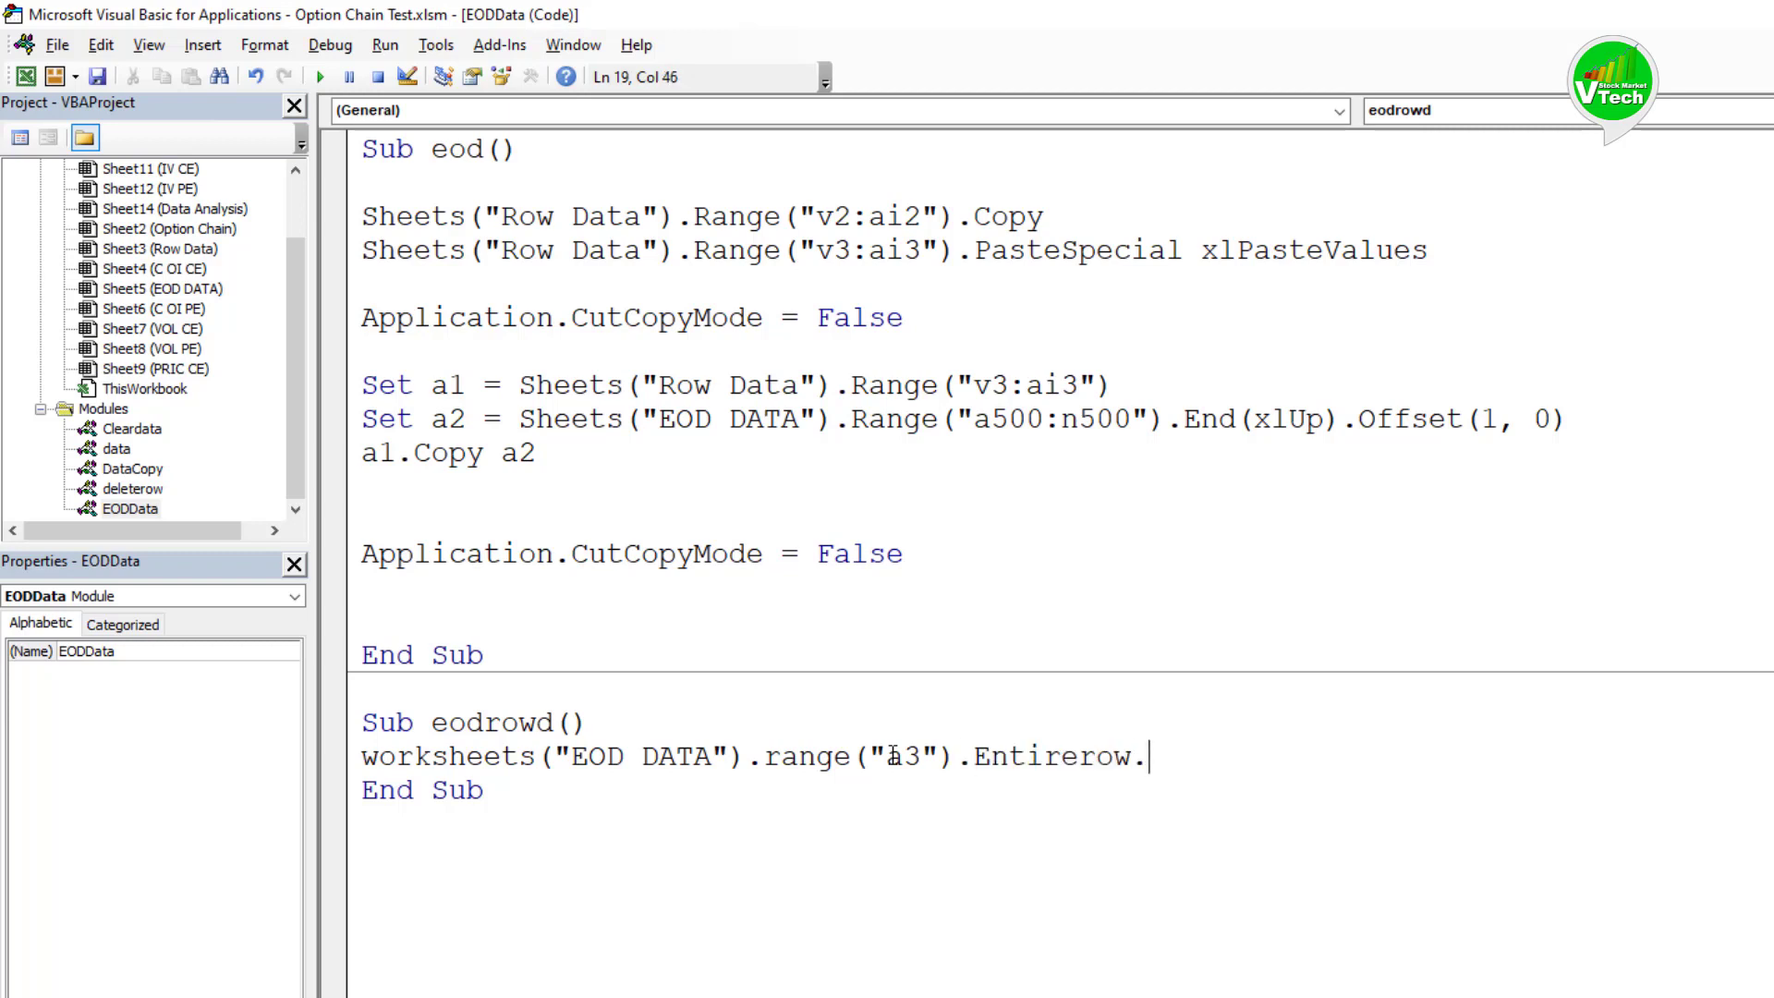
text(.delete)
key(Return)
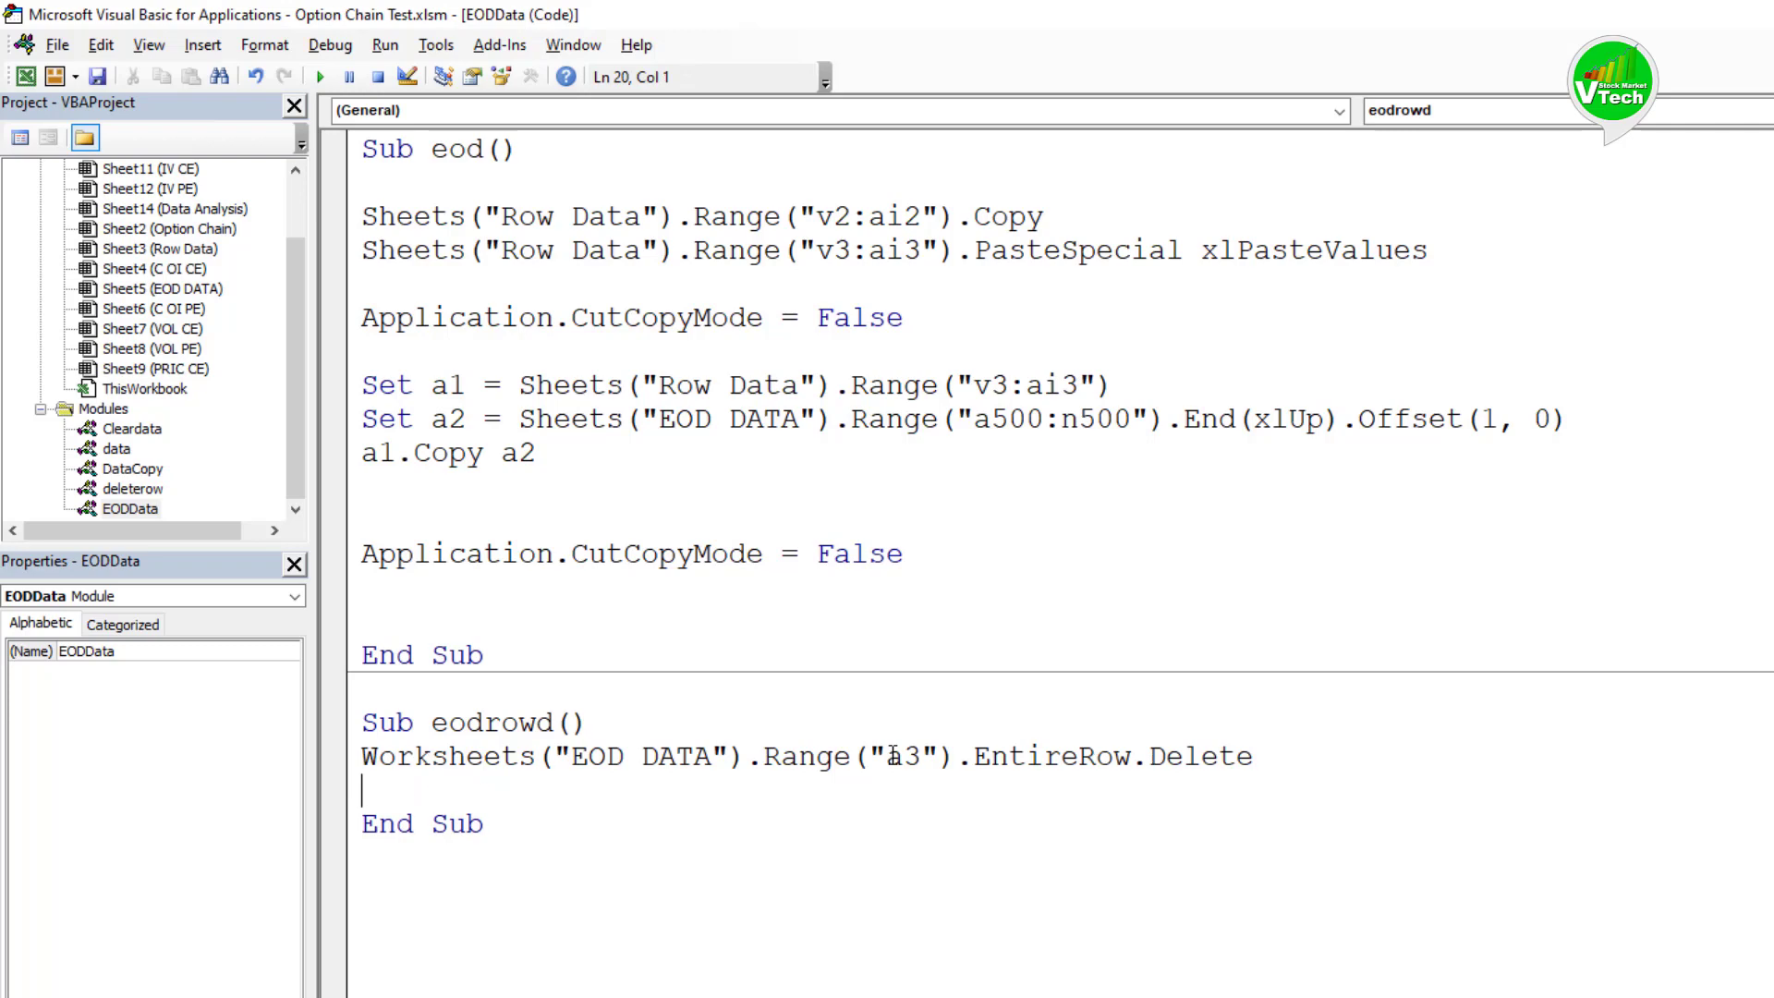
Step: Fill cell A3 on the EOD DATA sheet with yellow as a test marker for the row deletion
click(605, 727)
key(alt+F11)
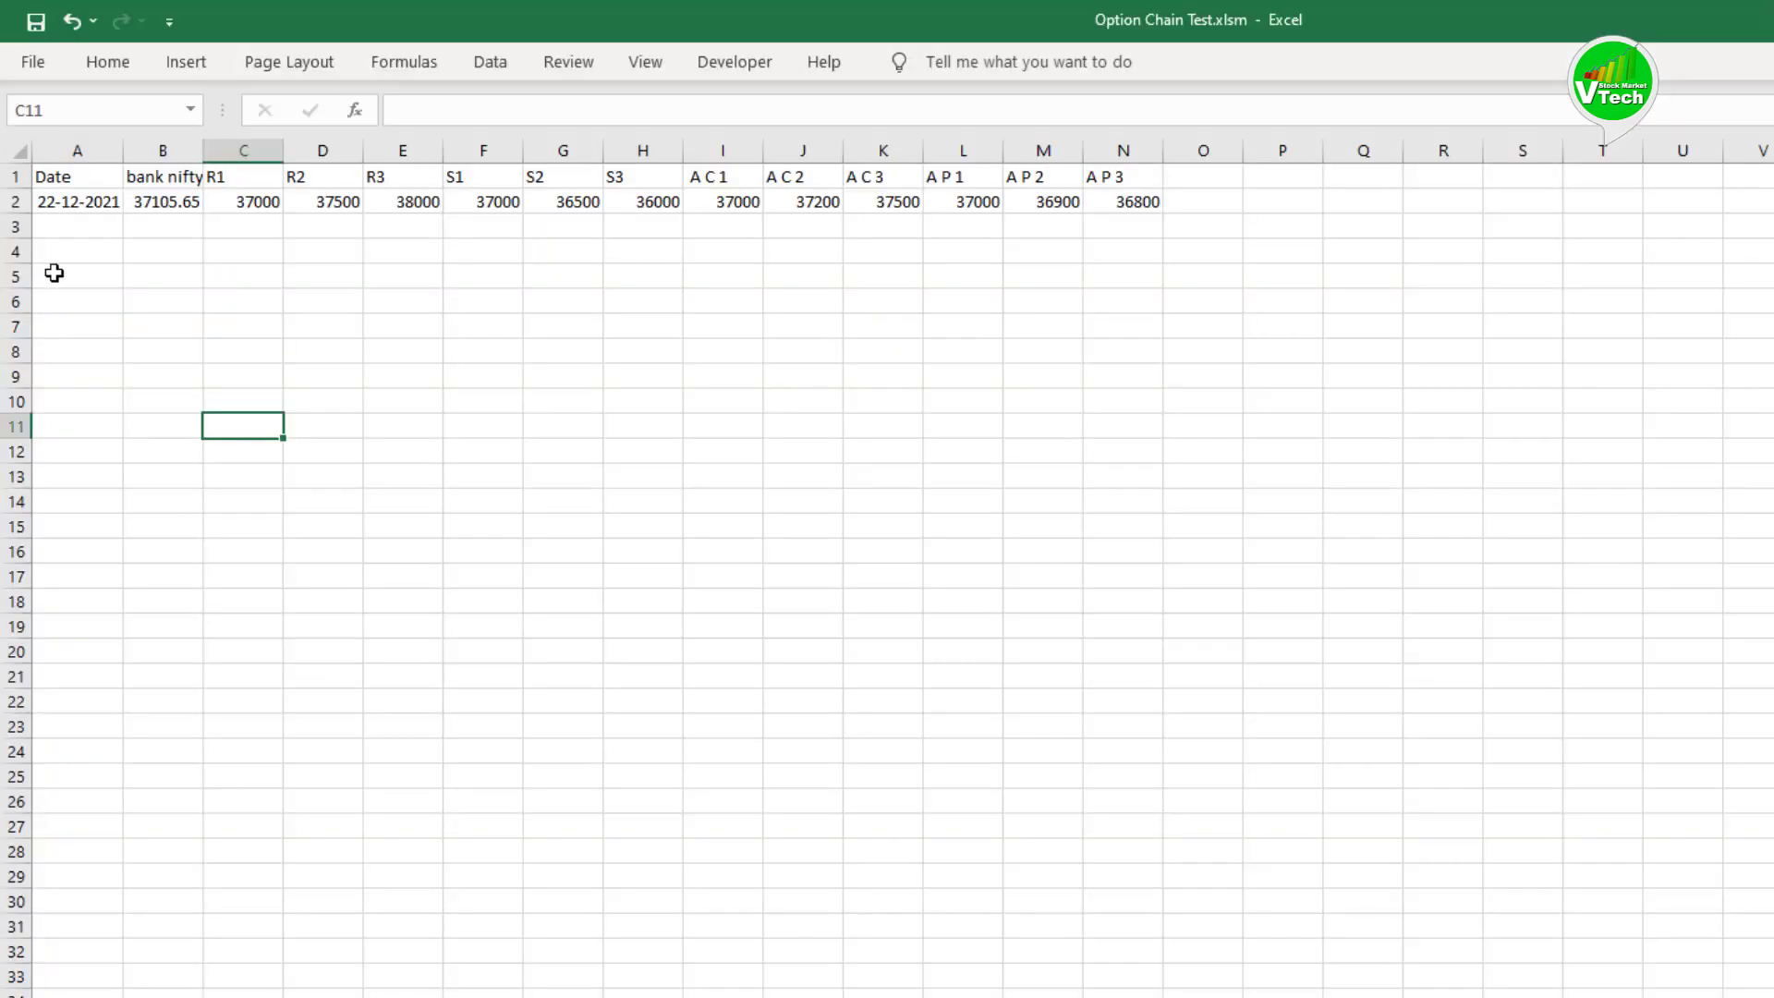
click(51, 234)
click(108, 62)
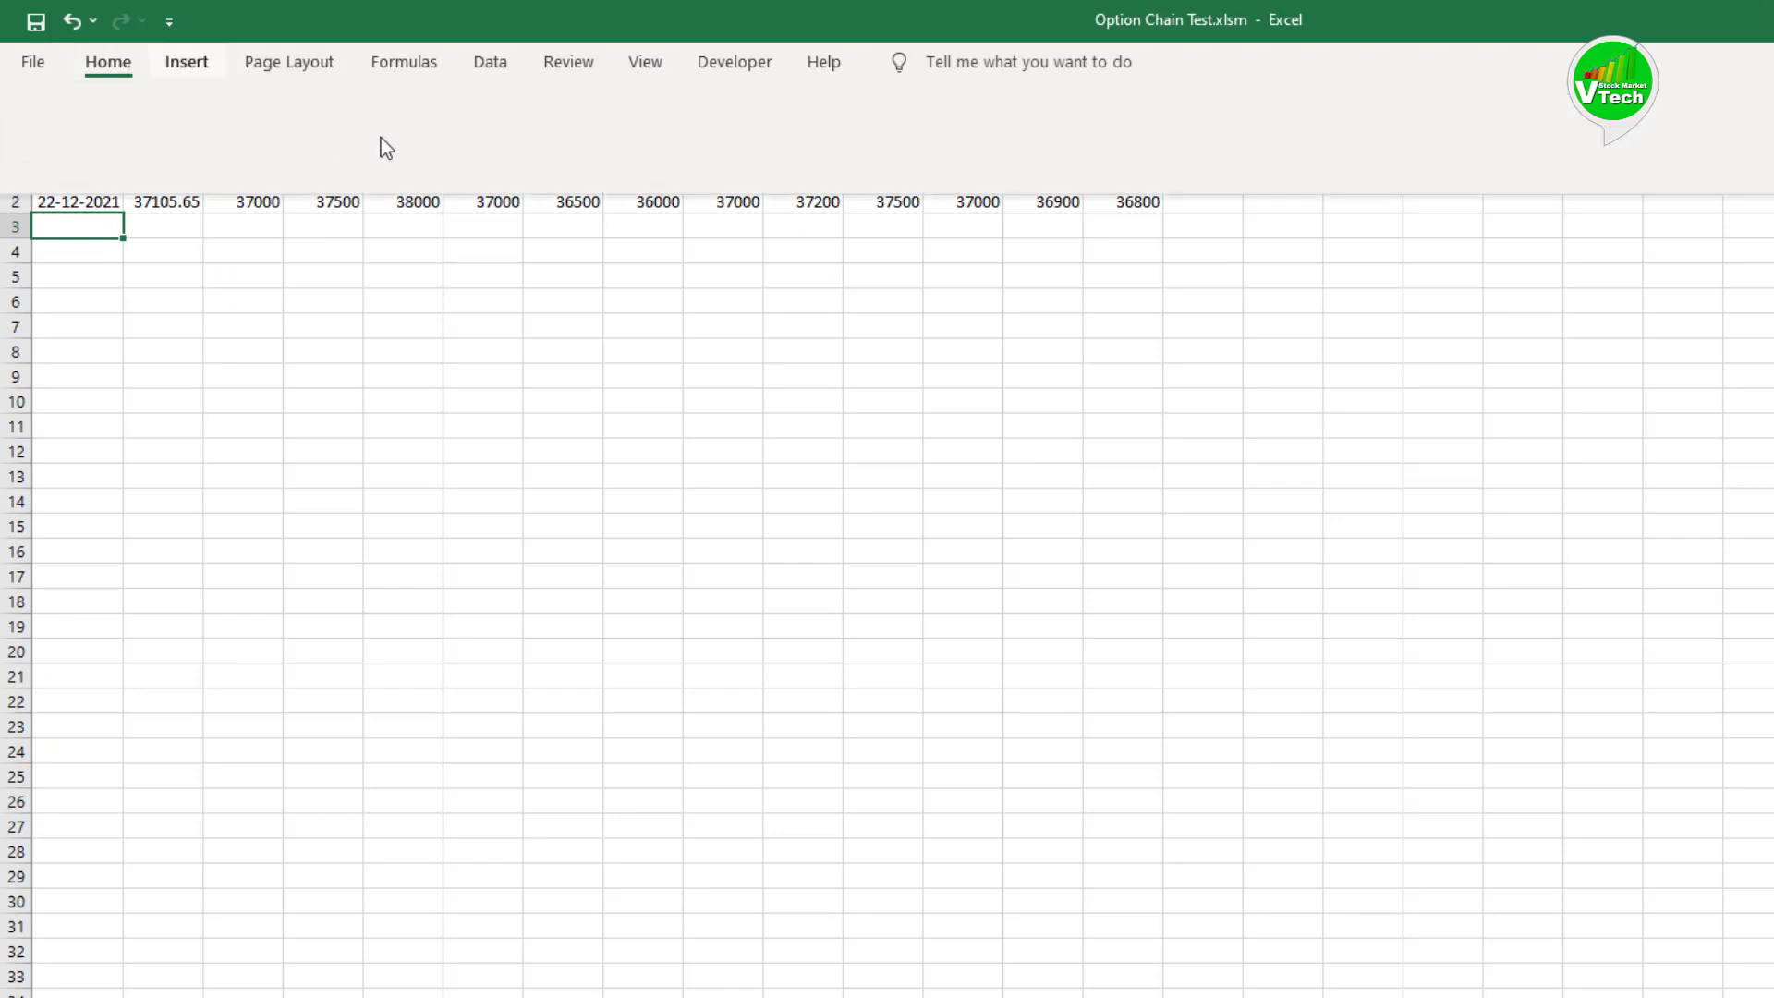
click(412, 144)
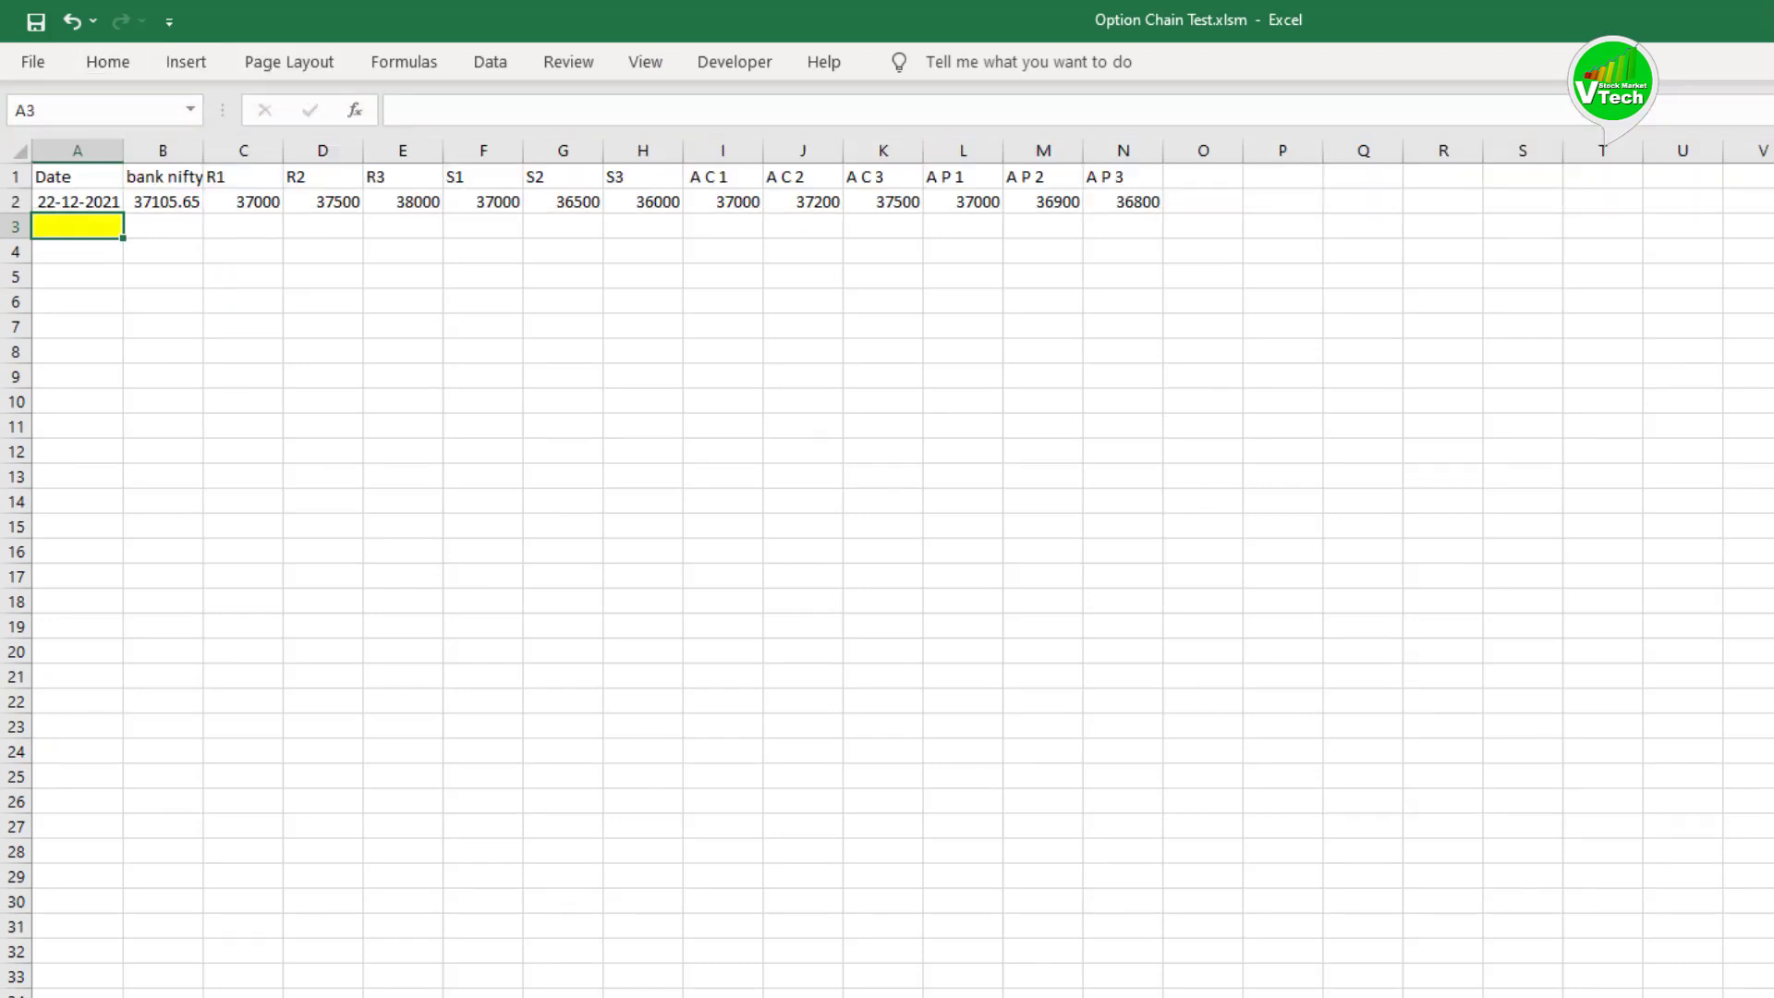
Step: Run the eodrowd macro and check row 3 of the EOD DATA sheet
key(alt+F11)
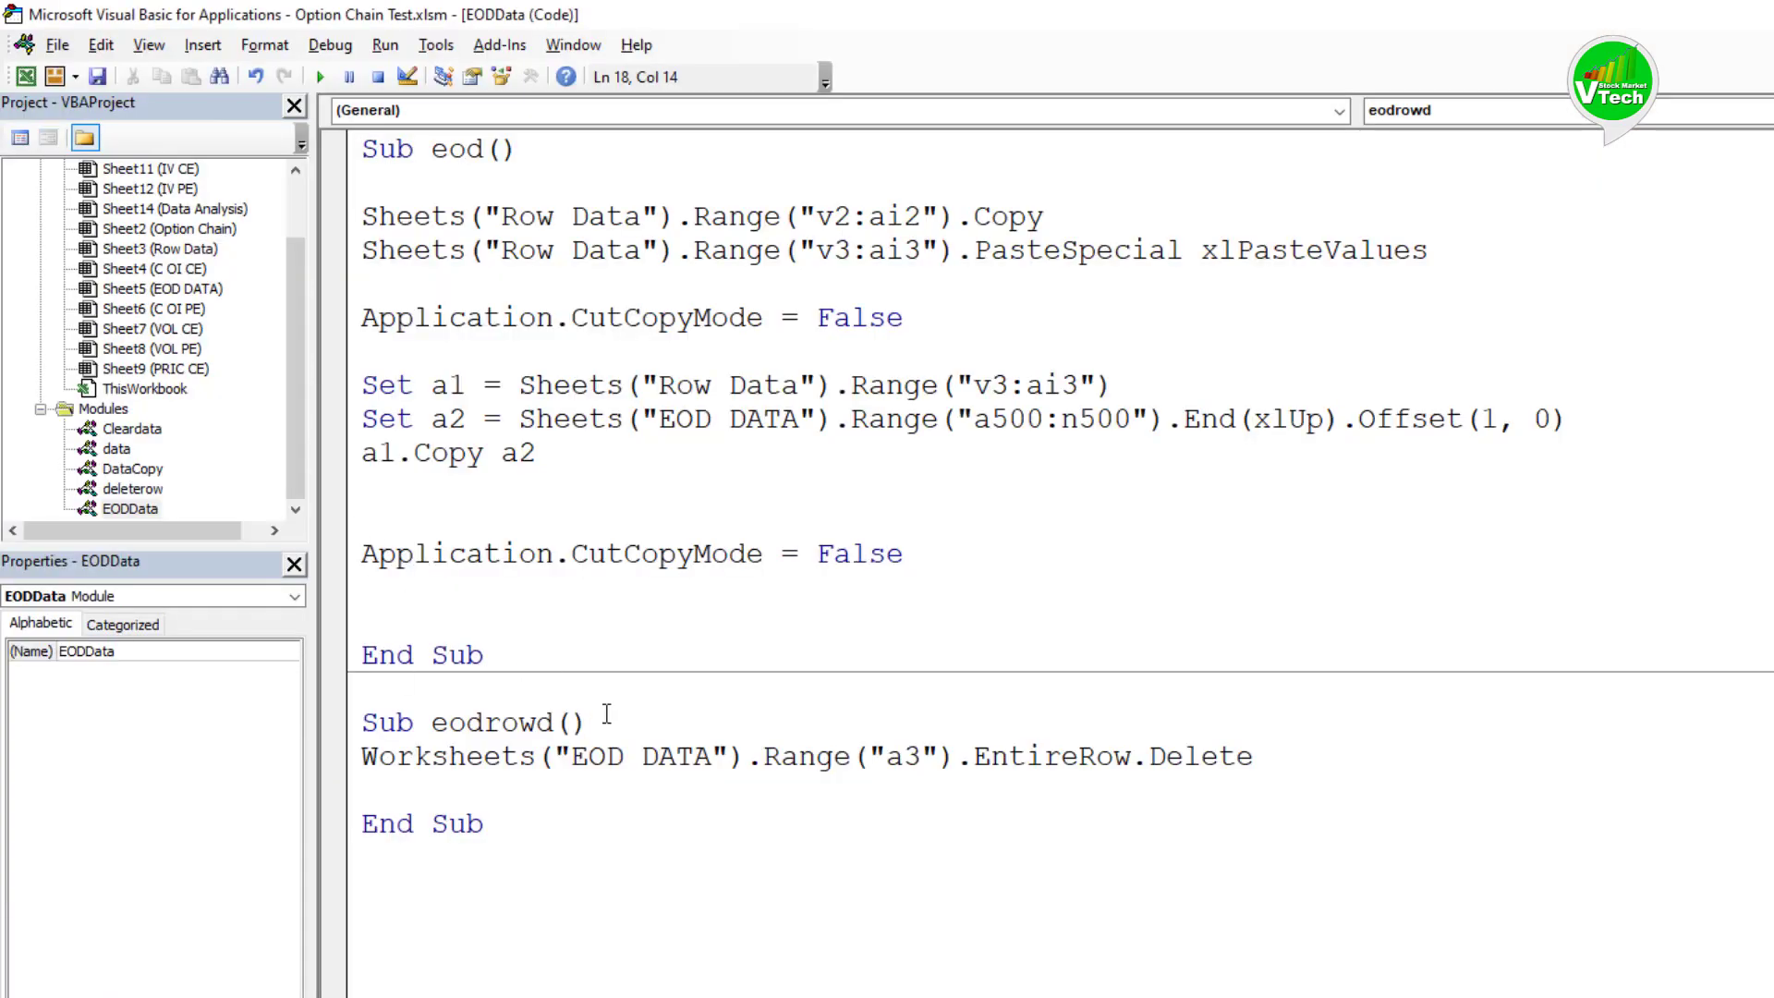
click(320, 78)
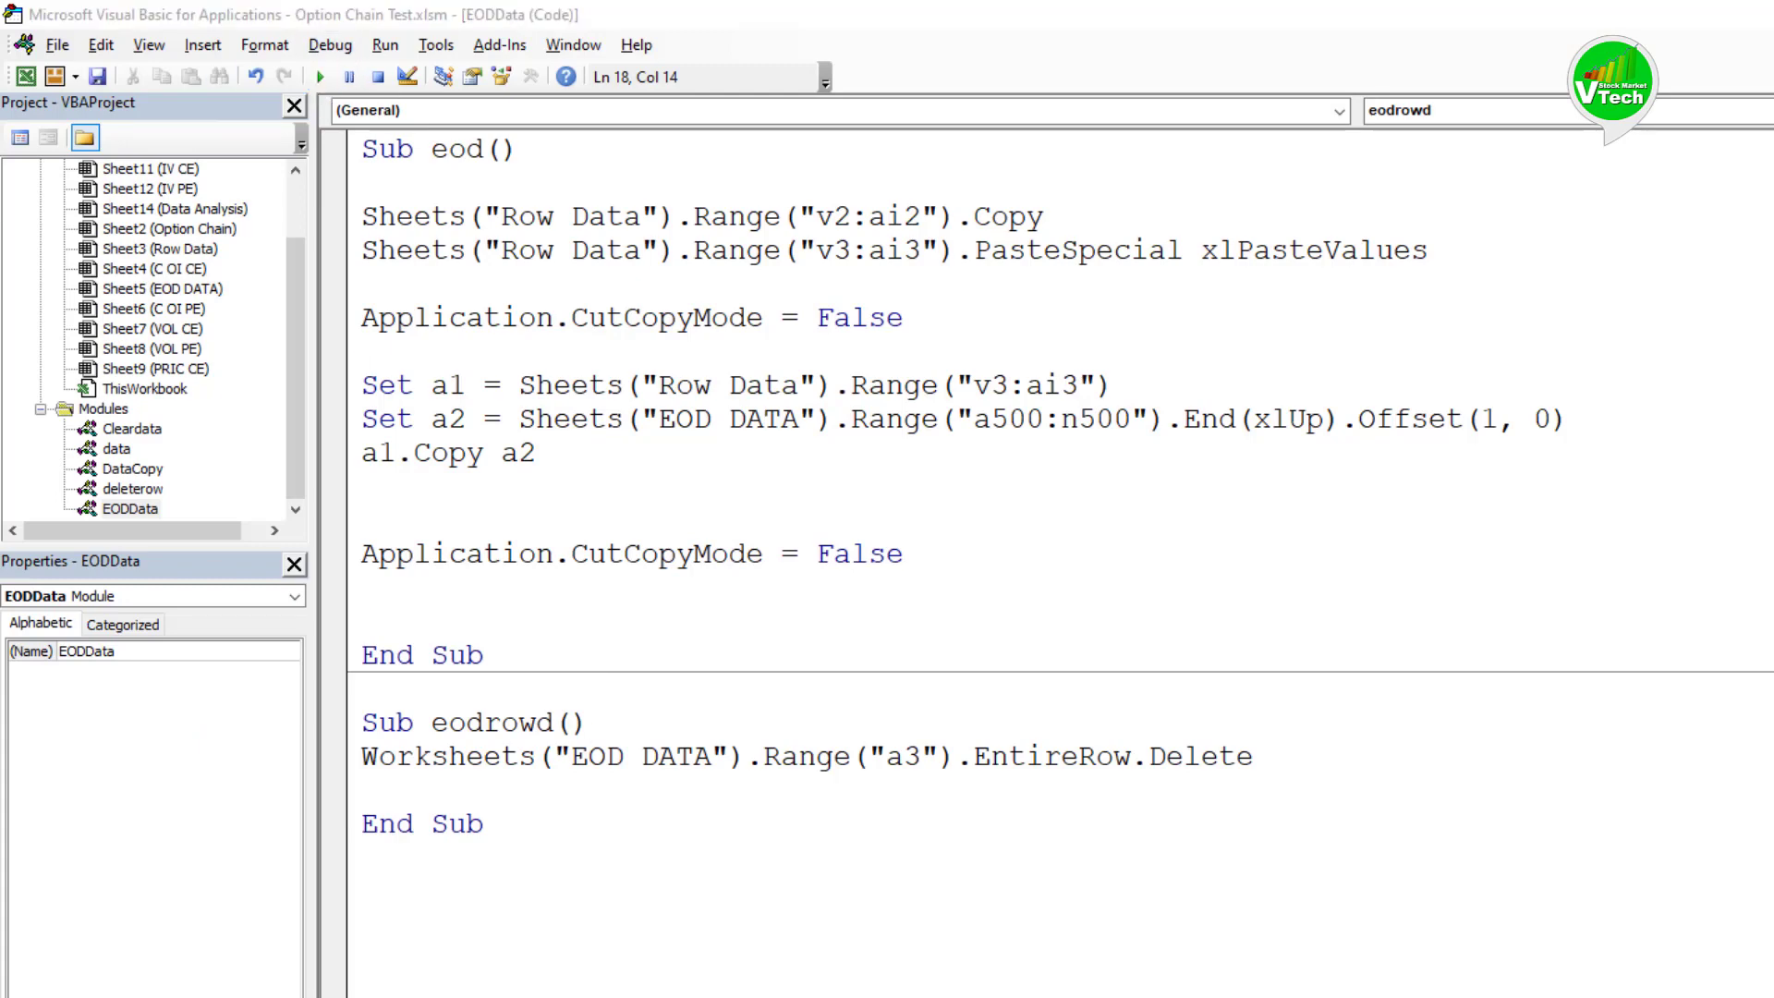
key(alt+F11)
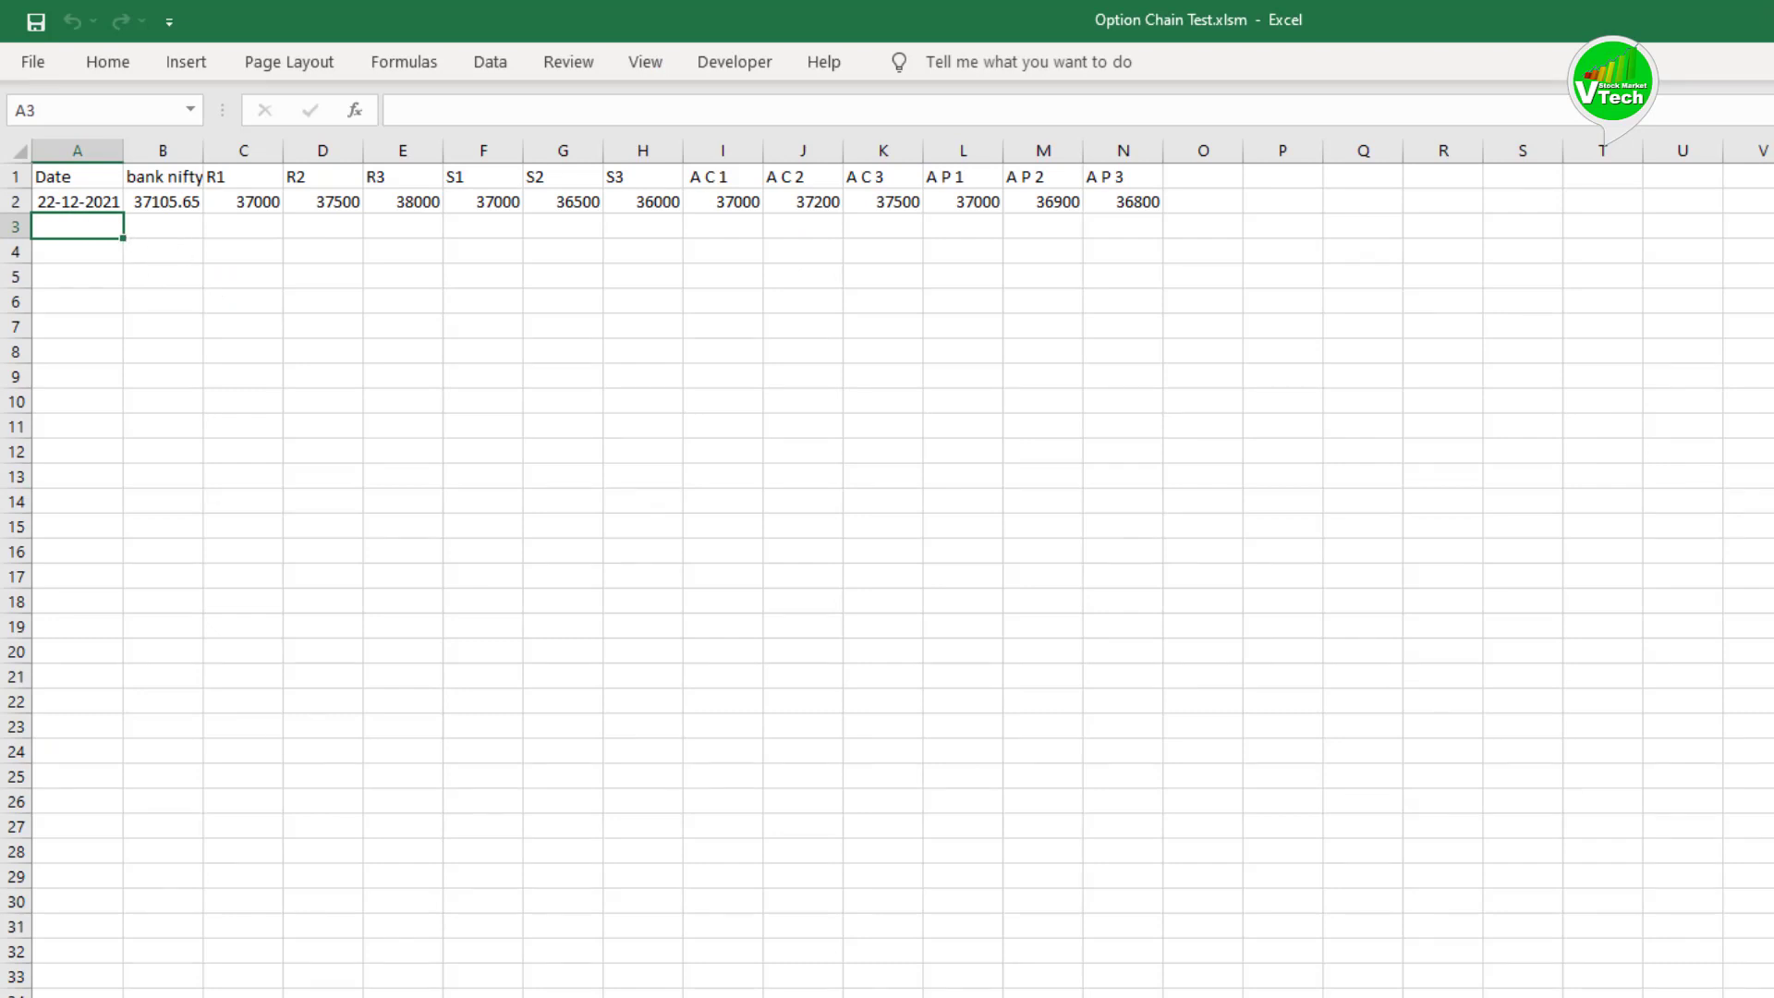
Step: Run the eod macro repeatedly to fill EOD DATA down to row 18, and select the dates in A3:A18
key(alt+F11)
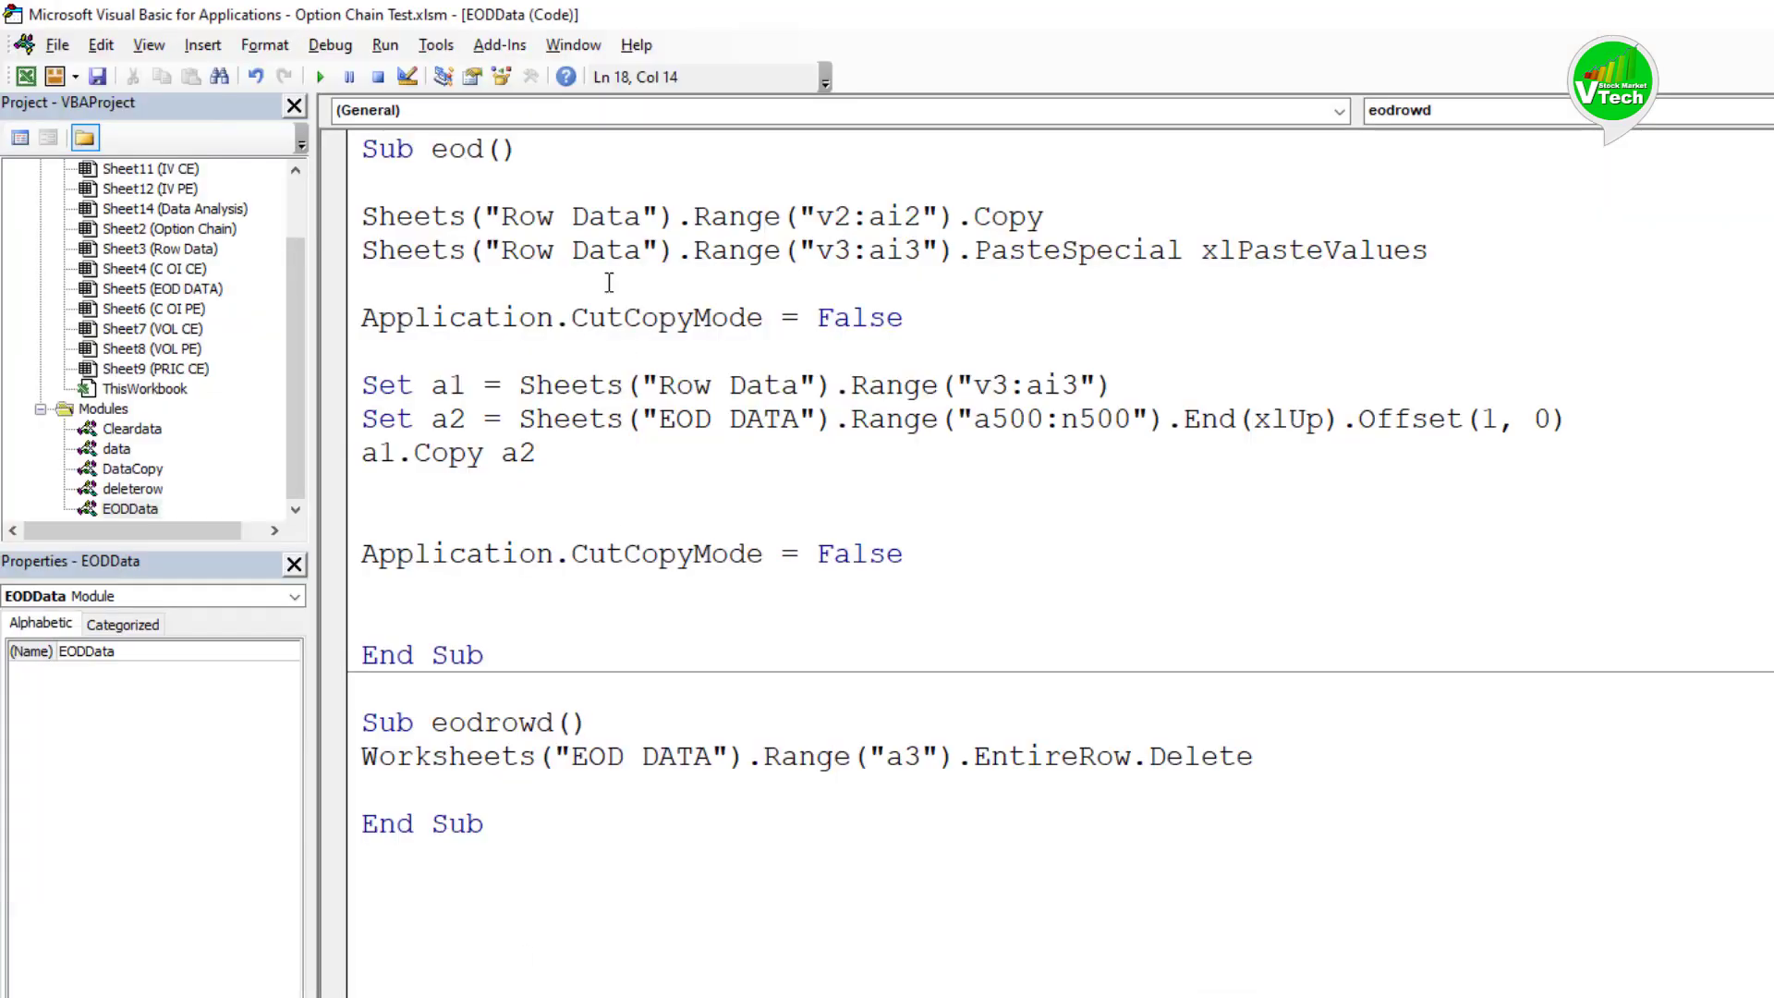
click(554, 156)
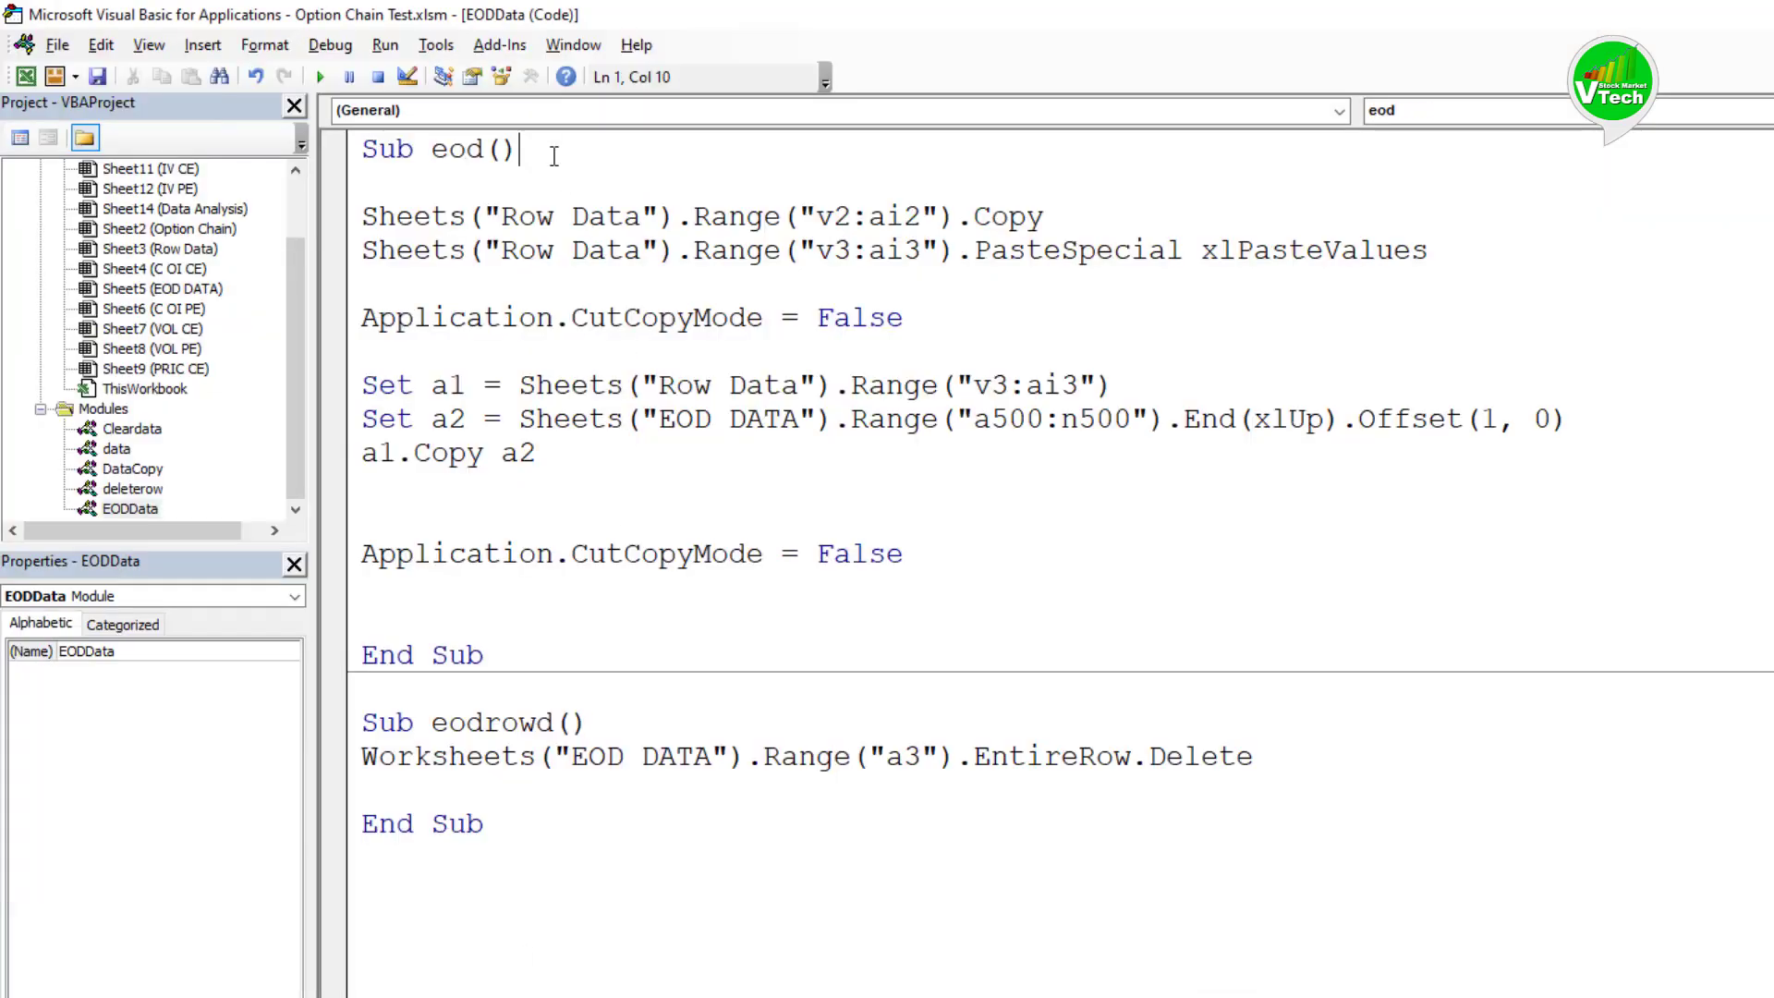
click(324, 79)
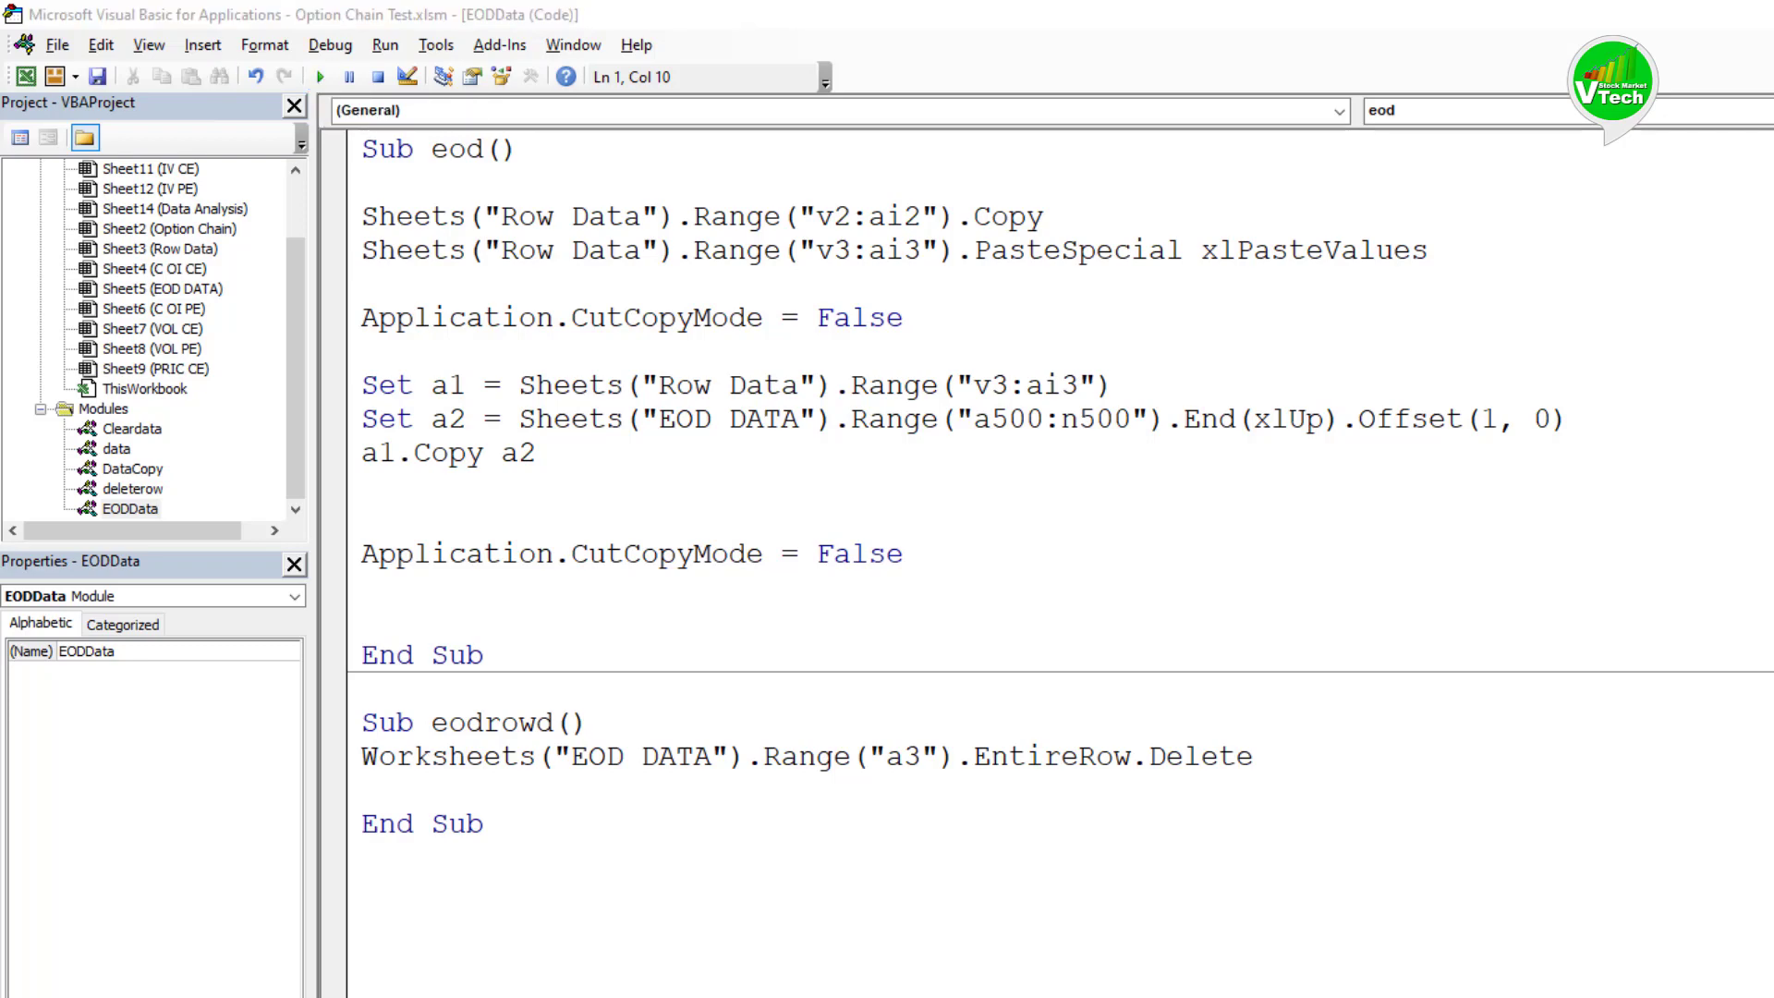
key(alt+Tab)
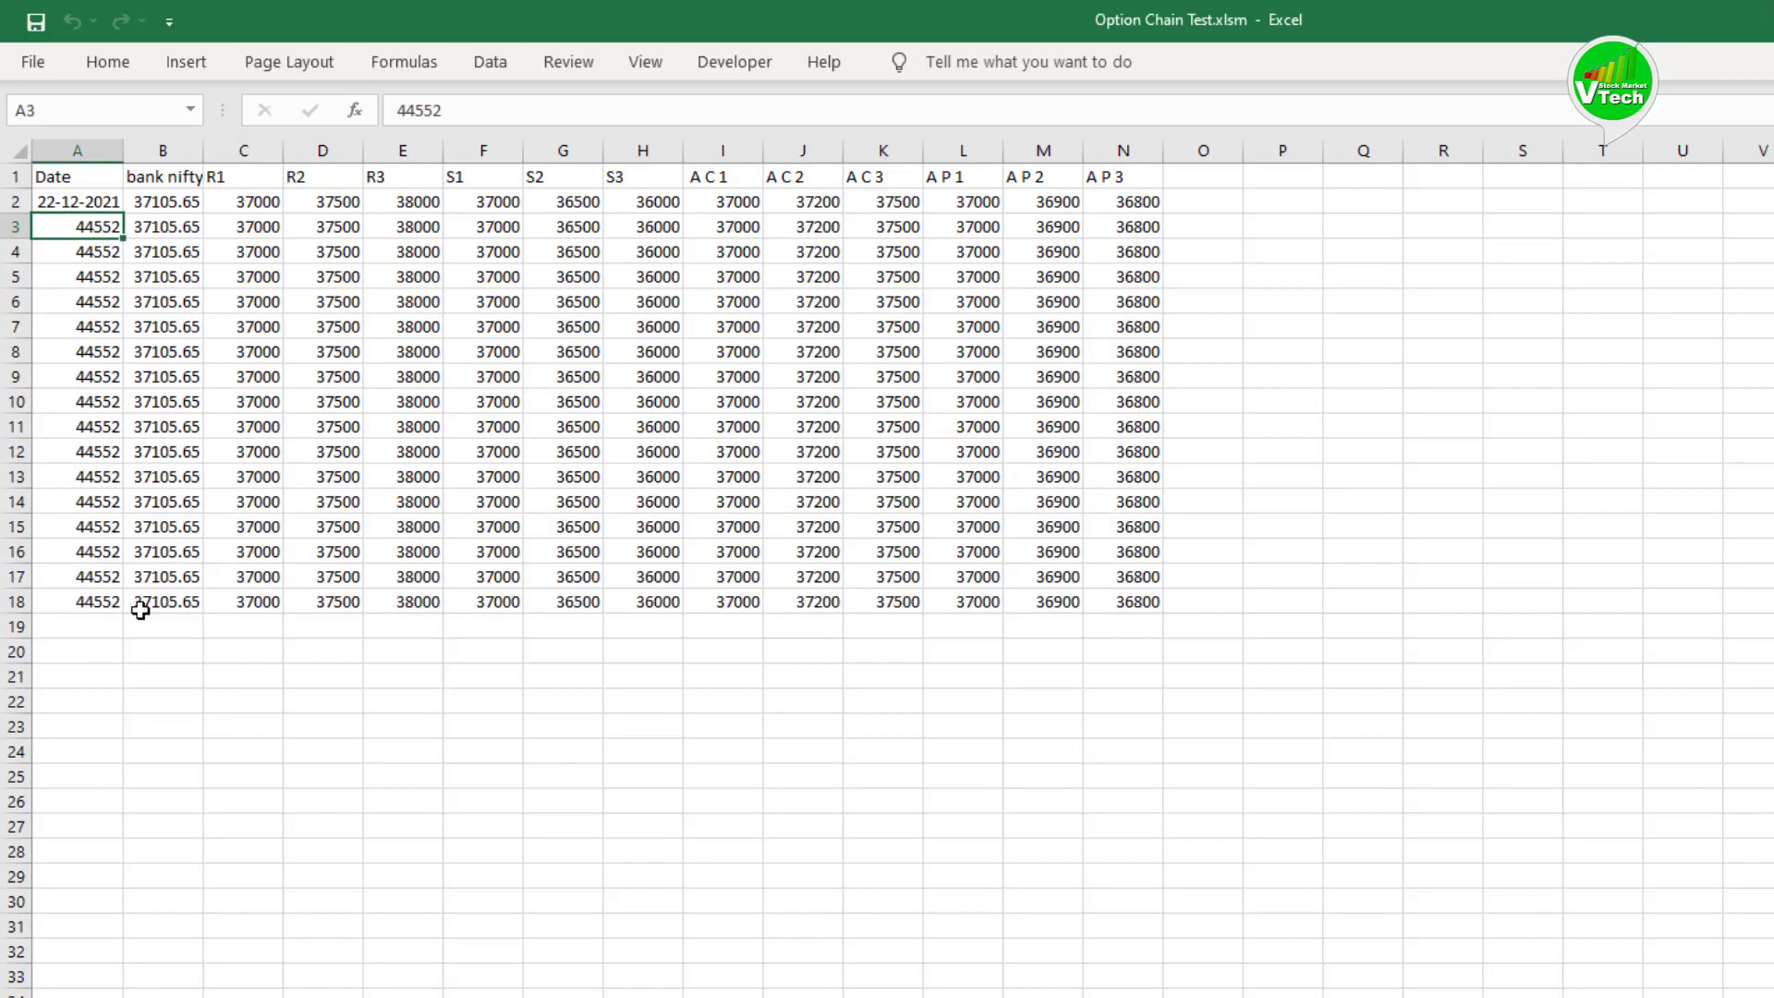
drag(89, 227, 114, 553)
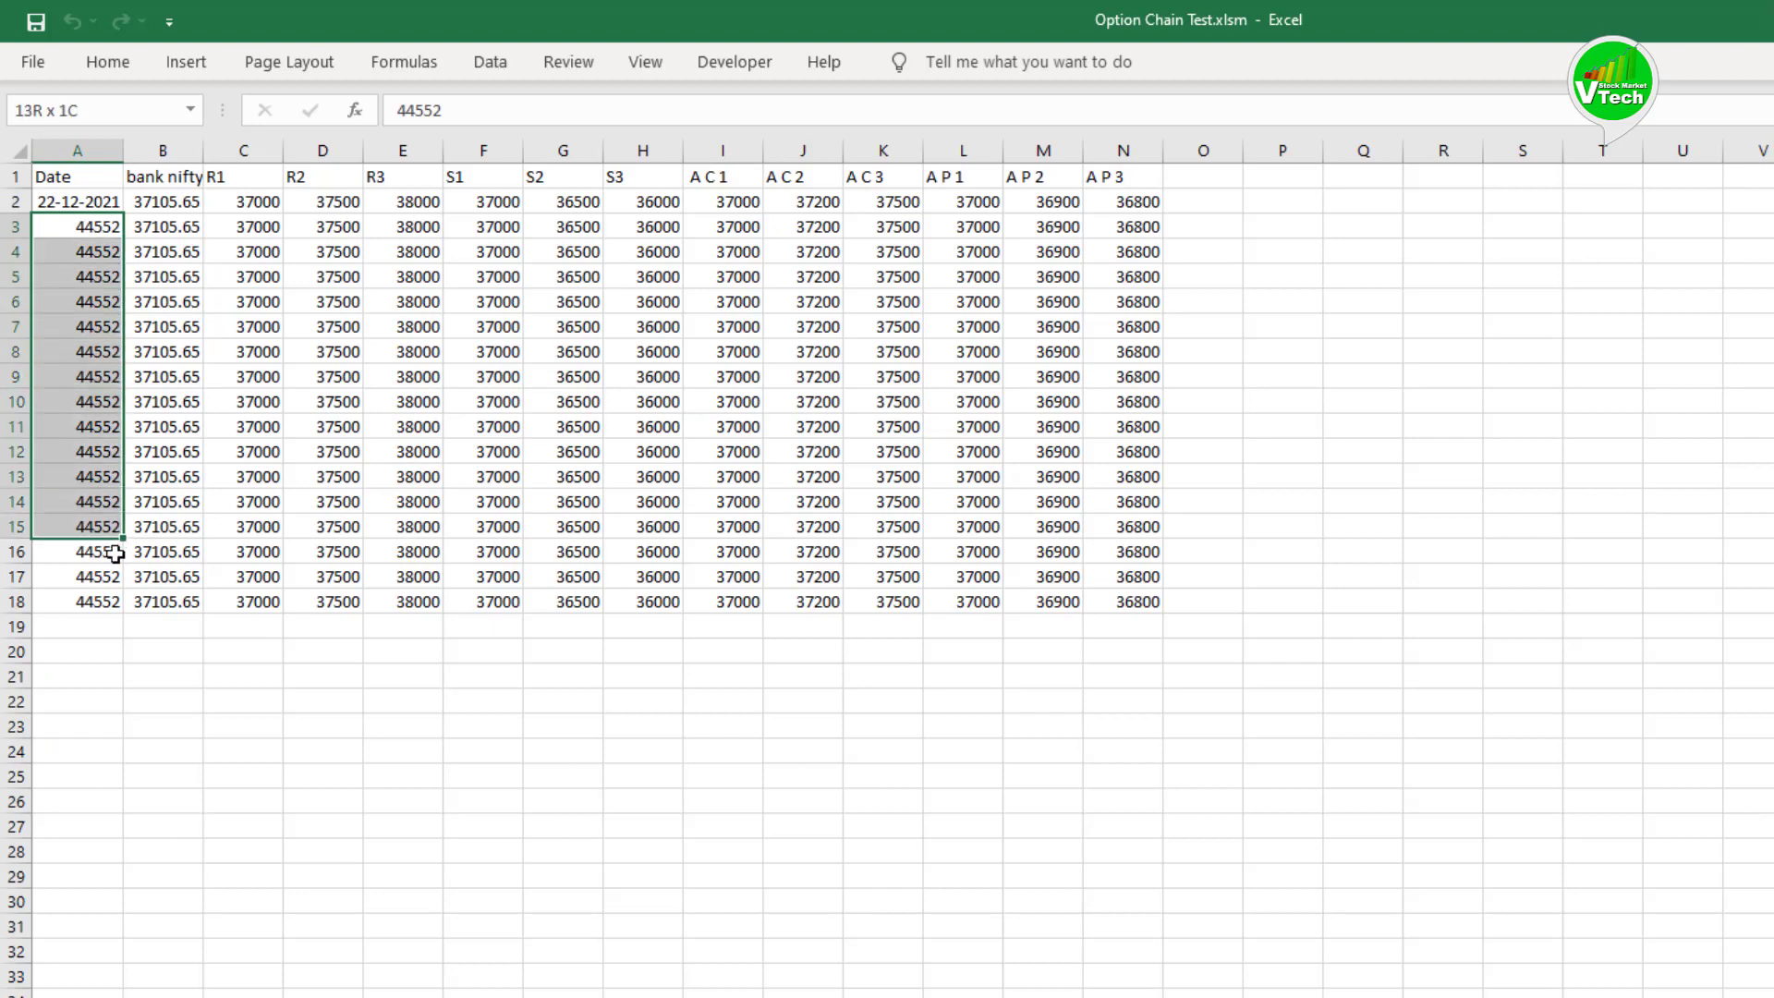
Step: Format cell V3 on the Row Data sheet as a date of type *14-03-2012
click(933, 229)
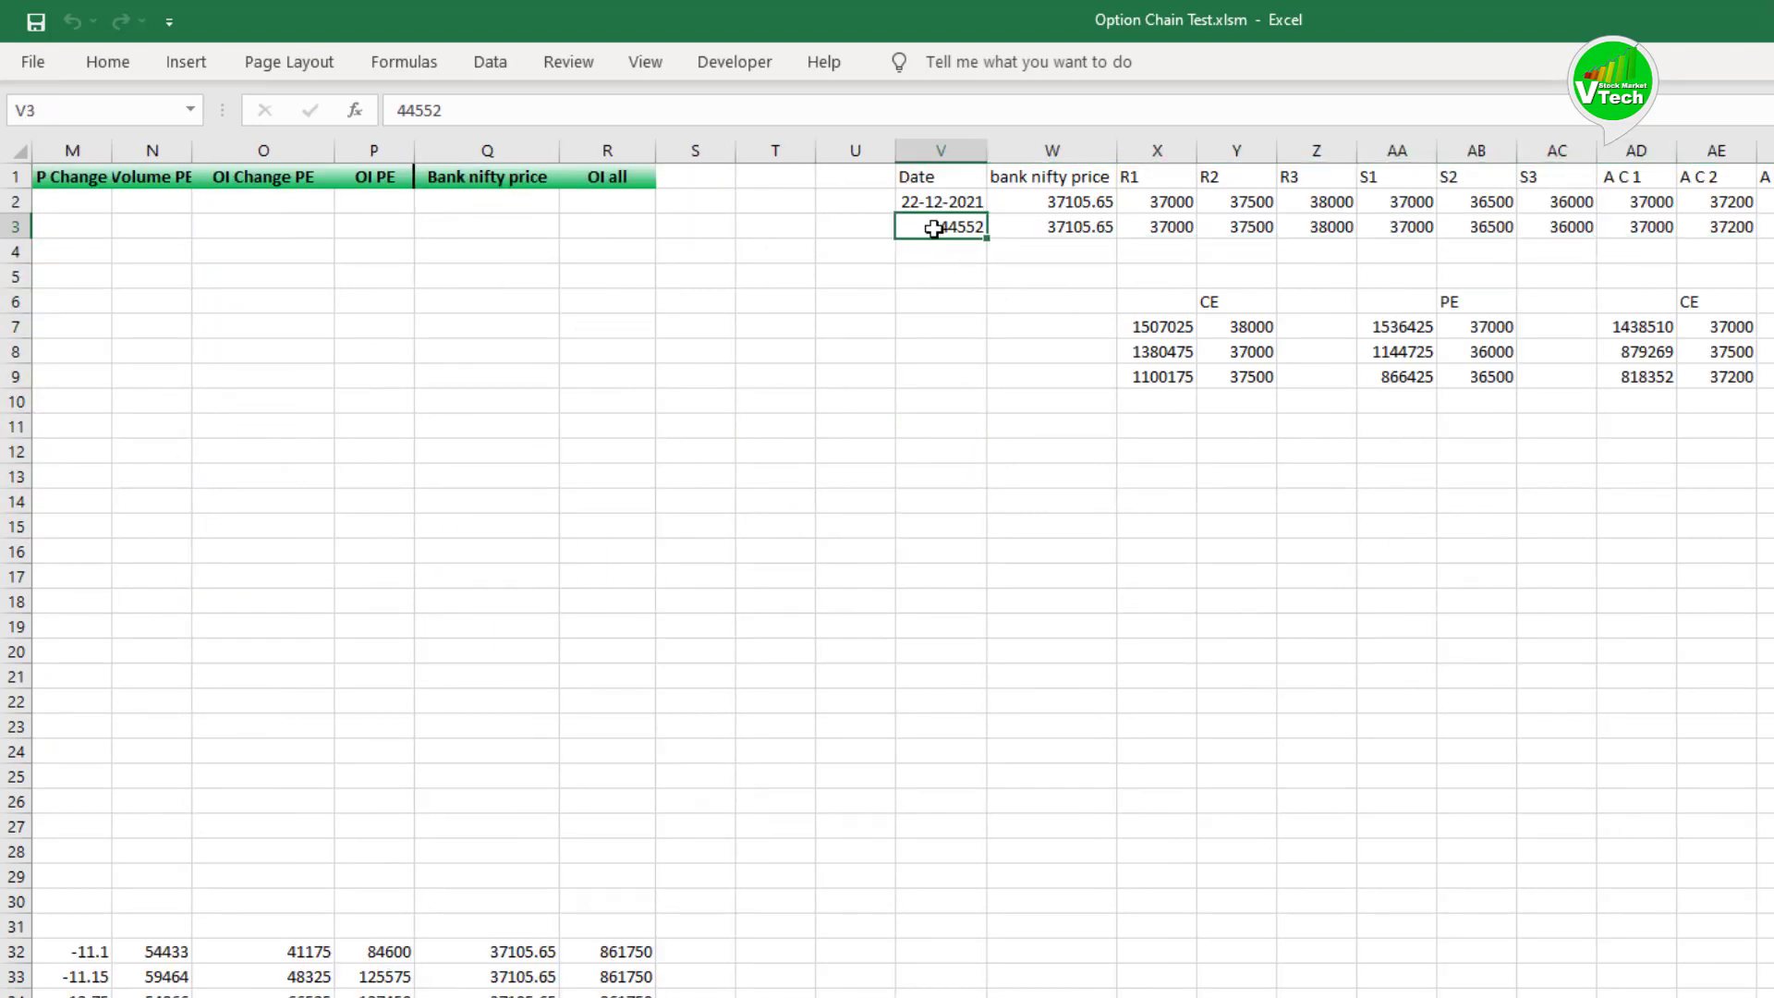
right_click(933, 229)
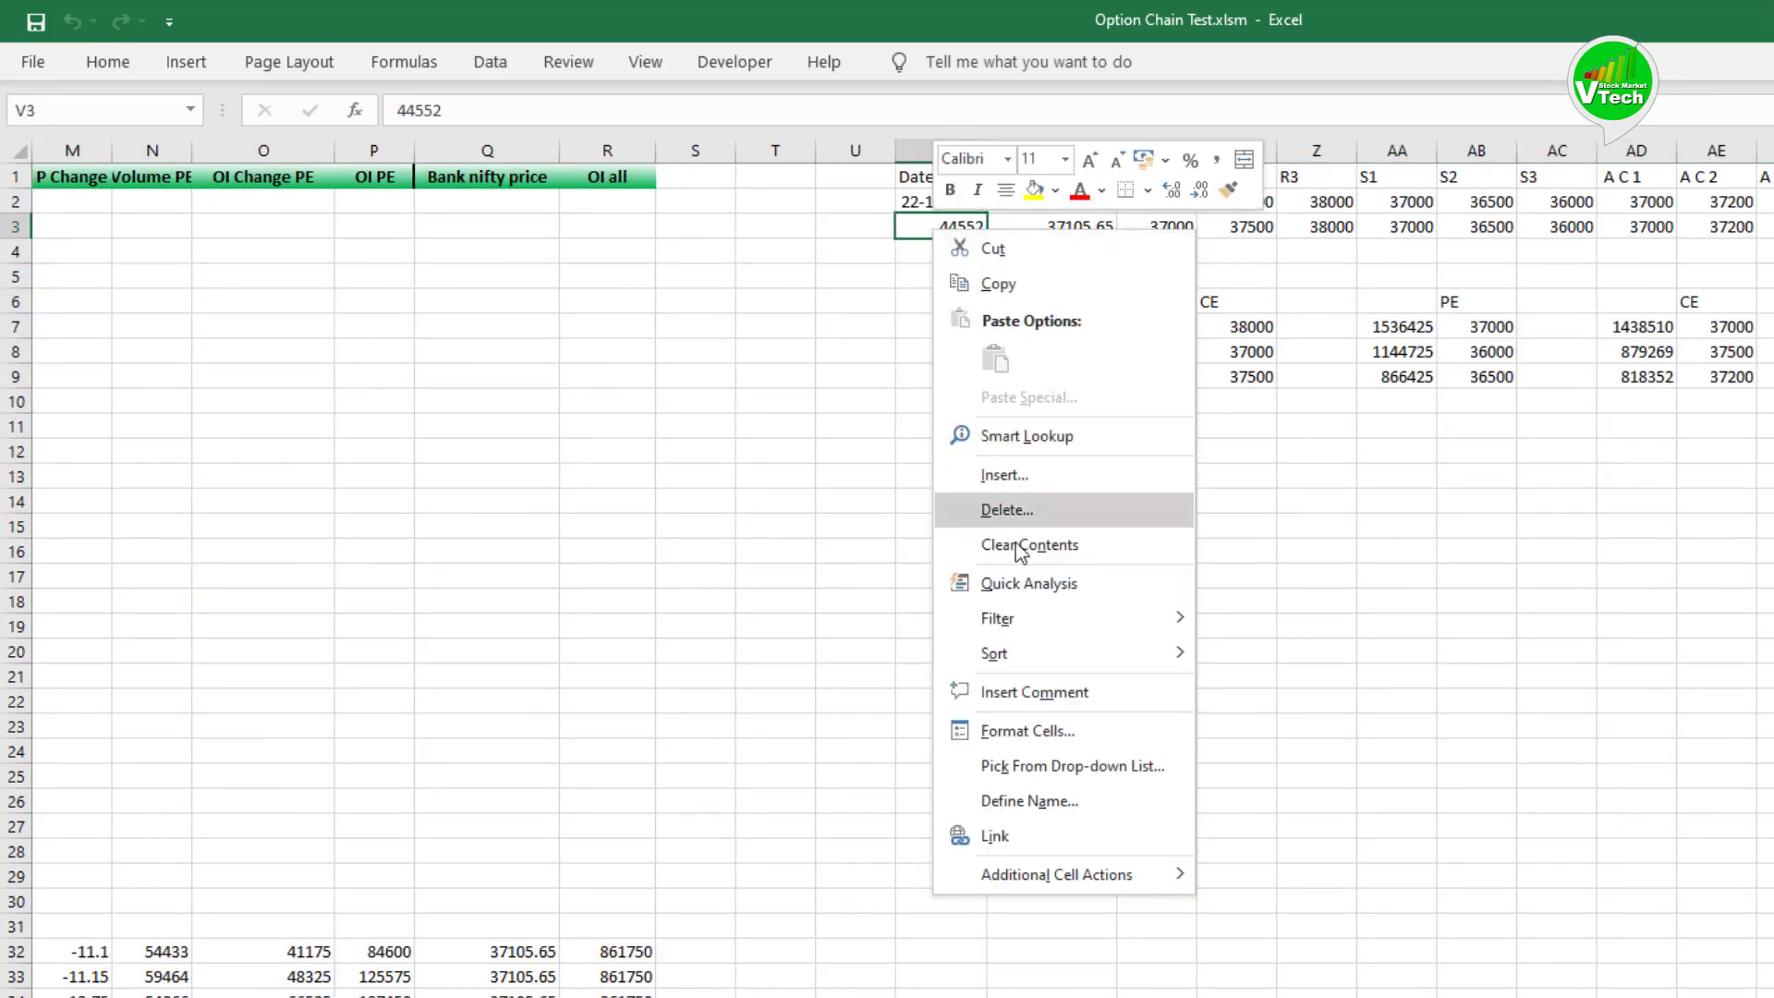
click(1023, 732)
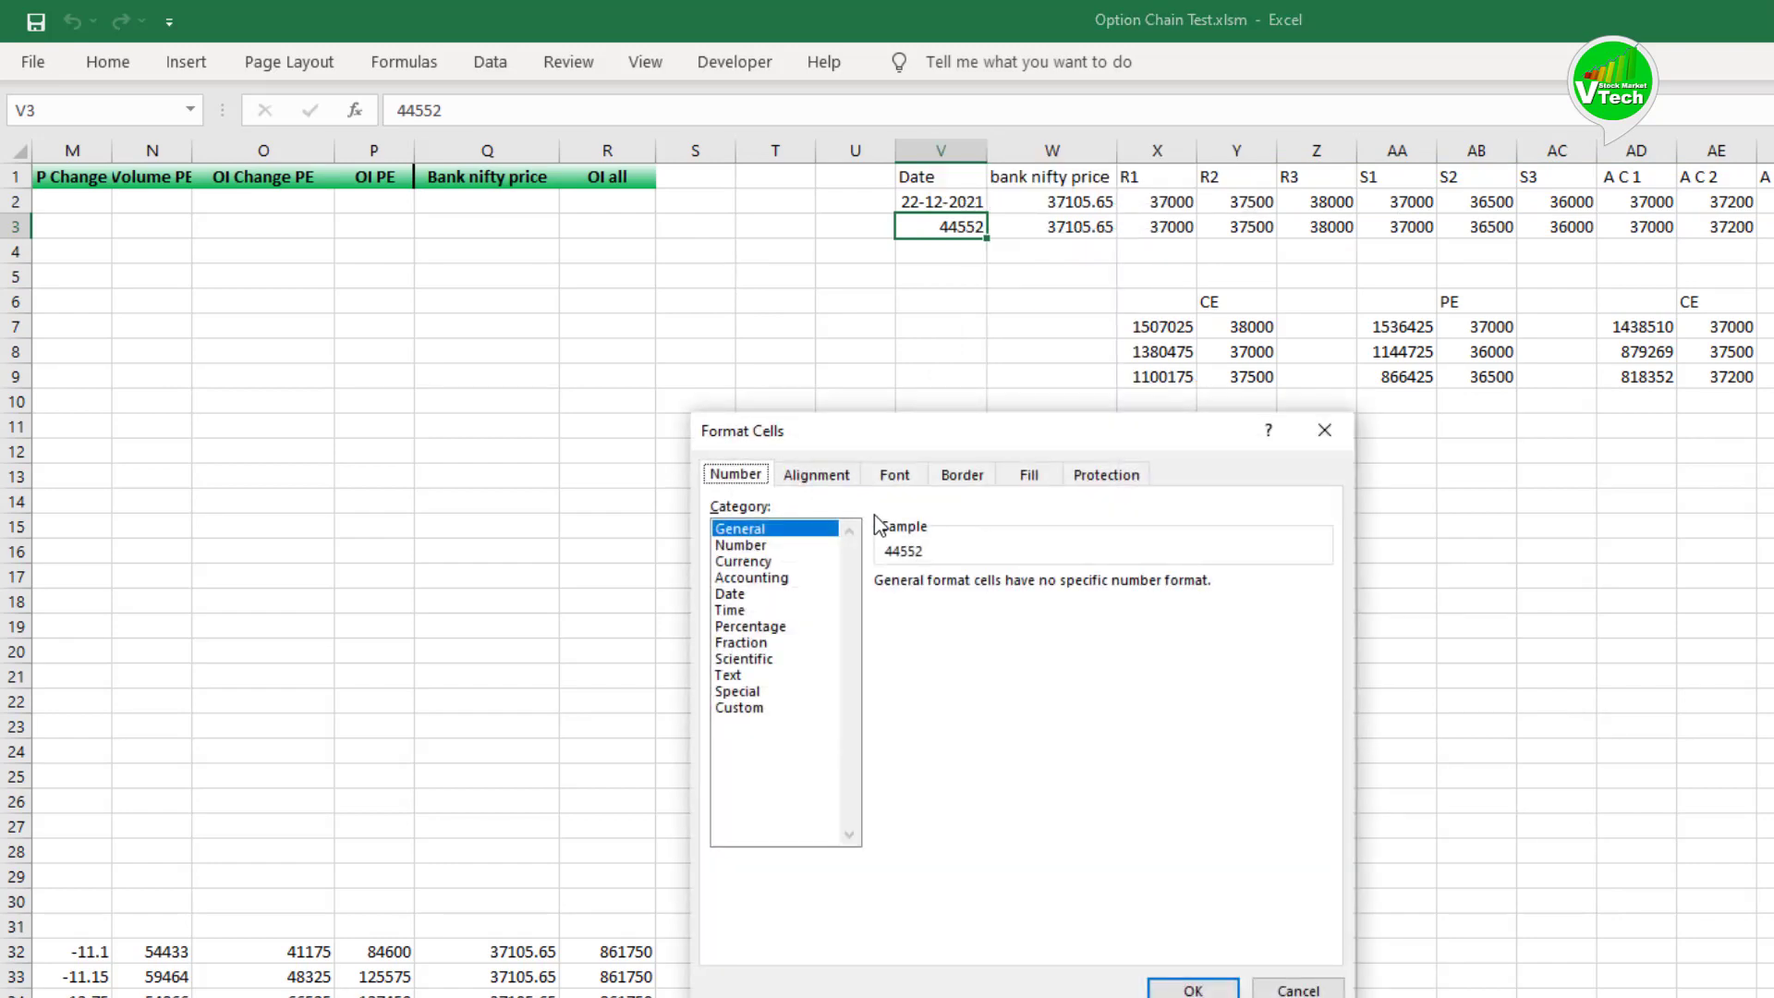
click(729, 595)
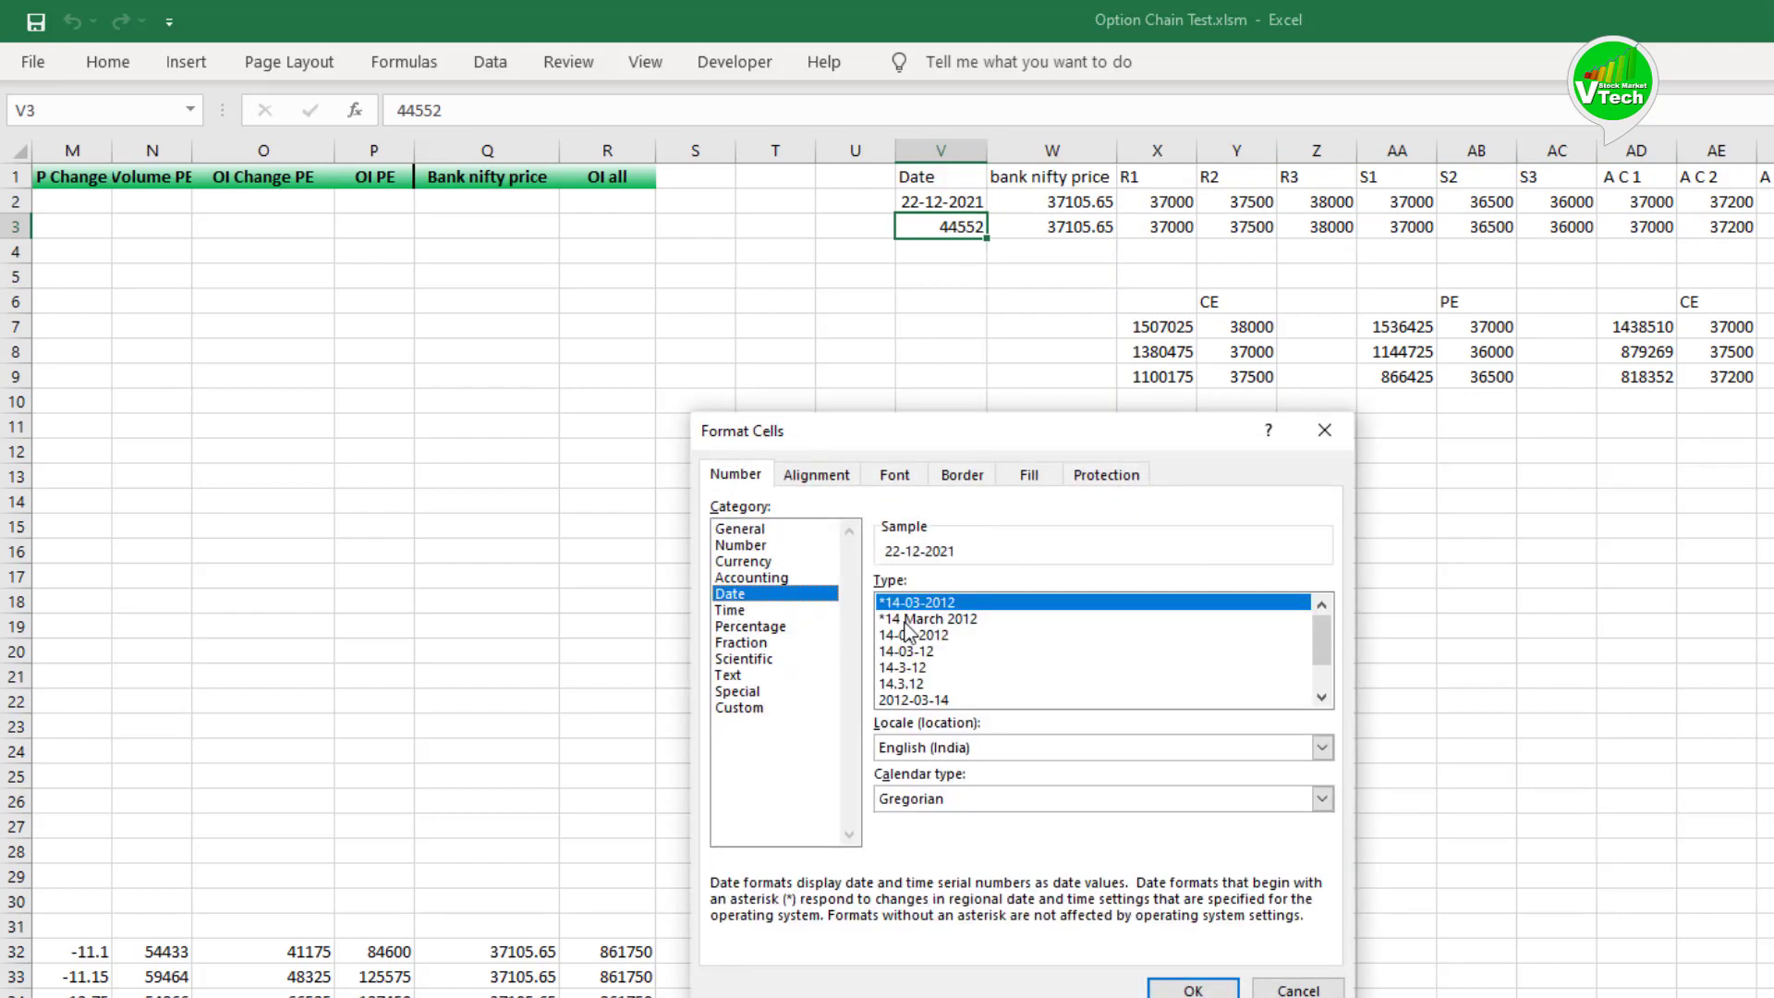
click(1184, 985)
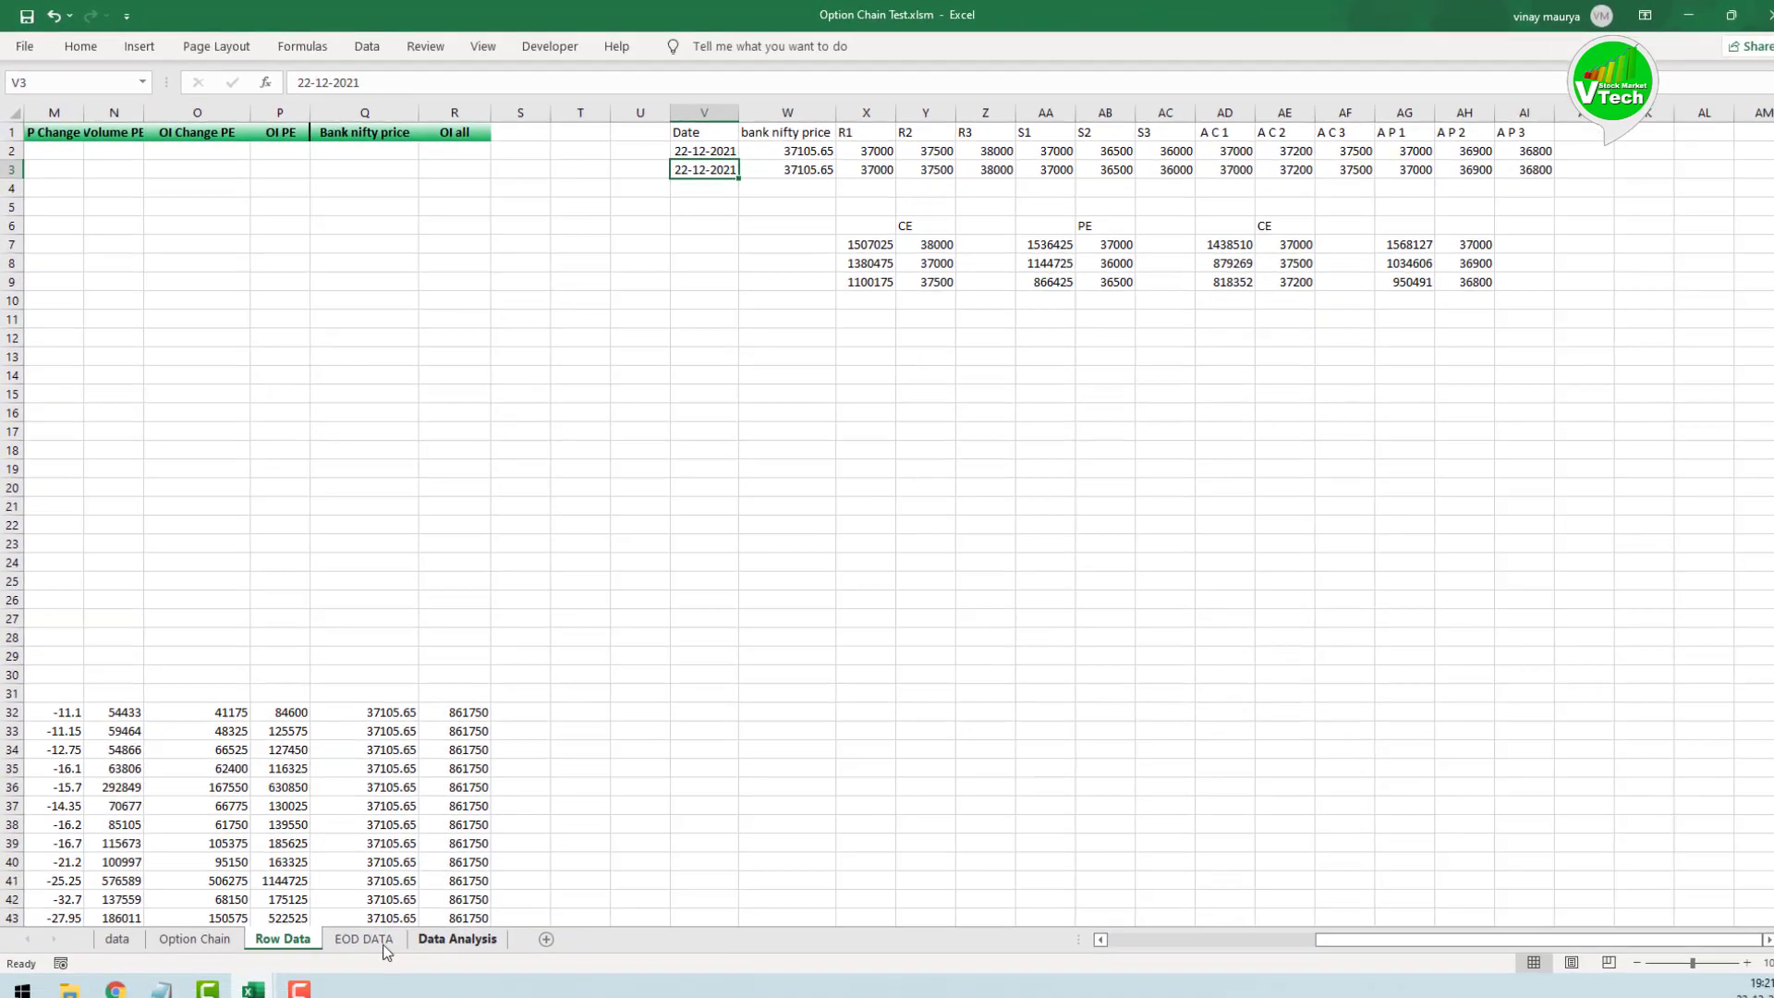
Step: Format the selected cells A3:A18 on the EOD DATA sheet as dates of type *14-03-2012
click(380, 935)
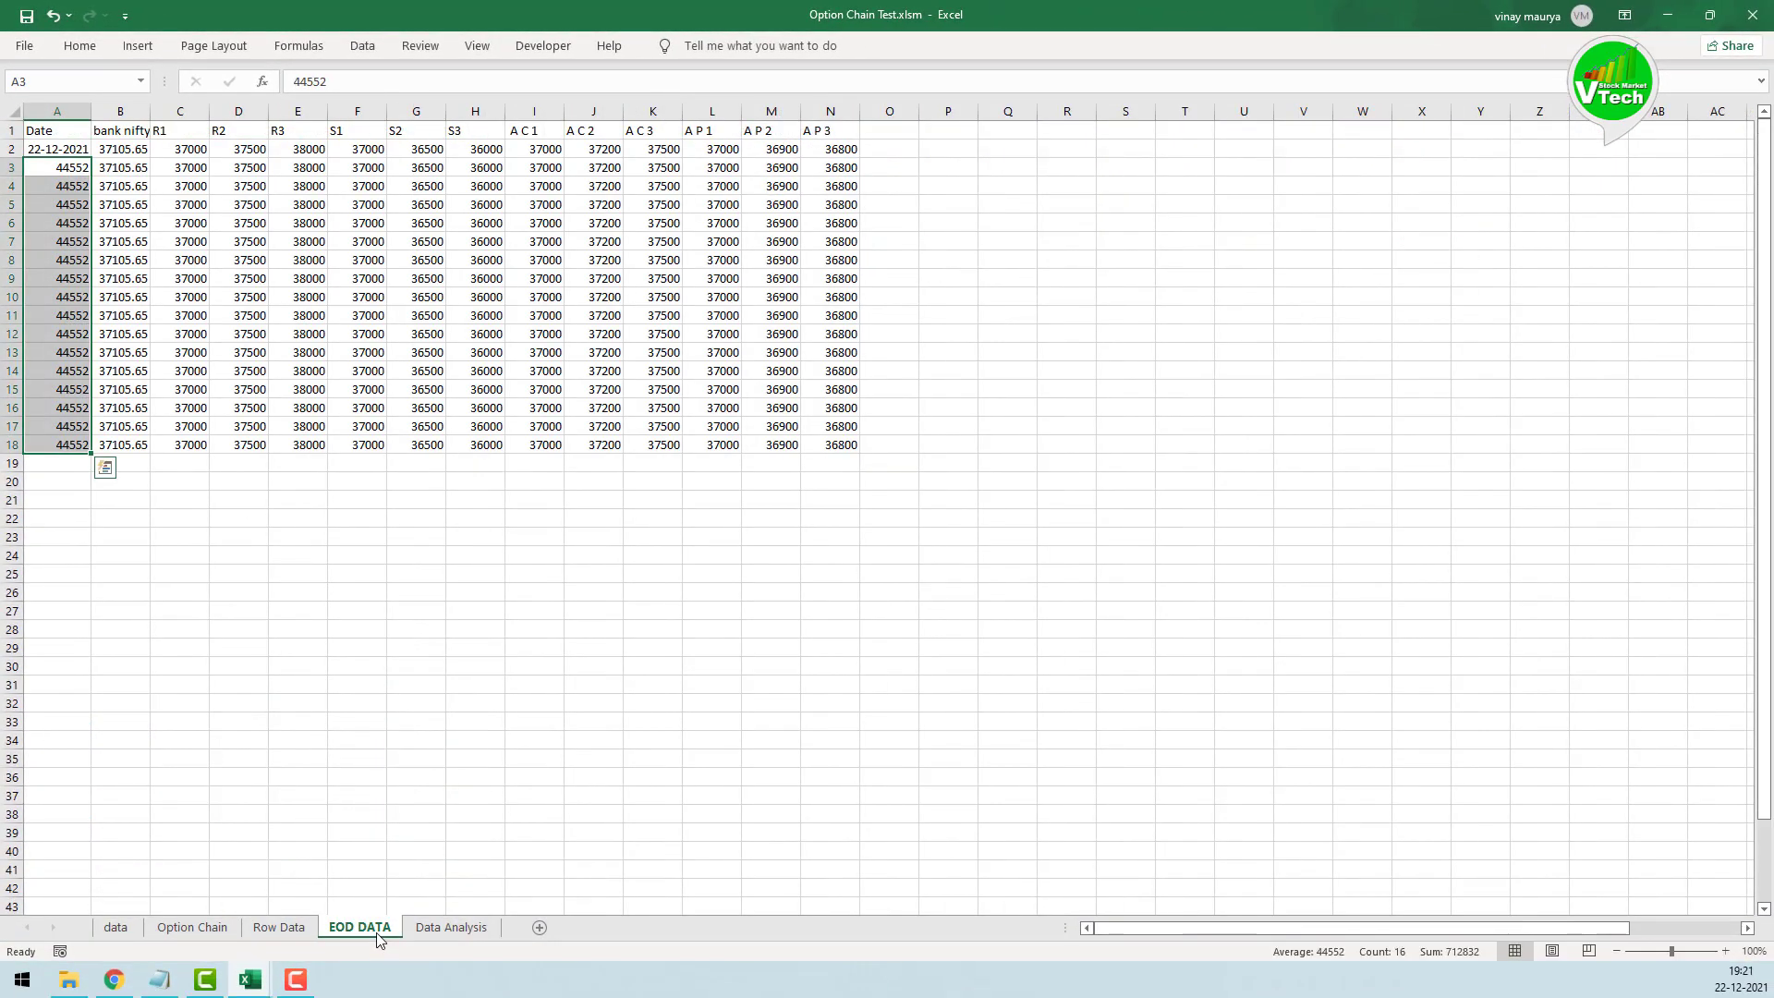
right_click(84, 253)
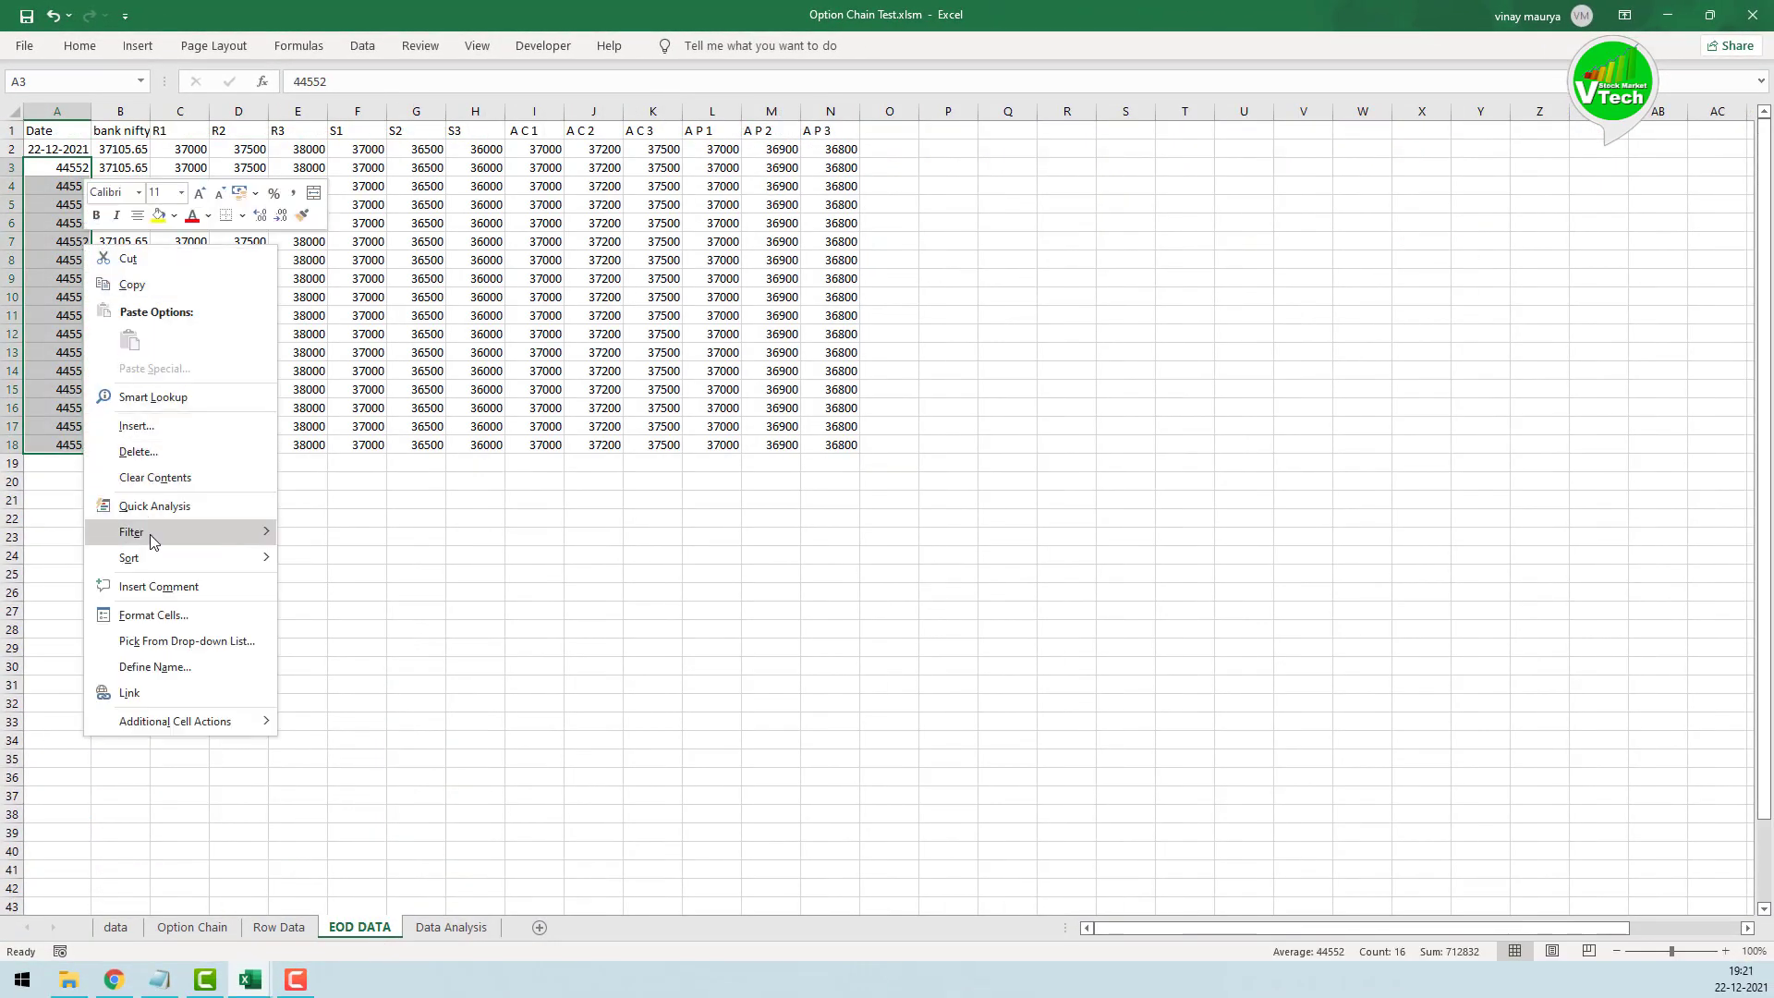
click(154, 614)
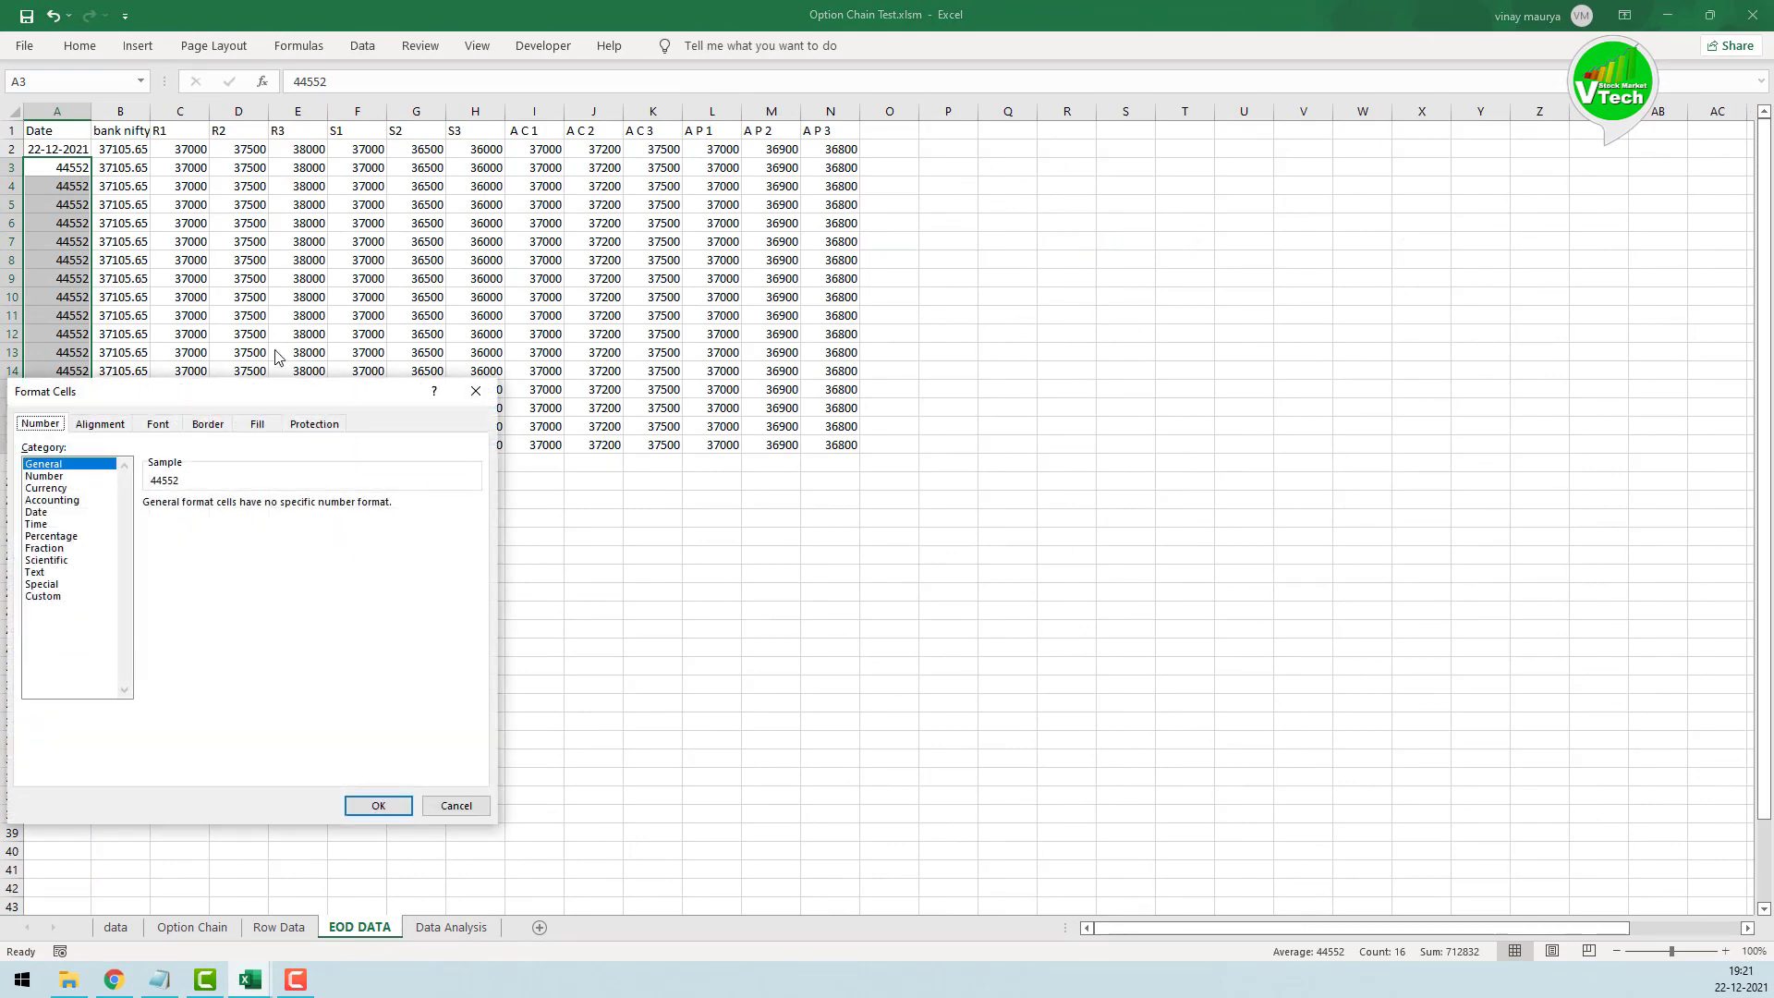
click(36, 512)
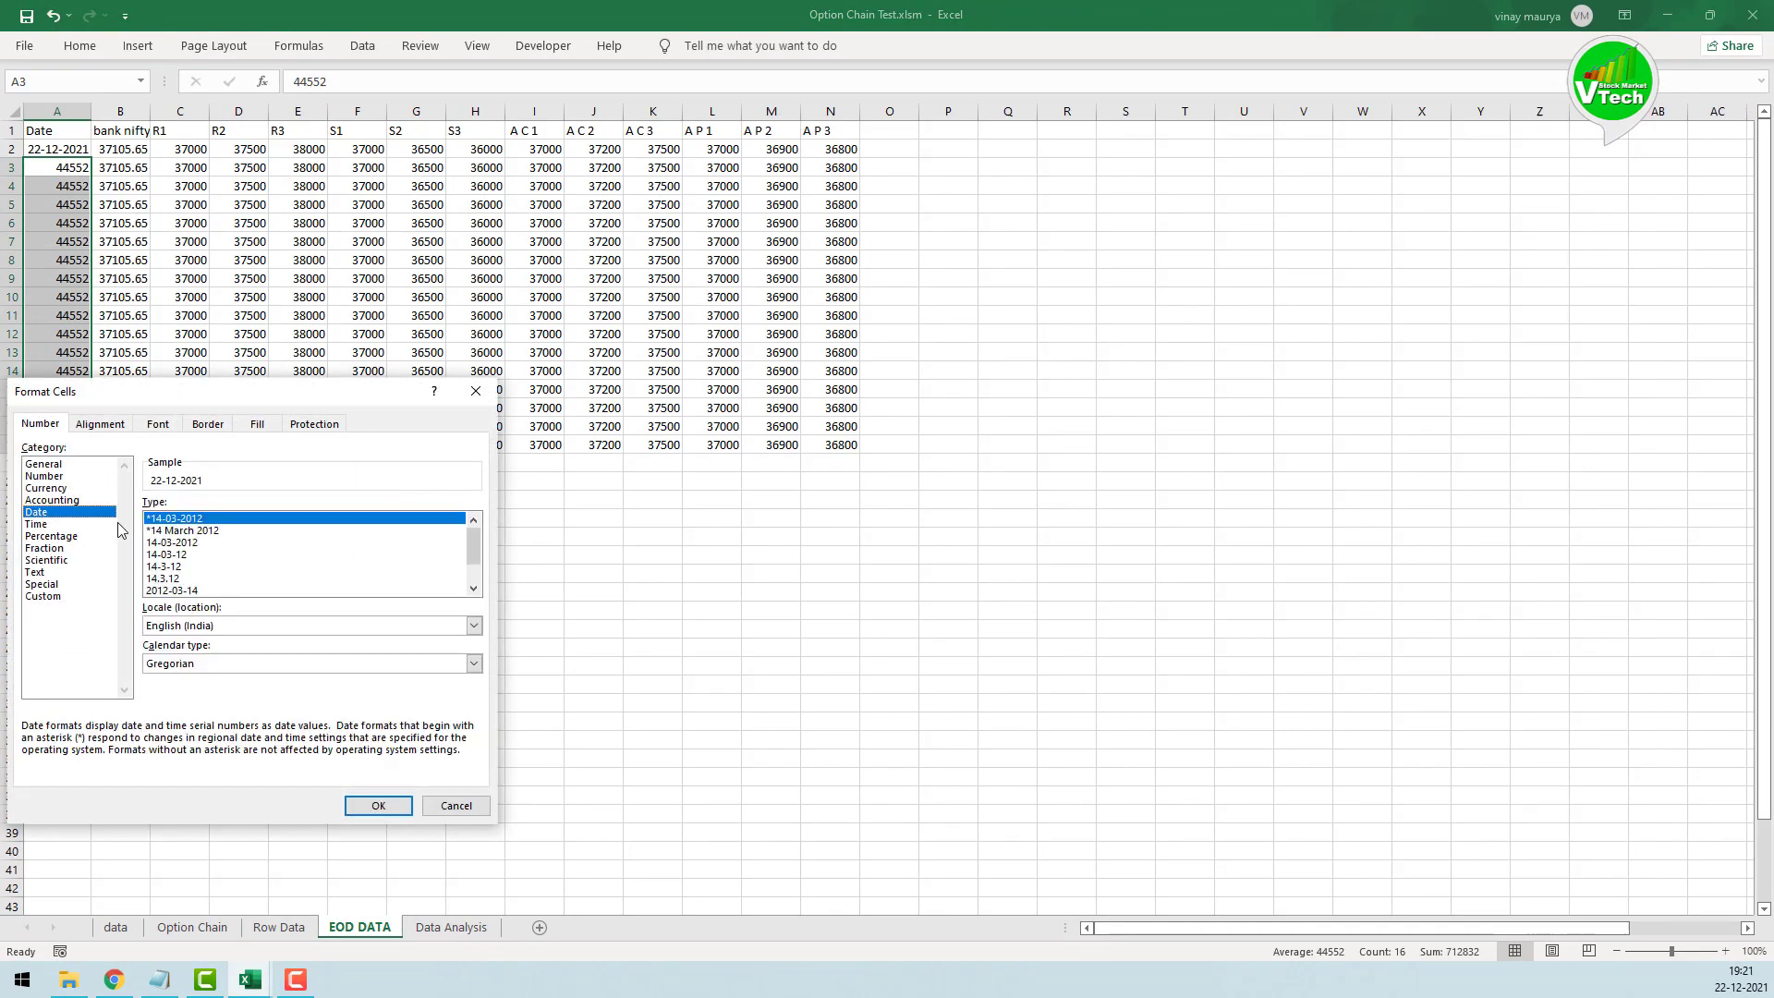
click(378, 805)
Step: Return to the code and add Call eodrowd at the end of the eod macro
mouse_move(249, 979)
click(360, 925)
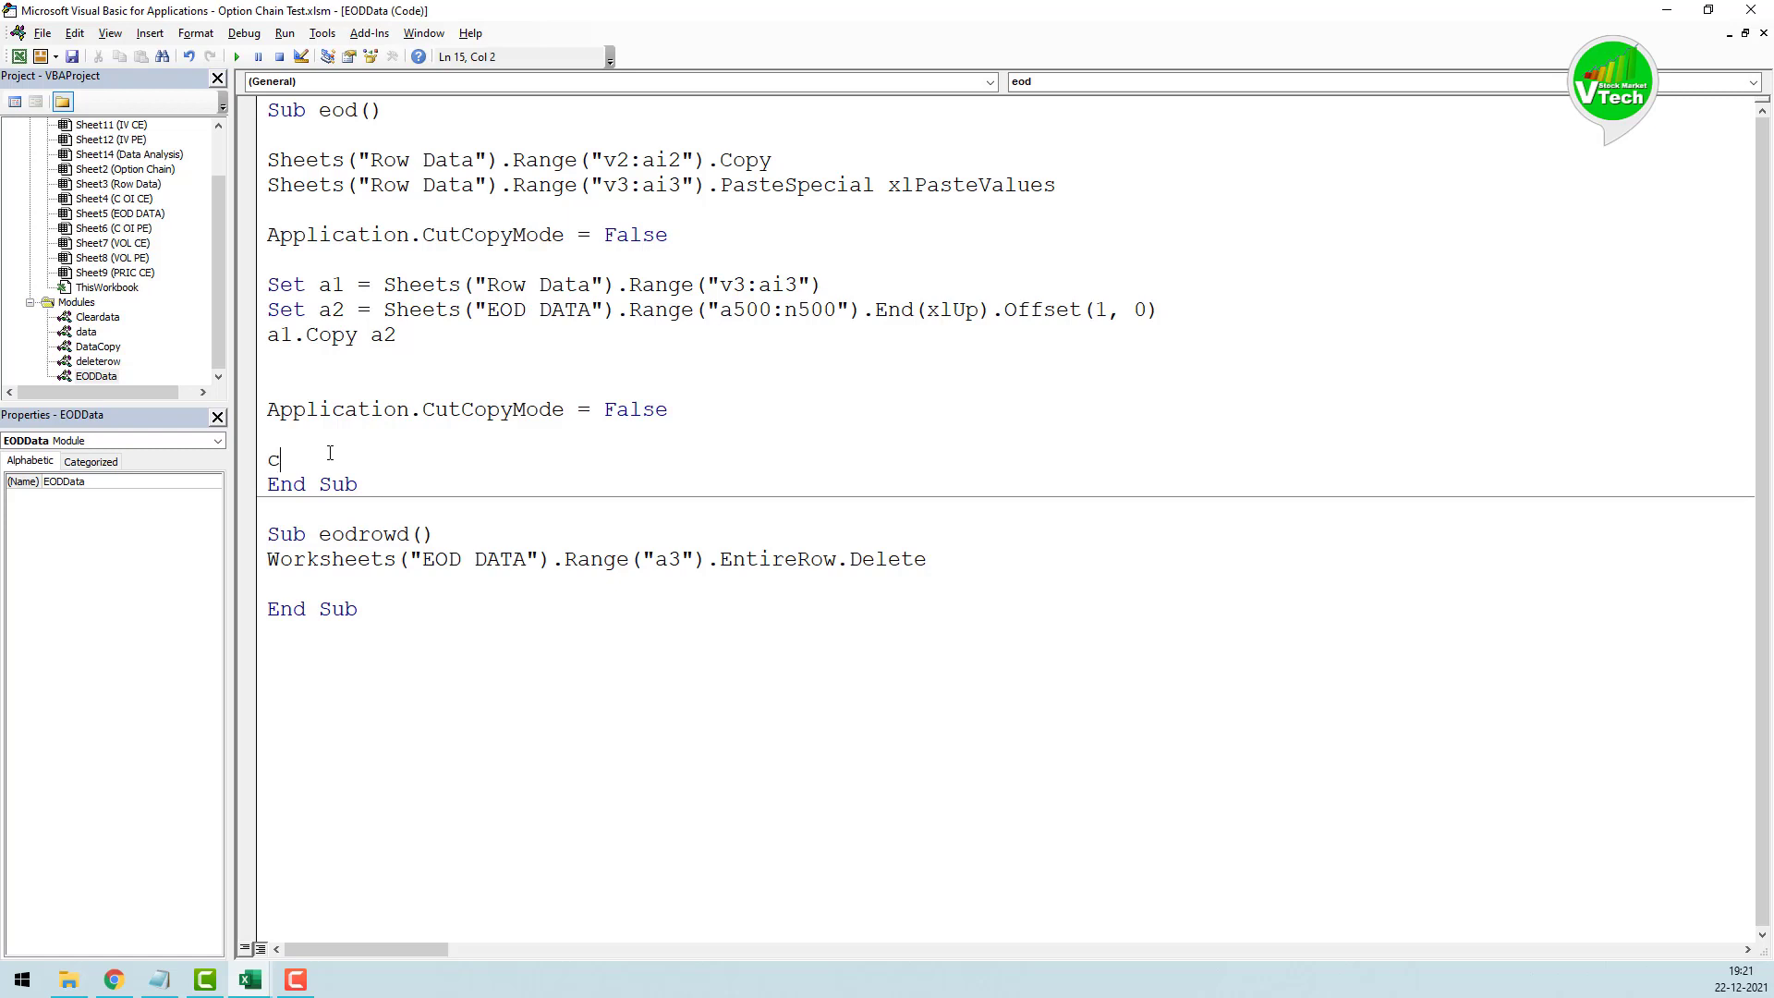
text(all eodrowd)
key(Return)
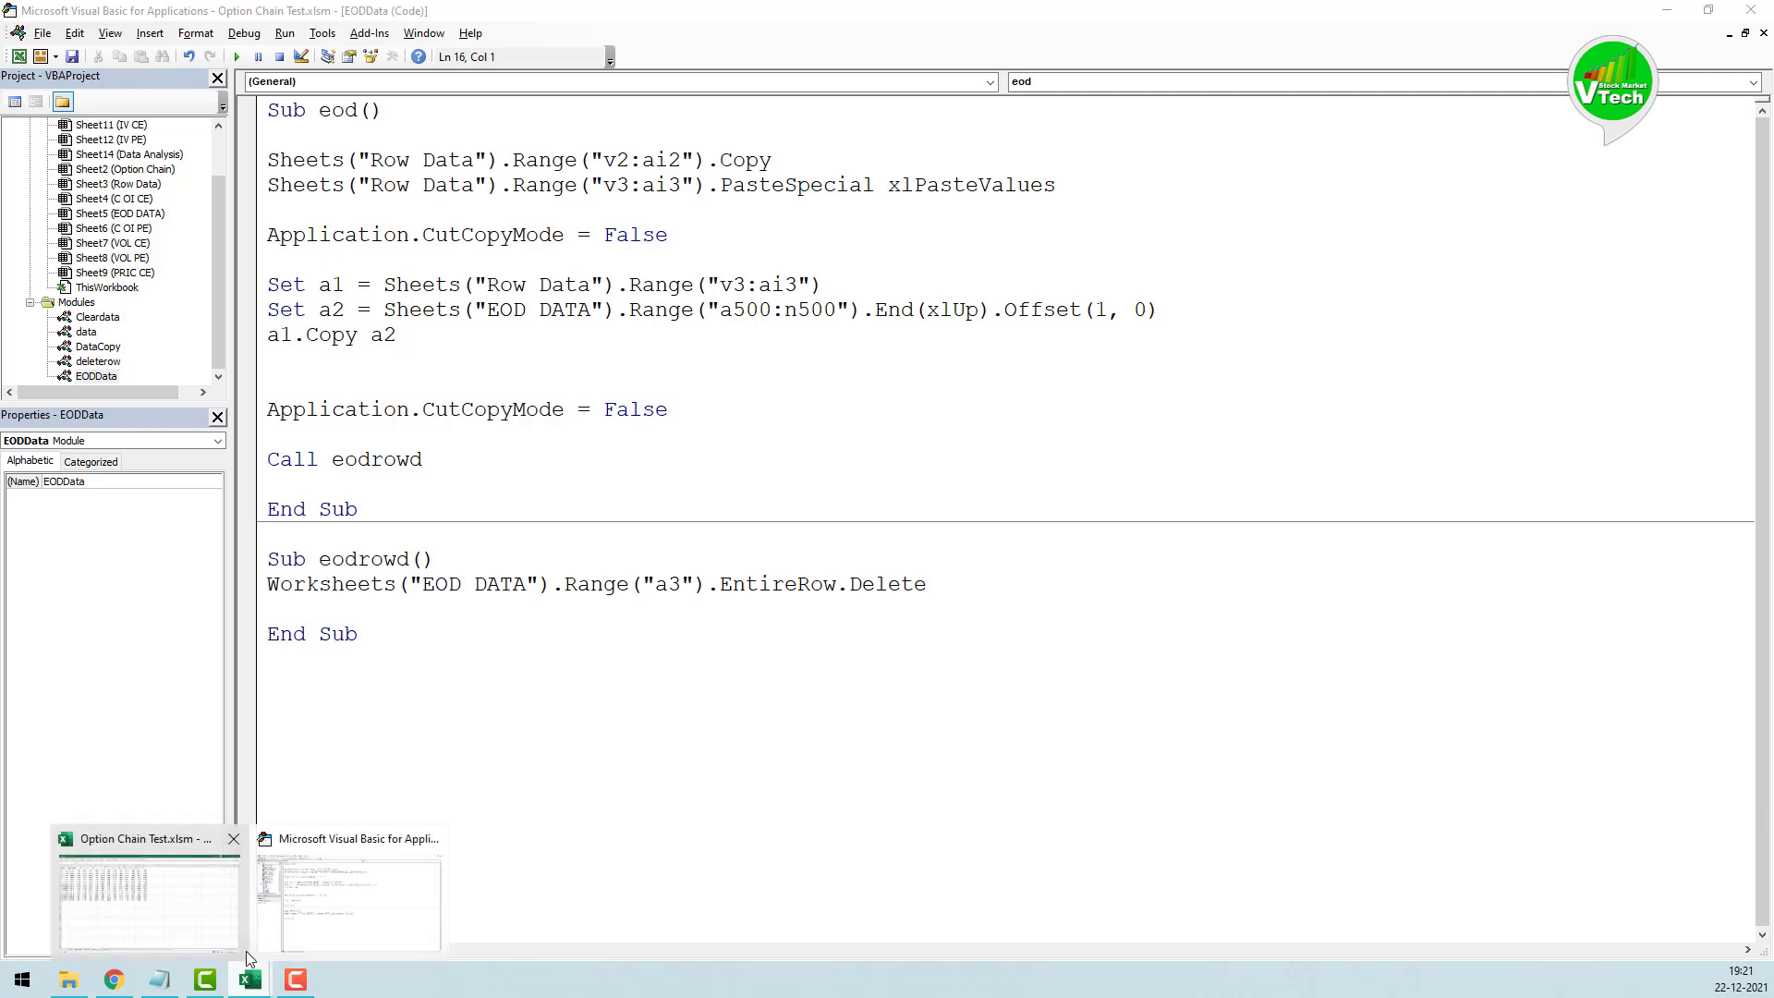
Step: Check the first data rows on EOD DATA and change the range in the eodrowd delete line to a2
click(148, 892)
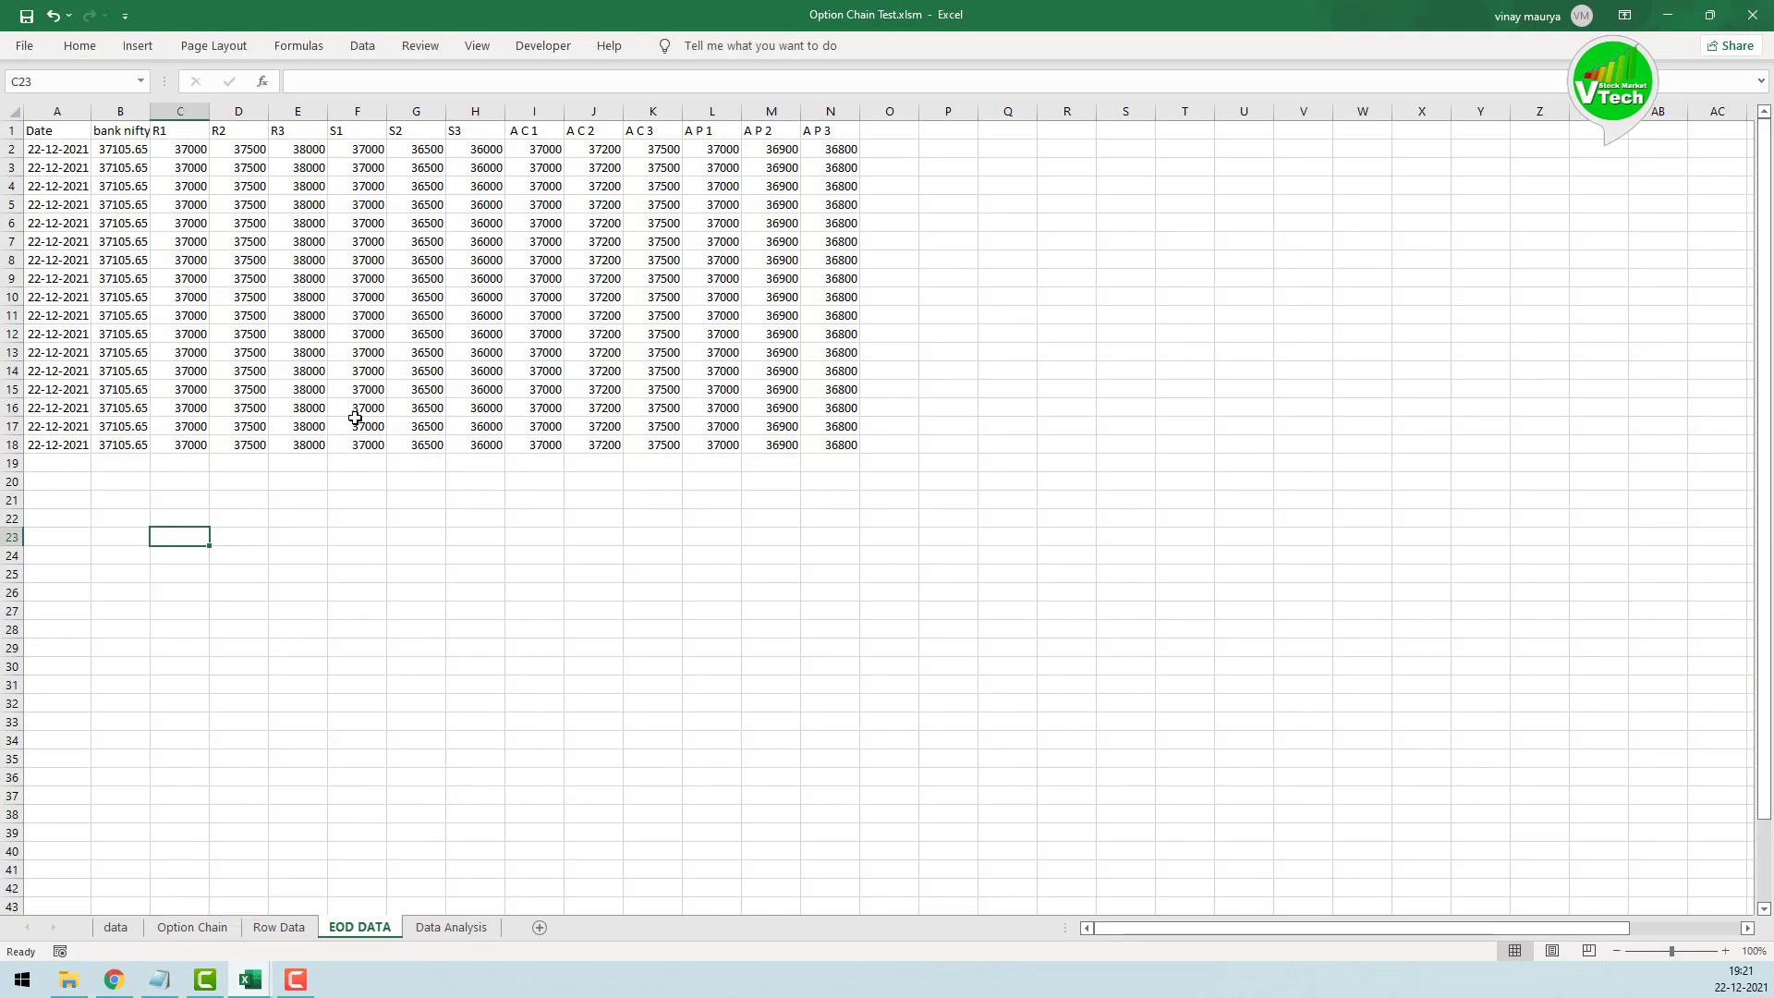
click(42, 168)
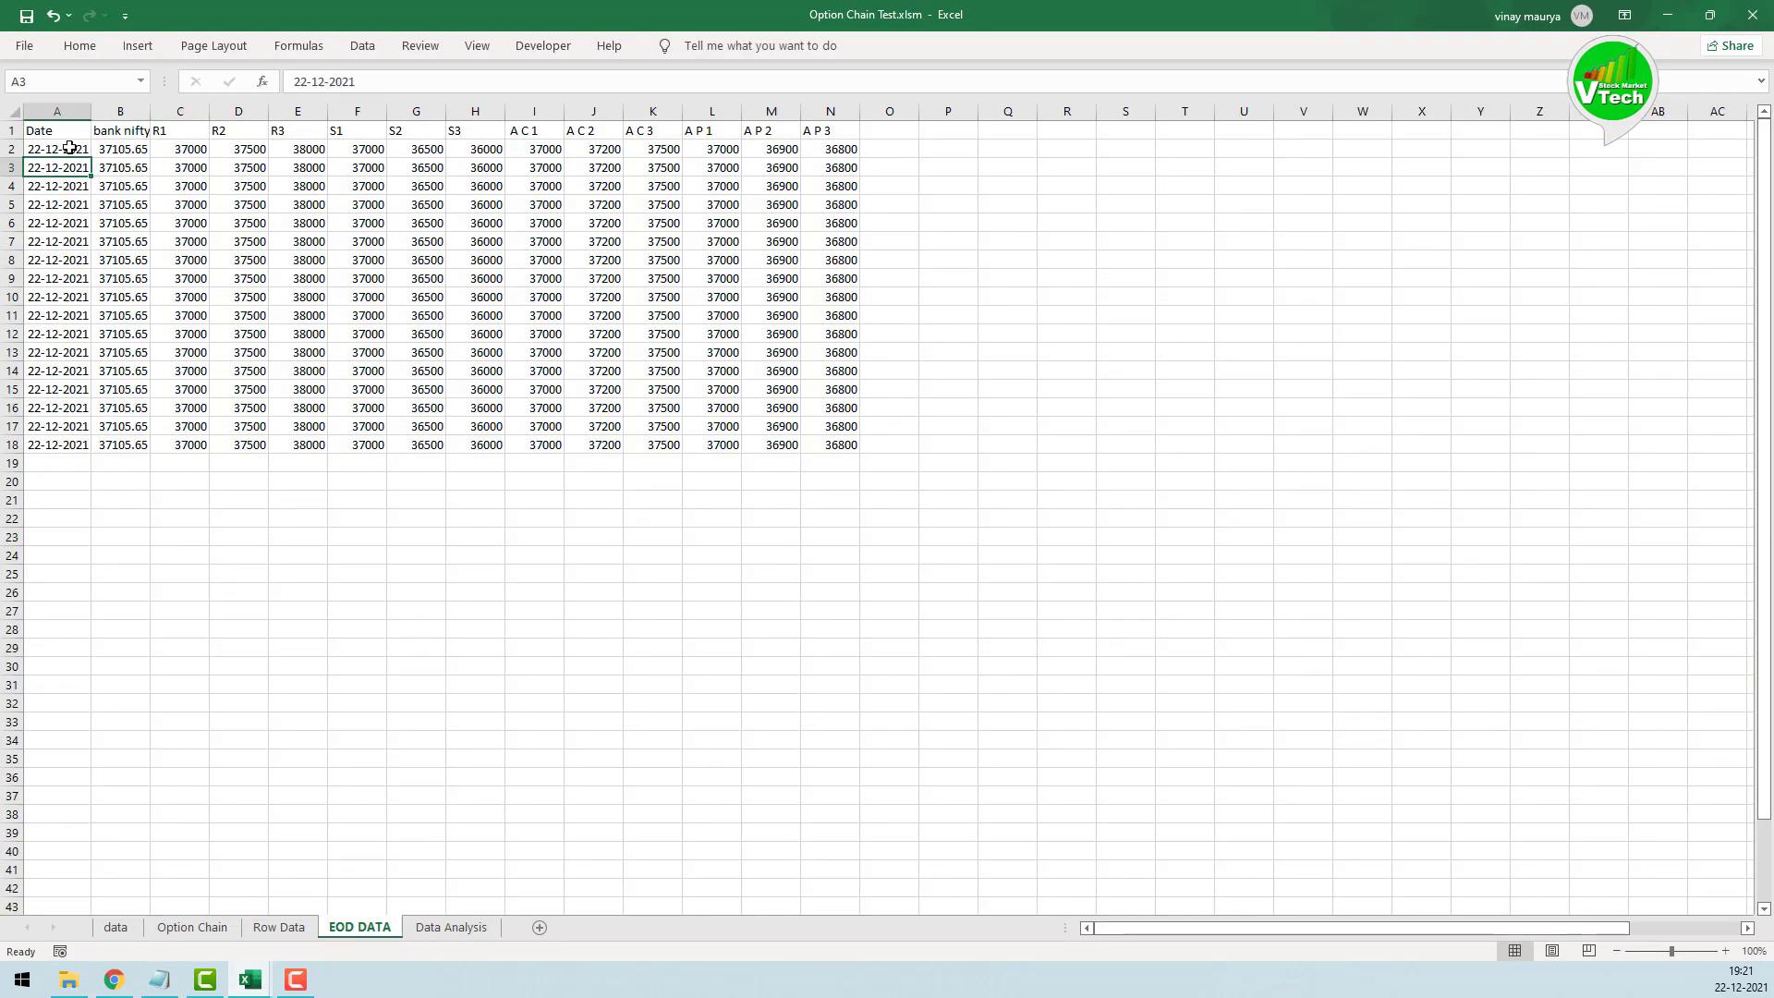
mouse_move(250, 979)
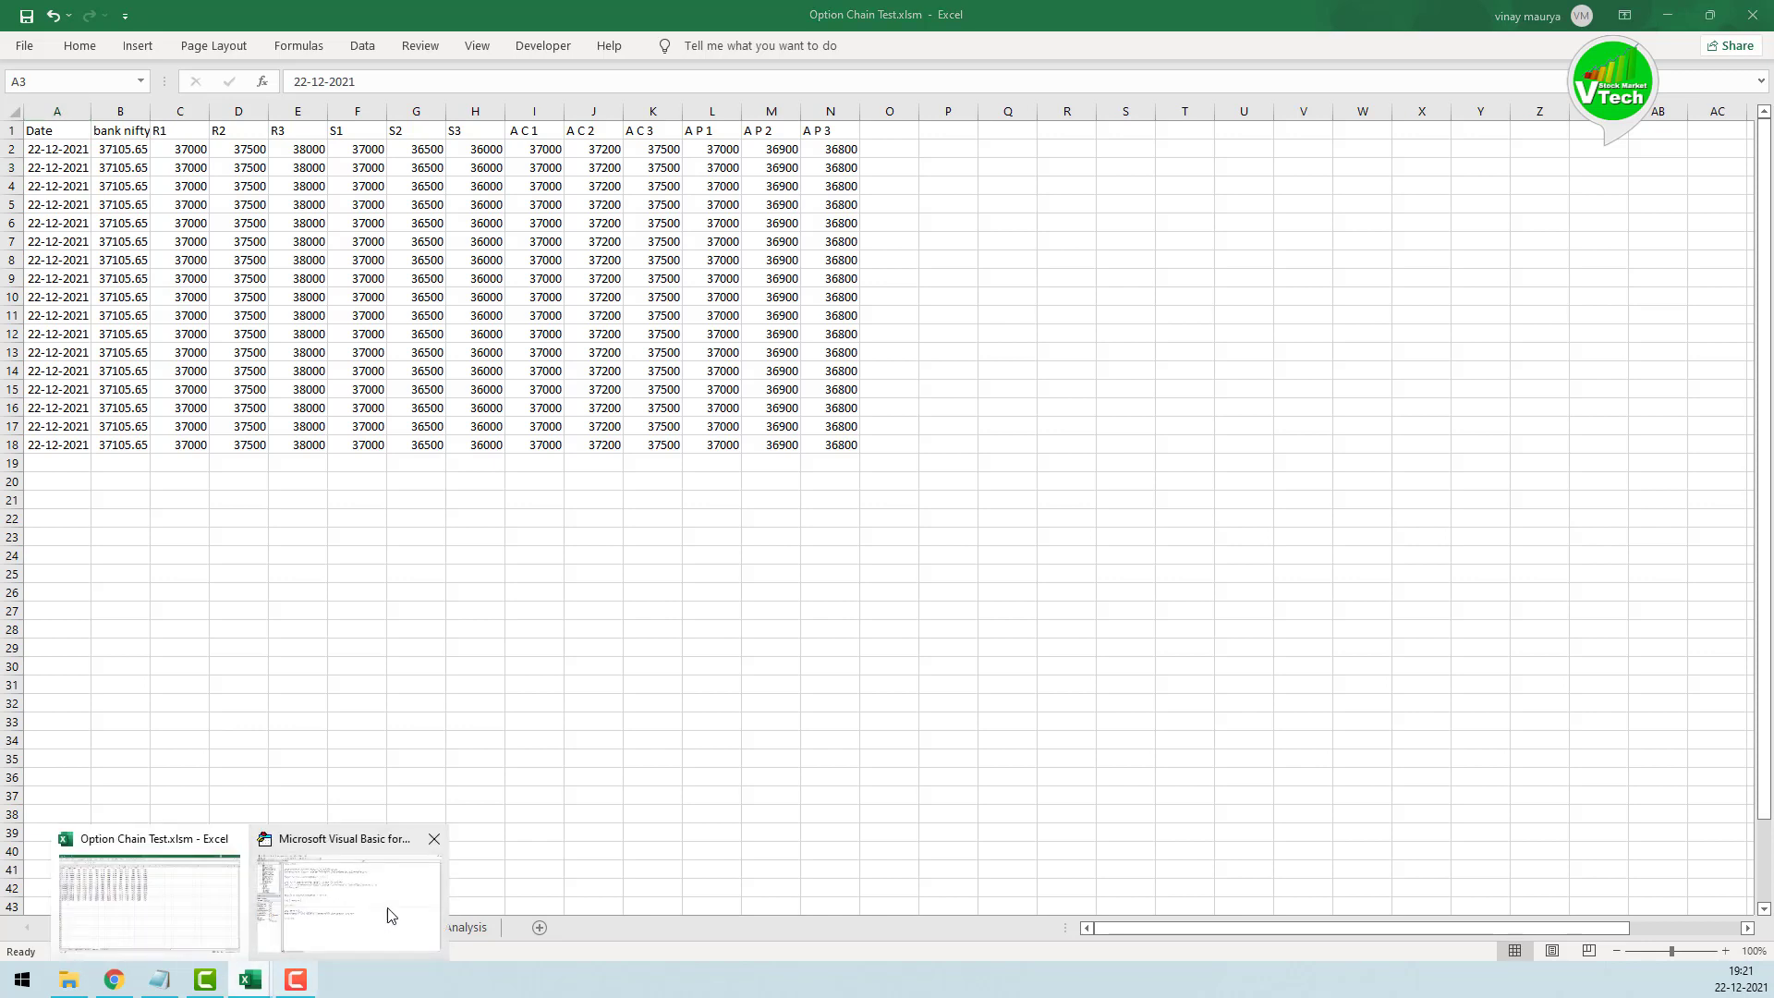
click(371, 880)
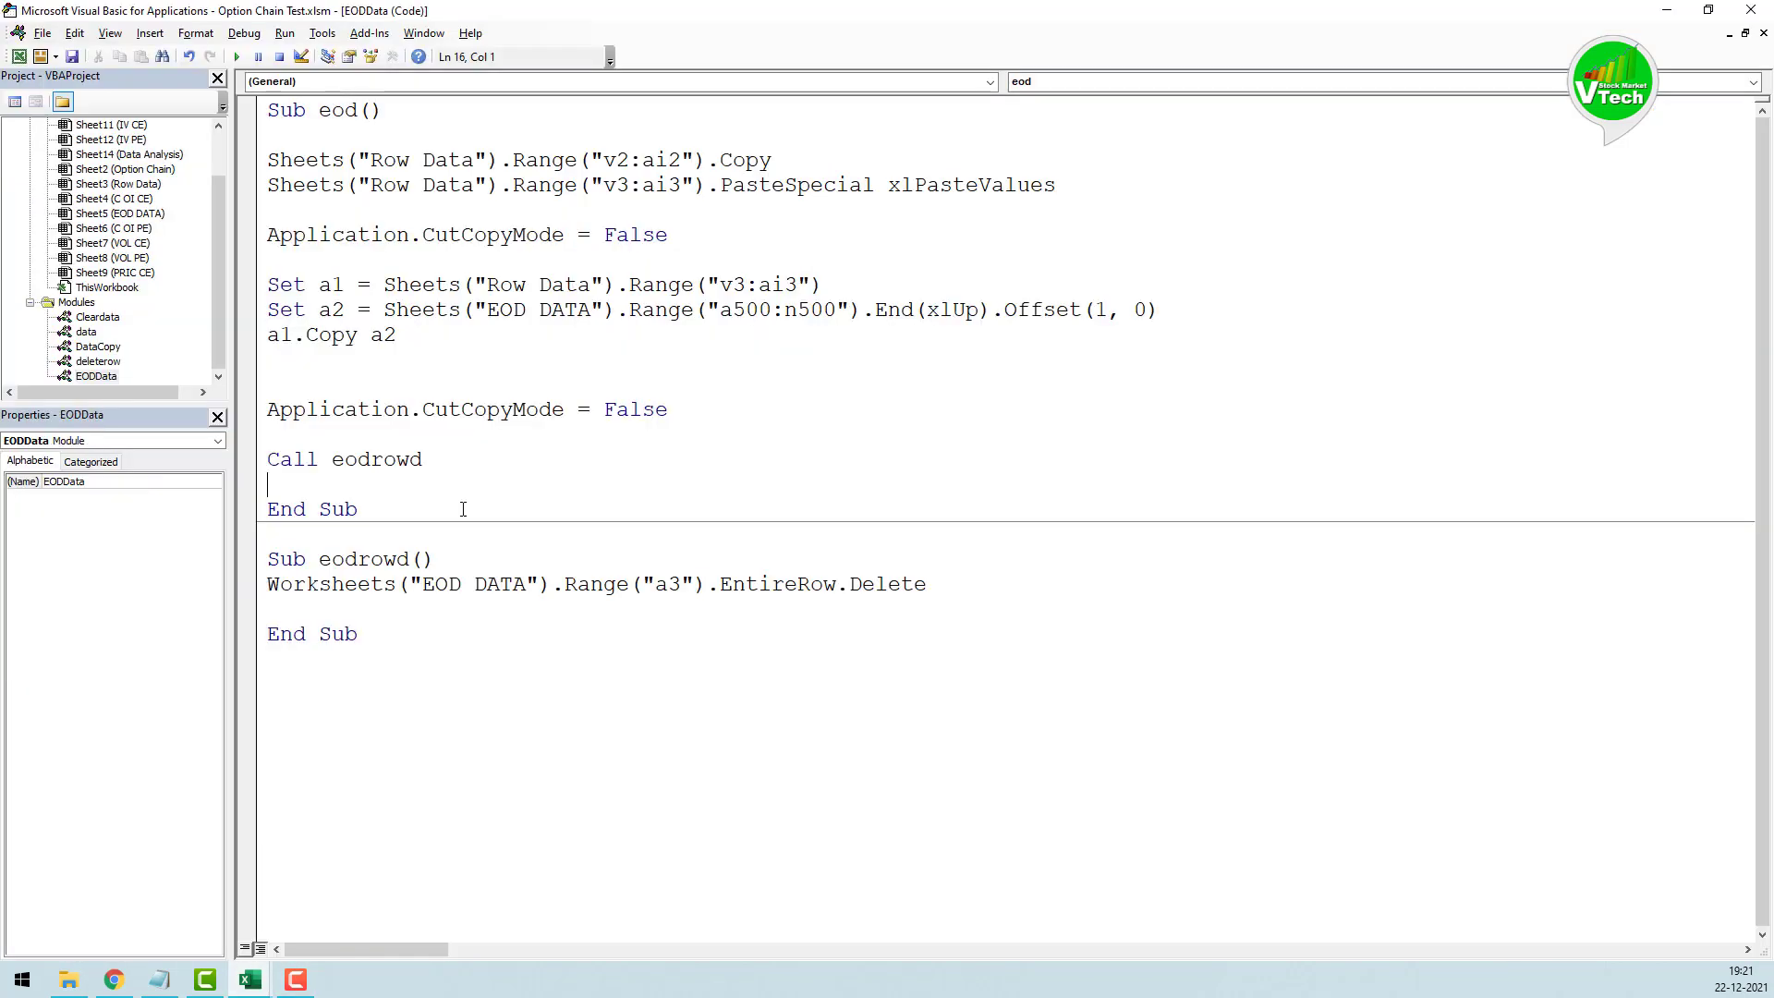
click(677, 584)
key(BackSpace)
text(2)
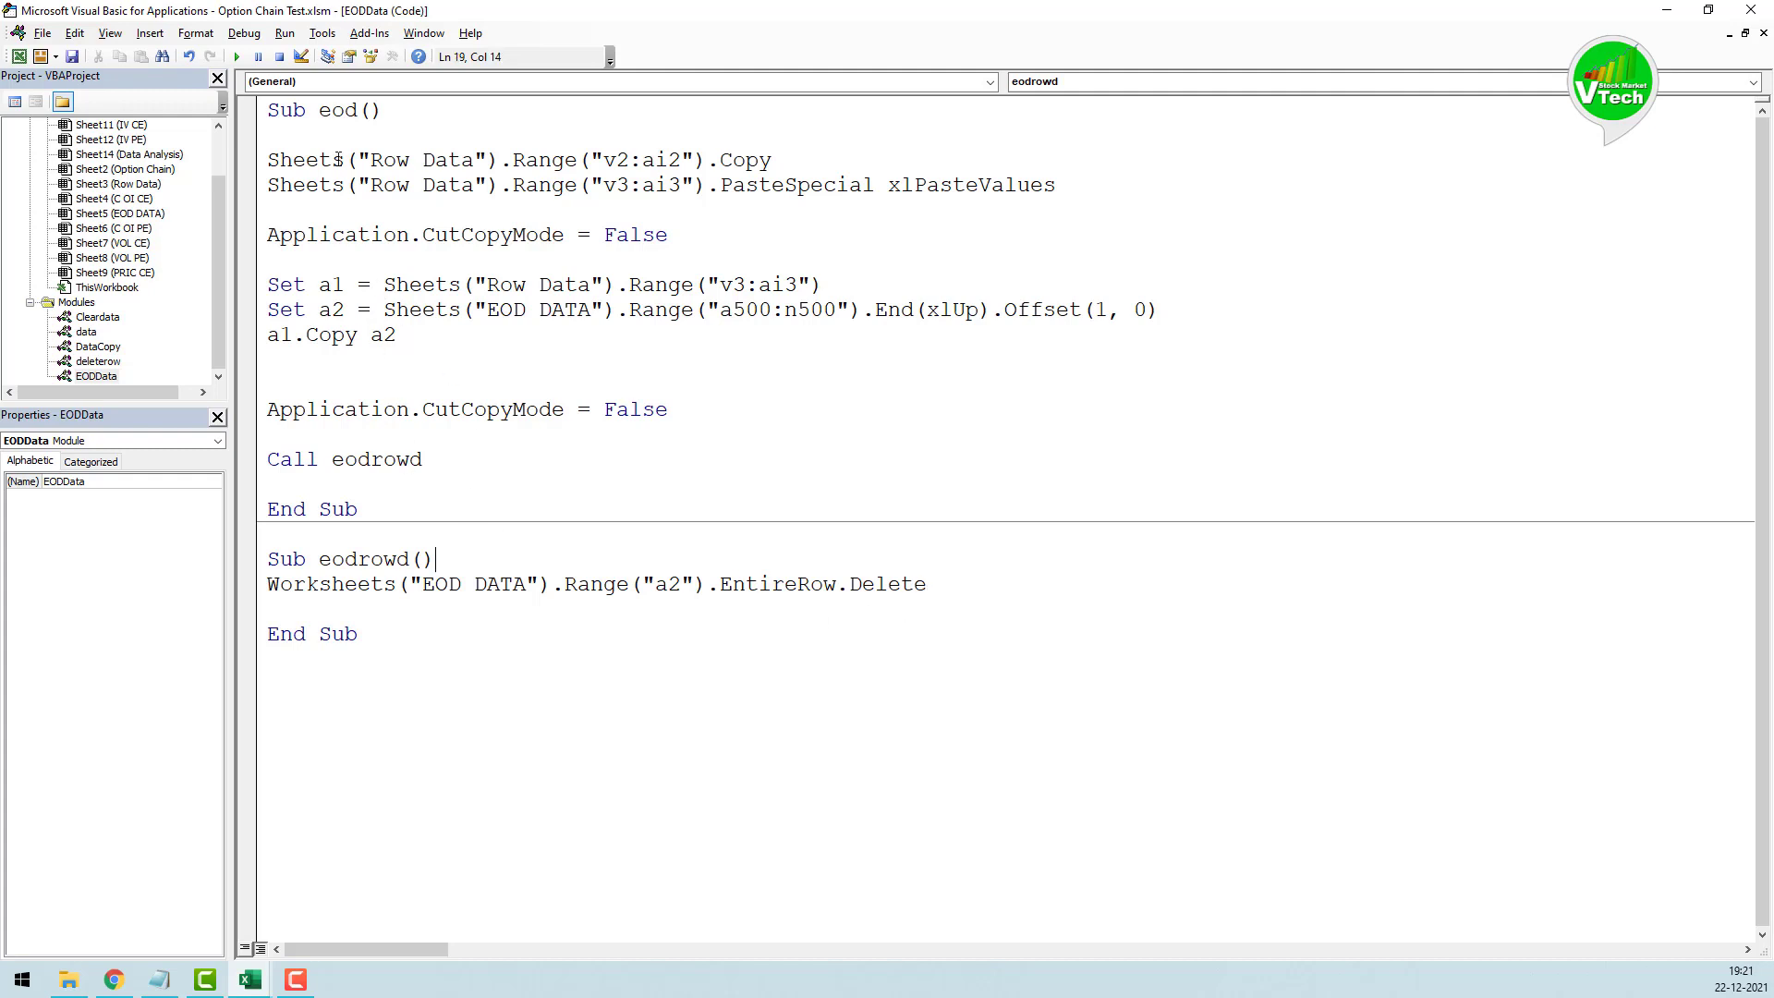
Step: Run the eodrowd macro and fill cell A2 on the EOD DATA sheet with yellow
click(238, 58)
click(249, 981)
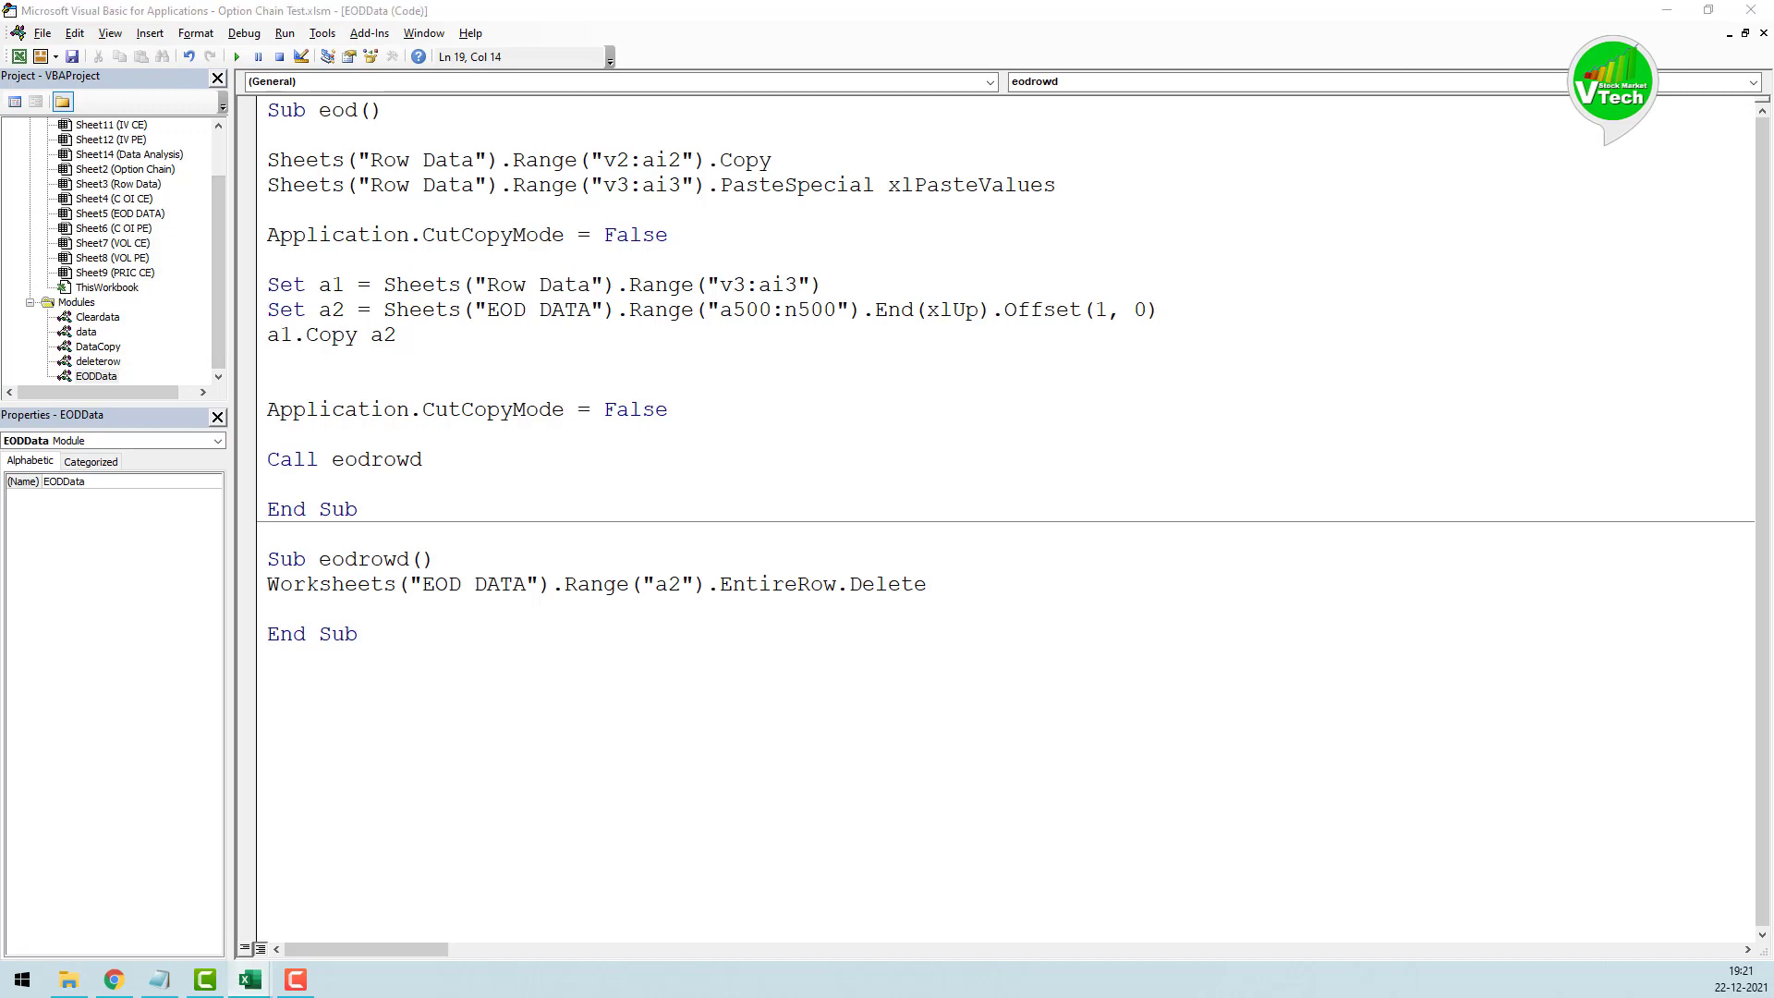
click(148, 887)
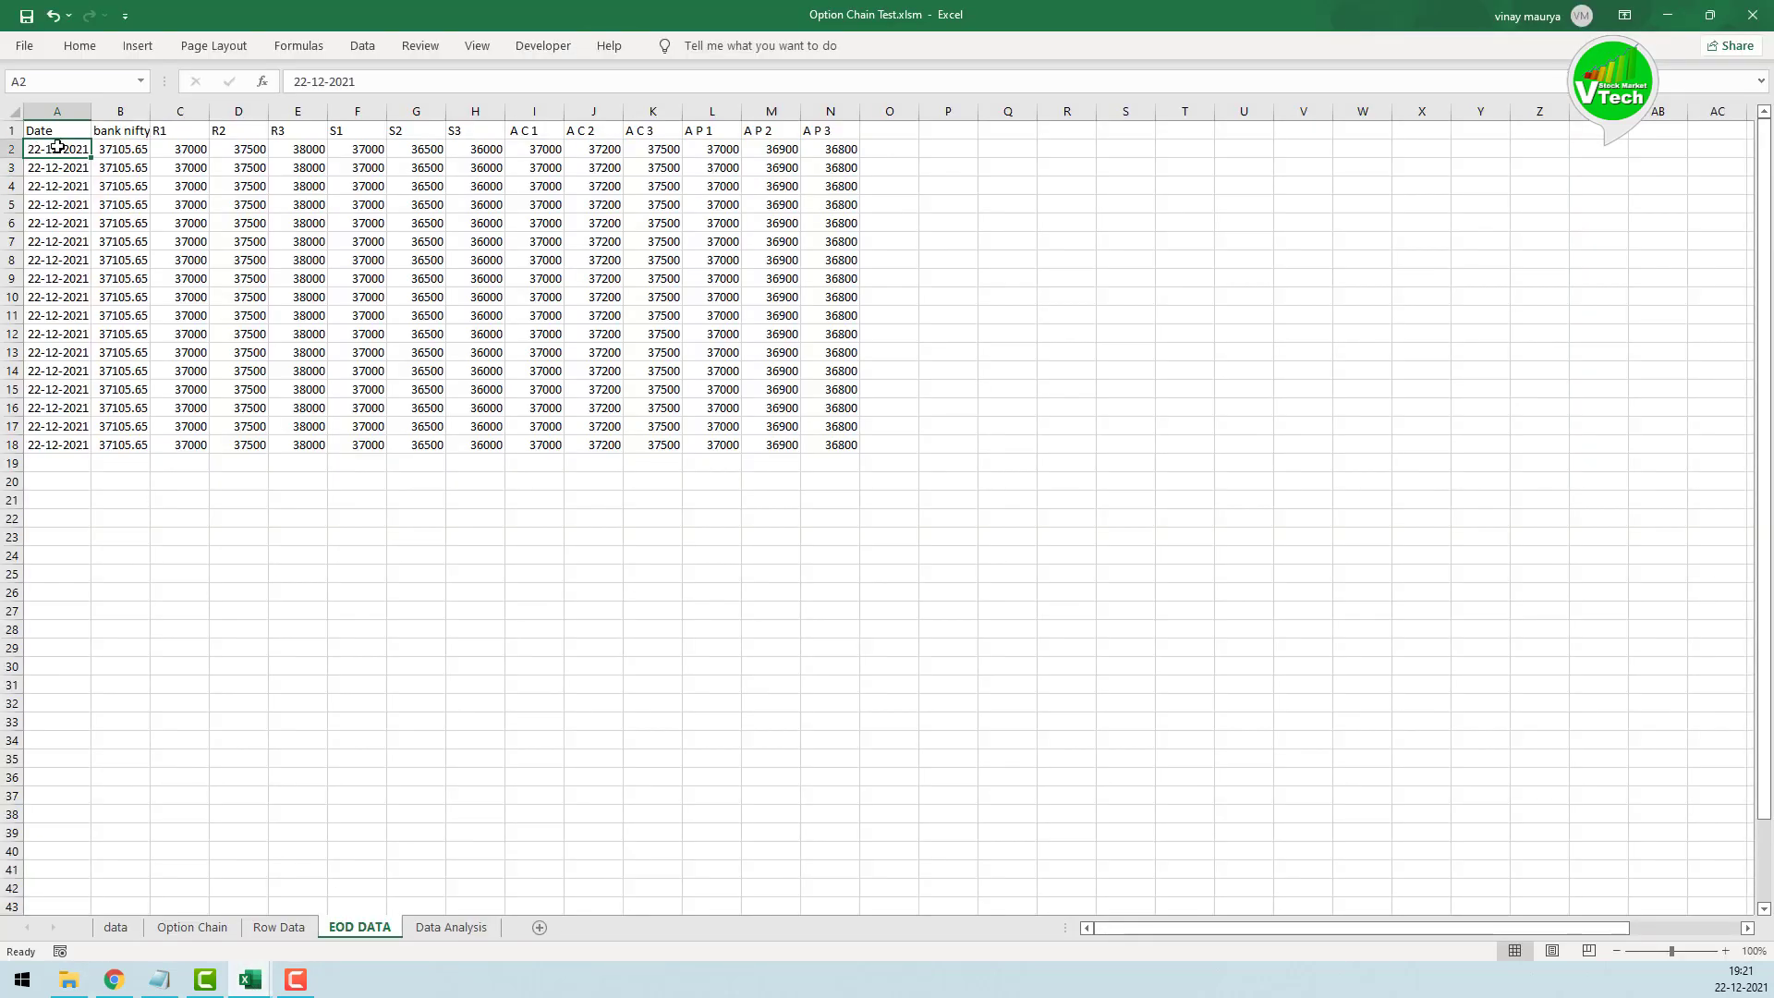
click(79, 45)
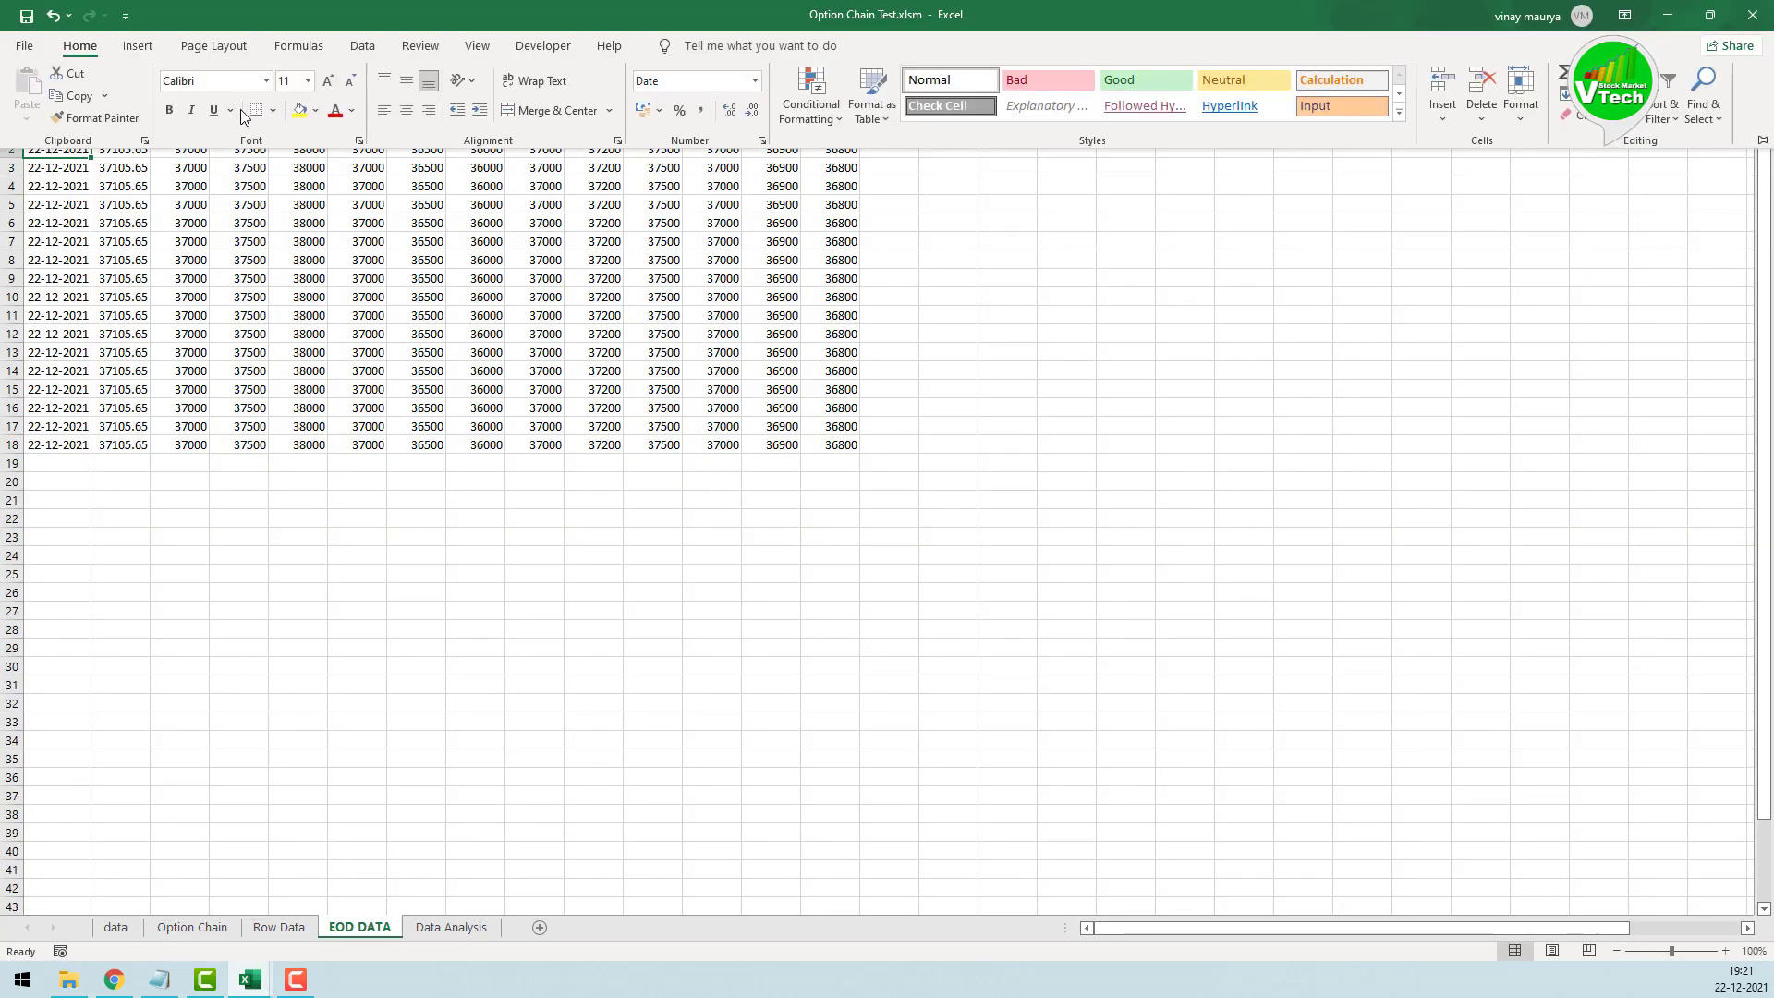
click(235, 354)
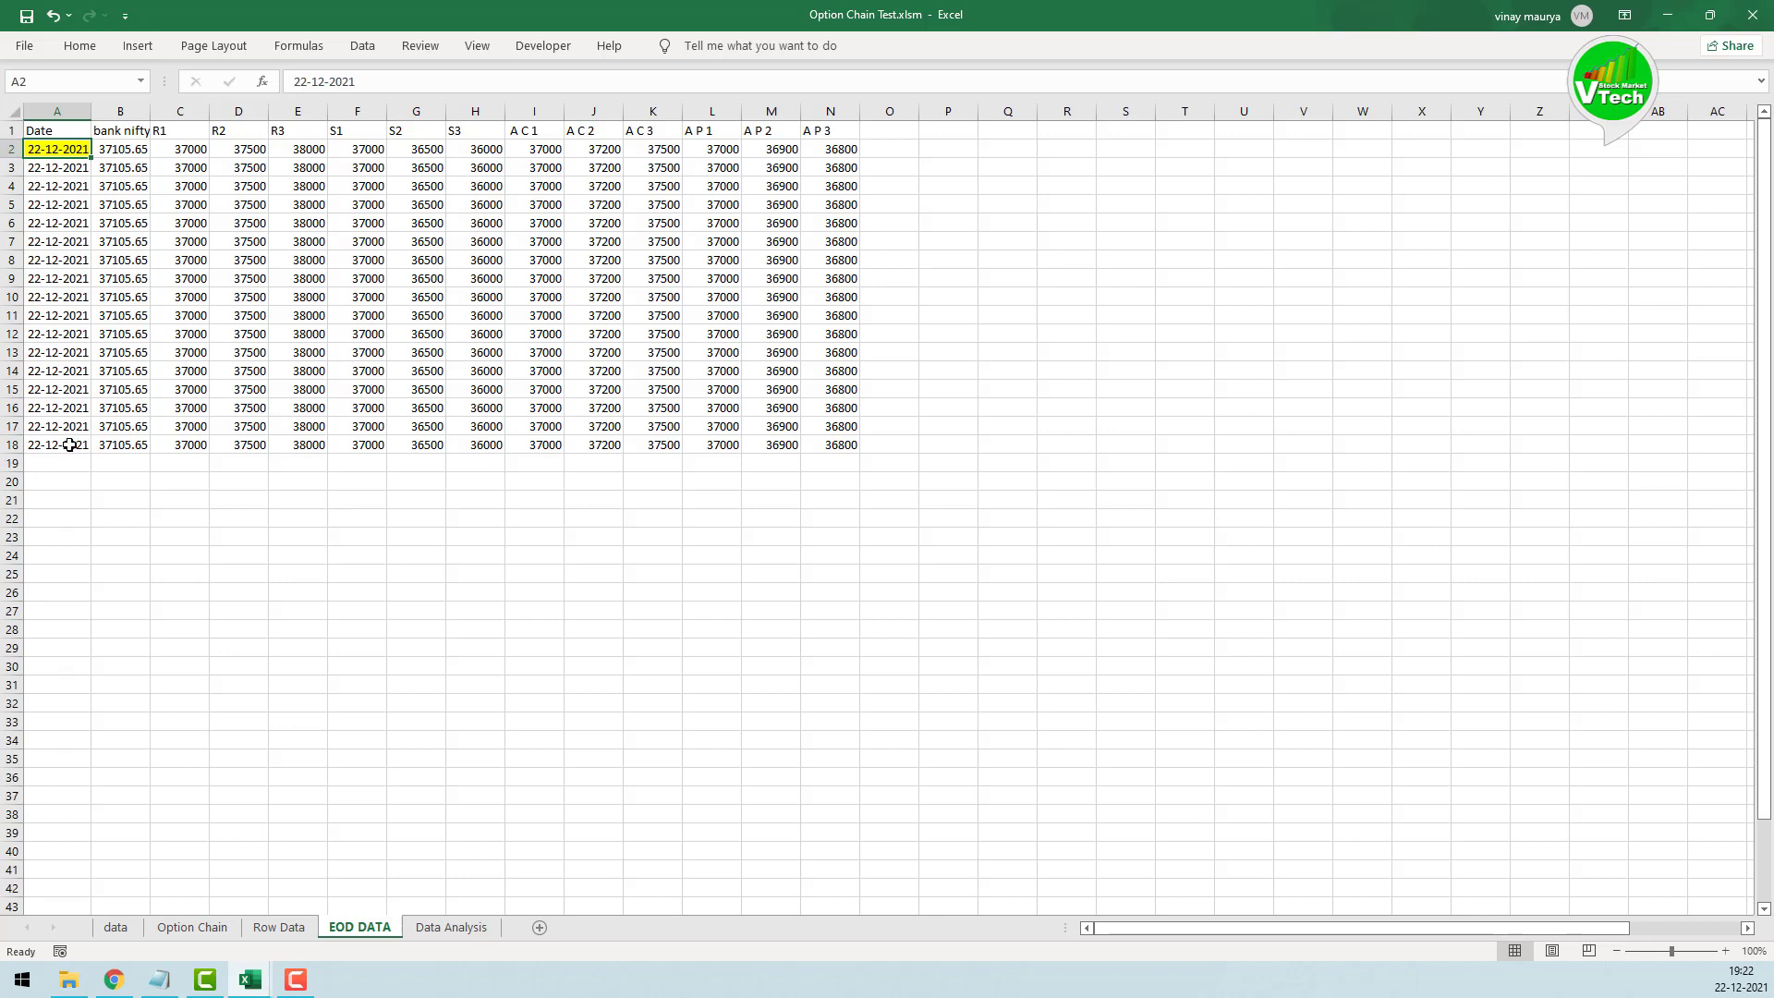
Step: Run the eod macro from the code and check the first and last rows on the EOD DATA sheet
mouse_move(258, 981)
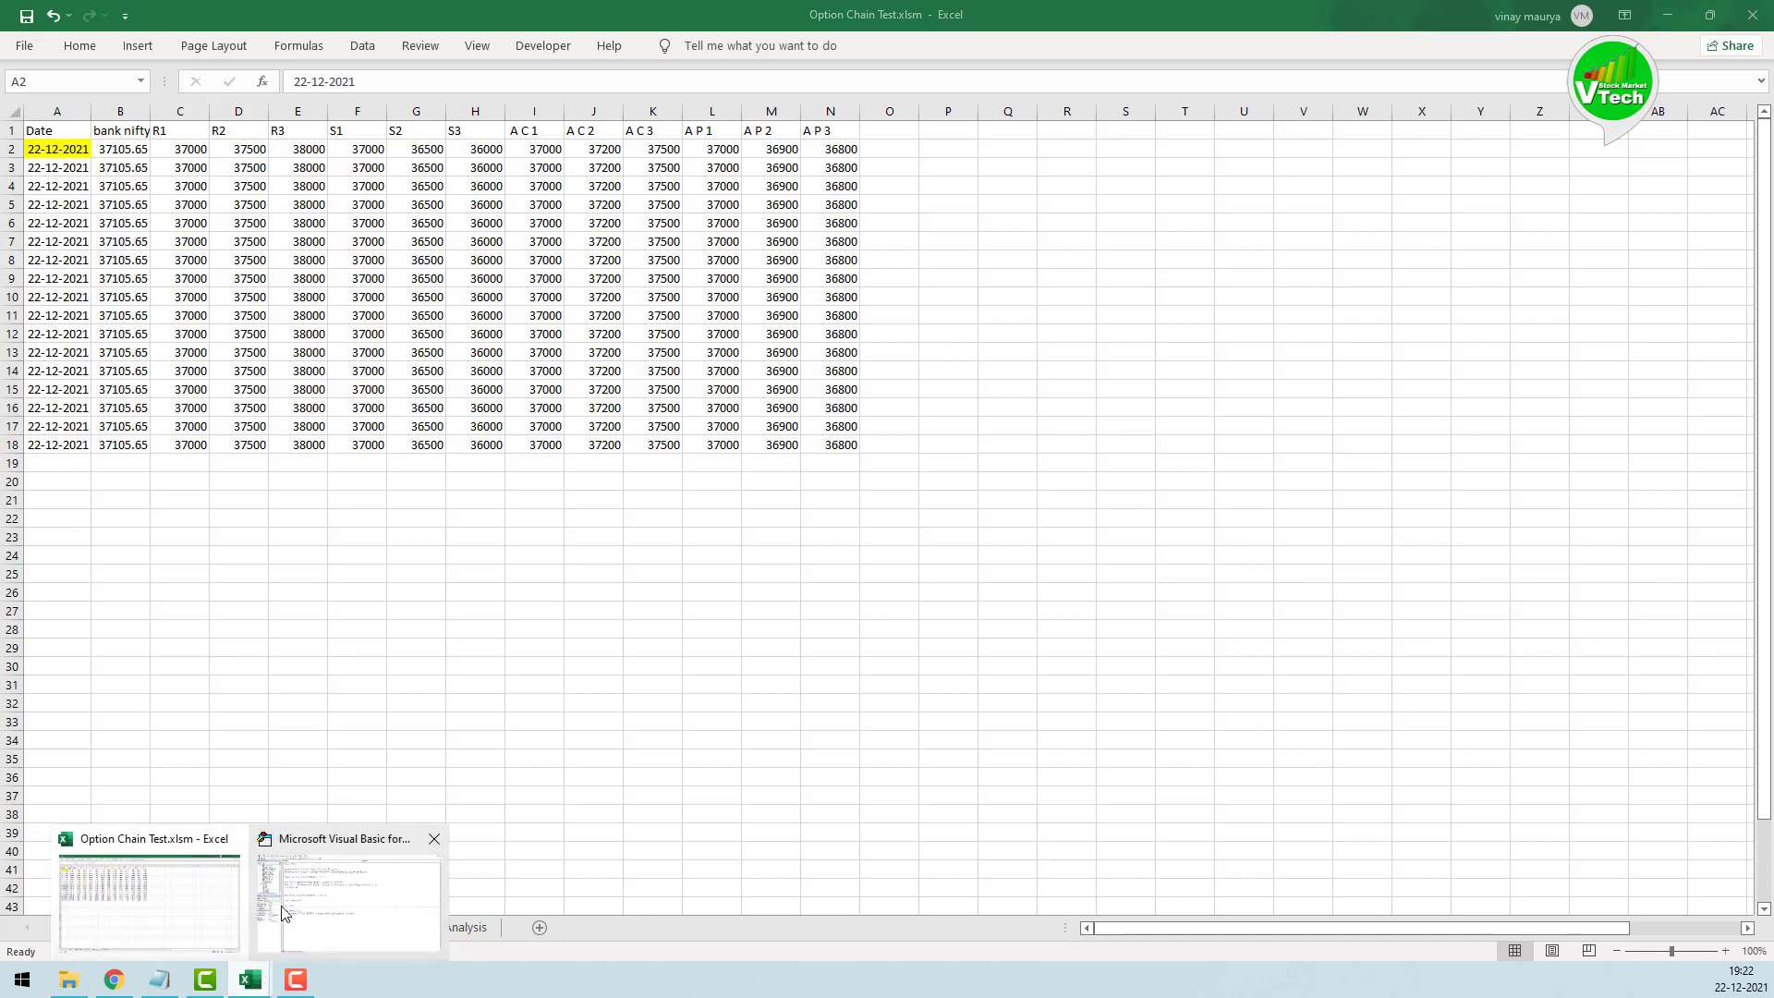
click(370, 885)
click(389, 112)
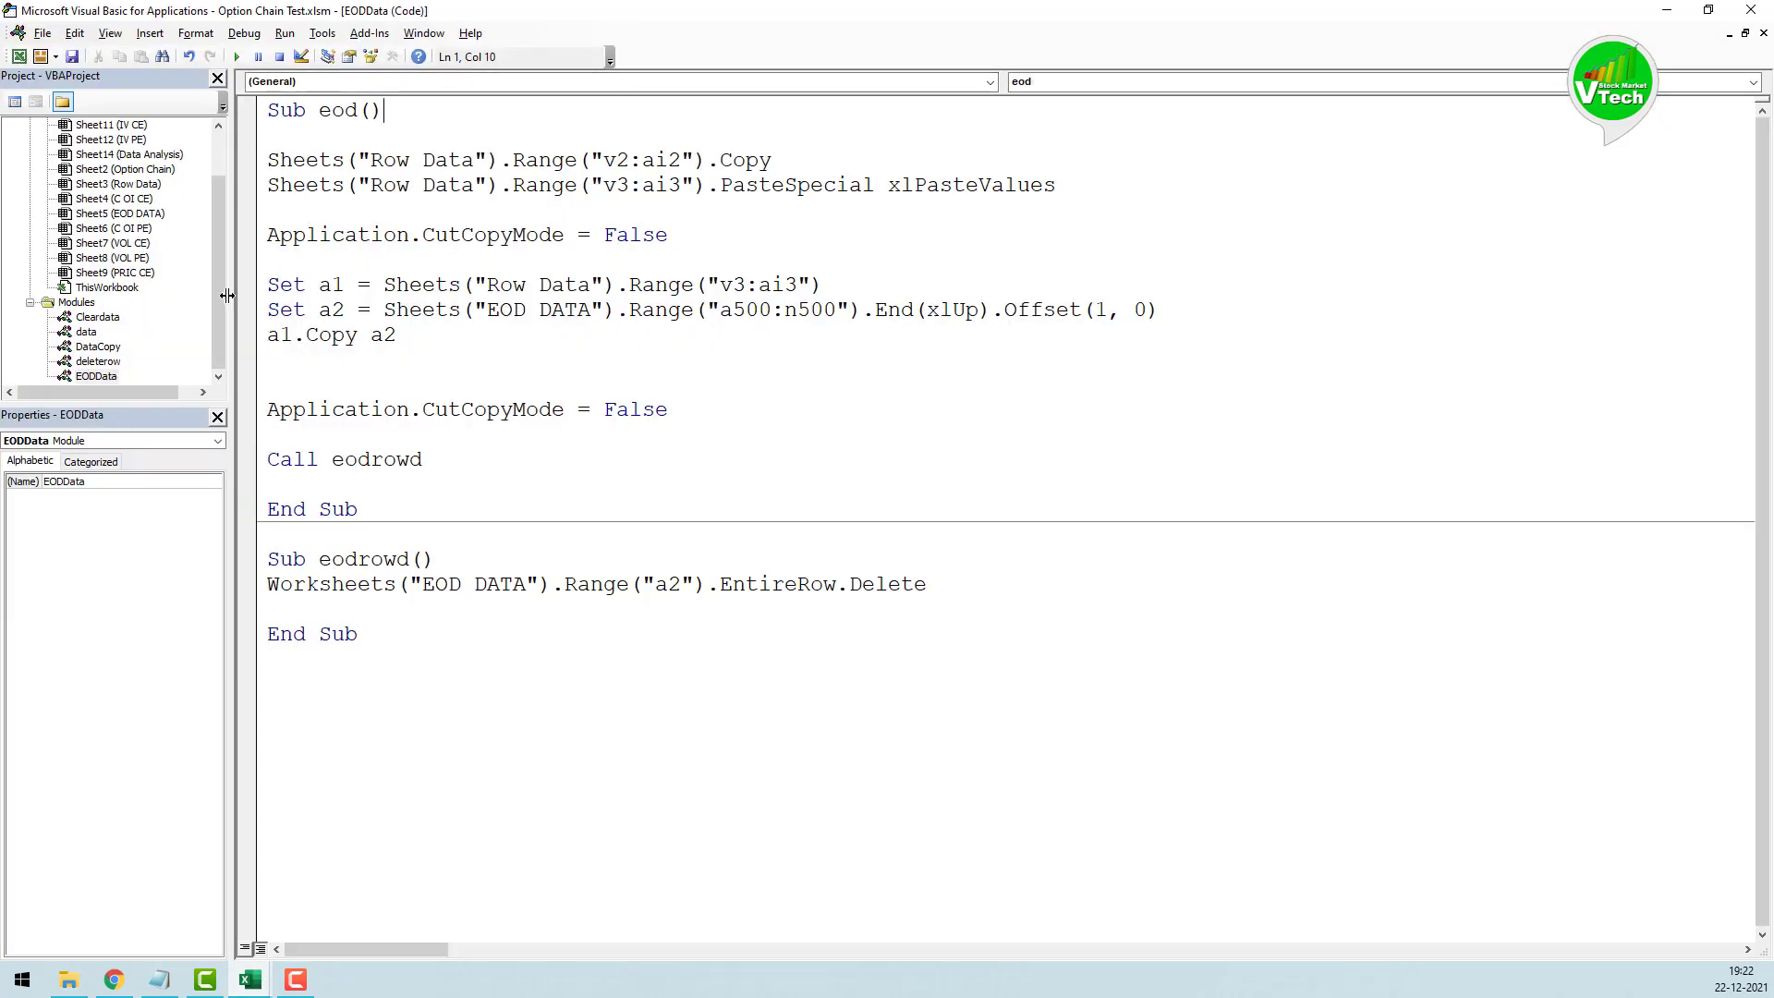
click(252, 979)
click(324, 927)
click(252, 980)
click(175, 935)
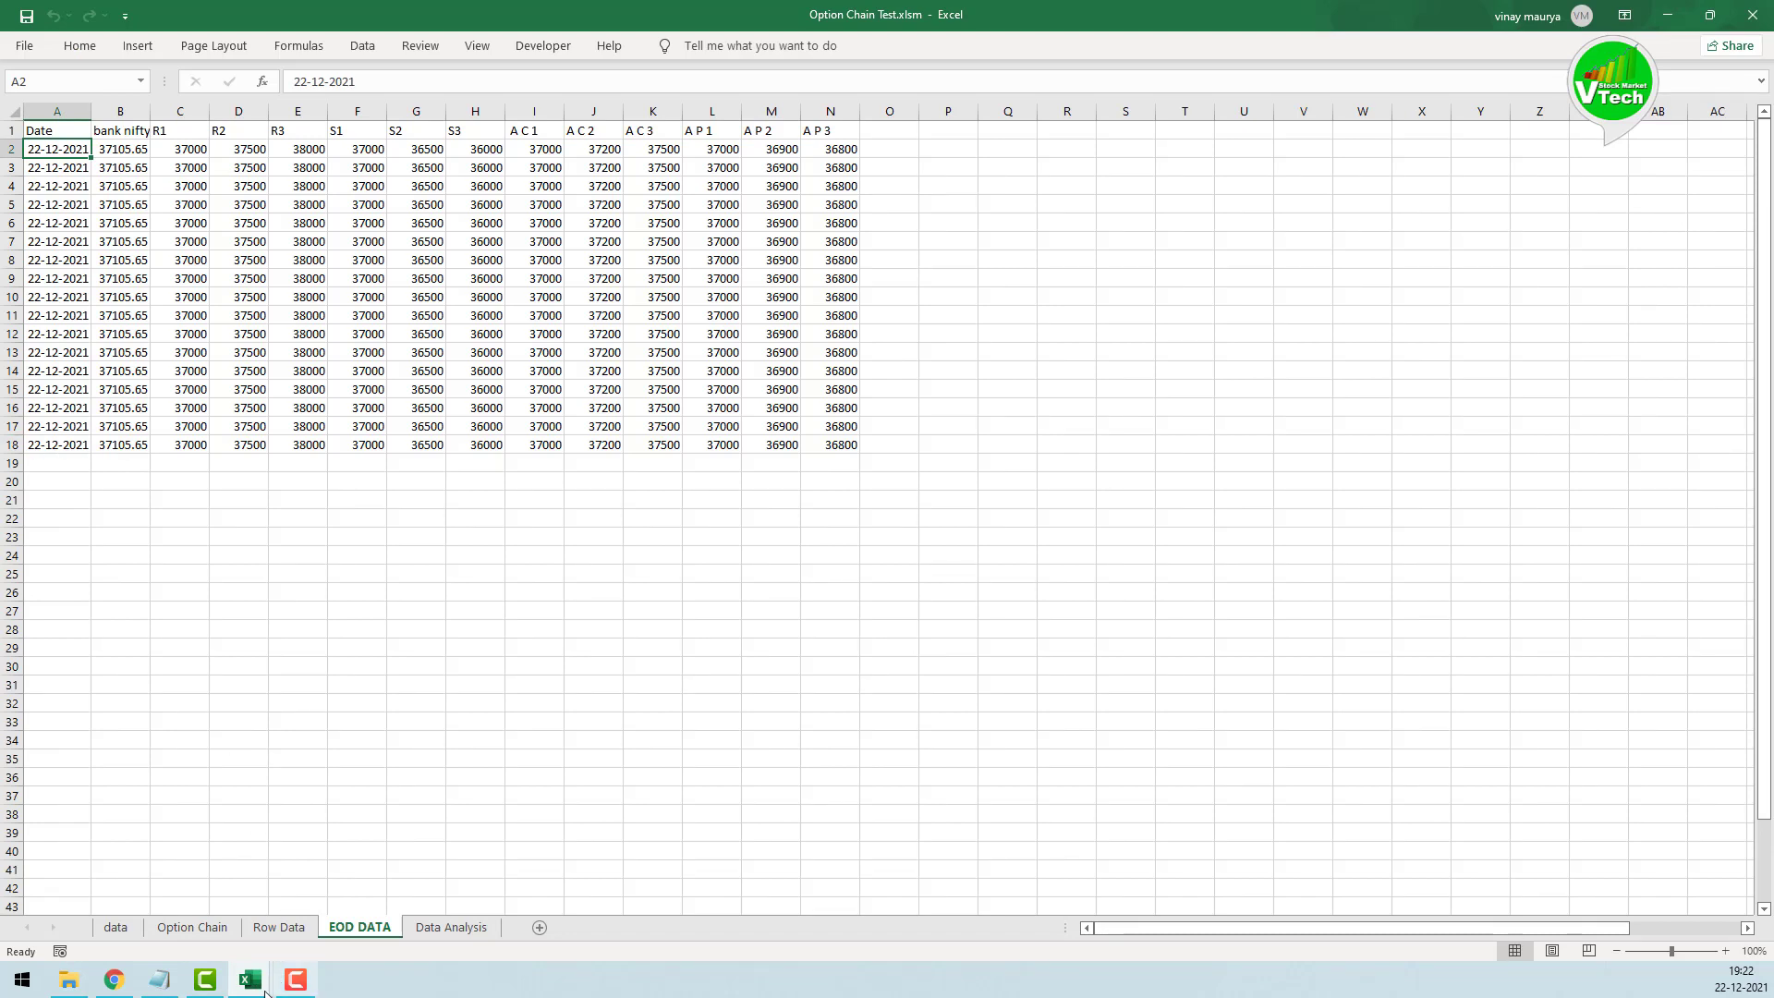
Step: Open the DataCopy module and add Call eod after Call deleter in the datacopyo macro
mouse_move(252, 979)
click(305, 901)
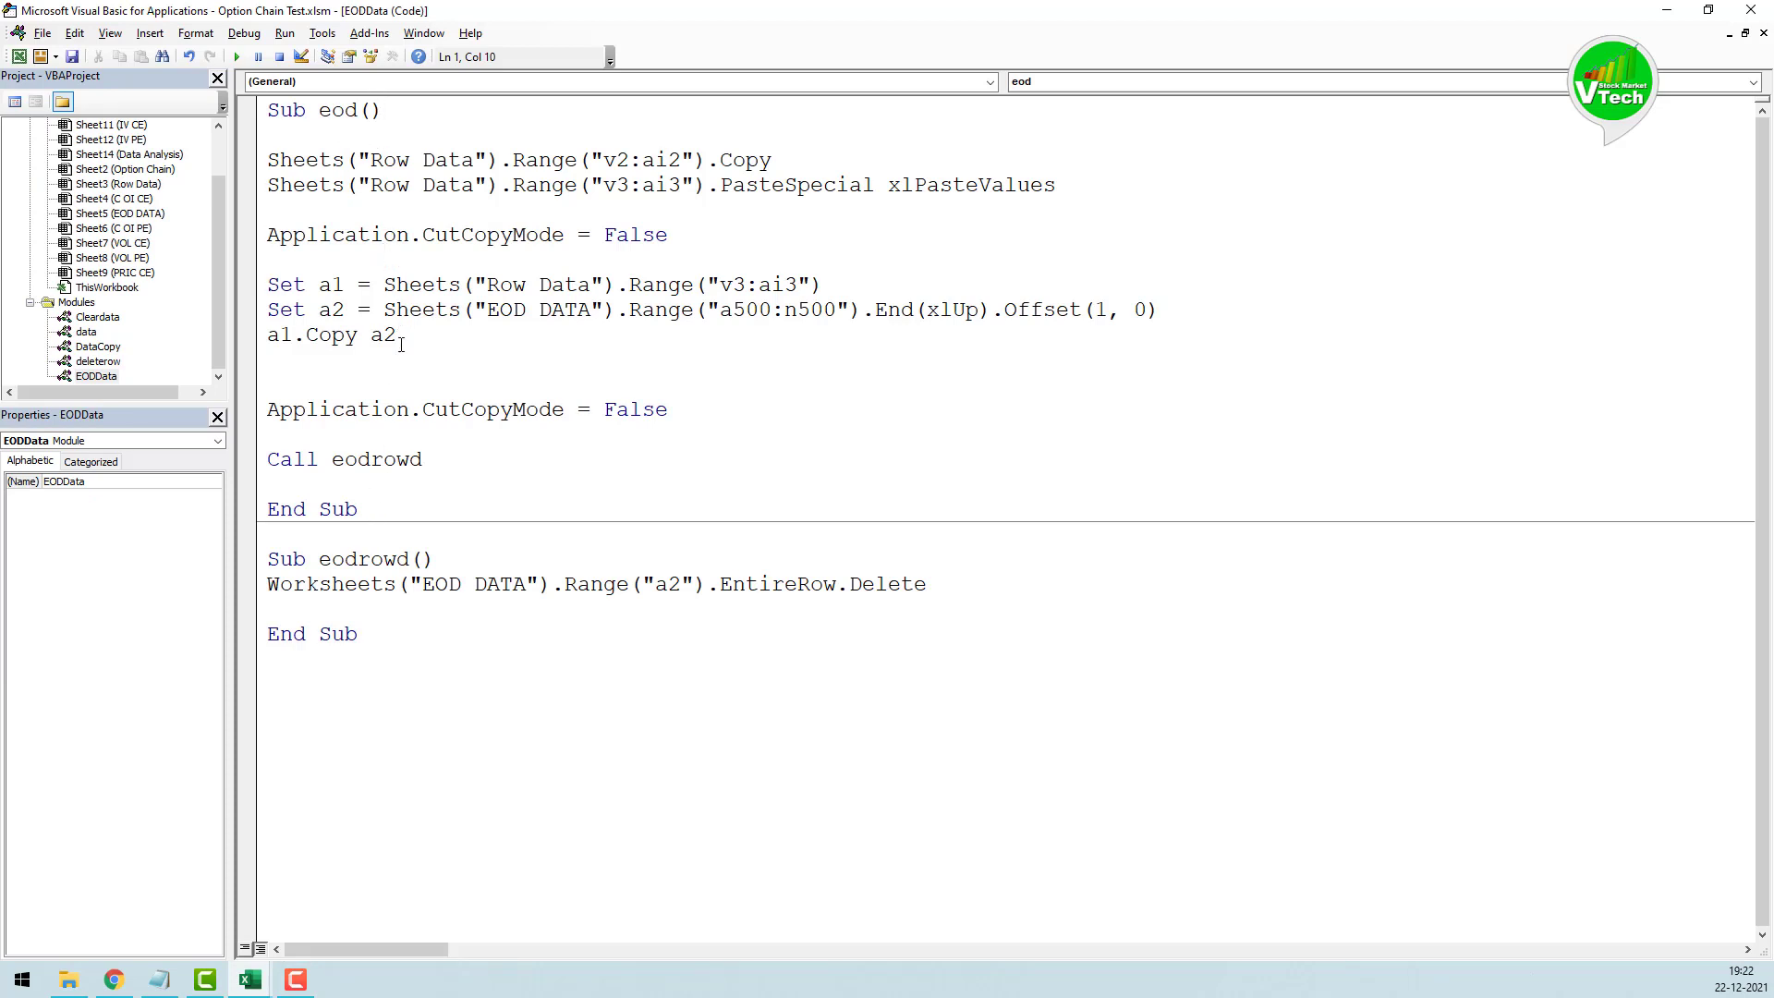
double_click(97, 346)
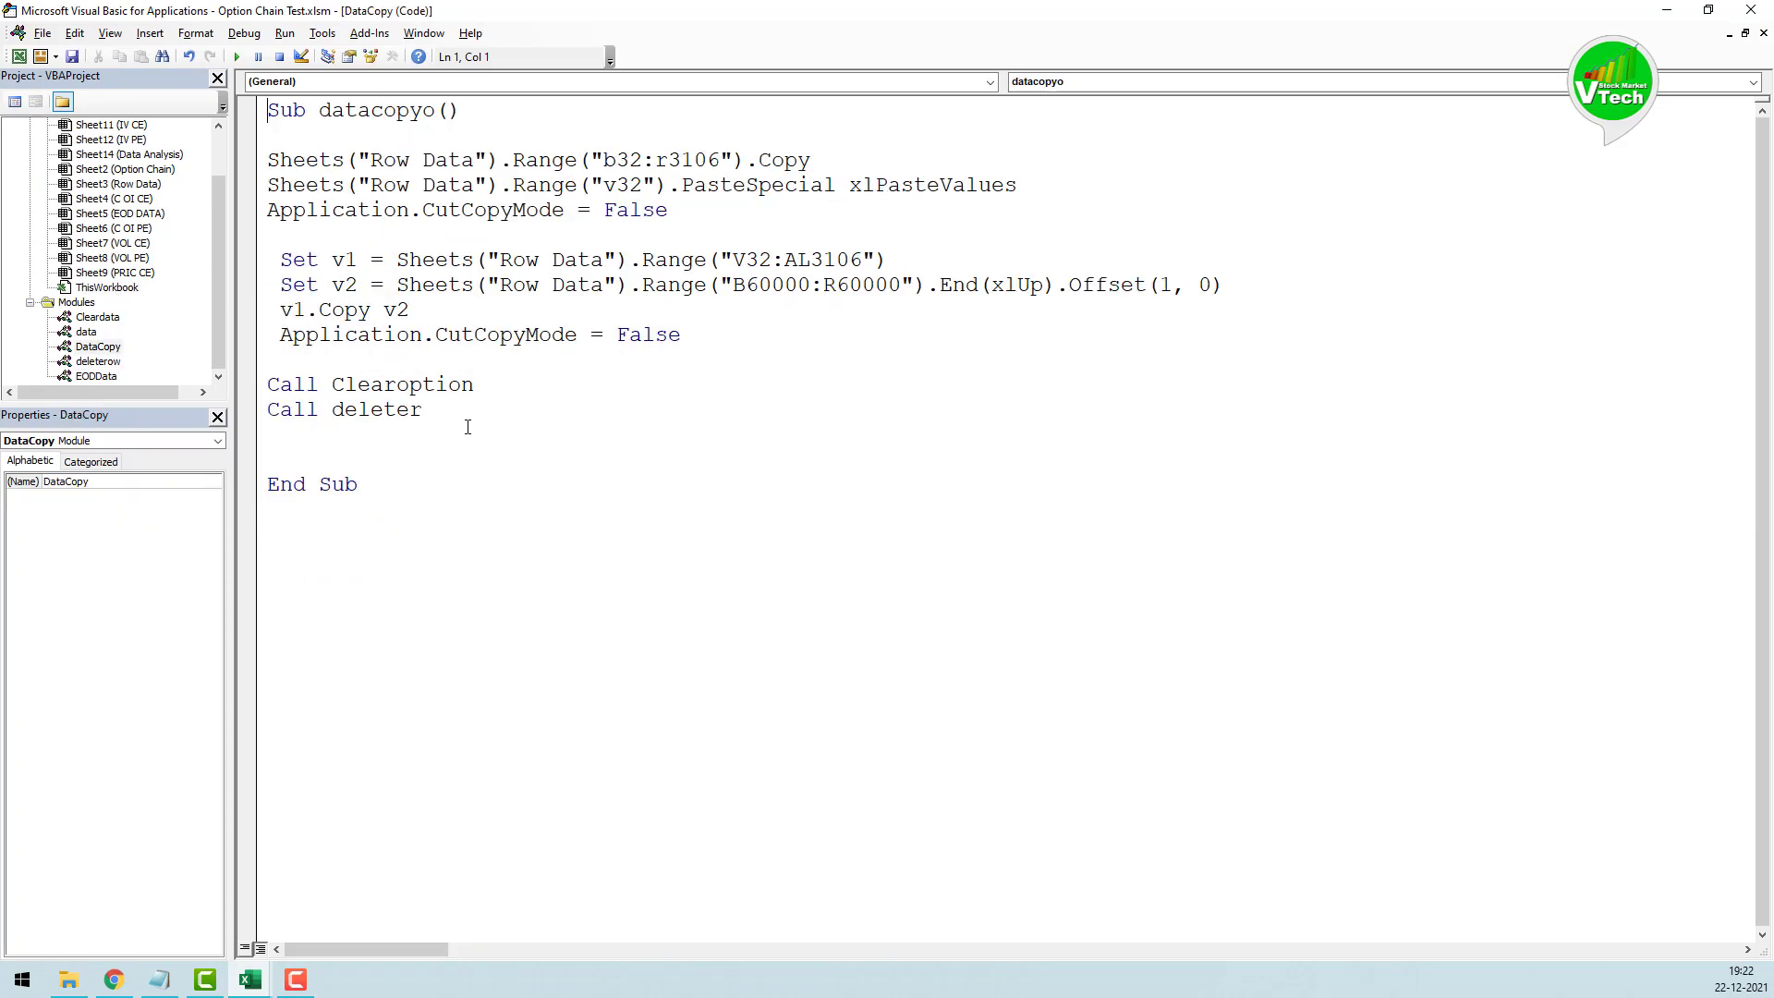
key(Return)
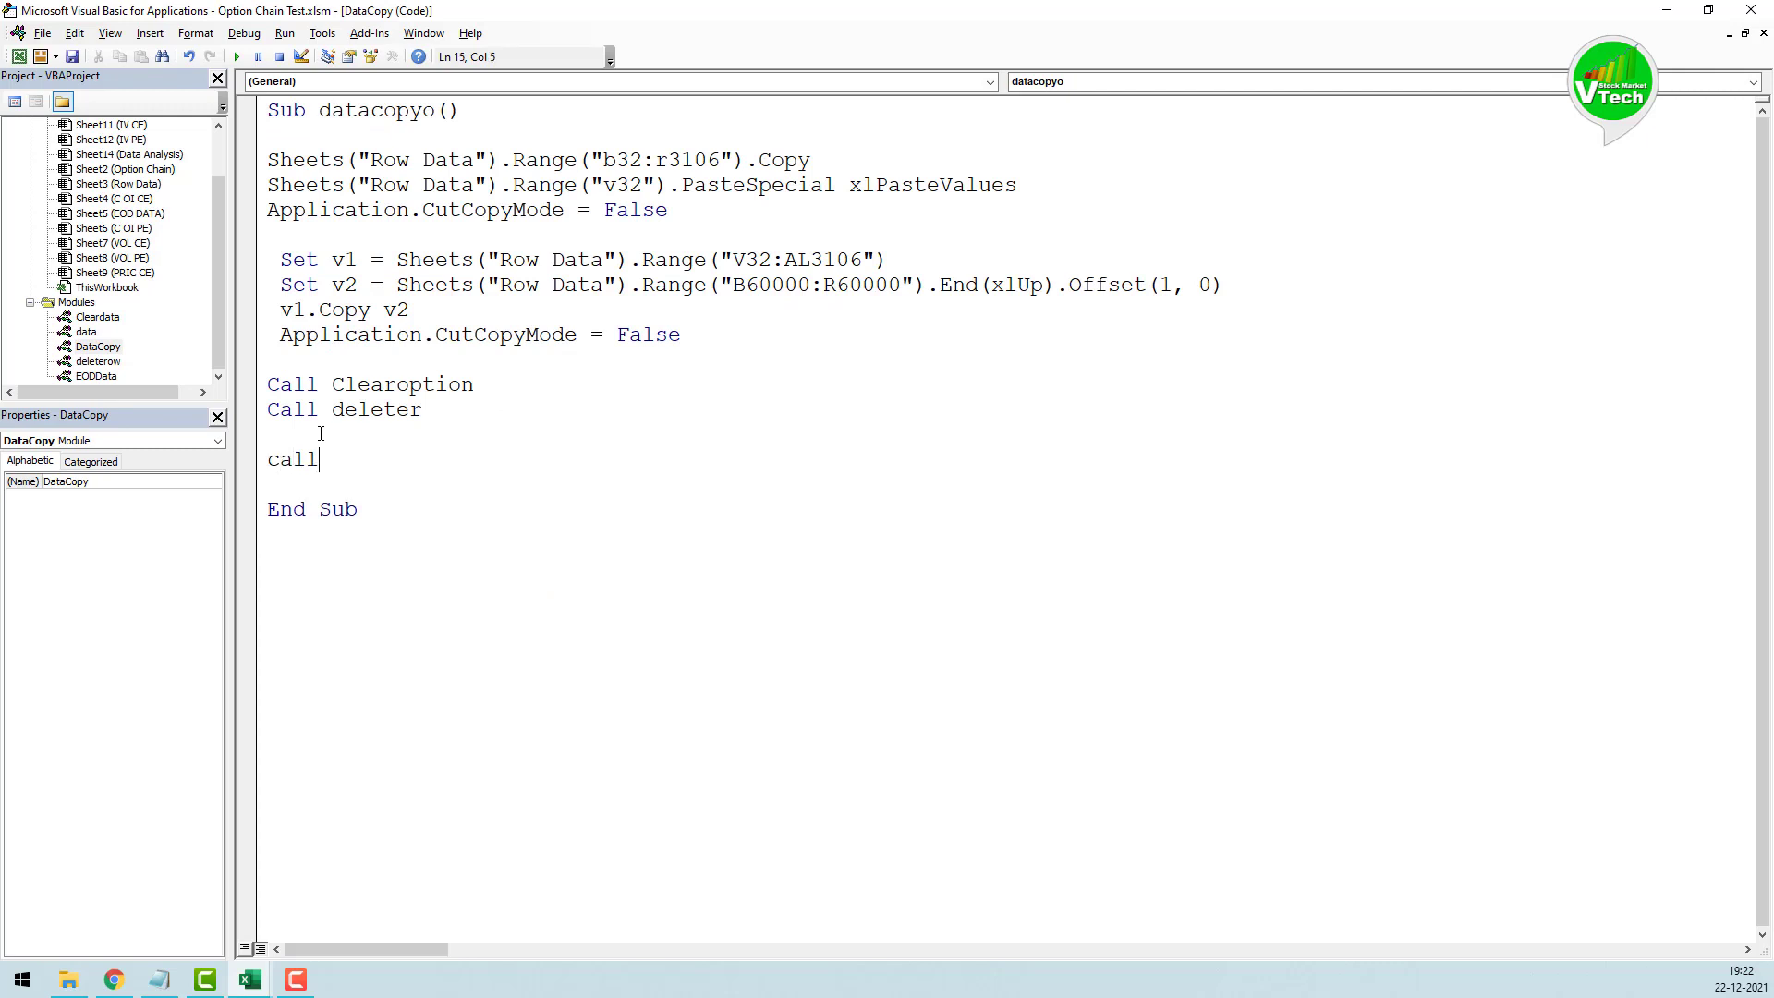
text(call eod)
key(Return)
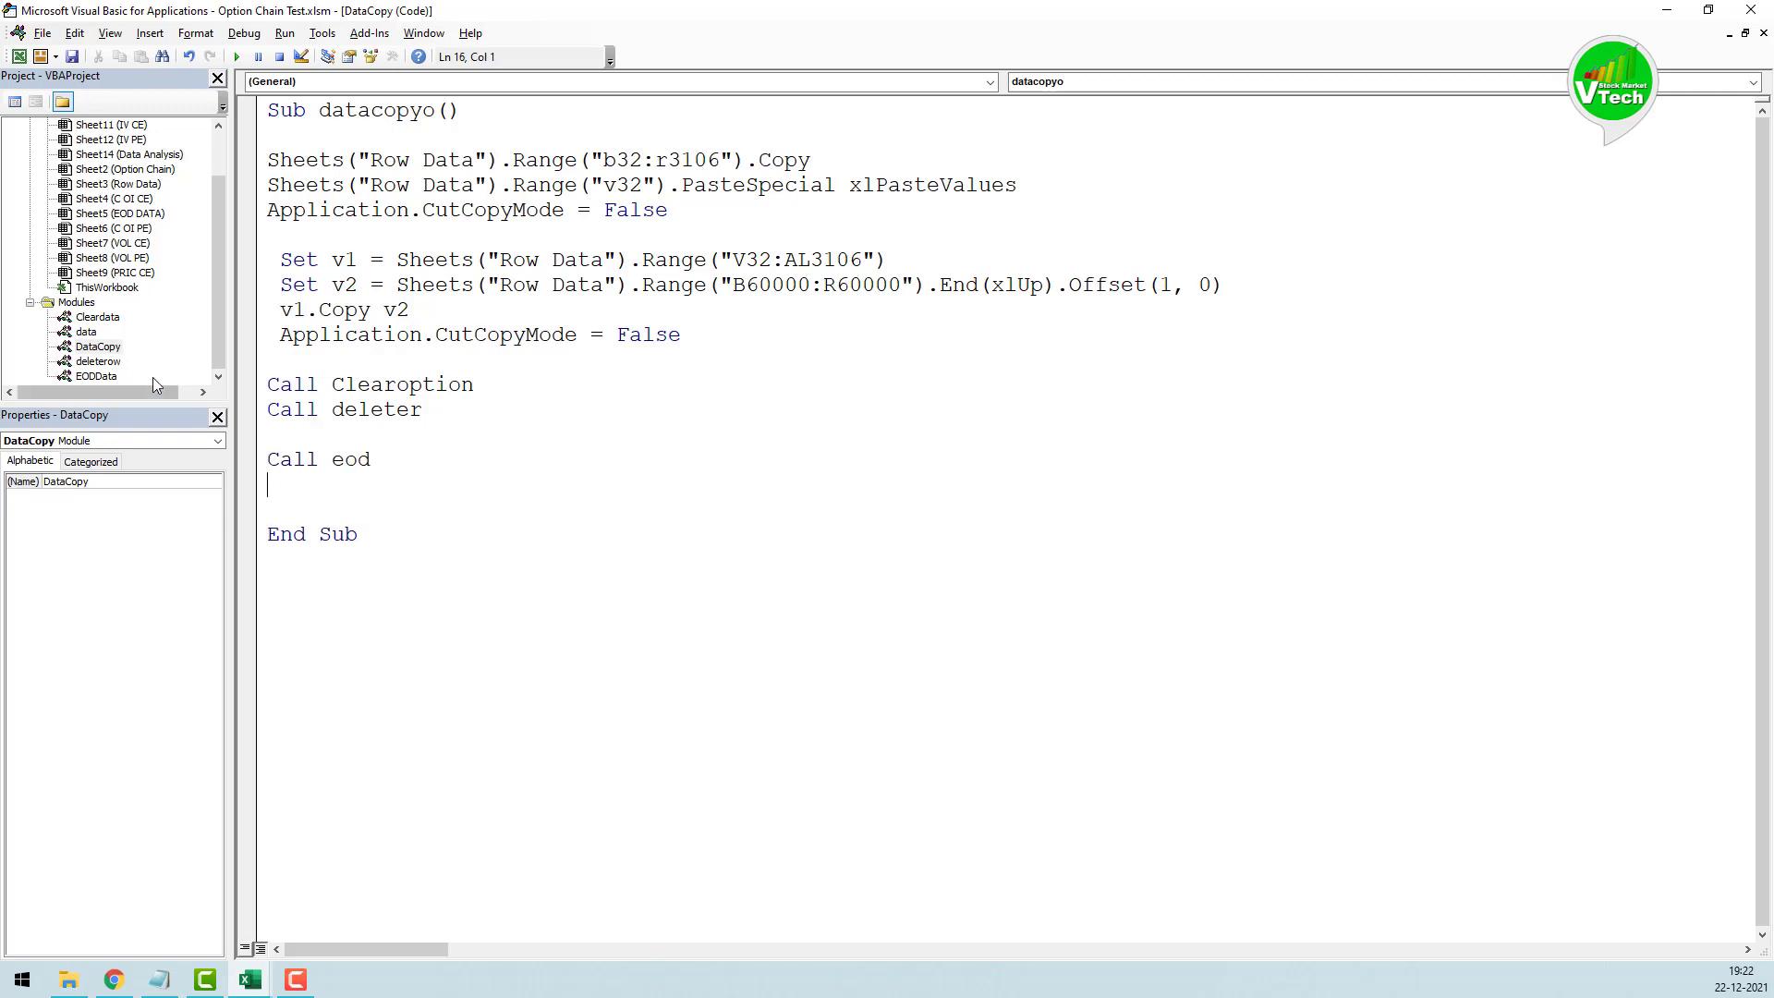
Step: Review the code in the deleterow and EODData modules and the rows on the EOD DATA sheet
double_click(98, 362)
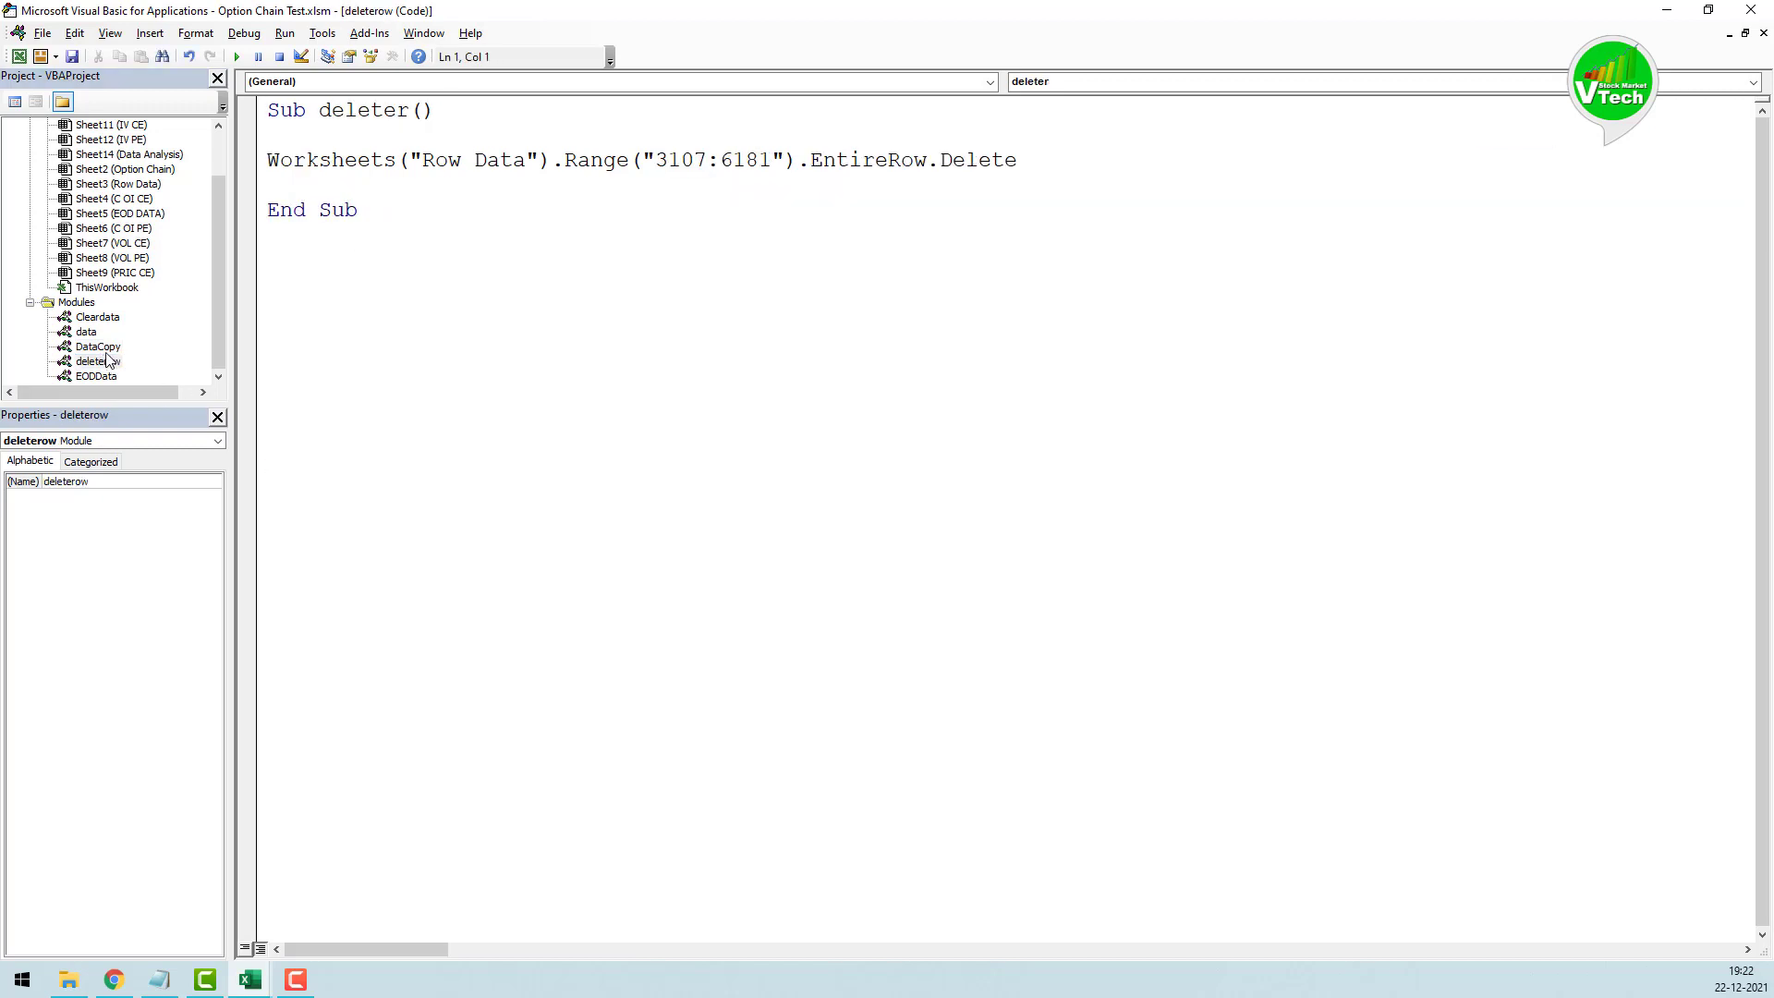
double_click(104, 377)
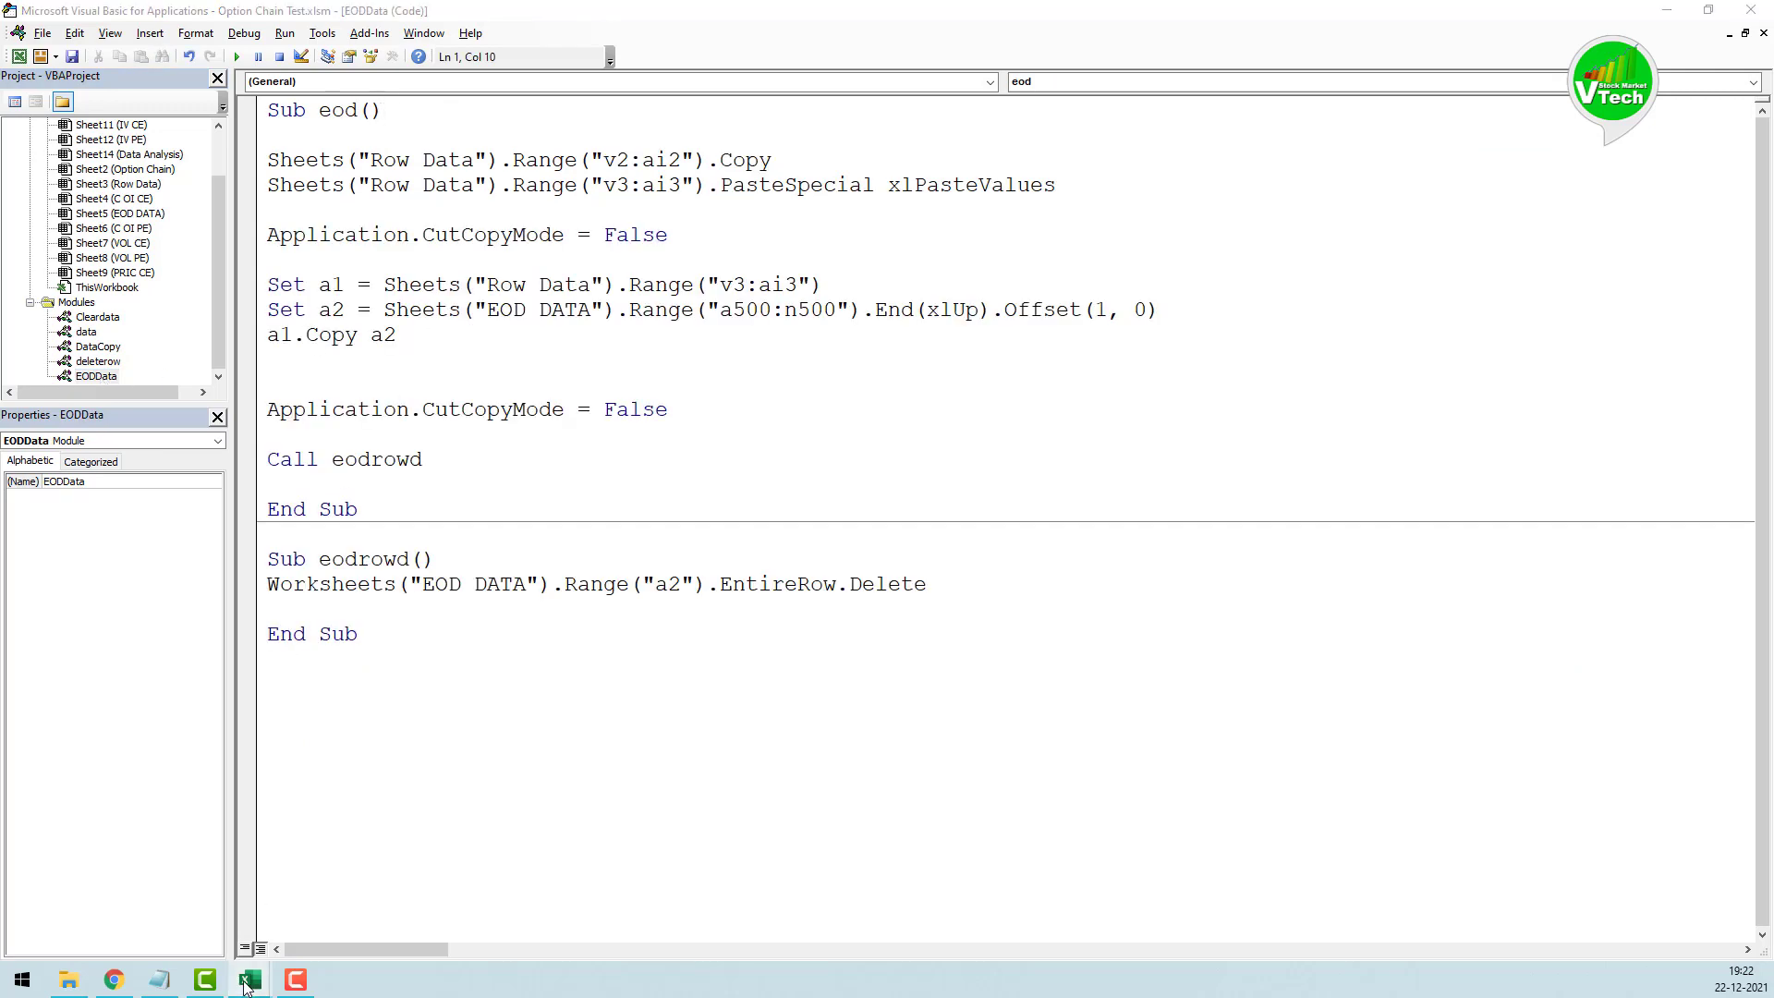
mouse_move(250, 977)
click(148, 901)
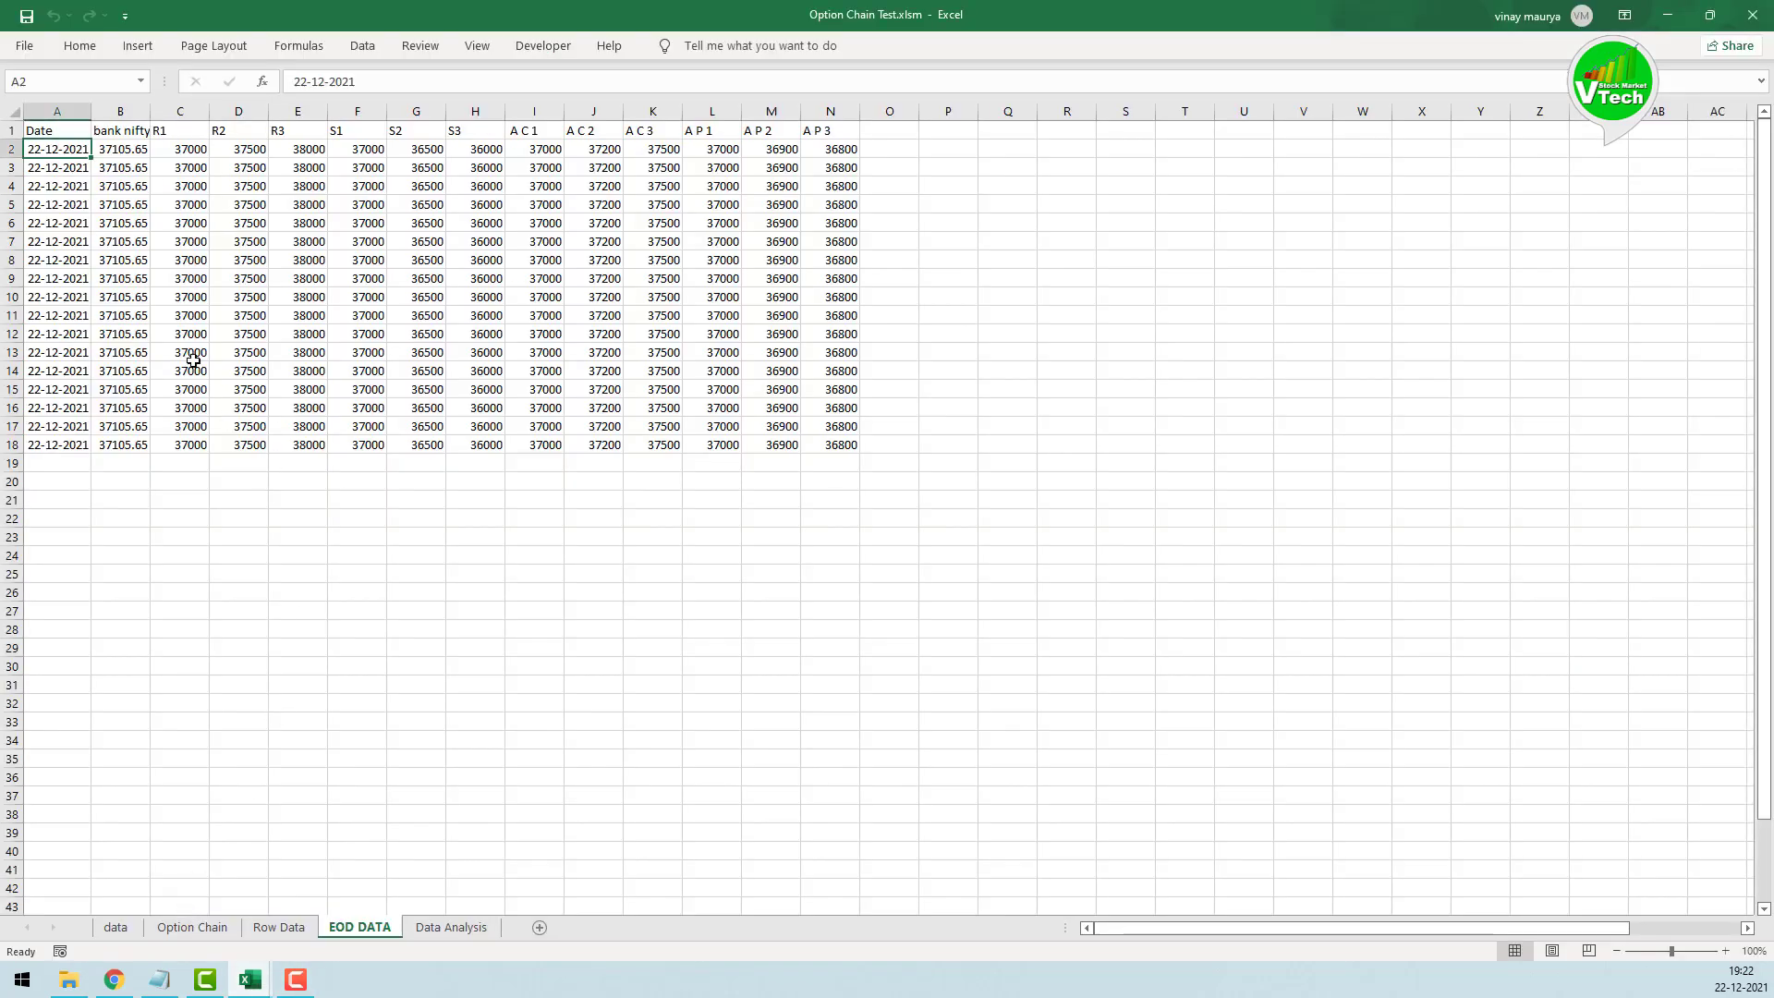
click(250, 988)
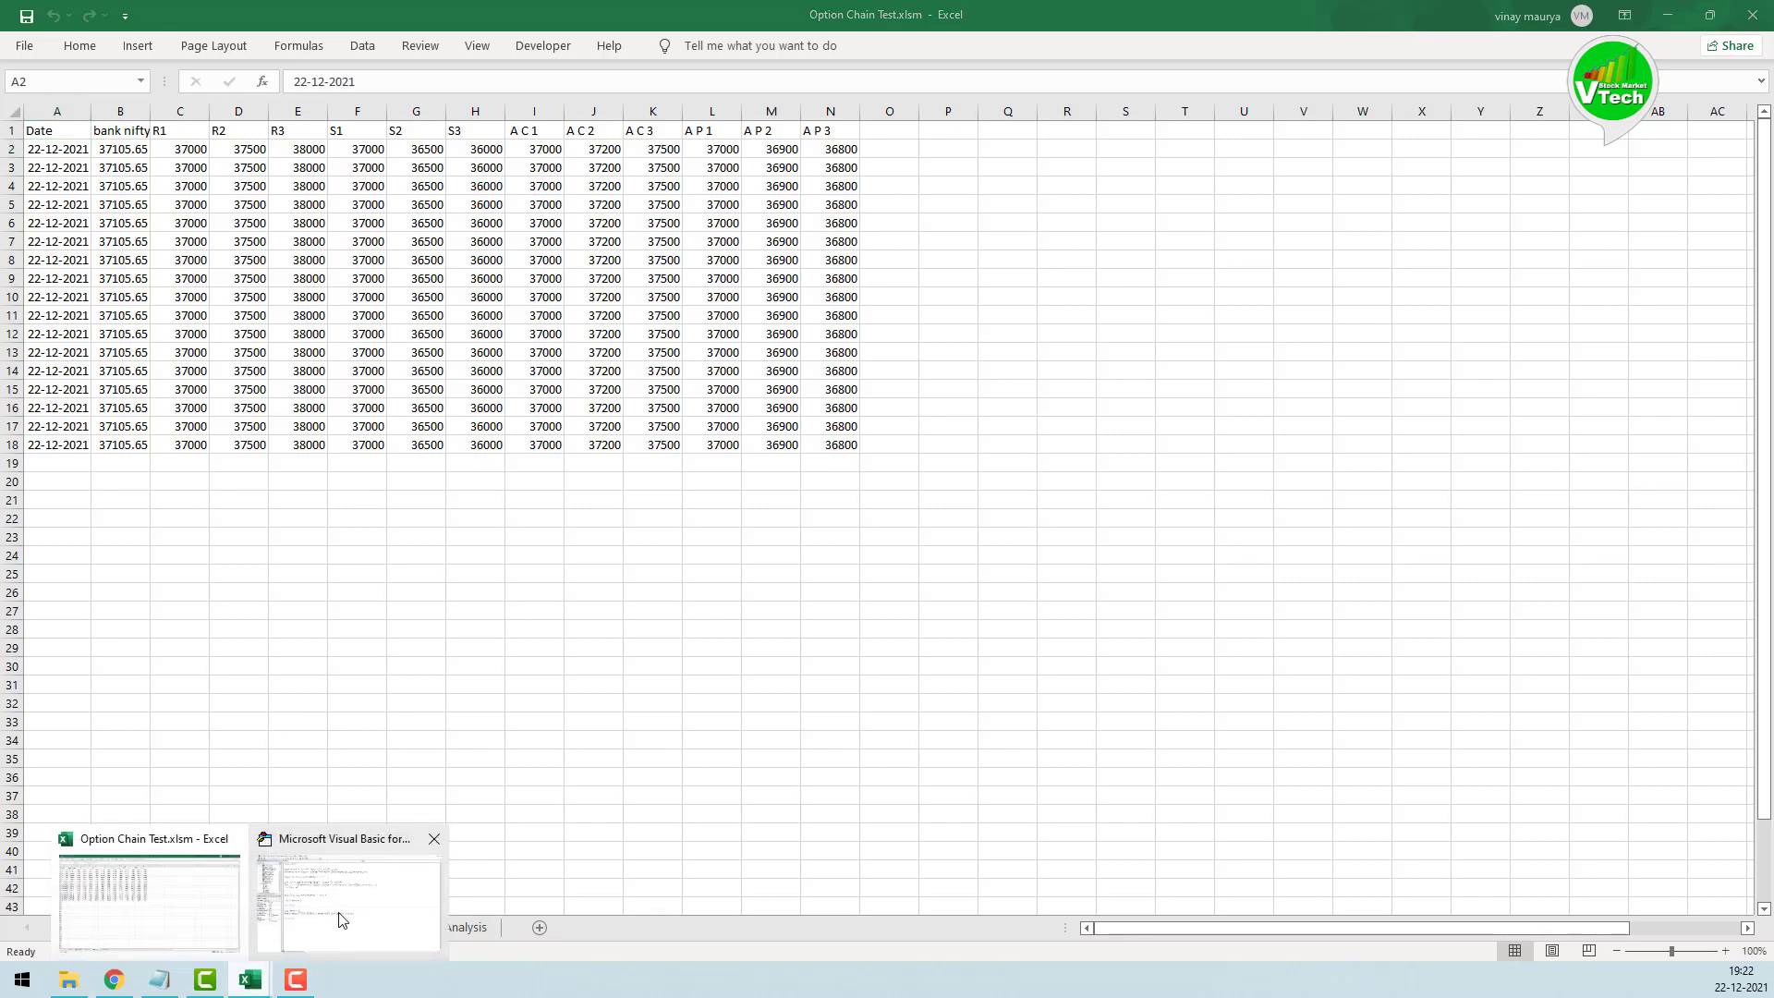
click(344, 920)
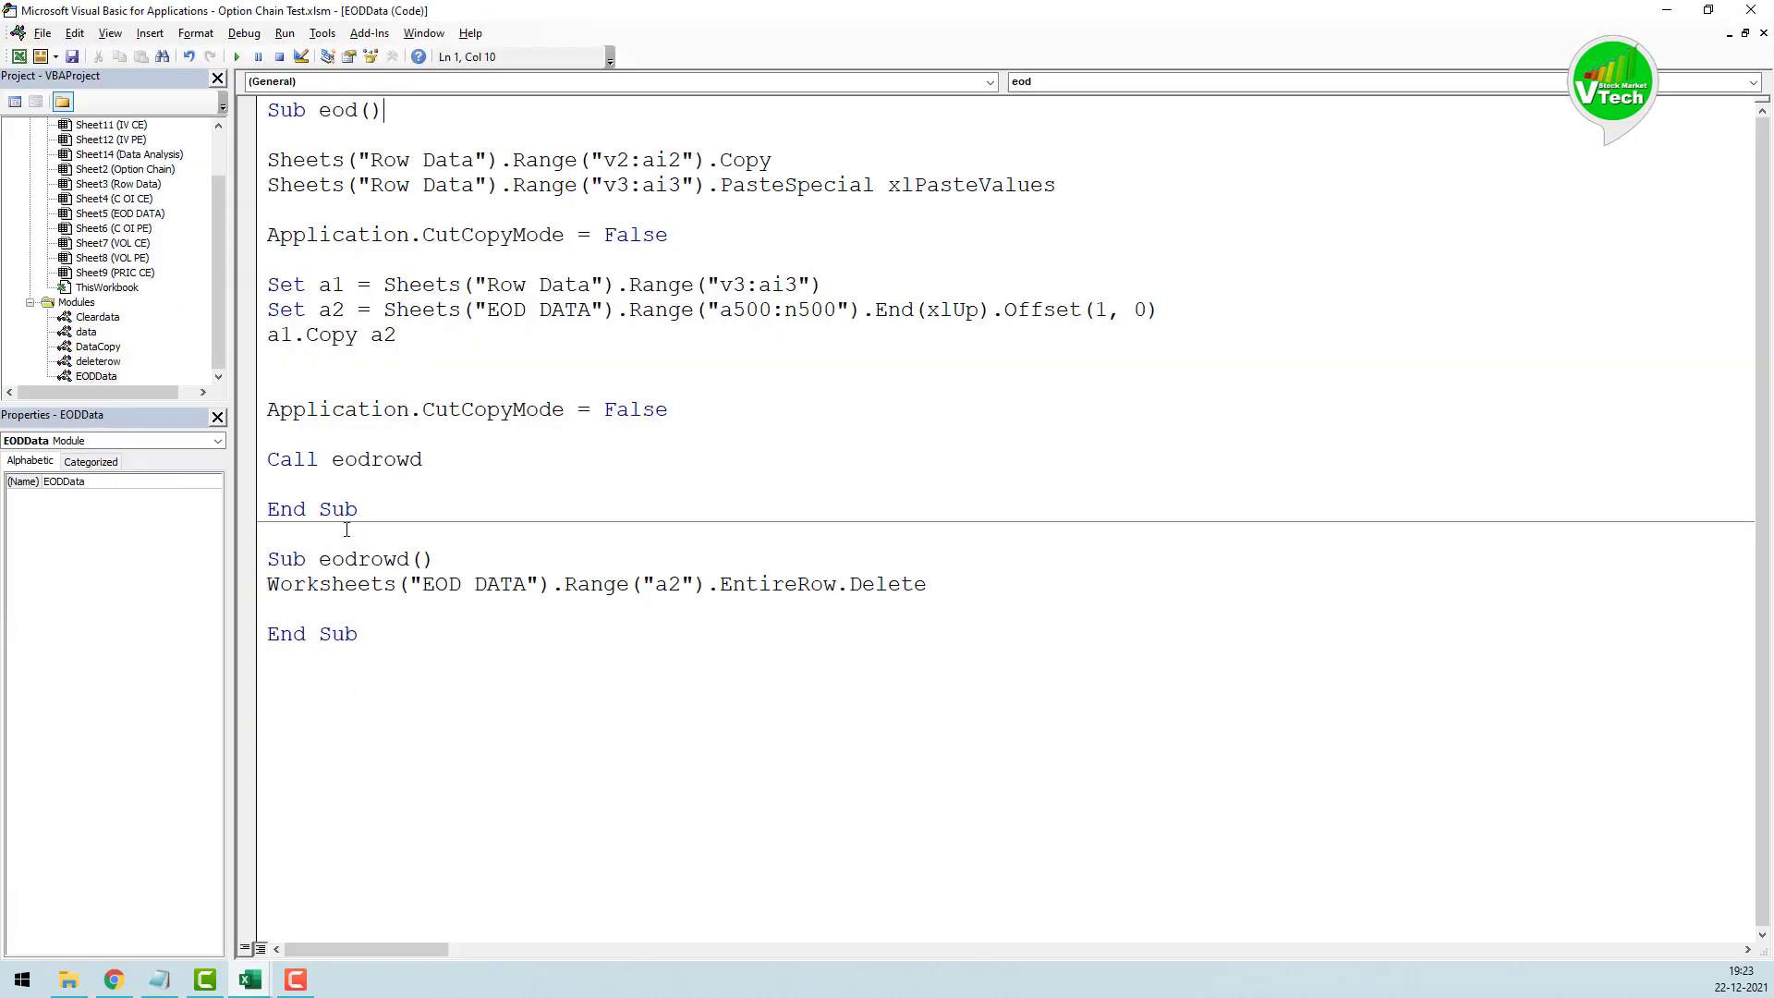
Step: Comment out every statement in the datacopyo macro except Call eod
click(100, 348)
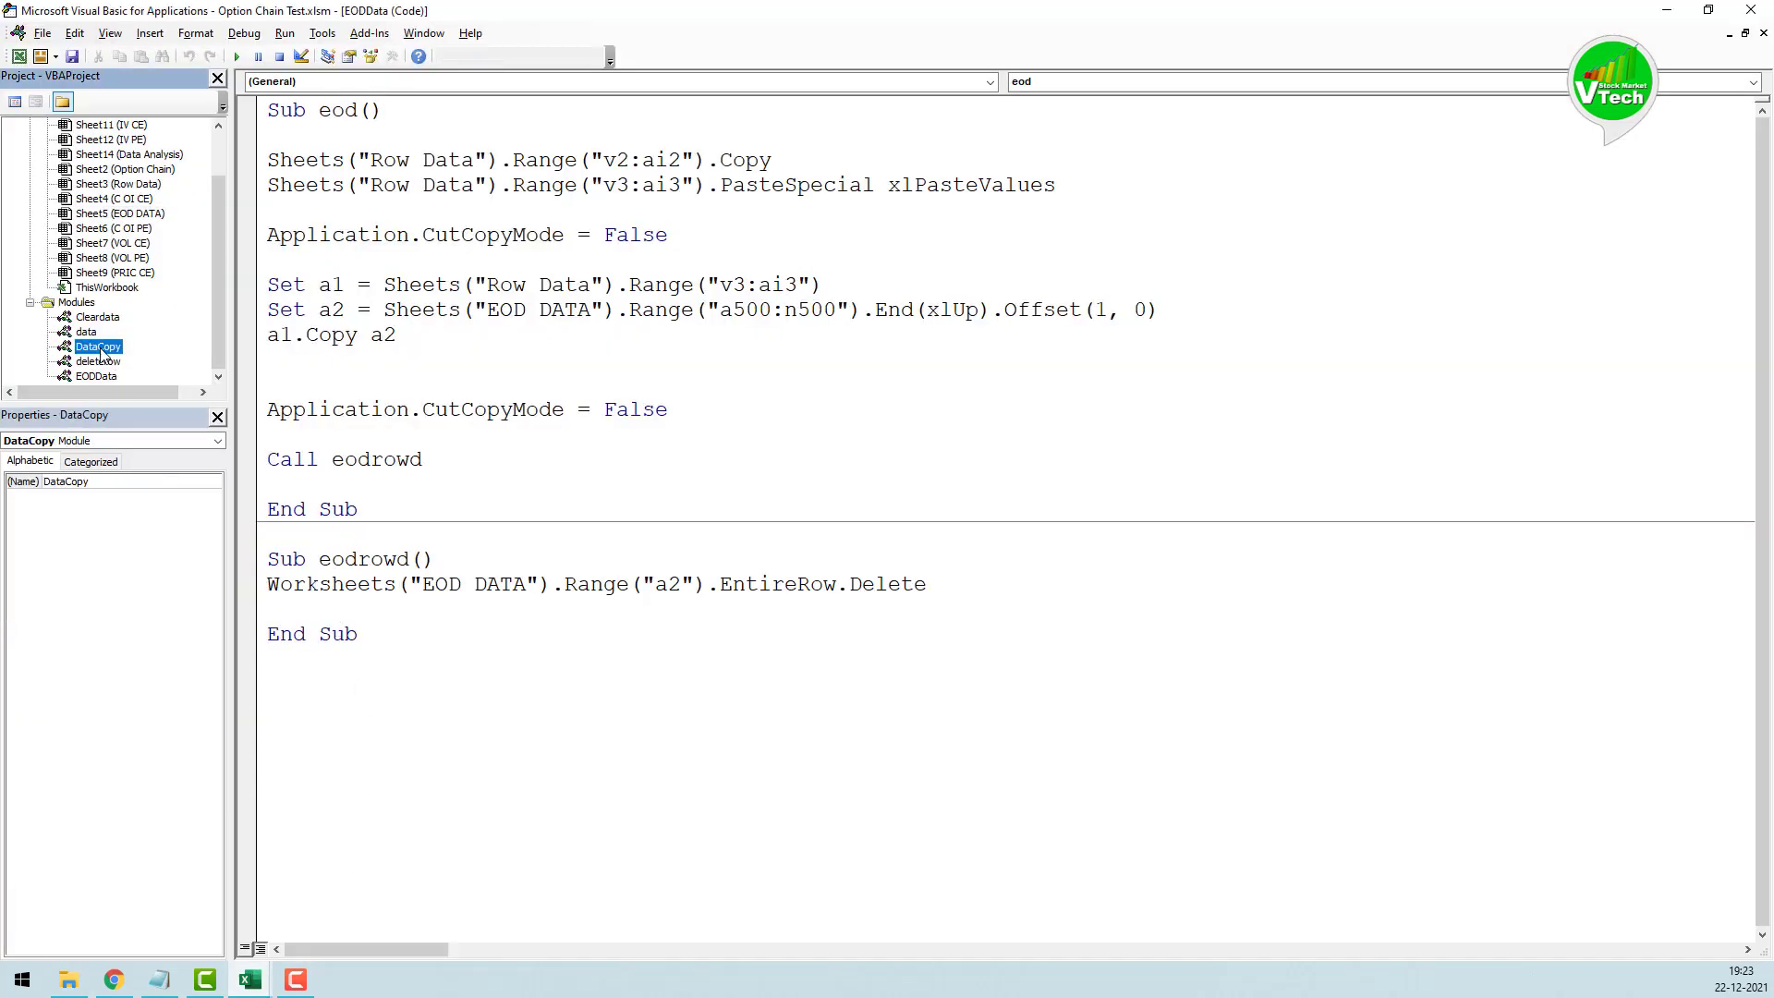
double_click(105, 348)
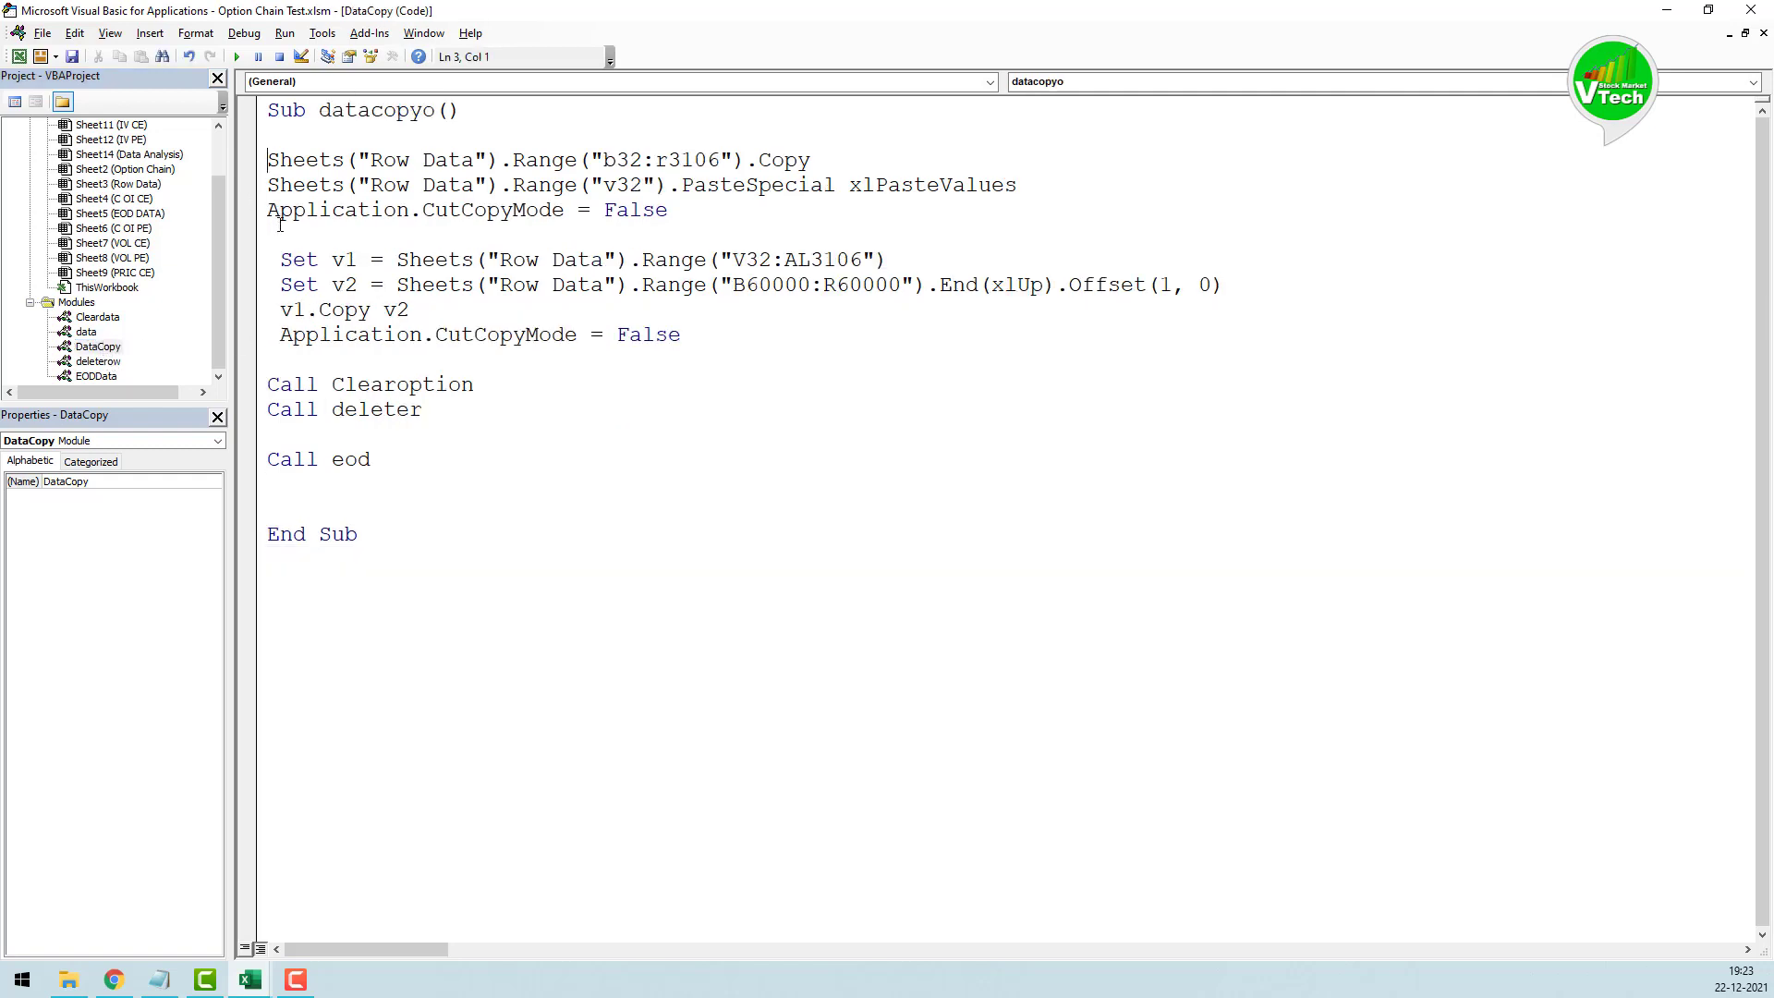
text(')
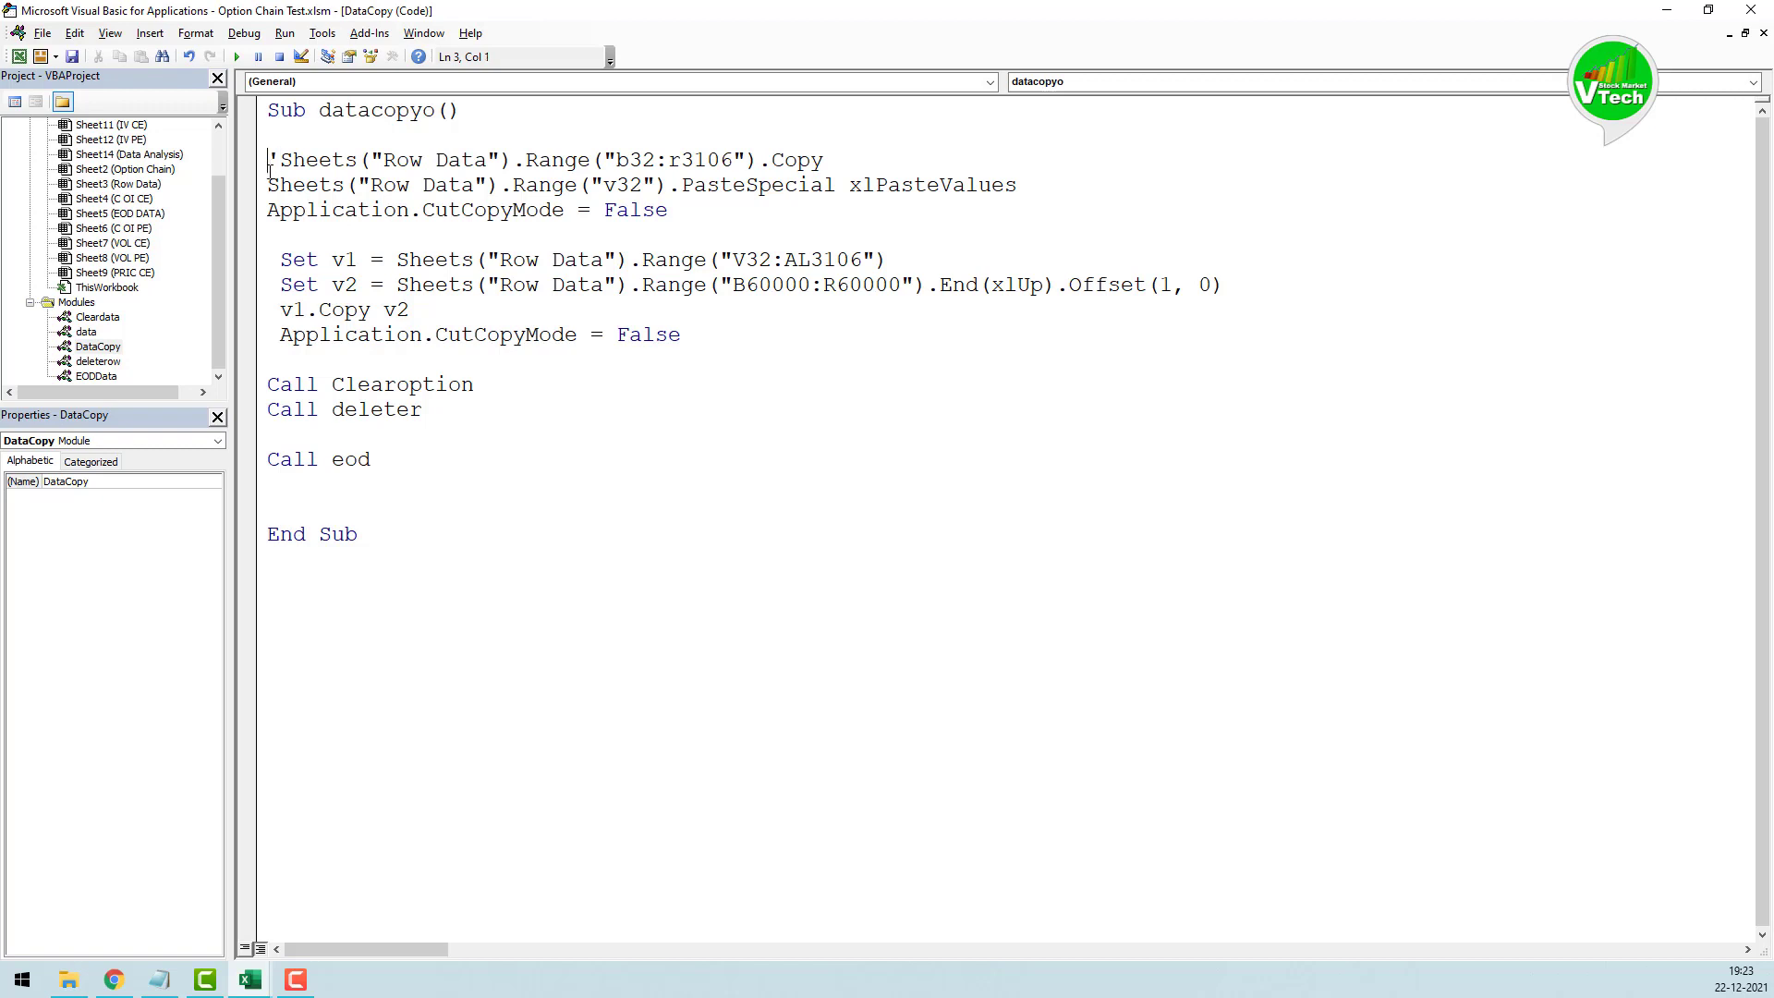
click(268, 184)
text(')
click(268, 210)
text(')
click(281, 261)
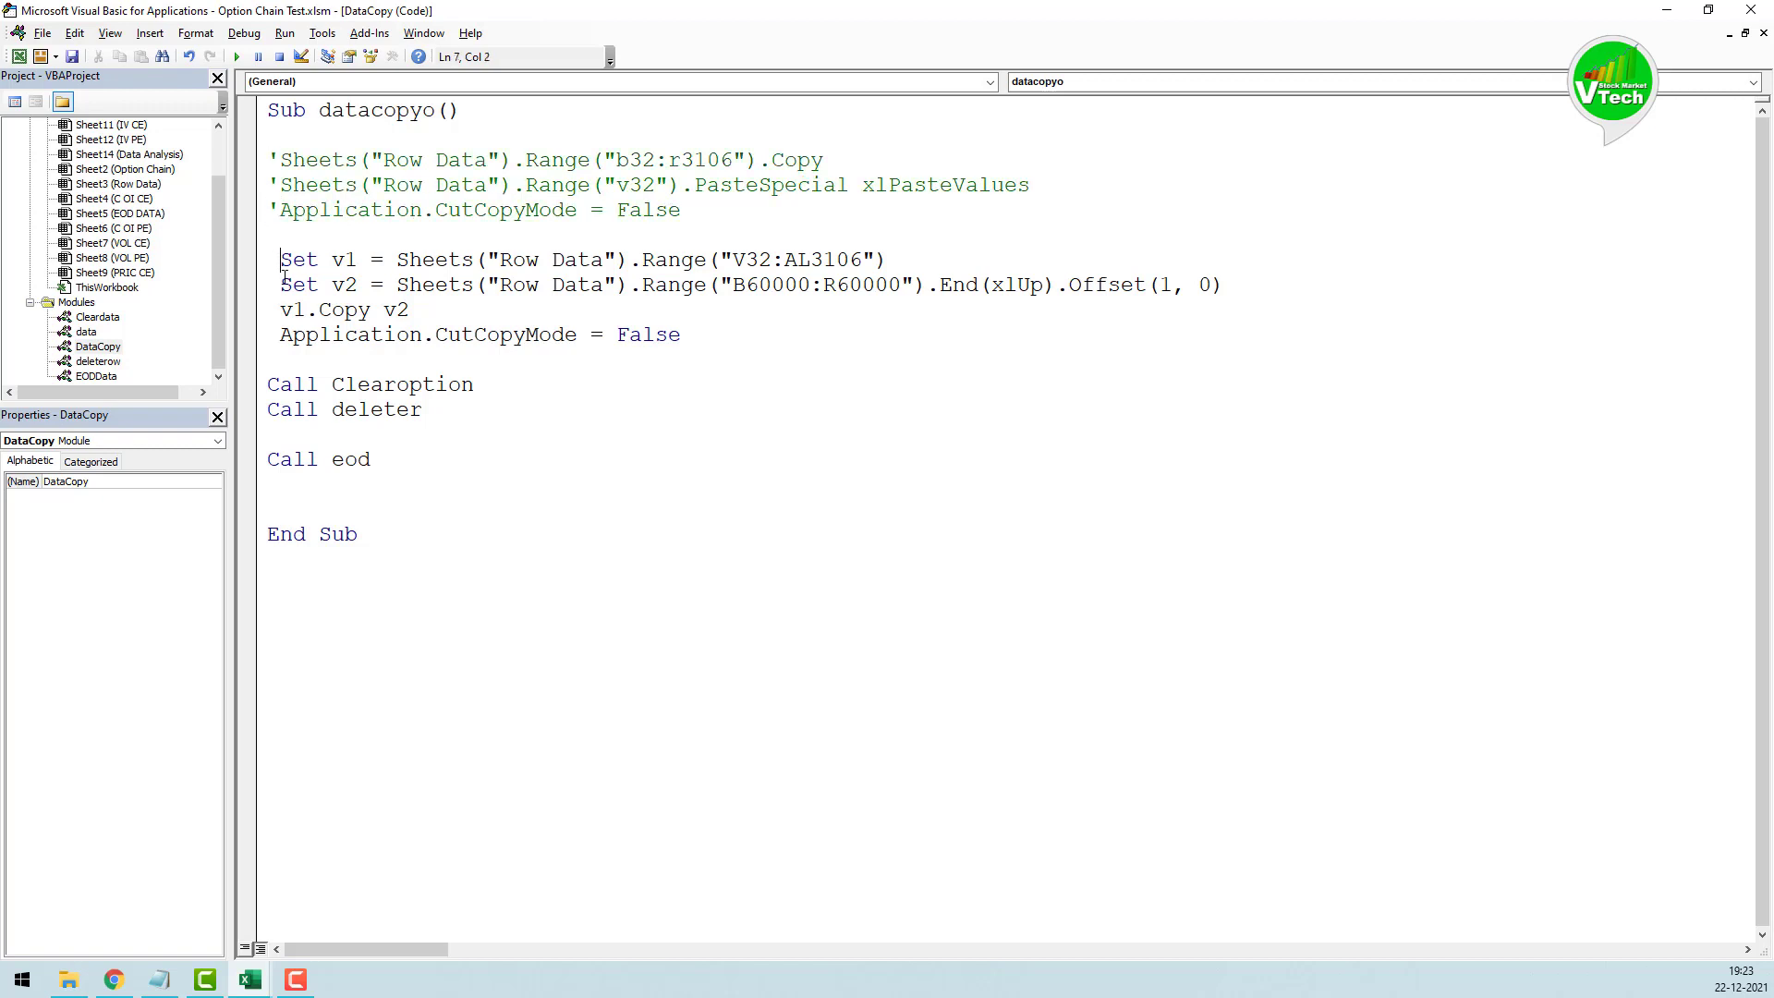
text(')
click(281, 286)
text(')
click(282, 311)
text(')
click(282, 337)
text(')
click(269, 386)
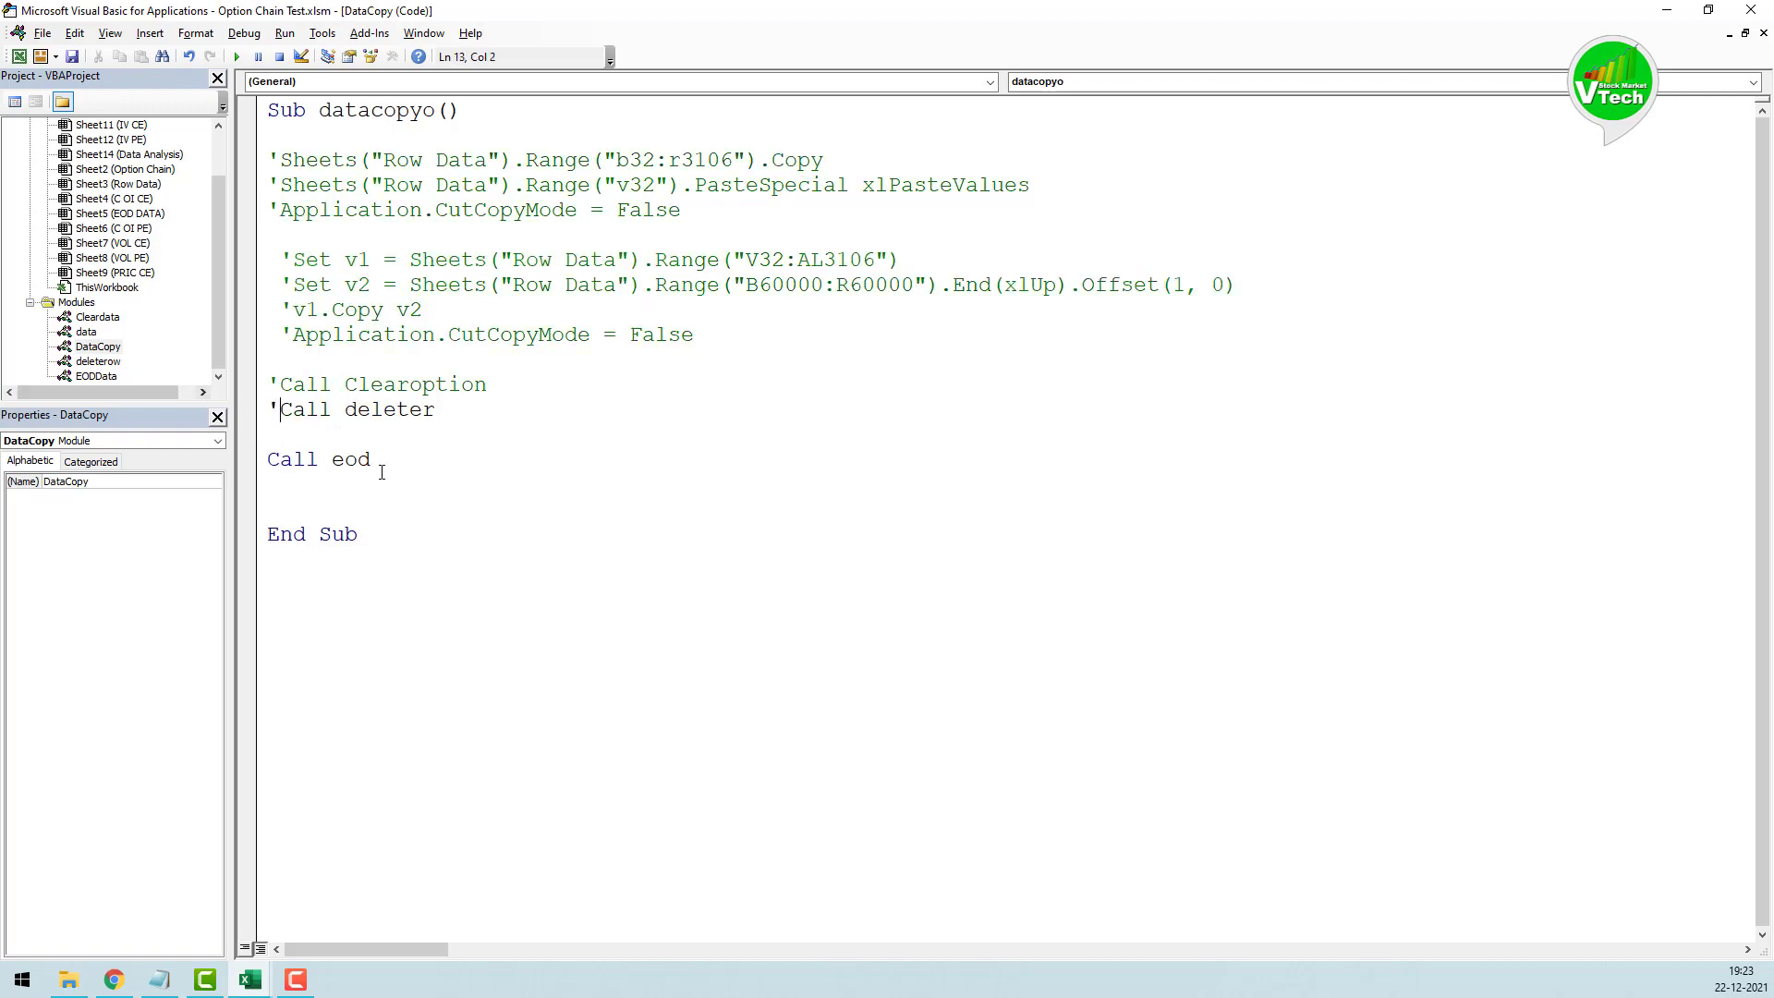
click(380, 477)
Step: Check the EODData module, and fill cell A2 on the EOD DATA sheet with yellow again as a test marker
double_click(92, 376)
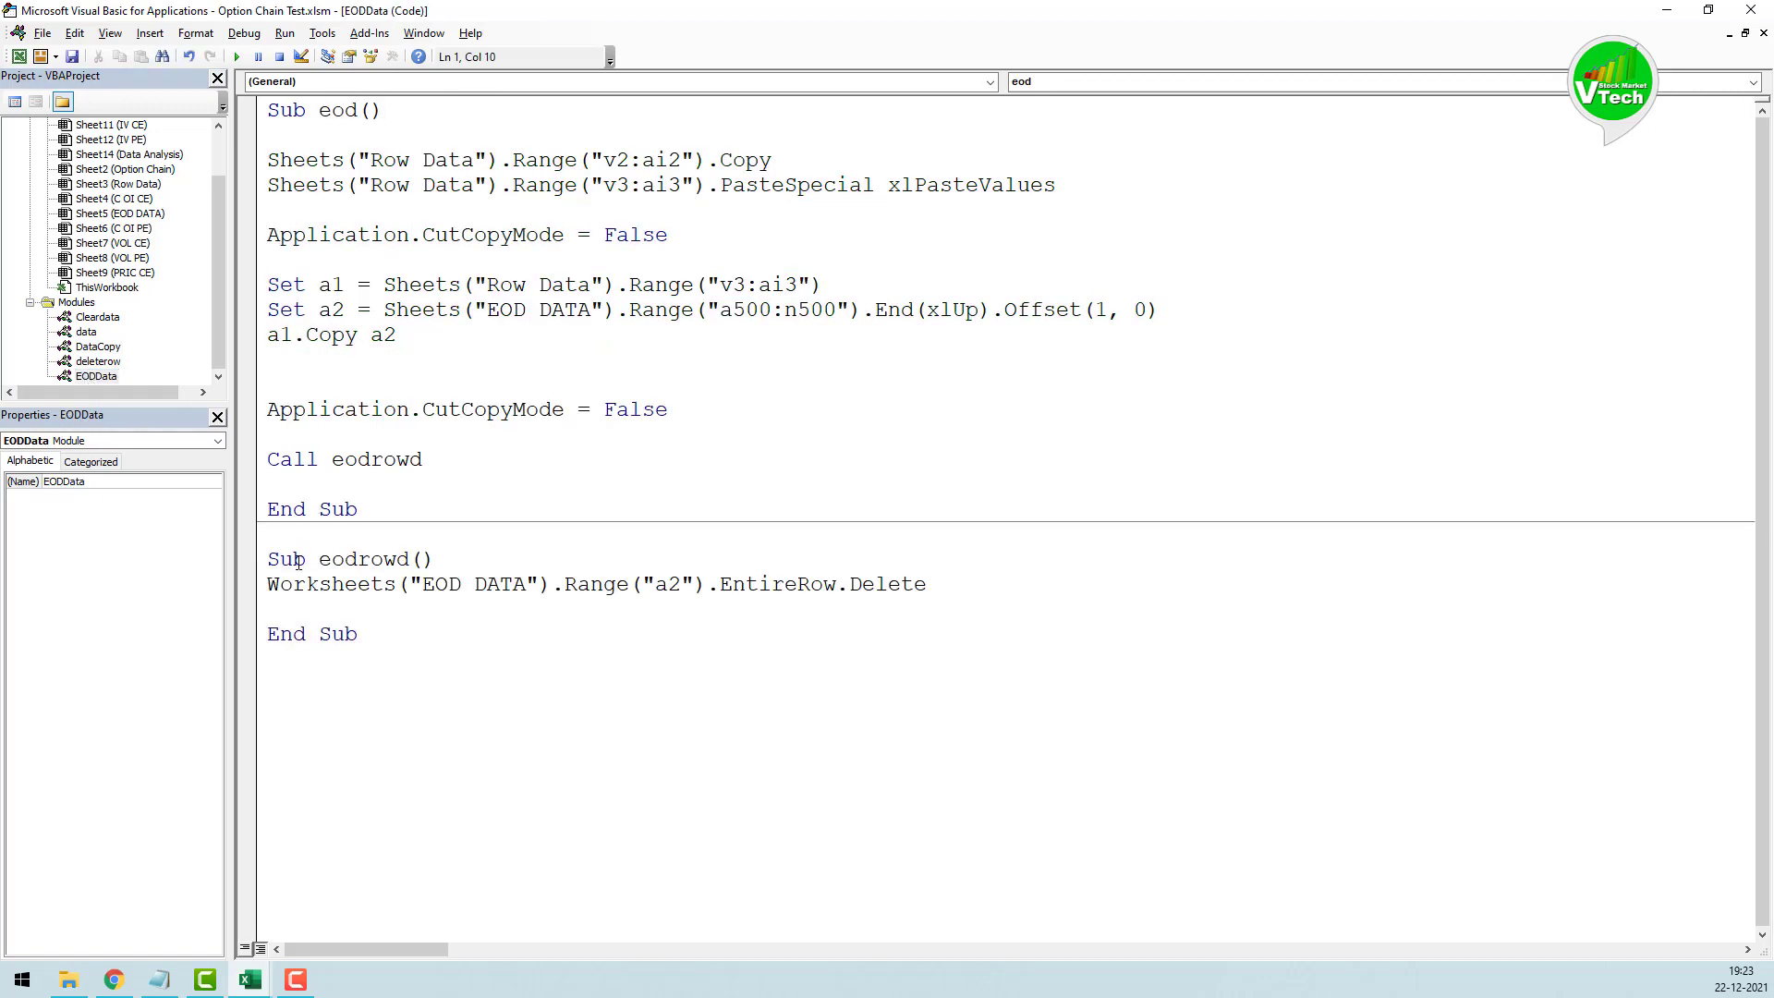
click(250, 979)
click(138, 887)
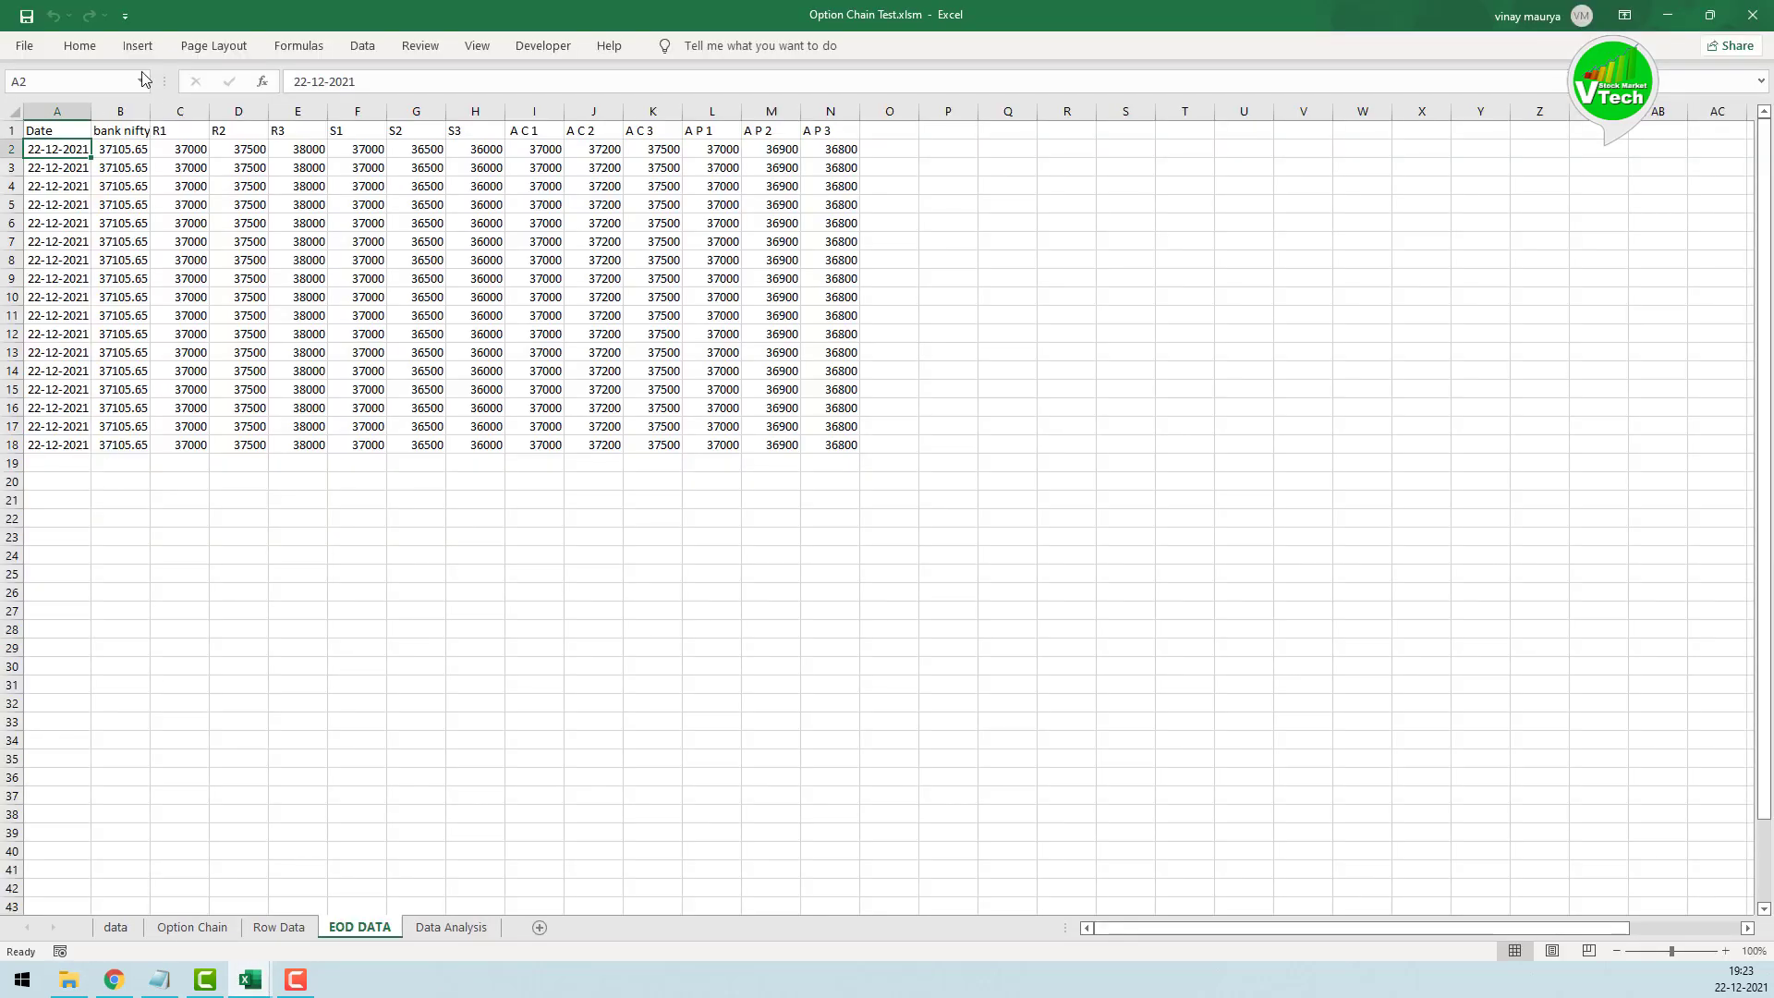
click(80, 46)
click(308, 115)
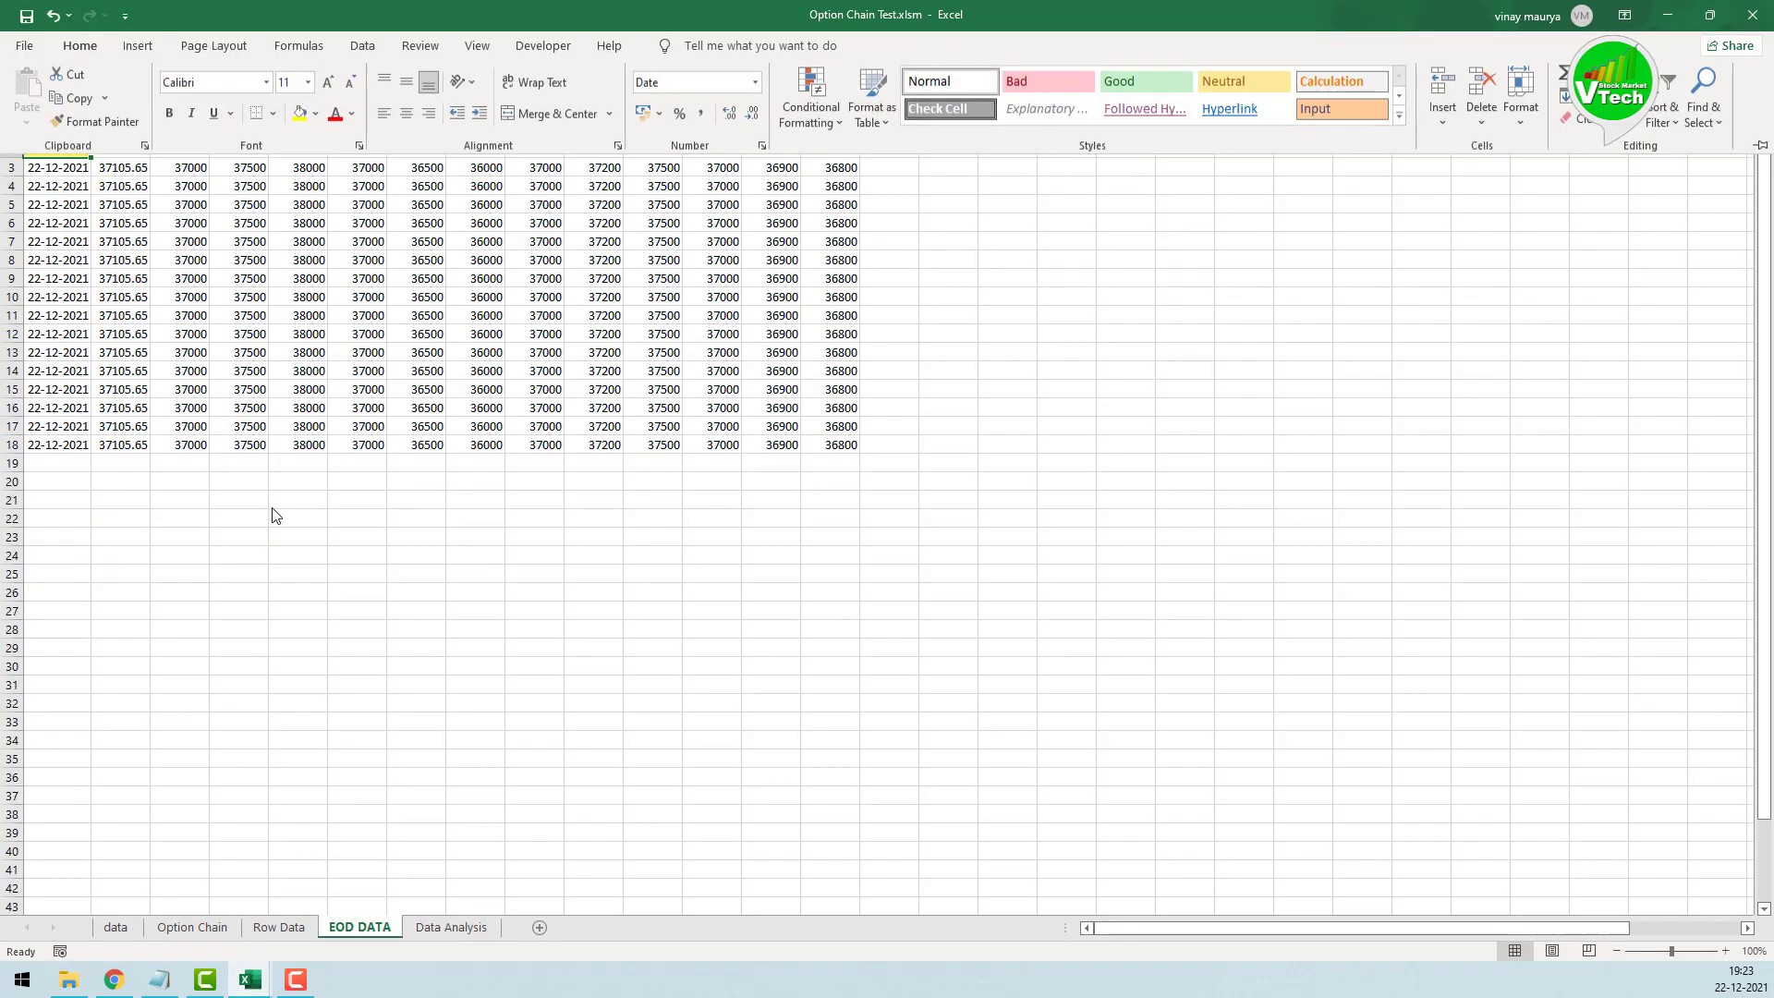
Step: Run the datacopyo macro from the DataCopy module and check the rows on the EOD DATA sheet
mouse_move(251, 979)
click(388, 922)
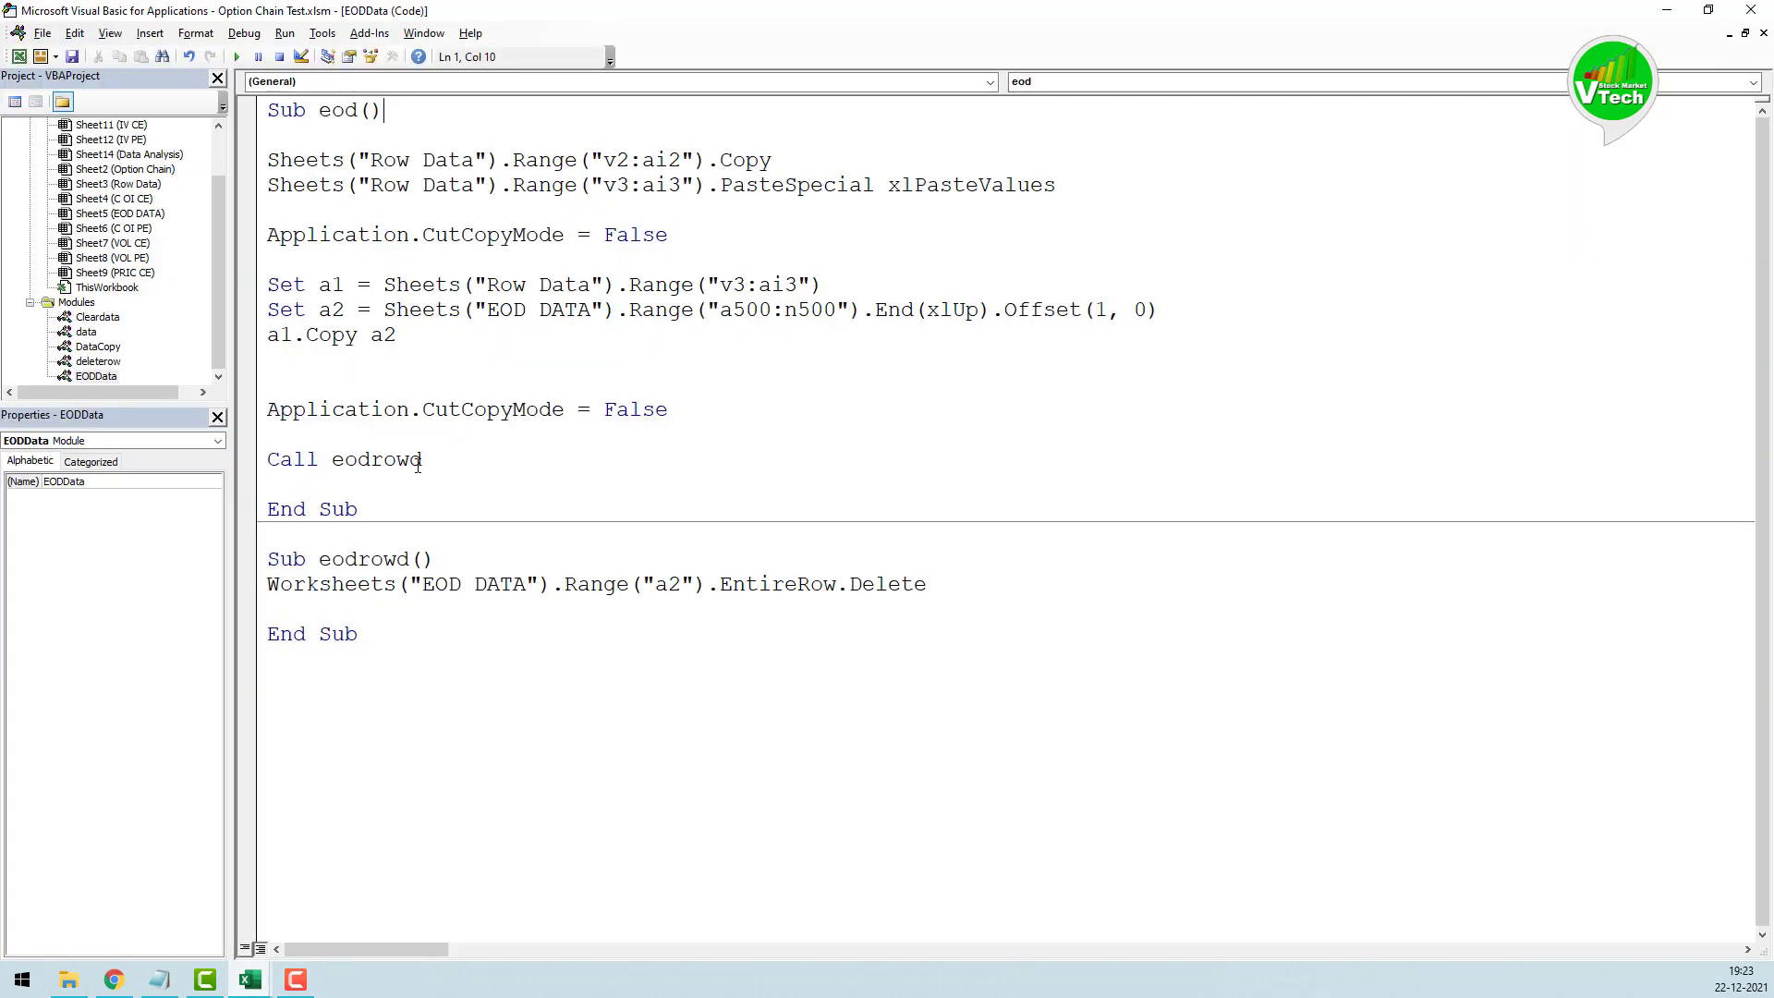
double_click(98, 347)
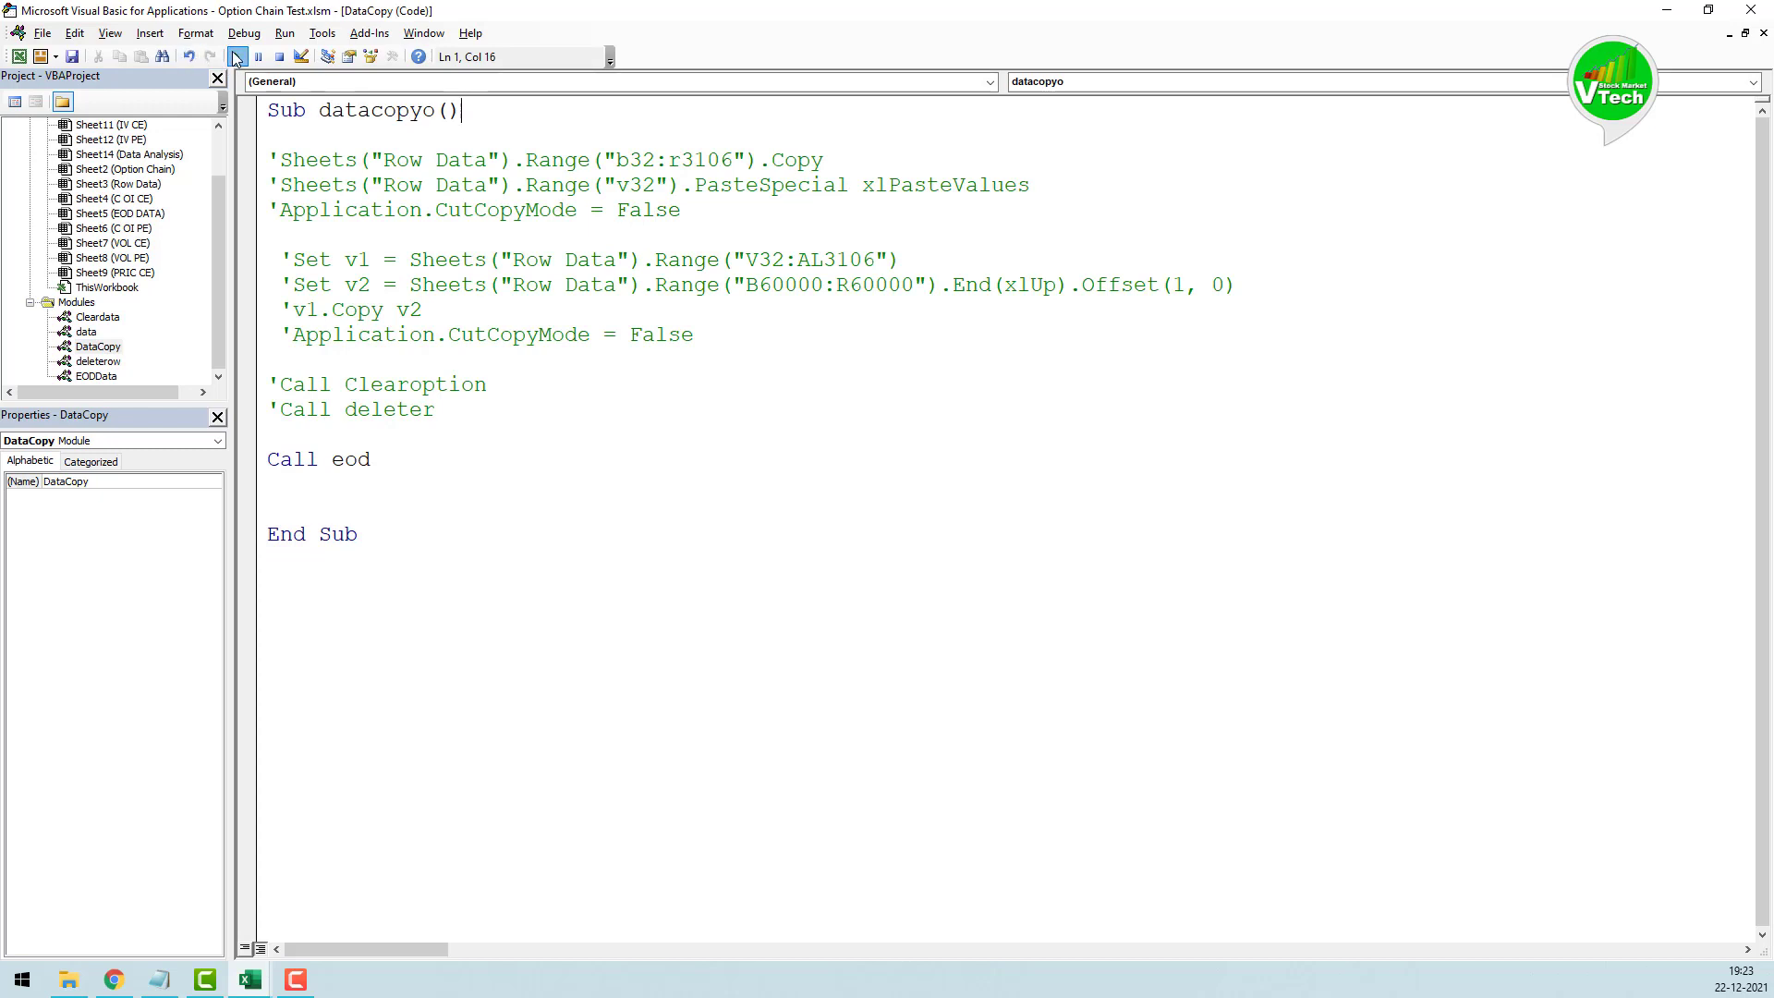
mouse_move(247, 981)
click(138, 882)
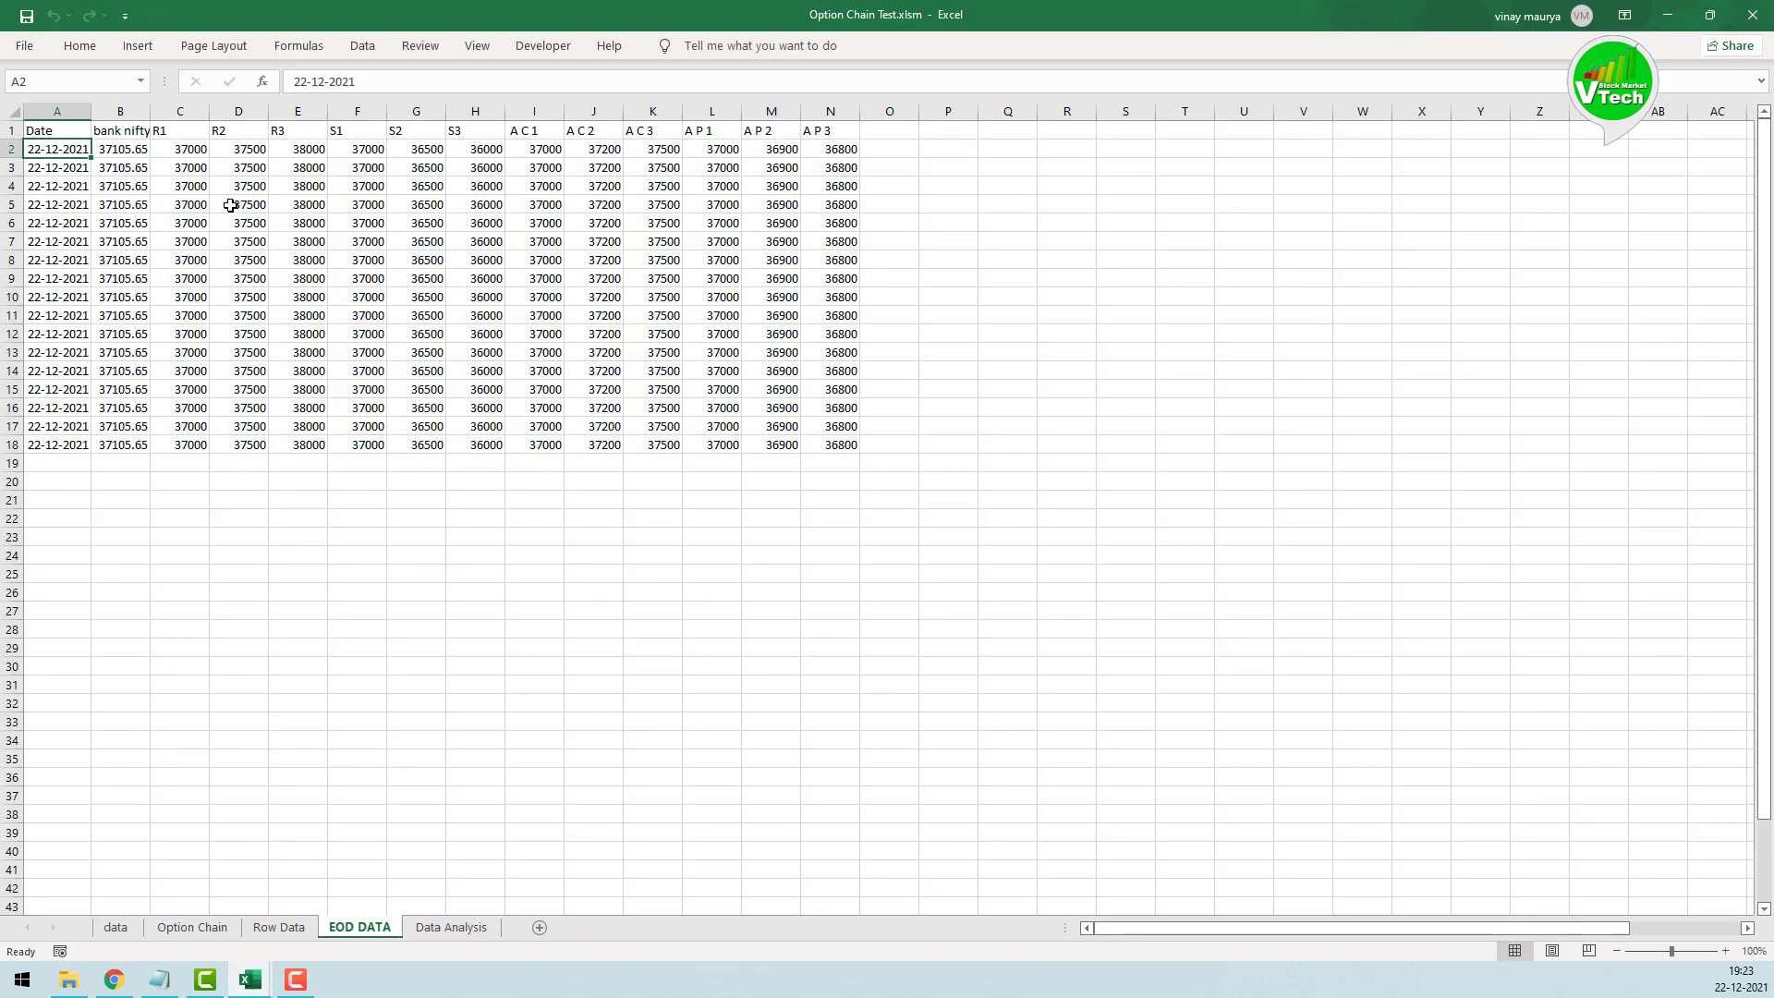
Step: Undo the commenting out of the datacopyo lines and close the Visual Basic editor
mouse_move(249, 979)
click(357, 906)
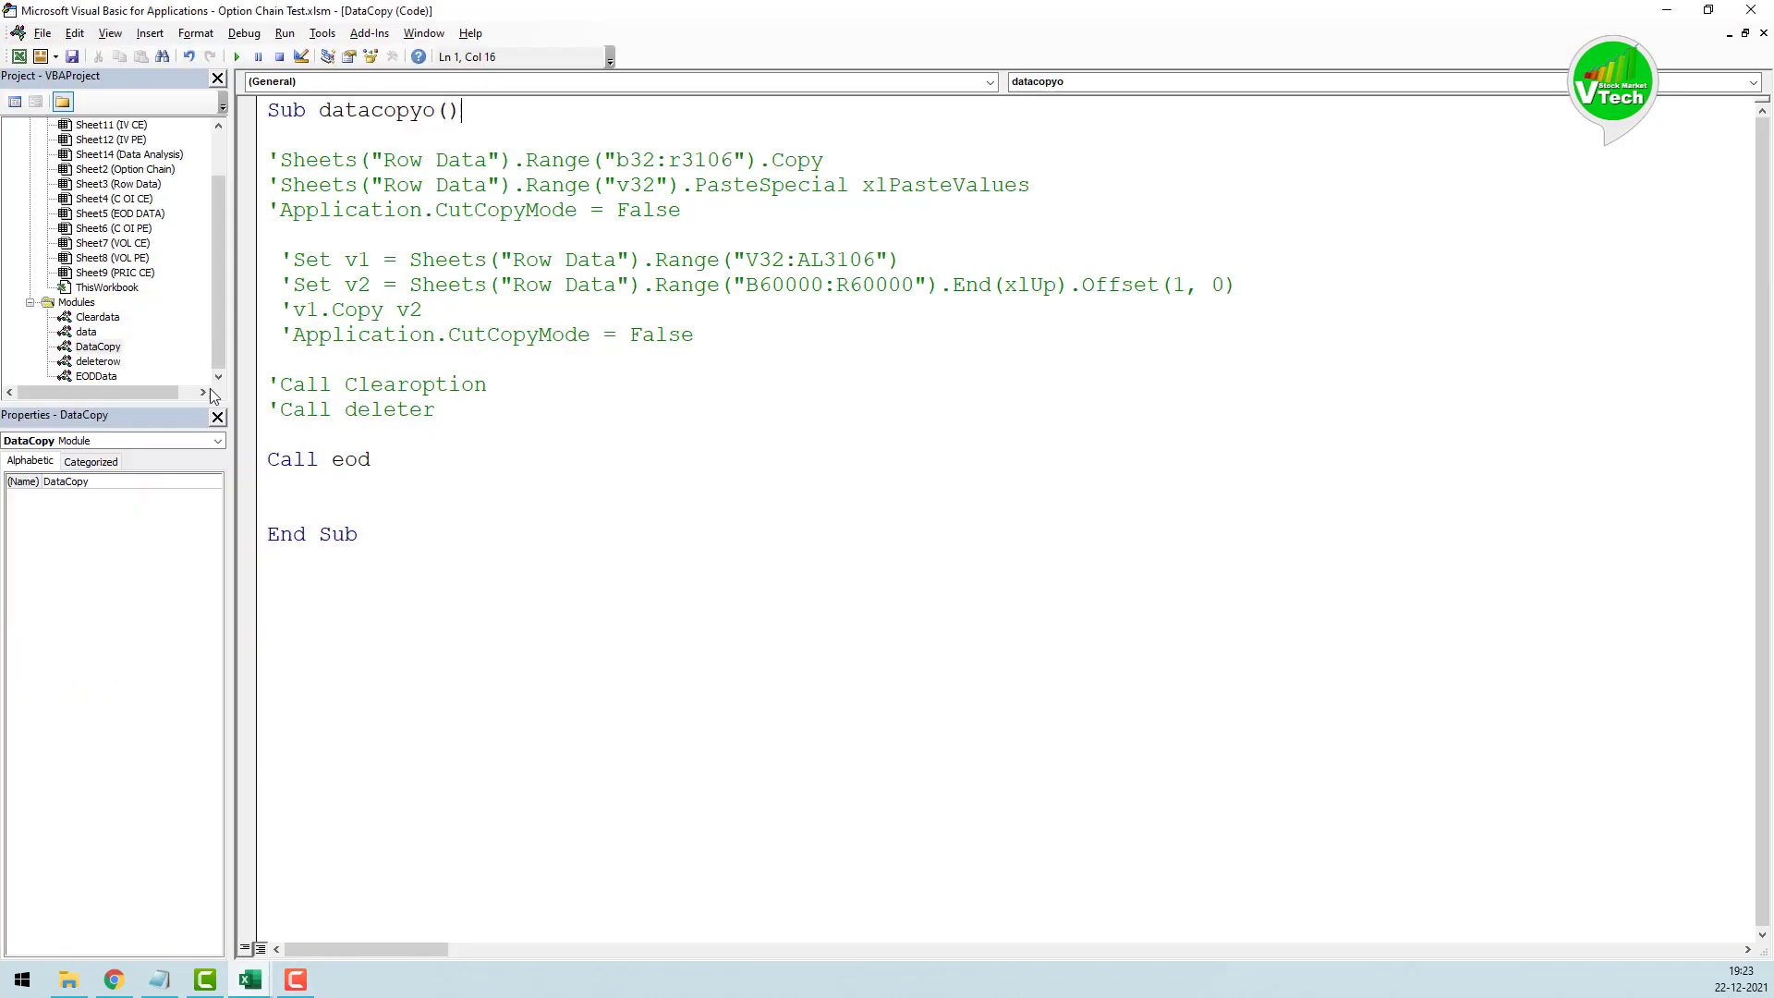
key(ctrl+z)
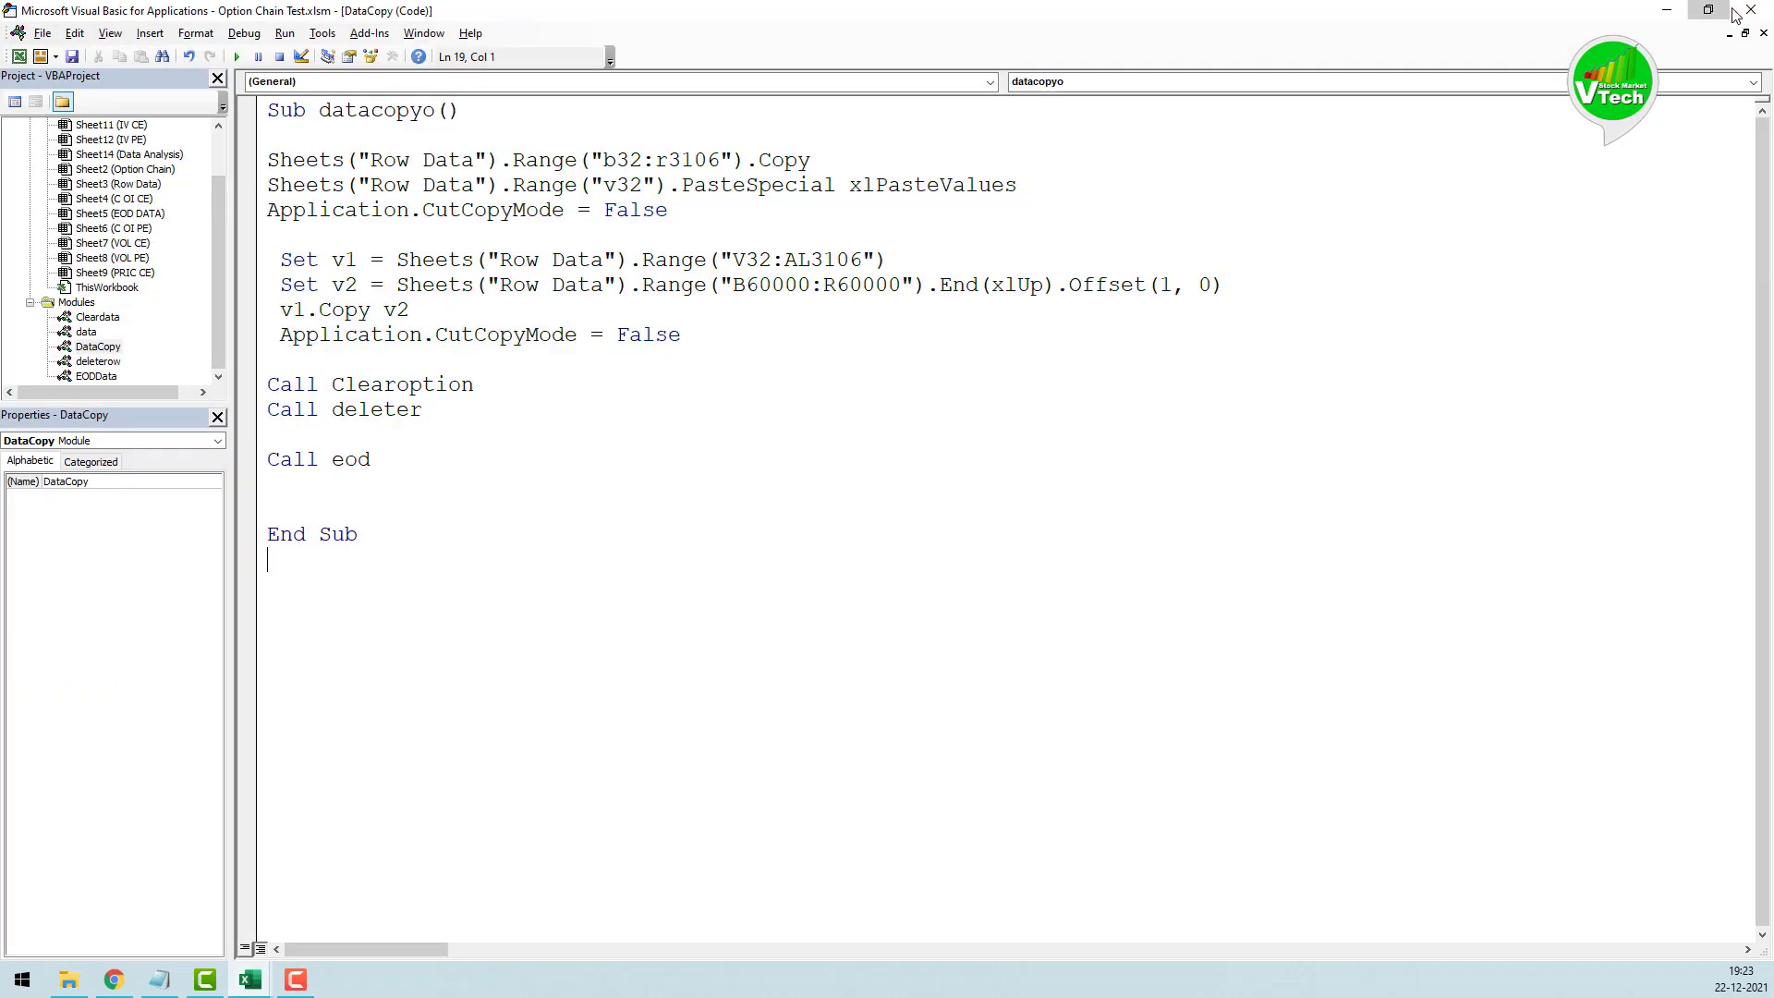
click(1737, 11)
click(499, 519)
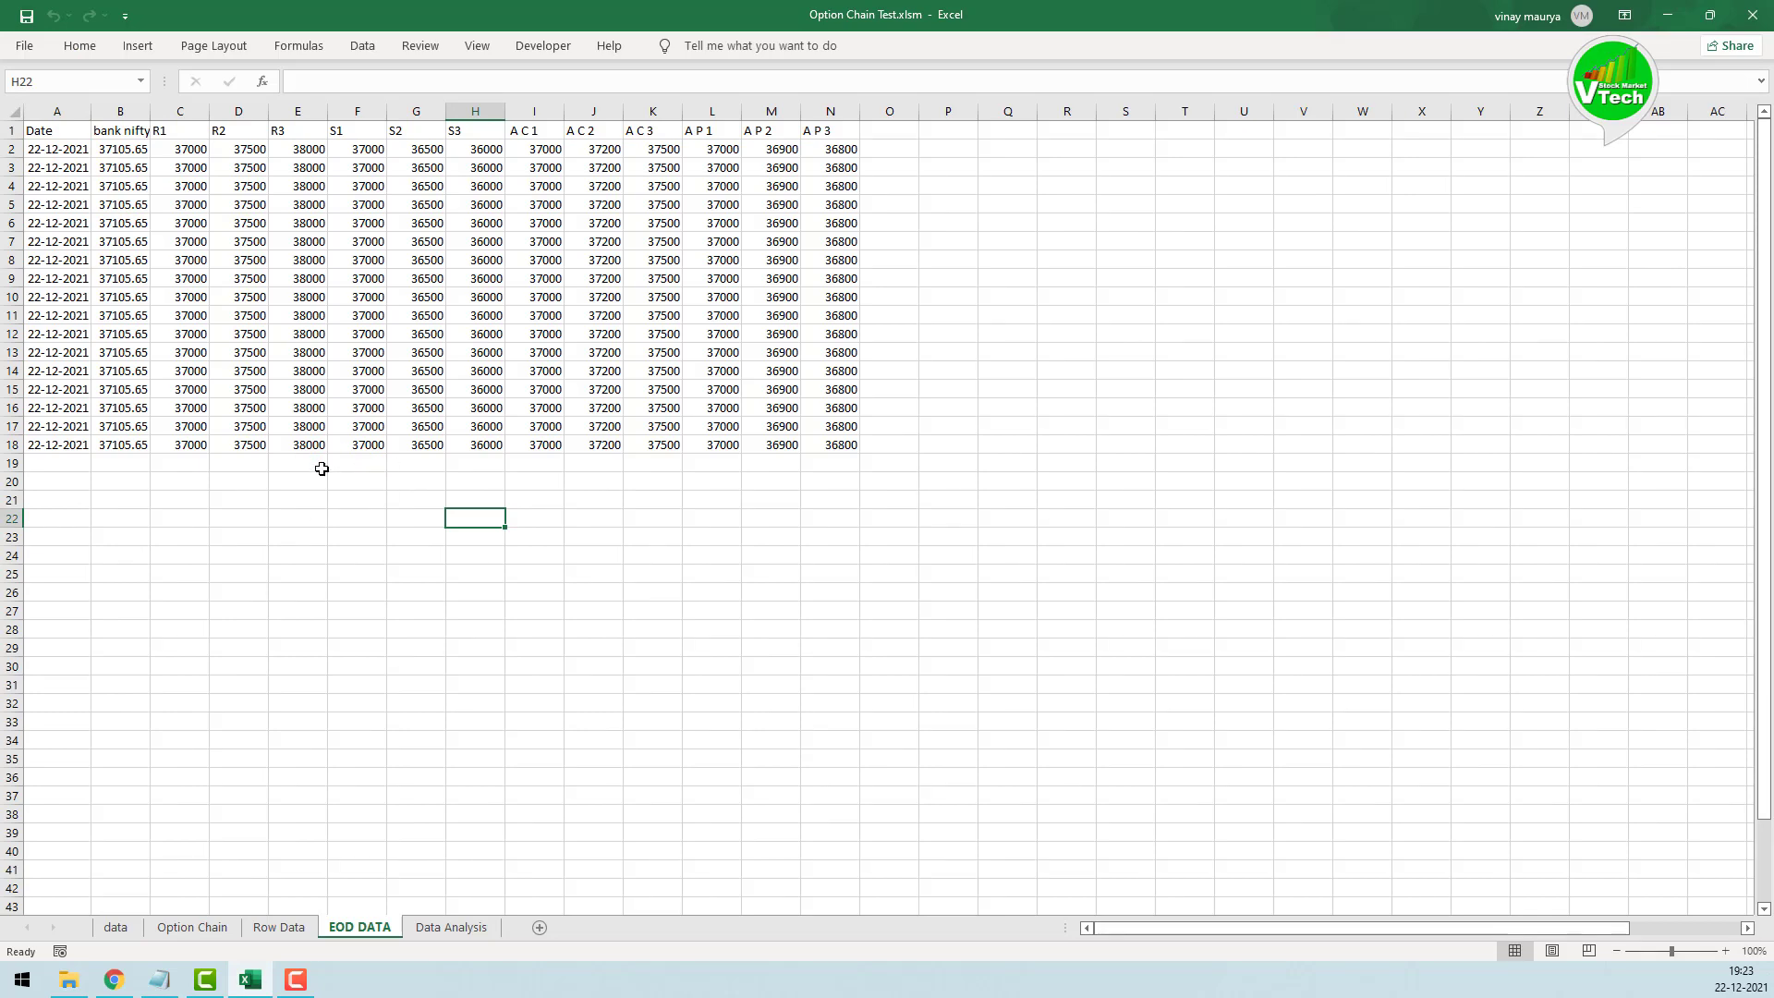
Step: Insert an empty chart on the Option Chain sheet and place it in the blank area beside the option table, over columns P to W
click(296, 927)
click(191, 928)
scroll(1243, 443, up, 3)
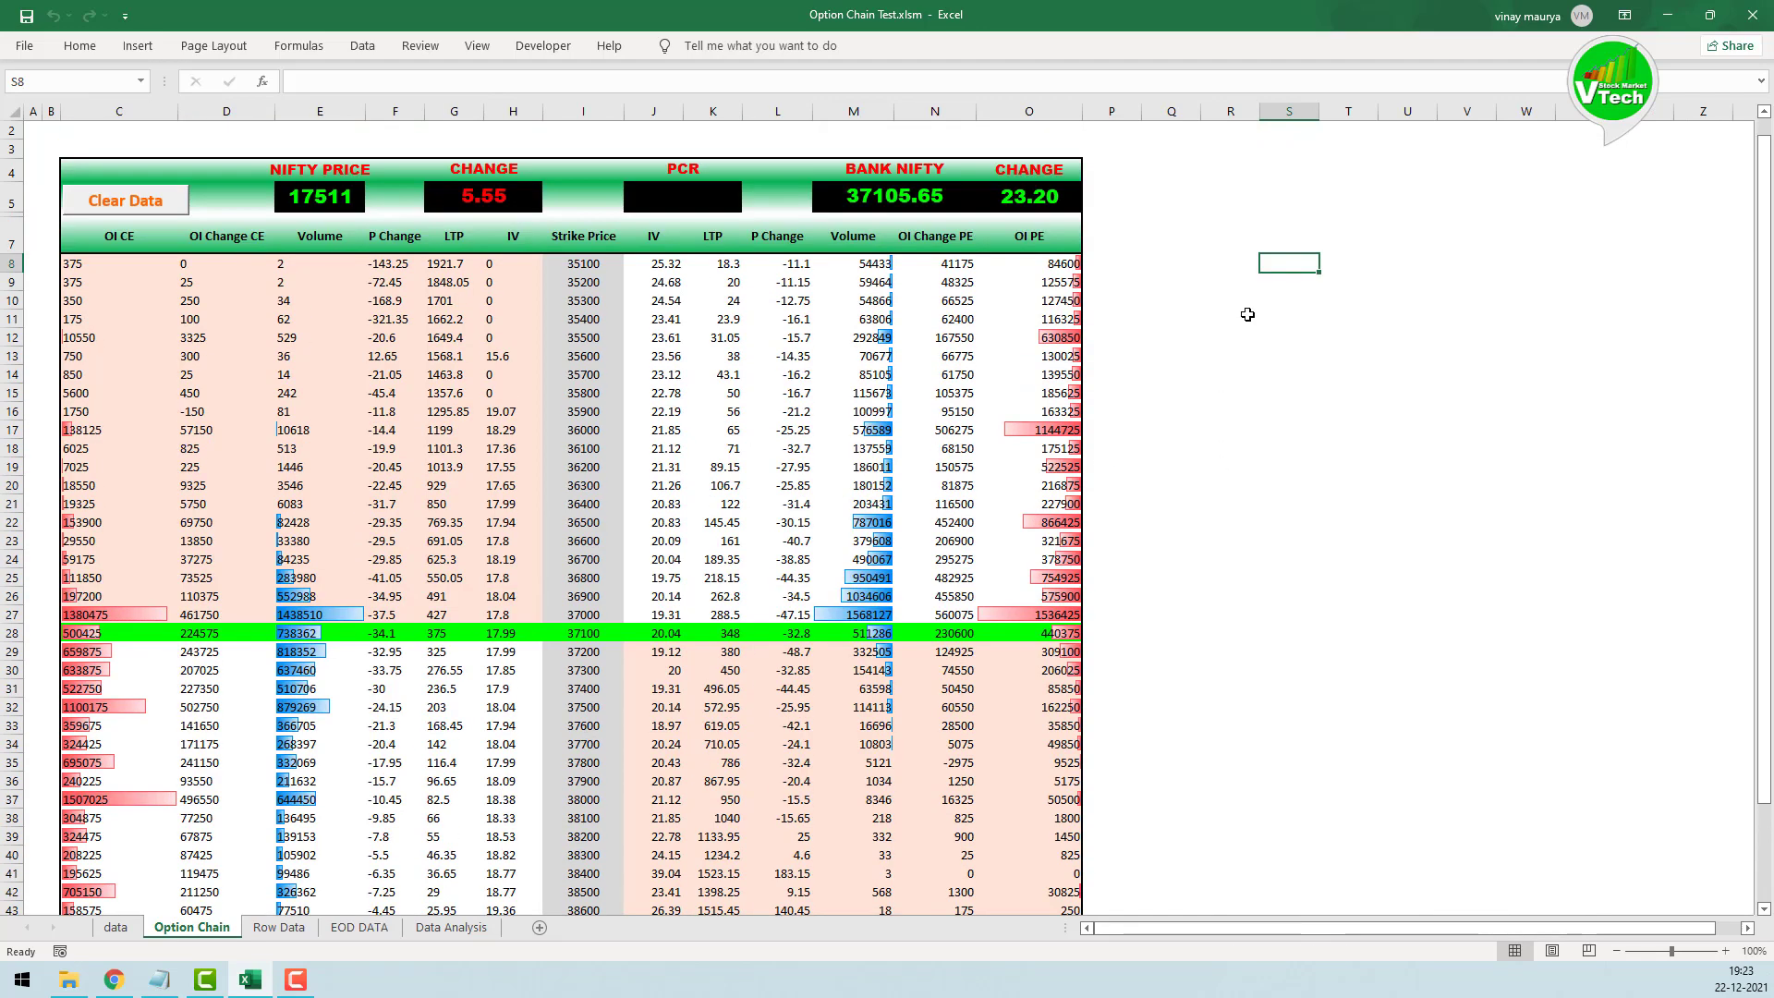
scroll(1236, 313, down, 1)
scroll(1236, 313, down, 1)
scroll(1683, 226, up, 1)
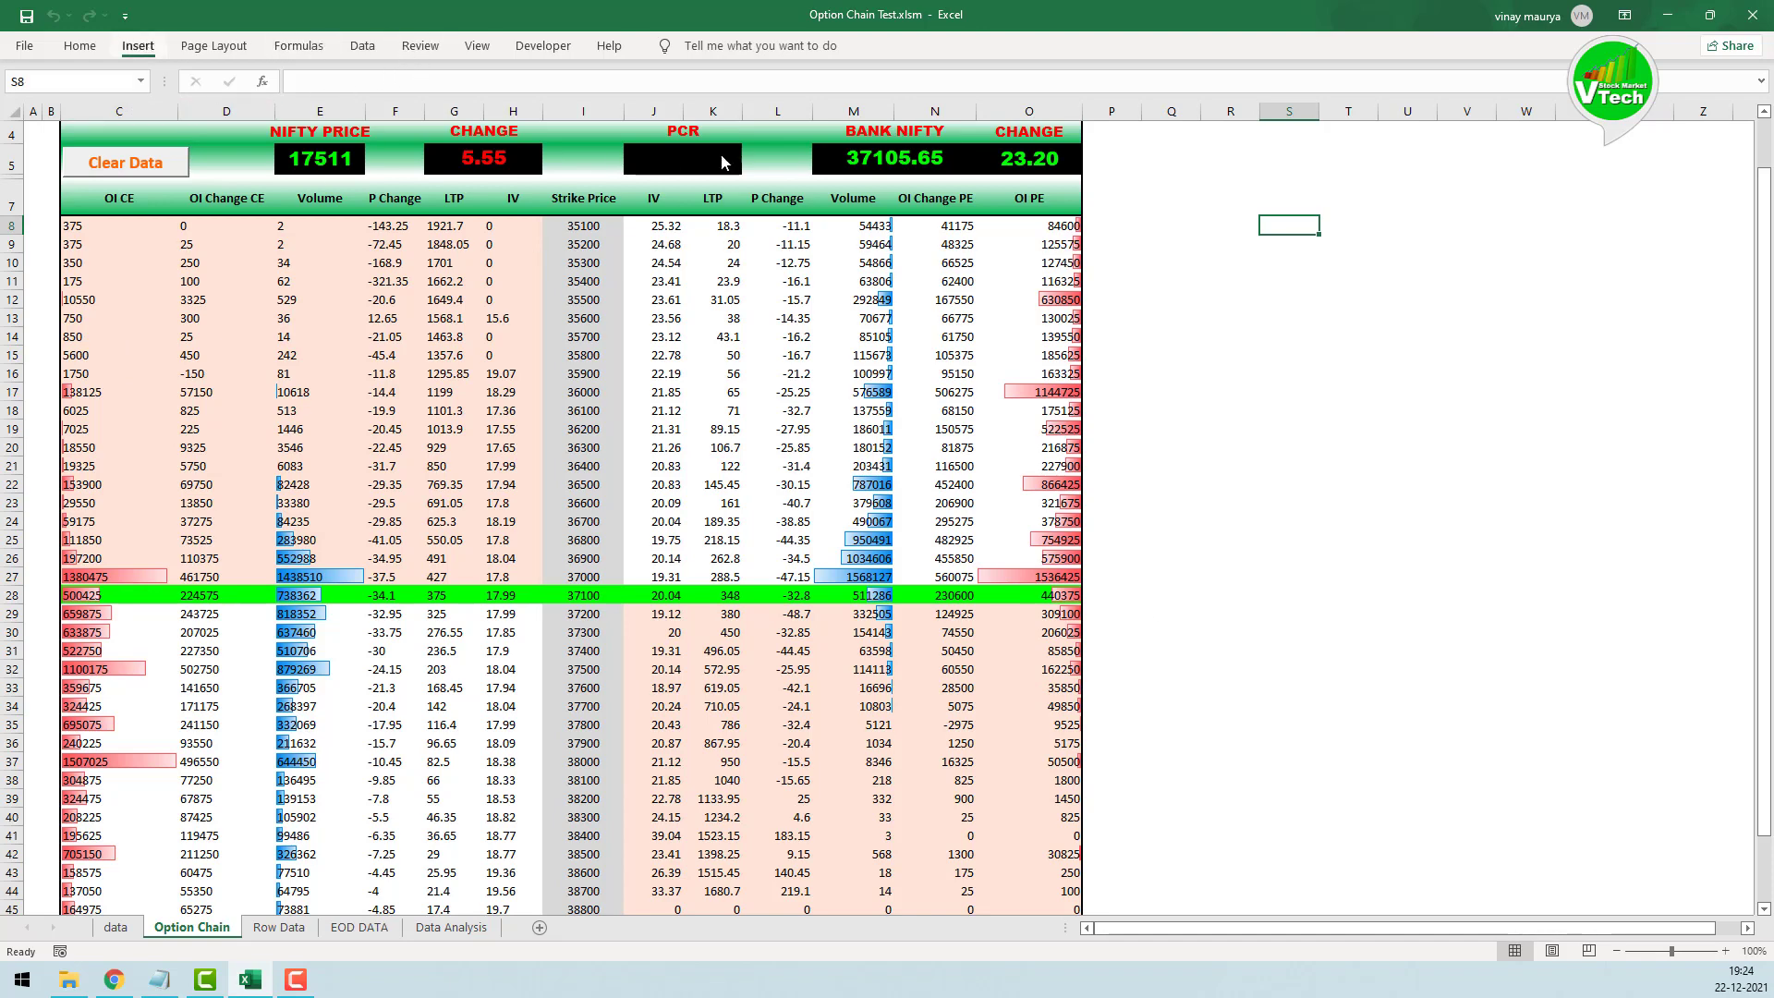
click(823, 79)
click(838, 135)
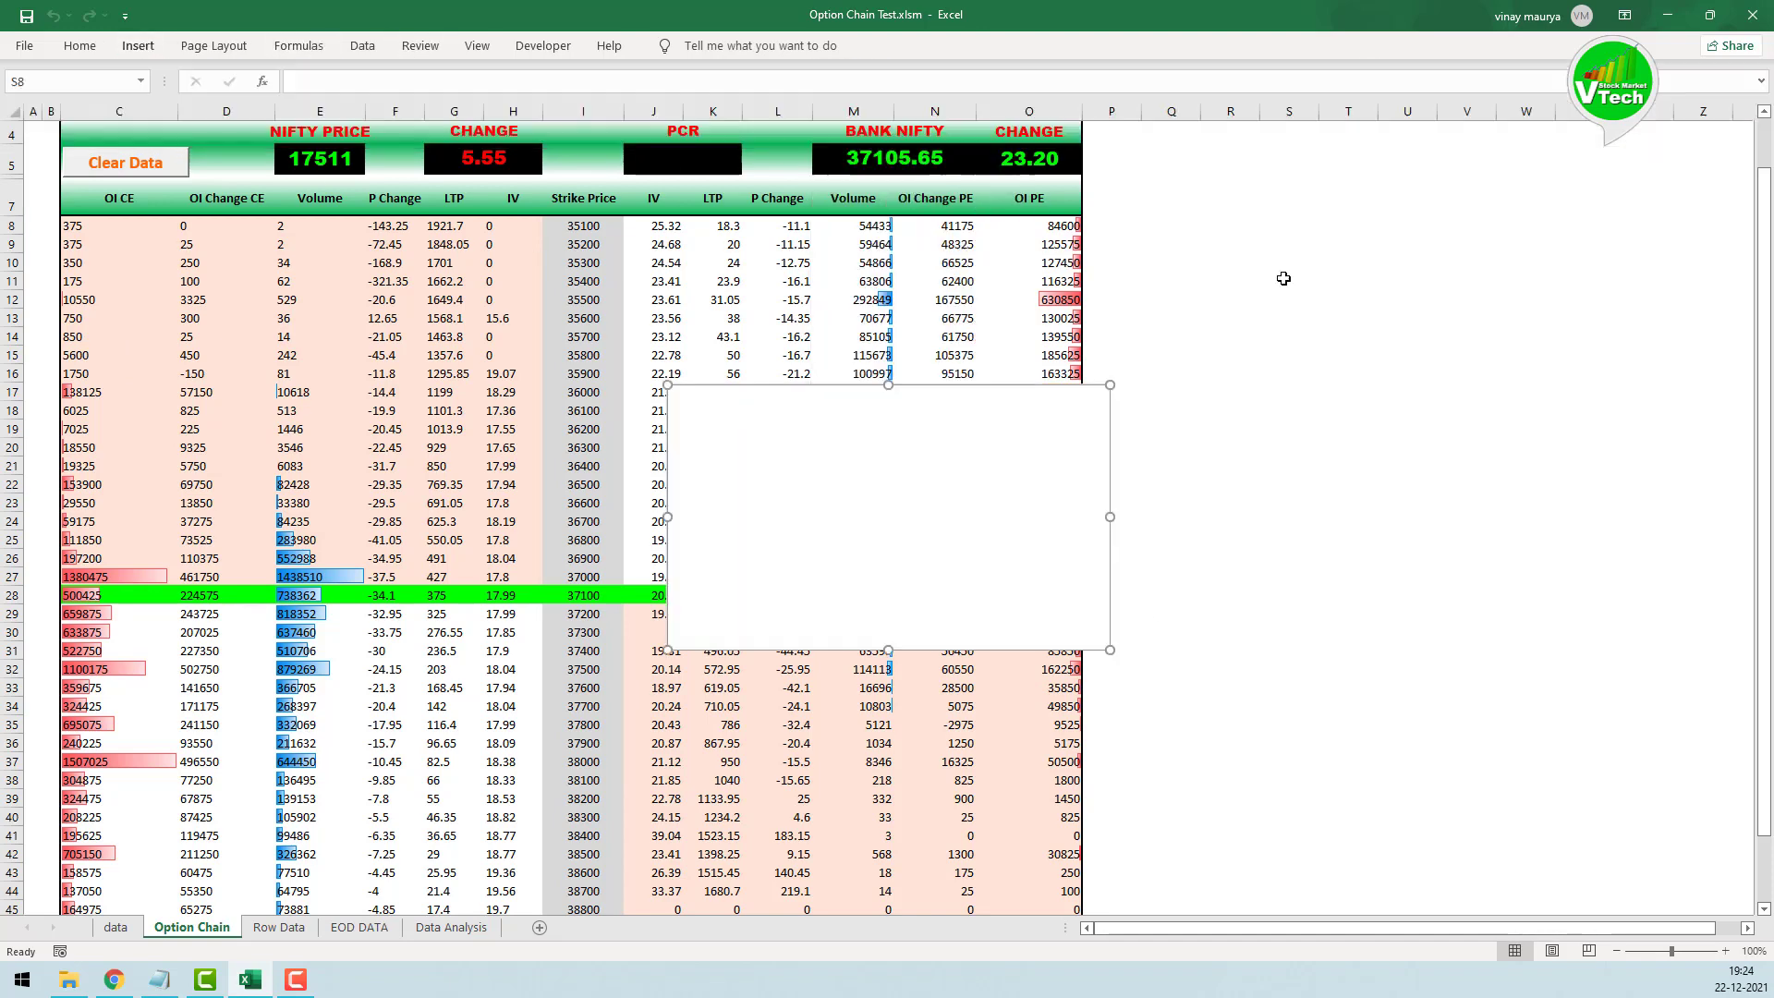
drag(984, 490, 1445, 246)
Step: Add a series to the chart with its name from Data Analysis cell D5 and its values from D6:D80
right_click(1275, 241)
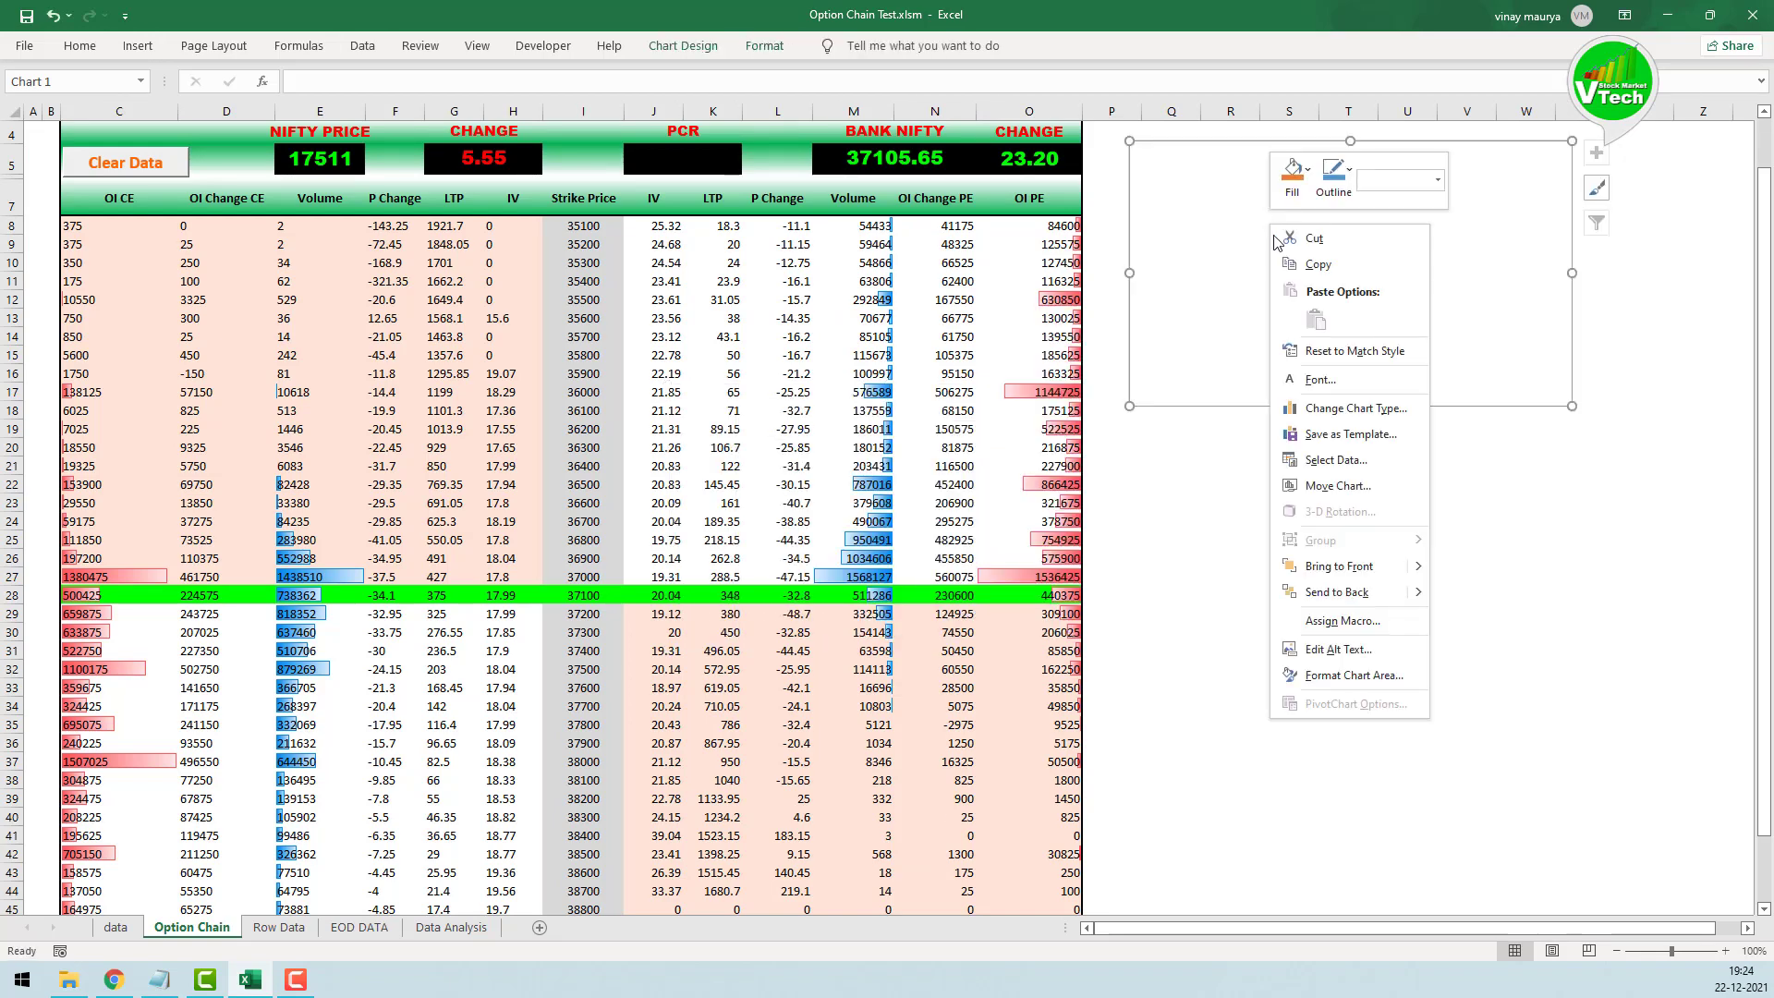
click(1336, 460)
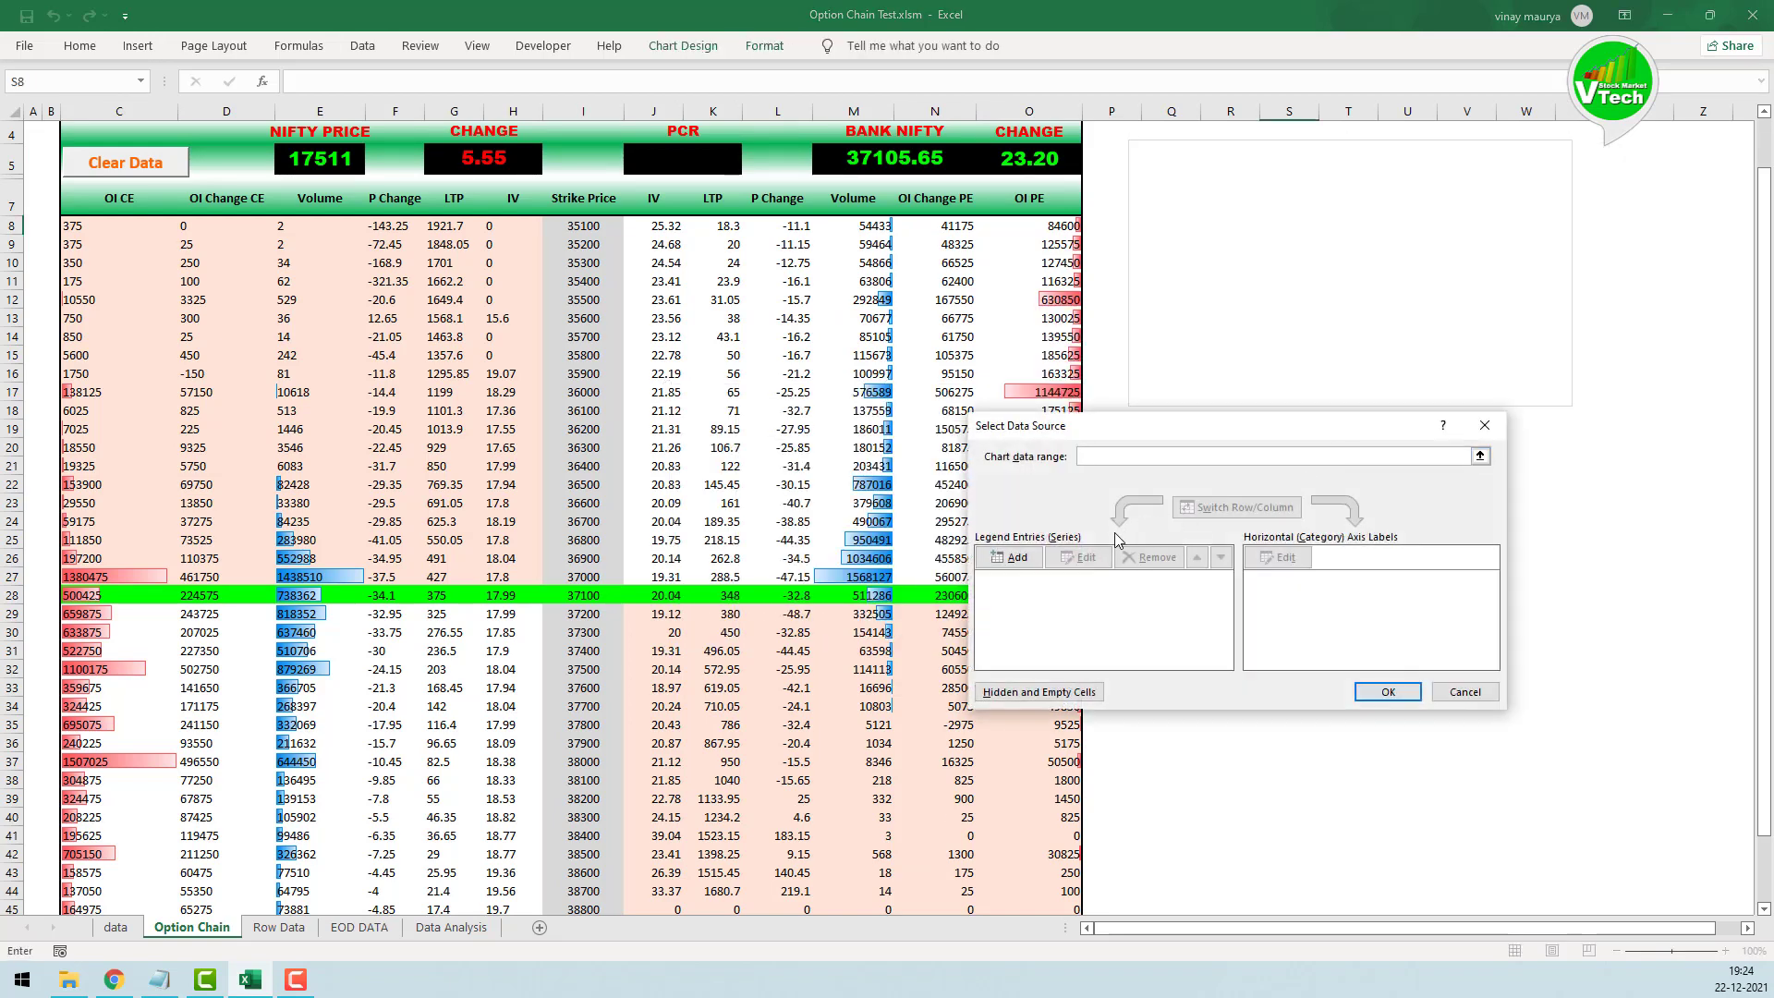
click(1010, 556)
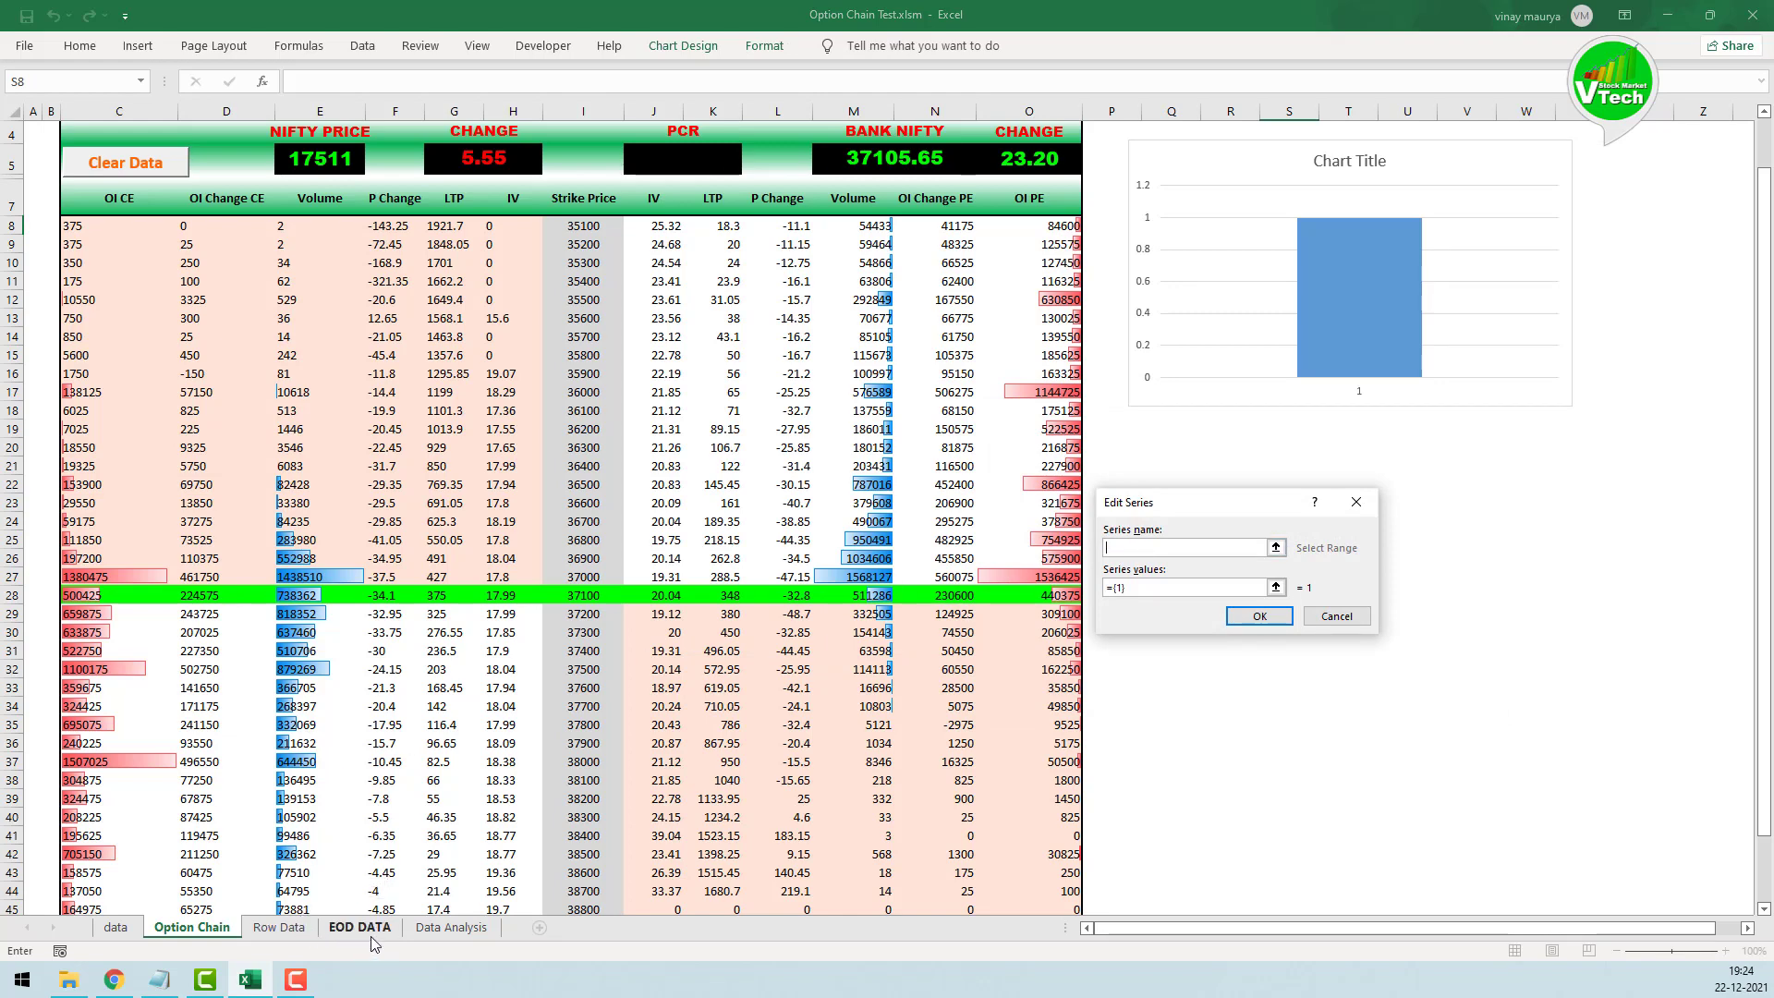
click(445, 928)
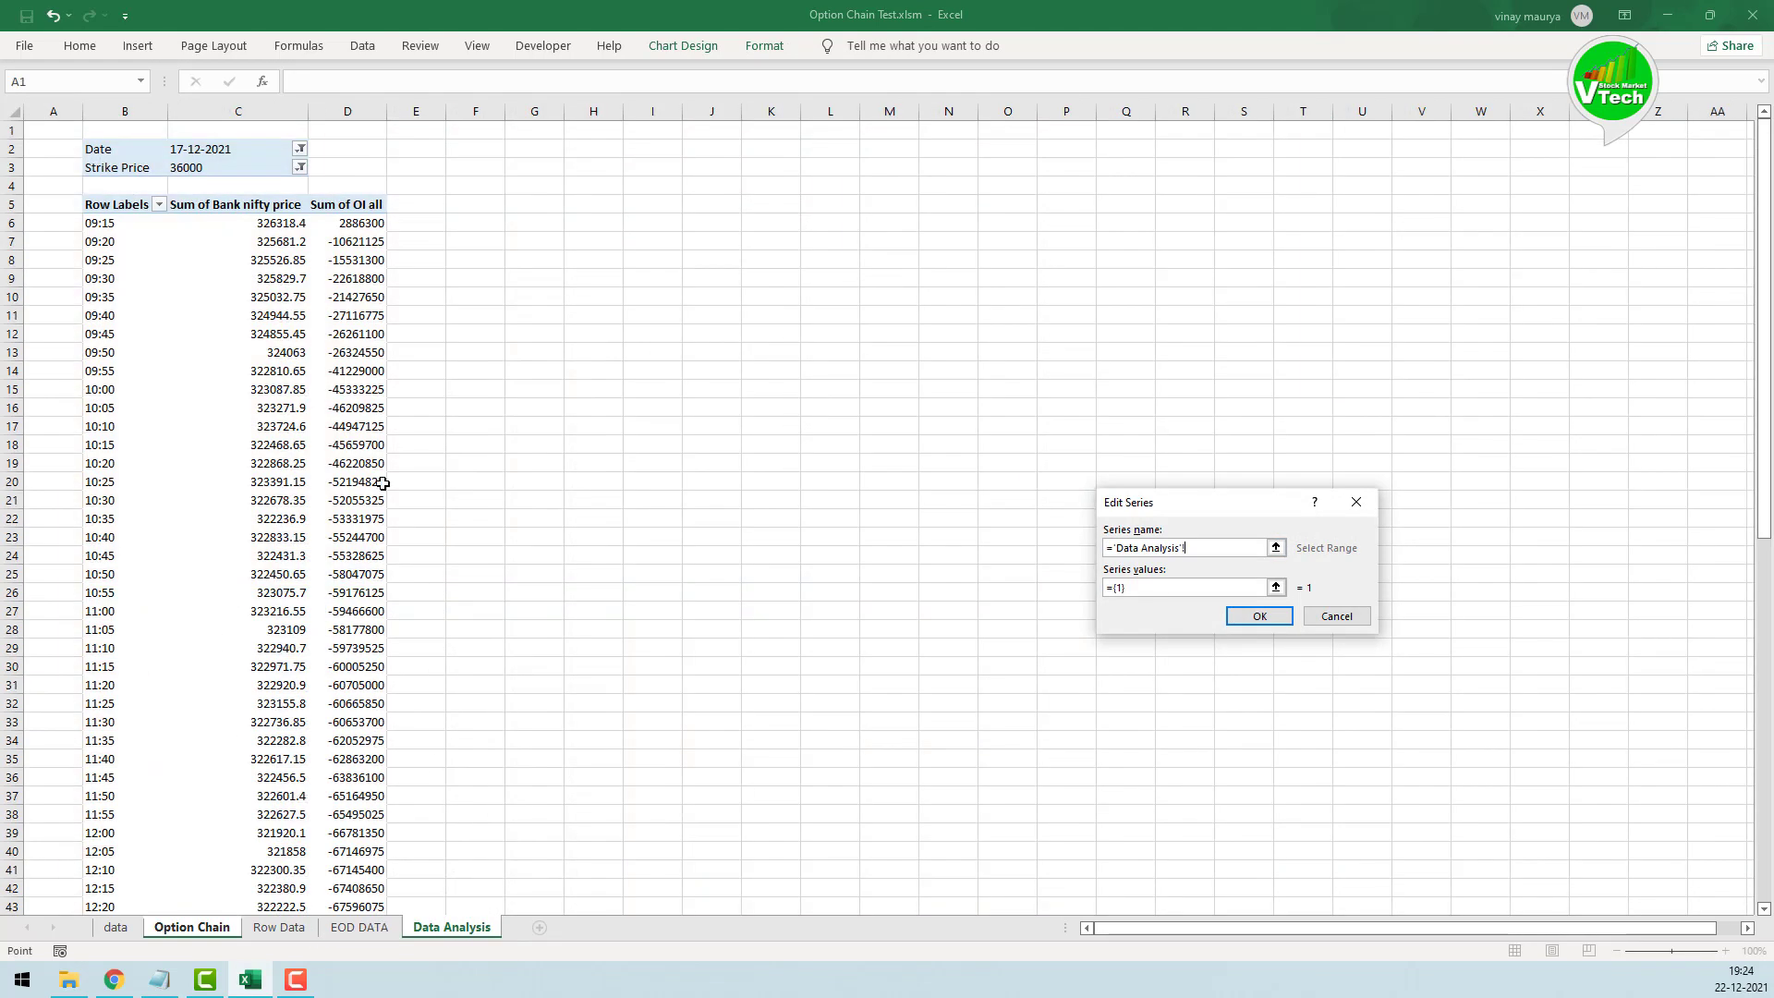
click(361, 205)
drag(1130, 589, 1078, 583)
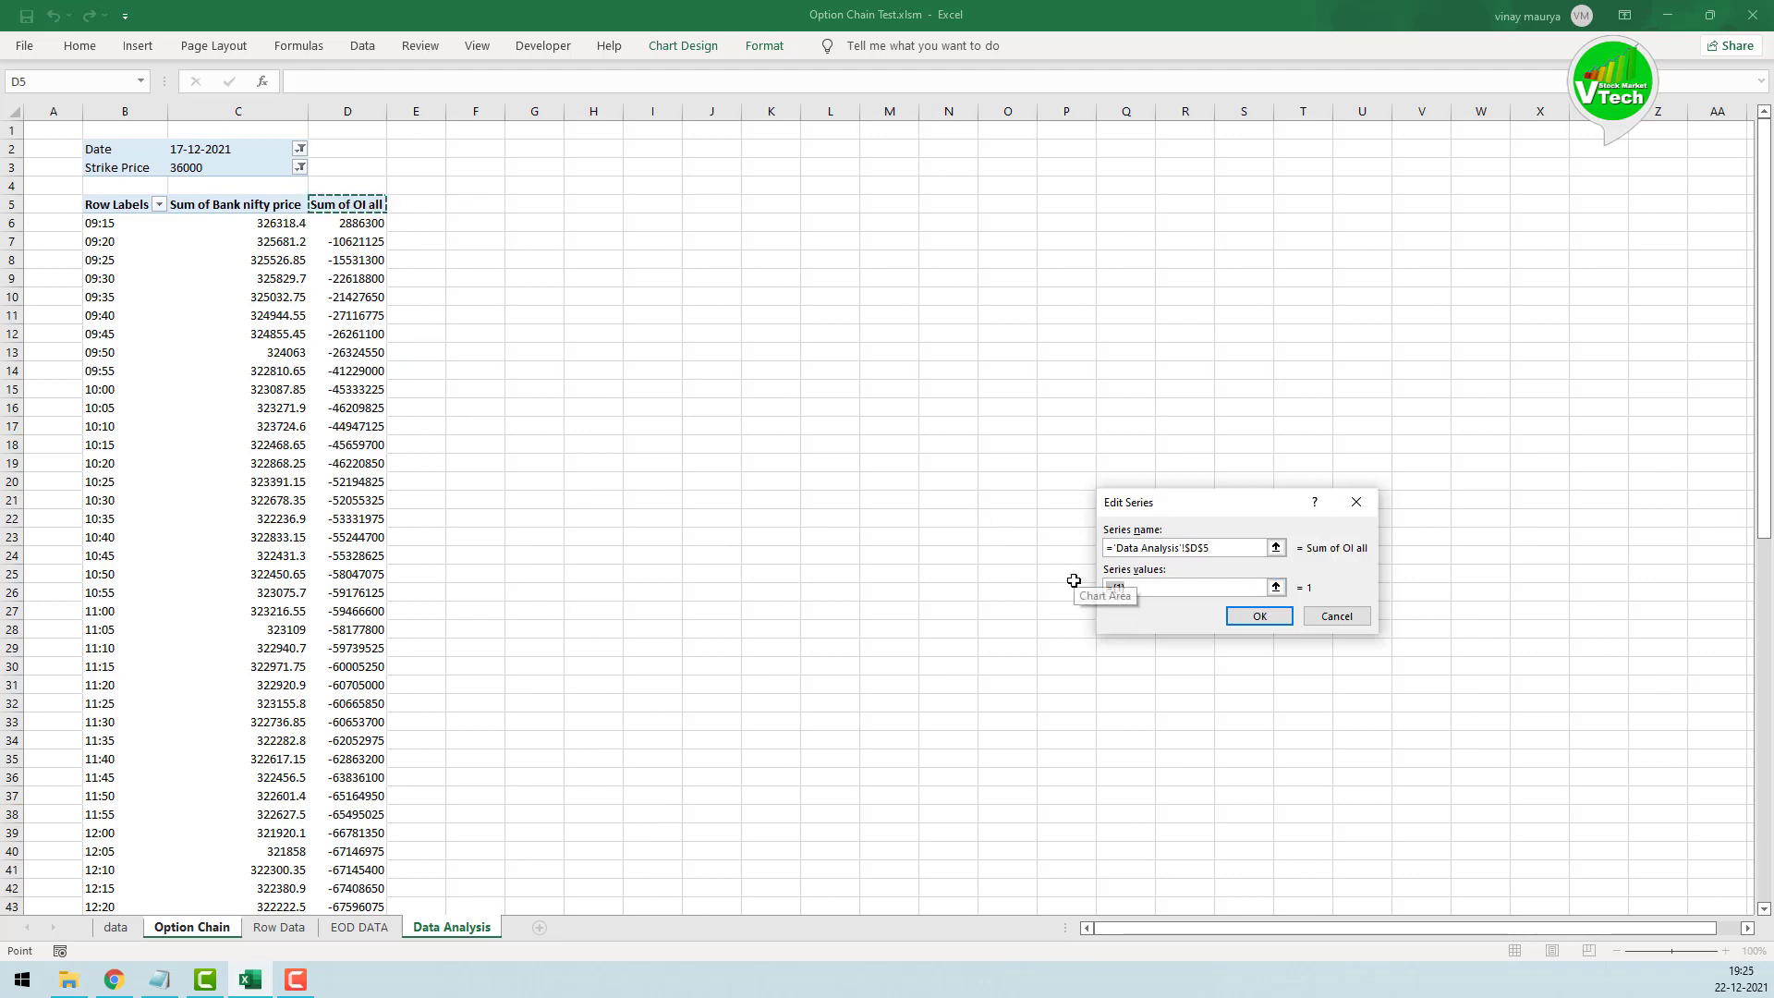
key(BackSpace)
click(368, 223)
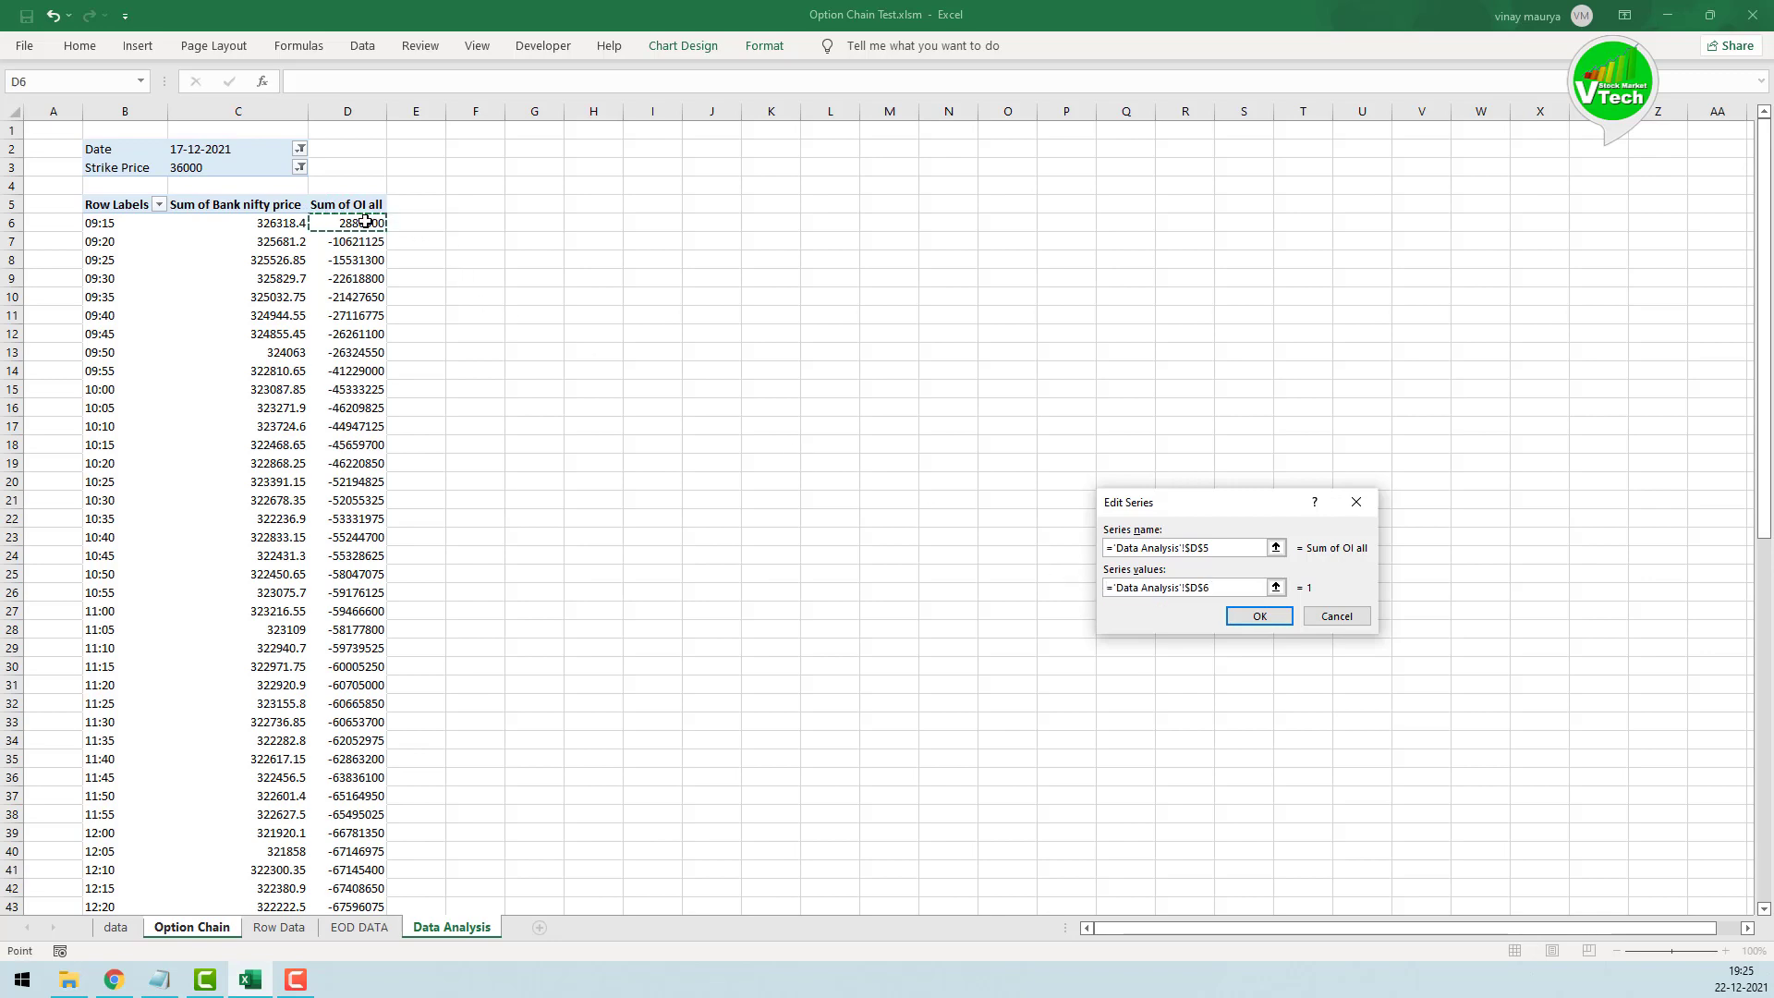
key(ctrl+shift+Down)
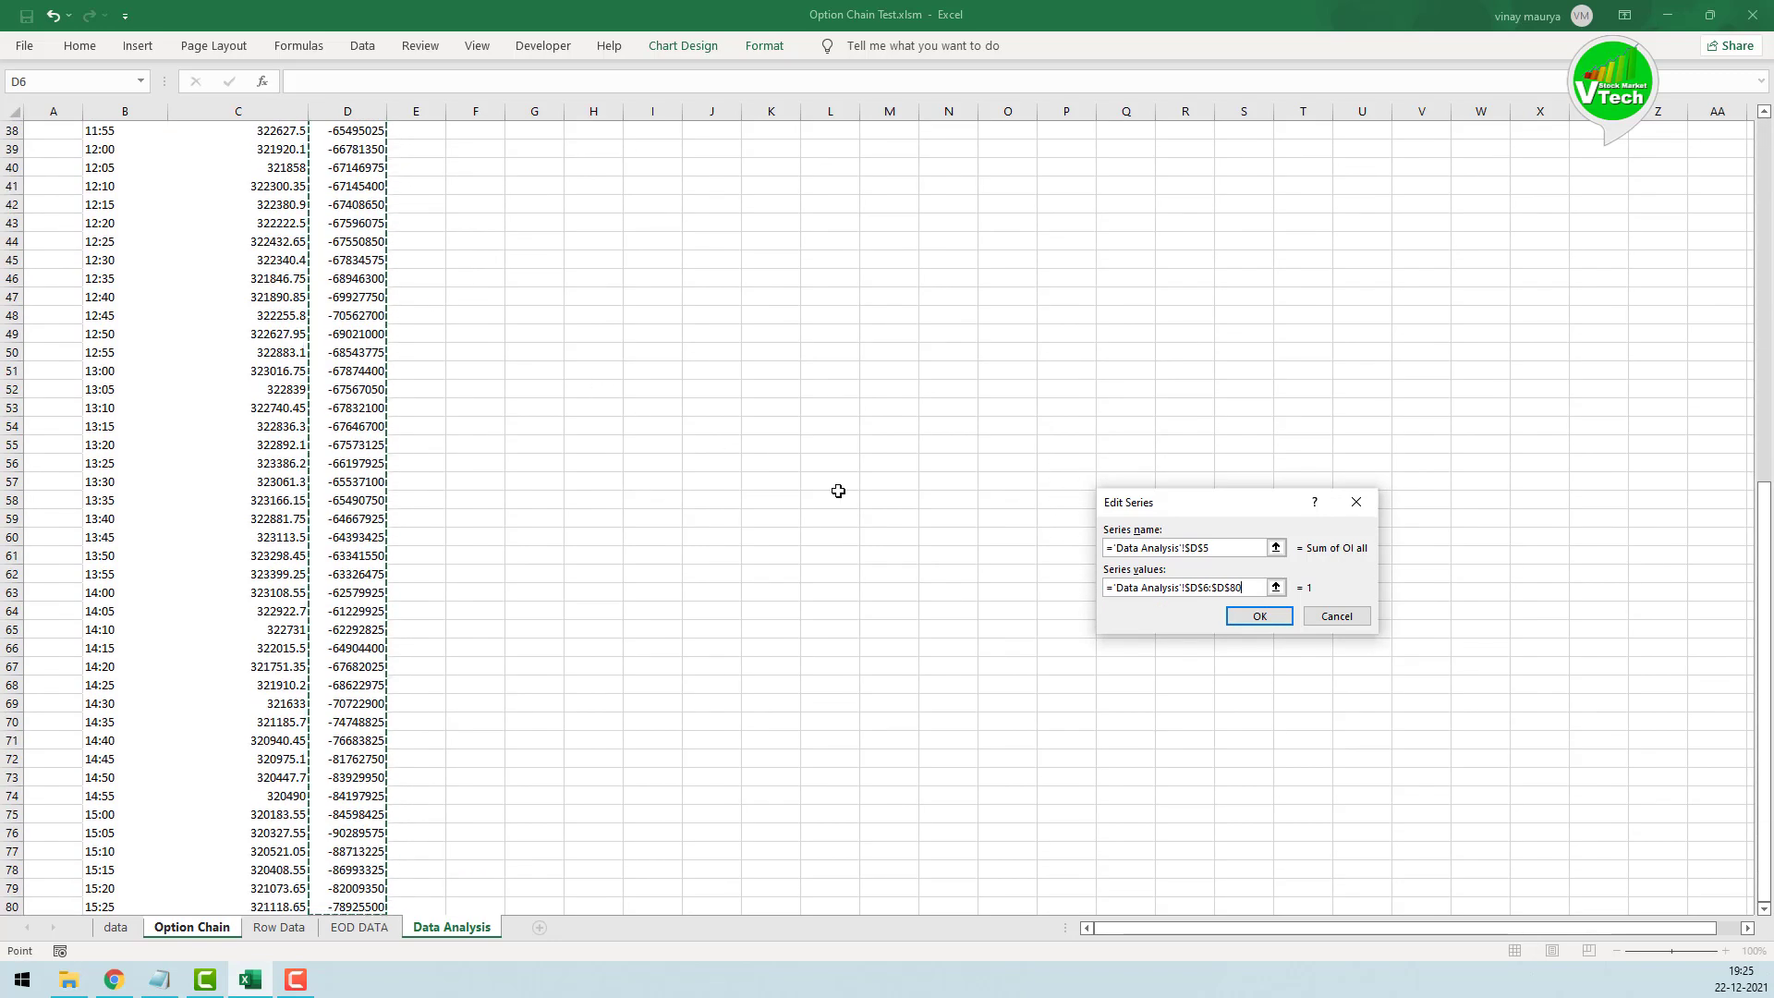
click(1259, 615)
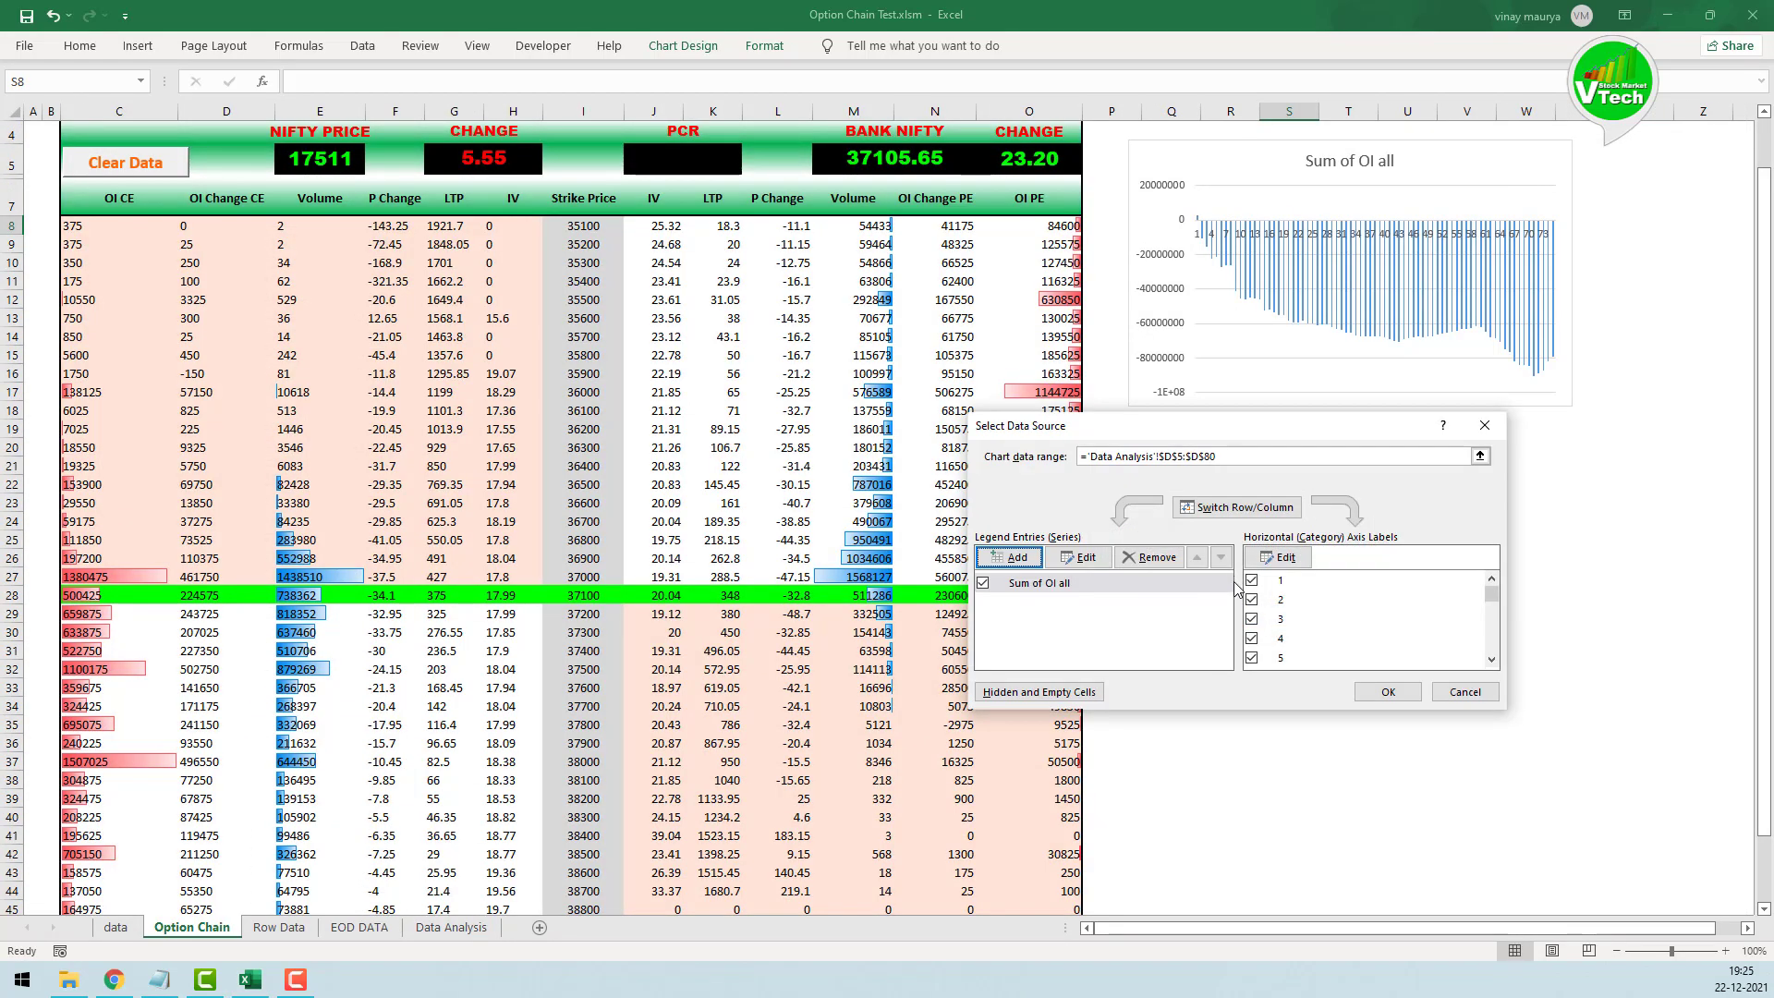
Step: Set the chart's horizontal axis labels to the times in Data Analysis B6:B80 and accept the data source
click(1277, 562)
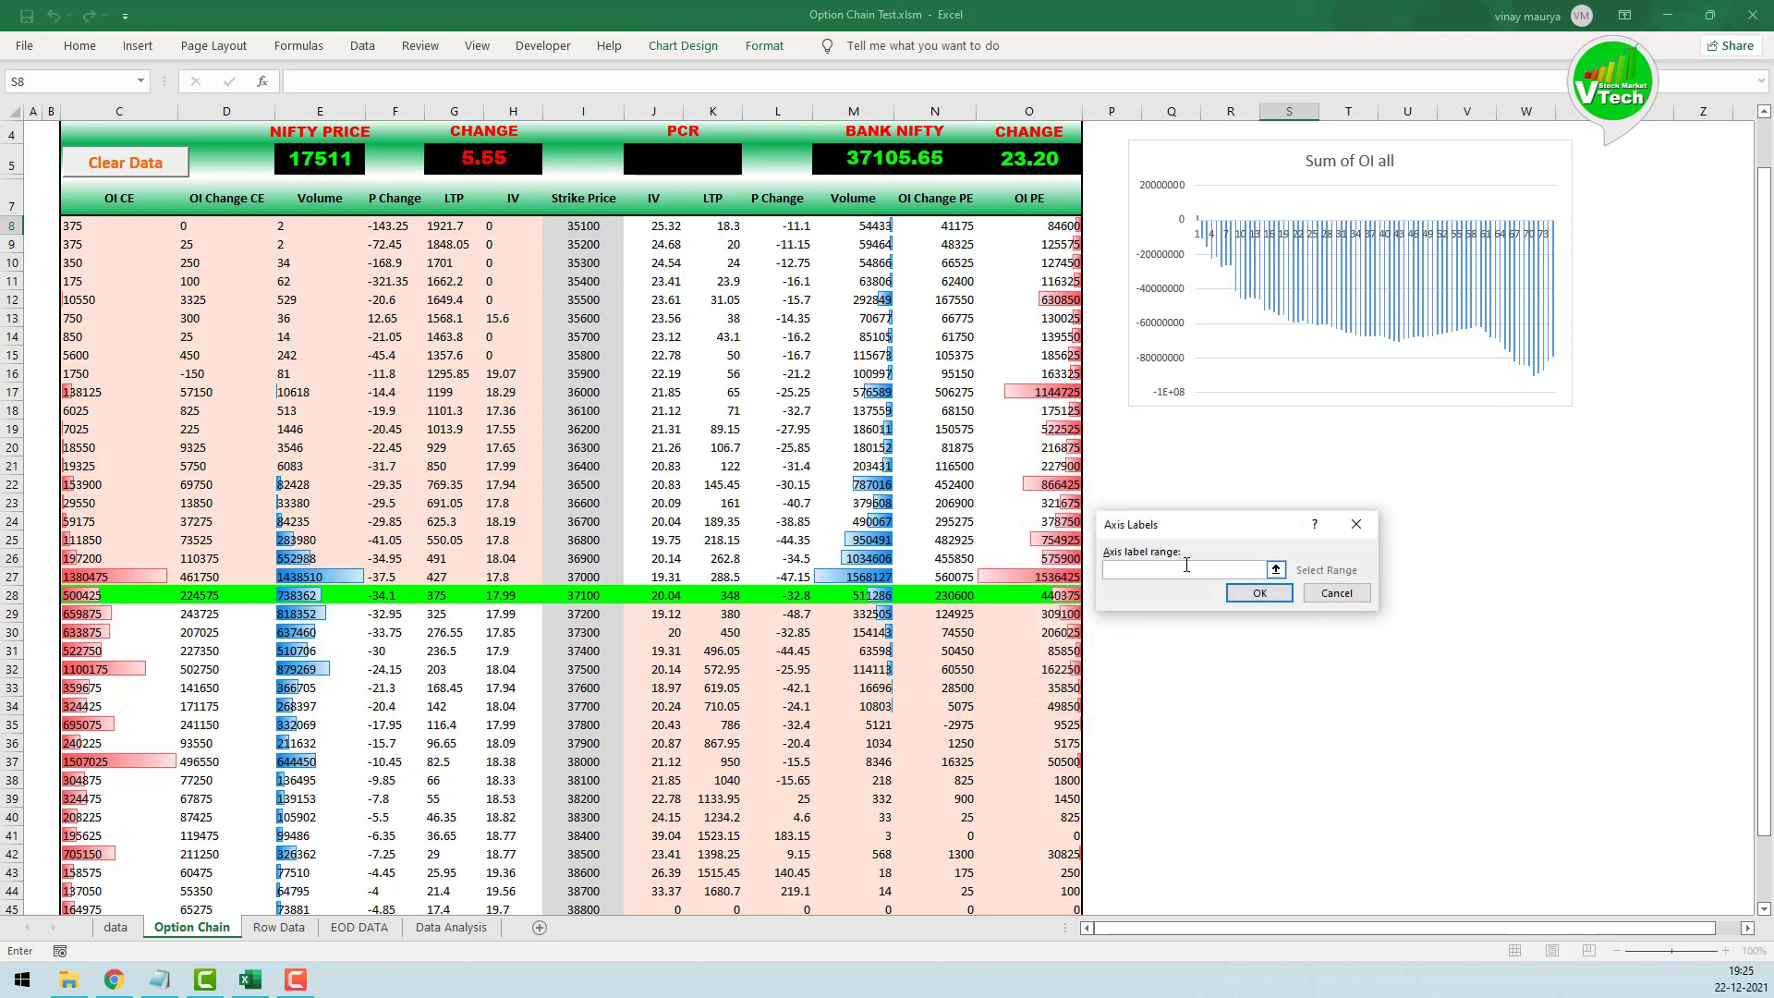
click(451, 927)
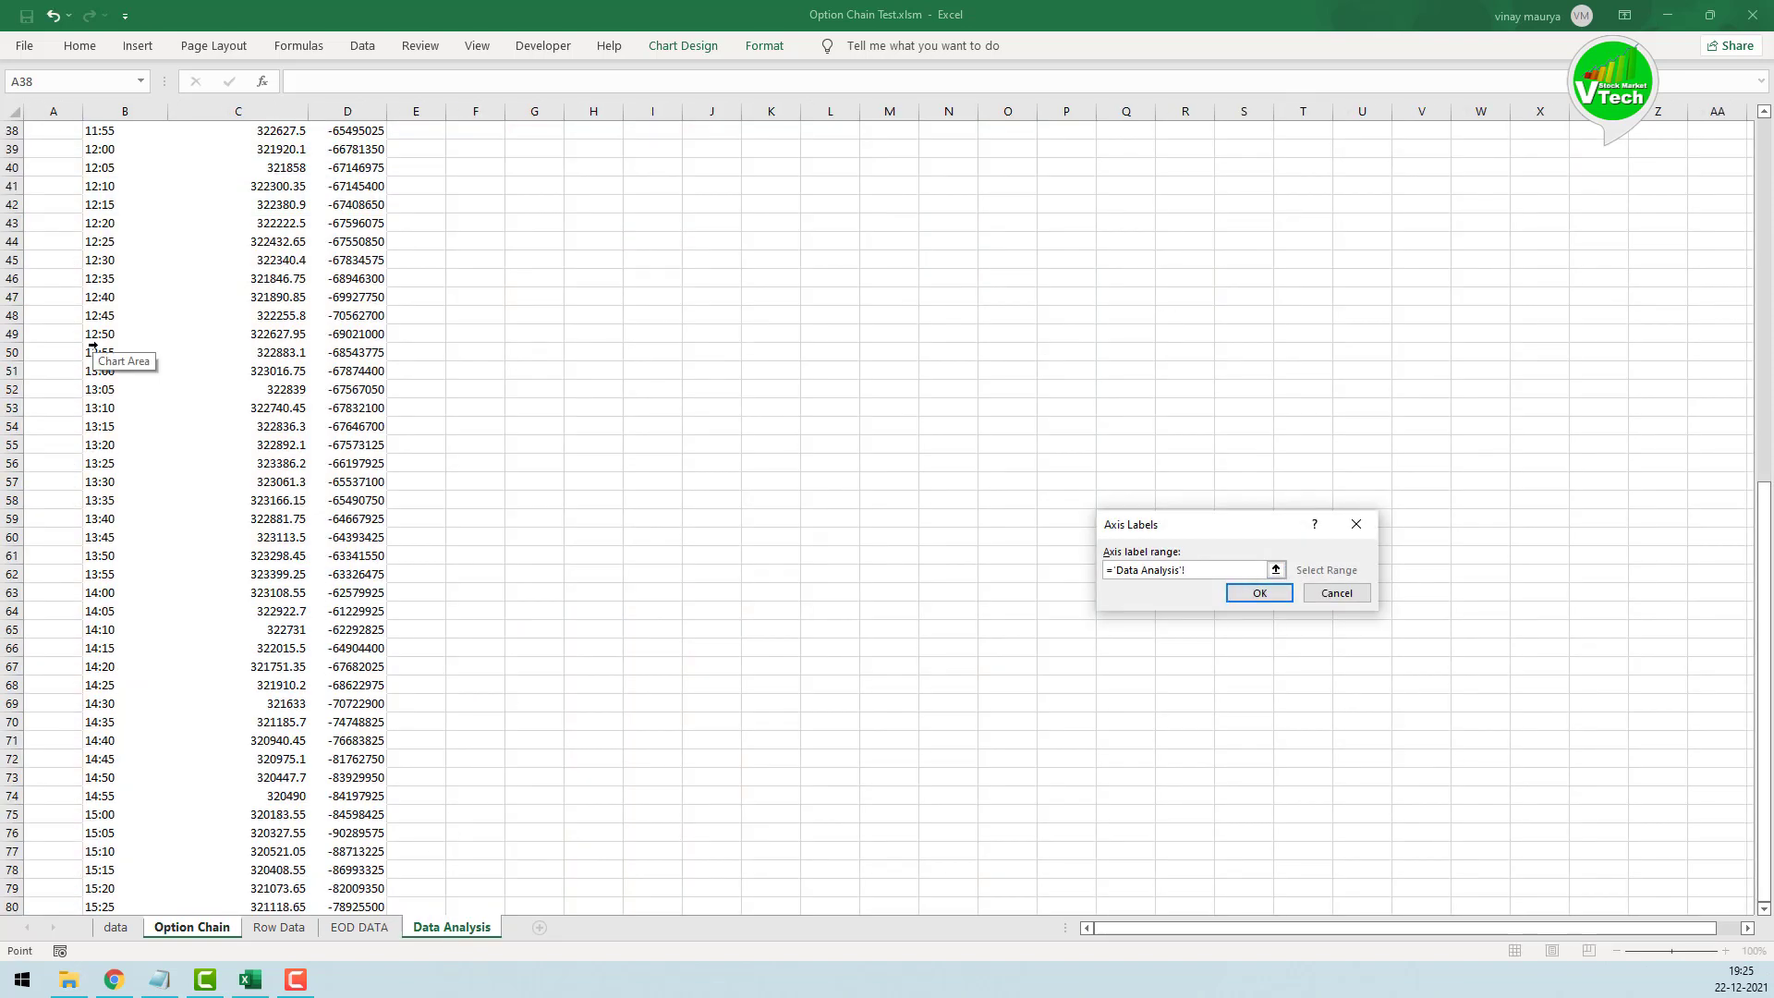
scroll(139, 308, up, 6)
scroll(139, 308, up, 7)
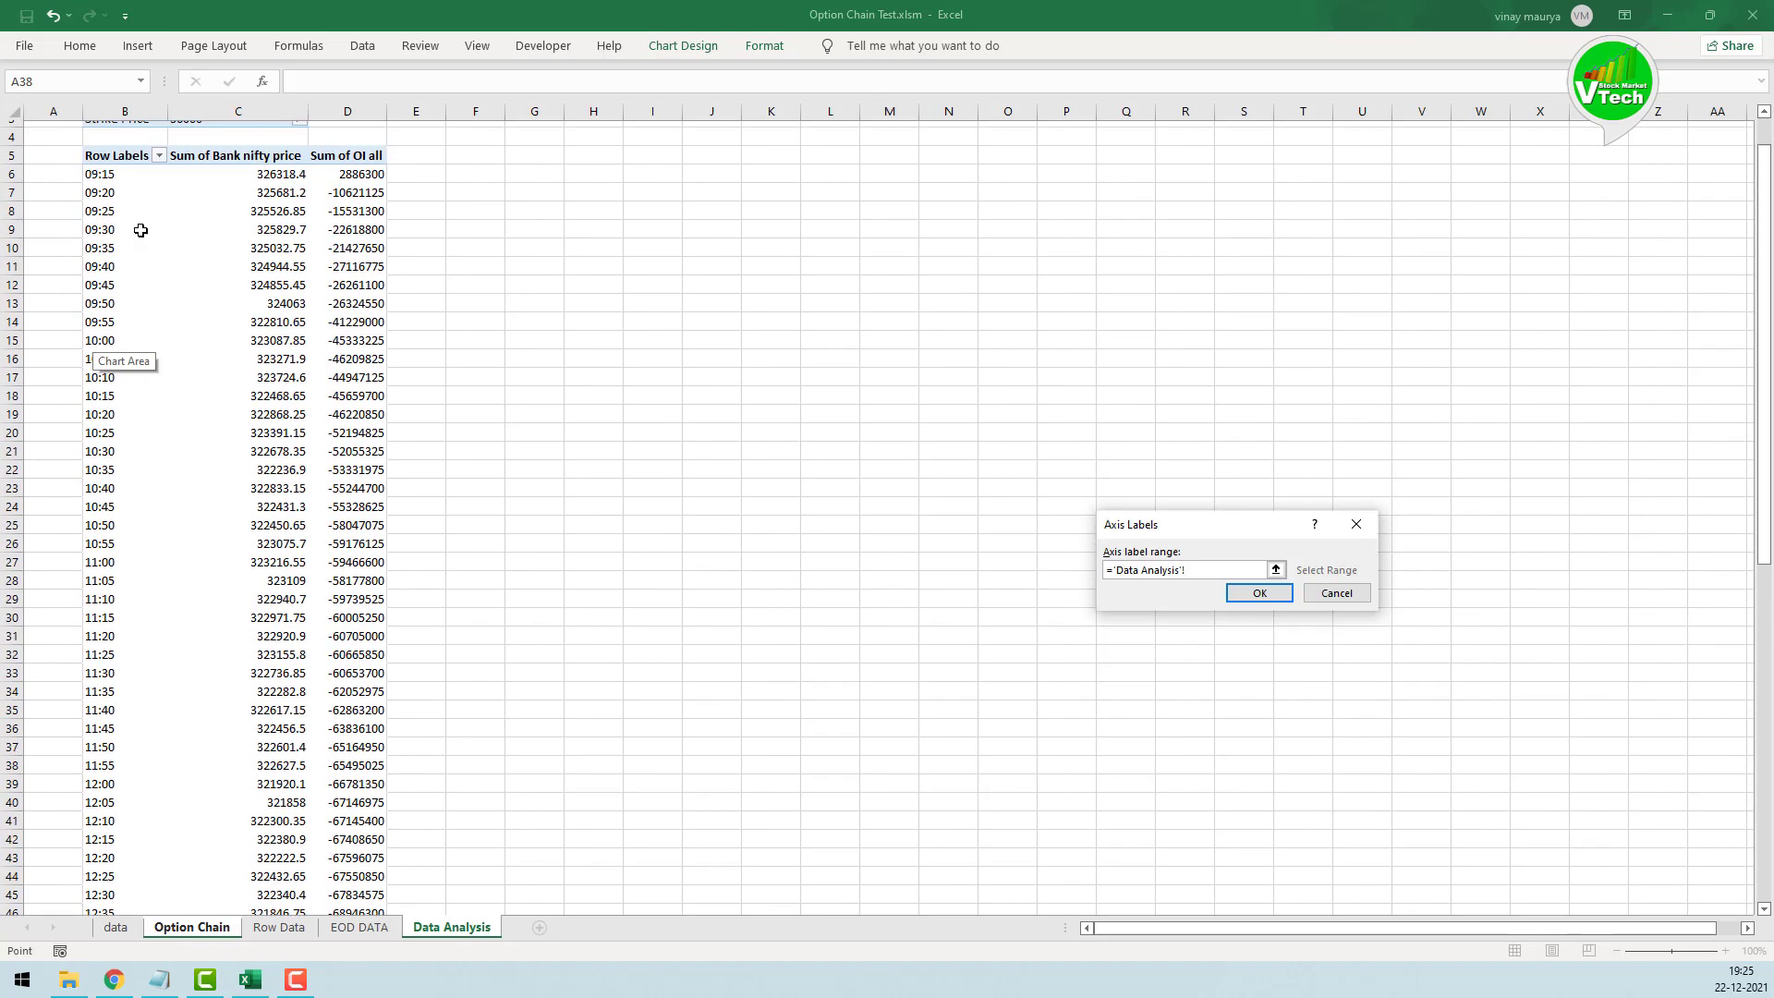
drag(99, 205, 109, 892)
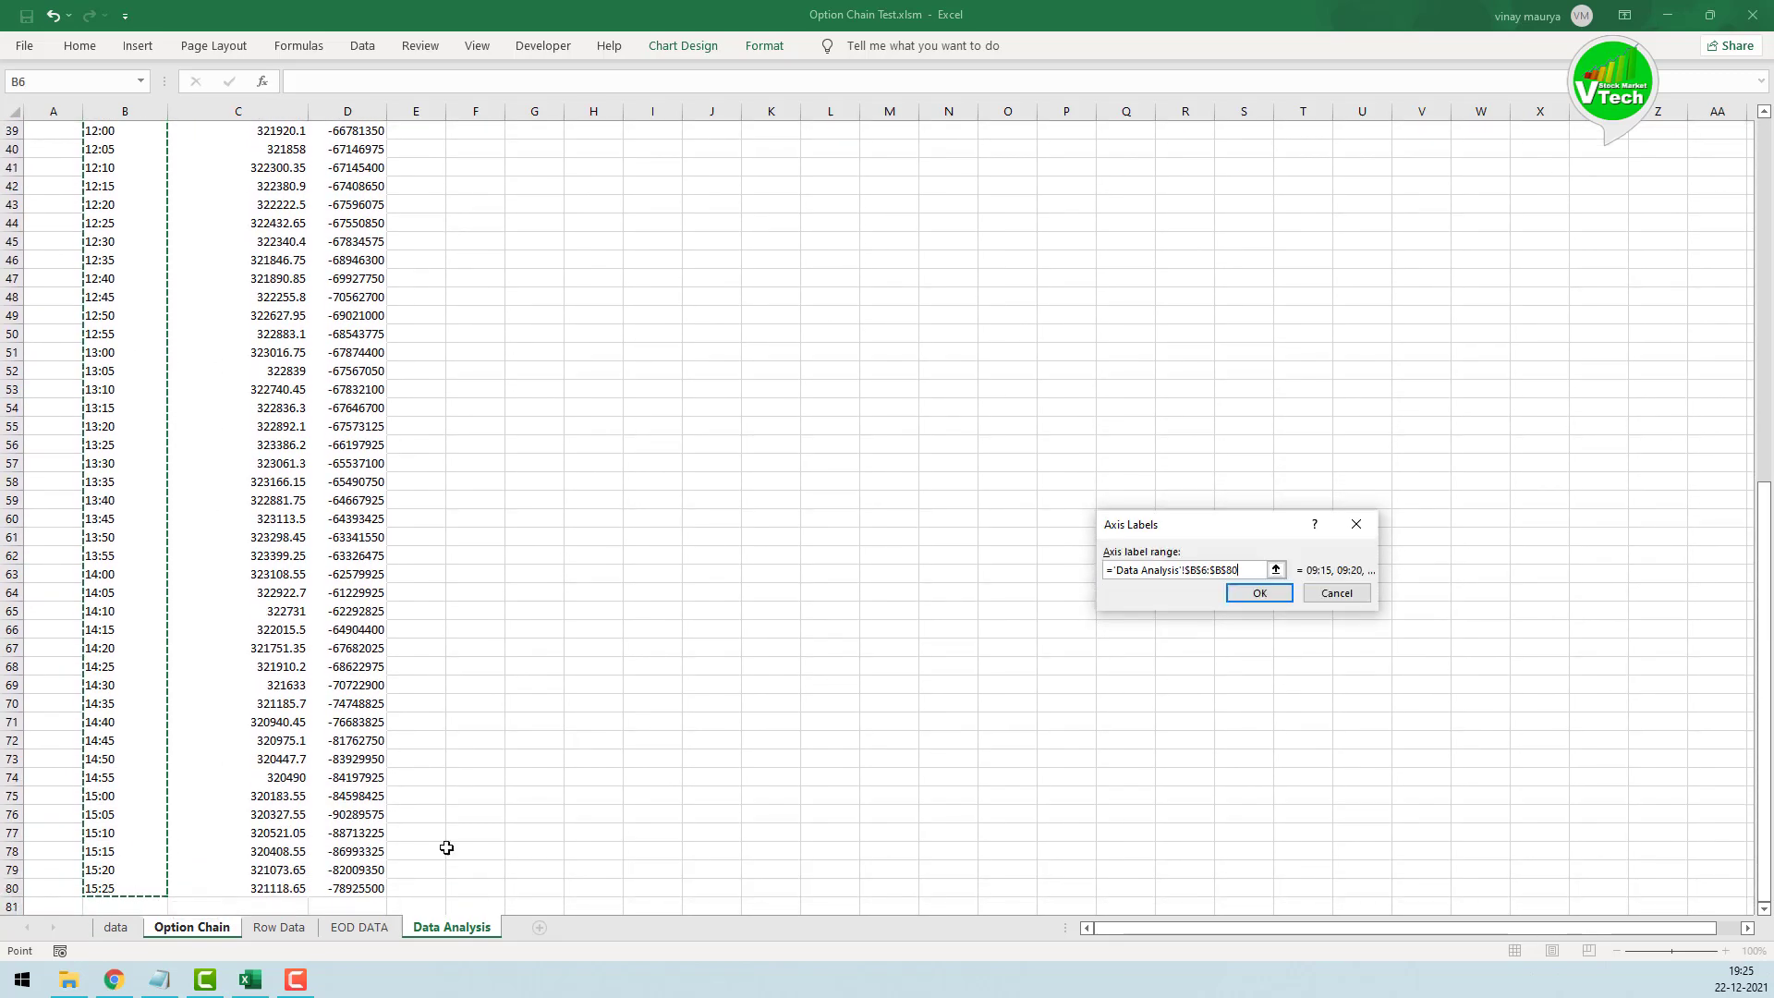
click(1257, 596)
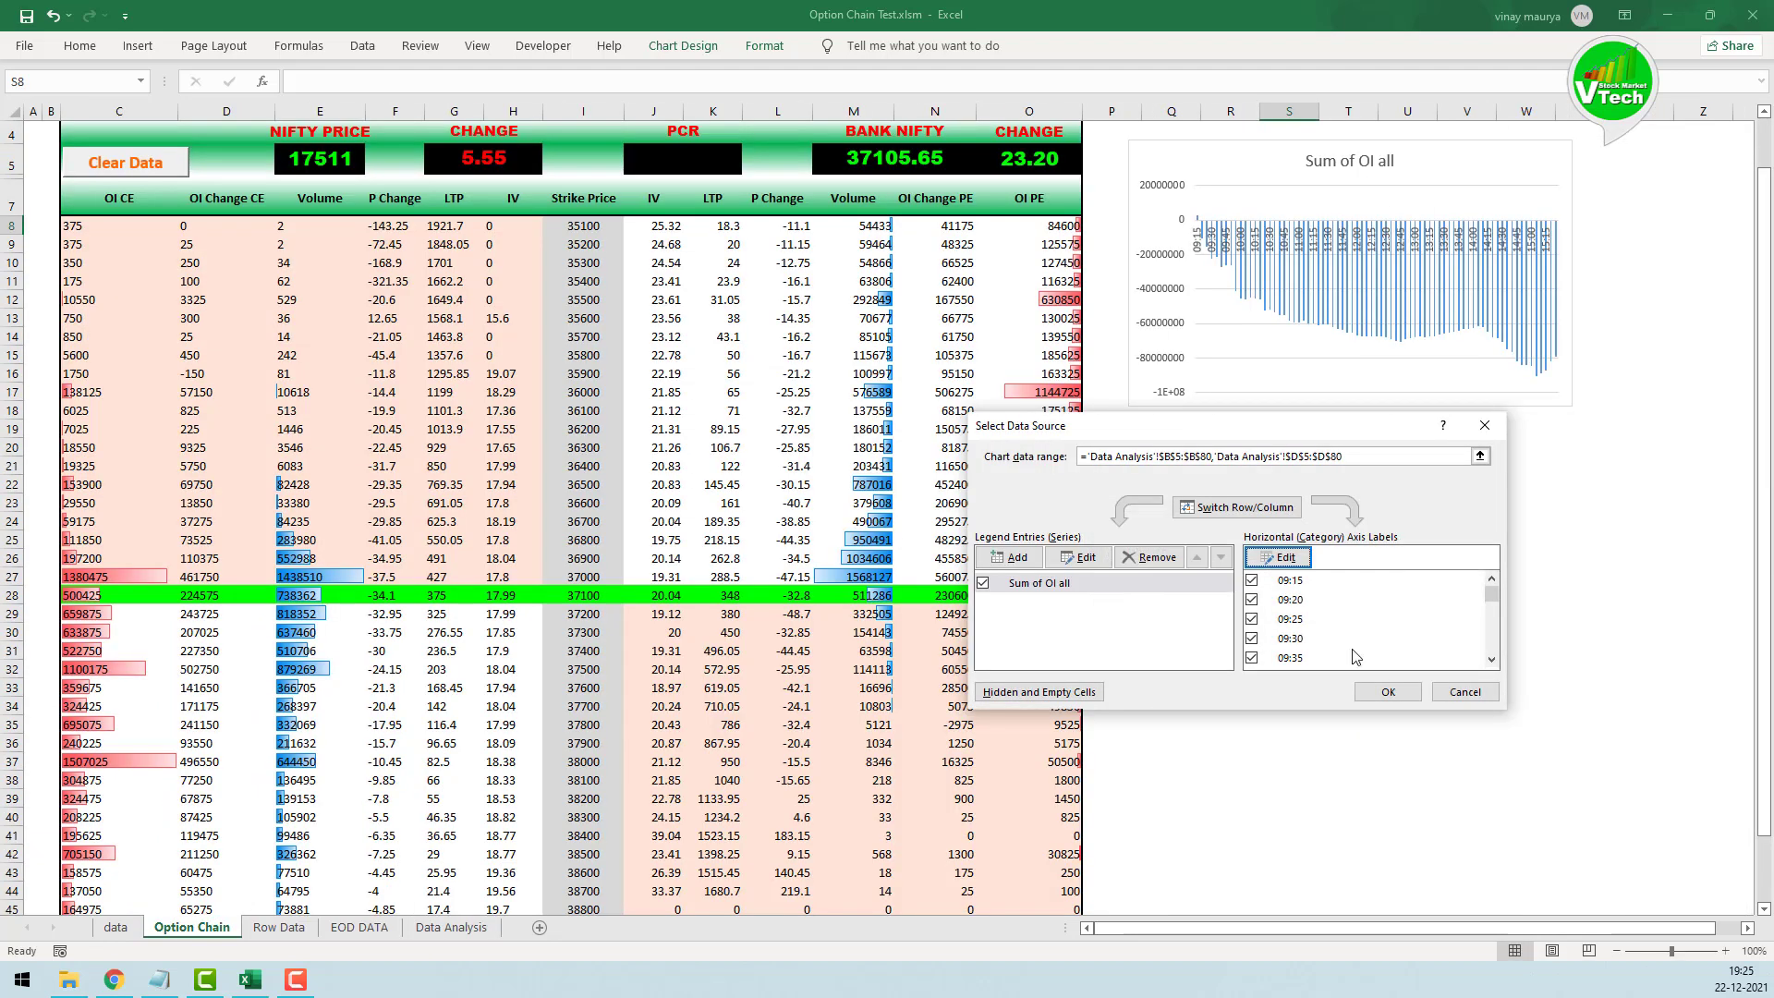
click(1387, 692)
Step: Stretch the chart across columns P to Z and up to row 4, and title it "Trend Analysis"
drag(1129, 269, 1081, 280)
drag(1681, 287, 1728, 288)
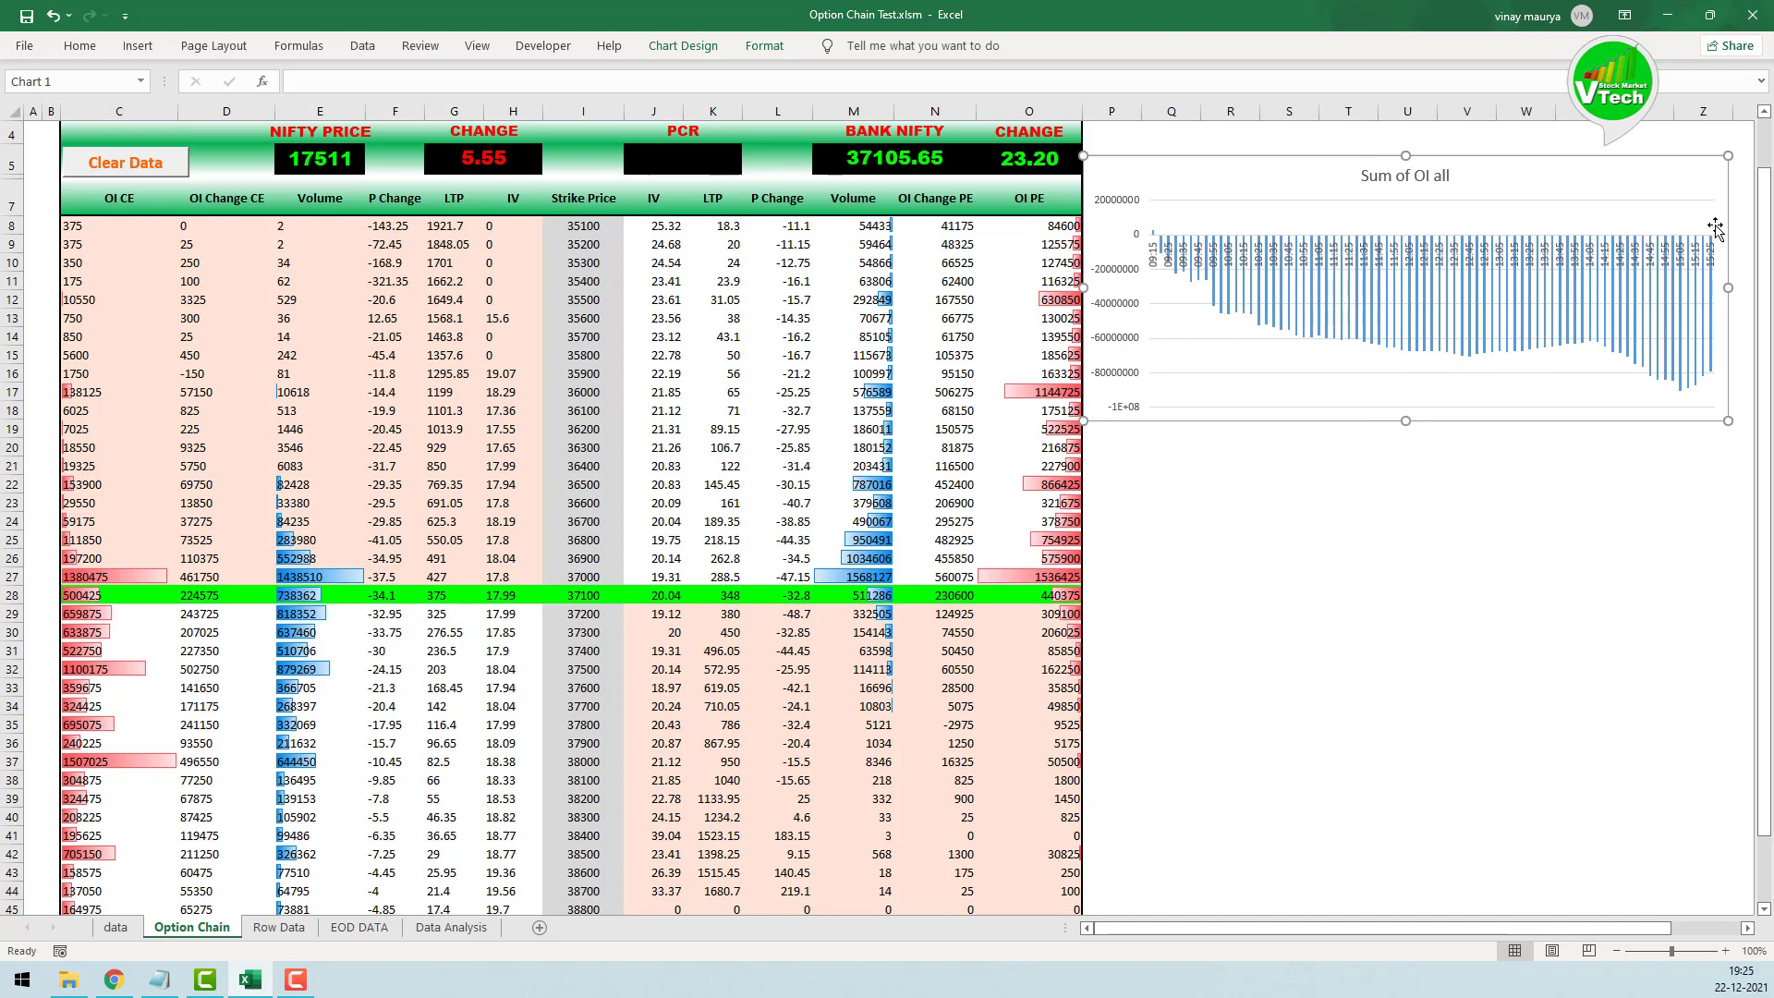
drag(1404, 154, 1404, 132)
click(1395, 157)
text(Trend Analysis)
click(1462, 575)
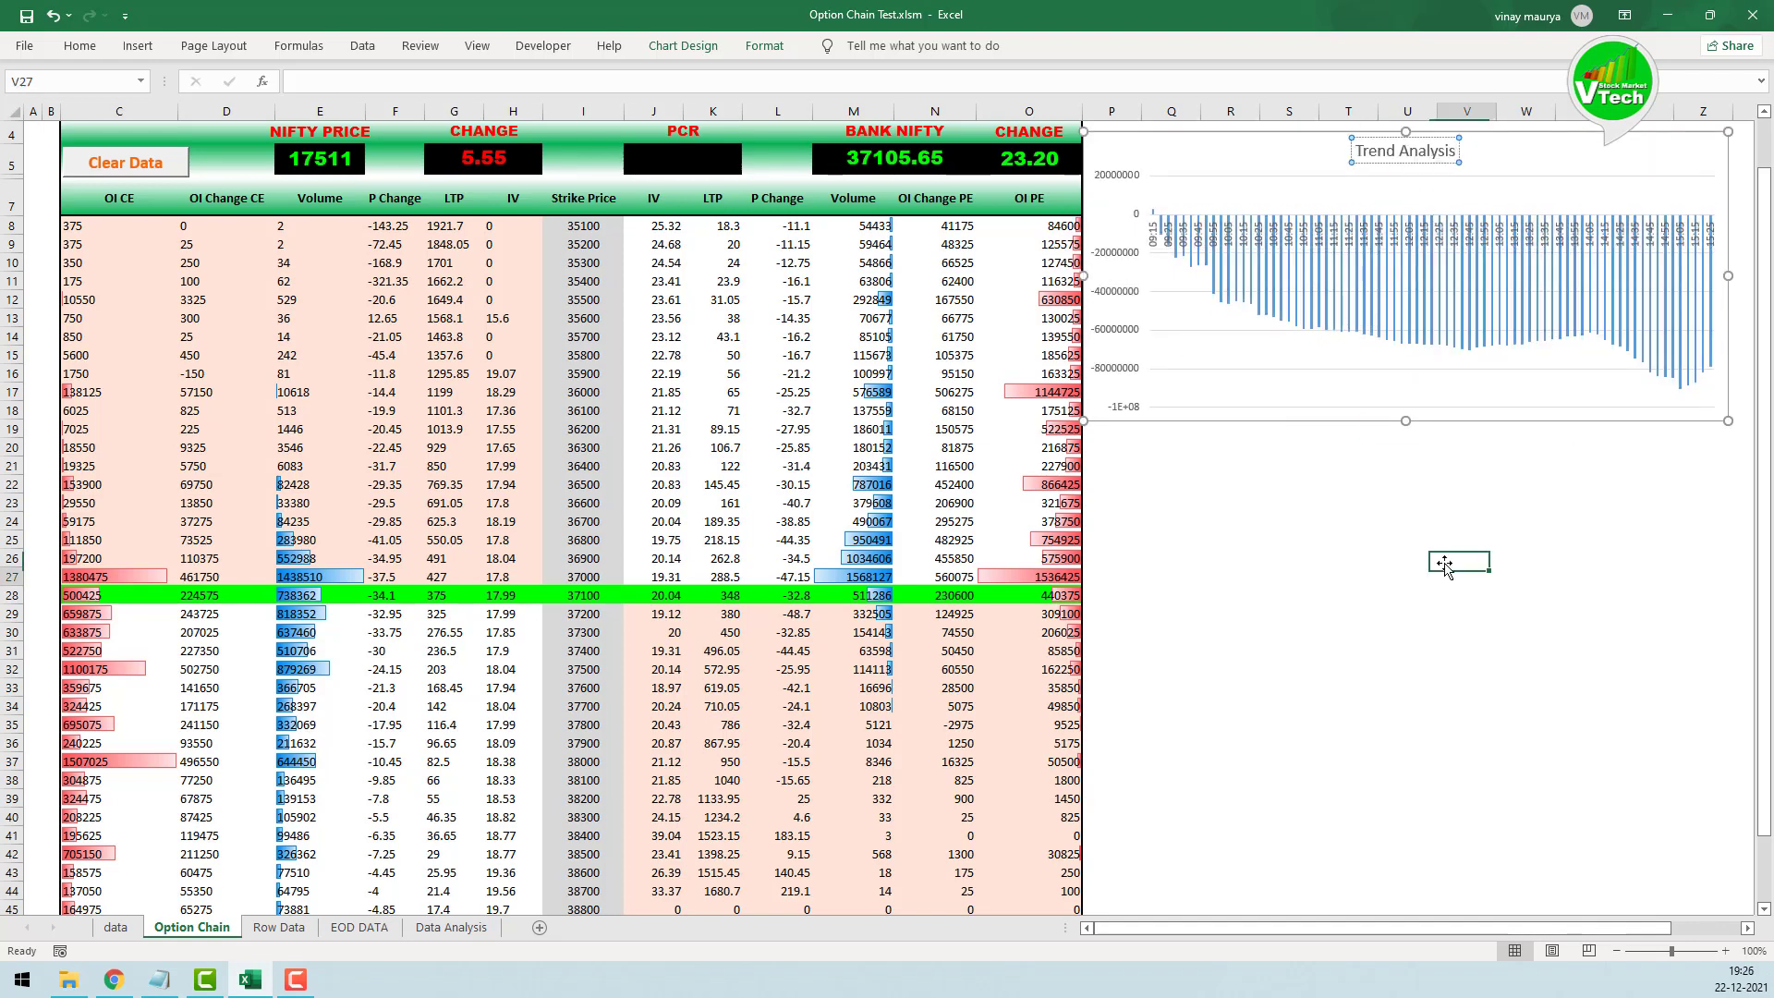
Step: Delete the time labels from the Trend Analysis chart and apply the dark gray gradient chart style with blue columns
click(1284, 222)
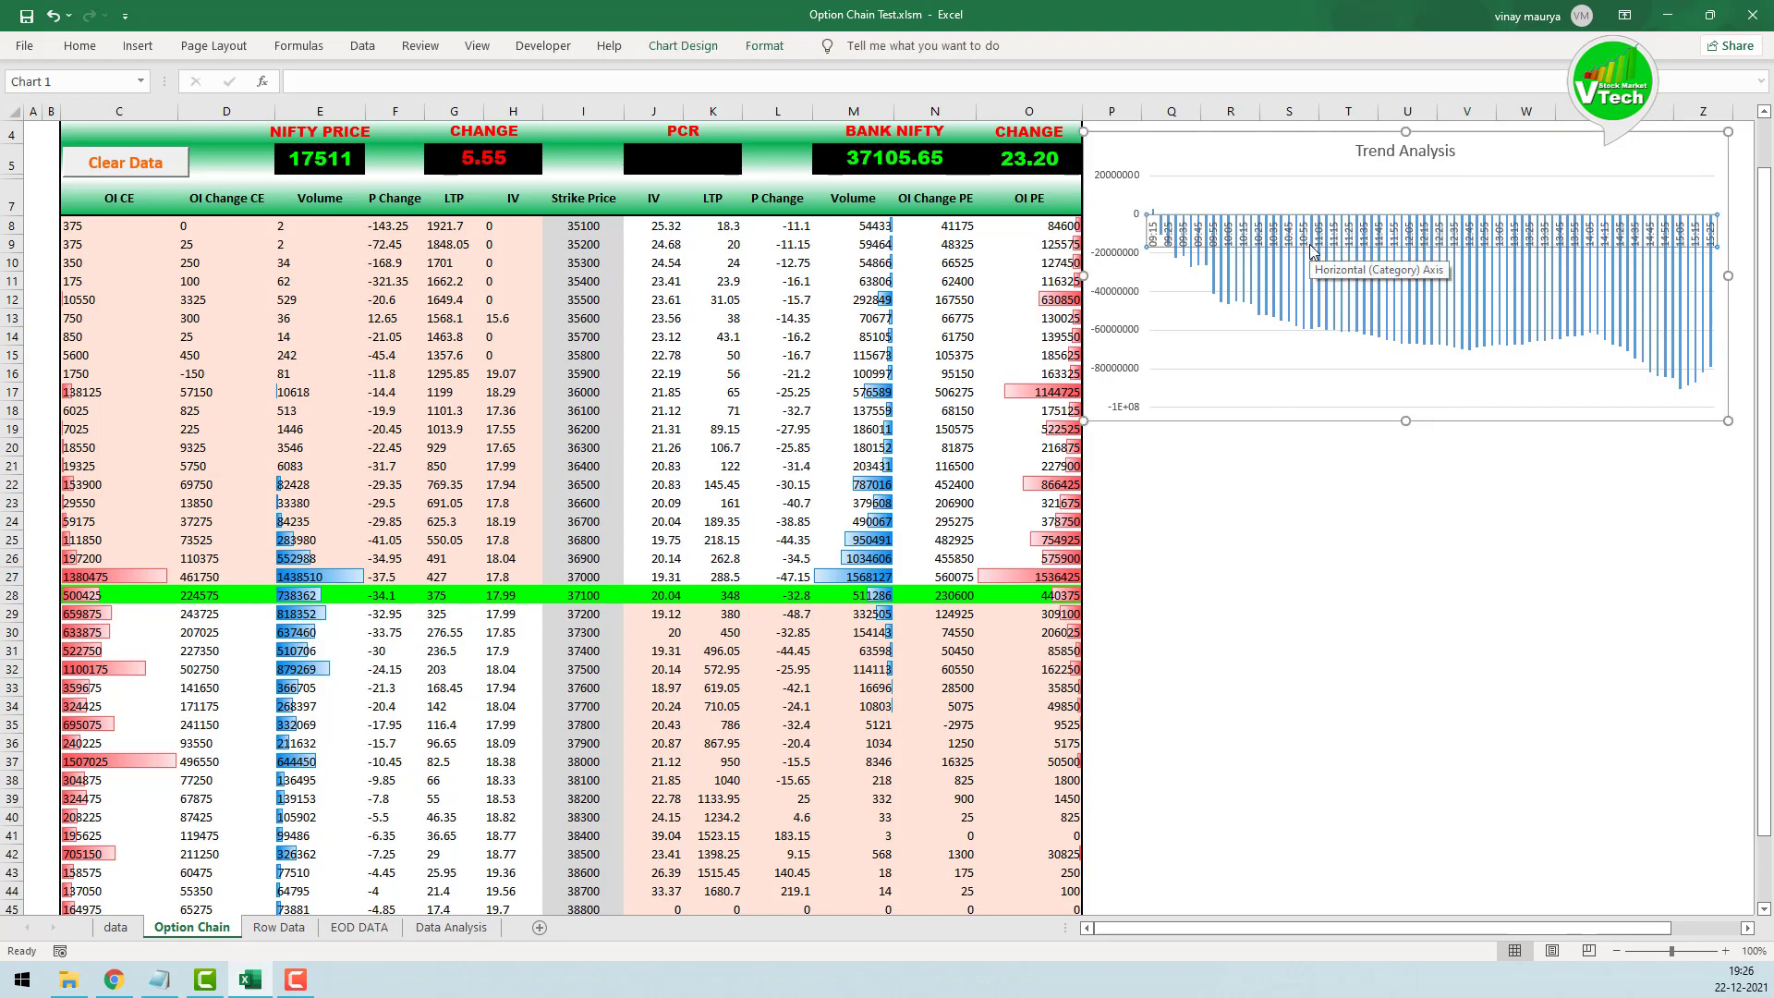
key(Delete)
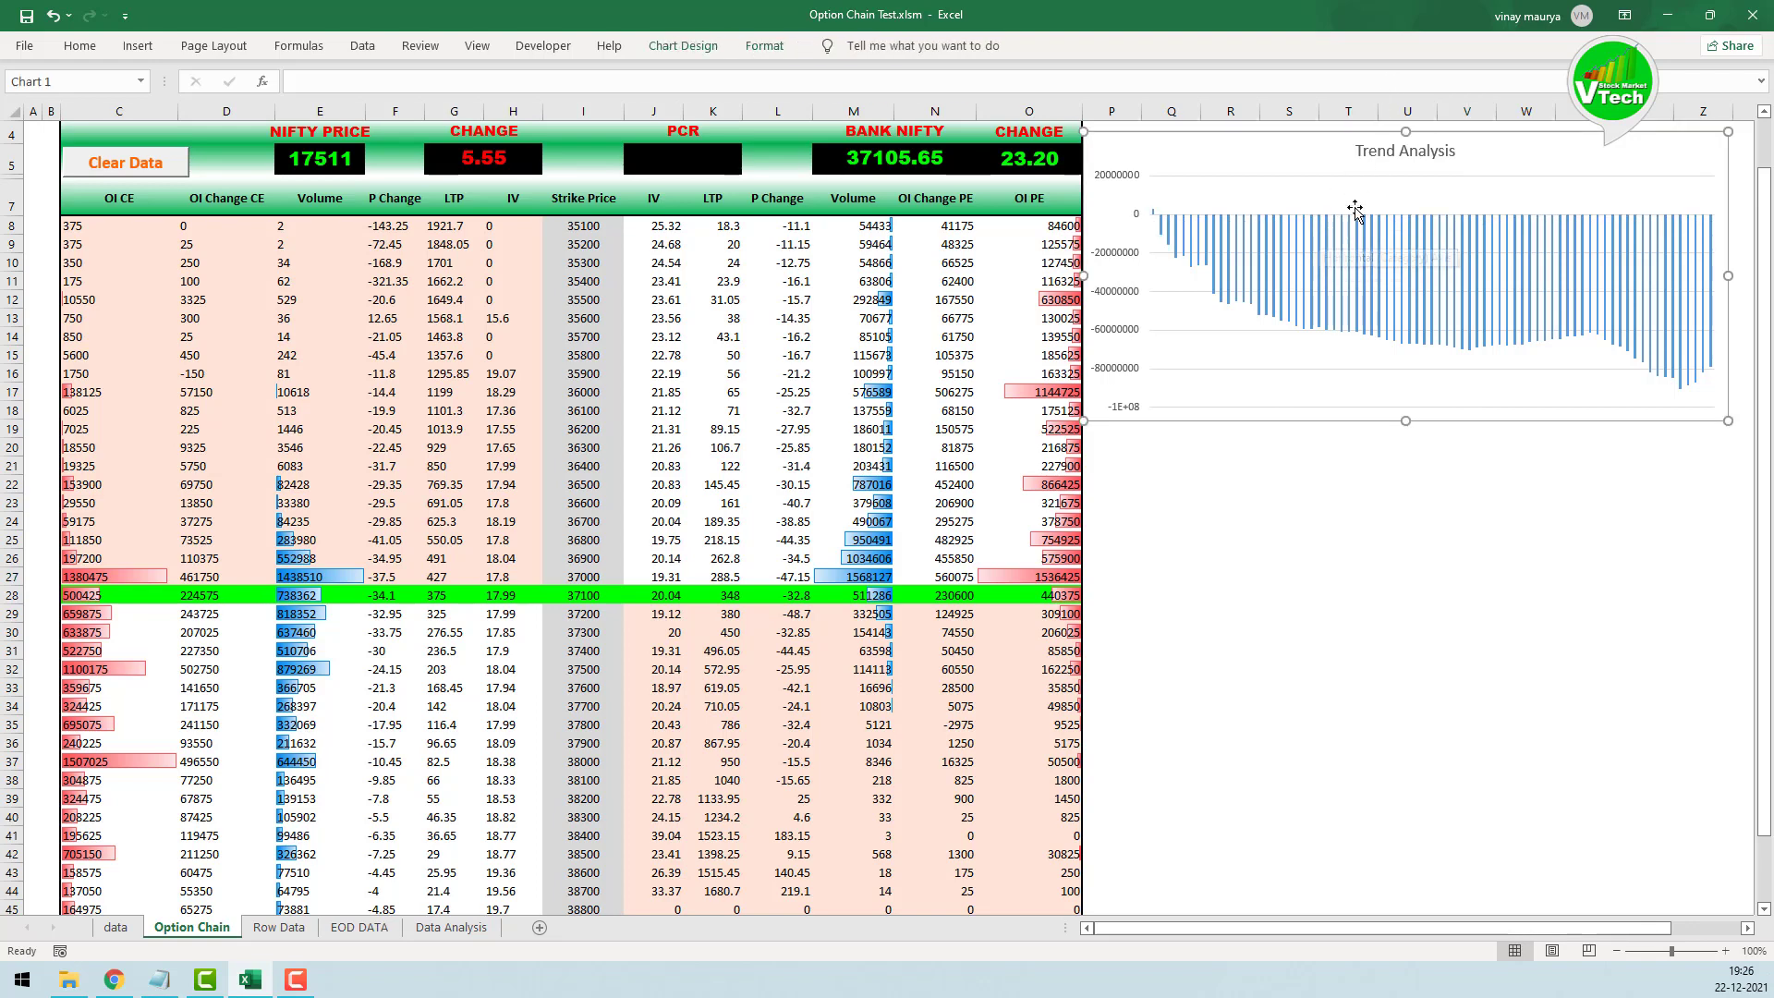
click(697, 51)
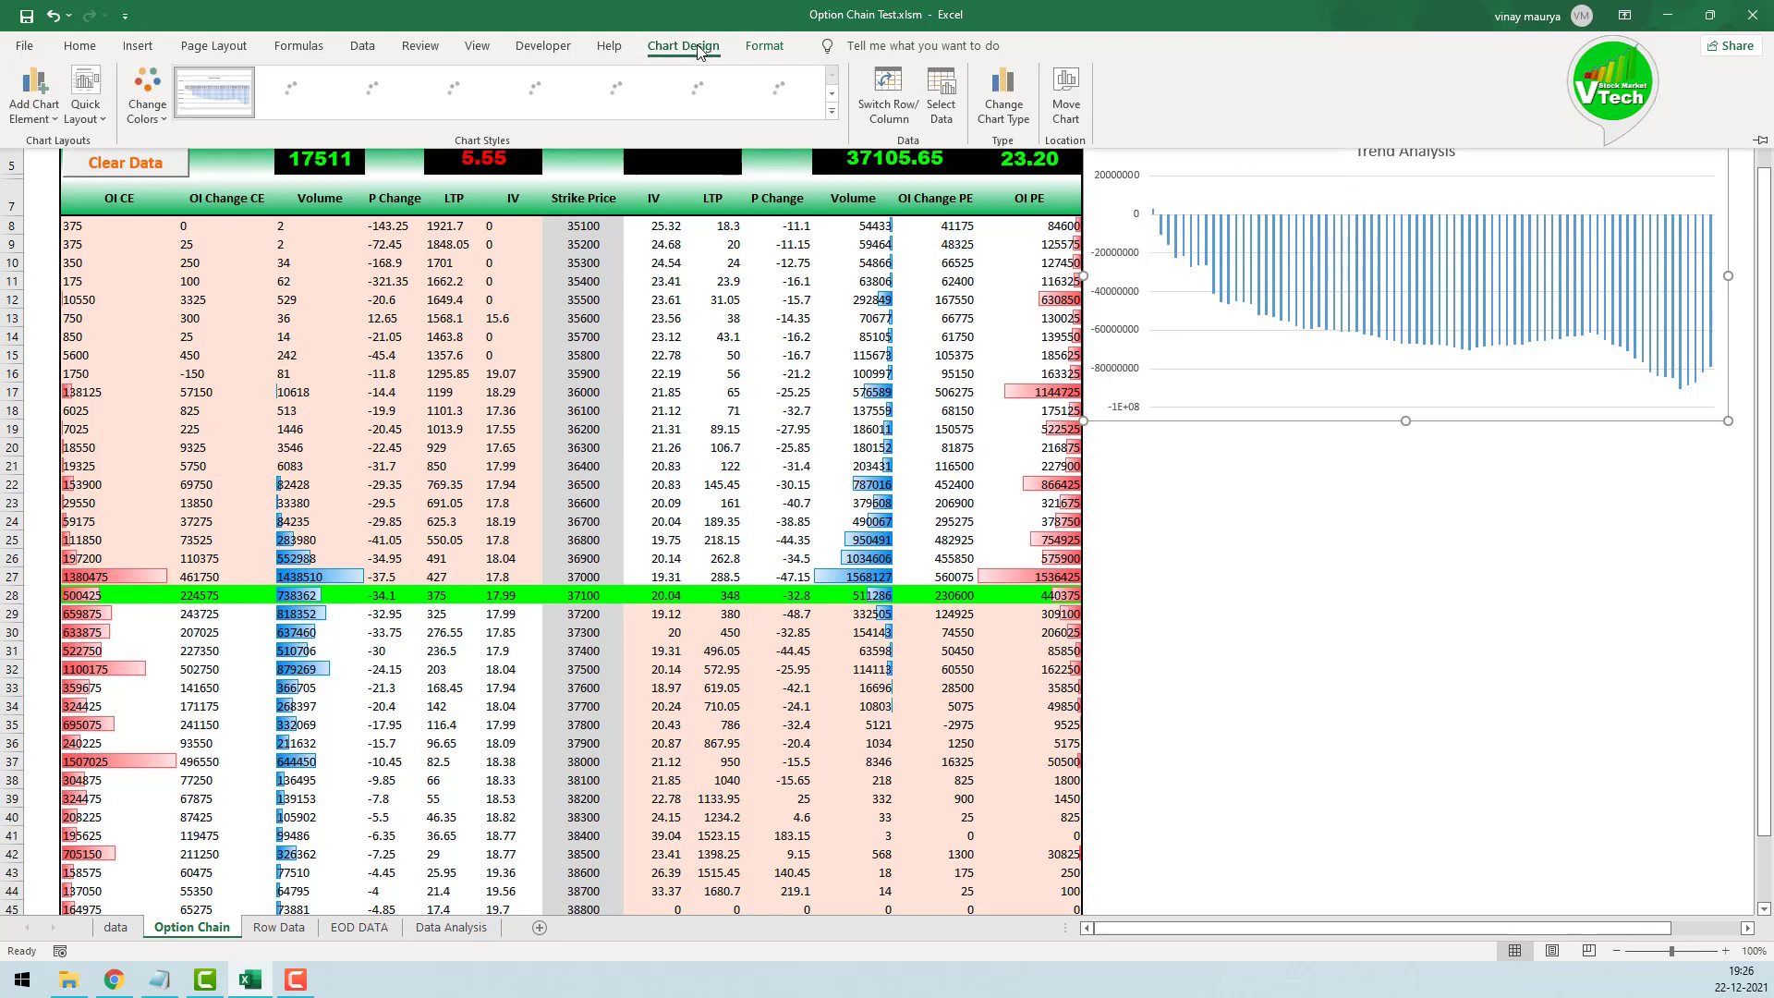
click(831, 125)
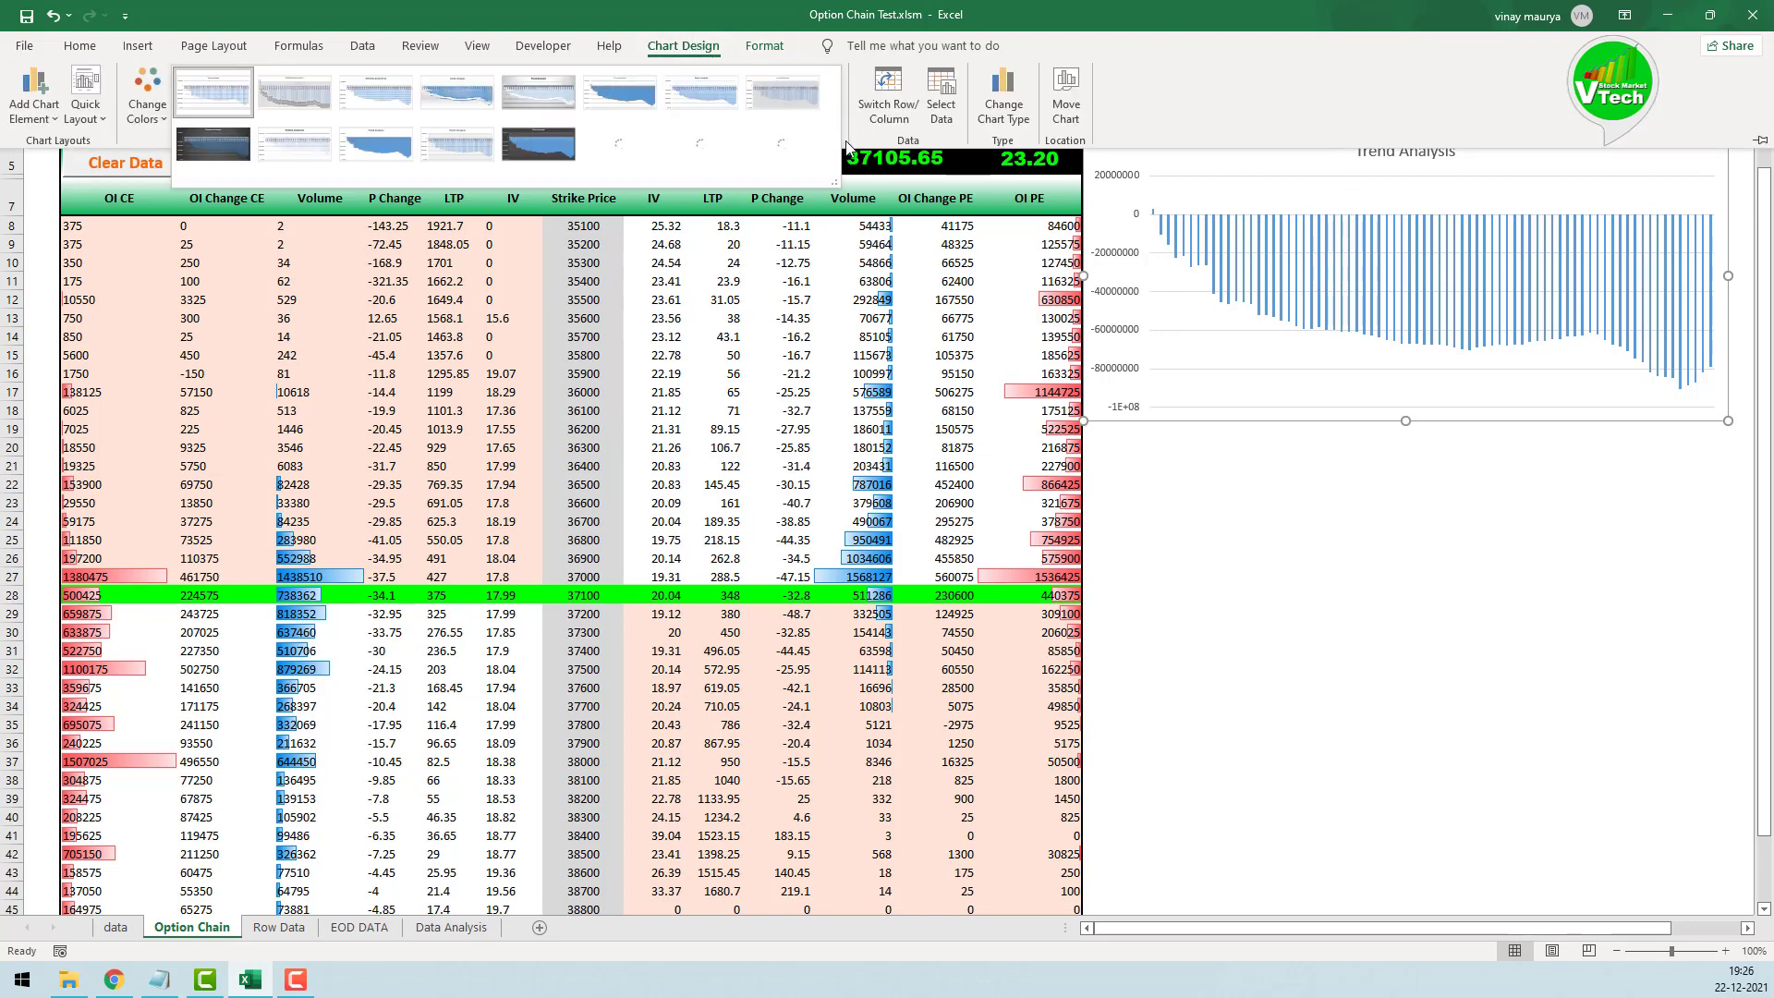
click(212, 145)
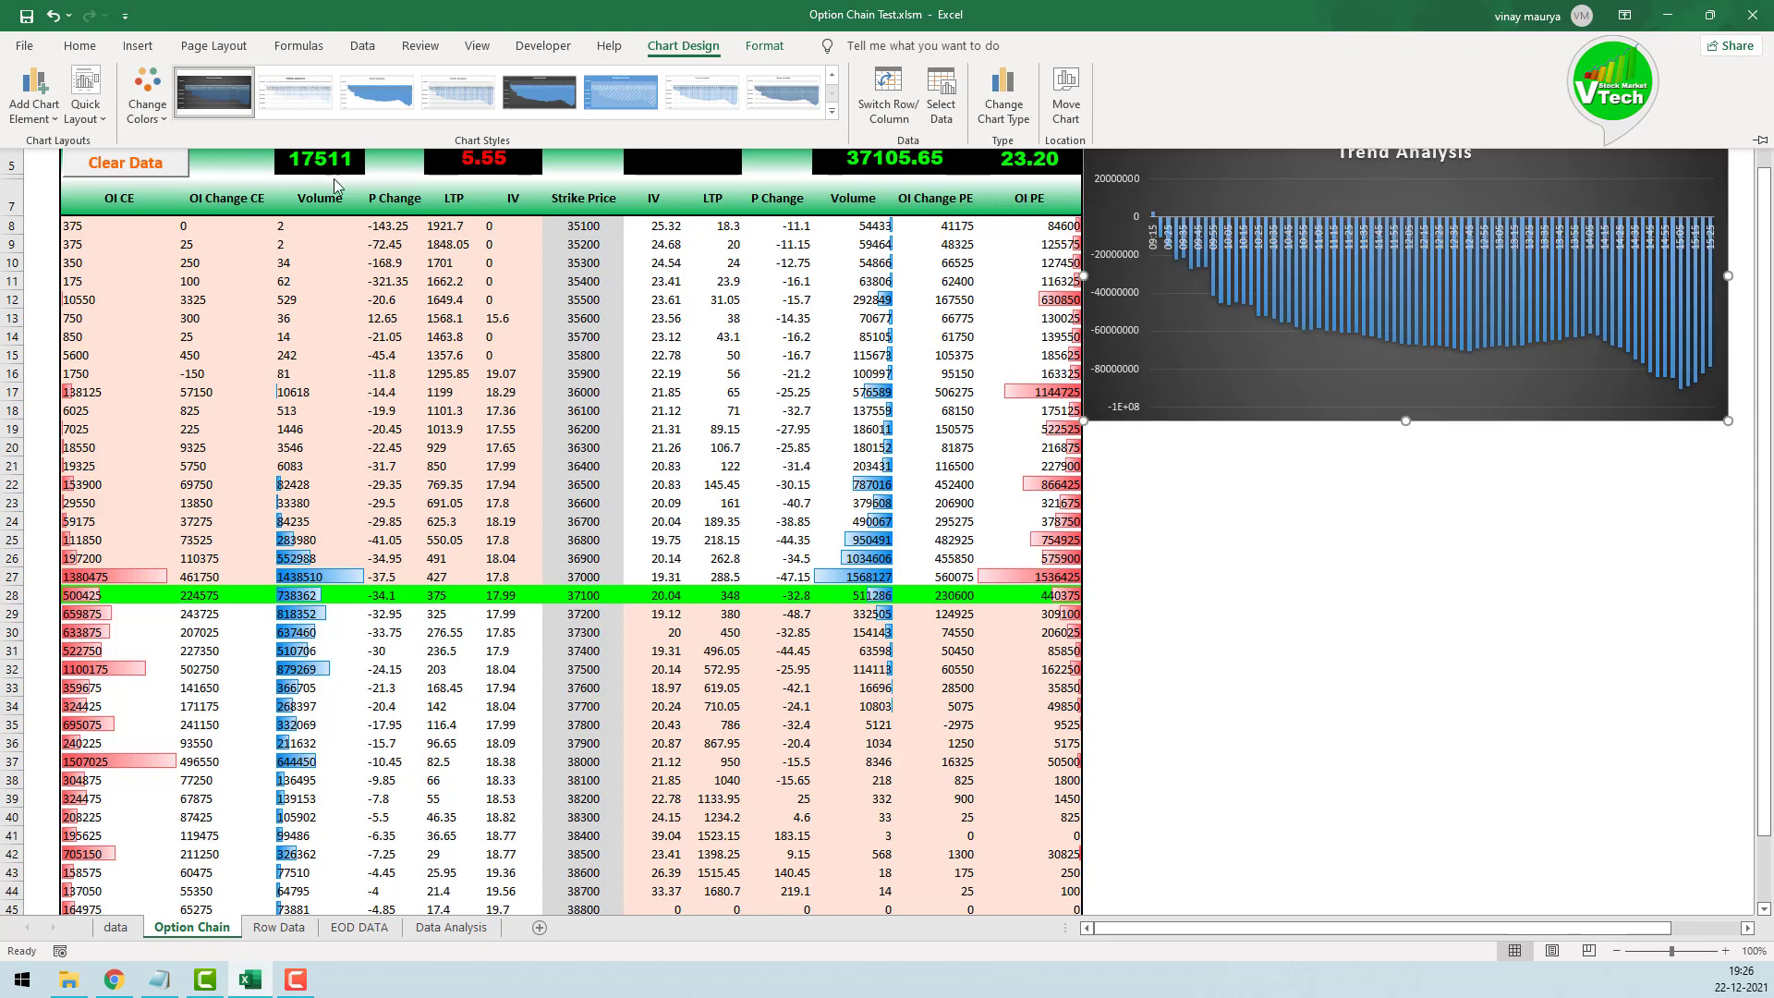
Step: Remove the time labels from the restyled chart and extend its lower edge to row 23
click(1347, 240)
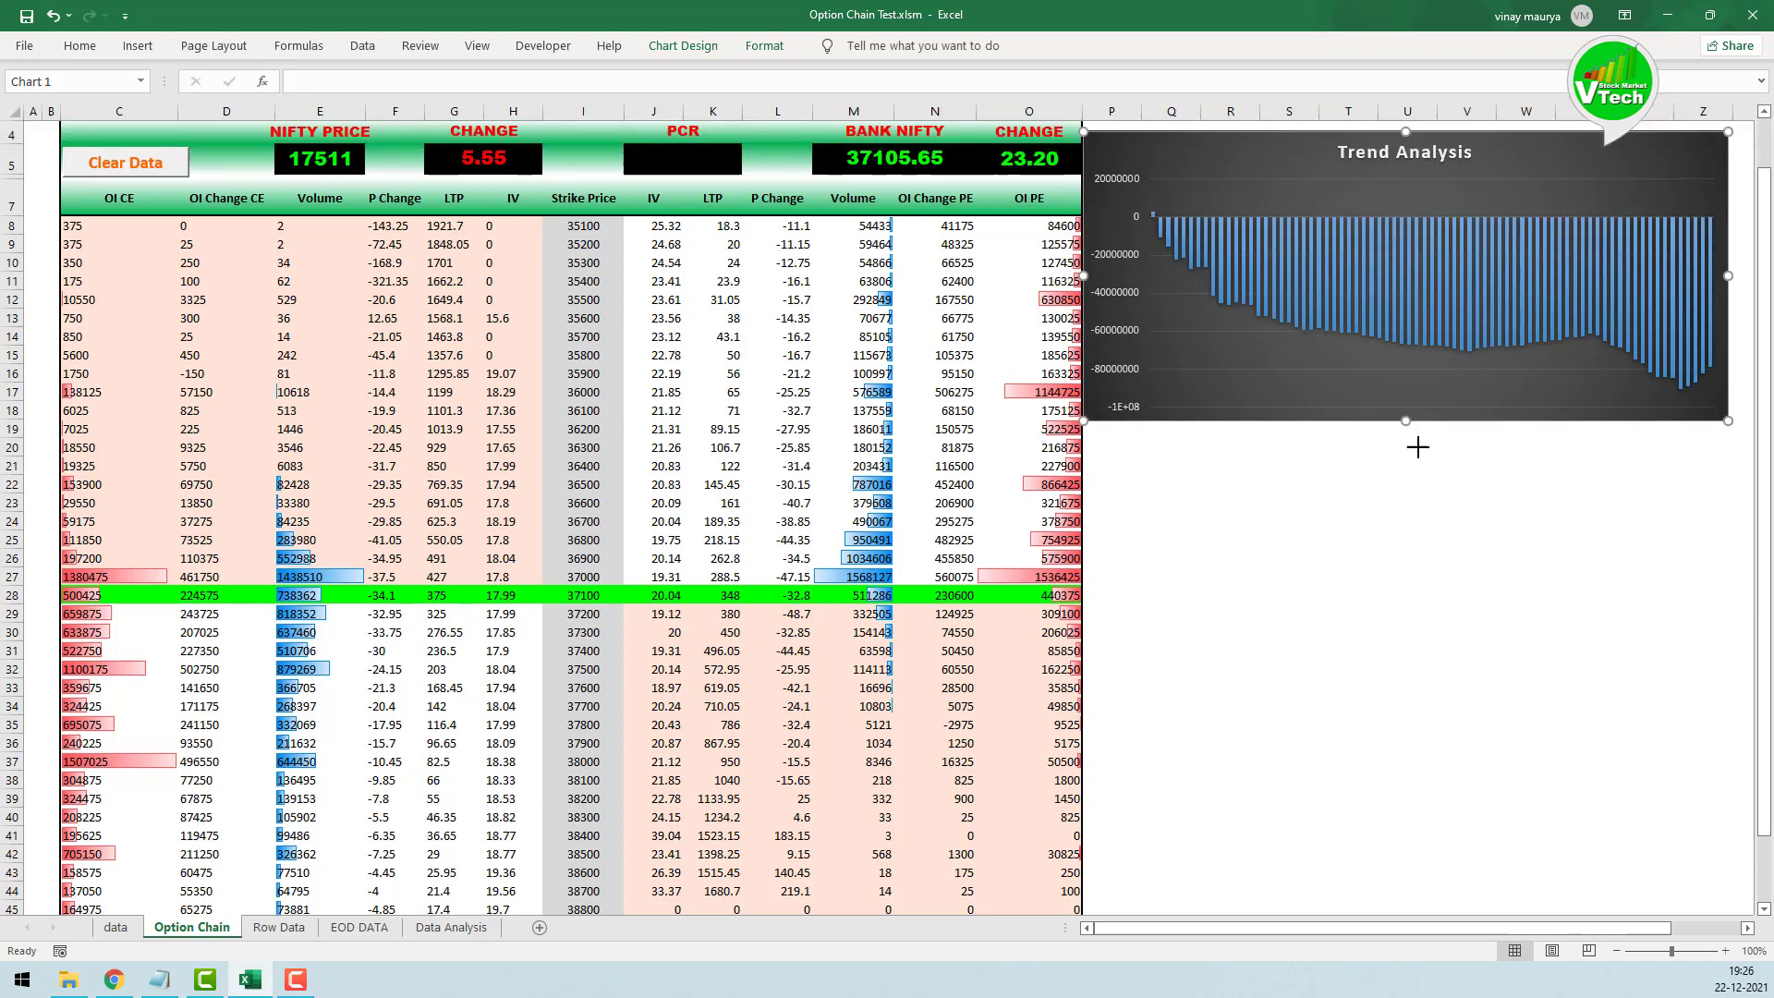
drag(1417, 448, 1536, 507)
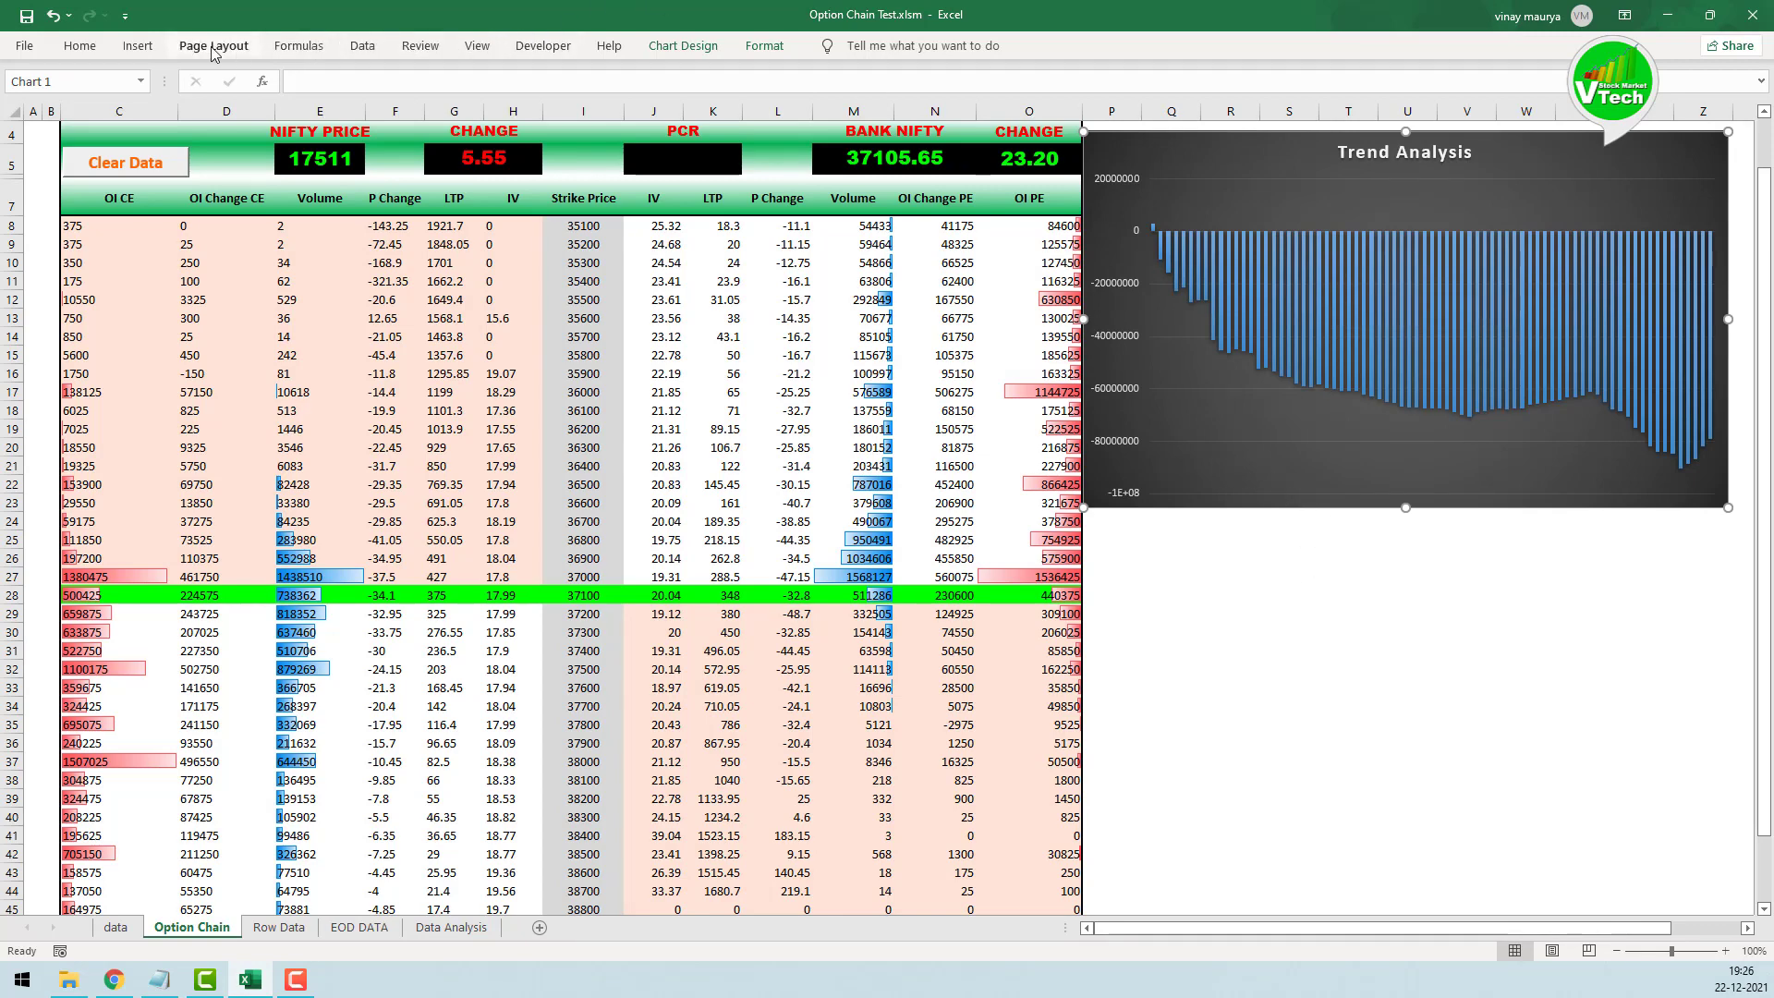
click(138, 46)
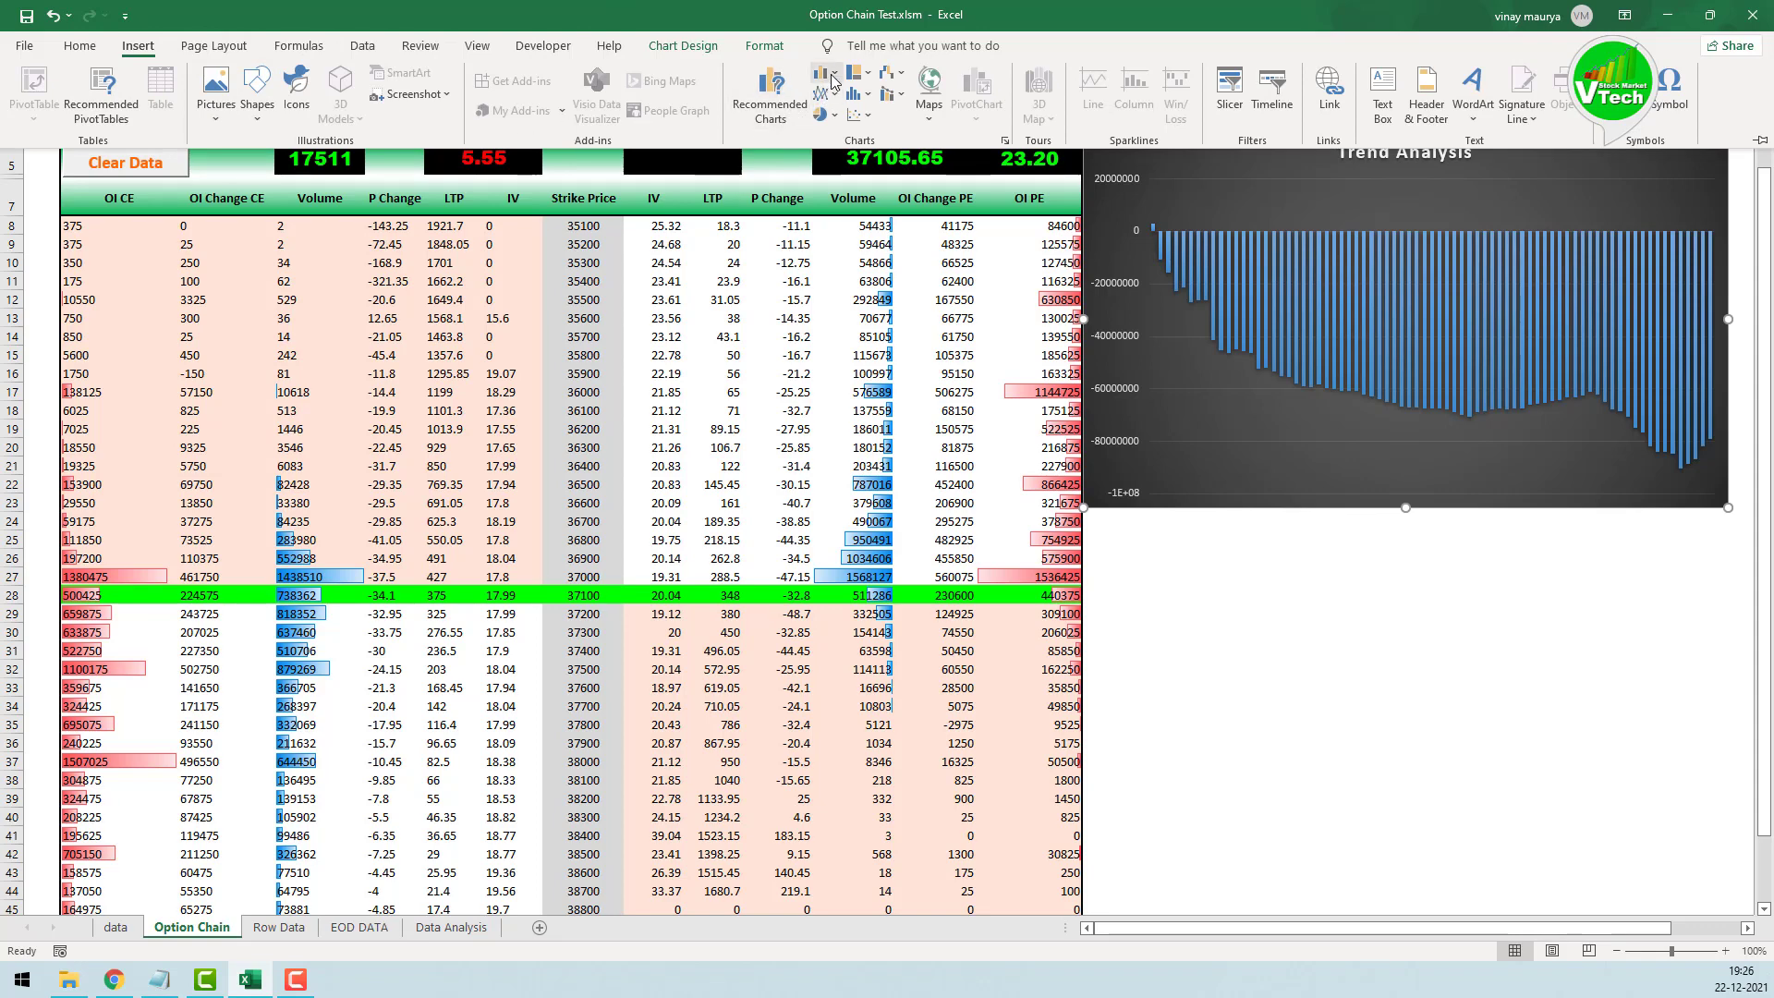
click(834, 79)
click(842, 136)
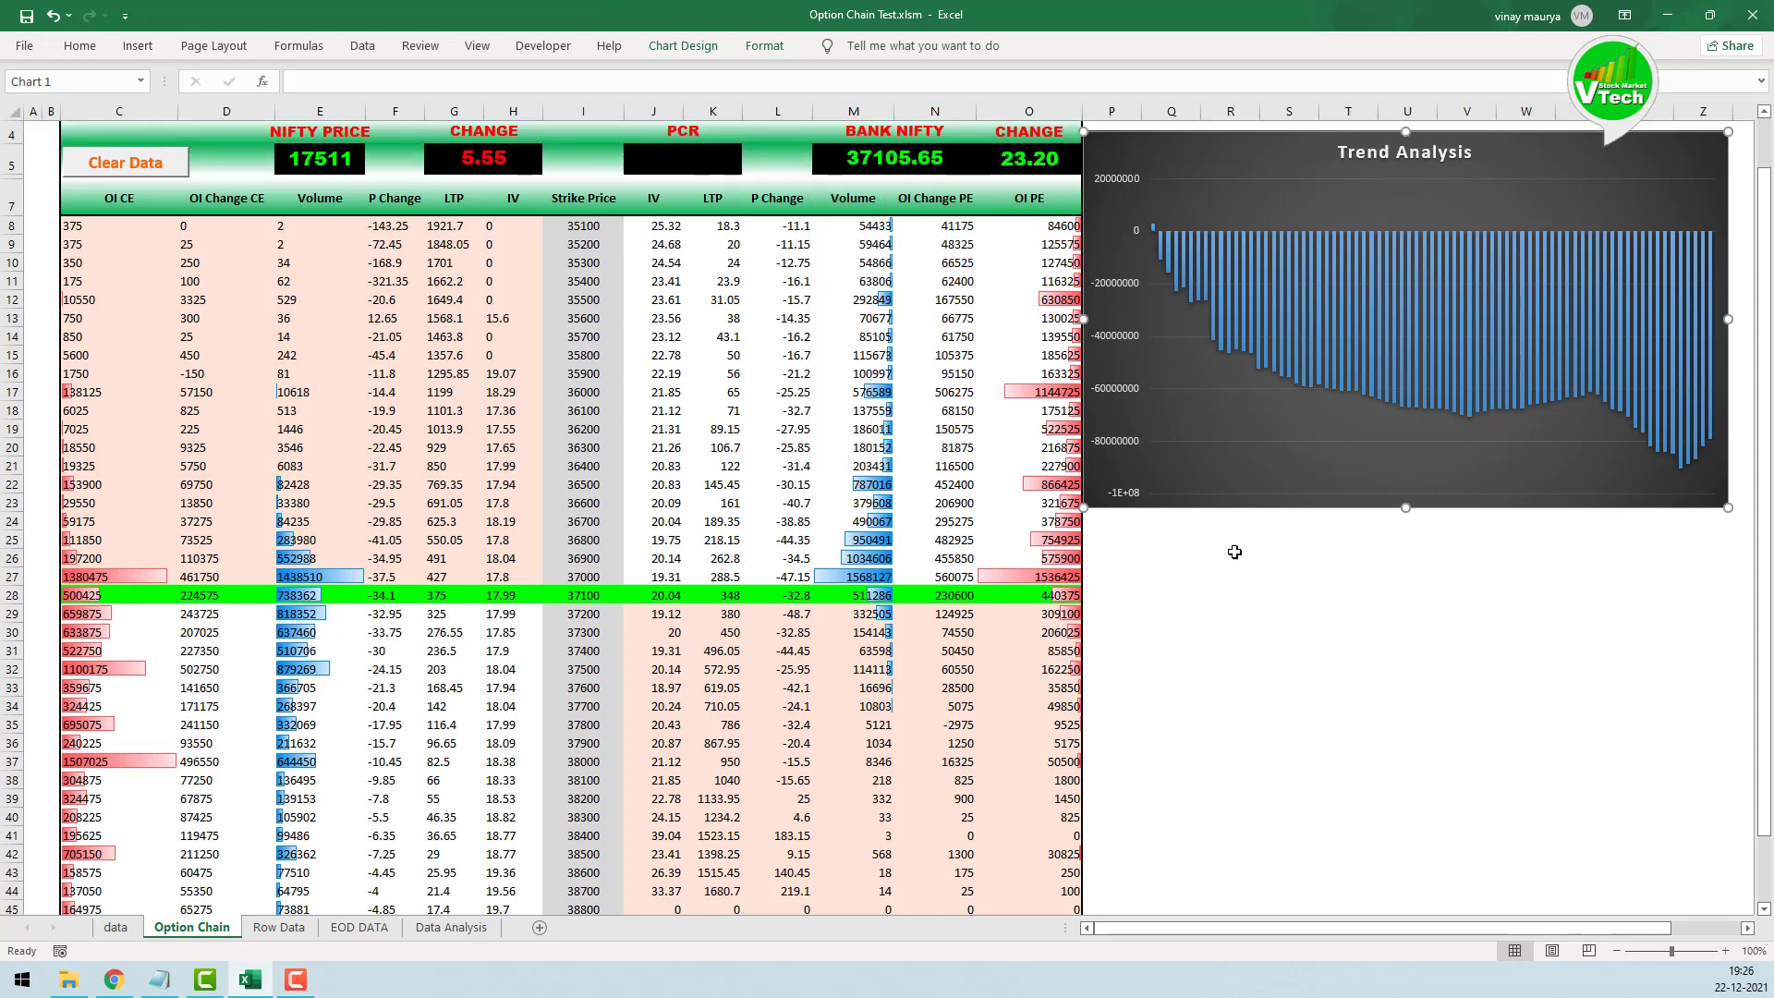
Step: With a blank cell selected, insert an empty 2-D clustered column chart and place it below the Trend Analysis chart
click(1313, 611)
click(1348, 650)
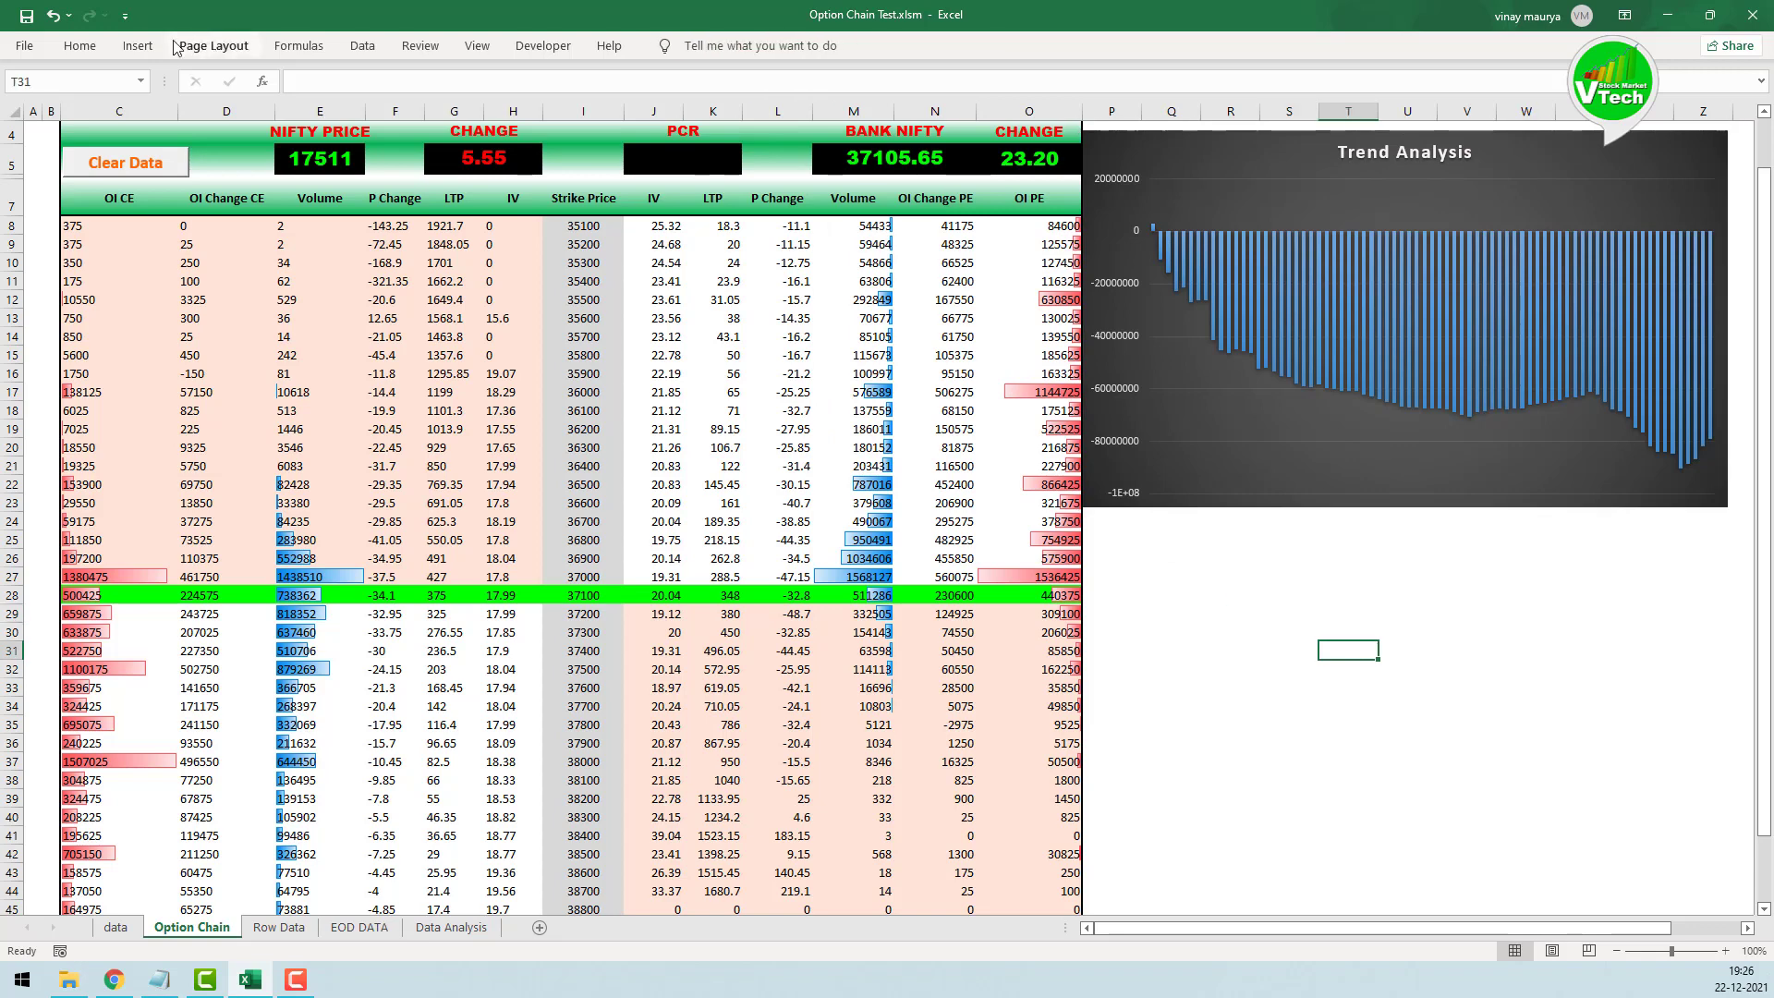
click(138, 46)
click(834, 79)
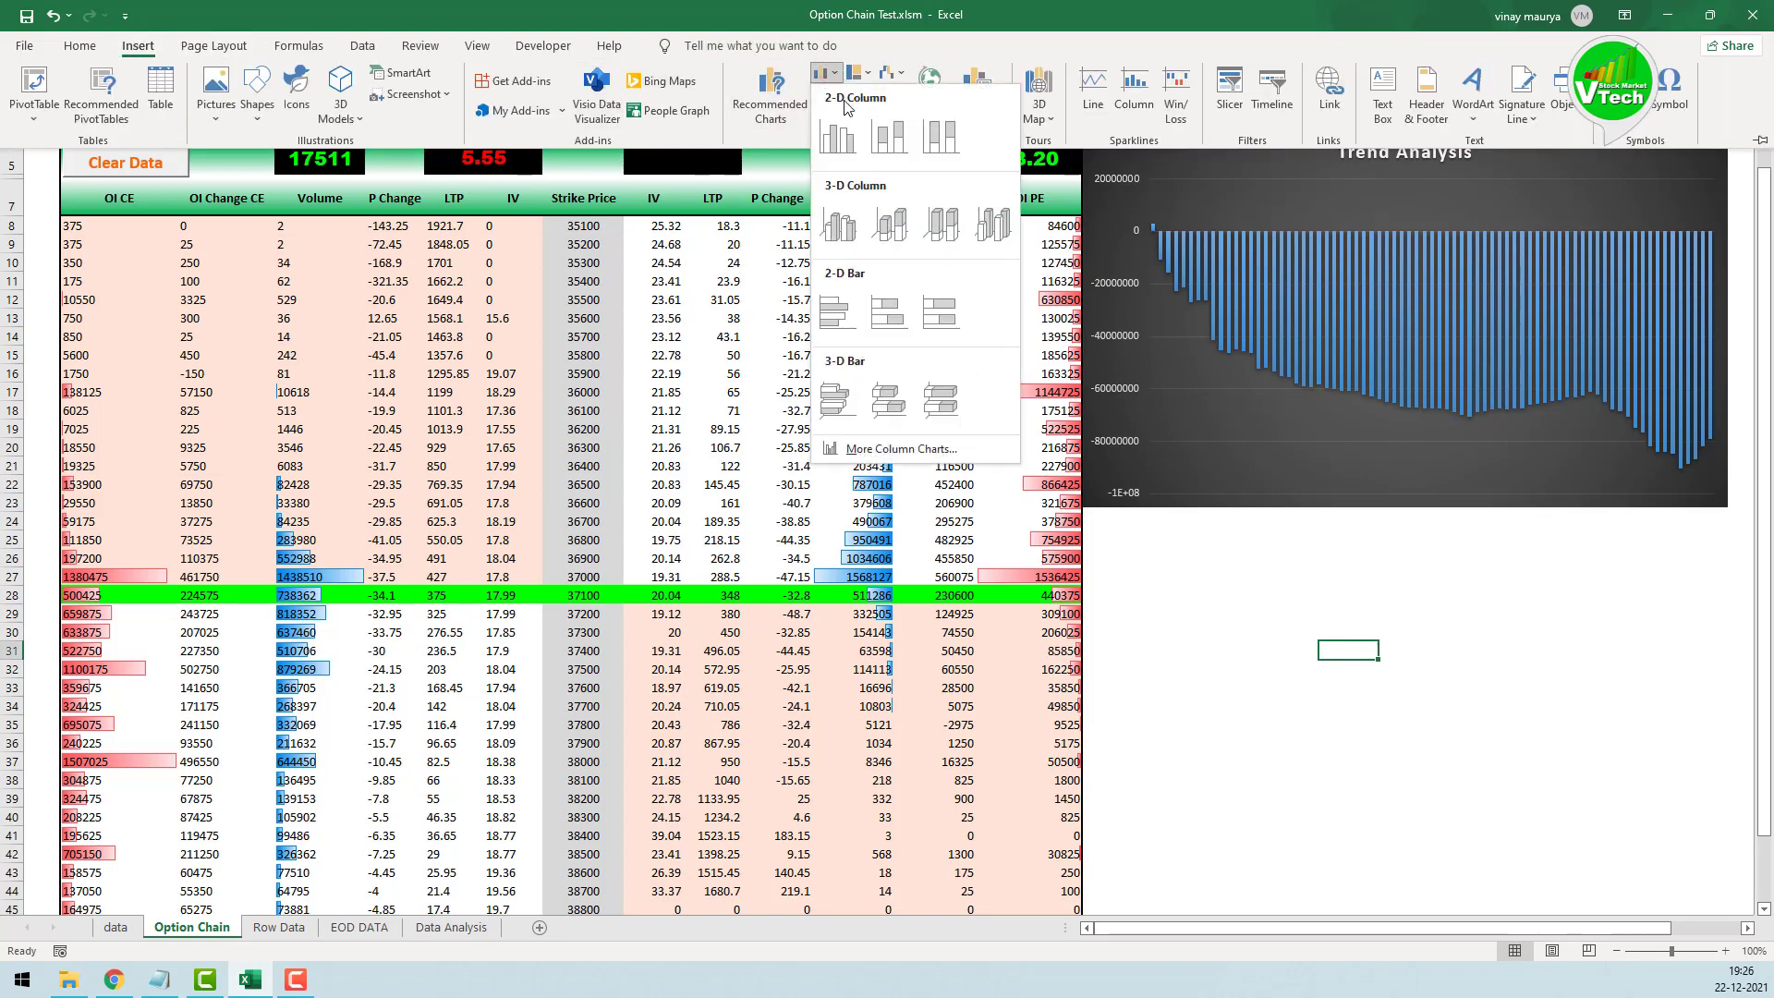
click(842, 134)
drag(954, 522, 1421, 731)
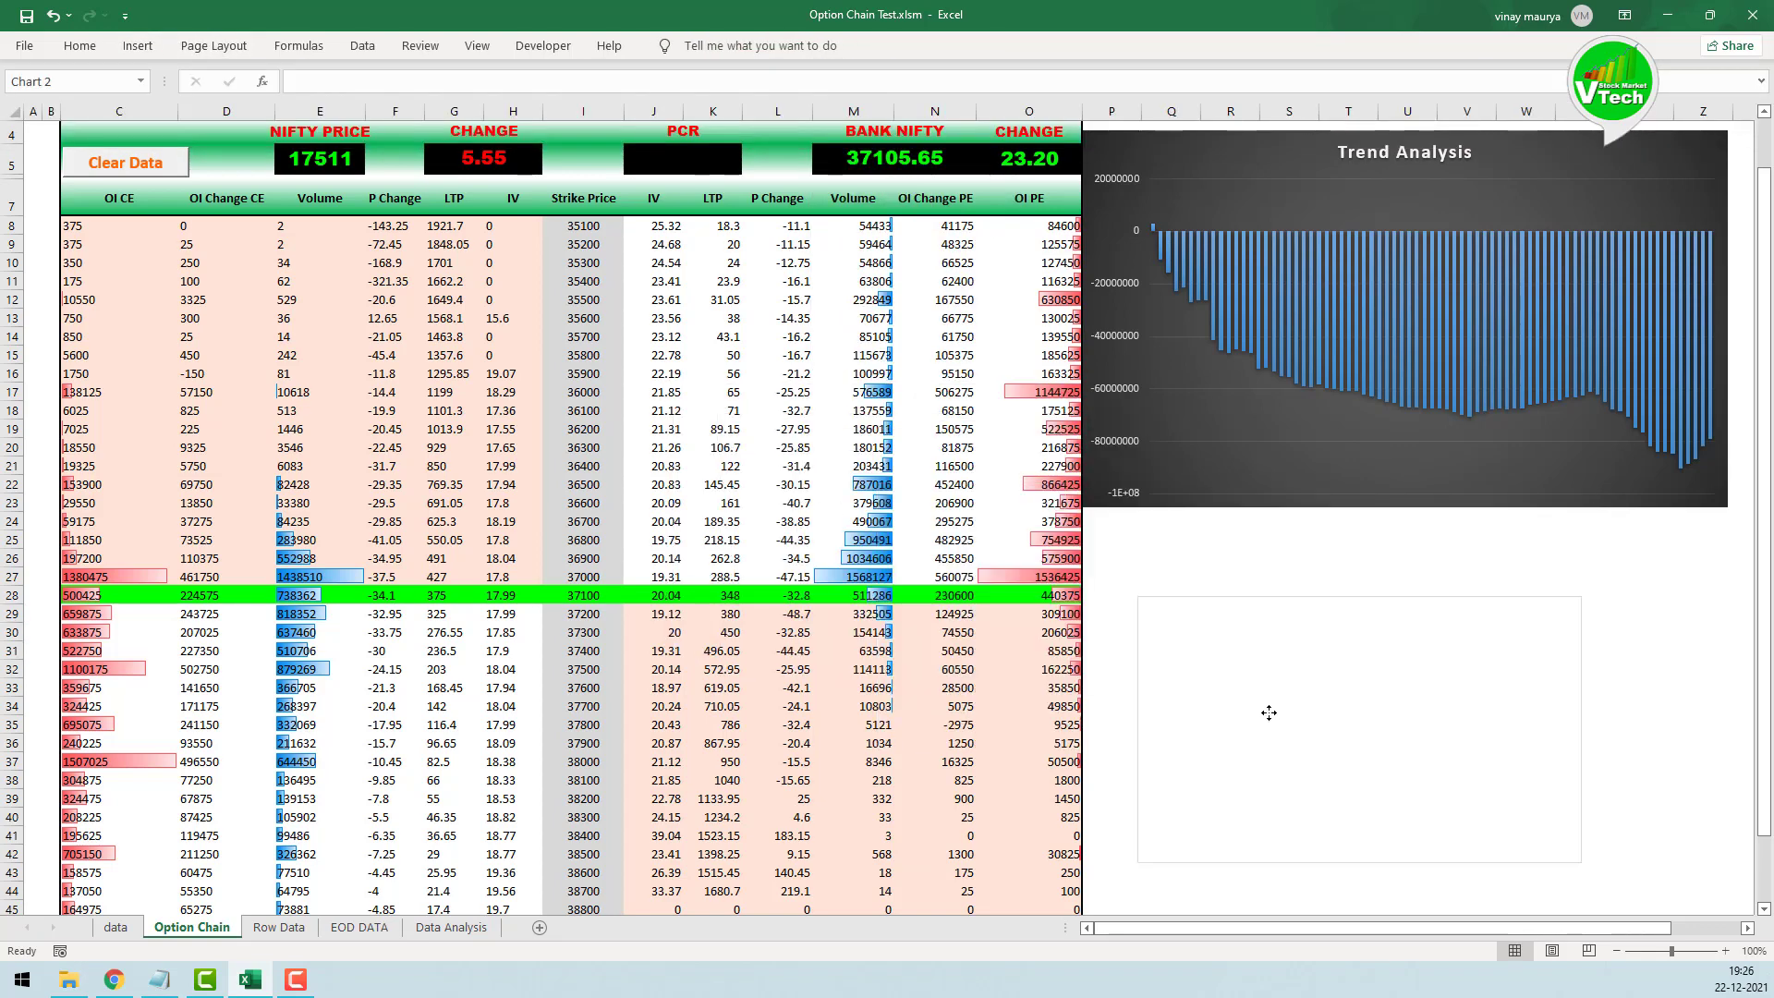
Step: Add an OI CE series to the new chart, with its name from Option Chain cell C7 and values from C8:C48
right_click(1271, 646)
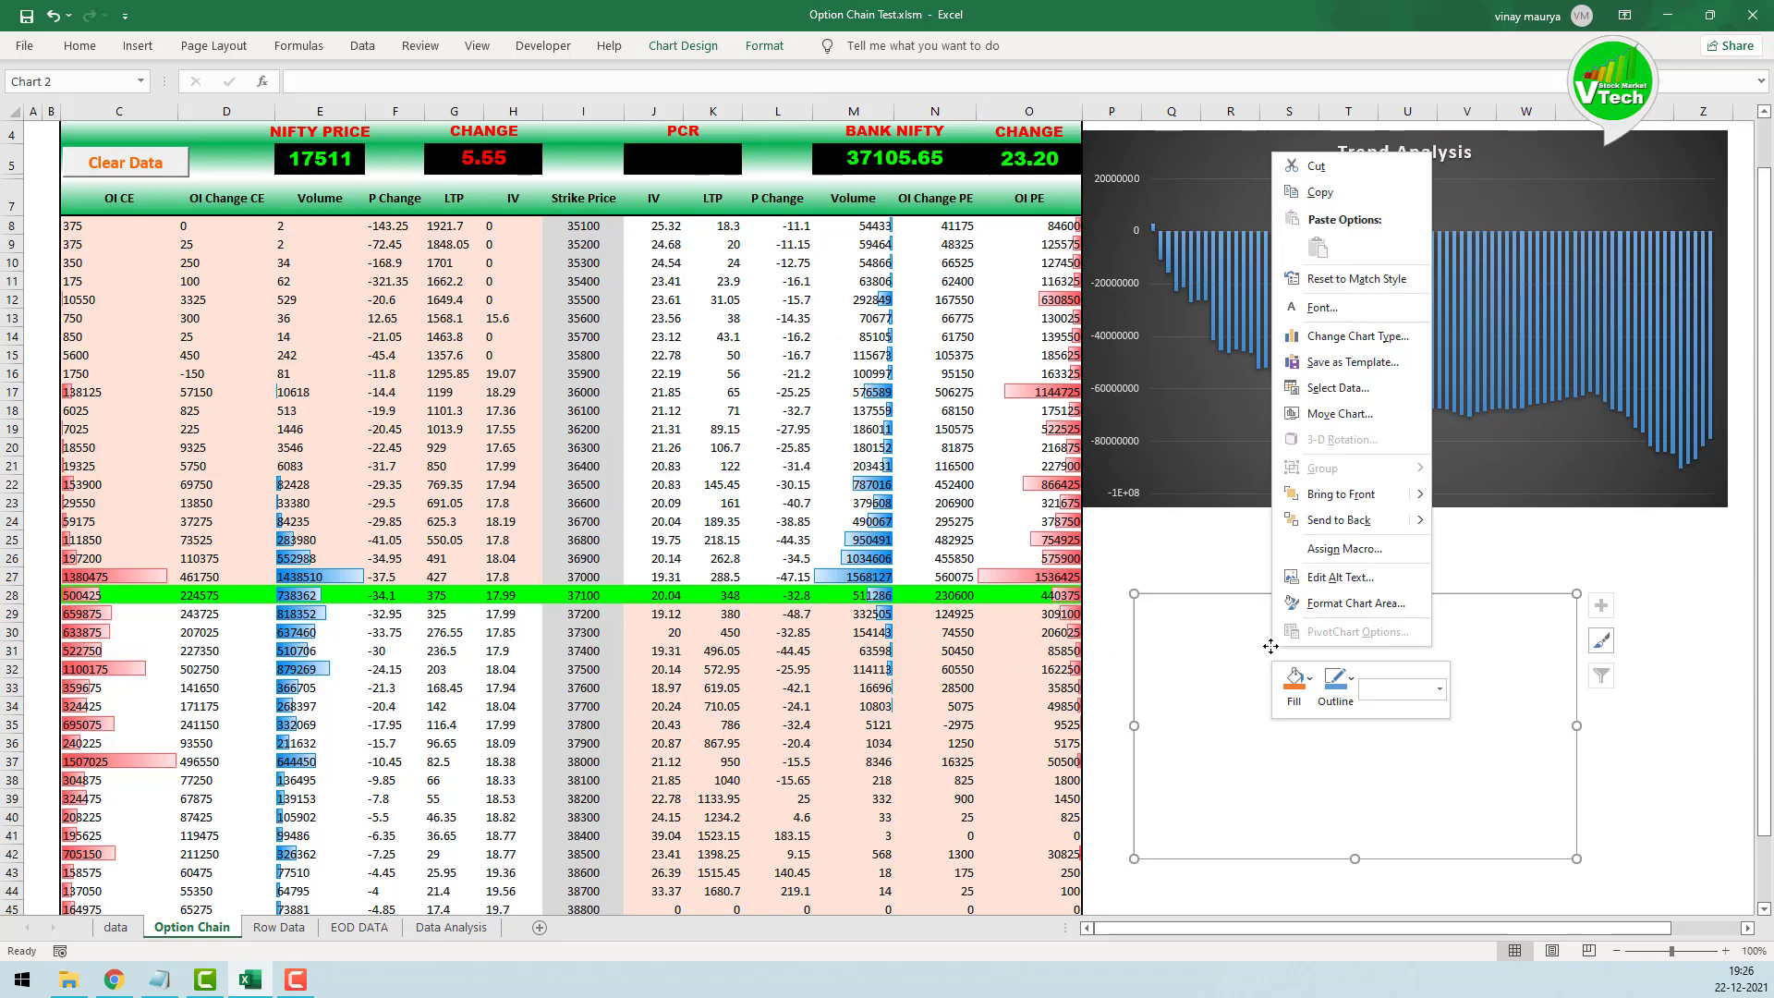
click(1344, 389)
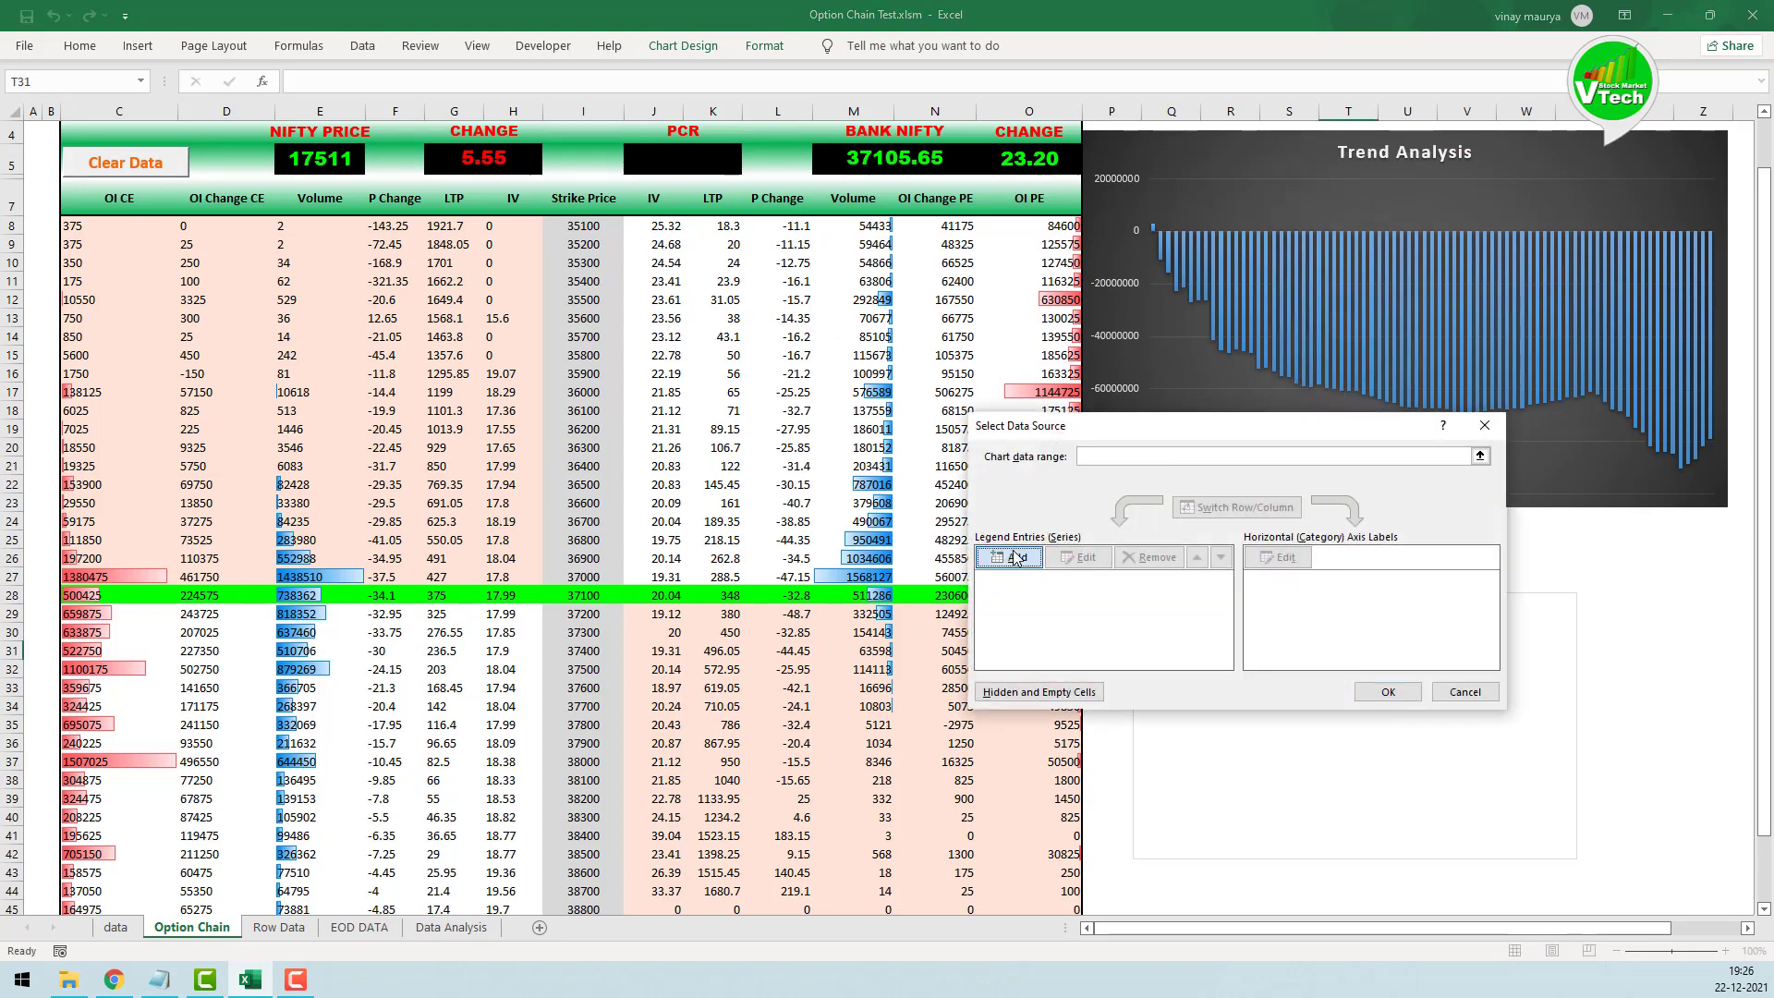
click(1013, 556)
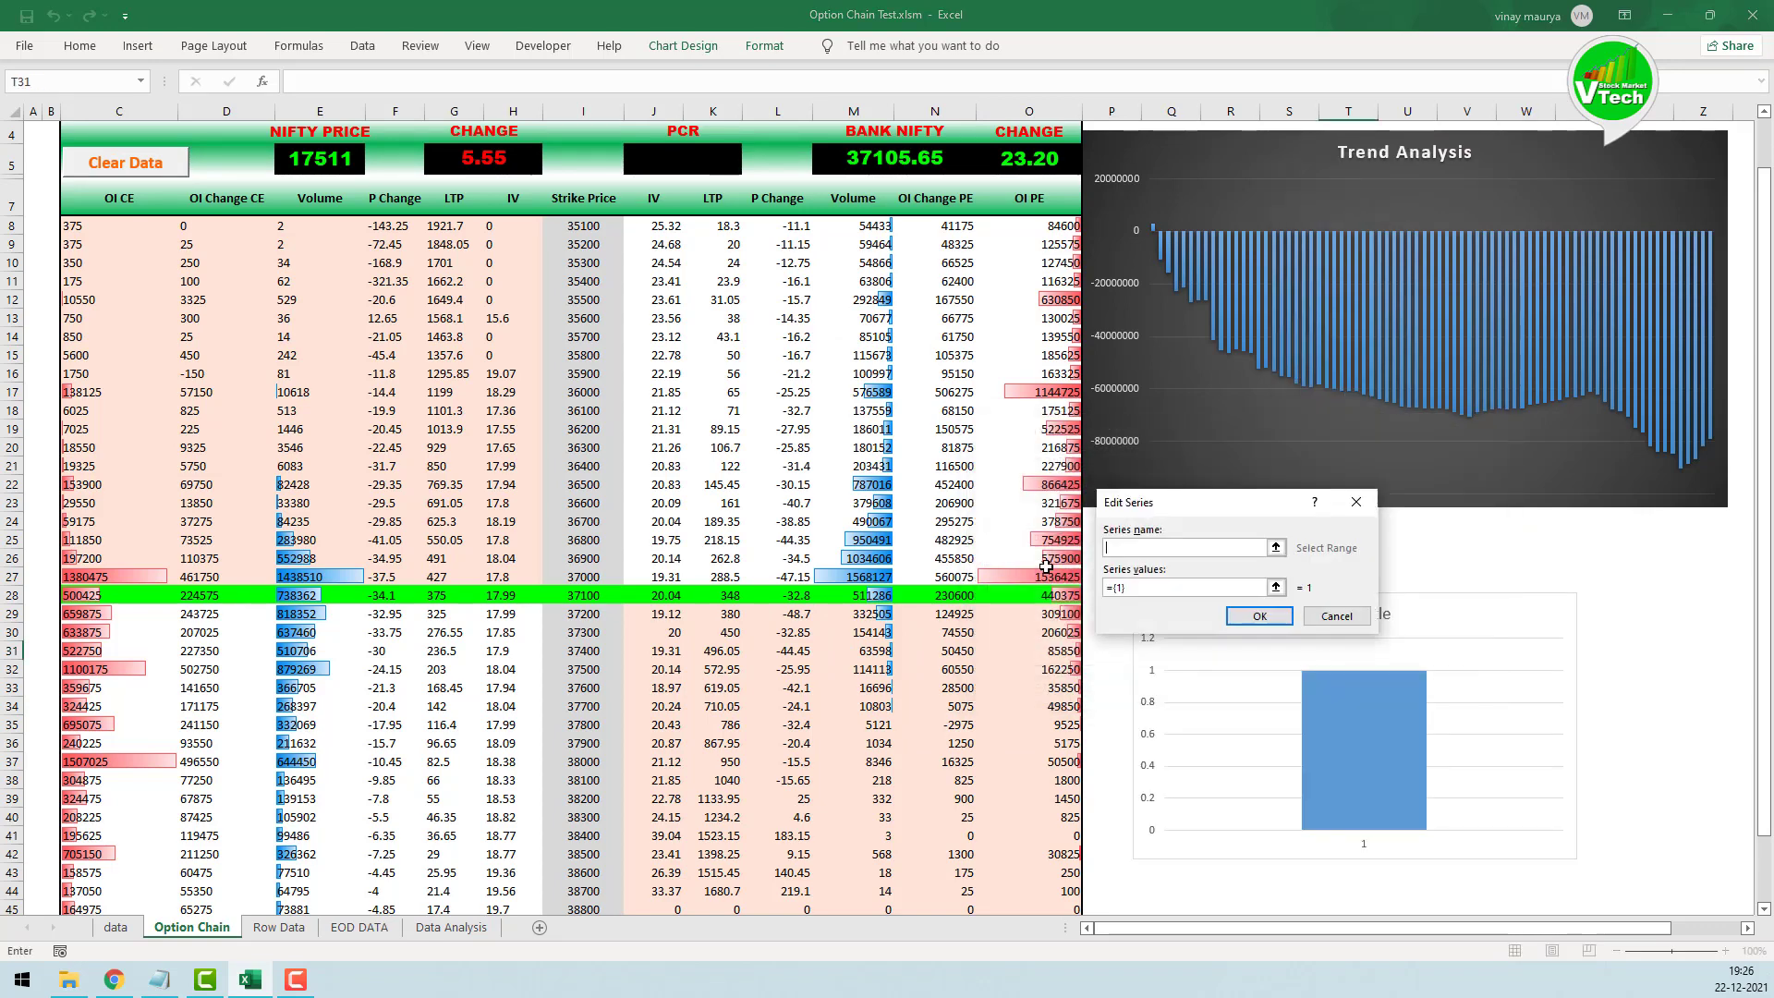
click(113, 198)
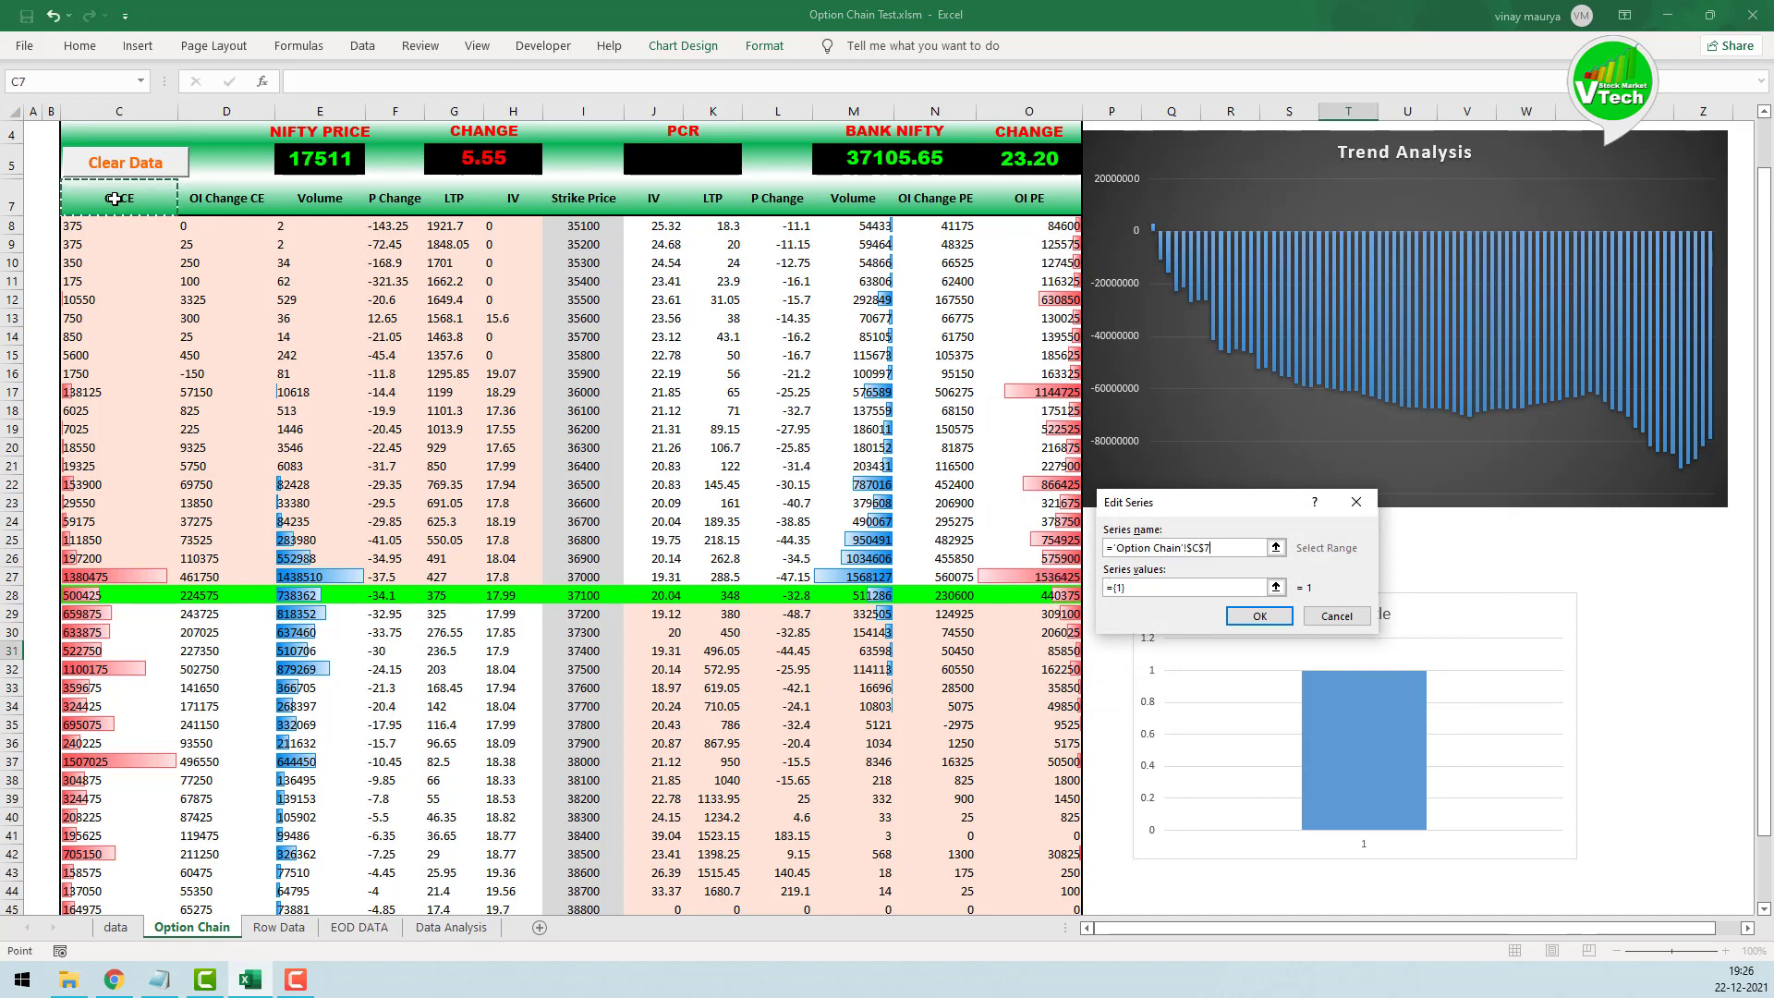
click(1125, 588)
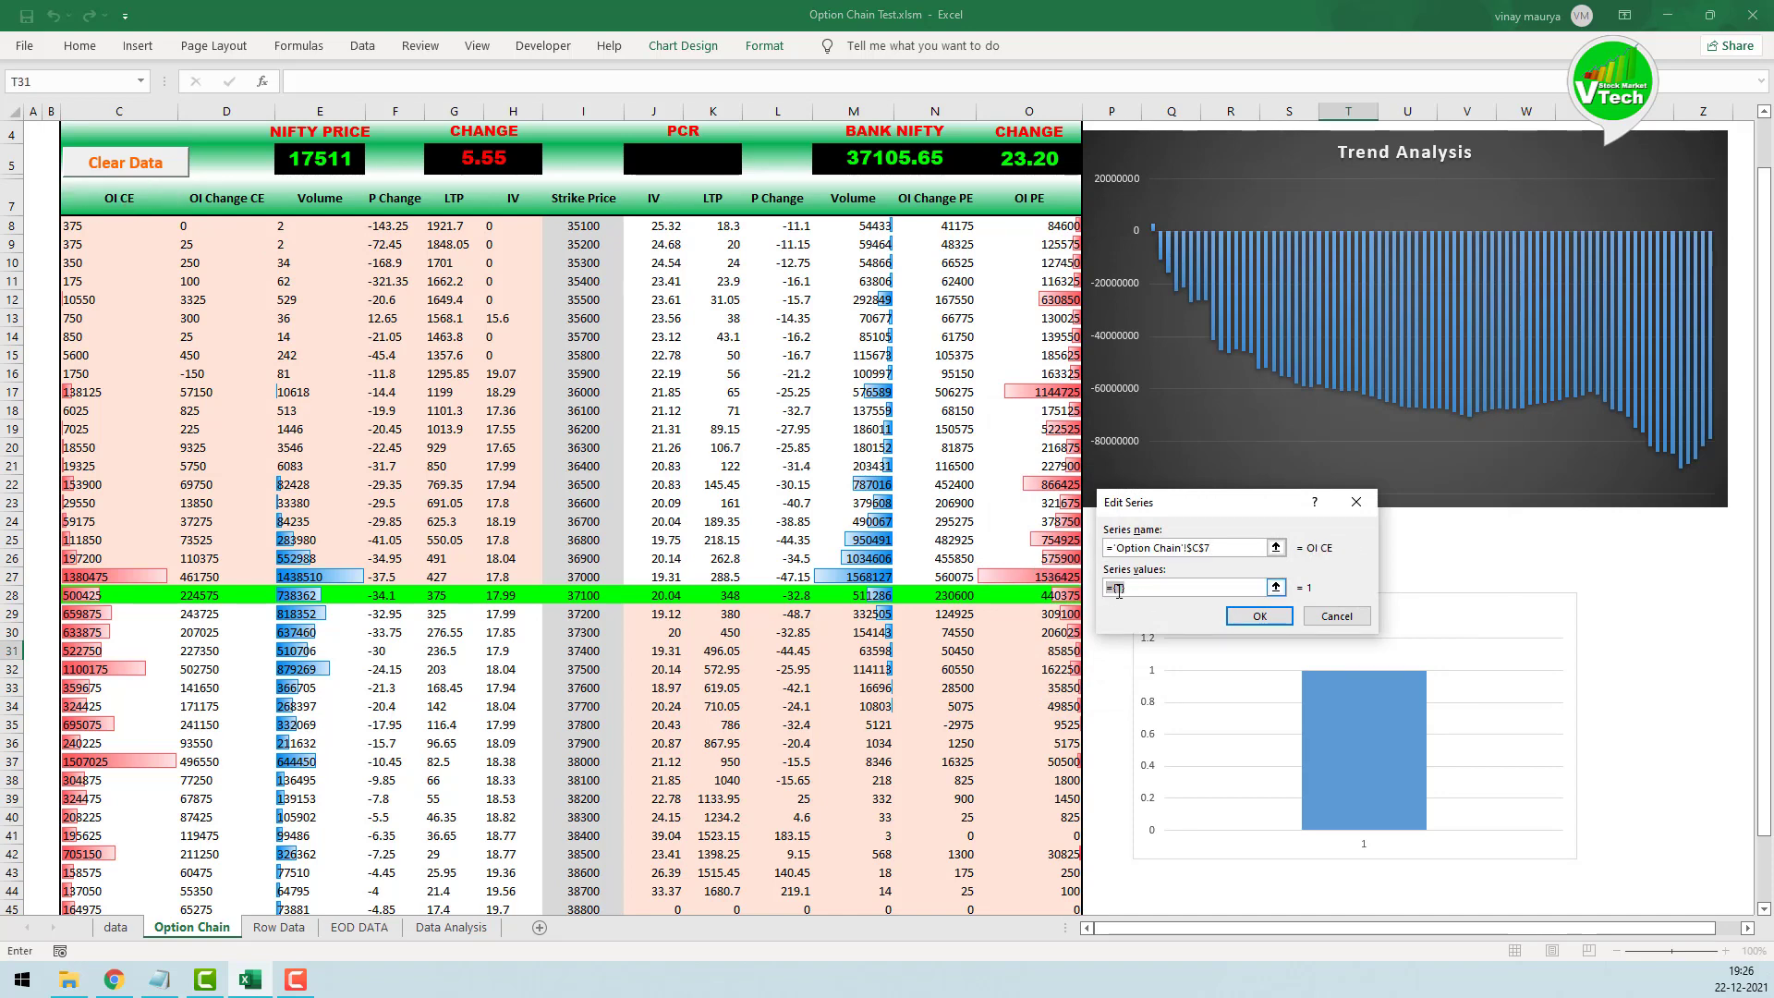
scroll(90, 254, up, 1)
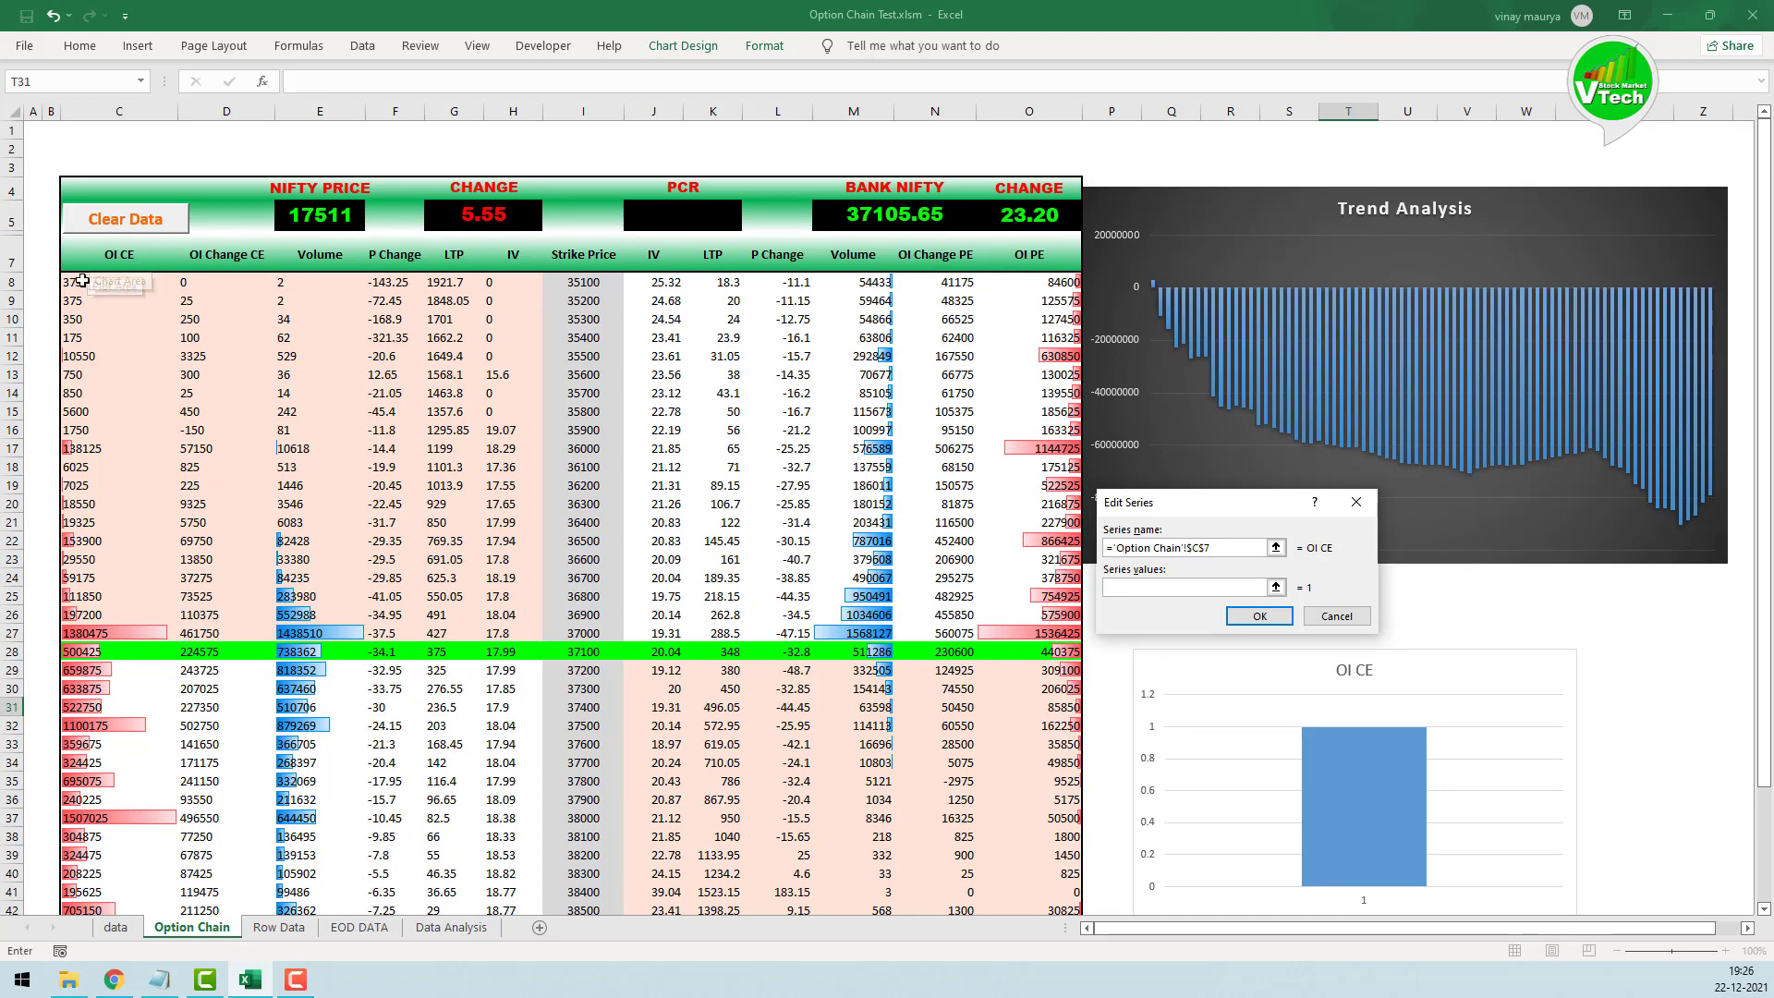
drag(87, 282, 153, 875)
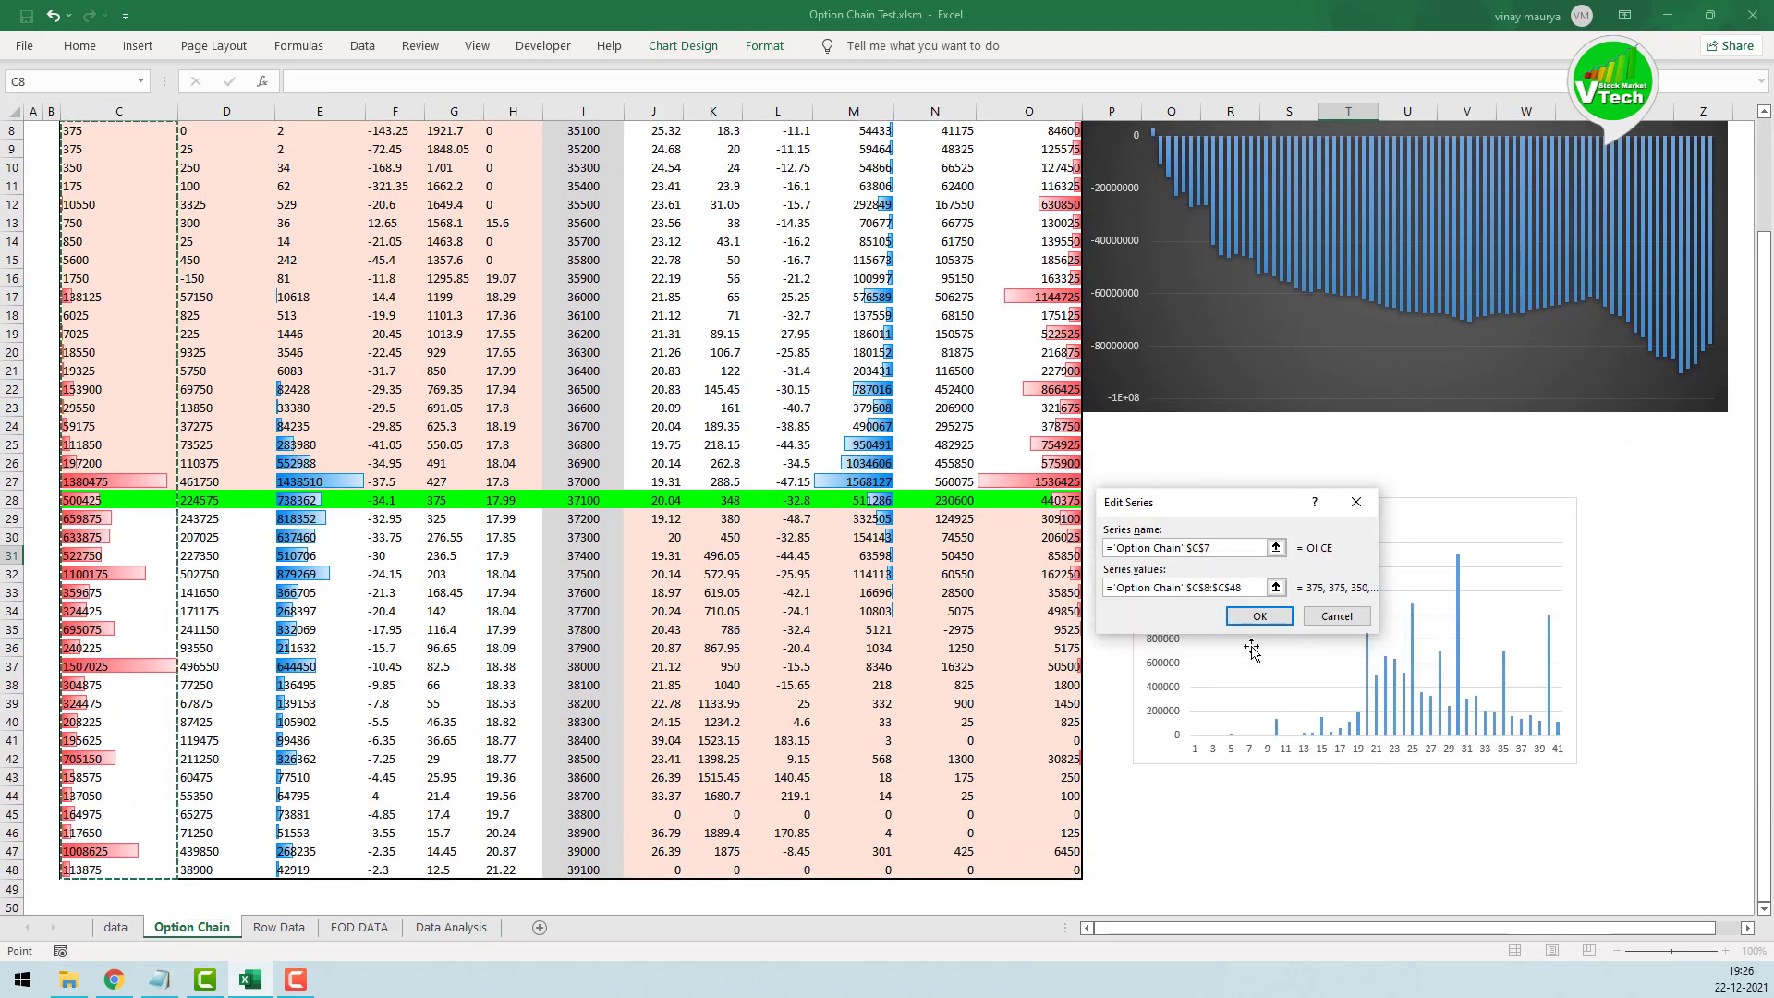
click(1258, 616)
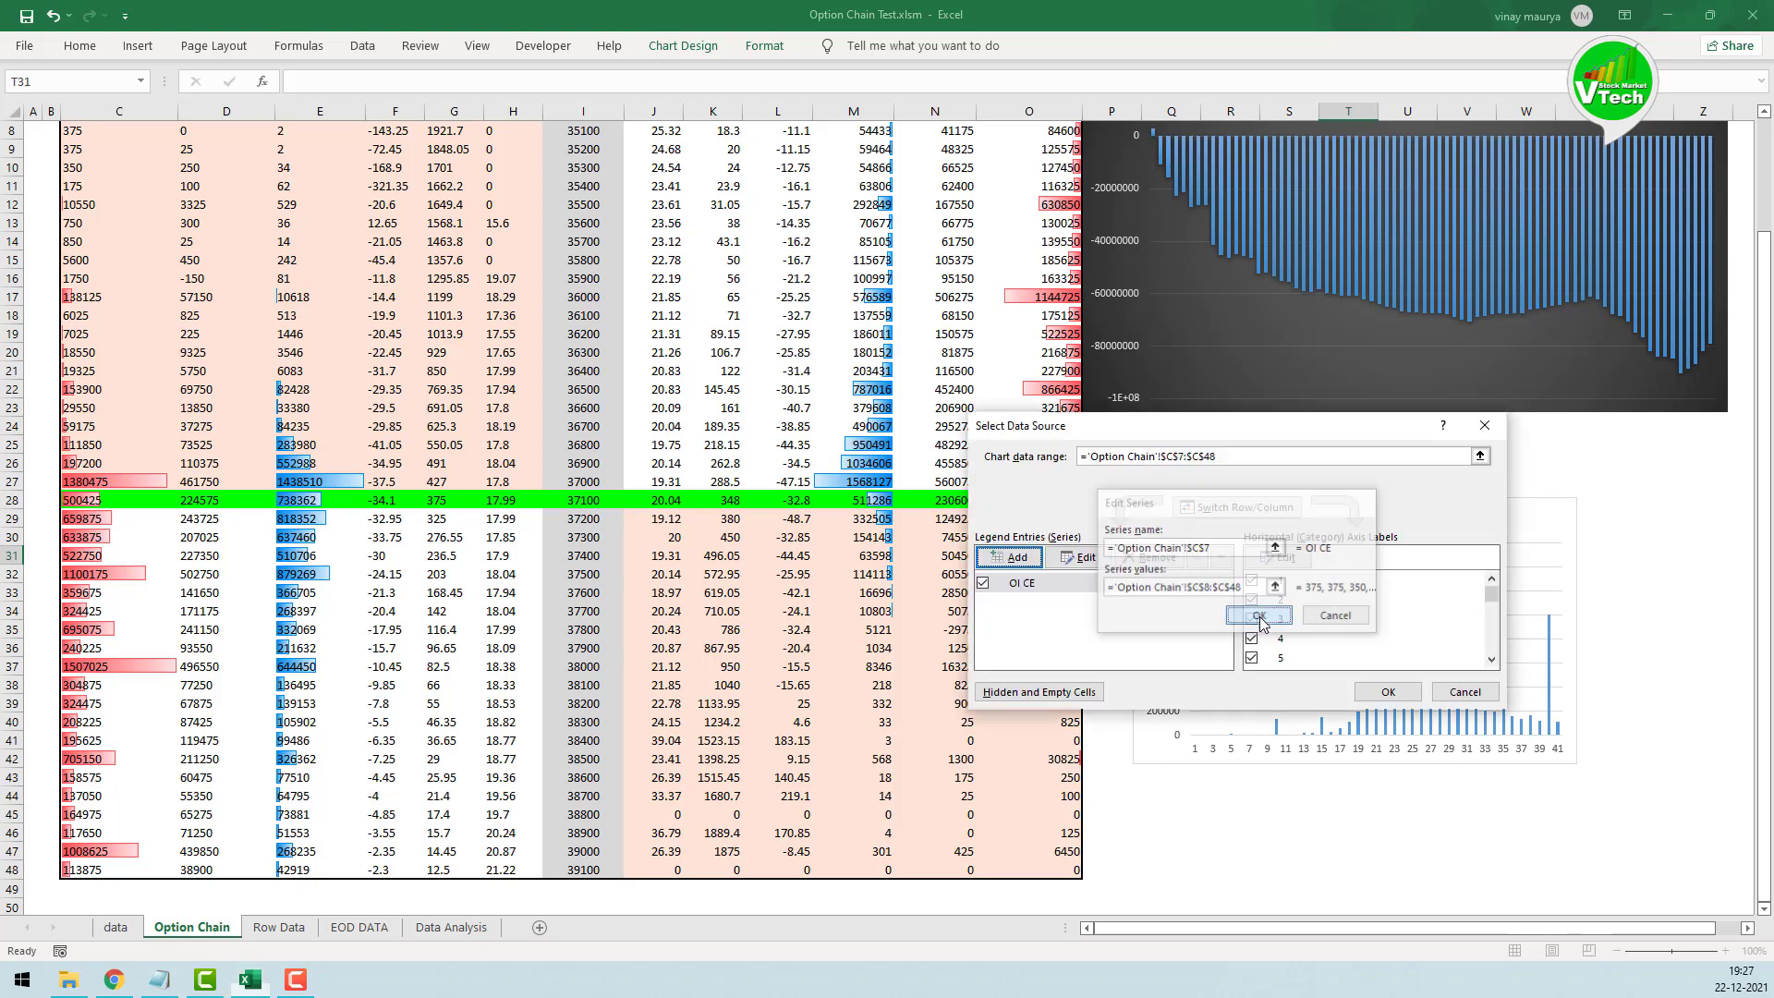
Step: Add an OI PE series to the chart, with its name from Option Chain cell O7 and values from O8:O48
click(1009, 557)
scroll(998, 377, up, 1)
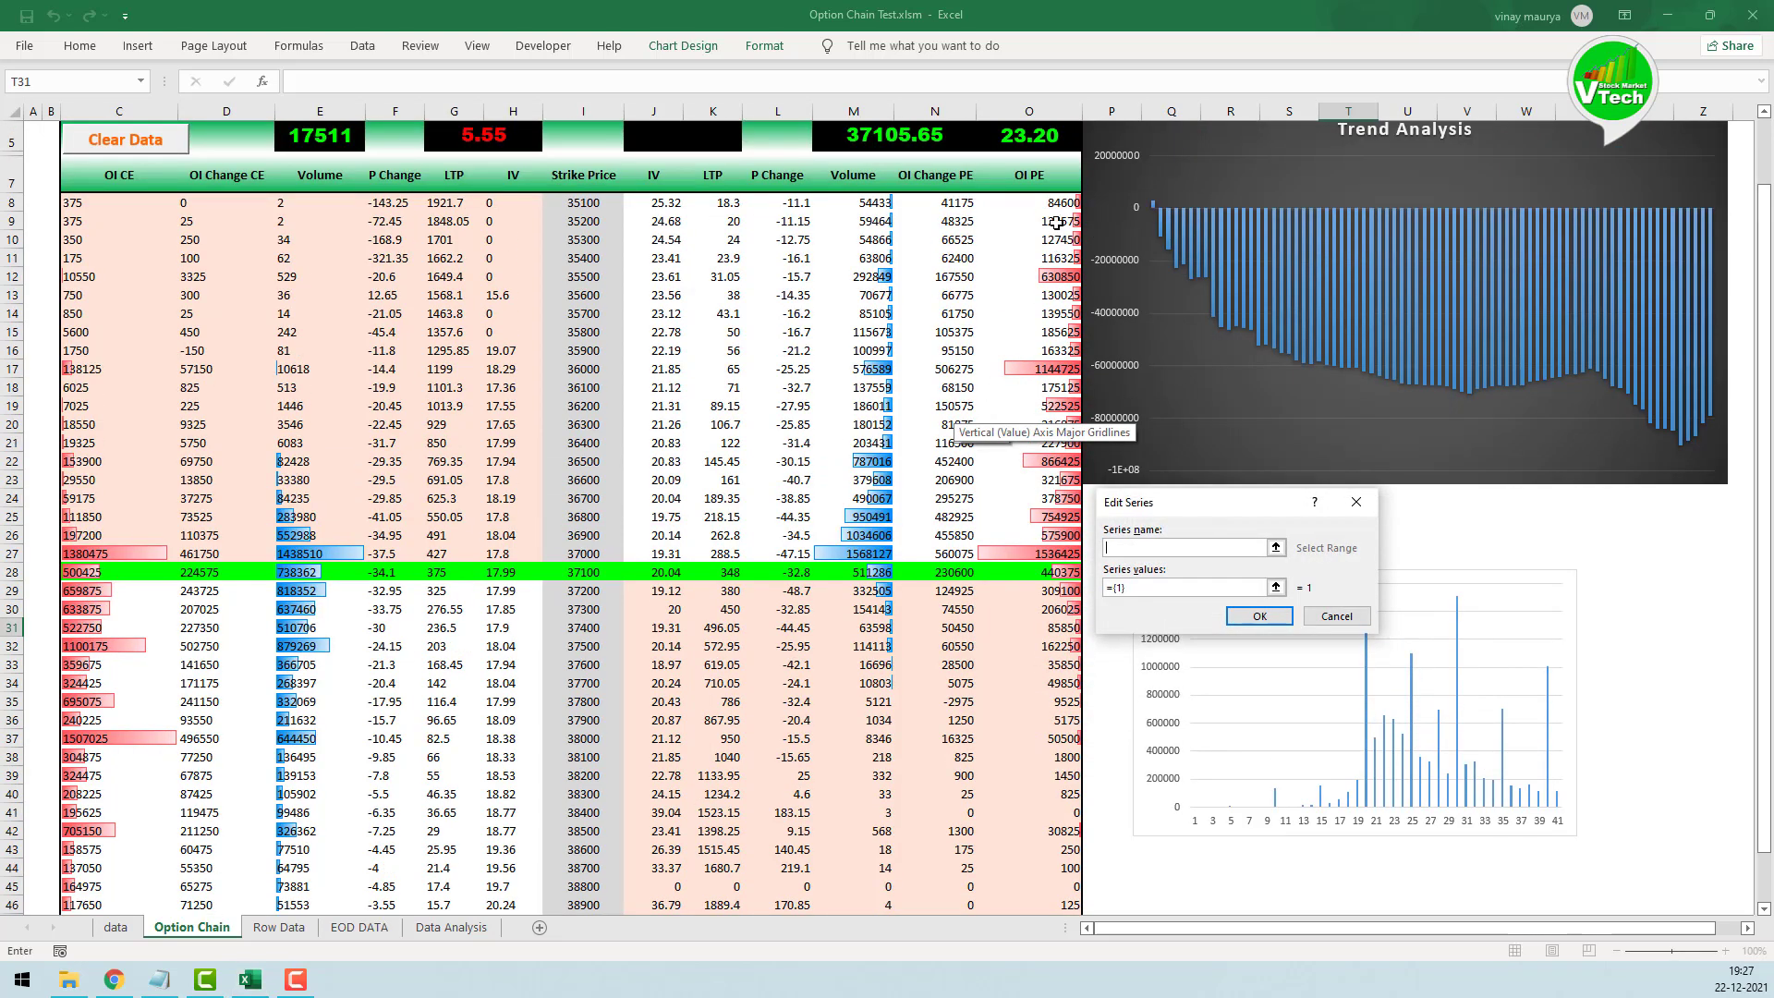
drag(1047, 202, 1029, 868)
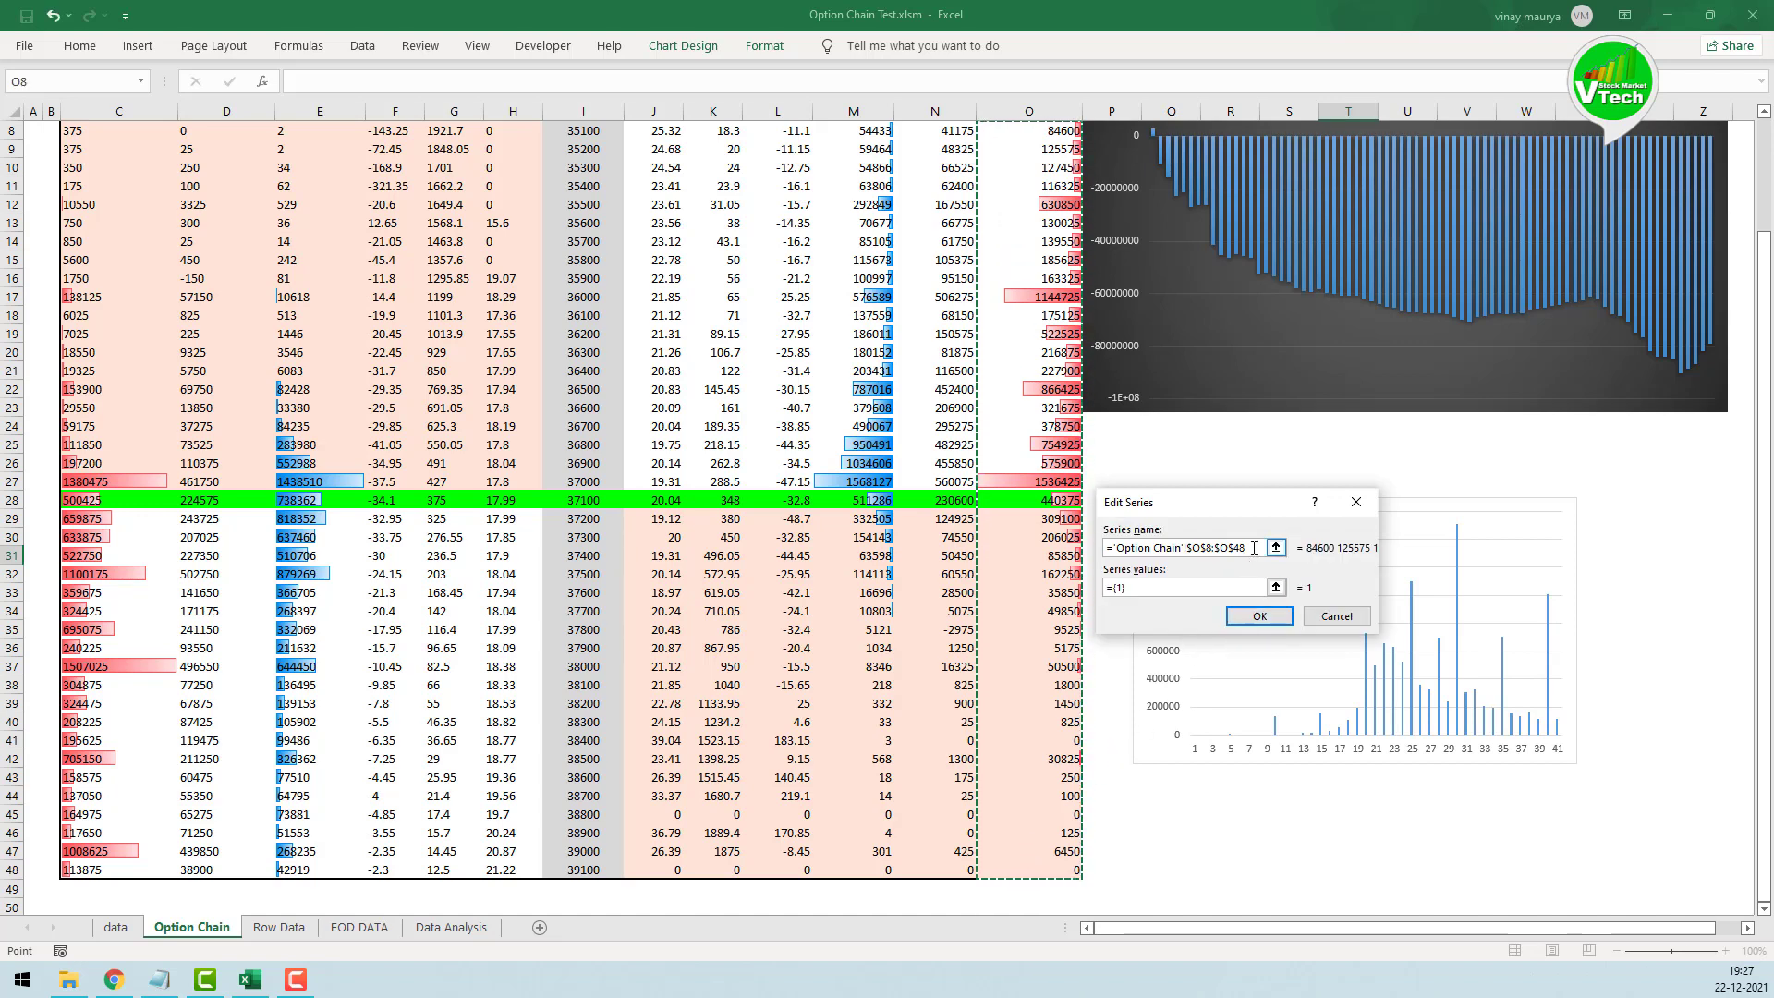
drag(1255, 547, 1076, 552)
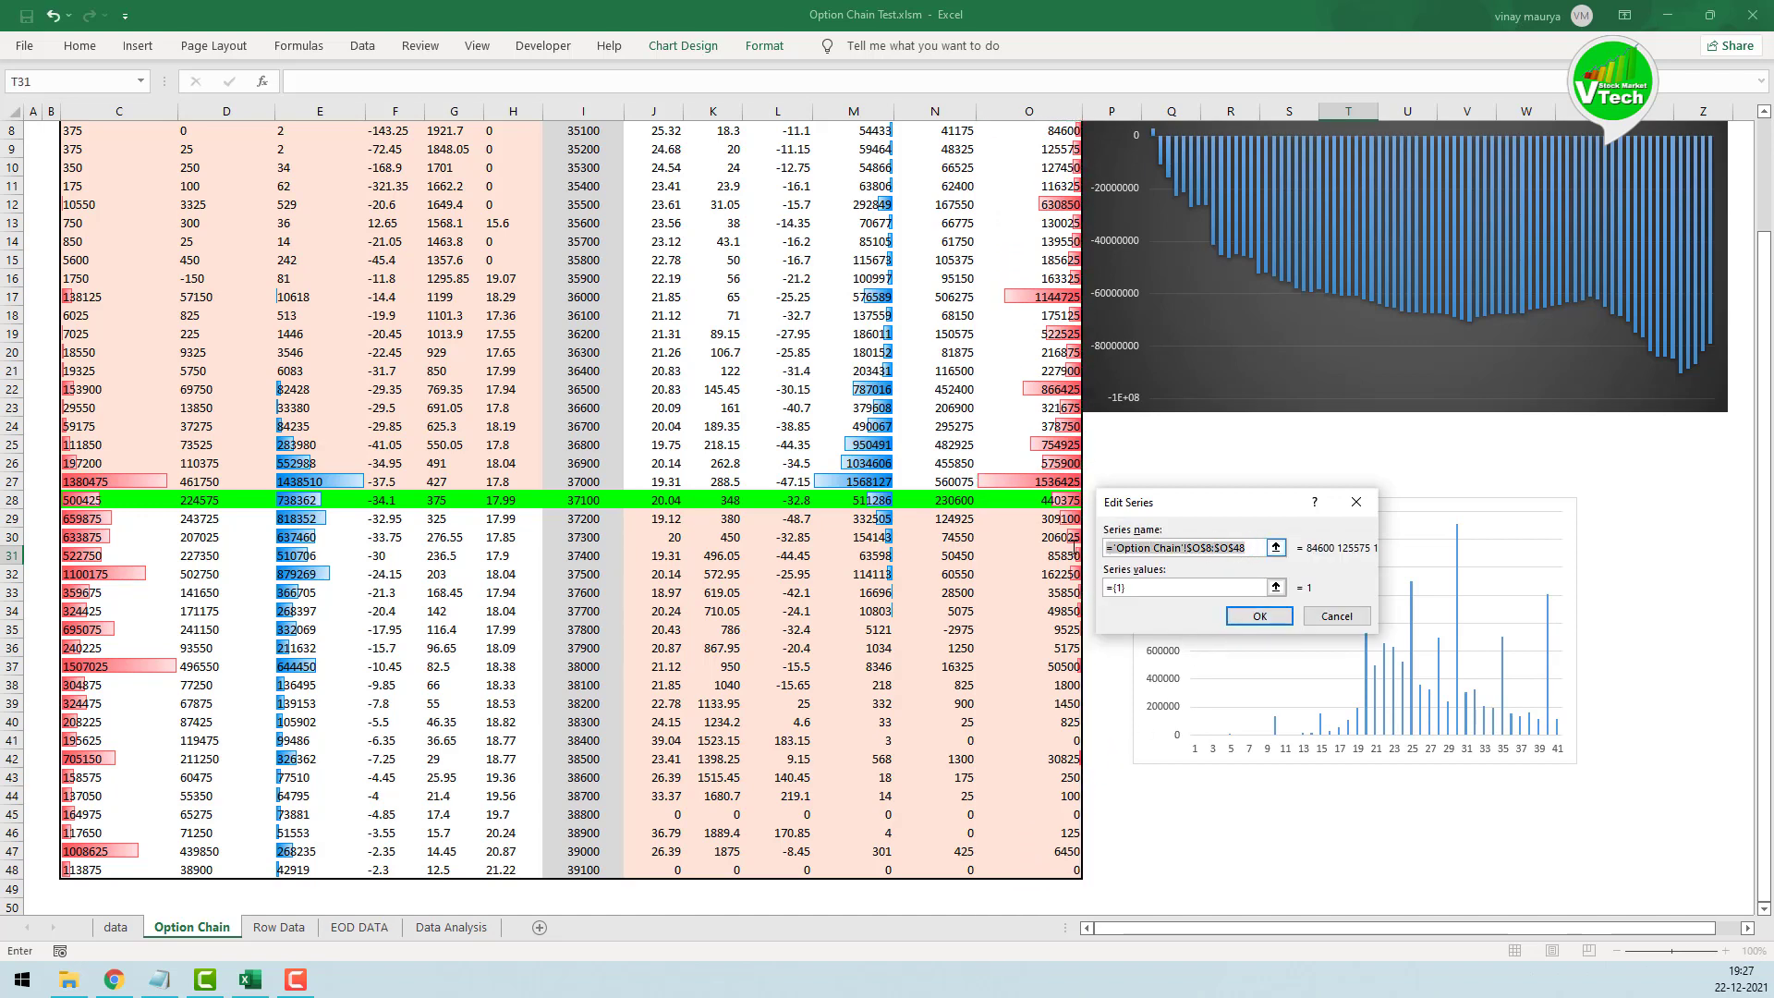
key(BackSpace)
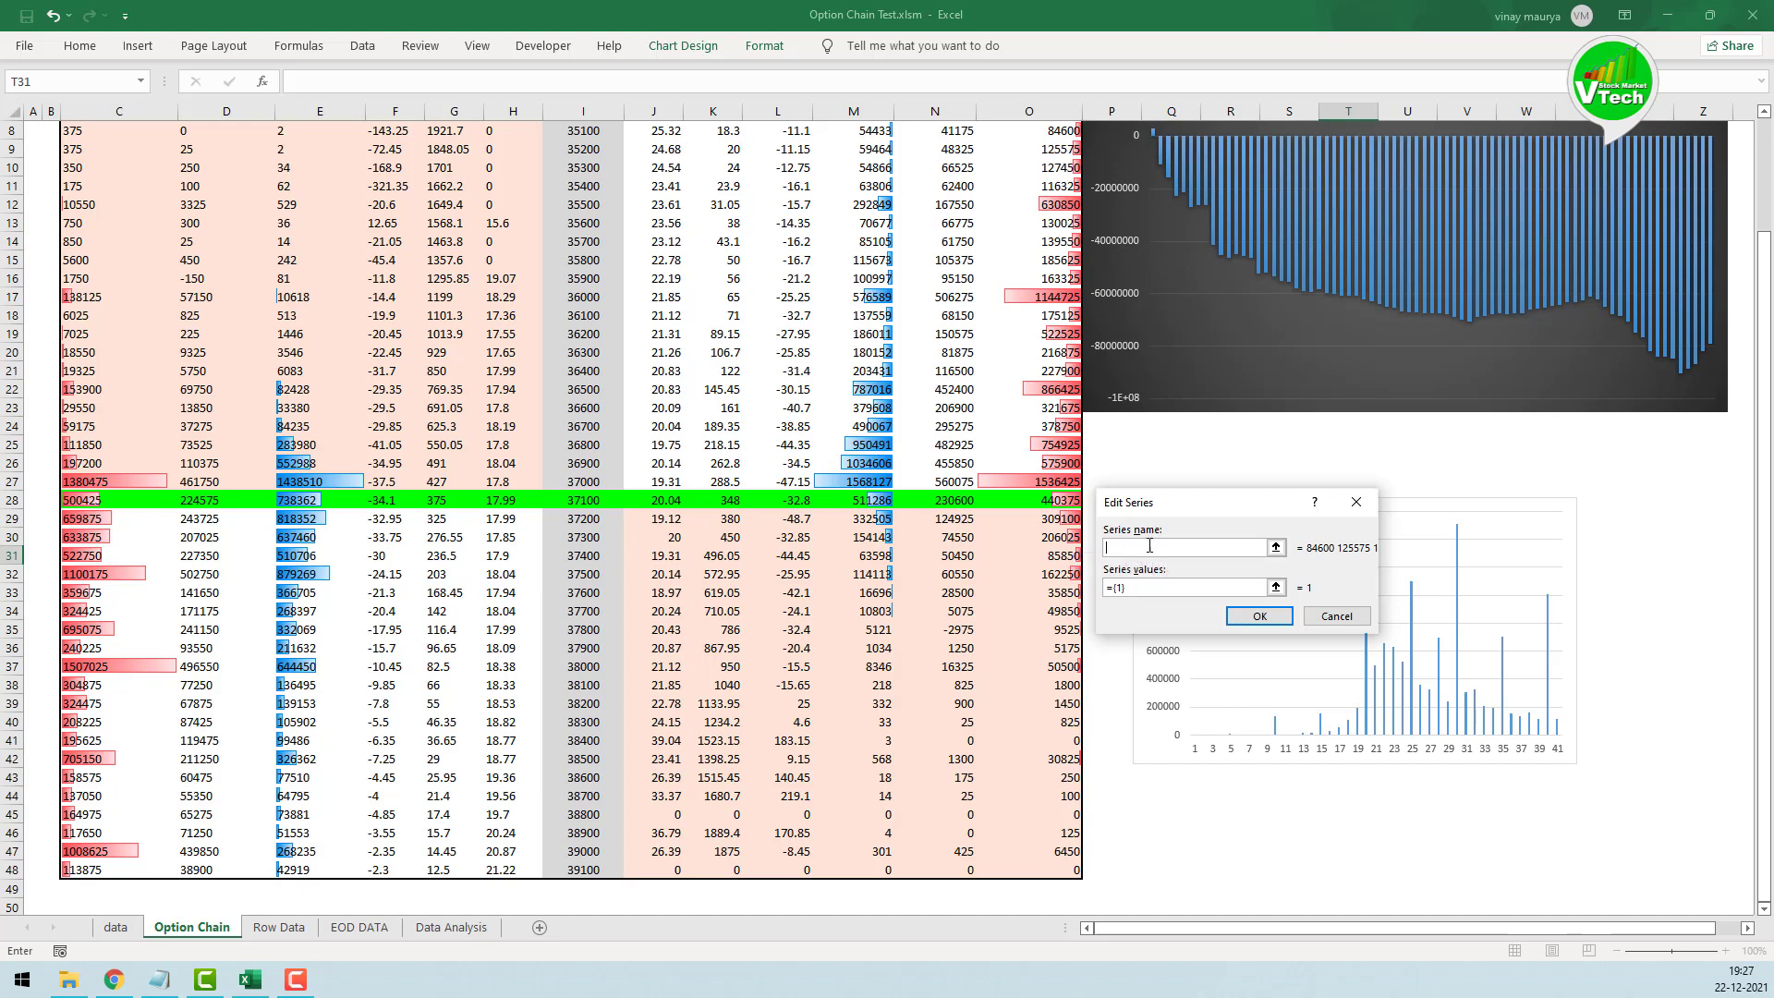
scroll(994, 411, up, 3)
click(1053, 261)
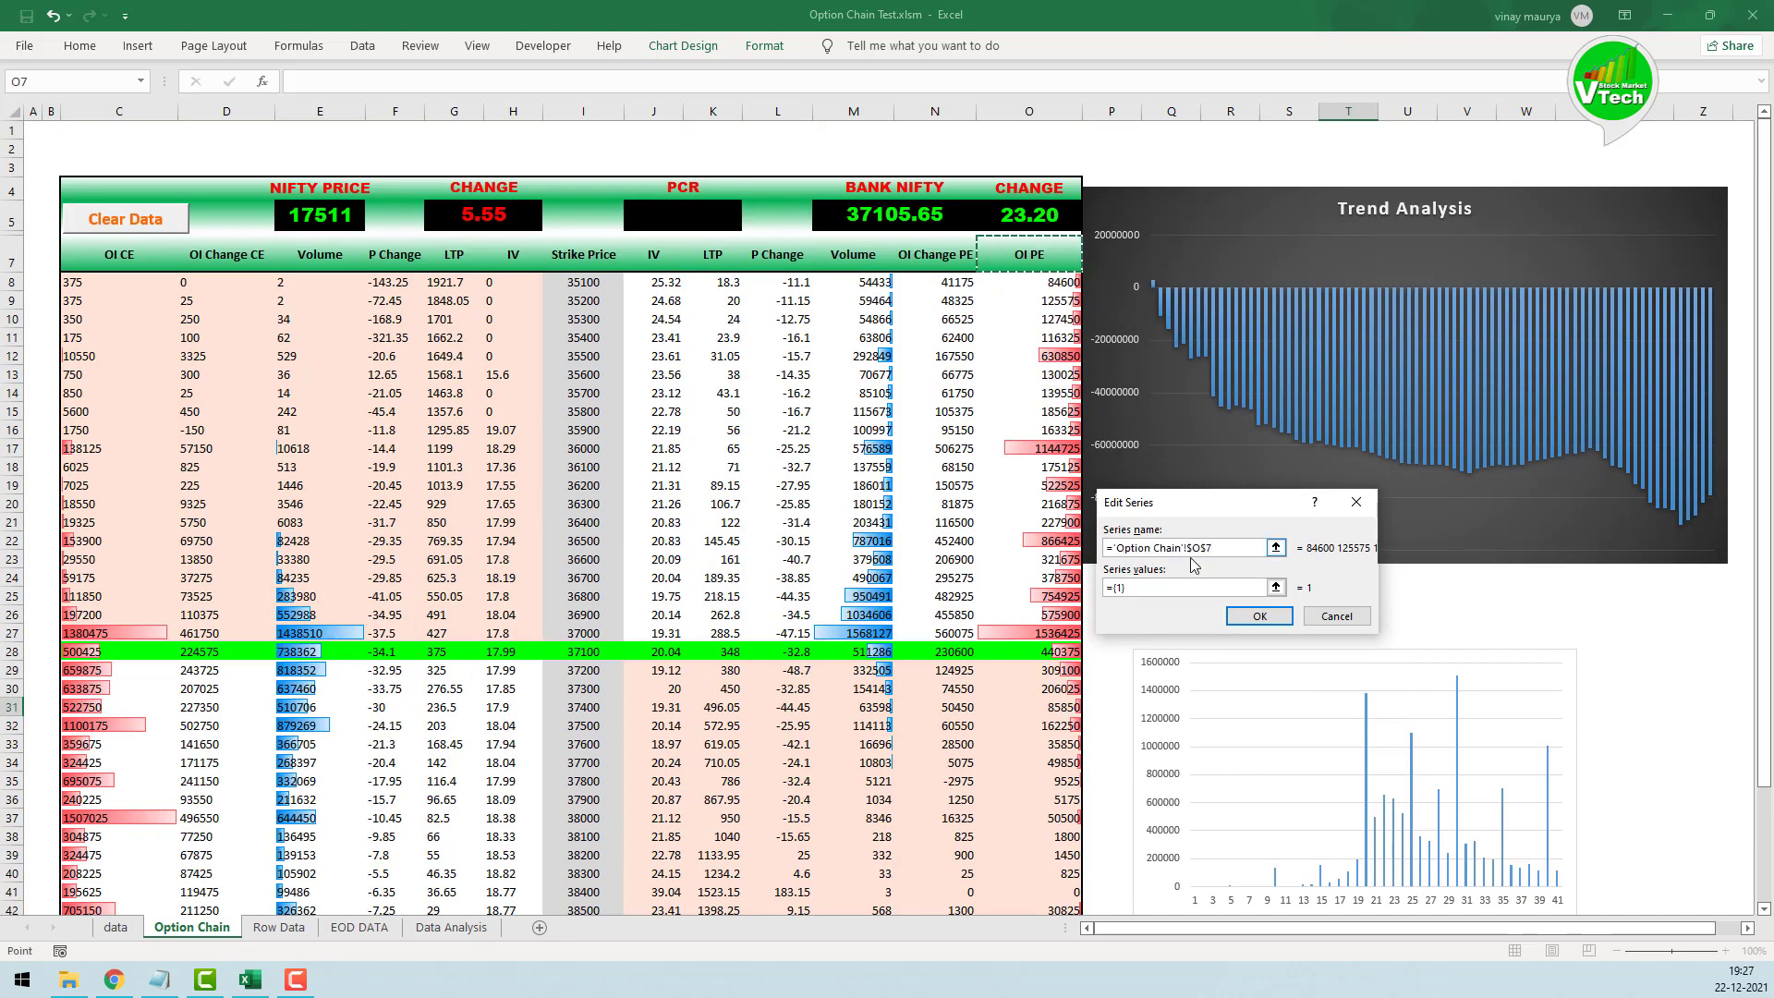
drag(1156, 588, 1101, 588)
key(BackSpace)
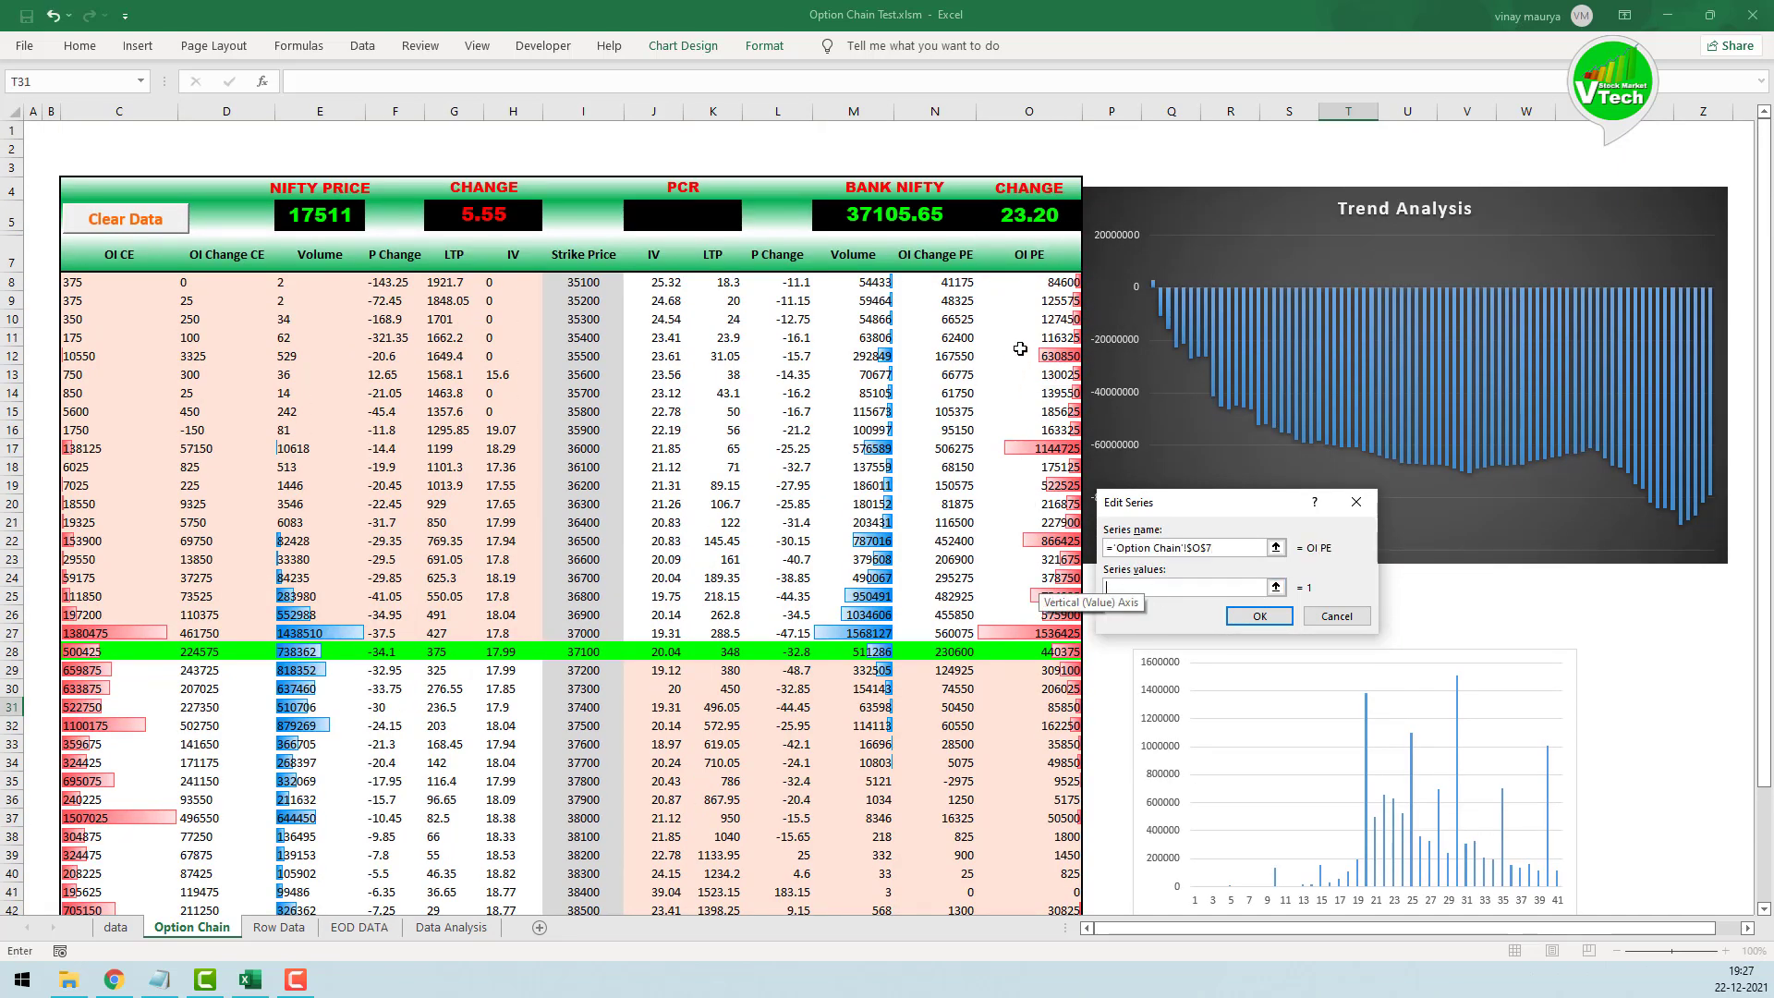
drag(1046, 282, 1043, 873)
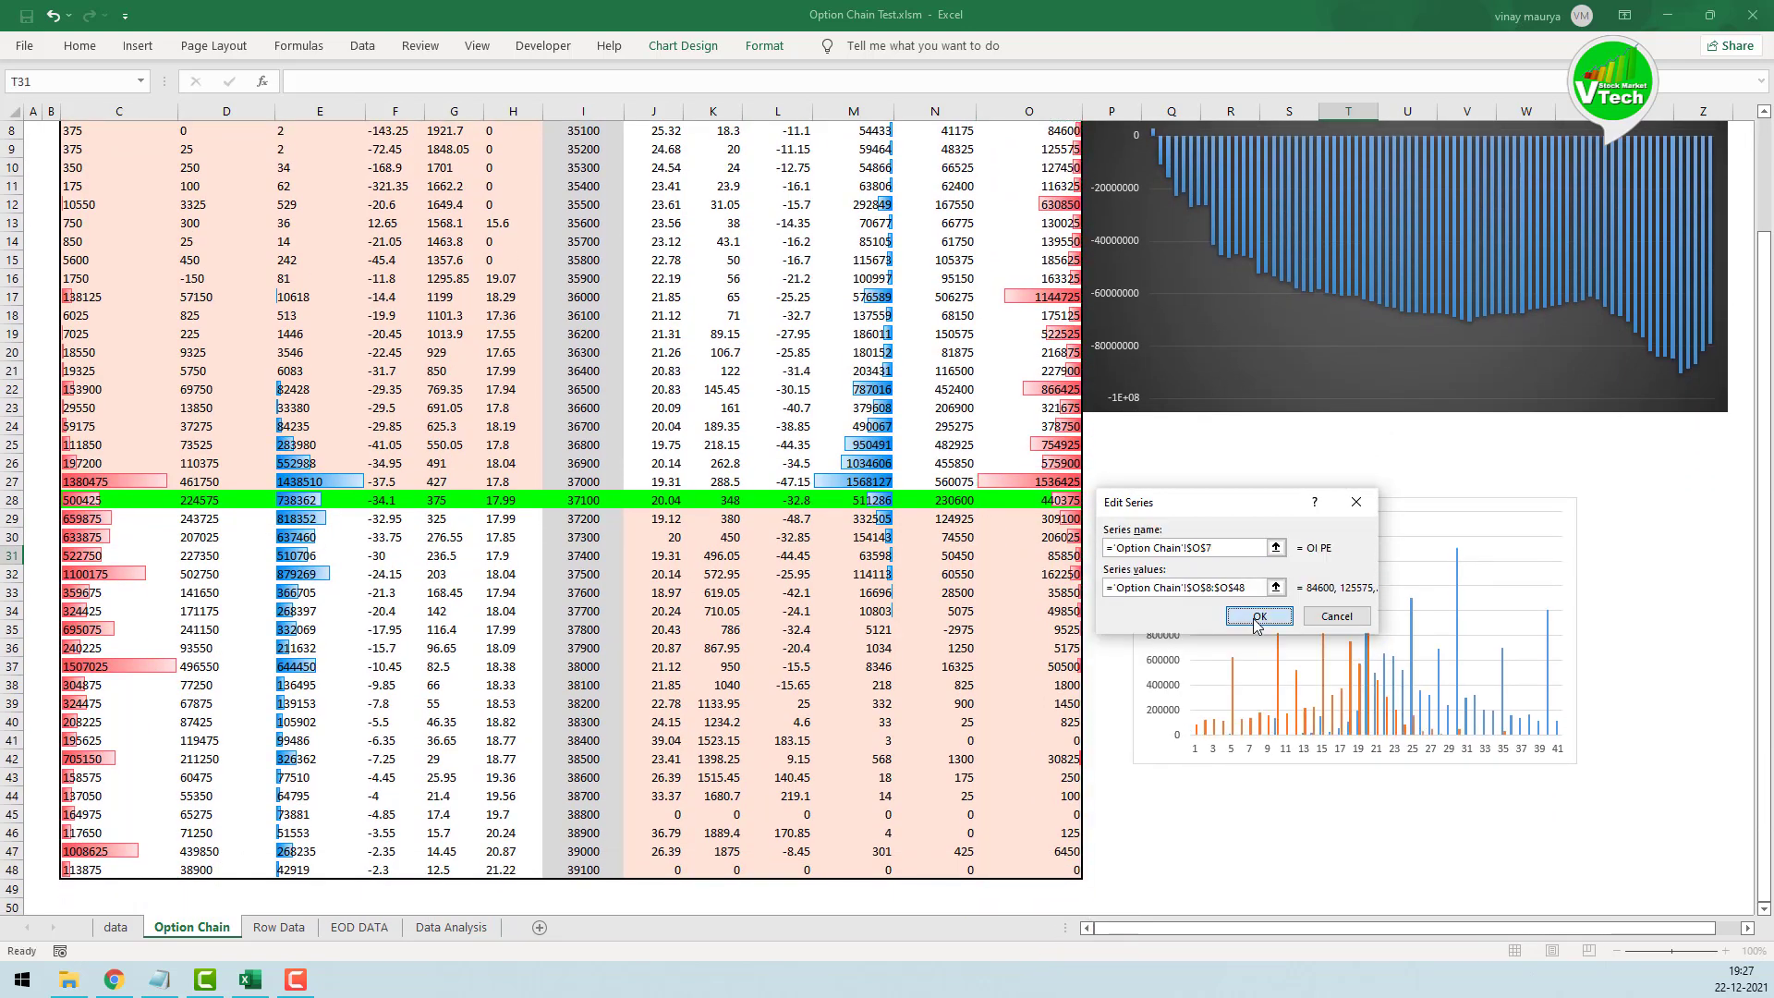
click(1259, 619)
Step: Set the chart's horizontal axis labels to the strike prices in Option Chain I8:I48 and accept the data source
click(1278, 557)
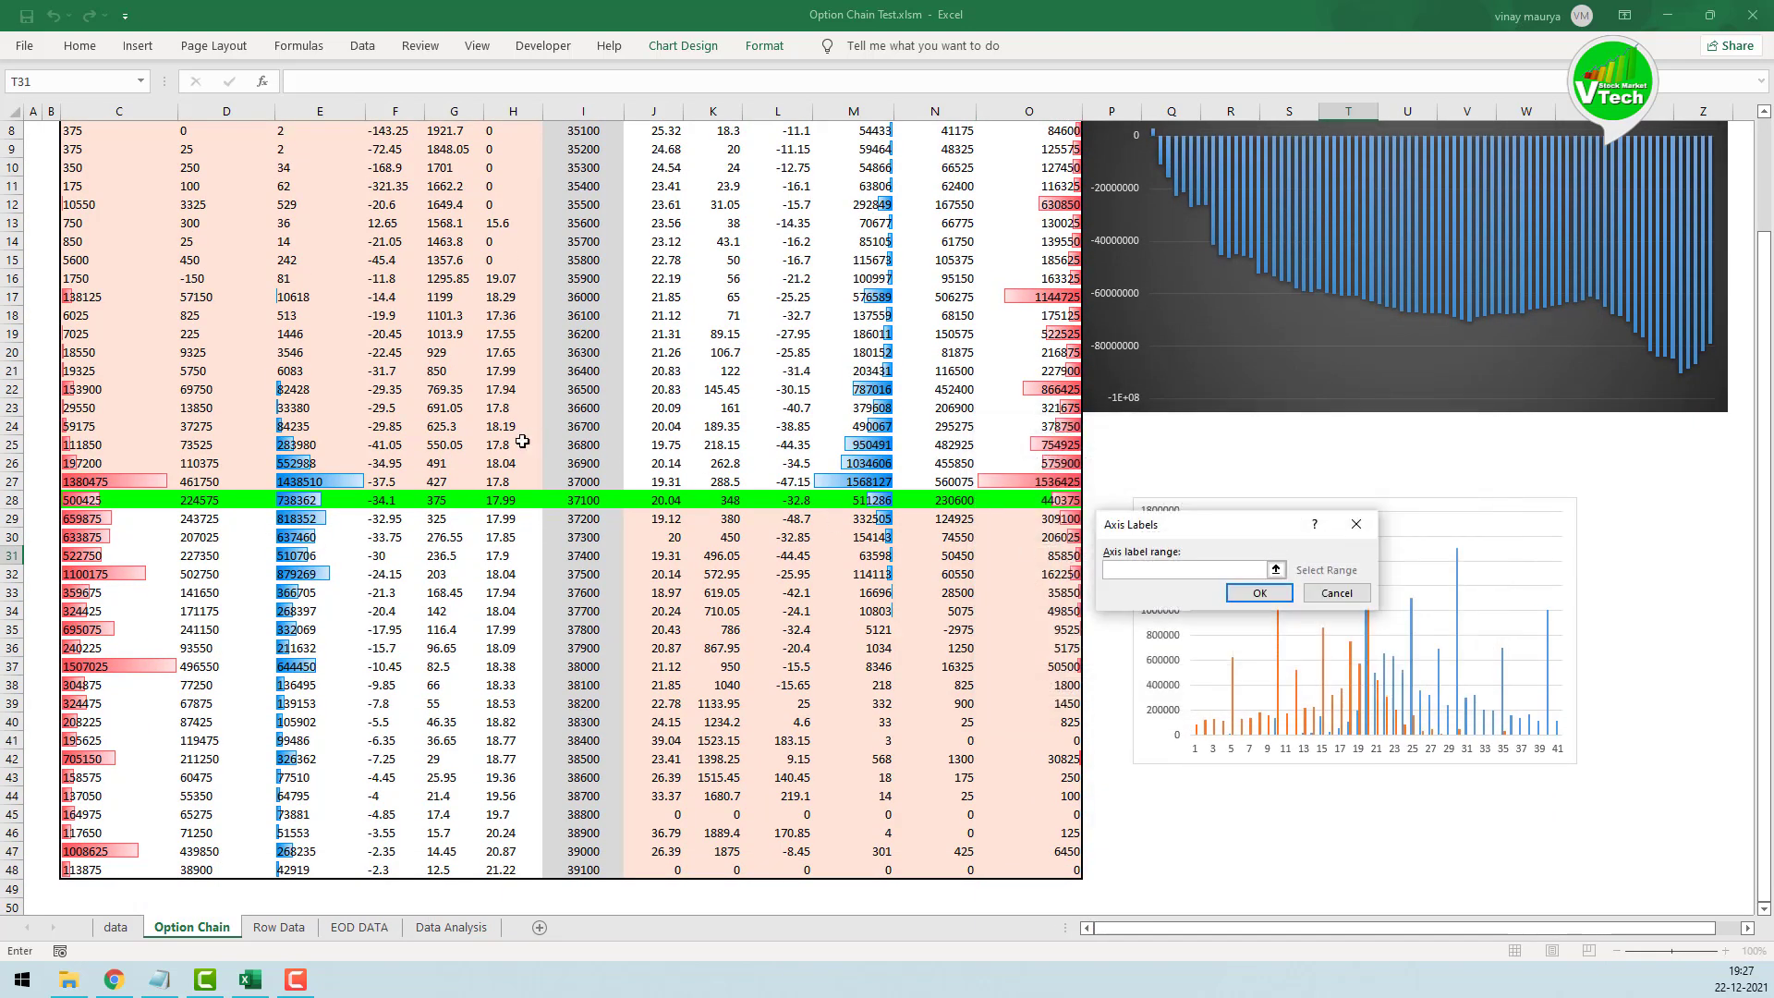
scroll(522, 493, up, 1)
scroll(492, 334, up, 2)
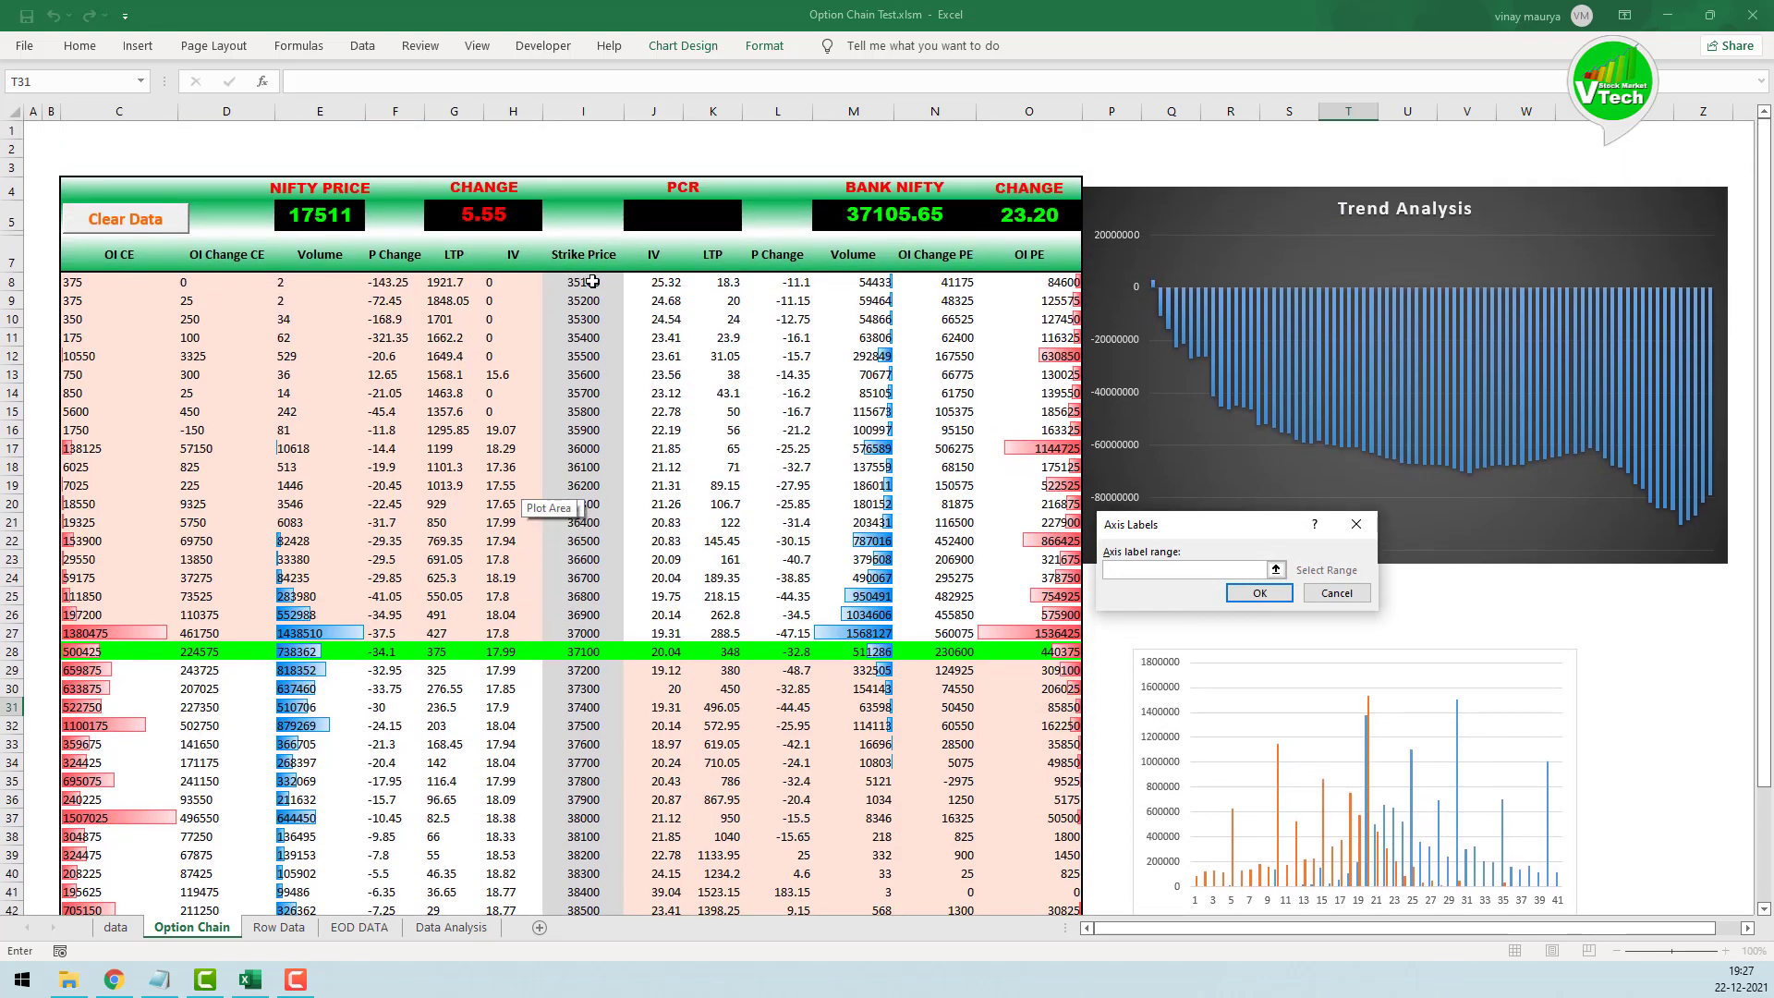
drag(592, 282, 596, 871)
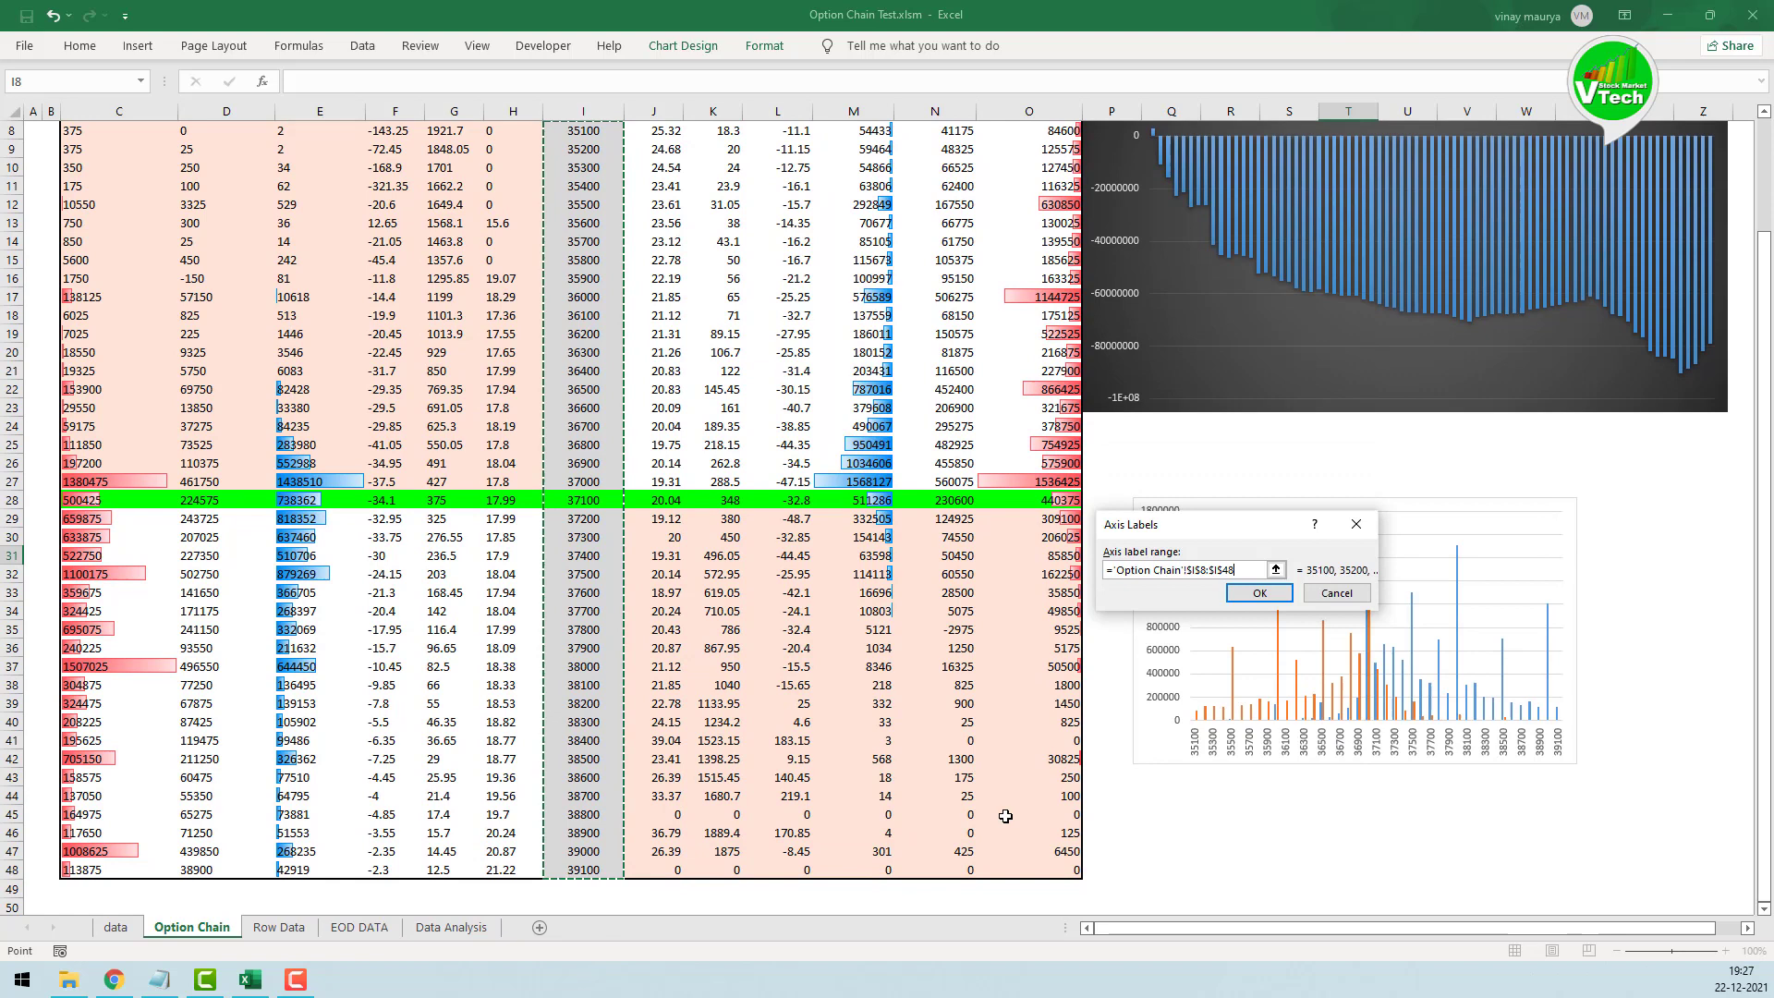
click(1242, 597)
click(1388, 691)
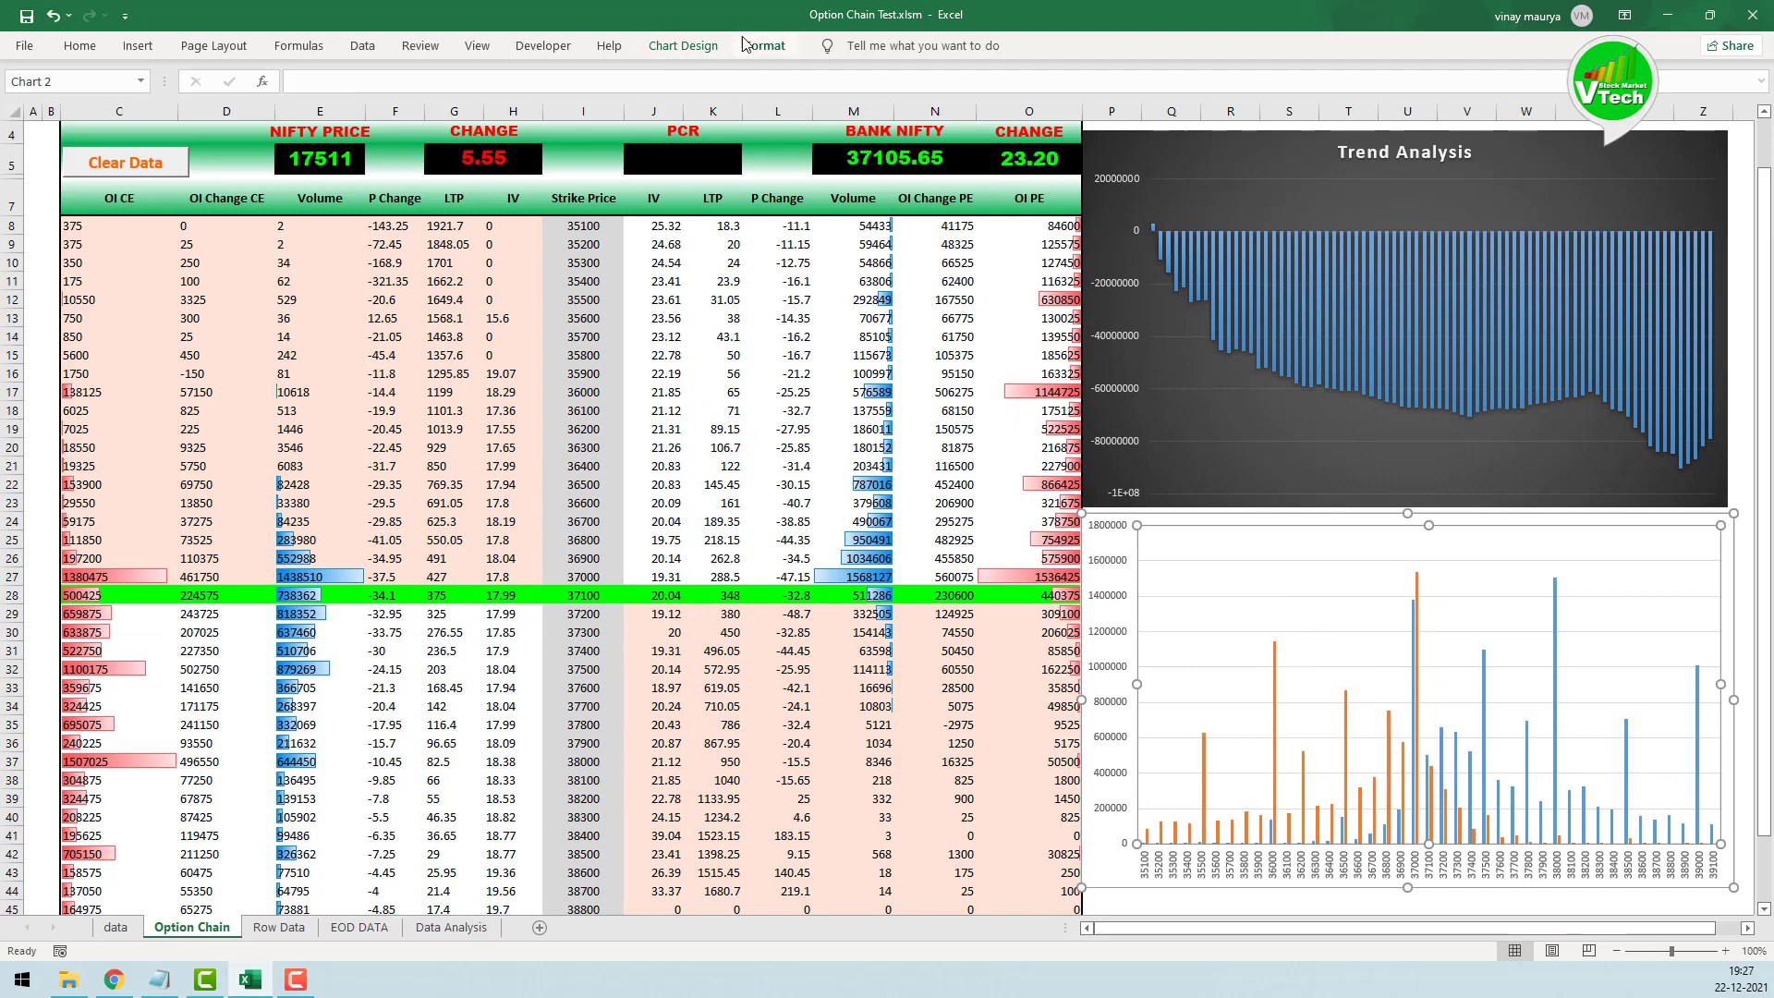
Step: Apply the dark gray gradient chart style to the open interest chart
click(702, 48)
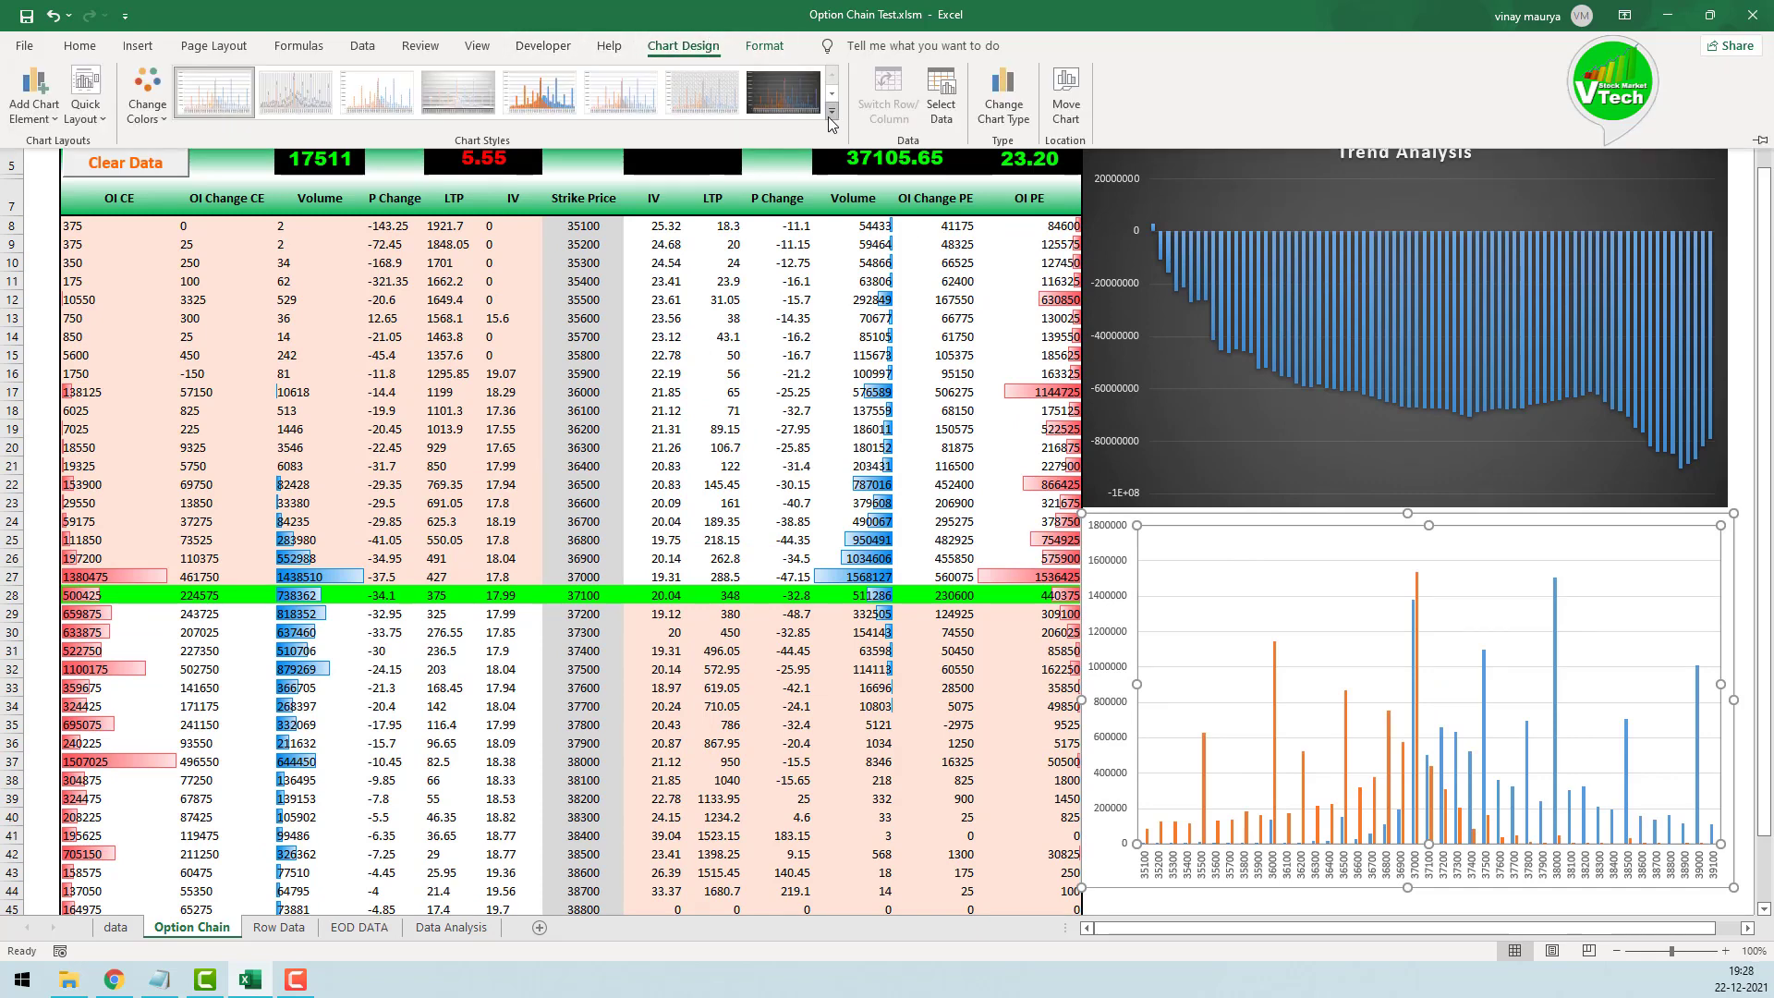
click(831, 112)
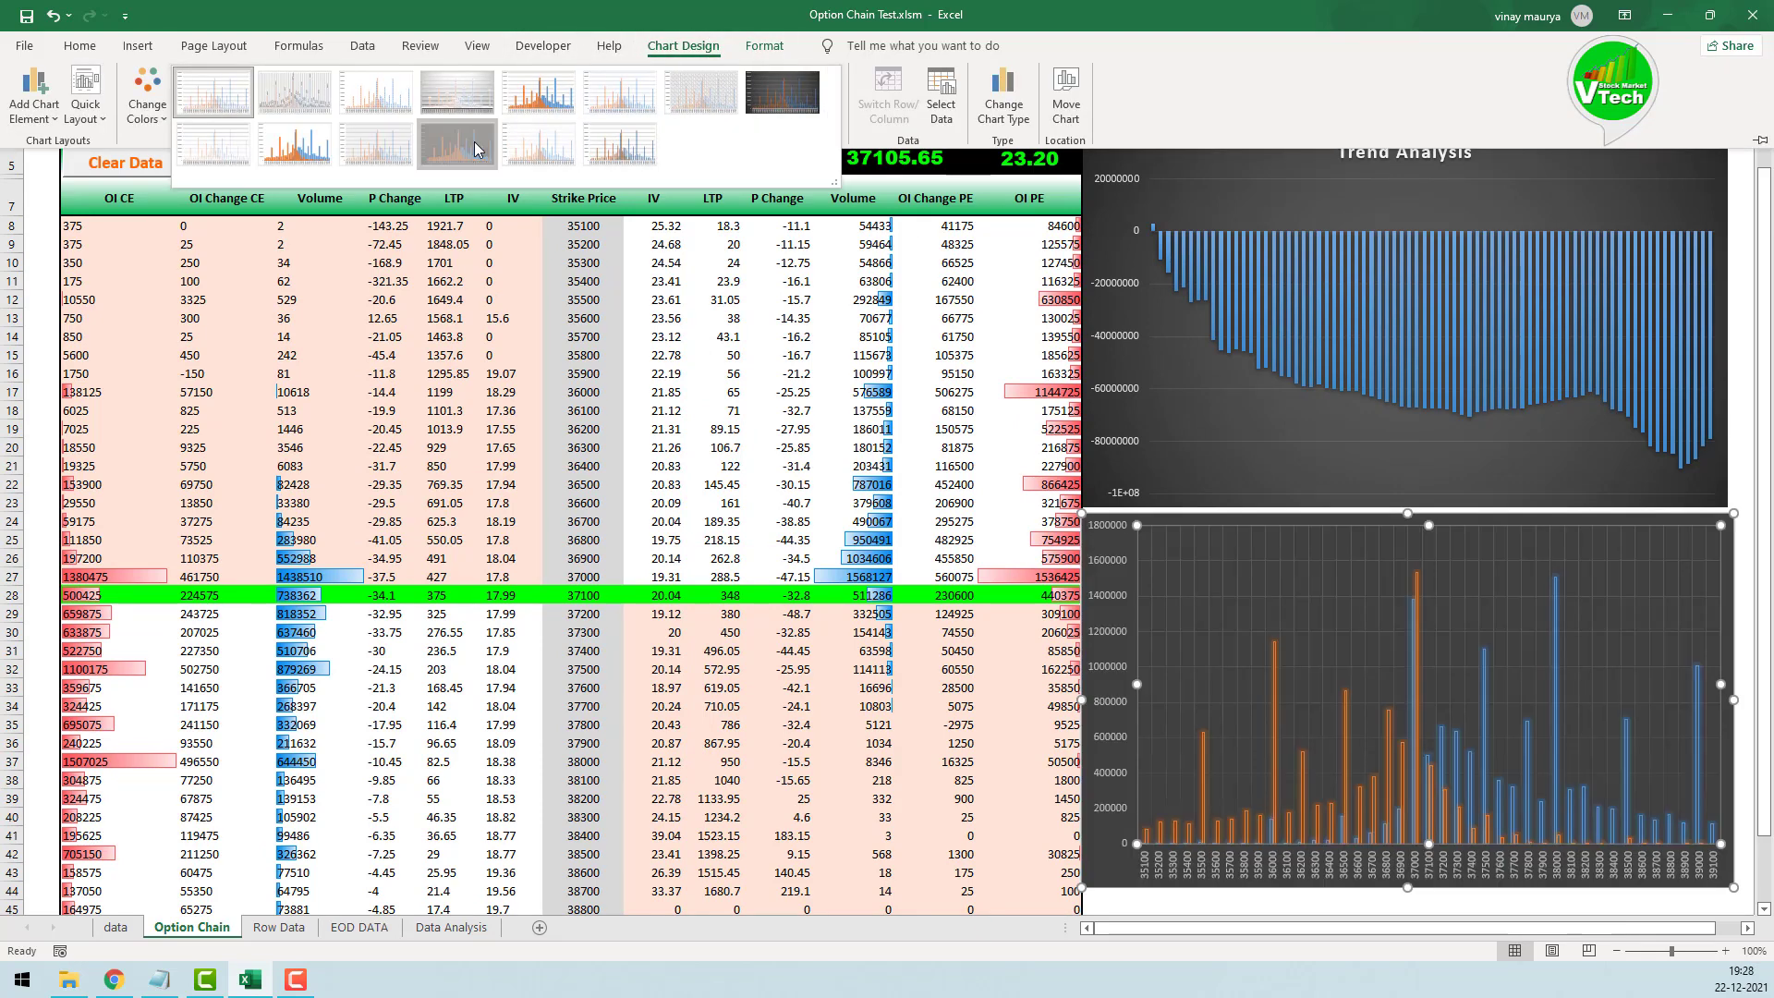
click(800, 91)
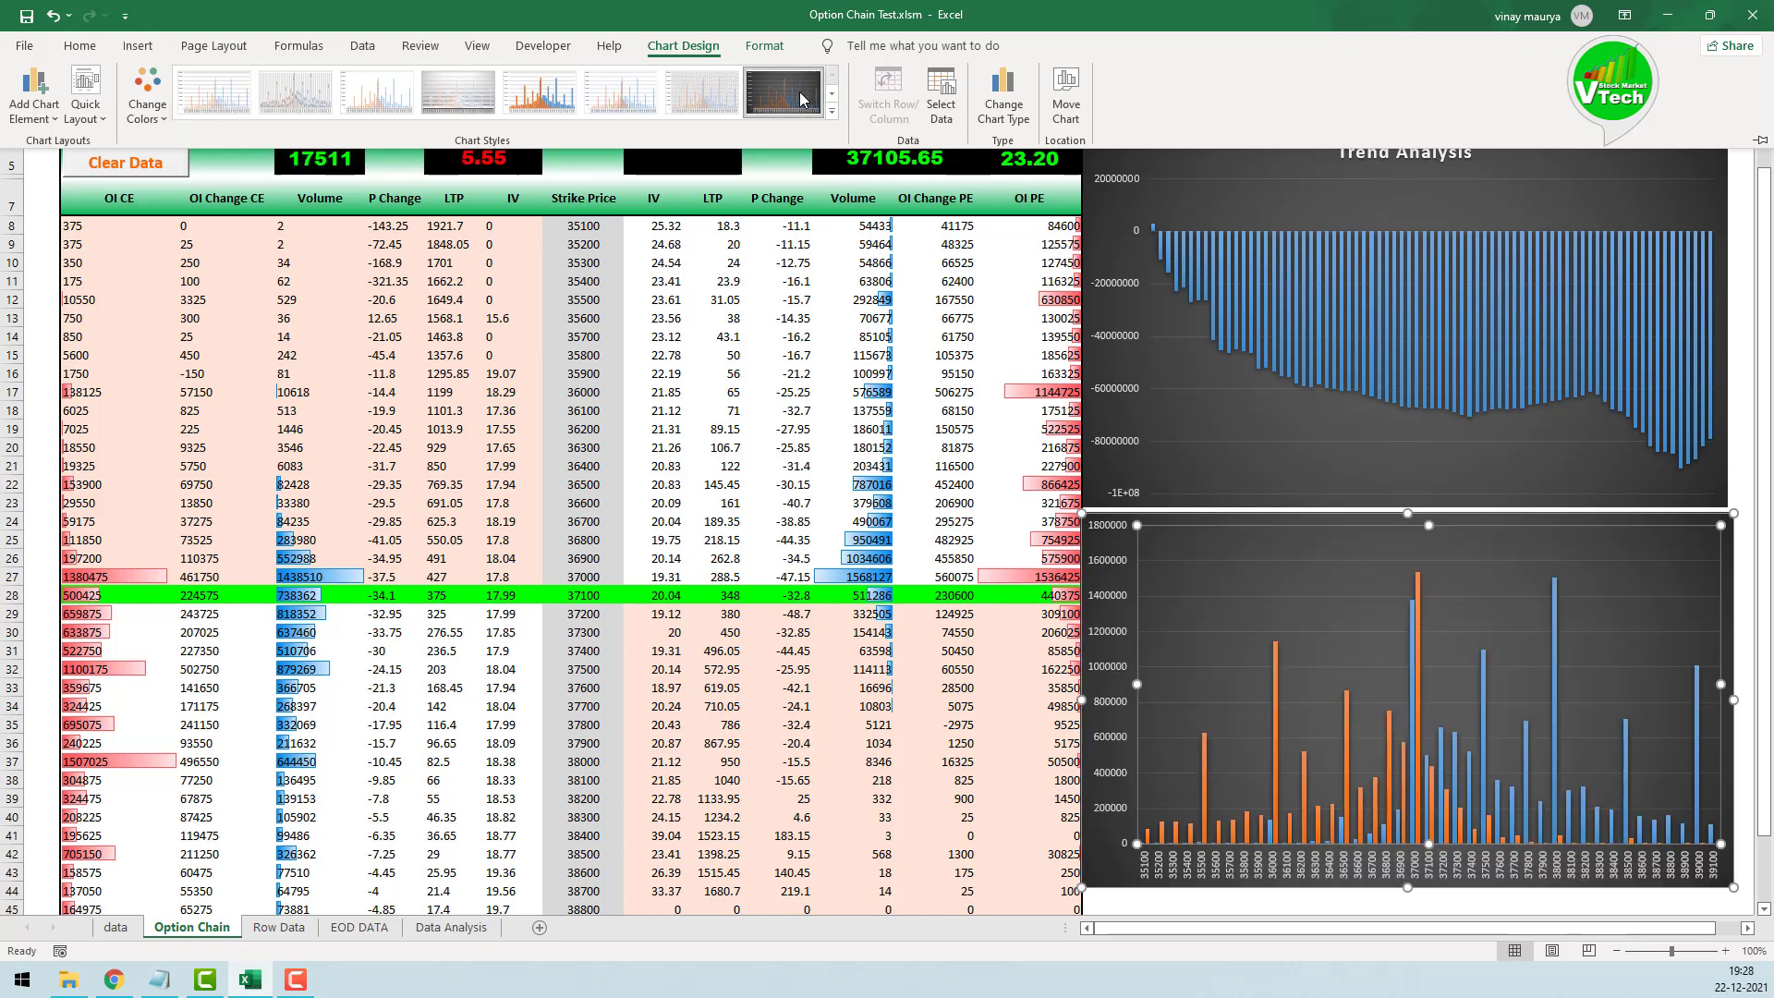
Step: Give the OI PE series columns a standard green fill and a matching green outline
click(1273, 676)
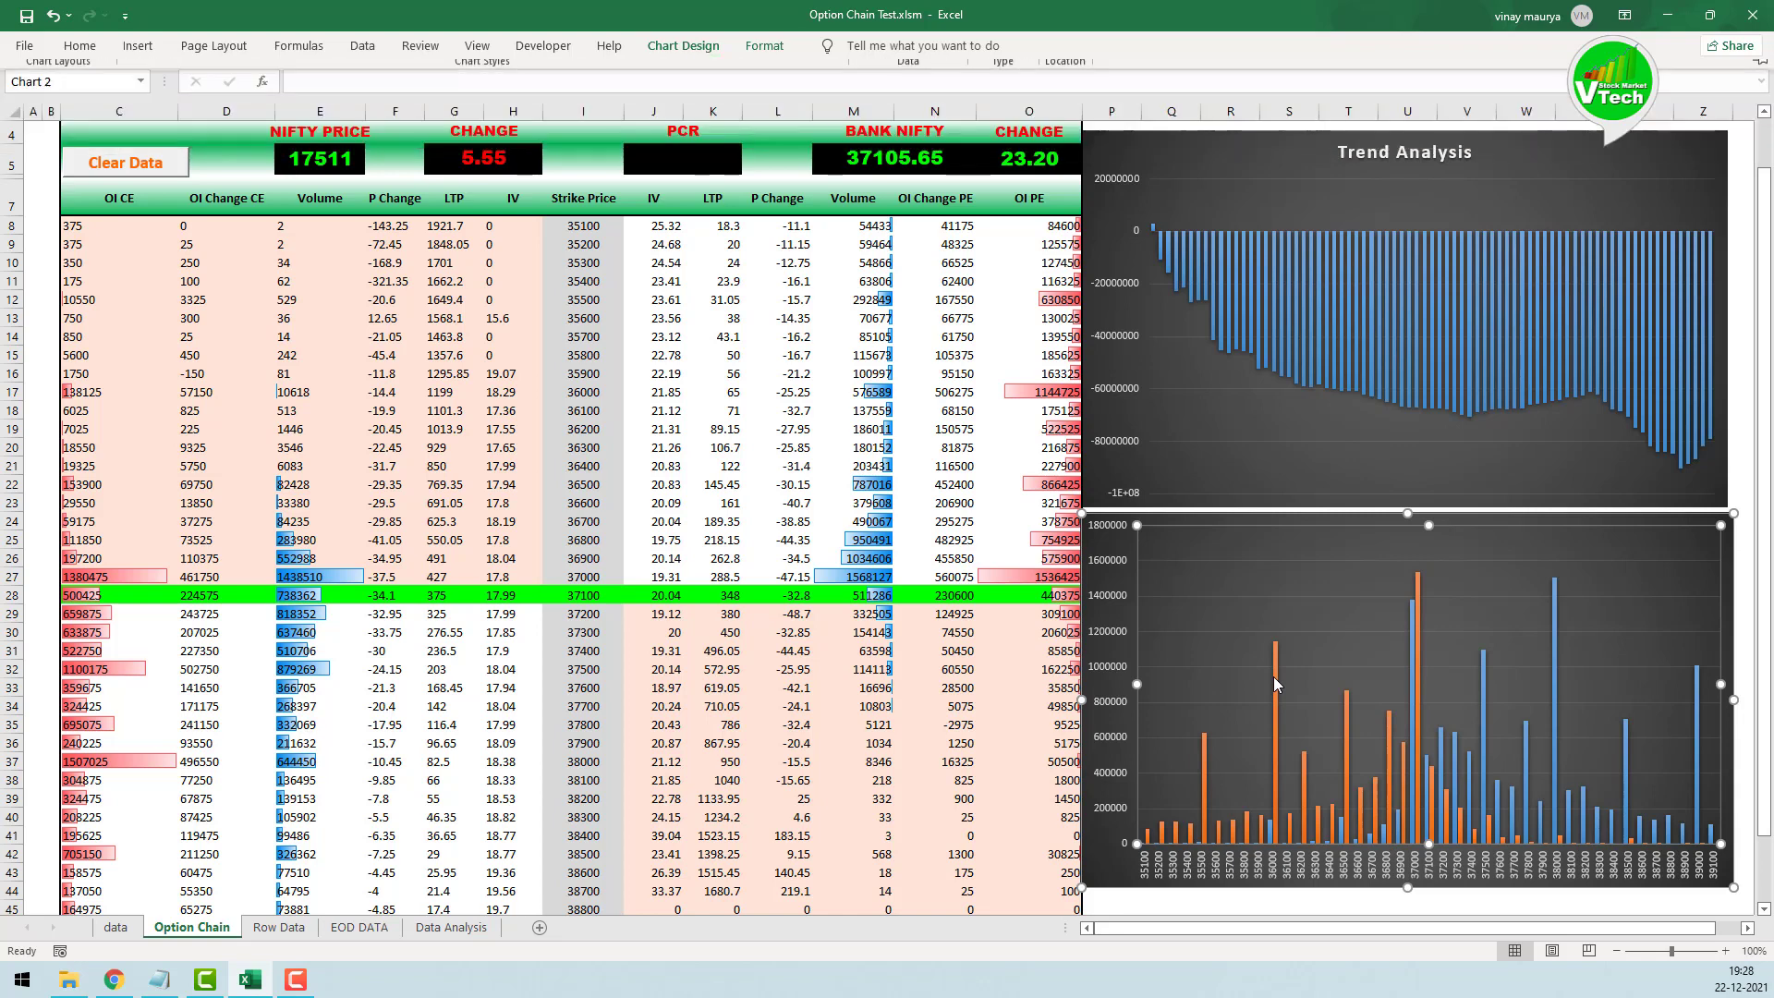
click(1274, 680)
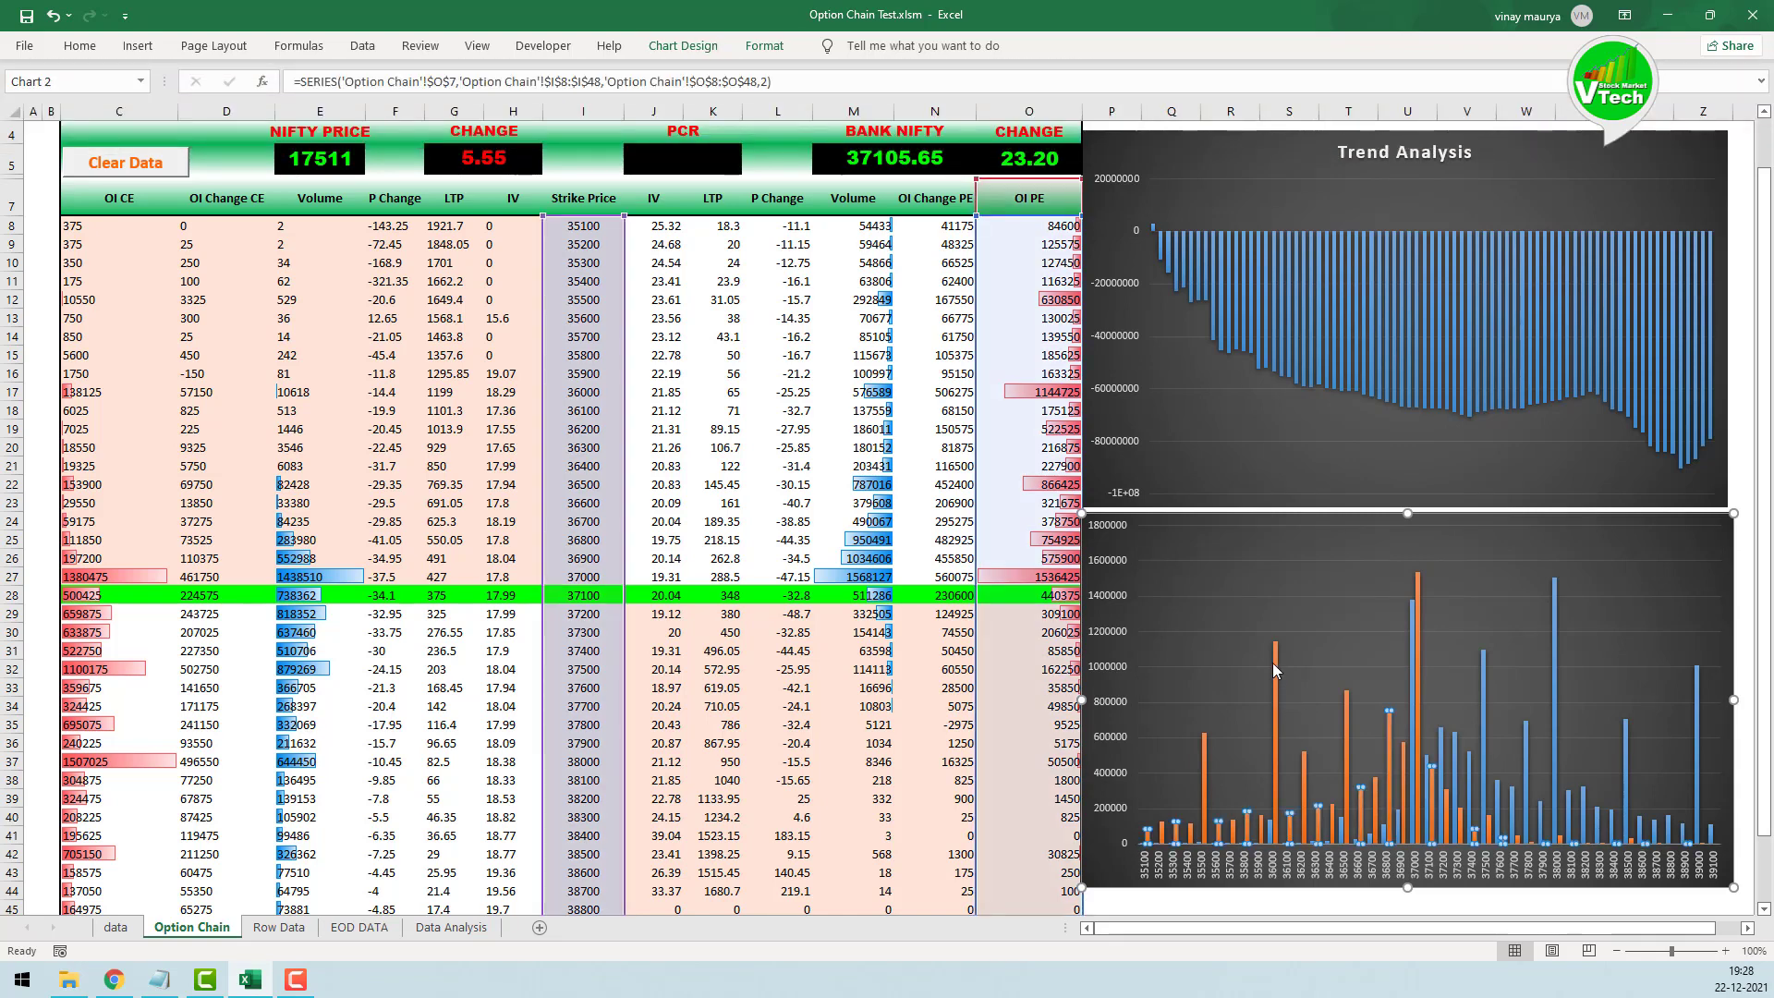
mouse_move(1275, 671)
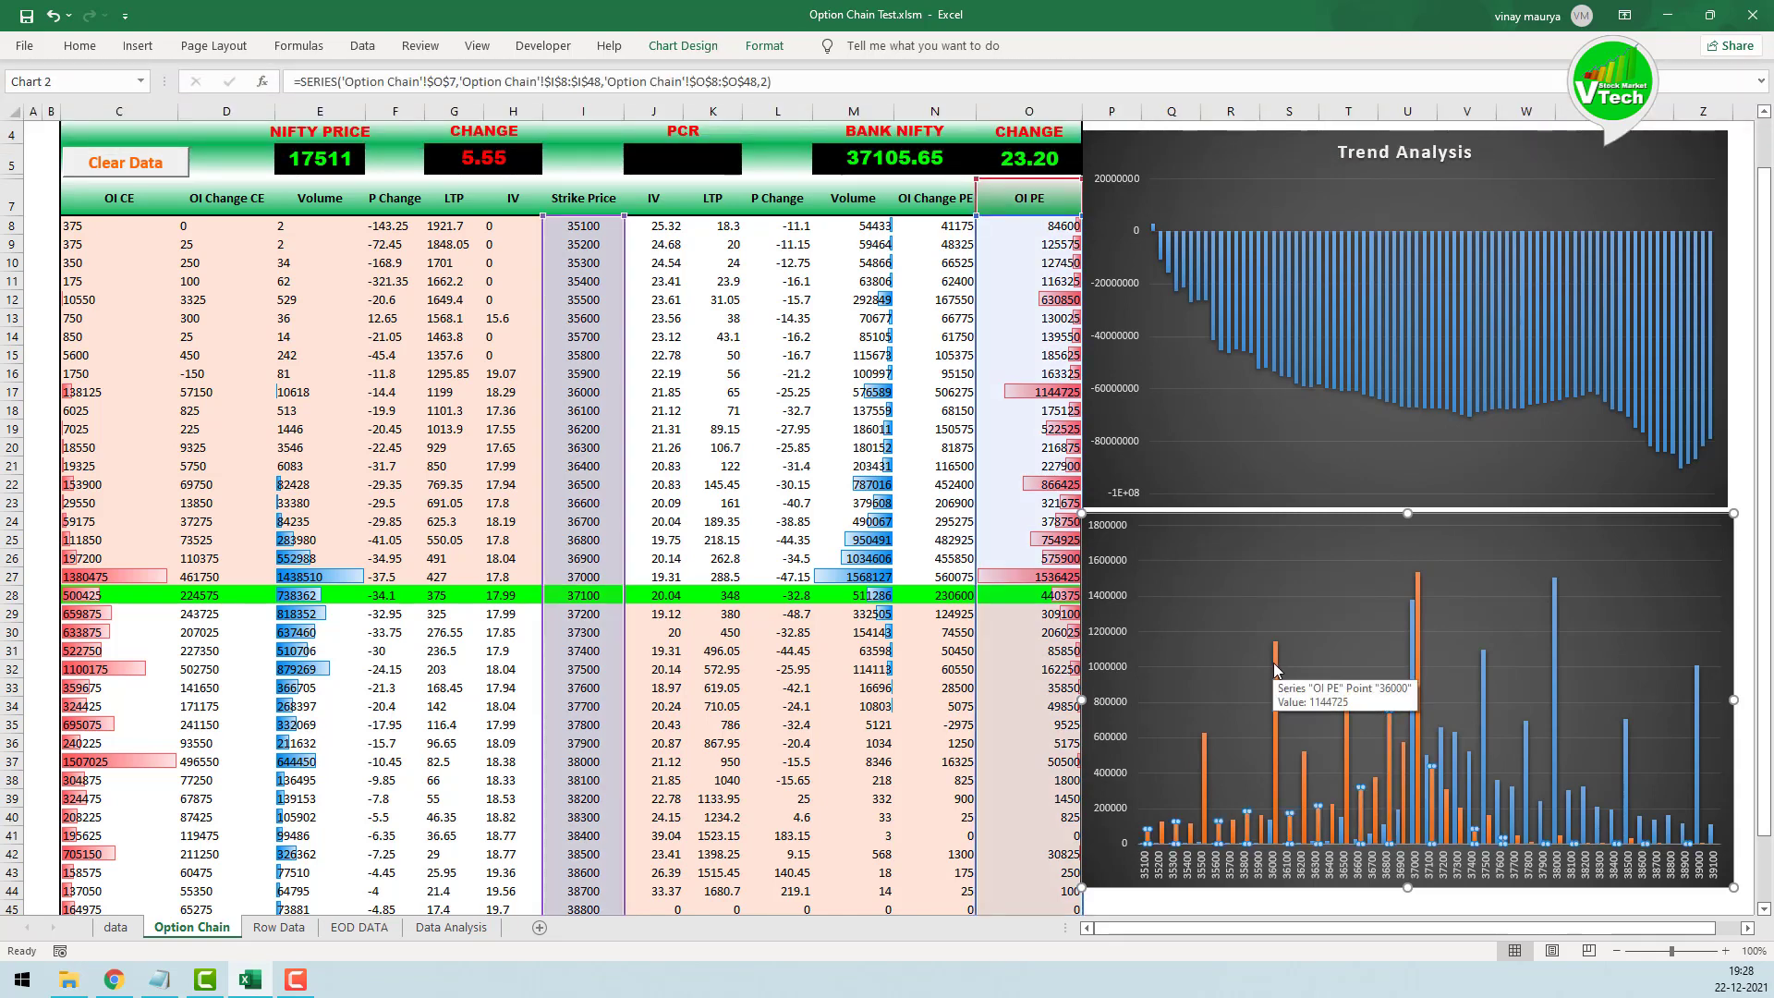
right_click(1275, 669)
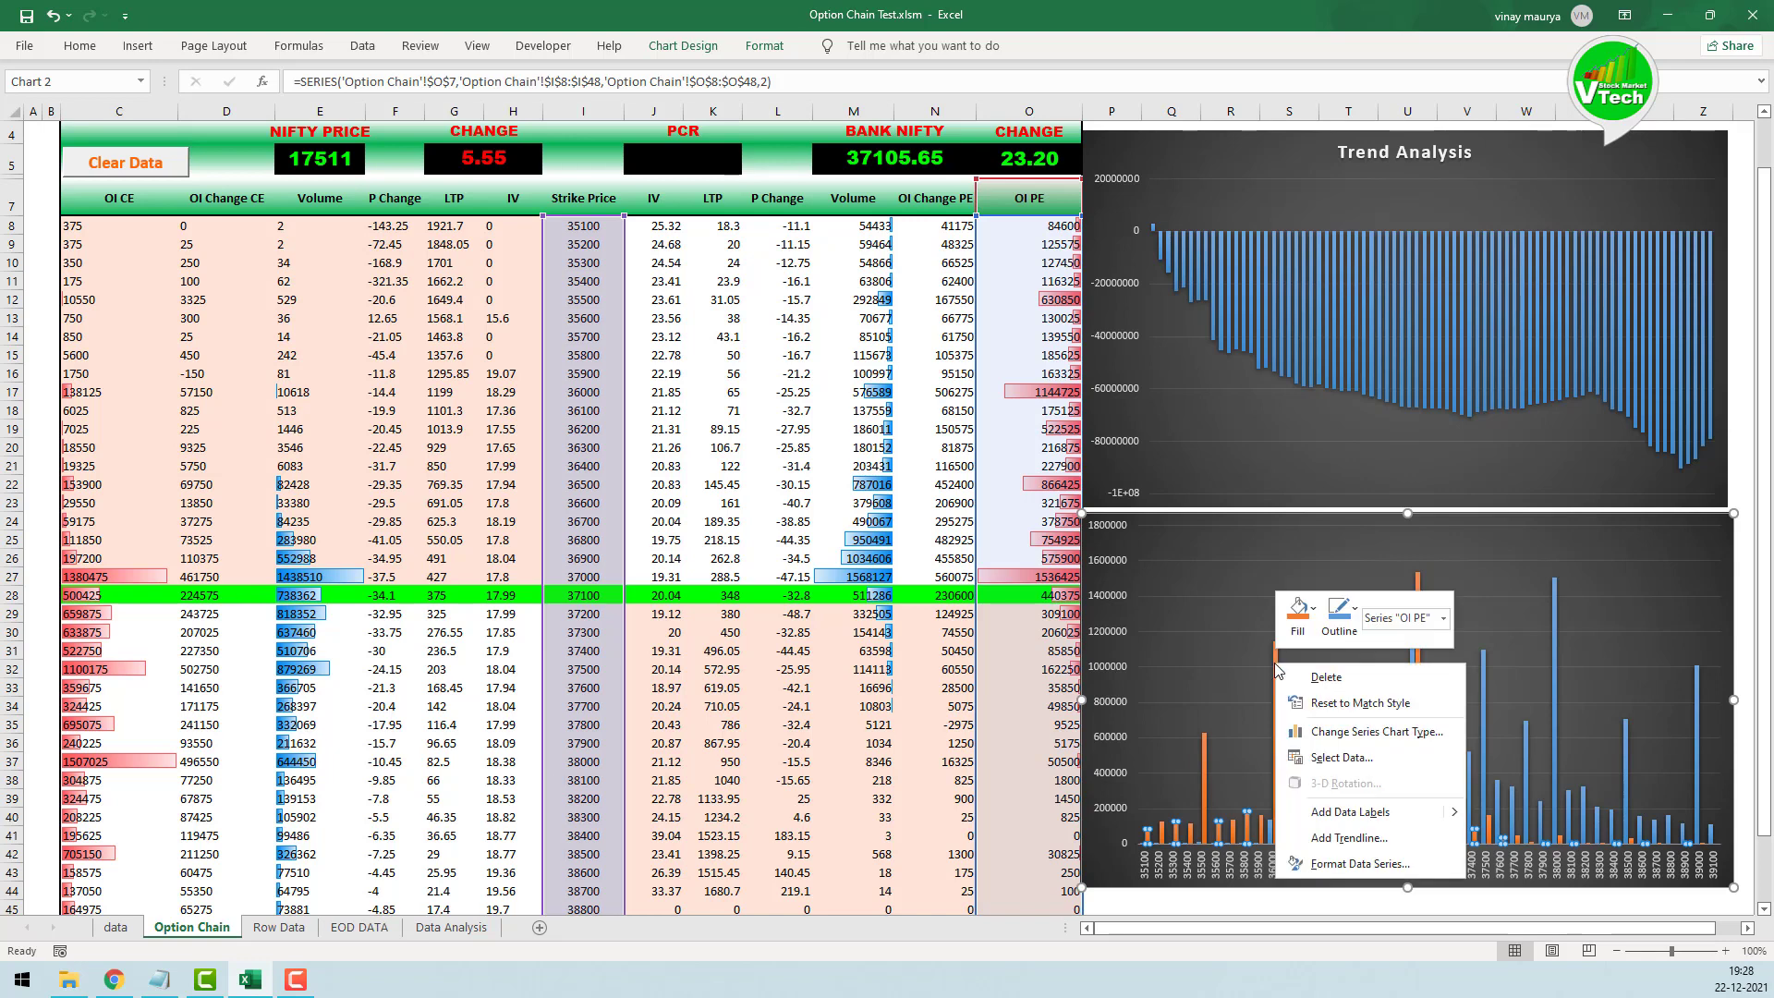
click(1313, 611)
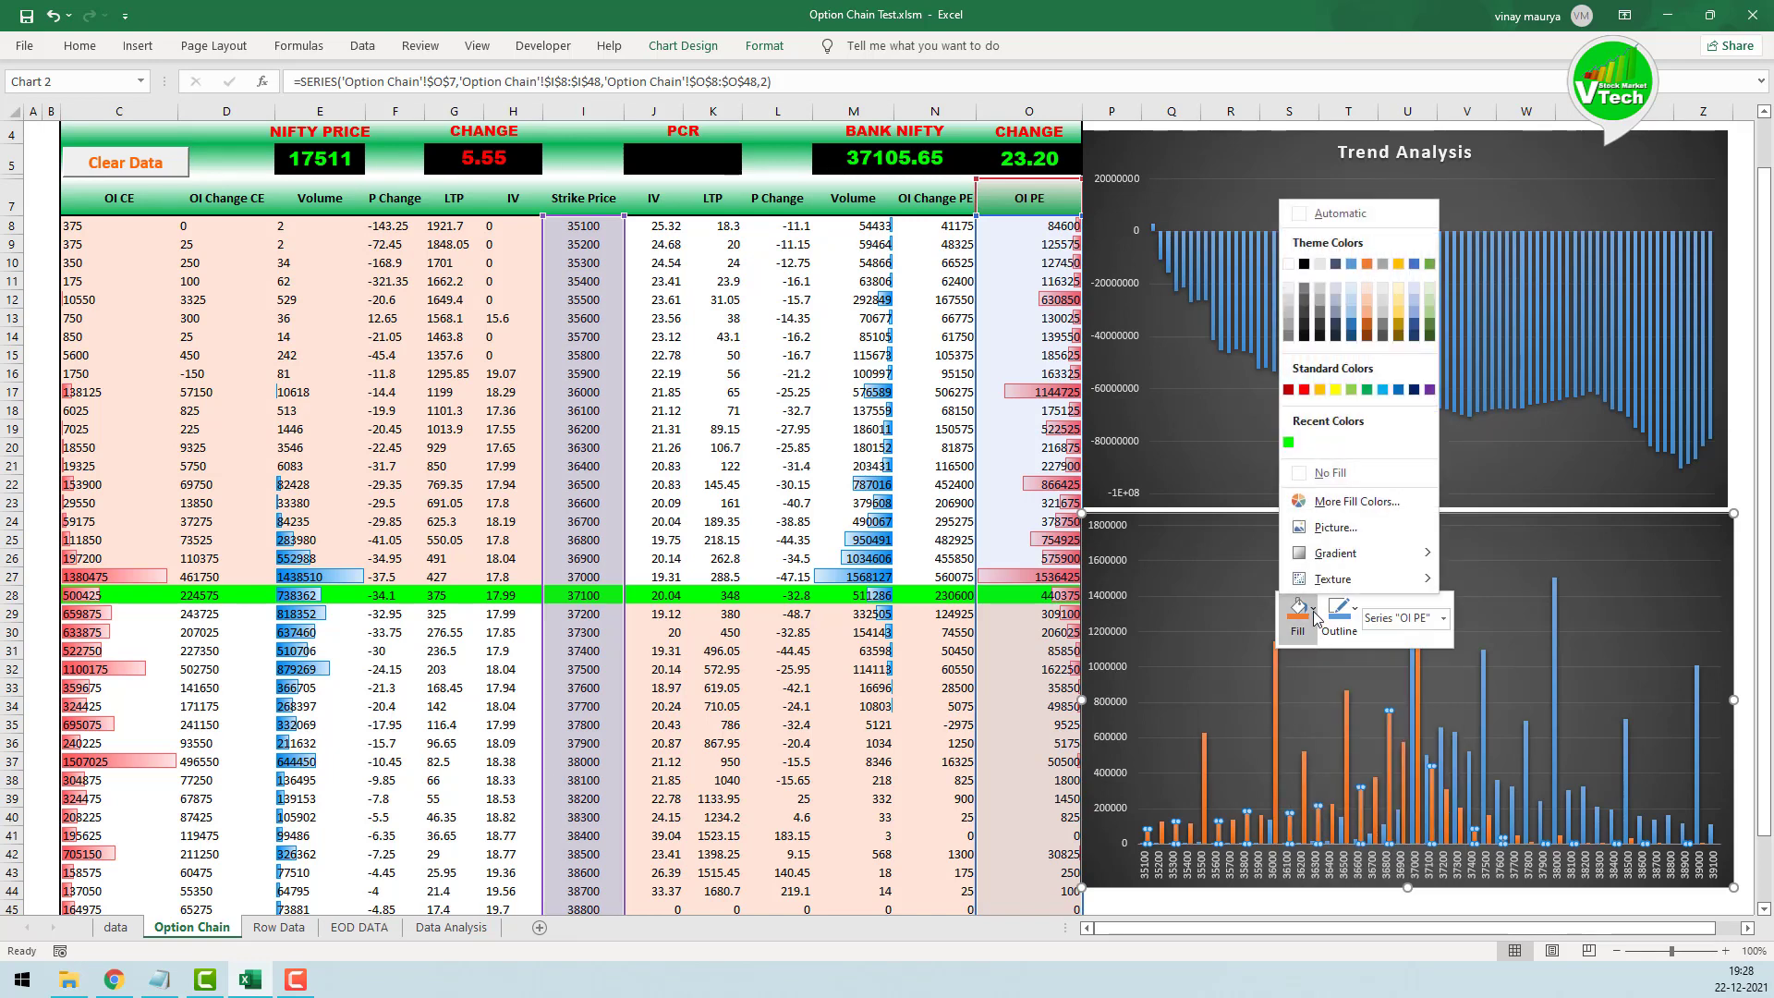
click(1367, 389)
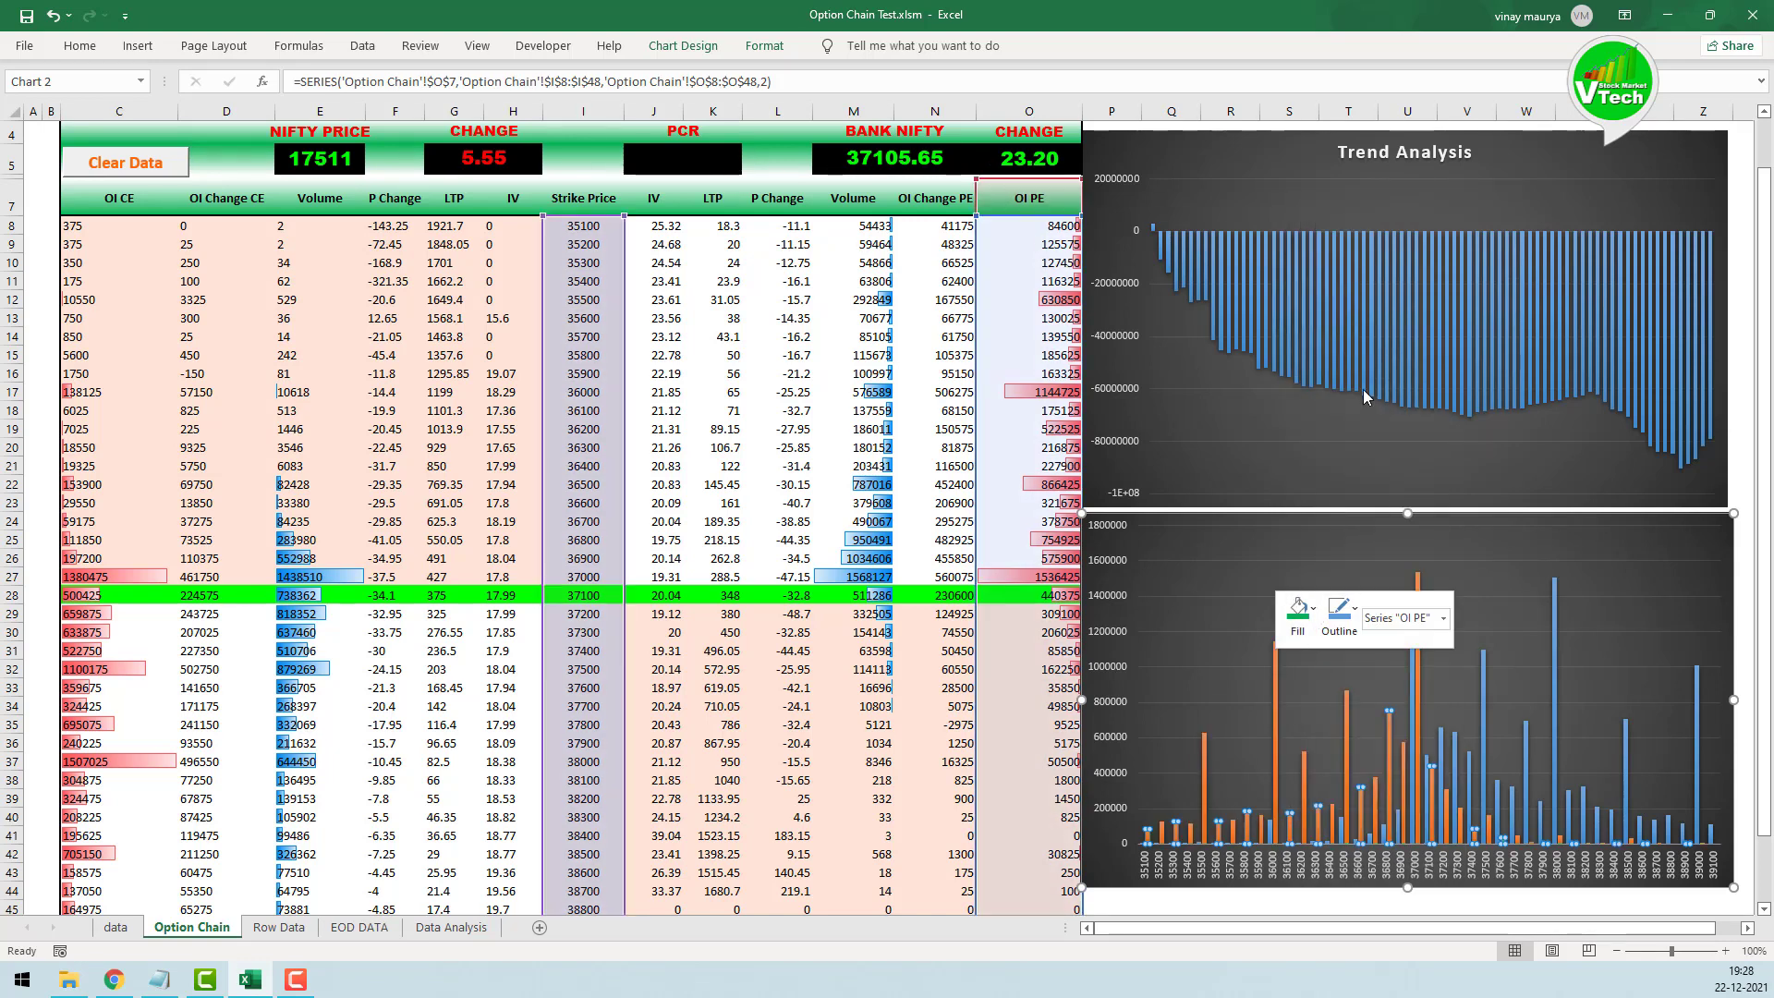
click(1354, 638)
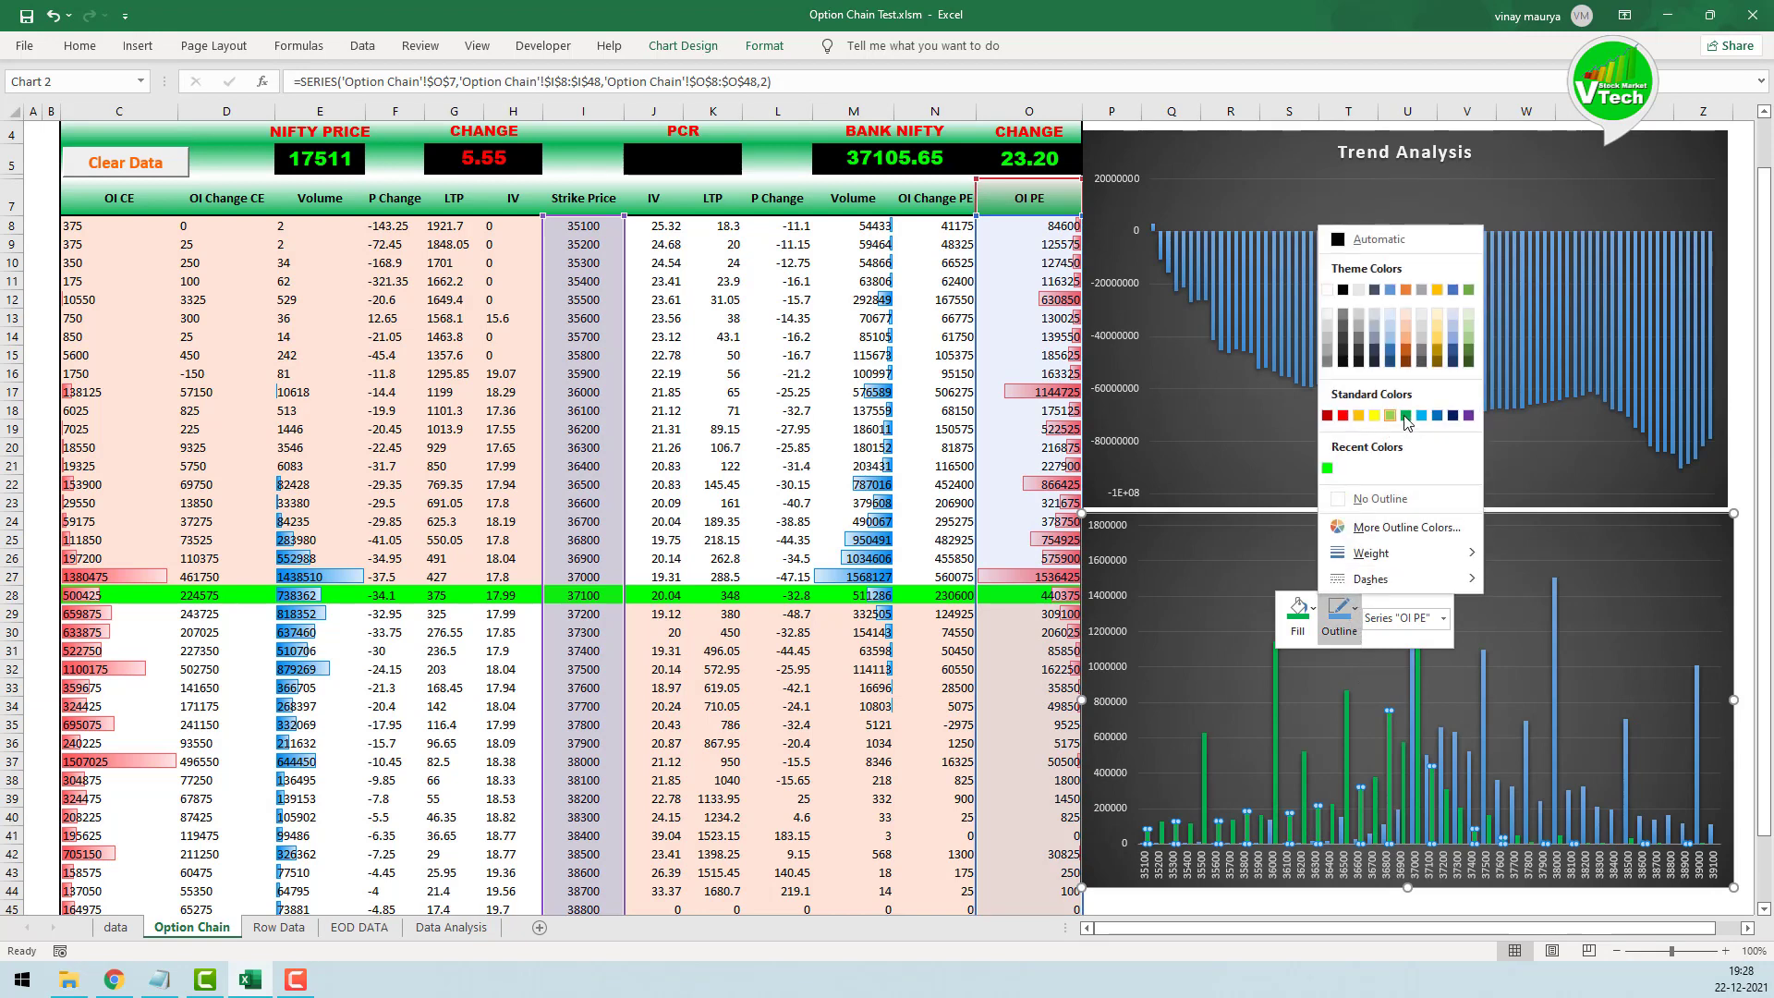
click(1405, 416)
Step: Give only the OI CE column at strike 38000 a red fill and a red outline
click(1485, 707)
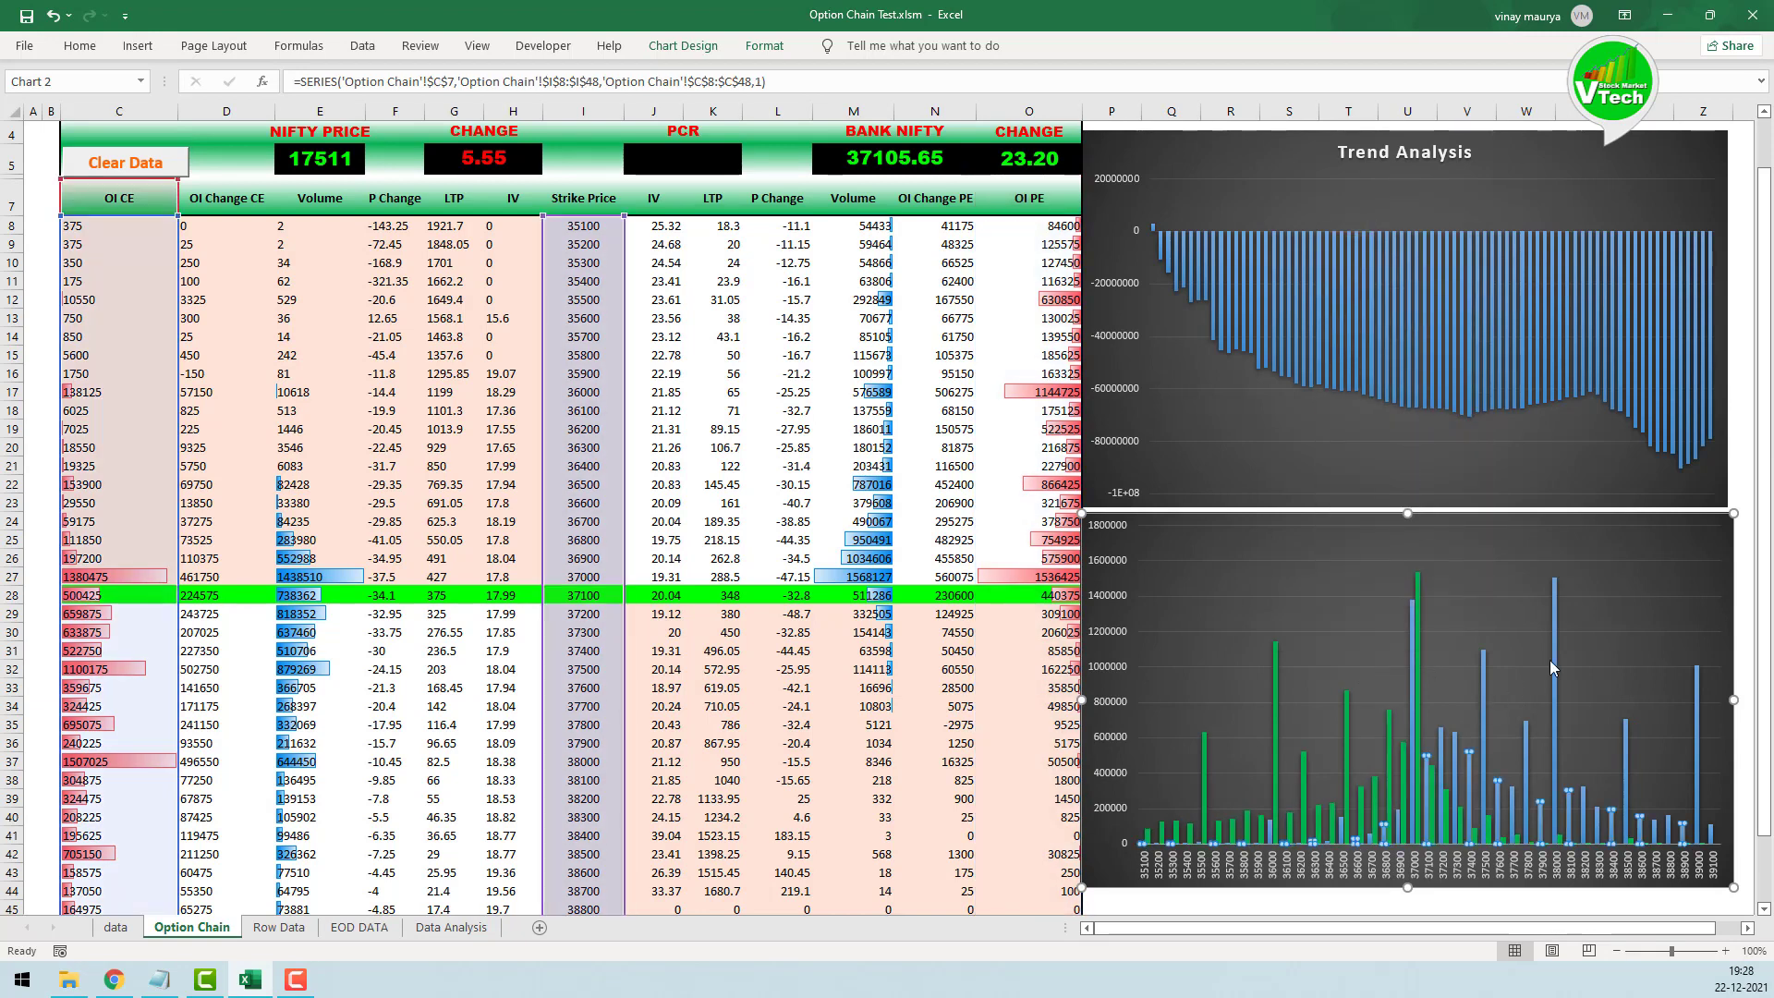
click(1555, 619)
right_click(1555, 621)
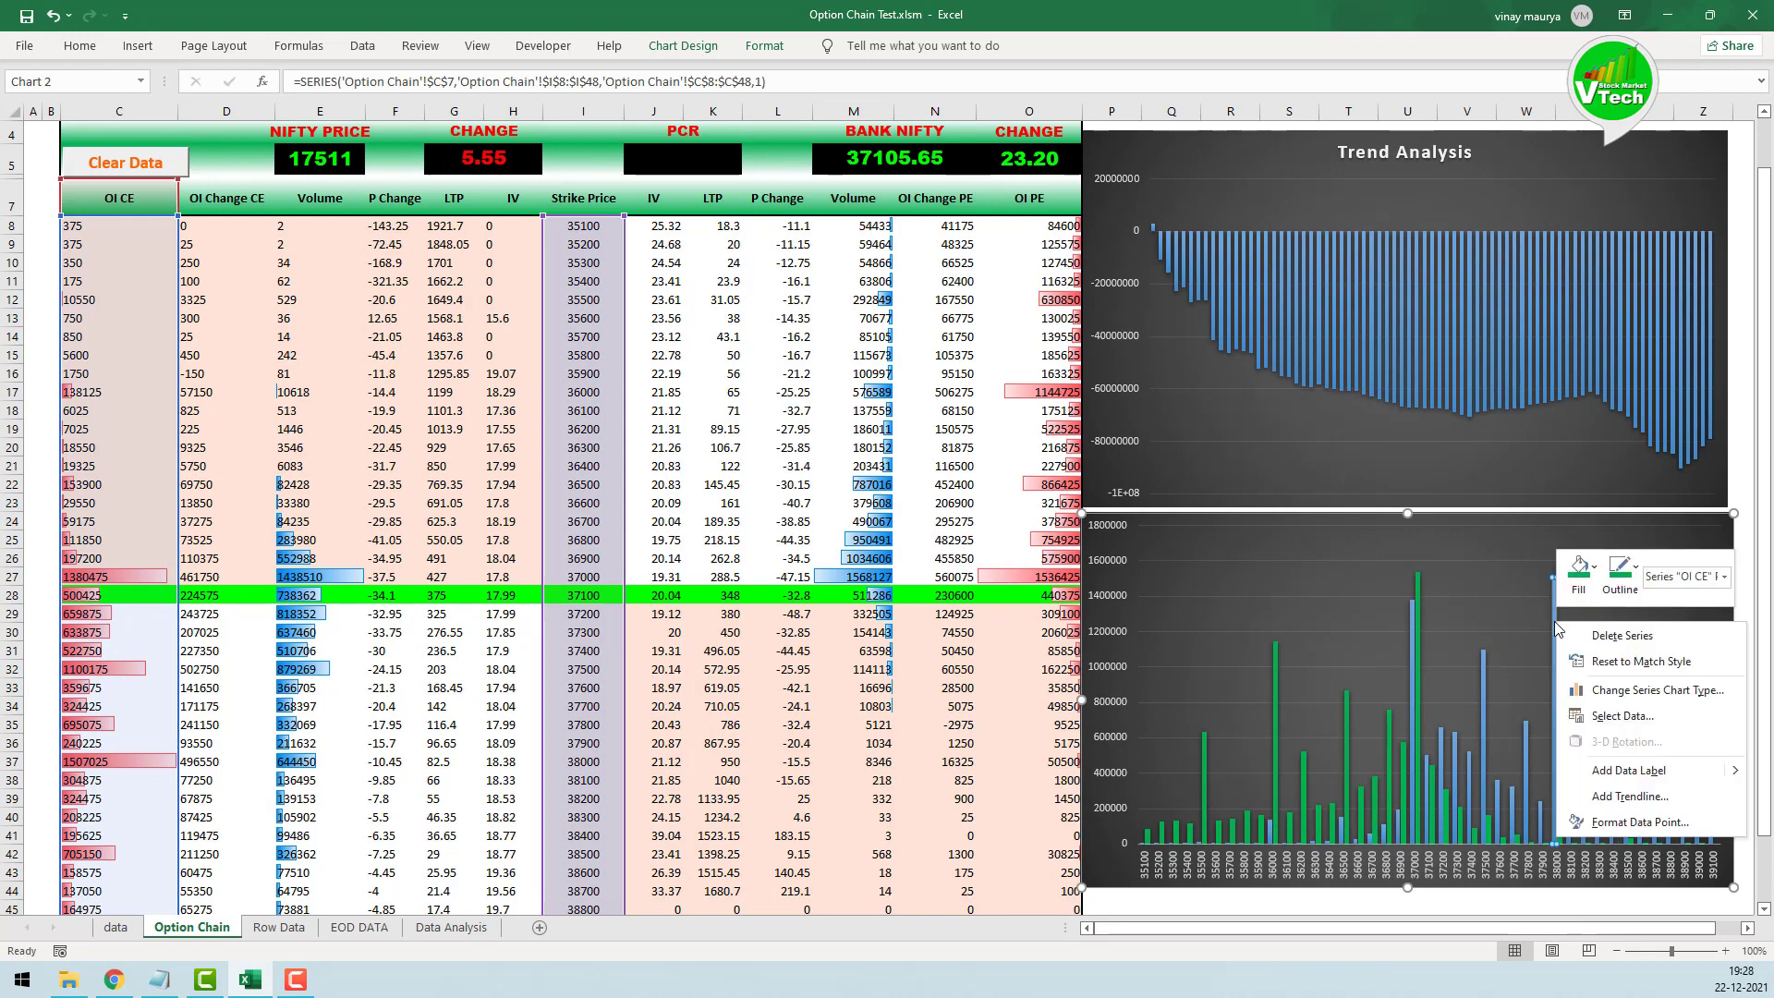
click(1582, 567)
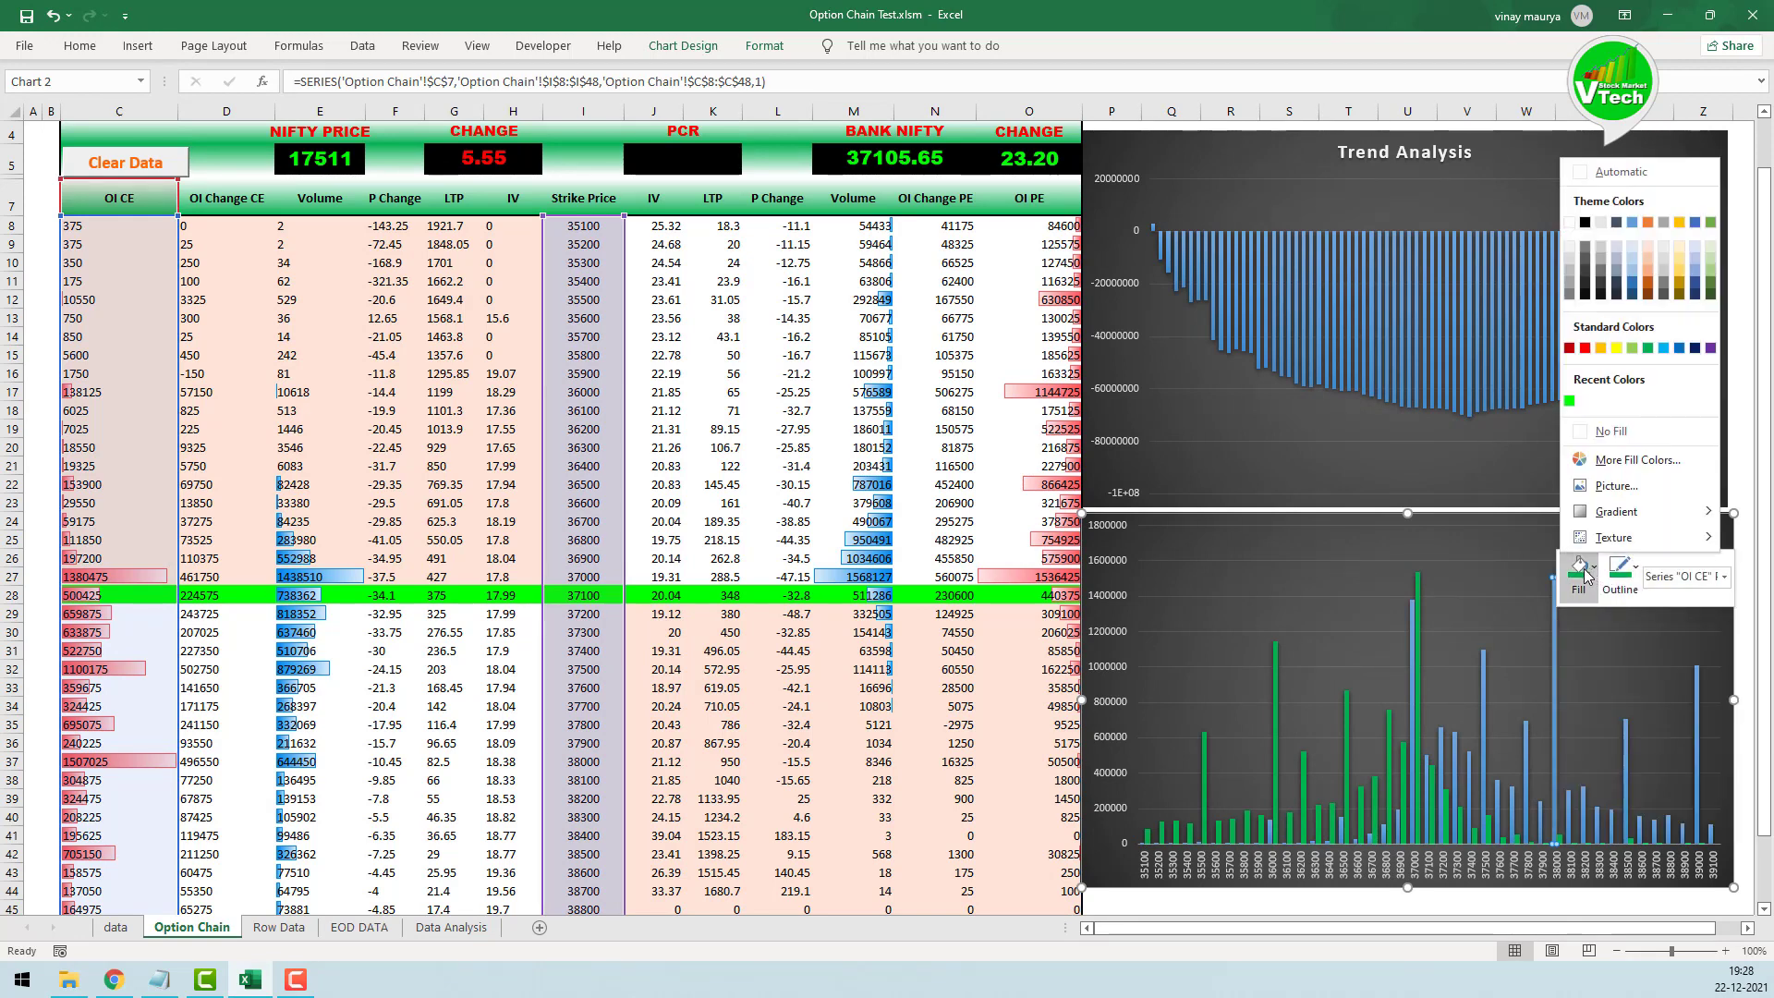
click(1584, 347)
click(1620, 568)
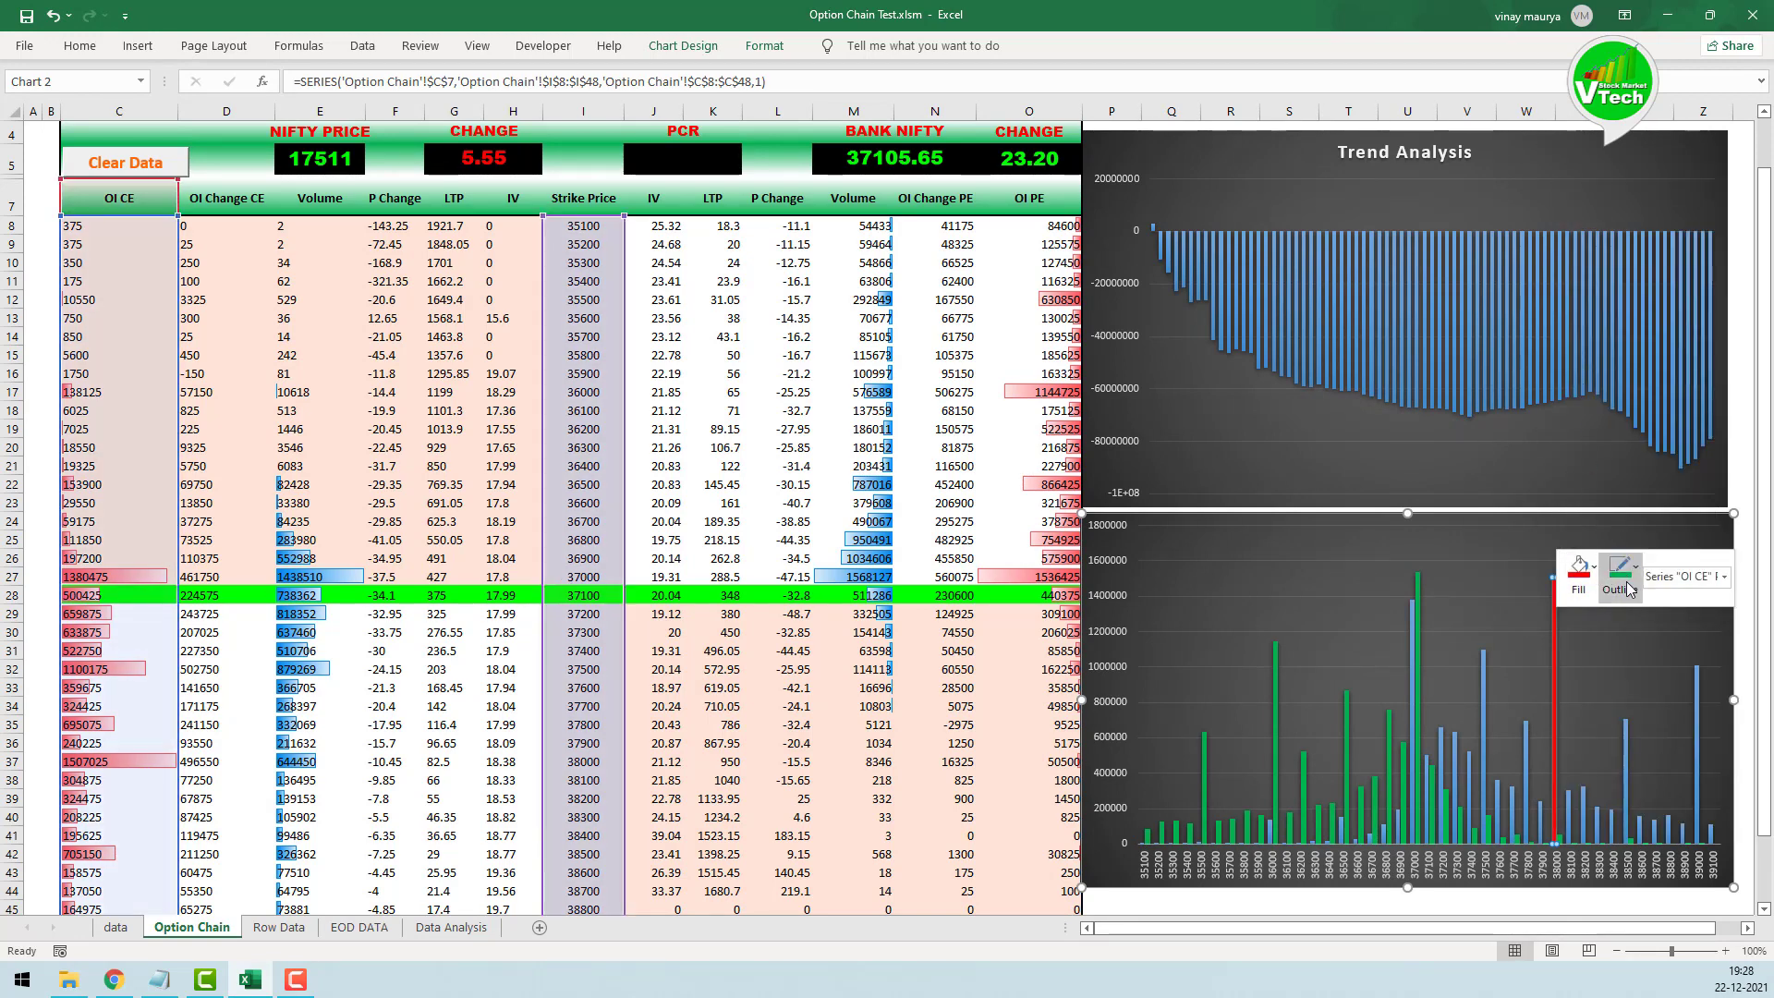
click(1623, 373)
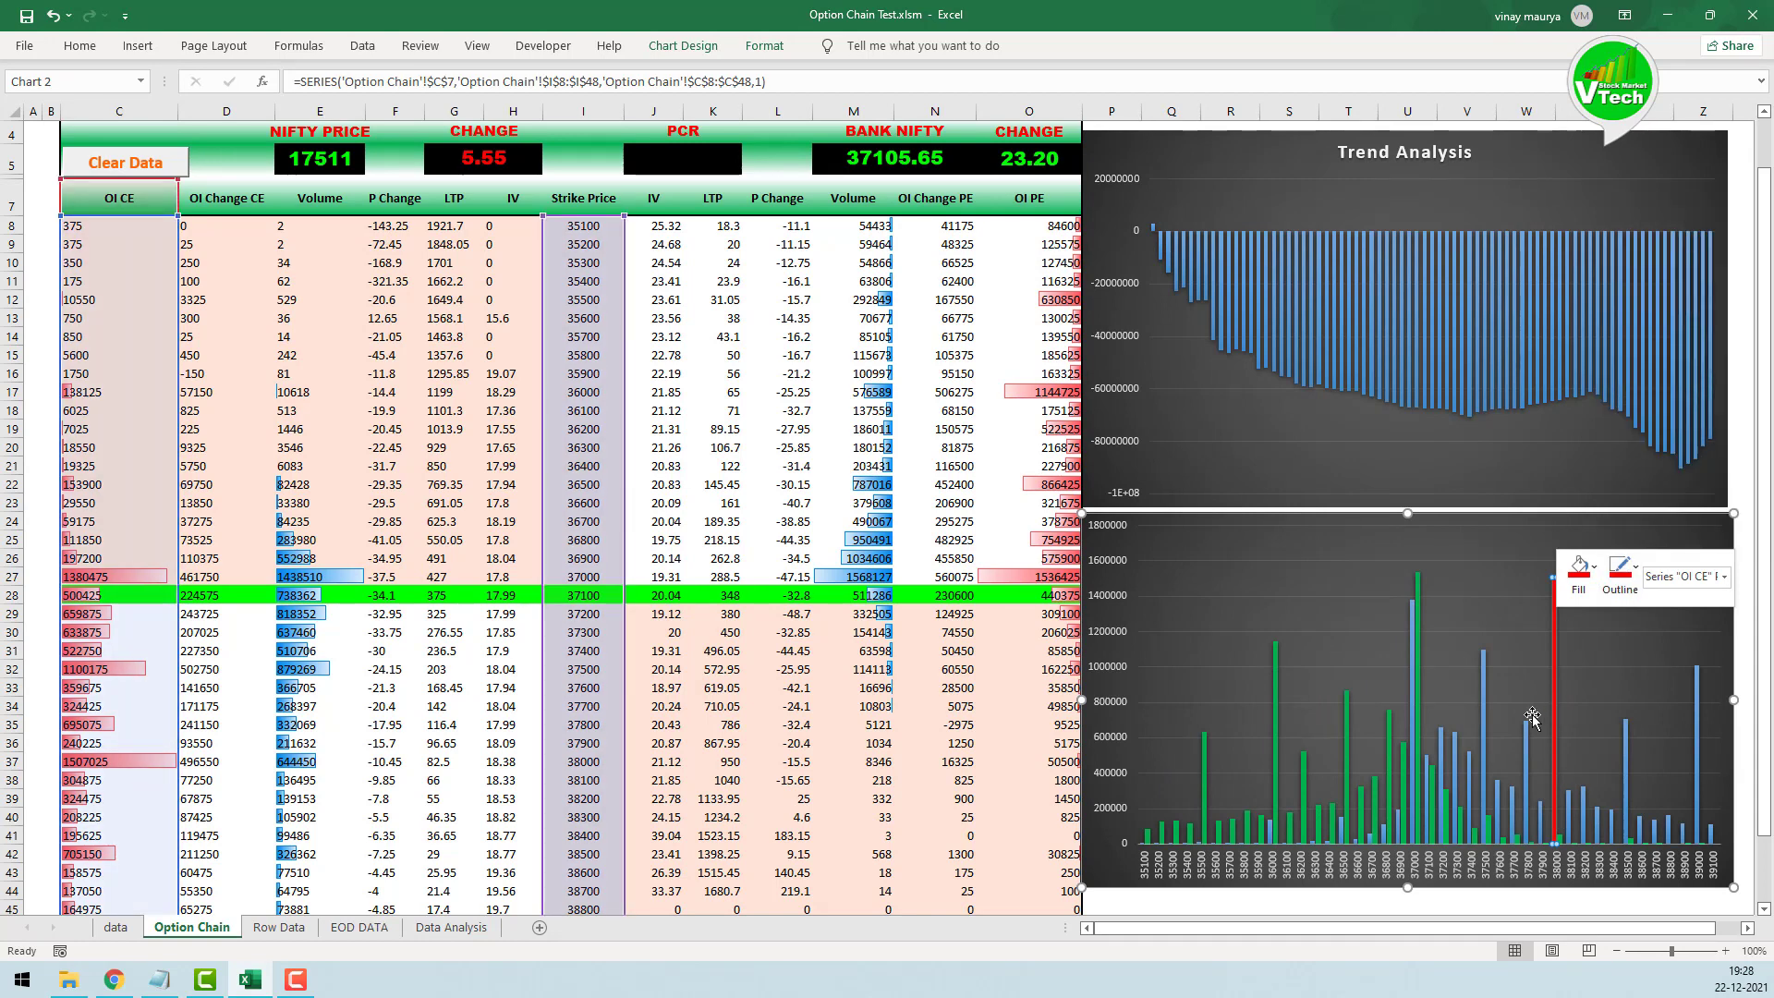
Step: Give the whole OI CE series a standard red fill and a matching red outline
right_click(1484, 678)
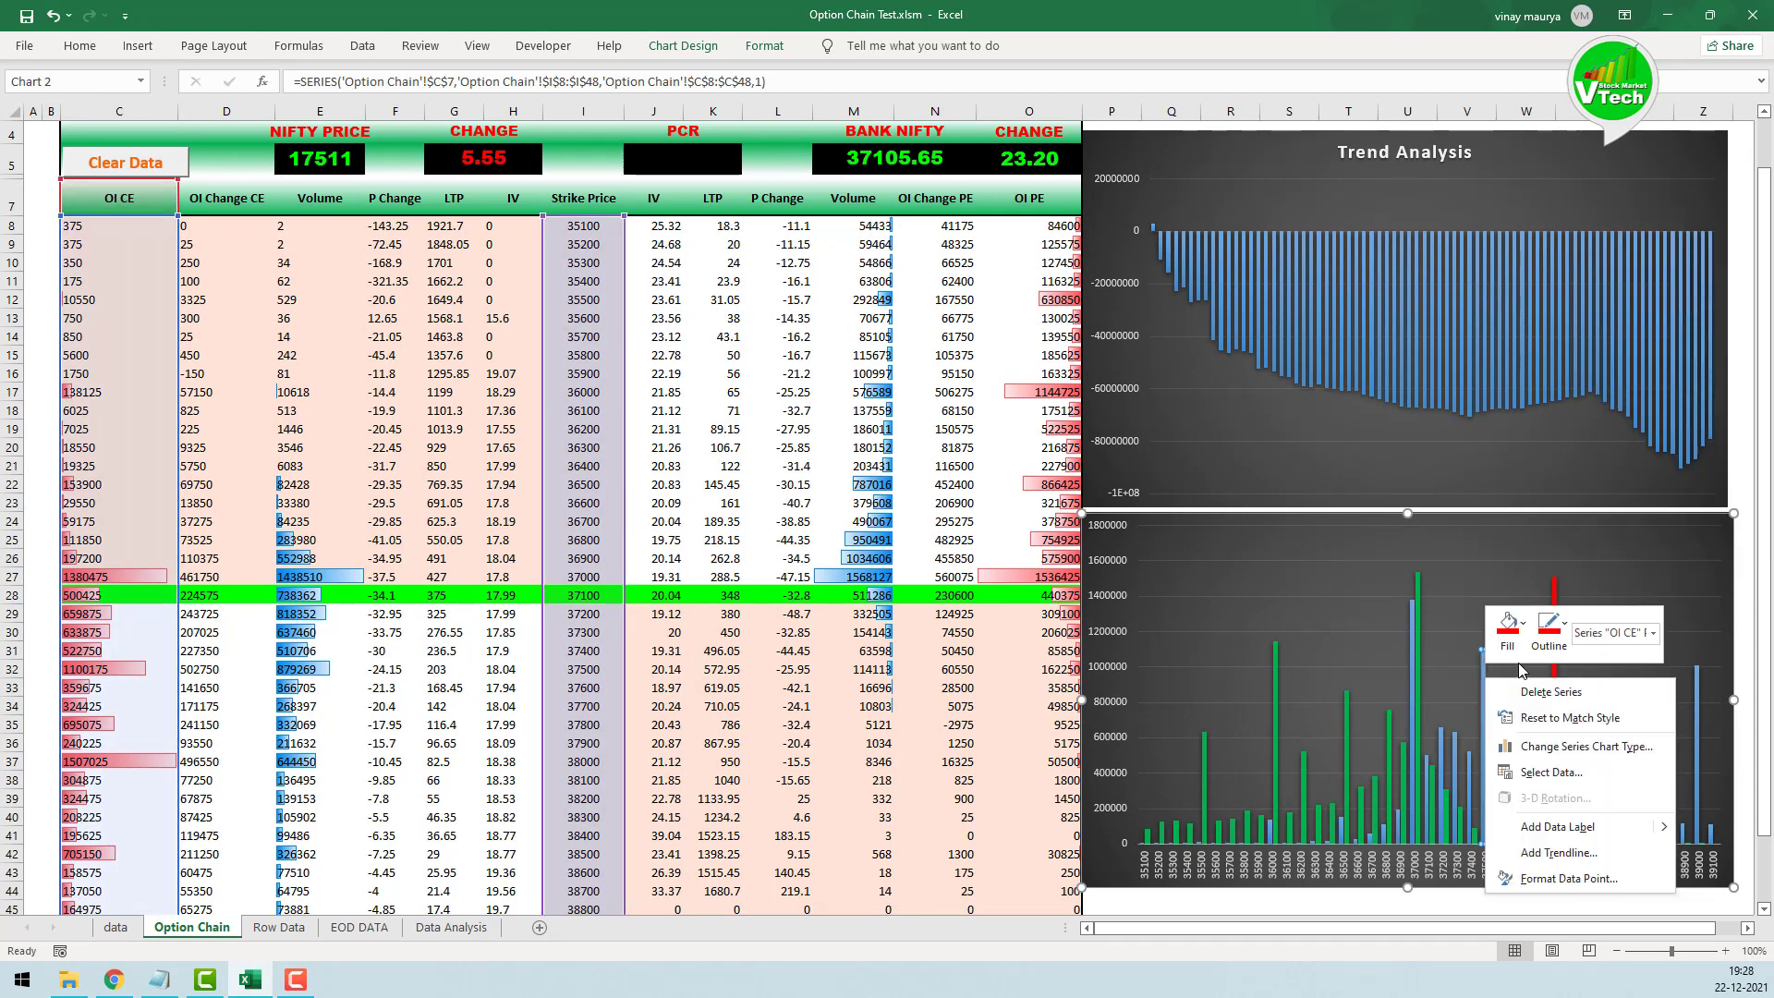
click(1413, 674)
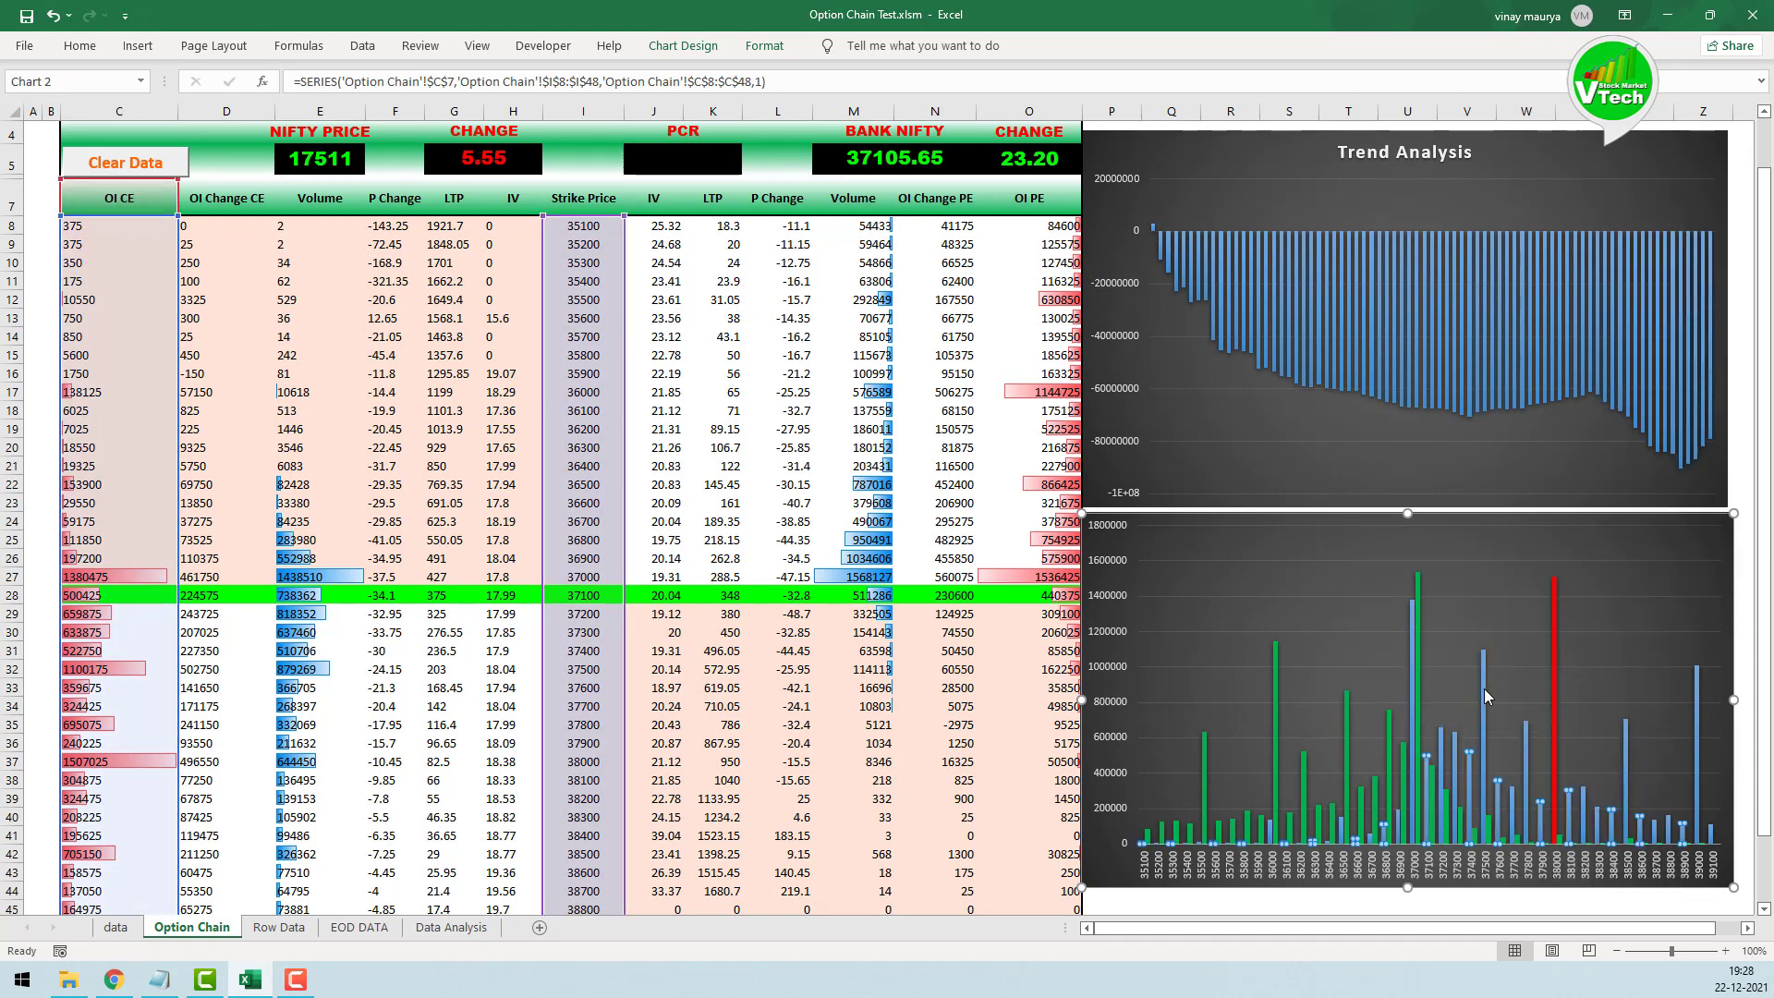
right_click(1484, 691)
click(1522, 635)
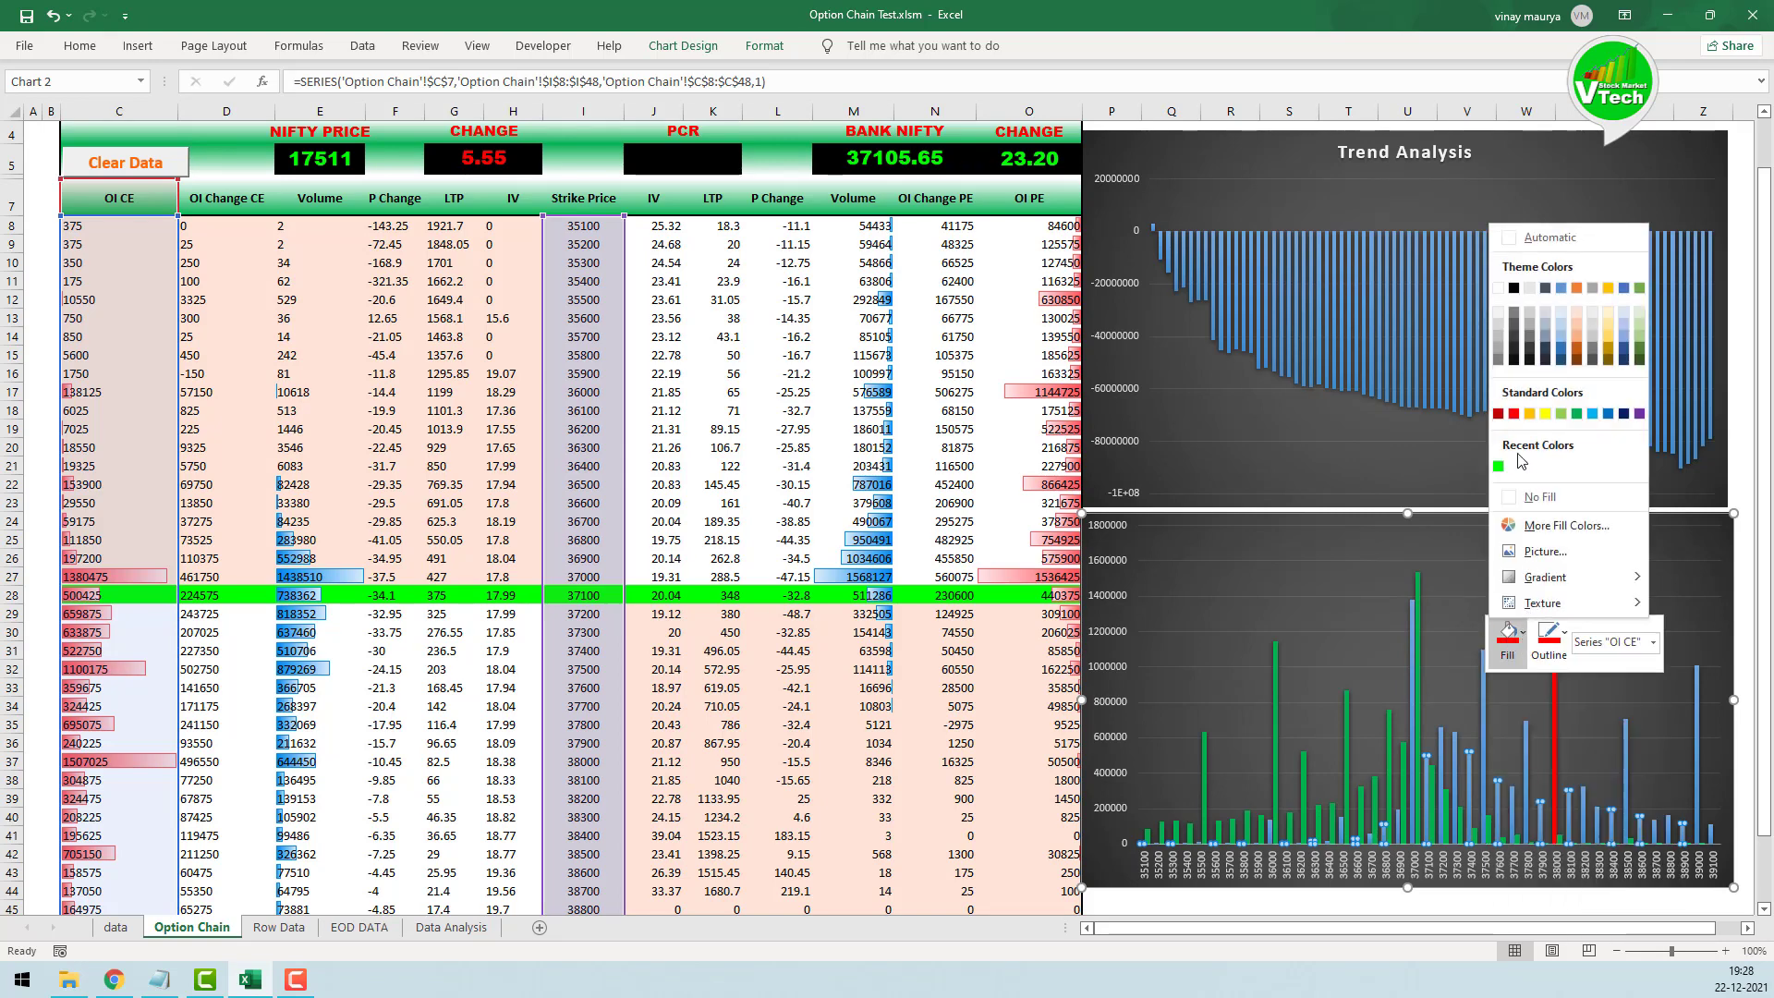
click(1514, 413)
click(1555, 647)
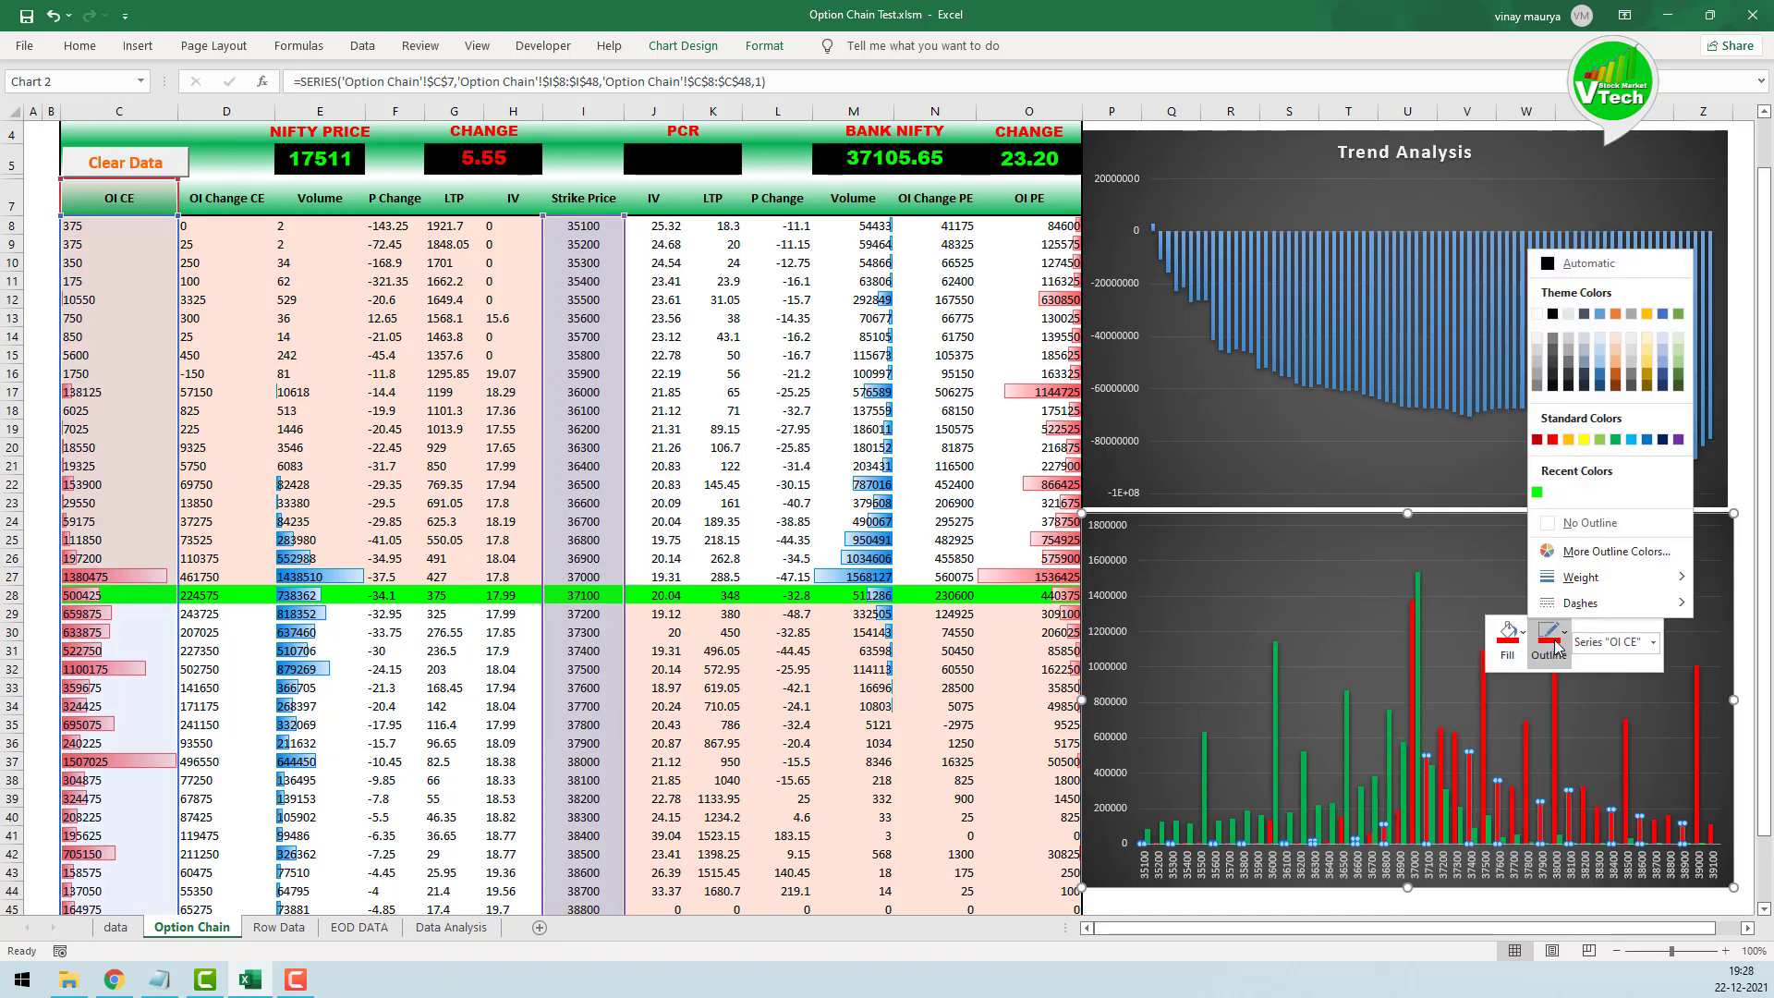
click(1553, 440)
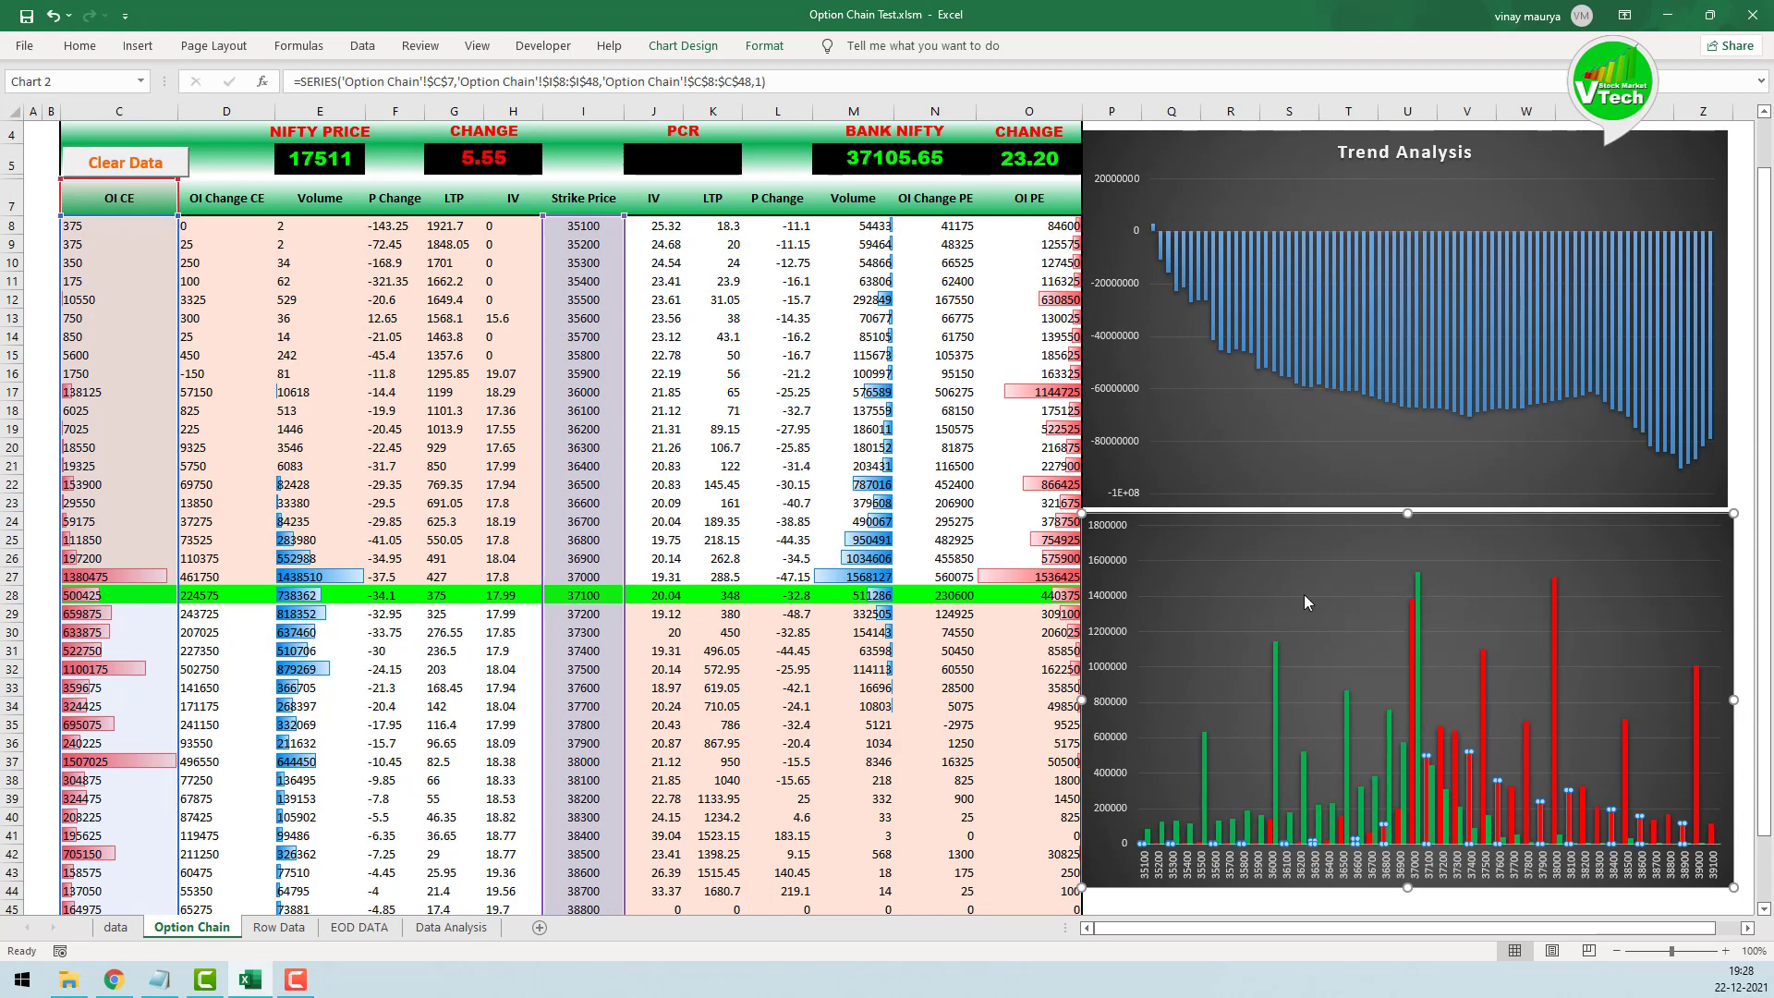
click(1350, 738)
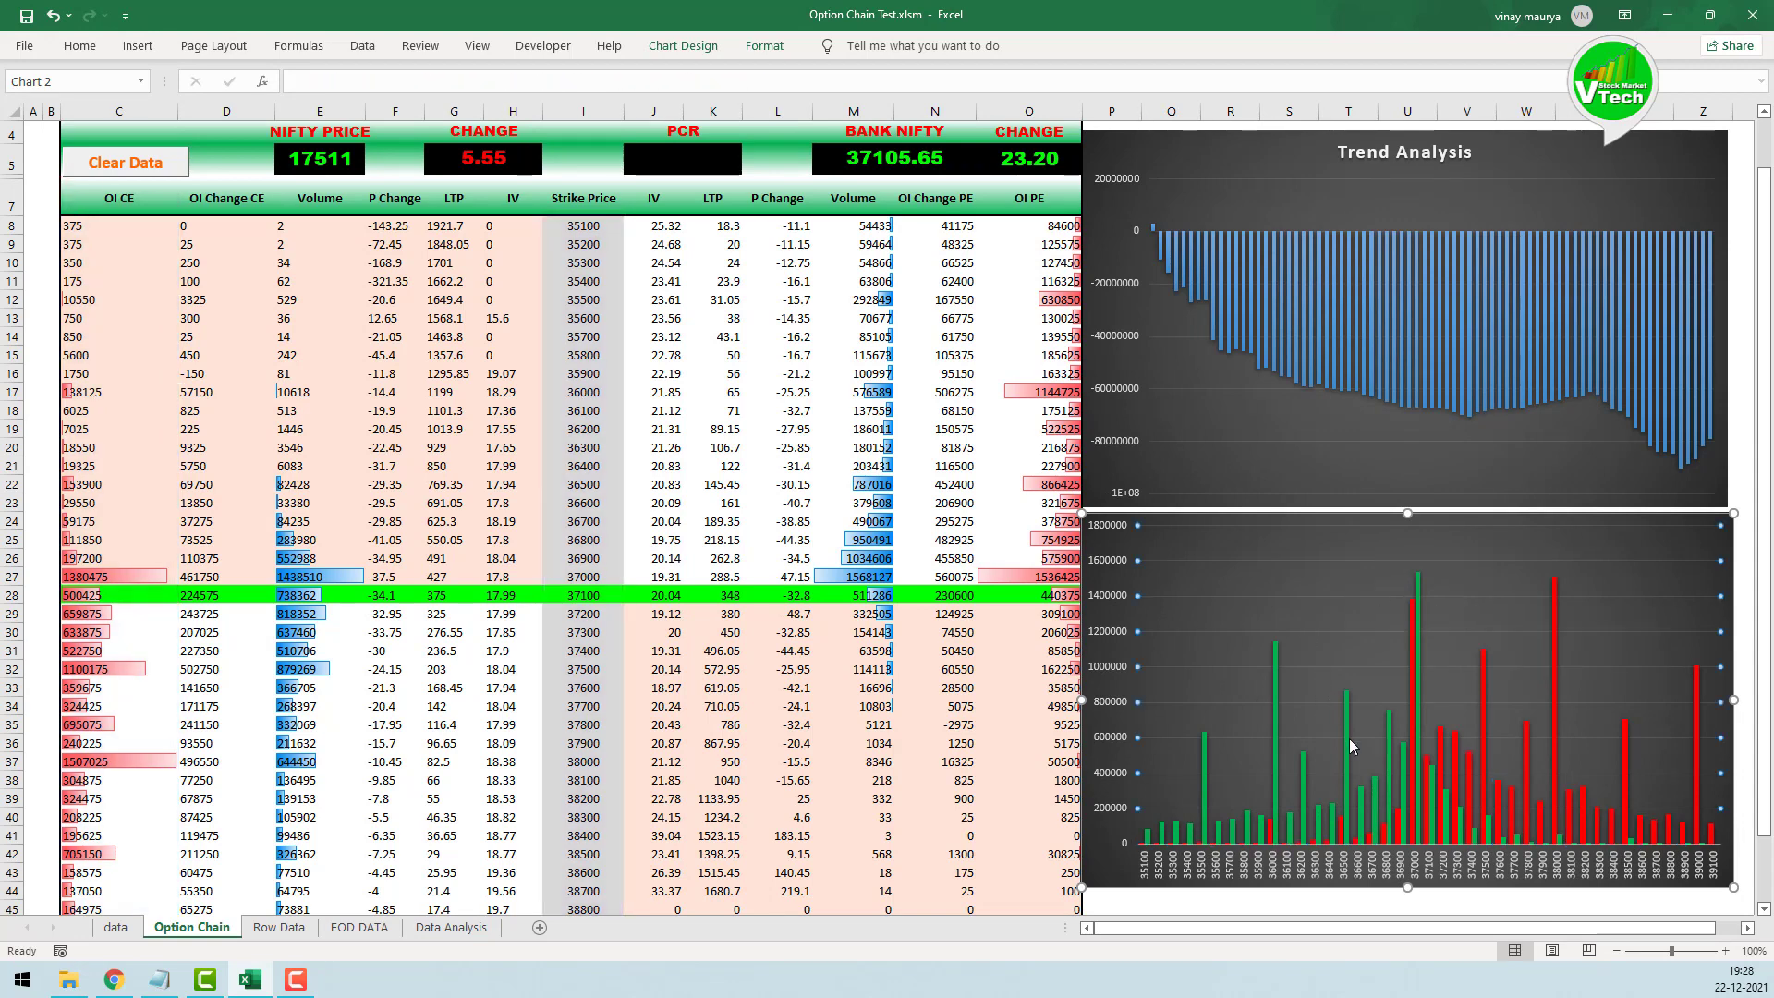
click(1344, 507)
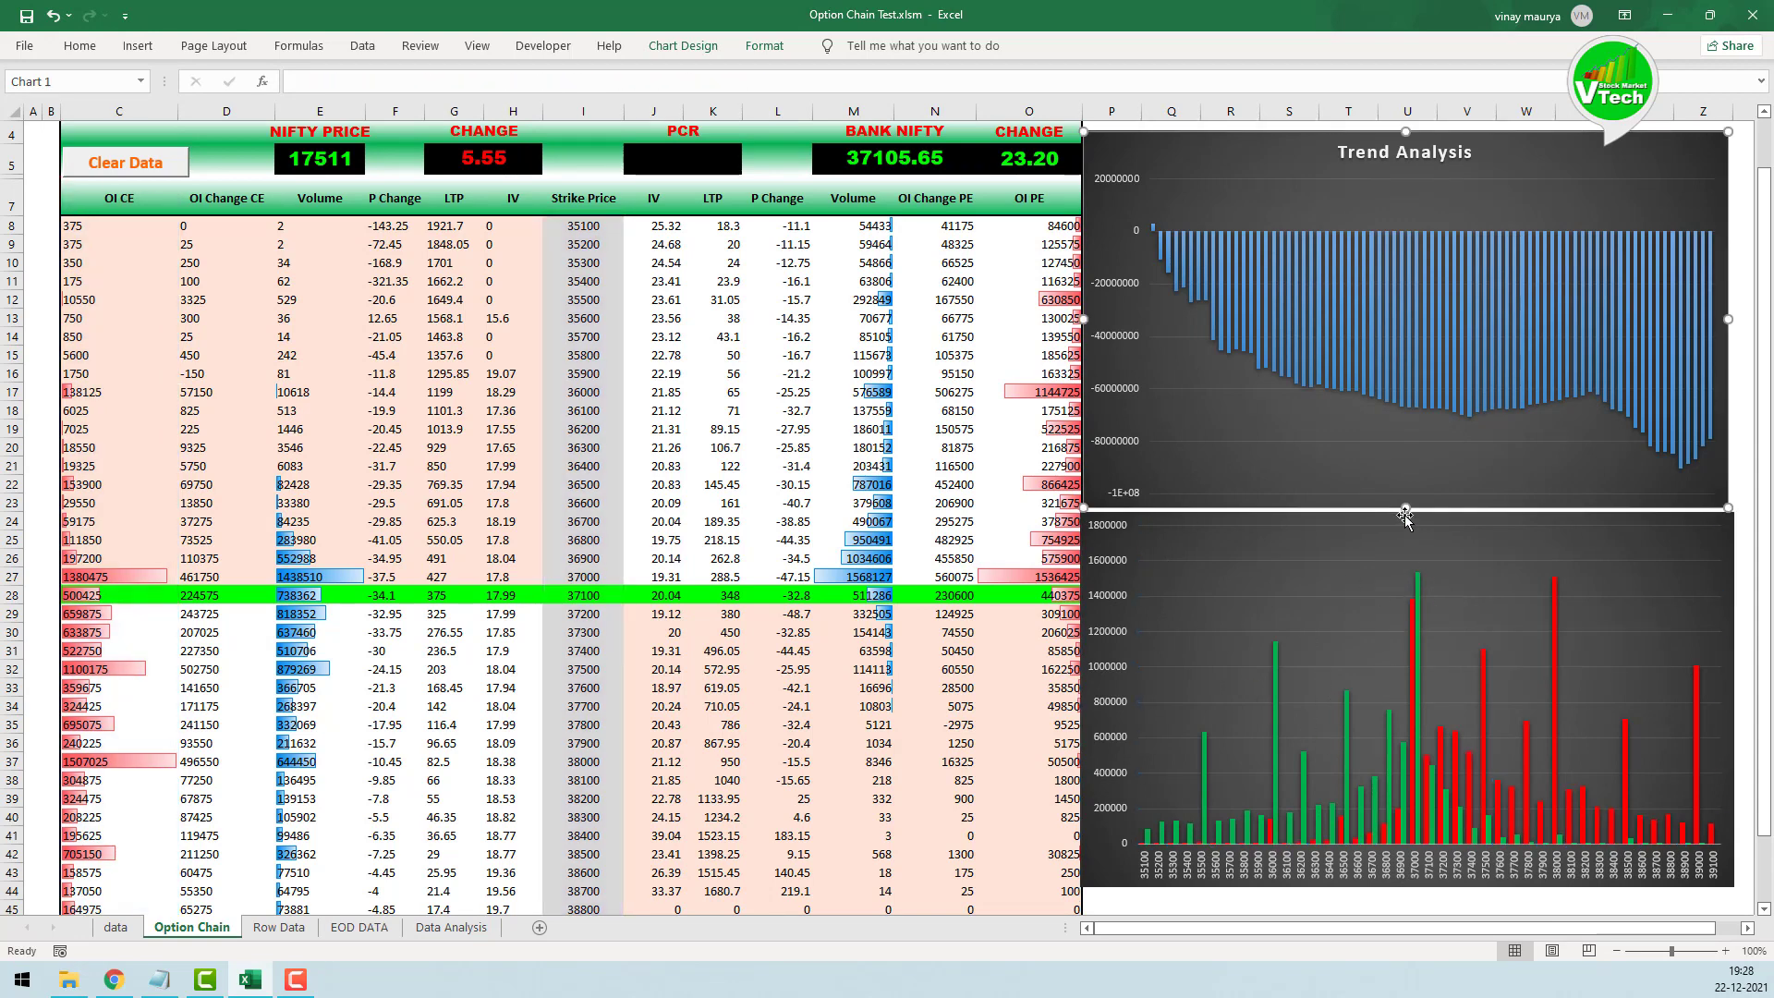
mouse_move(1449, 825)
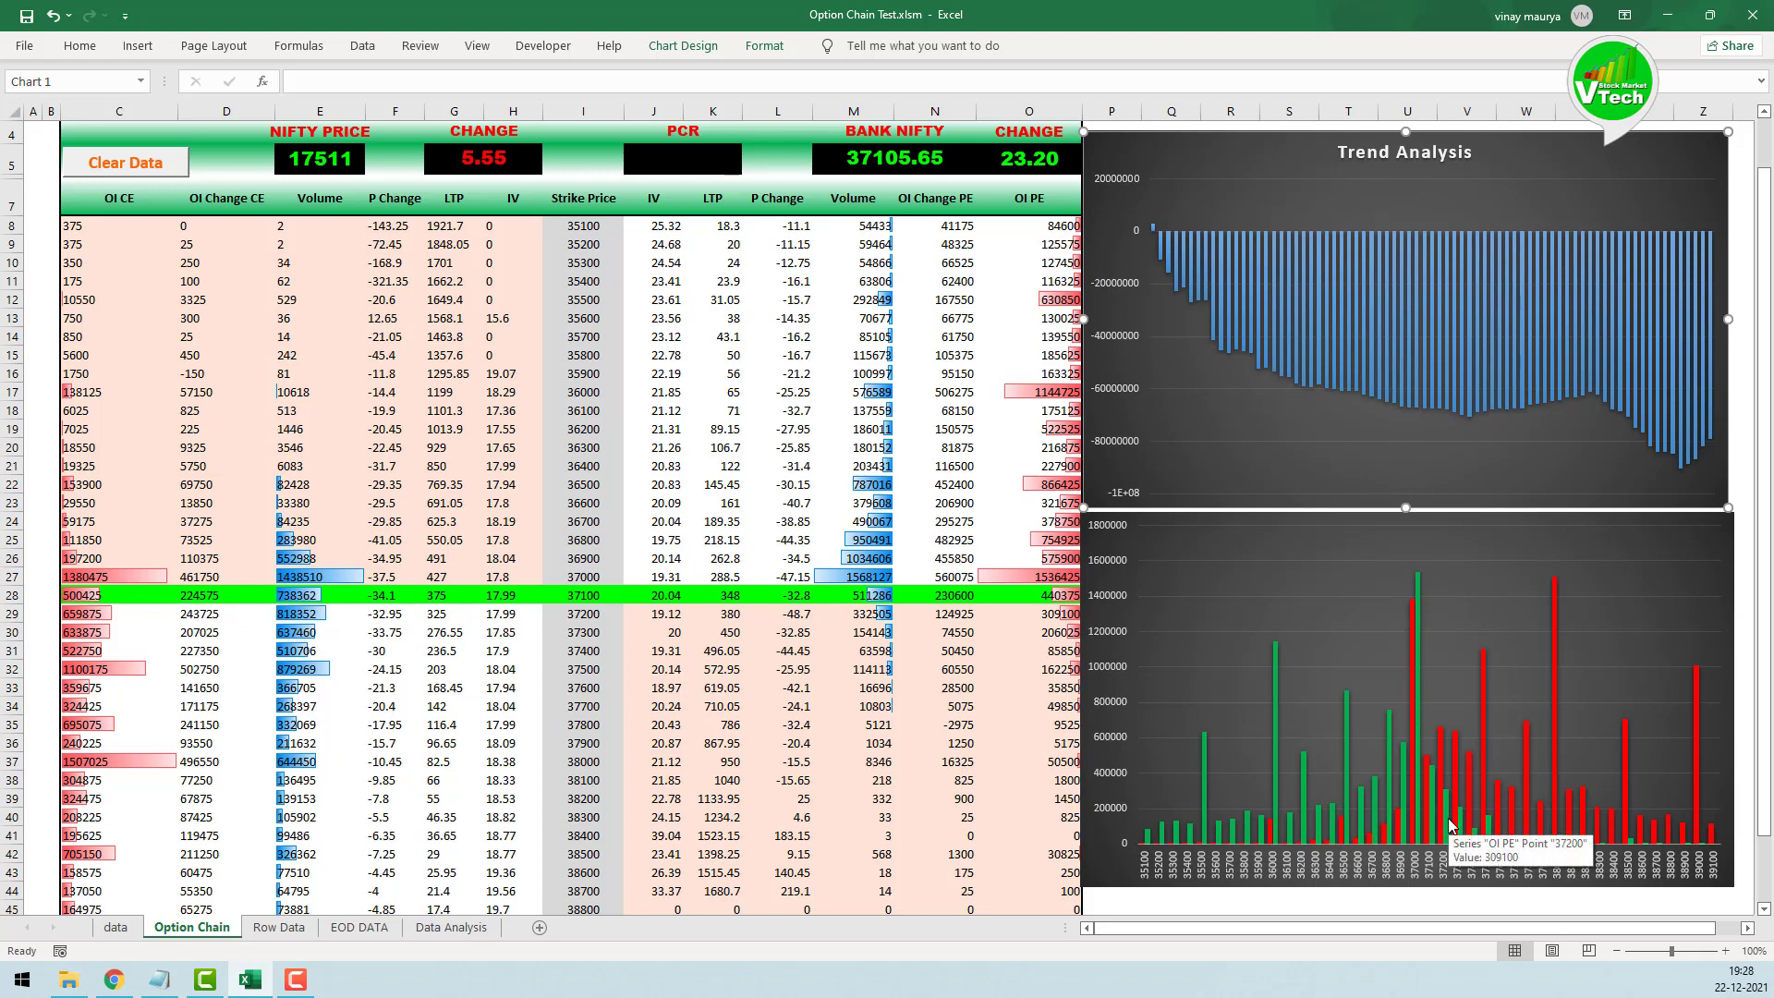